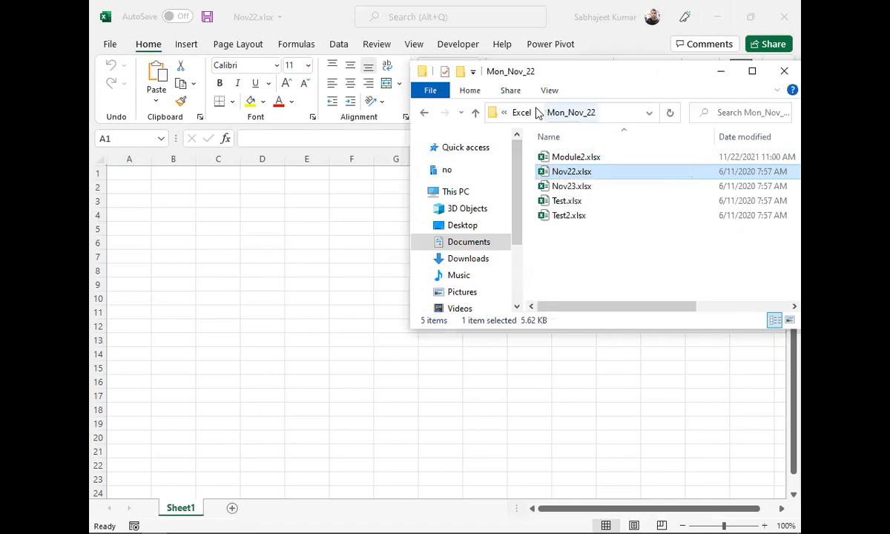
Step: Open the workbook Module1.xlsx from the Excel2 folder in Documents
{"action": "left_click", "coordinate": [522, 112]}
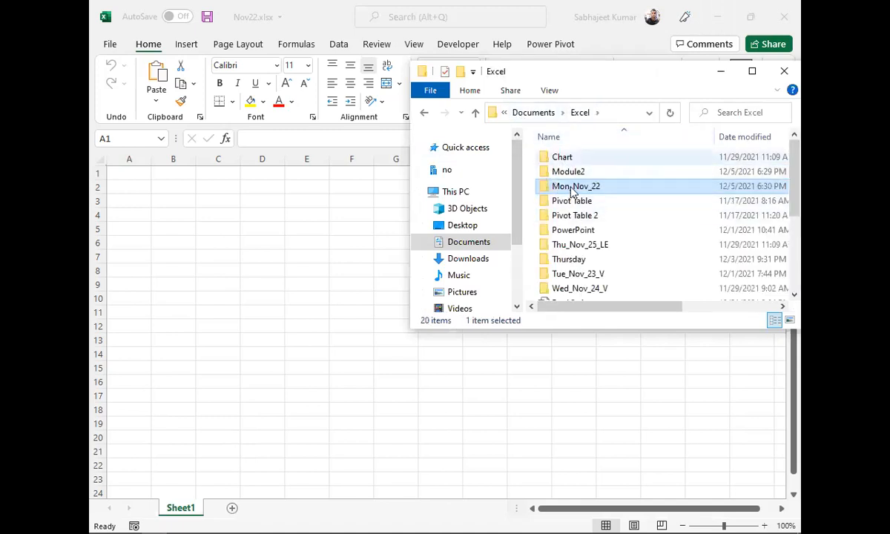
{"action": "left_click", "coordinate": [546, 113]}
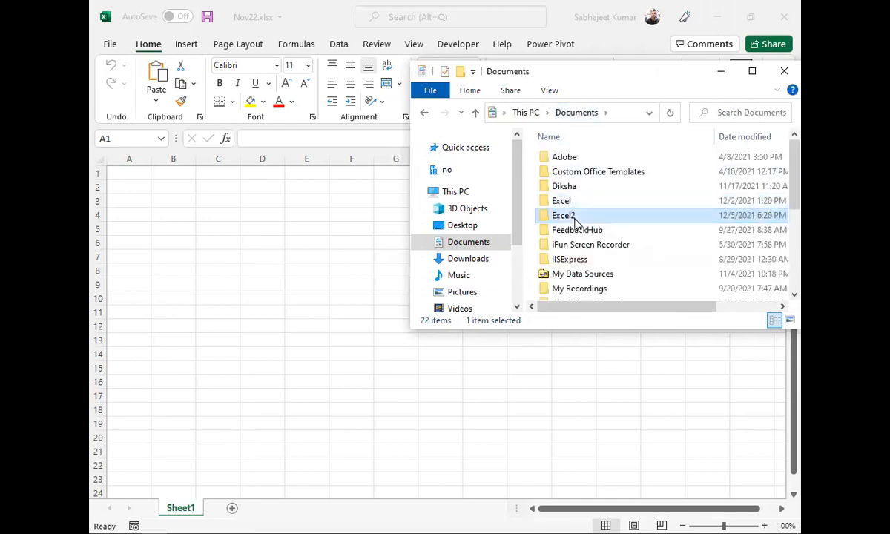
{"action": "double_click", "coordinate": [564, 215]}
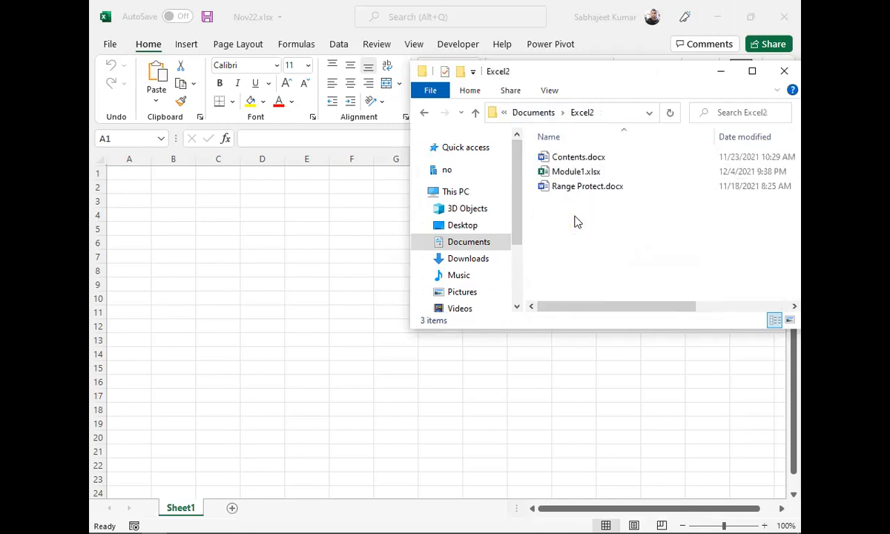
{"action": "left_click", "coordinate": [577, 173]}
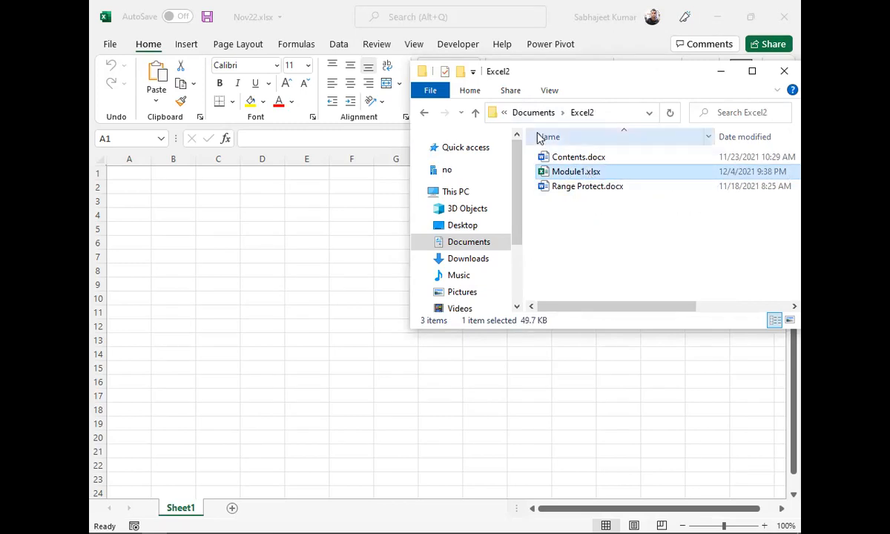
{"action": "double_click", "coordinate": [575, 173]}
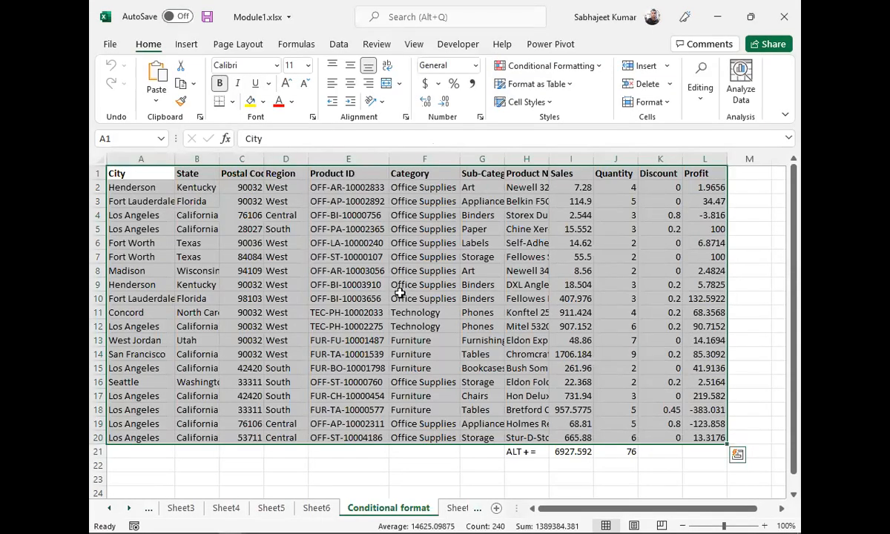
Step: Copy the selected City-to-Profit table into Nov22.xlsx starting at A1 of Sheet1, and remove the bold from its header row
{"action": "key", "text": "ctrl+c"}
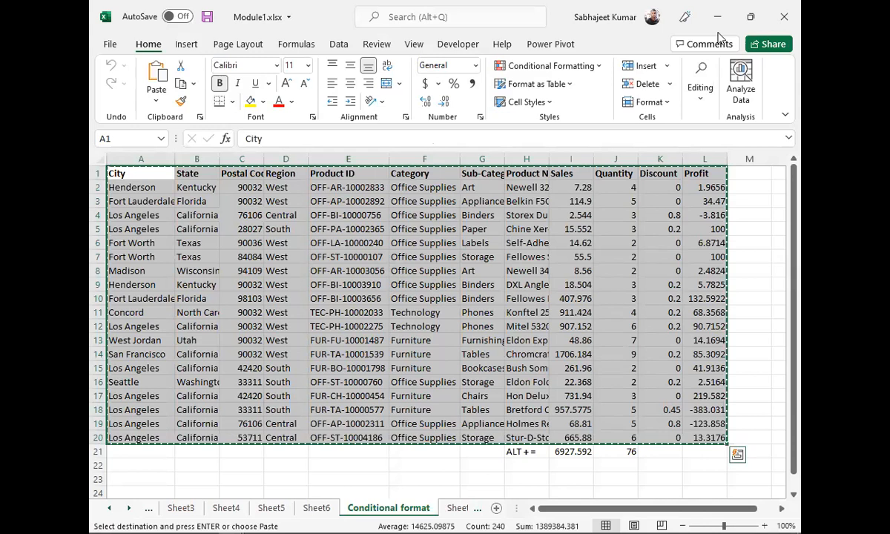
{"action": "key", "text": "alt+Tab"}
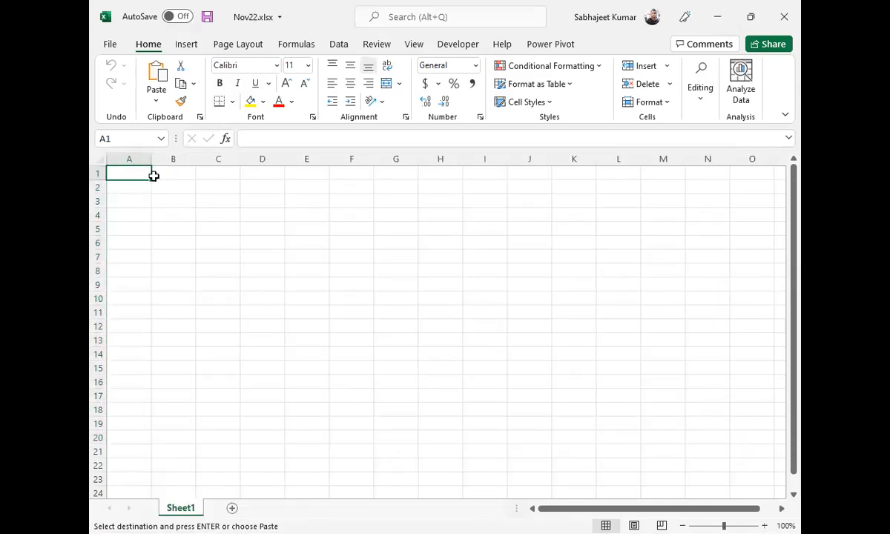
{"action": "key", "text": "ctrl+v"}
{"action": "left_click_drag", "start_coordinate": [130, 173], "coordinate": [609, 176]}
{"action": "key", "text": "ctrl+b"}
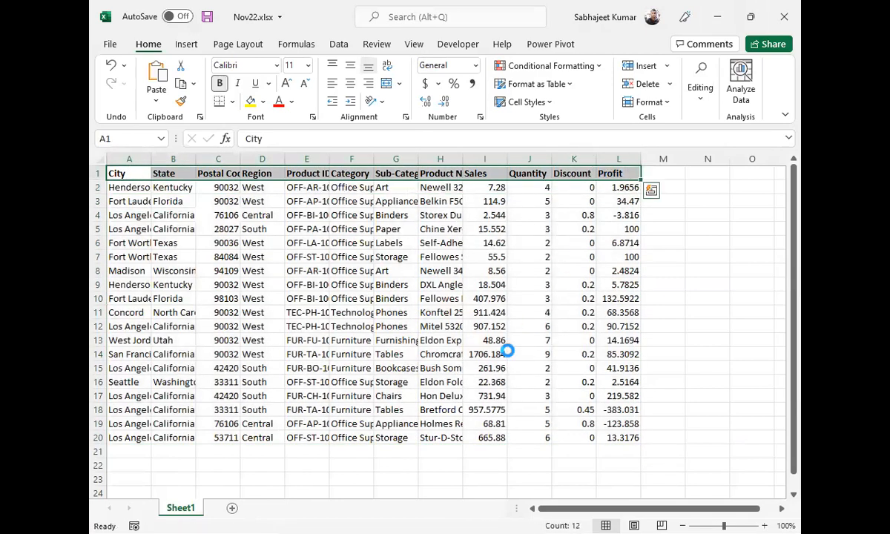
{"action": "left_click", "coordinate": [606, 71]}
{"action": "mouse_move", "coordinate": [613, 100]}
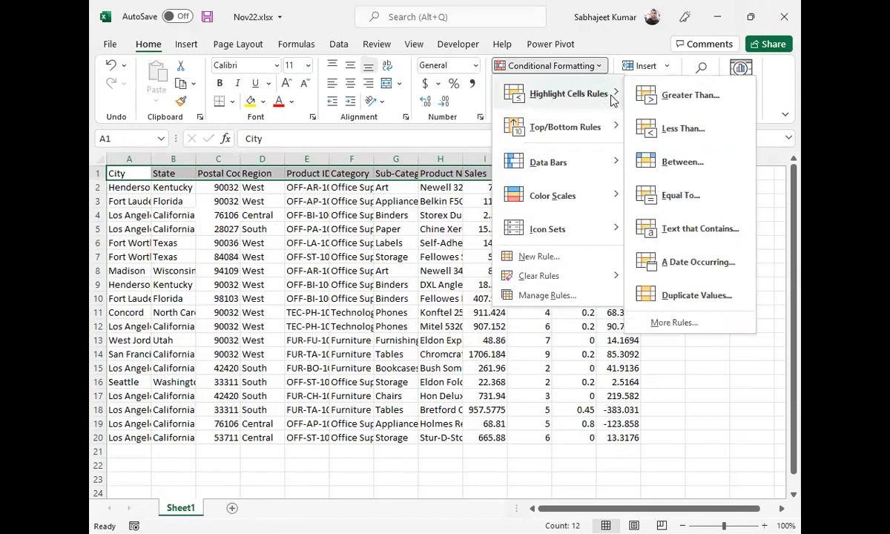
{"action": "left_click", "coordinate": [427, 371]}
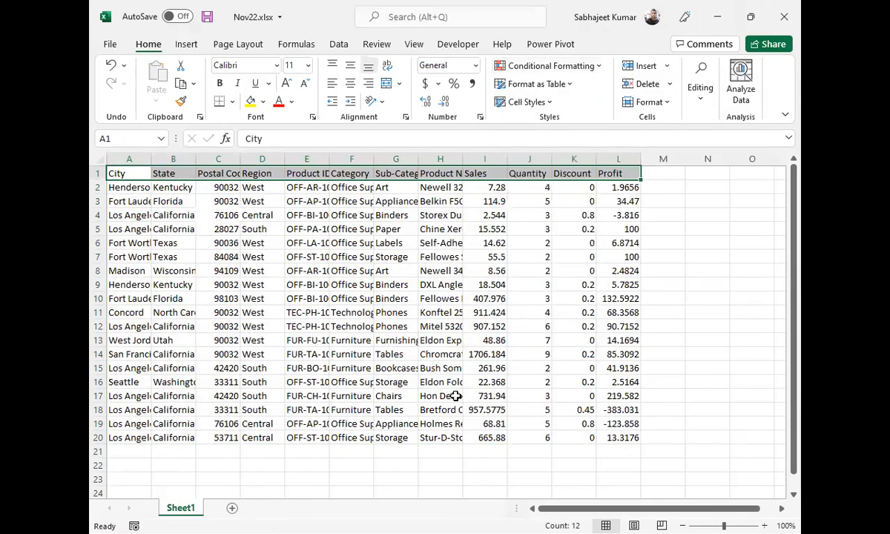
Step: Try to apply a Top 10 Items rule with Light Red Fill with Dark Red Text to the Profit header cell L1
{"action": "left_click", "coordinate": [604, 169]}
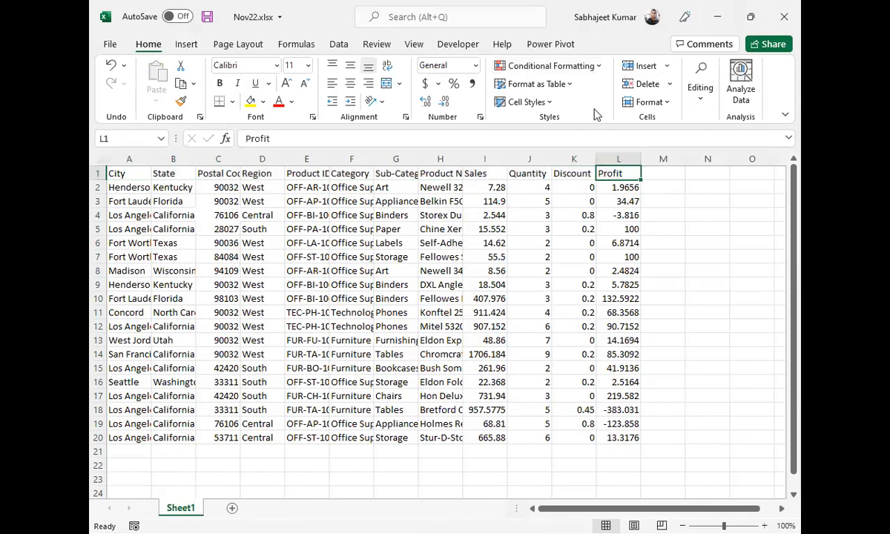
{"action": "left_click", "coordinate": [601, 67]}
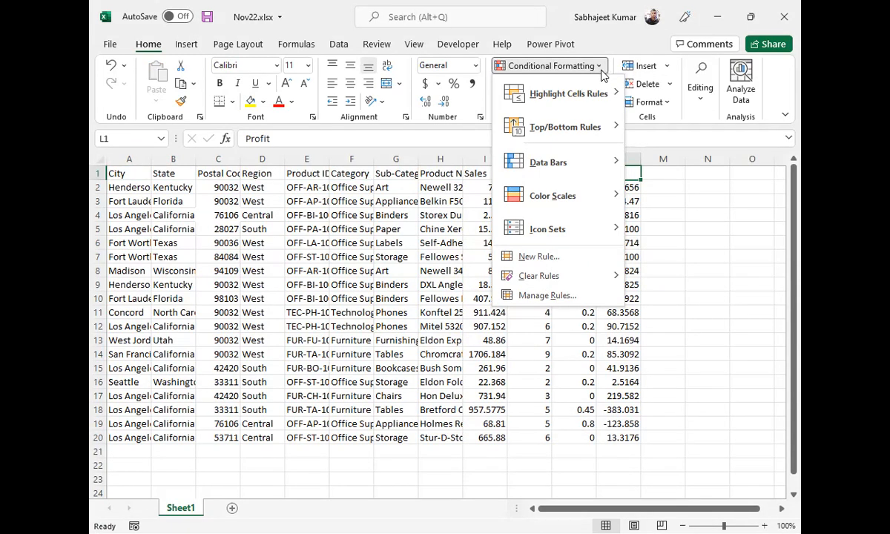
{"action": "mouse_move", "coordinate": [612, 126]}
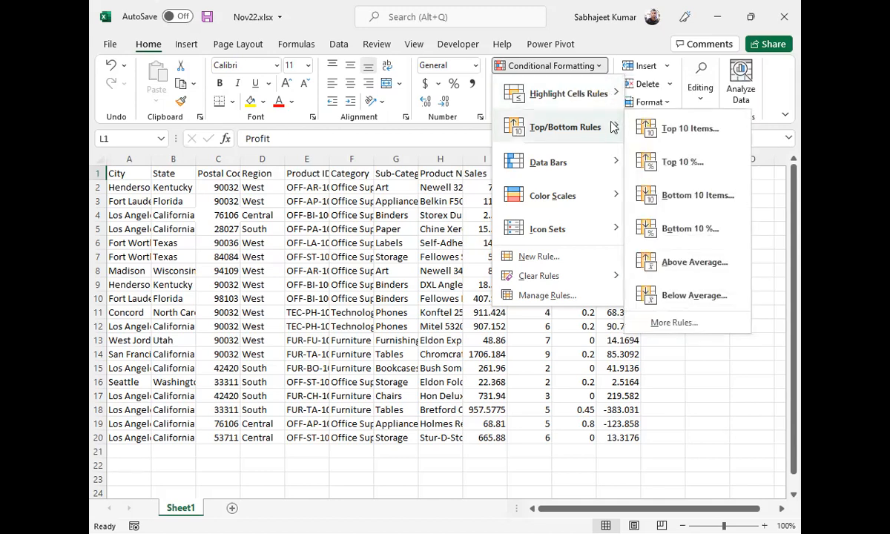
{"action": "left_click", "coordinate": [675, 129]}
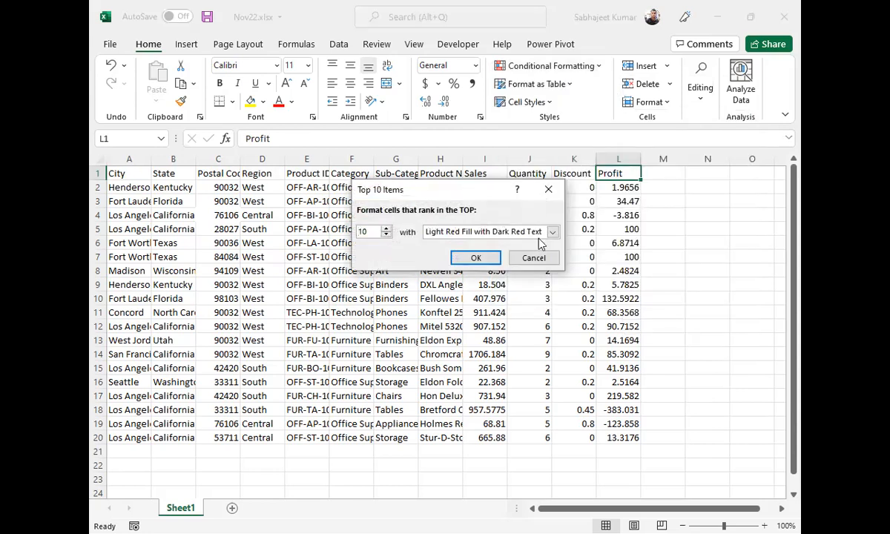
{"action": "left_click", "coordinate": [475, 258]}
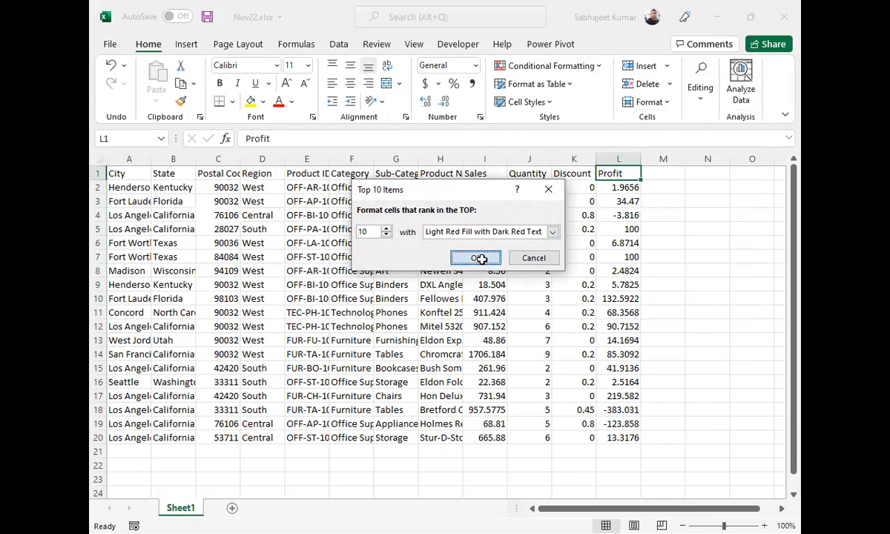
{"action": "left_click", "coordinate": [481, 259]}
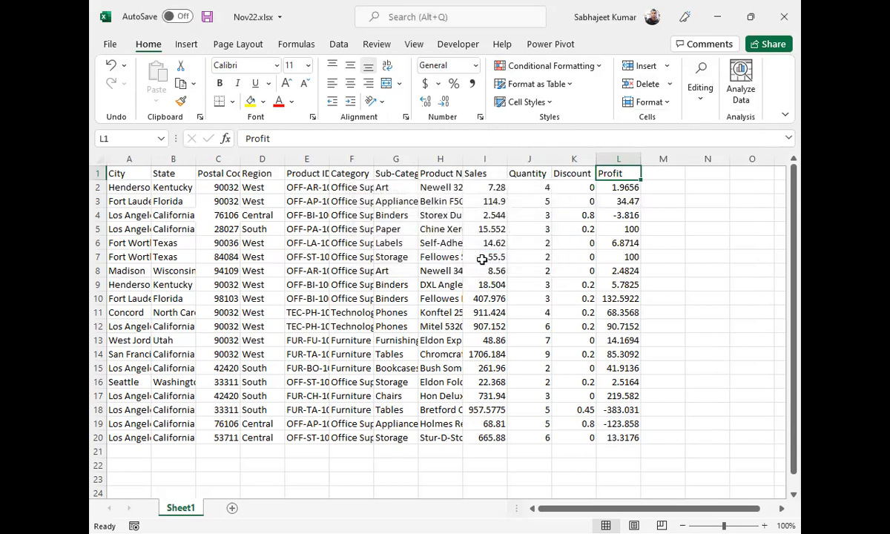
Step: Highlight the top 5 values of the whole Profit column using Light Red Fill with Dark Red Text
{"action": "left_click", "coordinate": [618, 158]}
{"action": "left_click", "coordinate": [603, 67]}
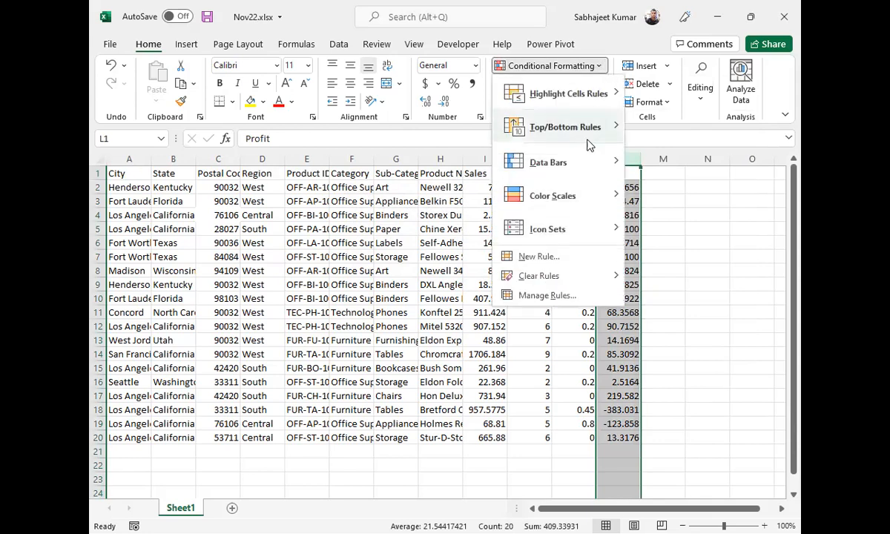
{"action": "left_click", "coordinate": [647, 125]}
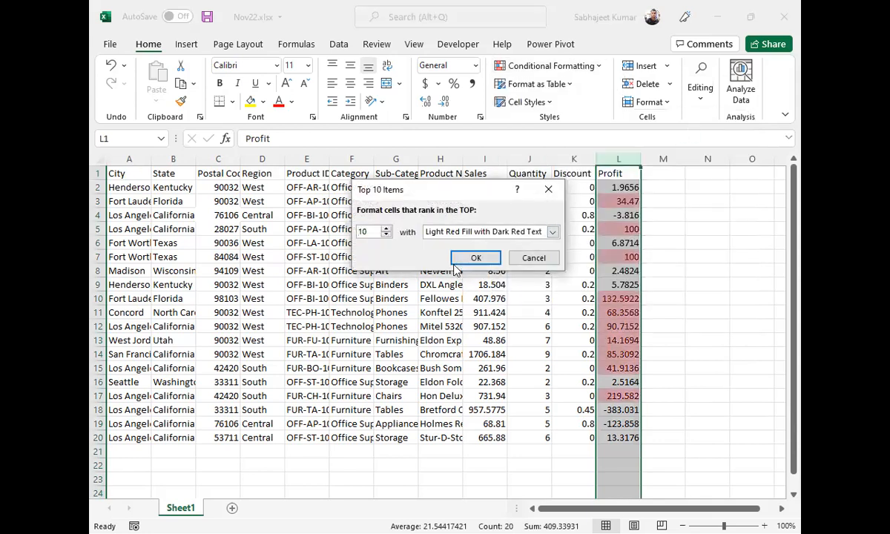
{"action": "left_click", "coordinate": [386, 230]}
{"action": "left_click", "coordinate": [386, 229]}
{"action": "left_click", "coordinate": [386, 235]}
{"action": "left_click", "coordinate": [387, 234]}
{"action": "left_click", "coordinate": [387, 234]}
{"action": "left_click", "coordinate": [386, 234]}
{"action": "left_click", "coordinate": [387, 234]}
{"action": "left_click", "coordinate": [386, 235]}
{"action": "left_click", "coordinate": [386, 234]}
{"action": "left_click", "coordinate": [473, 262]}
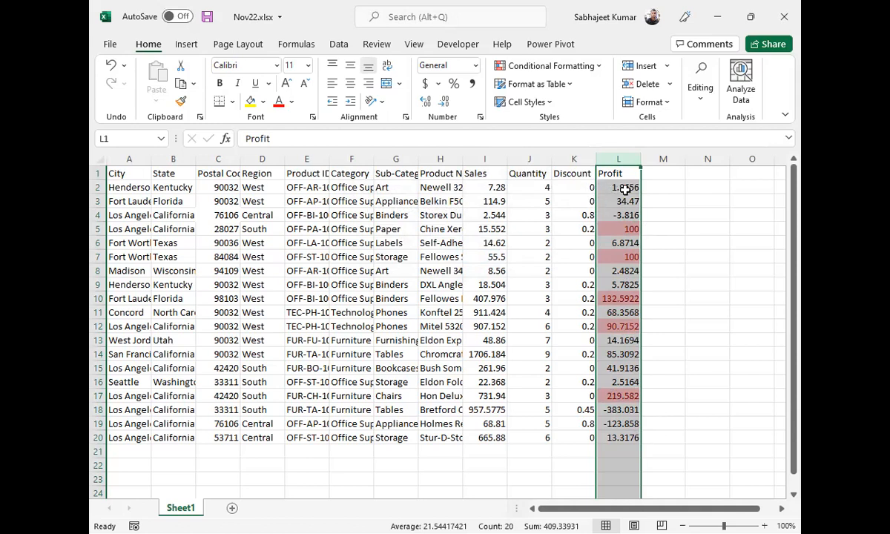
Step: Fill the Profit cells L2:L6 with yellow
{"action": "left_click_drag", "start_coordinate": [627, 188], "coordinate": [631, 239]}
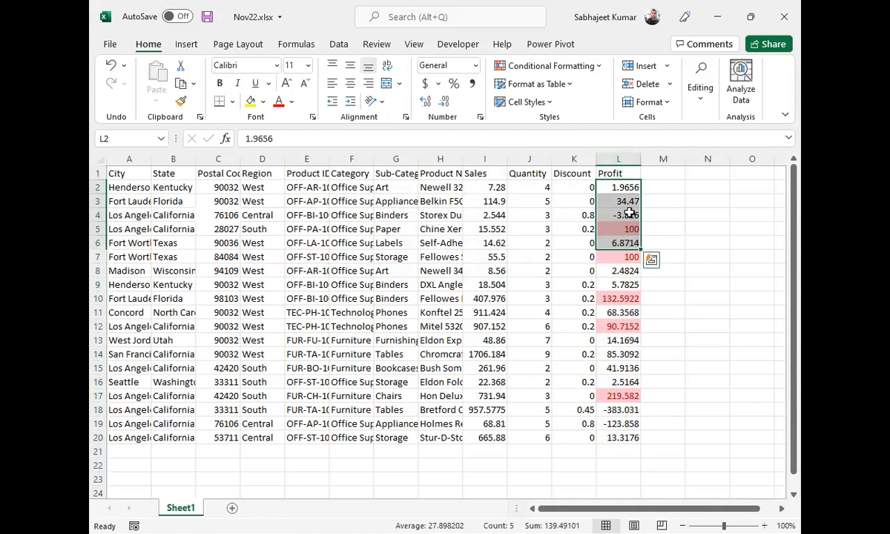
{"action": "left_click", "coordinate": [249, 102]}
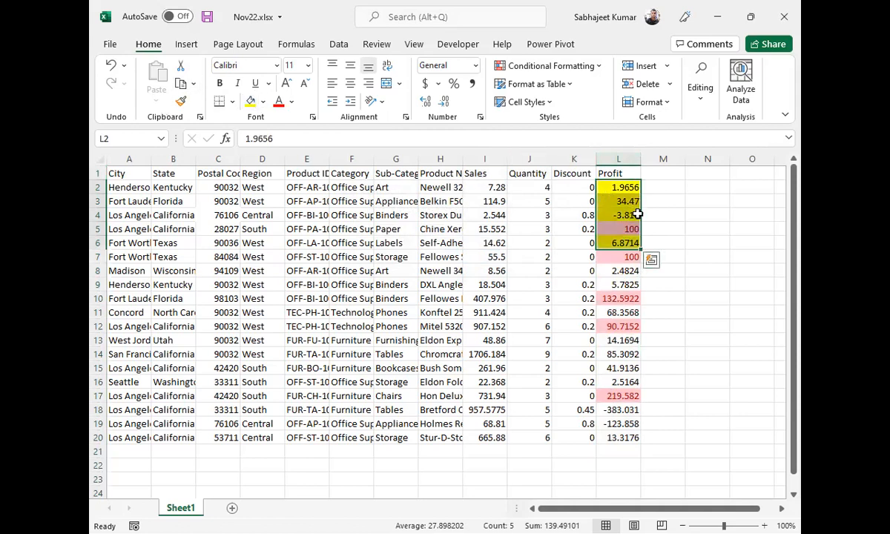
{"action": "key", "text": "Down"}
{"action": "key", "text": "Down"}
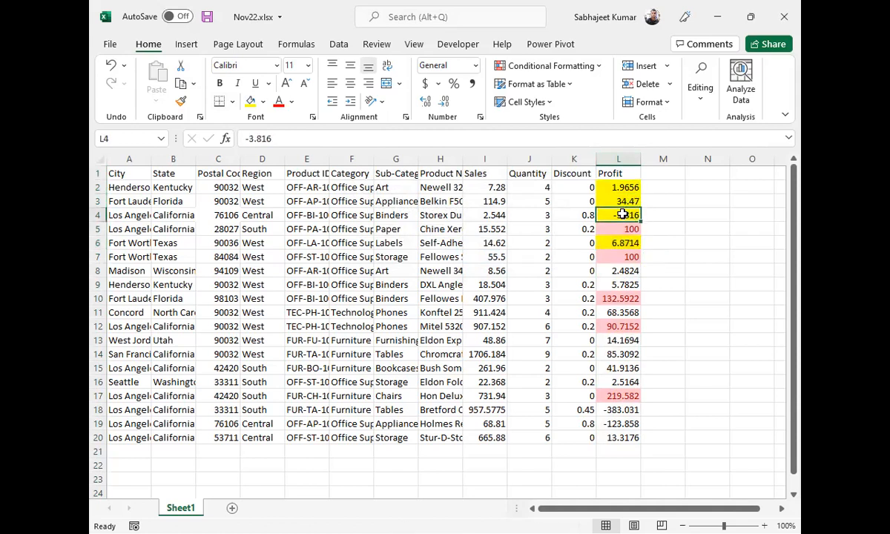
Step: Compare the manual yellow fill across L2:L6 with the conditional highlight in cell L5
{"action": "left_click_drag", "start_coordinate": [621, 354], "coordinate": [623, 382]}
{"action": "left_click_drag", "start_coordinate": [604, 186], "coordinate": [608, 237]}
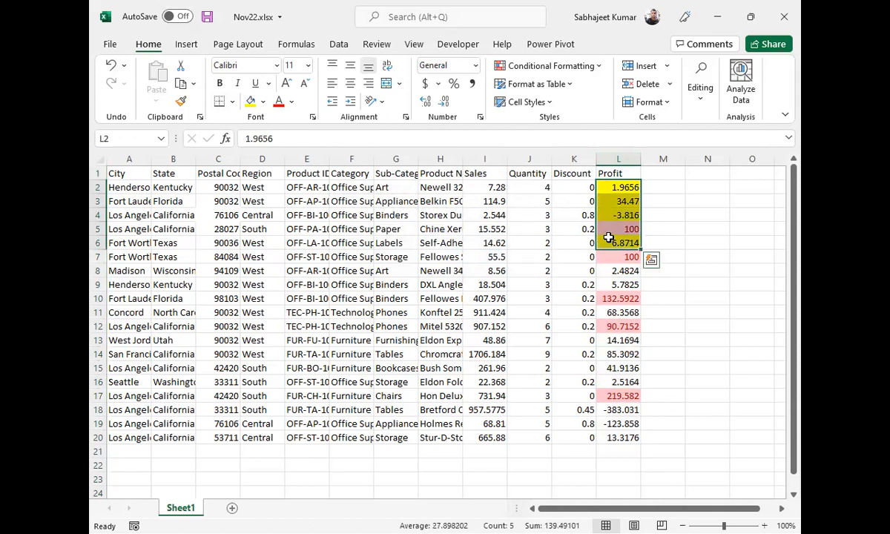
{"action": "left_click", "coordinate": [613, 229]}
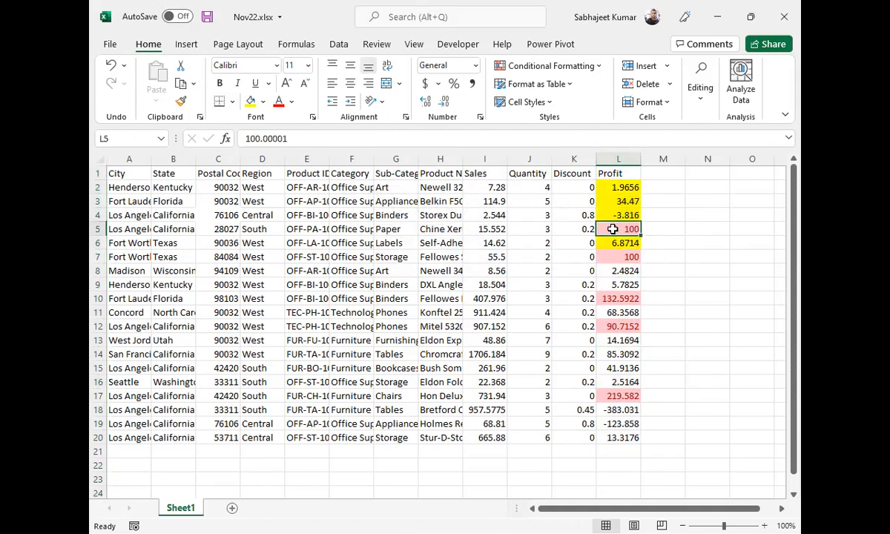
{"action": "left_click_drag", "start_coordinate": [621, 189], "coordinate": [624, 237]}
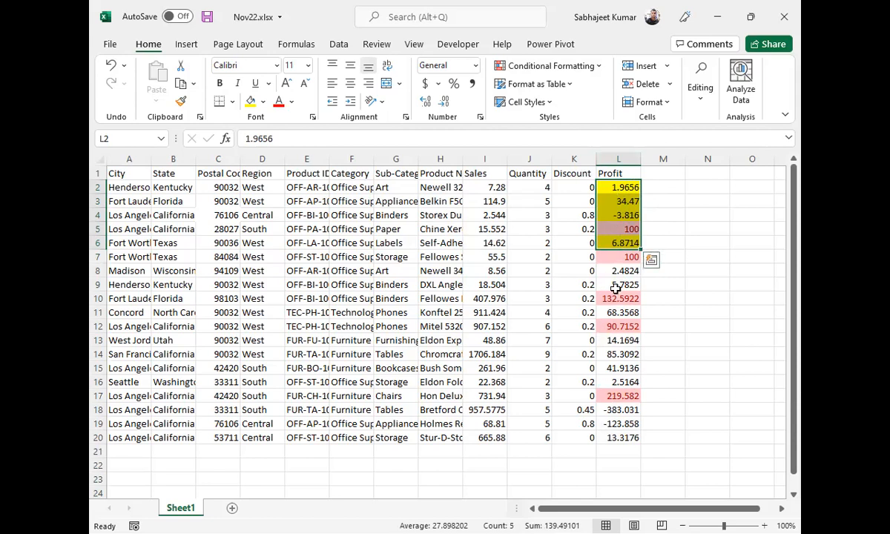
{"action": "left_click_drag", "start_coordinate": [649, 188], "coordinate": [650, 245]}
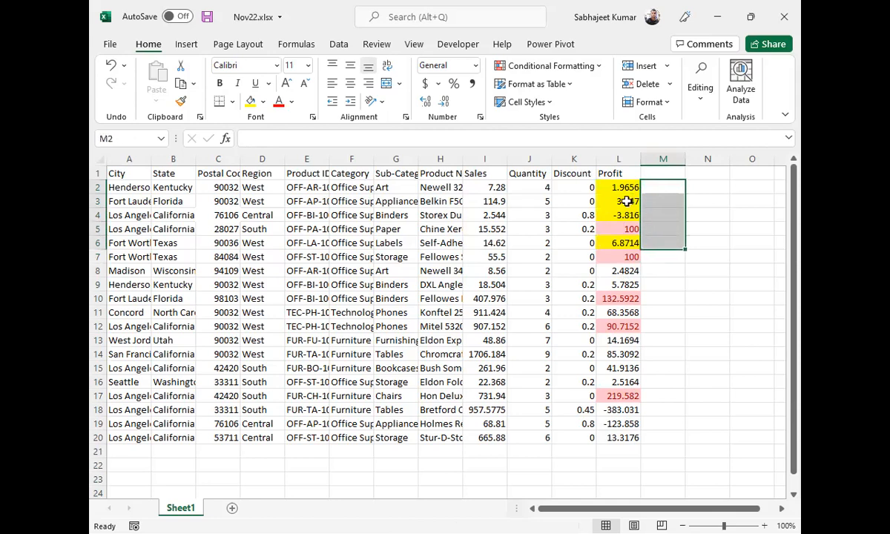
{"action": "left_click_drag", "start_coordinate": [626, 187], "coordinate": [625, 243]}
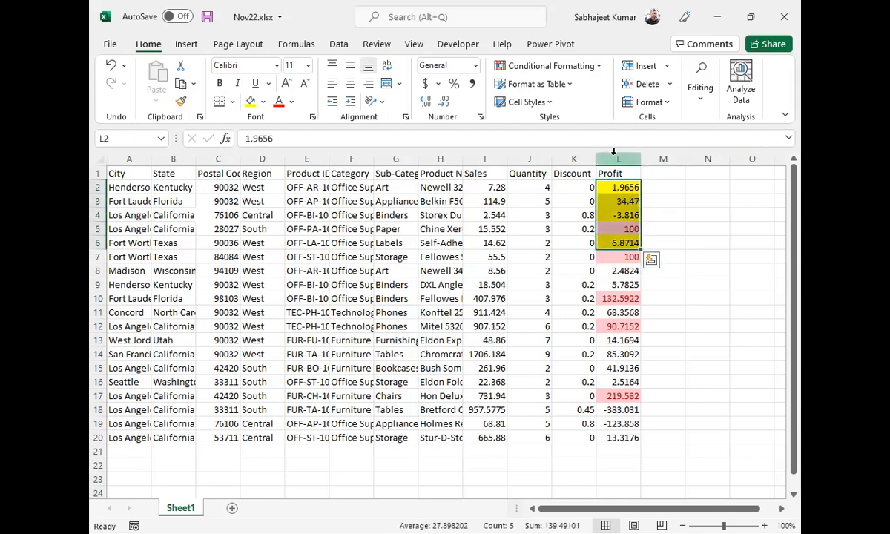
Step: Clear the conditional formatting rules from the entire sheet and set the Profit column's fill to white
{"action": "left_click", "coordinate": [614, 152]}
{"action": "left_click", "coordinate": [592, 65]}
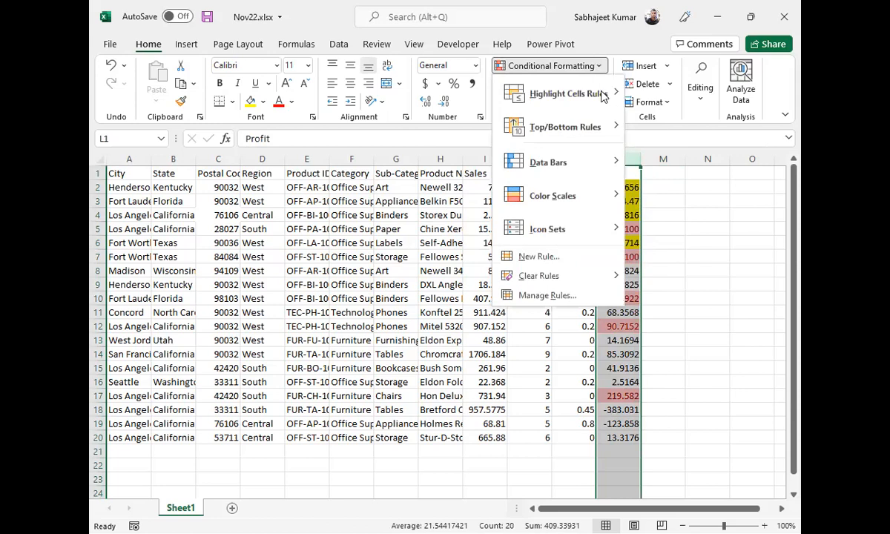
{"action": "mouse_move", "coordinate": [607, 126]}
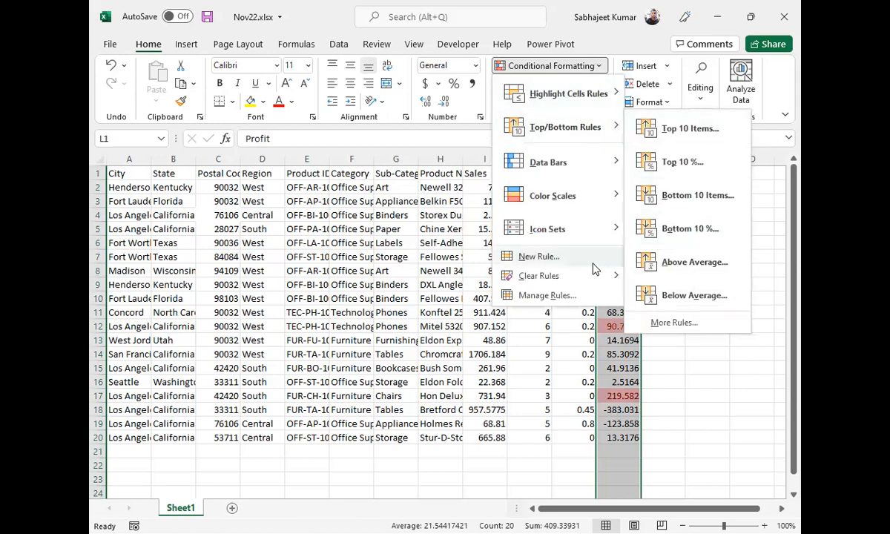
{"action": "mouse_move", "coordinate": [590, 278]}
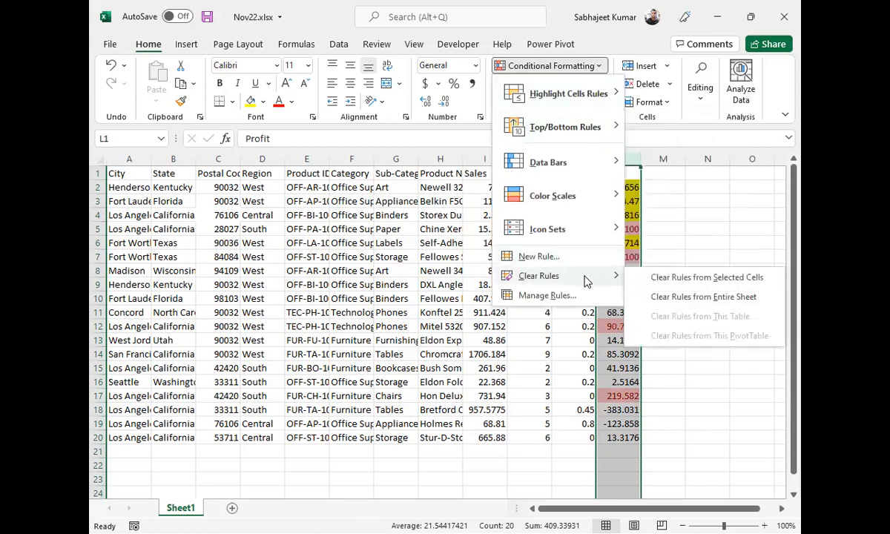
{"action": "left_click", "coordinate": [675, 296]}
{"action": "left_click", "coordinate": [265, 102]}
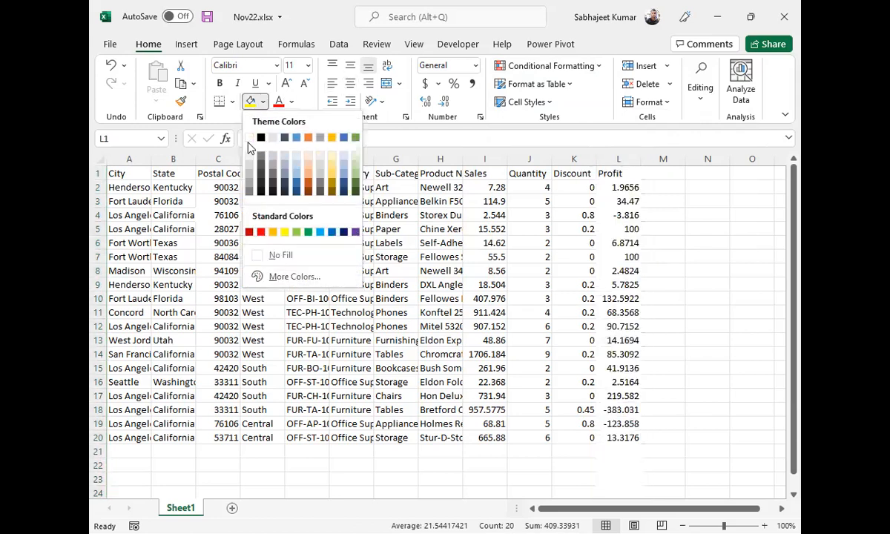
{"action": "left_click", "coordinate": [250, 137]}
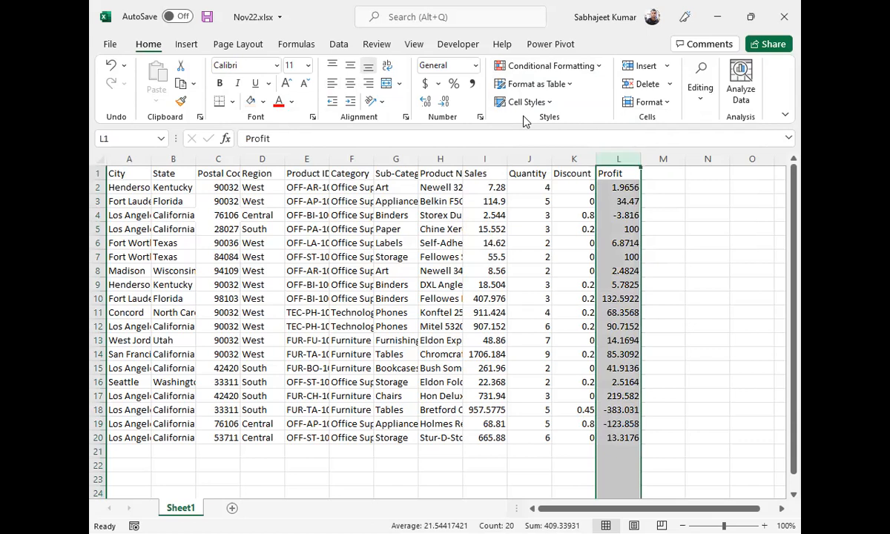
{"action": "left_click", "coordinate": [598, 68]}
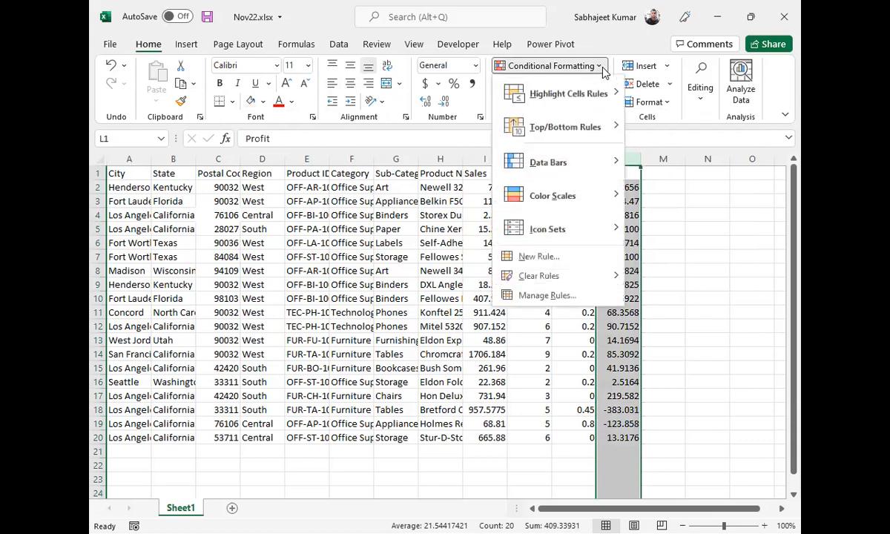
{"action": "mouse_move", "coordinate": [598, 129]}
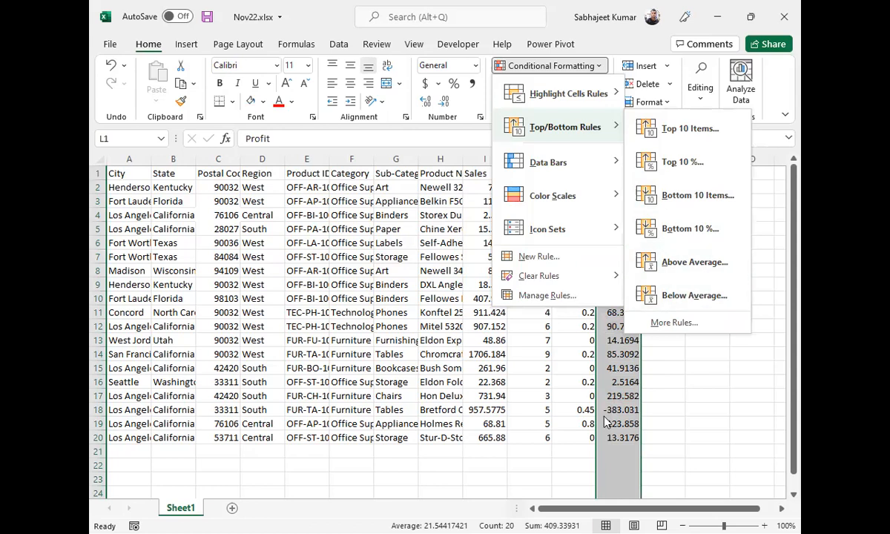
{"action": "left_click", "coordinate": [575, 377]}
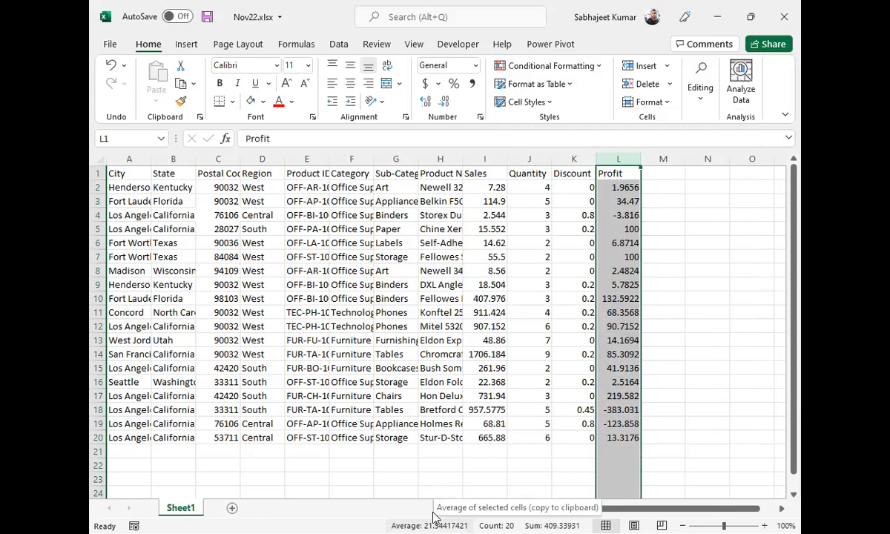
Step: Calculate the average of the Profit values in cell N4 with =AVERAGE(L2:L21)
{"action": "left_click", "coordinate": [690, 228]}
{"action": "left_click", "coordinate": [706, 214]}
{"action": "type", "text": "=ave"}
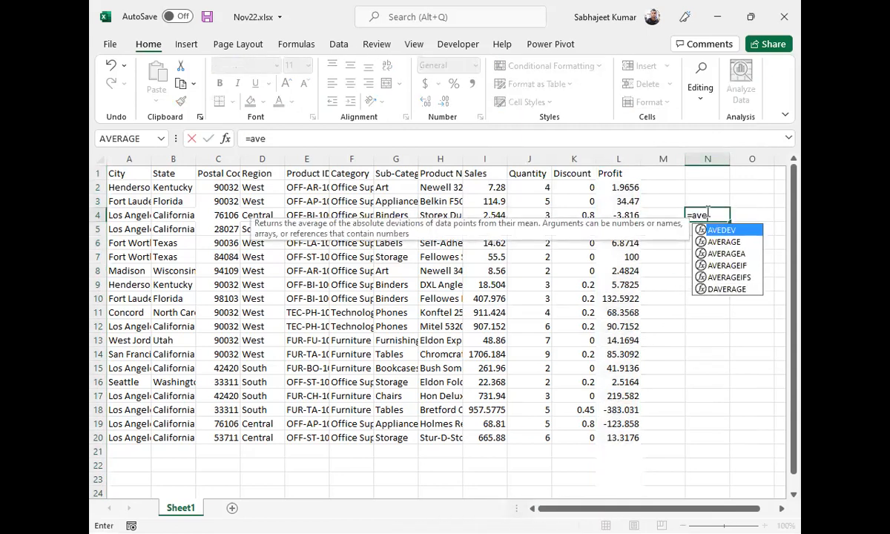
{"action": "type", "text": "r"}
{"action": "key", "text": "Tab"}
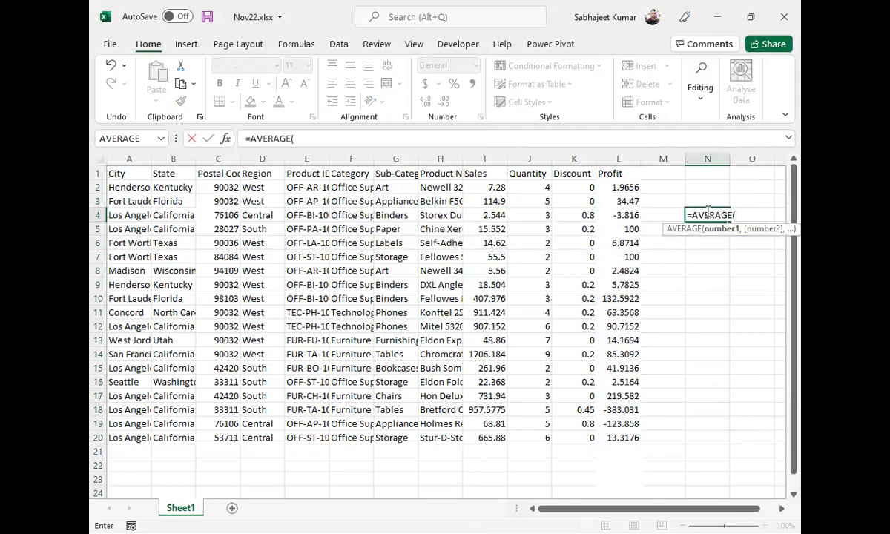
{"action": "left_click_drag", "start_coordinate": [604, 186], "coordinate": [605, 457]}
{"action": "key", "text": "Return"}
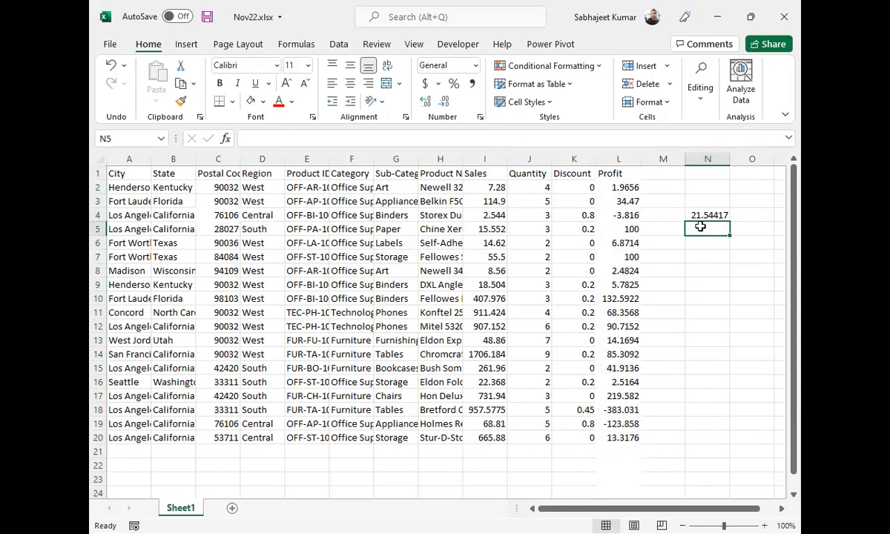
{"action": "left_click", "coordinate": [695, 213]}
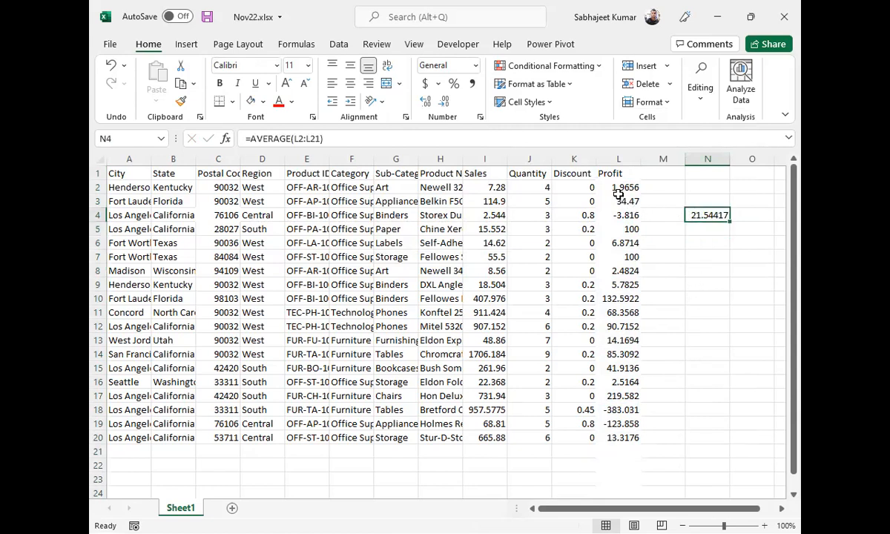
Step: Preview the Above Average rule with Light Red Fill with Dark Red Text on Profit values L2:L20 and cancel it
{"action": "left_click_drag", "start_coordinate": [618, 187], "coordinate": [621, 437]}
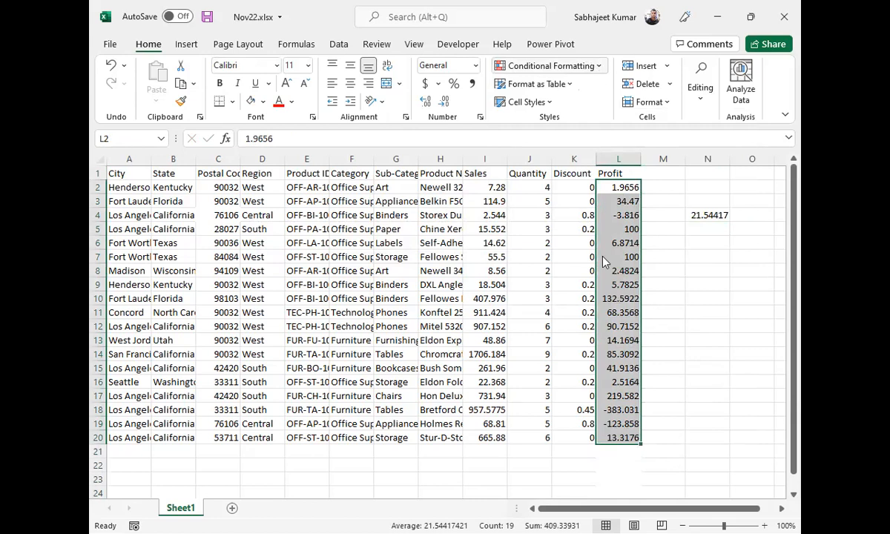
{"action": "left_click", "coordinate": [593, 68]}
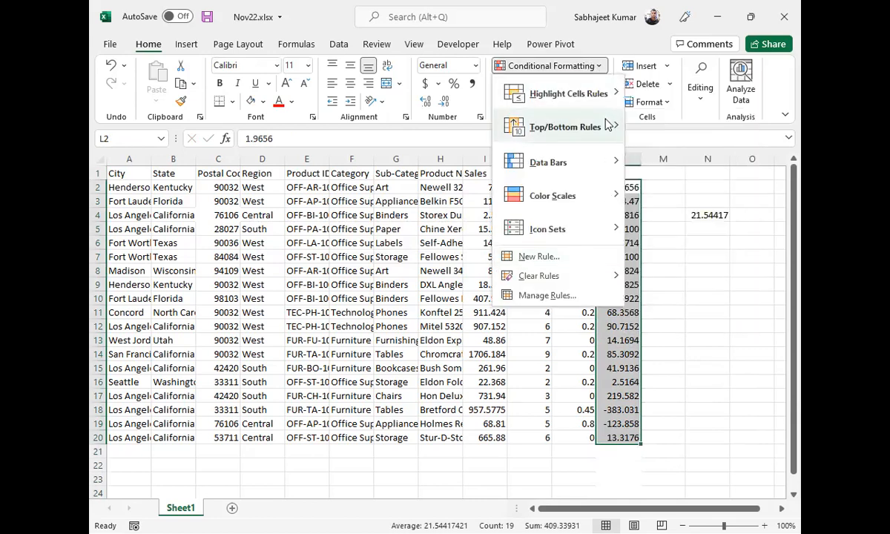
{"action": "left_click", "coordinate": [684, 269]}
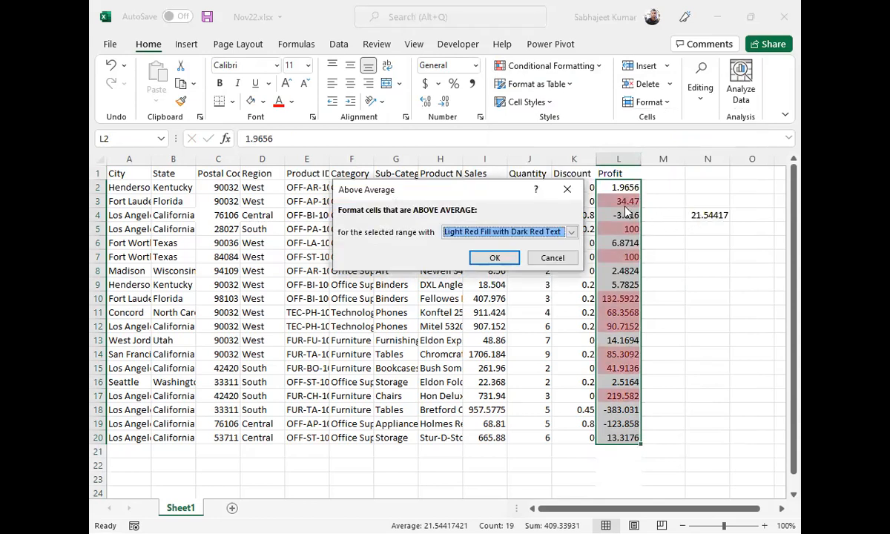
{"action": "left_click", "coordinate": [553, 259]}
Step: Apply blue gradient-fill data bars to Profit values L2:L20 and widen column L slightly
{"action": "left_click", "coordinate": [592, 65]}
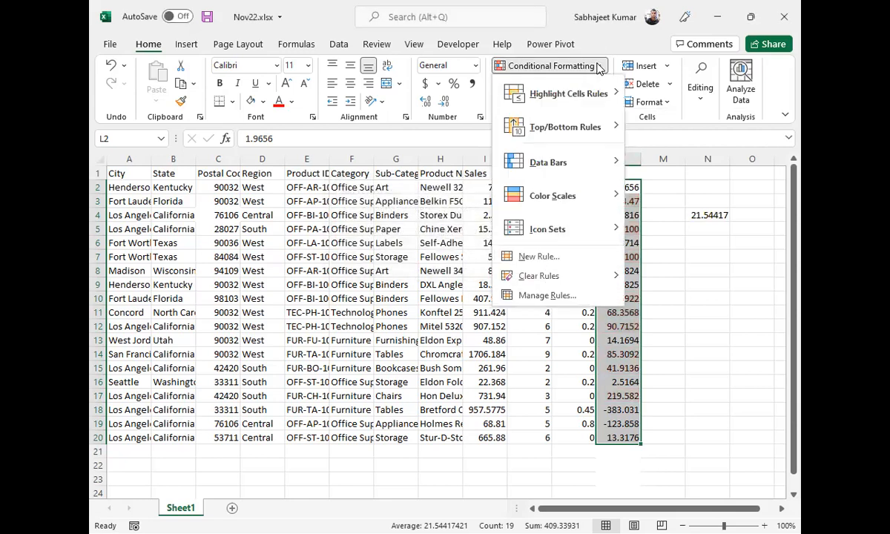
{"action": "mouse_move", "coordinate": [606, 101]}
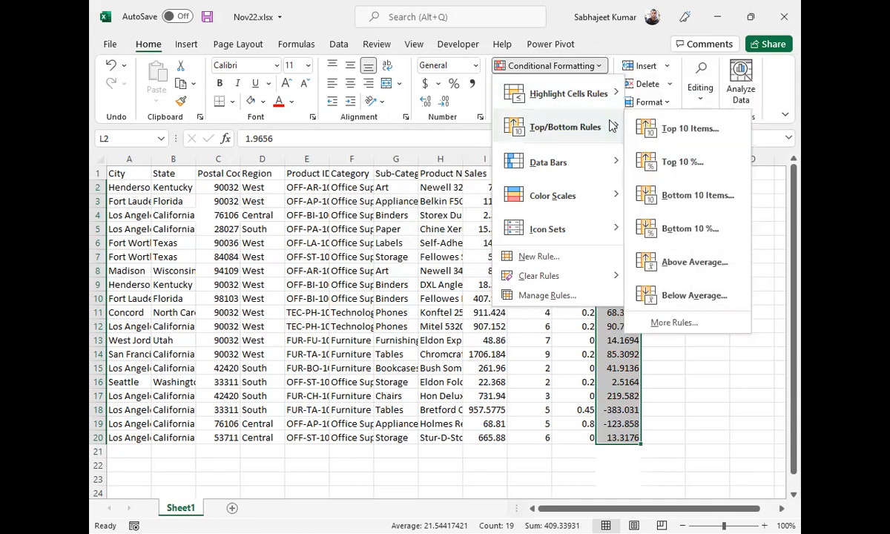
{"action": "mouse_move", "coordinate": [596, 167]}
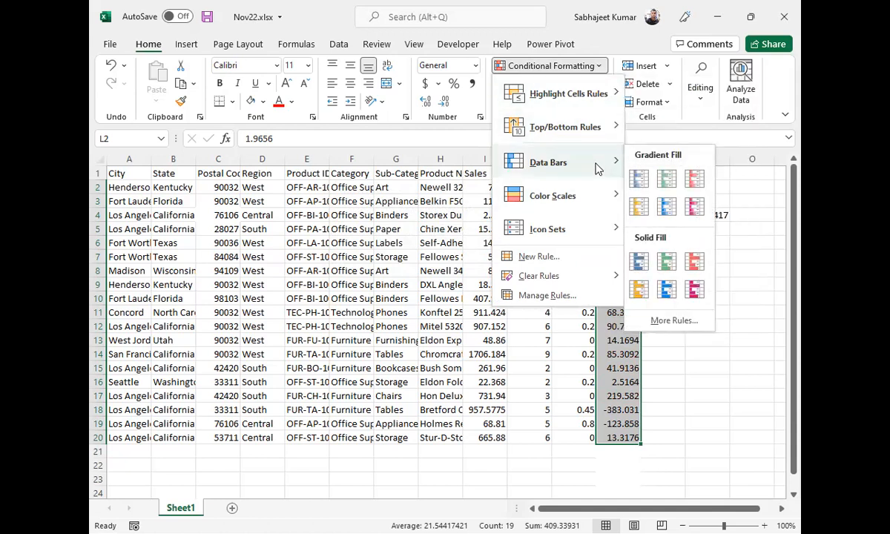
{"action": "left_click", "coordinate": [640, 185]}
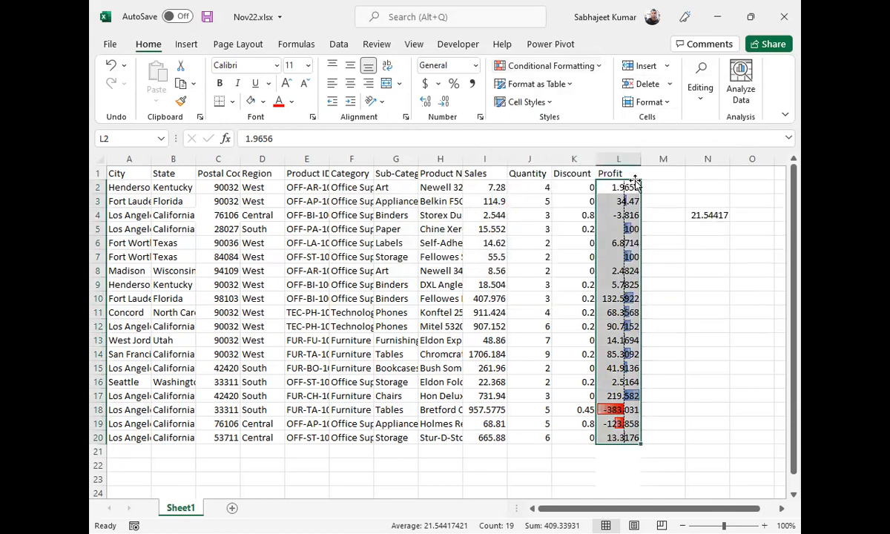
{"action": "left_click_drag", "start_coordinate": [641, 161], "coordinate": [664, 161]}
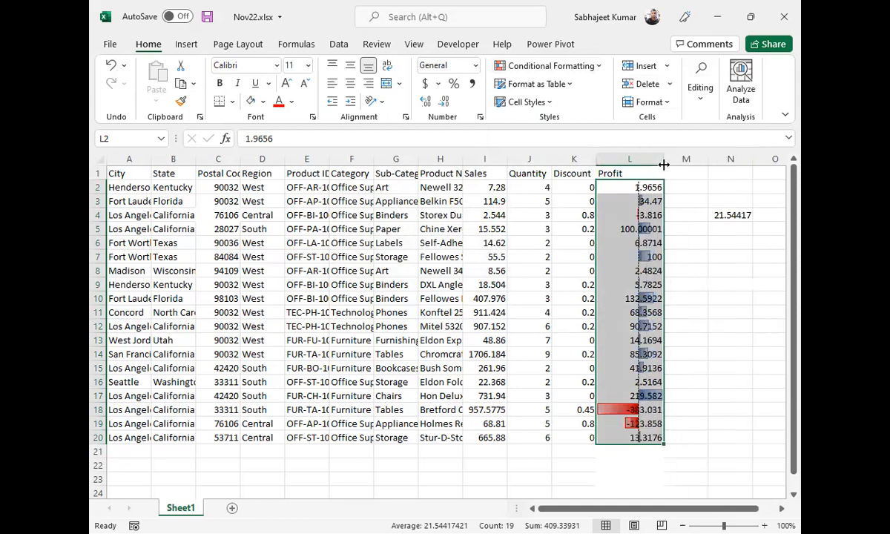
{"action": "left_click", "coordinate": [624, 190]}
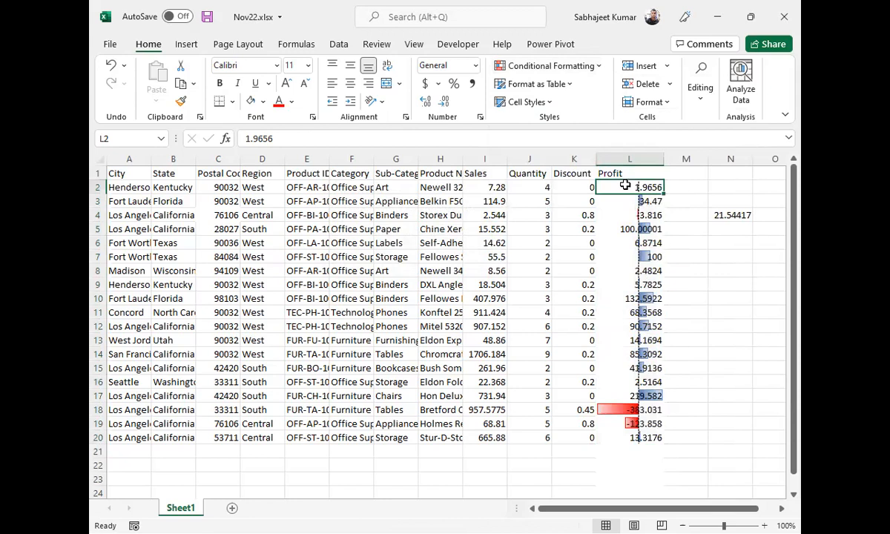
Step: Browse the Icon Sets and Color Scales options, and clear the conditional formatting rules from Profit cells L2:L20
{"action": "left_click_drag", "start_coordinate": [626, 186], "coordinate": [646, 441]}
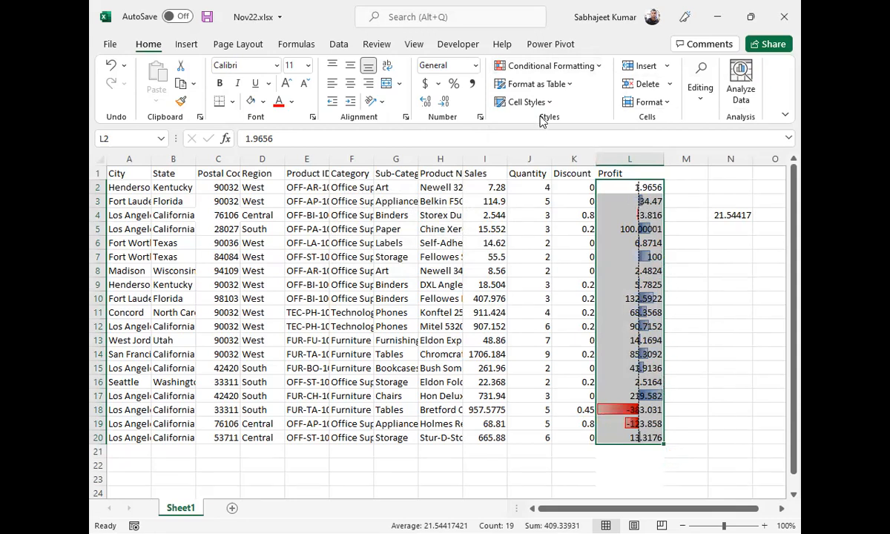
{"action": "left_click", "coordinate": [562, 66]}
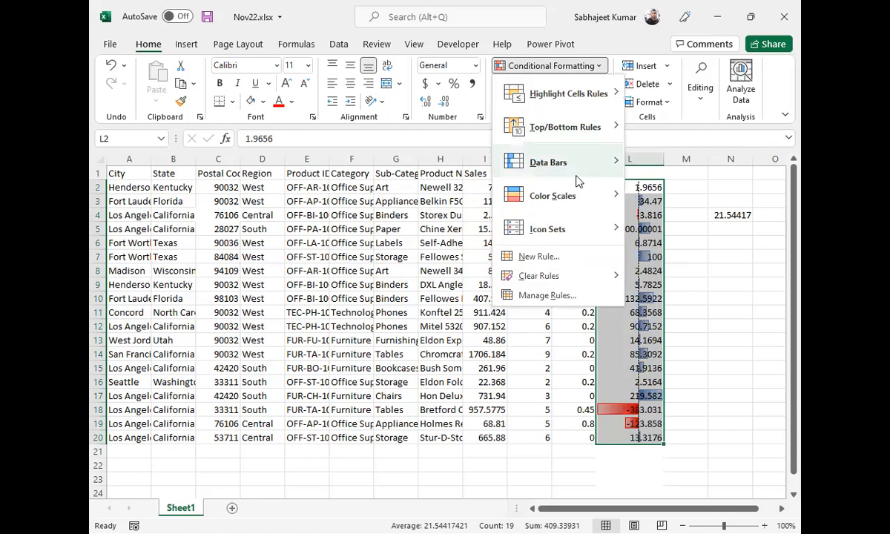
{"action": "mouse_move", "coordinate": [548, 165]}
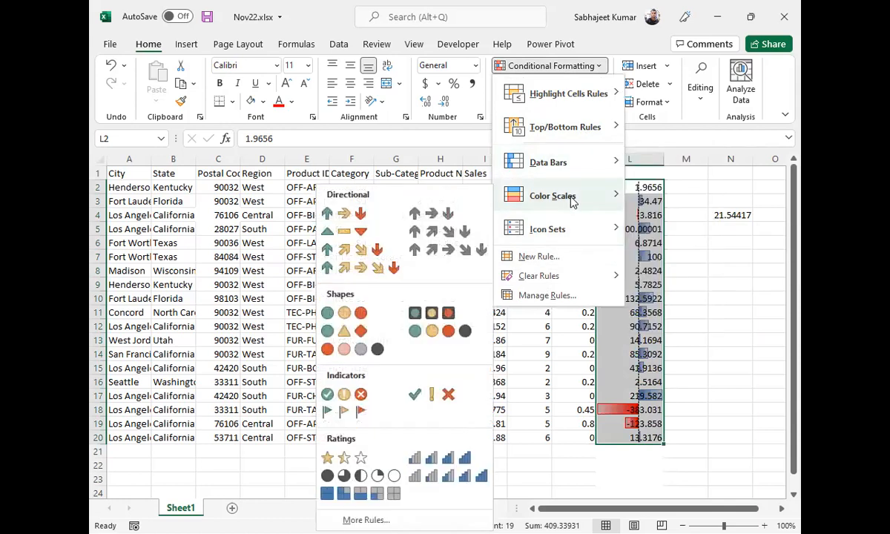
{"action": "mouse_move", "coordinate": [572, 200]}
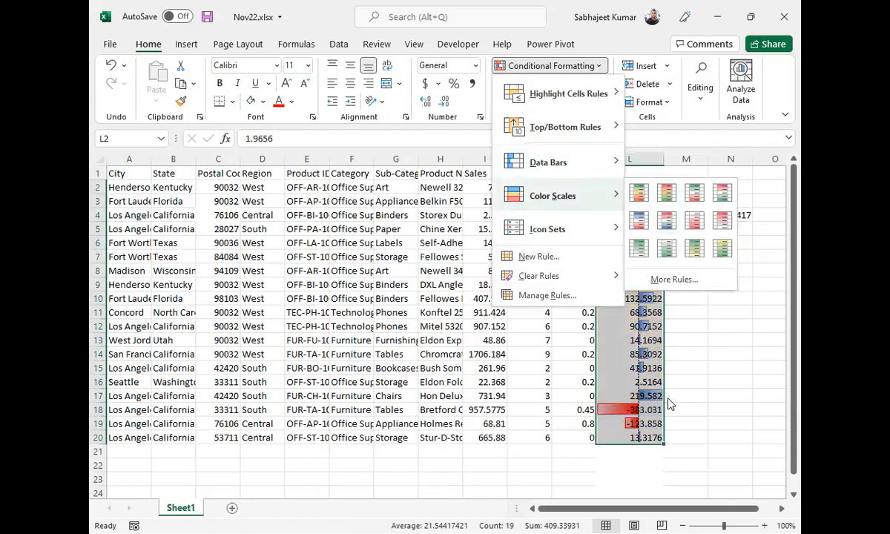
{"action": "left_click", "coordinate": [723, 370]}
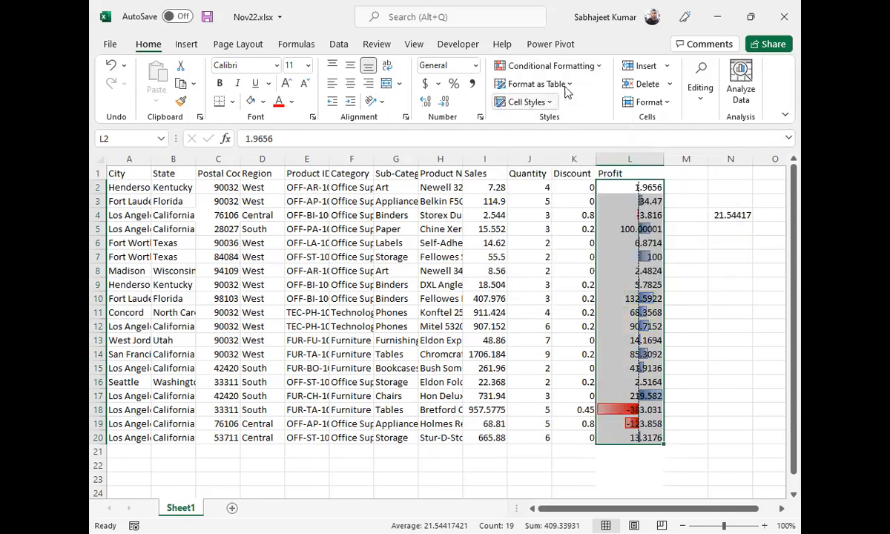
{"action": "left_click", "coordinate": [596, 68]}
{"action": "mouse_move", "coordinate": [558, 280]}
{"action": "left_click", "coordinate": [650, 277]}
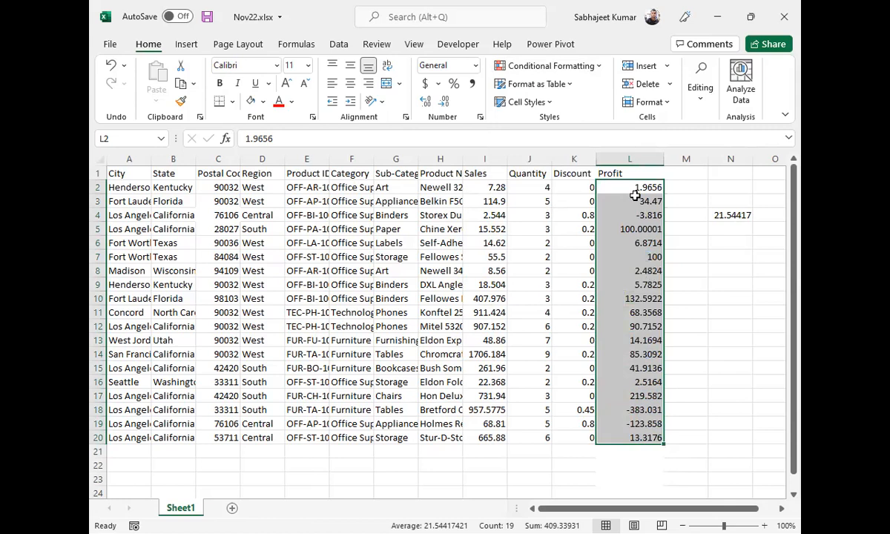
Step: Apply red solid-fill data bars to Profit values L2:L20
{"action": "left_click", "coordinate": [595, 66]}
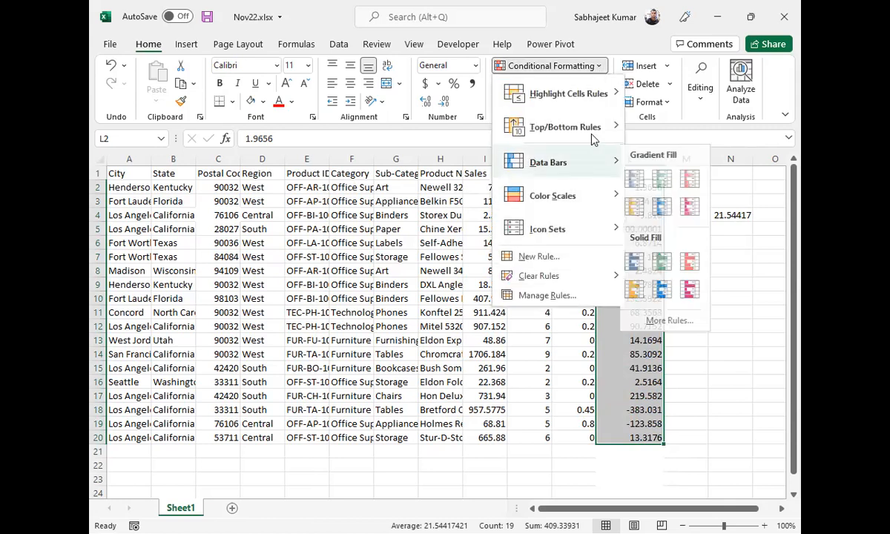
{"action": "mouse_move", "coordinate": [604, 104]}
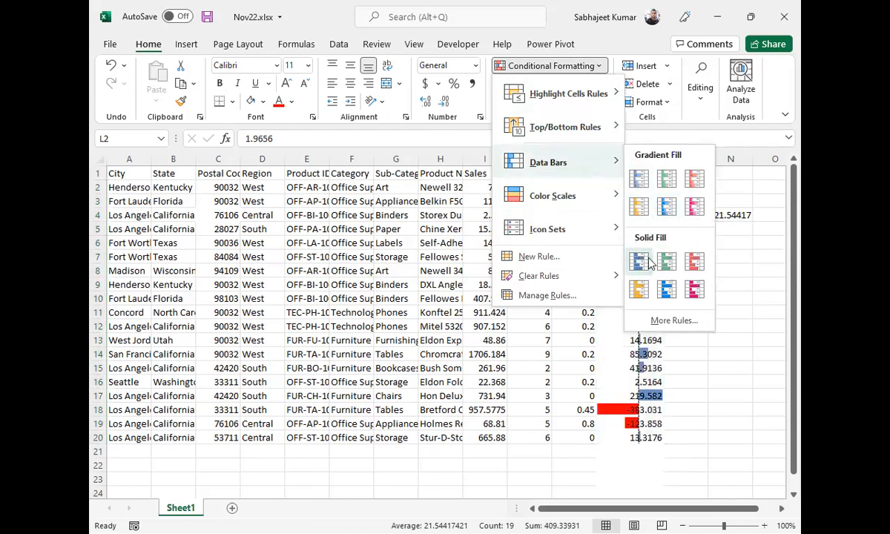
{"action": "left_click", "coordinate": [695, 261]}
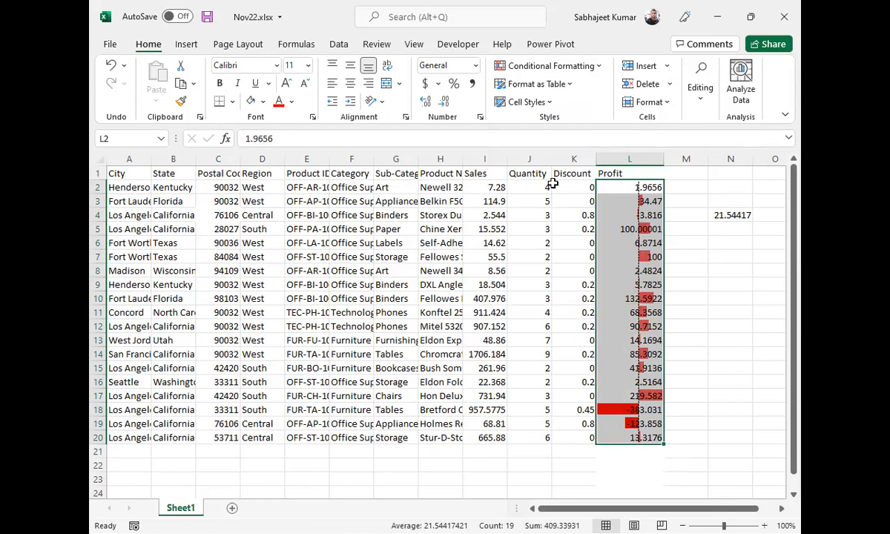
Step: Format the Profit values in L2:L20 to one decimal place
{"action": "left_click", "coordinate": [426, 103]}
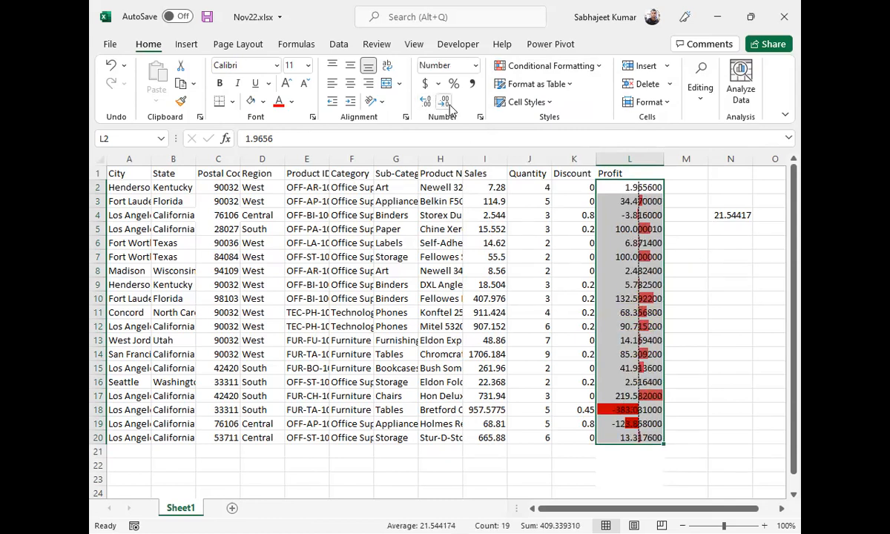
{"action": "left_click", "coordinate": [443, 103]}
{"action": "left_click", "coordinate": [443, 104]}
{"action": "left_click", "coordinate": [443, 103]}
{"action": "left_click", "coordinate": [443, 103]}
{"action": "left_click", "coordinate": [443, 103]}
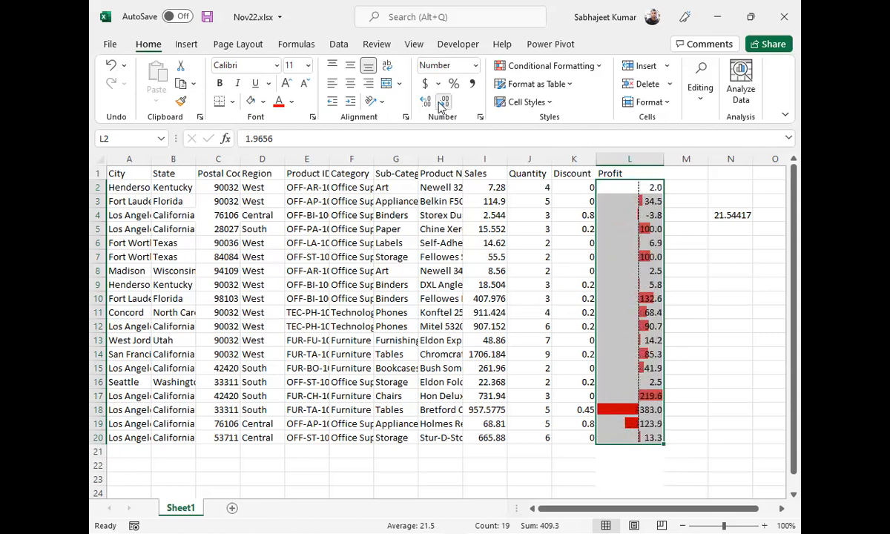
{"action": "left_click", "coordinate": [443, 103]}
{"action": "left_click", "coordinate": [426, 103]}
{"action": "left_click", "coordinate": [712, 370]}
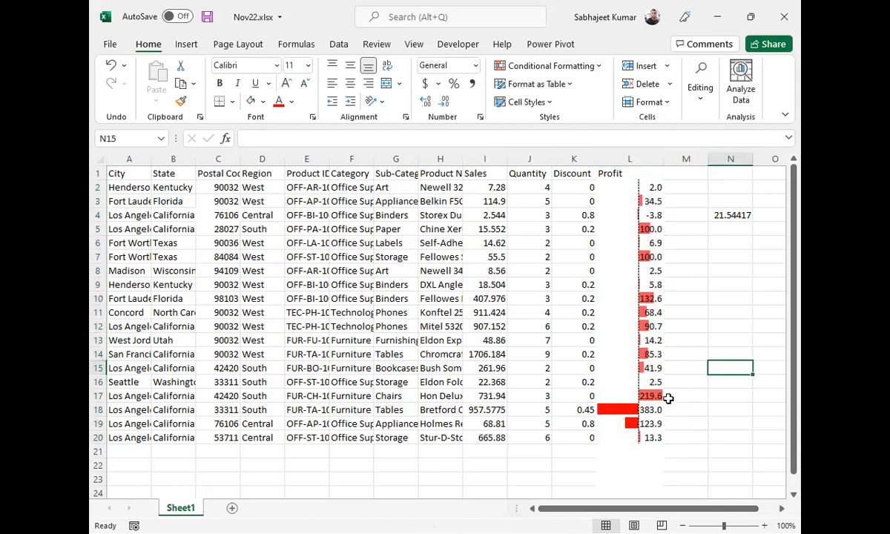
Step: Compare the data bars of the positive and negative Profit values, including L17, L18 and L6
{"action": "left_click_drag", "start_coordinate": [639, 187], "coordinate": [652, 437]}
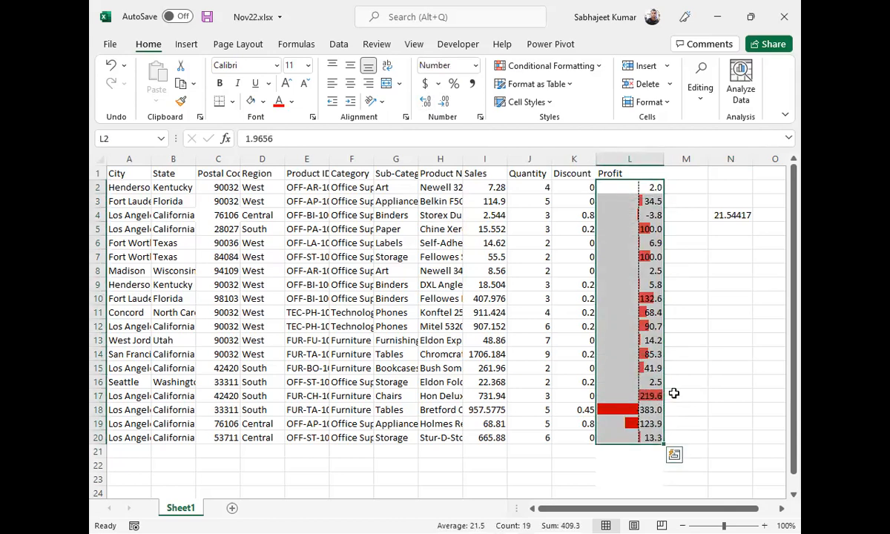
{"action": "left_click", "coordinate": [643, 397]}
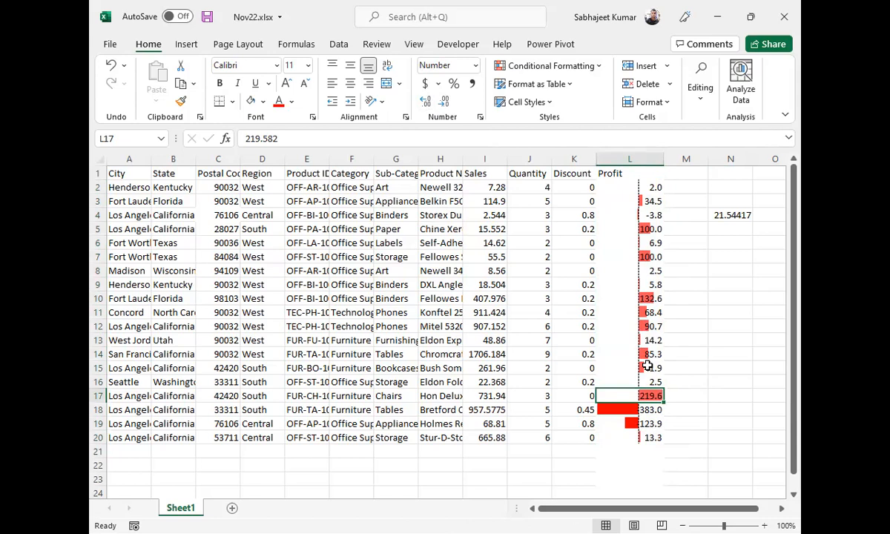
{"action": "left_click", "coordinate": [645, 422]}
{"action": "left_click", "coordinate": [647, 413]}
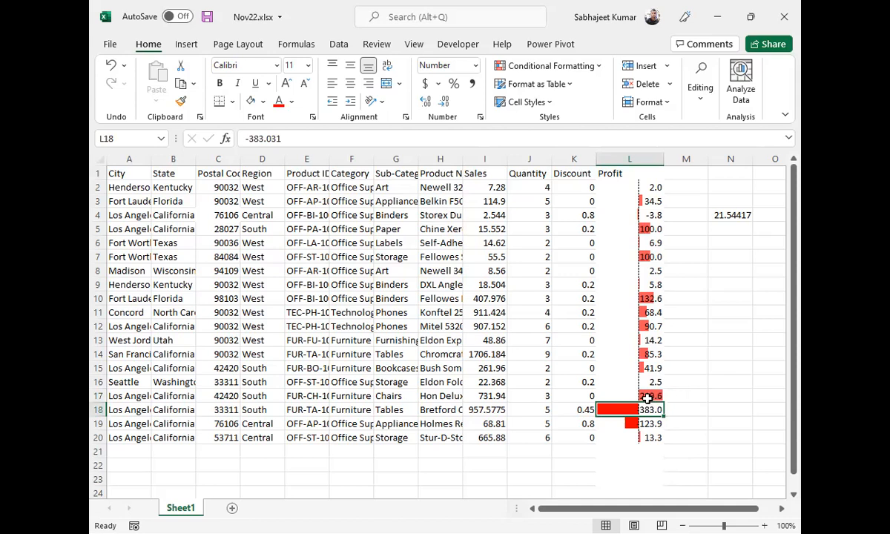
{"action": "left_click", "coordinate": [680, 396]}
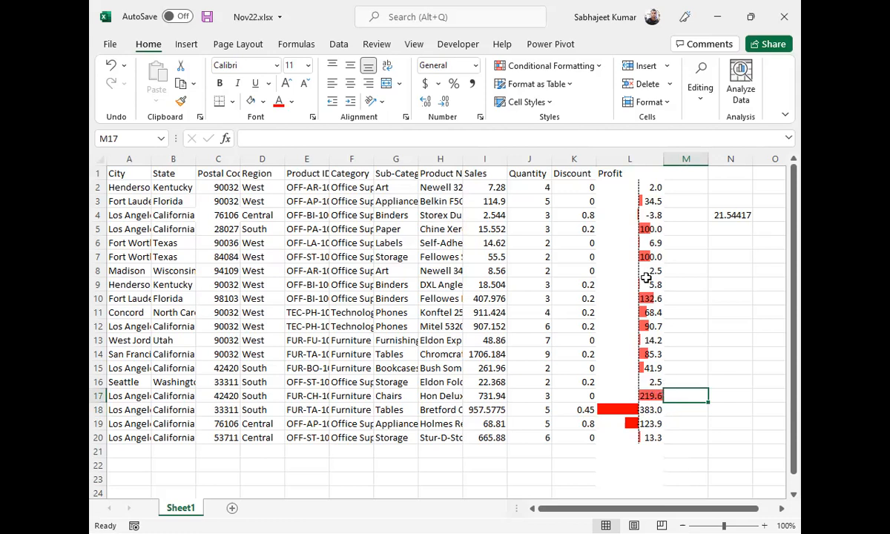
{"action": "left_click", "coordinate": [656, 244]}
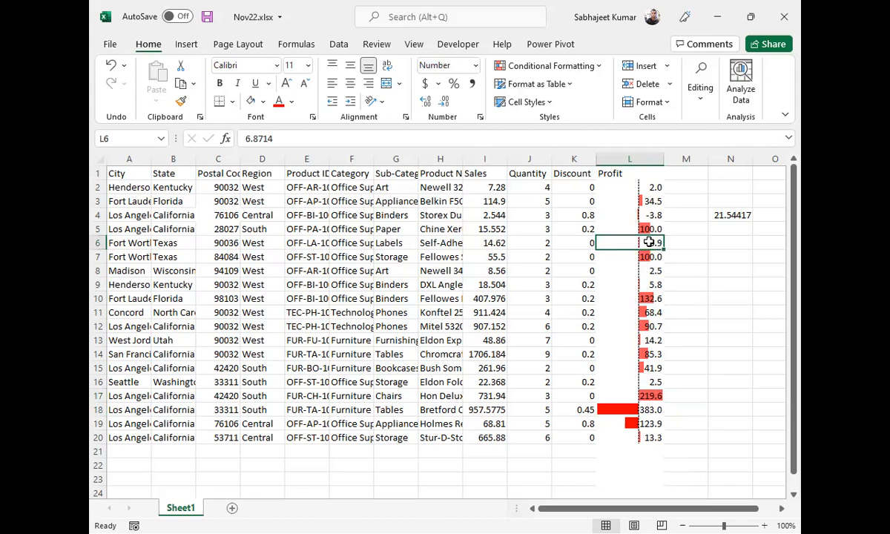
Step: Widen the Profit column to more than double its width and examine the data bar in L17
{"action": "left_click_drag", "start_coordinate": [664, 158], "coordinate": [754, 158]}
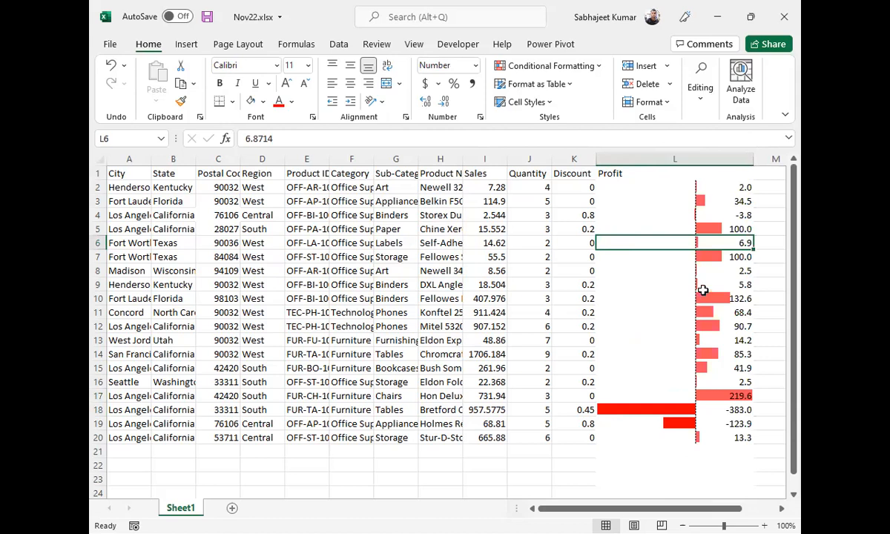
{"action": "left_click_drag", "start_coordinate": [642, 508], "coordinate": [671, 508]}
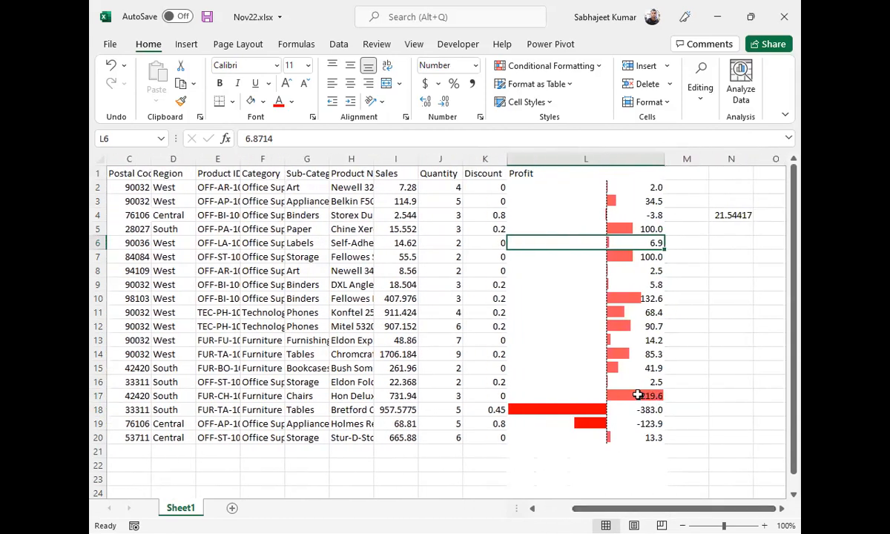
{"action": "left_click", "coordinate": [638, 394]}
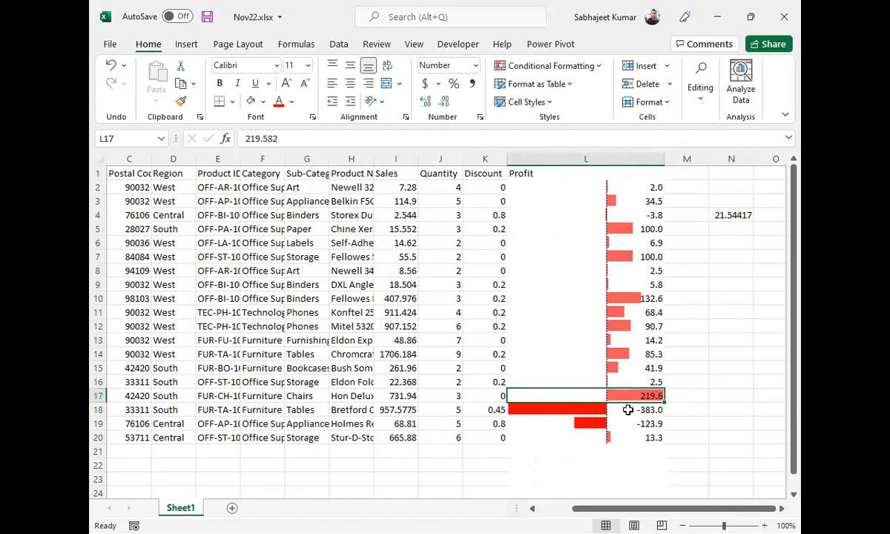
Step: Change the Profit value in L16 to 400
{"action": "left_click", "coordinate": [632, 382]}
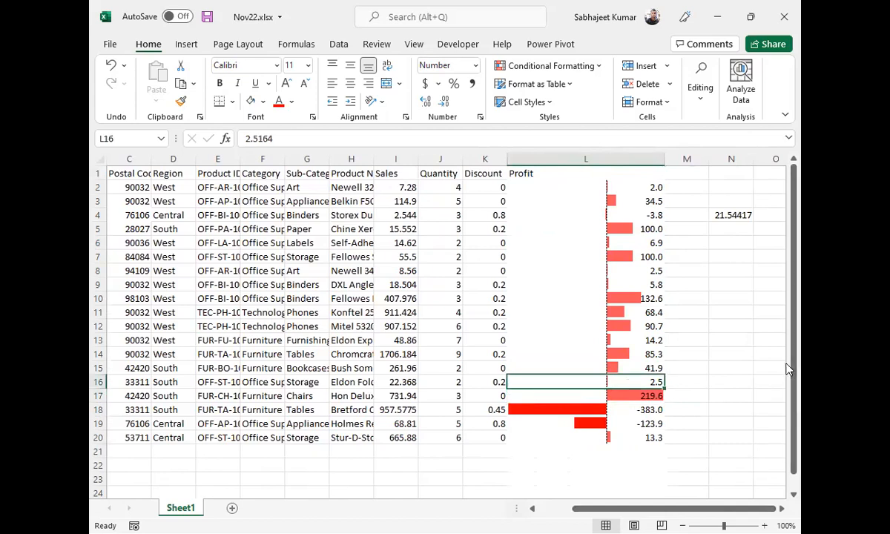
{"action": "type", "text": "400"}
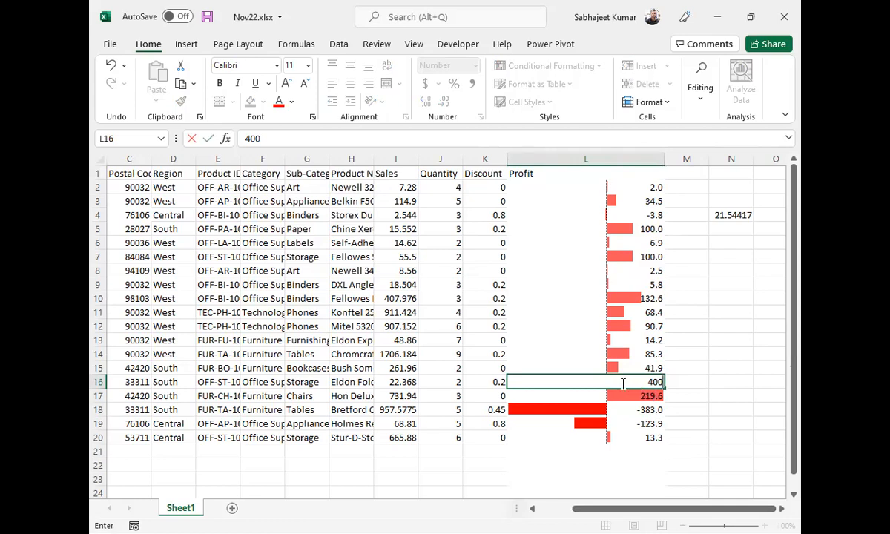
{"action": "key", "text": "Return"}
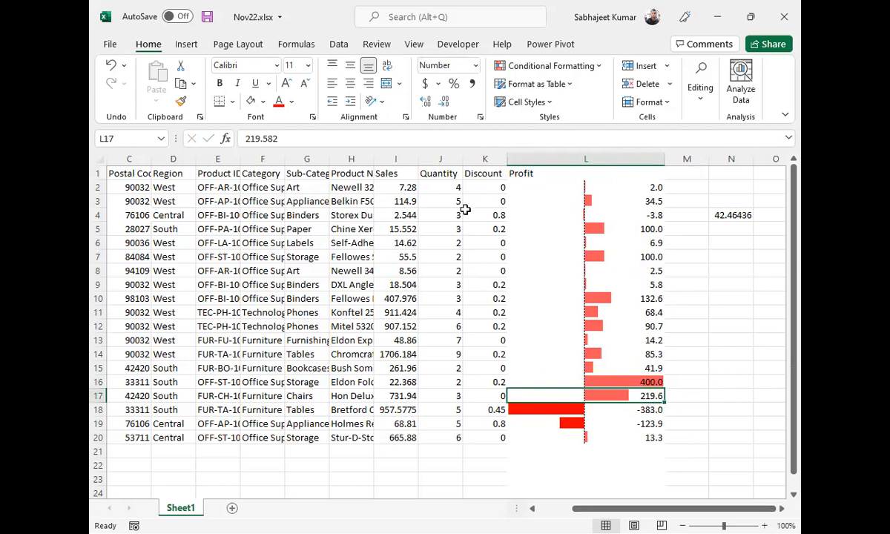
Step: Clear the conditional formatting rules from the Profit values L2:L20 after previewing color scales and icon sets
{"action": "mouse_move", "coordinate": [549, 187]}
{"action": "left_mouse_down"}
{"action": "mouse_move", "coordinate": [606, 453]}
{"action": "mouse_move", "coordinate": [596, 419]}
{"action": "mouse_move", "coordinate": [598, 438]}
{"action": "left_mouse_up"}
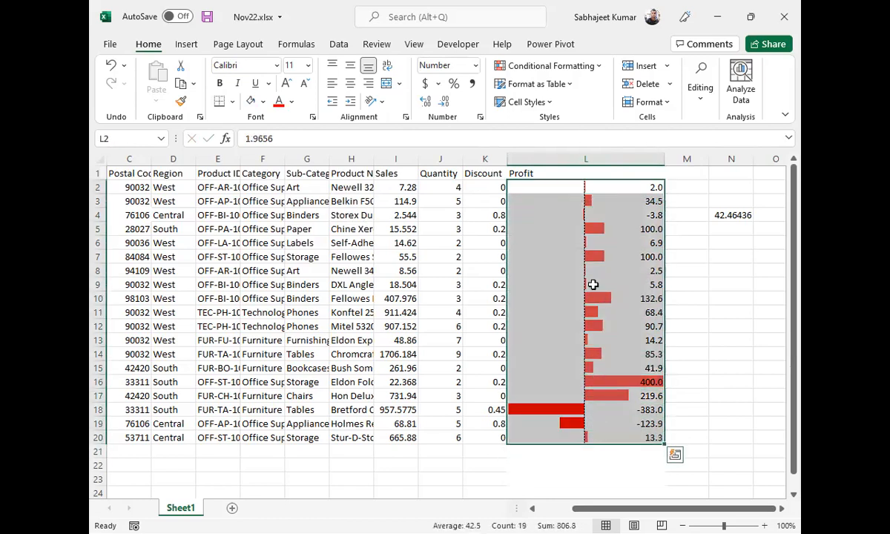
{"action": "left_click", "coordinate": [600, 69]}
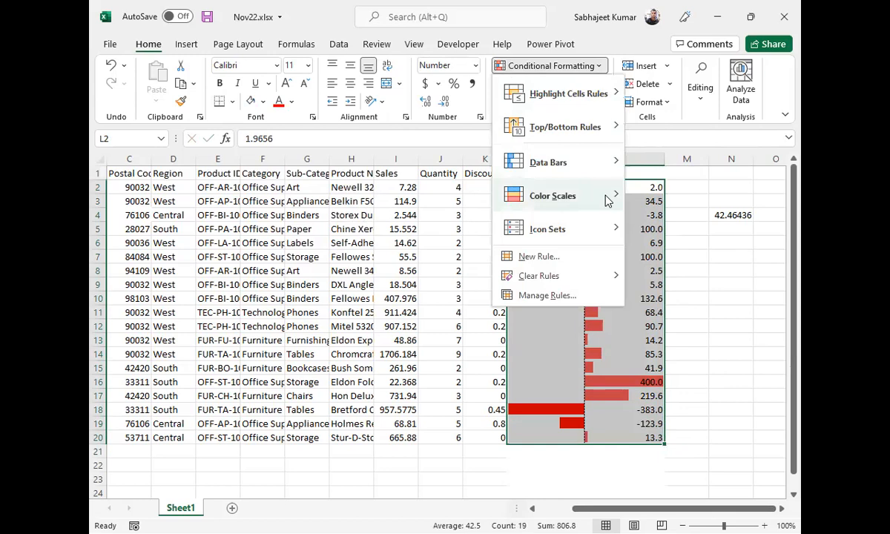
{"action": "mouse_move", "coordinate": [614, 201]}
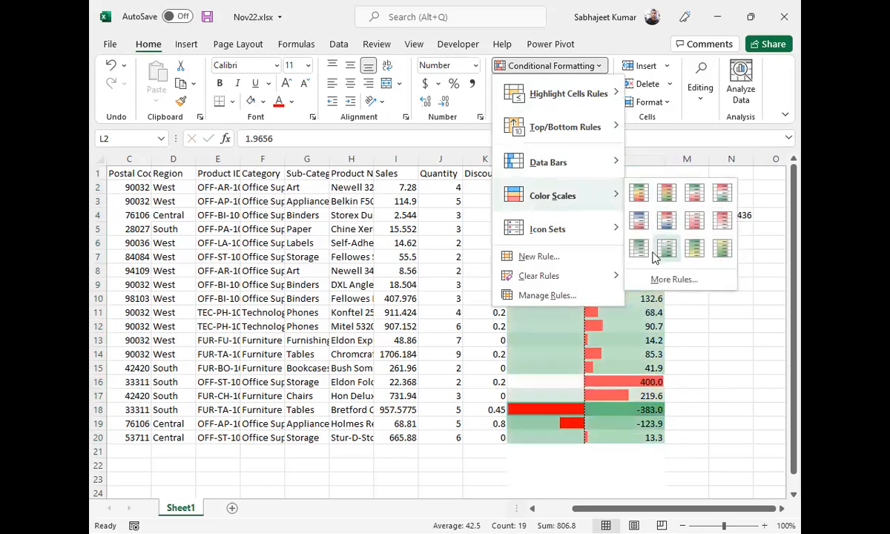
{"action": "mouse_move", "coordinate": [613, 237]}
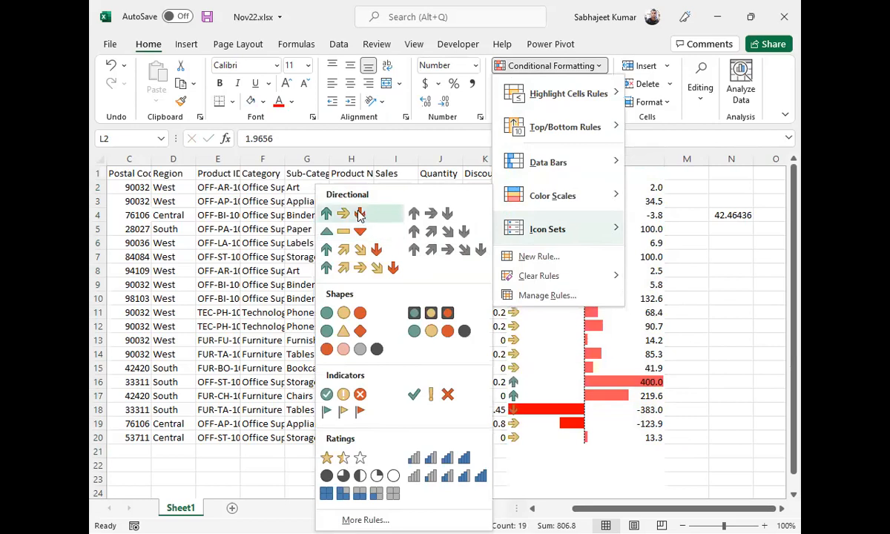
{"action": "mouse_move", "coordinate": [599, 282]}
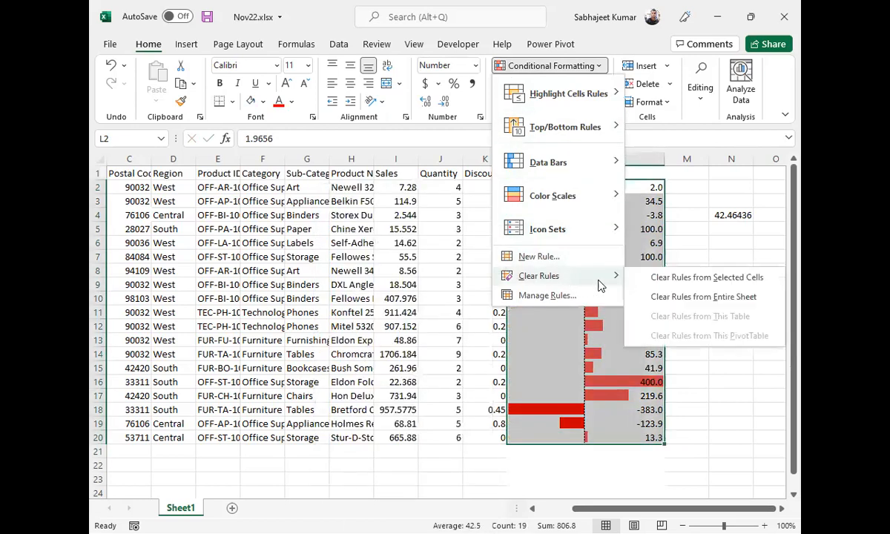
{"action": "left_click", "coordinate": [657, 277]}
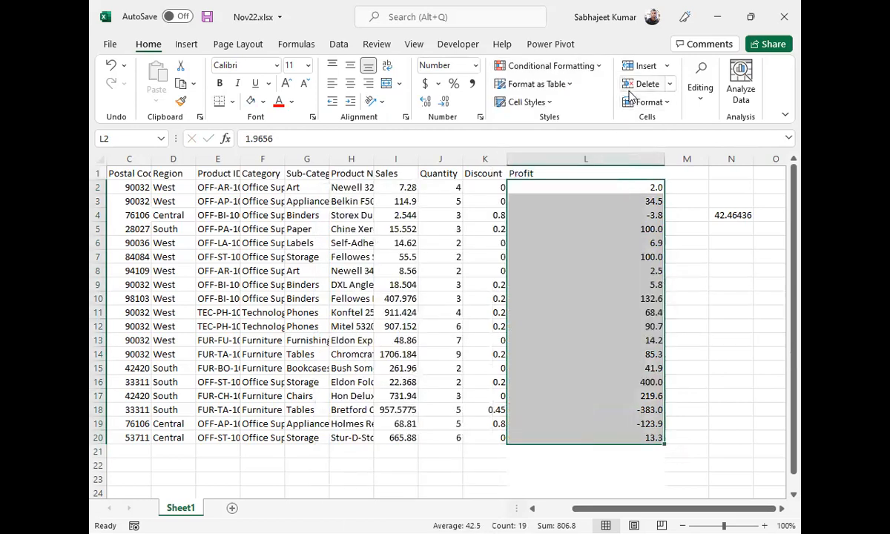
Step: Start a custom icon set rule for L2:L20, trying the 3-Color Scale and Data Bar format styles before returning to Icon Sets
{"action": "left_click", "coordinate": [598, 67]}
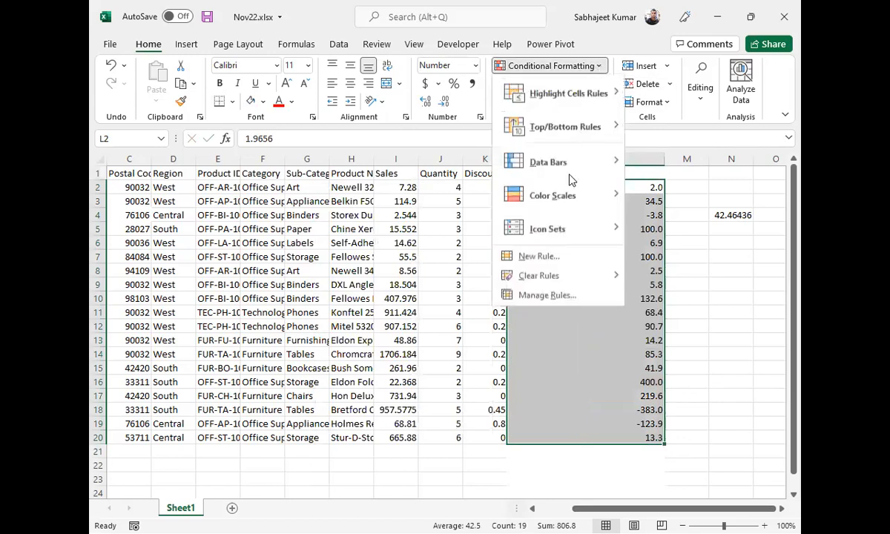
{"action": "mouse_move", "coordinate": [559, 224]}
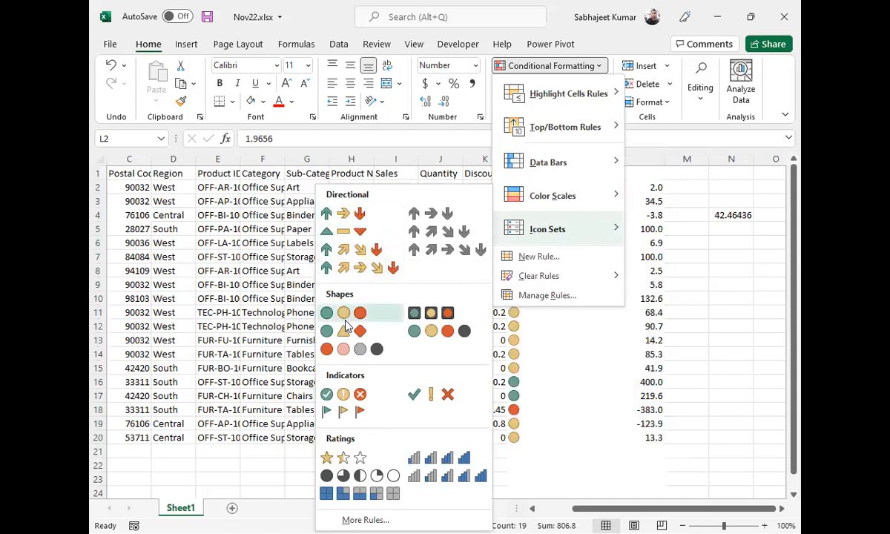
{"action": "left_click", "coordinate": [358, 519]}
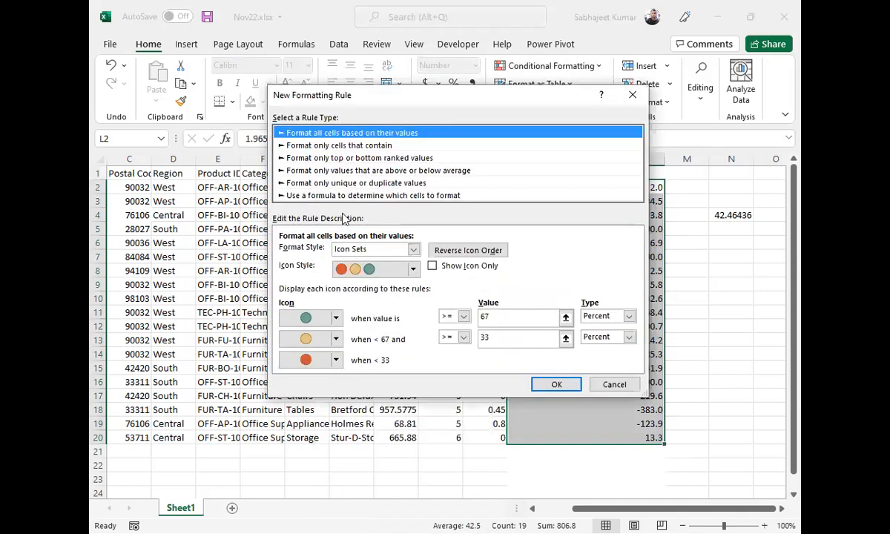
{"action": "left_click", "coordinate": [414, 250]}
{"action": "left_click", "coordinate": [382, 269]}
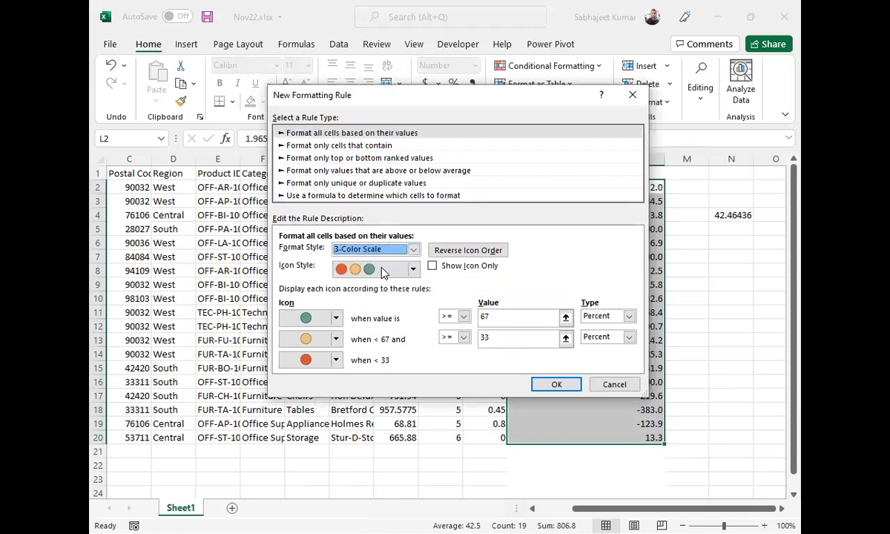
{"action": "left_click", "coordinate": [414, 250]}
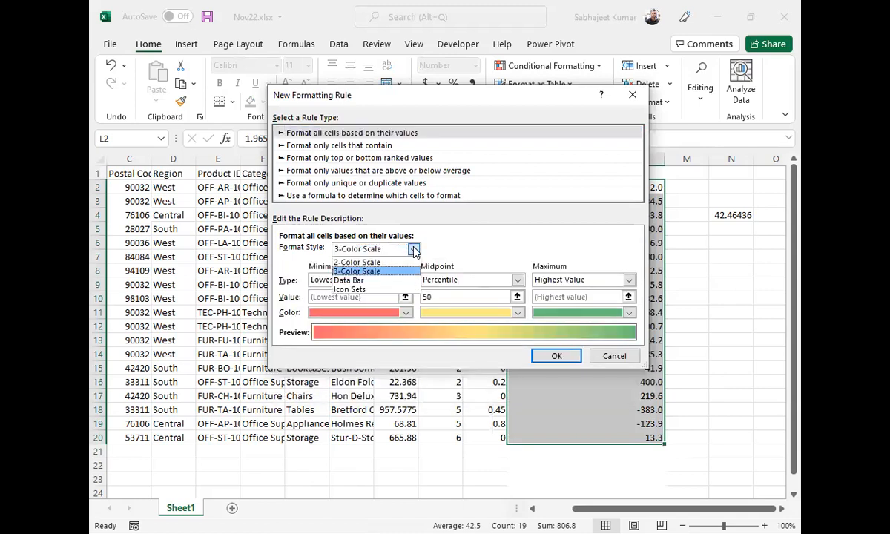
{"action": "left_click", "coordinate": [368, 280]}
{"action": "left_click", "coordinate": [413, 250]}
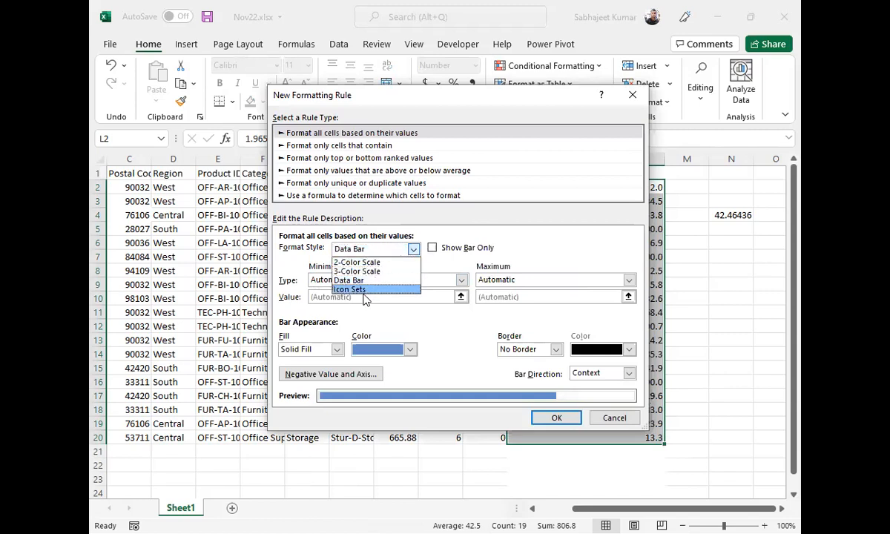
{"action": "left_click", "coordinate": [363, 291]}
Step: Browse the icon styles and choose 3 Arrows (Colored) for the new rule
{"action": "left_click", "coordinate": [417, 270]}
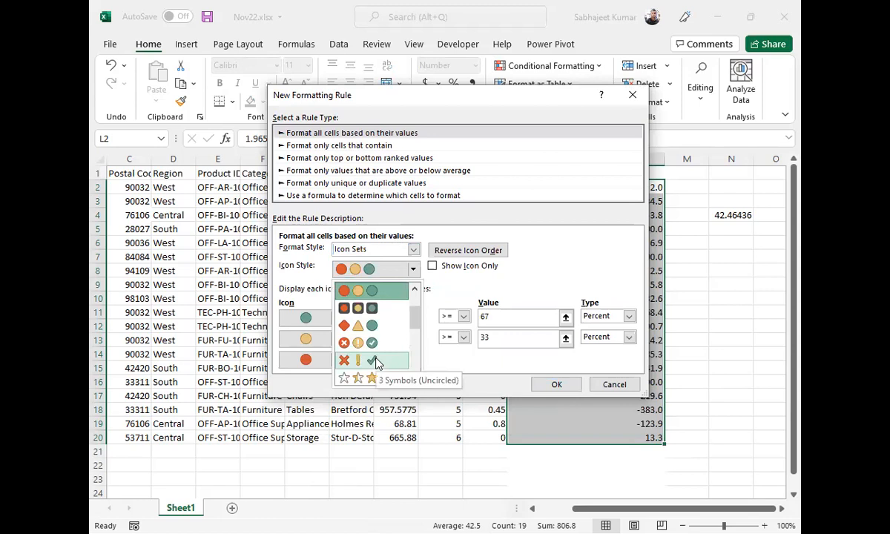
{"action": "scroll", "coordinate": [376, 362], "scroll_direction": "down", "scroll_amount": 3}
{"action": "scroll", "coordinate": [380, 317], "scroll_direction": "down", "scroll_amount": 2}
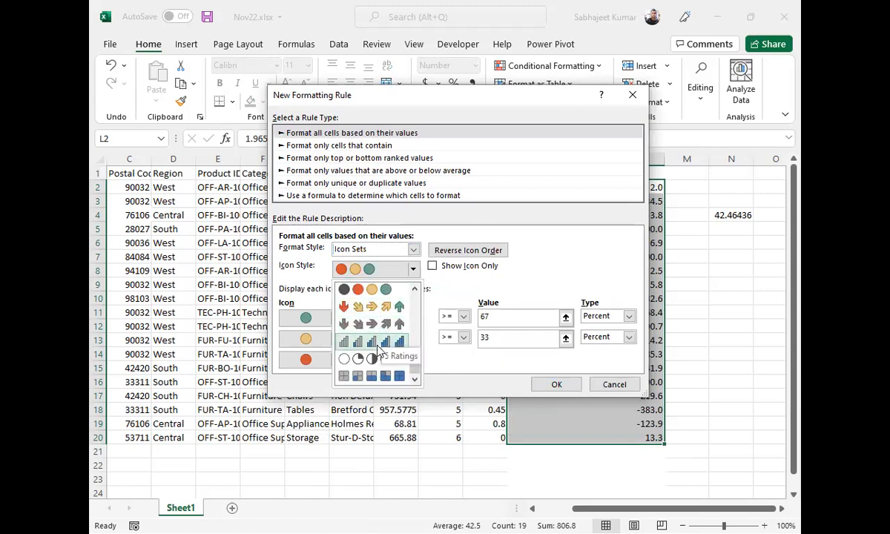
{"action": "scroll", "coordinate": [371, 322], "scroll_direction": "up", "scroll_amount": 5}
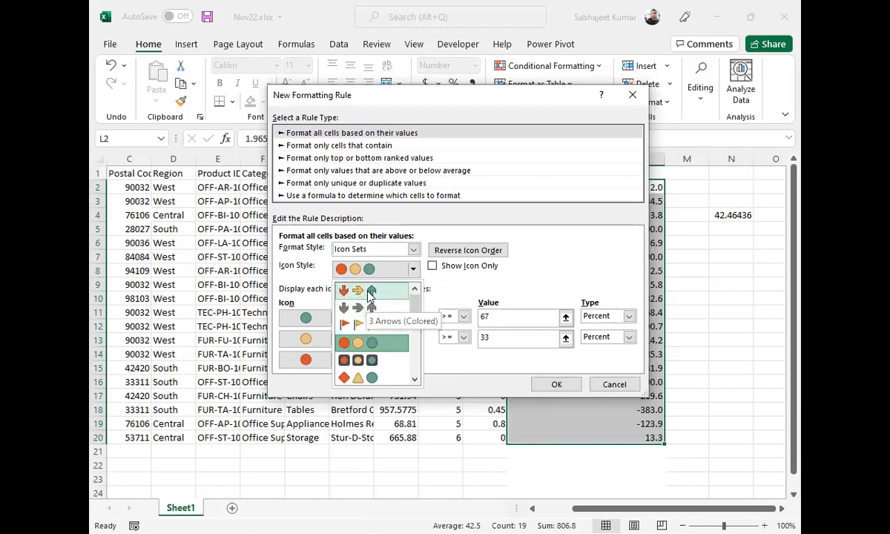
{"action": "left_click", "coordinate": [371, 293]}
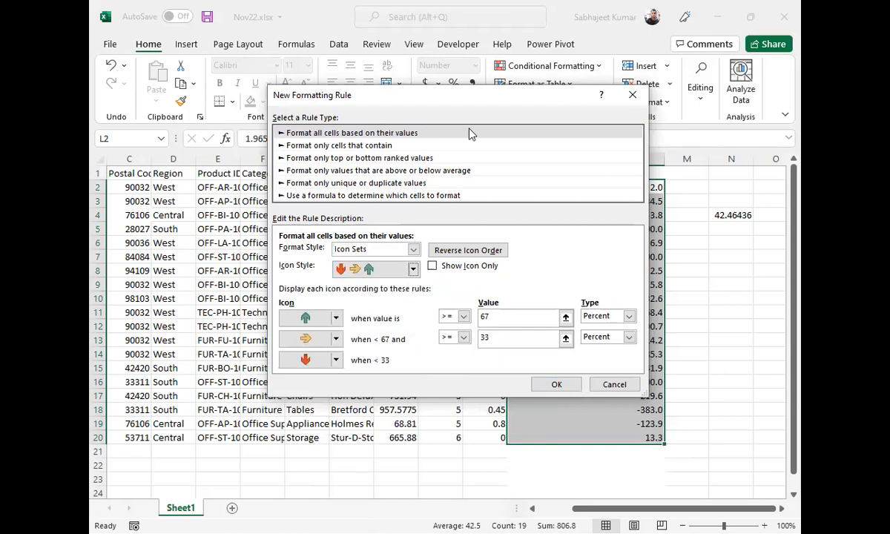
{"action": "left_click_drag", "start_coordinate": [466, 104], "coordinate": [404, 52]}
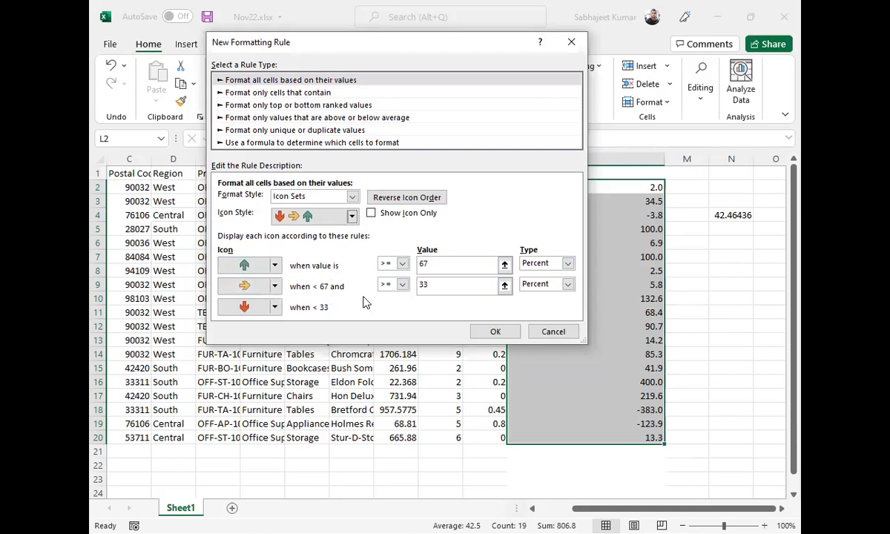
Step: Try Number as the type for both icon thresholds, check the icon and comparison choices, and discard the new rule
{"action": "left_click", "coordinate": [274, 307]}
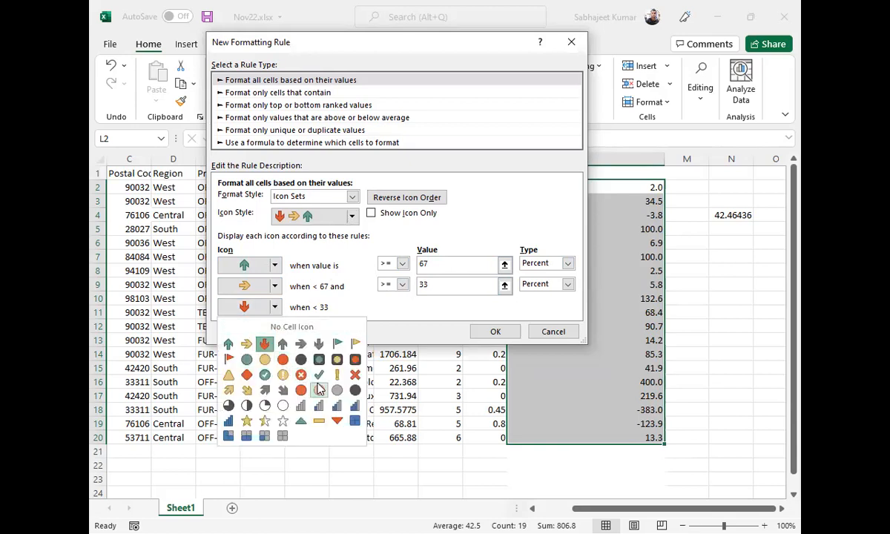
{"action": "left_click", "coordinate": [469, 198]}
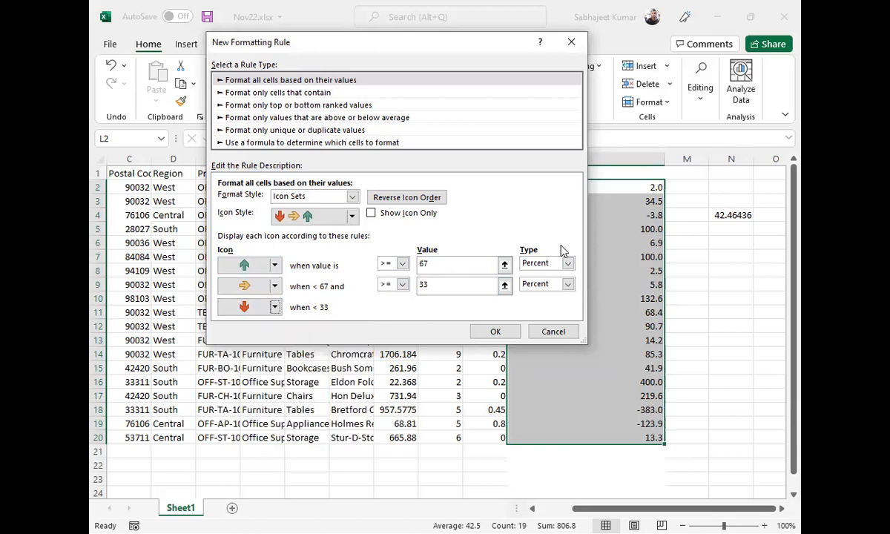
{"action": "left_click", "coordinate": [568, 264]}
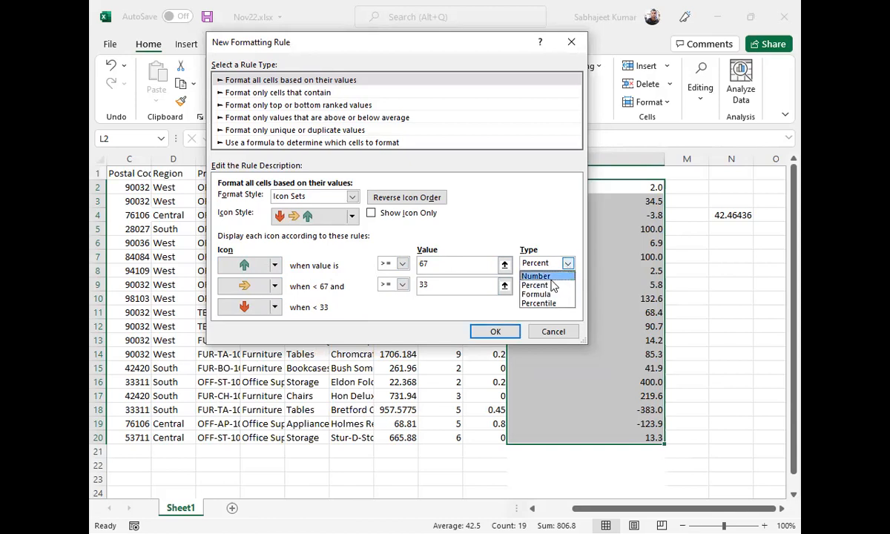
{"action": "left_click", "coordinate": [545, 276]}
{"action": "left_click", "coordinate": [567, 284]}
{"action": "left_click", "coordinate": [545, 297]}
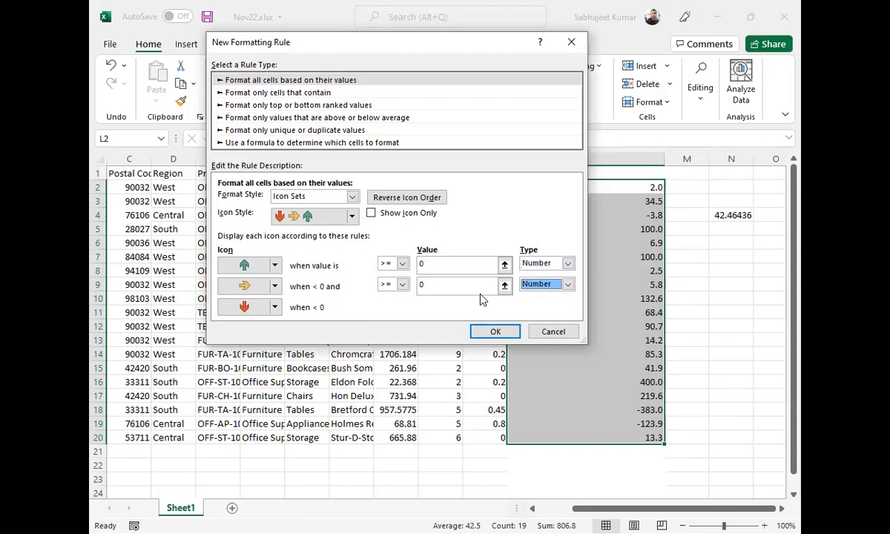
{"action": "left_click", "coordinate": [395, 263]}
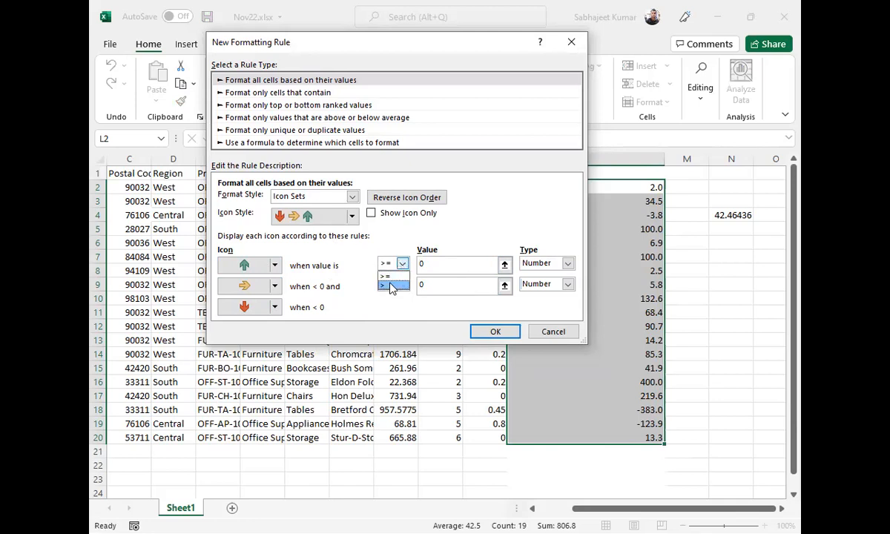
{"action": "left_click", "coordinate": [508, 208]}
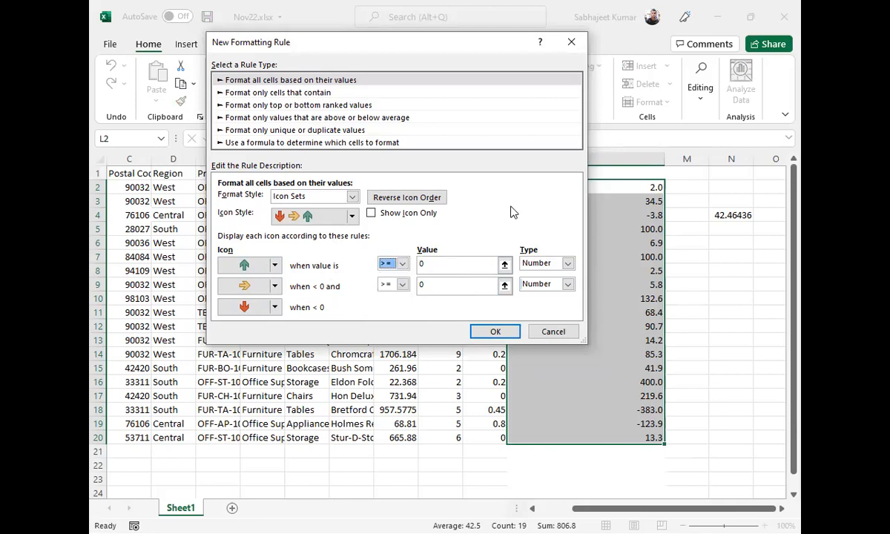
{"action": "left_click", "coordinate": [553, 333]}
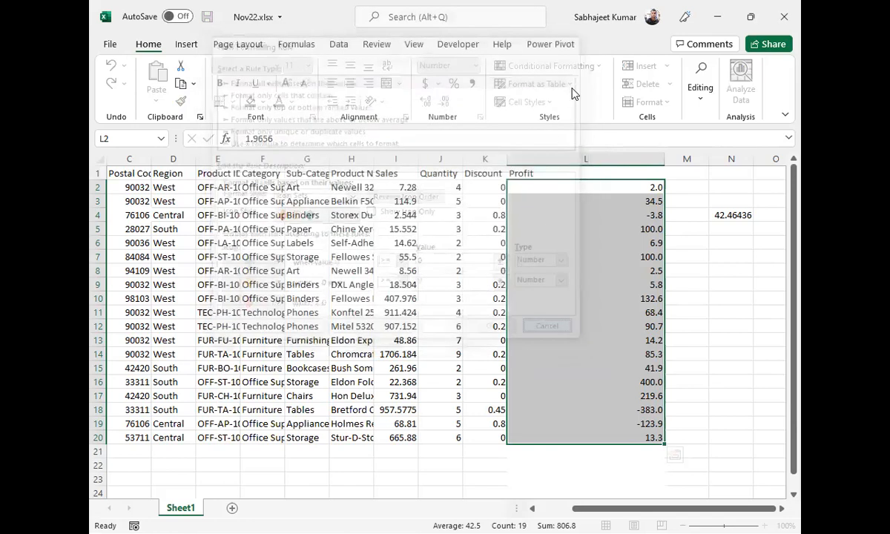
Step: Apply the icon set with circled check mark, exclamation mark and cross to the Profit values L2:L20
{"action": "left_click", "coordinate": [600, 67]}
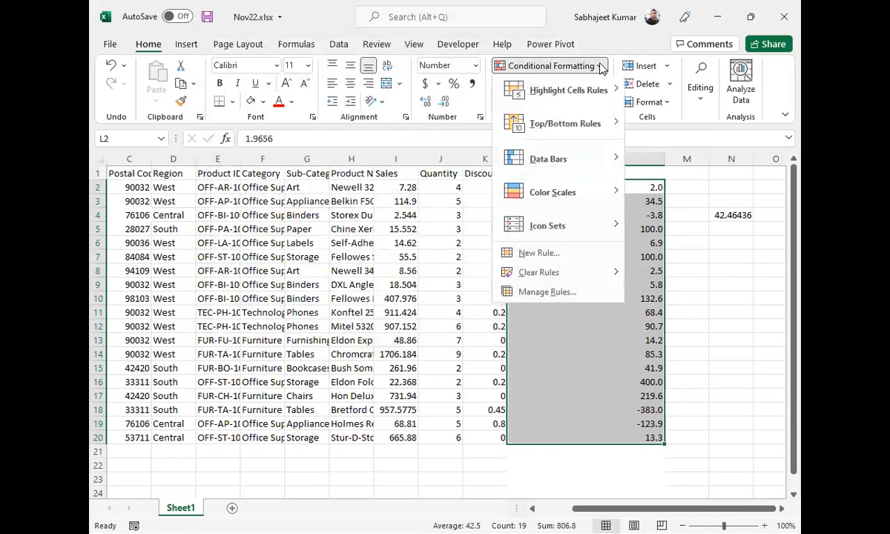
{"action": "mouse_move", "coordinate": [614, 230]}
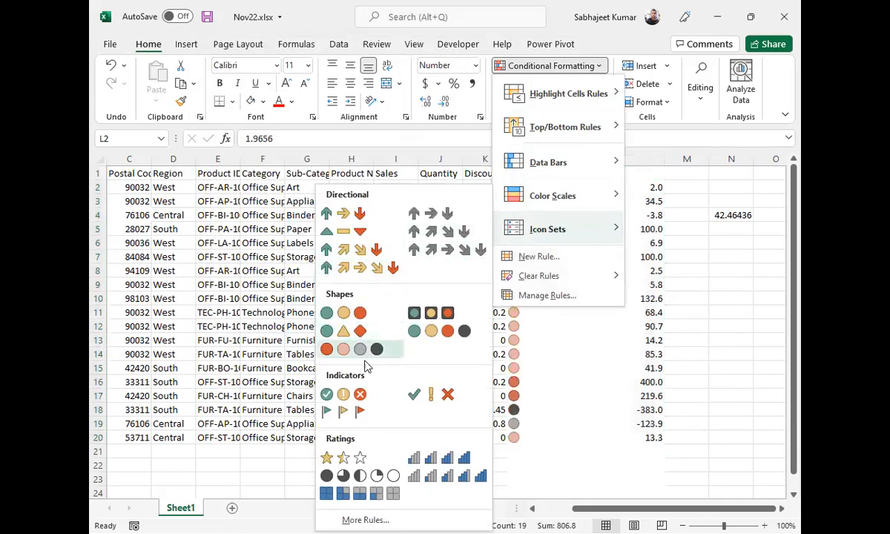
{"action": "left_click", "coordinate": [359, 403]}
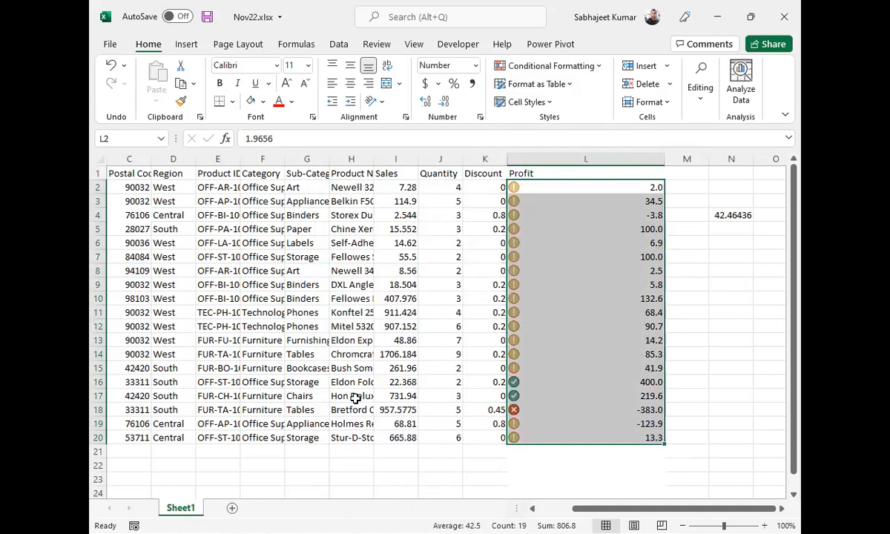
Step: Examine the icons against the Profit values across L2:L20, including the underlying value of L2
{"action": "left_click", "coordinate": [525, 186]}
{"action": "left_click", "coordinate": [522, 201]}
{"action": "left_click", "coordinate": [523, 230]}
{"action": "left_click_drag", "start_coordinate": [523, 243], "coordinate": [102, 13]}
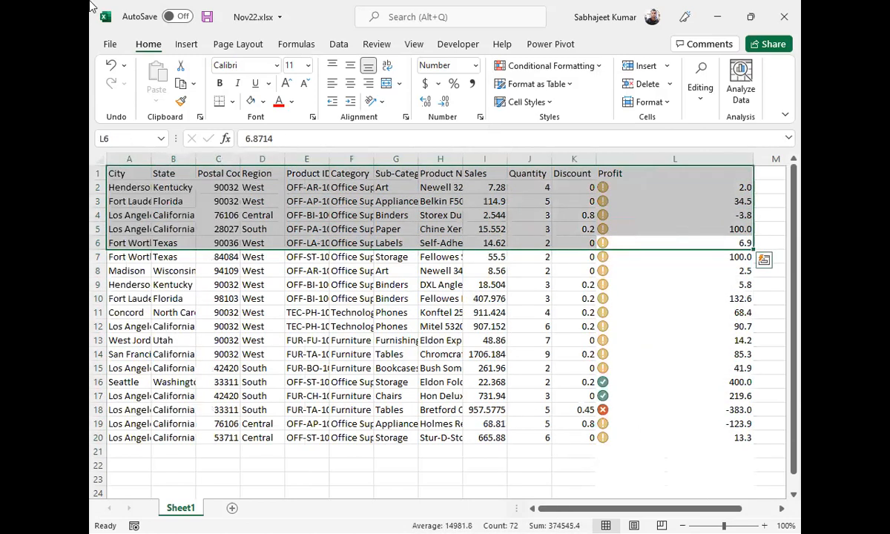
{"action": "left_click_drag", "start_coordinate": [610, 185], "coordinate": [635, 358]}
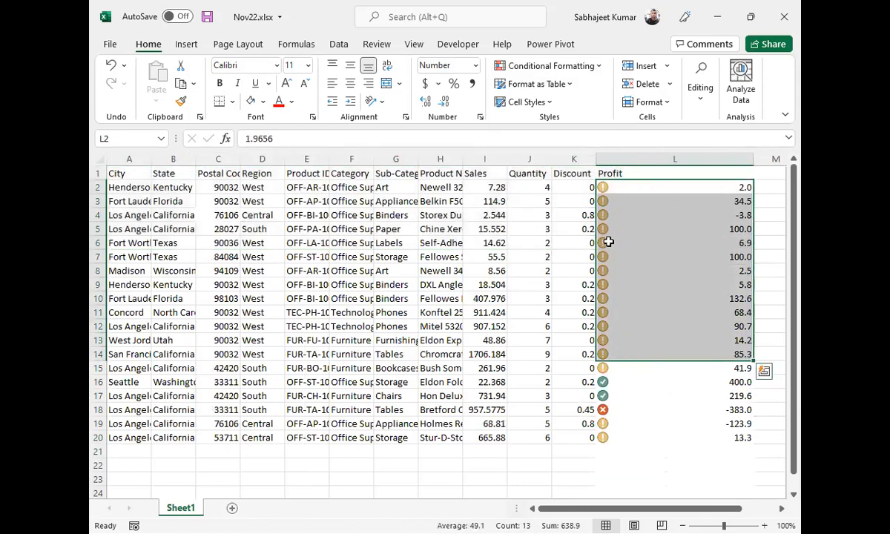
{"action": "double_click", "coordinate": [280, 138]}
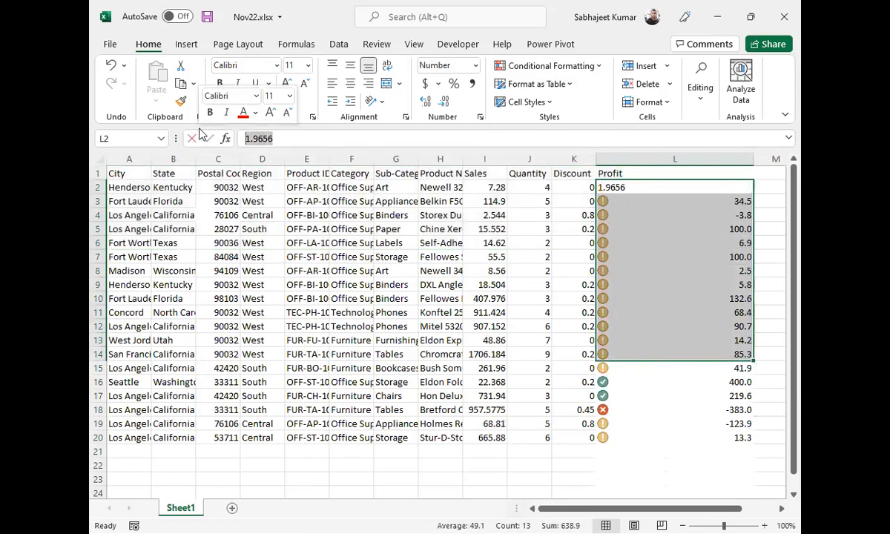
{"action": "key", "text": "Escape"}
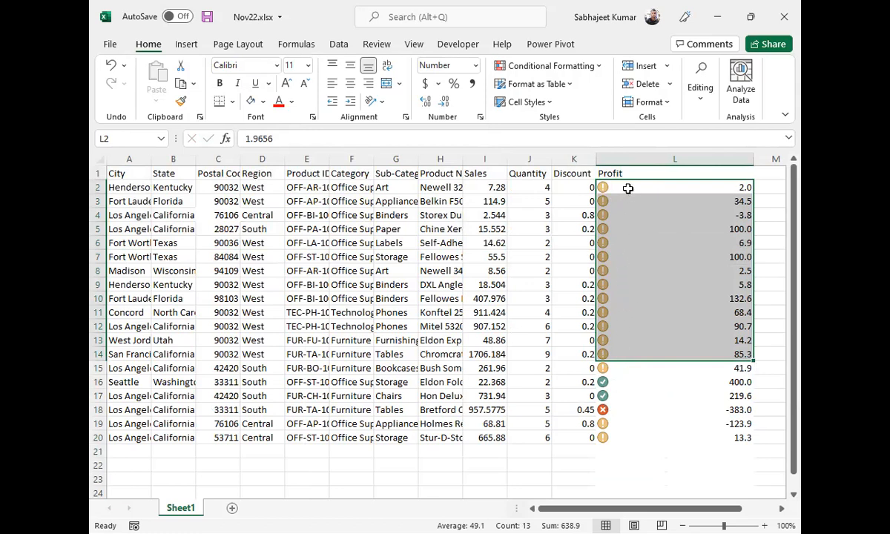
{"action": "left_click_drag", "start_coordinate": [636, 191], "coordinate": [663, 437]}
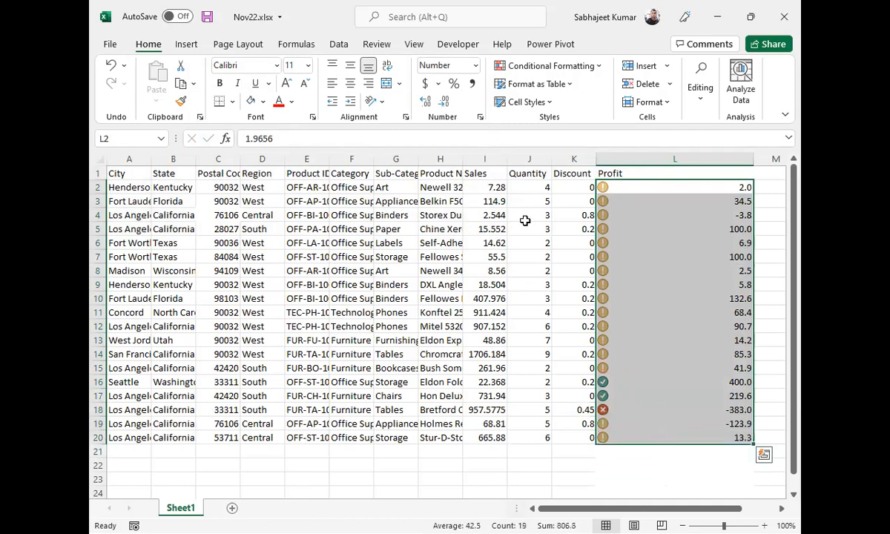
Step: Delete the icon set rule applied to the Profit values L2:L20 in the Conditional Formatting Rules Manager and apply the change
{"action": "left_click", "coordinate": [600, 68]}
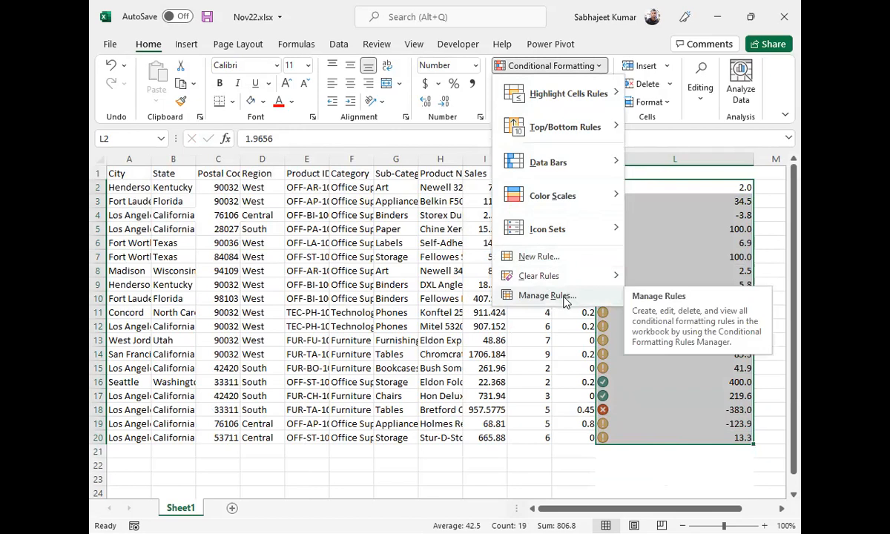
{"action": "mouse_move", "coordinate": [560, 281]}
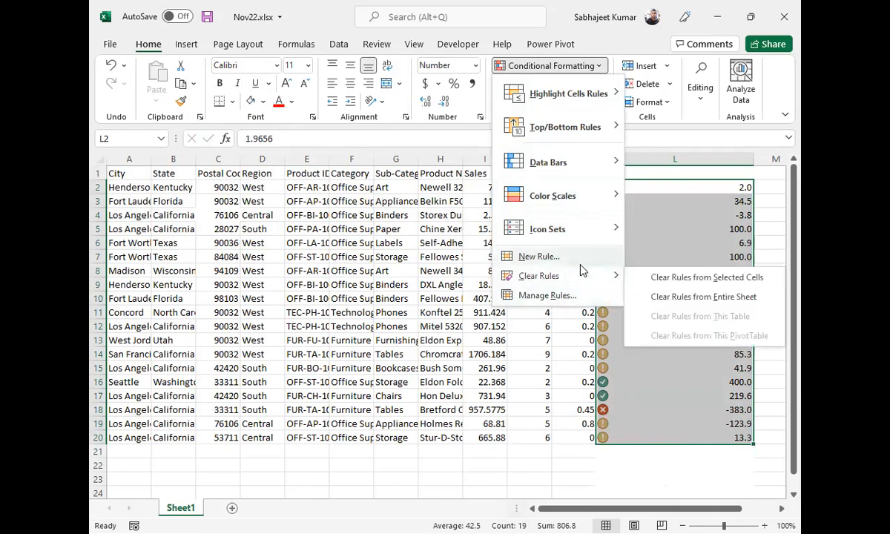
{"action": "left_click", "coordinate": [549, 296]}
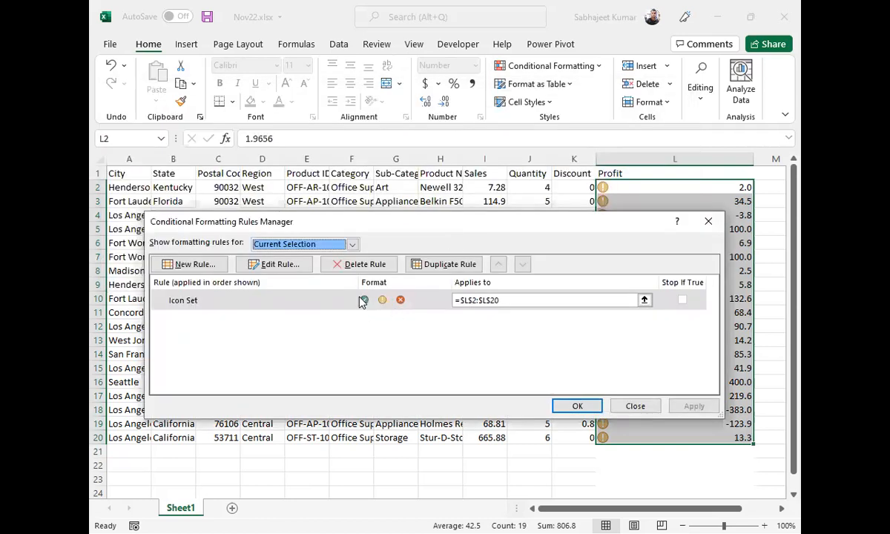
{"action": "left_click", "coordinate": [353, 245]}
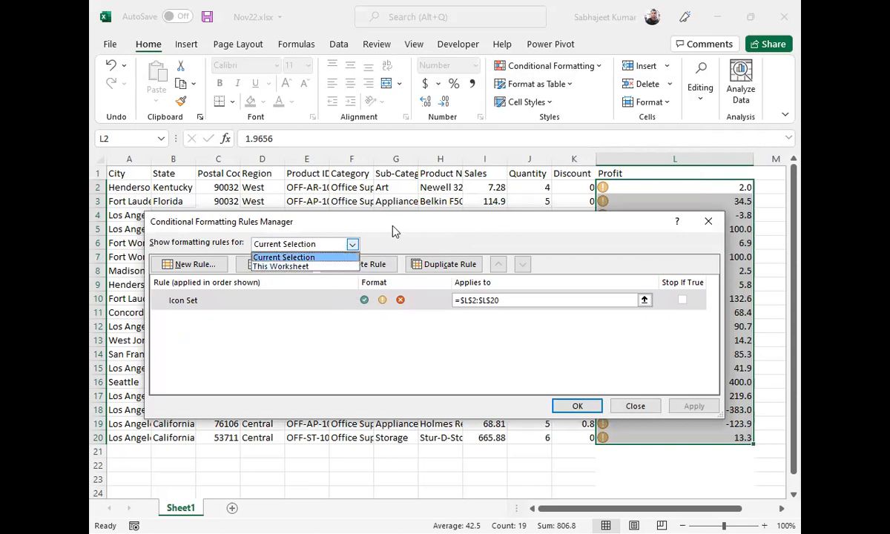
{"action": "left_click", "coordinate": [369, 210]}
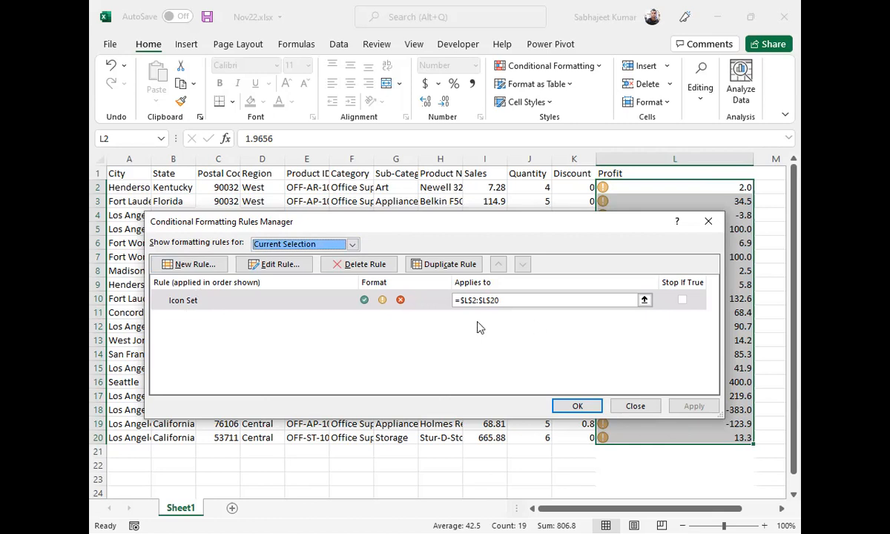
{"action": "left_click", "coordinate": [278, 303]}
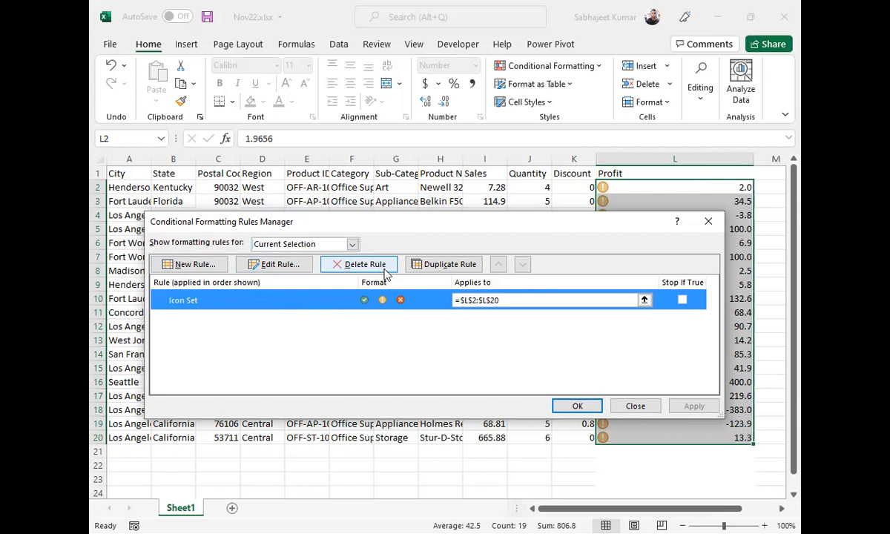
{"action": "left_click", "coordinate": [355, 264]}
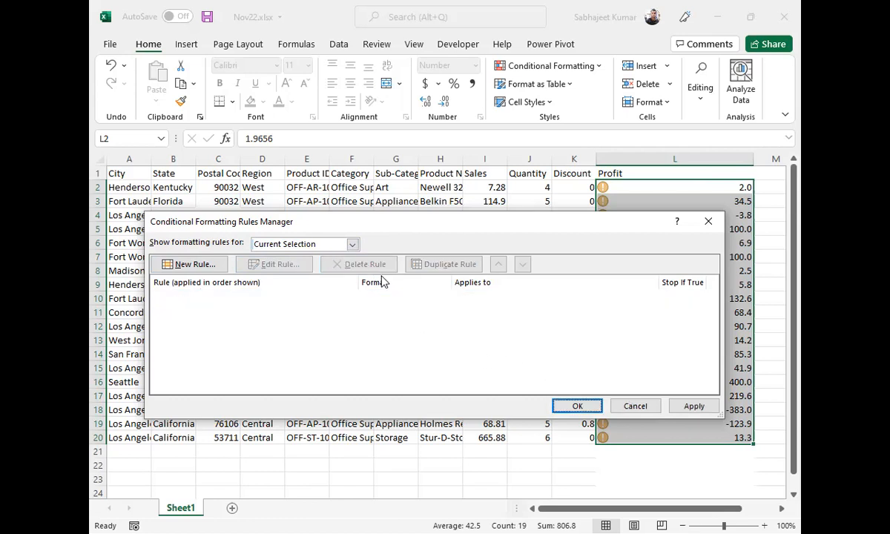
{"action": "left_click", "coordinate": [692, 409]}
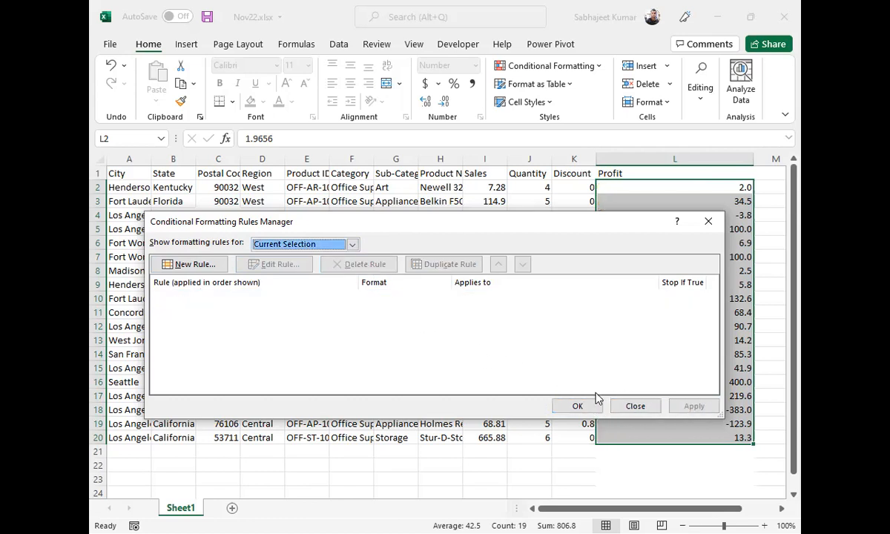
{"action": "left_click", "coordinate": [578, 406]}
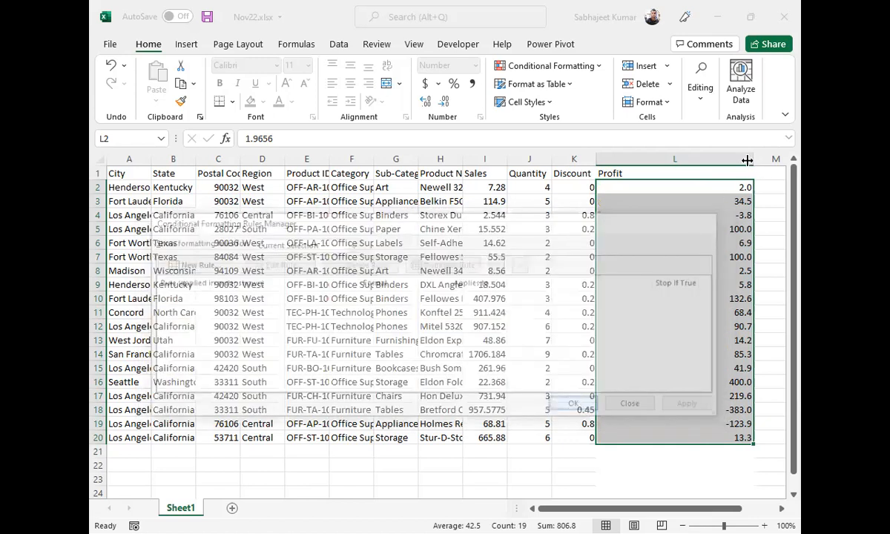
{"action": "left_click", "coordinate": [596, 66]}
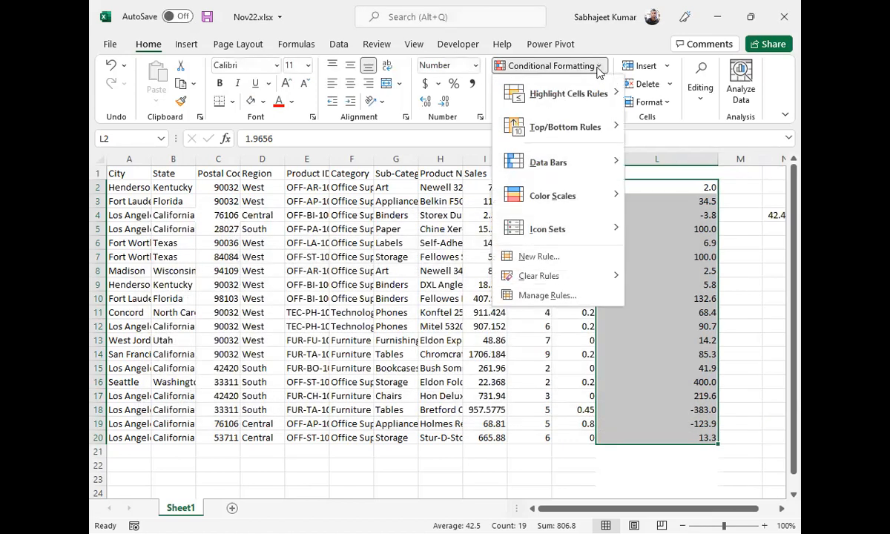
{"action": "left_click", "coordinate": [540, 259]}
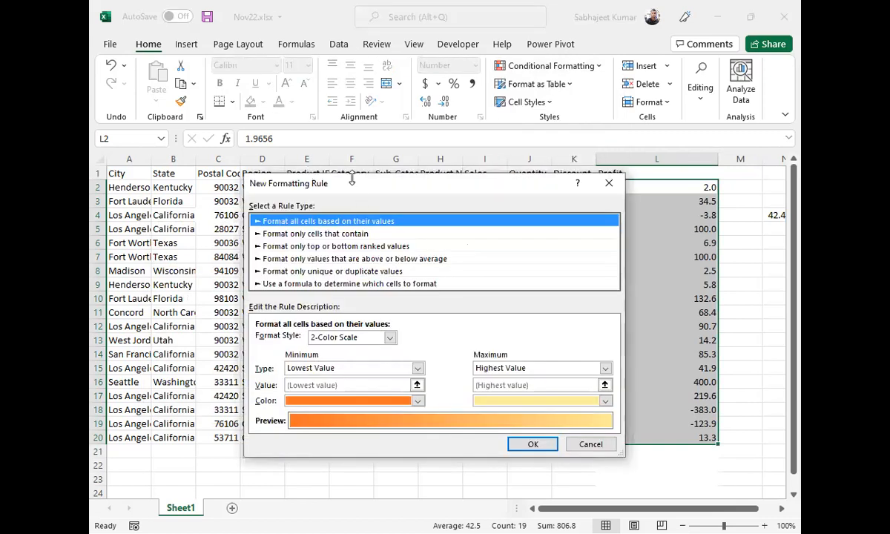
{"action": "left_click_drag", "start_coordinate": [352, 181], "coordinate": [316, 109]}
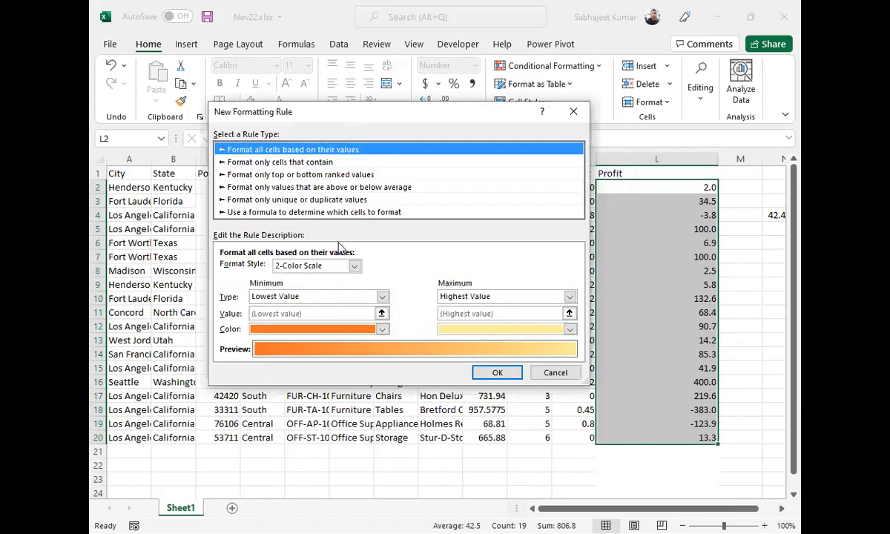
{"action": "left_click", "coordinate": [555, 373]}
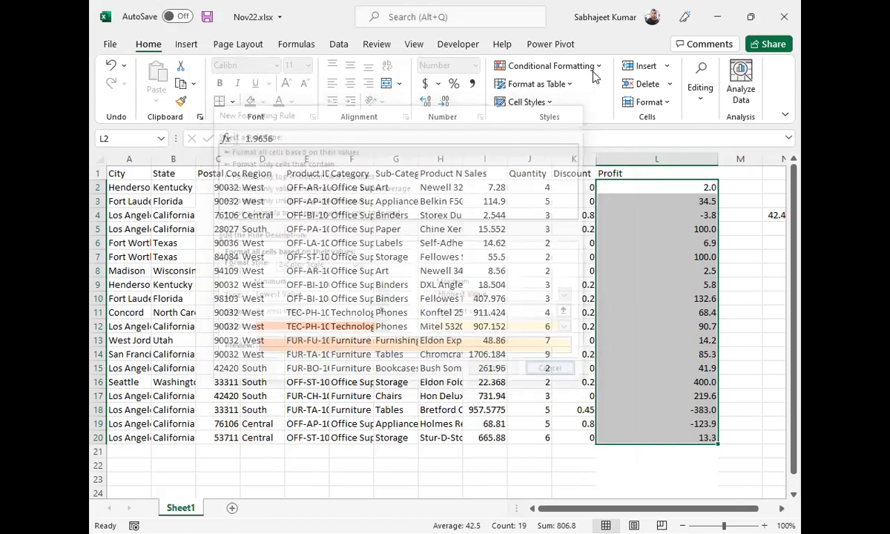
Step: Start a new rule for the Profit values that formats all cells based on their values, keeping the 2-Color Scale style
{"action": "left_click", "coordinate": [558, 69]}
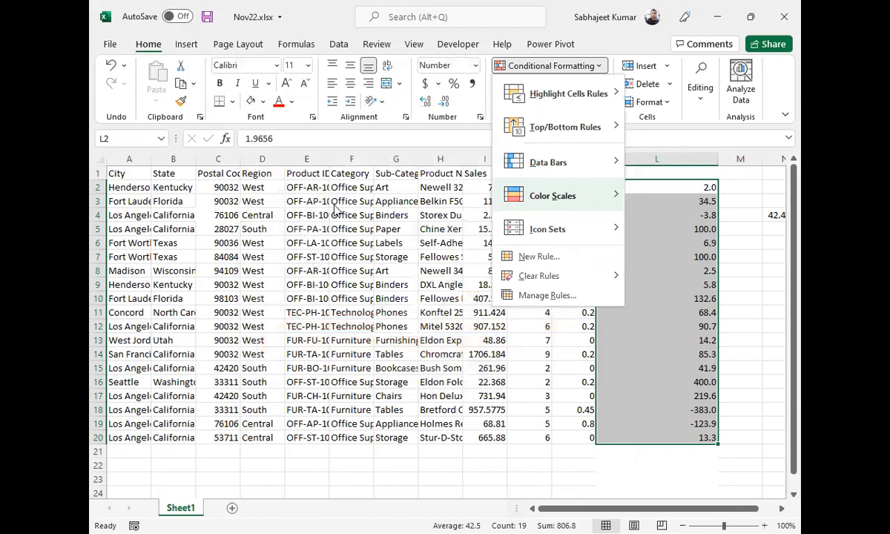
{"action": "key", "text": "n"}
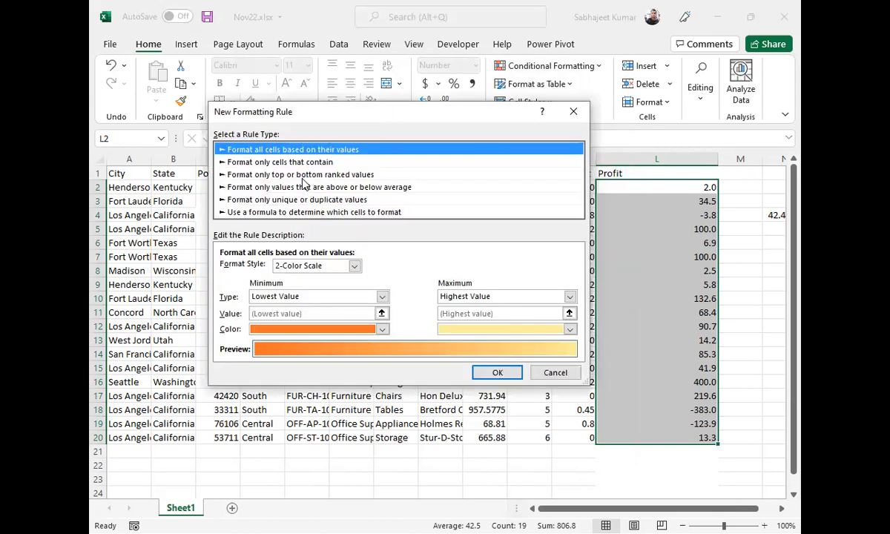
{"action": "left_click_drag", "start_coordinate": [304, 104], "coordinate": [265, 90]}
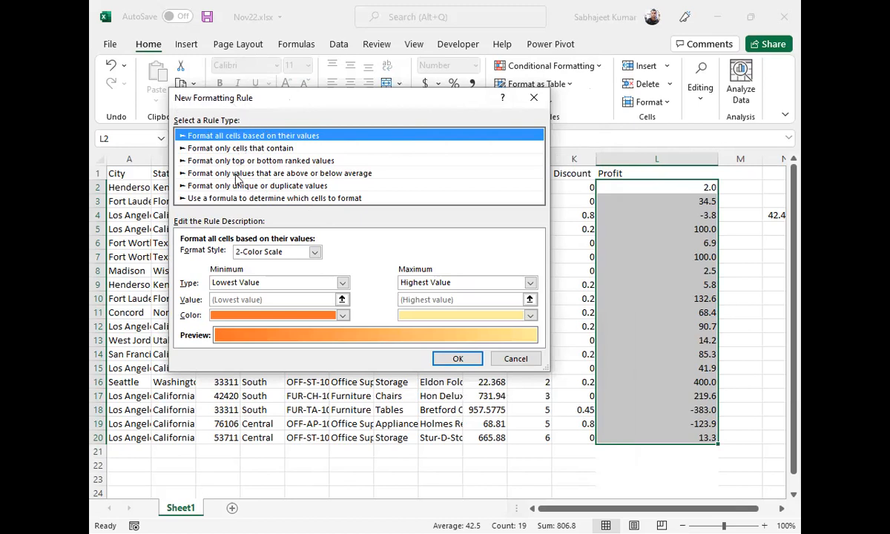
{"action": "left_click", "coordinate": [315, 253]}
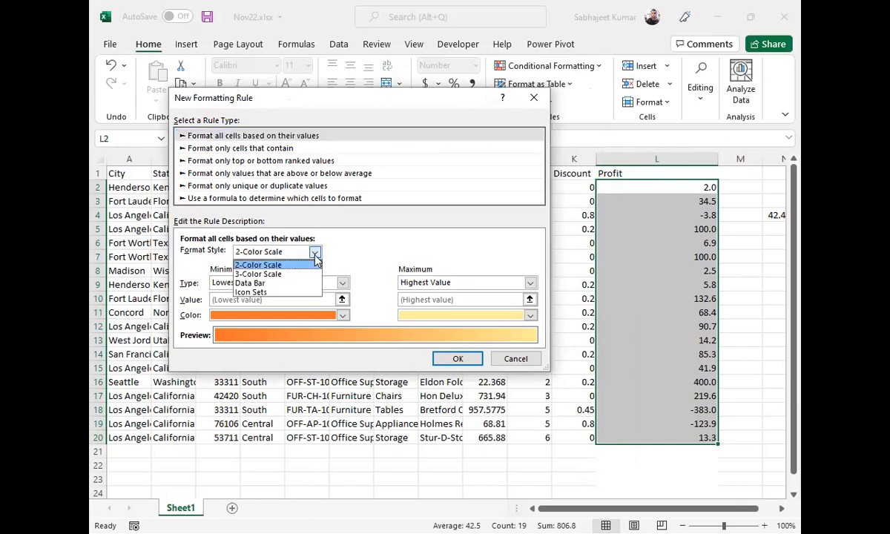
{"action": "left_click", "coordinate": [316, 254]}
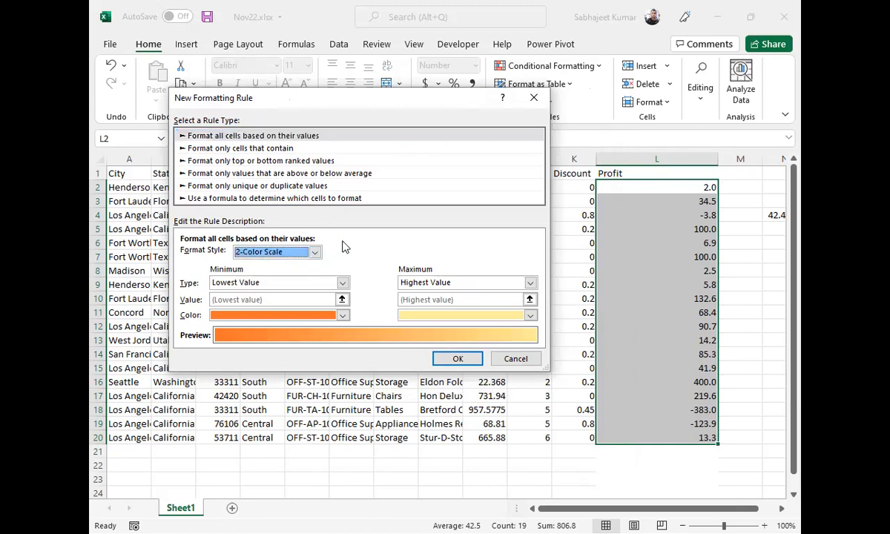
{"action": "left_click", "coordinate": [283, 136]}
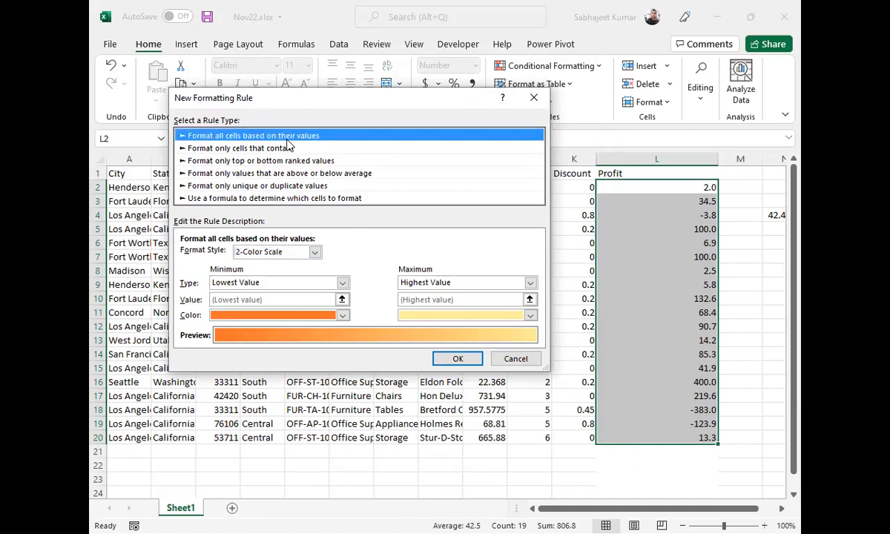
Step: Try the 3-Color Scale format style for the new rule and switch back to 2-Color Scale
{"action": "left_click", "coordinate": [313, 252]}
{"action": "left_click", "coordinate": [275, 275]}
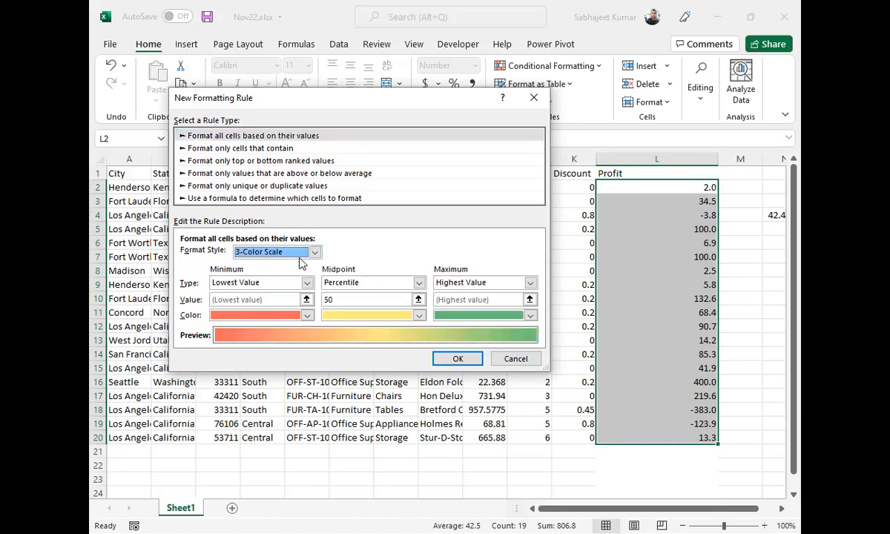
{"action": "left_click", "coordinate": [313, 252]}
{"action": "left_click", "coordinate": [280, 266]}
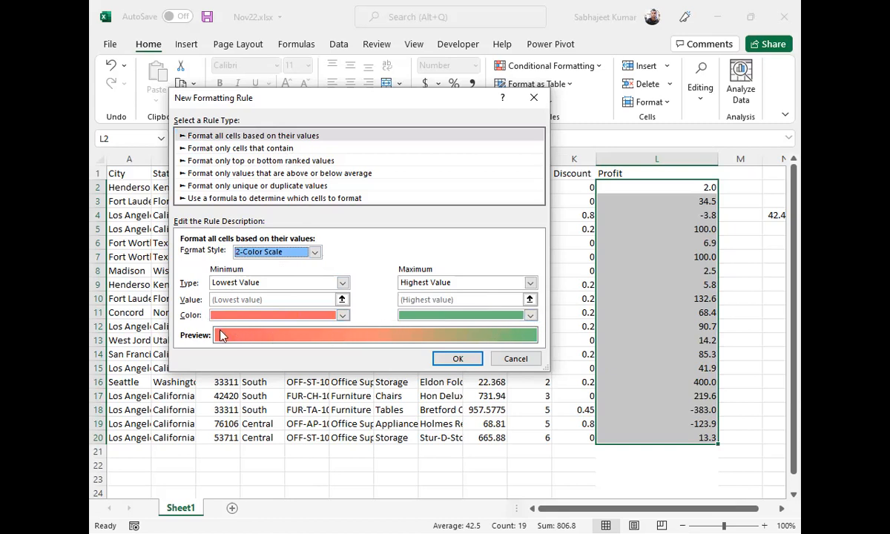
Step: Set the color scale's maximum color to standard yellow and its minimum color to theme blue
{"action": "left_click", "coordinate": [529, 315]}
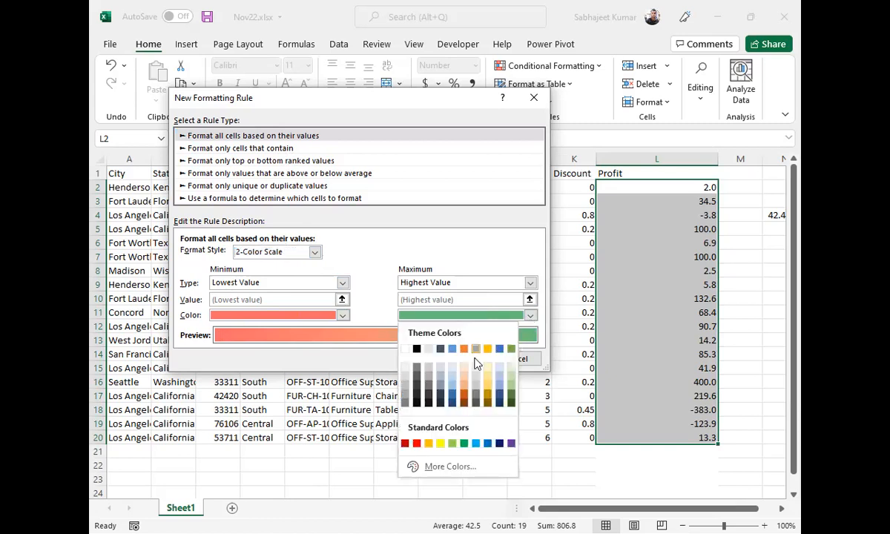
{"action": "left_click", "coordinate": [442, 443]}
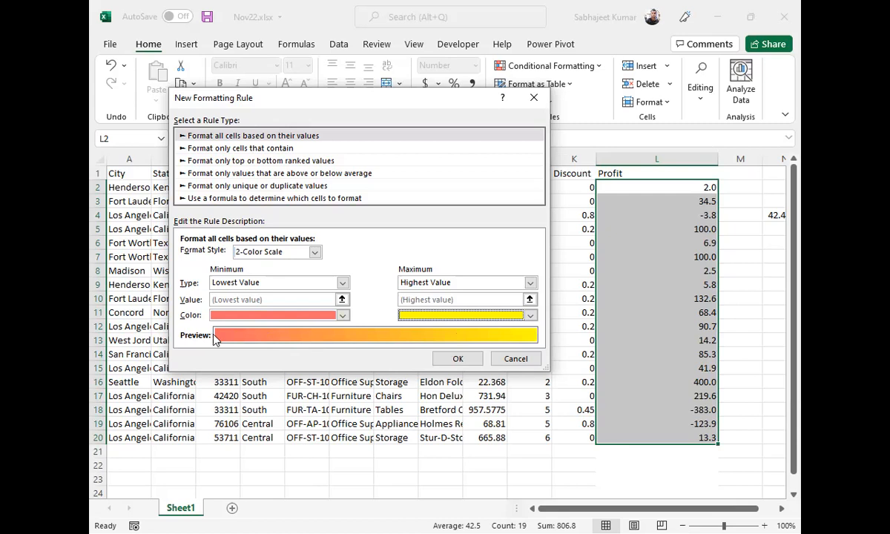
{"action": "left_click", "coordinate": [343, 315]}
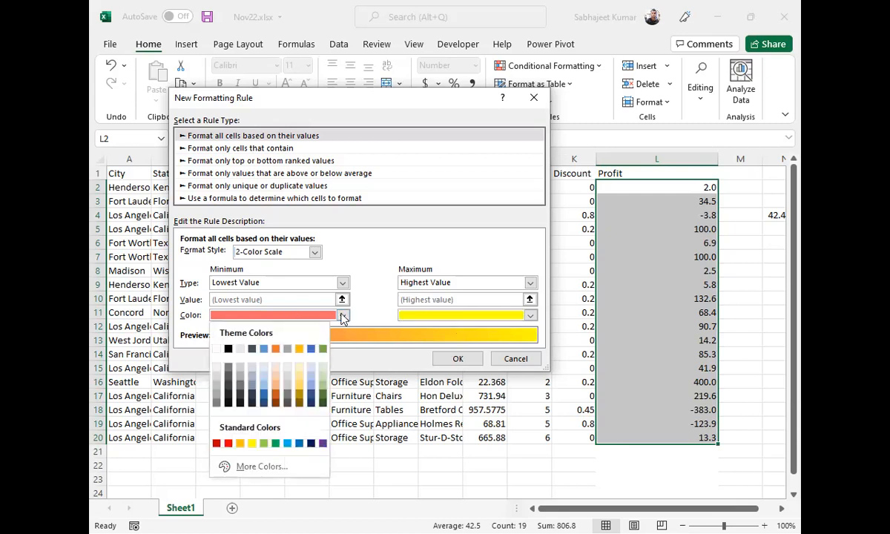
{"action": "left_click", "coordinate": [264, 349]}
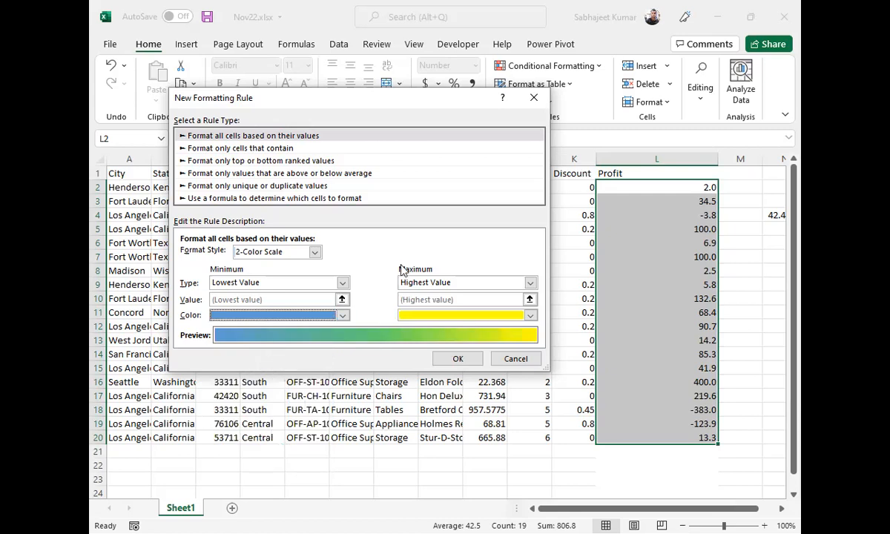
Step: Try Number as the color scale's minimum type and return it to Lowest Value
{"action": "left_click", "coordinate": [342, 283]}
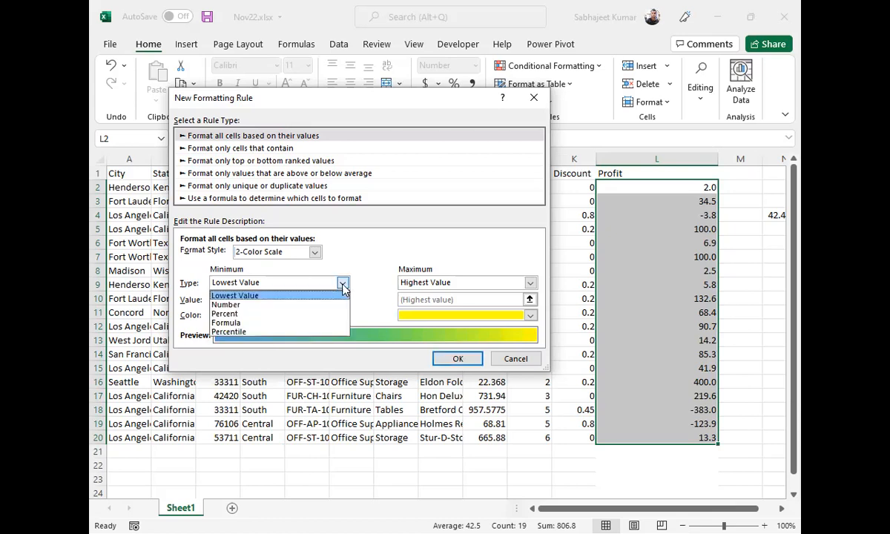
{"action": "left_click", "coordinate": [294, 305]}
{"action": "left_click", "coordinate": [288, 299]}
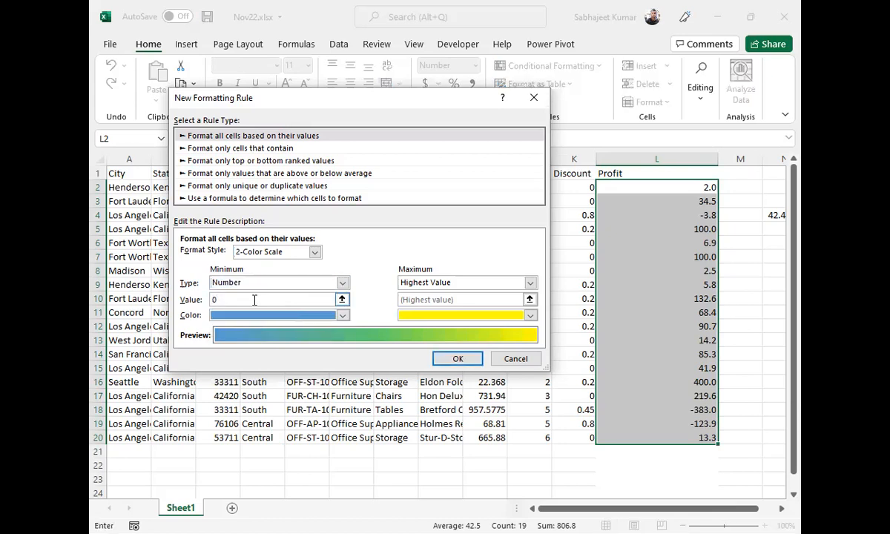
{"action": "left_click", "coordinate": [342, 283]}
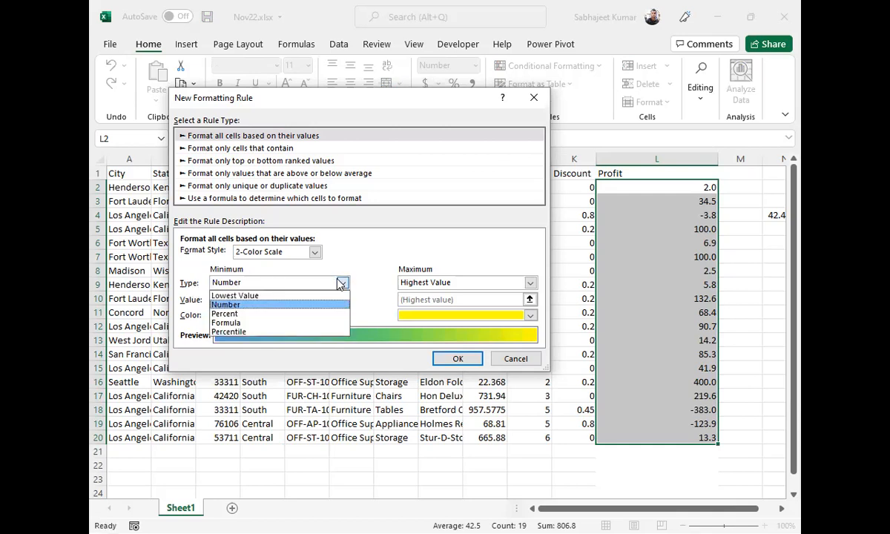
{"action": "left_click", "coordinate": [282, 296]}
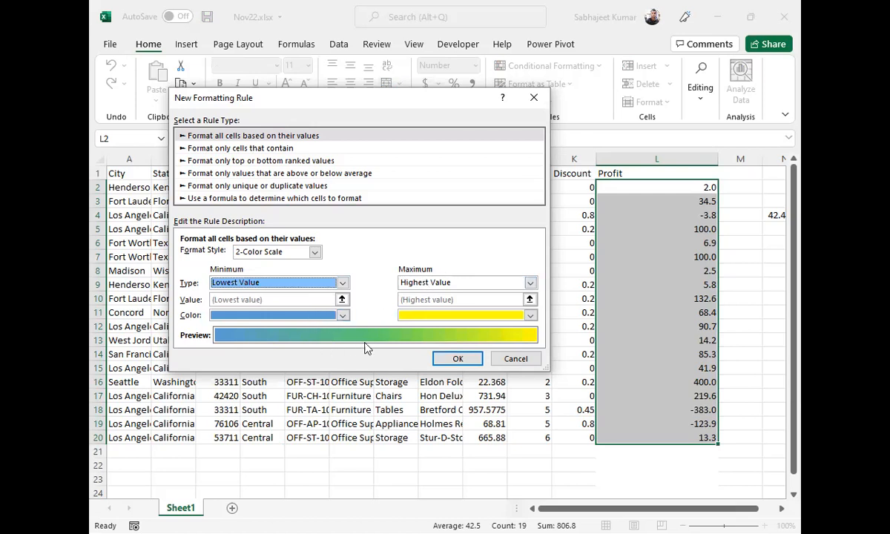
Step: Save the blue-to-yellow color scale rule and apply it to L2:L20, moving the Rules Manager away from the Profit values
{"action": "left_click", "coordinate": [465, 359]}
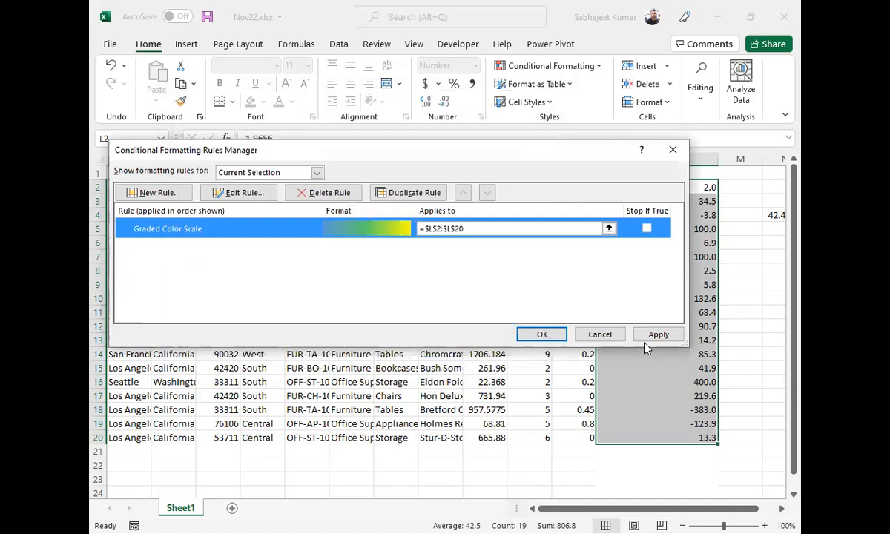
{"action": "left_click", "coordinate": [650, 338]}
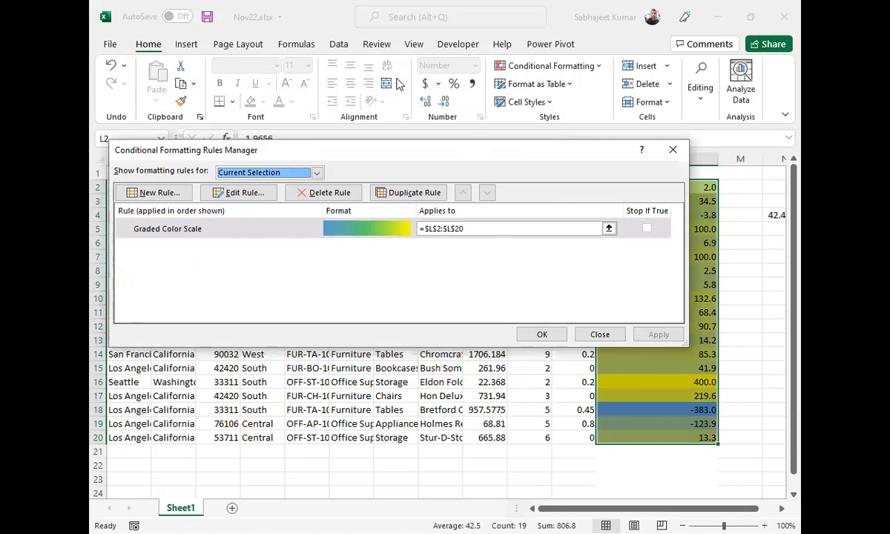
{"action": "left_click_drag", "start_coordinate": [465, 150], "coordinate": [470, 3]}
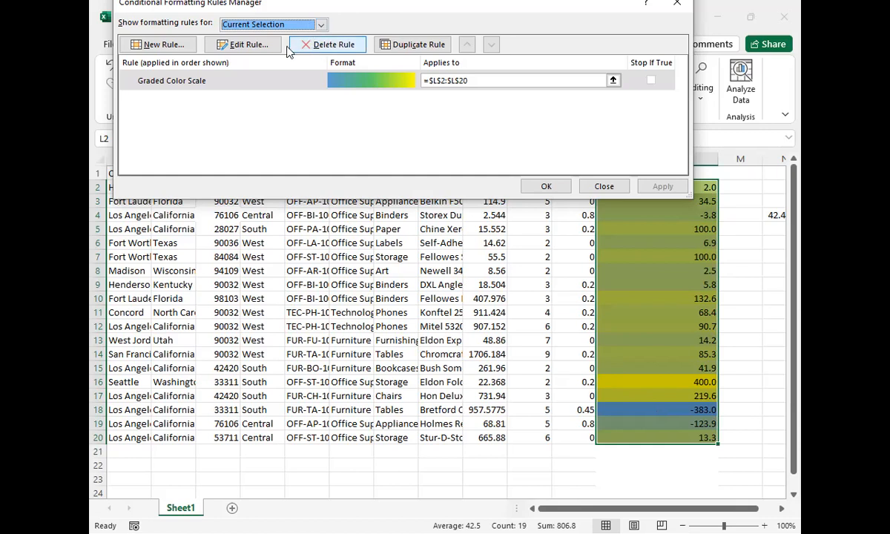
Step: Edit the L2:L20 color scale rule, setting the maximum color to dark theme green and the minimum color to standard red
{"action": "left_click", "coordinate": [250, 45]}
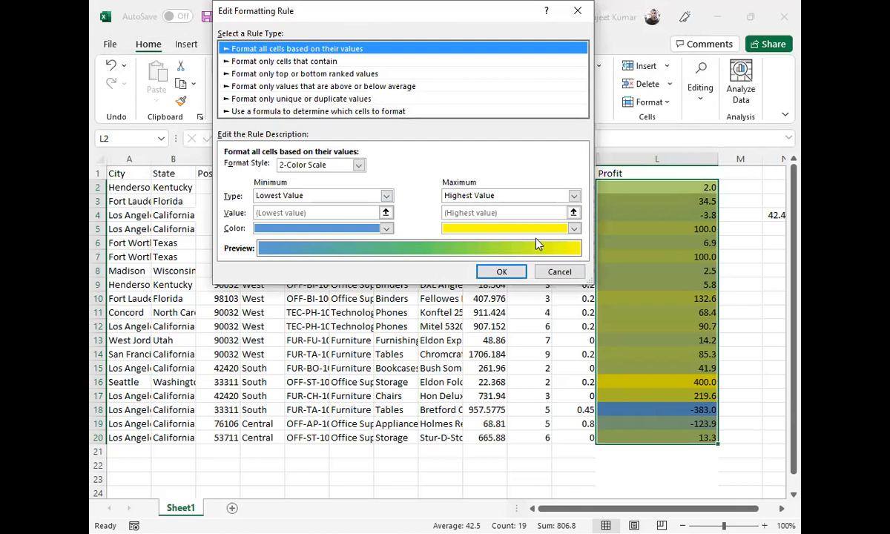
{"action": "left_click", "coordinate": [574, 229]}
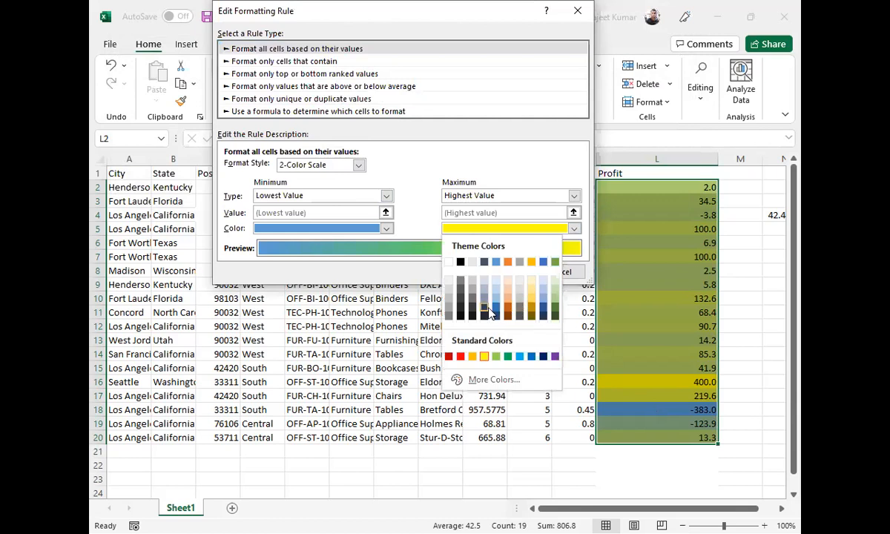
{"action": "left_click", "coordinate": [555, 310]}
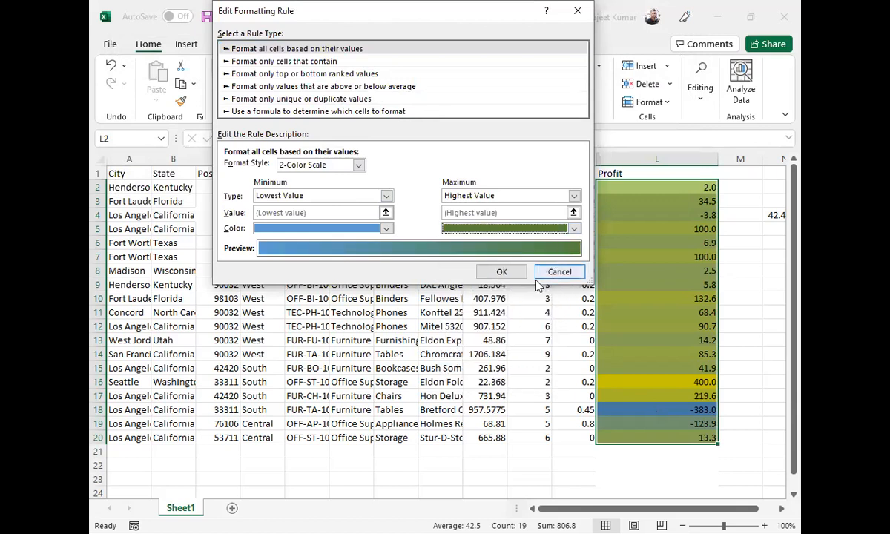
{"action": "left_click", "coordinate": [386, 228]}
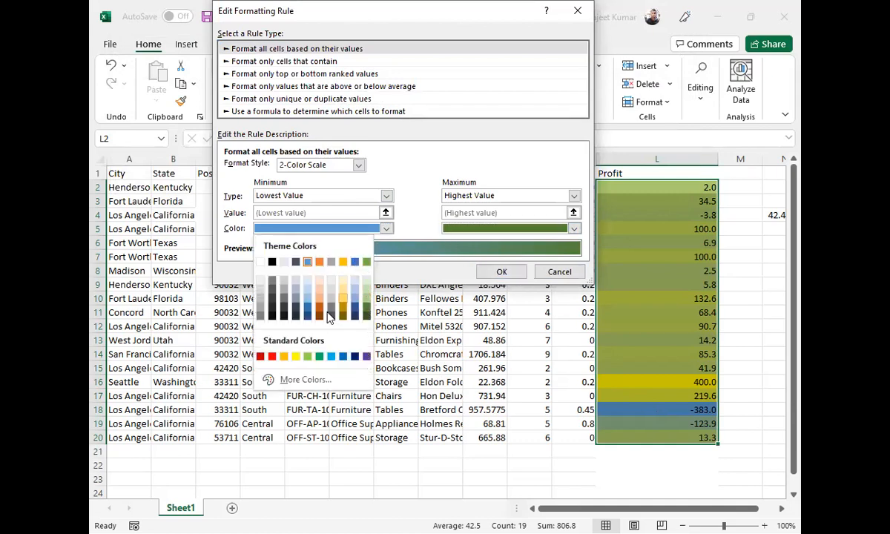
{"action": "left_click", "coordinate": [273, 357]}
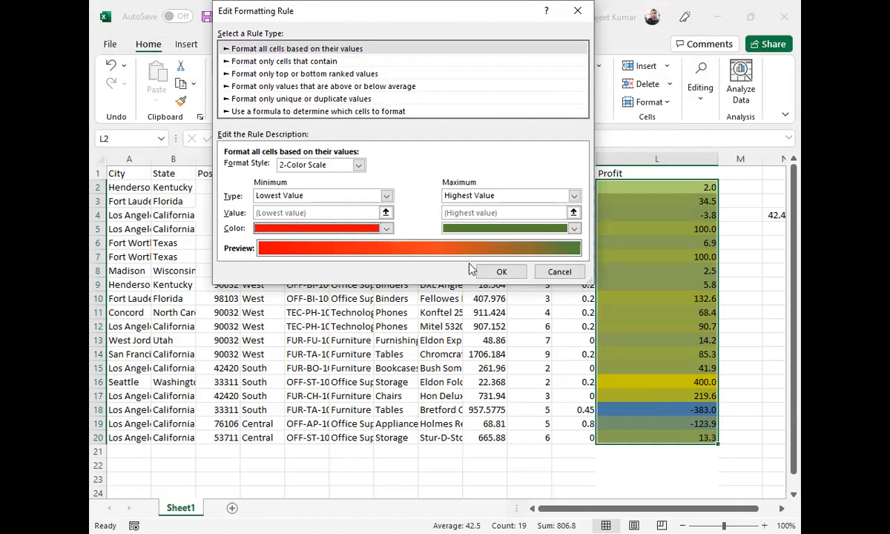
Step: Set the color scale's maximum color to standard yellow, then save and apply the edited rule to the Profit values
{"action": "left_click", "coordinate": [574, 227]}
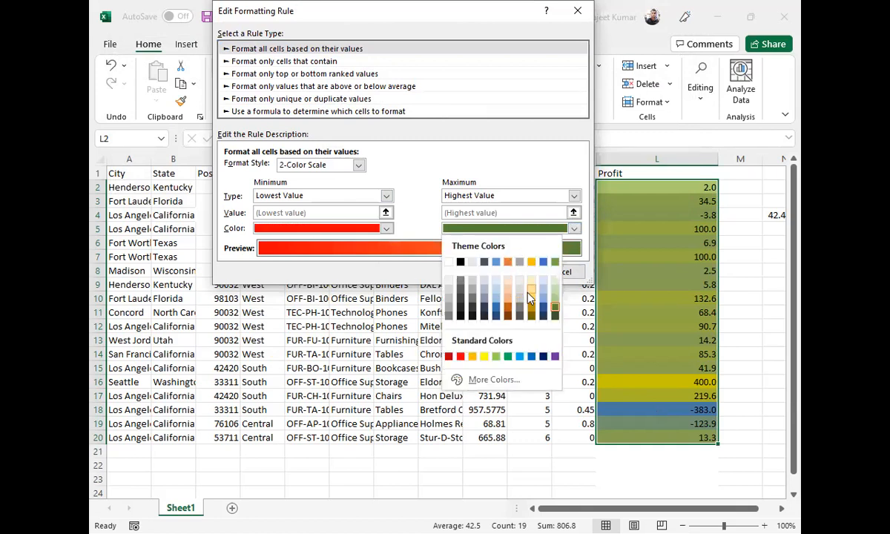
{"action": "left_click", "coordinate": [484, 356]}
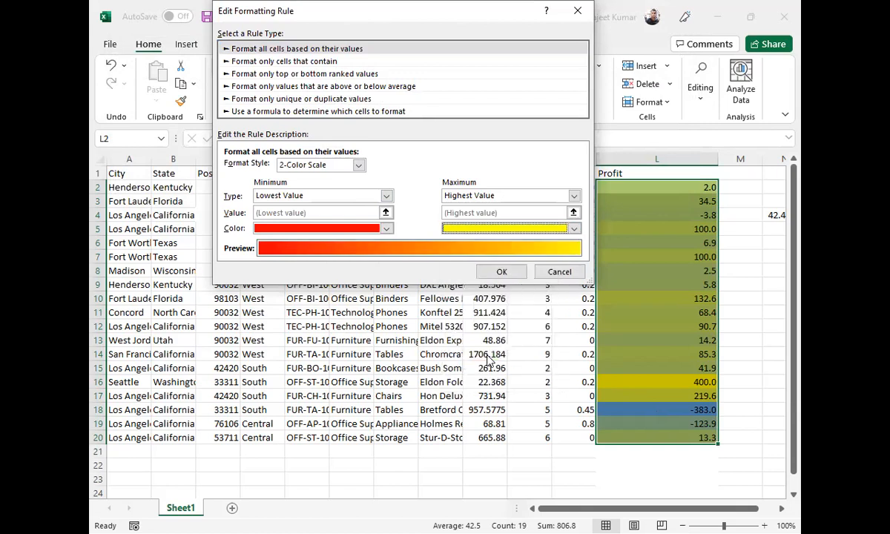
{"action": "left_click", "coordinate": [501, 272]}
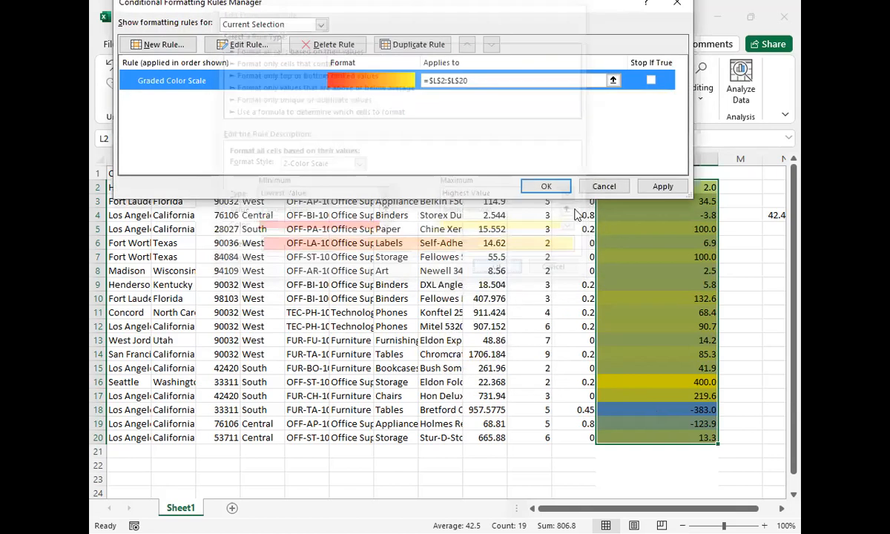
{"action": "left_click", "coordinate": [654, 187]}
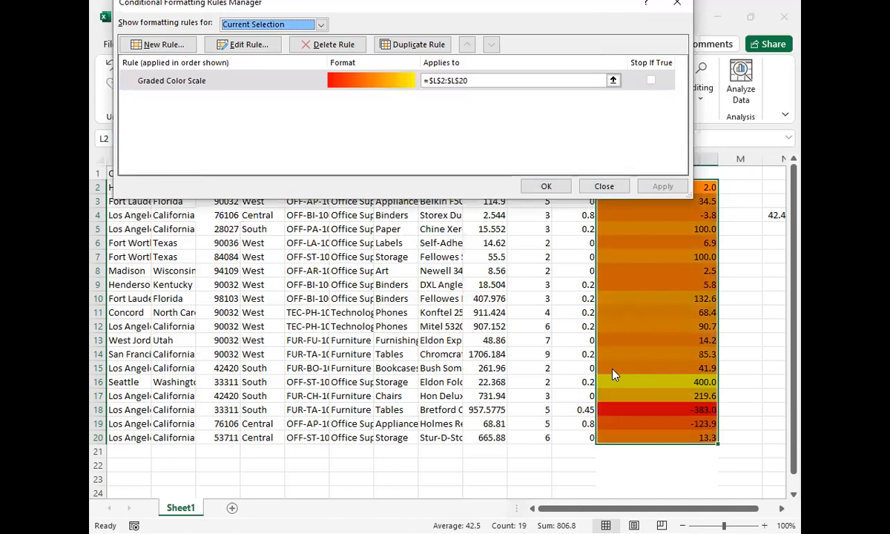
Step: Delete the red-to-yellow color scale rule and start a new rule with the 3-Color Scale format style
{"action": "left_click", "coordinate": [319, 43]}
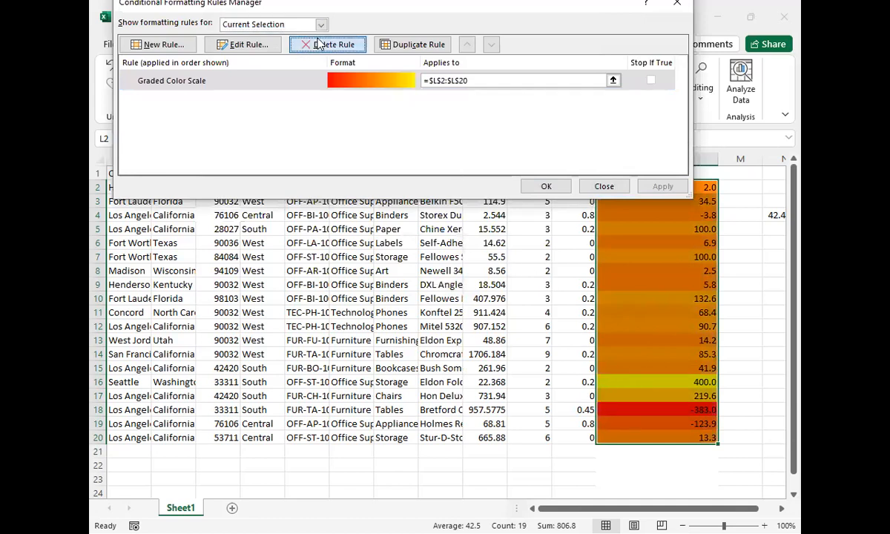
{"action": "left_click", "coordinate": [177, 46]}
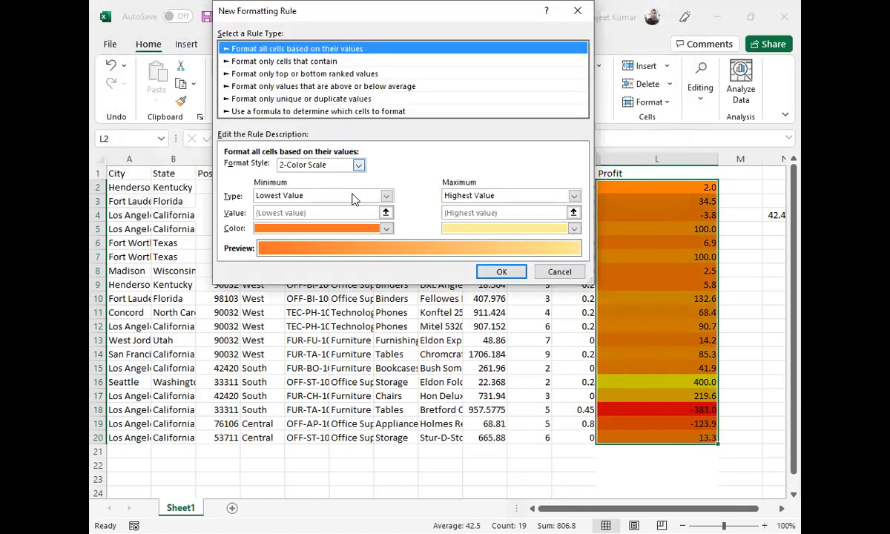
{"action": "left_click", "coordinate": [358, 165]}
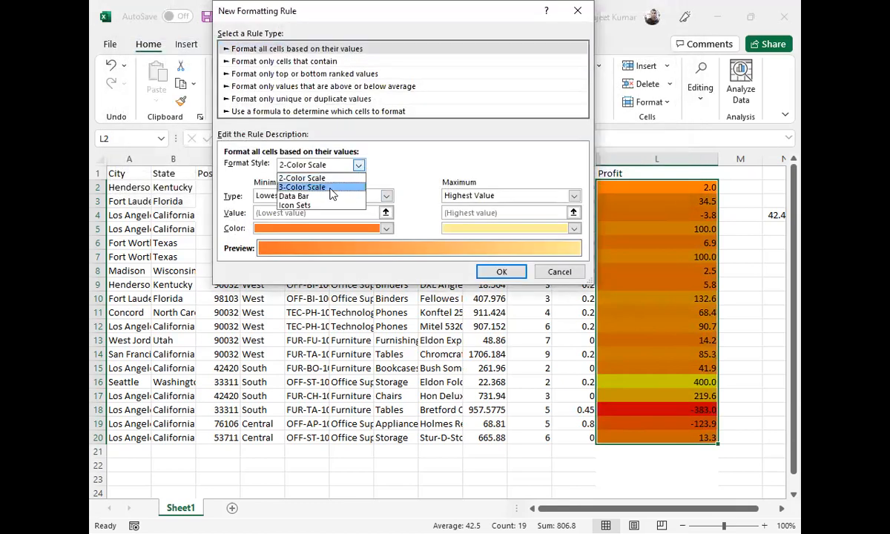
{"action": "left_click", "coordinate": [330, 187]}
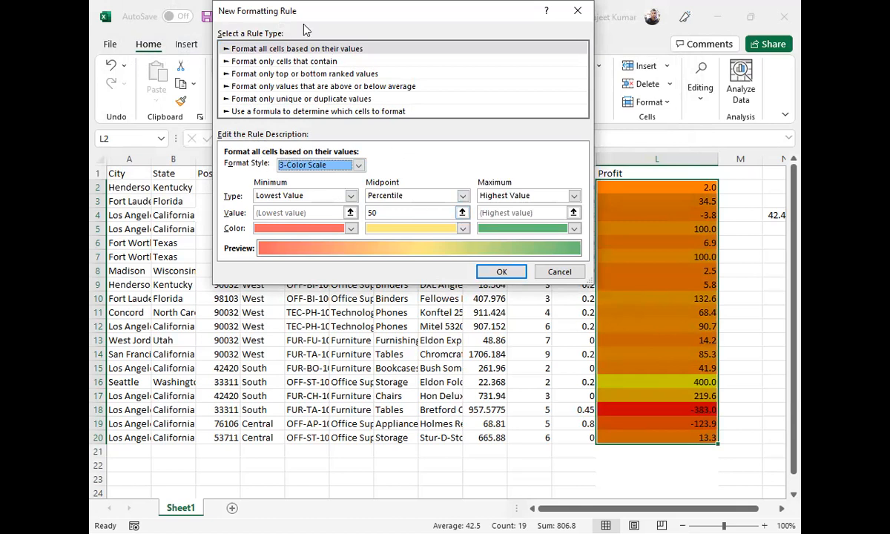
Step: Try the Data Bar format style for the new rule, turning Show Bar Only on and back off
{"action": "left_click_drag", "start_coordinate": [304, 26], "coordinate": [310, 154]}
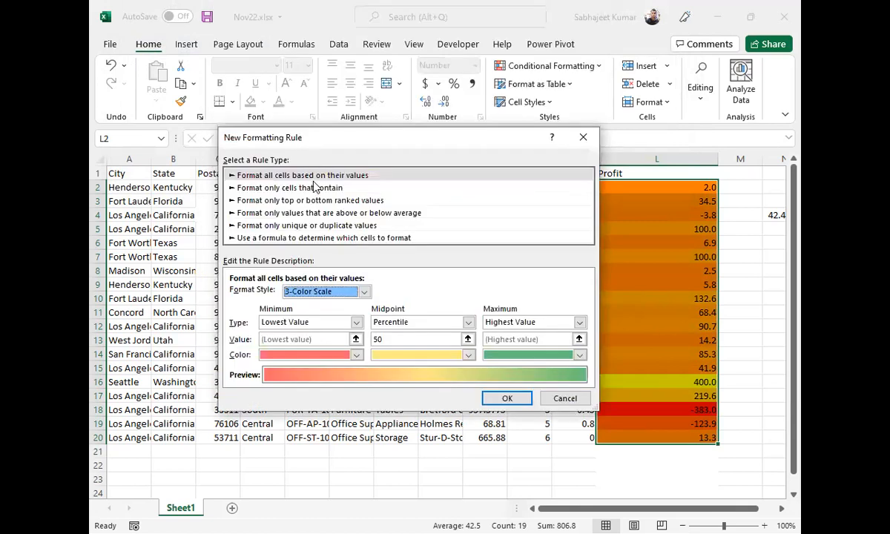
{"action": "left_click", "coordinate": [364, 291]}
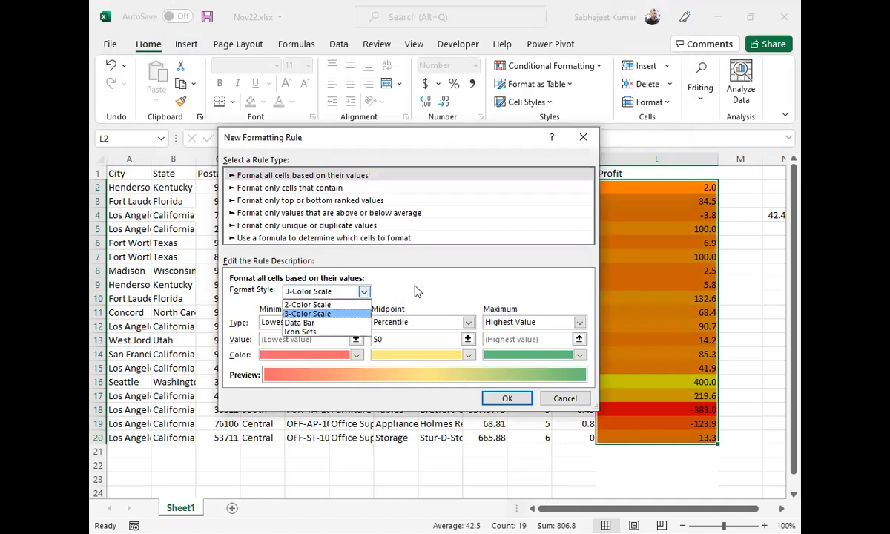
{"action": "left_click", "coordinate": [391, 272]}
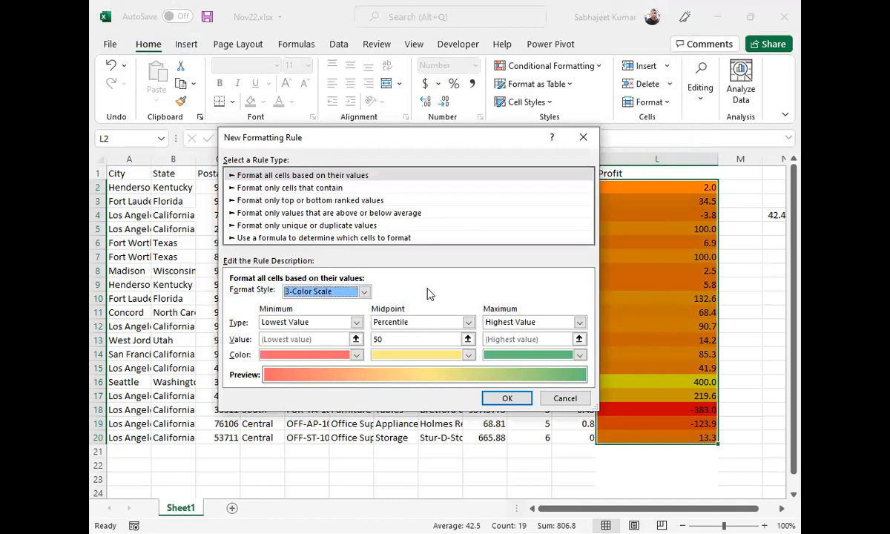
{"action": "left_click", "coordinate": [363, 293]}
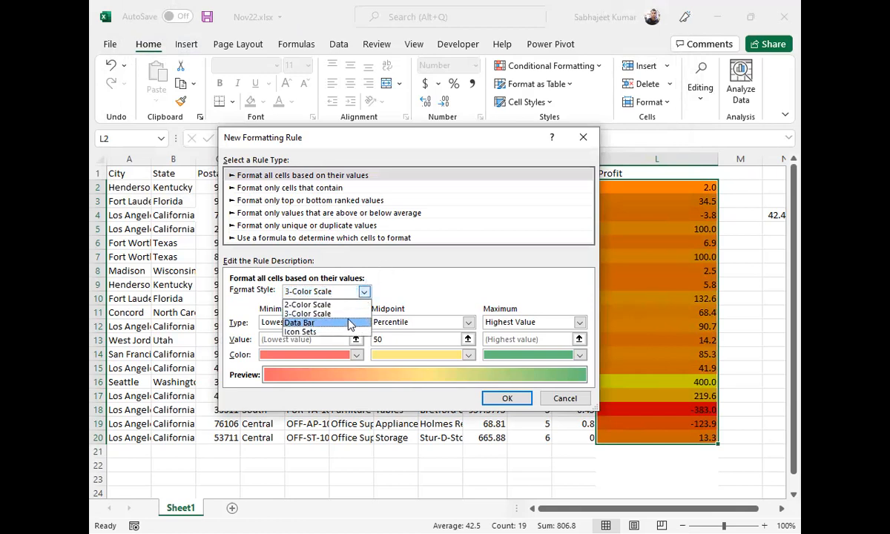
{"action": "left_click", "coordinate": [349, 324]}
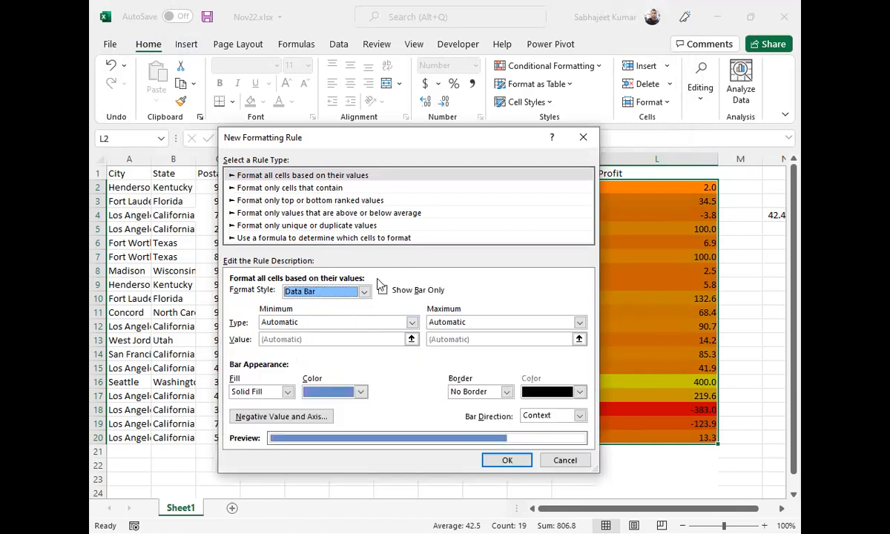
{"action": "left_click_drag", "start_coordinate": [416, 147], "coordinate": [350, 82]}
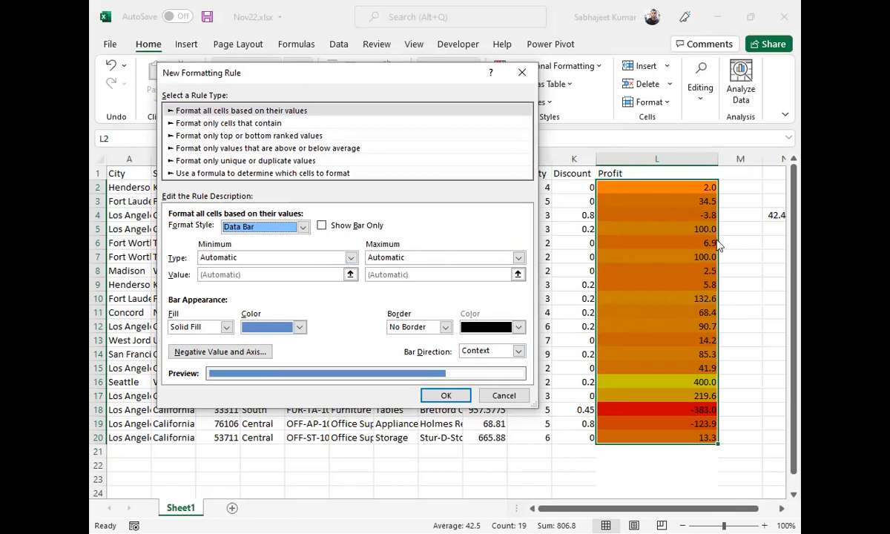
{"action": "left_click", "coordinate": [320, 226]}
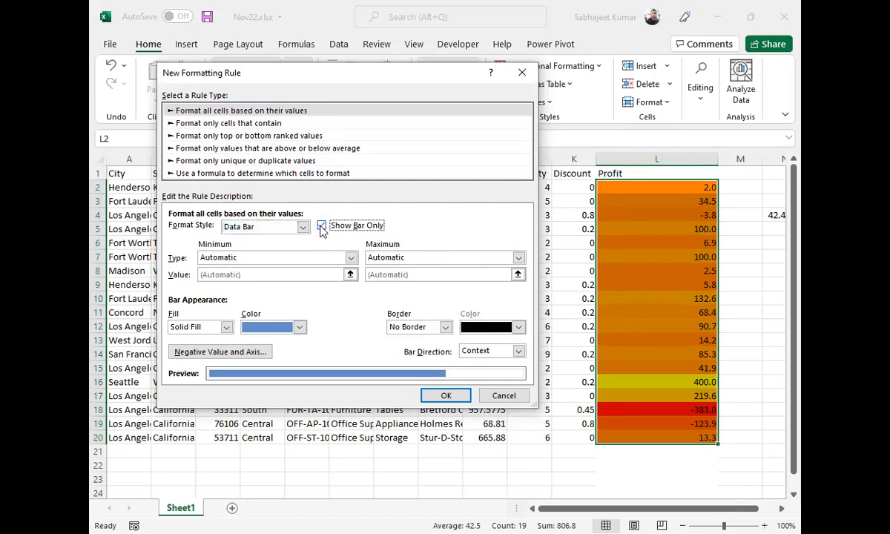
{"action": "left_click", "coordinate": [321, 226]}
Step: Try the Icon Sets format style for the new rule with both icon thresholds set to the Number type
{"action": "left_click", "coordinate": [286, 226]}
{"action": "left_click", "coordinate": [251, 267]}
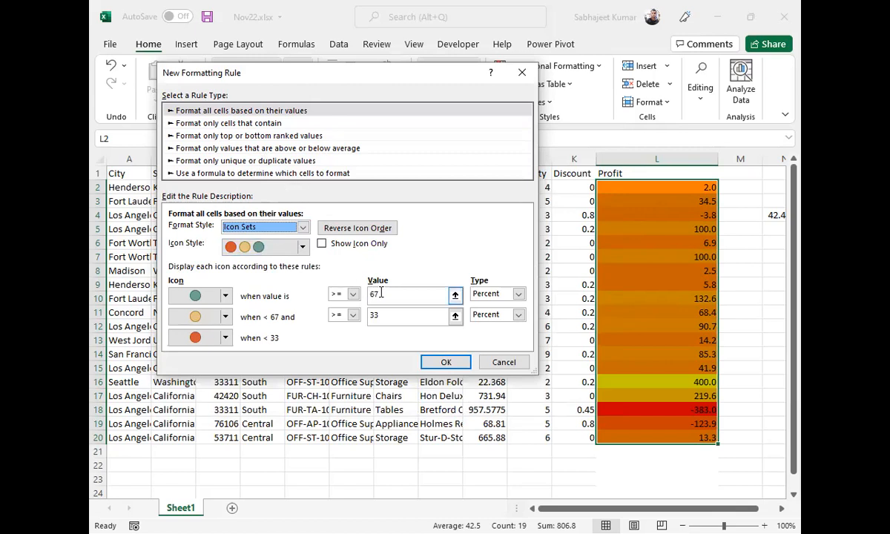
{"action": "left_click", "coordinate": [518, 294]}
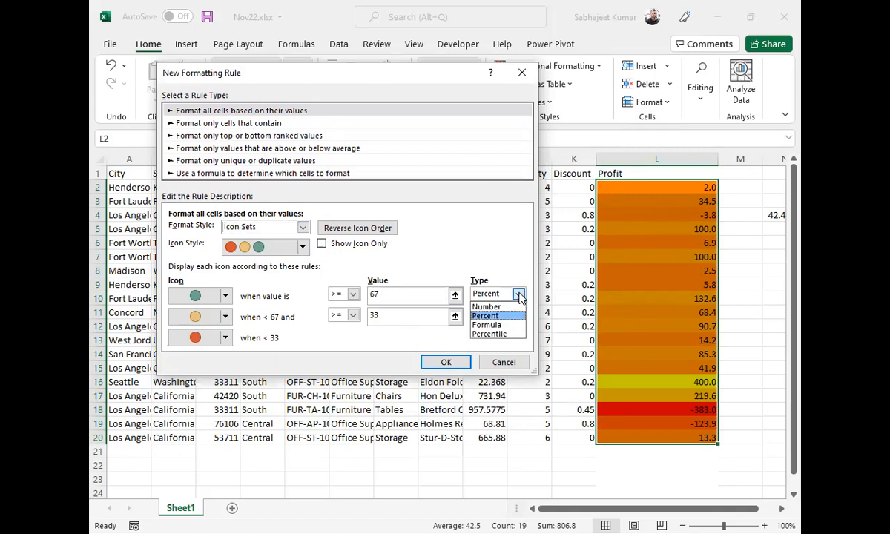
{"action": "left_click", "coordinate": [484, 303]}
{"action": "left_click", "coordinate": [518, 315]}
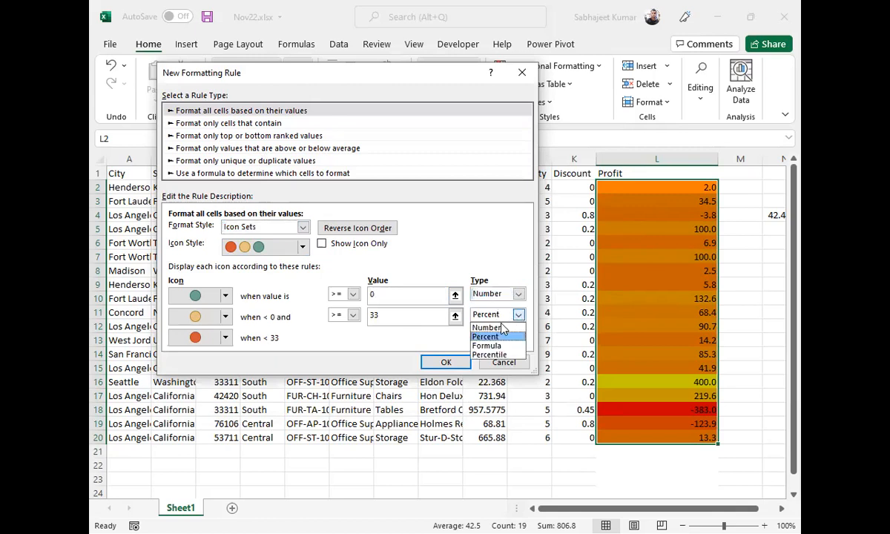
{"action": "left_click", "coordinate": [491, 328]}
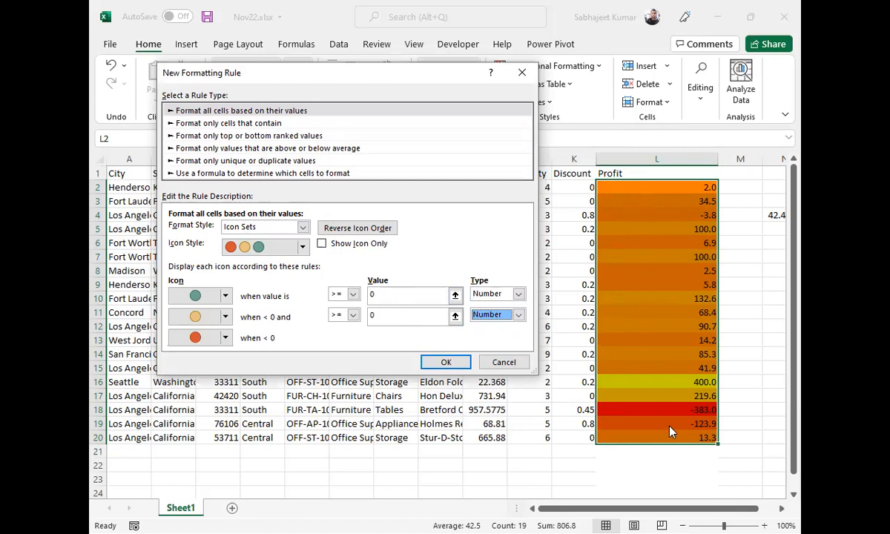
Step: Discard the new rule and apply the color scale rule's deletion, closing the Rules Manager
{"action": "left_click", "coordinate": [504, 362]}
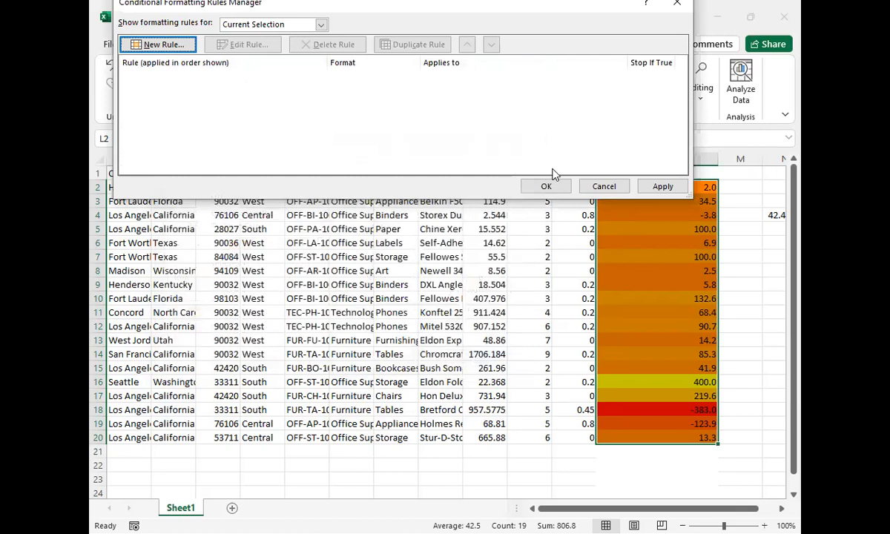
{"action": "left_click", "coordinate": [644, 189]}
{"action": "left_click", "coordinate": [606, 186]}
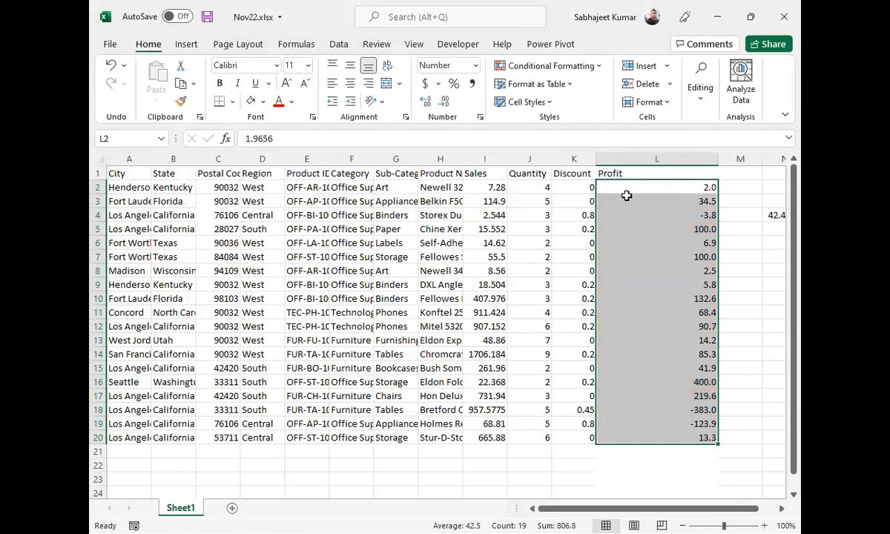
Step: Add a new worksheet and enter the headers Student in A1 and Math in B1
{"action": "left_click_drag", "start_coordinate": [546, 184], "coordinate": [579, 433]}
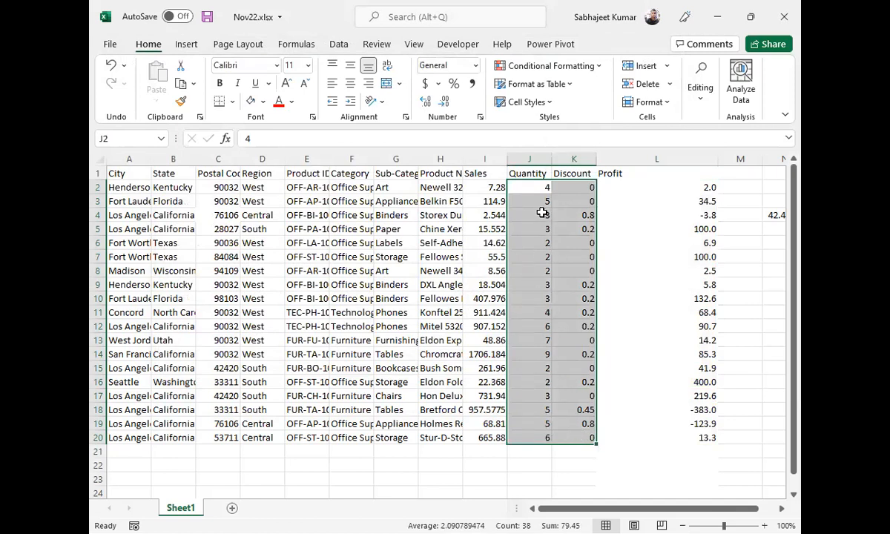
{"action": "left_click", "coordinate": [233, 511]}
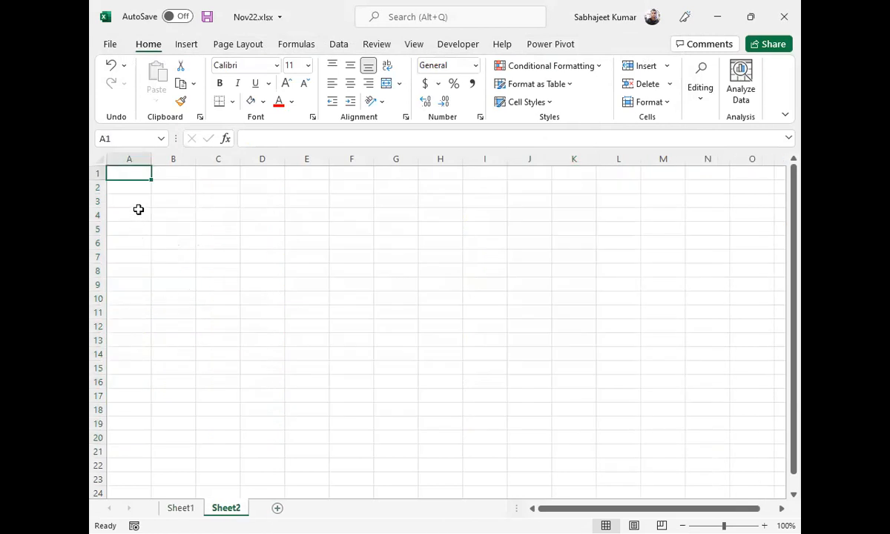
{"action": "type", "text": "Student"}
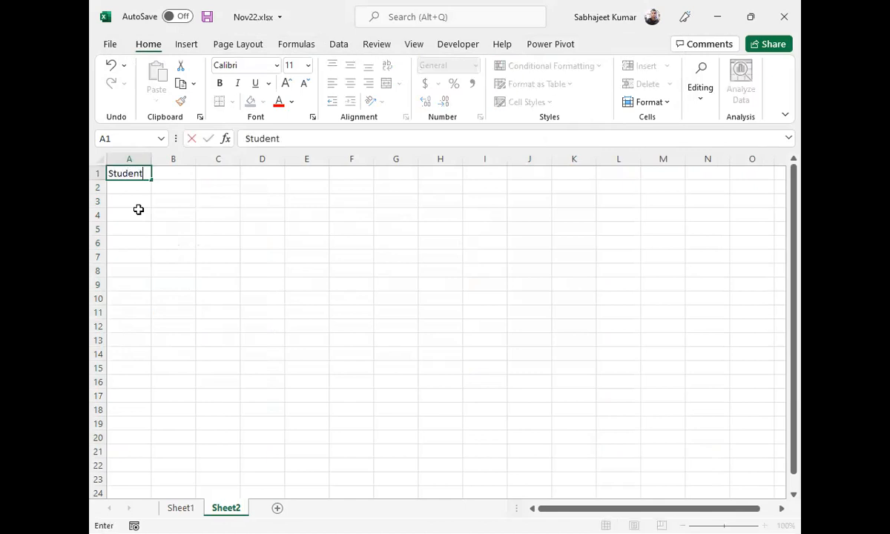
{"action": "key", "text": "Tab"}
{"action": "type", "text": "Math"}
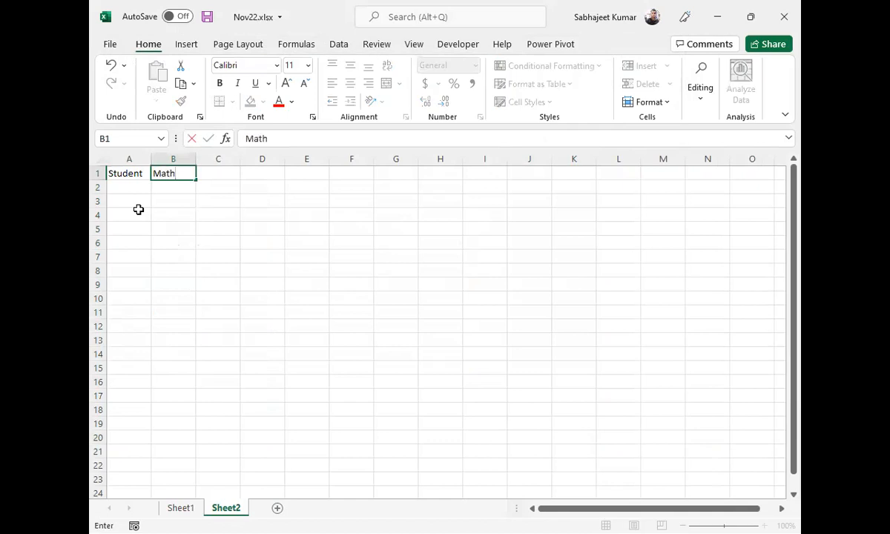
{"action": "key", "text": "Tab"}
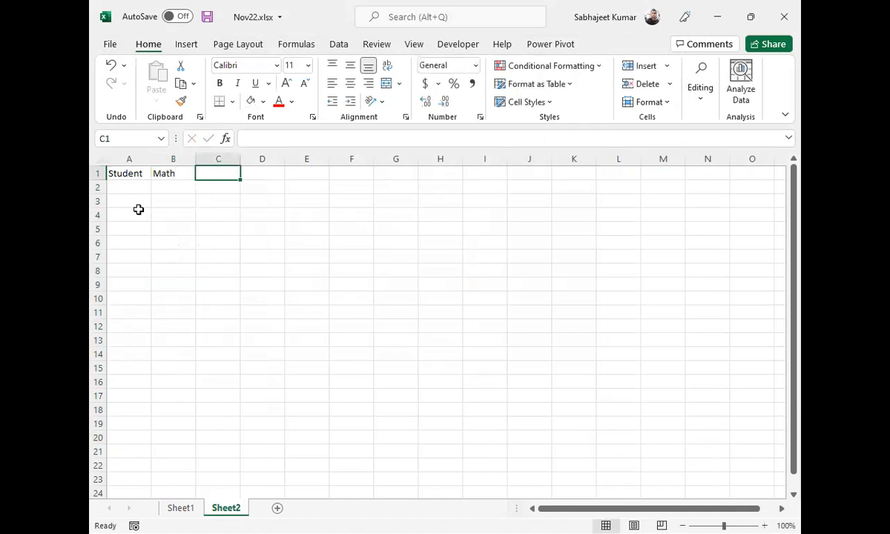
Step: Enter the headers Total Score in C1 and Gained in D1
{"action": "type", "text": "M"}
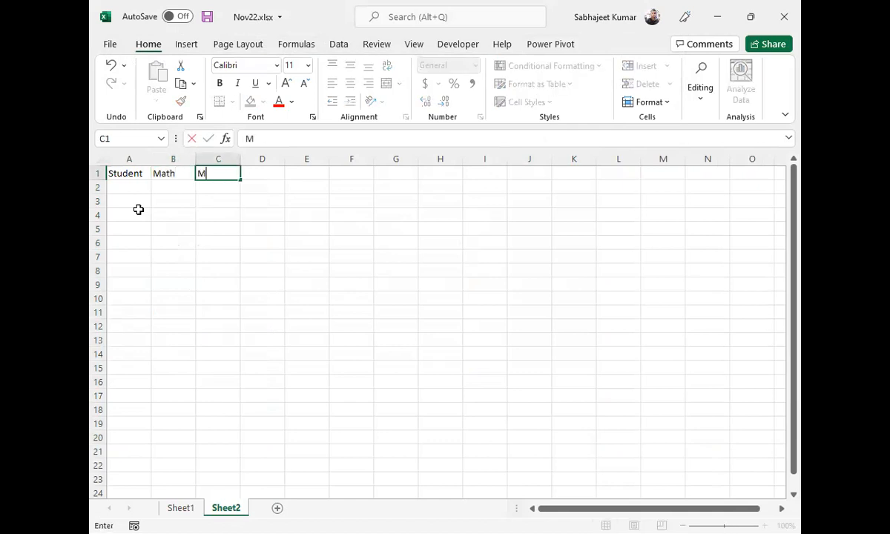
{"action": "key", "text": "BackSpace"}
{"action": "type", "text": "tod"}
{"action": "key", "text": "BackSpace"}
{"action": "key", "text": "BackSpace"}
{"action": "key", "text": "BackSpace"}
{"action": "type", "text": "Ta"}
{"action": "key", "text": "BackSpace"}
{"action": "type", "text": "otal Score"}
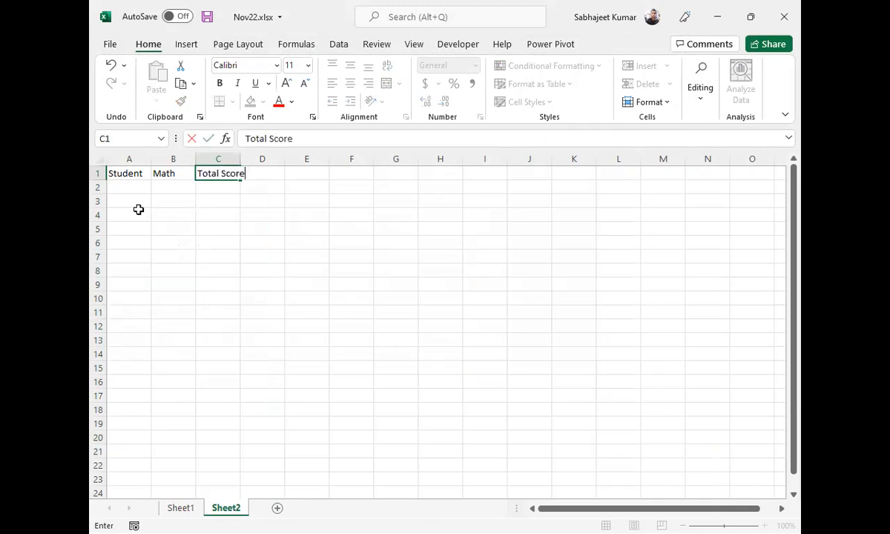
{"action": "key", "text": "Tab"}
{"action": "type", "text": "Gained"}
{"action": "key", "text": "Return"}
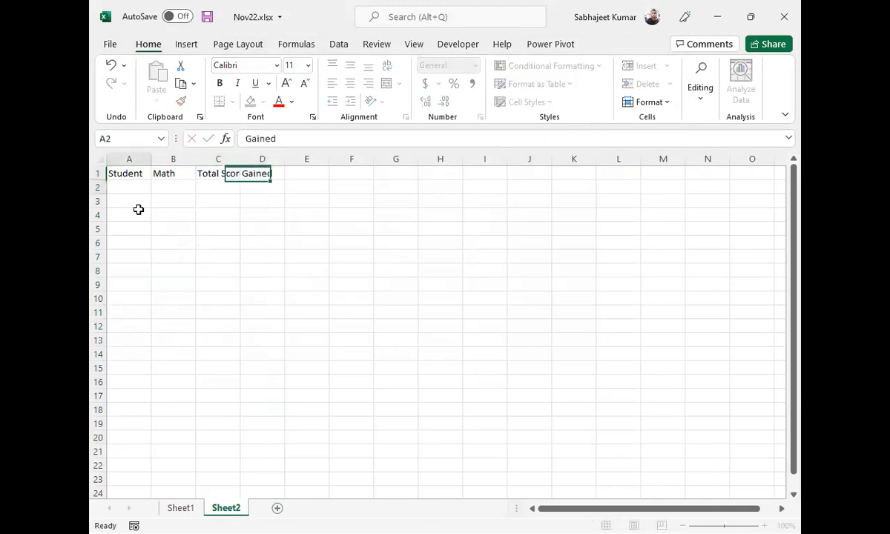
Step: Enter the header % marks in E1
{"action": "key", "text": "Up"}
{"action": "key", "text": "Right"}
{"action": "key", "text": "Right"}
{"action": "key", "text": "Right"}
{"action": "key", "text": "Right"}
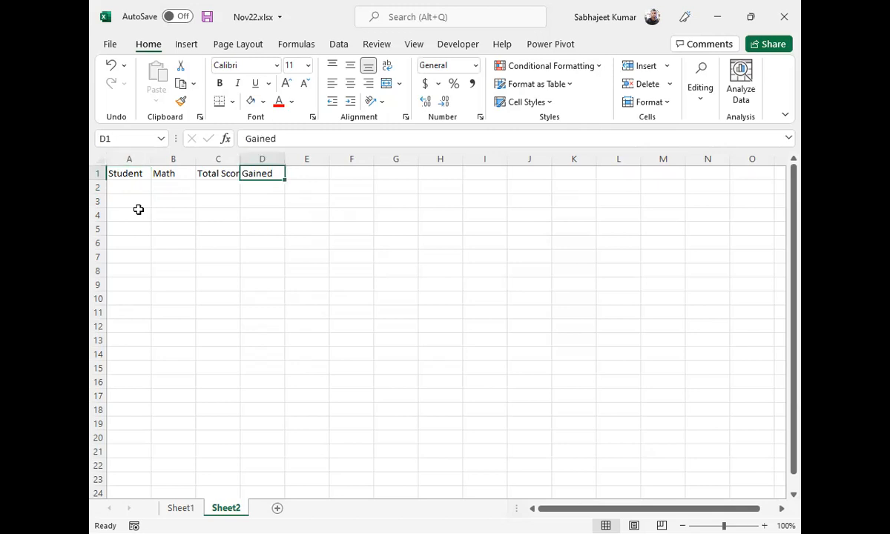
{"action": "type", "text": "%"}
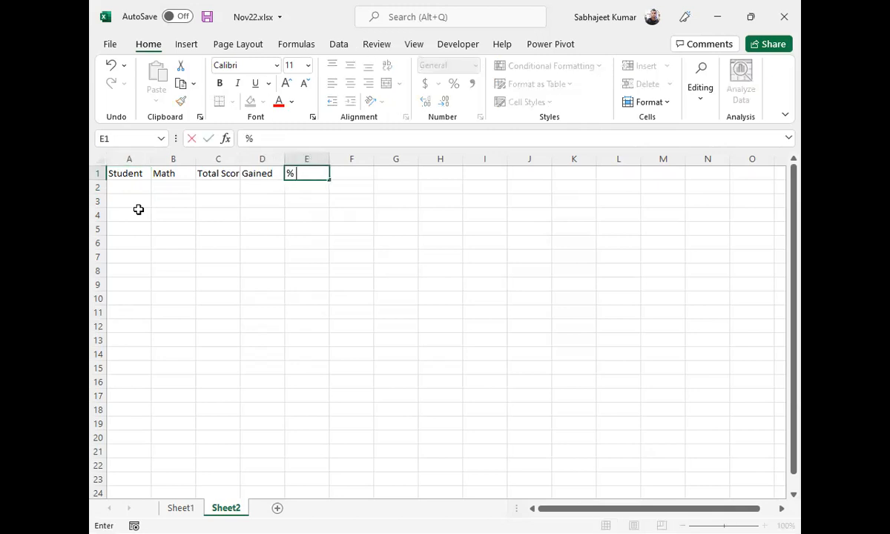
{"action": "type", "text": " marks"}
{"action": "key", "text": "Return"}
Step: List the students a, b, c, d and e in A2:A6
{"action": "key", "text": "Left"}
{"action": "key", "text": "Left"}
{"action": "key", "text": "Left"}
{"action": "key", "text": "Left"}
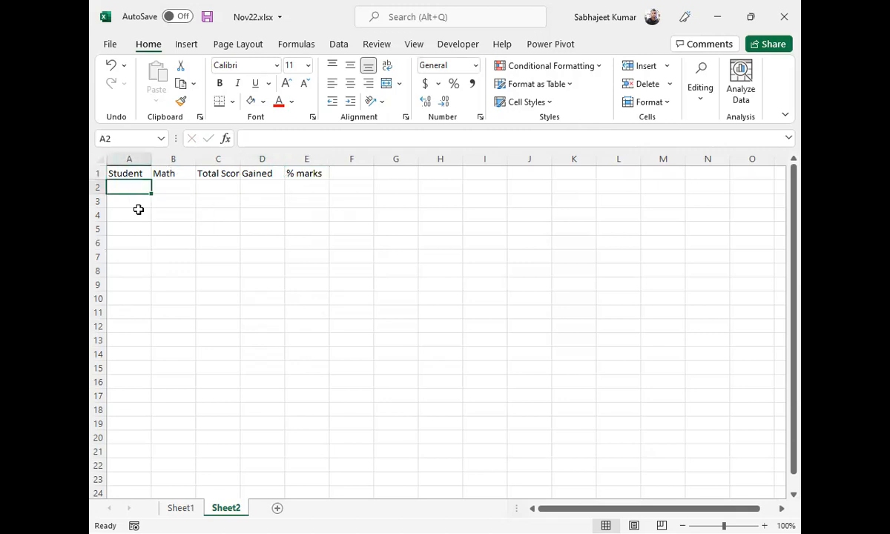
{"action": "type", "text": "a"}
{"action": "key", "text": "Return"}
{"action": "type", "text": "b"}
{"action": "key", "text": "Return"}
{"action": "type", "text": "c"}
{"action": "key", "text": "Return"}
{"action": "type", "text": "d"}
{"action": "key", "text": "Return"}
{"action": "type", "text": "e"}
{"action": "key", "text": "Return"}
Step: Enter the Math scores 26, 45, 13, 18 and 38 for students a to e in B2:B6
{"action": "key", "text": "Up"}
{"action": "key", "text": "Up"}
{"action": "key", "text": "Up"}
{"action": "key", "text": "Up"}
{"action": "key", "text": "Up"}
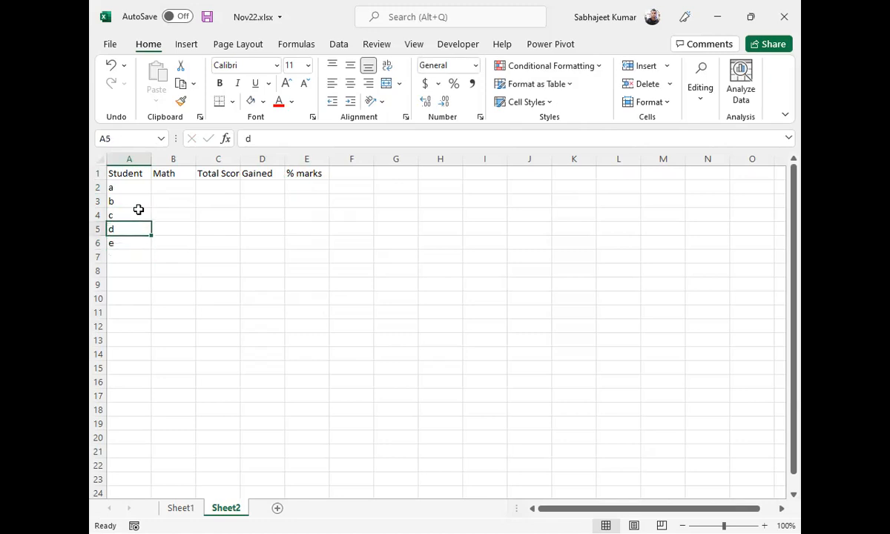
{"action": "key", "text": "Right"}
{"action": "type", "text": "26"}
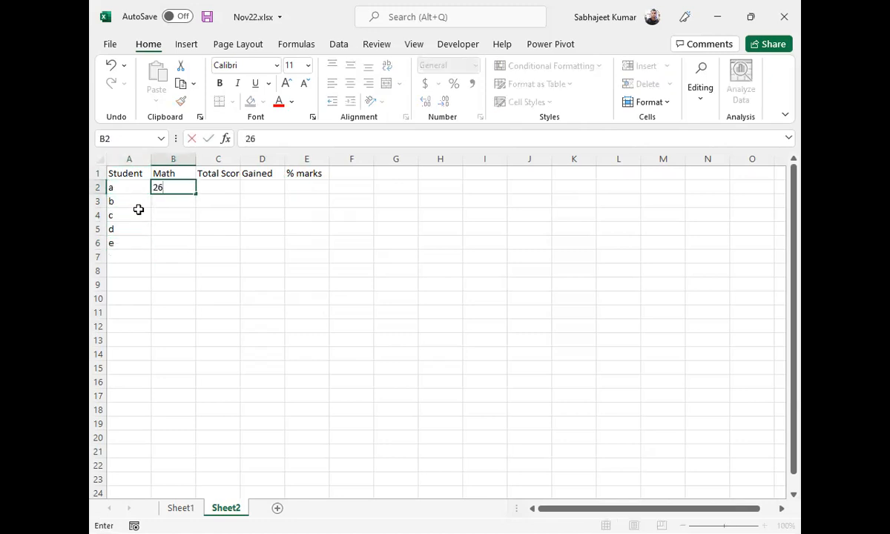
{"action": "key", "text": "Return"}
{"action": "type", "text": "45"}
{"action": "key", "text": "Return"}
{"action": "type", "text": "60"}
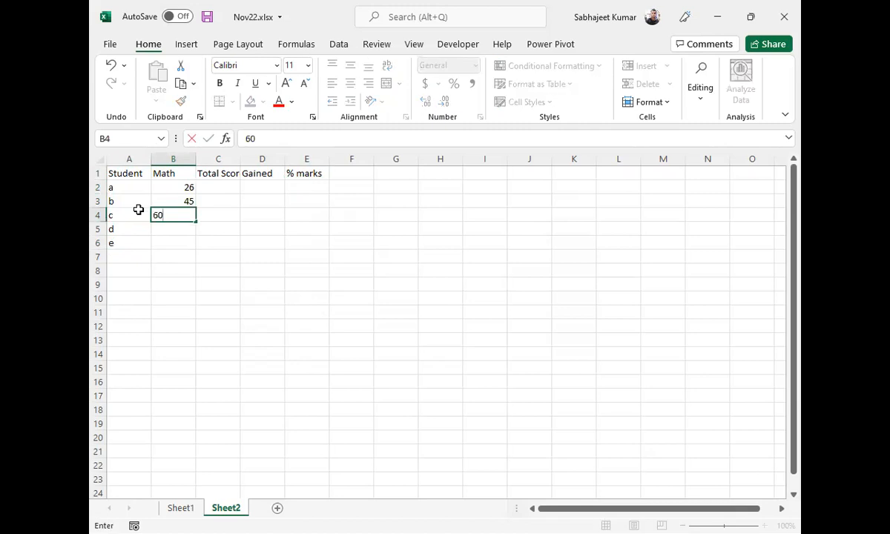
{"action": "key", "text": "Escape"}
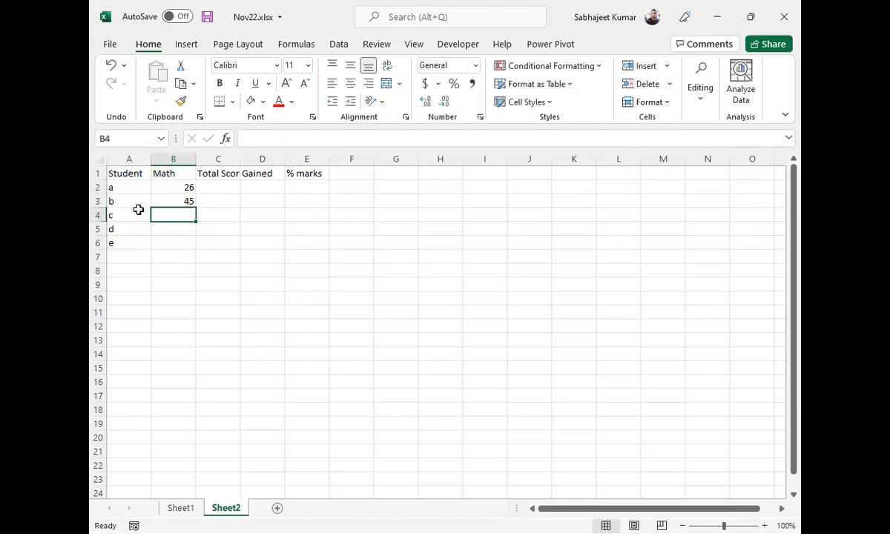
{"action": "type", "text": "13"}
{"action": "key", "text": "Return"}
{"action": "type", "text": "18"}
{"action": "key", "text": "Return"}
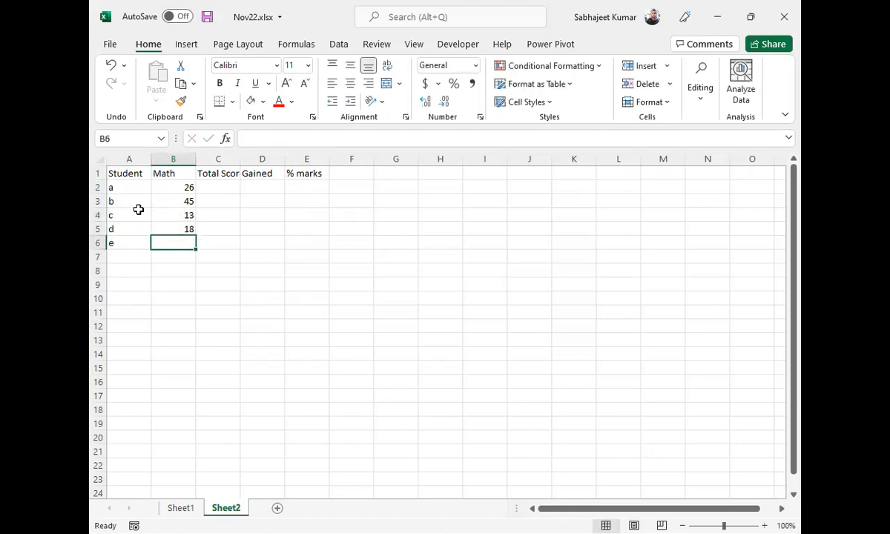
{"action": "type", "text": "4"}
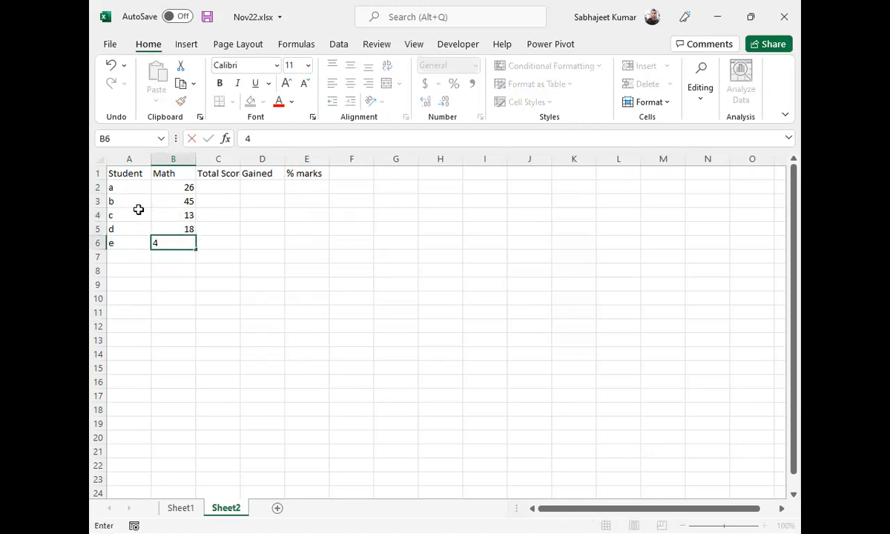
{"action": "key", "text": "Escape"}
{"action": "type", "text": "38"}
{"action": "key", "text": "Return"}
Step: Enter a total score of 50 in C2 and fill it down to C6
{"action": "key", "text": "Up"}
{"action": "key", "text": "Up"}
{"action": "key", "text": "Up"}
{"action": "key", "text": "Up"}
{"action": "key", "text": "Up"}
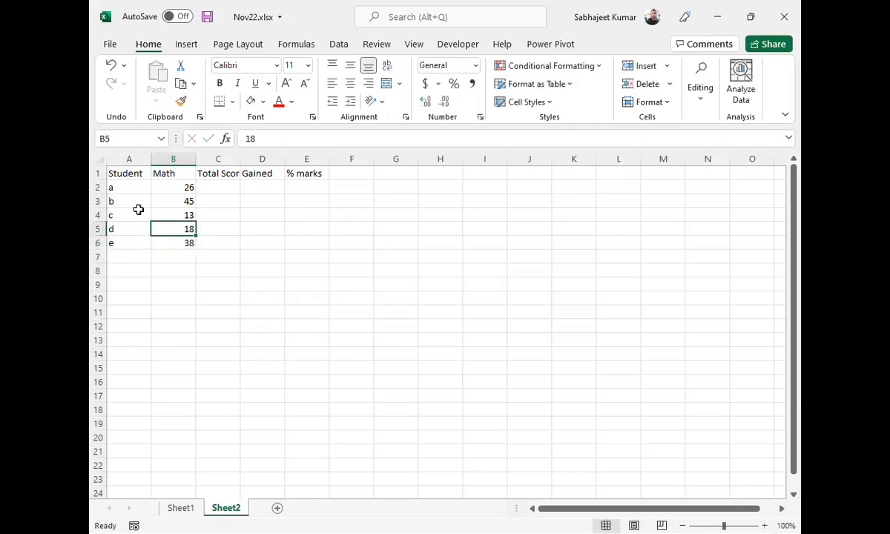
{"action": "key", "text": "Right"}
{"action": "type", "text": "50"}
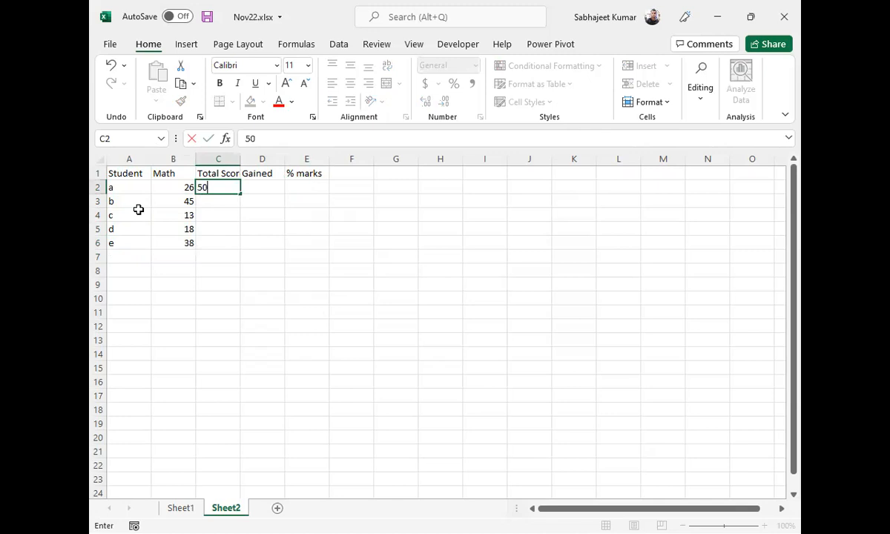
{"action": "key", "text": "ctrl+Return"}
{"action": "double_click", "coordinate": [240, 193]}
Step: Delete the entire Gained column from the score table
{"action": "left_click", "coordinate": [260, 185]}
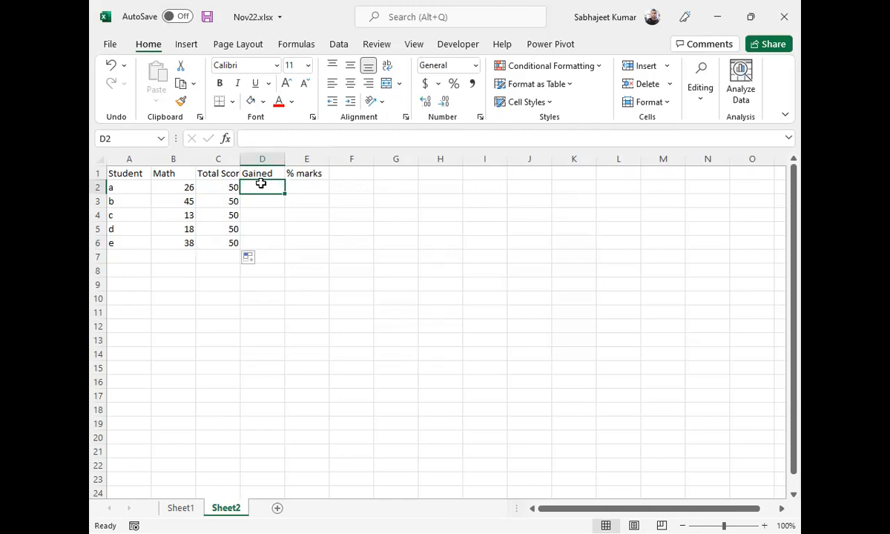
{"action": "left_click", "coordinate": [263, 161]}
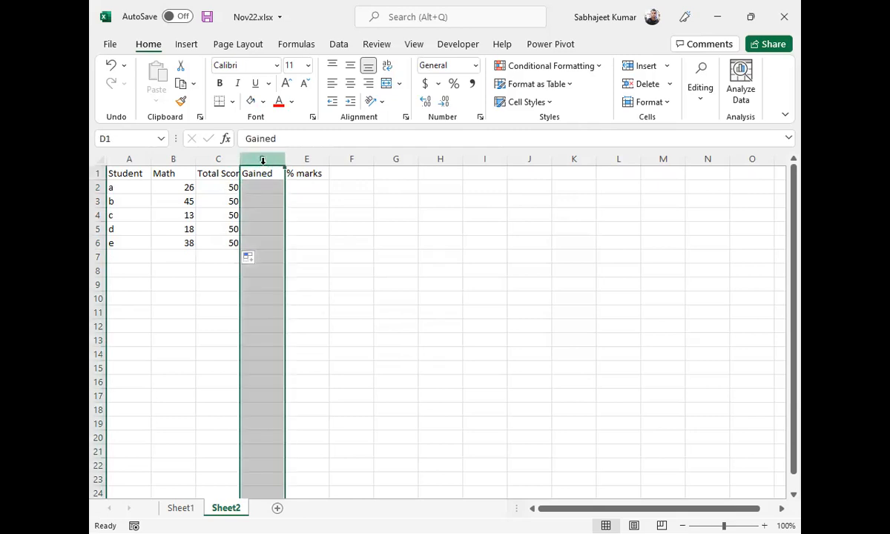
{"action": "key", "text": "ctrl+minus"}
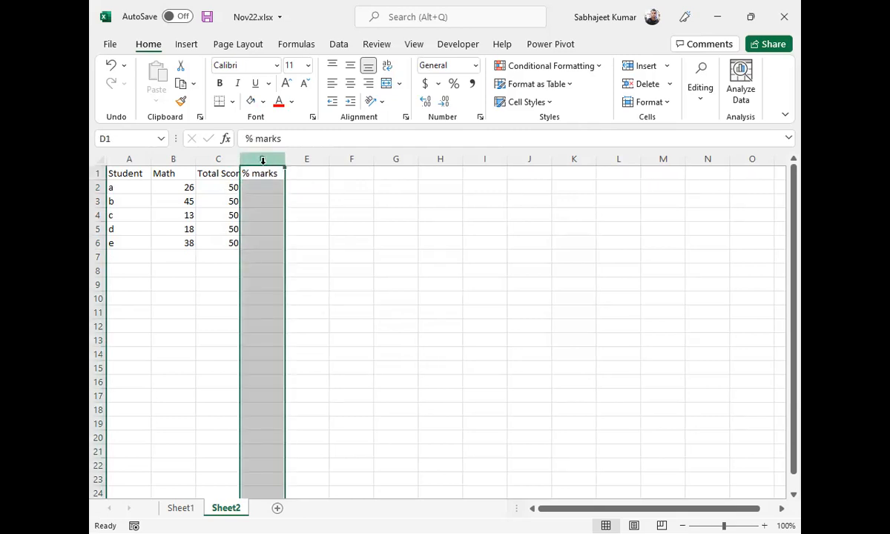
Step: Try filling the % marks cells D2:D6 with =C2/B2 in percentage format, and undo the formatting
{"action": "key", "text": "Down"}
{"action": "type", "text": "="}
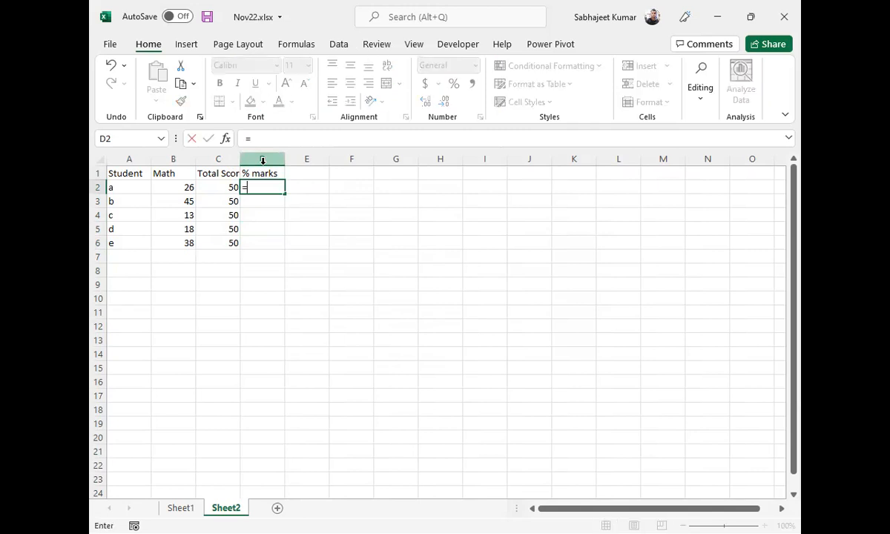
{"action": "key", "text": "Left"}
{"action": "type", "text": "/"}
{"action": "key", "text": "Left"}
{"action": "key", "text": "Left"}
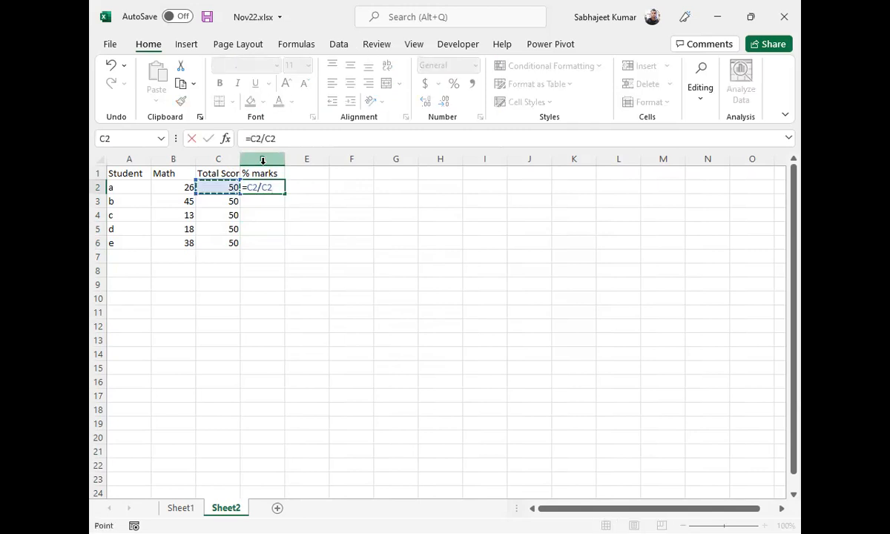
{"action": "key", "text": "ctrl+Return"}
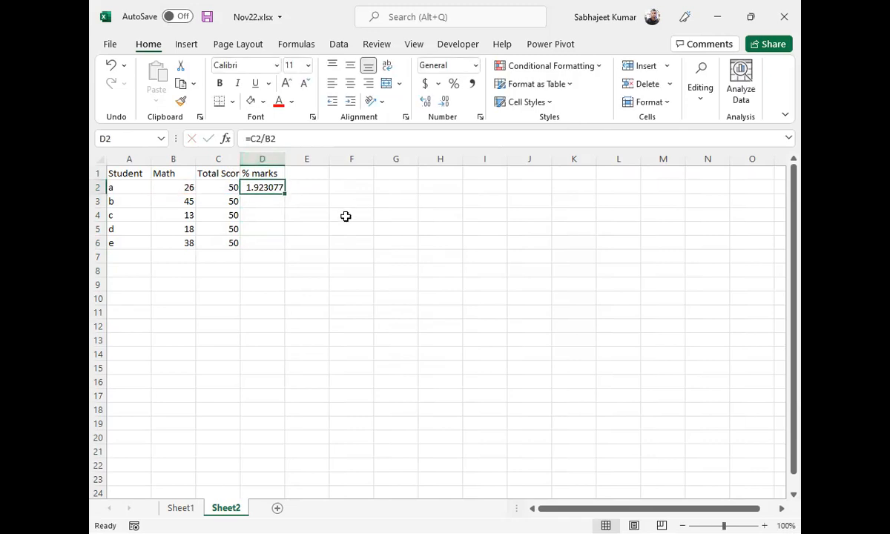
{"action": "double_click", "coordinate": [285, 194]}
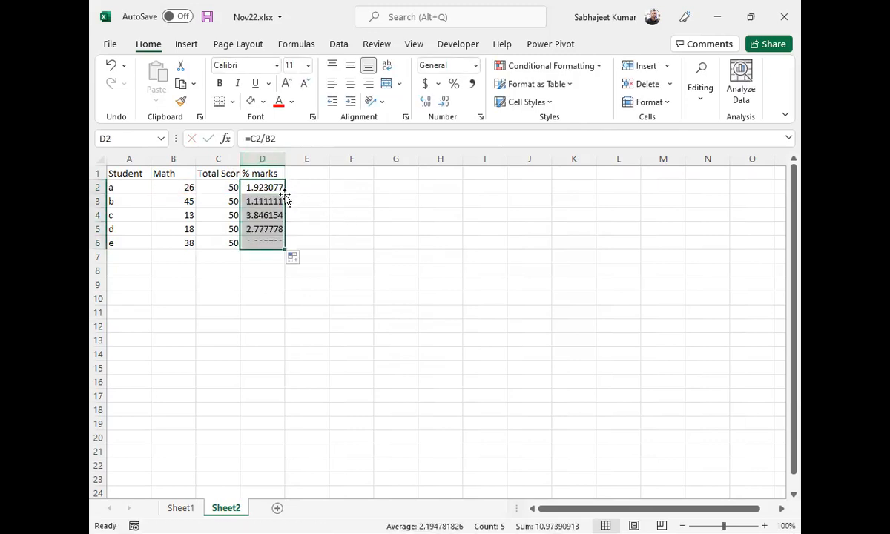
{"action": "left_click", "coordinate": [454, 84]}
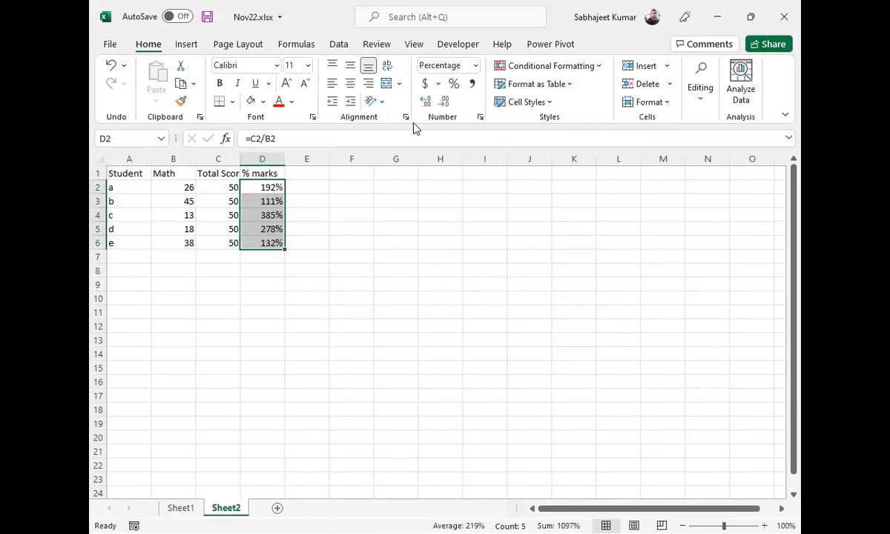
{"action": "key", "text": "ctrl+z"}
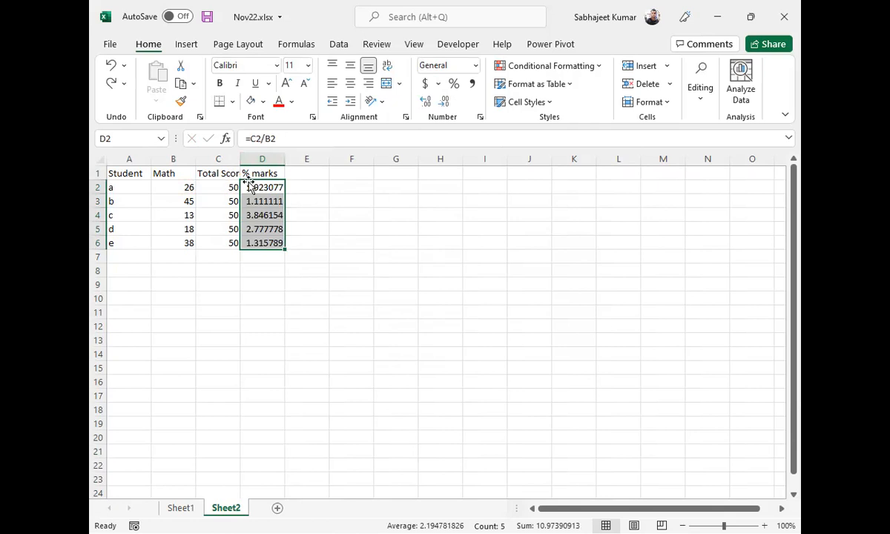
Step: Replace the % marks formula in D2 with =B2/C2, fill it down to D6 and format the cells as percentages
{"action": "type", "text": "="}
{"action": "key", "text": "Left"}
{"action": "key", "text": "Left"}
{"action": "type", "text": "/"}
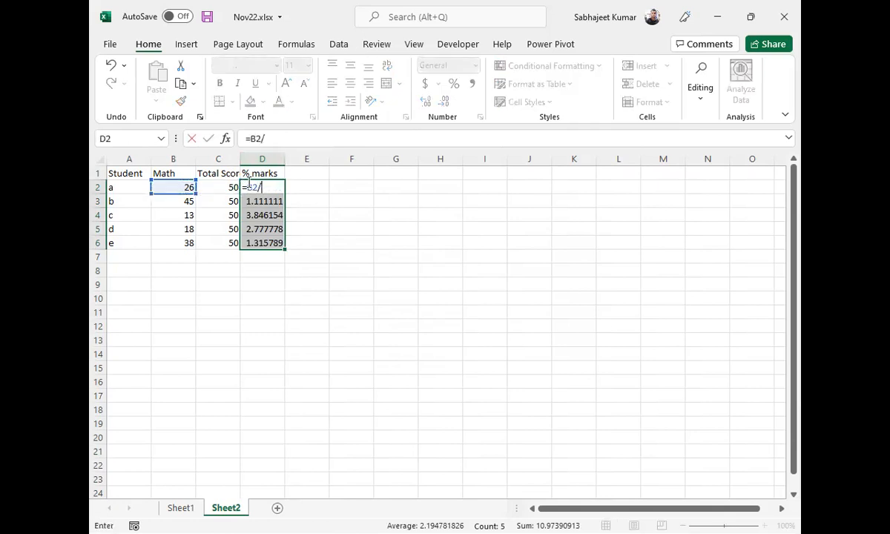
{"action": "key", "text": "Left"}
{"action": "key", "text": "Return"}
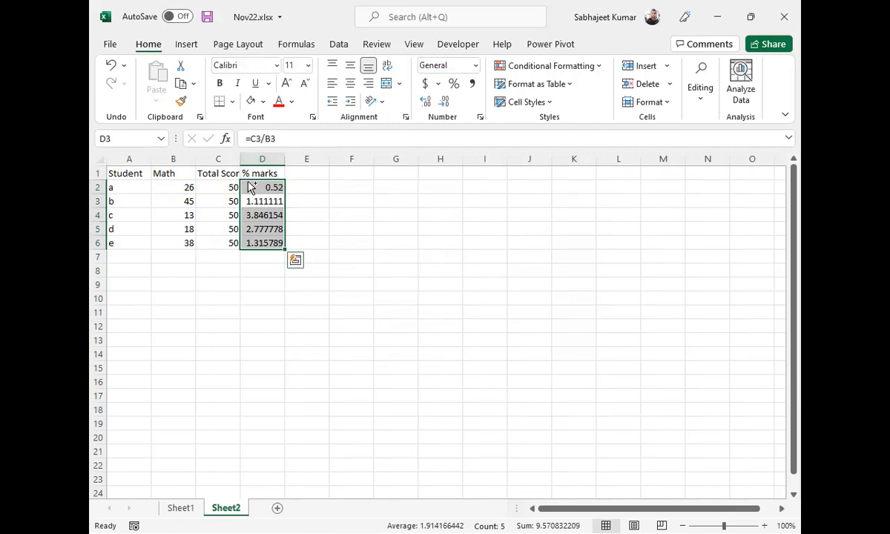
{"action": "key", "text": "ctrl+d"}
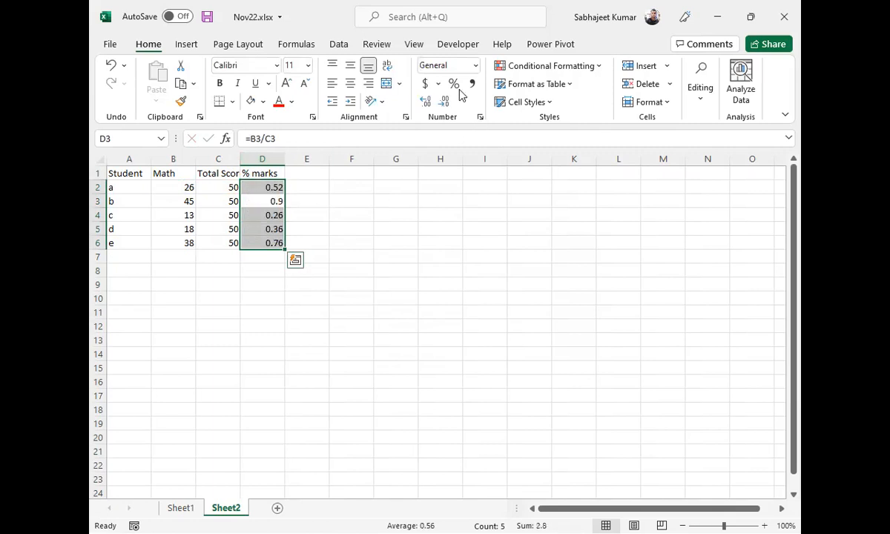
{"action": "left_click", "coordinate": [453, 83]}
Step: Start a new conditional formatting rule for D2:D6 that formats all cells based on their values with the Icon Sets style
{"action": "left_click", "coordinate": [262, 187]}
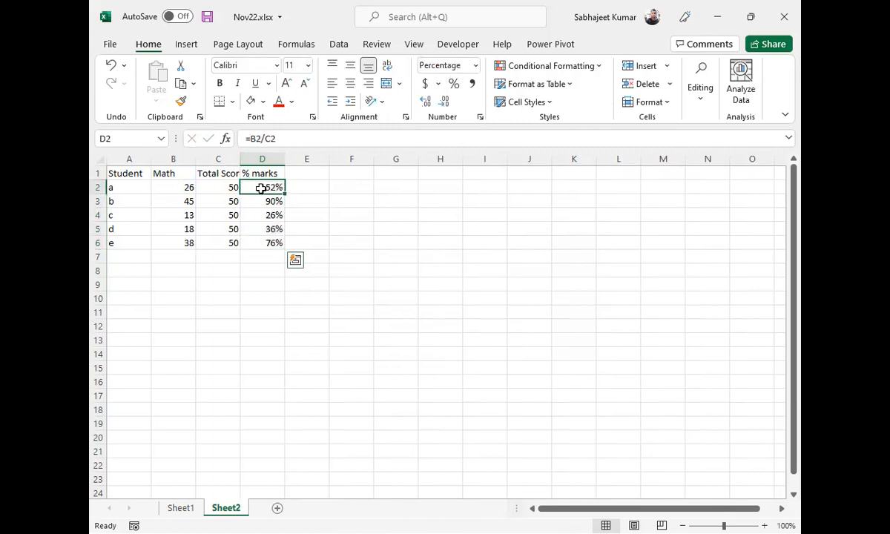
{"action": "left_click_drag", "start_coordinate": [262, 187], "coordinate": [260, 237]}
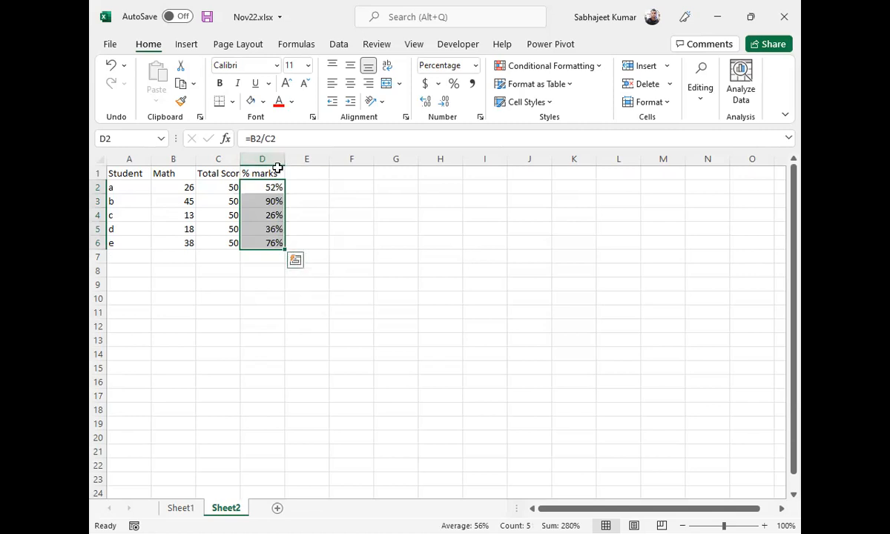
{"action": "left_click", "coordinate": [598, 67]}
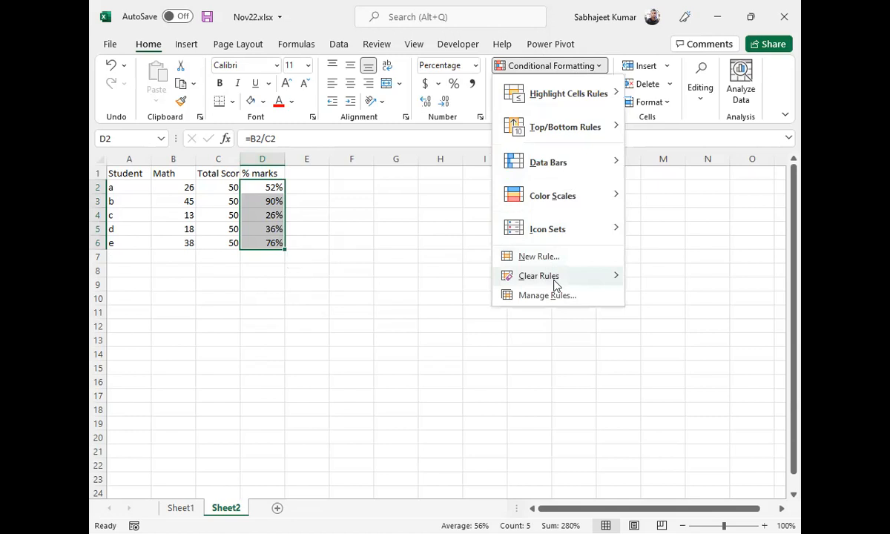
{"action": "left_click", "coordinate": [535, 257]}
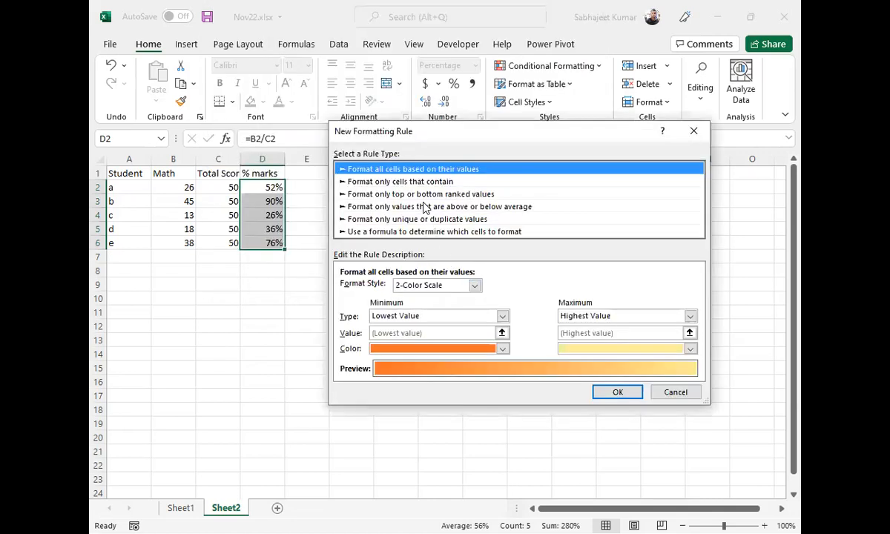
{"action": "left_click", "coordinate": [414, 182]}
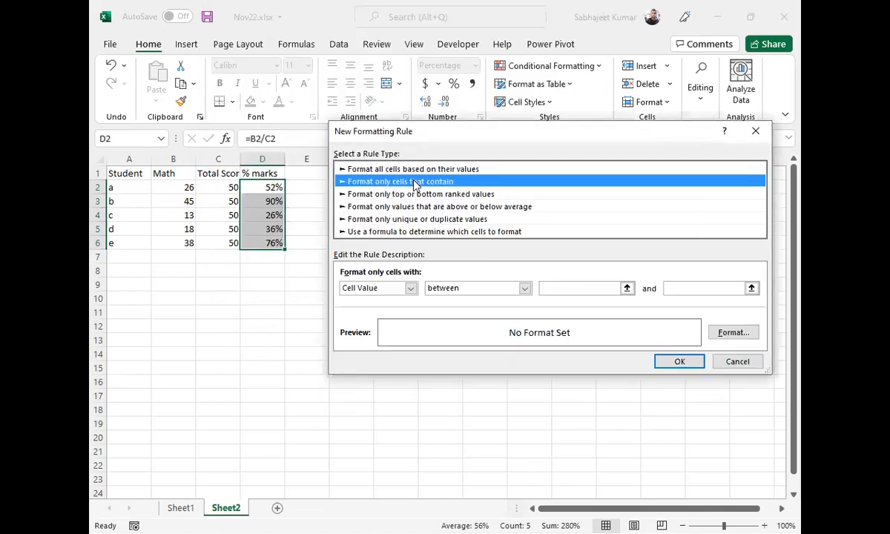
{"action": "left_click", "coordinate": [401, 169]}
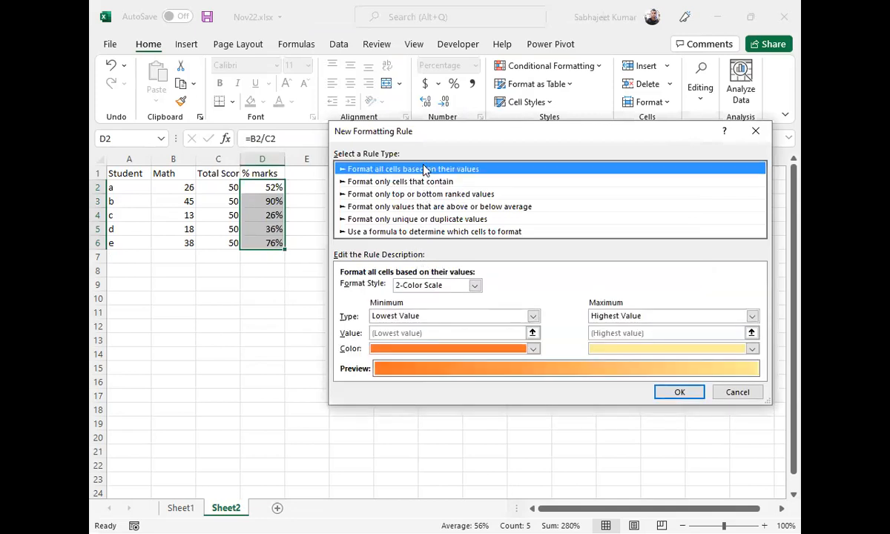
{"action": "left_click", "coordinate": [474, 286]}
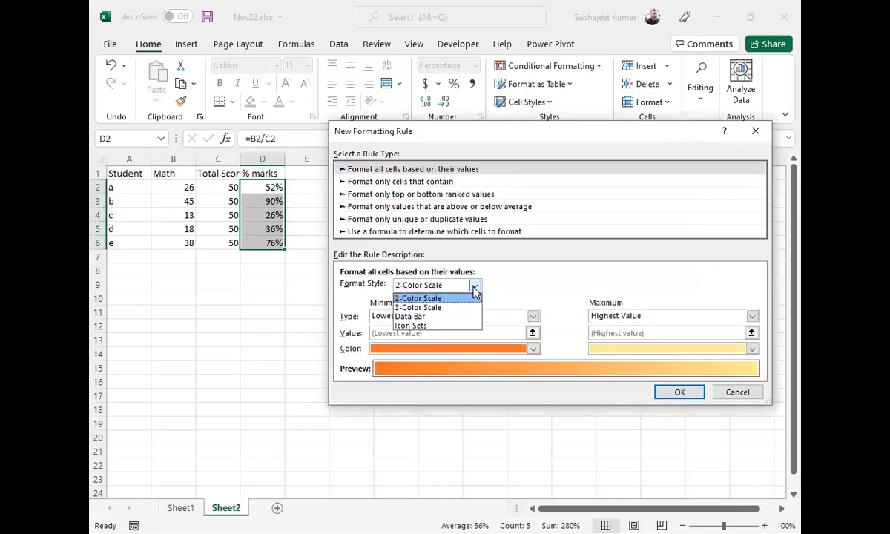
{"action": "left_click", "coordinate": [451, 327]}
{"action": "left_click_drag", "start_coordinate": [460, 134], "coordinate": [459, 53]}
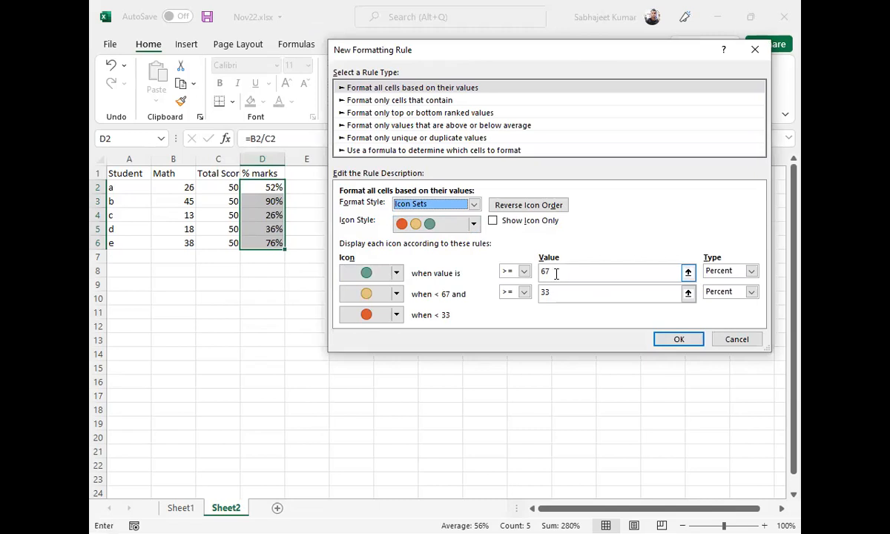
Step: Set the green icon's threshold to 60 and the yellow icon's threshold to 40, both as Percent
{"action": "double_click", "coordinate": [556, 272]}
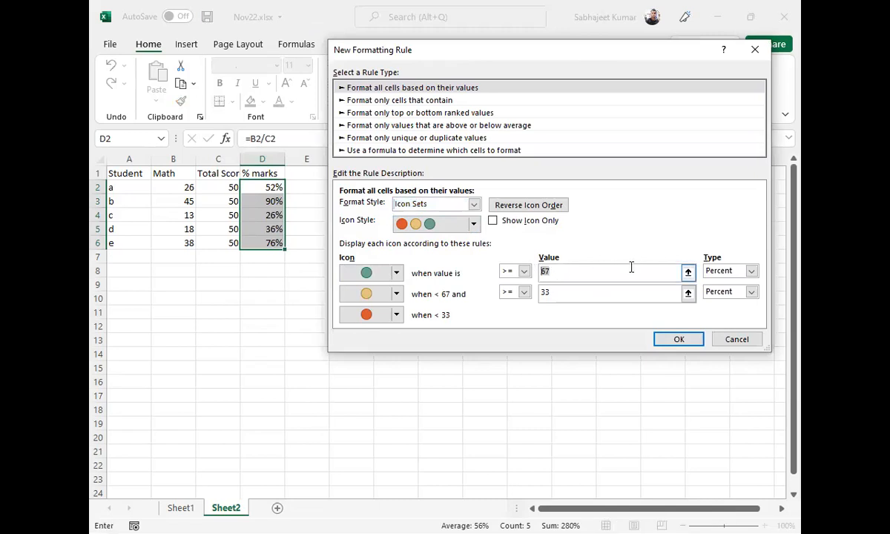
{"action": "type", "text": "6"}
{"action": "double_click", "coordinate": [563, 293]}
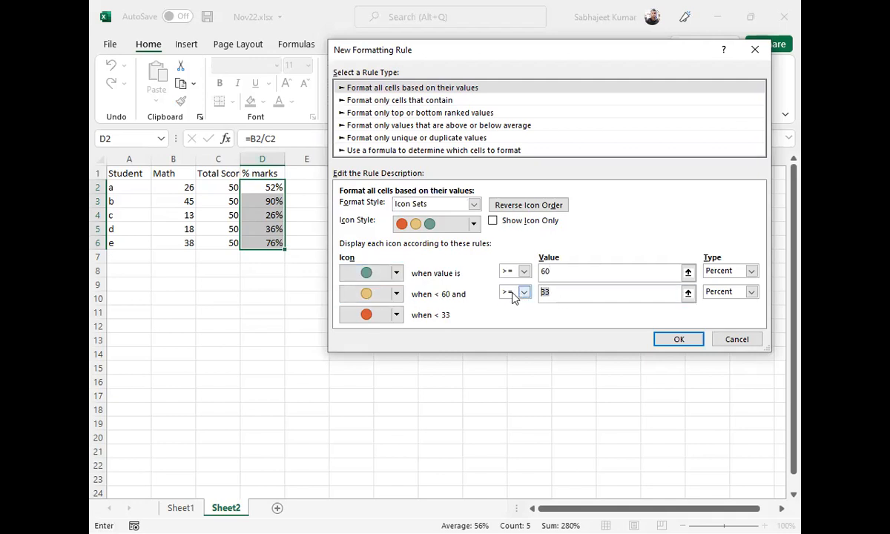
{"action": "type", "text": "40"}
Step: Revise the green icon's threshold value and apply the icon set rule to the % marks cells
{"action": "double_click", "coordinate": [544, 272]}
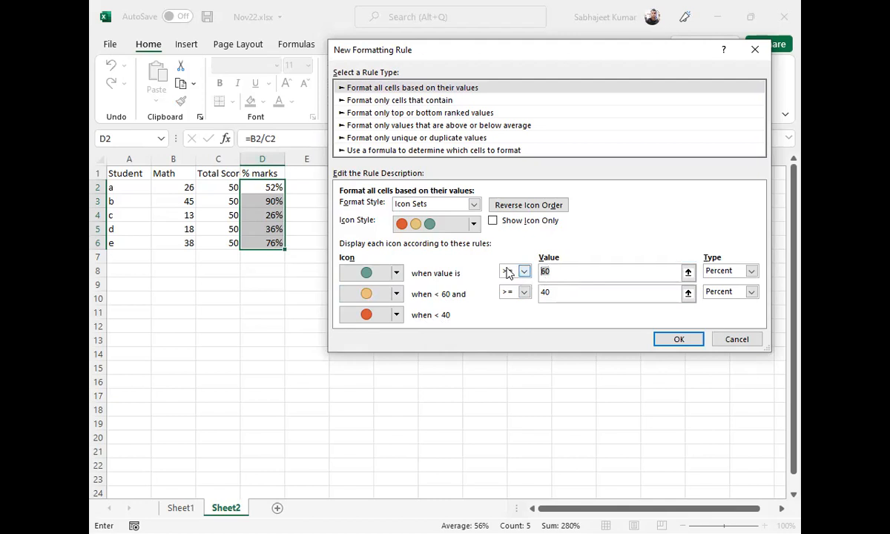
{"action": "type", "text": "7"}
{"action": "key", "text": "Return"}
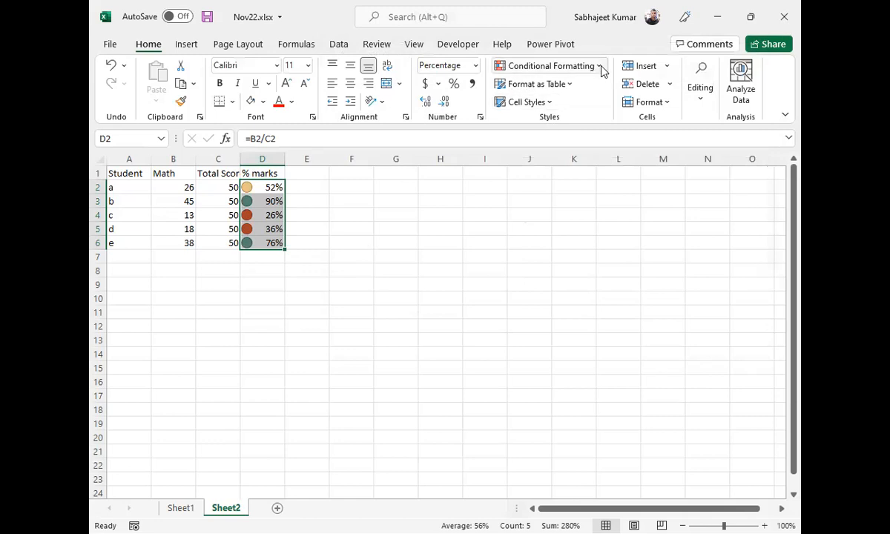
Step: Open the icon set rule applied to D2:D6 for editing and review its two icon thresholds
{"action": "left_click", "coordinate": [562, 69]}
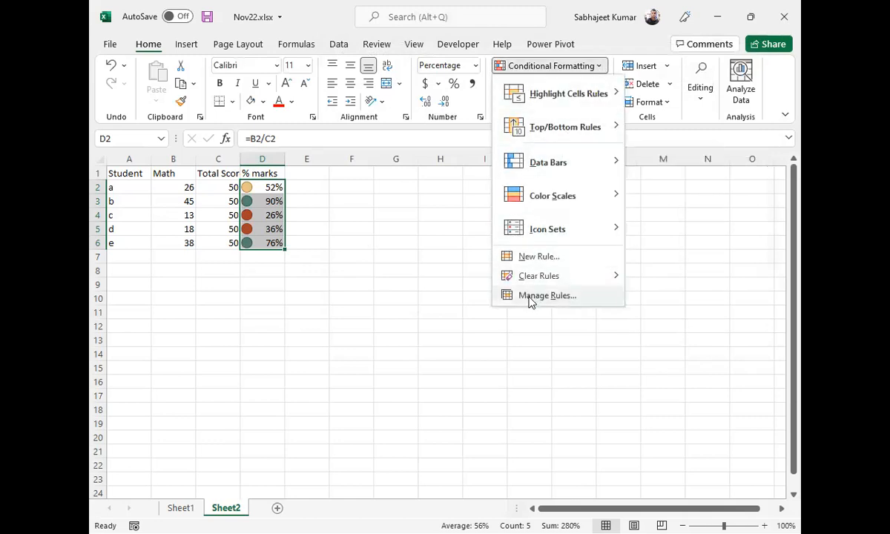
{"action": "left_click", "coordinate": [530, 297]}
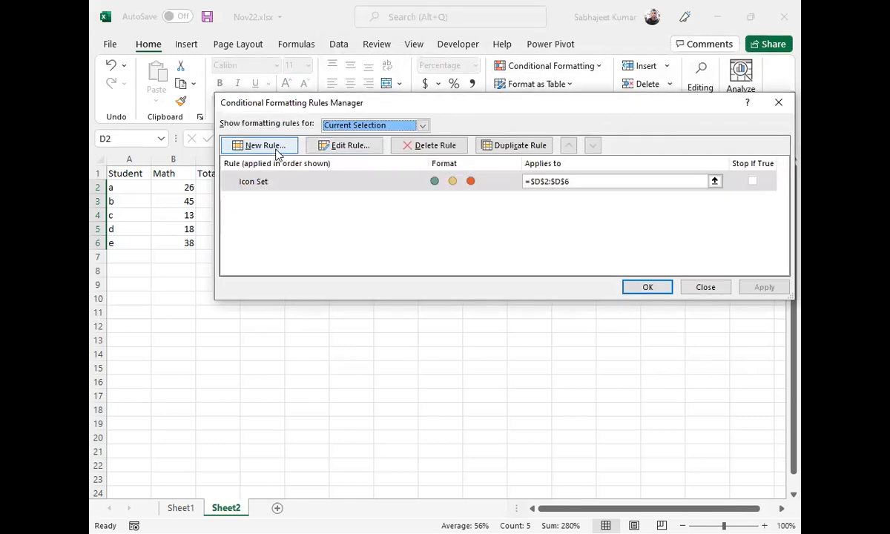
{"action": "left_click", "coordinate": [341, 182]}
{"action": "left_click", "coordinate": [347, 148]}
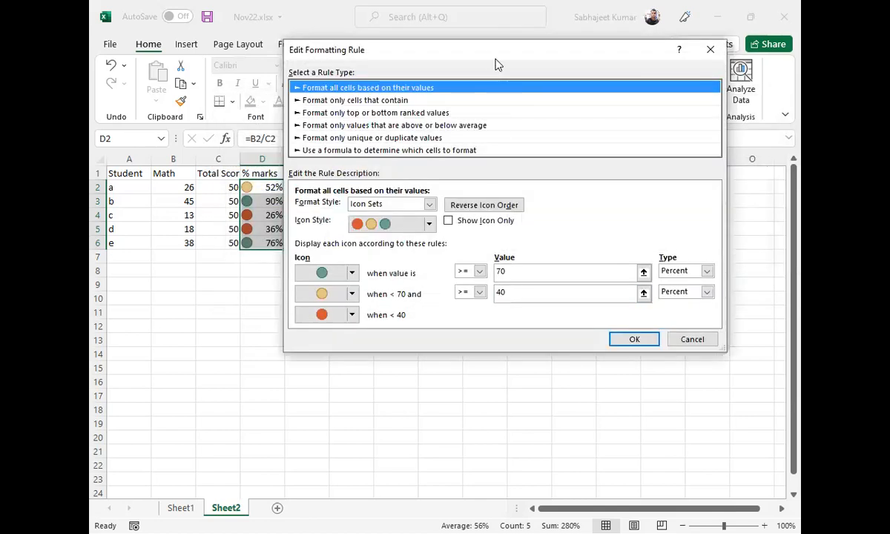
{"action": "left_click_drag", "start_coordinate": [495, 53], "coordinate": [538, 54]}
{"action": "double_click", "coordinate": [556, 273]}
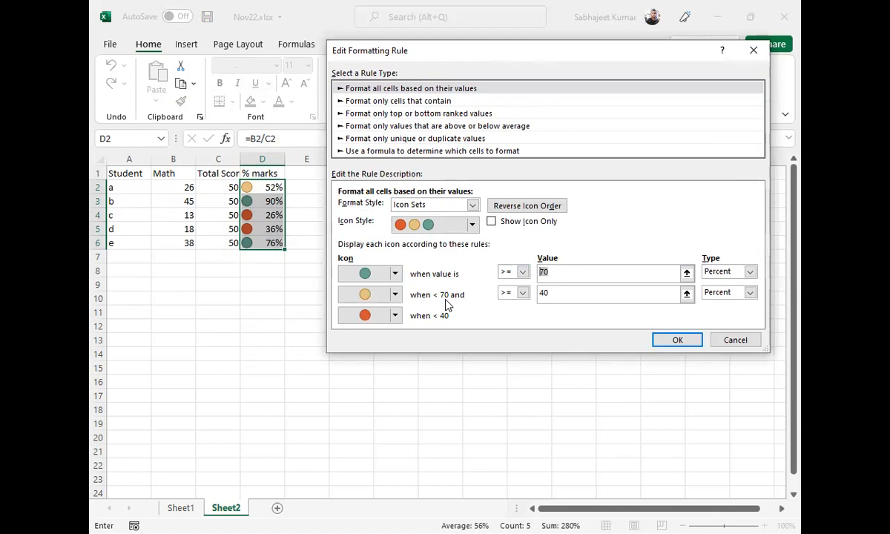
{"action": "left_click_drag", "start_coordinate": [555, 292], "coordinate": [532, 297]}
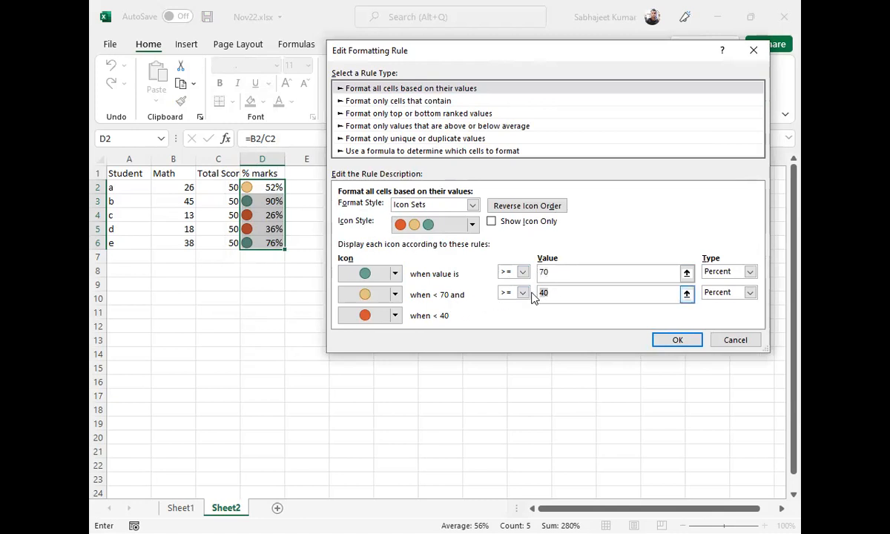
Step: Change the icon for the middle value range to a red diamond and apply the edited icon set rule
{"action": "left_click", "coordinate": [396, 295]}
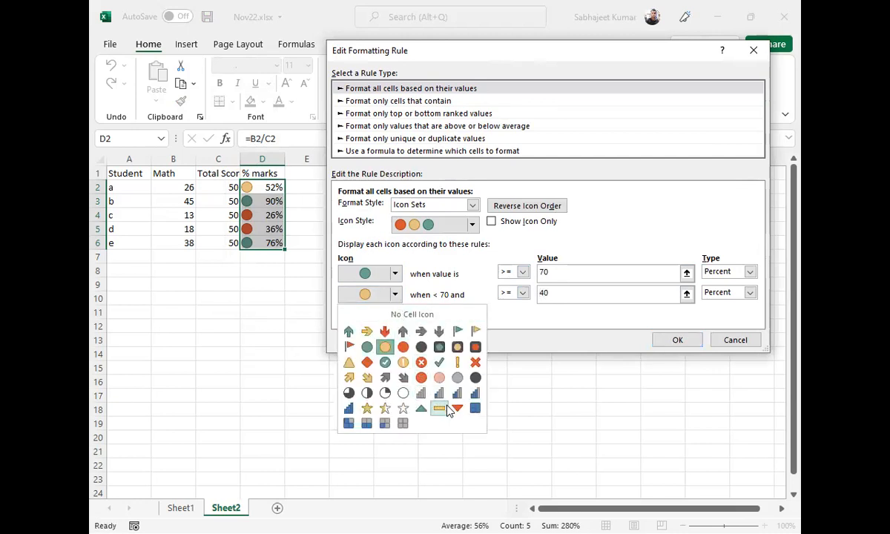
{"action": "left_click", "coordinate": [366, 362]}
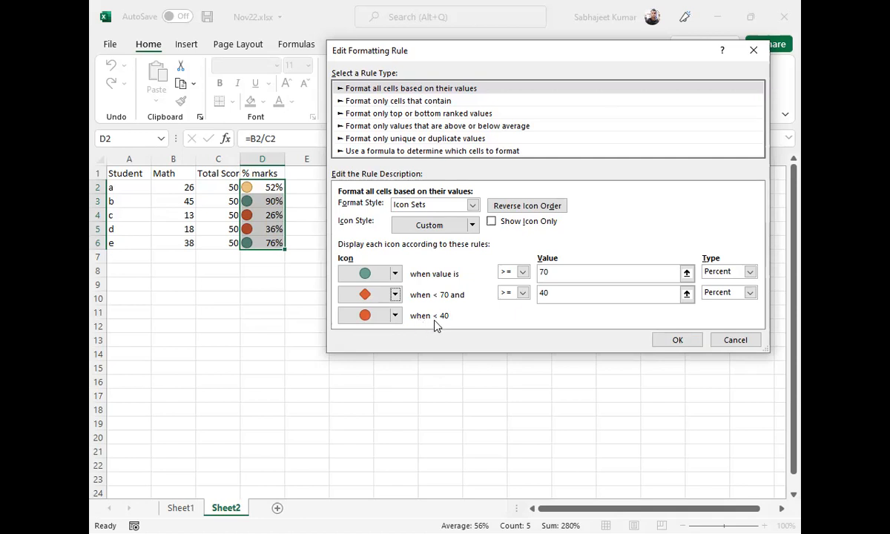
{"action": "left_click", "coordinate": [473, 231]}
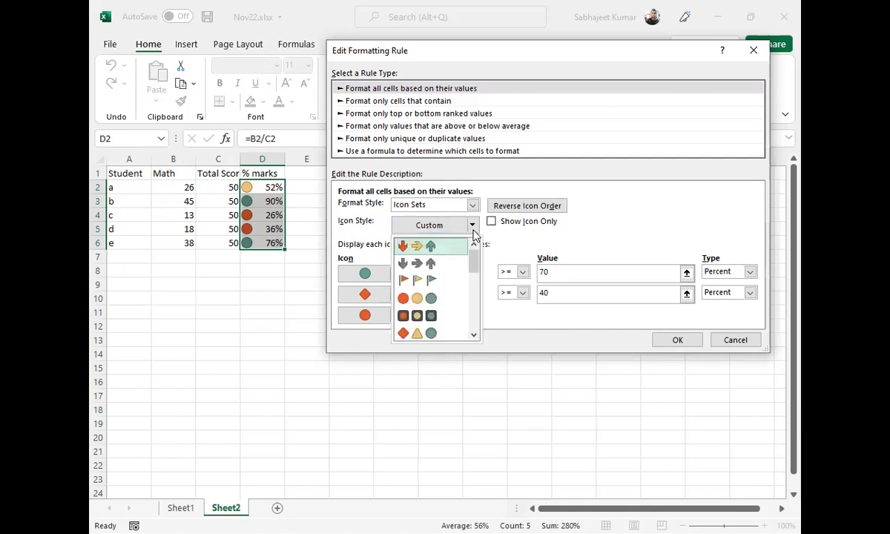
{"action": "left_click_drag", "start_coordinate": [474, 259], "coordinate": [782, 463]}
{"action": "left_click", "coordinate": [628, 224]}
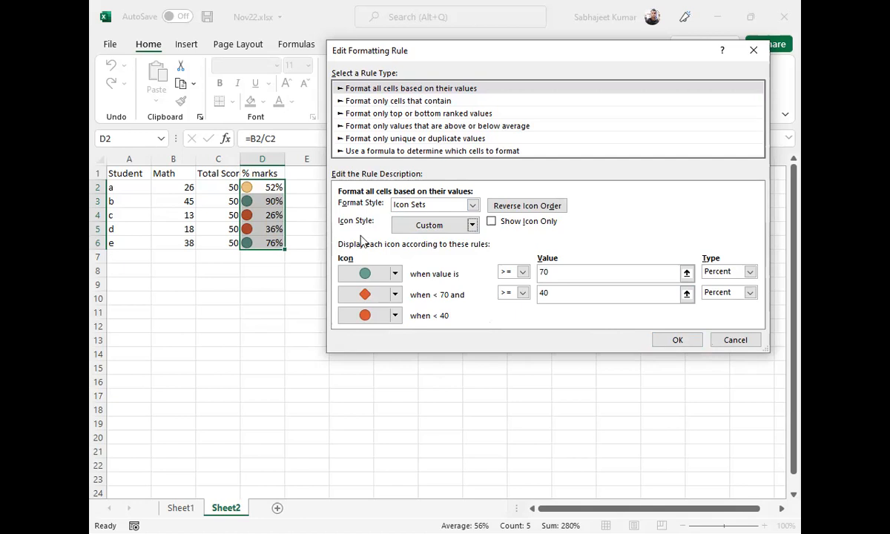
{"action": "left_click", "coordinate": [676, 341]}
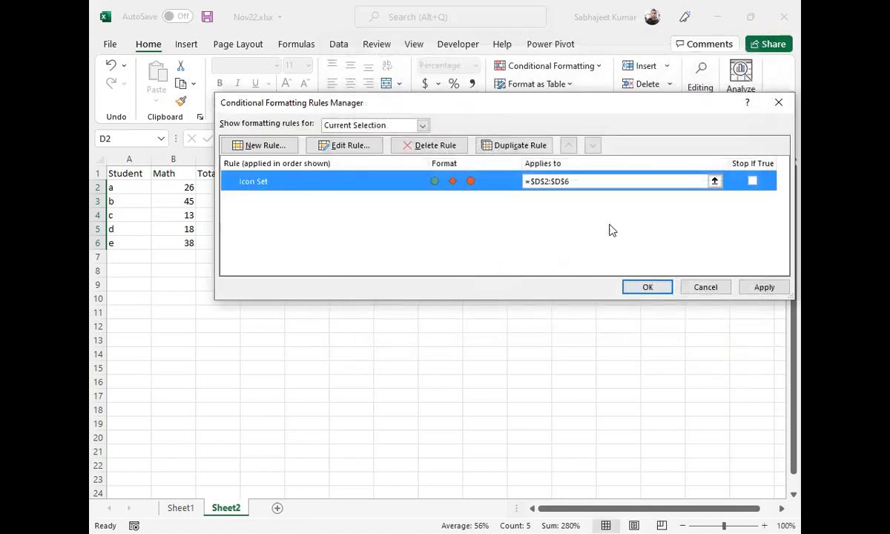
{"action": "left_click", "coordinate": [760, 288]}
Step: Reopen the icon set rule and try setting the green icon's threshold type to Formula
{"action": "left_click", "coordinate": [310, 147]}
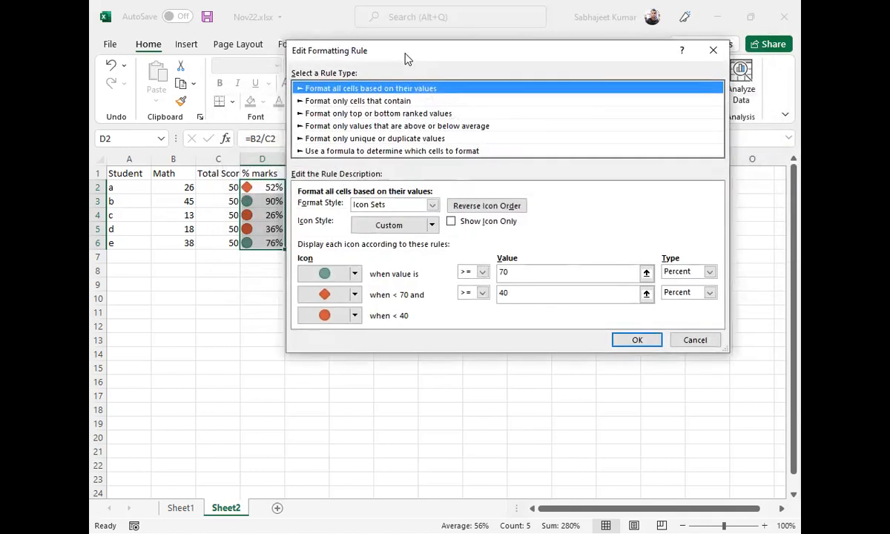
{"action": "left_click_drag", "start_coordinate": [394, 62], "coordinate": [429, 74]}
{"action": "left_click", "coordinate": [549, 285]}
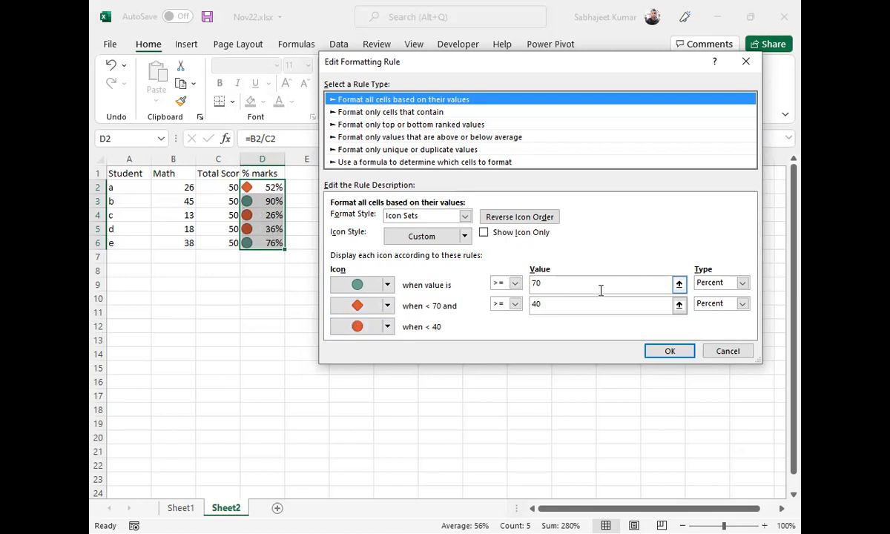
{"action": "left_click", "coordinate": [741, 284]}
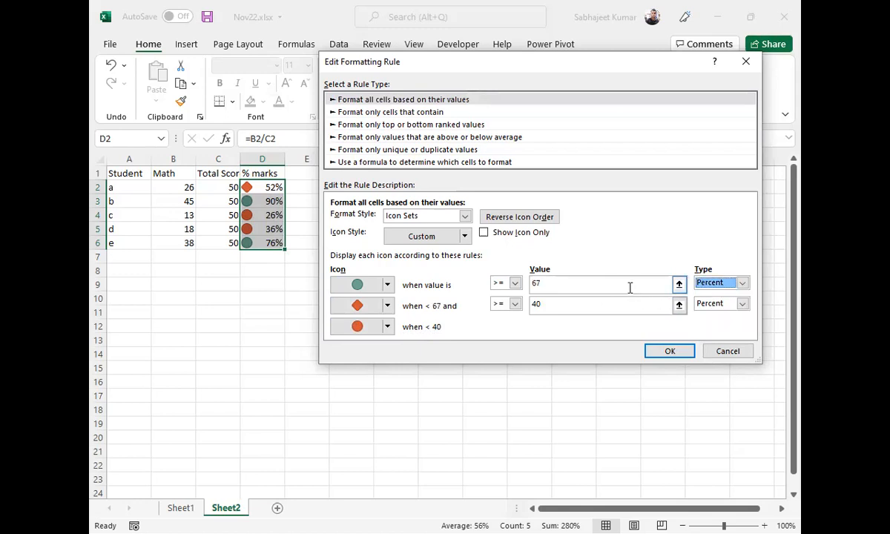
{"action": "left_click", "coordinate": [742, 285]}
{"action": "left_click", "coordinate": [711, 313]}
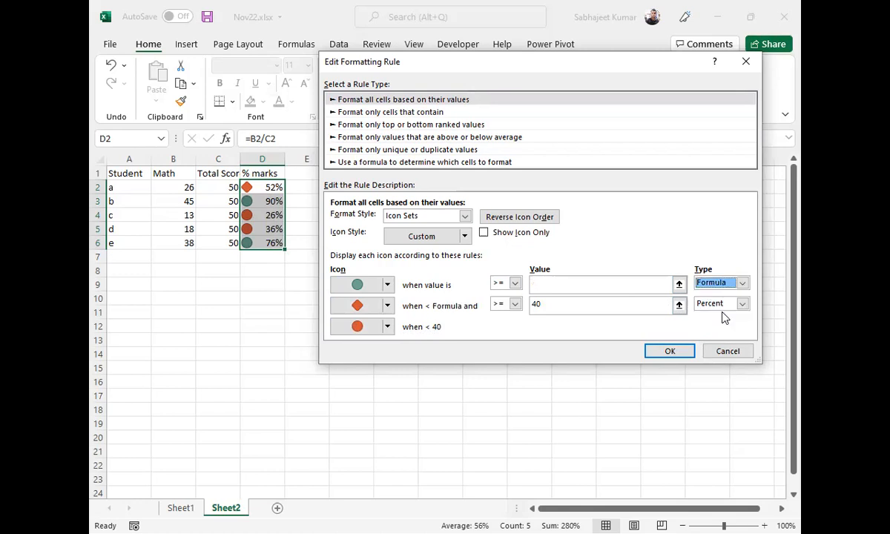
{"action": "left_click", "coordinate": [591, 289]}
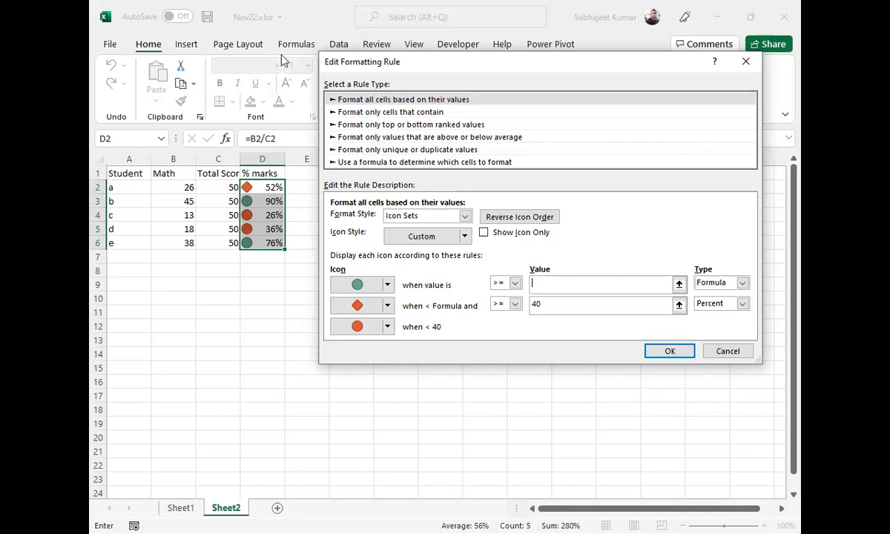
Step: Compare the settings offered by the formula, all-cells and cells-that-contain rule types, and leave the rule without saving changes
{"action": "left_click", "coordinate": [393, 165]}
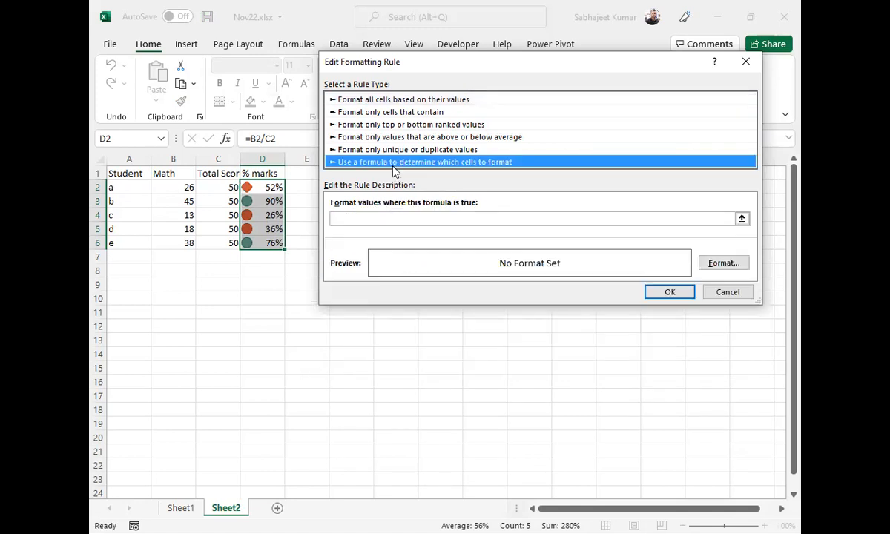
{"action": "left_click", "coordinate": [397, 99]}
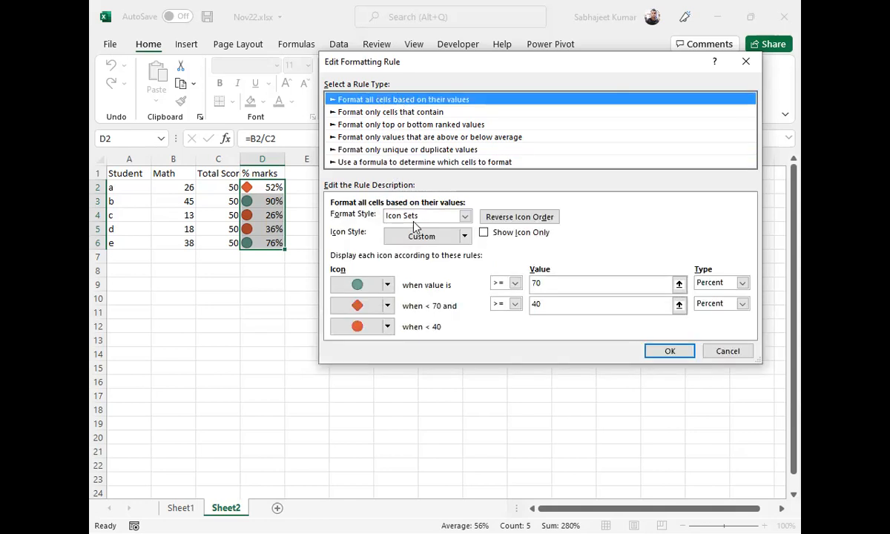
{"action": "left_click", "coordinate": [380, 162]}
{"action": "left_click", "coordinate": [400, 218]}
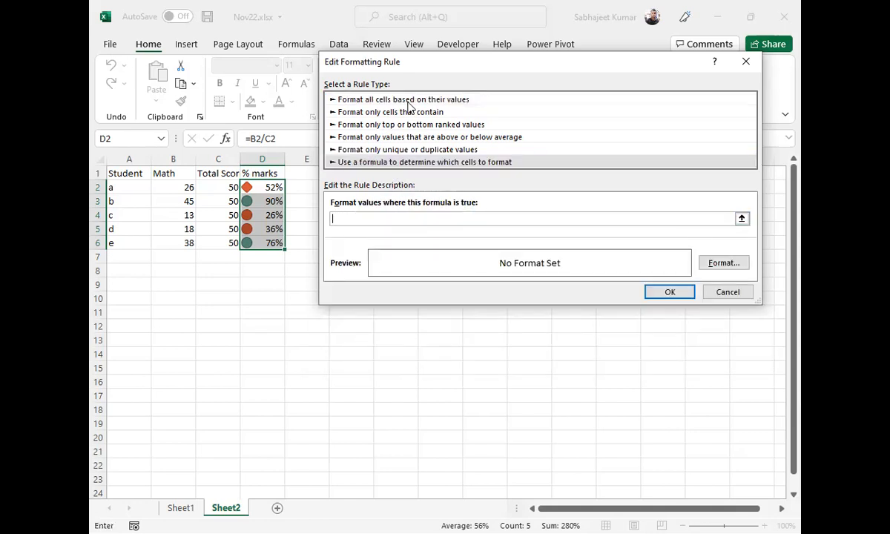
{"action": "left_click", "coordinate": [407, 100]}
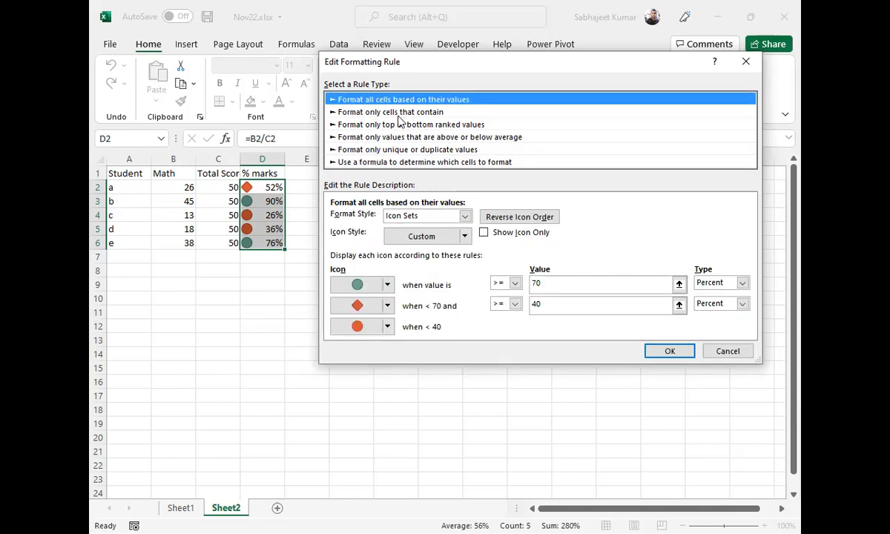
{"action": "left_click", "coordinate": [398, 113]}
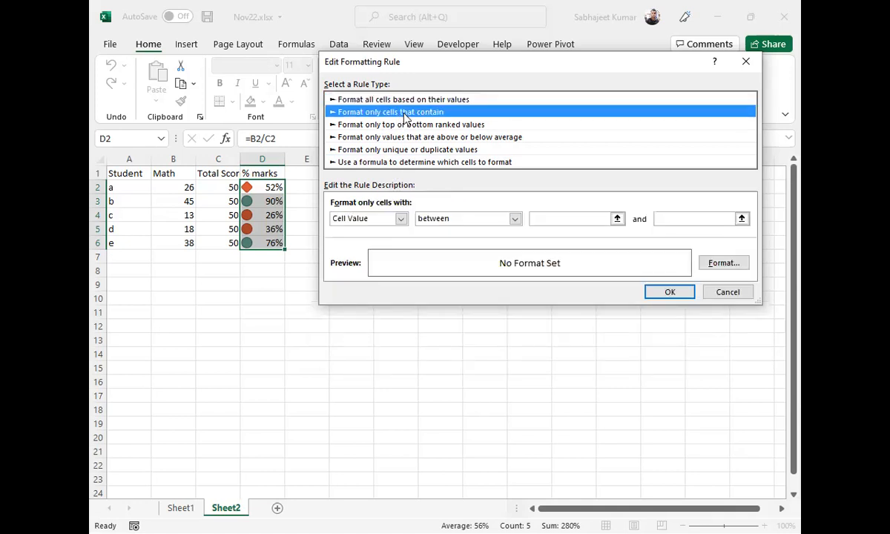
{"action": "left_click", "coordinate": [730, 293]}
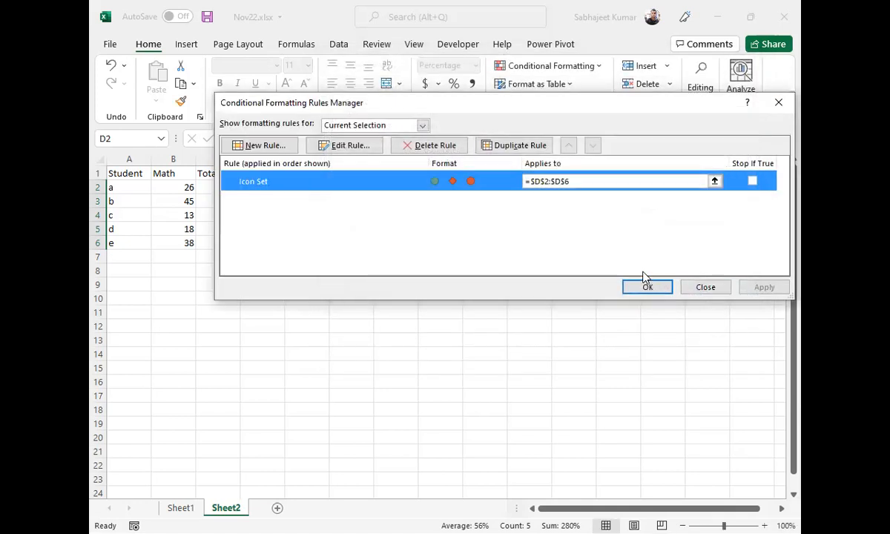
Step: Delete the icon set rule from the % marks cells
{"action": "left_click", "coordinate": [413, 146]}
{"action": "left_click", "coordinate": [267, 146]}
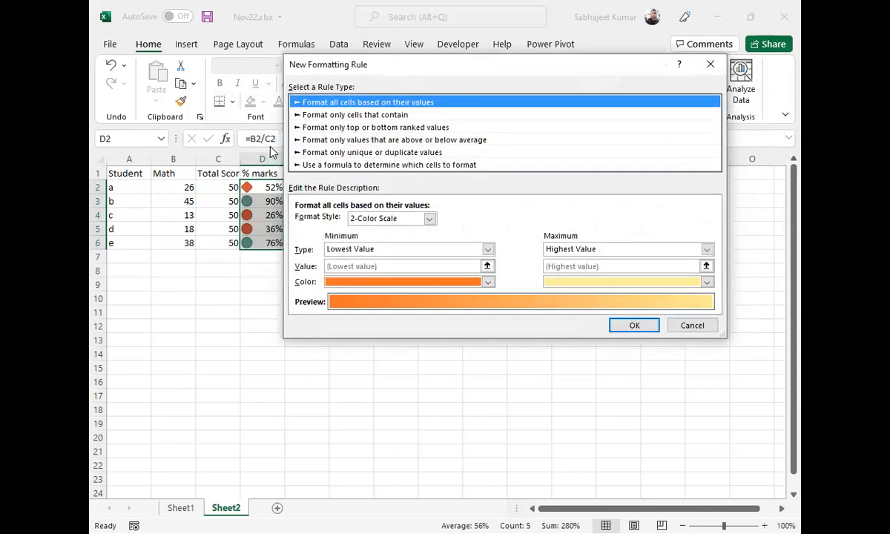
{"action": "left_click_drag", "start_coordinate": [430, 74], "coordinate": [468, 69]}
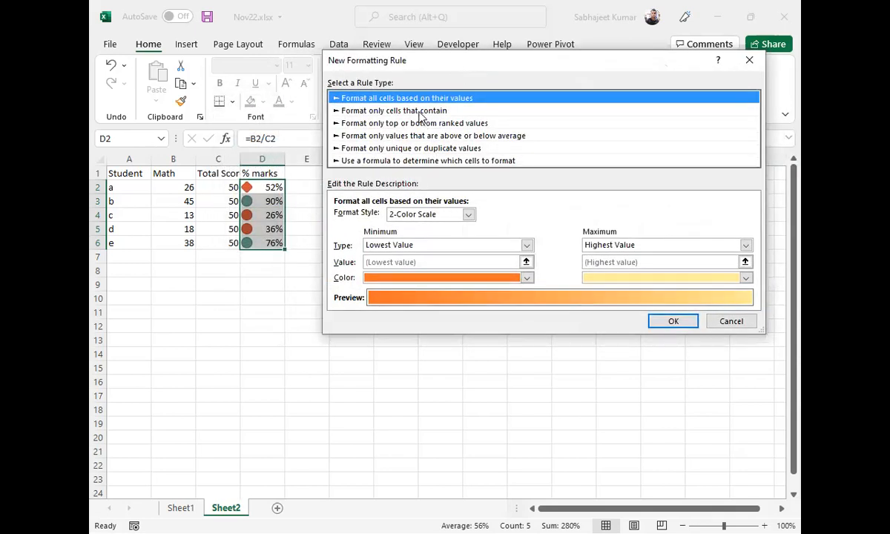
{"action": "left_click", "coordinate": [420, 115]}
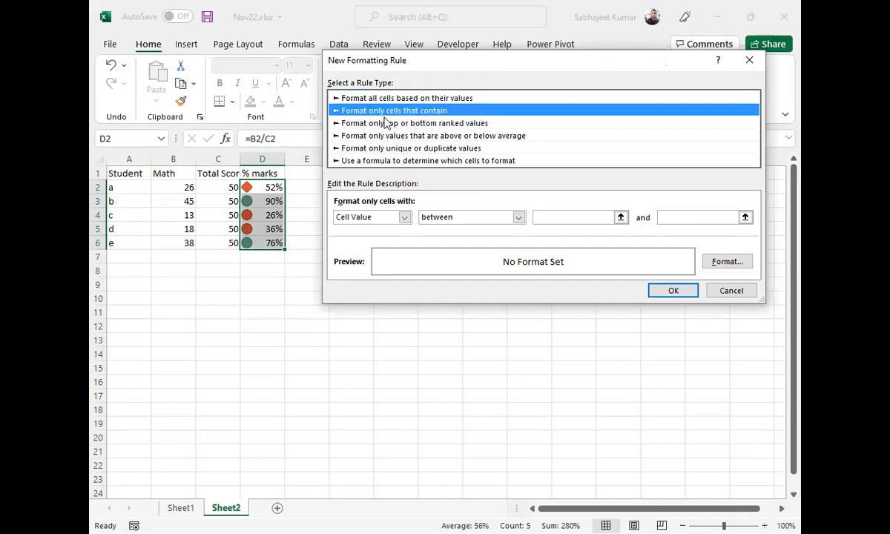
{"action": "left_click", "coordinate": [405, 217]}
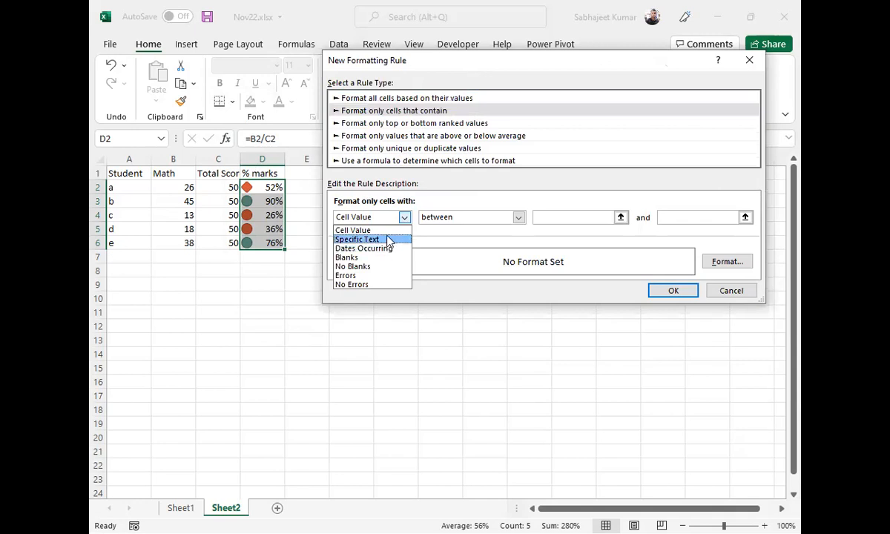
{"action": "left_click", "coordinate": [356, 230]}
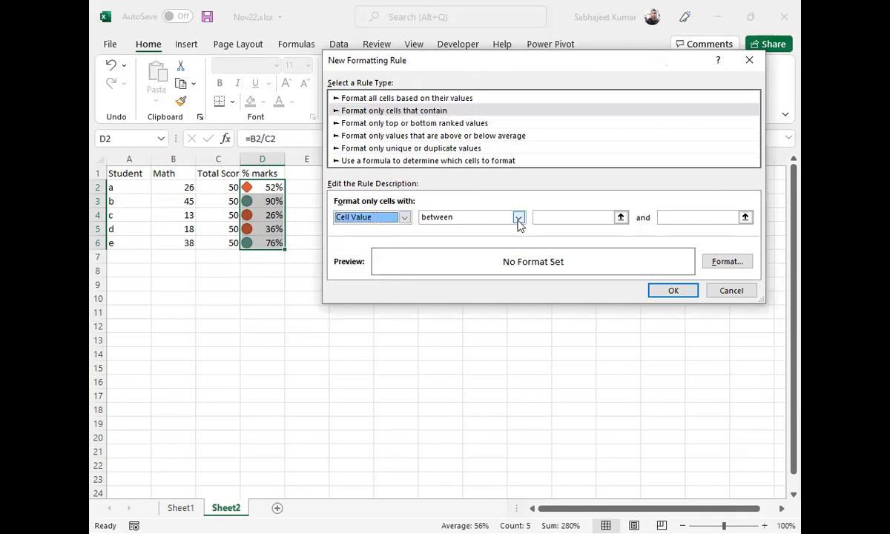
{"action": "left_click", "coordinate": [517, 217]}
{"action": "left_click", "coordinate": [518, 218]}
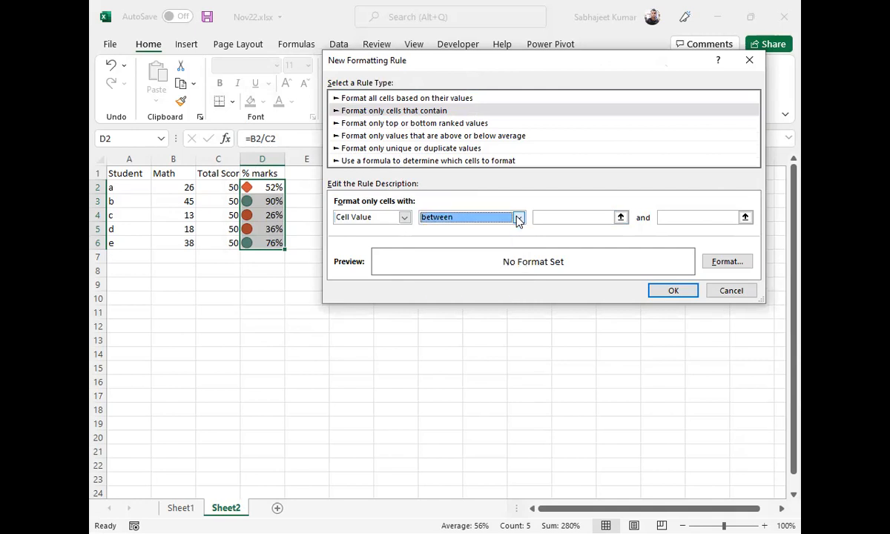
{"action": "left_click", "coordinate": [560, 217]}
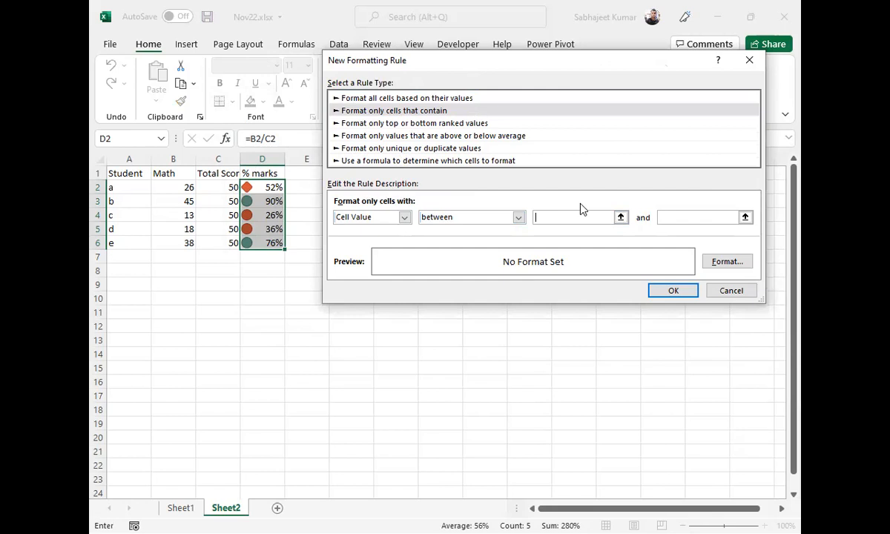
{"action": "left_click", "coordinate": [731, 290]}
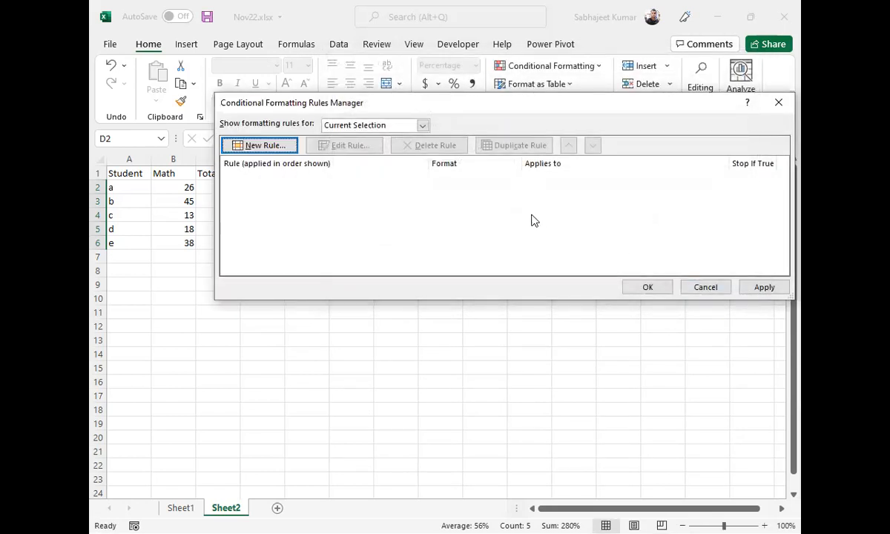
Step: Apply the rule deletion and start a new rule formatting only cells whose Cell Value is between two limits
{"action": "left_click", "coordinate": [760, 288]}
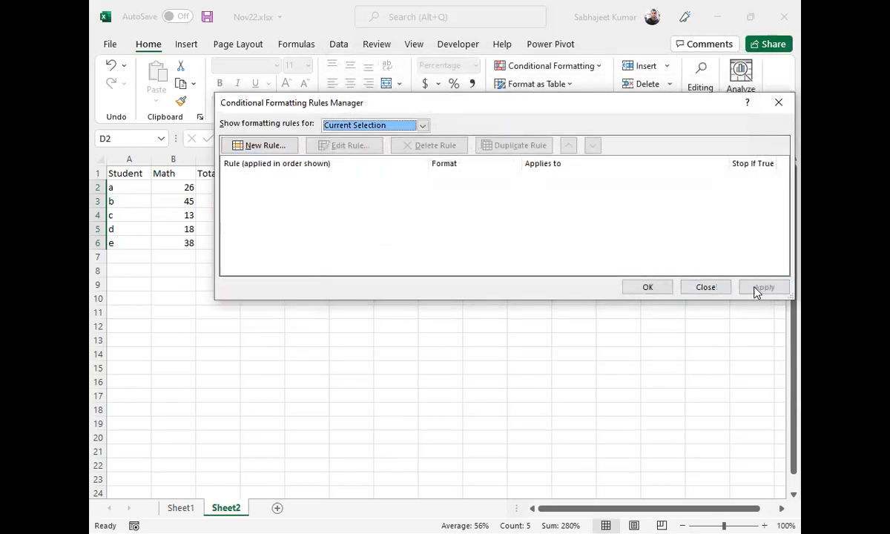
{"action": "left_click", "coordinate": [265, 146]}
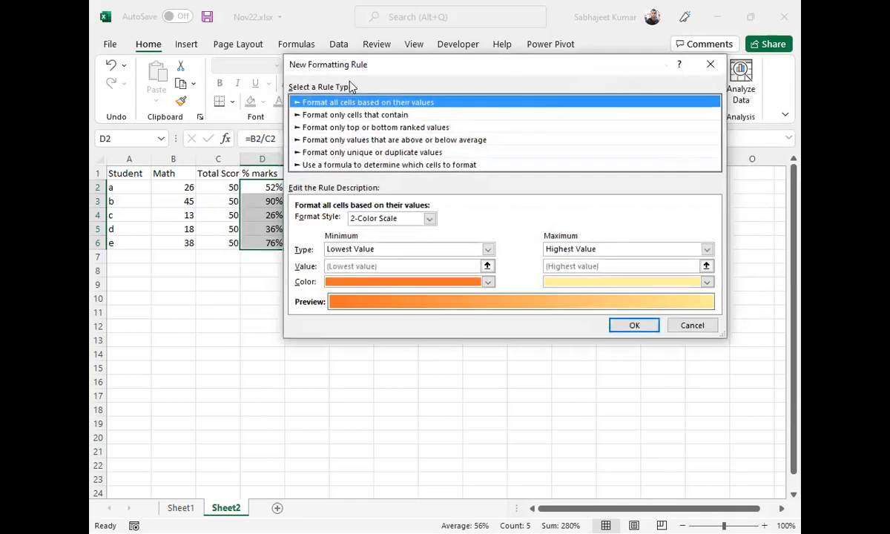
{"action": "left_click_drag", "start_coordinate": [364, 79], "coordinate": [416, 89]}
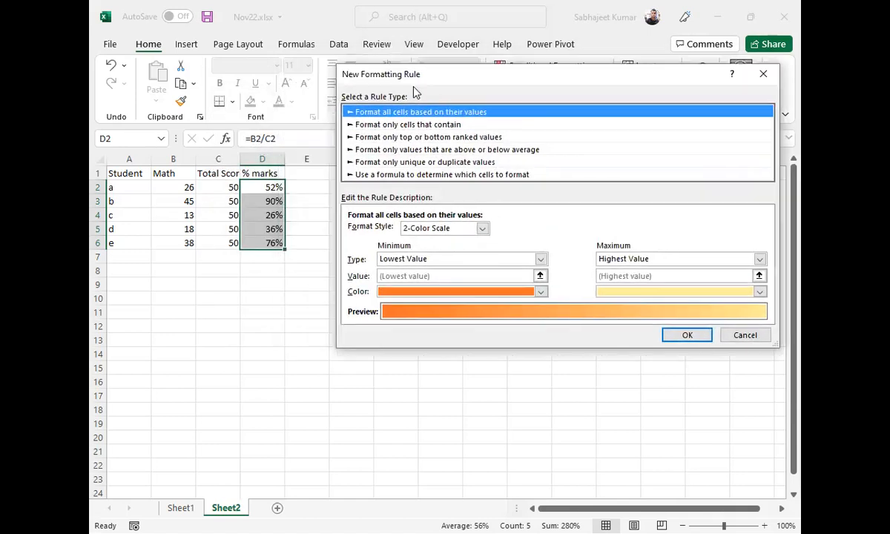
{"action": "left_click", "coordinate": [367, 125]}
{"action": "left_click", "coordinate": [491, 232]}
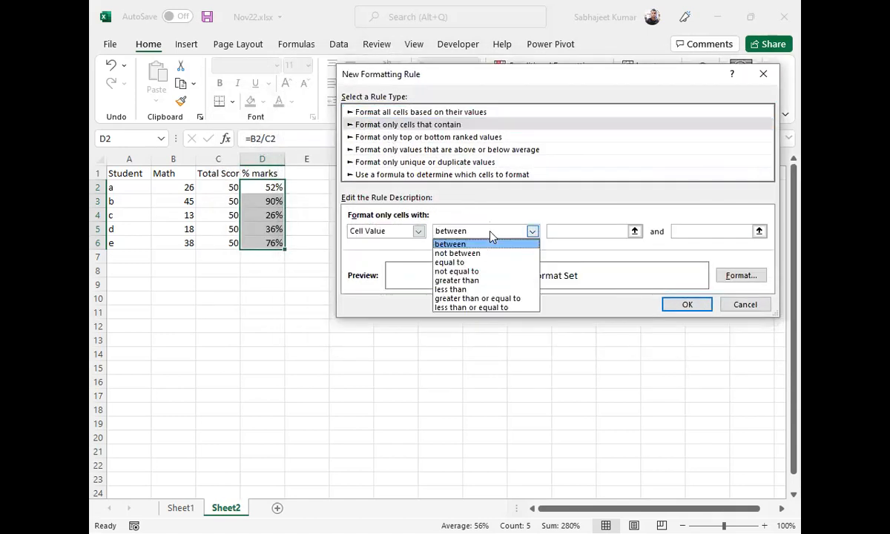
{"action": "left_click", "coordinate": [491, 231]}
Step: Set the new rule's limits to 40 and 60 and choose yellow as its fill color
{"action": "left_click", "coordinate": [563, 231]}
{"action": "type", "text": "40"}
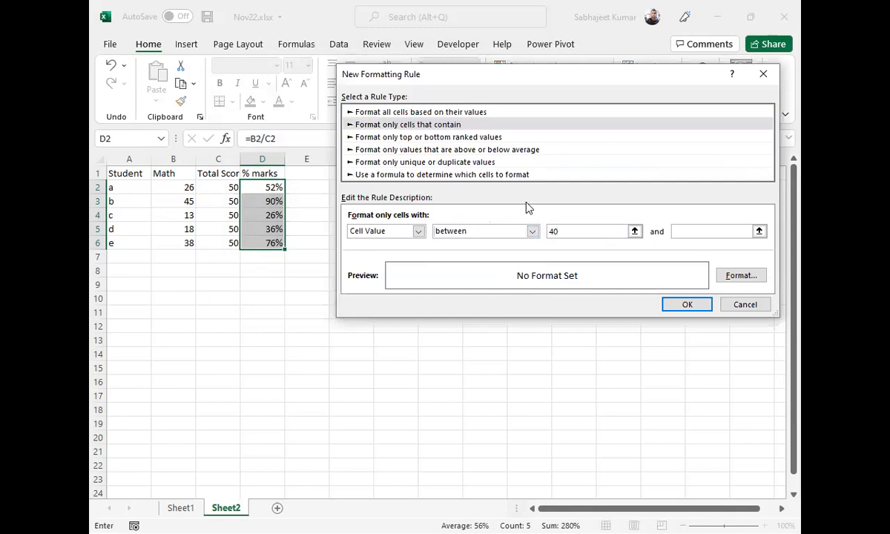
{"action": "left_click", "coordinate": [678, 231]}
{"action": "type", "text": "60"}
{"action": "left_click", "coordinate": [741, 275]}
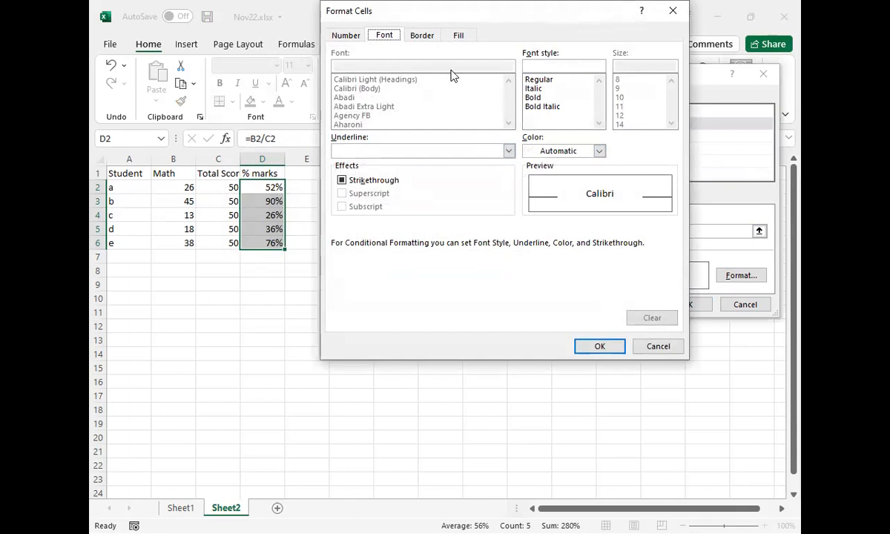
{"action": "left_click", "coordinate": [458, 35]}
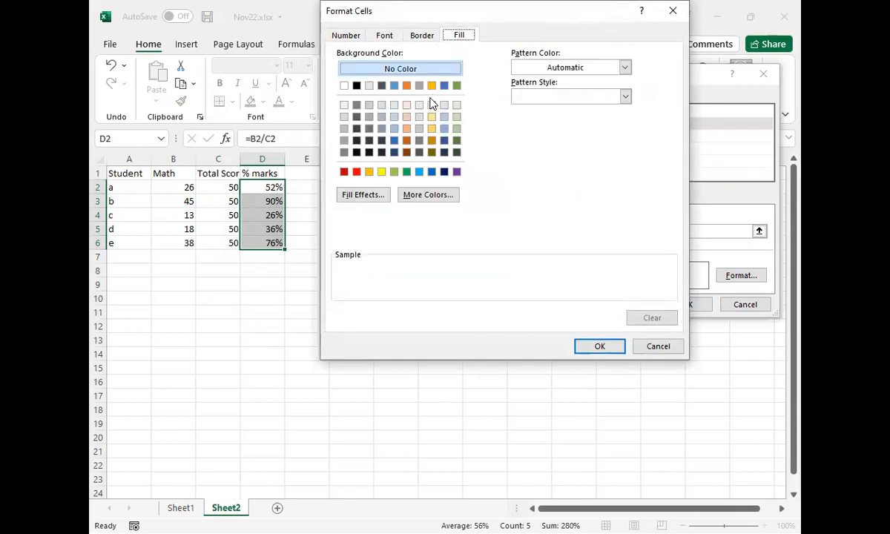
{"action": "left_click", "coordinate": [381, 173]}
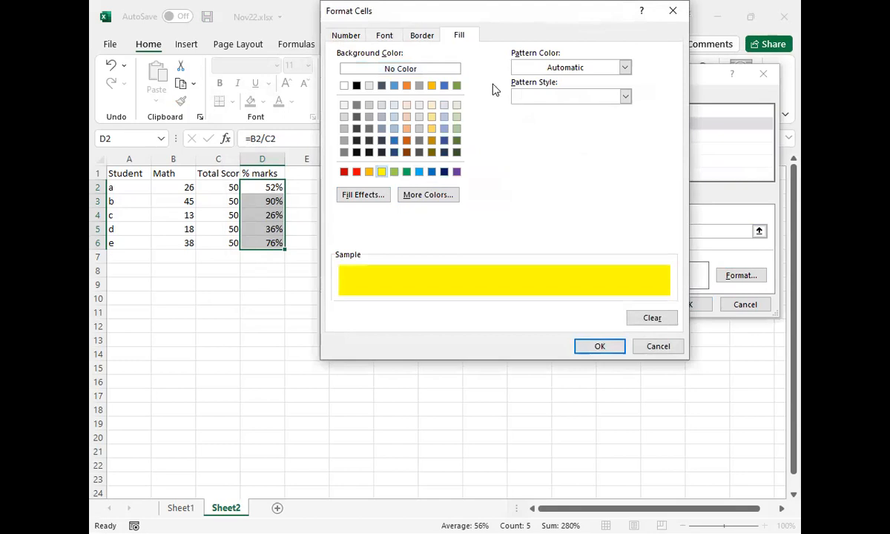
Step: Try a two-color gradient fill with gold as Color 1 and the vertical, diagonal and corner shading styles, and cancel the fill effects
{"action": "left_click", "coordinate": [563, 68]}
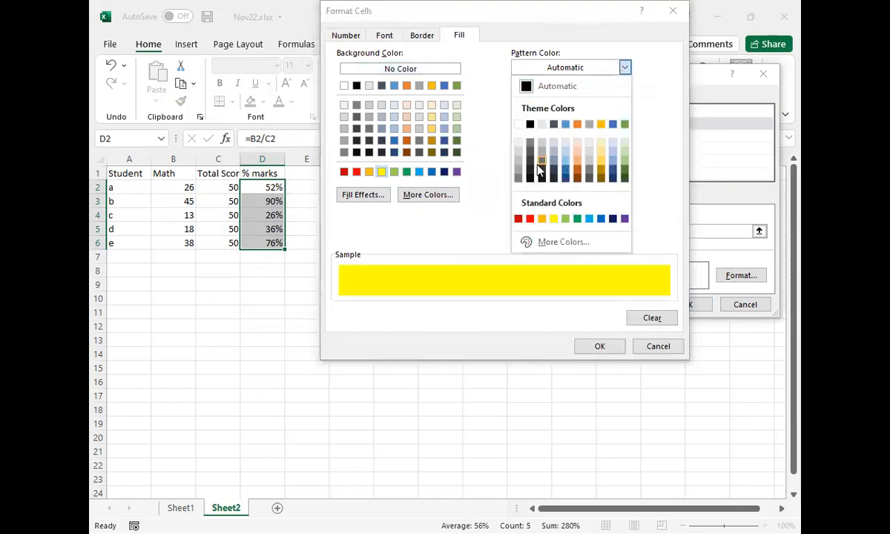
{"action": "left_click", "coordinate": [454, 221]}
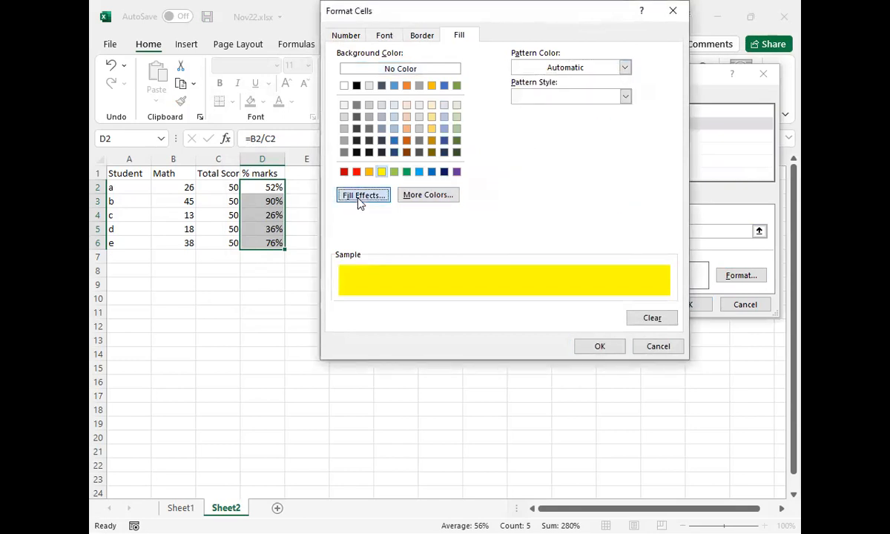
{"action": "left_click", "coordinate": [361, 196]}
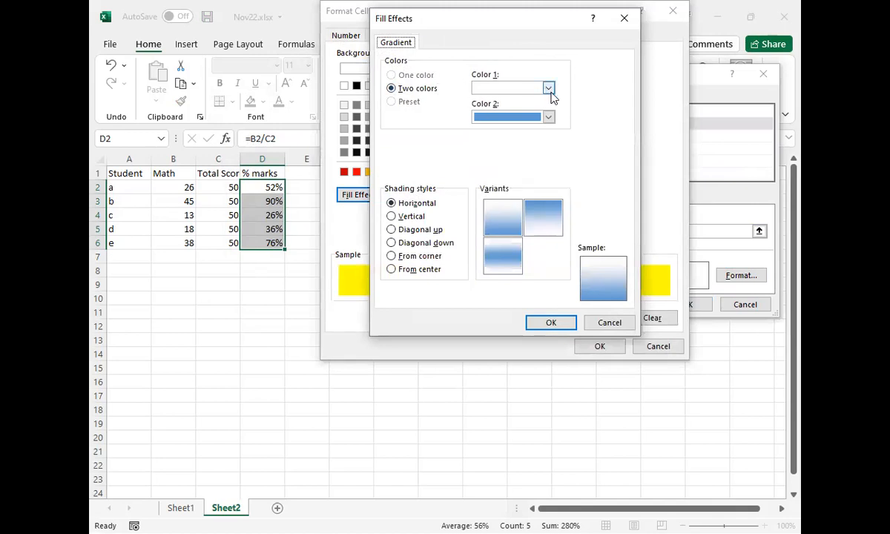
{"action": "left_click", "coordinate": [391, 216]}
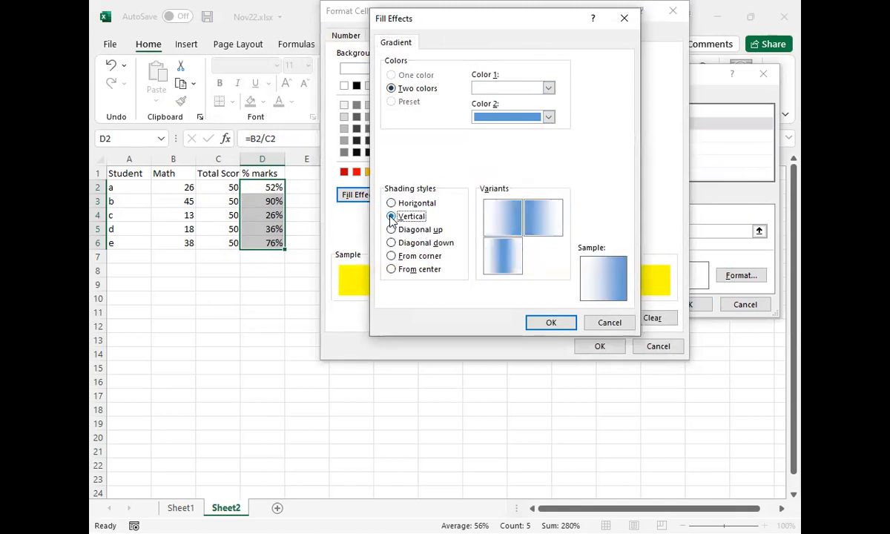
{"action": "left_click", "coordinate": [548, 88]}
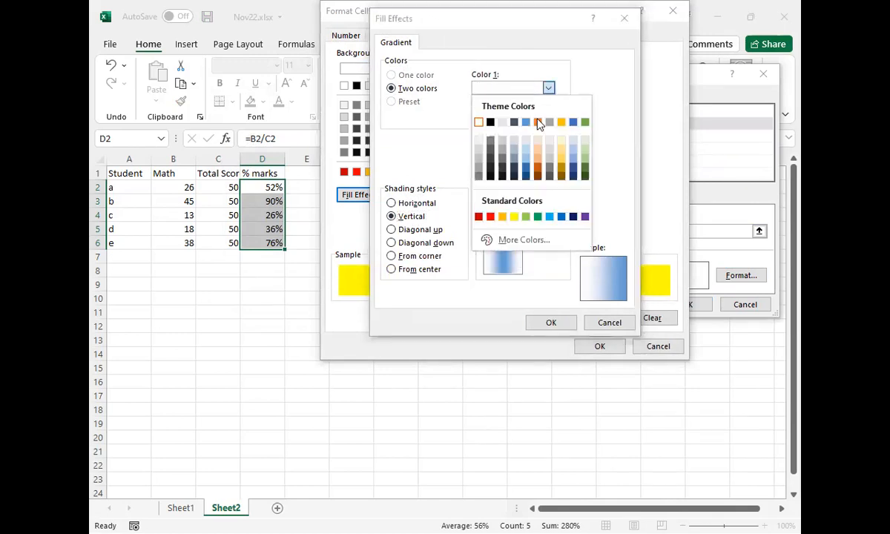
{"action": "left_click", "coordinate": [562, 165]}
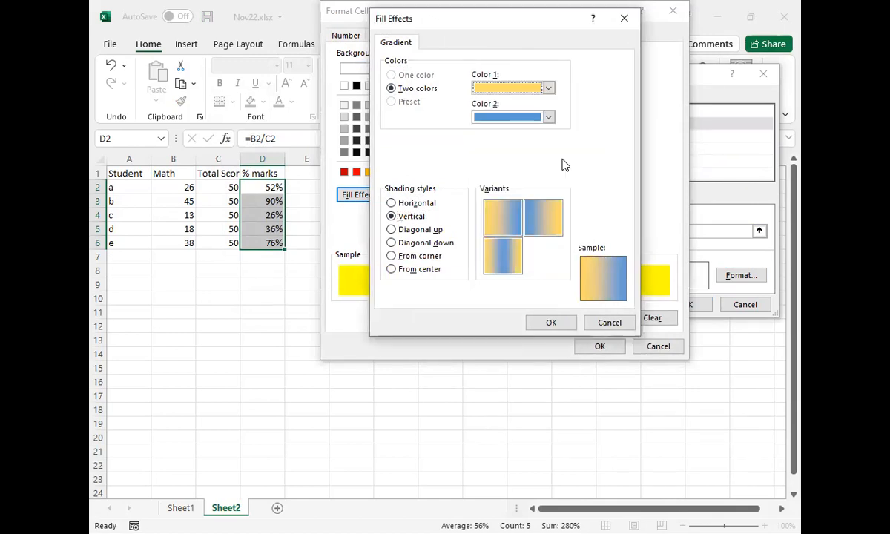
{"action": "left_click", "coordinate": [390, 230]}
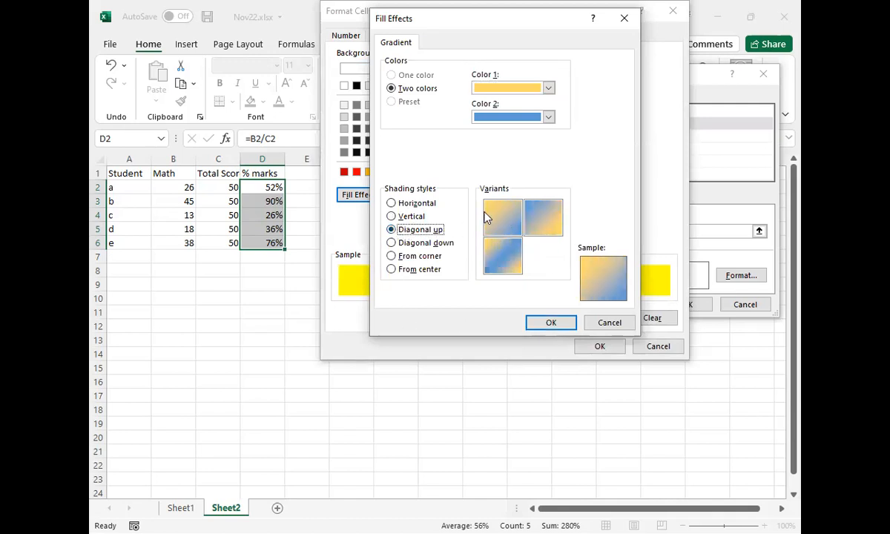
{"action": "left_click", "coordinate": [392, 244]}
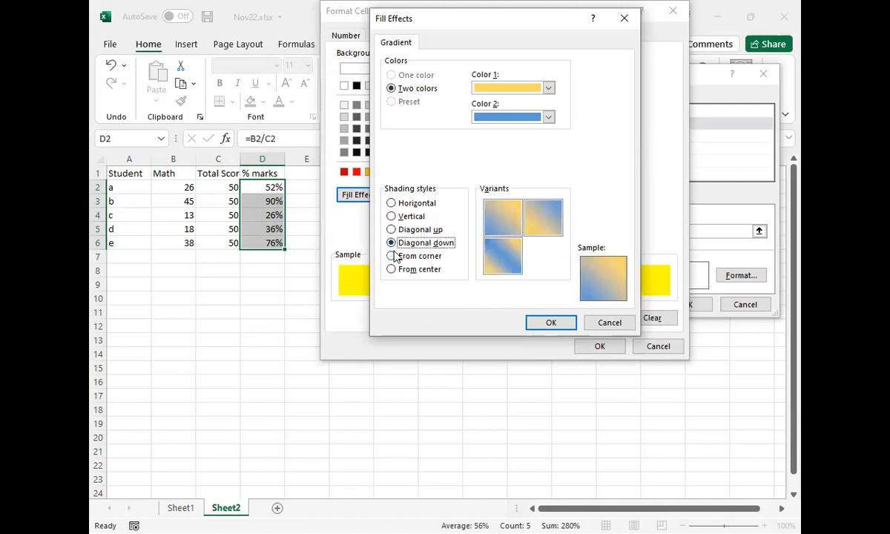
{"action": "left_click", "coordinate": [393, 256]}
{"action": "left_click", "coordinate": [396, 217]}
{"action": "left_click", "coordinate": [391, 230]}
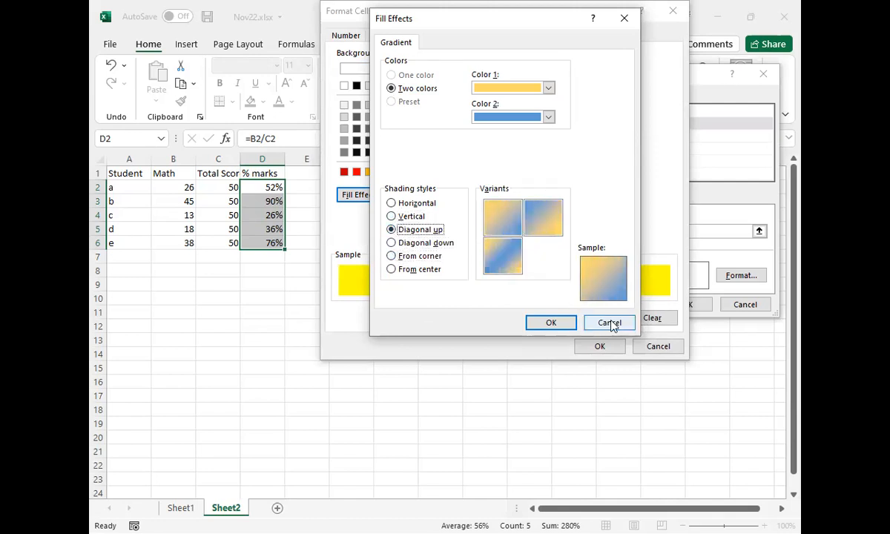
{"action": "left_click", "coordinate": [609, 324]}
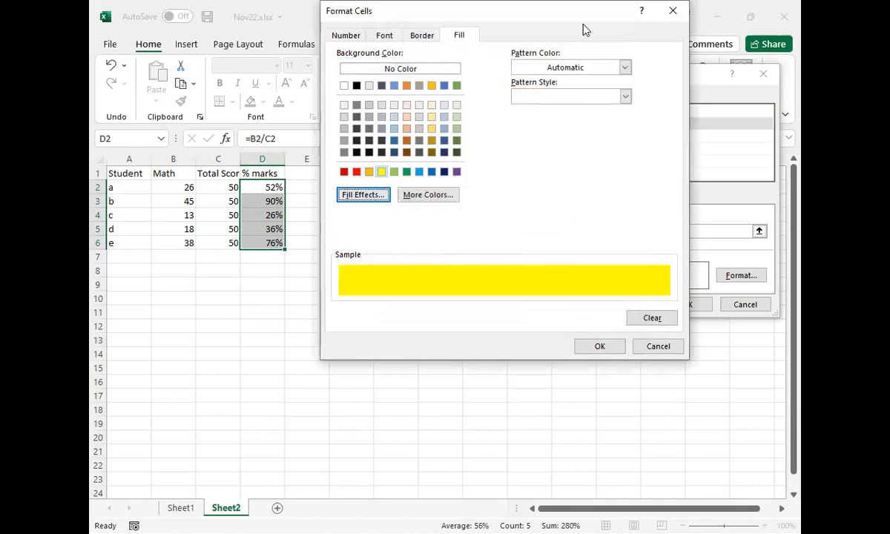
Step: Confirm the yellow fill and apply the new rule to the % marks cells
{"action": "left_click_drag", "start_coordinate": [583, 30], "coordinate": [595, 74]}
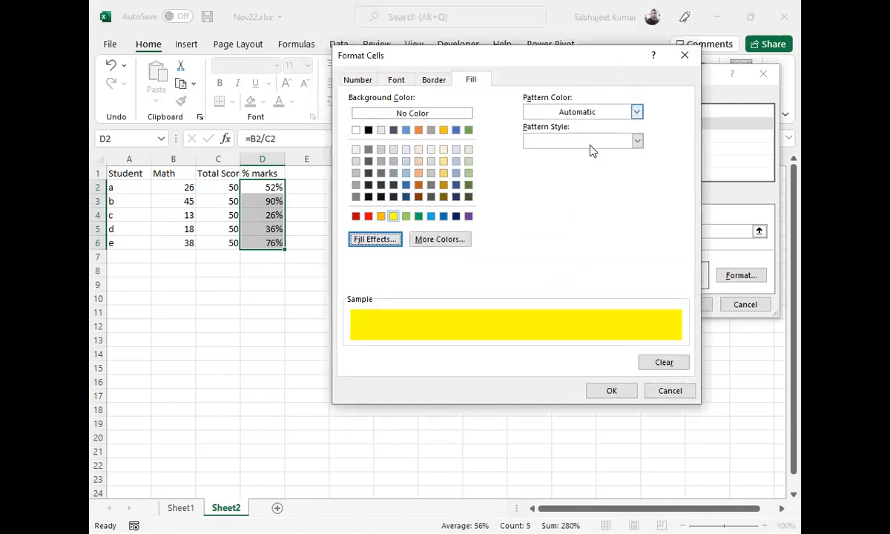
{"action": "left_click", "coordinate": [608, 391]}
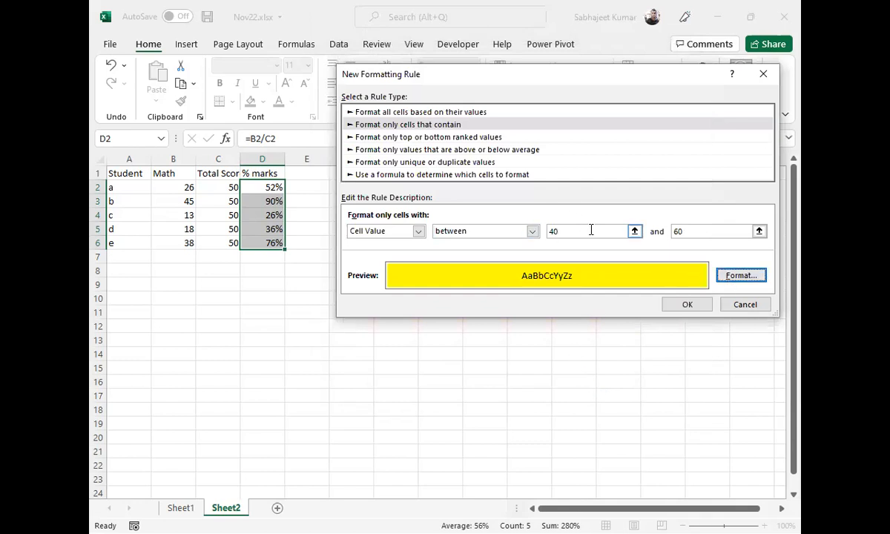
{"action": "left_click", "coordinate": [675, 310]}
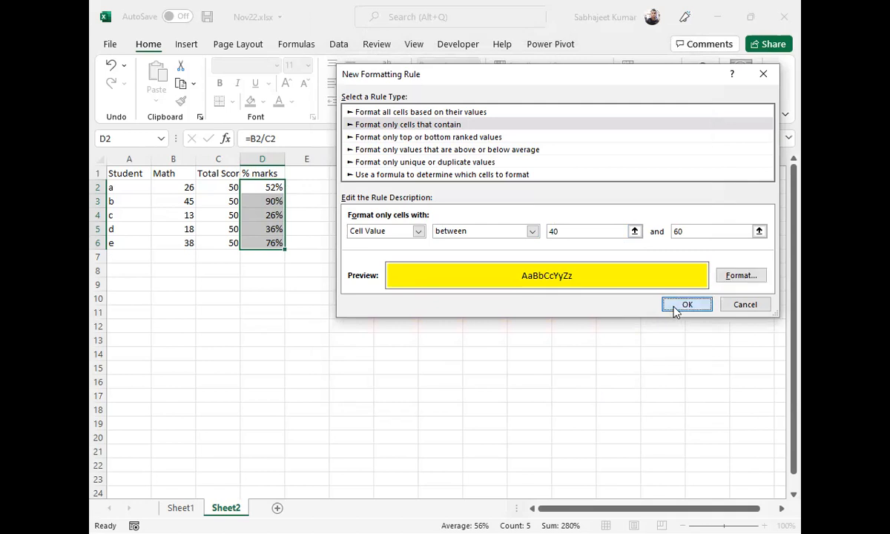
{"action": "left_click", "coordinate": [764, 290]}
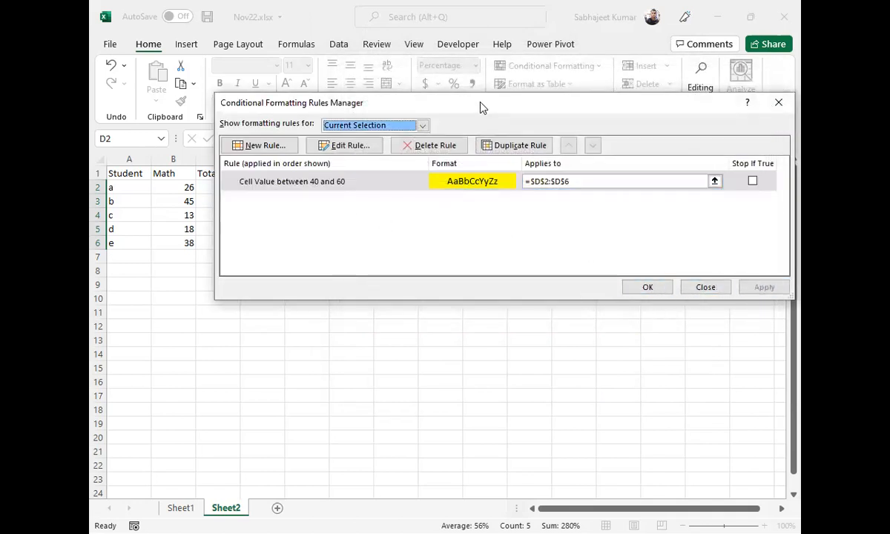
Step: Edit the rule so its between limits are 40% and 60%, and apply the change to the % marks cells
{"action": "left_click_drag", "start_coordinate": [480, 108], "coordinate": [404, 282]}
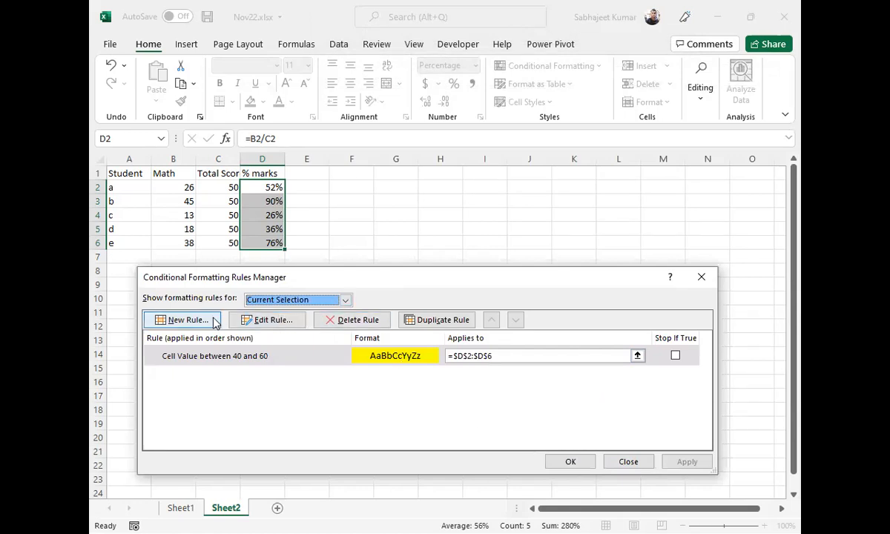
{"action": "left_click", "coordinate": [263, 320]}
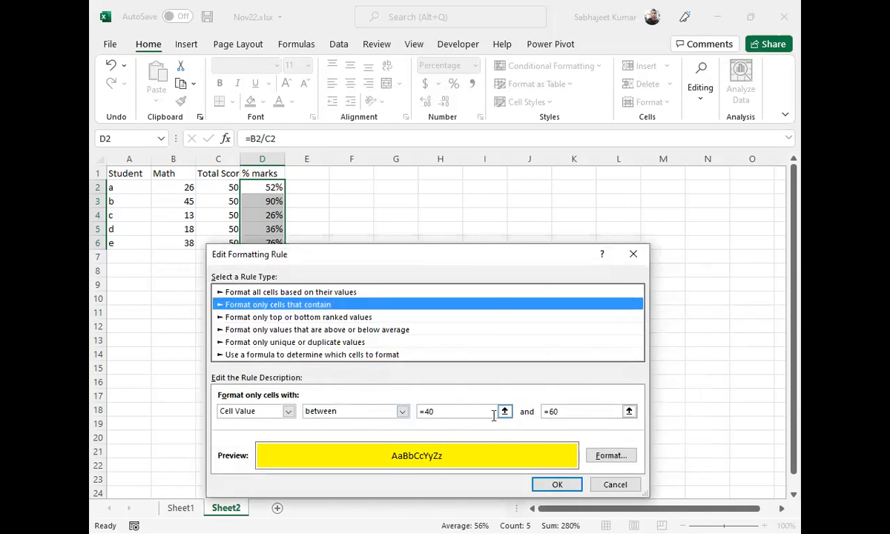
{"action": "left_click", "coordinate": [403, 413]}
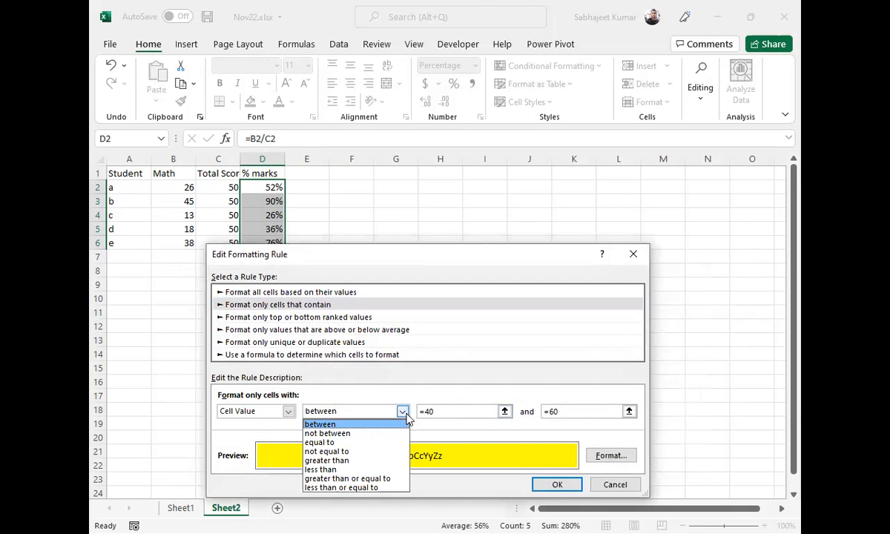
{"action": "left_click", "coordinate": [406, 421]}
{"action": "left_click", "coordinate": [420, 412]}
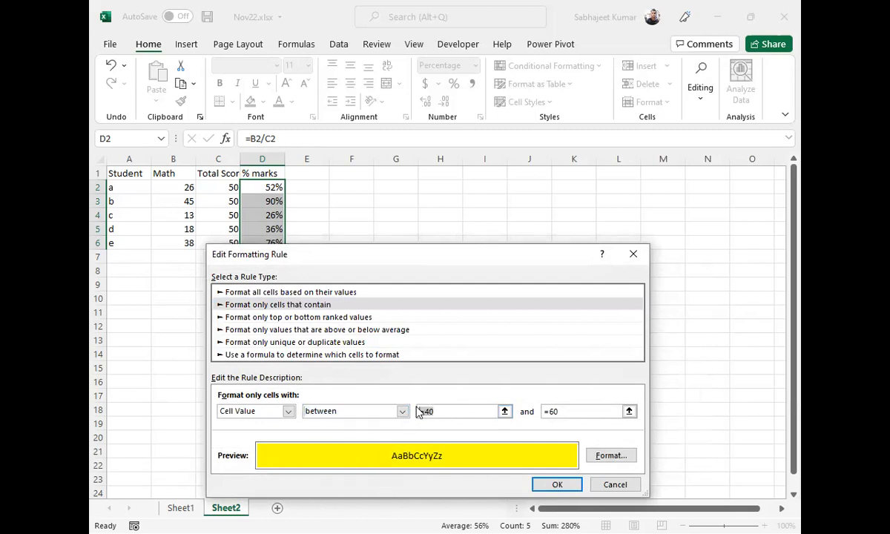
{"action": "key", "text": "BackSpace"}
{"action": "key", "text": "BackSpace"}
{"action": "key", "text": "BackSpace"}
{"action": "type", "text": "40%"}
{"action": "left_click", "coordinate": [573, 414]}
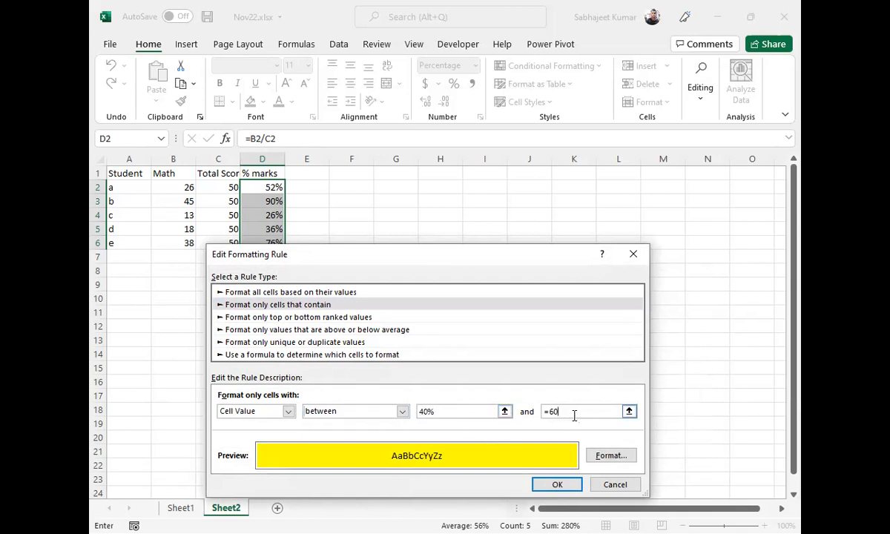
{"action": "key", "text": "BackSpace"}
{"action": "key", "text": "BackSpace"}
{"action": "left_click", "coordinate": [558, 483]}
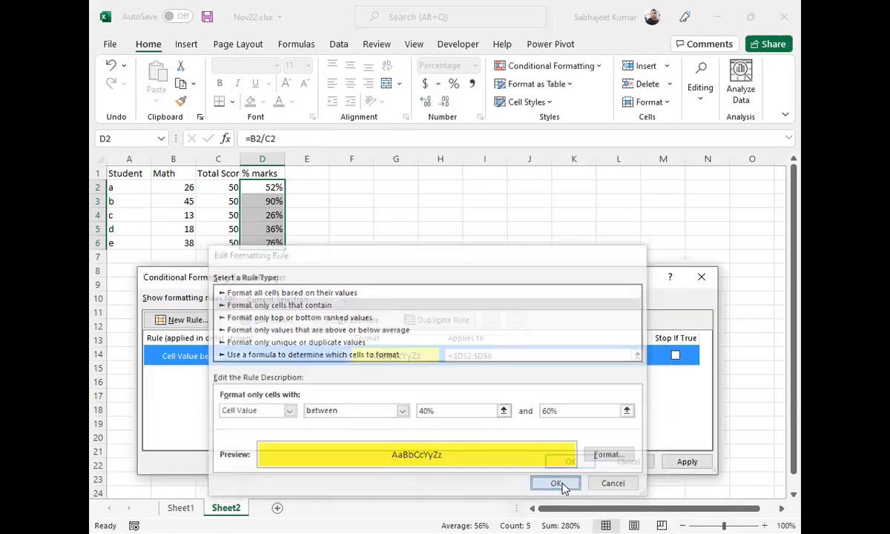
{"action": "left_click", "coordinate": [669, 461]}
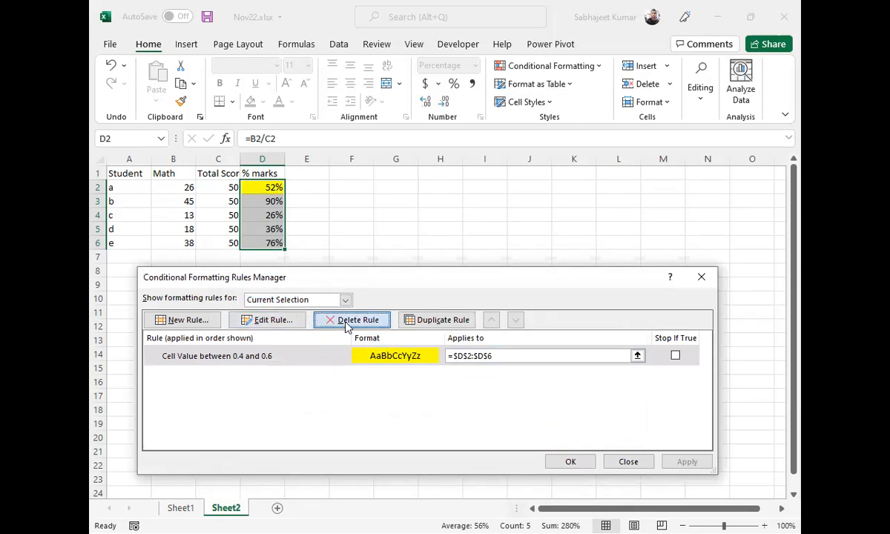
Step: Delete the yellow between rule from the % marks cells and apply the deletion
{"action": "left_click", "coordinate": [346, 326]}
{"action": "left_click", "coordinate": [687, 462]}
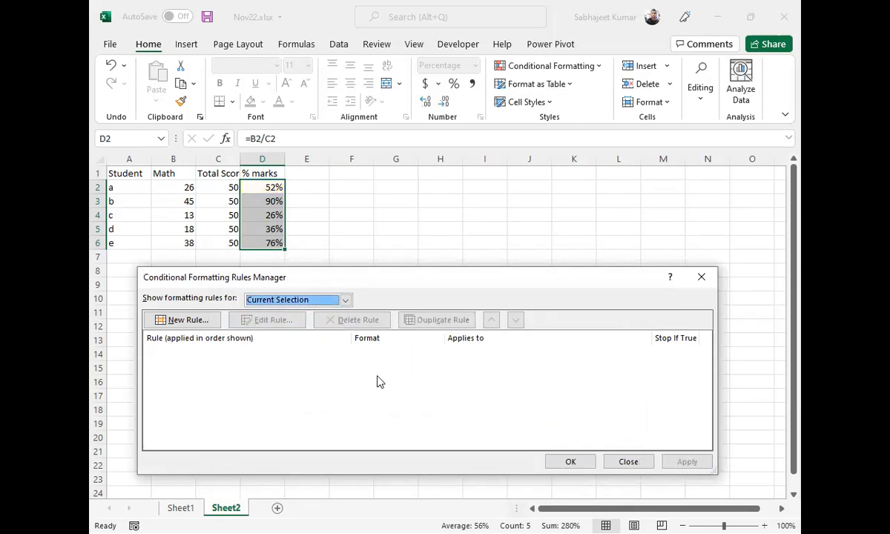
Step: Start a new rule formatting only cells whose Cell Value is not between 40% and 60%
{"action": "left_click", "coordinate": [194, 320]}
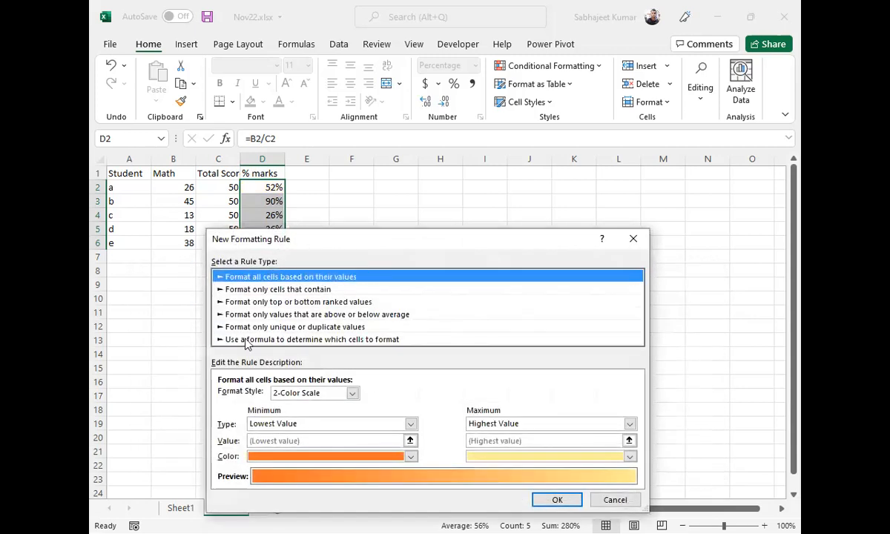
{"action": "left_click", "coordinate": [276, 289]}
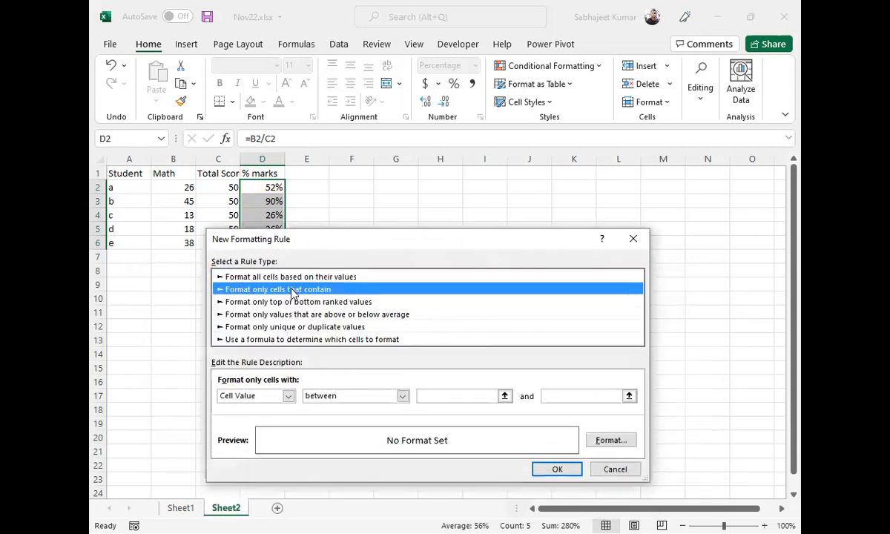
{"action": "left_click", "coordinate": [403, 396]}
{"action": "left_click", "coordinate": [365, 420]}
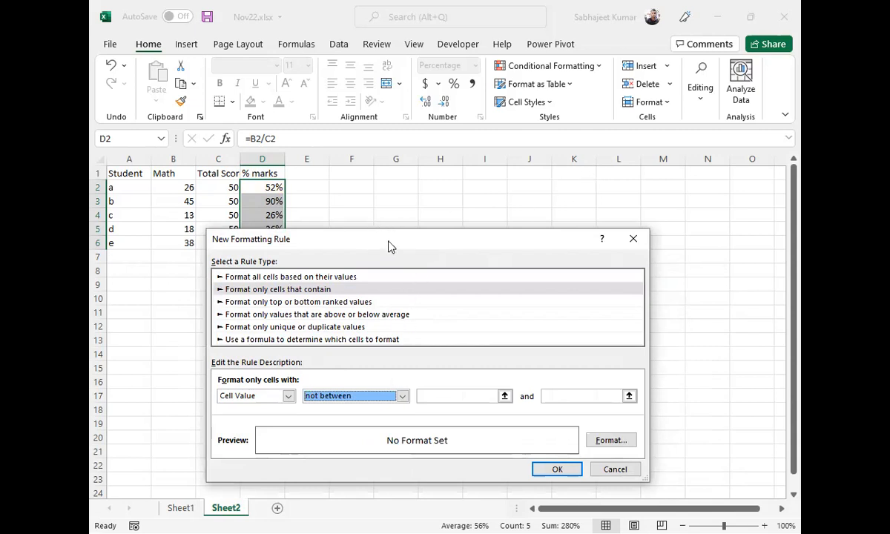
{"action": "left_click_drag", "start_coordinate": [391, 247], "coordinate": [503, 128]}
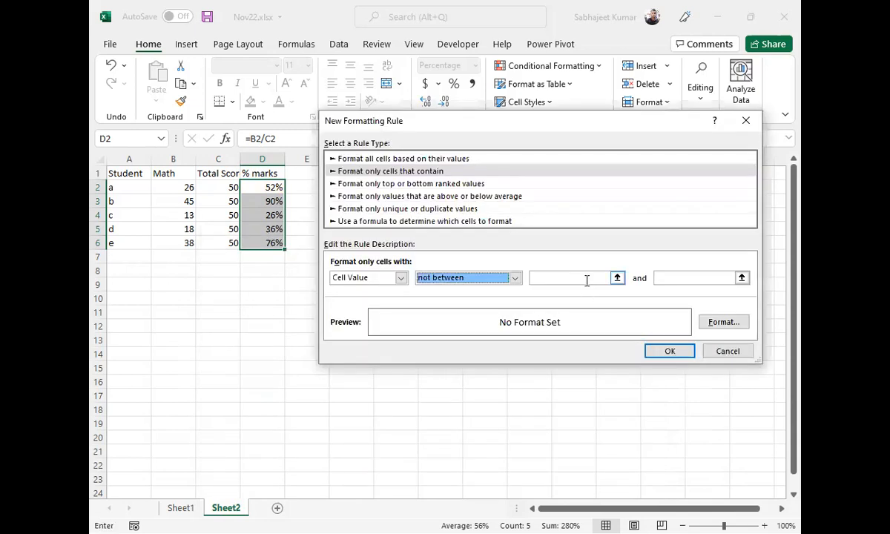
{"action": "left_click", "coordinate": [572, 283]}
{"action": "type", "text": "40"}
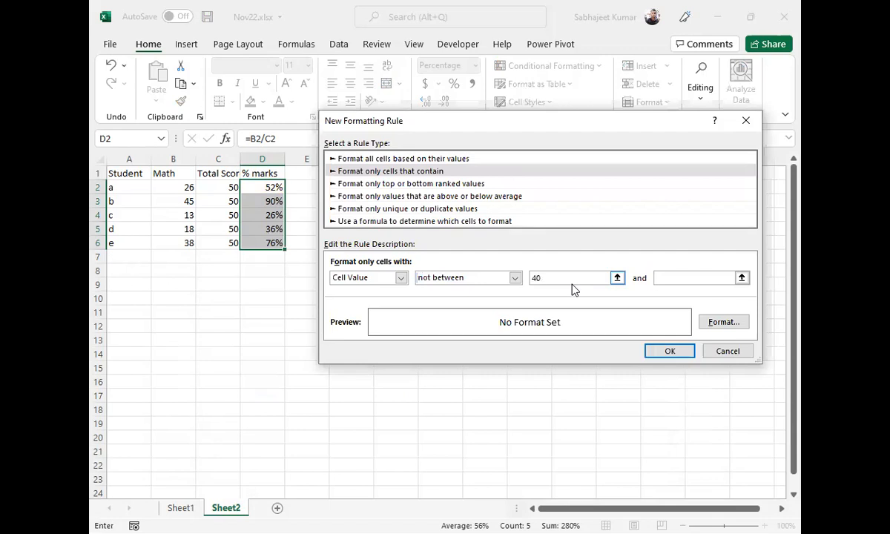
{"action": "left_click", "coordinate": [705, 277]}
{"action": "type", "text": "60"}
Step: Give the rule a light blue fill and add it to the rules for the % marks cells
{"action": "left_click", "coordinate": [706, 325]}
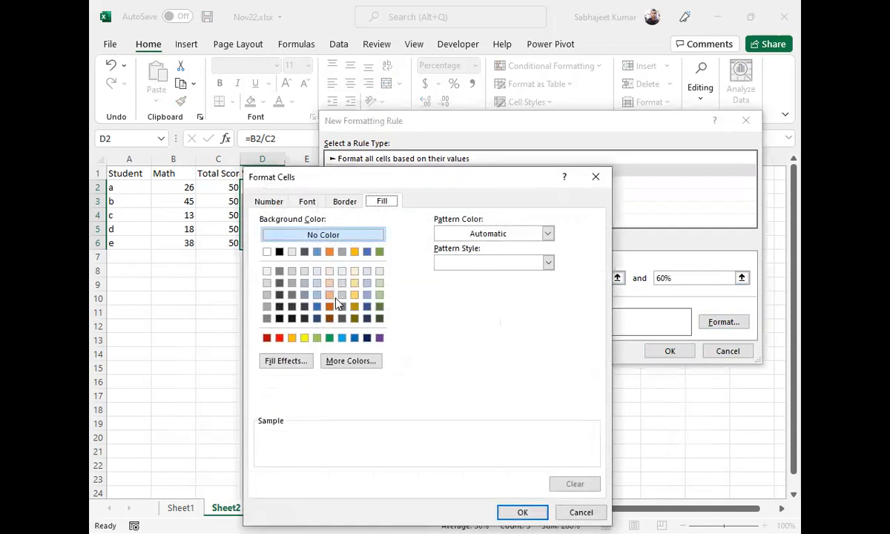
{"action": "left_click", "coordinate": [304, 338]}
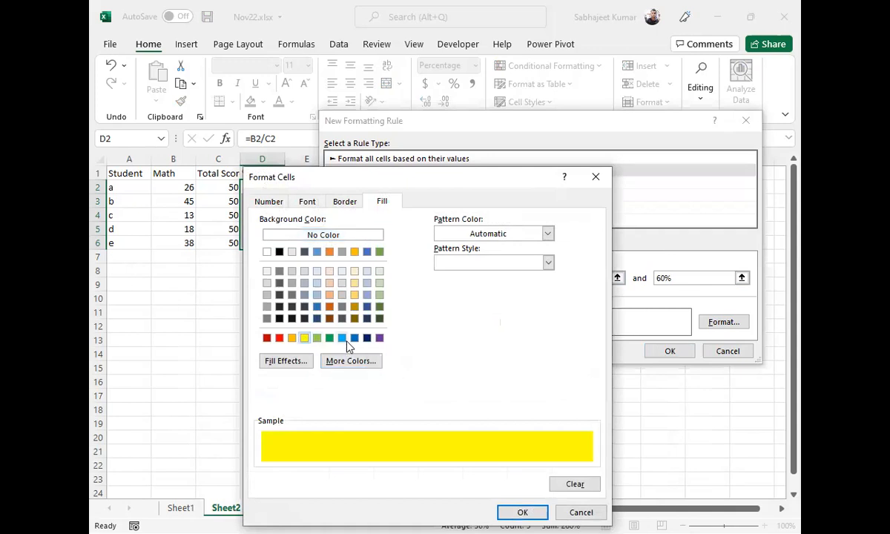
{"action": "left_click", "coordinate": [342, 337]}
{"action": "left_click", "coordinate": [519, 514]}
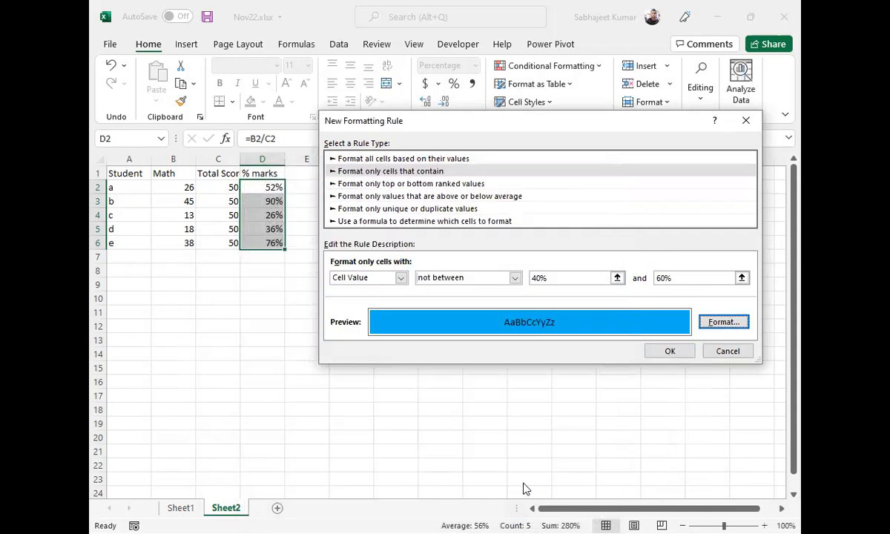
{"action": "left_click", "coordinate": [670, 352]}
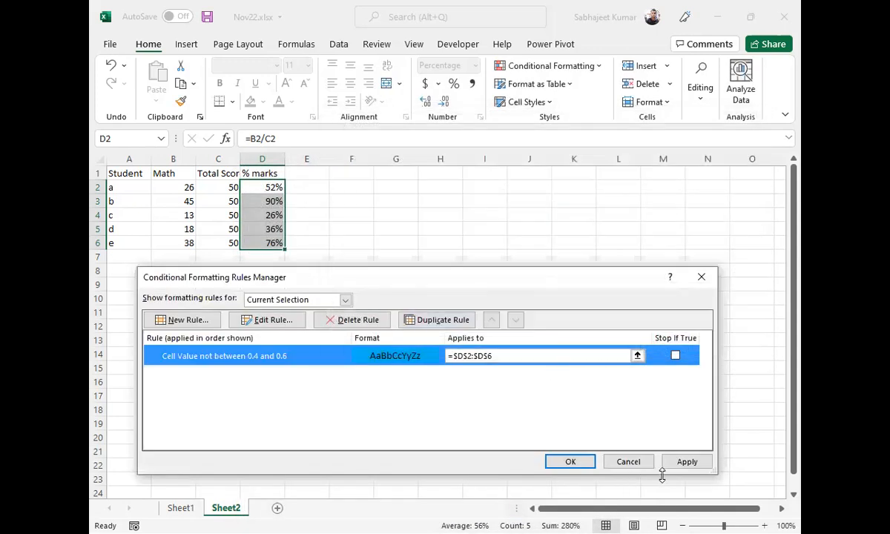
Step: Apply the light blue not-between rule to the % marks cells
{"action": "left_click", "coordinate": [685, 463]}
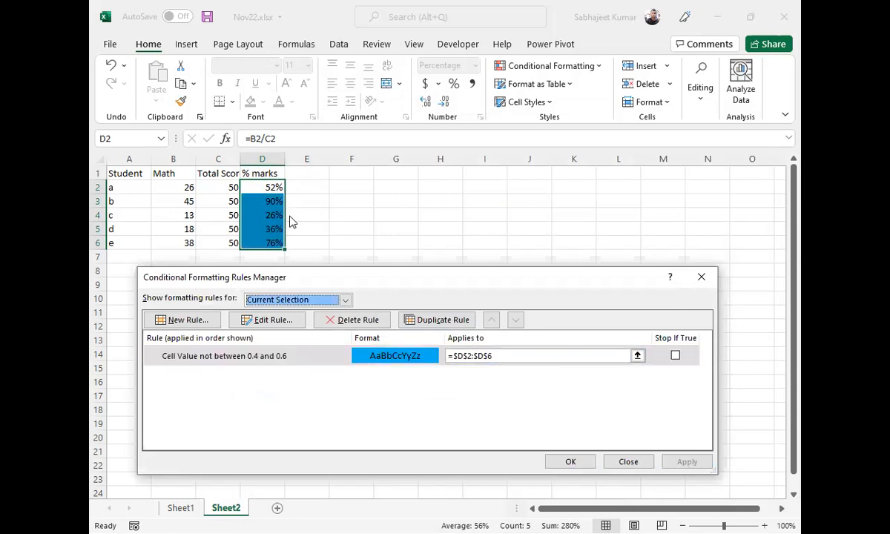
Step: Open the not-between rule for editing and try changing its condition to Cell Value equal to 90%
{"action": "left_click", "coordinate": [250, 322]}
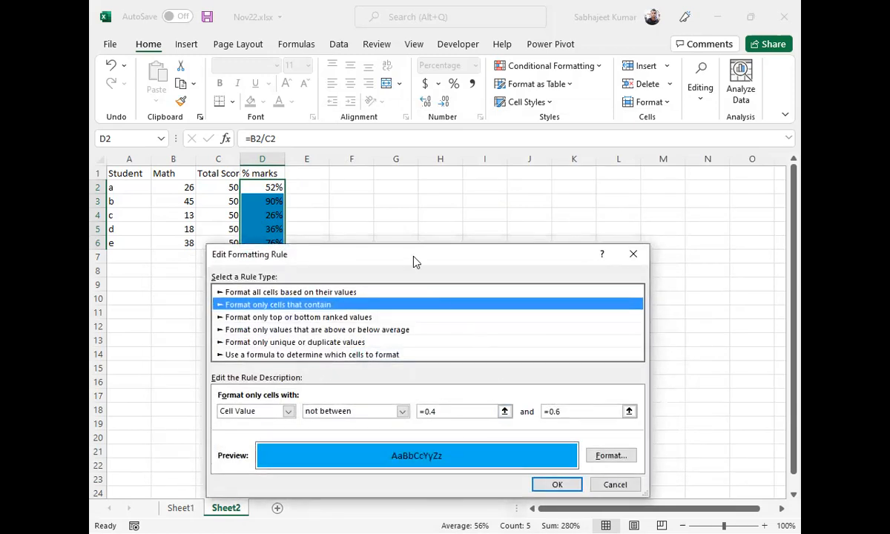
{"action": "left_click_drag", "start_coordinate": [415, 261], "coordinate": [546, 191]}
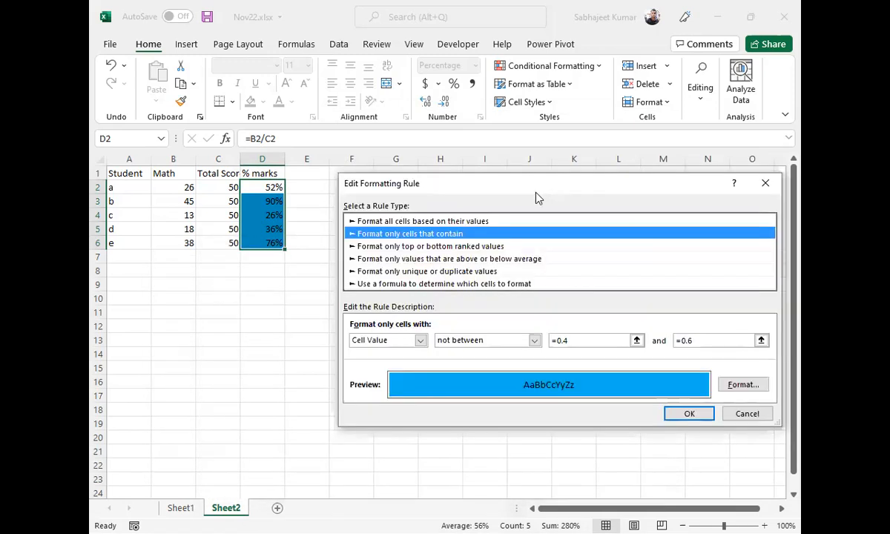
{"action": "left_click", "coordinate": [586, 342]}
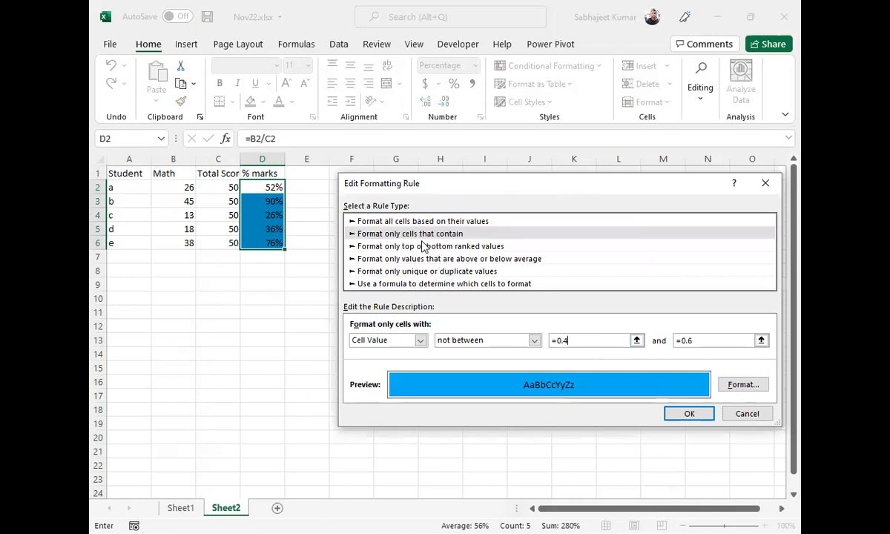
{"action": "left_click", "coordinate": [486, 339]}
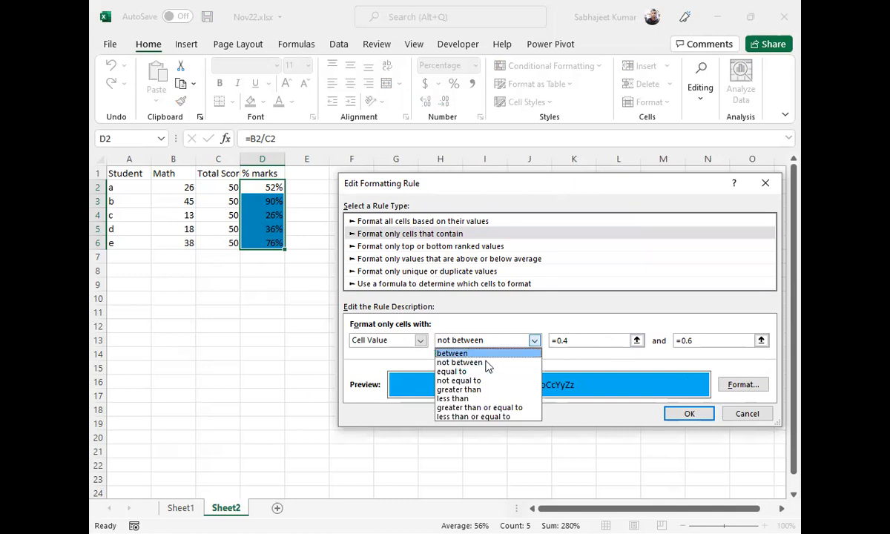
{"action": "left_click", "coordinate": [479, 375]}
{"action": "left_click_drag", "start_coordinate": [582, 342], "coordinate": [536, 341]}
{"action": "type", "text": "90"}
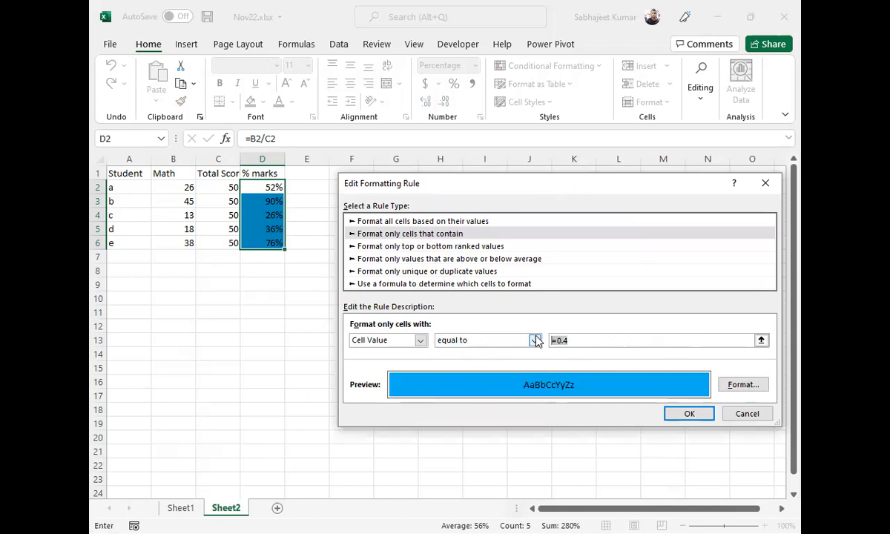
{"action": "type", "text": "%"}
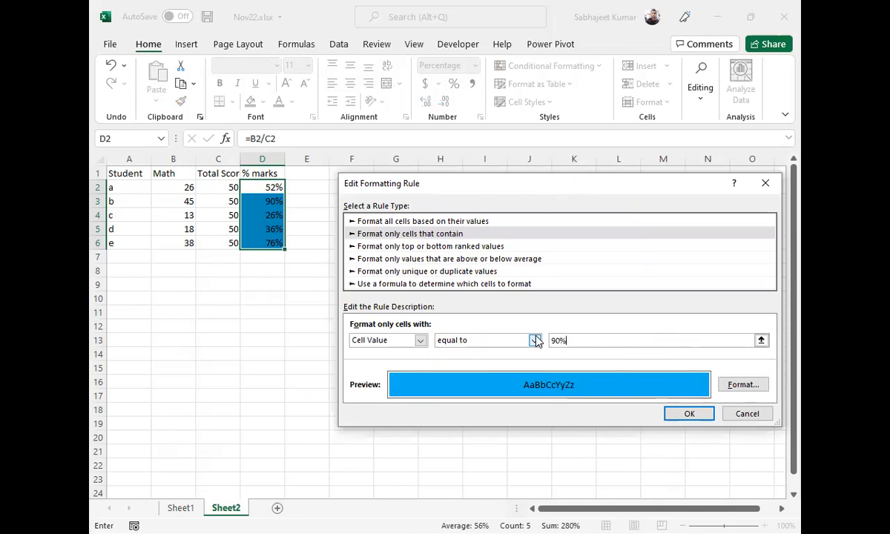
Step: Try the not equal to, less than or equal to, and less than conditions against the 90% value
{"action": "left_click", "coordinate": [461, 341]}
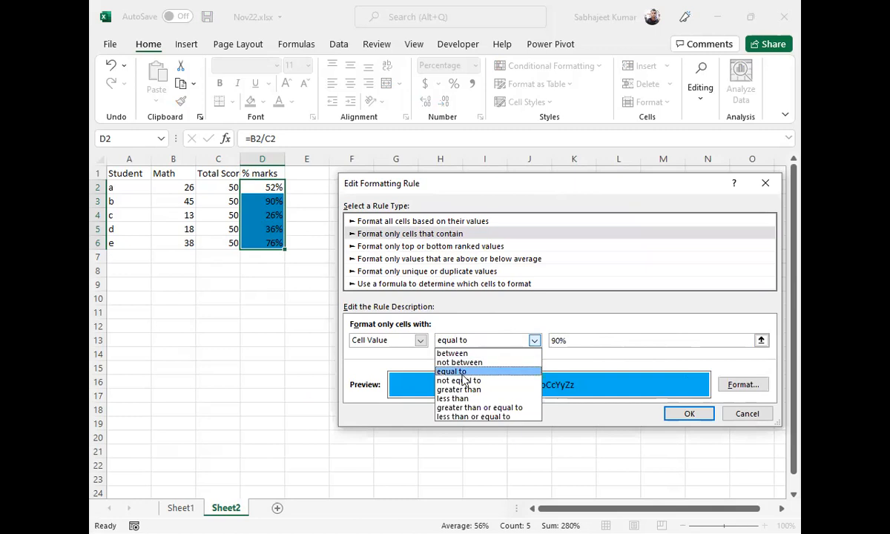
{"action": "left_click", "coordinate": [460, 379]}
{"action": "left_click", "coordinate": [469, 340]}
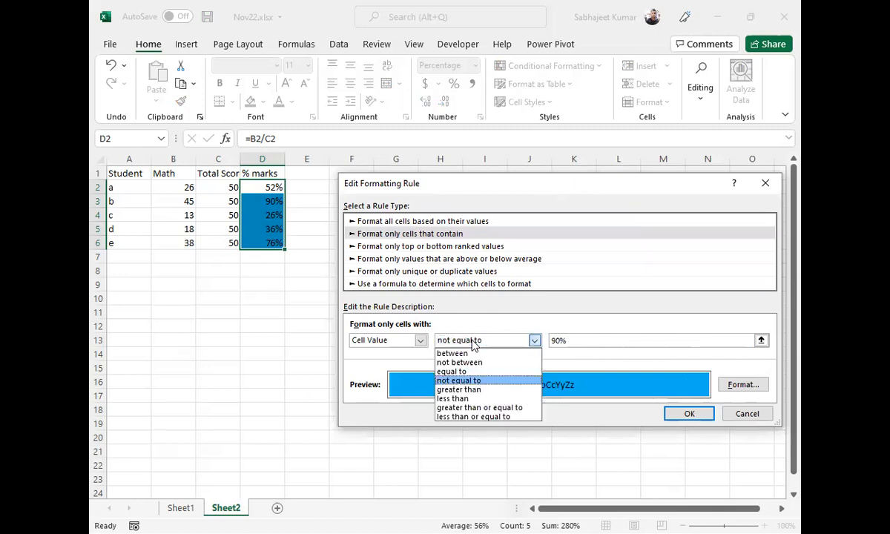
{"action": "left_click", "coordinate": [465, 417]}
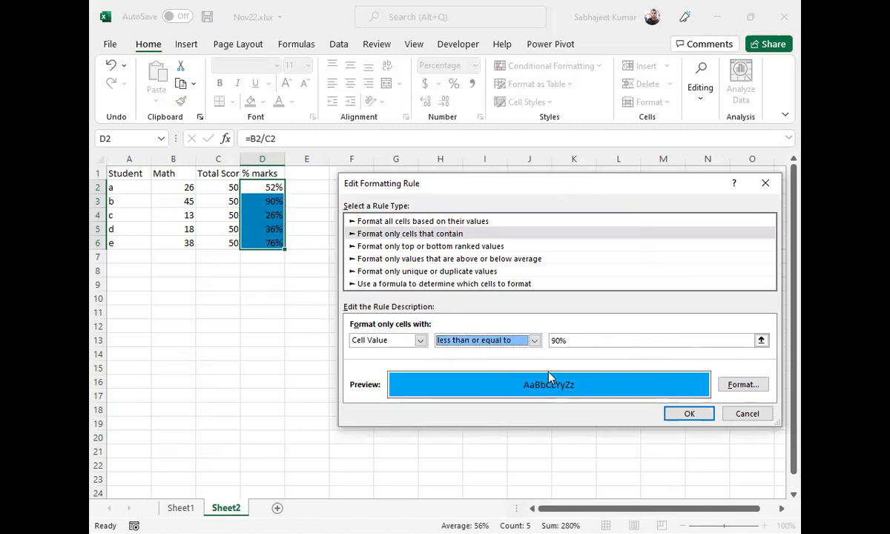
{"action": "left_click", "coordinate": [534, 340]}
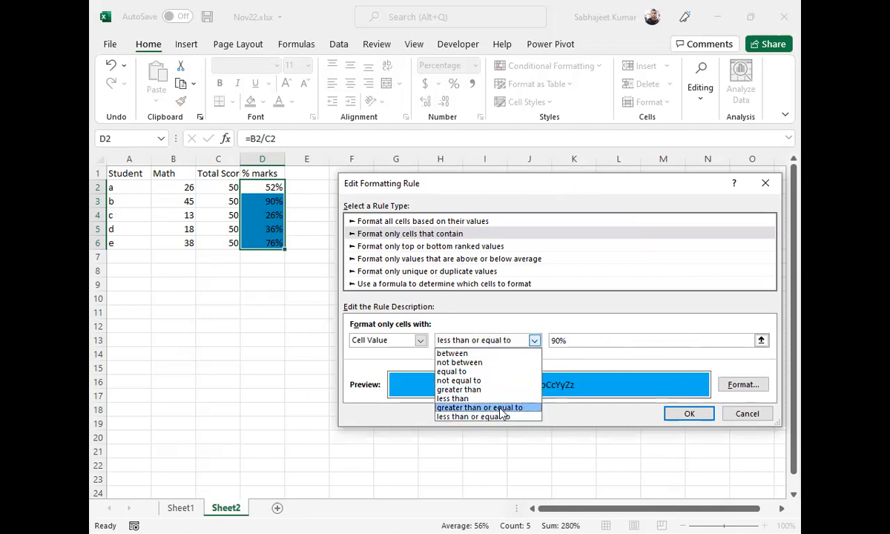
{"action": "left_click", "coordinate": [489, 398]}
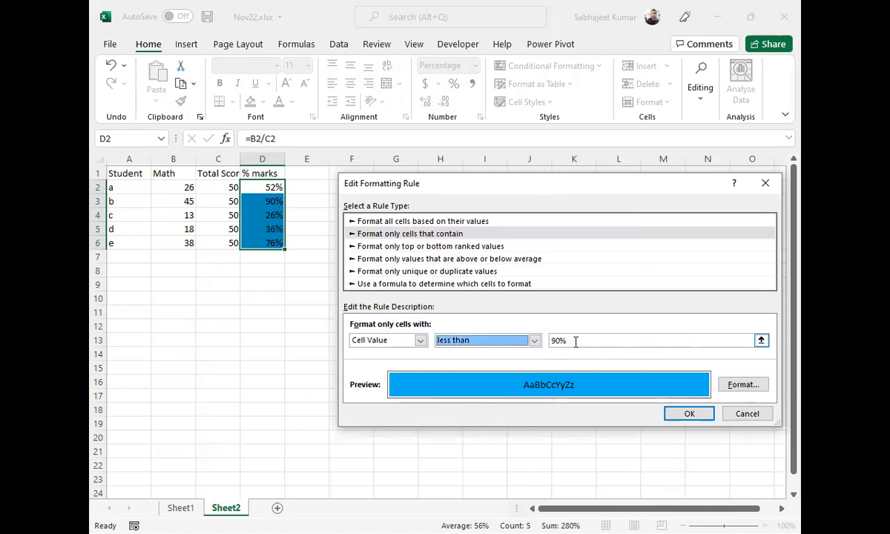
Step: Try the less than or equal to condition with 90%, discard the rule edit and close the rules manager
{"action": "key", "text": "Tab"}
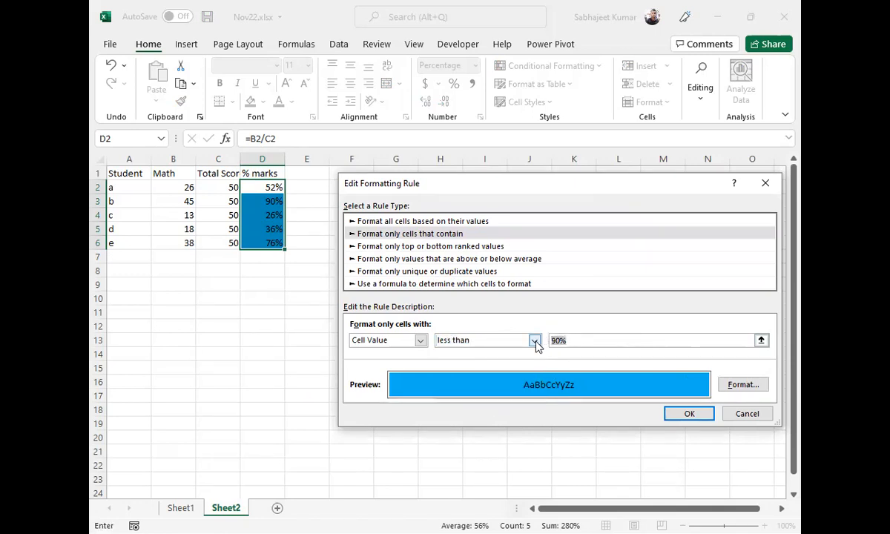
{"action": "left_click", "coordinate": [534, 339]}
{"action": "left_click", "coordinate": [514, 429]}
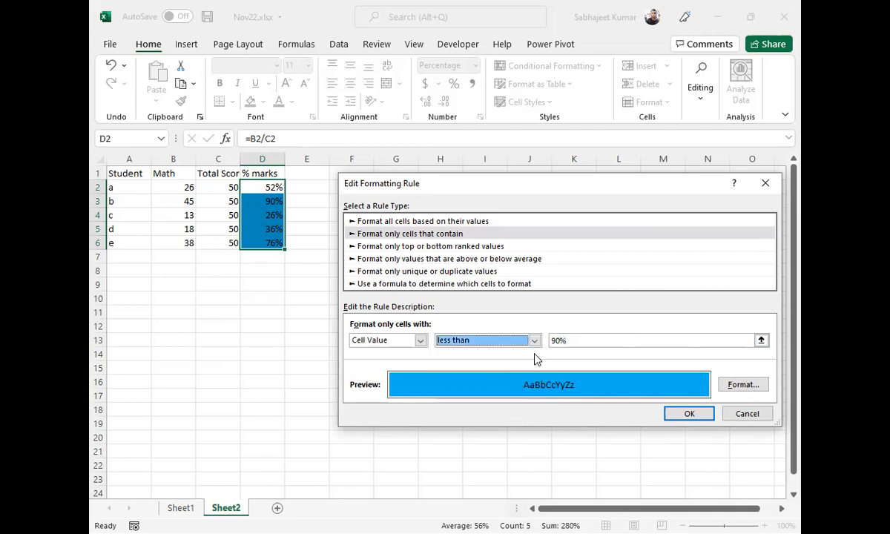
{"action": "left_click", "coordinate": [534, 340]}
{"action": "left_click", "coordinate": [504, 417]}
{"action": "left_click_drag", "start_coordinate": [570, 340], "coordinate": [553, 340]}
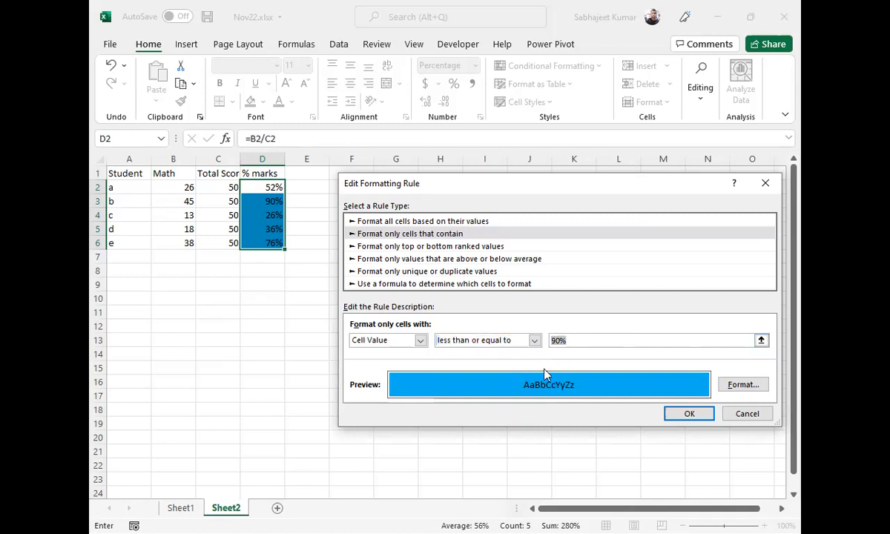
{"action": "left_click", "coordinate": [766, 416]}
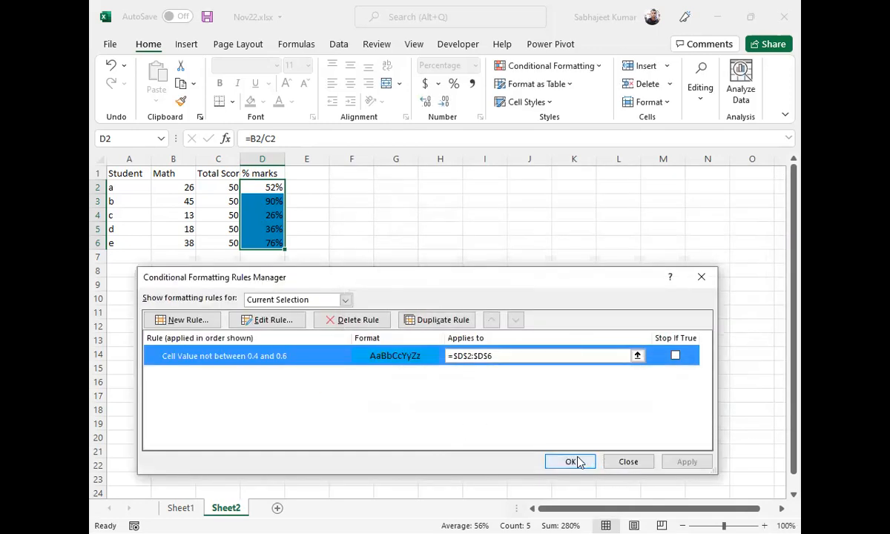
{"action": "left_click", "coordinate": [578, 462]}
Step: Enter 50 in cell G7 and the comparison >50 in cell H8
{"action": "left_click", "coordinate": [382, 252]}
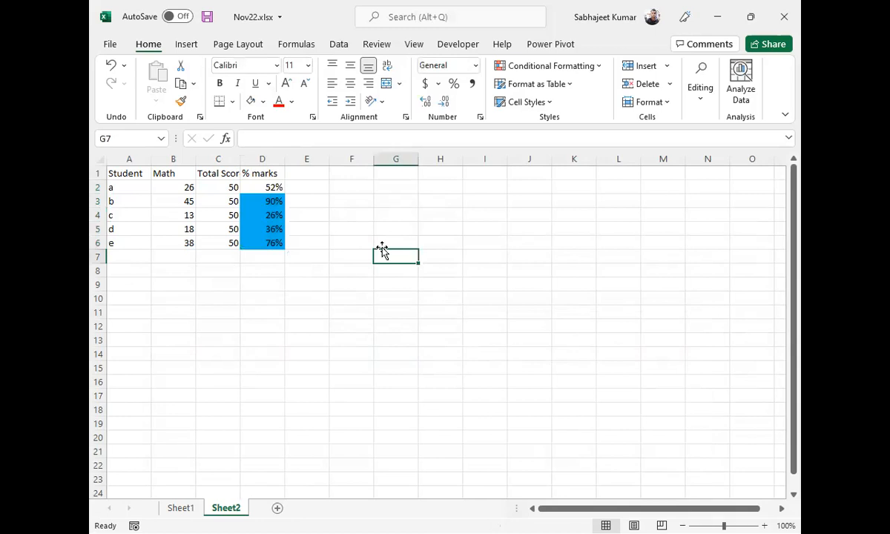
{"action": "type", "text": "50"}
{"action": "key", "text": "Return"}
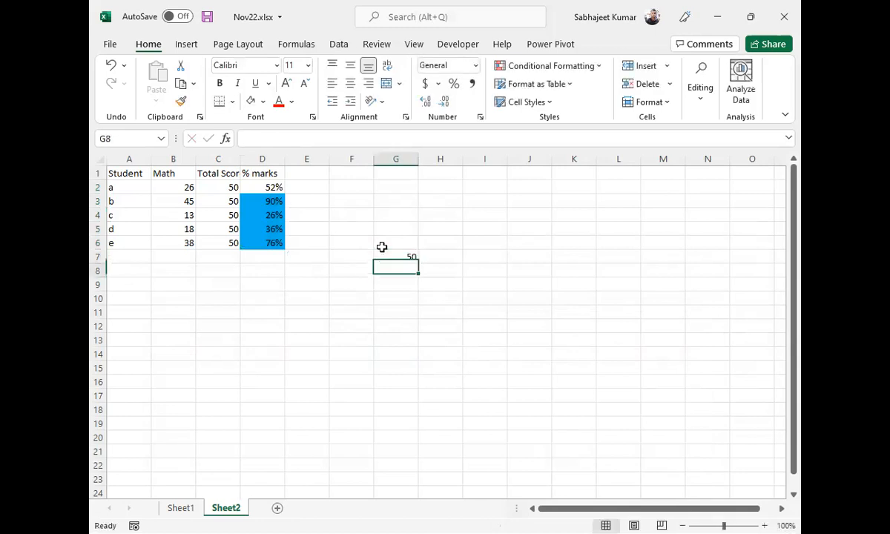
{"action": "key", "text": "Right"}
{"action": "type", "text": ">="}
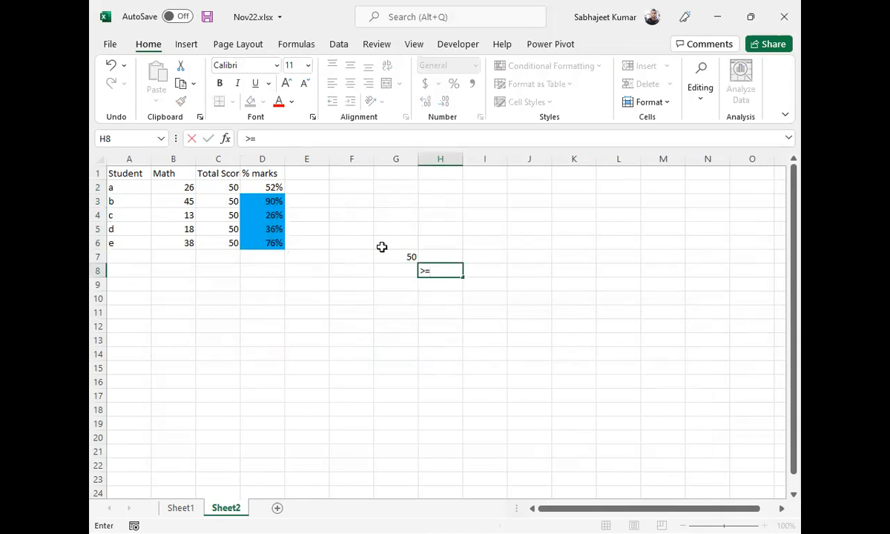
{"action": "key", "text": "BackSpace"}
{"action": "type", "text": "50"}
{"action": "key", "text": "Return"}
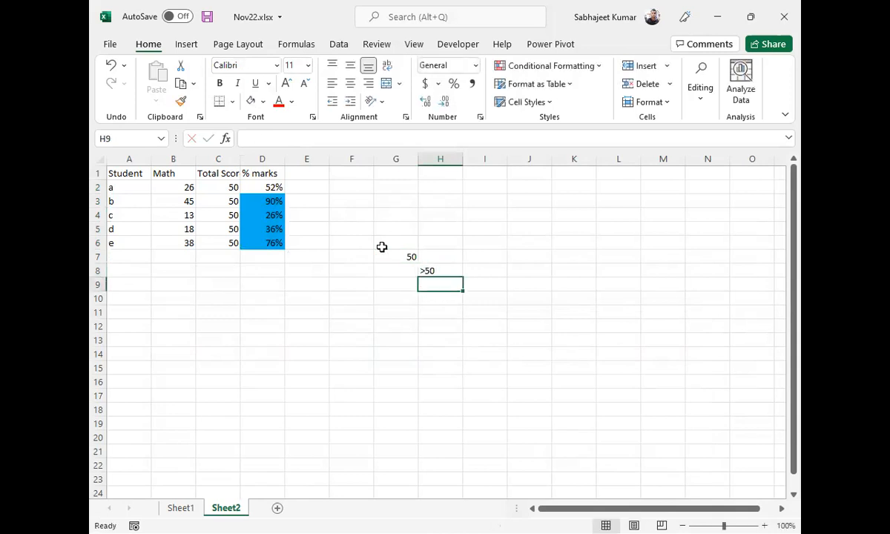
Step: Enter the sample values 50, 50.0001 and 51 in cells H9 to H11 under the >50 heading
{"action": "type", "text": "50"}
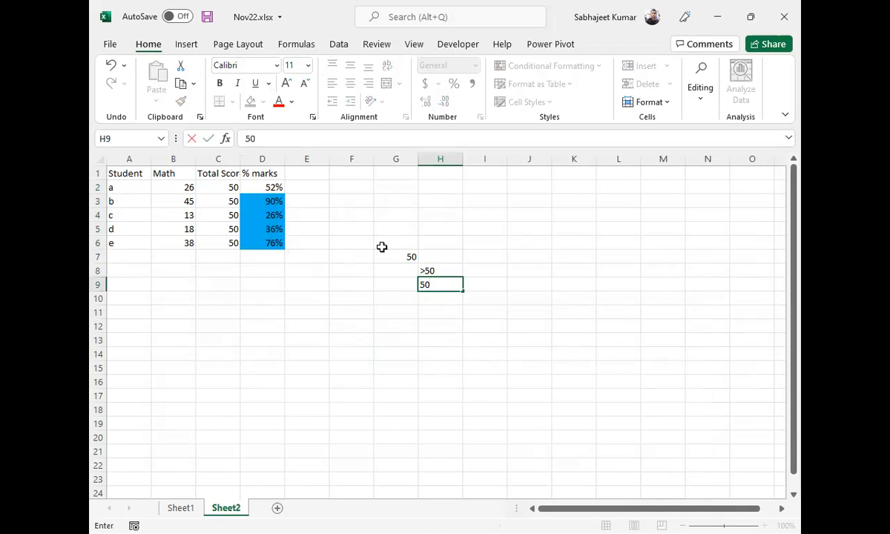
{"action": "key", "text": "Return"}
{"action": "type", "text": "50.0001"}
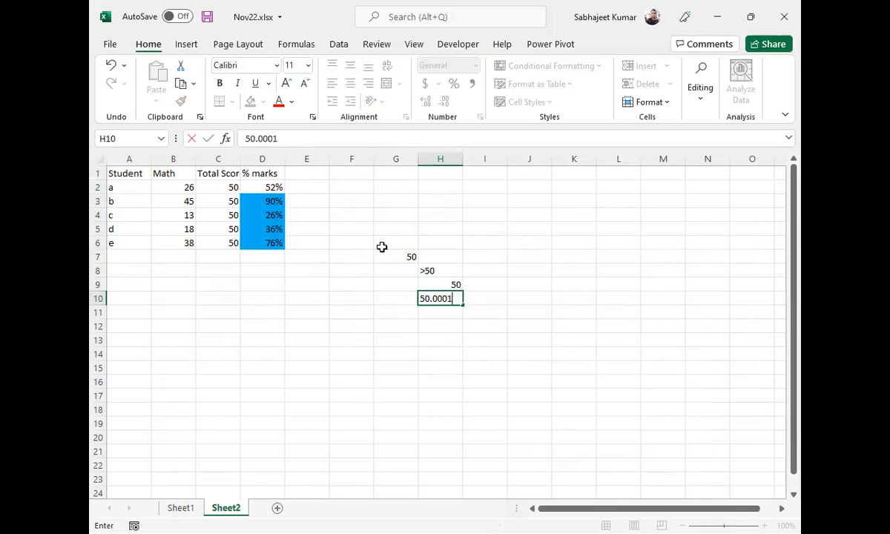
{"action": "key", "text": "Return"}
{"action": "type", "text": "51"}
{"action": "key", "text": "Return"}
Step: Make the >50 heading in cell H8 bold
{"action": "key", "text": "Up"}
{"action": "key", "text": "Up"}
{"action": "key", "text": "Up"}
{"action": "key", "text": "Up"}
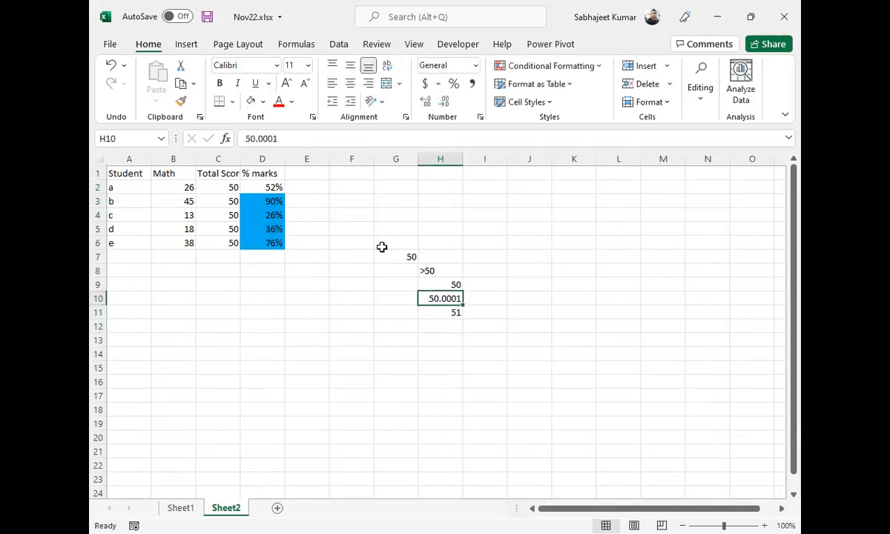
{"action": "key", "text": "ctrl+b"}
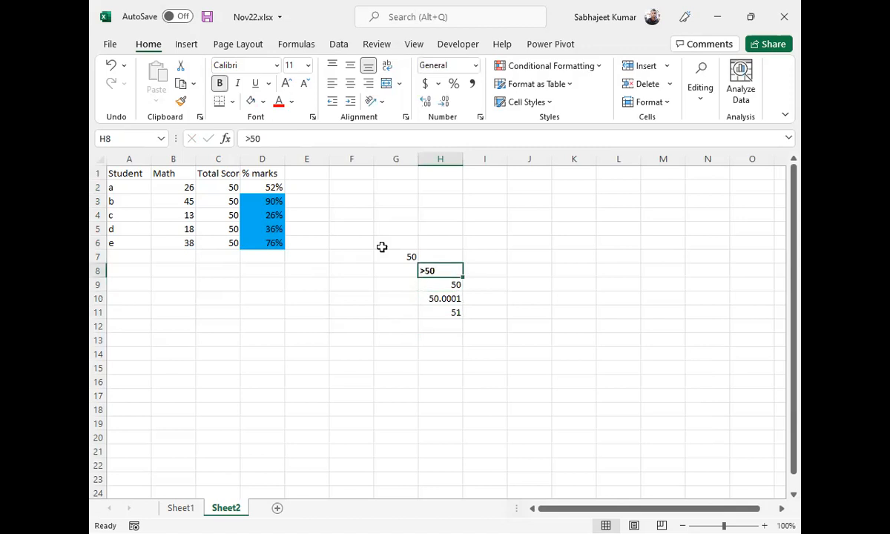
Step: Enter the comparison >=50 in cell I8 with the sample value 50 below it in I9
{"action": "key", "text": "Right"}
{"action": "type", "text": ">"}
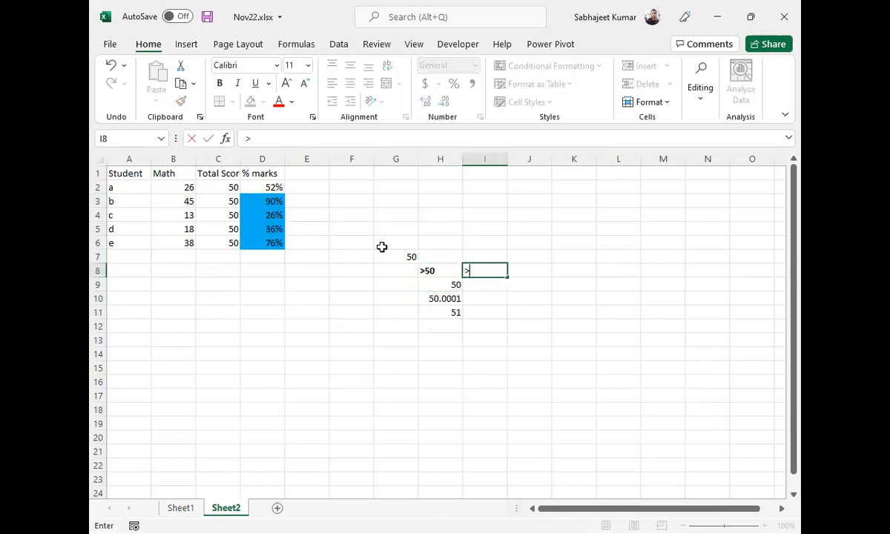
{"action": "type", "text": "=50"}
{"action": "key", "text": "Return"}
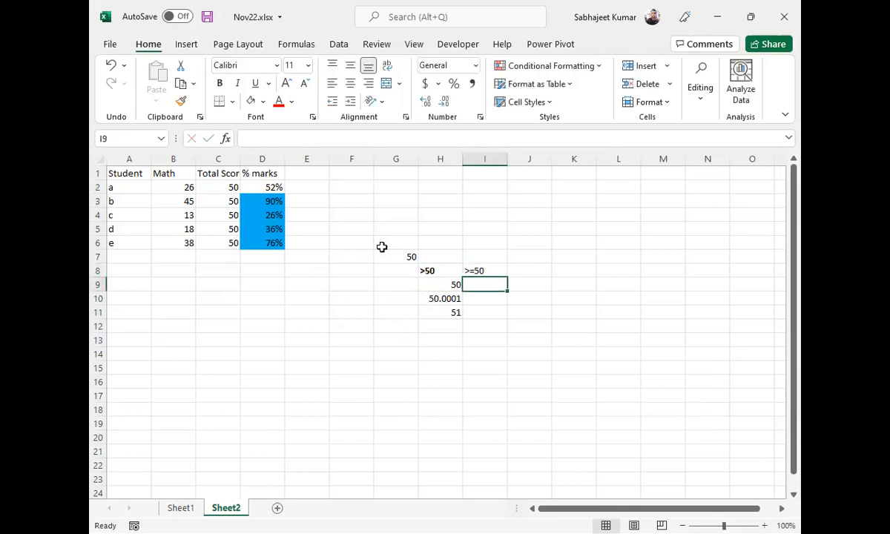
{"action": "type", "text": "50"}
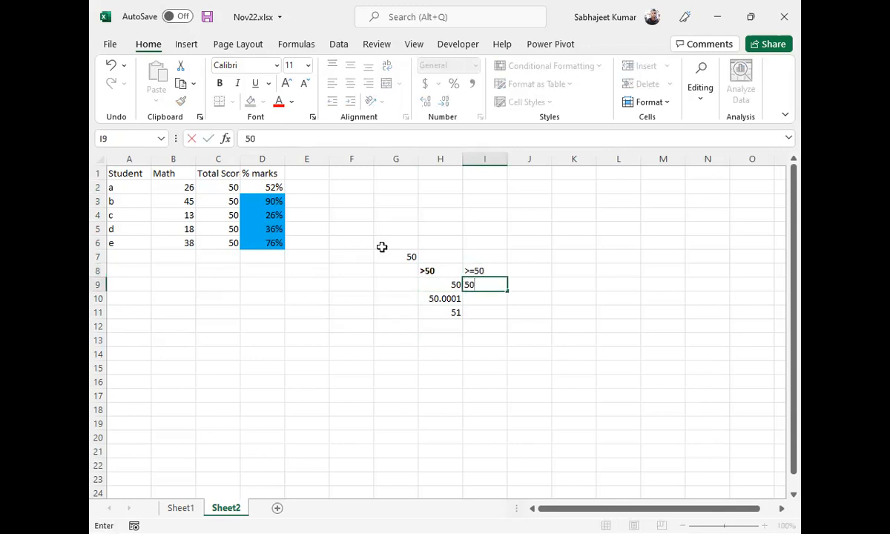
{"action": "key", "text": "Return"}
Step: Label the row 9 values with "not" in G9 for >50 and "yes" in J9 for >=50
{"action": "key", "text": "Up"}
{"action": "key", "text": "Up"}
{"action": "key", "text": "Left"}
{"action": "key", "text": "Left"}
{"action": "key", "text": "Down"}
{"action": "type", "text": "not"}
{"action": "key", "text": "Tab"}
{"action": "key", "text": "Tab"}
{"action": "key", "text": "Tab"}
{"action": "type", "text": "yes"}
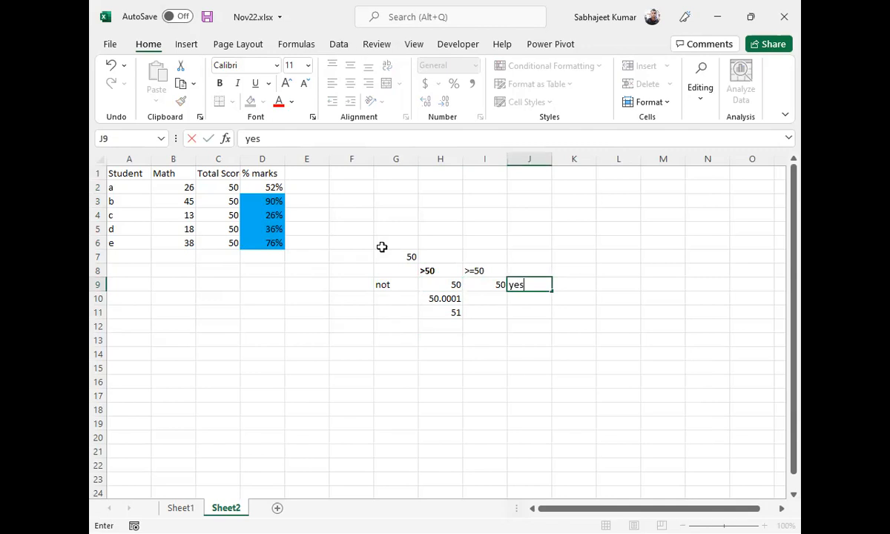
{"action": "key", "text": "Return"}
Step: Select the % marks cells D2:D6 and delete their not-between rule in the conditional formatting rules manager
{"action": "left_click_drag", "start_coordinate": [276, 187], "coordinate": [275, 240]}
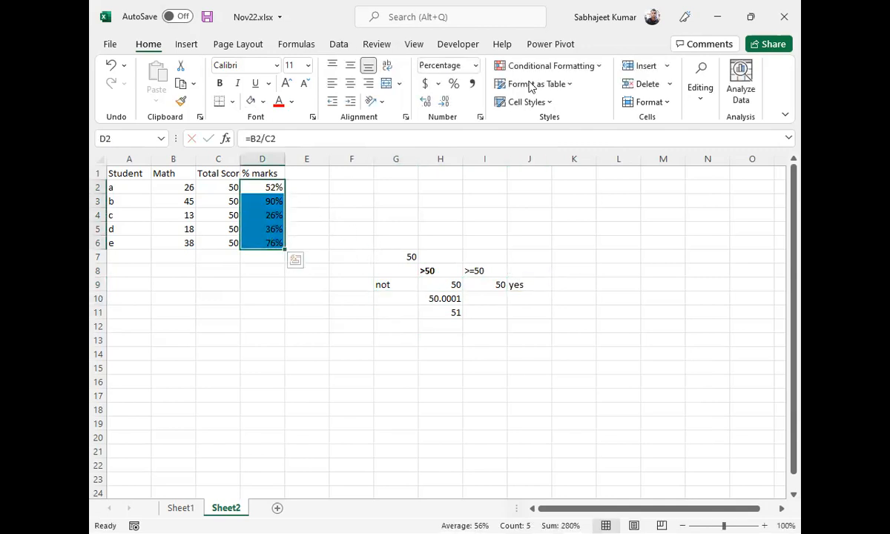
{"action": "left_click", "coordinate": [598, 66]}
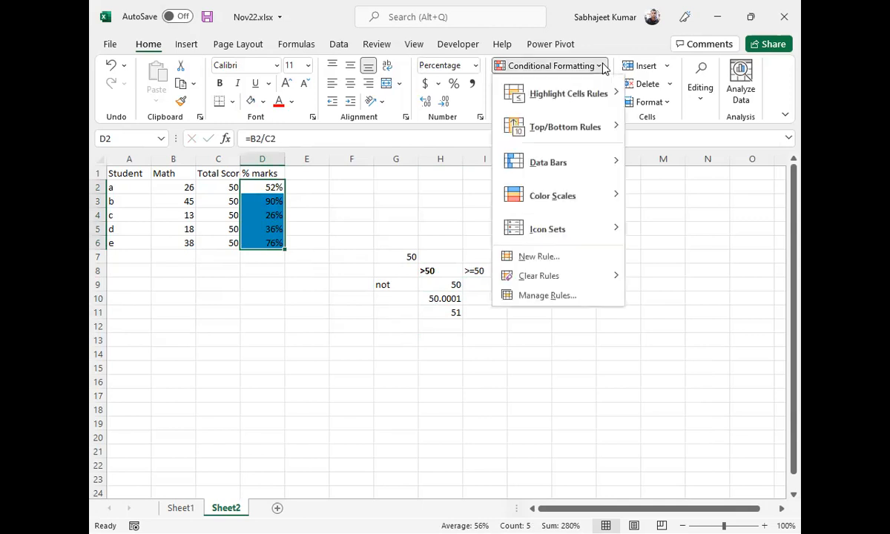
{"action": "left_click", "coordinate": [568, 296]}
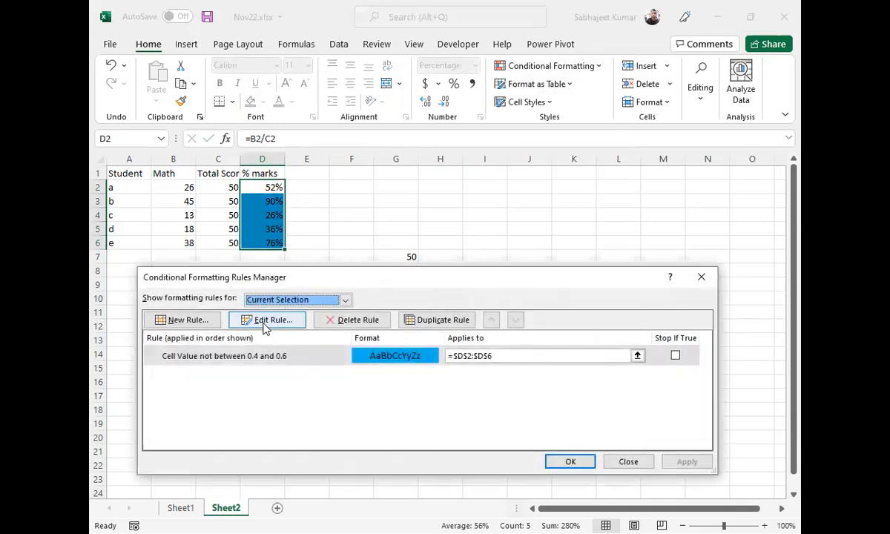
{"action": "left_click", "coordinate": [344, 320]}
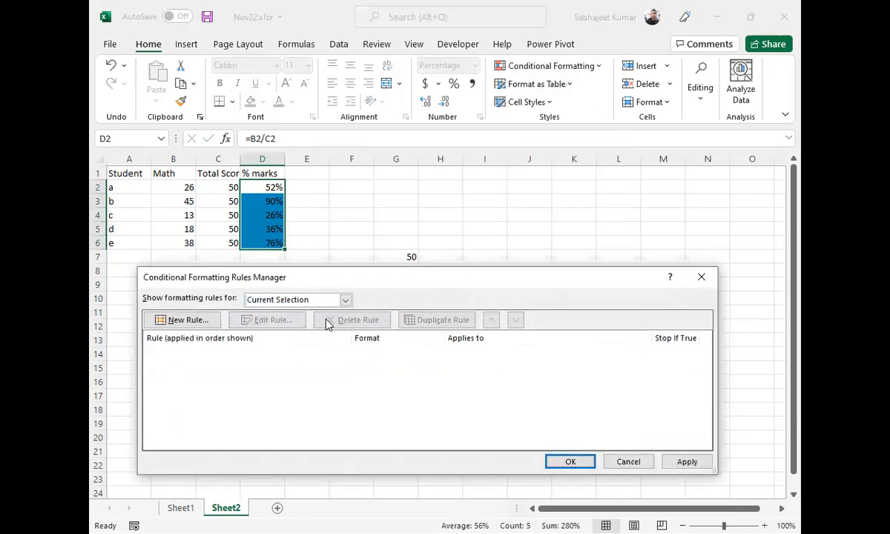
Step: Start a new rule that formats only cells with Specific Text containing a given string
{"action": "left_click", "coordinate": [186, 320]}
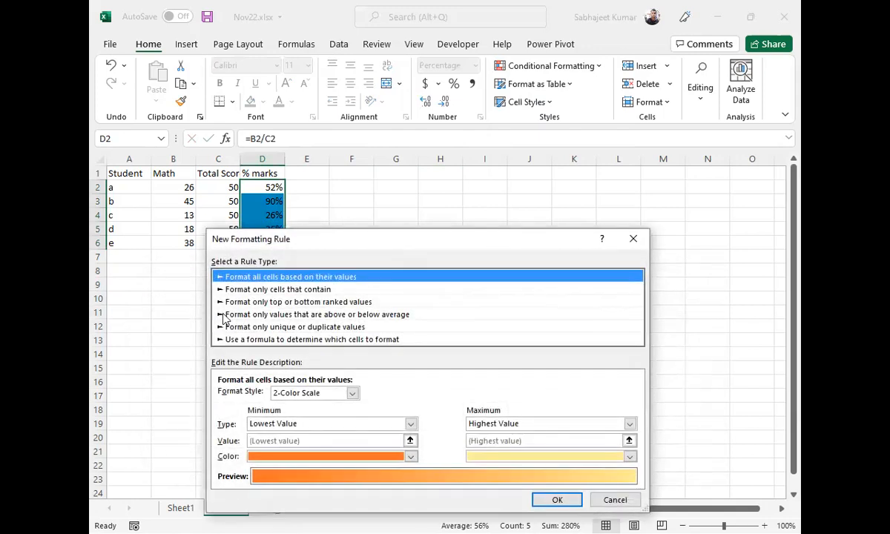
{"action": "left_click", "coordinate": [286, 290]}
{"action": "left_click", "coordinate": [401, 396]}
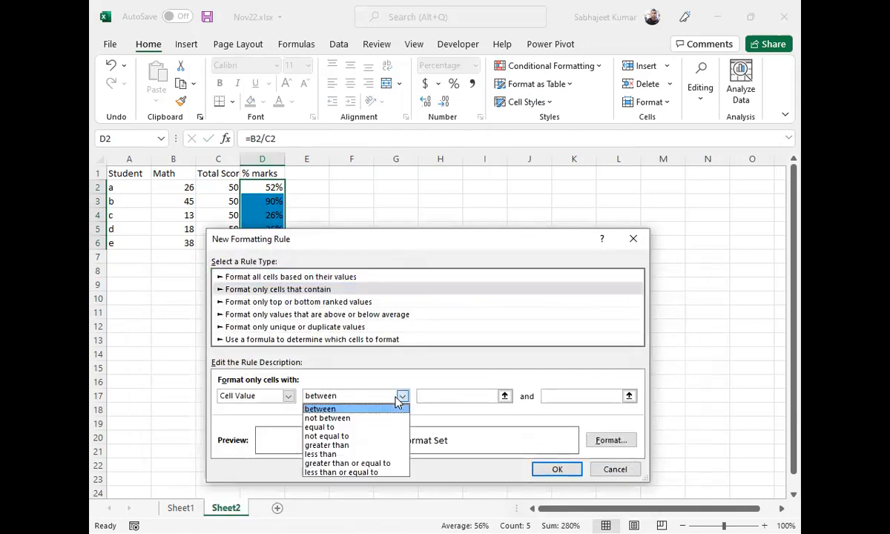
{"action": "left_click", "coordinate": [287, 396]}
{"action": "left_click", "coordinate": [287, 396]}
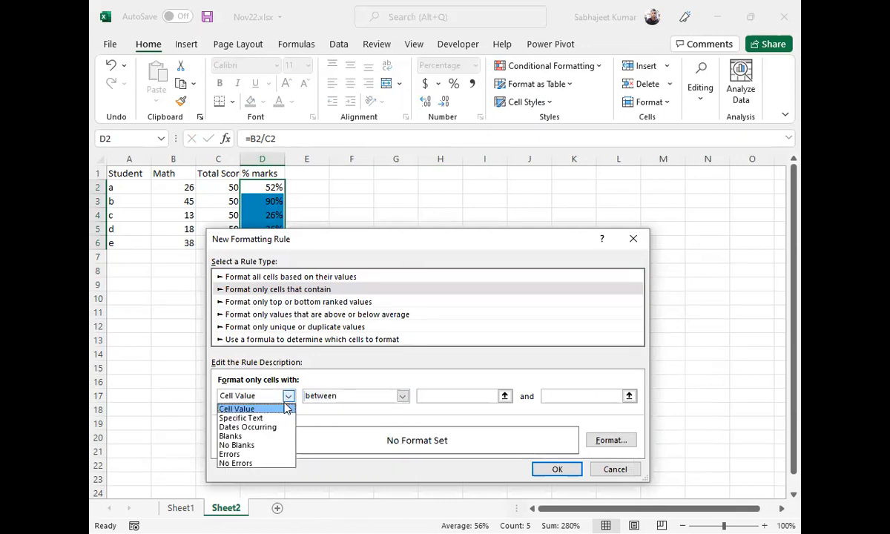
{"action": "left_click", "coordinate": [265, 419]}
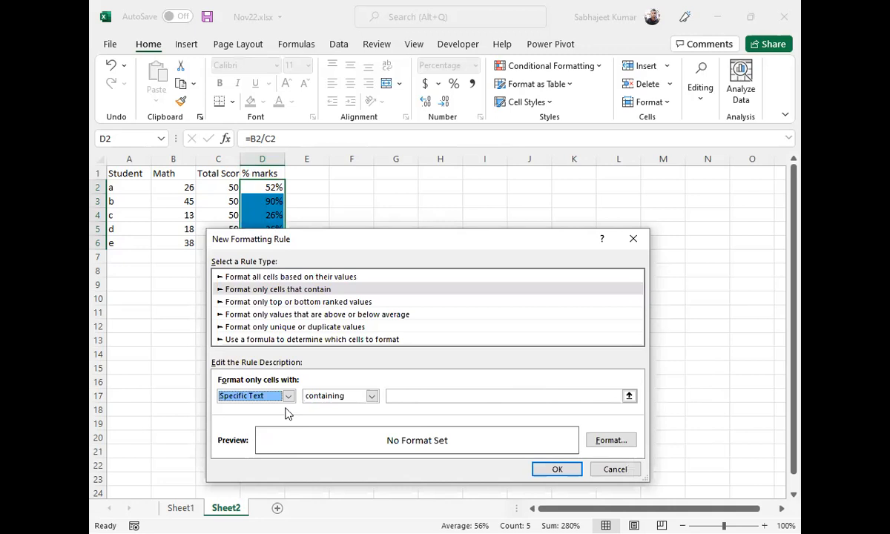
{"action": "left_click", "coordinate": [407, 396]}
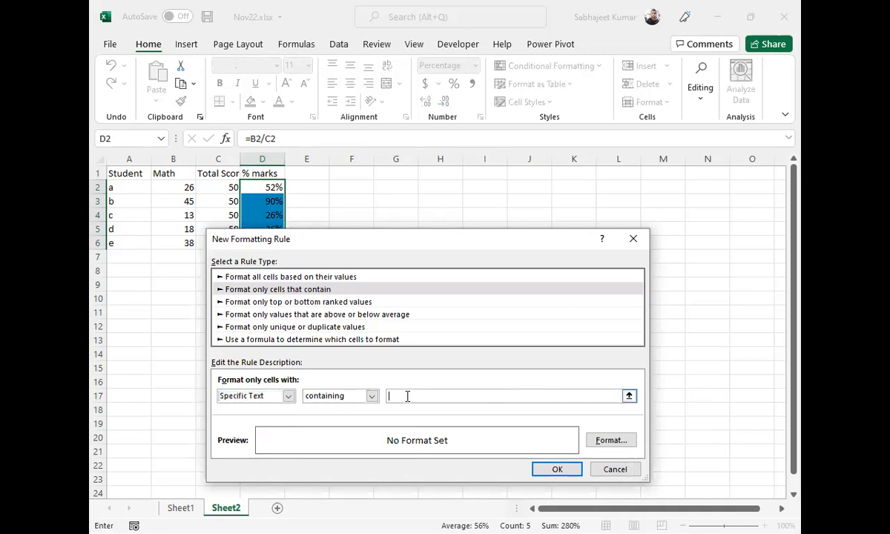
Step: Give the specific-text rule a yellow fill, set its text to "a" and add the rule
{"action": "left_click", "coordinate": [604, 440]}
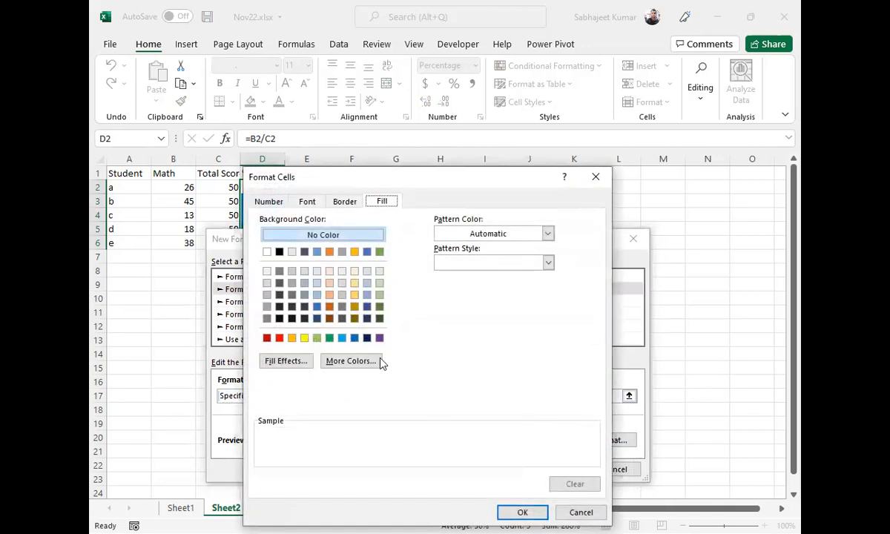
{"action": "left_click", "coordinate": [304, 338]}
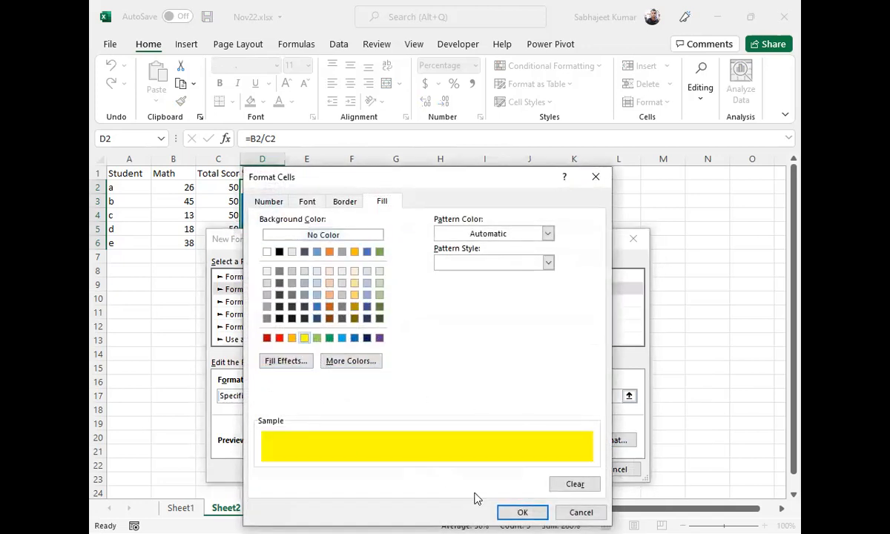
{"action": "left_click", "coordinate": [520, 513]}
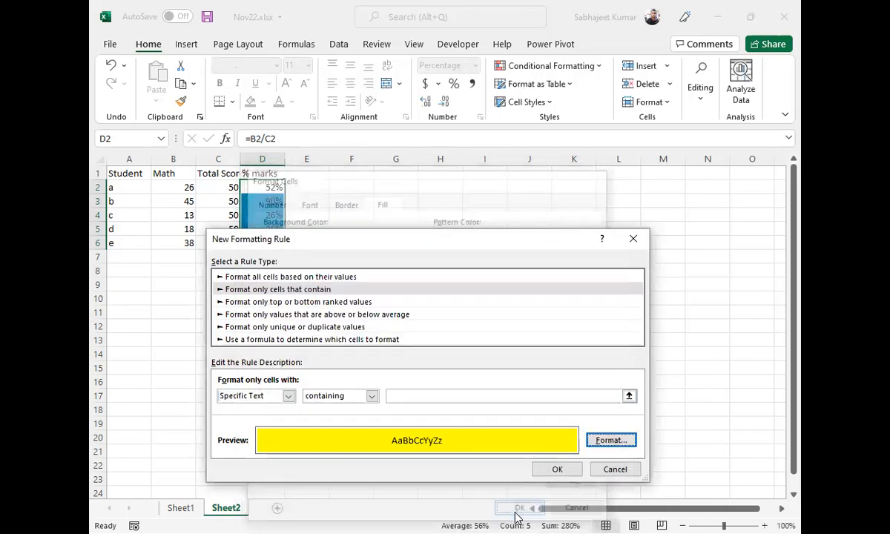
{"action": "left_click", "coordinate": [396, 396]}
{"action": "type", "text": "a"}
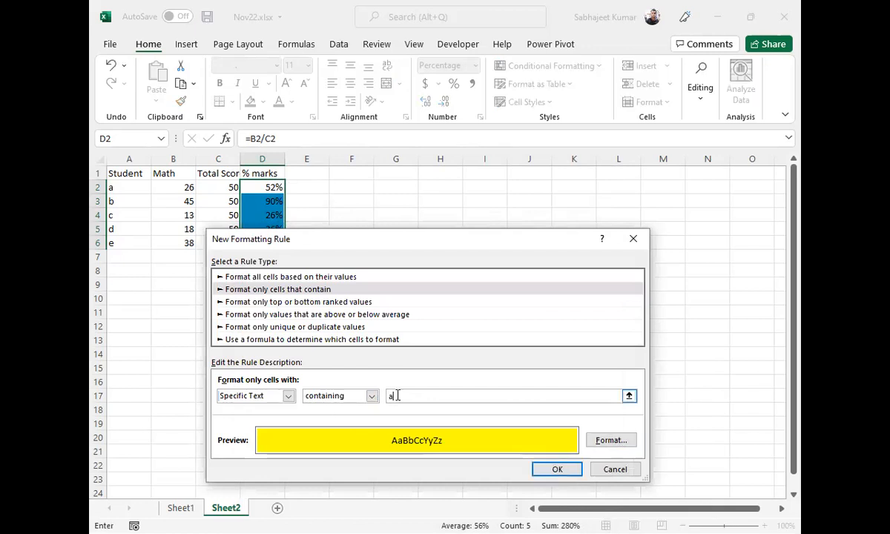
{"action": "left_click", "coordinate": [555, 469]}
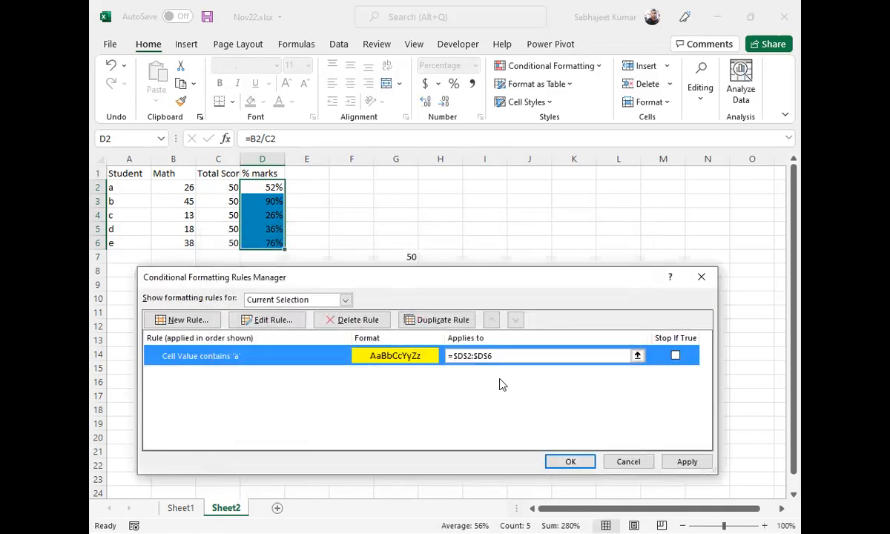
Step: Change the range of the contains "a" rule to the student cells =$A$2:$A$6, apply it and close the rules manager
{"action": "left_click", "coordinate": [452, 356]}
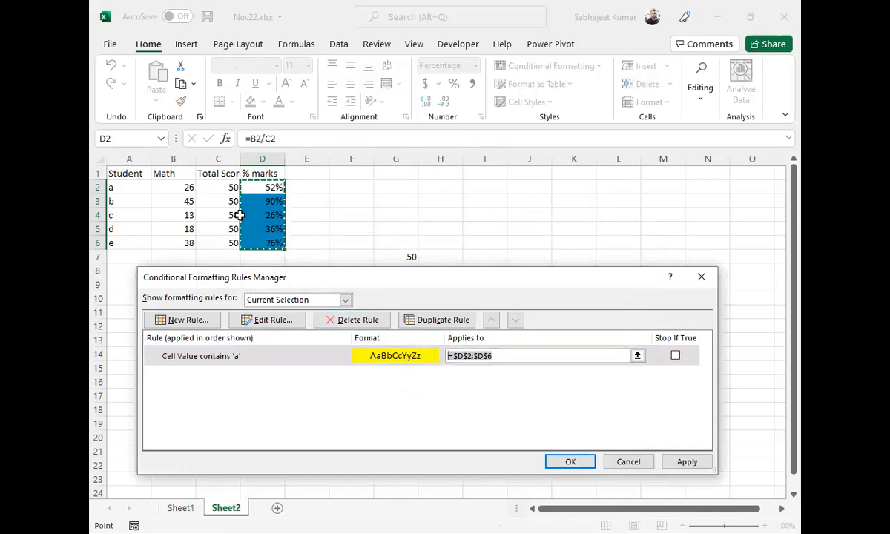
{"action": "left_click_drag", "start_coordinate": [110, 188], "coordinate": [109, 239]}
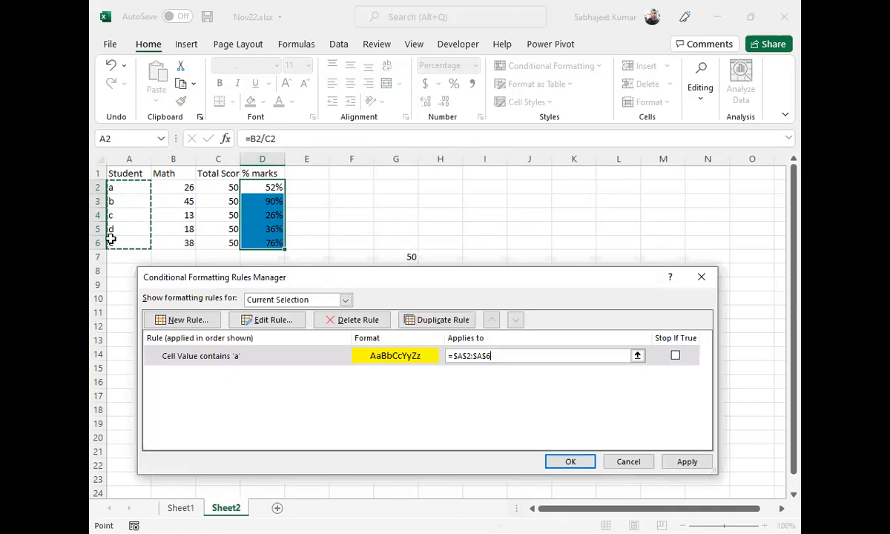
{"action": "left_click", "coordinate": [684, 462]}
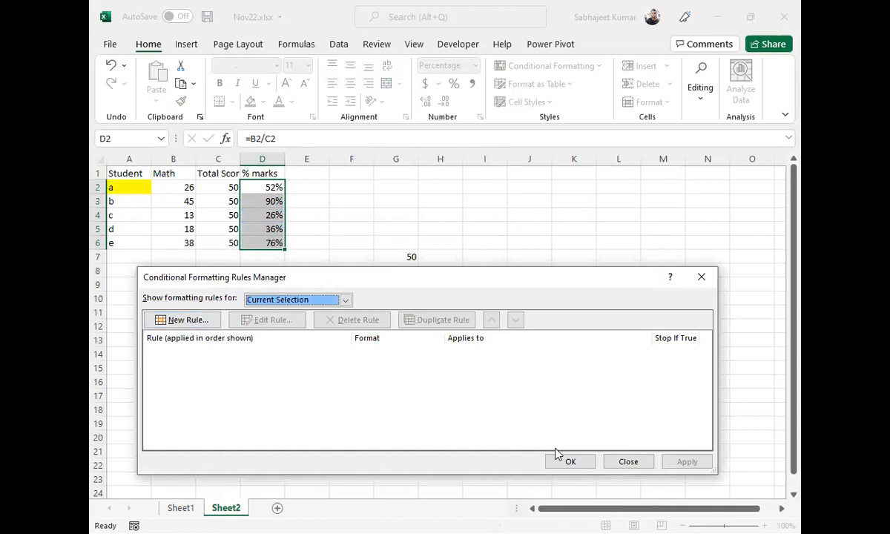
{"action": "left_click", "coordinate": [346, 300]}
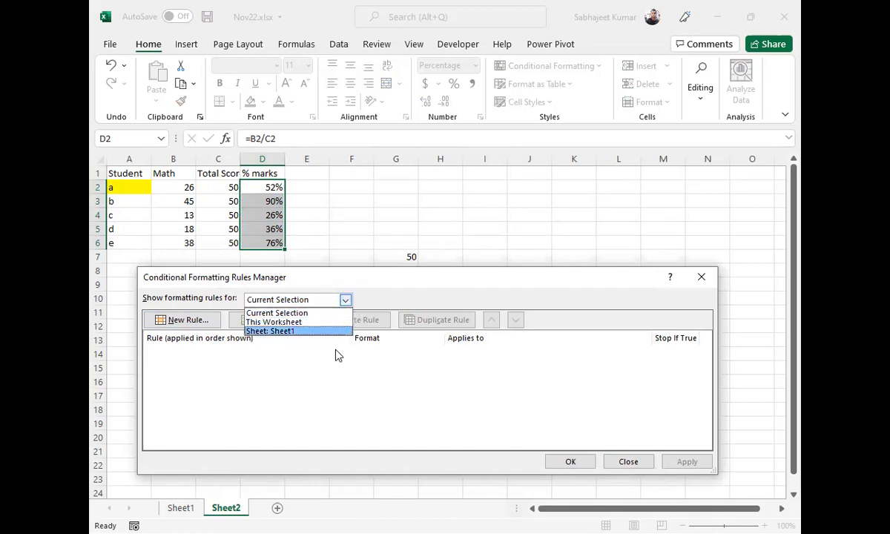
{"action": "left_click", "coordinate": [627, 463]}
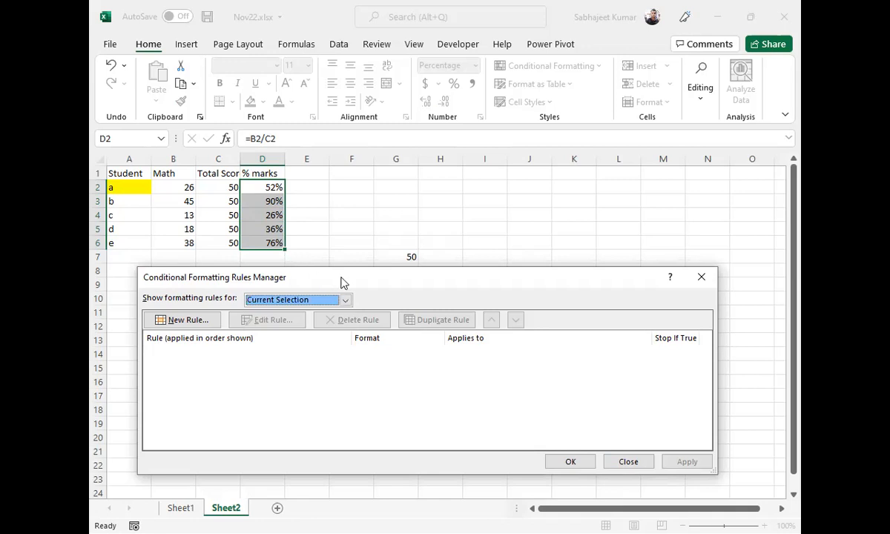
{"action": "key", "text": "Escape"}
Step: Clear the conditional formatting rules from the entire sheet
{"action": "left_click_drag", "start_coordinate": [132, 175], "coordinate": [129, 242]}
{"action": "left_click", "coordinate": [593, 66]}
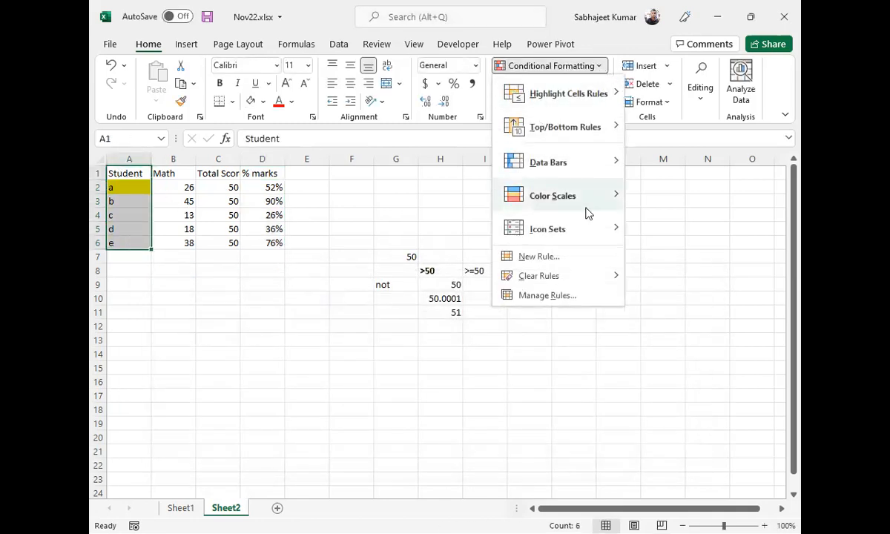
{"action": "mouse_move", "coordinate": [586, 277]}
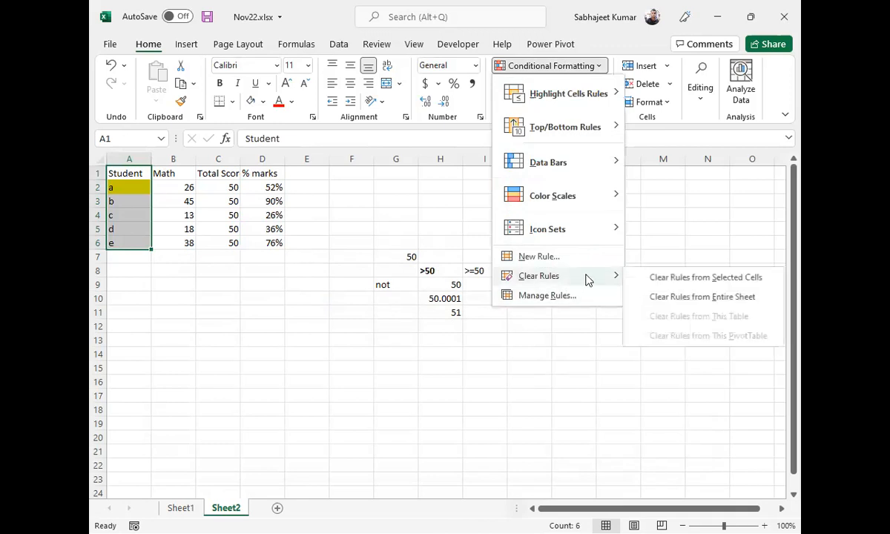
{"action": "left_click", "coordinate": [650, 298]}
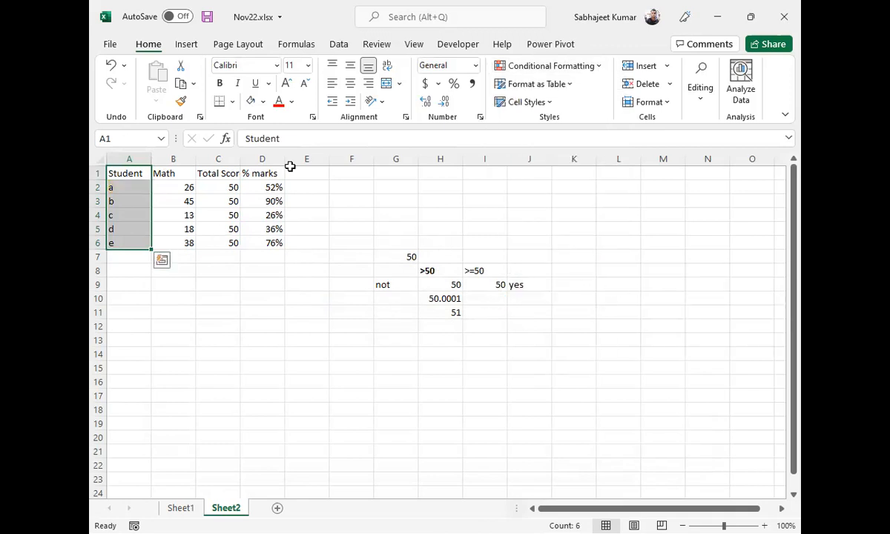
Step: Start a new conditional formatting rule for the % marks column D1:D6, using the type "Format only cells that contain"
{"action": "left_click_drag", "start_coordinate": [265, 172], "coordinate": [270, 238]}
{"action": "left_click", "coordinate": [598, 66]}
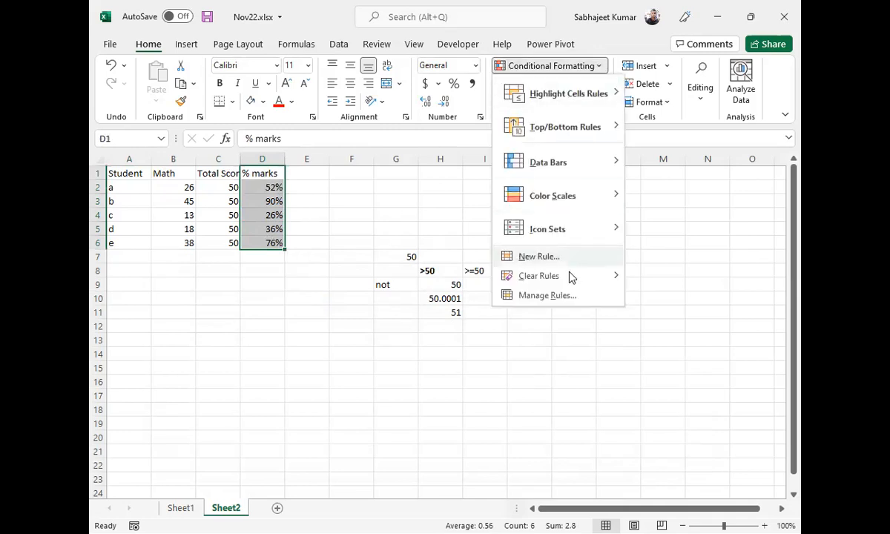
{"action": "mouse_move", "coordinate": [571, 277]}
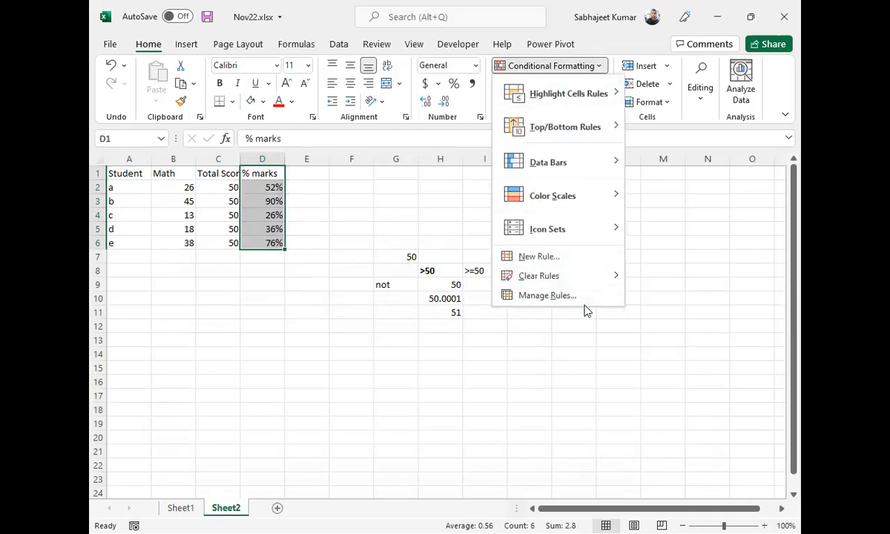
{"action": "left_click", "coordinate": [545, 296]}
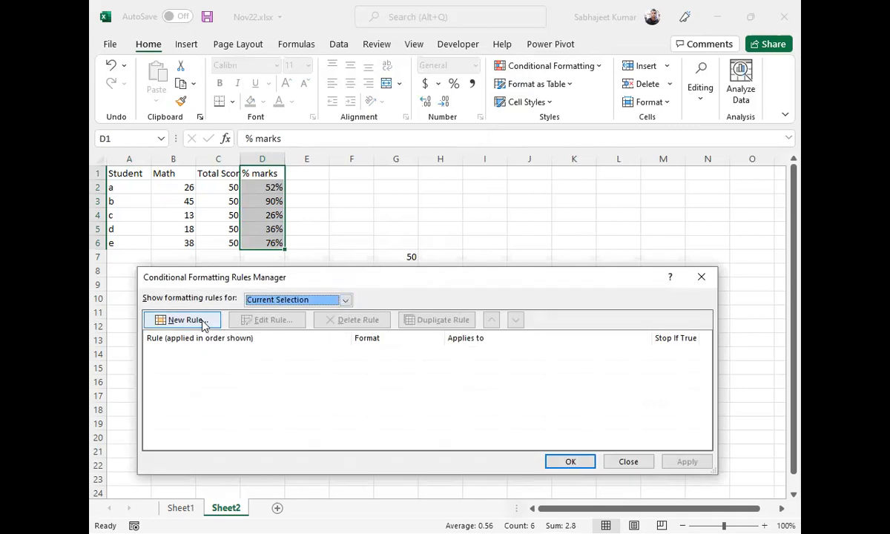
{"action": "left_click", "coordinate": [182, 323]}
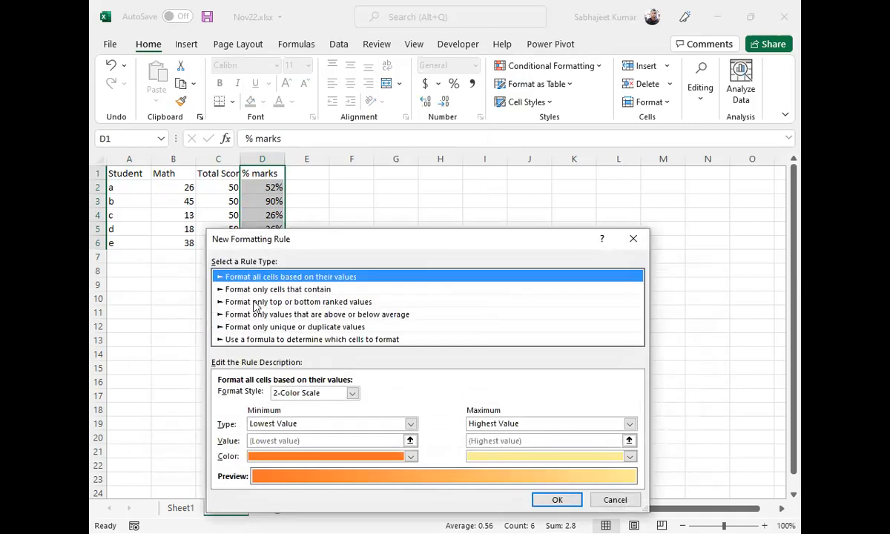
{"action": "left_click", "coordinate": [255, 303]}
{"action": "left_click", "coordinate": [254, 289]}
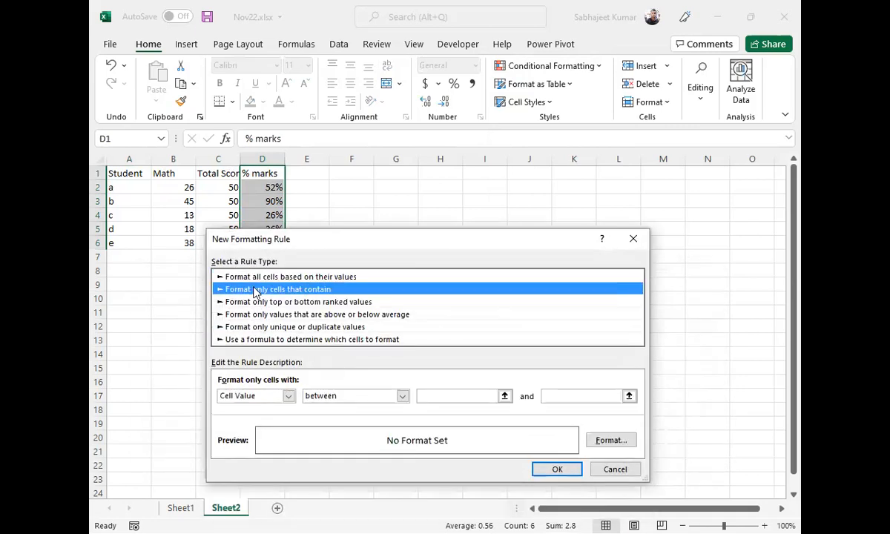
Step: Examine the text conditions offered for Specific Text and the periods offered for Dates Occurring in the new rule
{"action": "left_click", "coordinate": [288, 397]}
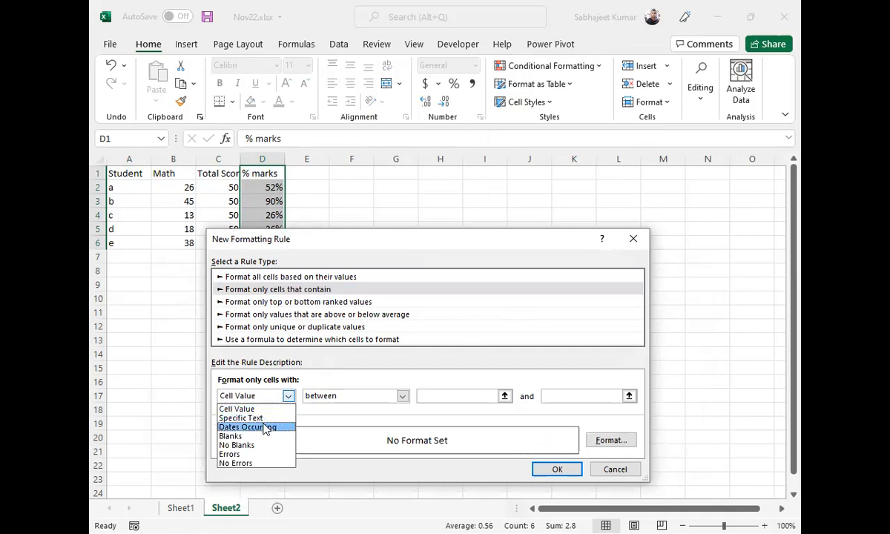
{"action": "left_click", "coordinate": [256, 418]}
{"action": "left_click", "coordinate": [351, 399]}
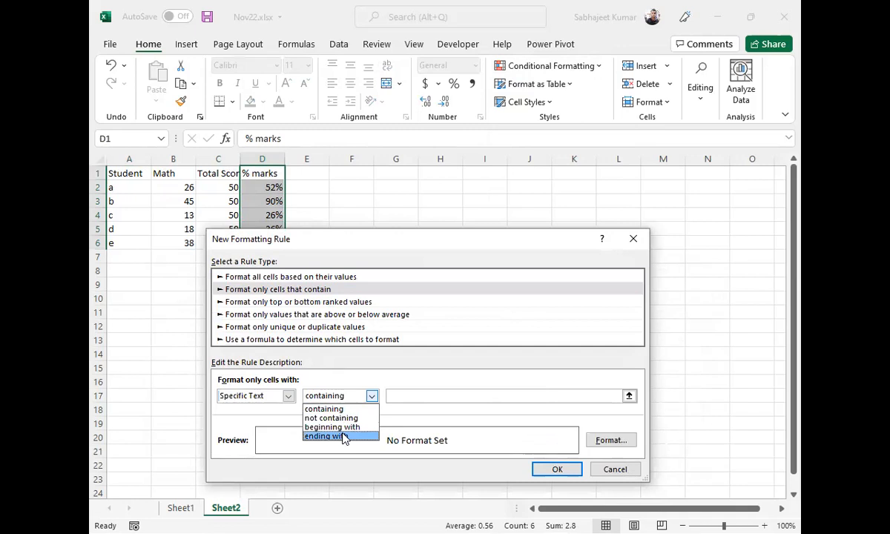
{"action": "left_click", "coordinate": [288, 397]}
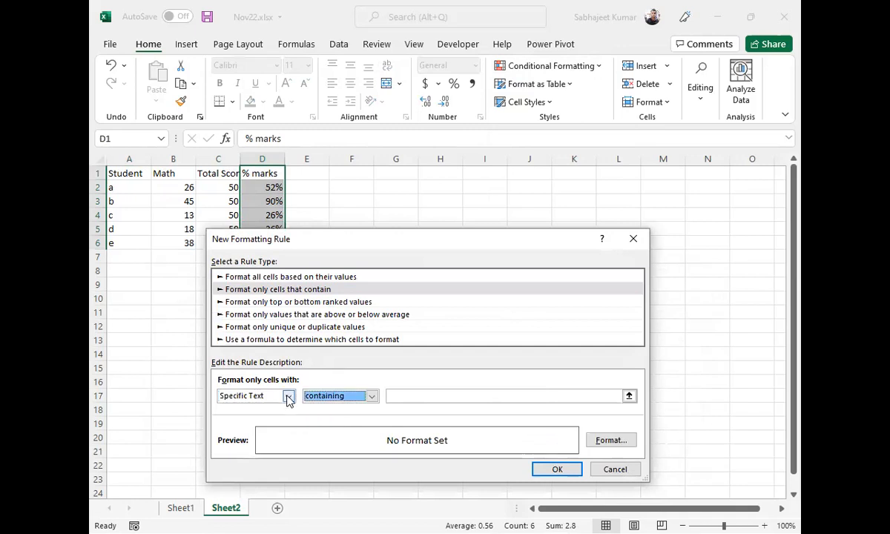
{"action": "left_click", "coordinate": [288, 397]}
{"action": "left_click", "coordinate": [280, 428]}
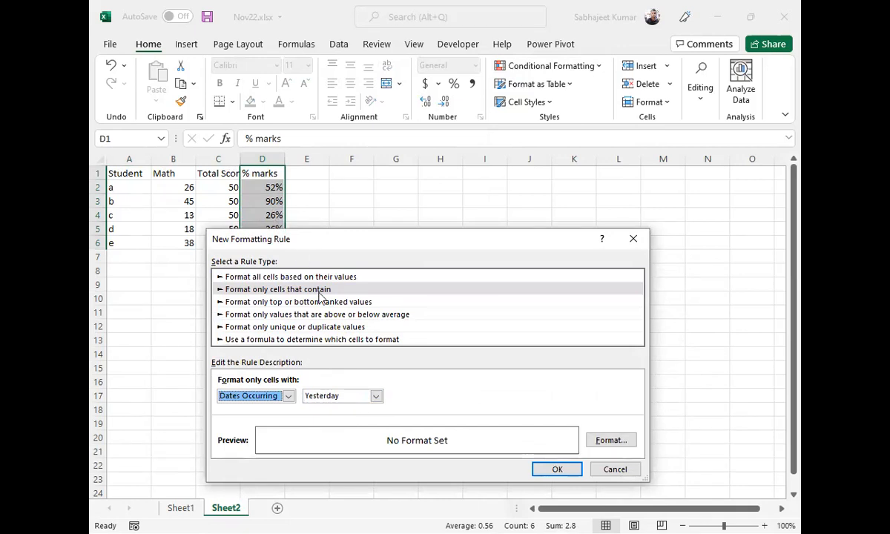
{"action": "left_click", "coordinate": [362, 396]}
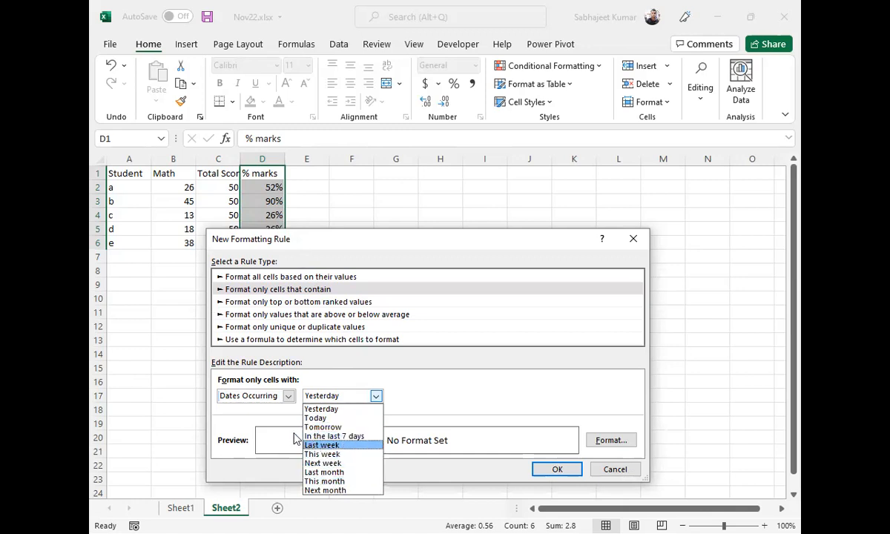
Step: Set the new rule to format only cells with Blanks
{"action": "left_click", "coordinate": [286, 400]}
{"action": "left_click", "coordinate": [286, 399]}
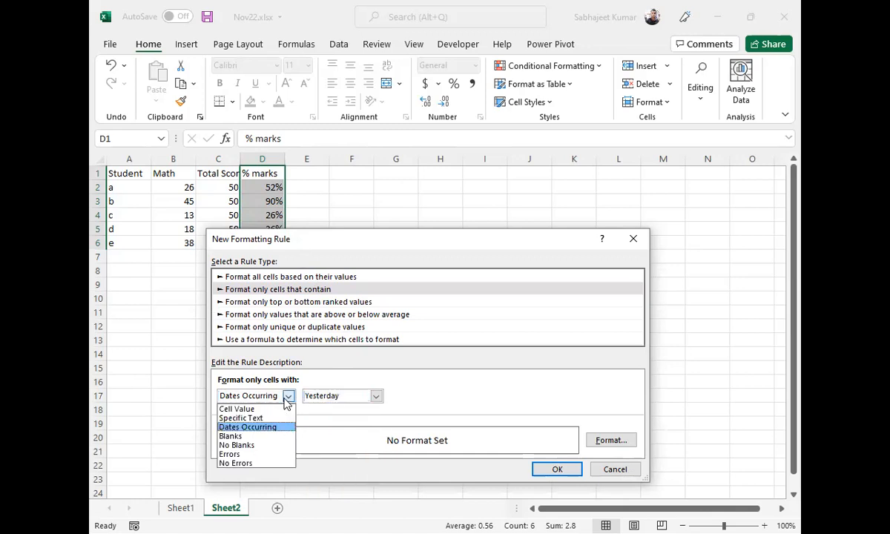
{"action": "left_click", "coordinate": [270, 439]}
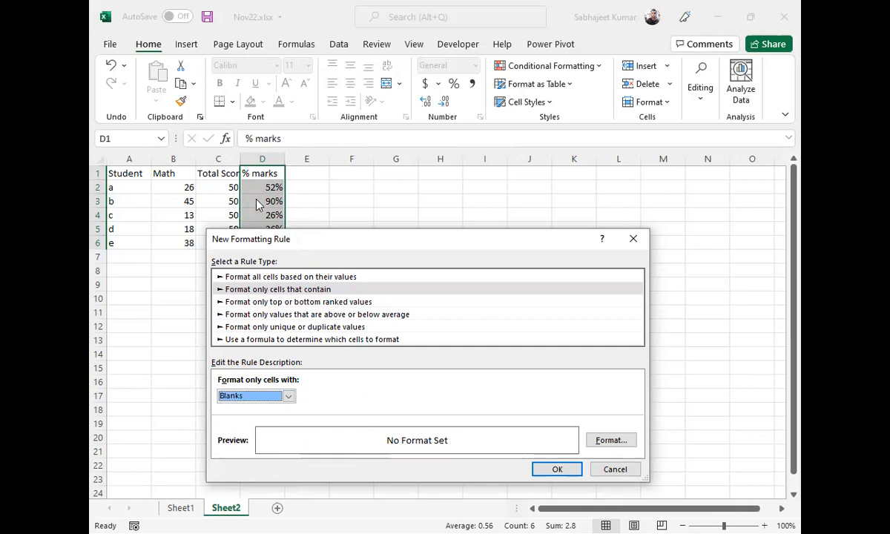
{"action": "left_click", "coordinate": [589, 441]}
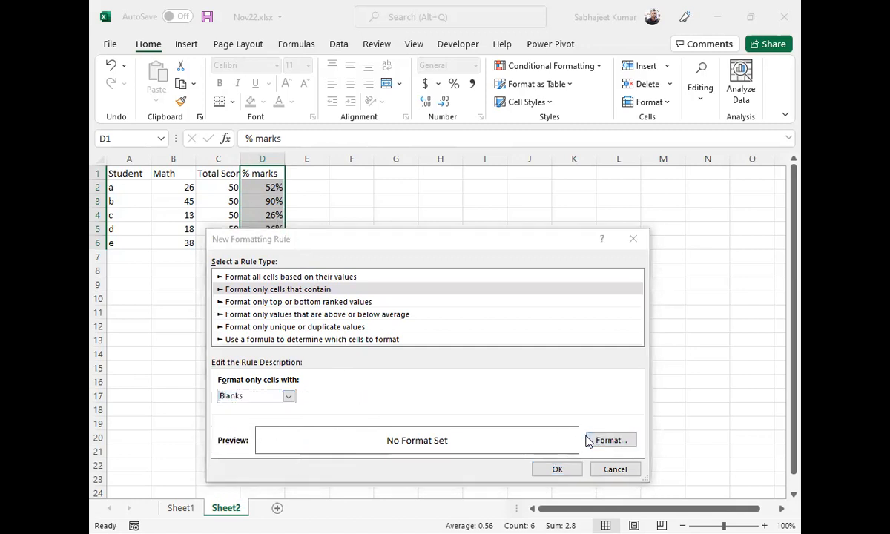
{"action": "left_click", "coordinate": [305, 339]}
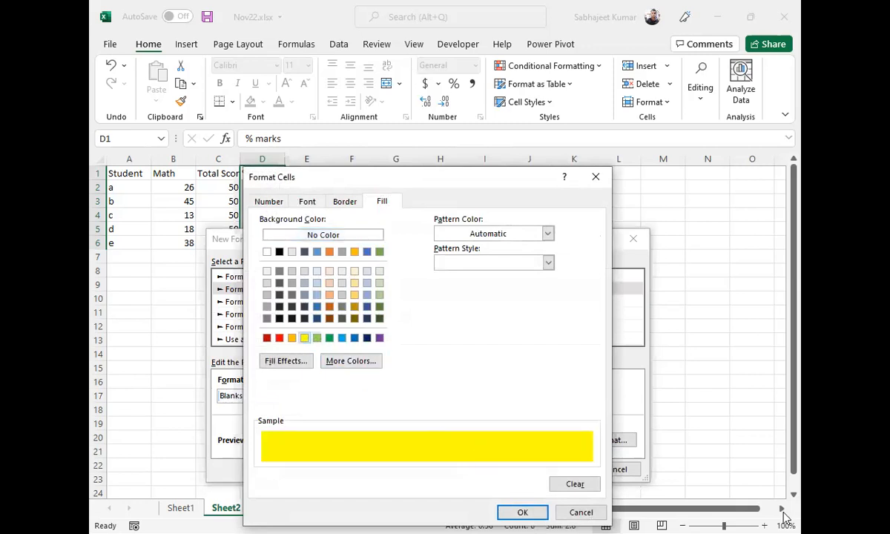
{"action": "left_click", "coordinate": [574, 484]}
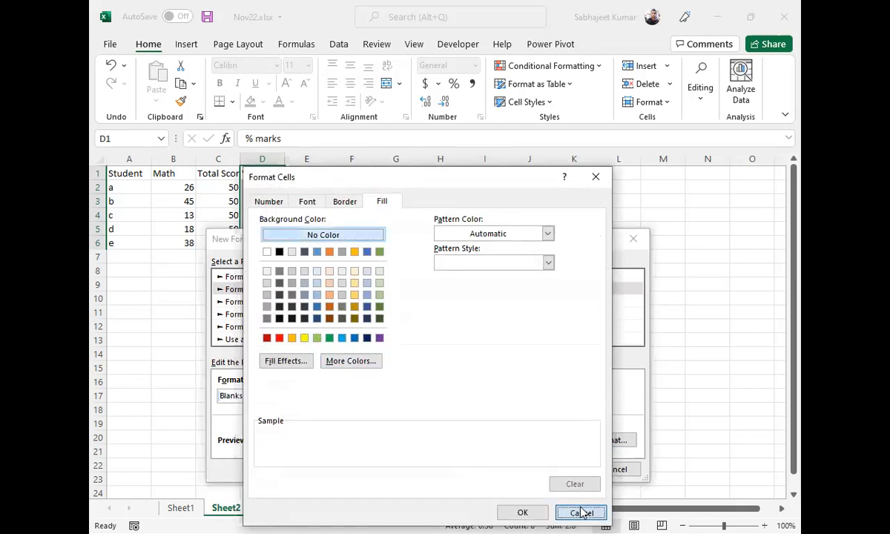
{"action": "left_click", "coordinate": [581, 512]}
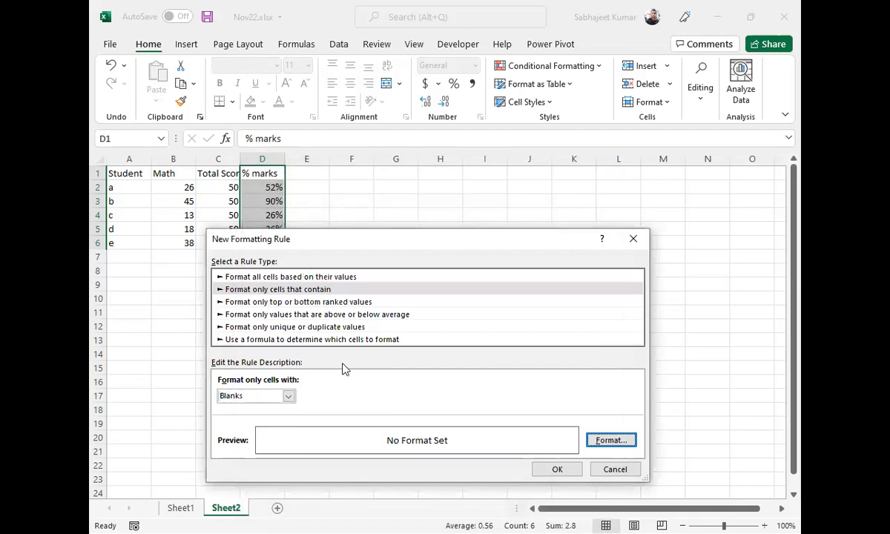
Step: Examine the Errors and No Errors conditions for formatting only cells that contain certain content
{"action": "left_click", "coordinate": [289, 396]}
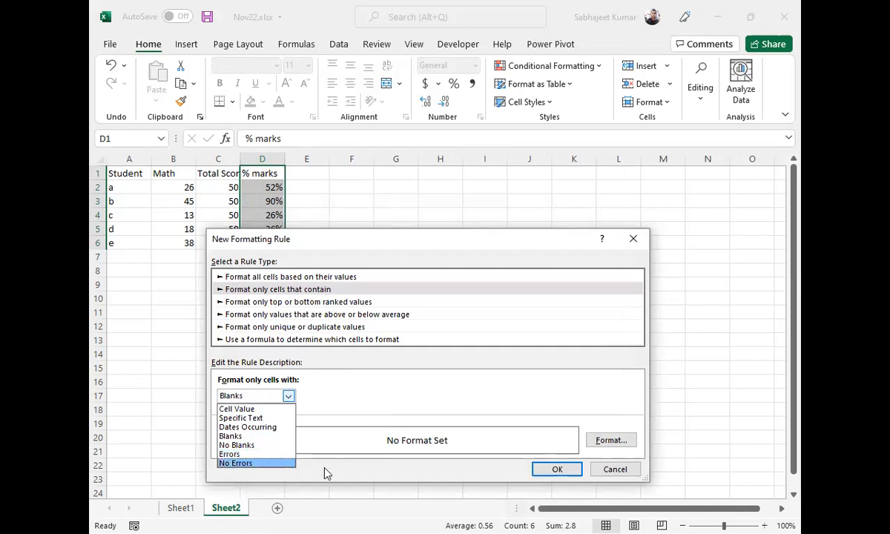
{"action": "left_click", "coordinate": [247, 454]}
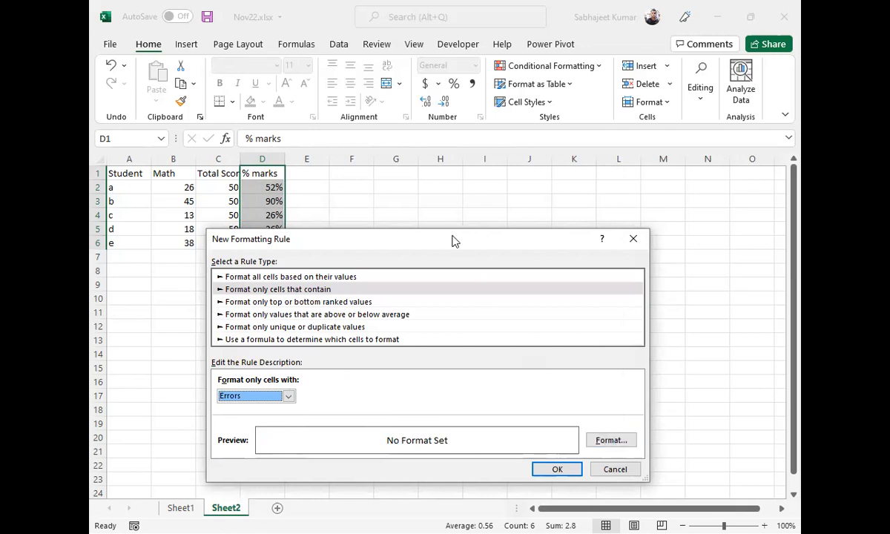
{"action": "left_click_drag", "start_coordinate": [448, 239], "coordinate": [539, 175]}
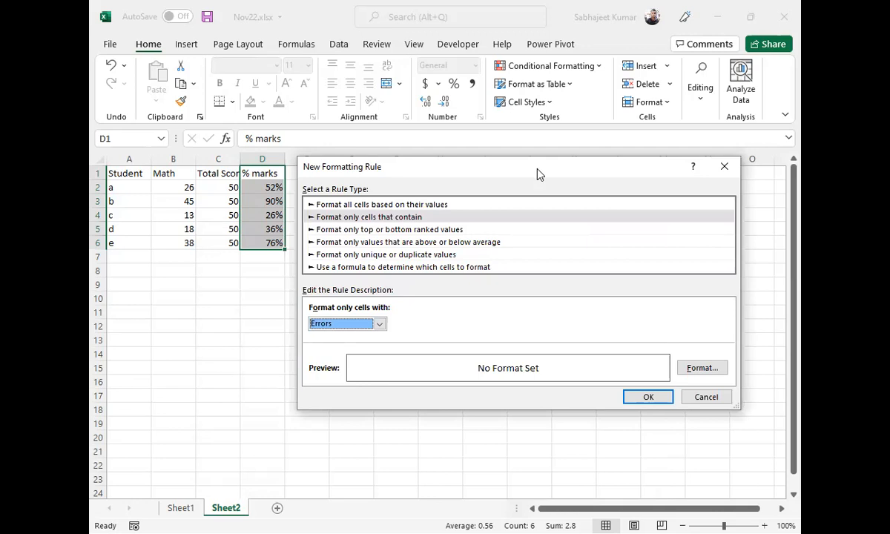
{"action": "left_click", "coordinate": [379, 324]}
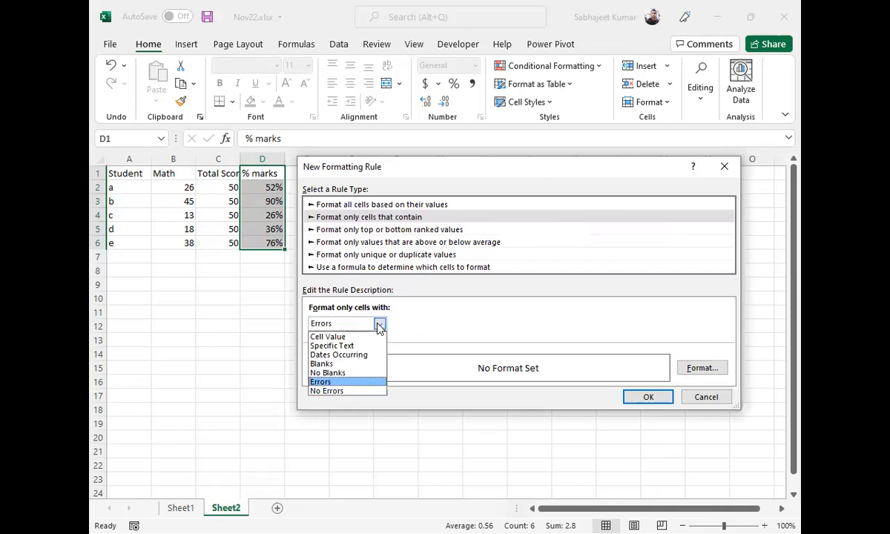
{"action": "left_click", "coordinate": [327, 391]}
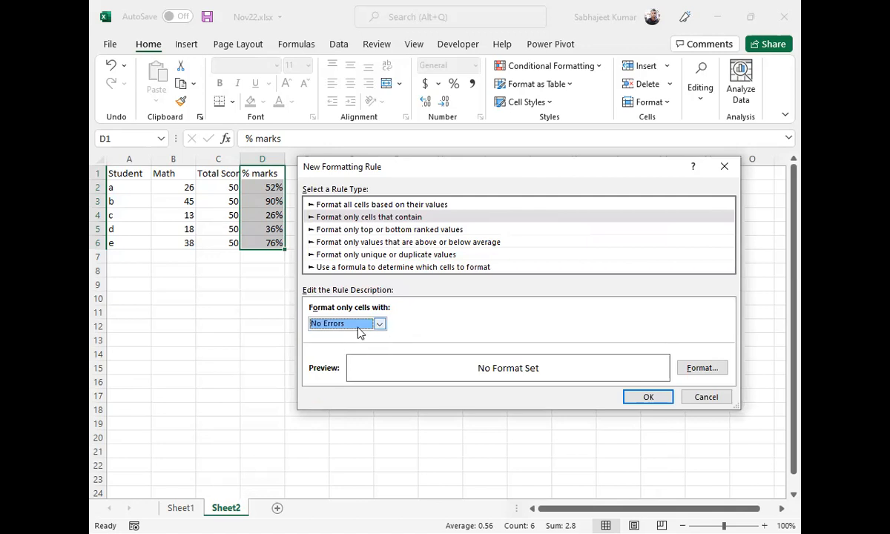
Step: Examine the rule types for top or bottom ranked values, including % of the selected range, and for values above or below average
{"action": "left_click", "coordinate": [421, 231]}
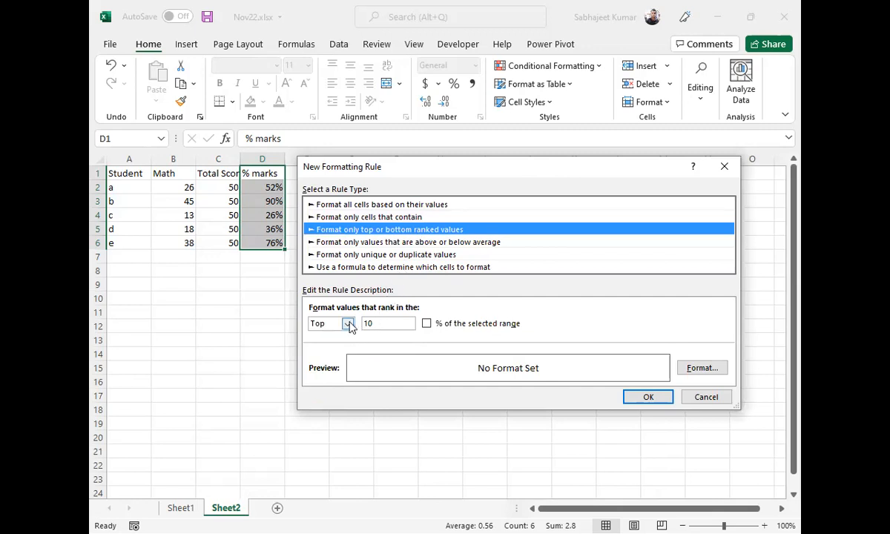
{"action": "left_click", "coordinate": [426, 324]}
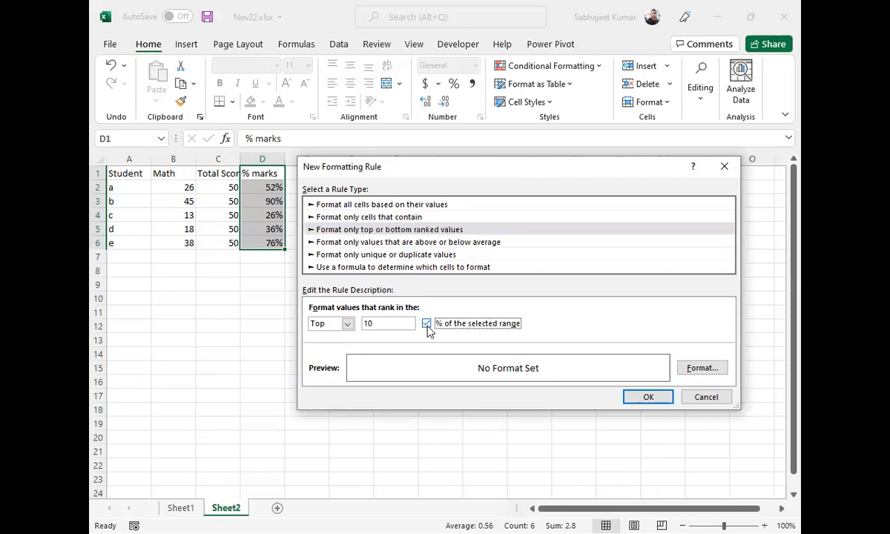
{"action": "left_click", "coordinate": [399, 245]}
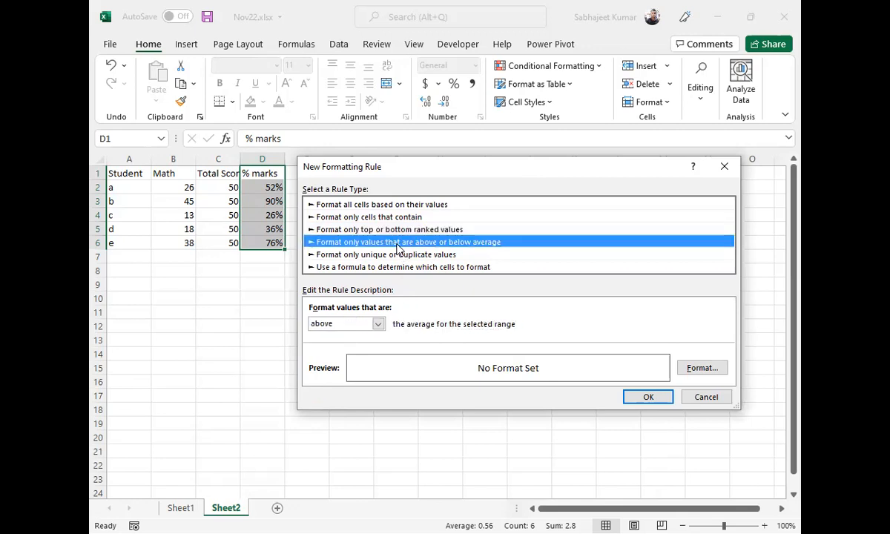
{"action": "left_click", "coordinate": [378, 324]}
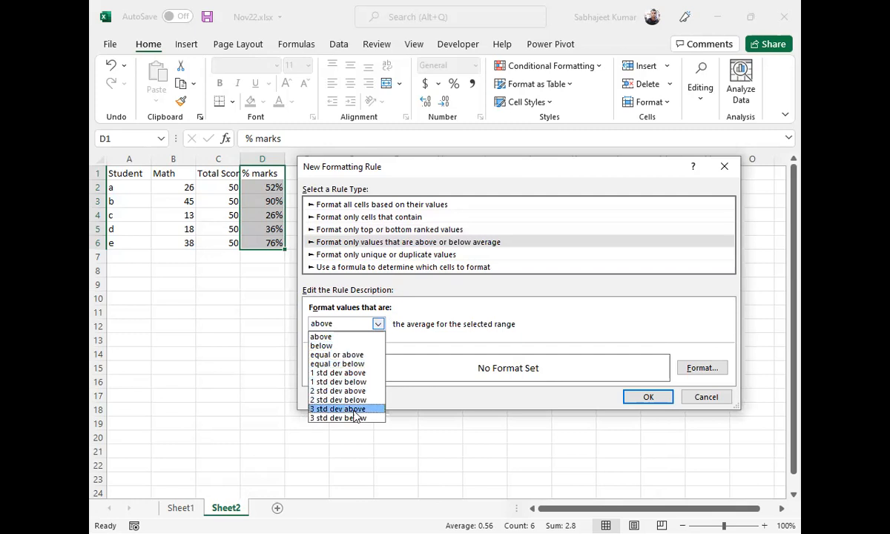
{"action": "left_click", "coordinate": [511, 313]}
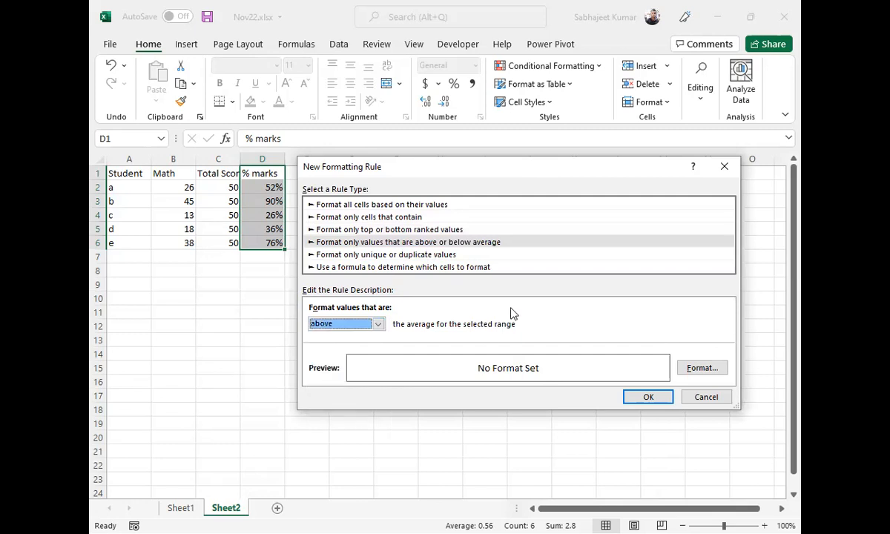
Step: Examine the unique or duplicate values and formula rule types, then discard the new rule and close the Rules Manager
{"action": "left_click", "coordinate": [446, 256]}
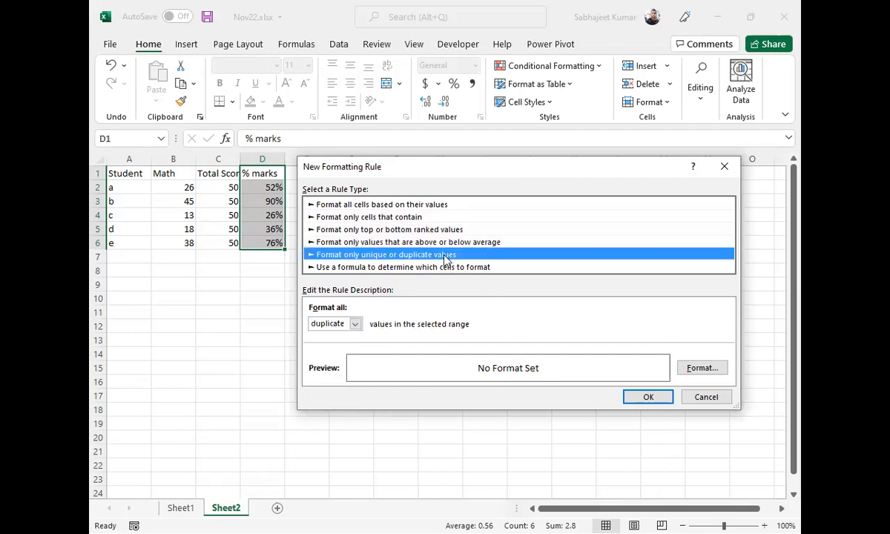
{"action": "left_click", "coordinate": [356, 324]}
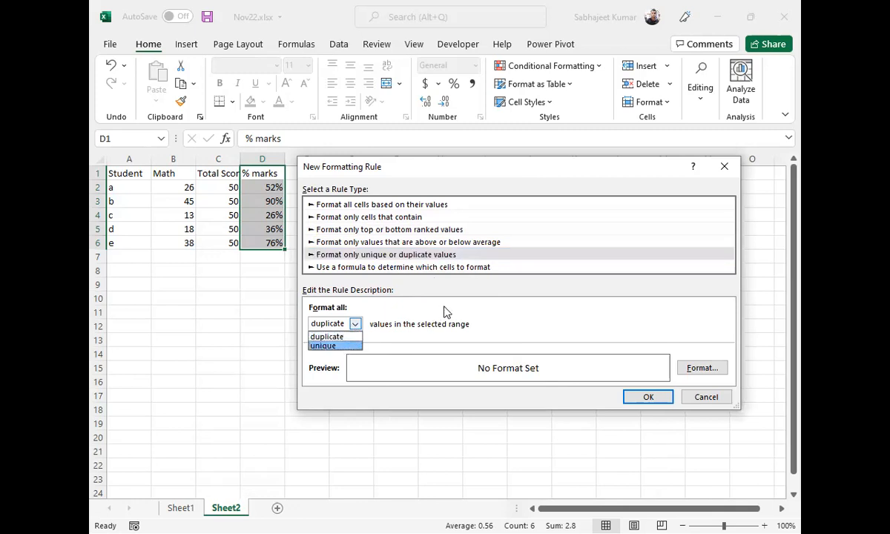
{"action": "left_click", "coordinate": [420, 291]}
{"action": "left_click", "coordinate": [435, 269]}
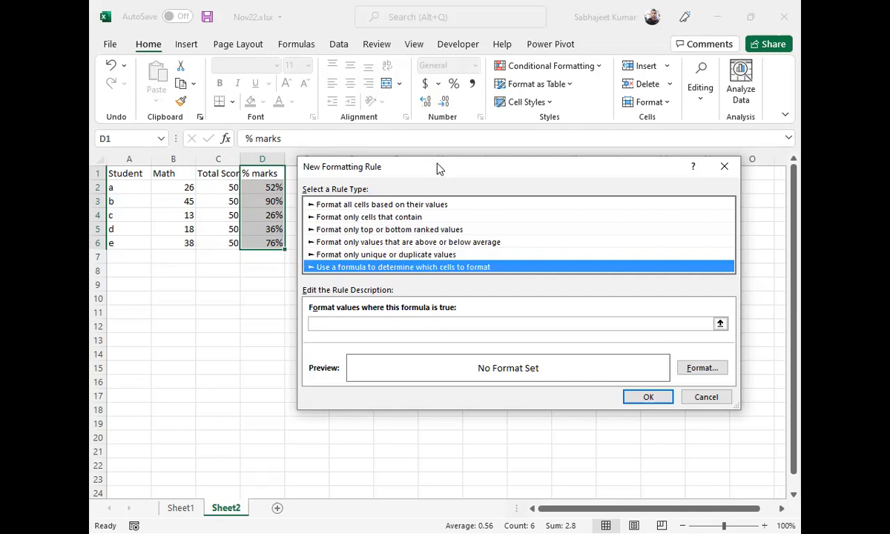
{"action": "left_click_drag", "start_coordinate": [441, 169], "coordinate": [467, 160]}
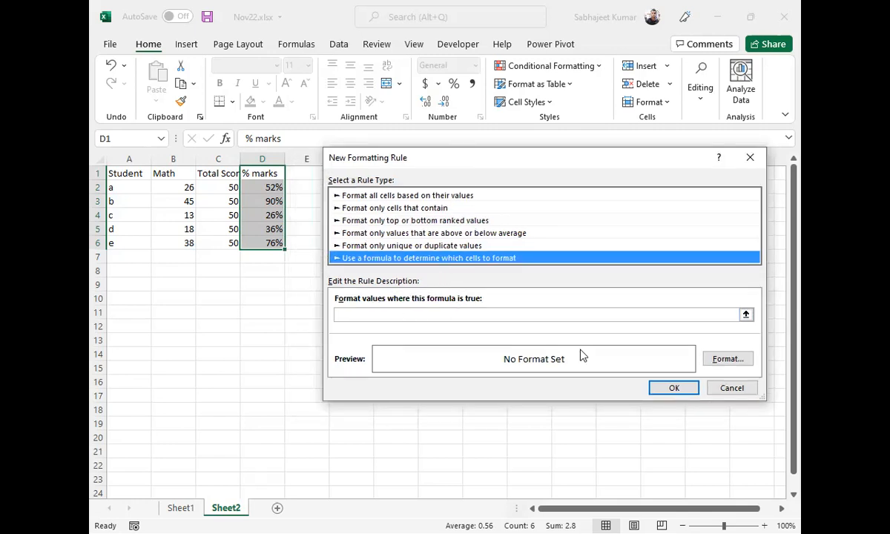
{"action": "left_click", "coordinate": [733, 389]}
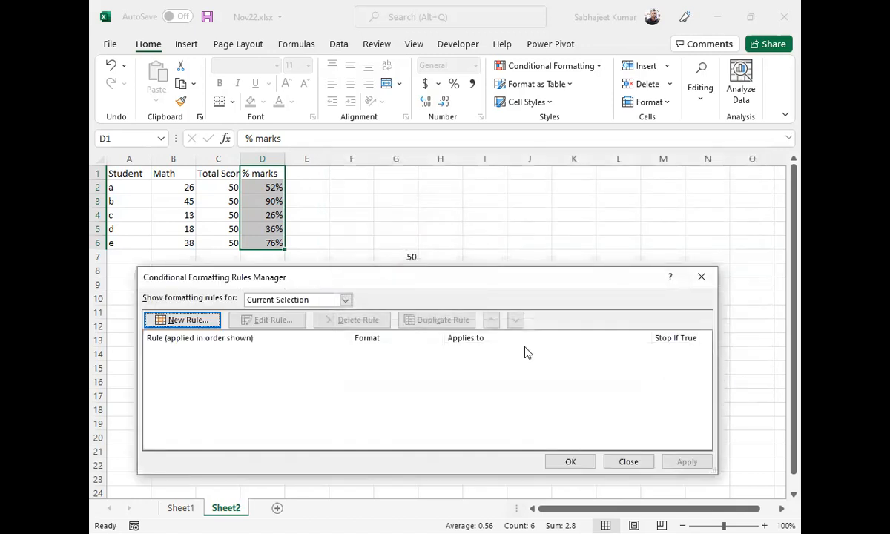
{"action": "left_click", "coordinate": [628, 462]}
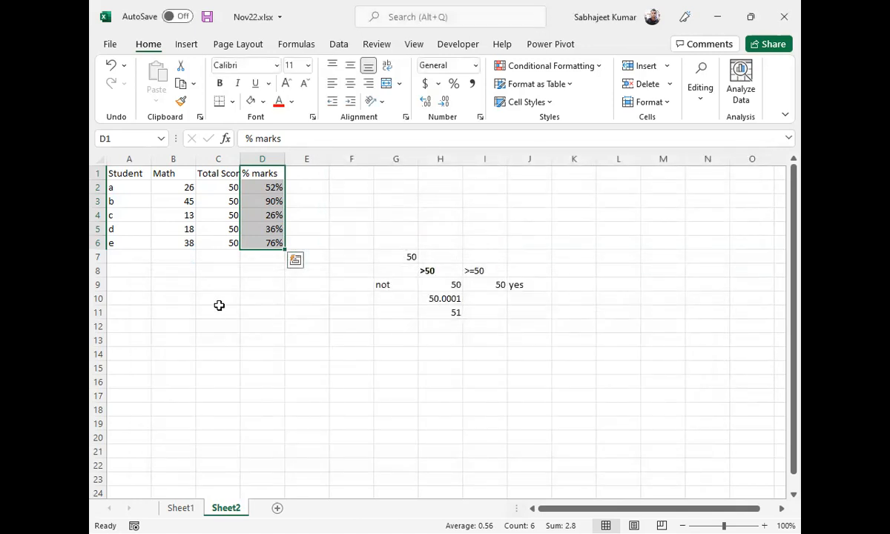
Step: Copy the Student and Math columns A1:B7 to a new table starting at A14
{"action": "left_click", "coordinate": [125, 284]}
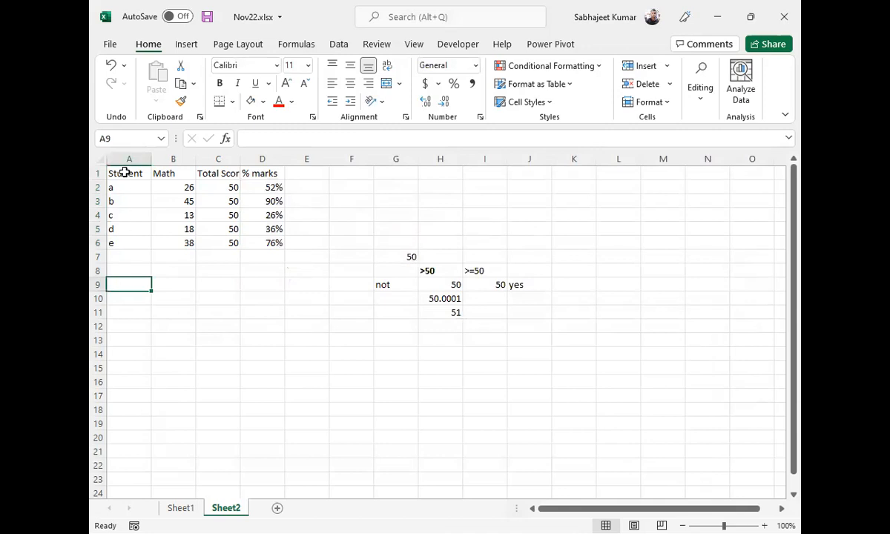
{"action": "left_click_drag", "start_coordinate": [122, 171], "coordinate": [173, 250]}
{"action": "key", "text": "ctrl+c"}
{"action": "left_click", "coordinate": [137, 352]}
{"action": "key", "text": "ctrl+v"}
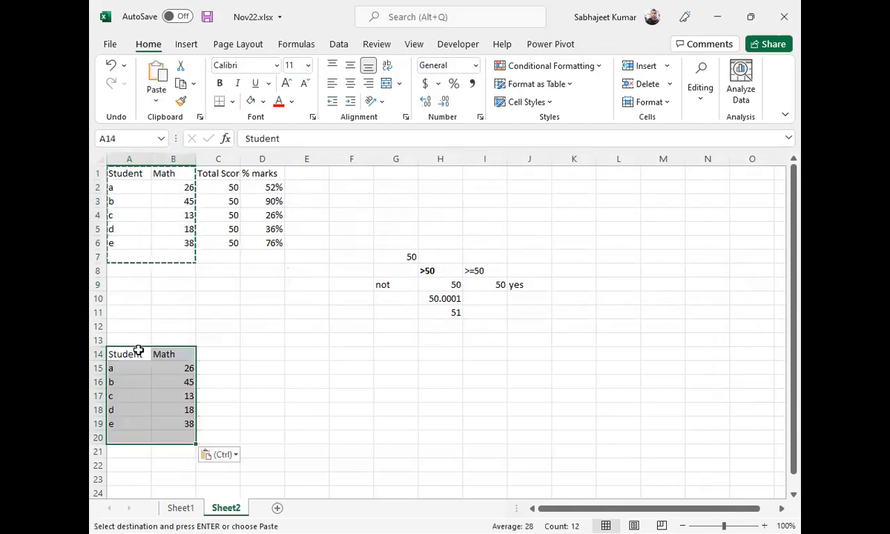
Step: Rename the copied table's Math header in B14 to Rating
{"action": "left_click", "coordinate": [174, 351]}
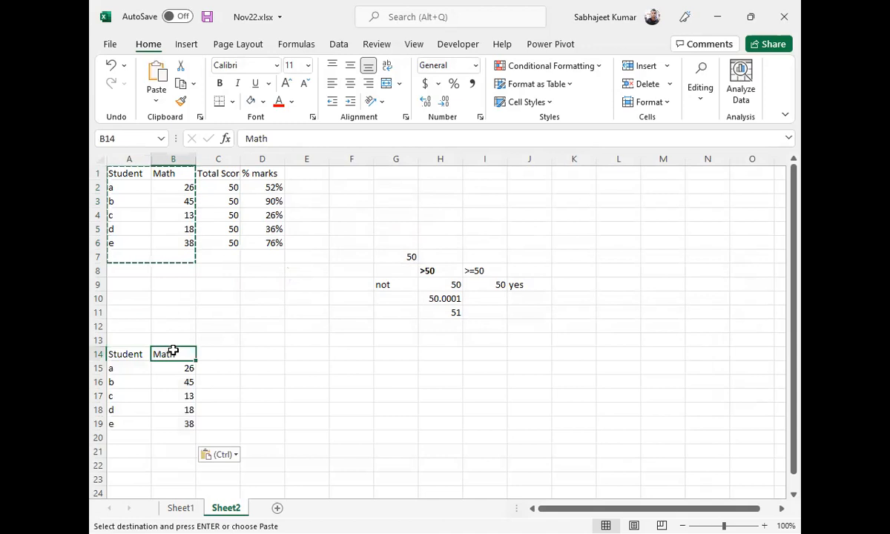
{"action": "type", "text": "Sa"}
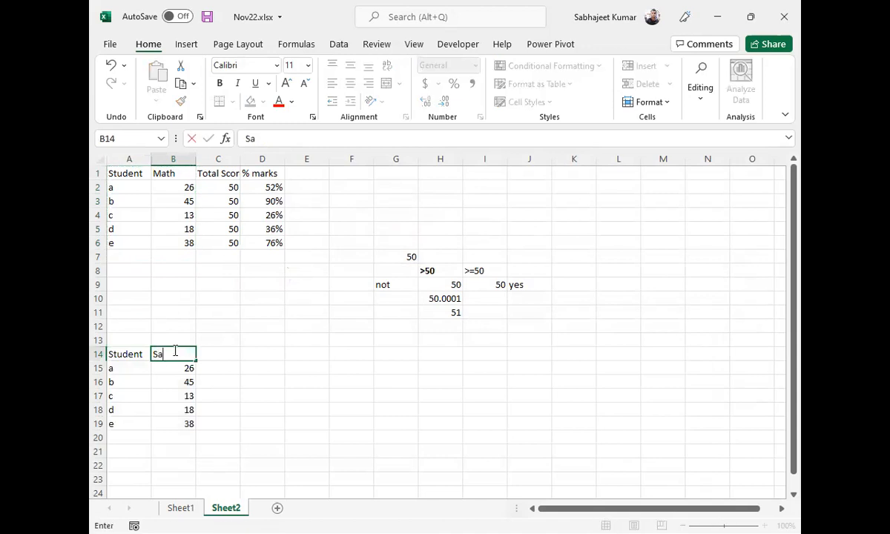
{"action": "key", "text": "Escape"}
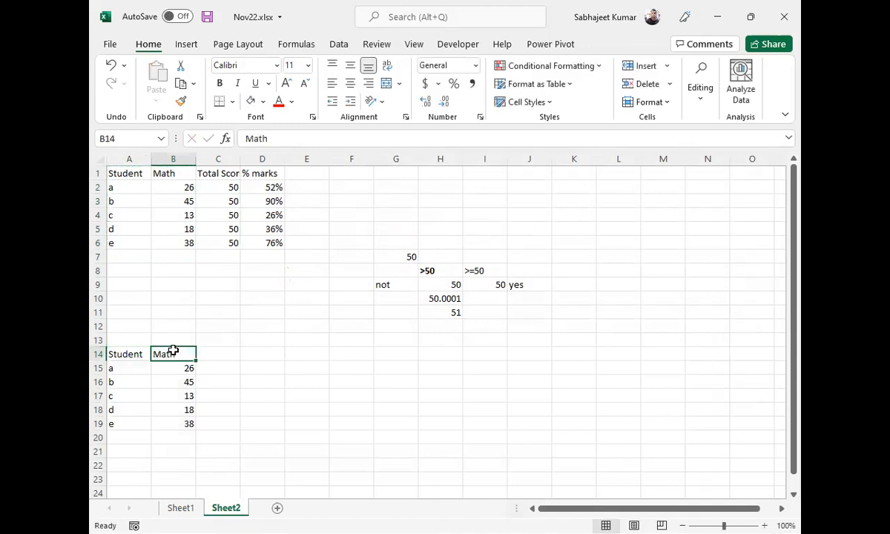
{"action": "type", "text": "Sco"}
{"action": "key", "text": "BackSpace"}
{"action": "key", "text": "BackSpace"}
{"action": "key", "text": "BackSpace"}
{"action": "type", "text": "Rating"}
{"action": "key", "text": "Return"}
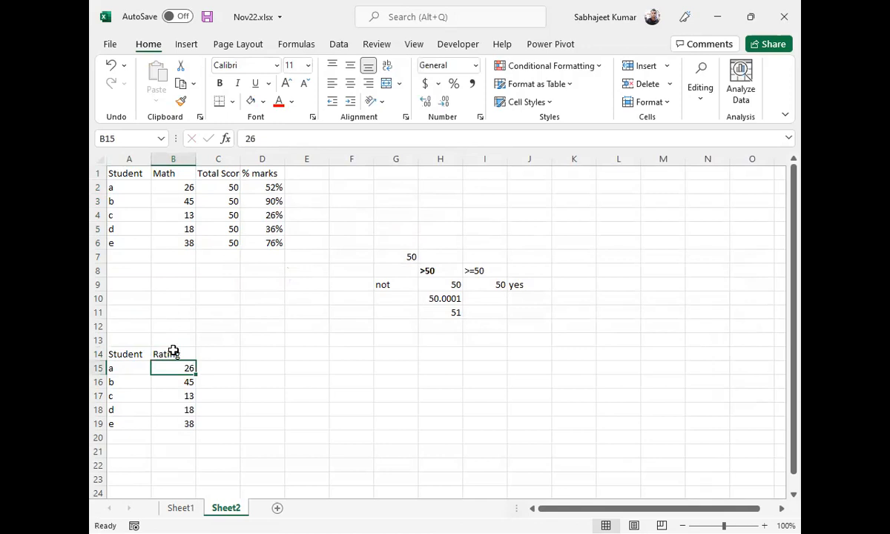
Step: Enter the ratings 1, 2, 3, 4 and 5 for students a to e in B15:B19
{"action": "type", "text": "1"}
{"action": "key", "text": "Return"}
{"action": "type", "text": "2"}
{"action": "key", "text": "Return"}
{"action": "type", "text": "23"}
{"action": "key", "text": "Return"}
{"action": "key", "text": "Up"}
{"action": "type", "text": "3"}
{"action": "key", "text": "Return"}
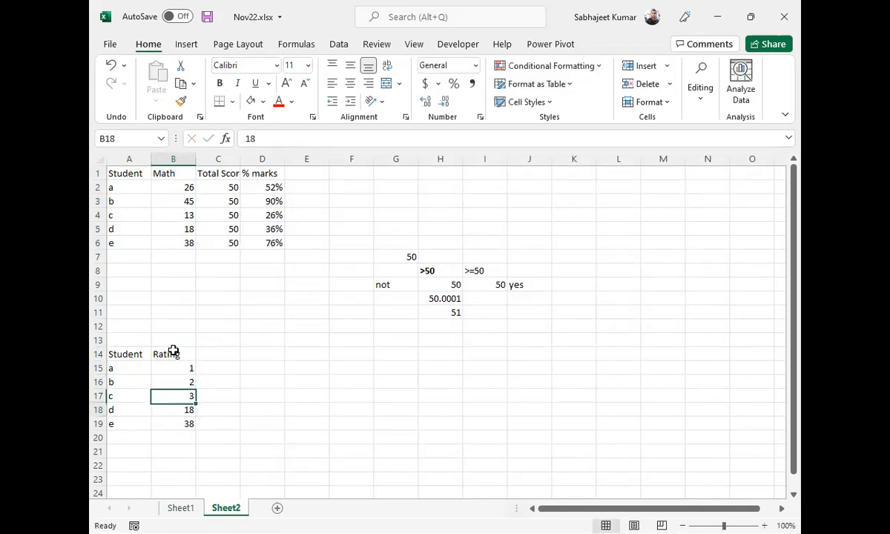
{"action": "type", "text": "4"}
{"action": "key", "text": "Return"}
{"action": "type", "text": "5"}
{"action": "key", "text": "Return"}
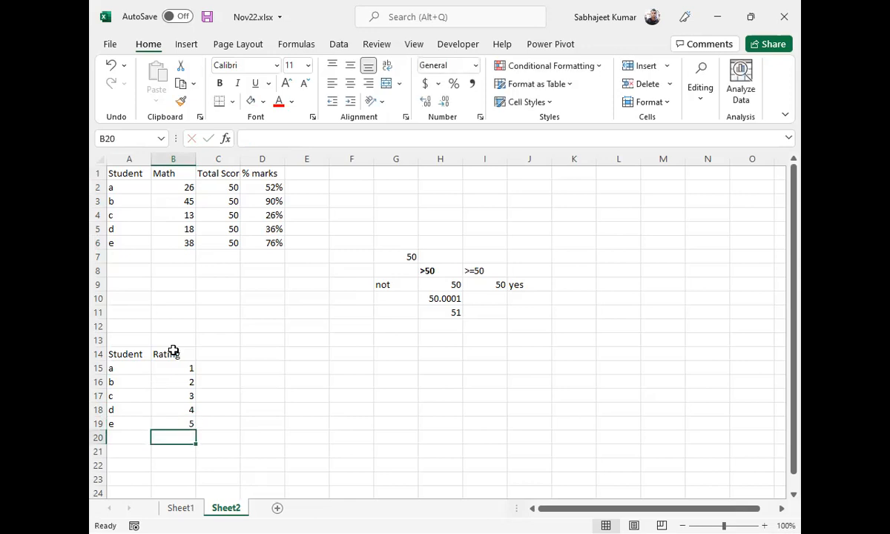
Step: Add the ratings 3, 4.5, 3.1, 2, 2.6 and 3.9 in B20:B25
{"action": "type", "text": "3"}
{"action": "key", "text": "Return"}
{"action": "type", "text": "6"}
{"action": "key", "text": "Return"}
{"action": "type", "text": "4"}
{"action": "key", "text": "Escape"}
{"action": "key", "text": "Up"}
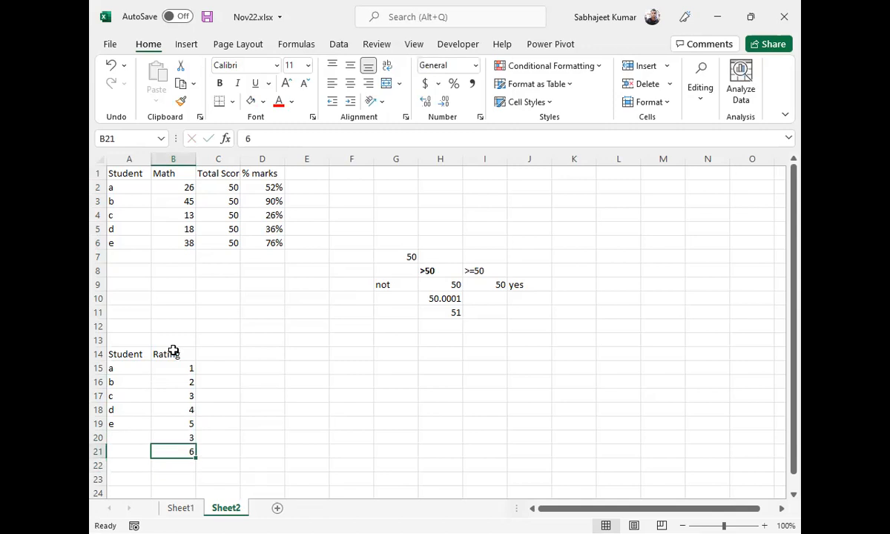
{"action": "type", "text": "4"}
{"action": "key", "text": "Return"}
{"action": "type", "text": "3.1"}
{"action": "key", "text": "Return"}
{"action": "type", "text": "2"}
{"action": "key", "text": "Return"}
{"action": "type", "text": "2.6"}
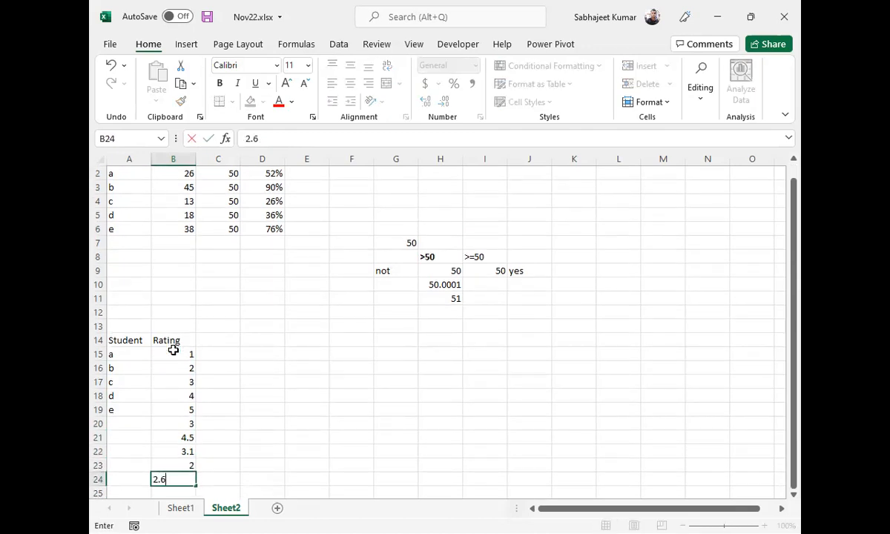
{"action": "key", "text": "Return"}
{"action": "type", "text": "3"}
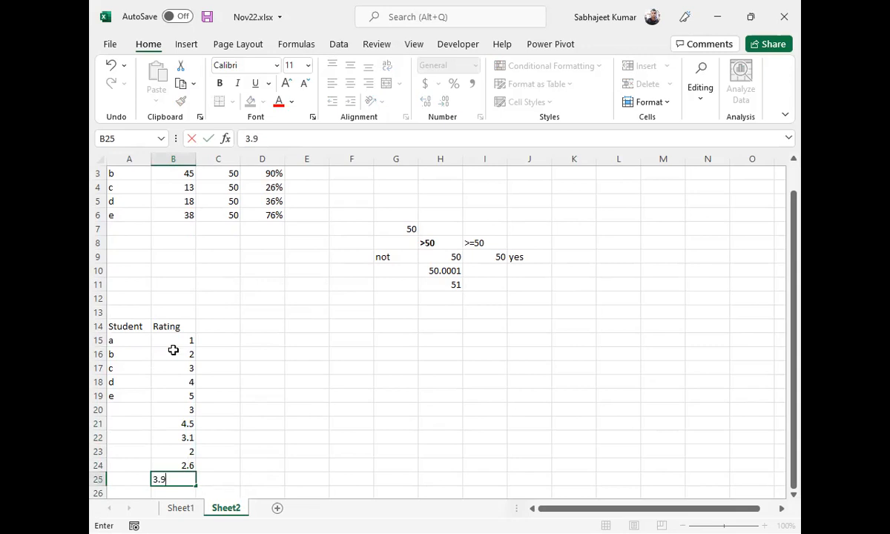
{"action": "type", "text": ".9"}
{"action": "key", "text": "Return"}
Step: Try to autofill the student letters from A15:A19 down to A25
{"action": "key", "text": "Up"}
{"action": "key", "text": "Up"}
{"action": "key", "text": "Up"}
{"action": "key", "text": "Up"}
{"action": "key", "text": "Up"}
{"action": "key", "text": "Up"}
{"action": "key", "text": "Up"}
{"action": "key", "text": "Up"}
{"action": "key", "text": "Up"}
{"action": "key", "text": "Up"}
{"action": "key", "text": "Up"}
{"action": "key", "text": "Left"}
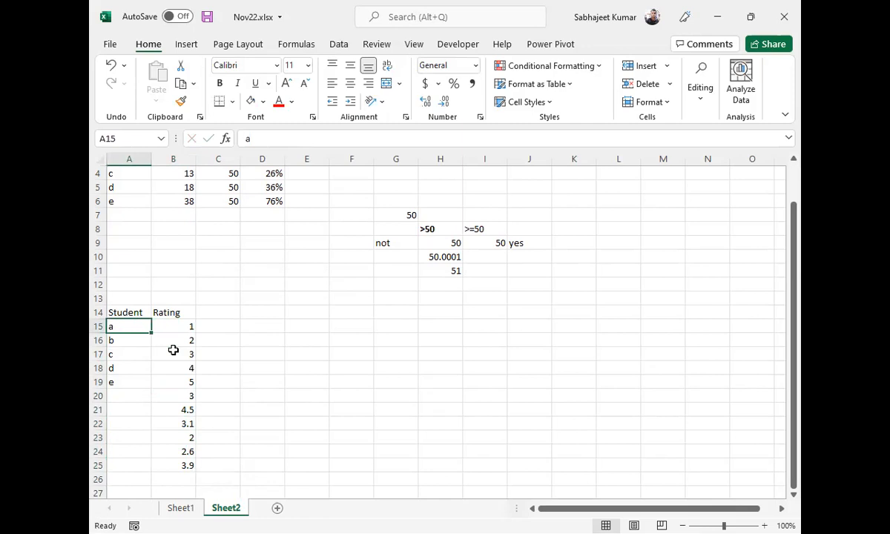
{"action": "key", "text": "shift+Down"}
{"action": "key", "text": "shift+Down"}
{"action": "key", "text": "shift+Down"}
{"action": "key", "text": "shift+Down"}
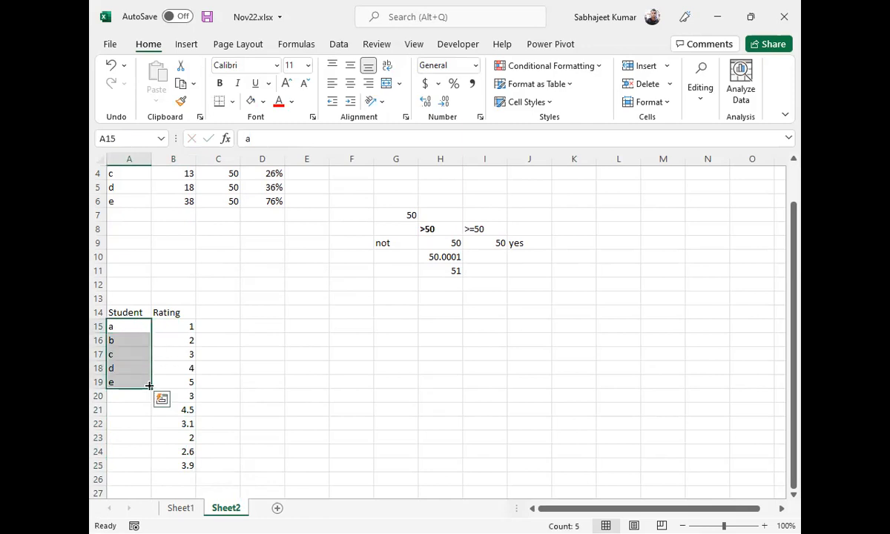
{"action": "left_click_drag", "start_coordinate": [149, 388], "coordinate": [158, 479]}
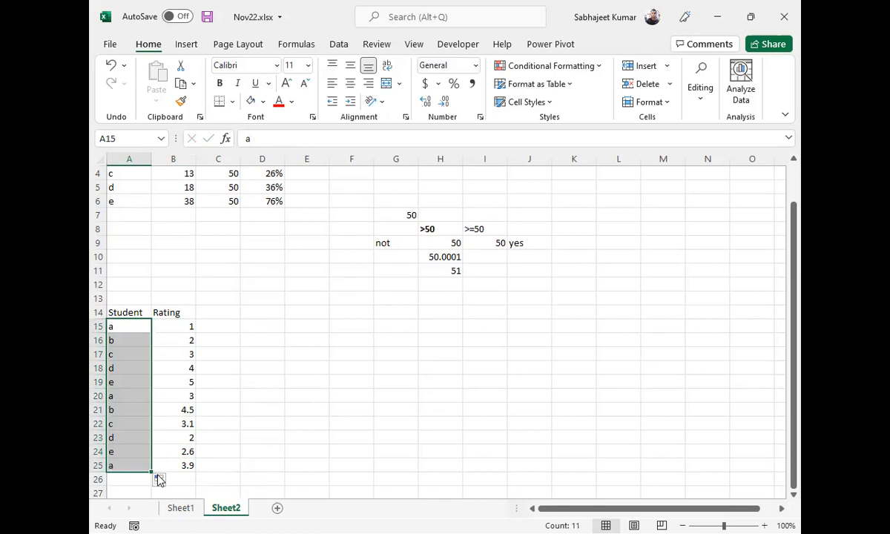
{"action": "key", "text": "ctrl+z"}
Step: Enter the students f, g, h, i, j and k in A20:A25
{"action": "left_click", "coordinate": [133, 394]}
{"action": "type", "text": "f"}
{"action": "key", "text": "Return"}
{"action": "type", "text": "g"}
{"action": "key", "text": "Return"}
{"action": "type", "text": "h"}
{"action": "key", "text": "Return"}
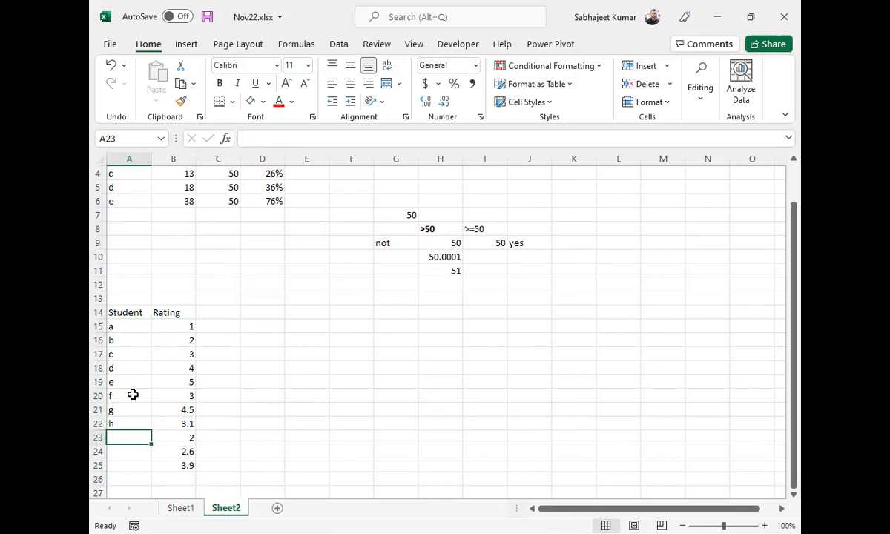
{"action": "type", "text": "i"}
{"action": "key", "text": "Return"}
{"action": "type", "text": "j"}
{"action": "key", "text": "Return"}
{"action": "type", "text": "k"}
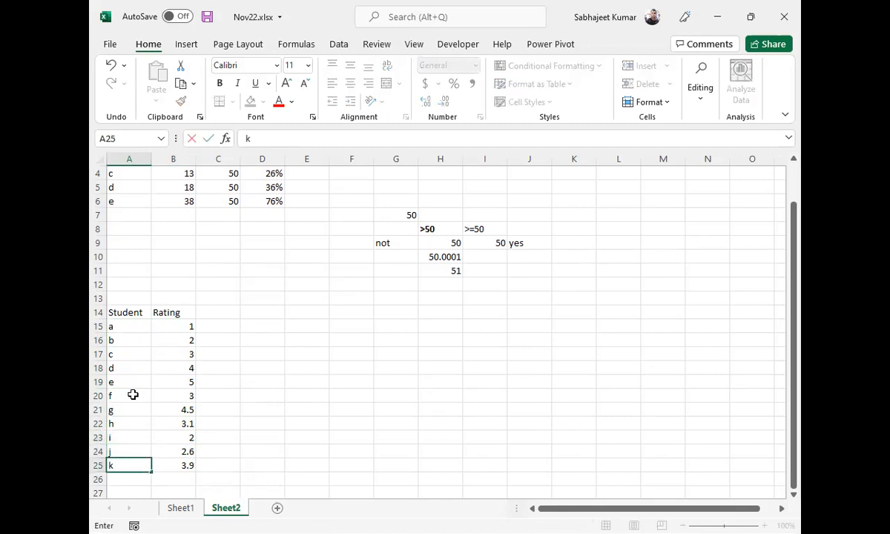
{"action": "key", "text": "Return"}
Step: Select the empty cell C14 beside the Rating header
{"action": "key", "text": "Up"}
{"action": "key", "text": "Up"}
{"action": "key", "text": "Up"}
{"action": "key", "text": "Up"}
{"action": "key", "text": "Up"}
{"action": "key", "text": "Up"}
{"action": "key", "text": "Up"}
{"action": "key", "text": "Up"}
{"action": "key", "text": "Up"}
{"action": "key", "text": "Up"}
{"action": "key", "text": "Up"}
{"action": "key", "text": "Up"}
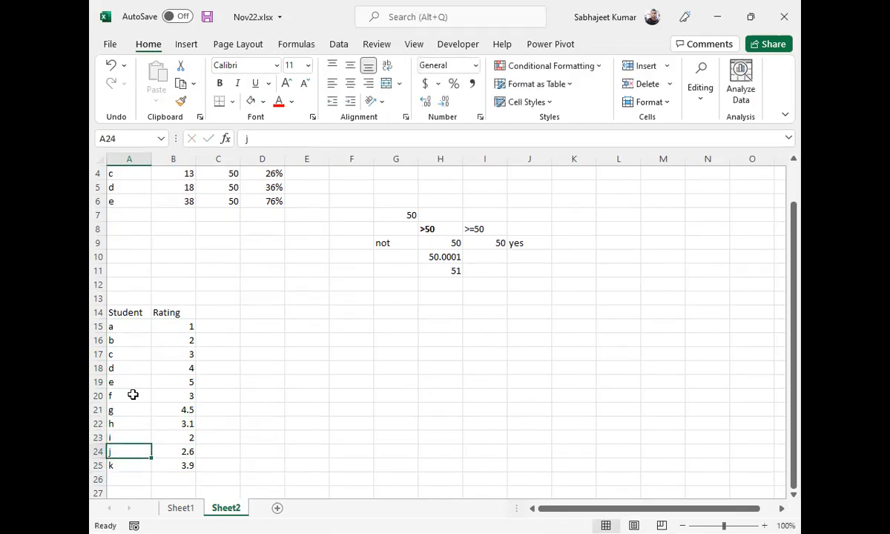
{"action": "key", "text": "Right"}
{"action": "key", "text": "Right"}
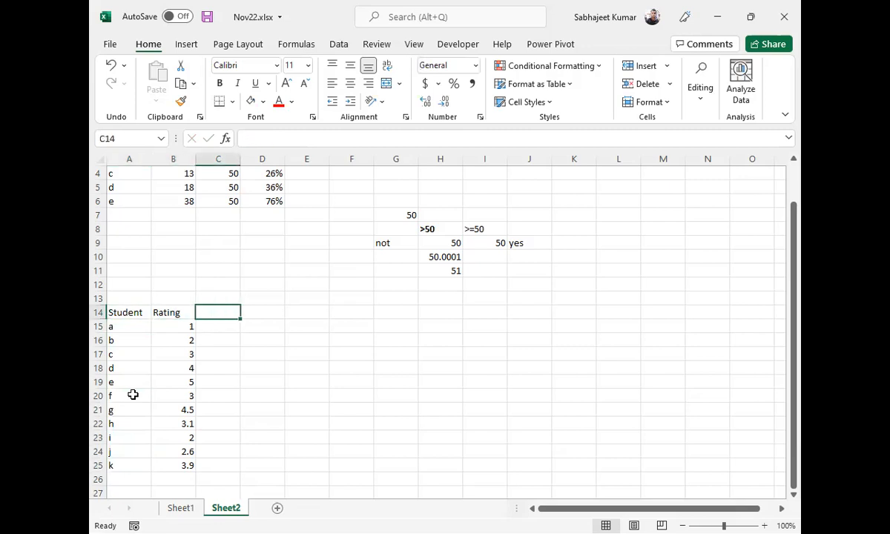
Step: Enter the column header "Ref by Dir" in cell C14 beside the Rating header
{"action": "type", "text": "Re"}
{"action": "type", "text": "f"}
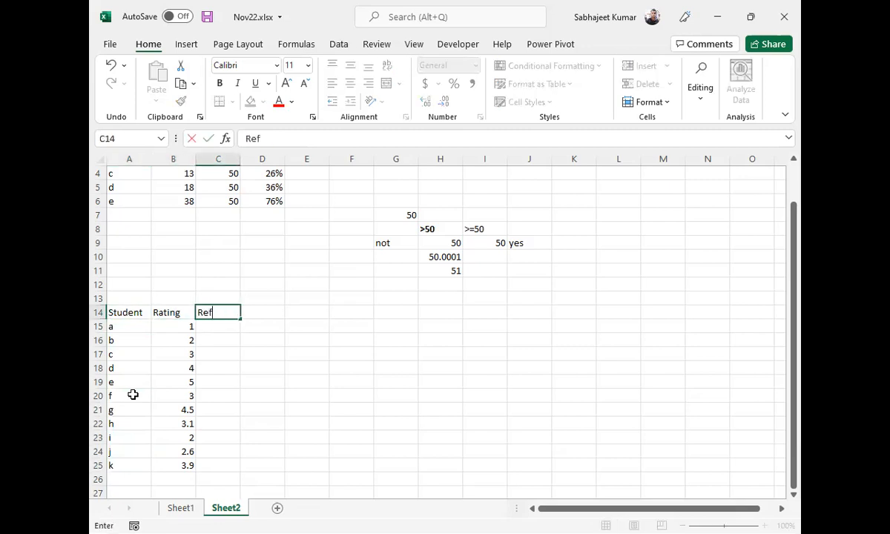
{"action": "type", "text": "b"}
{"action": "type", "text": " by D"}
{"action": "type", "text": "ir"}
{"action": "key", "text": "Return"}
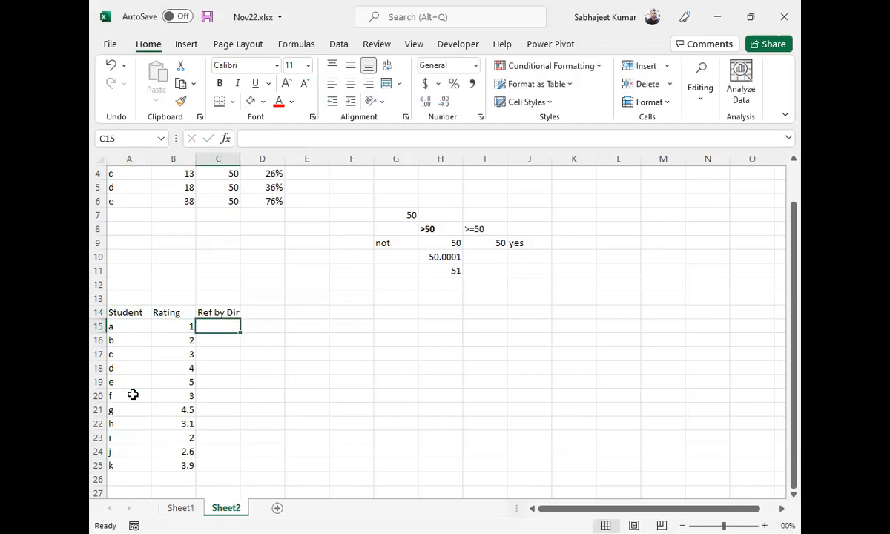
Step: Replace the header in C14 with "Ref by Manager" and widen column C to fit the text
{"action": "key", "text": "Up"}
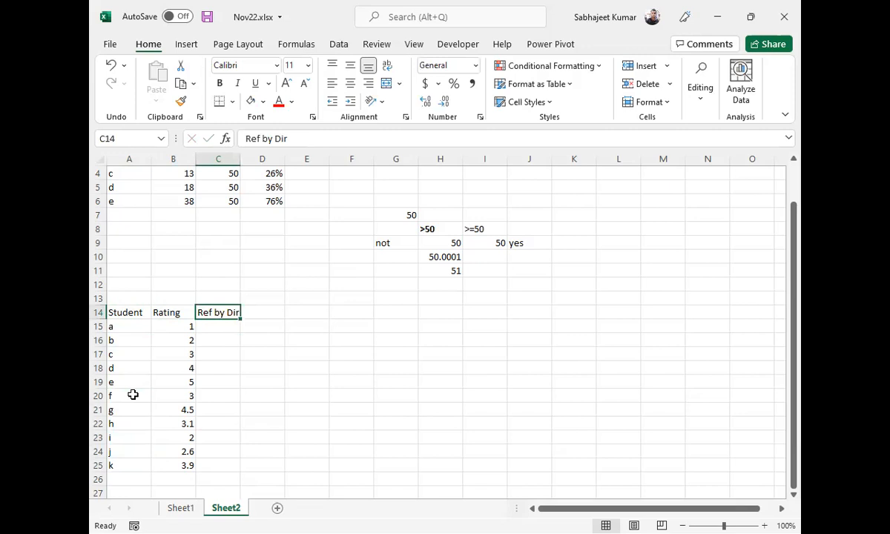
{"action": "type", "text": "Ref by "}
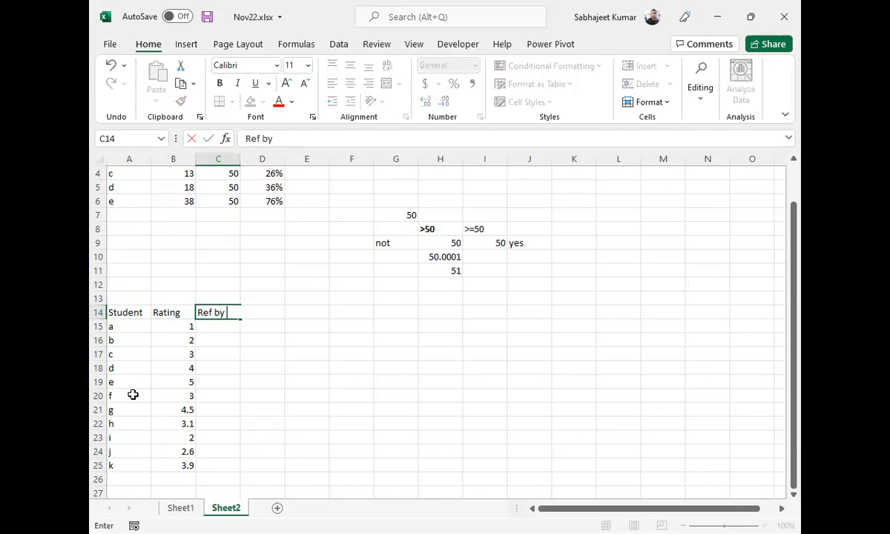
{"action": "type", "text": "Manager"}
{"action": "key", "text": "Return"}
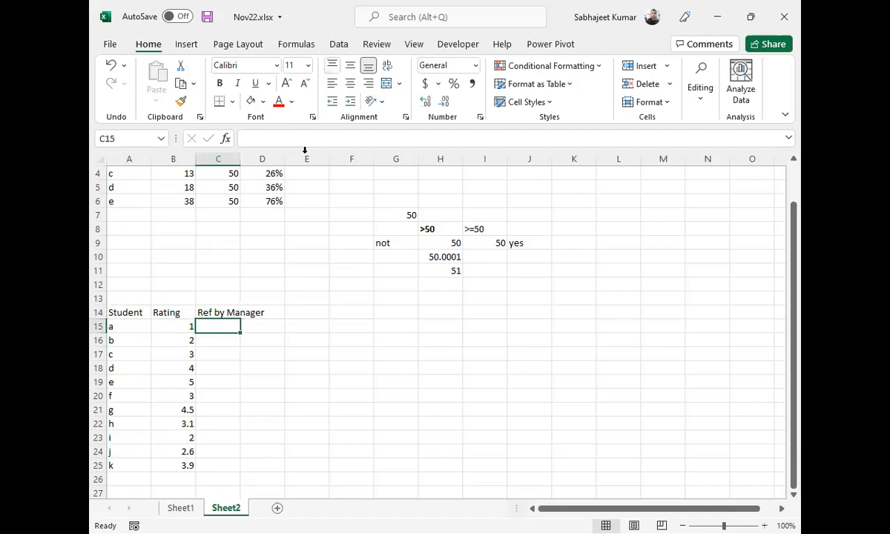
{"action": "left_click_drag", "start_coordinate": [241, 158], "coordinate": [281, 159]}
{"action": "scroll", "coordinate": [192, 348], "scroll_direction": "down", "scroll_amount": 4}
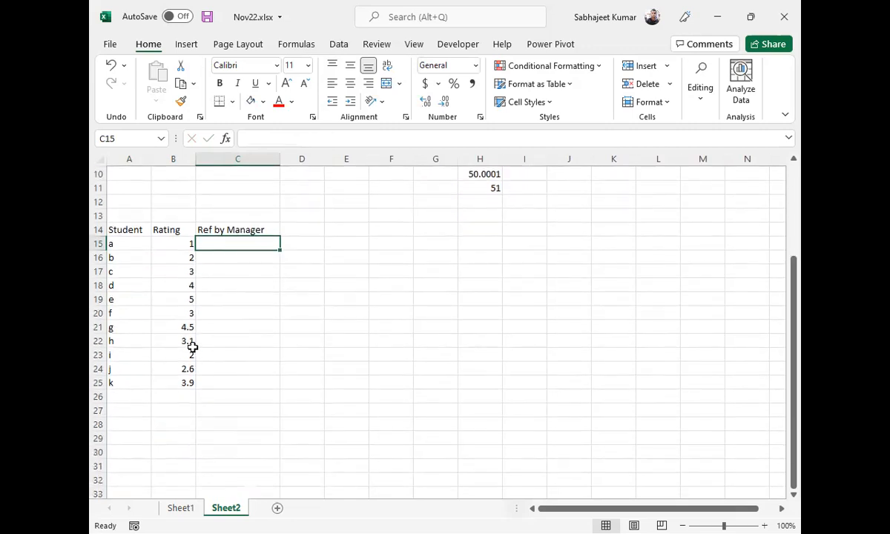
{"action": "scroll", "coordinate": [199, 322], "scroll_direction": "up", "scroll_amount": 2}
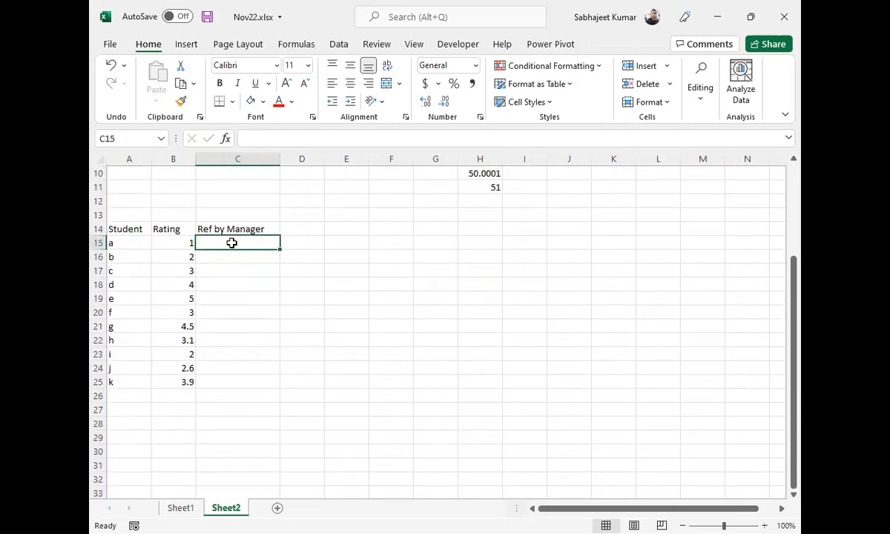
Step: Shorten the header text in cell C14 to "Ref by"
{"action": "key", "text": "Up"}
{"action": "key", "text": "F2"}
{"action": "key", "text": "BackSpace"}
{"action": "key", "text": "BackSpace"}
{"action": "key", "text": "BackSpace"}
{"action": "key", "text": "BackSpace"}
{"action": "key", "text": "BackSpace"}
{"action": "key", "text": "BackSpace"}
{"action": "key", "text": "BackSpace"}
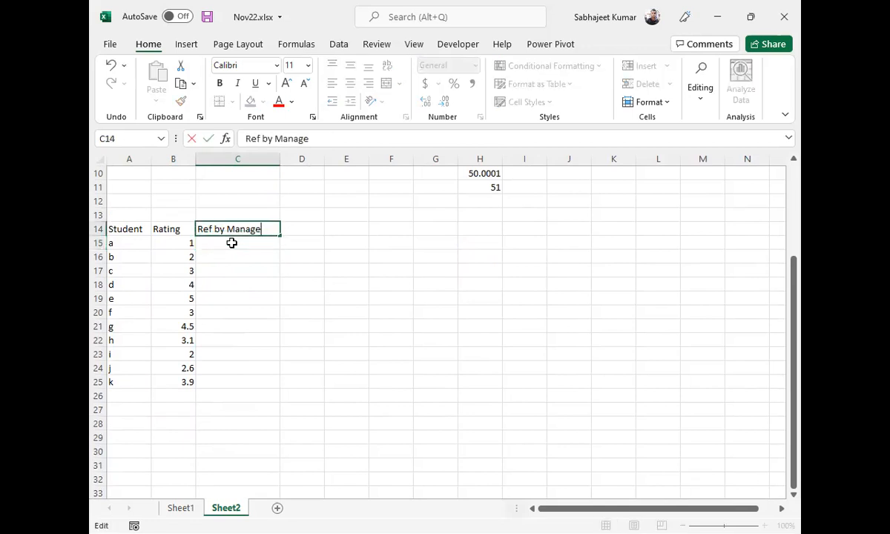
{"action": "key", "text": "Return"}
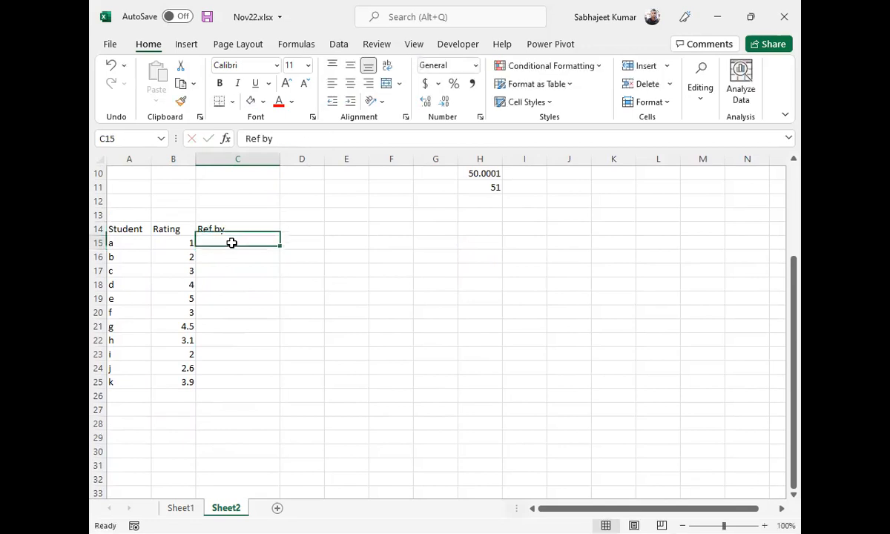
Step: Fill the Ref by column for students a to c, C15:C17, with Manager, Director and Group Manager
{"action": "type", "text": "Manager"}
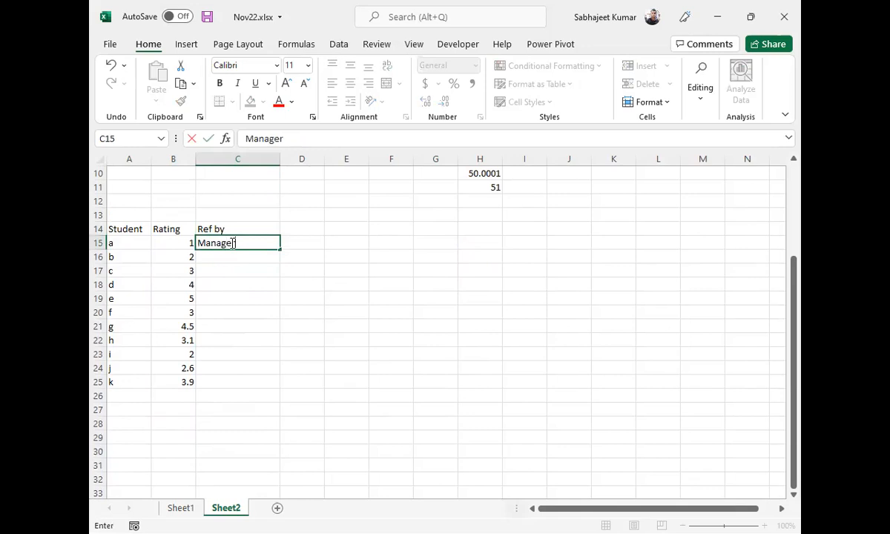
{"action": "key", "text": "Return"}
{"action": "type", "text": "D"}
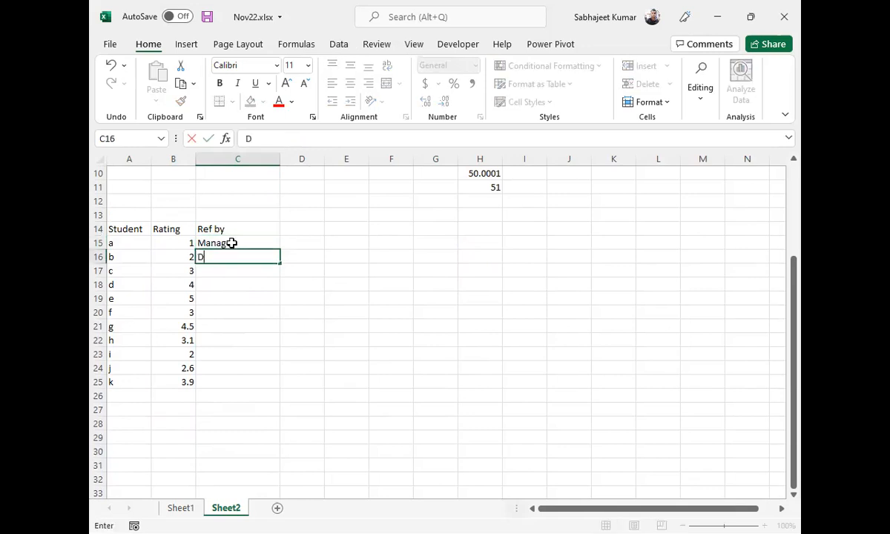
{"action": "type", "text": "irector"}
{"action": "key", "text": "Return"}
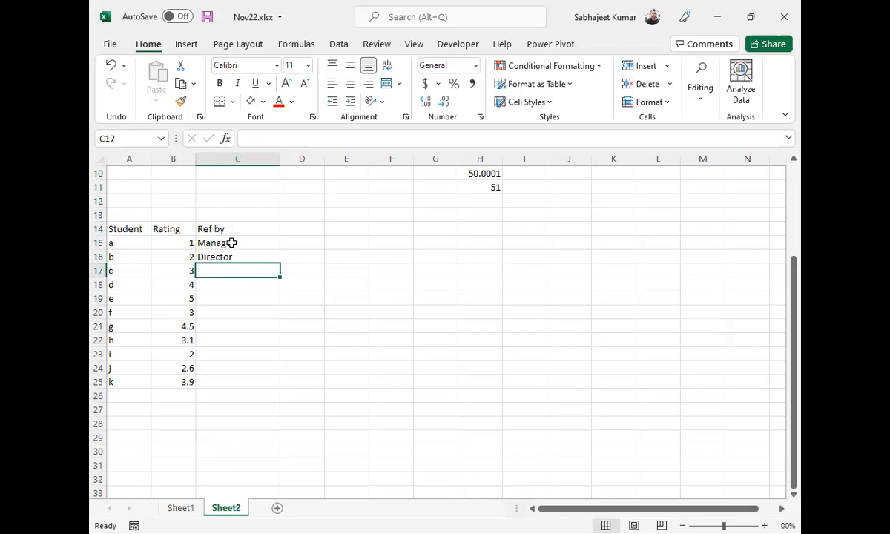
{"action": "type", "text": "G"}
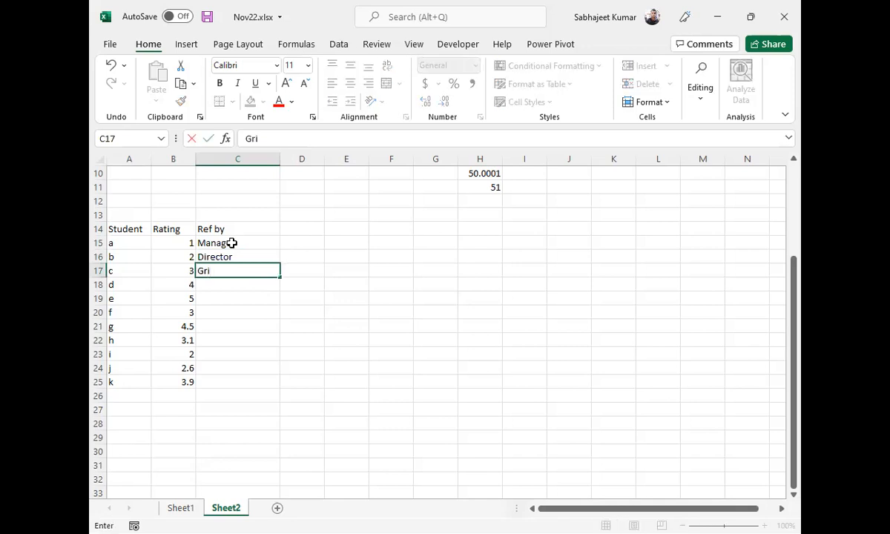
{"action": "type", "text": "roup Manager"}
{"action": "key", "text": "Return"}
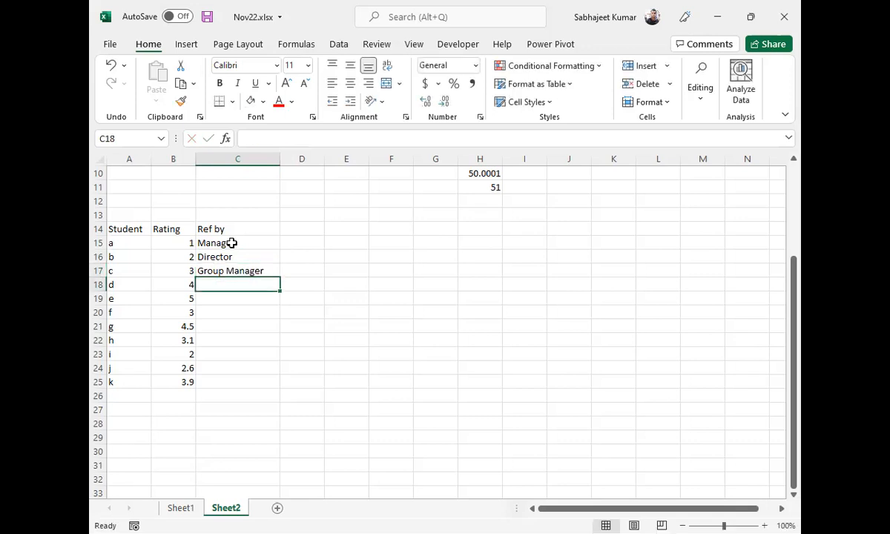
Step: Fill C18:C22 of the Ref by column with Manager, Director, Director, HR and HR
{"action": "type", "text": "Manager"}
{"action": "key", "text": "Return"}
{"action": "type", "text": "Director"}
{"action": "key", "text": "Return"}
{"action": "type", "text": "Director"}
{"action": "key", "text": "Return"}
{"action": "type", "text": "HR"}
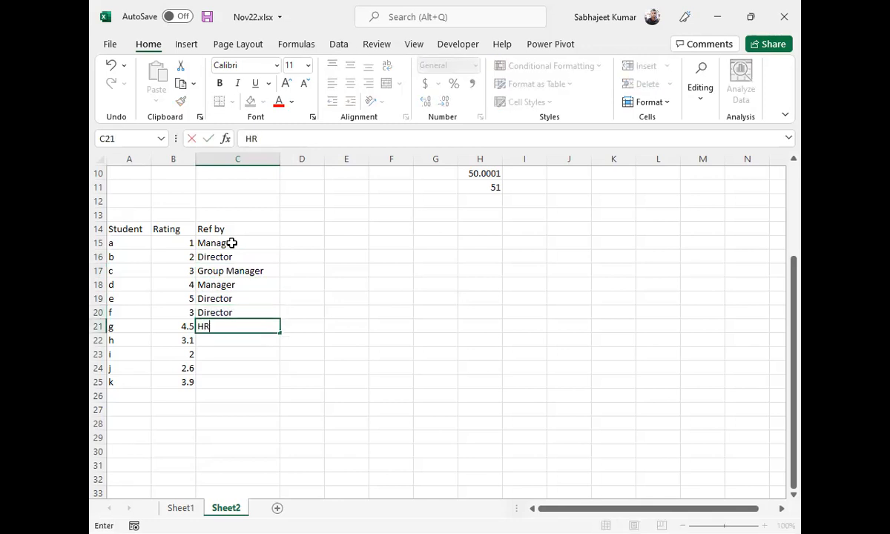
{"action": "key", "text": "Return"}
{"action": "type", "text": "HR"}
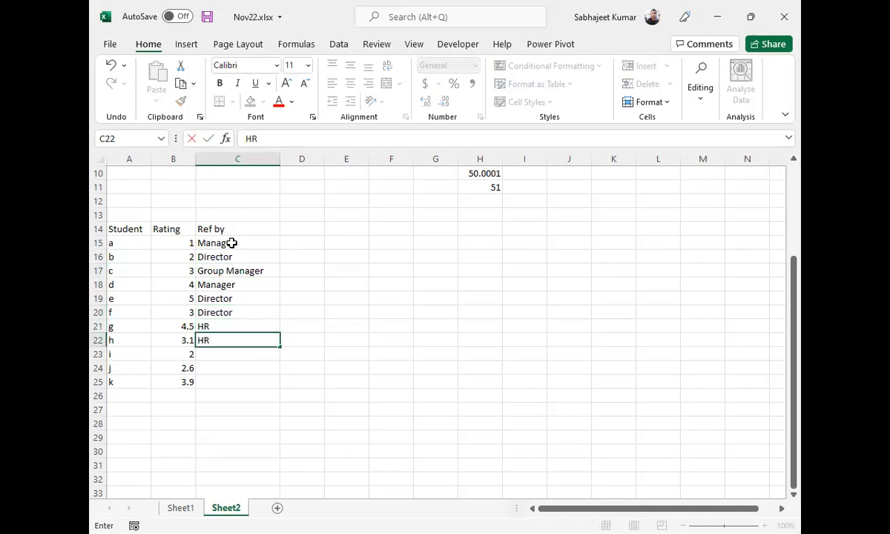
{"action": "key", "text": "Return"}
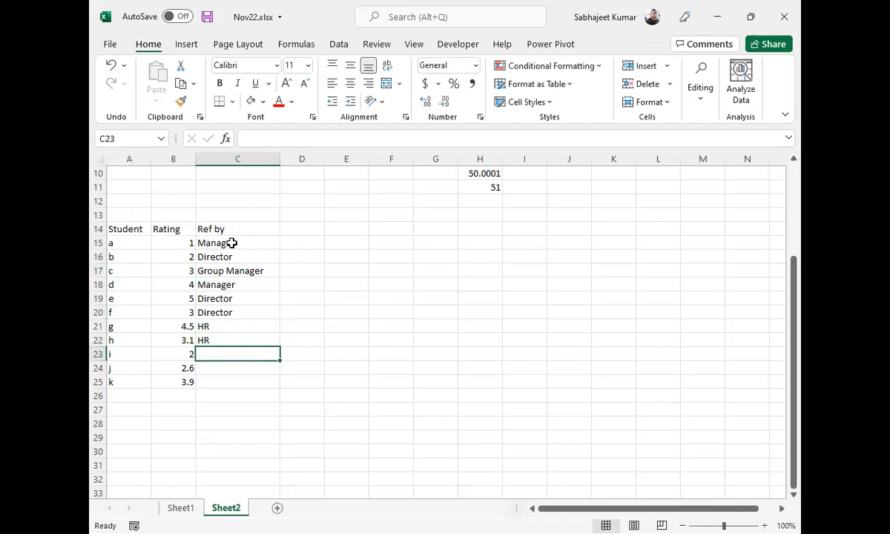
Step: Complete the Ref by column with Assistant Manager in C23 and Group Manager in C24 and C25
{"action": "type", "text": "A"}
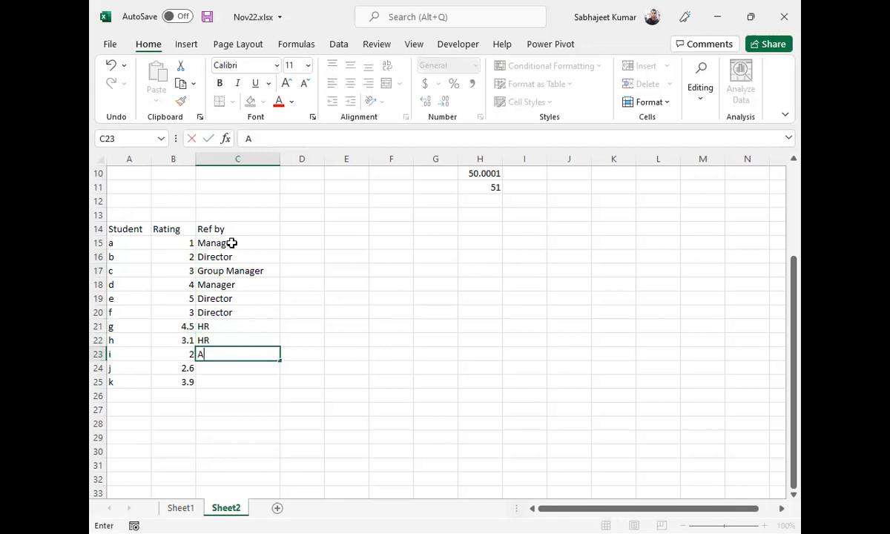
{"action": "type", "text": "ssi"}
{"action": "key", "text": "BackSpace"}
{"action": "key", "text": "BackSpace"}
{"action": "type", "text": "siu"}
{"action": "key", "text": "BackSpace"}
{"action": "type", "text": "stant"}
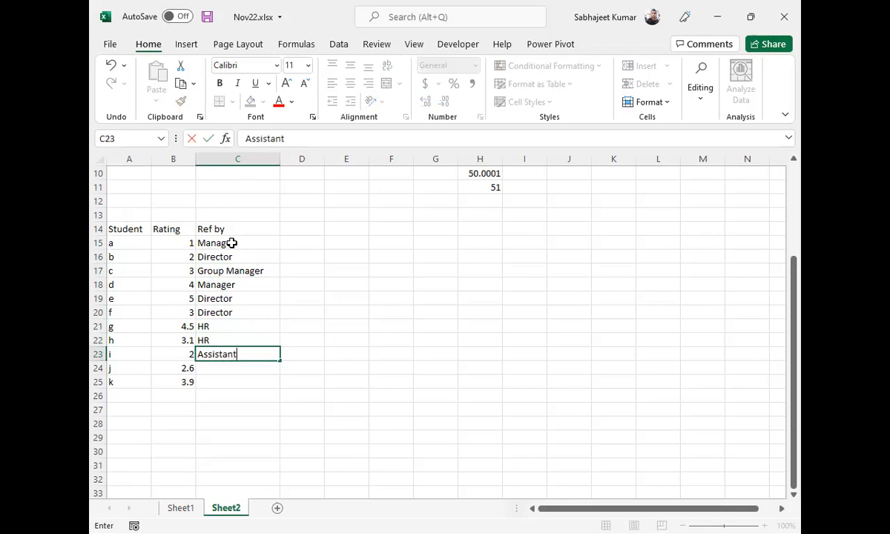
{"action": "type", "text": " Manager"}
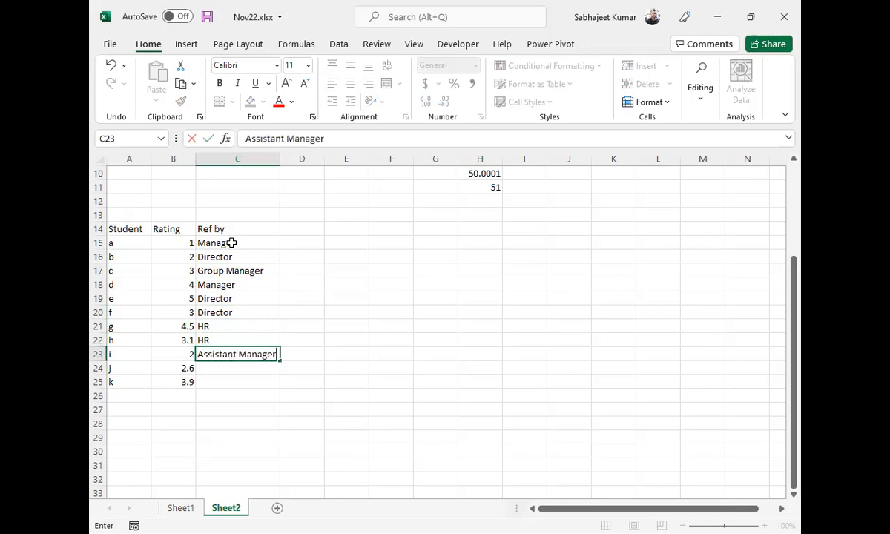
{"action": "key", "text": "Return"}
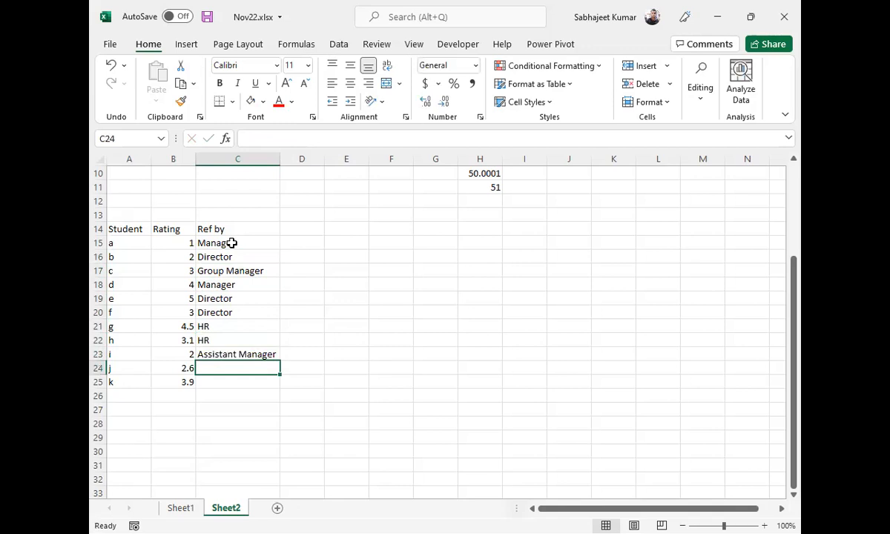
{"action": "type", "text": "Group Manager"}
{"action": "key", "text": "Return"}
{"action": "type", "text": "Group Manager"}
{"action": "key", "text": "Return"}
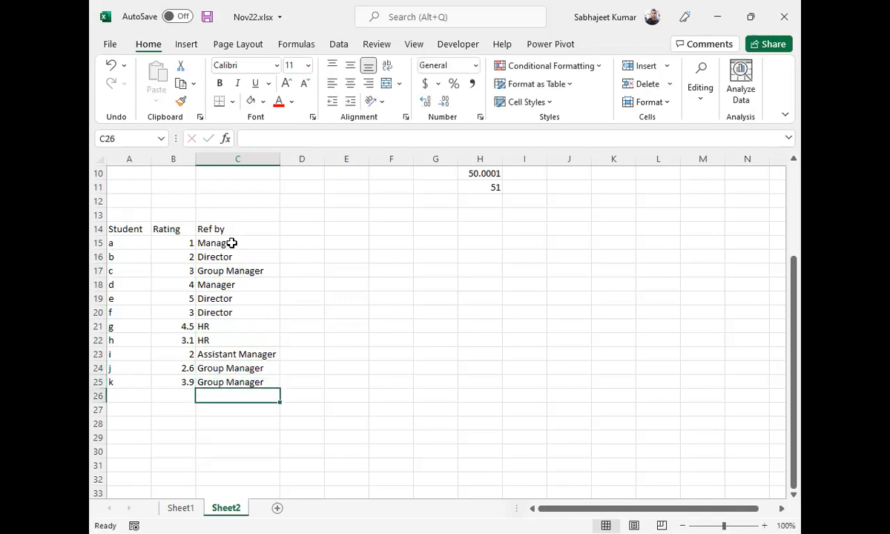
Step: Add the column header "Tenure in months" in cell D14
{"action": "key", "text": "Up"}
{"action": "key", "text": "Up"}
{"action": "key", "text": "Up"}
{"action": "key", "text": "Up"}
{"action": "key", "text": "Up"}
{"action": "key", "text": "Up"}
{"action": "key", "text": "Up"}
{"action": "key", "text": "Up"}
{"action": "key", "text": "Up"}
{"action": "key", "text": "Up"}
{"action": "key", "text": "Up"}
{"action": "key", "text": "Up"}
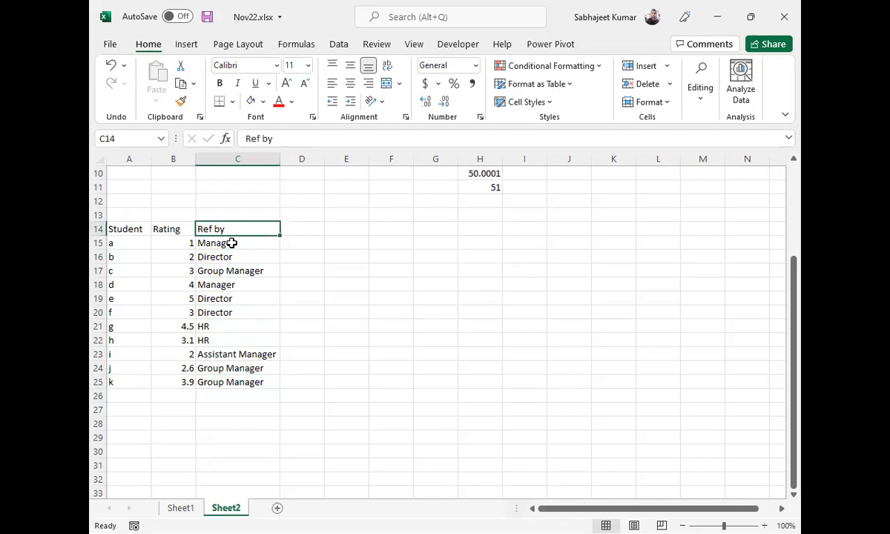
{"action": "key", "text": "Right"}
{"action": "type", "text": "Tenure in month"}
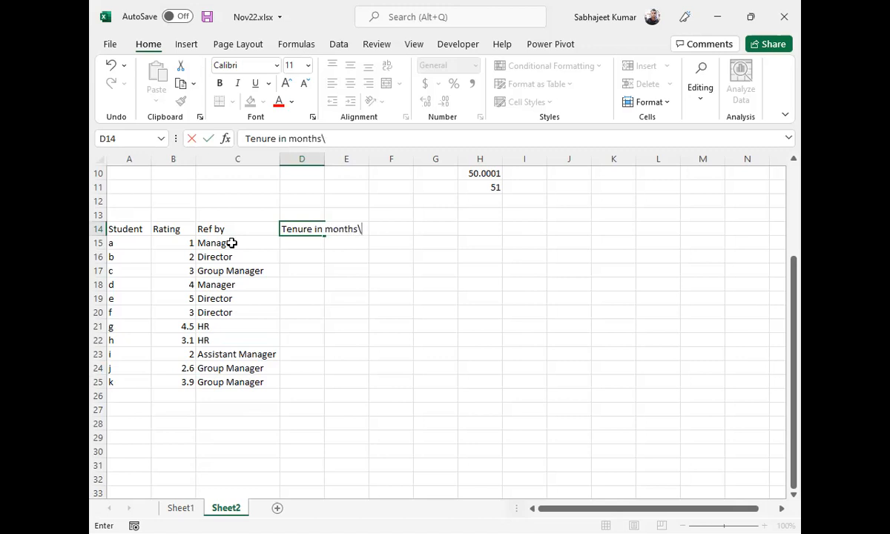
{"action": "key", "text": "Return"}
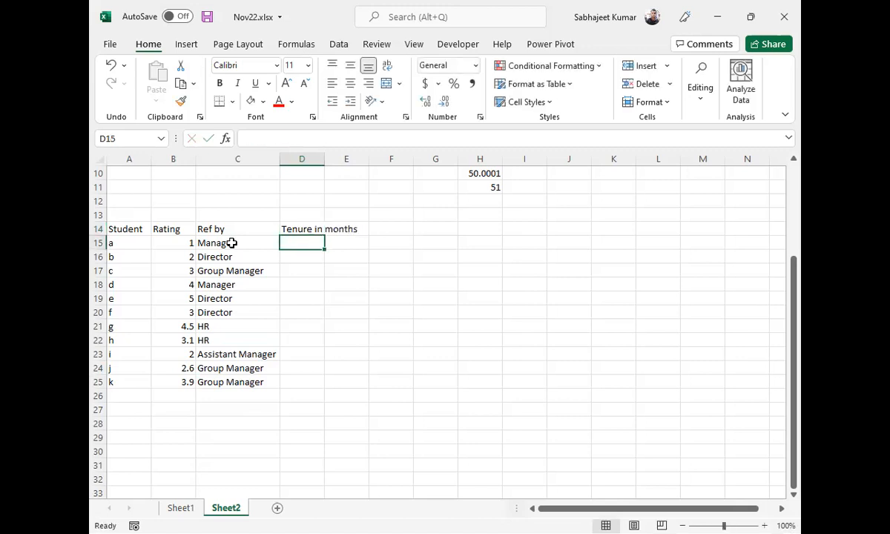
Step: Enter the tenure values 15, 18, 24, 14, 9 and 4 in cells D15:D20
{"action": "type", "text": "15"}
{"action": "key", "text": "Return"}
{"action": "type", "text": "18"}
{"action": "key", "text": "Return"}
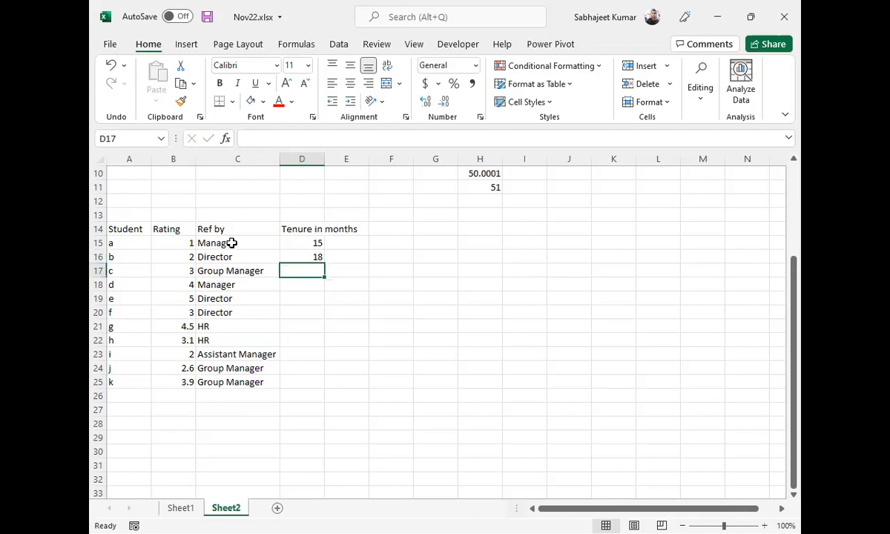
{"action": "type", "text": "24"}
{"action": "key", "text": "Return"}
{"action": "type", "text": "14"}
{"action": "key", "text": "Return"}
{"action": "type", "text": "9"}
{"action": "key", "text": "Return"}
{"action": "type", "text": "4"}
{"action": "key", "text": "Return"}
Step: Enter the remaining tenure values 6, 3, 18, 20 and 22 in cells D21:D25
{"action": "type", "text": "6"}
{"action": "key", "text": "Return"}
{"action": "type", "text": "3"}
{"action": "key", "text": "Return"}
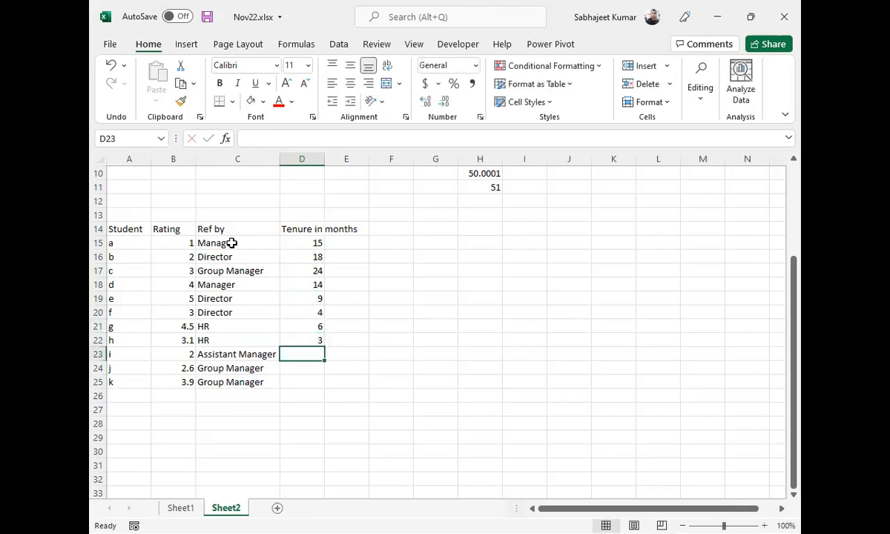
{"action": "type", "text": "18"}
{"action": "key", "text": "Return"}
{"action": "type", "text": "20"}
{"action": "key", "text": "Return"}
{"action": "type", "text": "22"}
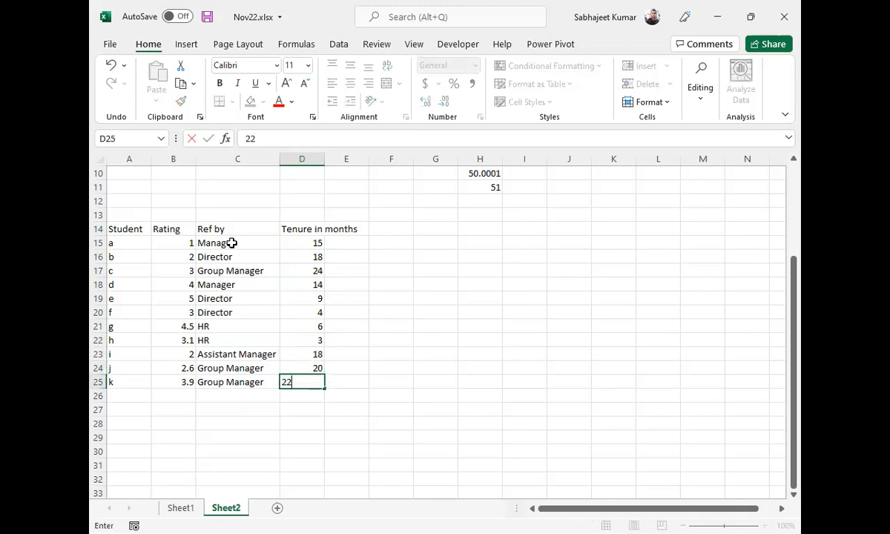
{"action": "key", "text": "Return"}
Step: Make the header row A14:E14 bold and widen column D to fit the tenure header
{"action": "left_click_drag", "start_coordinate": [107, 215], "coordinate": [329, 226]}
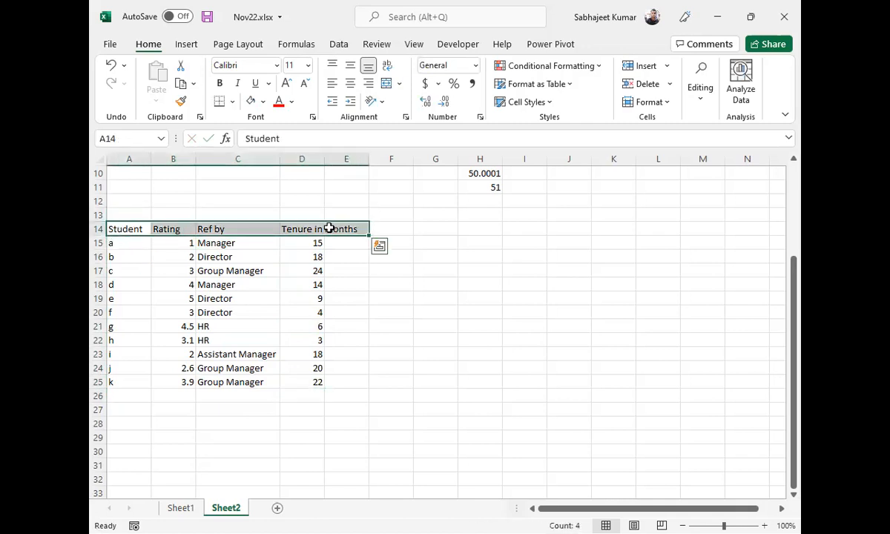
{"action": "key", "text": "ctrl+b"}
{"action": "left_click_drag", "start_coordinate": [324, 158], "coordinate": [362, 158]}
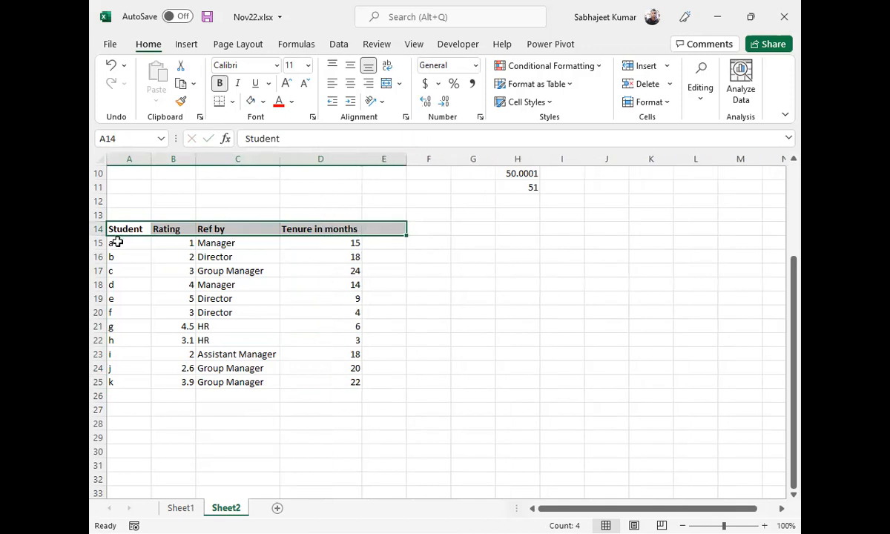
Step: Change the header in cell A14 to "Emp" and save the workbook
{"action": "left_click", "coordinate": [120, 229]}
{"action": "type", "text": "Emp"}
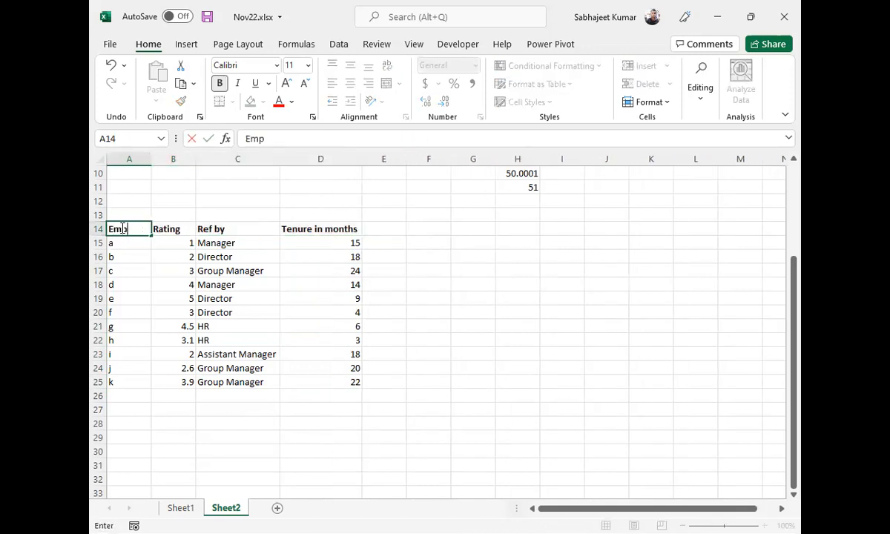
{"action": "key", "text": "Return"}
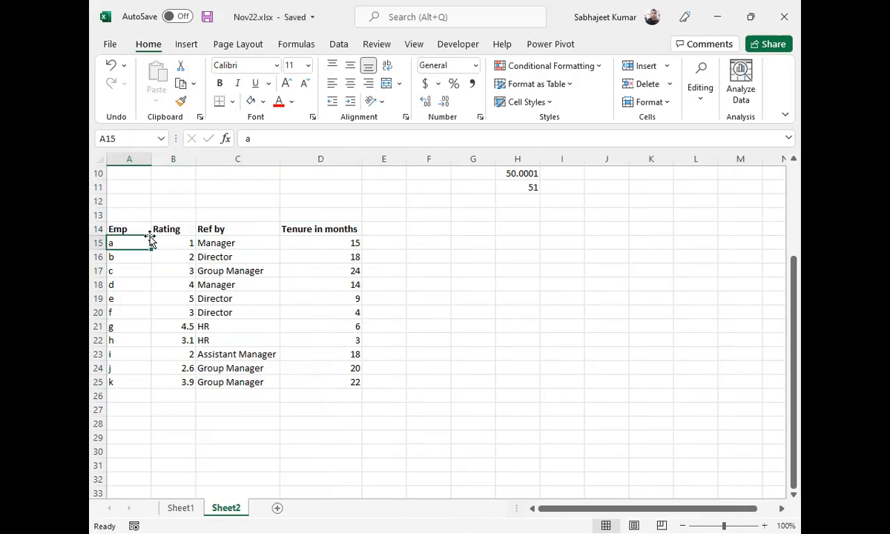
{"action": "left_click", "coordinate": [197, 425]}
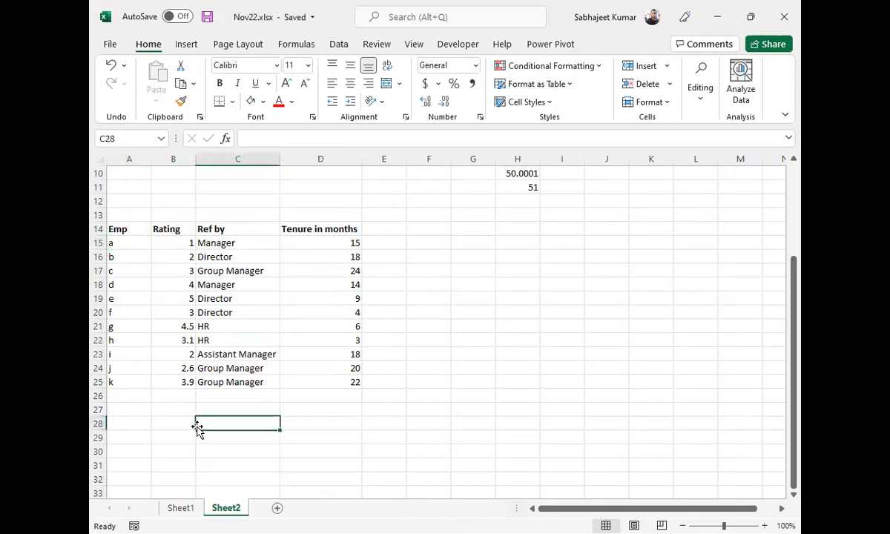
{"action": "left_click", "coordinate": [158, 423]}
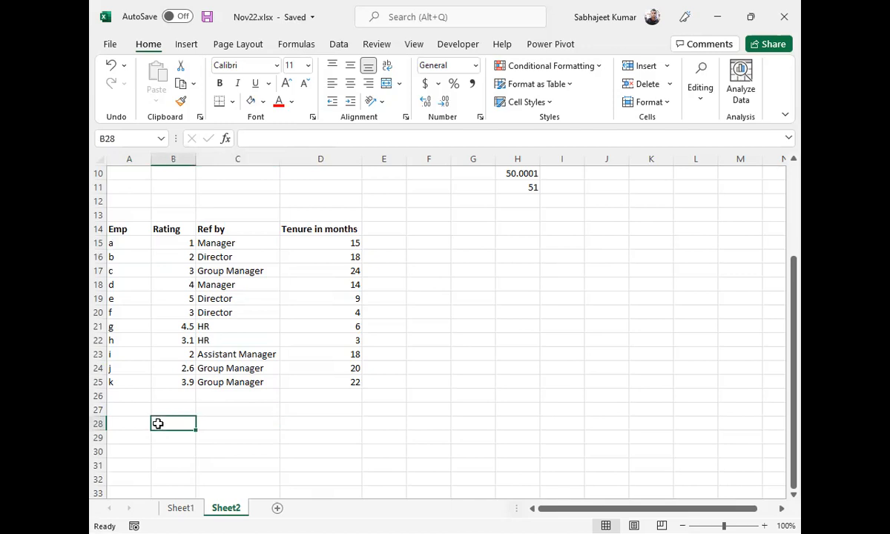
{"action": "scroll", "coordinate": [157, 424], "scroll_direction": "down", "scroll_amount": 2}
{"action": "scroll", "coordinate": [155, 421], "scroll_direction": "up", "scroll_amount": 2}
{"action": "left_click_drag", "start_coordinate": [112, 241], "coordinate": [349, 244]}
{"action": "left_click", "coordinate": [116, 257]}
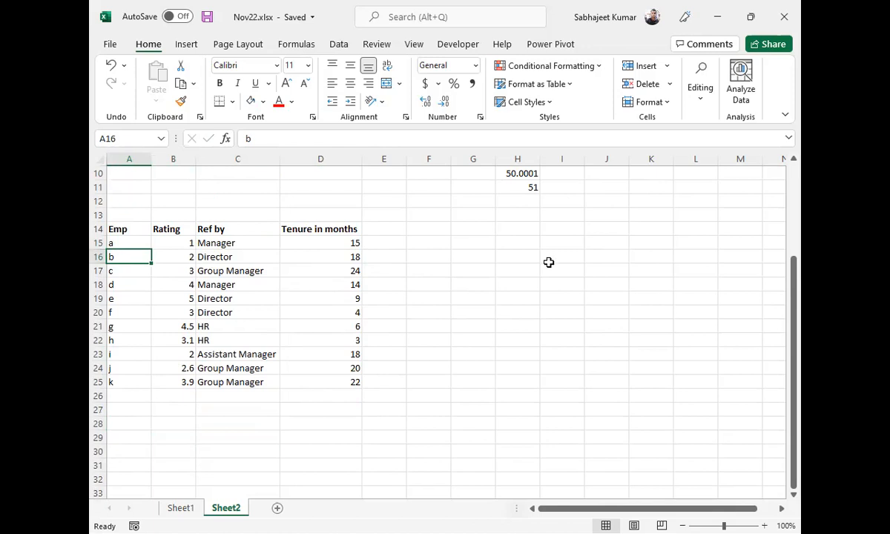
Step: Collapse the ribbon and enter the rating threshold 4 in cell B28
{"action": "key", "text": "ctrl+F1"}
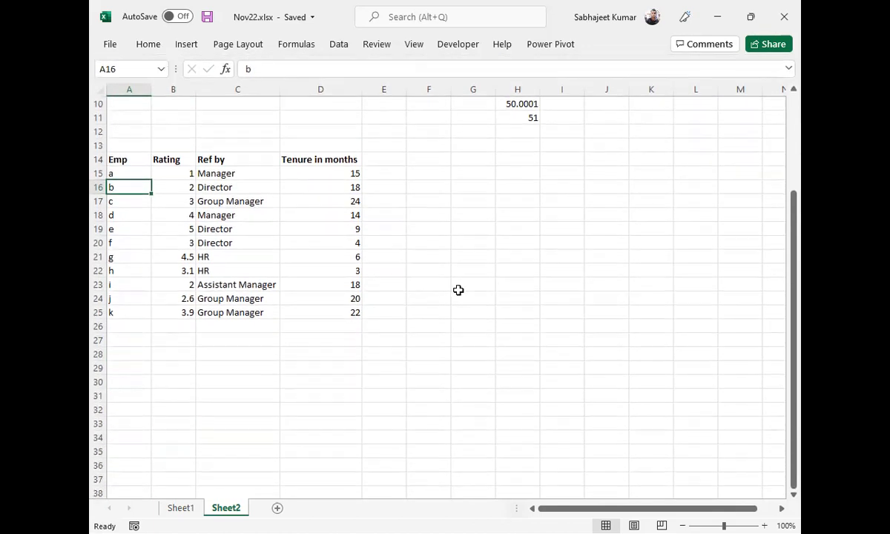
{"action": "left_click", "coordinate": [236, 354]}
{"action": "left_click", "coordinate": [166, 354]}
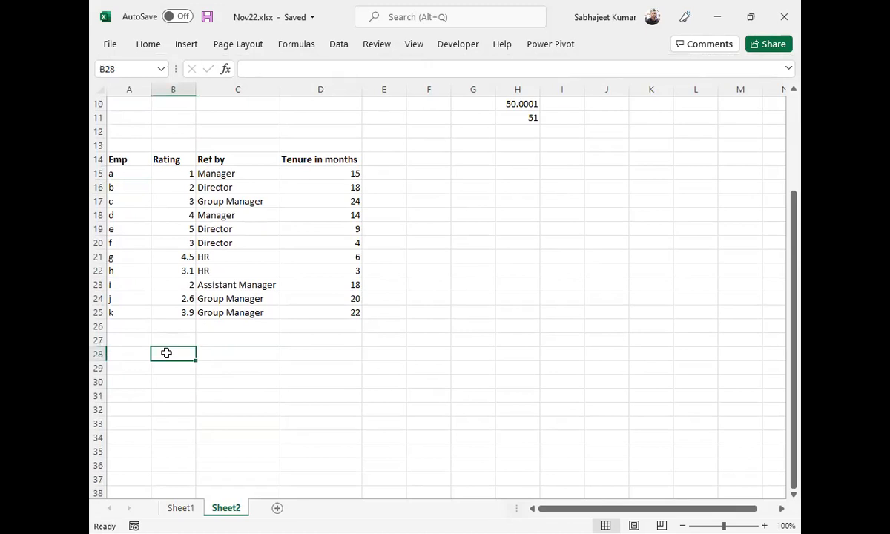
{"action": "type", "text": "4"}
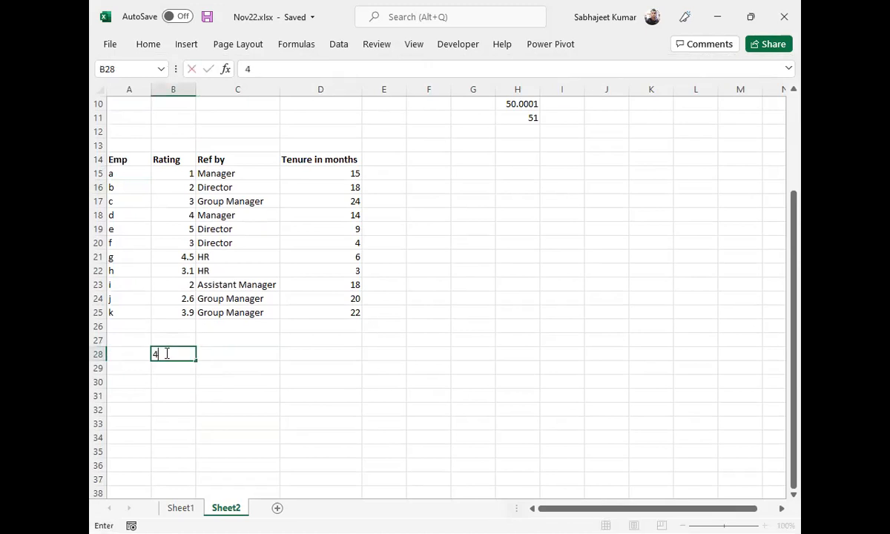
{"action": "key", "text": "Return"}
{"action": "key", "text": "Up"}
{"action": "key", "text": "Right"}
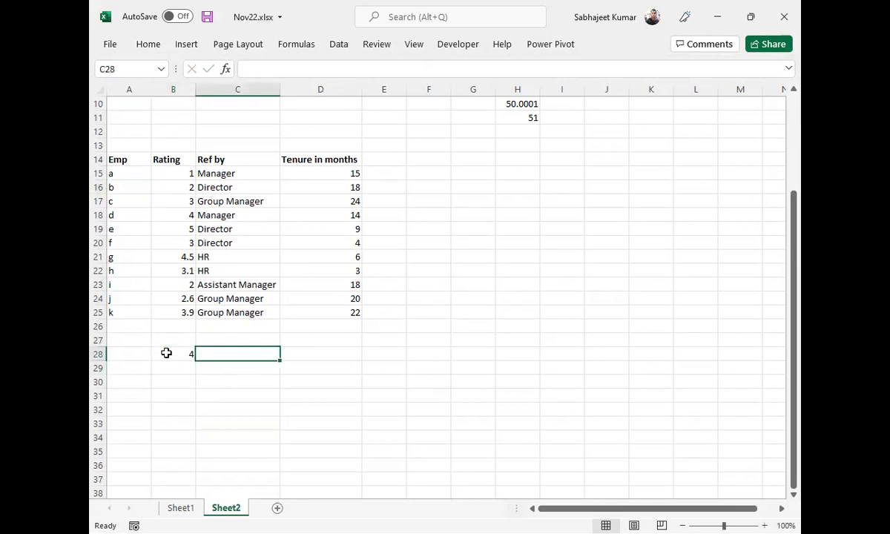
{"action": "left_click", "coordinate": [167, 353]}
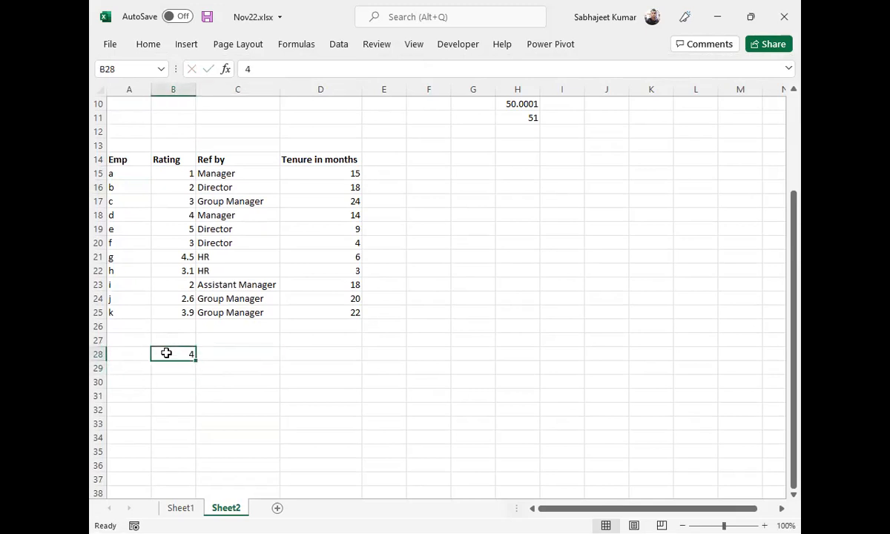
Step: Start a formula-based conditional formatting rule for cell A15 with the formula =b15>4
{"action": "left_click_drag", "start_coordinate": [122, 169], "coordinate": [121, 312]}
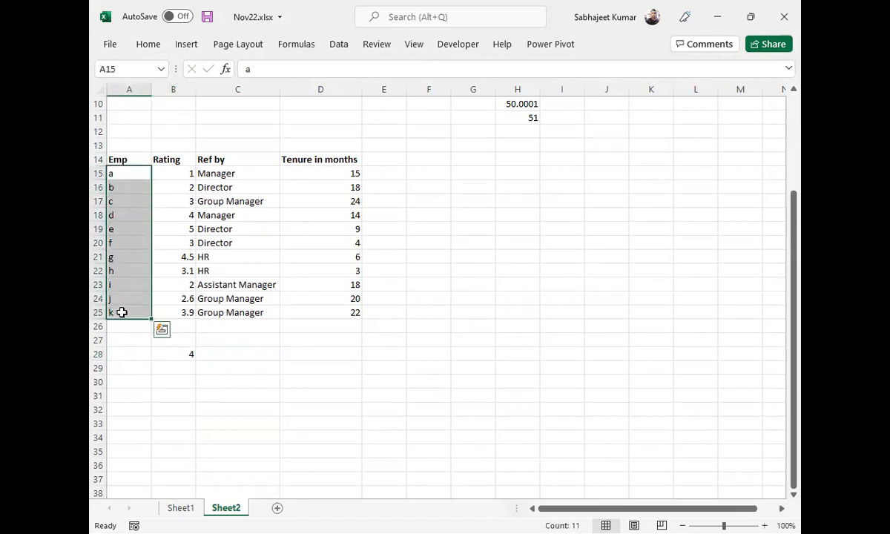
{"action": "left_click", "coordinate": [131, 173]}
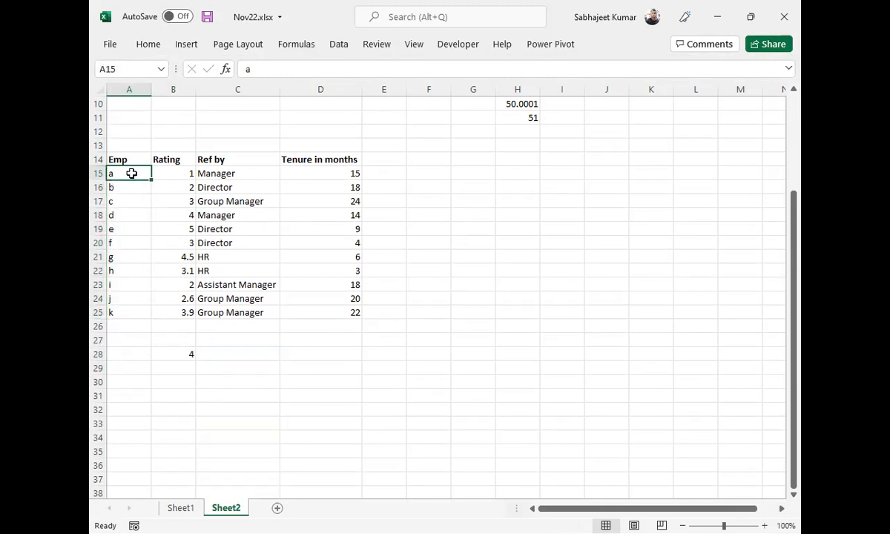
{"action": "left_click", "coordinate": [149, 44]}
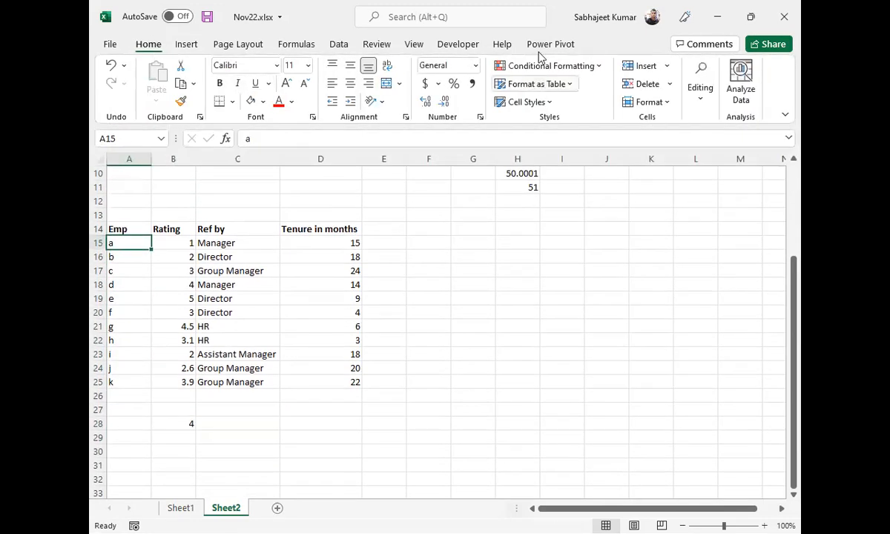
{"action": "left_click", "coordinate": [595, 68]}
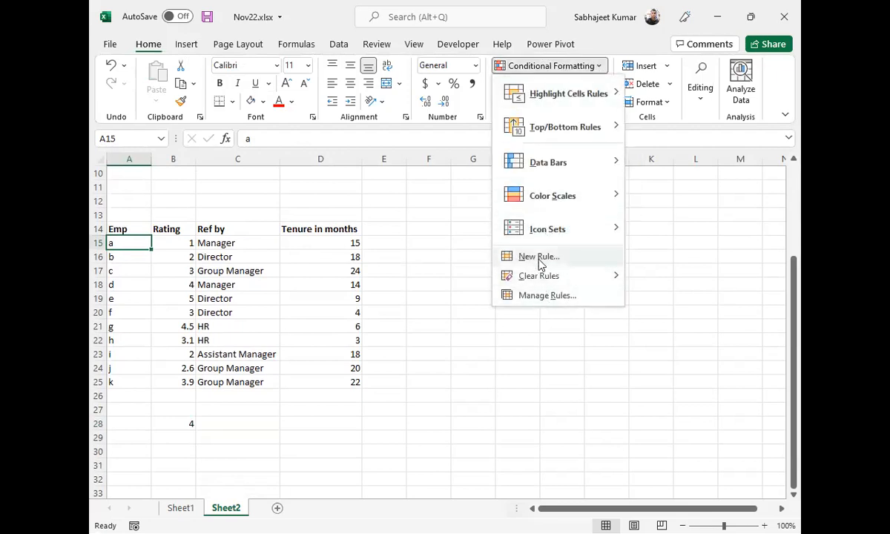
{"action": "left_click", "coordinate": [539, 258]}
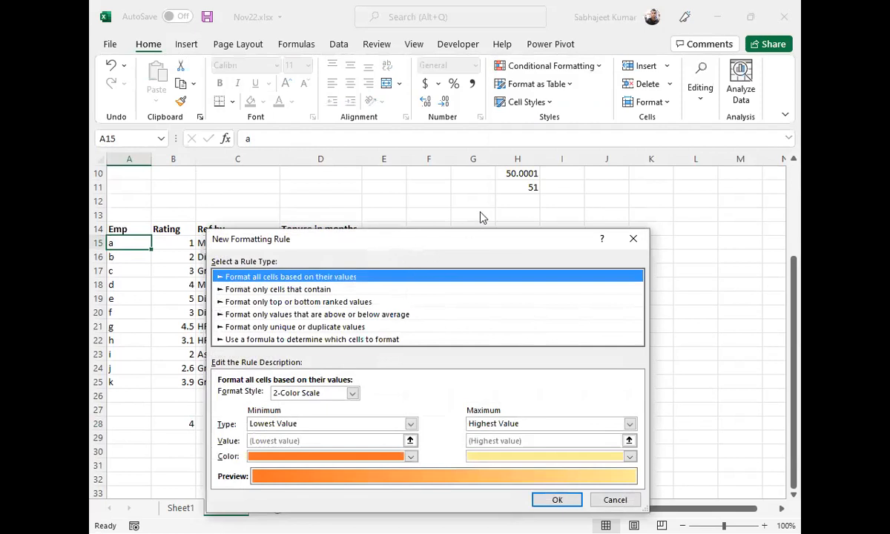
{"action": "left_click_drag", "start_coordinate": [401, 238], "coordinate": [538, 145]}
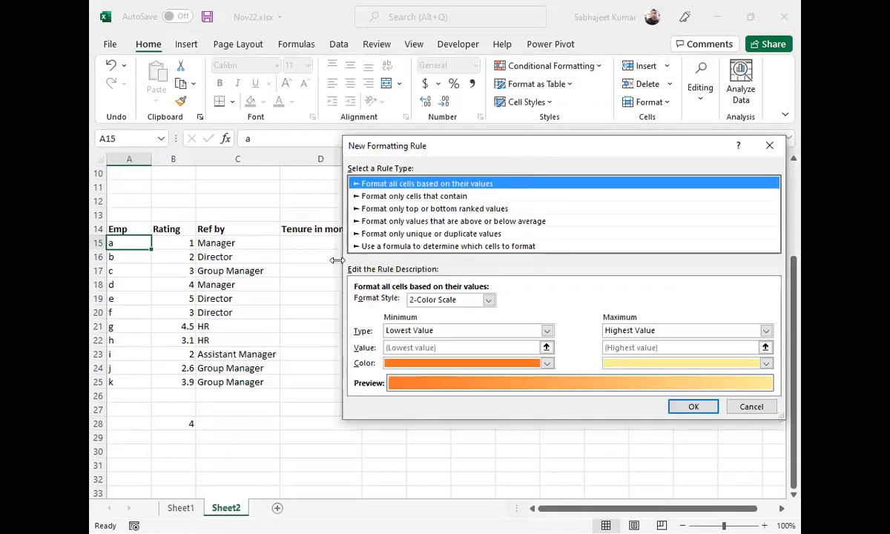
{"action": "left_click_drag", "start_coordinate": [337, 261], "coordinate": [411, 248]}
{"action": "left_click", "coordinate": [449, 248]}
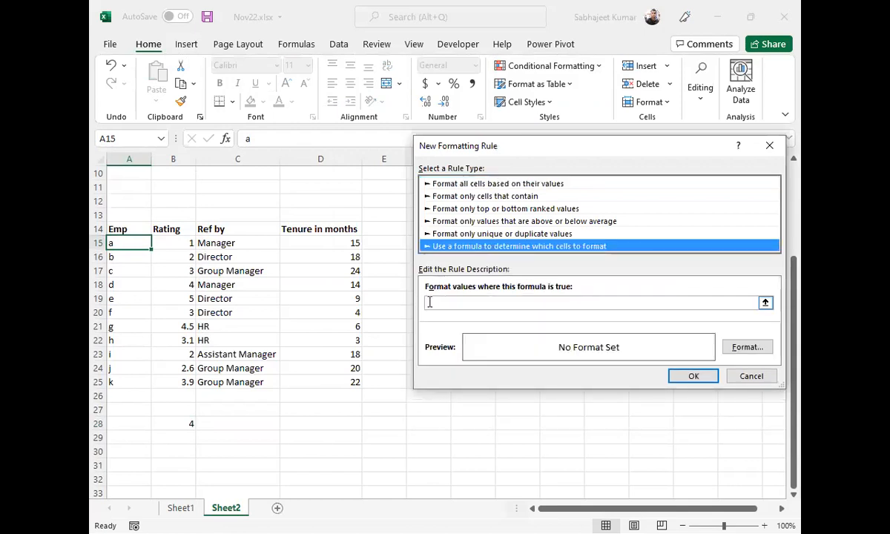
{"action": "left_click", "coordinate": [434, 304]}
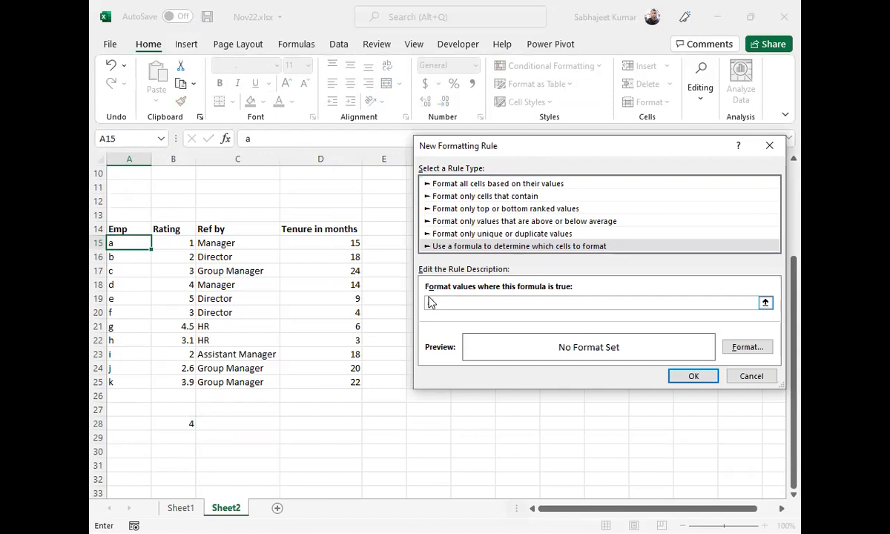
{"action": "type", "text": "=b15>4"}
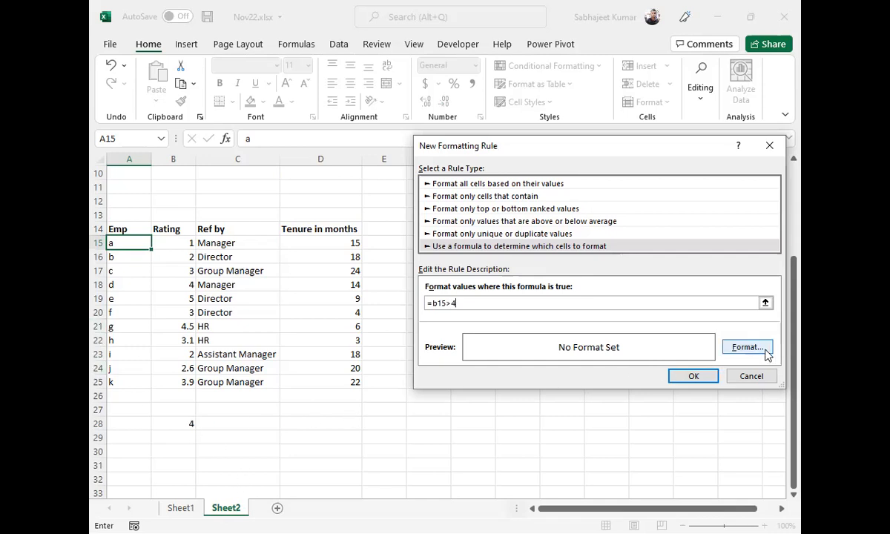
Step: Give the new formatting rule a yellow background fill
{"action": "left_click", "coordinate": [735, 350]}
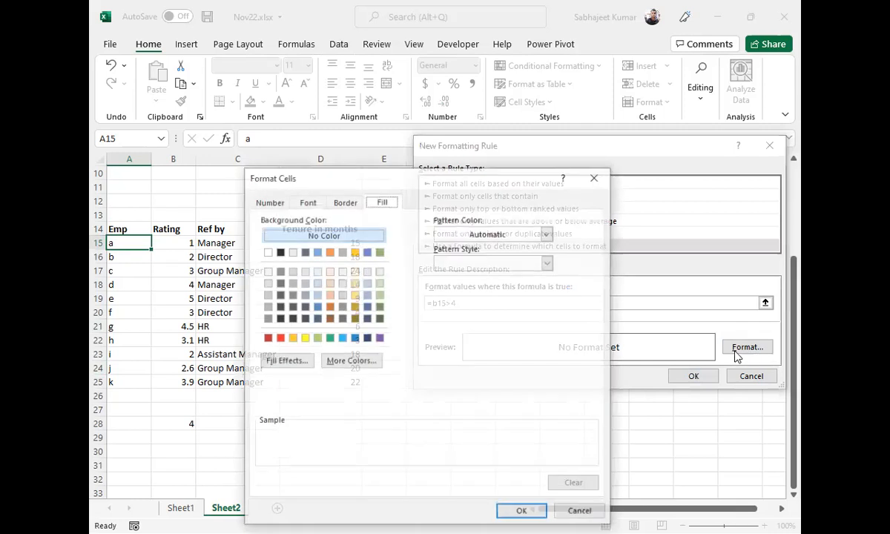
{"action": "left_click", "coordinate": [305, 338]}
{"action": "left_click", "coordinate": [512, 513]}
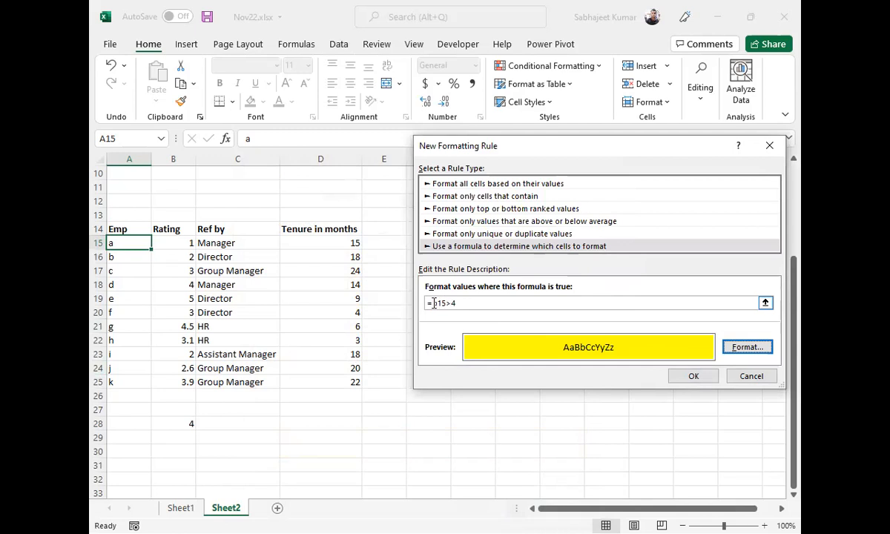
Step: Re-pick cell B15 in the rule formula as a fully relative reference, making it =B15>4, and apply the rule
{"action": "left_click", "coordinate": [478, 302]}
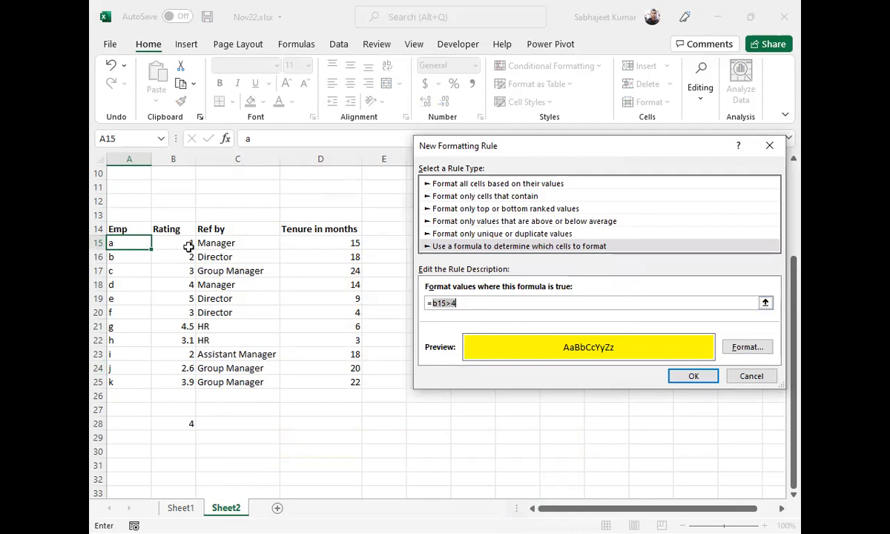
{"action": "left_click_drag", "start_coordinate": [433, 303], "coordinate": [448, 300]}
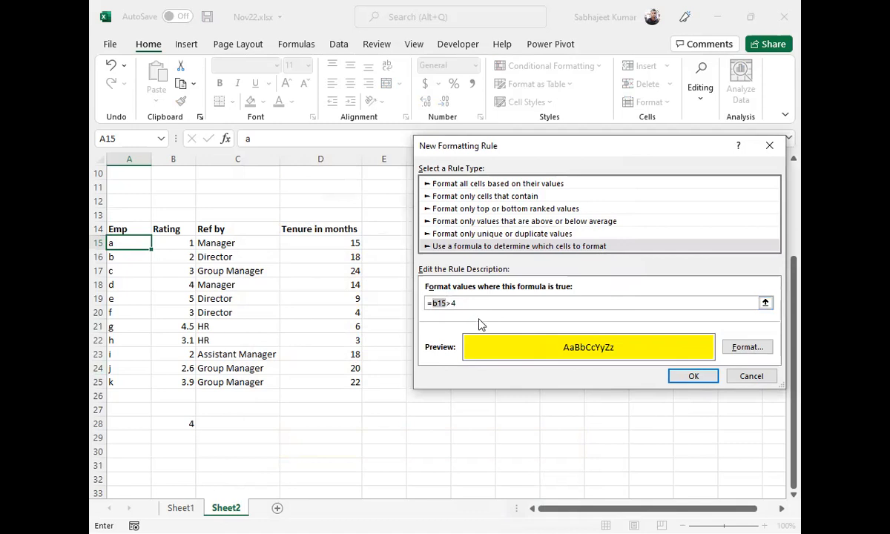
{"action": "left_click", "coordinate": [181, 244]}
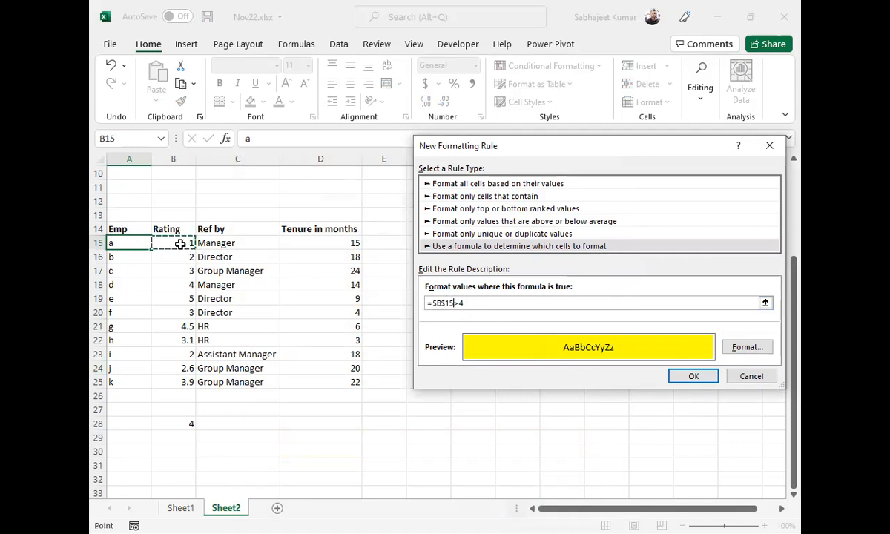
{"action": "key", "text": "F4"}
{"action": "key", "text": "F4"}
{"action": "key", "text": "F4"}
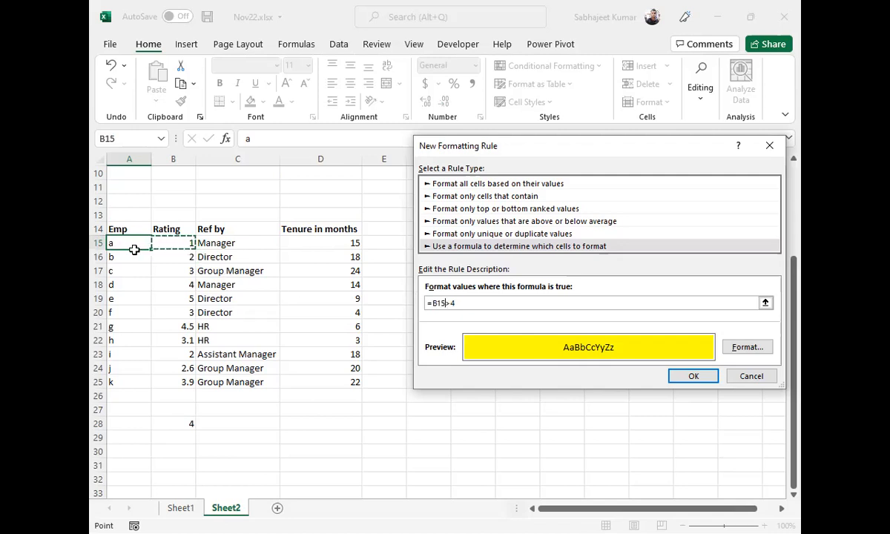
{"action": "left_click", "coordinate": [690, 377]}
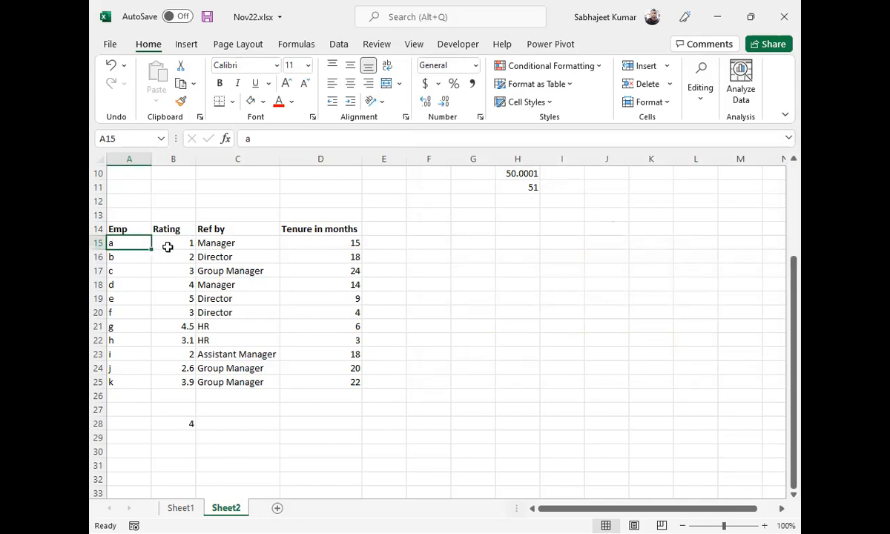
{"action": "left_click", "coordinate": [127, 258]}
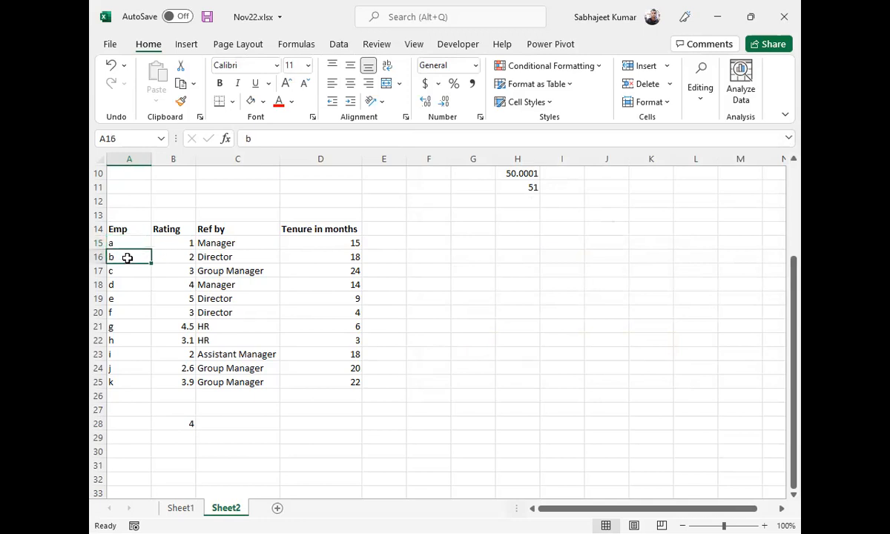
{"action": "left_click", "coordinate": [166, 253]}
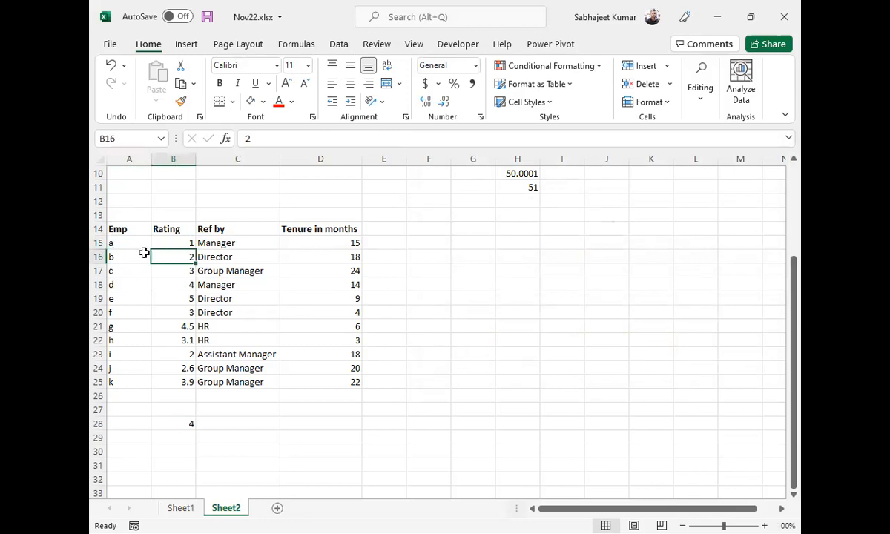
{"action": "left_click", "coordinate": [123, 239]}
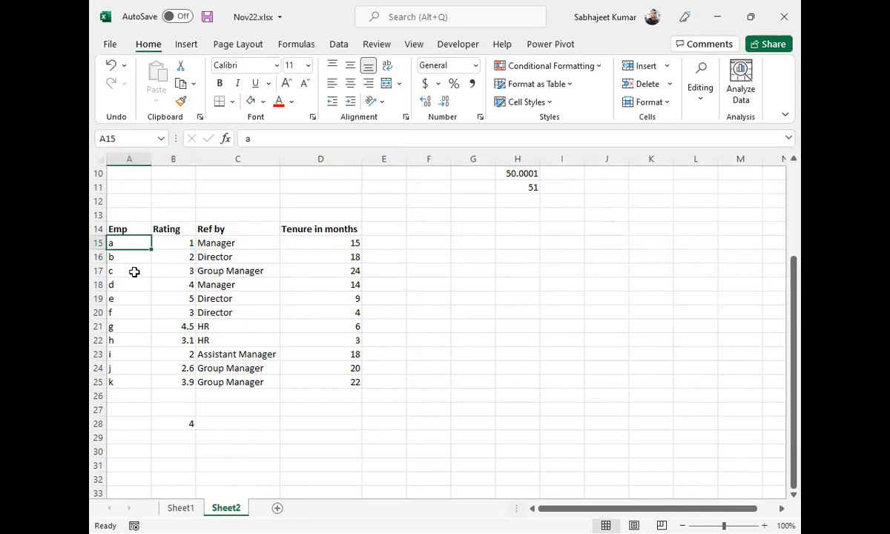
{"action": "left_click", "coordinate": [134, 271]}
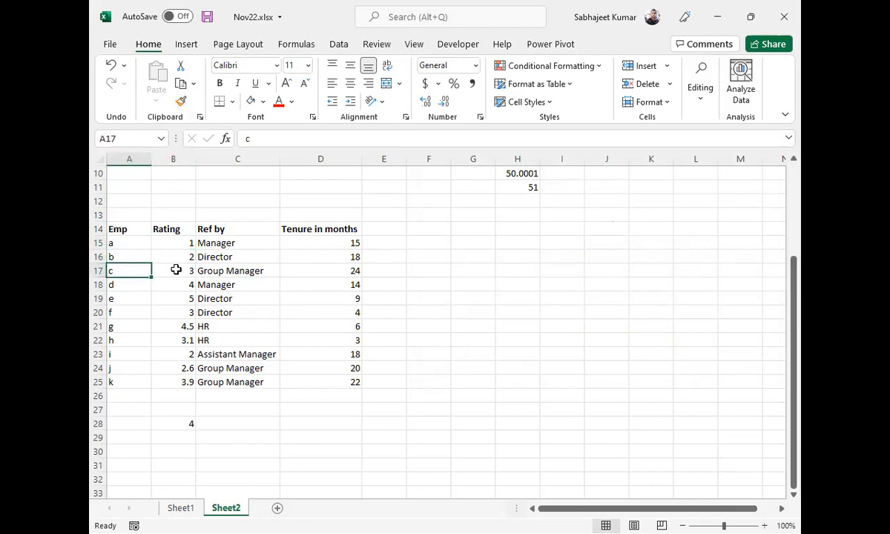
{"action": "left_click", "coordinate": [176, 270]}
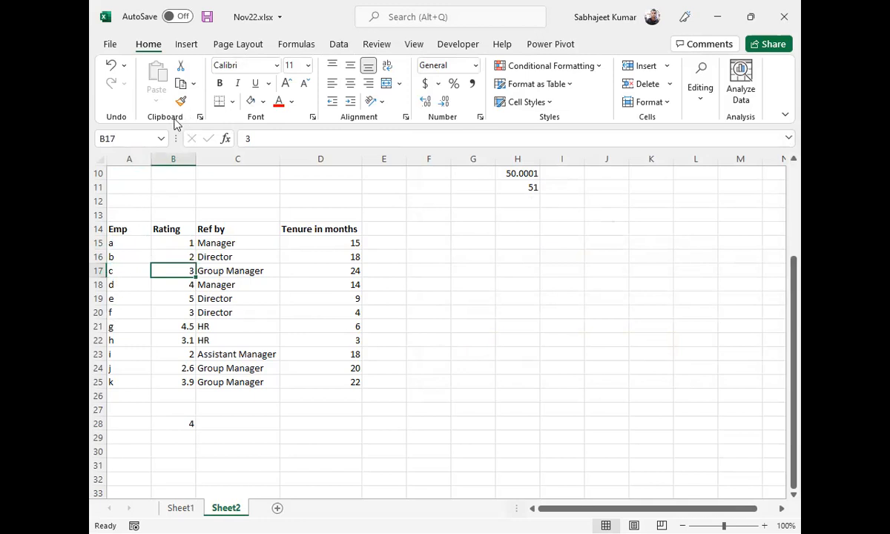
Step: Copy the conditional formatting of cell A15 to the whole employee range A15:A25 with Format Painter
{"action": "left_click", "coordinate": [123, 245]}
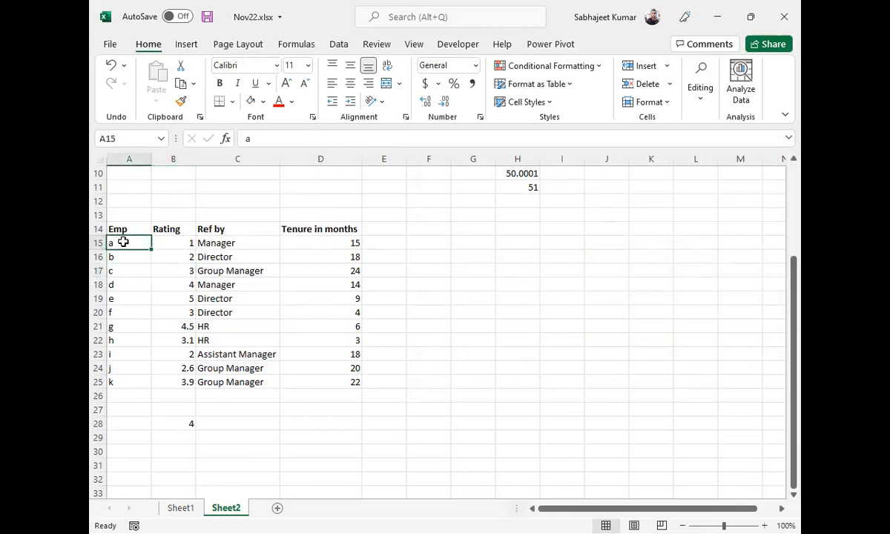
{"action": "left_click", "coordinate": [181, 103]}
{"action": "left_click_drag", "start_coordinate": [130, 242], "coordinate": [117, 384]}
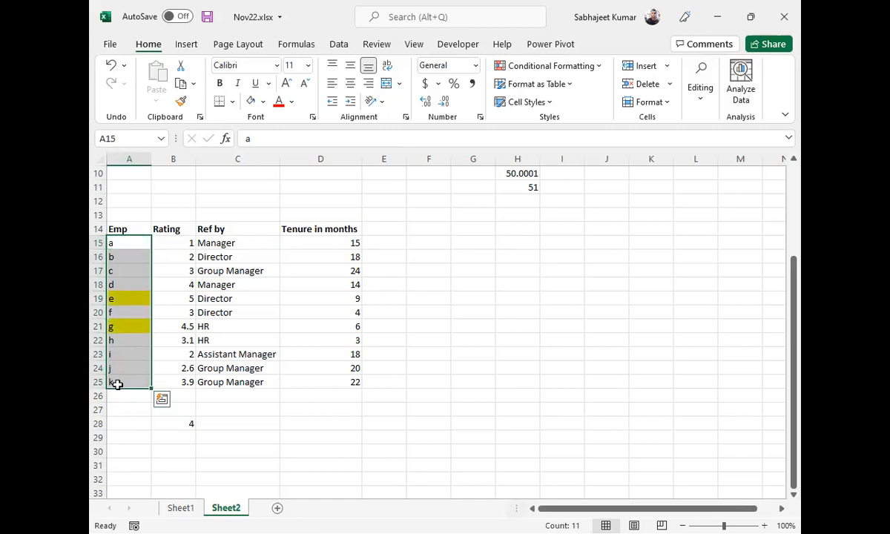
{"action": "left_click", "coordinate": [174, 299]}
{"action": "left_click", "coordinate": [173, 329]}
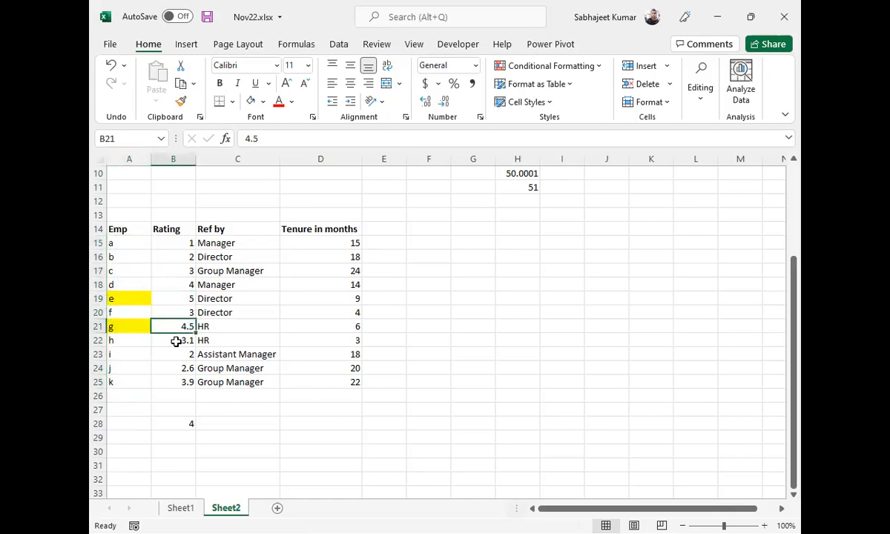
{"action": "left_click", "coordinate": [100, 299]}
{"action": "left_click", "coordinate": [98, 327]}
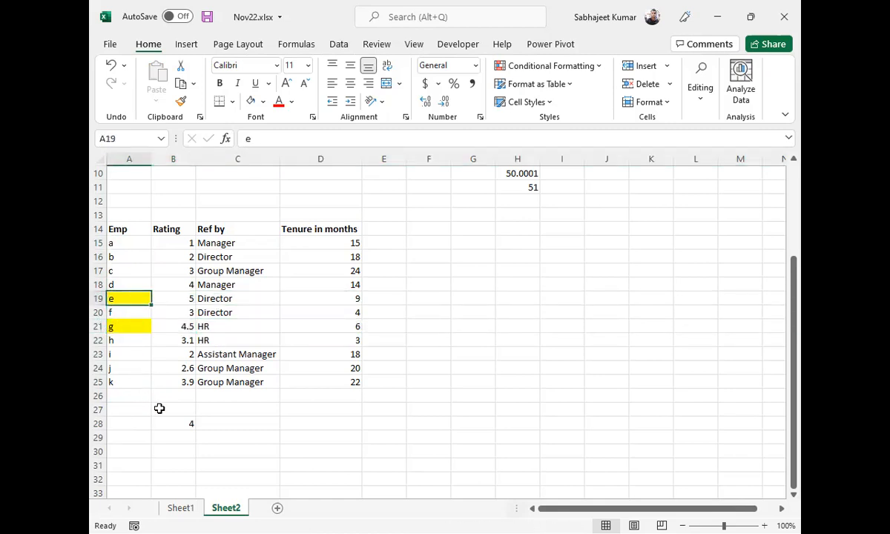
Step: Apply the dollar Accounting number format to the threshold cell B28
{"action": "left_click", "coordinate": [171, 424]}
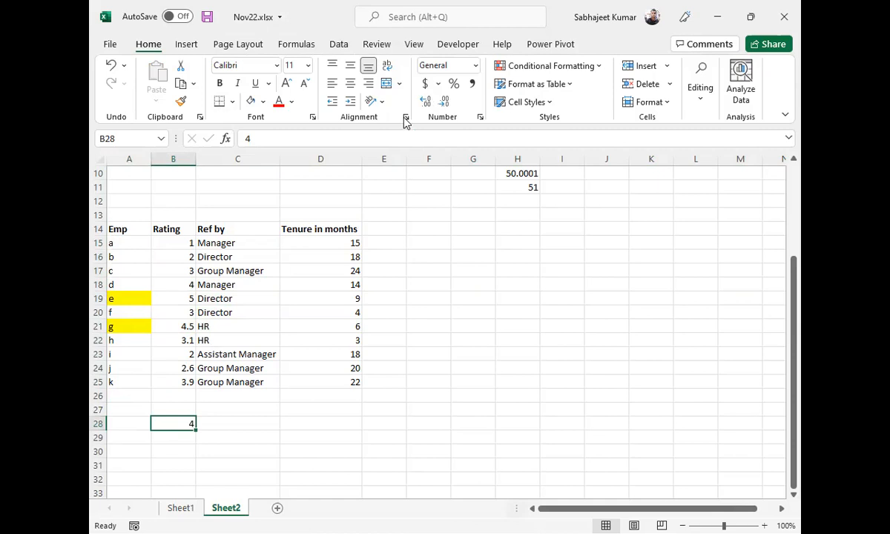
{"action": "left_click", "coordinate": [425, 83]}
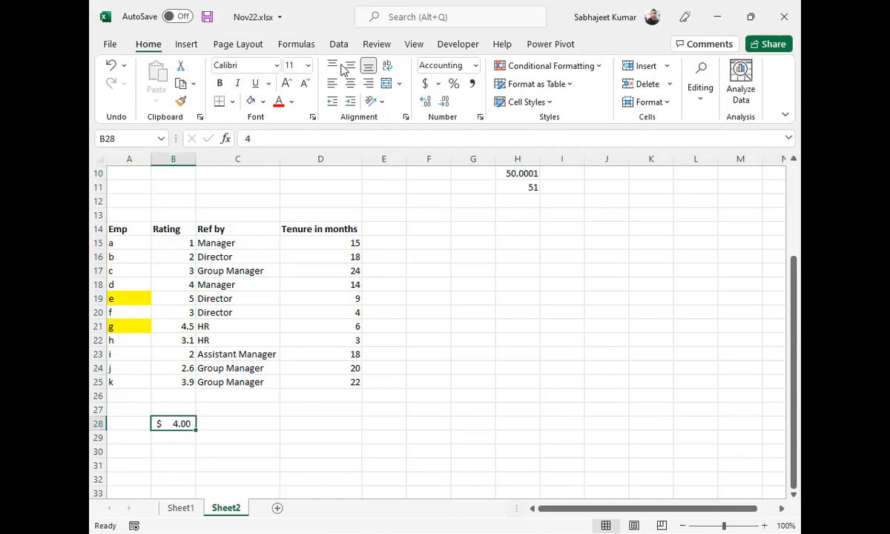
Step: Clear the conditional formatting rules from the employee cells A15:A25
{"action": "left_click", "coordinate": [565, 65]}
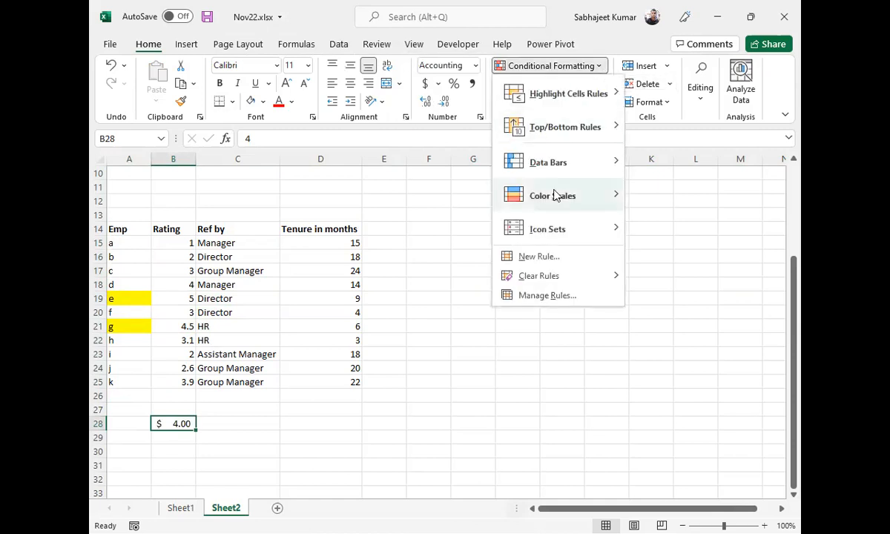
{"action": "left_click", "coordinate": [115, 245]}
{"action": "left_click_drag", "start_coordinate": [115, 245], "coordinate": [133, 382]}
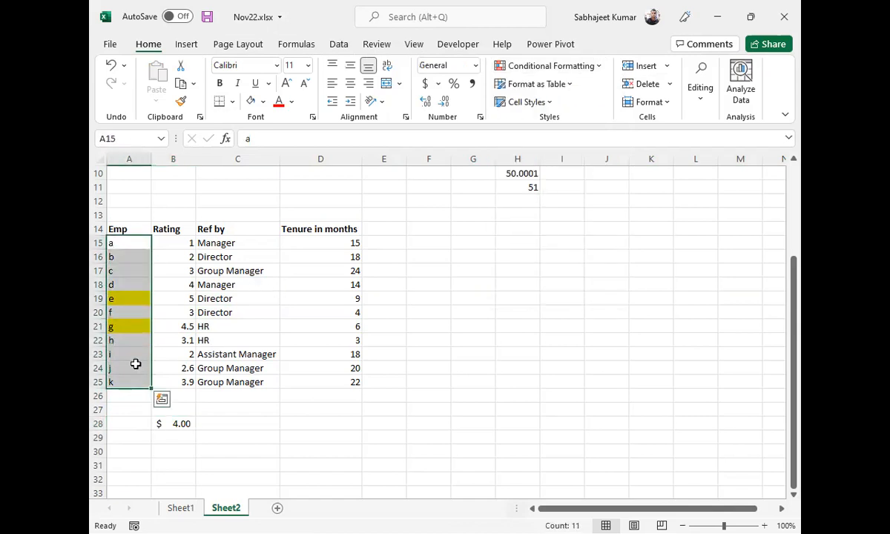
{"action": "left_click", "coordinate": [598, 66]}
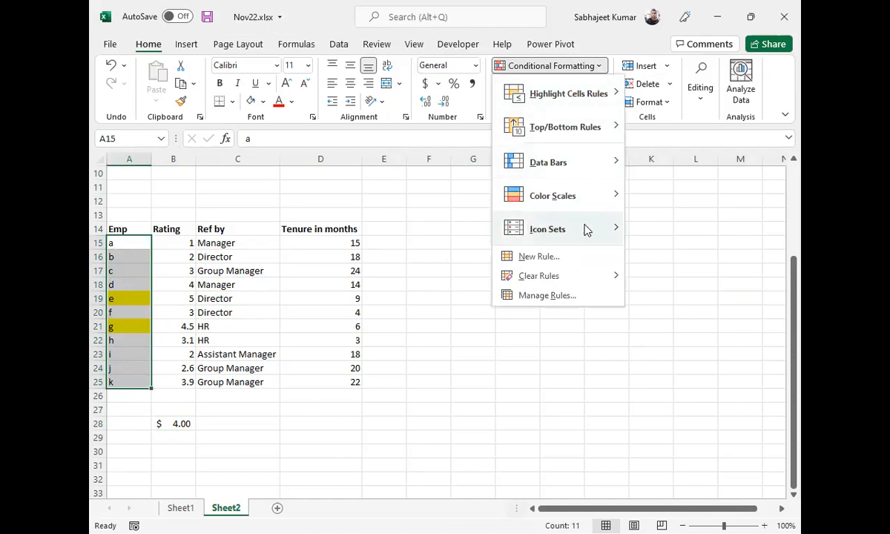
{"action": "mouse_move", "coordinate": [578, 276]}
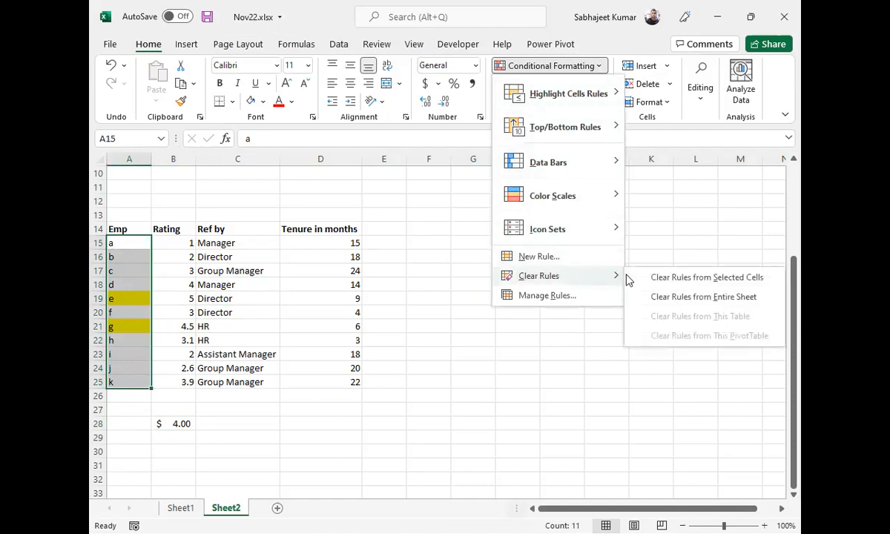
{"action": "left_click", "coordinate": [684, 285]}
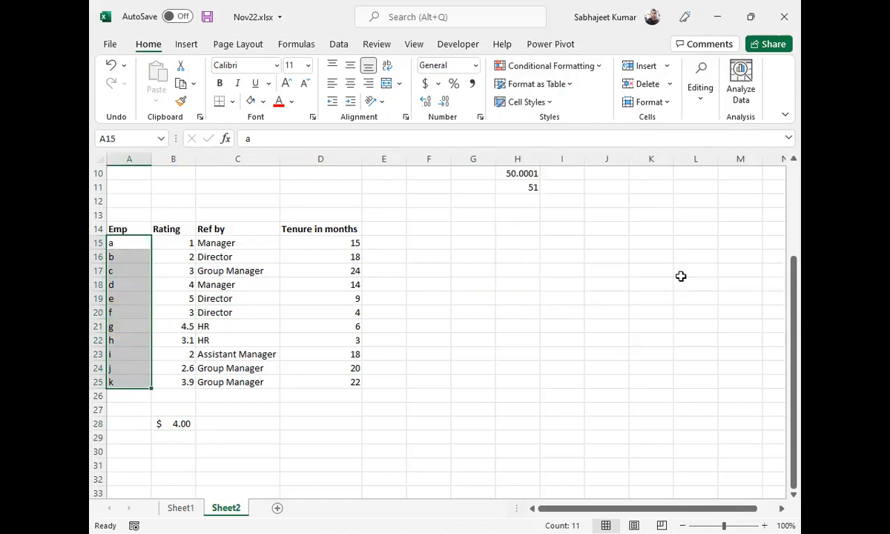
Step: Start a formula-based formatting rule for A15:A25 that compares the whole rating range, using =$B$15:$B$25>4
{"action": "left_click", "coordinate": [598, 67]}
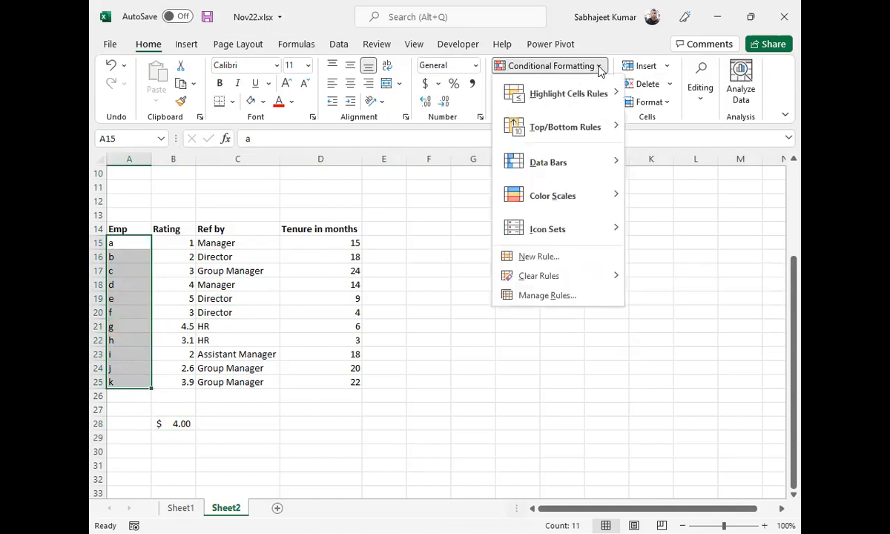
{"action": "left_click", "coordinate": [562, 260]}
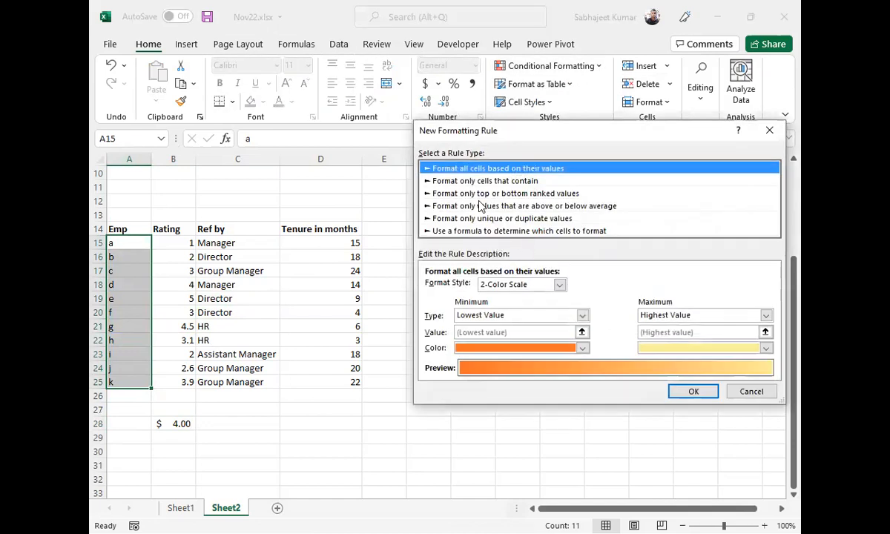
{"action": "left_click", "coordinate": [461, 230]}
{"action": "left_click", "coordinate": [470, 288]}
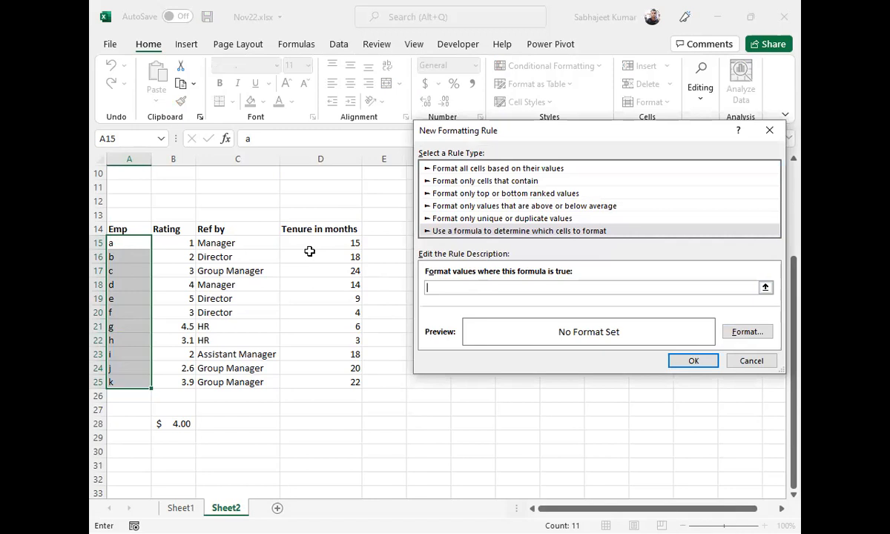
{"action": "type", "text": "="}
{"action": "left_click_drag", "start_coordinate": [187, 243], "coordinate": [185, 380]}
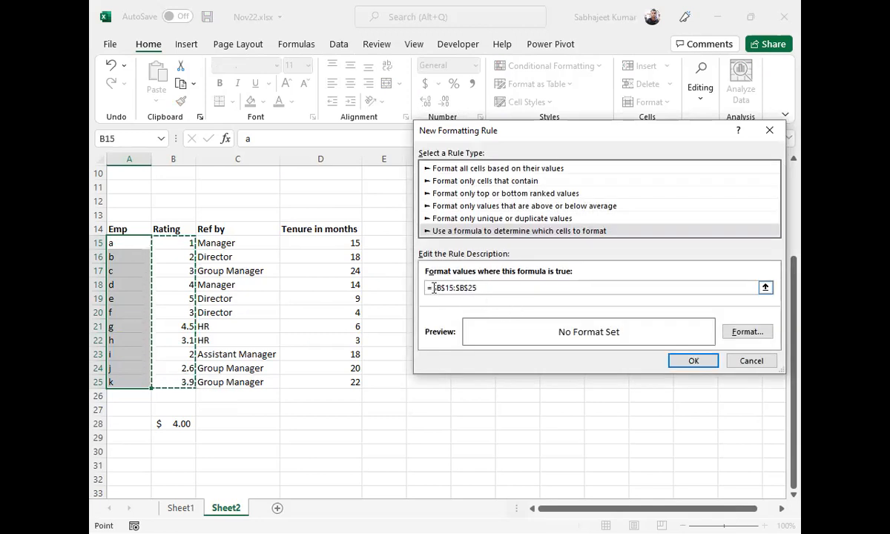
{"action": "left_click", "coordinate": [487, 286]}
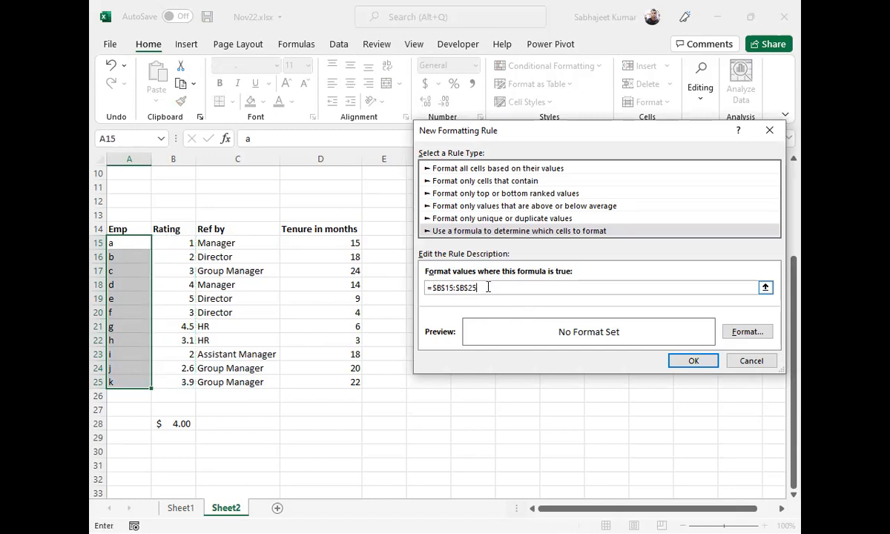
{"action": "type", "text": ">=4"}
Step: Give the absolute-range rule a yellow background fill and apply it to the employee cells
{"action": "left_click", "coordinate": [746, 332]}
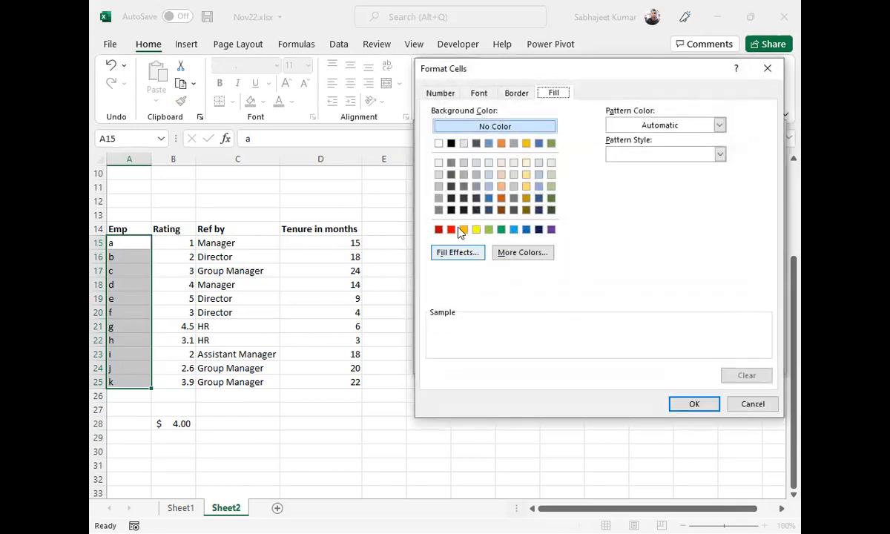
{"action": "left_click", "coordinate": [476, 230]}
{"action": "left_click", "coordinate": [696, 404]}
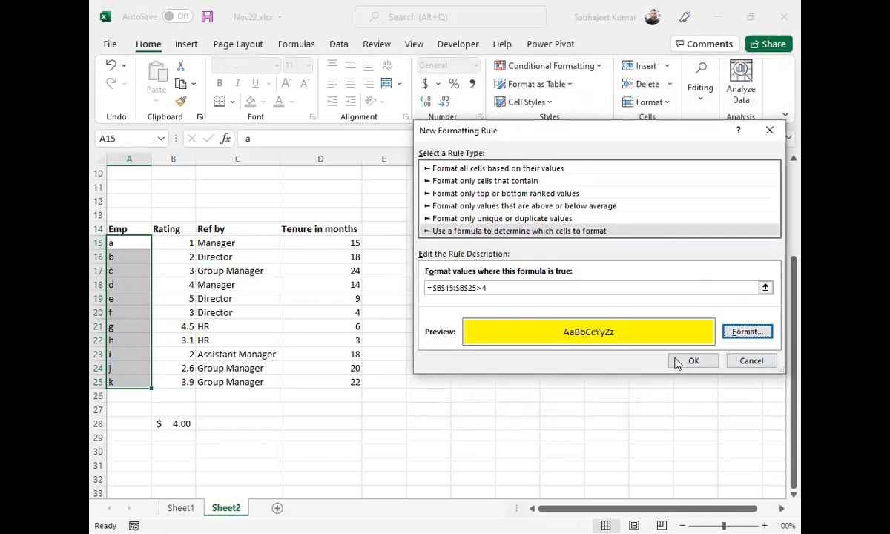
{"action": "left_click", "coordinate": [692, 361]}
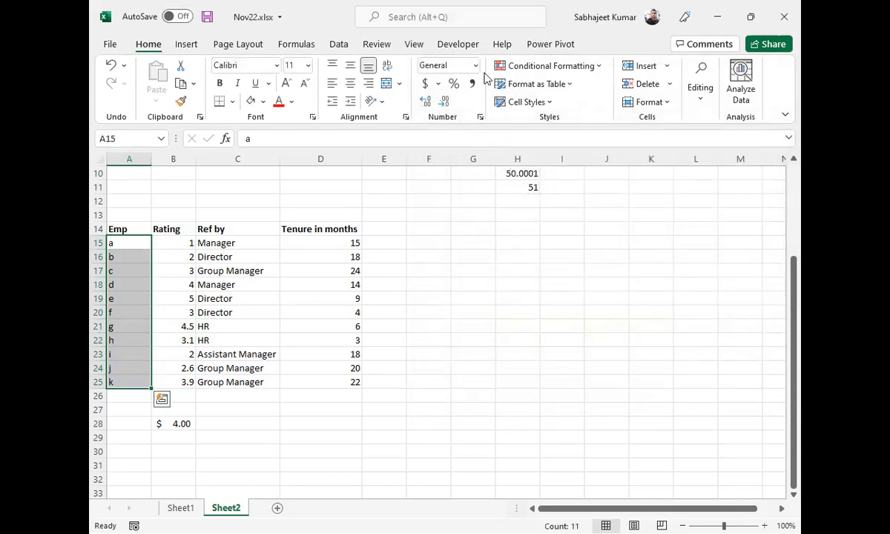
{"action": "left_click", "coordinate": [149, 300]}
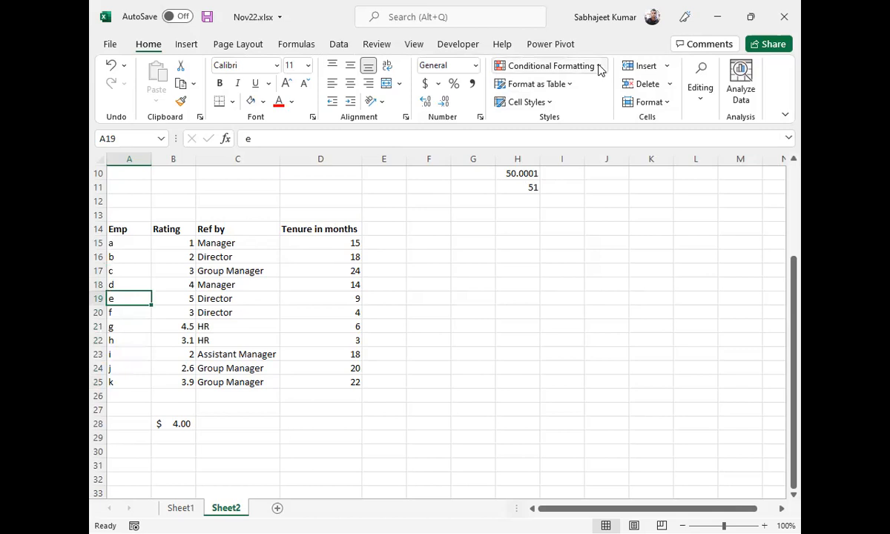
{"action": "left_click", "coordinate": [600, 69]}
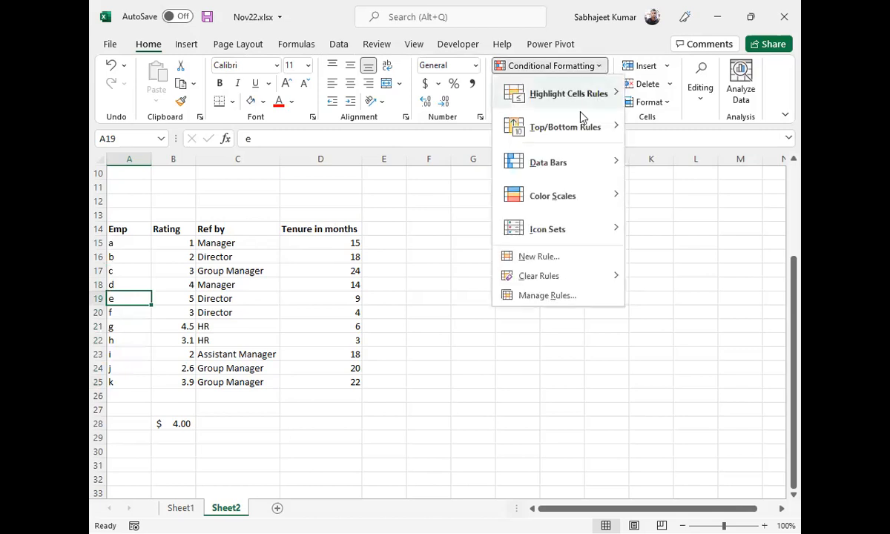
{"action": "left_click", "coordinate": [542, 297]}
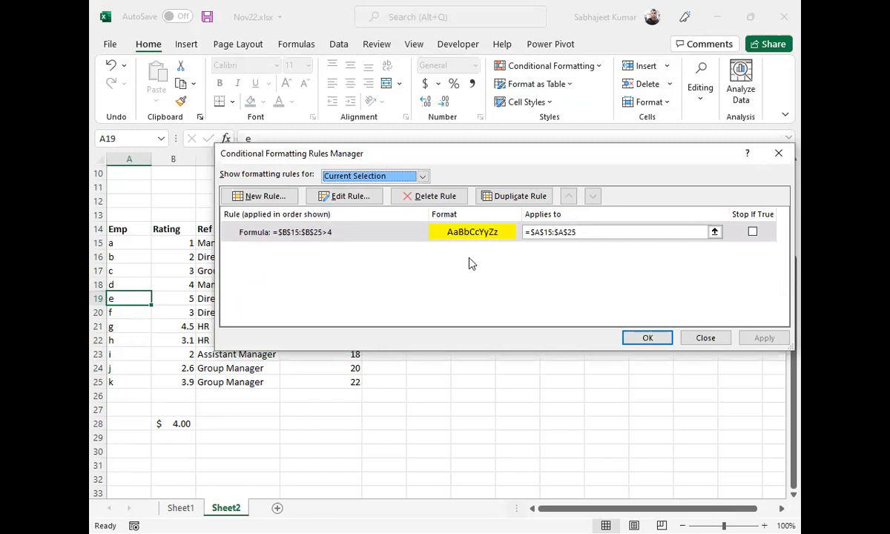
{"action": "left_click", "coordinate": [427, 197]}
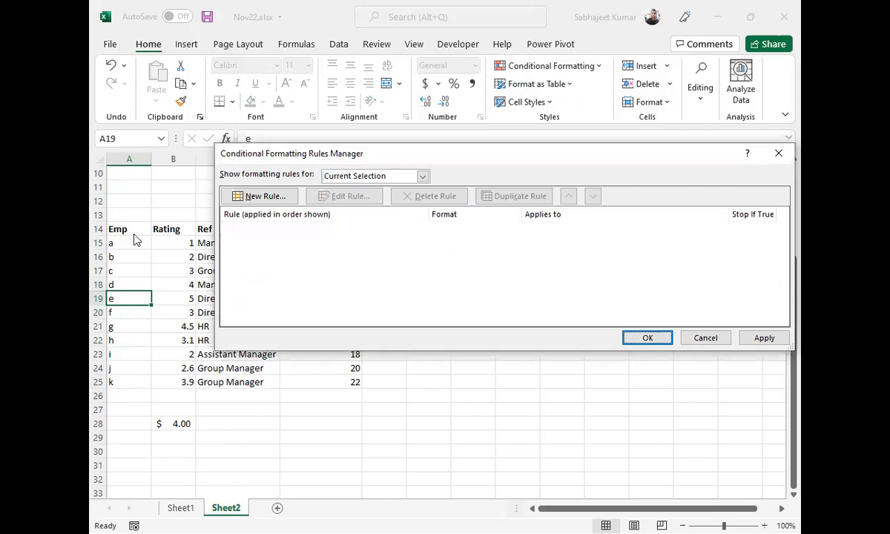
{"action": "left_click", "coordinate": [266, 197]}
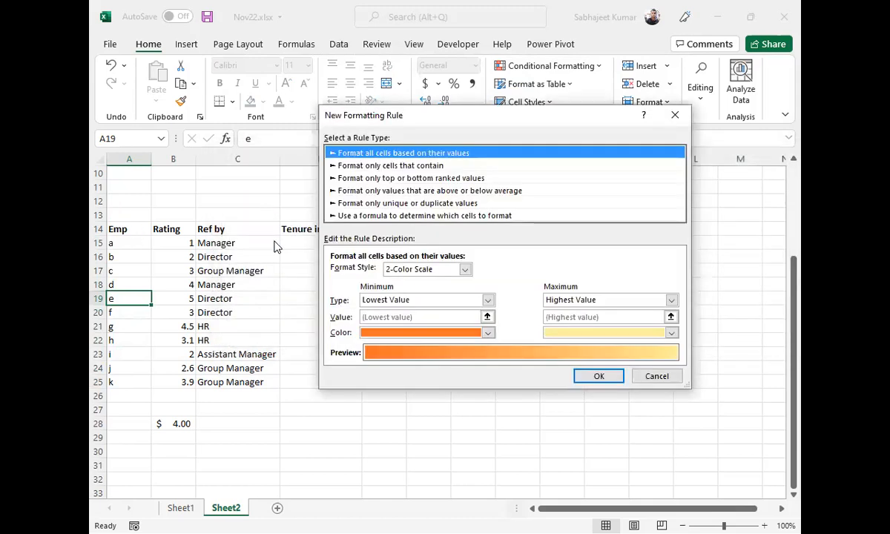
{"action": "left_click", "coordinate": [432, 215]}
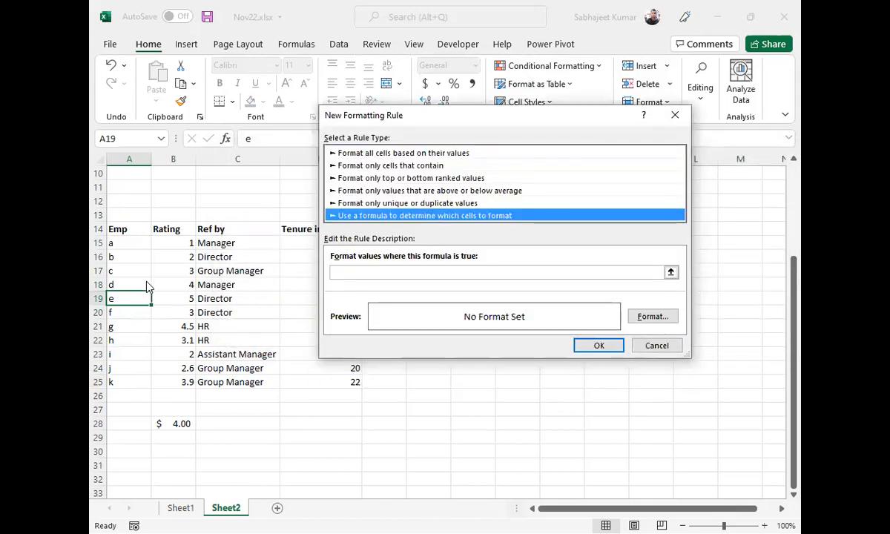
{"action": "left_click", "coordinate": [668, 346]}
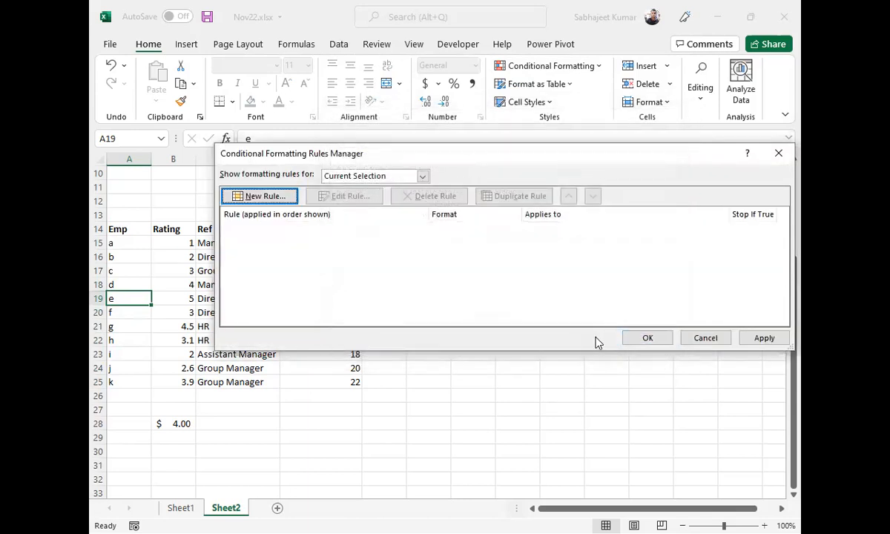
{"action": "left_click", "coordinate": [725, 341]}
Step: Delete the =$B$15:$B$25>4 formatting rule from the employee range A15:A25
{"action": "left_click_drag", "start_coordinate": [133, 243], "coordinate": [118, 377]}
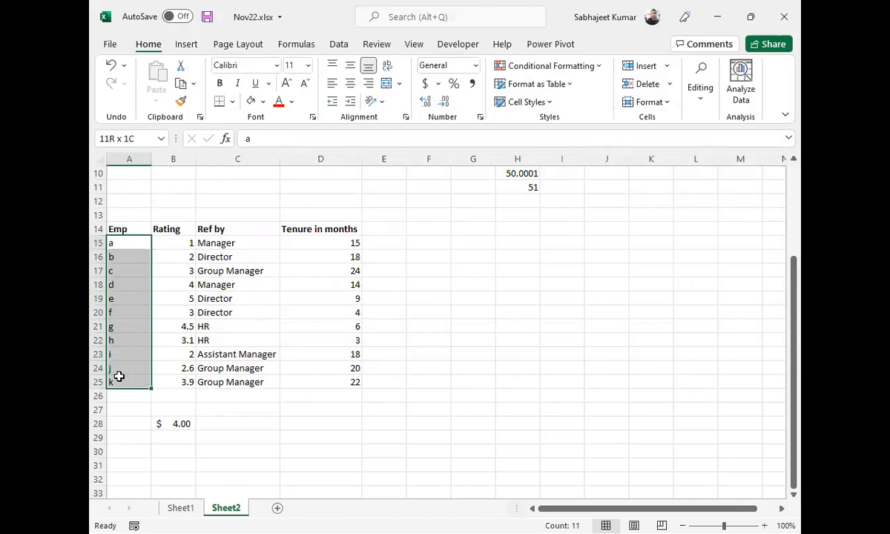
{"action": "left_click", "coordinate": [589, 66]}
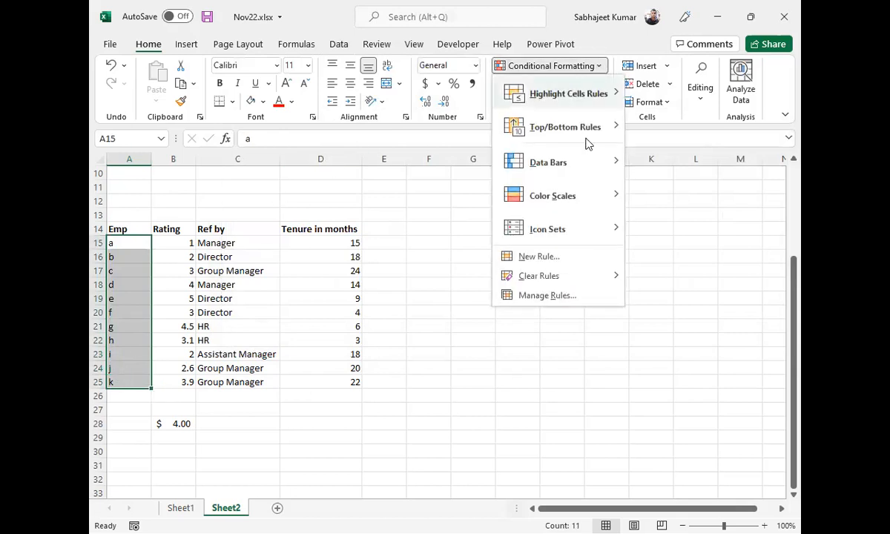
{"action": "left_click", "coordinate": [547, 296]}
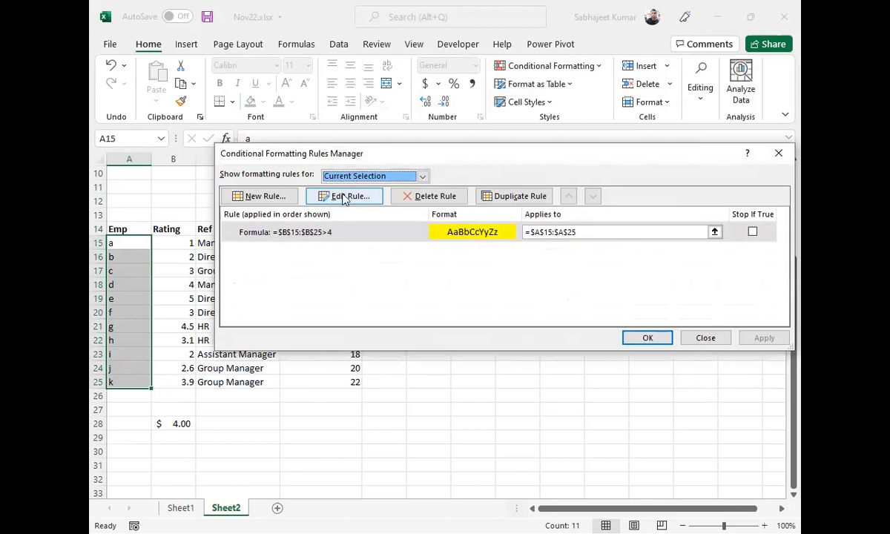
{"action": "left_click", "coordinate": [420, 196]}
Step: Start a new formula-based formatting rule for A15:A25 with the relative formula =b15>4
{"action": "left_click", "coordinate": [282, 197]}
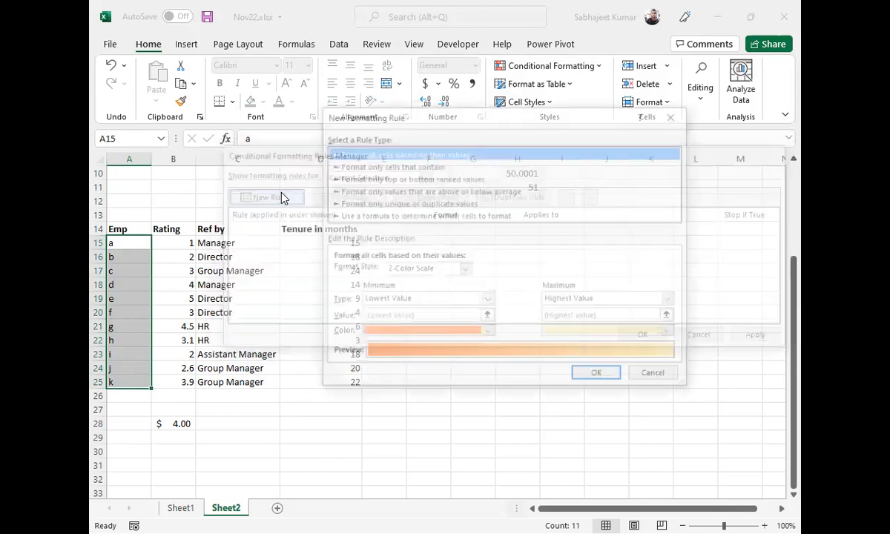
{"action": "left_click", "coordinate": [433, 215]}
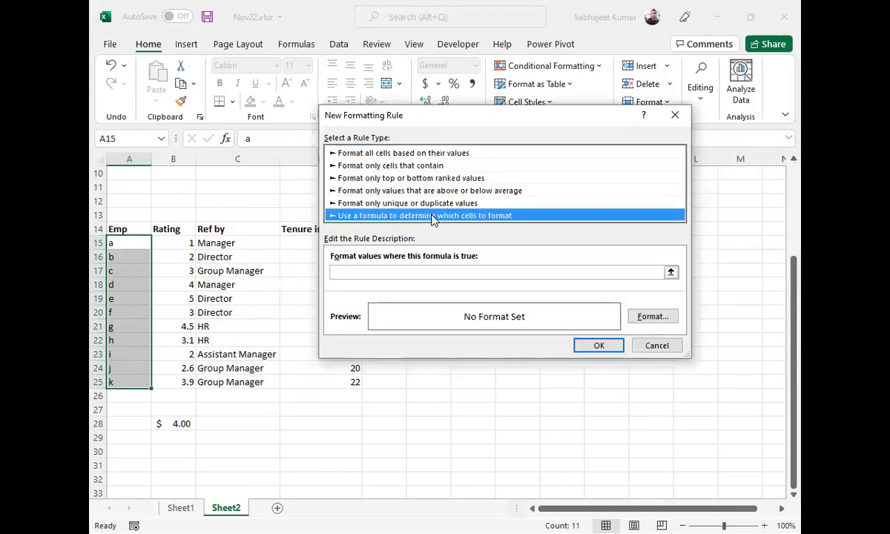
{"action": "left_click", "coordinate": [439, 272]}
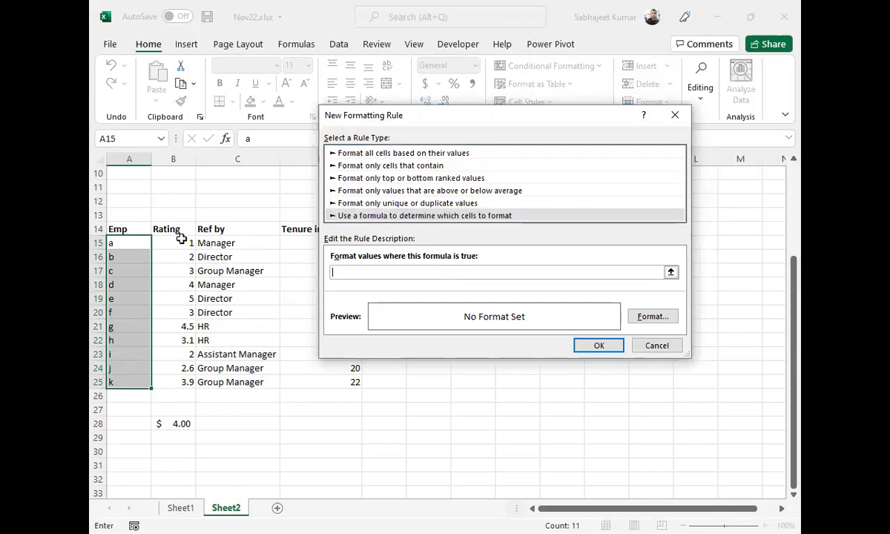
{"action": "type", "text": "=b15>4"}
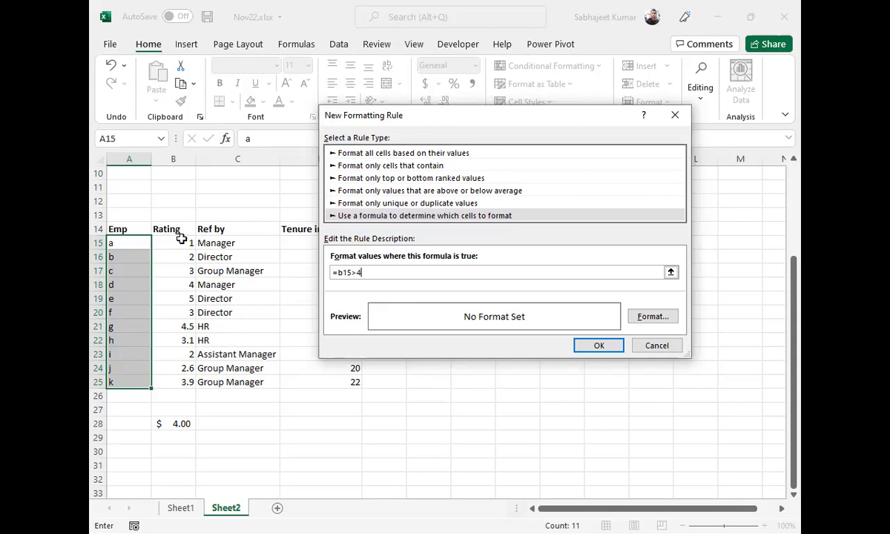
Step: Give the relative-reference rule a yellow background fill and apply it to A15:A25
{"action": "left_click", "coordinate": [660, 318]}
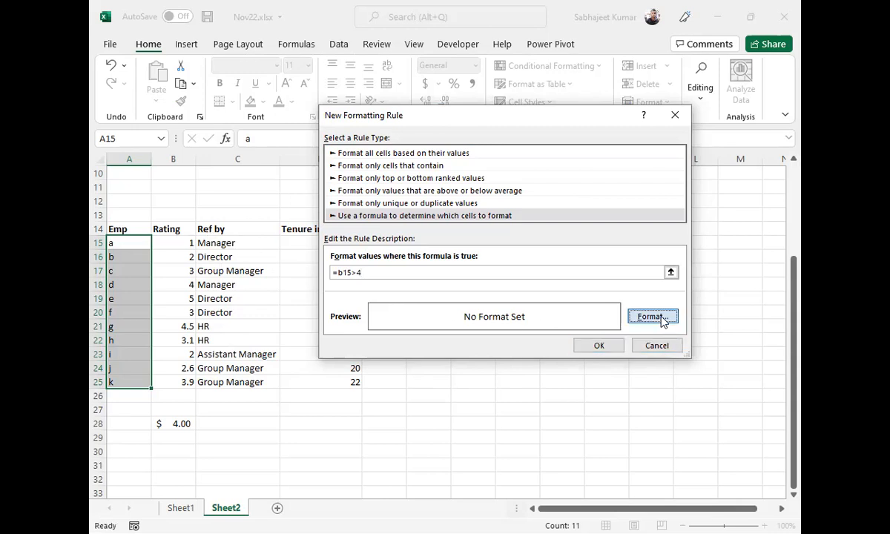
{"action": "left_click", "coordinate": [381, 214]}
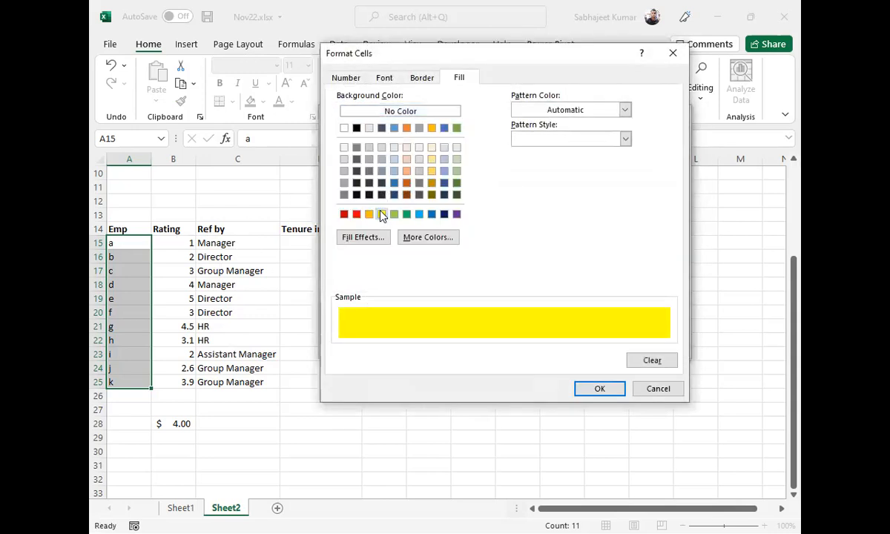
{"action": "left_click", "coordinate": [594, 390]}
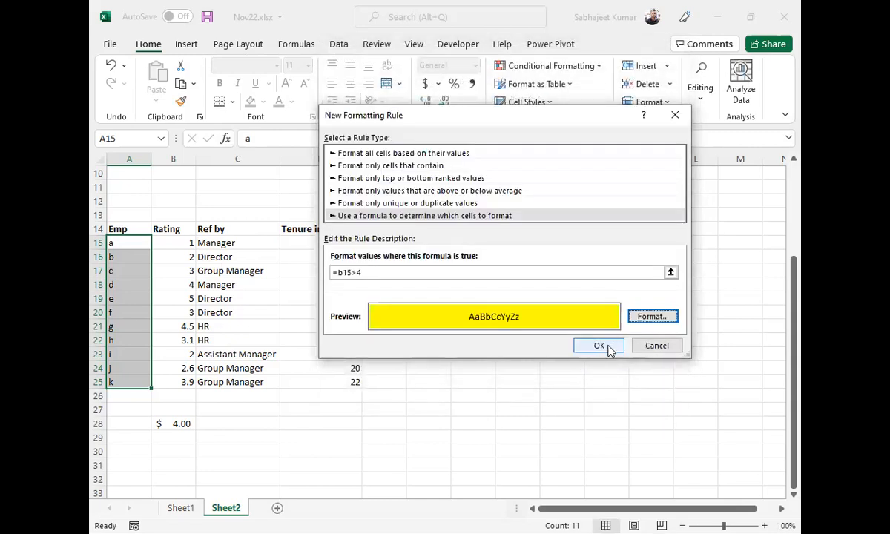
{"action": "left_click", "coordinate": [352, 271]}
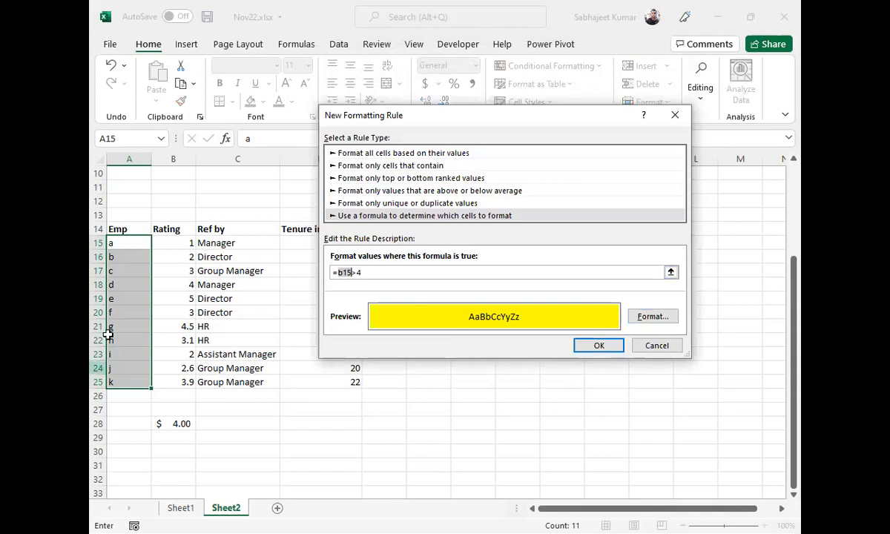
{"action": "left_click", "coordinate": [599, 346]}
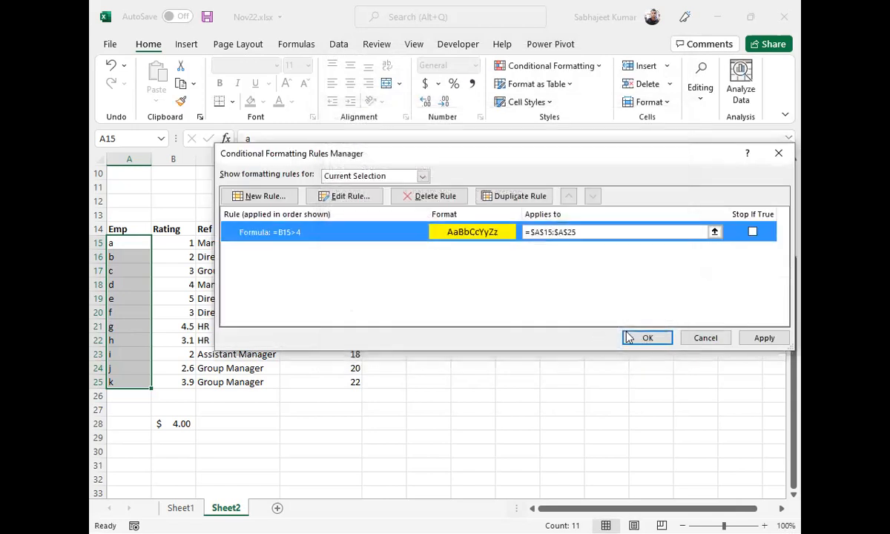
{"action": "left_click", "coordinate": [764, 338]}
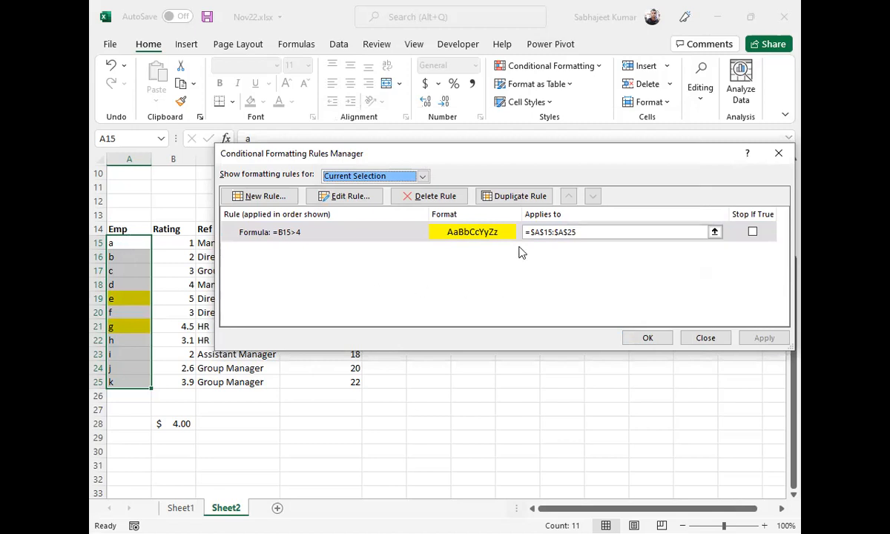
Step: Delete the =B15>4 rule from A15:A25 and start a new formula-based formatting rule for the same range
{"action": "left_click", "coordinate": [435, 196]}
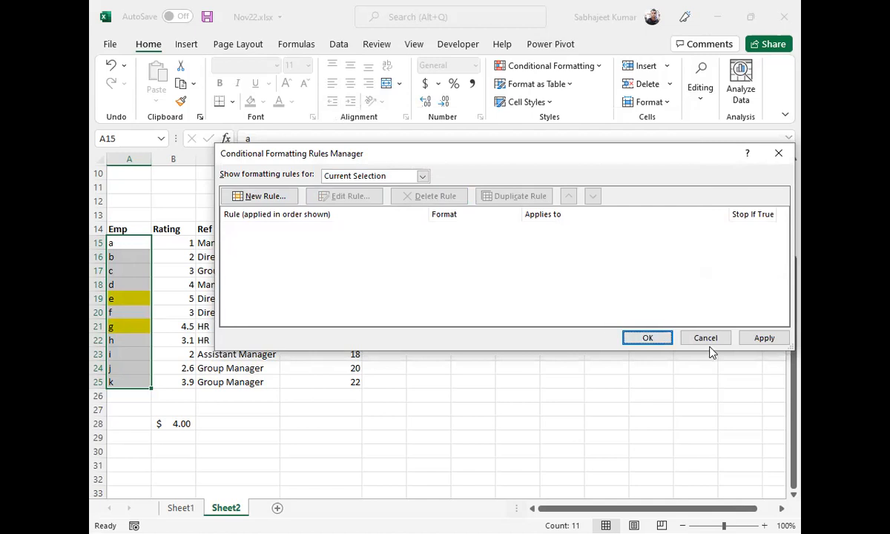
{"action": "left_click", "coordinate": [750, 340]}
{"action": "left_click", "coordinate": [260, 194]}
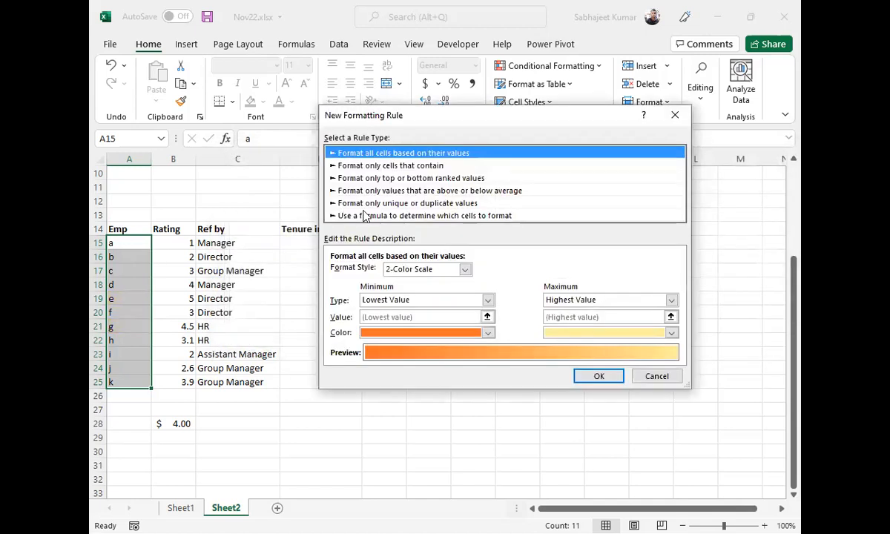
{"action": "left_click", "coordinate": [363, 215]}
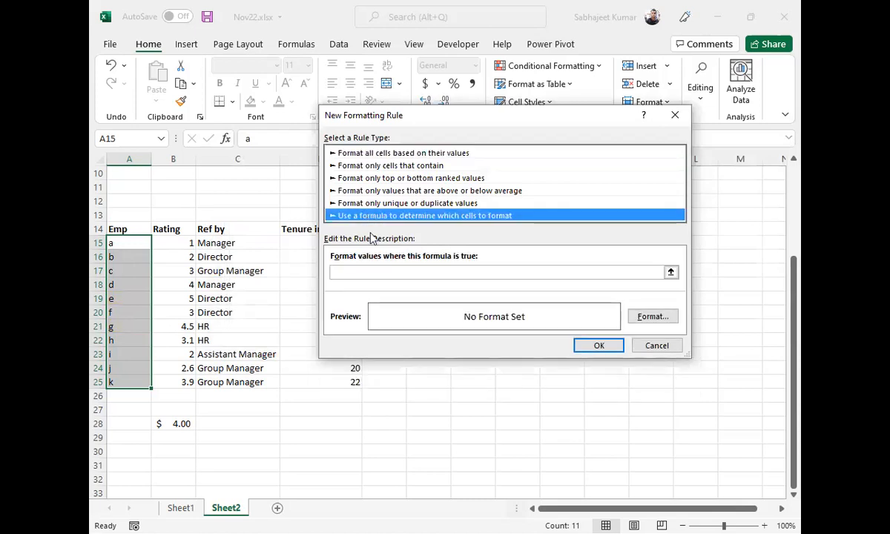
{"action": "left_click", "coordinate": [356, 273]}
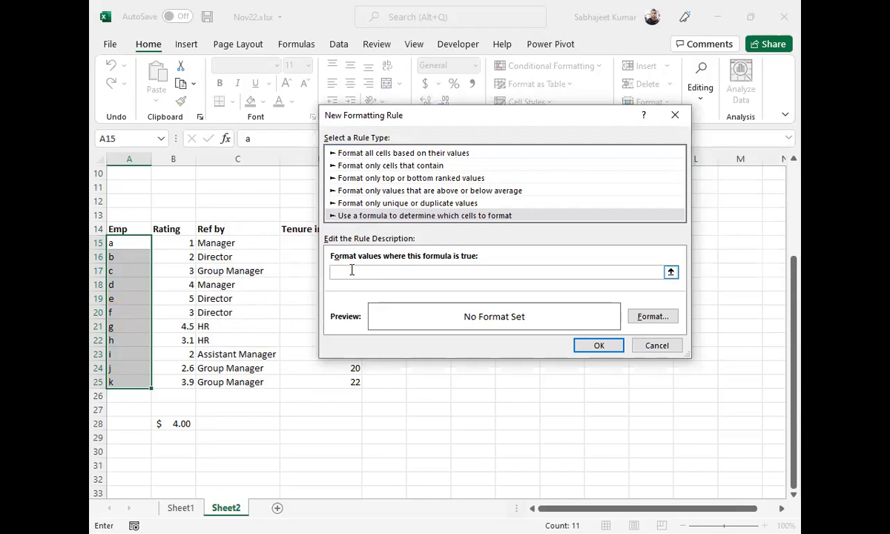
Step: Enter the rule formula =B15>$B$28, comparing each relative rating cell with the fixed threshold cell
{"action": "type", "text": "="}
{"action": "left_click", "coordinate": [188, 244]}
{"action": "key", "text": "F4"}
{"action": "key", "text": "F4"}
{"action": "key", "text": "F4"}
{"action": "key", "text": "F4"}
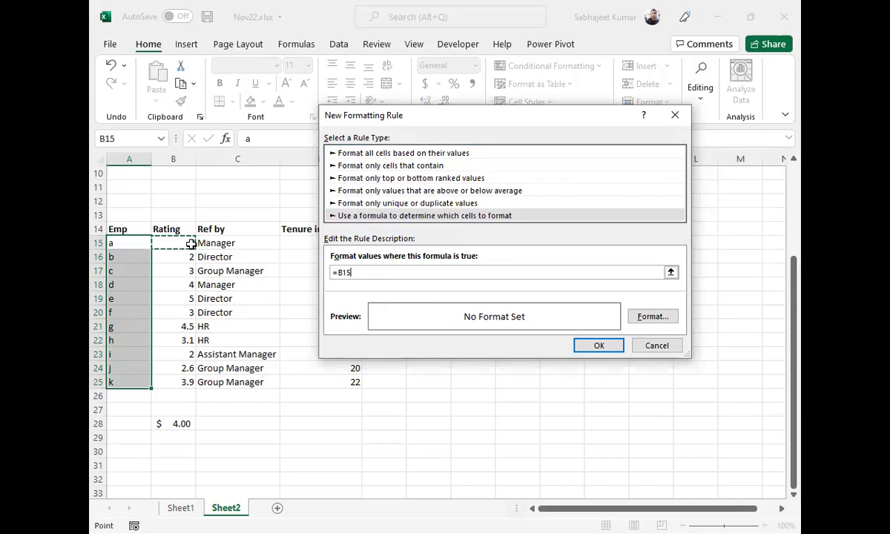
{"action": "type", "text": "."}
{"action": "key", "text": "BackSpace"}
{"action": "type", "text": ">"}
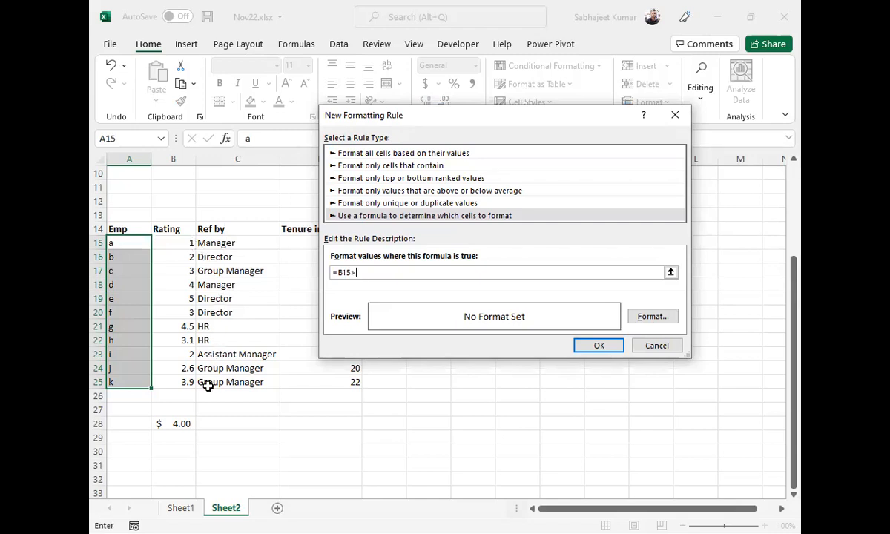
{"action": "left_click", "coordinate": [180, 424]}
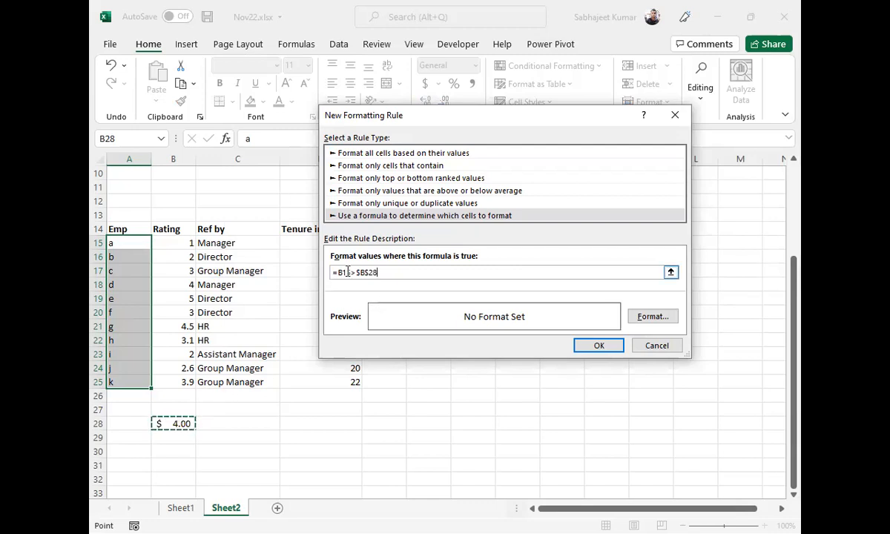
{"action": "left_click_drag", "start_coordinate": [356, 272], "coordinate": [378, 272]}
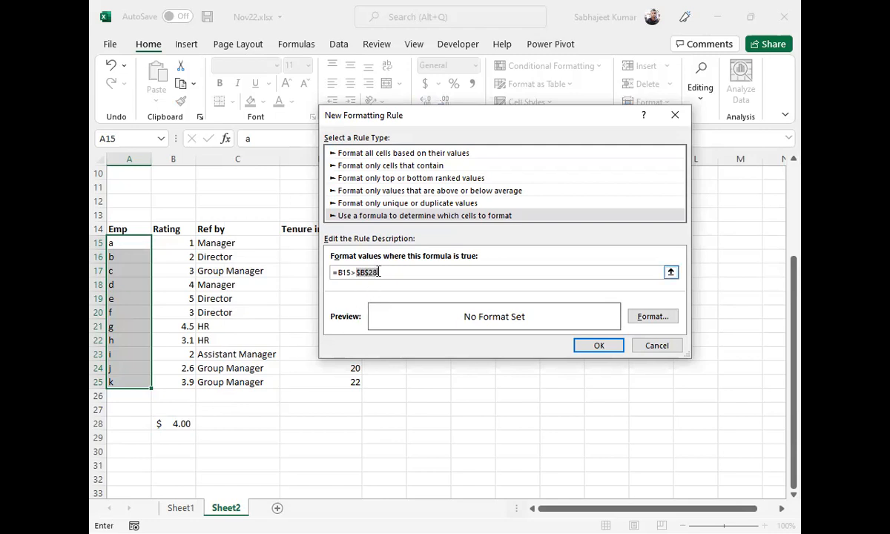
{"action": "left_click_drag", "start_coordinate": [356, 273], "coordinate": [392, 274]}
Step: Give the =B15>$B$28 rule a yellow background fill and apply it to the employee cells A15:A25
{"action": "left_click", "coordinate": [642, 320]}
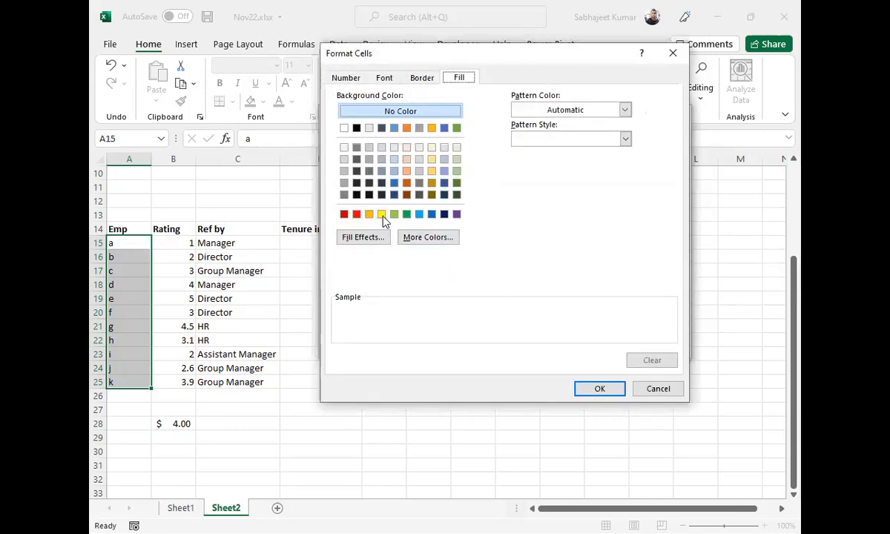
{"action": "left_click", "coordinate": [381, 214]}
{"action": "left_click", "coordinate": [618, 390]}
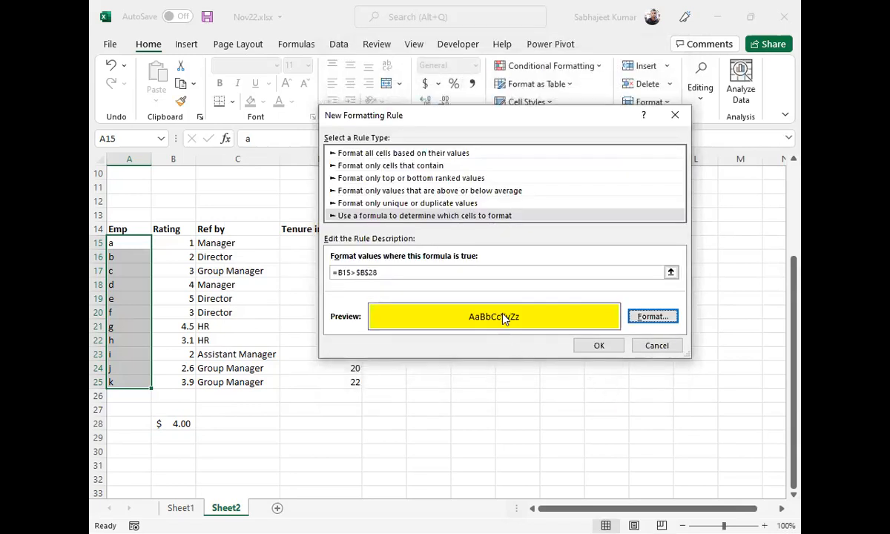
{"action": "left_click_drag", "start_coordinate": [356, 273], "coordinate": [381, 272]}
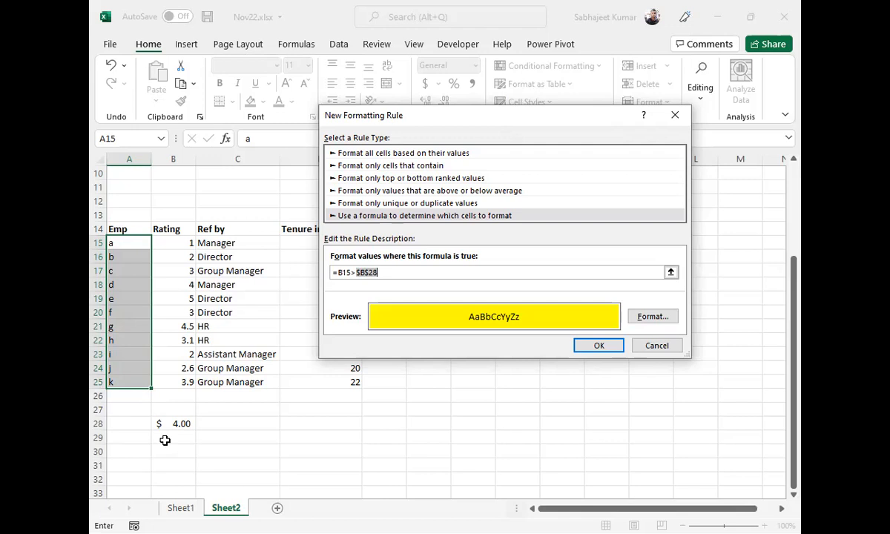
{"action": "left_click", "coordinate": [590, 346]}
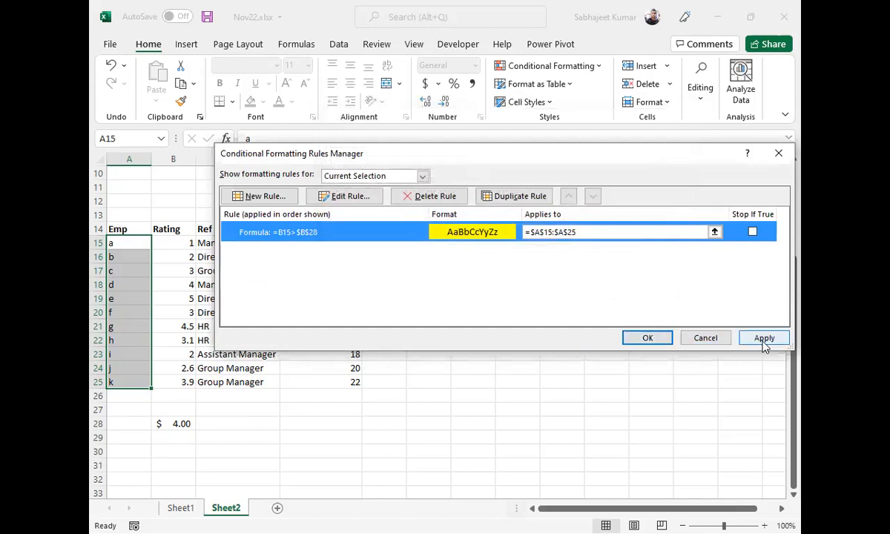
{"action": "left_click", "coordinate": [764, 339]}
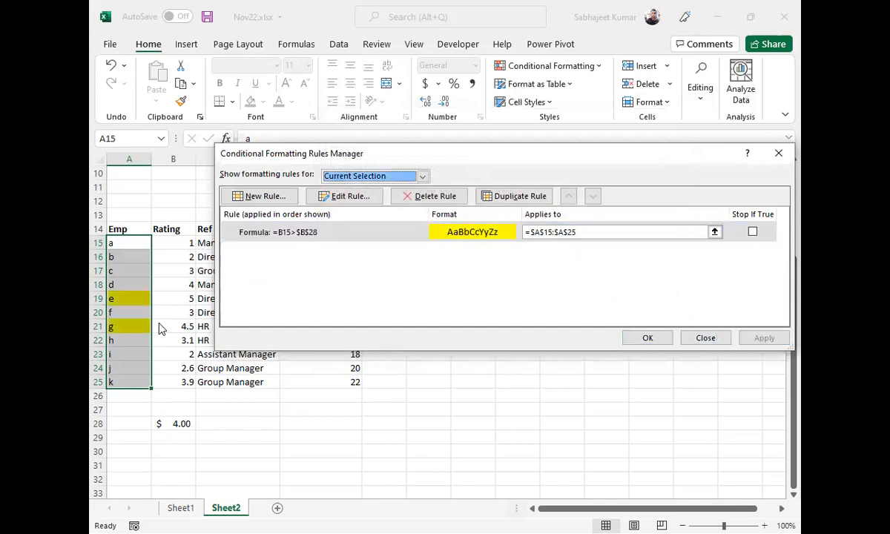
{"action": "left_click", "coordinate": [645, 336]}
Step: Test the highlighting by changing the threshold in B28 to 5, and finally set it to 3
{"action": "left_click", "coordinate": [176, 422]}
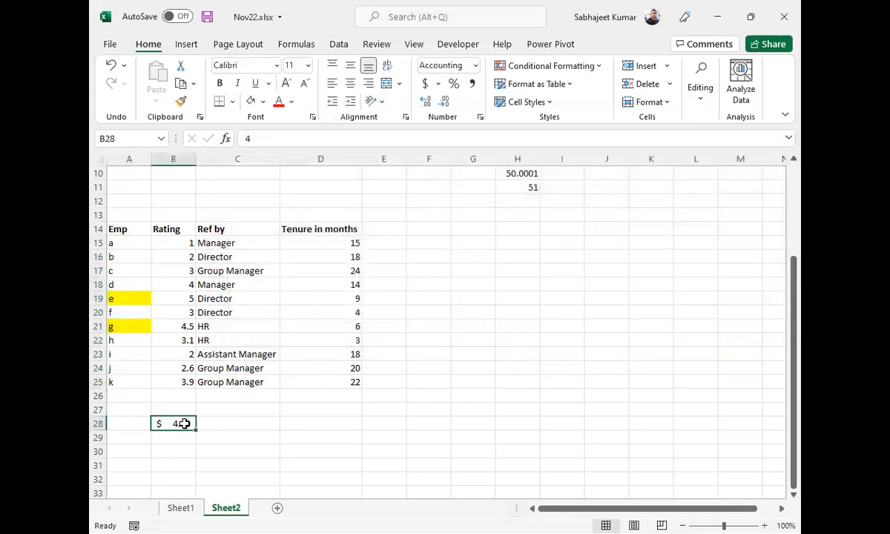
{"action": "type", "text": "5"}
{"action": "key", "text": "Return"}
{"action": "key", "text": "Up"}
{"action": "type", "text": "3"}
{"action": "key", "text": "Return"}
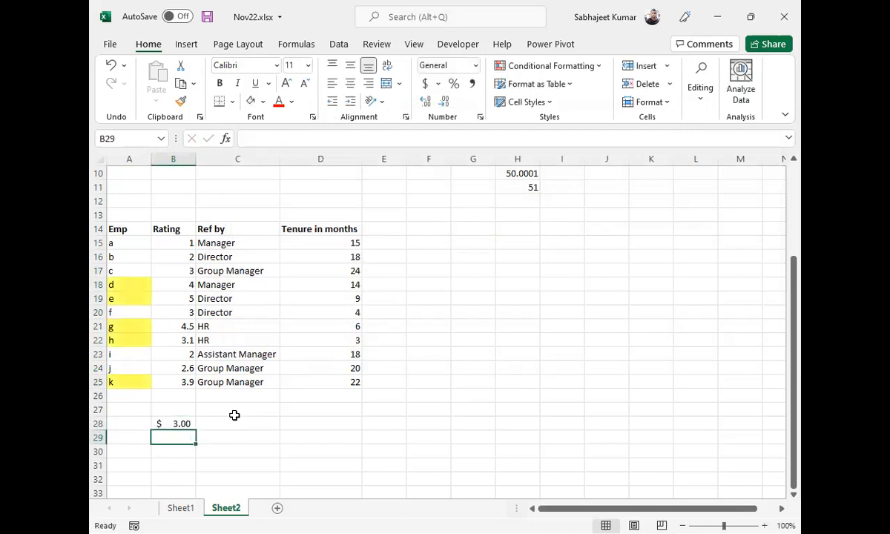
{"action": "key", "text": "Up"}
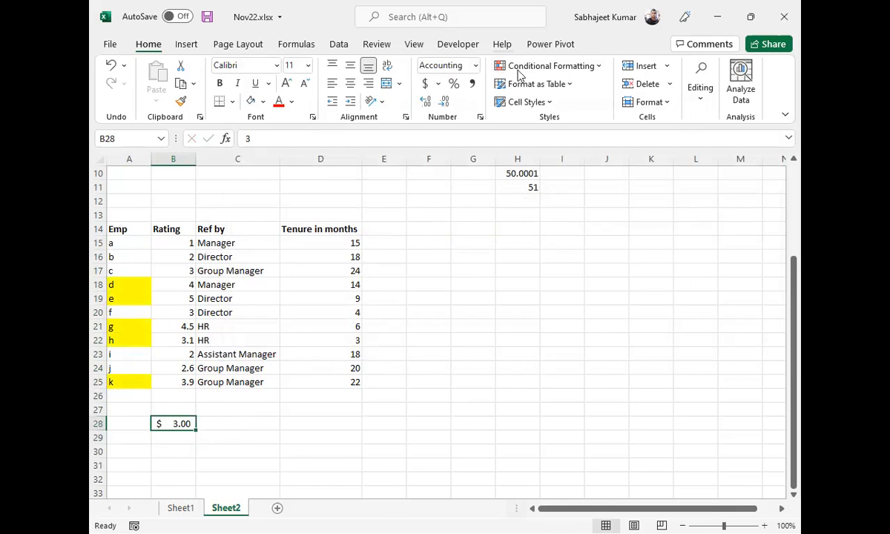
Step: Clear the conditional formatting rules from the entire sheet
{"action": "left_click_drag", "start_coordinate": [132, 243], "coordinate": [135, 381]}
{"action": "left_click", "coordinate": [601, 69]}
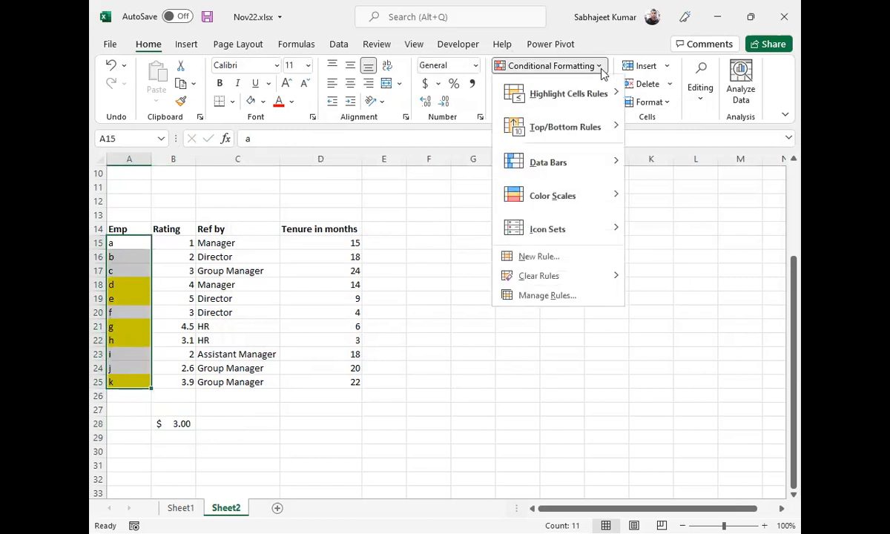
{"action": "mouse_move", "coordinate": [560, 278]}
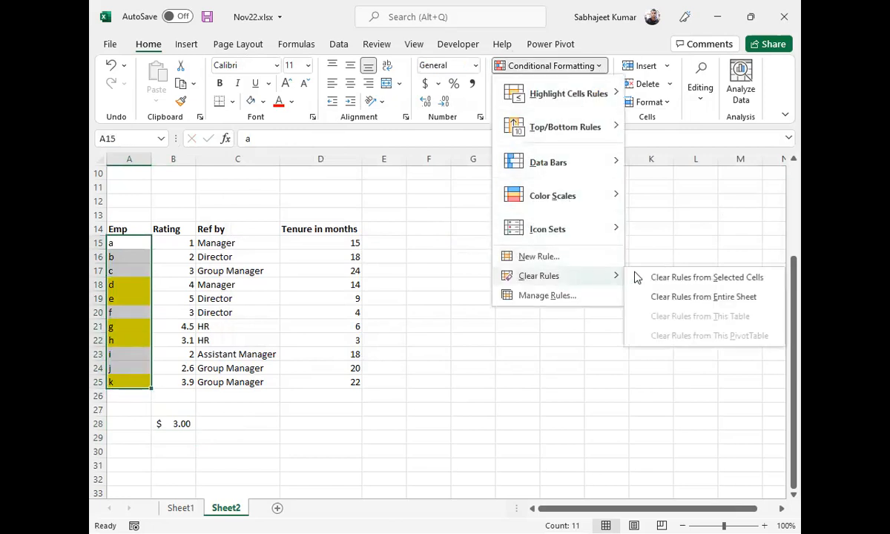
{"action": "left_click", "coordinate": [652, 295]}
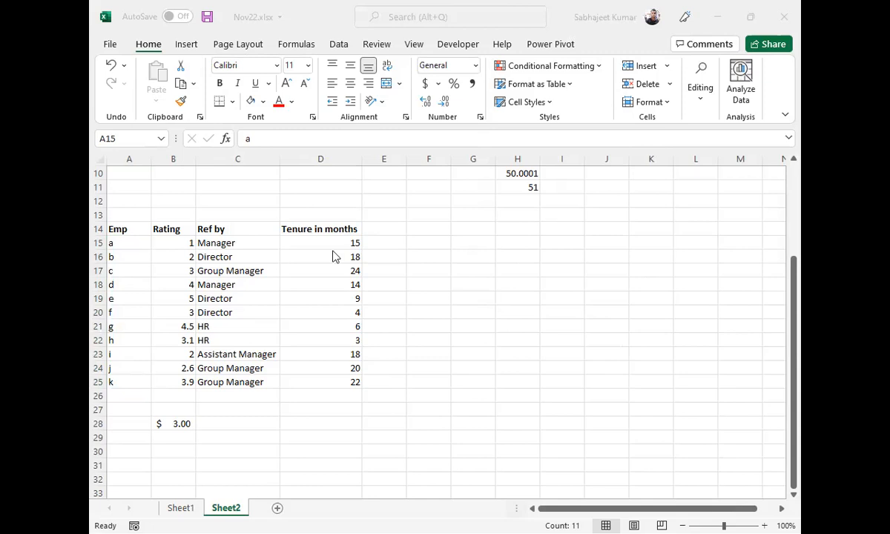
{"action": "left_click", "coordinate": [566, 66]}
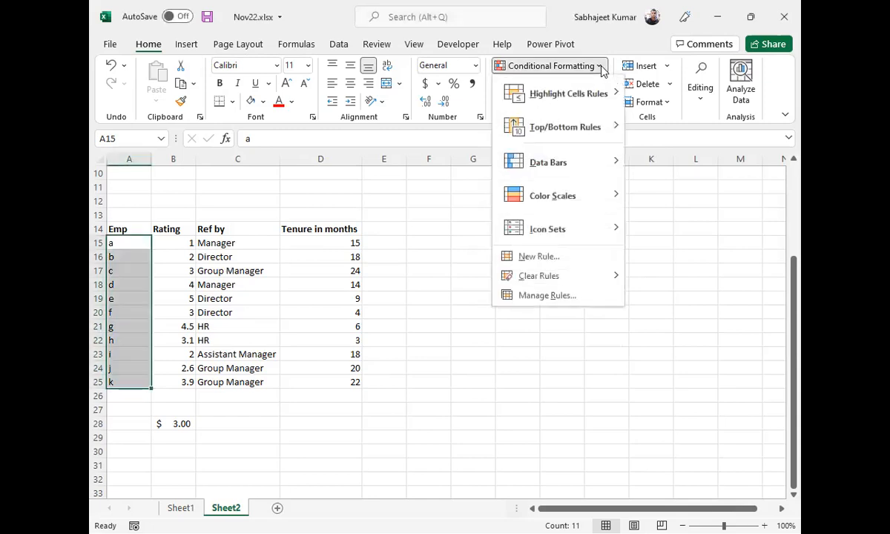
{"action": "left_click", "coordinate": [571, 295]}
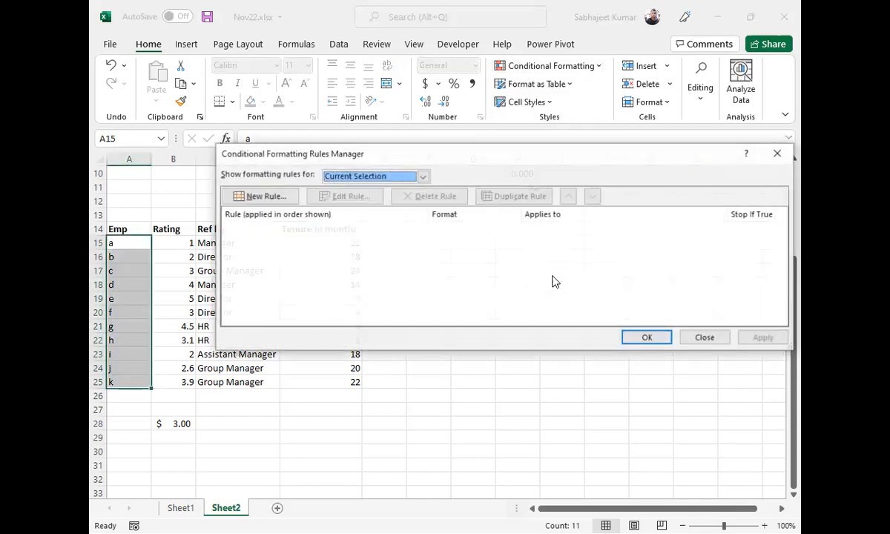
{"action": "left_click", "coordinate": [279, 196]}
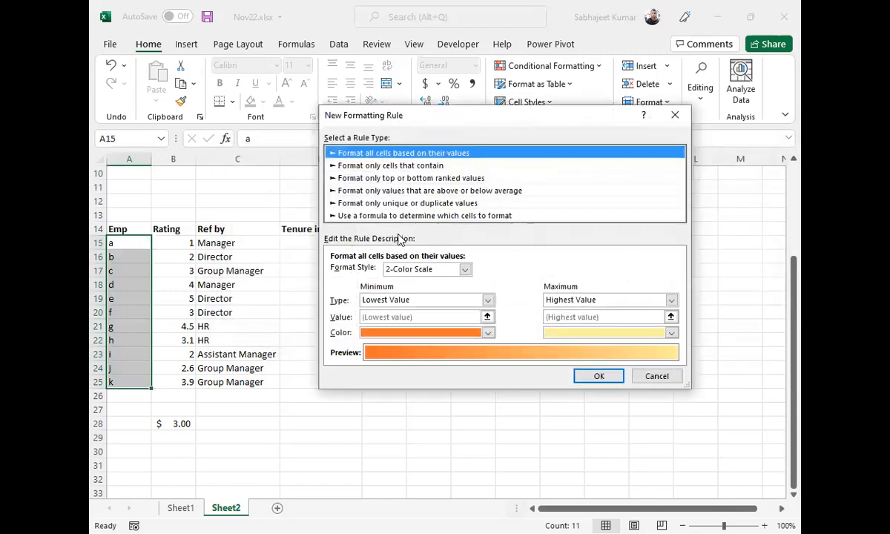
{"action": "left_click", "coordinate": [380, 216]}
{"action": "left_click", "coordinate": [367, 272]}
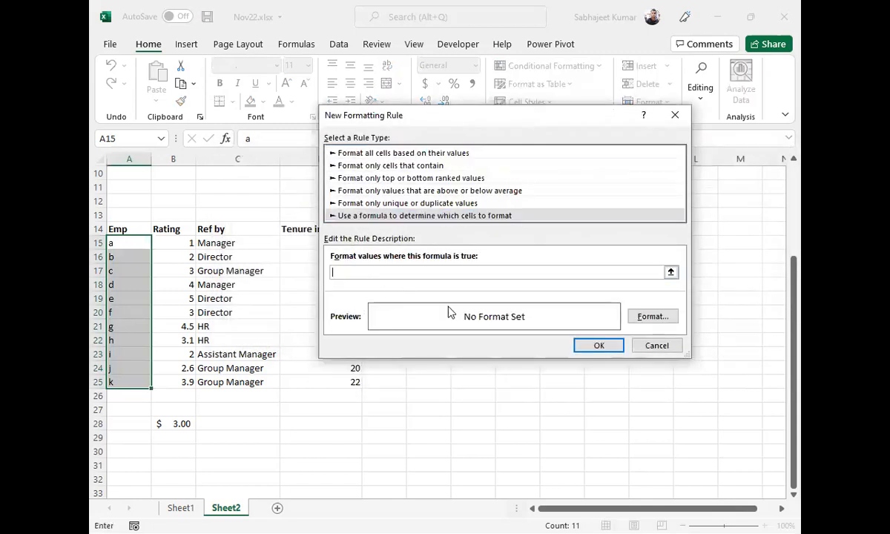
{"action": "left_click", "coordinate": [653, 347]}
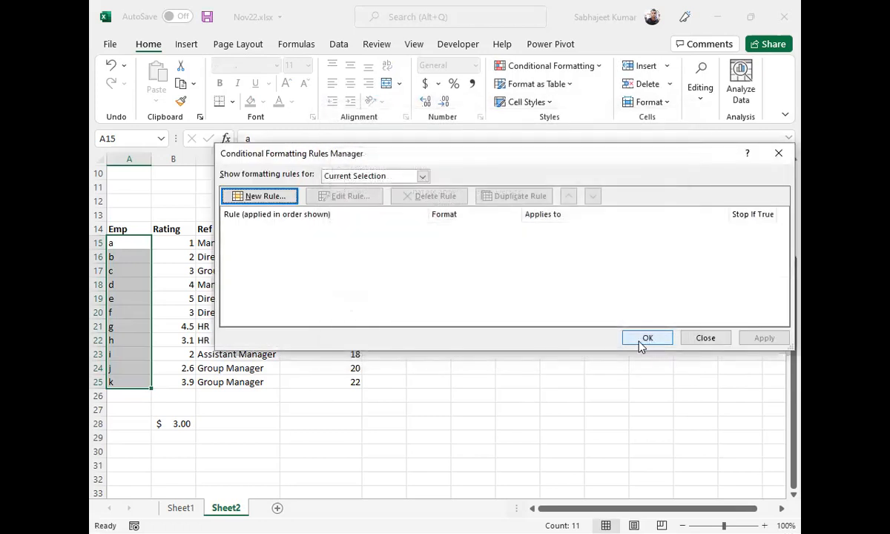
{"action": "left_click", "coordinate": [648, 338]}
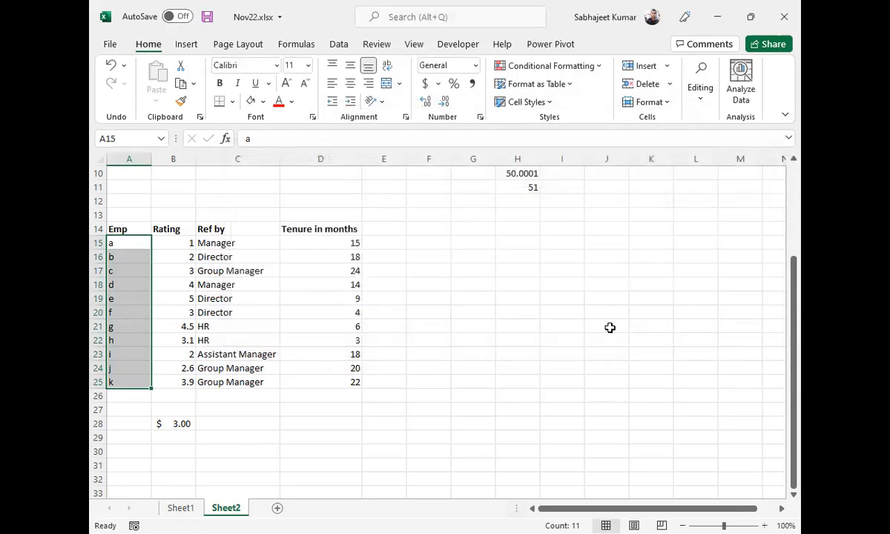
Step: Enter the labels AND in G14 and OR in G15, and make the OR label bold
{"action": "left_click", "coordinate": [448, 239]}
{"action": "left_click", "coordinate": [460, 230]}
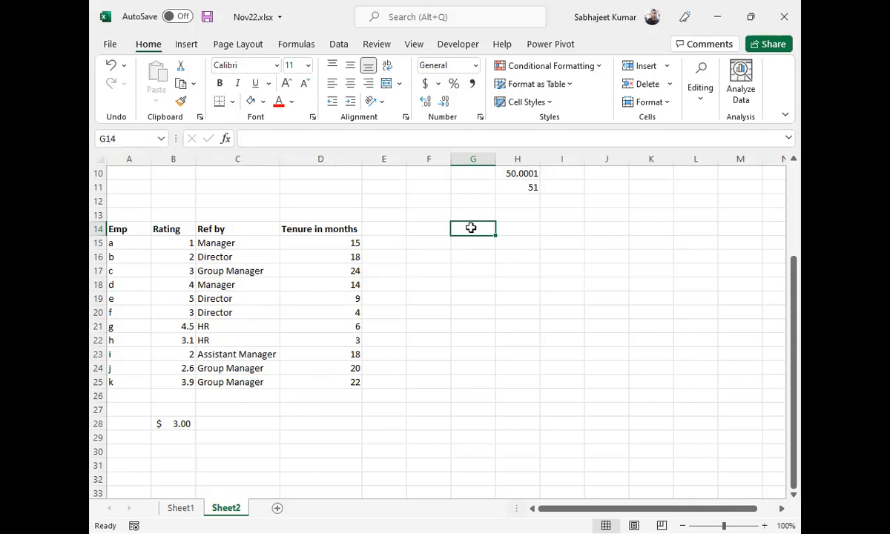
{"action": "type", "text": "and"}
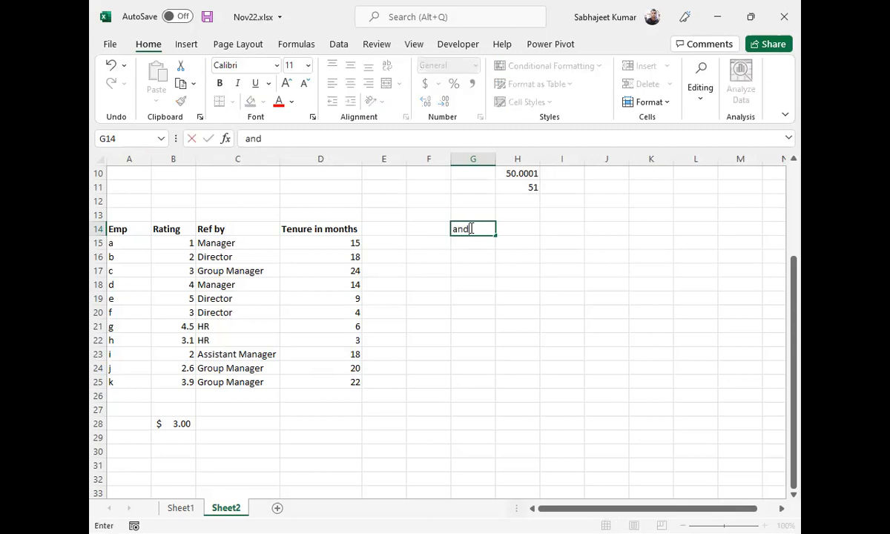
{"action": "key", "text": "Escape"}
{"action": "type", "text": "a"}
{"action": "key", "text": "BackSpace"}
{"action": "type", "text": "AND"}
{"action": "key", "text": "Return"}
{"action": "type", "text": "OR"}
{"action": "key", "text": "Return"}
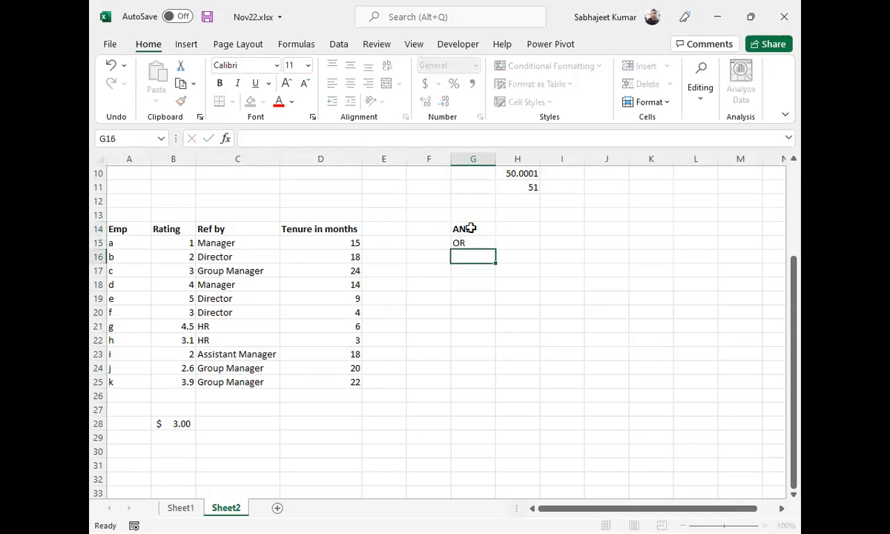
{"action": "key", "text": "Up"}
{"action": "key", "text": "ctrl+b"}
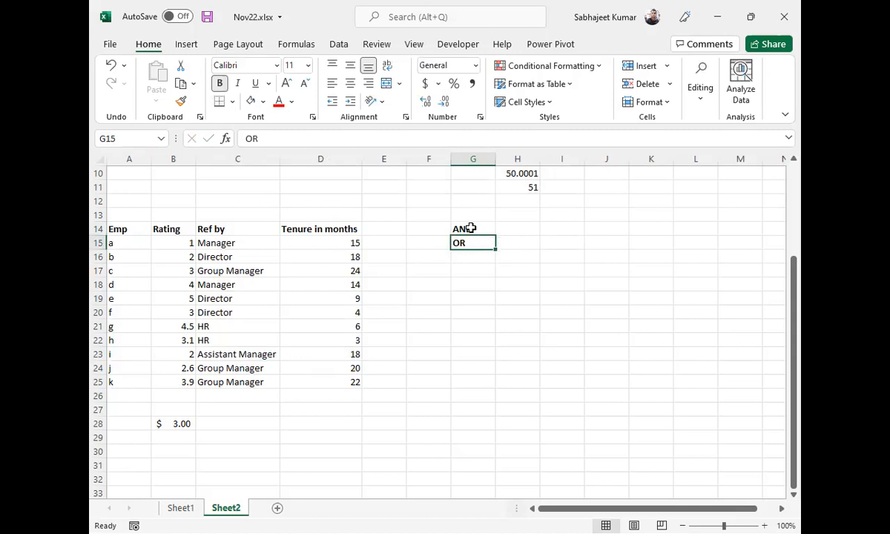
Step: Add the labels NOT in G16 and XOR in G17, and make both bold
{"action": "key", "text": "Down"}
{"action": "type", "text": "NOT"}
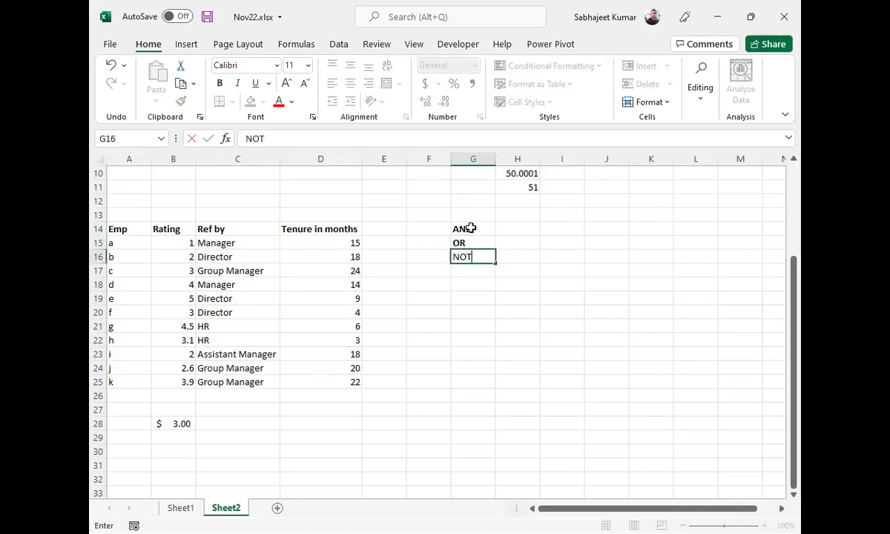
{"action": "key", "text": "Return"}
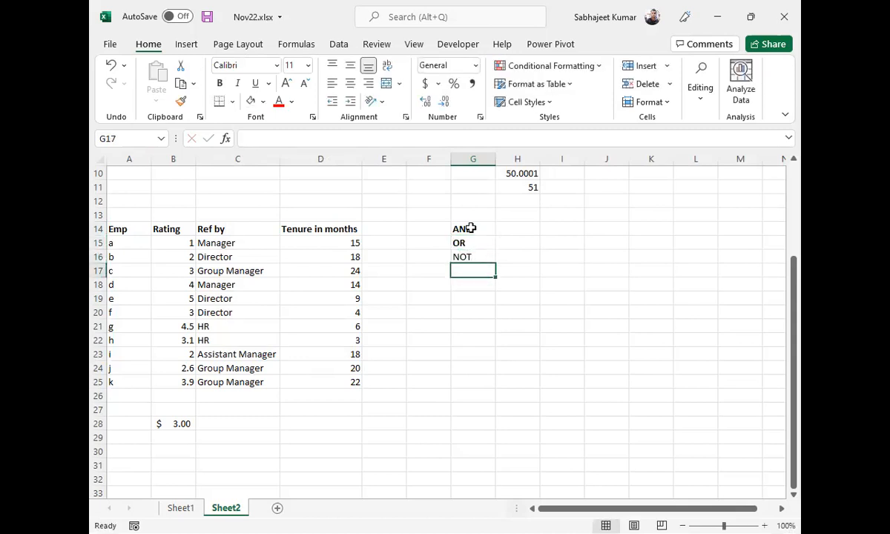
{"action": "type", "text": "XOR"}
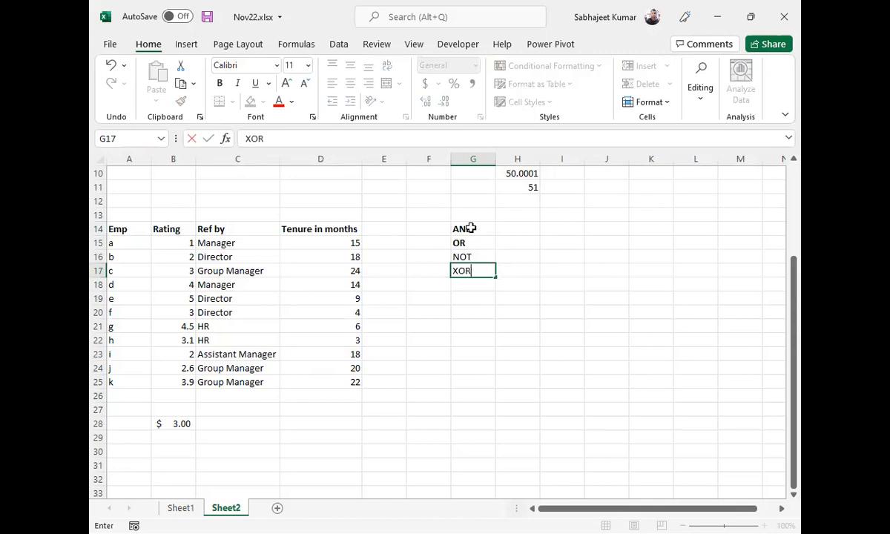
{"action": "key", "text": "shift+Up"}
{"action": "key", "text": "ctrl+b"}
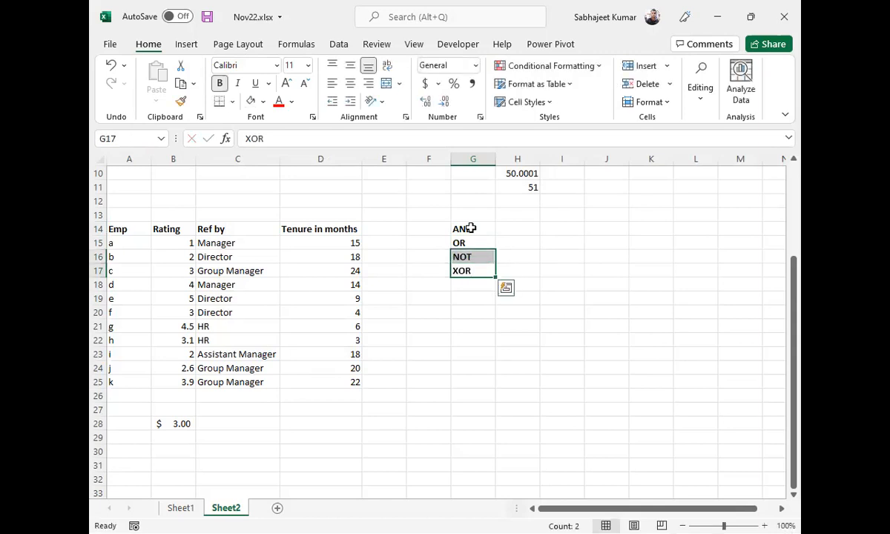
{"action": "key", "text": "Up"}
{"action": "key", "text": "Up"}
{"action": "key", "text": "Up"}
{"action": "key", "text": "Up"}
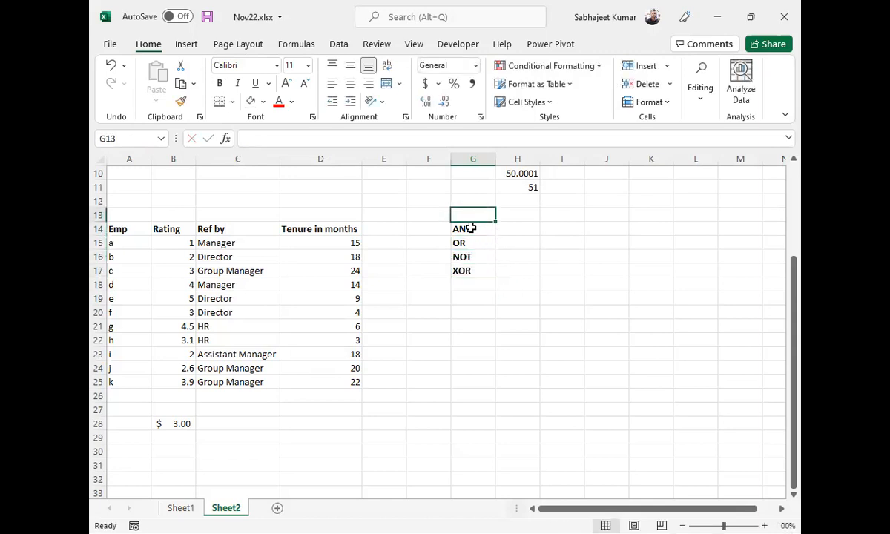
{"action": "key", "text": "Right"}
{"action": "key", "text": "Down"}
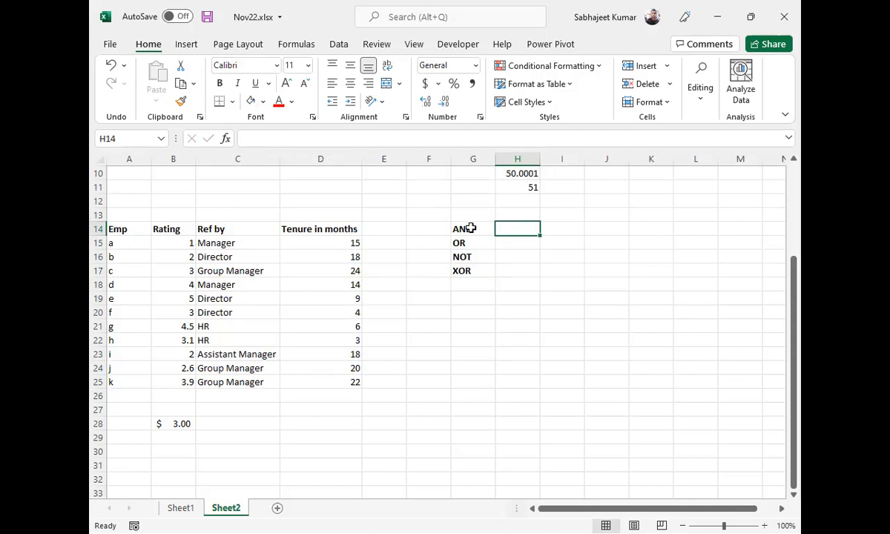
{"action": "type", "text": "="}
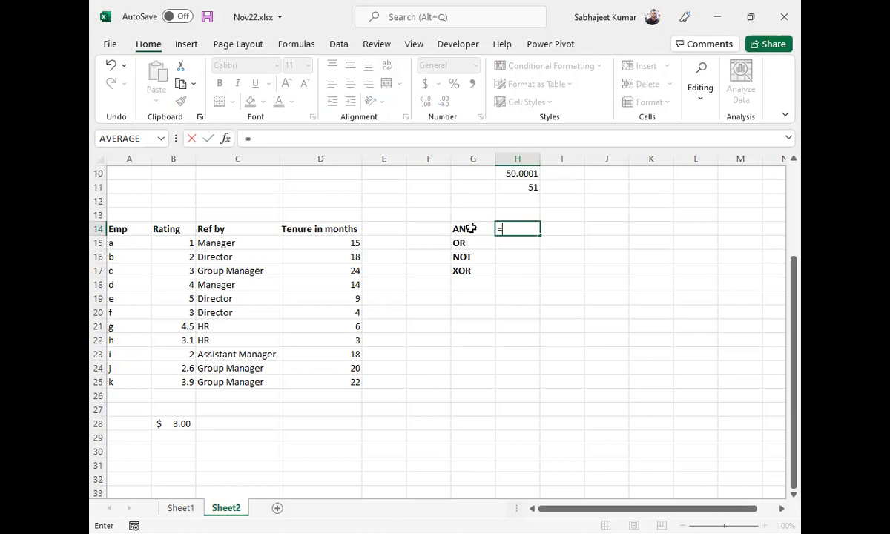
{"action": "key", "text": "Escape"}
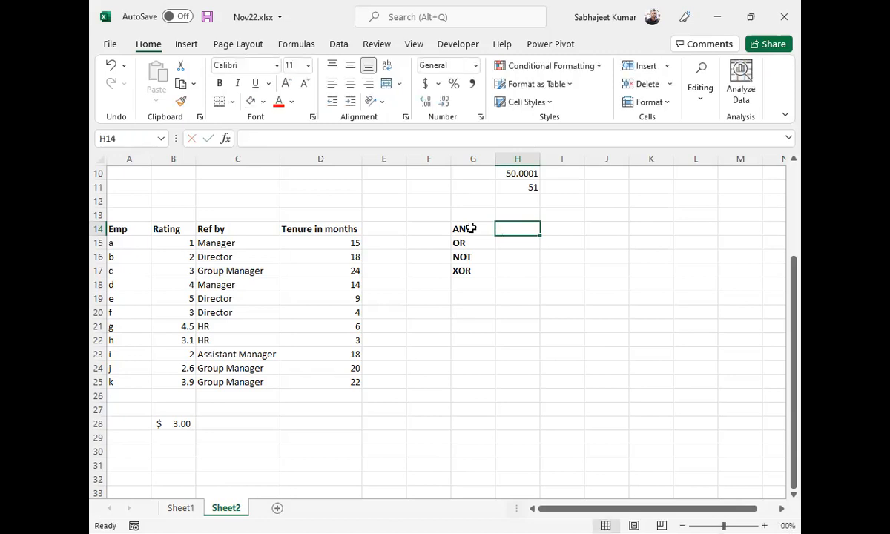
Step: Enter the comparison formula =5=2 in H12
{"action": "key", "text": "Up"}
{"action": "key", "text": "Up"}
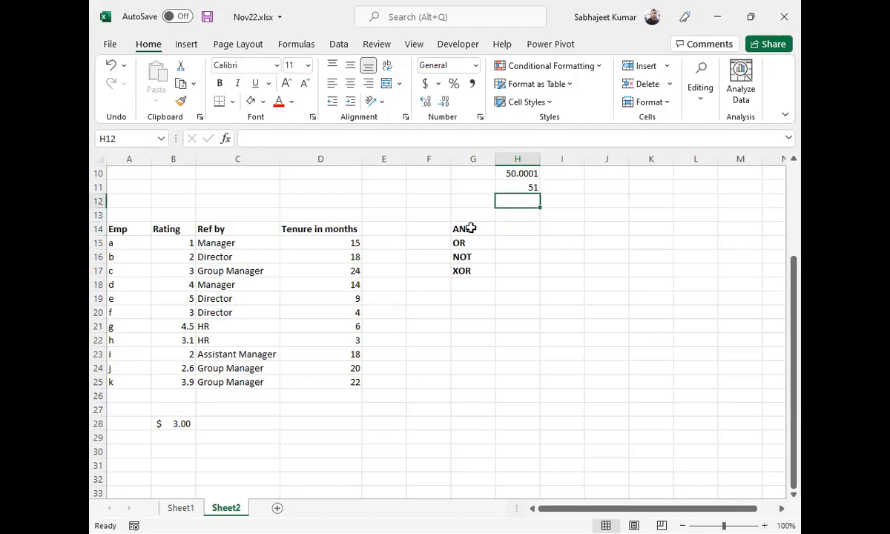
{"action": "type", "text": "=5="}
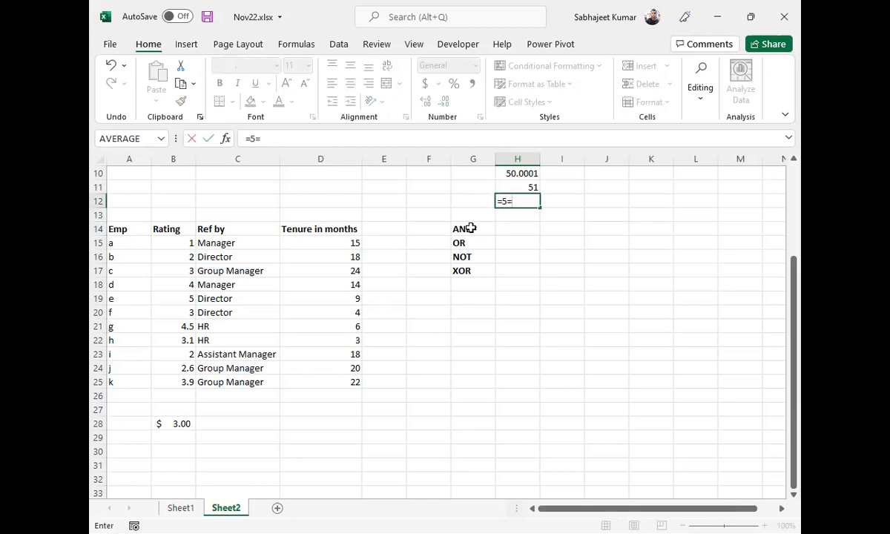
{"action": "type", "text": "2"}
{"action": "key", "text": "Return"}
Step: Replace the formula in H12 with ="5"=5 to compare a text value with a number
{"action": "key", "text": "Up"}
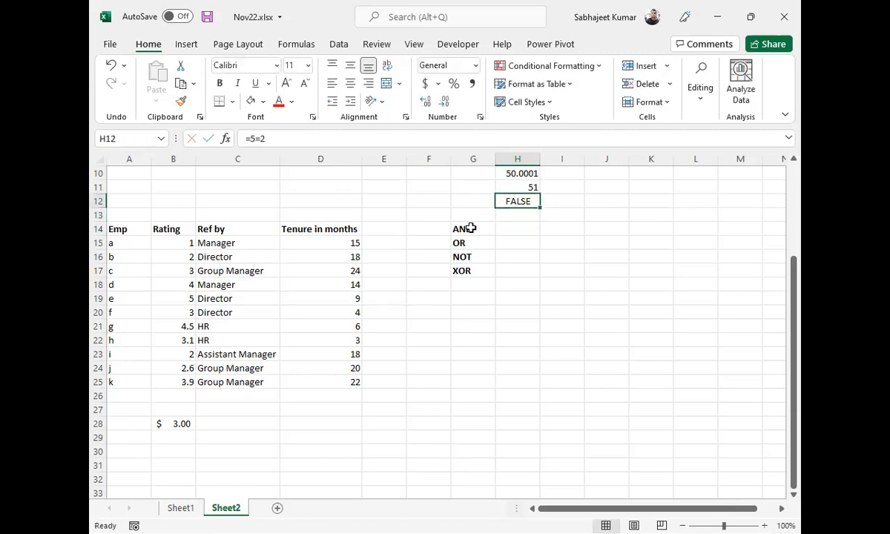
{"action": "type", "text": "="}
{"action": "type", "text": "\"5\""}
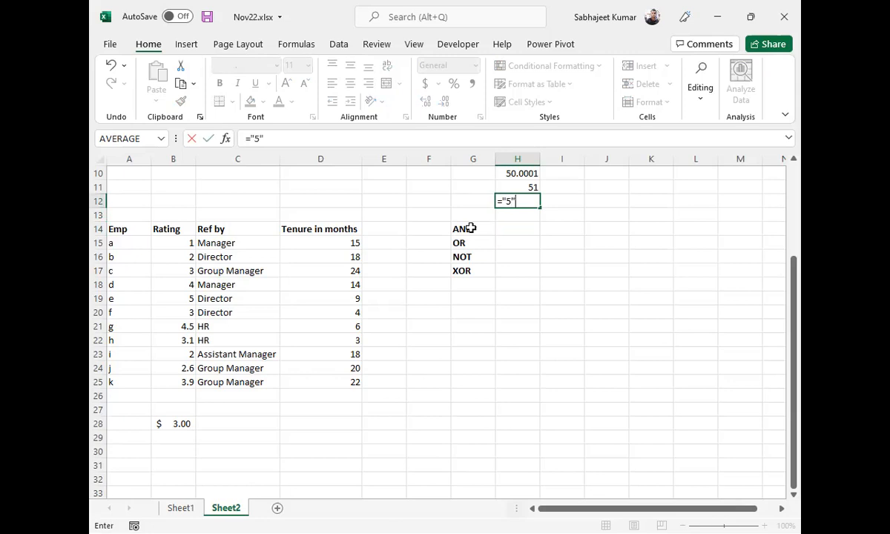
{"action": "type", "text": "=5"}
{"action": "key", "text": "Return"}
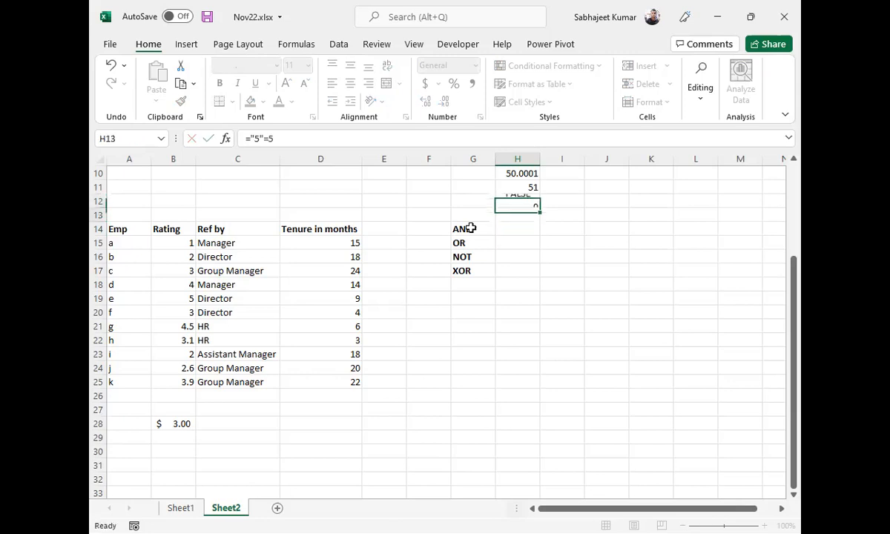
Step: Edit the formula in H12 to =5=(2+3), using a number instead of the quoted text
{"action": "key", "text": "Up"}
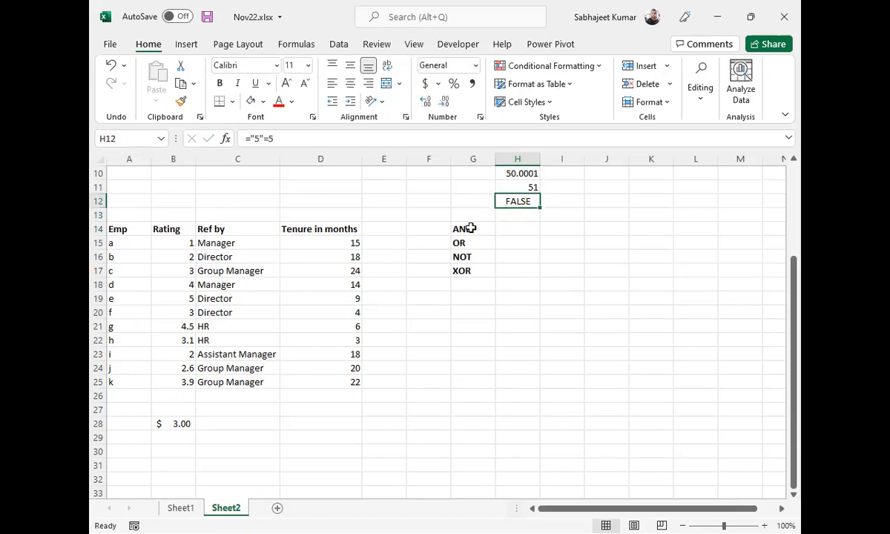
{"action": "key", "text": "F2"}
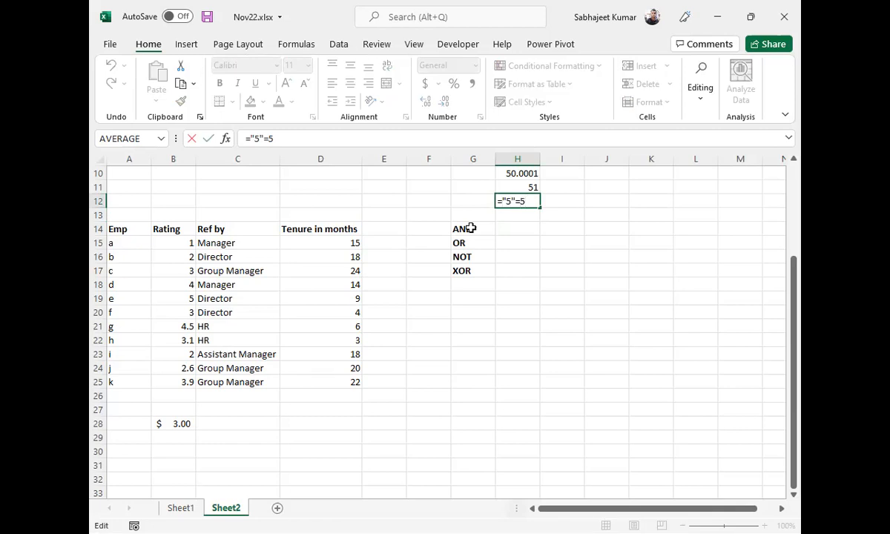
{"action": "key", "text": "BackSpace"}
{"action": "type", "text": "(2+3)"}
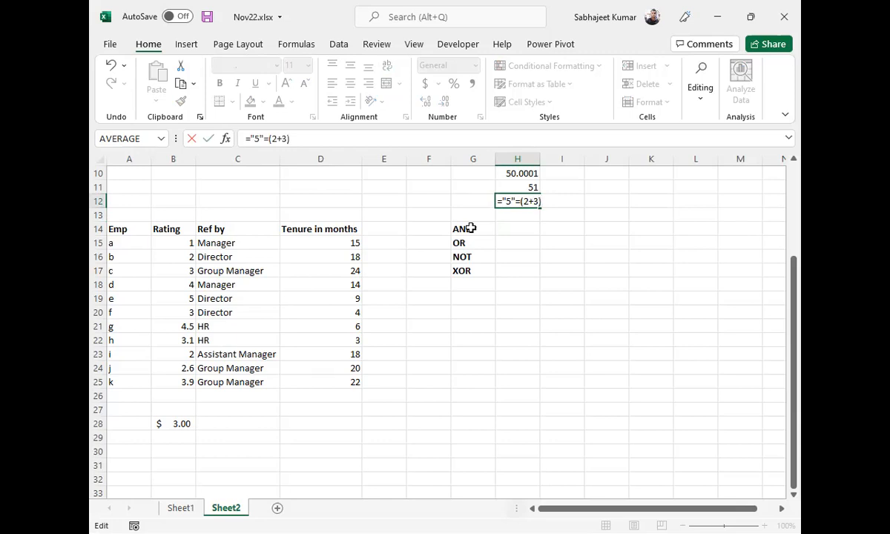
{"action": "left_click_drag", "start_coordinate": [264, 139], "coordinate": [250, 137]}
{"action": "type", "text": "5"}
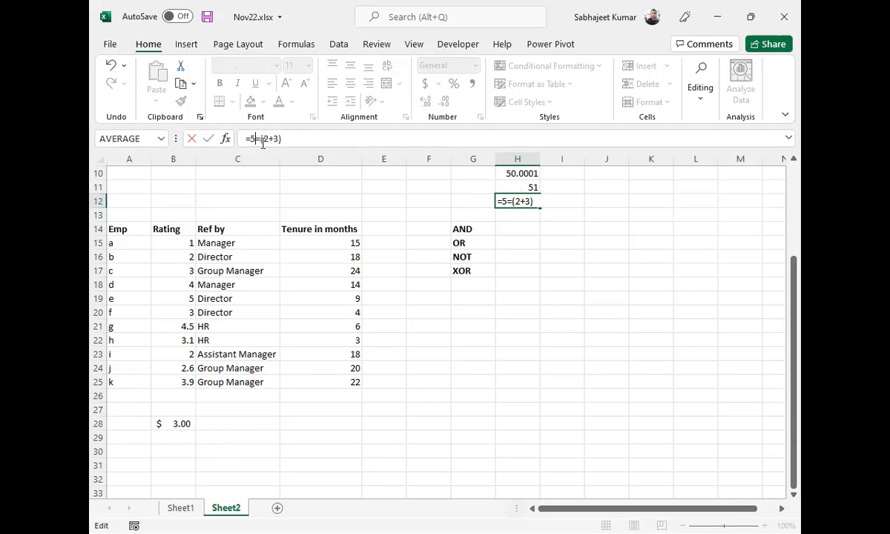
{"action": "key", "text": "Return"}
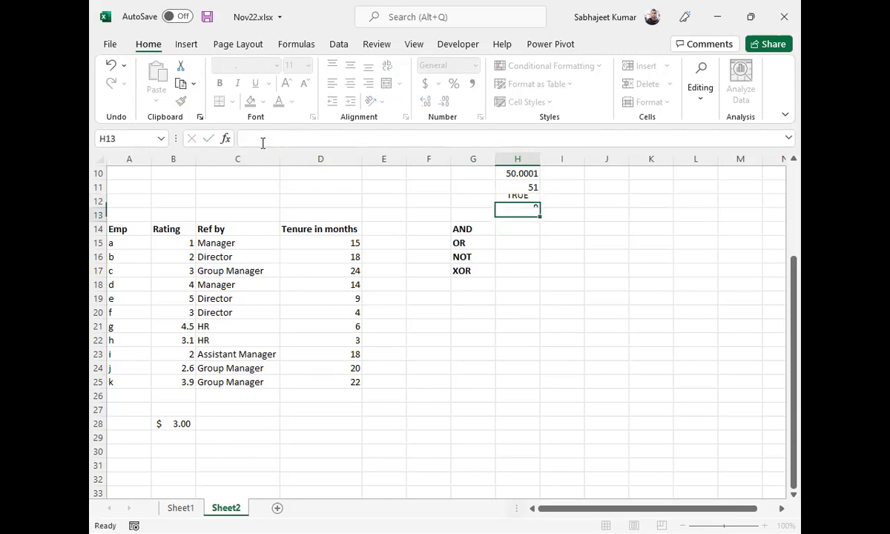
{"action": "key", "text": "Up"}
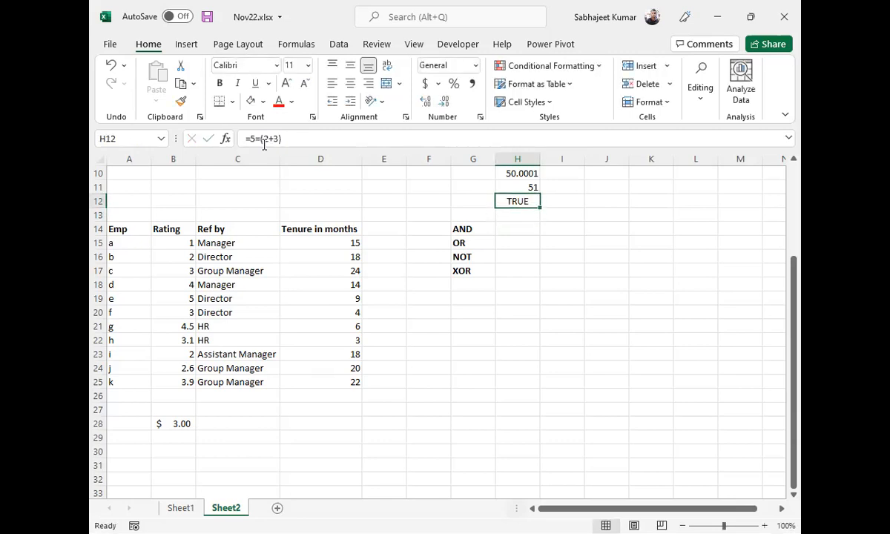
Step: Enter an AND formula in H14 with the single condition 5=2
{"action": "left_click", "coordinate": [500, 225]}
{"action": "type", "text": "="}
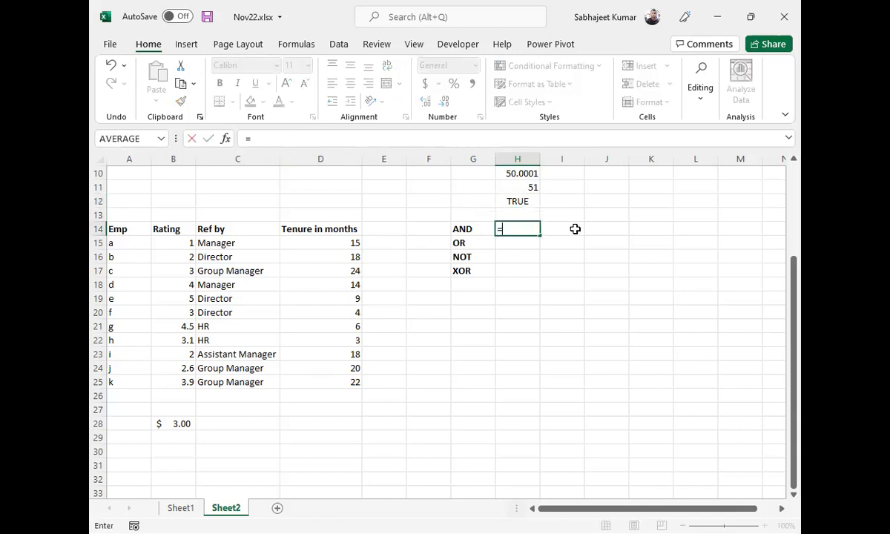
{"action": "type", "text": "AND("}
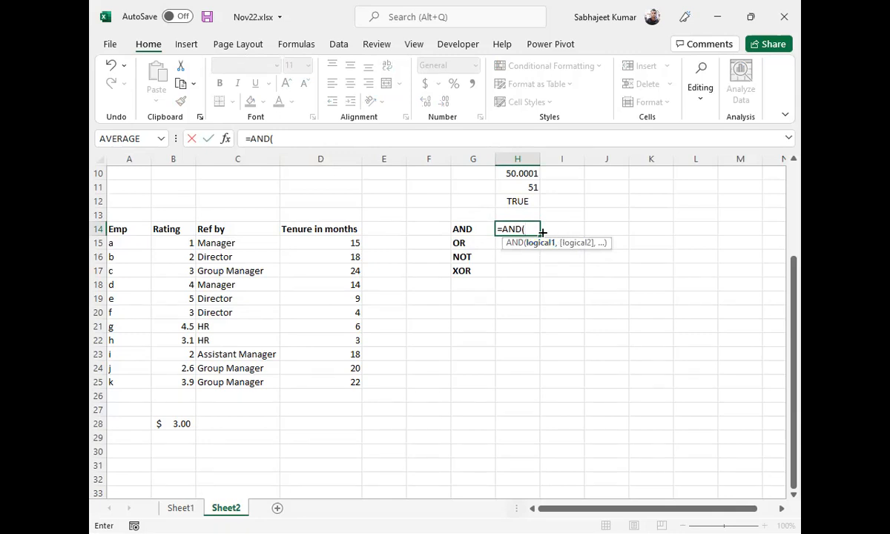
{"action": "type", "text": "5=2"}
{"action": "key", "text": "Return"}
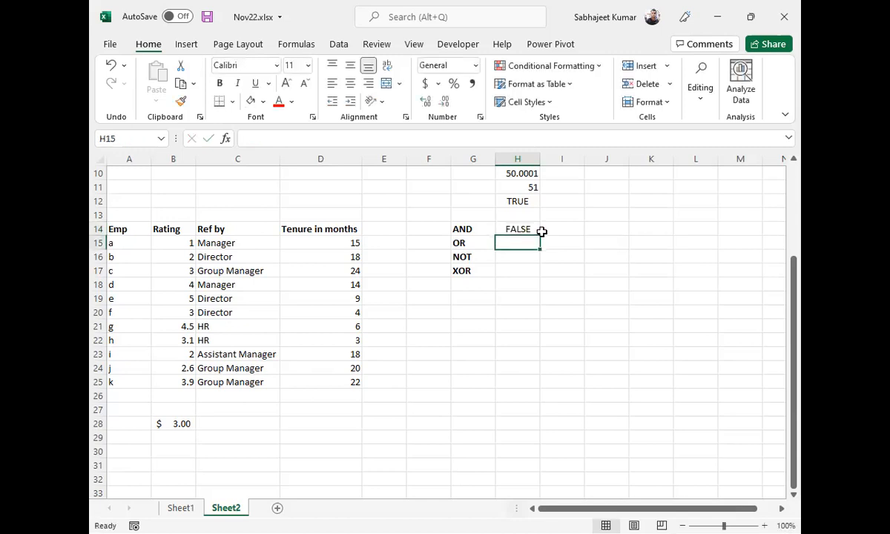
Step: Change the first condition of the AND formula in H14 to 5=(3+2) and open a second argument
{"action": "left_click", "coordinate": [542, 231]}
{"action": "double_click", "coordinate": [542, 231]}
{"action": "key", "text": "BackSpace"}
{"action": "type", "text": "5"}
{"action": "key", "text": "BackSpace"}
{"action": "type", "text": "(3+2"}
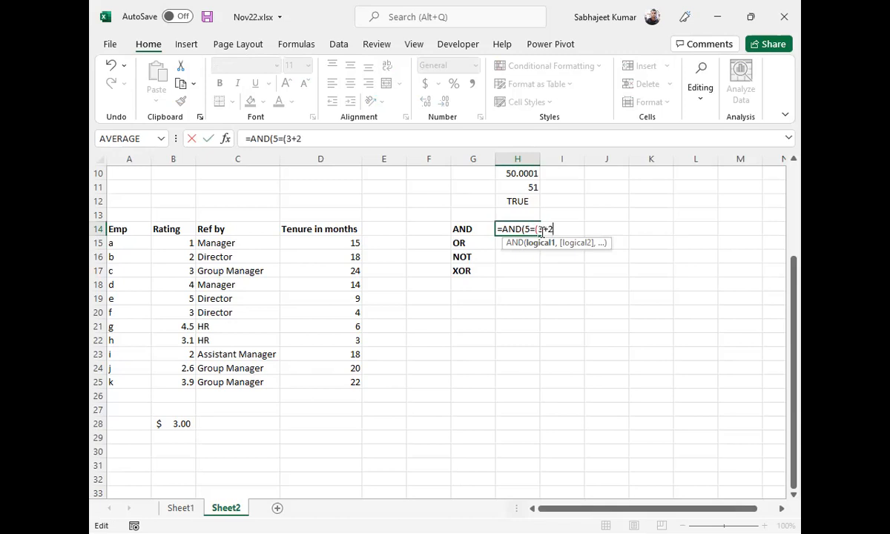
{"action": "type", "text": "),"}
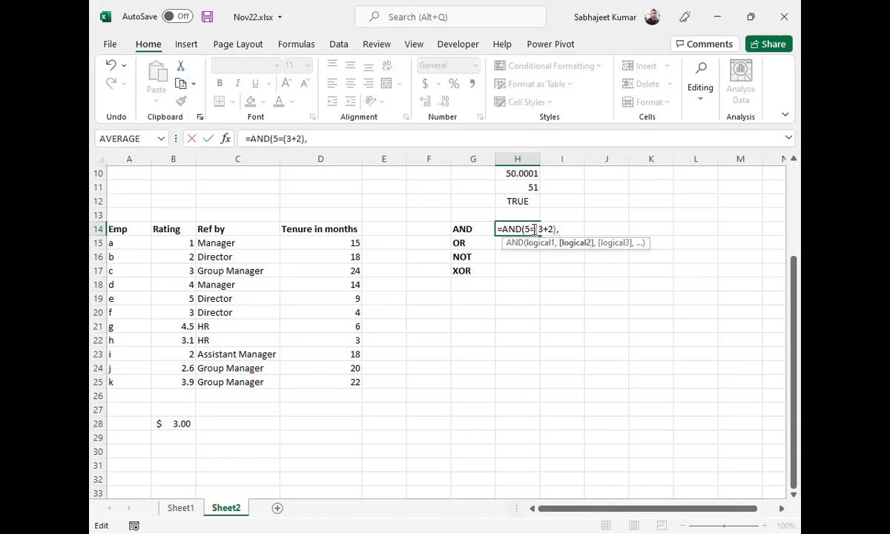
Step: Complete the AND formula in H14 with the second condition 10=(50/5) and review its arguments
{"action": "left_click_drag", "start_coordinate": [524, 229], "coordinate": [553, 230]}
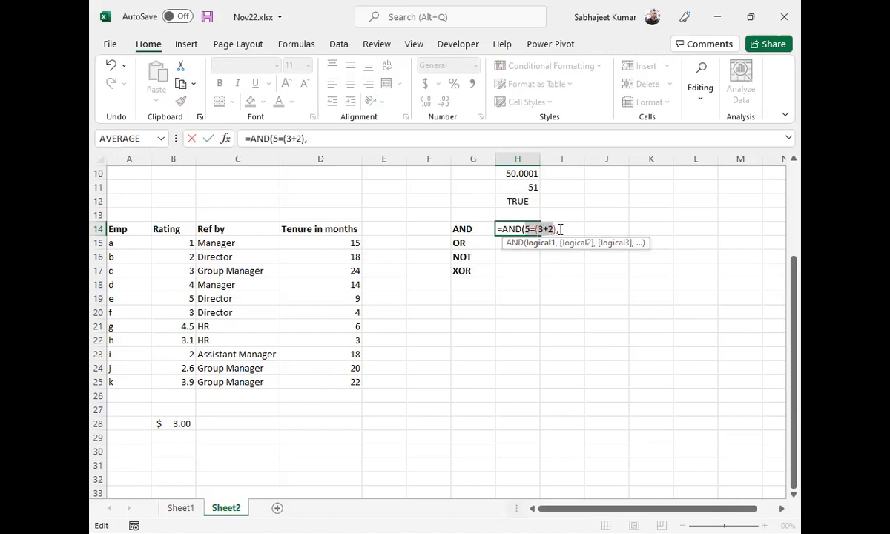
{"action": "left_click", "coordinate": [565, 230]}
{"action": "type", "text": "10="}
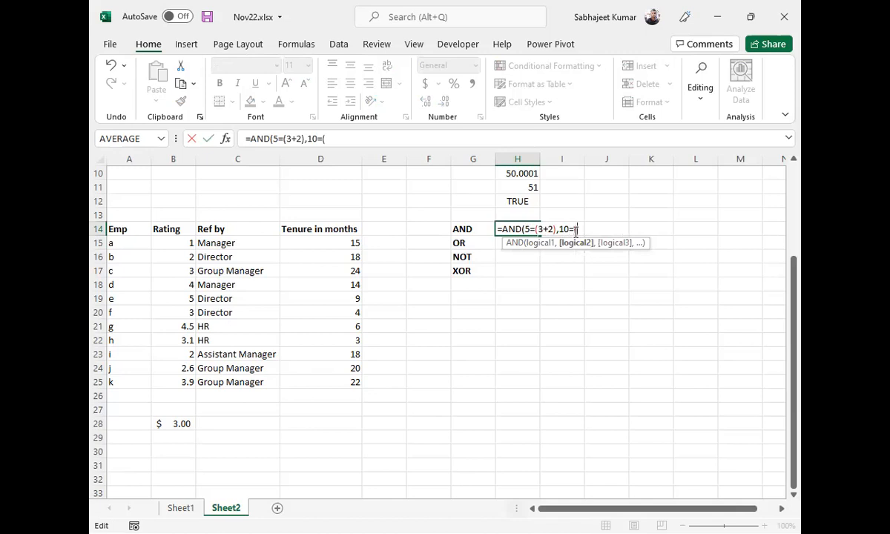
{"action": "type", "text": "(50/5))"}
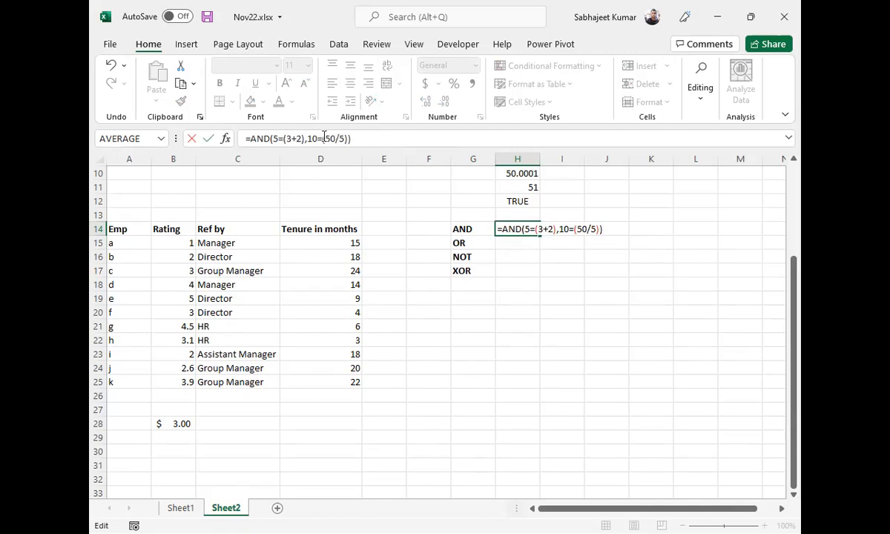
{"action": "left_click_drag", "start_coordinate": [325, 139], "coordinate": [318, 138]}
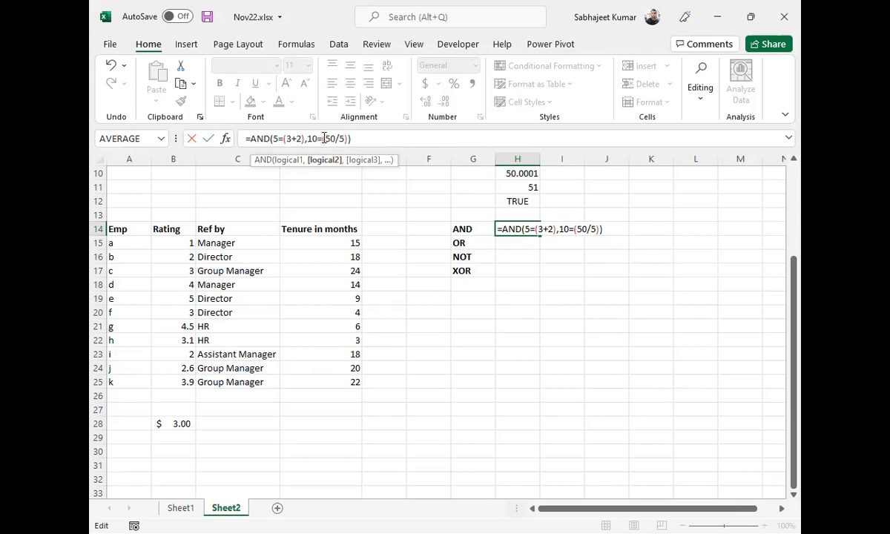
{"action": "left_click_drag", "start_coordinate": [325, 139], "coordinate": [339, 141]}
{"action": "left_click", "coordinate": [356, 139]}
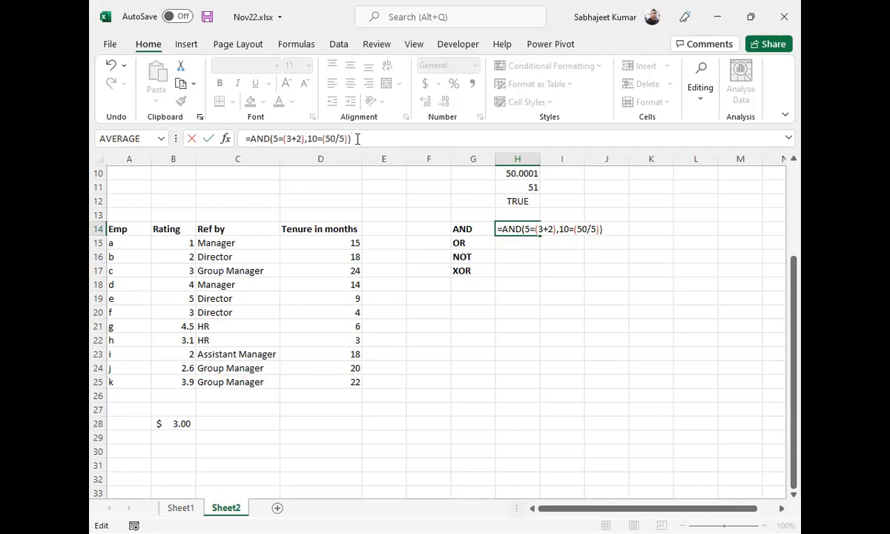
{"action": "key", "text": "Return"}
{"action": "key", "text": "Up"}
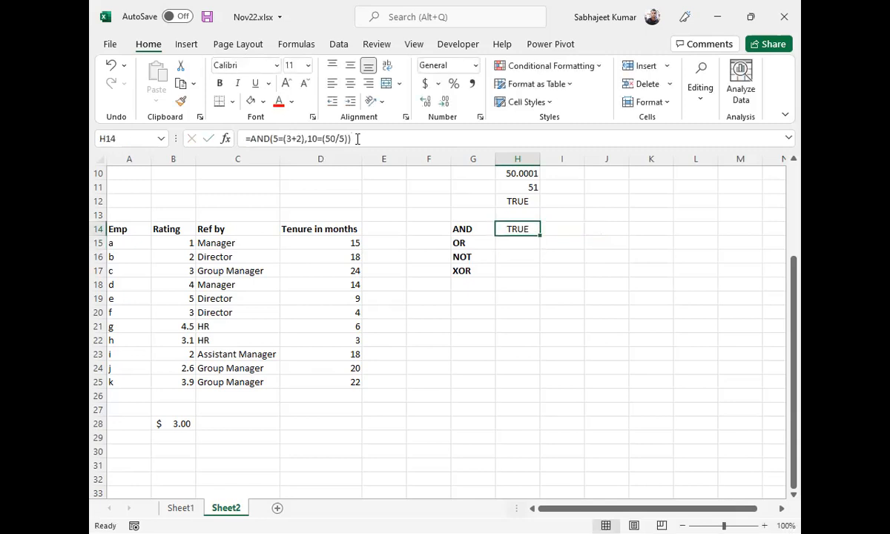
Step: Add 3=2 as the third condition of the AND formula in H14, accept the bracket correction and review the conditions
{"action": "left_click", "coordinate": [356, 139]}
{"action": "key", "text": "BackSpace"}
{"action": "type", "text": ",3=2"}
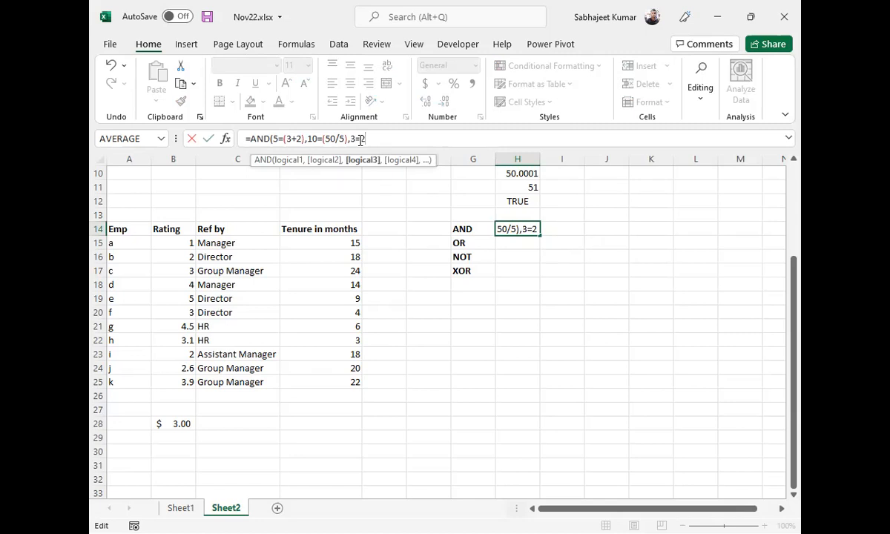
{"action": "key", "text": "Return"}
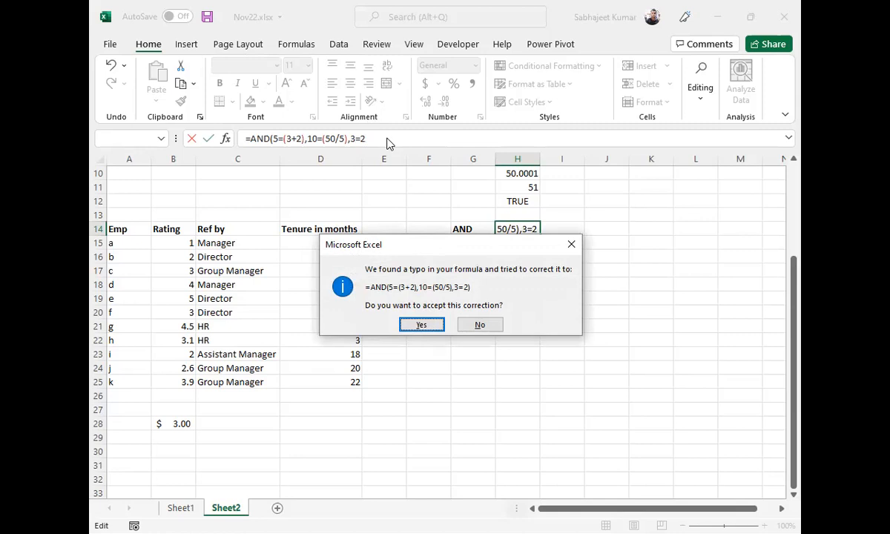
{"action": "left_click", "coordinate": [426, 326]}
{"action": "left_click", "coordinate": [509, 226]}
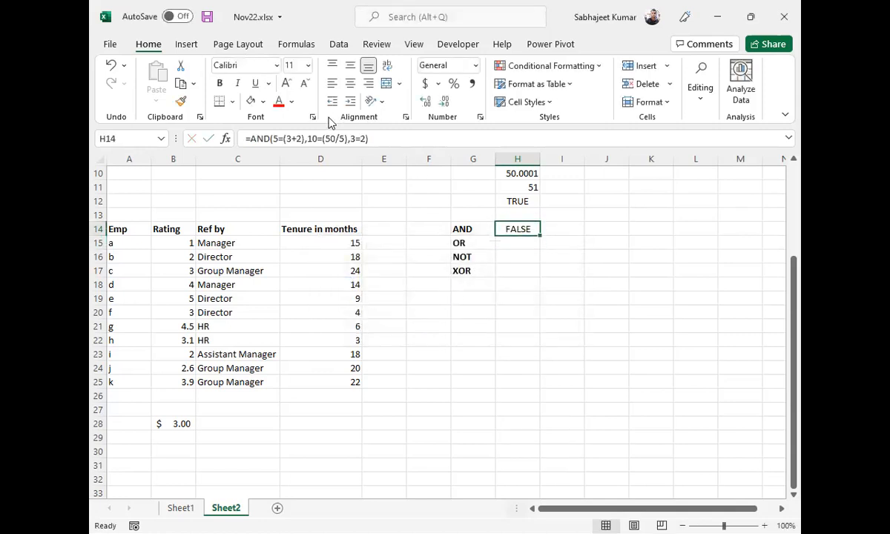
{"action": "left_click_drag", "start_coordinate": [349, 138], "coordinate": [390, 138]}
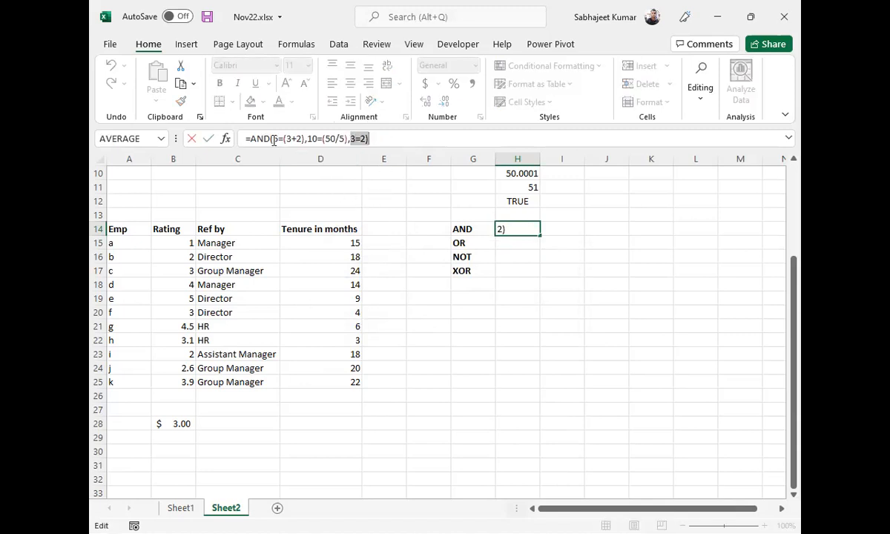
{"action": "left_click_drag", "start_coordinate": [272, 139], "coordinate": [305, 138]}
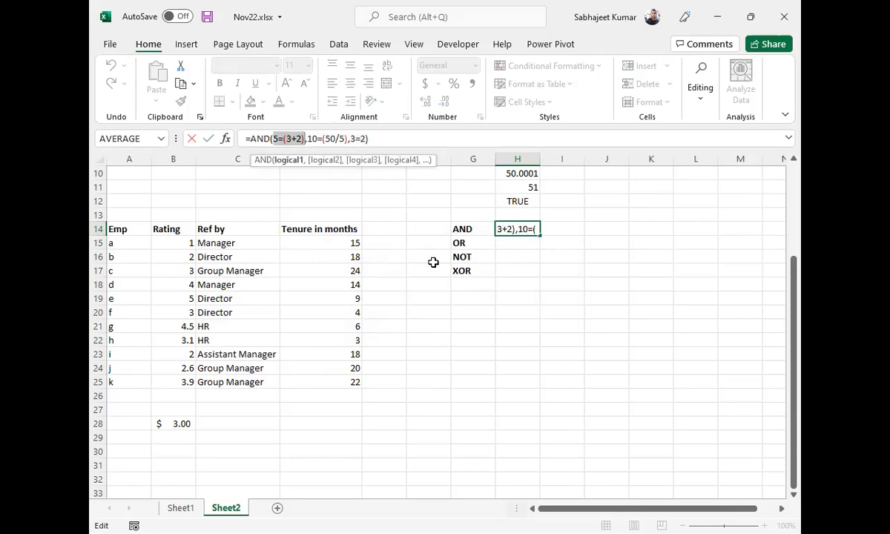
{"action": "key", "text": "ctrl+Return"}
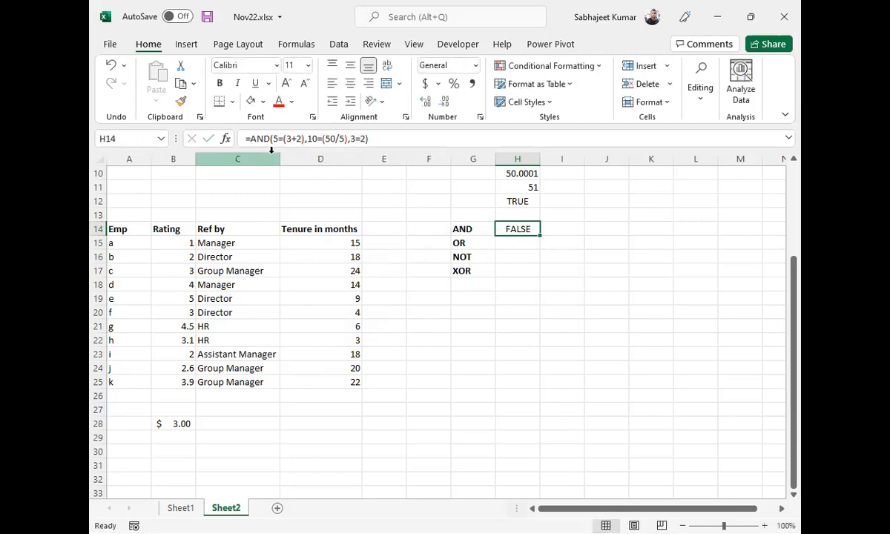
Step: Copy the bracketed conditions of the AND formula in H14 and try to enter them in an OR formula in H15
{"action": "left_click_drag", "start_coordinate": [270, 139], "coordinate": [490, 135]}
{"action": "key", "text": "ctrl+c"}
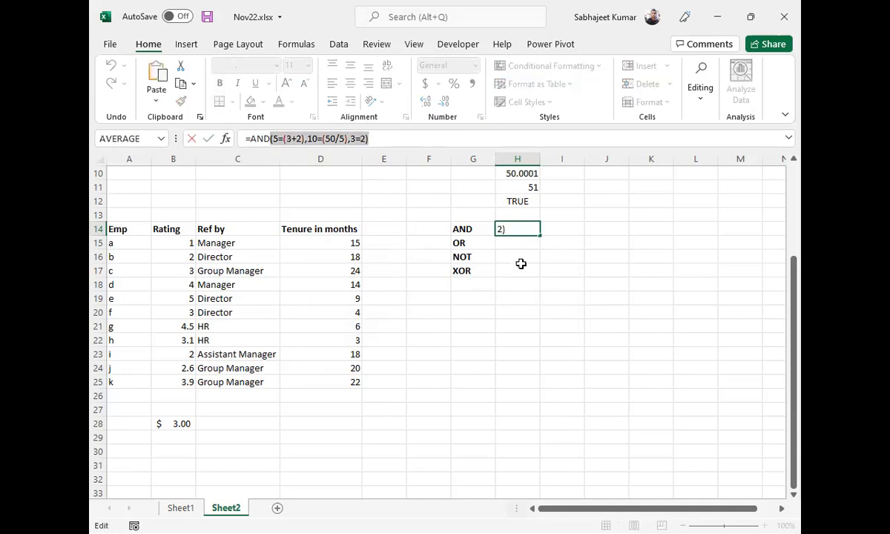
{"action": "key", "text": "Return"}
{"action": "left_click", "coordinate": [517, 241]}
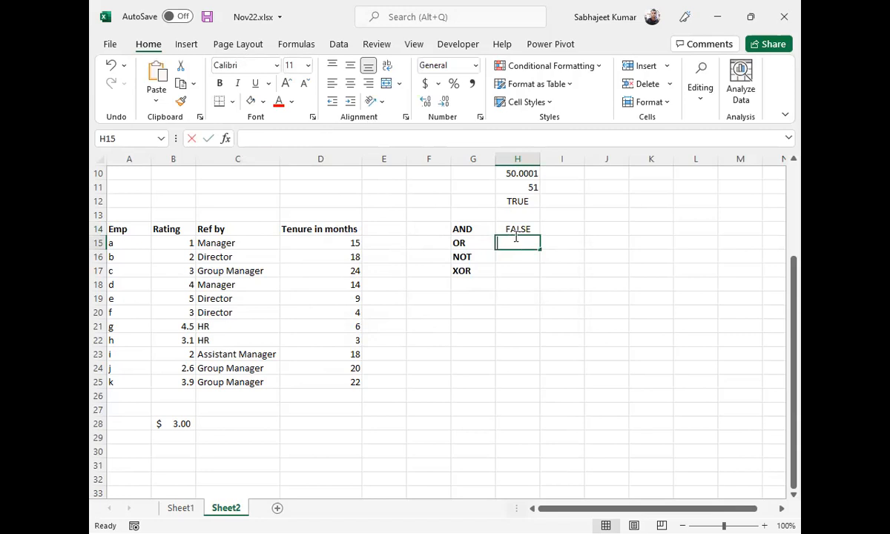
{"action": "type", "text": "=OR"}
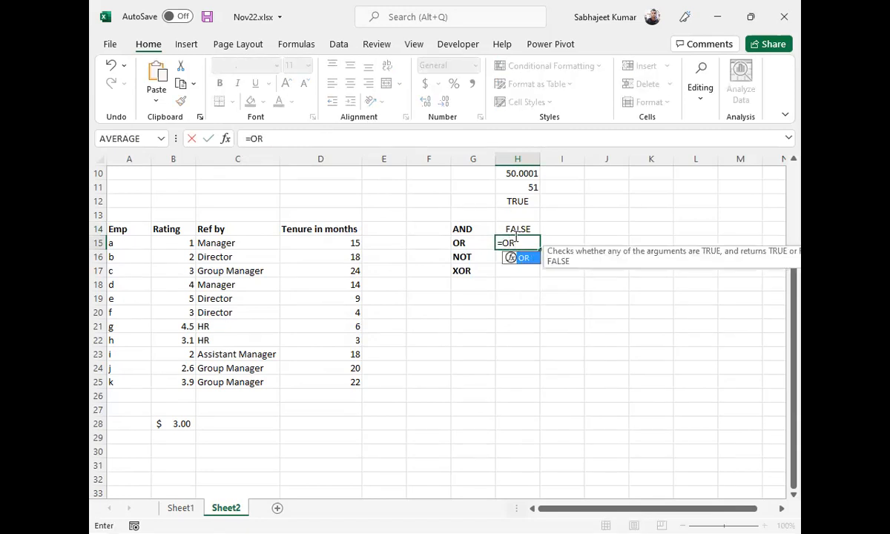
{"action": "type", "text": "("}
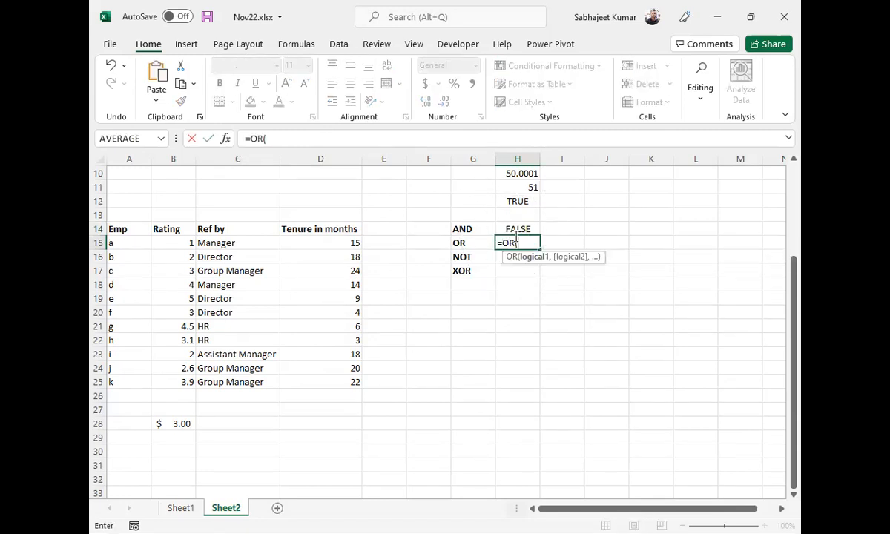
{"action": "type", "text": "(5=(3+2),10=(50/5),3=2)"}
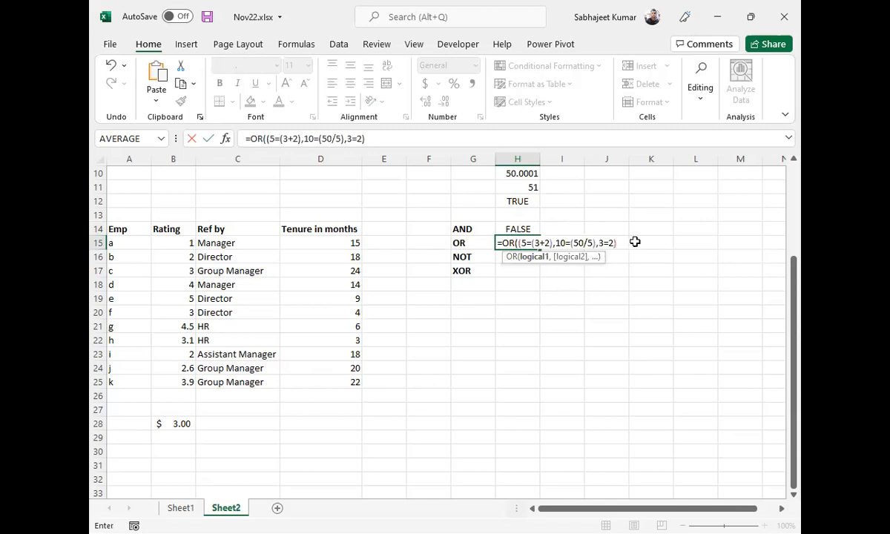
{"action": "key", "text": "Return"}
{"action": "key", "text": "Return"}
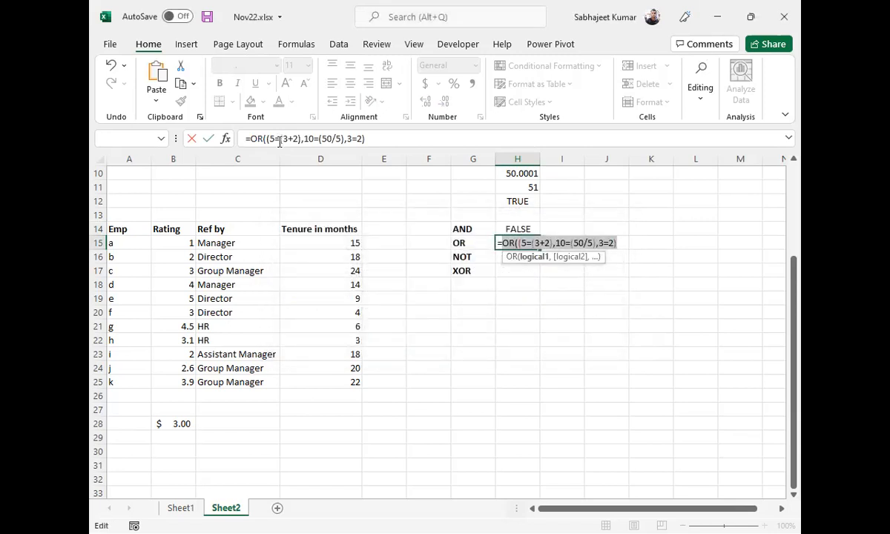
Step: Correct the brackets of the formula in H15 and enter it as =OR(5=(3+2),10=(50/5),3=2)
{"action": "left_click", "coordinate": [262, 141]}
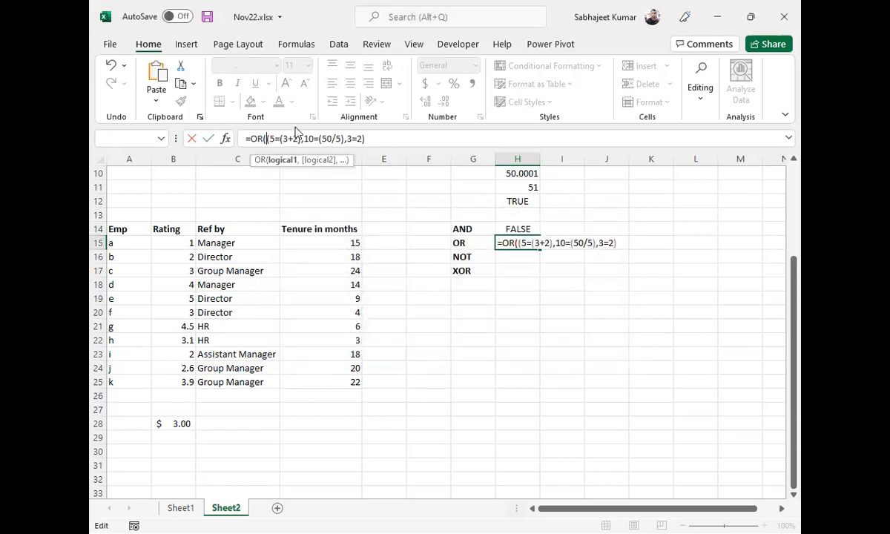
{"action": "left_click", "coordinate": [373, 140]}
{"action": "type", "text": ")"}
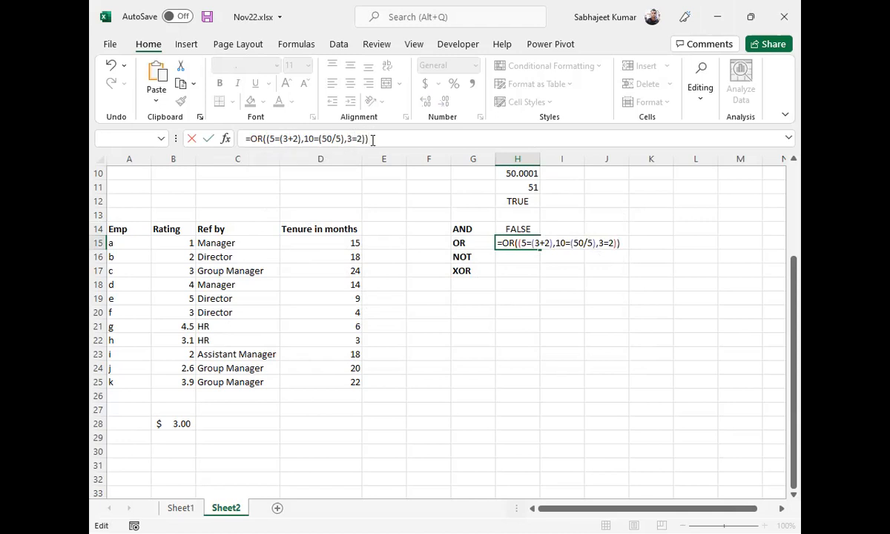
{"action": "type", "text": ")"}
{"action": "key", "text": "BackSpace"}
{"action": "key", "text": "Return"}
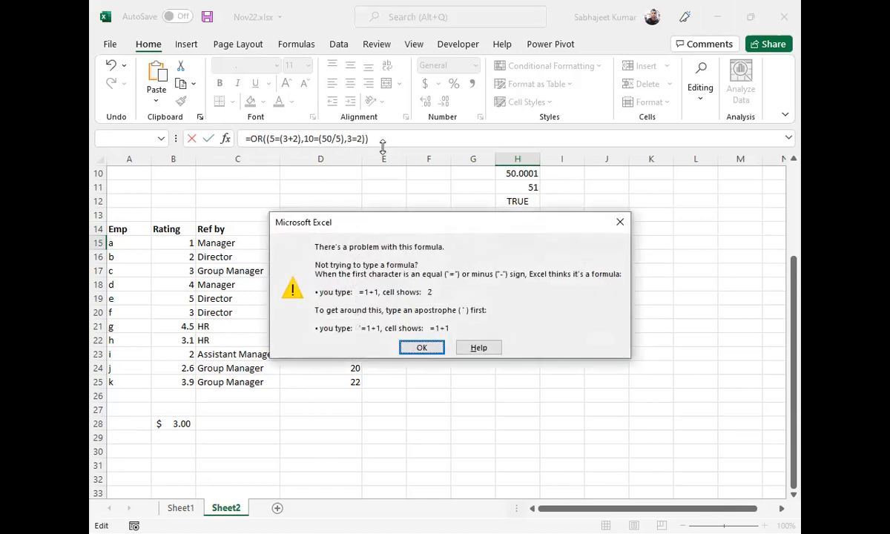
{"action": "key", "text": "Return"}
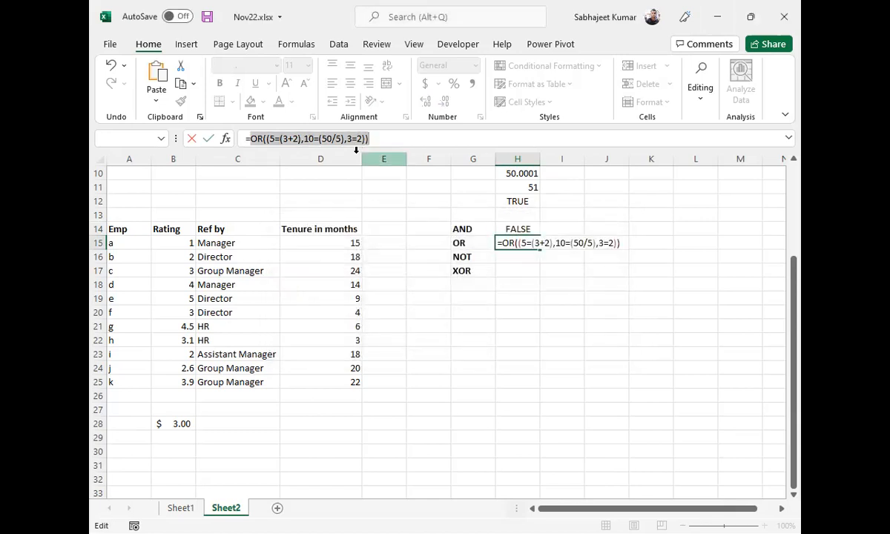
{"action": "left_click", "coordinate": [268, 138]}
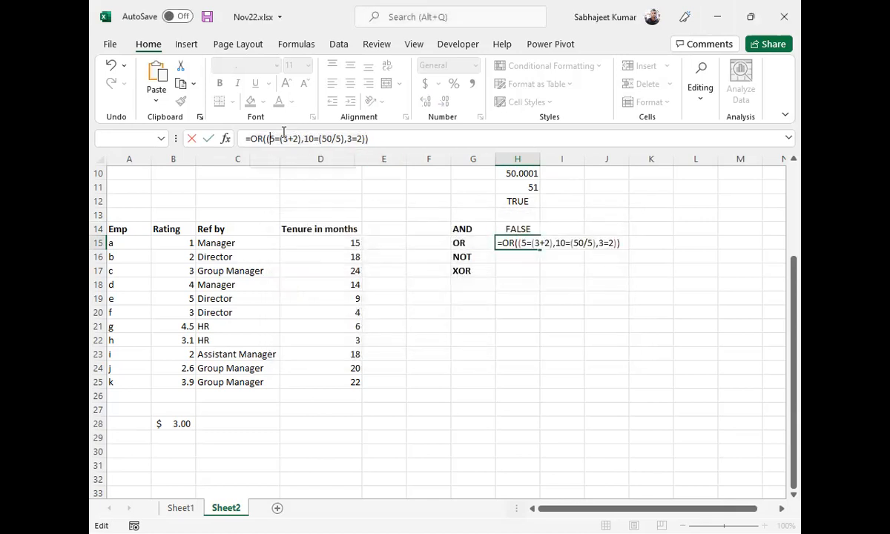
{"action": "key", "text": "BackSpace"}
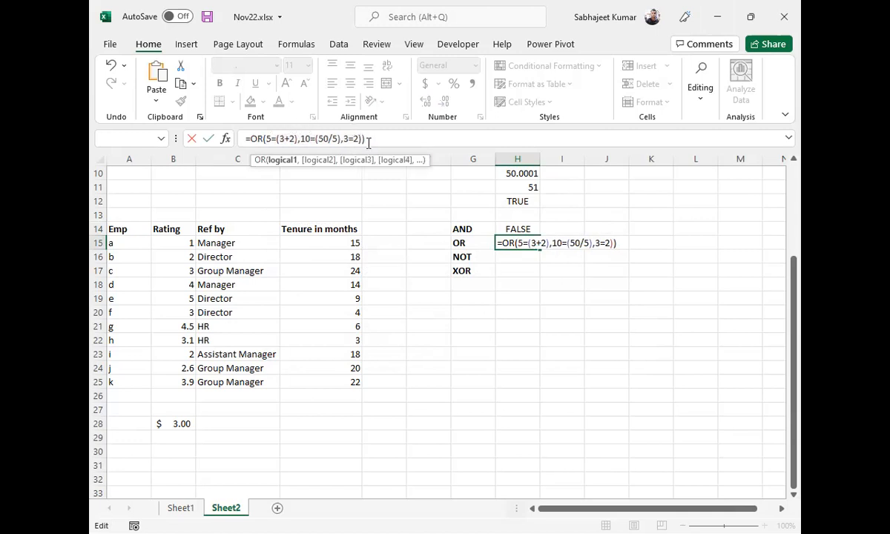
{"action": "key", "text": "Return"}
{"action": "key", "text": "Return"}
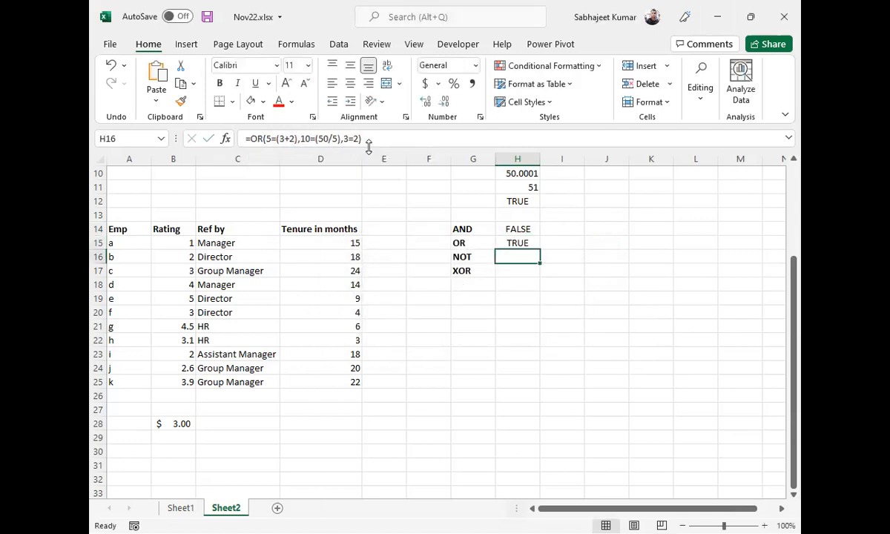
Step: Review the third condition and the first two conditions of the OR formula in H15
{"action": "left_click", "coordinate": [517, 243]}
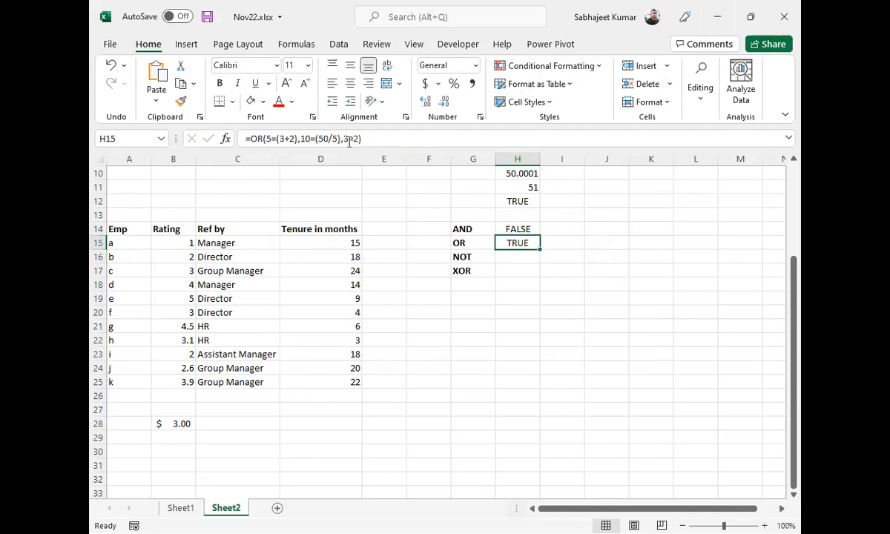
{"action": "left_click_drag", "start_coordinate": [343, 139], "coordinate": [361, 138]}
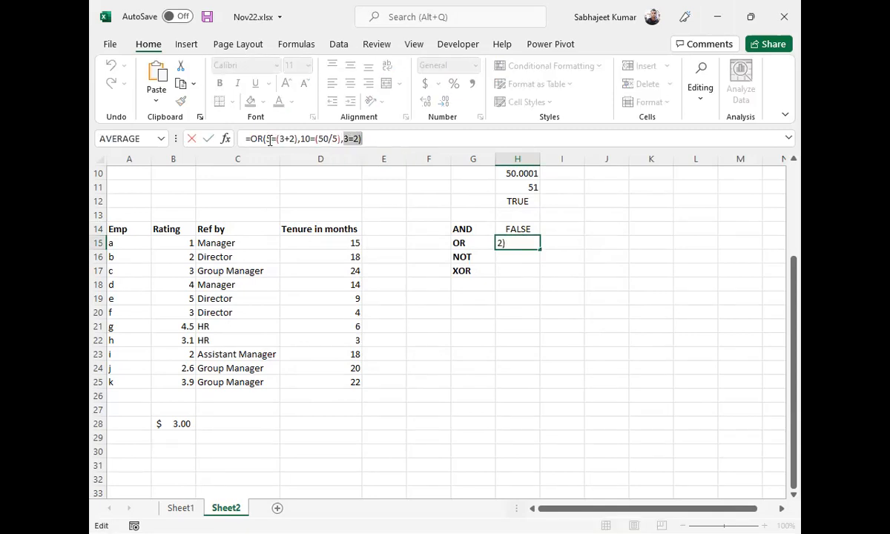
{"action": "left_click_drag", "start_coordinate": [267, 139], "coordinate": [342, 138]}
{"action": "key", "text": "Return"}
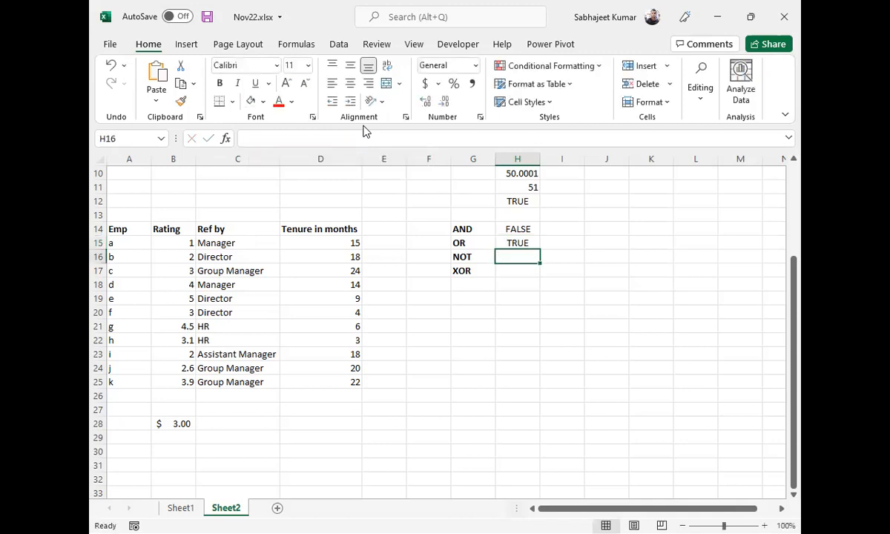
Step: Enter the formula =NOT(5=2) in H16 and reselect the cell
{"action": "type", "text": "="}
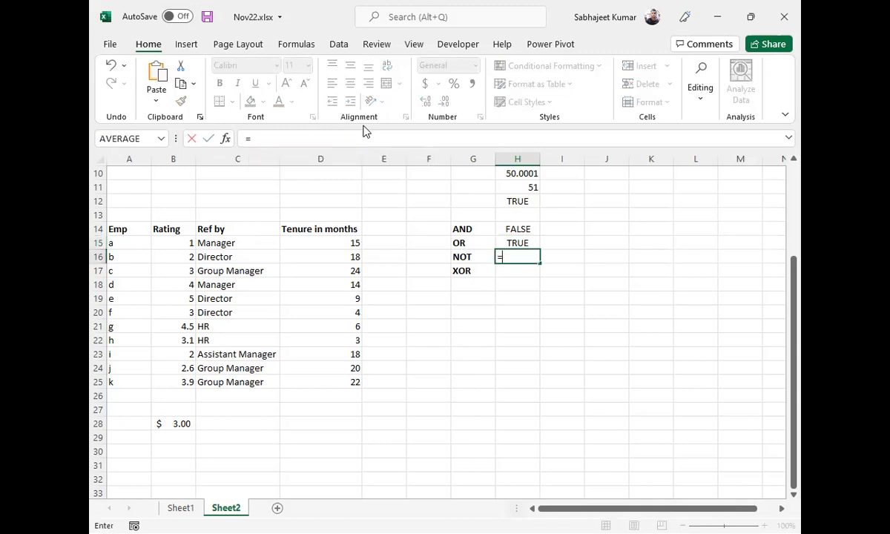
{"action": "type", "text": "NOT("}
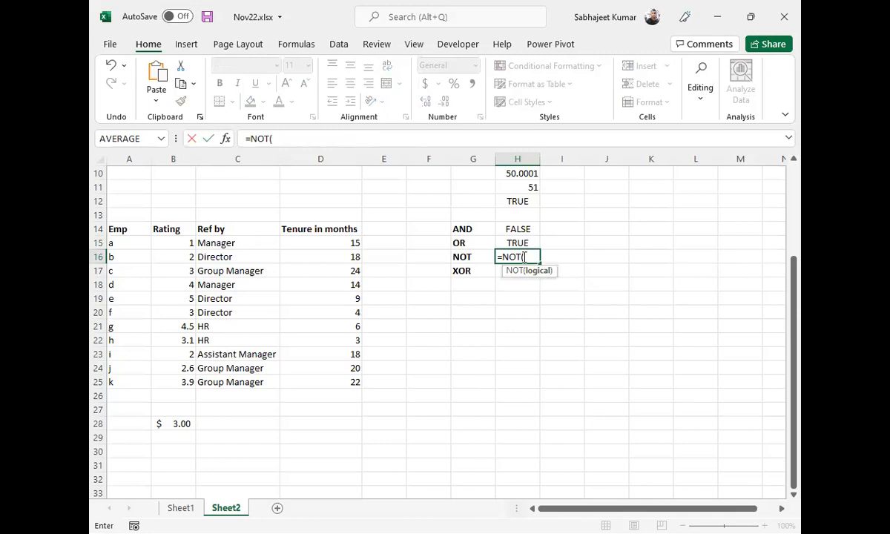
{"action": "type", "text": "5=2"}
{"action": "key", "text": "Return"}
{"action": "key", "text": "Up"}
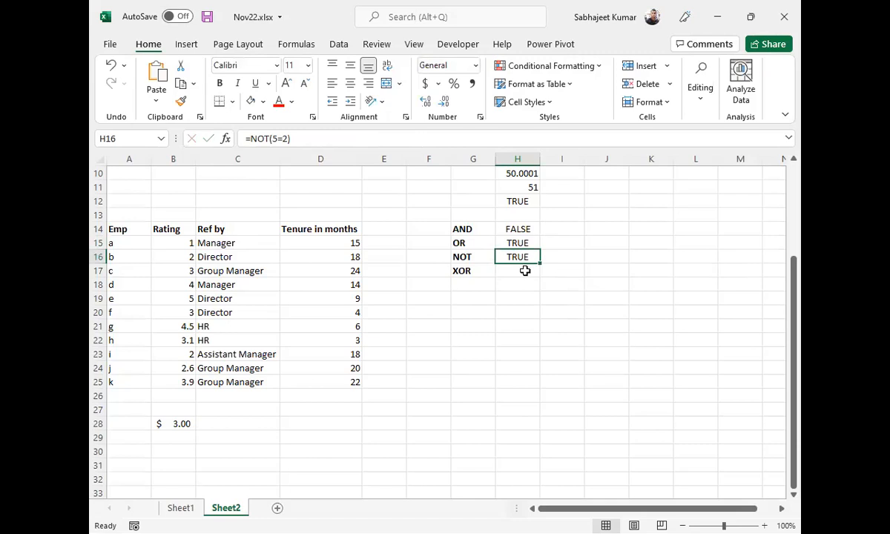
Step: Enter the not-equal comparison =5<>2 in H21 and reselect the cell
{"action": "left_click", "coordinate": [521, 324]}
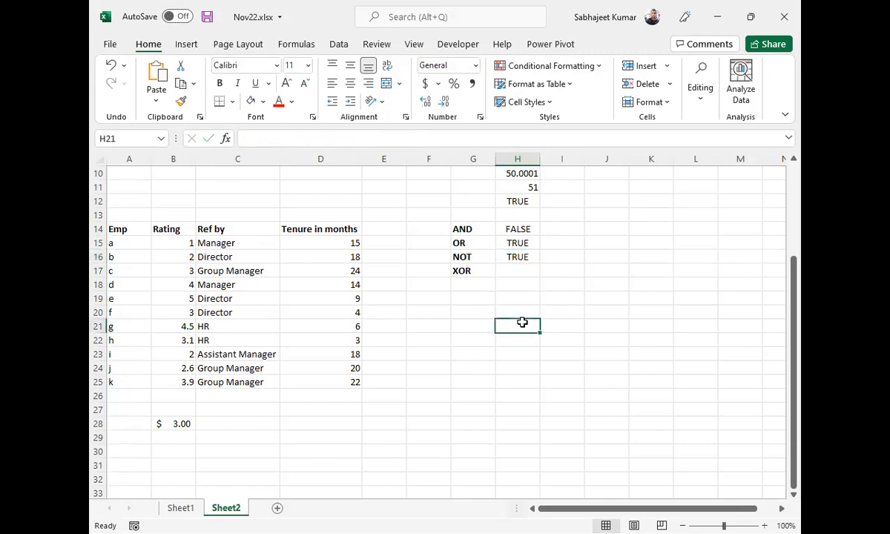
{"action": "type", "text": "="}
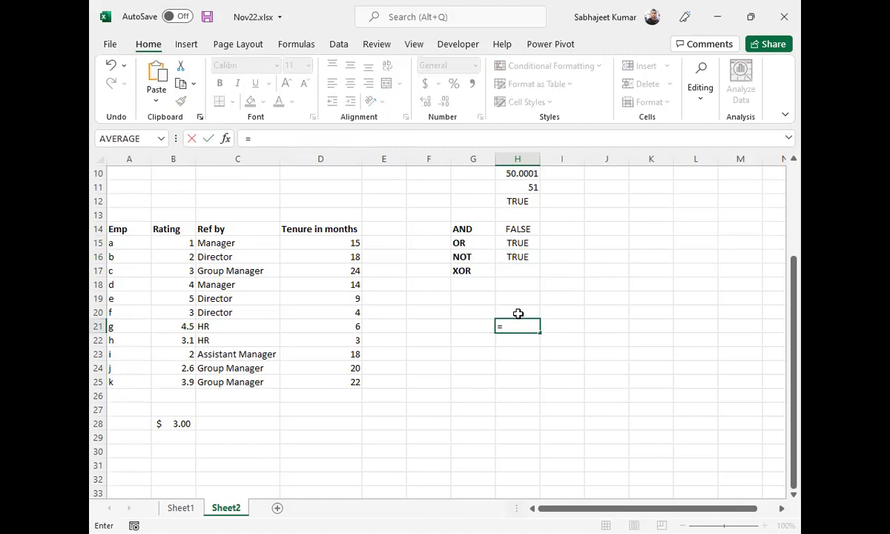
{"action": "type", "text": "5<>2"}
{"action": "key", "text": "Return"}
{"action": "key", "text": "Up"}
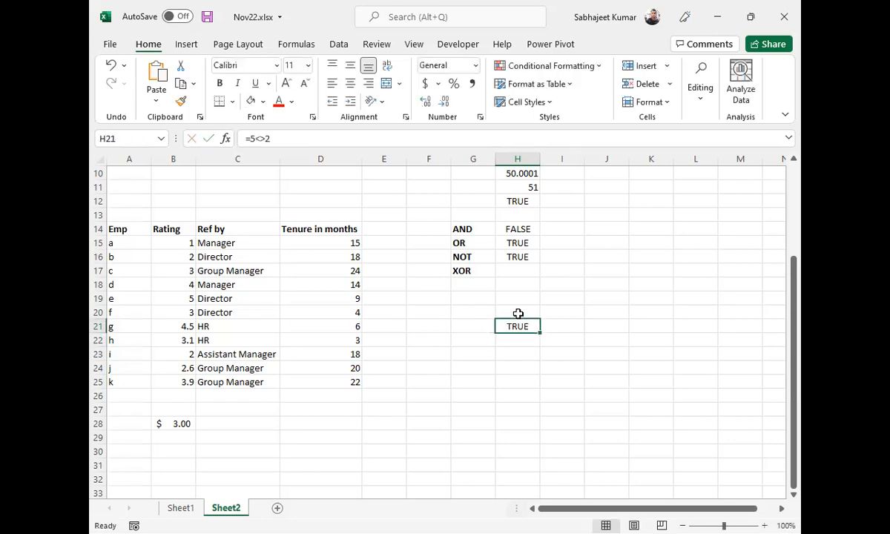
Step: Compare the NOT formula in H16 with the not-equal comparison in H21
{"action": "left_click", "coordinate": [516, 255]}
{"action": "left_click", "coordinate": [259, 138]}
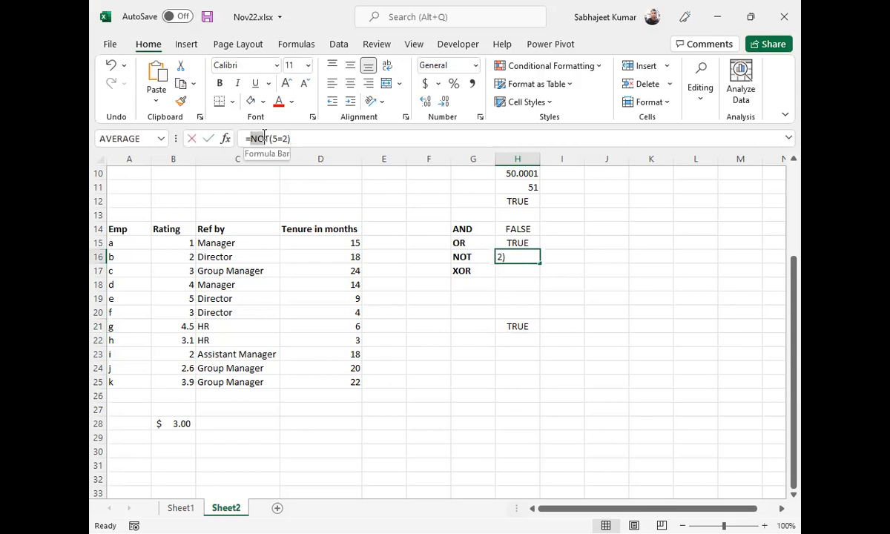
{"action": "left_click_drag", "start_coordinate": [249, 138], "coordinate": [269, 138]}
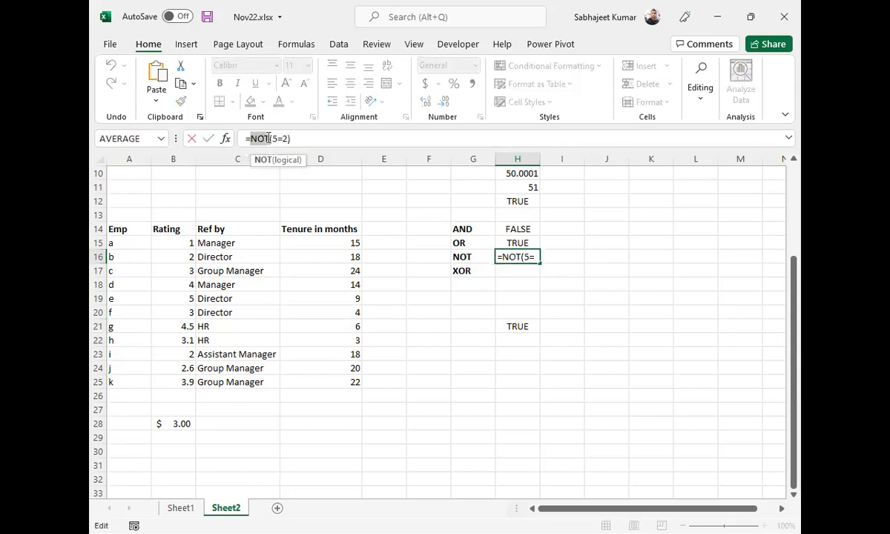
{"action": "left_click", "coordinate": [516, 327]}
{"action": "key", "text": "Escape"}
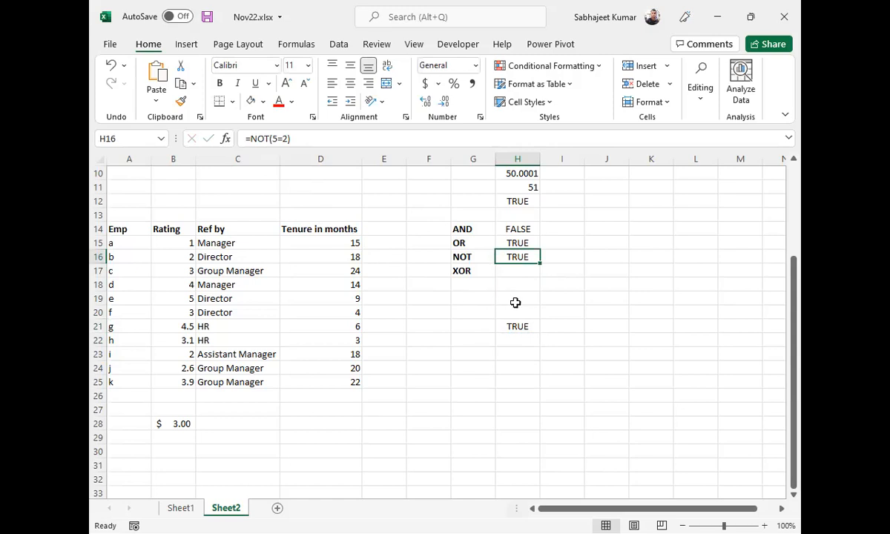
{"action": "left_click", "coordinate": [523, 327]}
{"action": "left_click", "coordinate": [525, 257]}
Step: Try to enter an XOR formula in H17 with the copied conditions 5=(3+2), 10=(50/5) and 3=2
{"action": "left_click", "coordinate": [520, 266]}
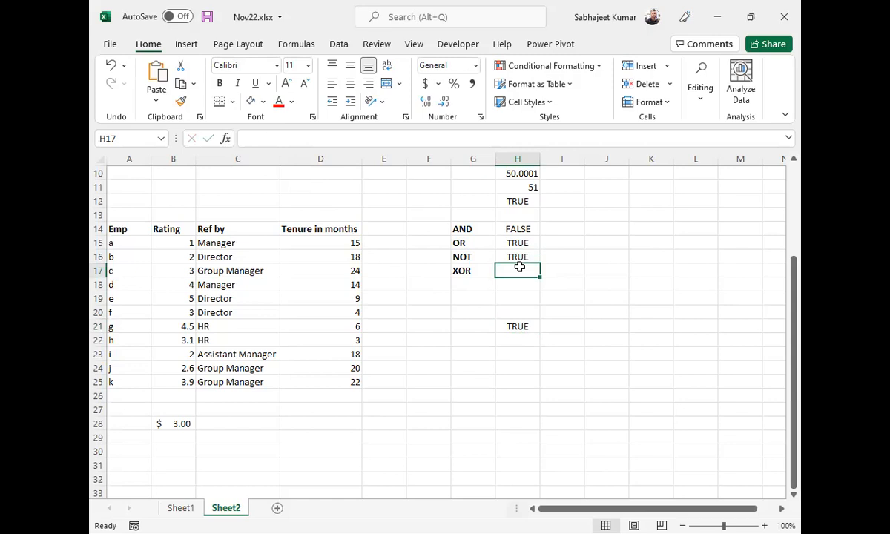
{"action": "type", "text": "=XOR("}
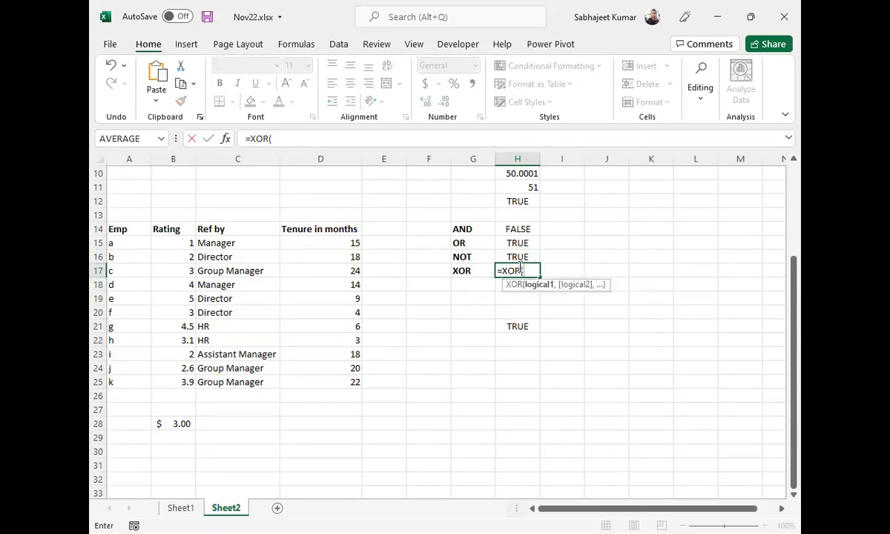
{"action": "type", "text": "(5=(3+2),10=(50/5),3=2)"}
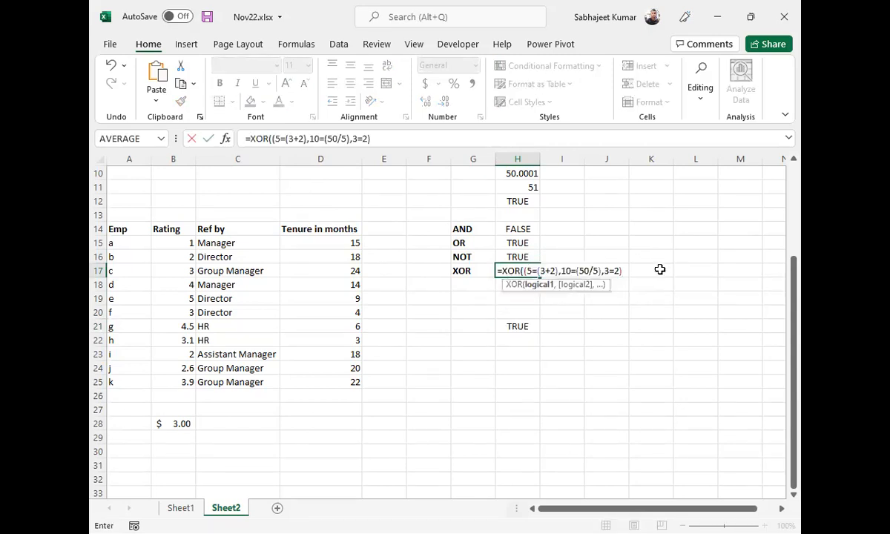
{"action": "key", "text": "Return"}
{"action": "key", "text": "Return"}
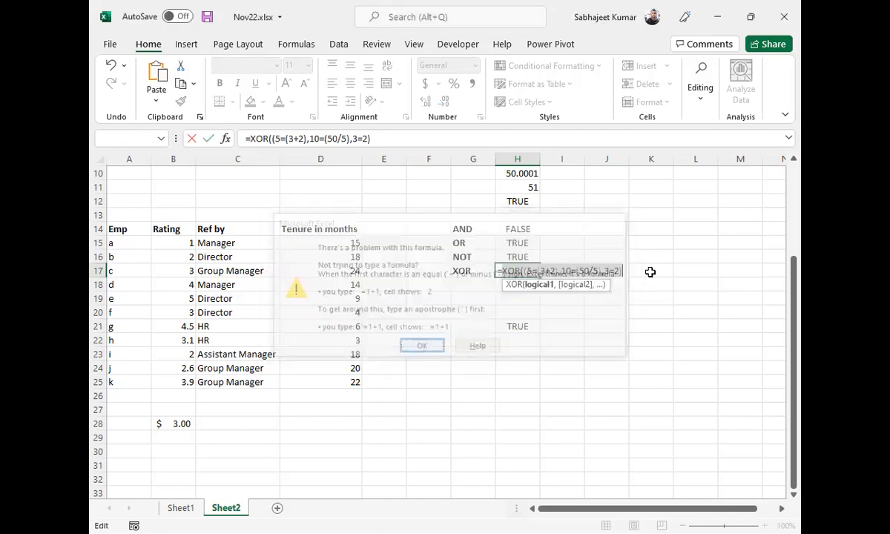
Step: Correct the brackets of the formula in H17 and enter it as =XOR(5=(3+2),10=(50/5),3=2)
{"action": "left_click", "coordinate": [418, 141]}
{"action": "type", "text": ")"}
{"action": "key", "text": "Return"}
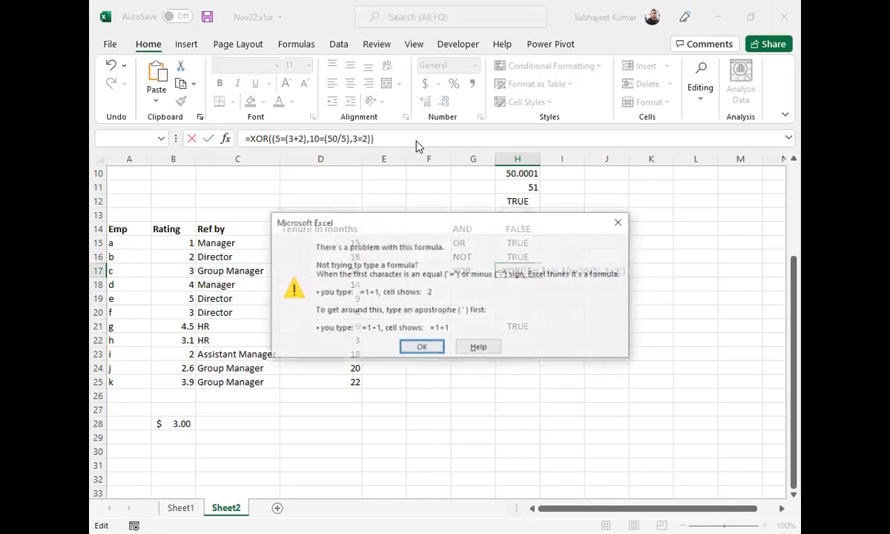
{"action": "key", "text": "Return"}
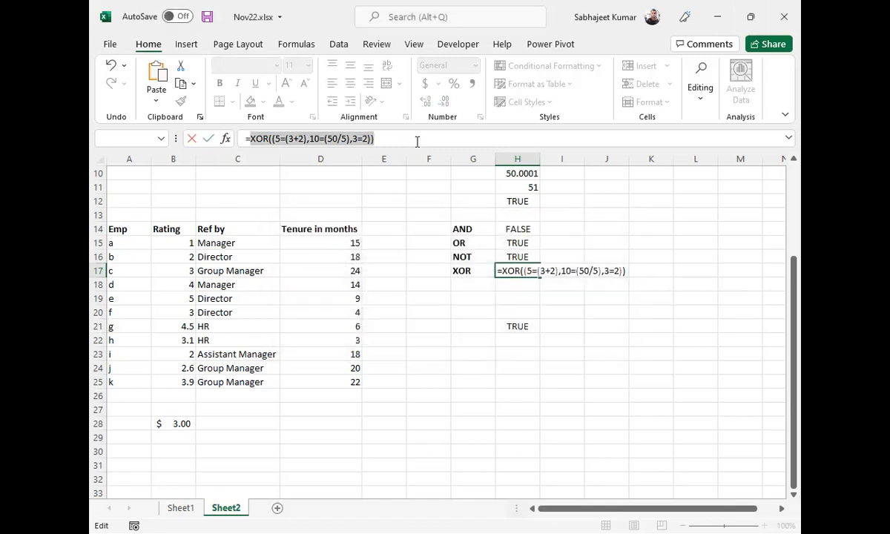
{"action": "left_click", "coordinate": [275, 138]}
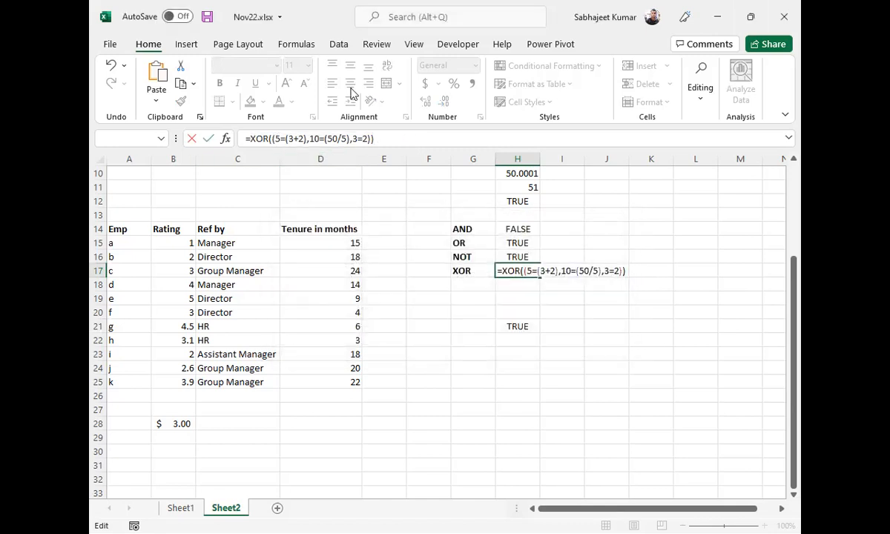
{"action": "key", "text": "BackSpace"}
{"action": "key", "text": "End"}
{"action": "key", "text": "BackSpace"}
{"action": "key", "text": "Return"}
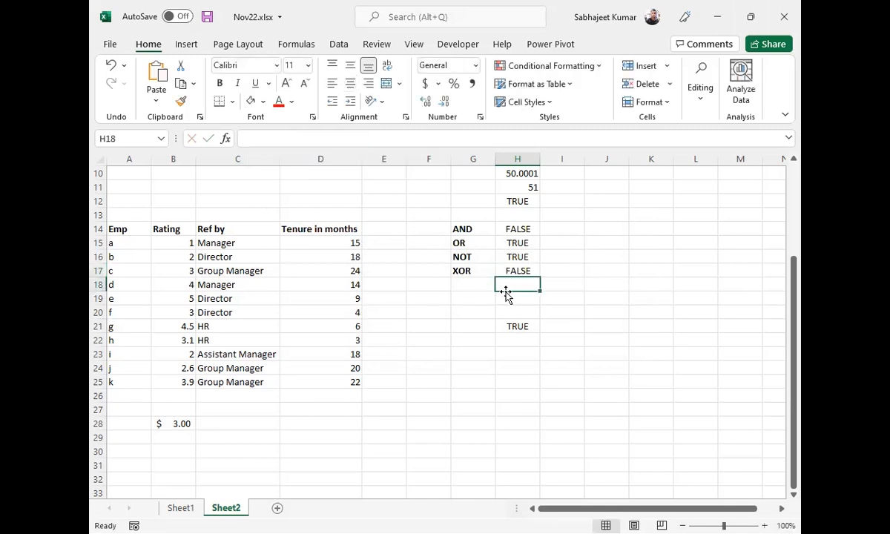
Step: Change the first condition of the XOR formula in H17 to 5=(3+4) and reselect the cell
{"action": "left_click", "coordinate": [515, 270]}
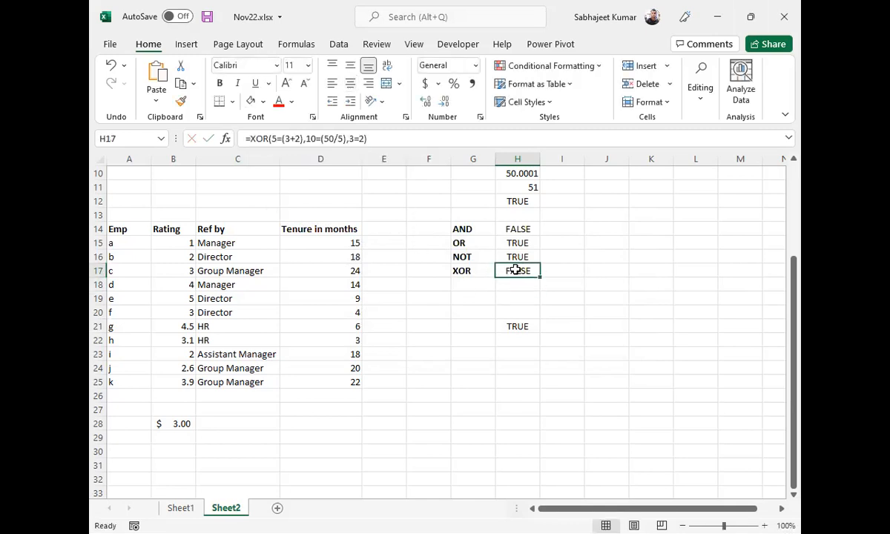
{"action": "left_click", "coordinate": [295, 139]}
{"action": "key", "text": "Delete"}
{"action": "type", "text": "4"}
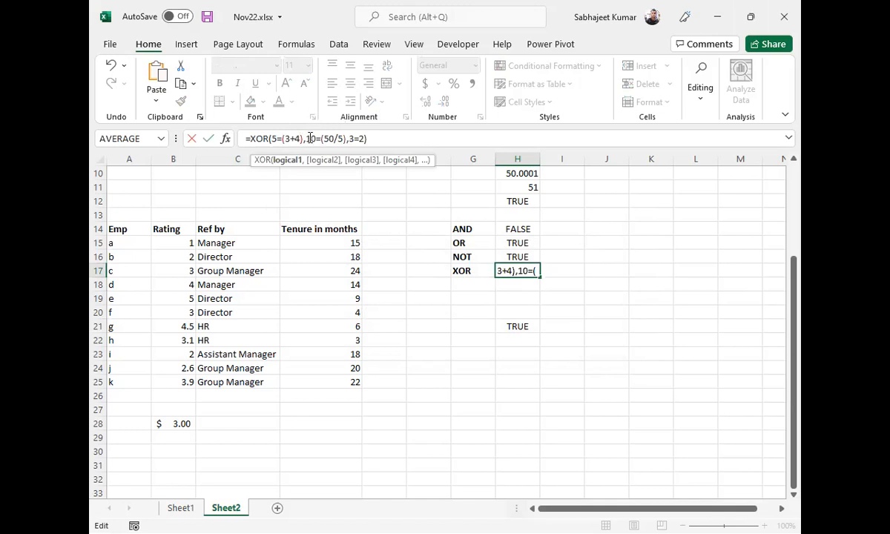
{"action": "left_click_drag", "start_coordinate": [306, 139], "coordinate": [355, 141]}
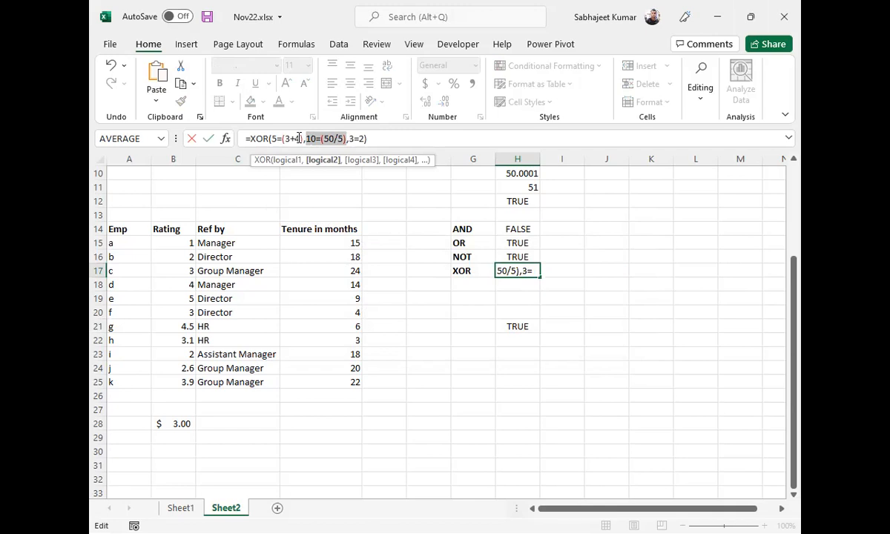
{"action": "key", "text": "Return"}
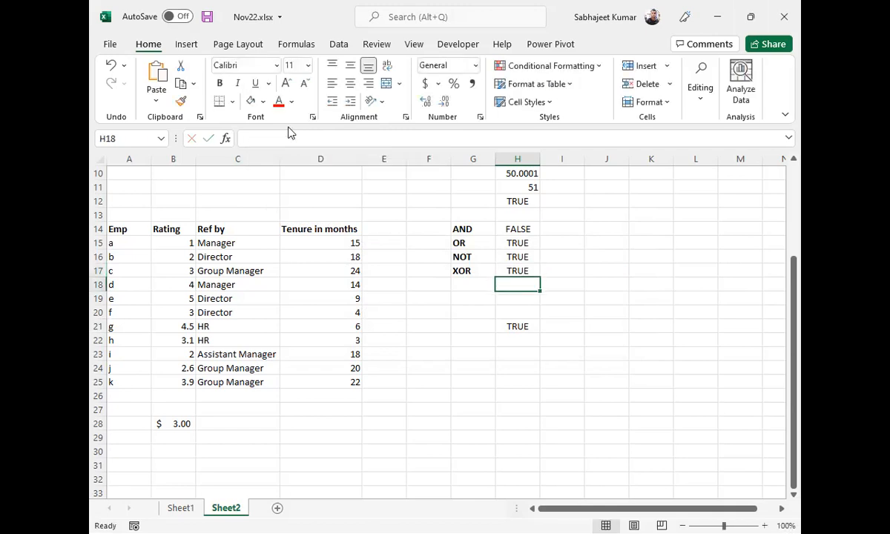
{"action": "key", "text": "Up"}
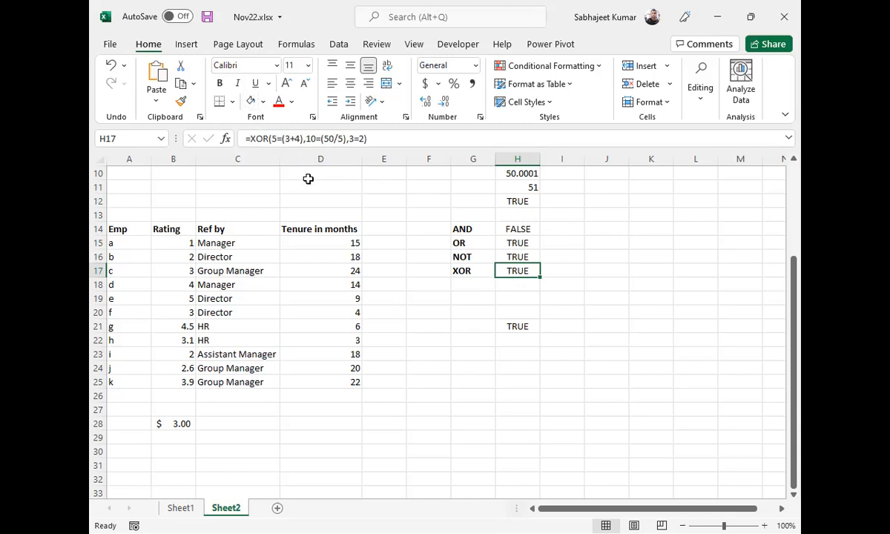
Step: Clear the not-equal comparison from H21 and select cell G19
{"action": "left_click", "coordinate": [478, 354]}
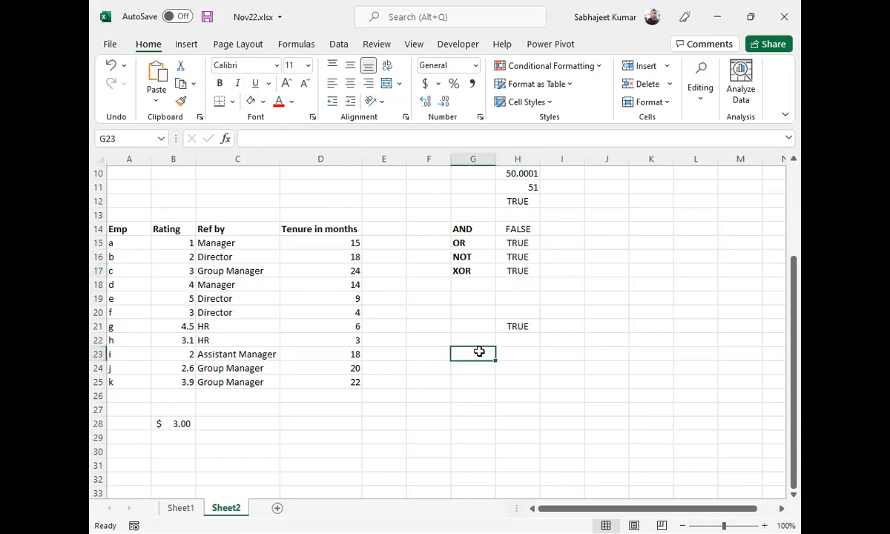
{"action": "key", "text": "Up"}
{"action": "key", "text": "Up"}
{"action": "key", "text": "Right"}
{"action": "key", "text": "Delete"}
{"action": "key", "text": "Up"}
{"action": "key", "text": "Up"}
{"action": "key", "text": "Left"}
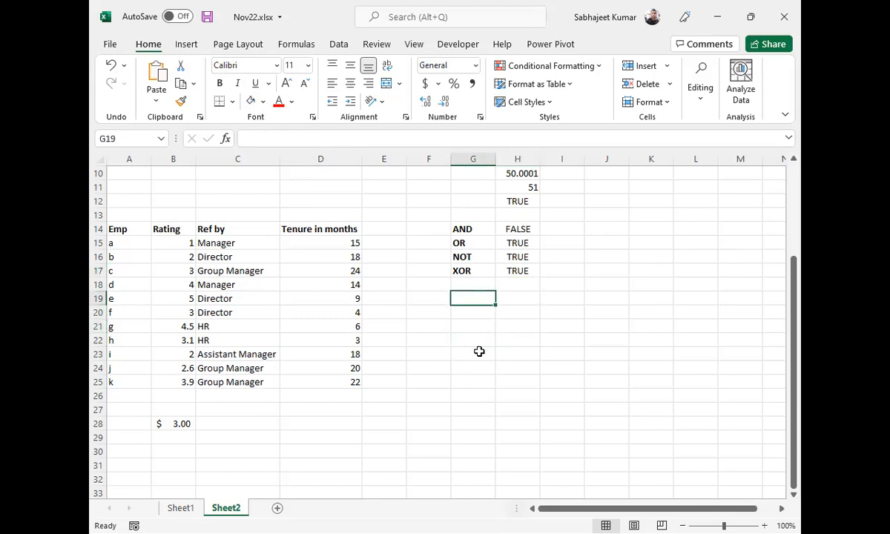
{"action": "type", "text": "sit"}
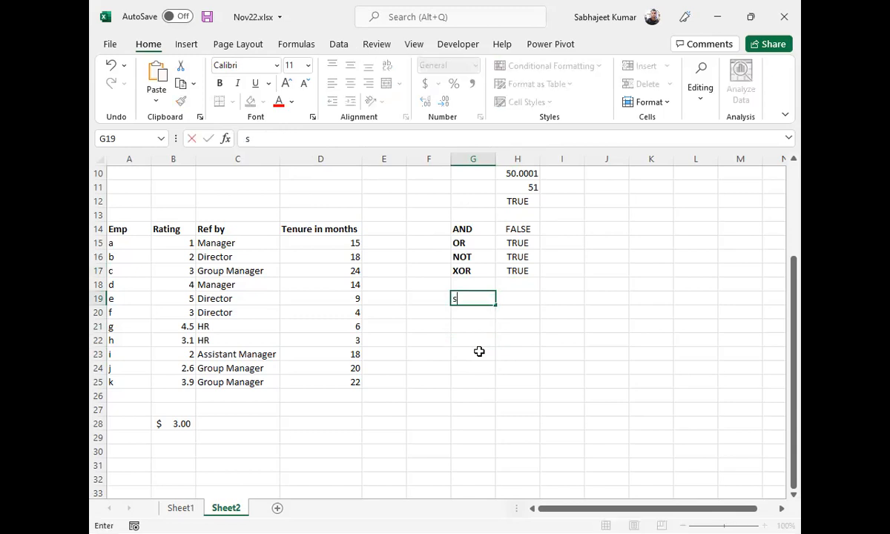
{"action": "key", "text": "BackSpace"}
{"action": "key", "text": "BackSpace"}
{"action": "key", "text": "BackSpace"}
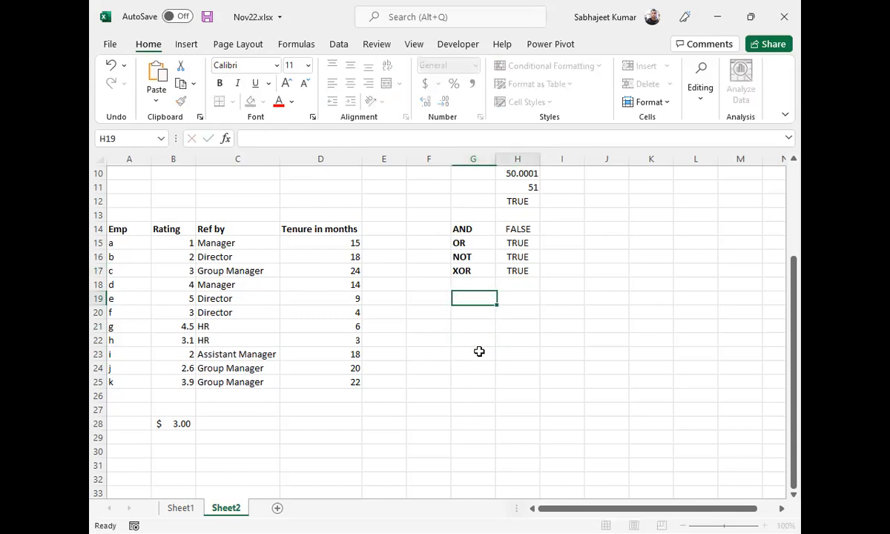
{"action": "key", "text": "Right"}
{"action": "key", "text": "Left"}
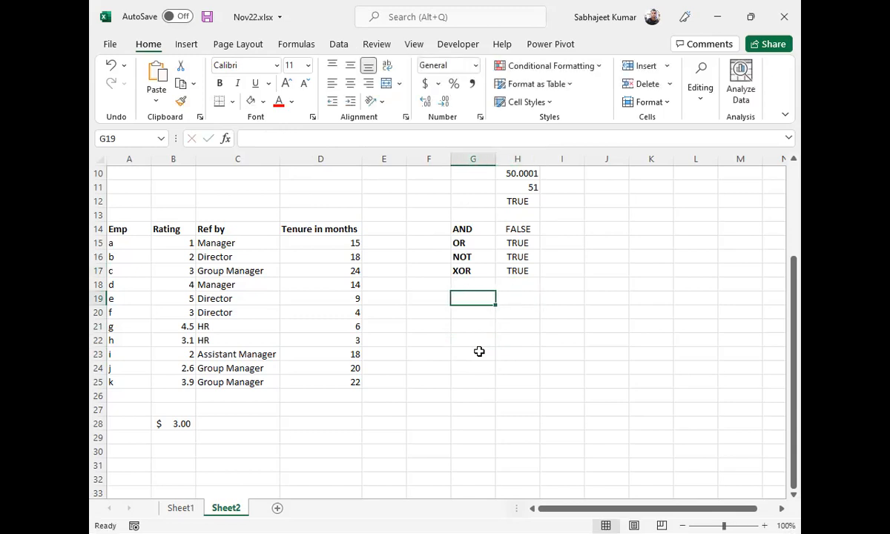
Step: Enter the heading Situation in G19, with the criterion >10 in G20 and its label Tenure in H20
{"action": "type", "text": "Sit"}
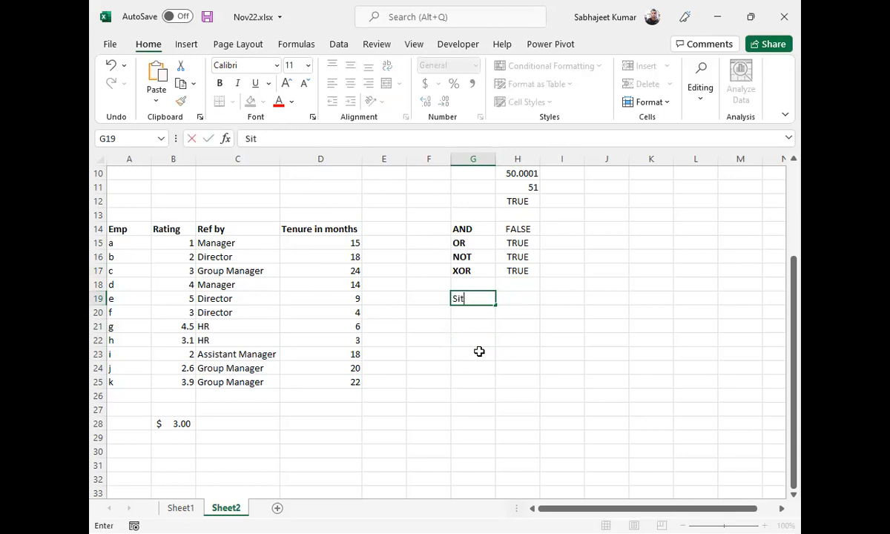
{"action": "type", "text": "uation"}
{"action": "key", "text": "Return"}
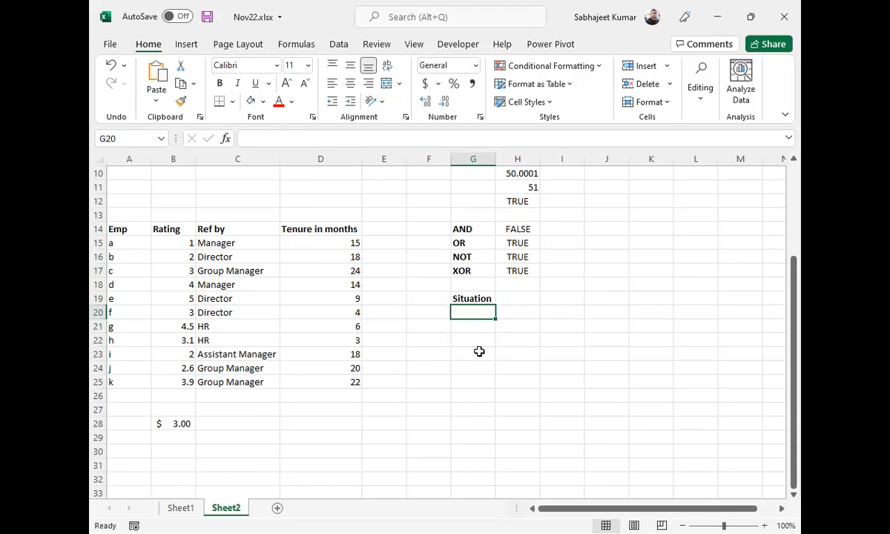
{"action": "type", "text": ">10"}
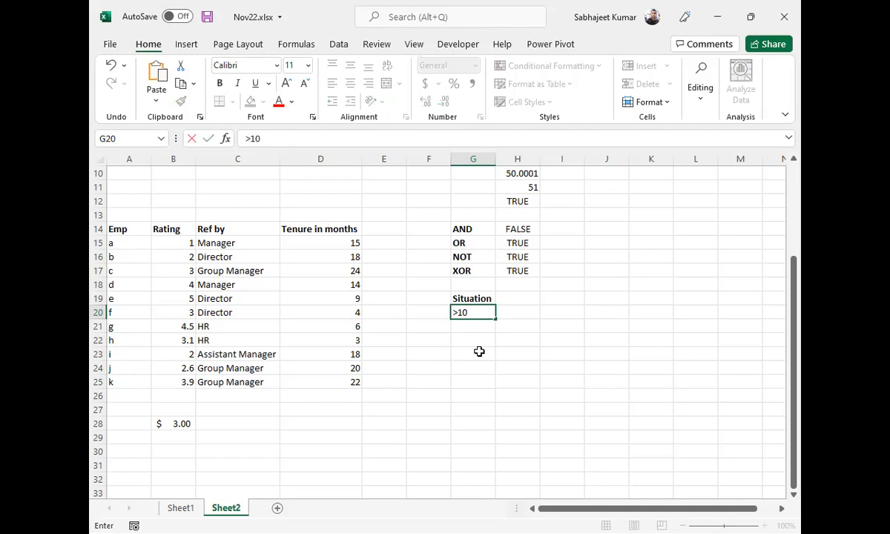
{"action": "key", "text": "Tab"}
{"action": "type", "text": "Tenure"}
{"action": "key", "text": "Return"}
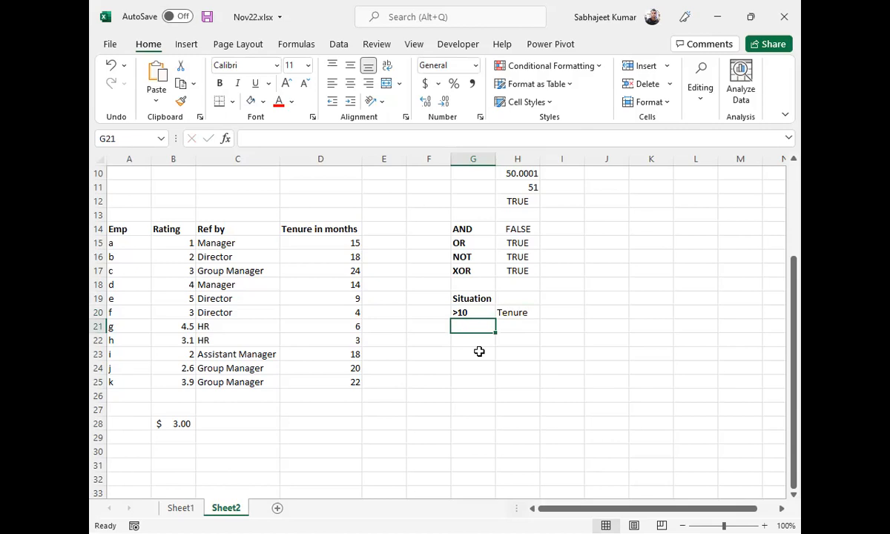
Step: Enter the criterion >=3 in G21 with the label Rating in H21, and select both criteria
{"action": "type", "text": ">"}
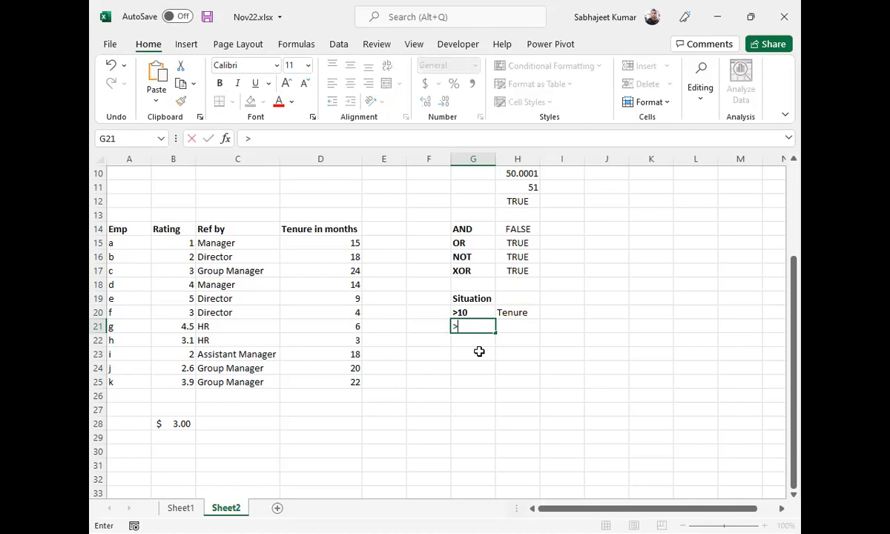
{"action": "type", "text": "=3"}
{"action": "key", "text": "Tab"}
{"action": "type", "text": "Rating"}
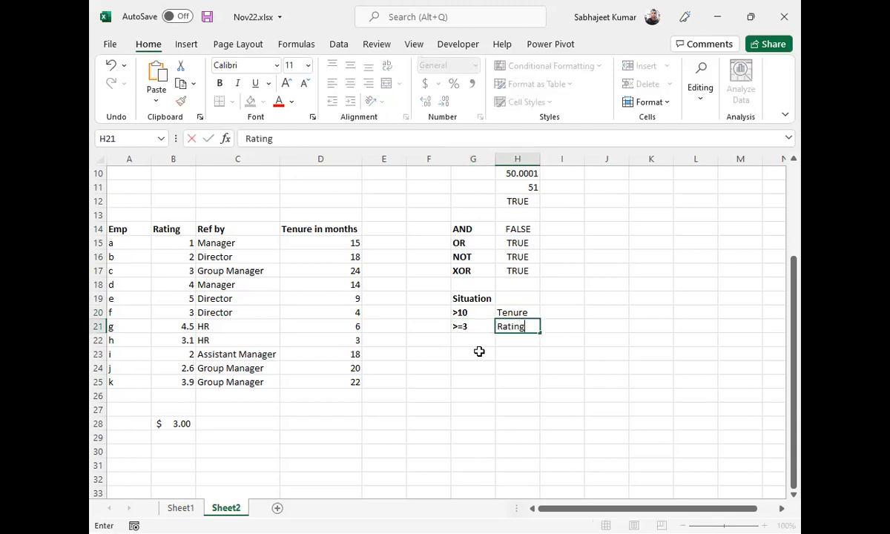
{"action": "key", "text": "Return"}
{"action": "key", "text": "Up"}
{"action": "key", "text": "shift+Up"}
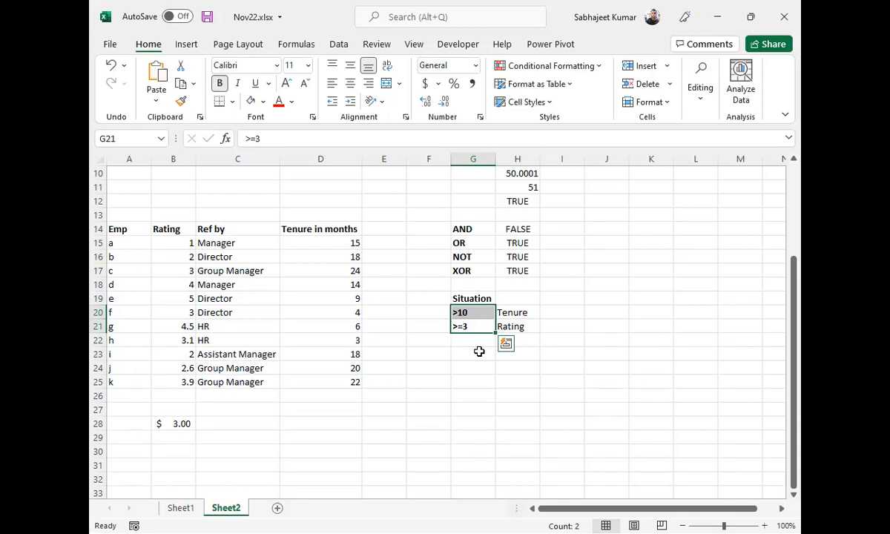
Step: Enter =AND(D15>10,B15>=3) in E15 for the first employee and fill the formula down to E25
{"action": "key", "text": "Left"}
{"action": "key", "text": "Up"}
{"action": "key", "text": "Up"}
{"action": "key", "text": "Up"}
{"action": "key", "text": "Up"}
{"action": "key", "text": "Up"}
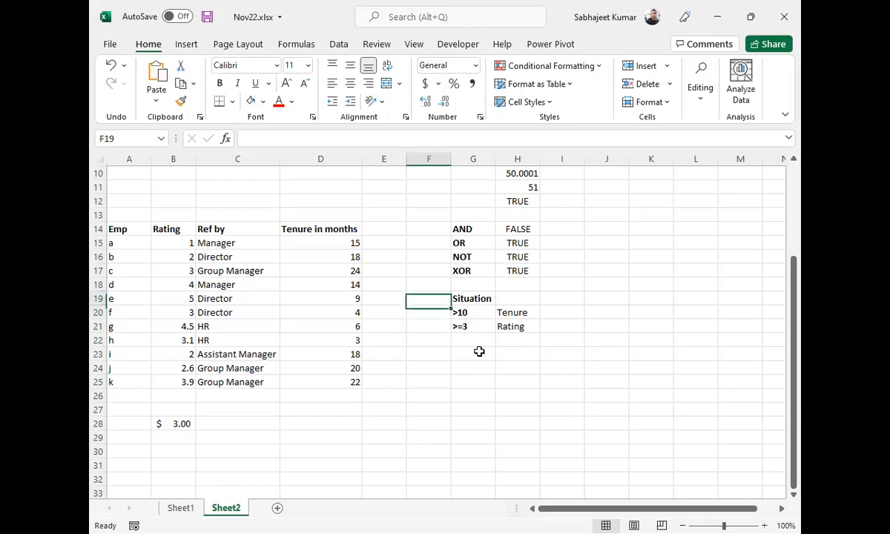
{"action": "key", "text": "Up"}
{"action": "key", "text": "Left"}
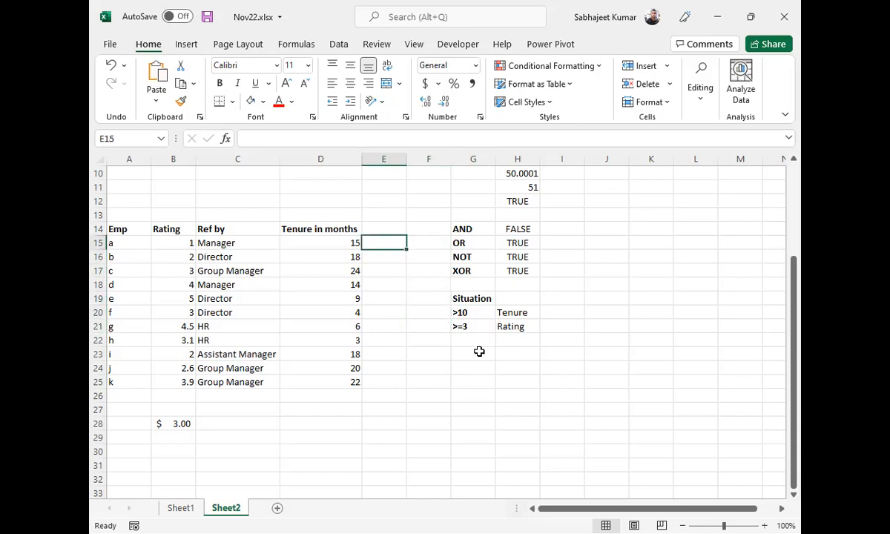
{"action": "type", "text": "=and"}
{"action": "key", "text": "Tab"}
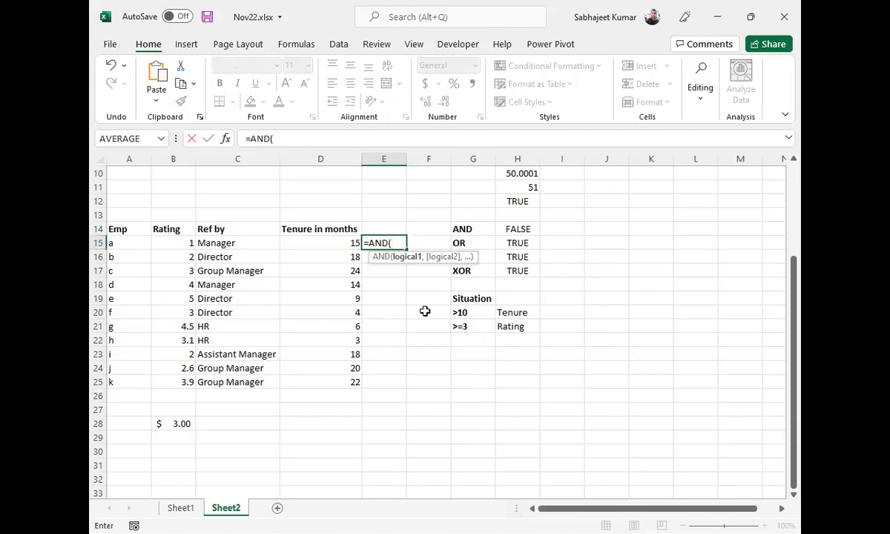
{"action": "left_click", "coordinate": [310, 243]}
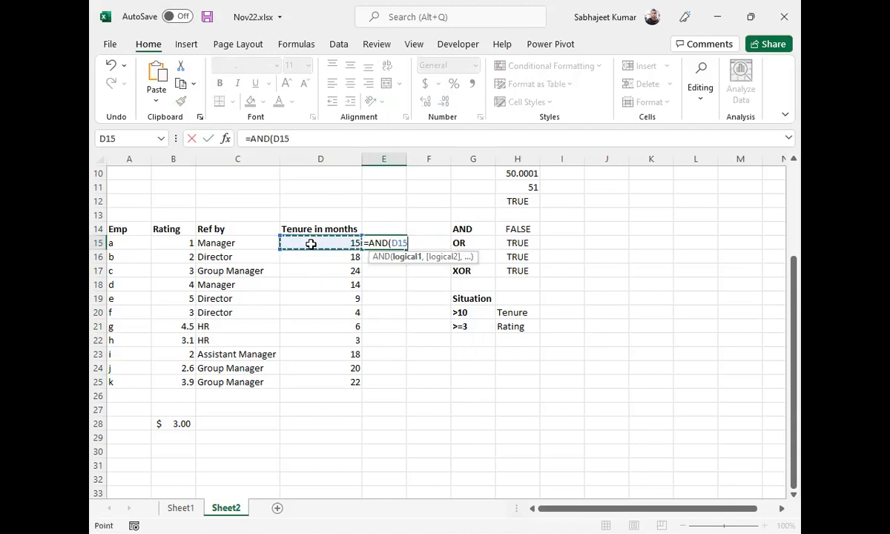
{"action": "type", "text": ">10"}
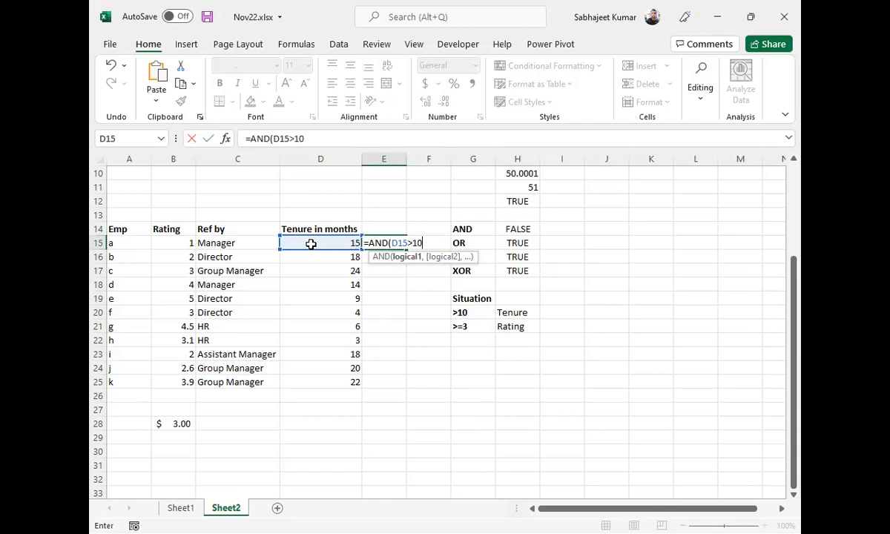
{"action": "type", "text": ","}
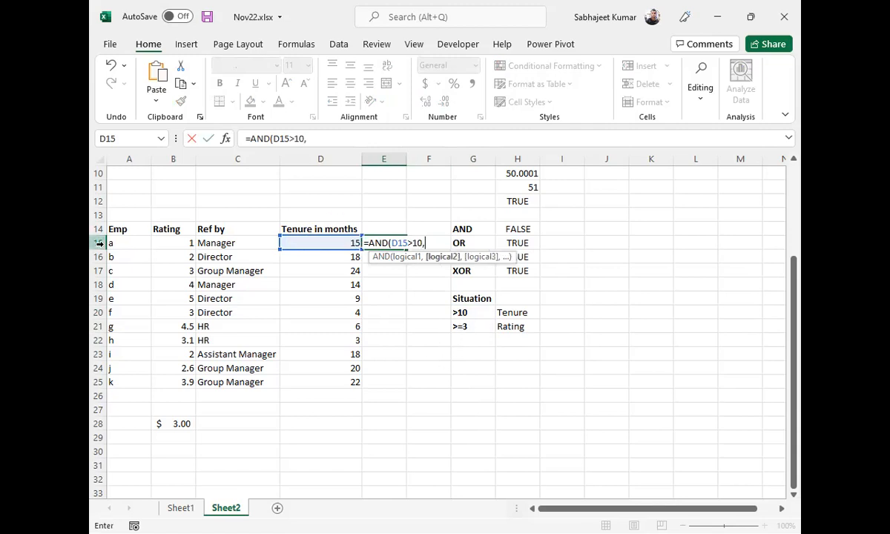
{"action": "left_click", "coordinate": [177, 244]}
{"action": "type", "text": ">="}
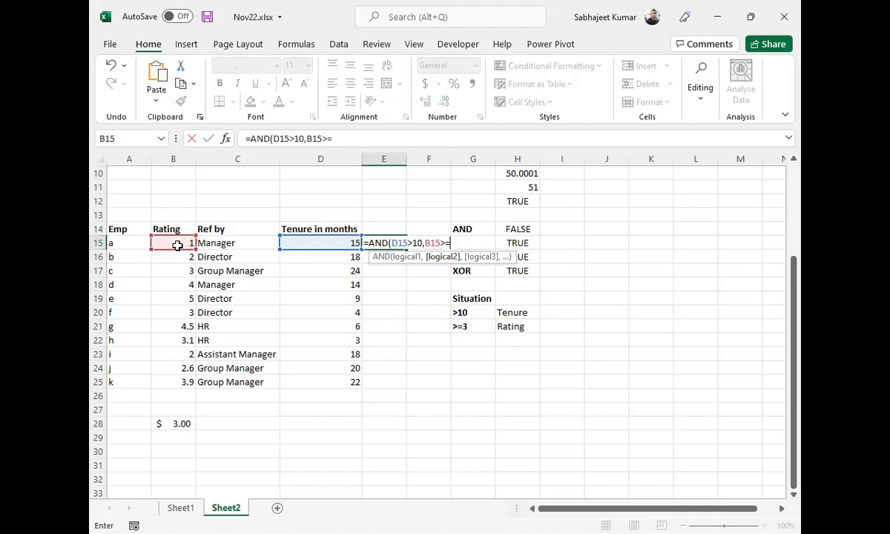
{"action": "type", "text": "3)"}
{"action": "key", "text": "Return"}
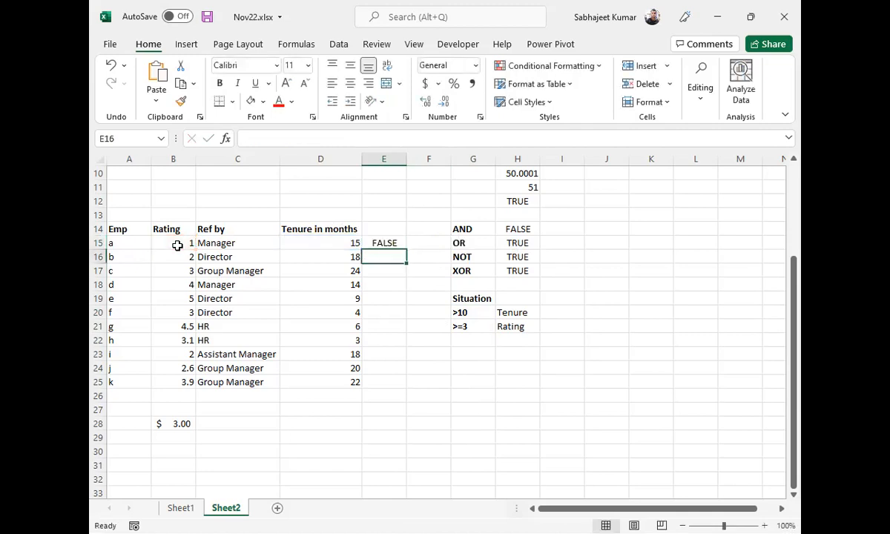
{"action": "key", "text": "Up"}
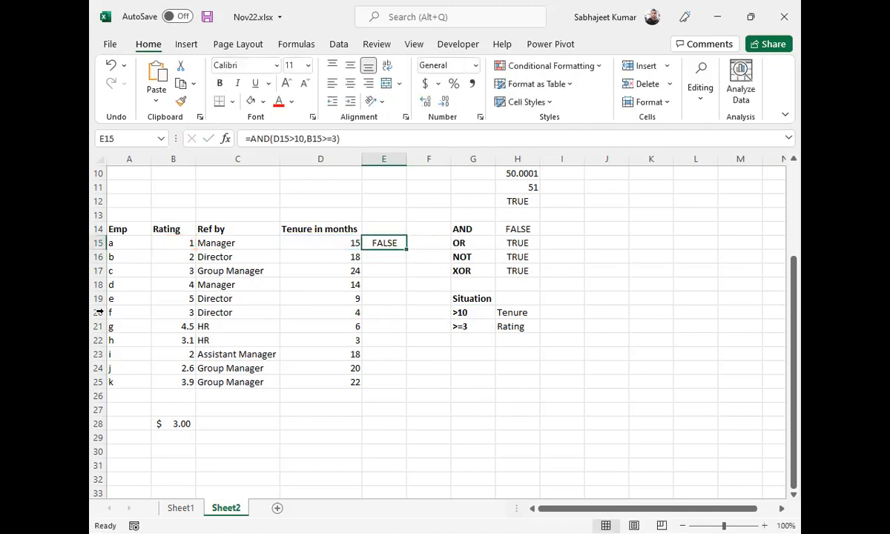
{"action": "left_click_drag", "start_coordinate": [407, 250], "coordinate": [415, 380]}
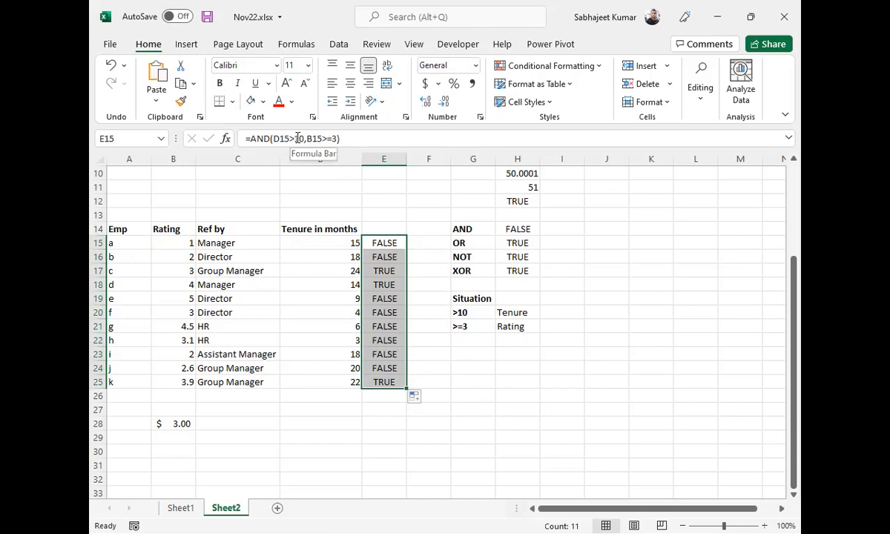
Step: Check the rows of employees c, d and k against the tenure and rating criteria, and review the AND formula in E15
{"action": "left_click", "coordinate": [380, 271]}
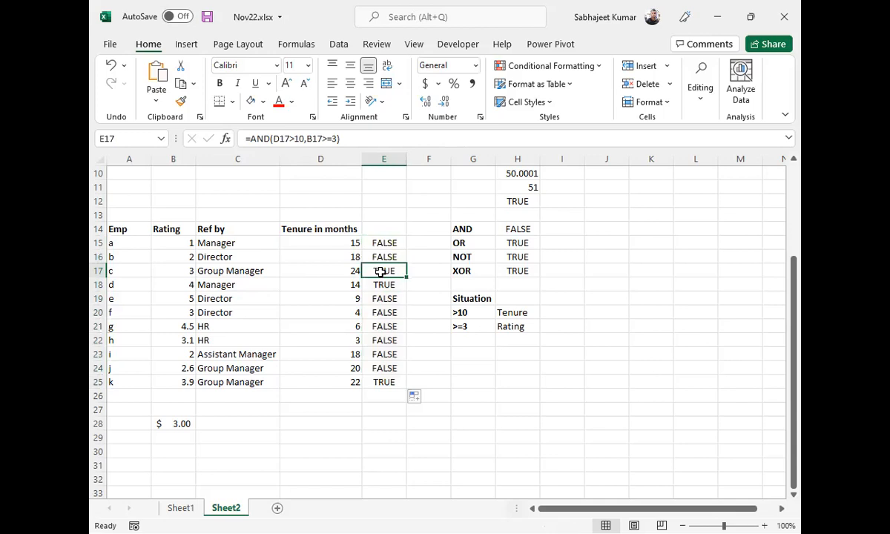
{"action": "key", "text": "shift+space"}
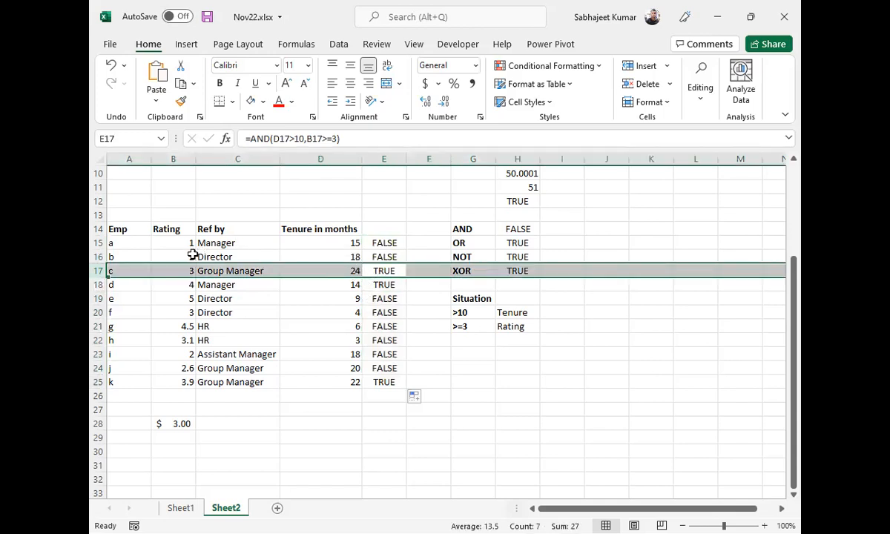
{"action": "left_click", "coordinate": [349, 298]}
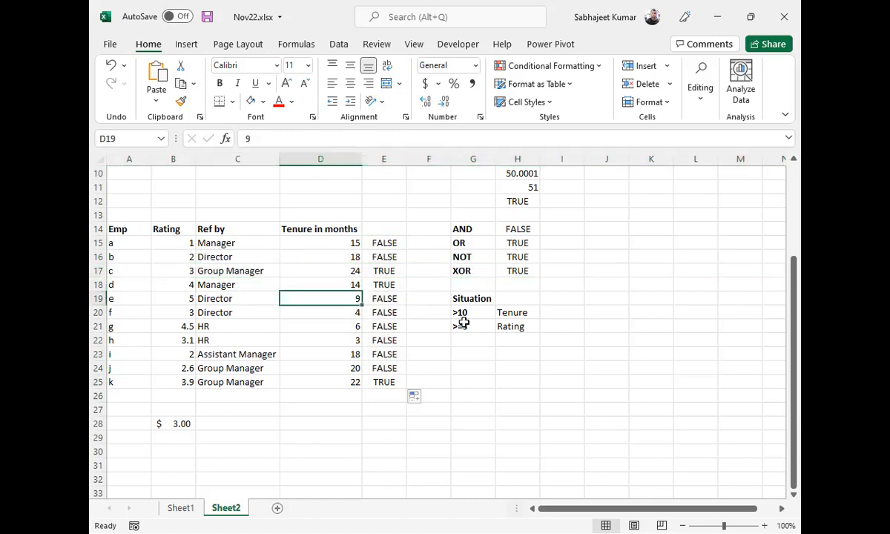
{"action": "left_click", "coordinate": [371, 284]}
{"action": "key", "text": "shift+space"}
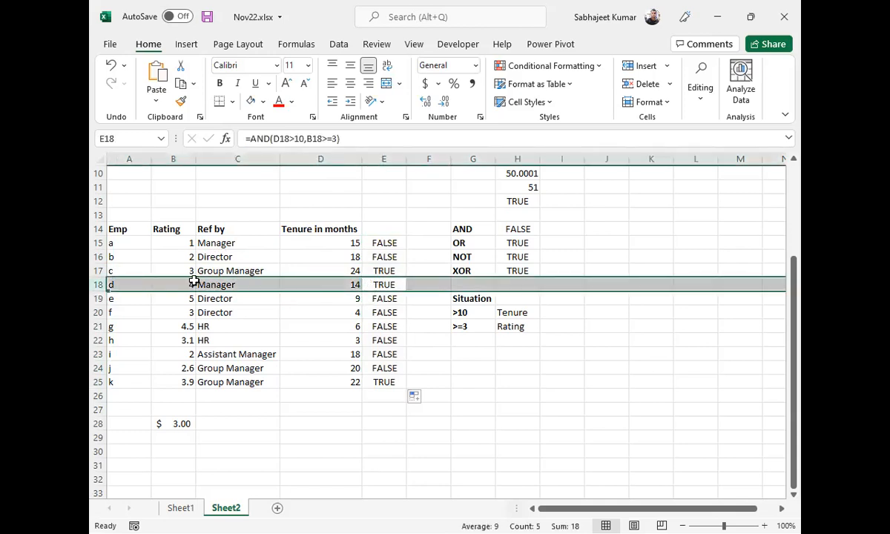
{"action": "left_click", "coordinate": [377, 380]}
{"action": "key", "text": "shift+space"}
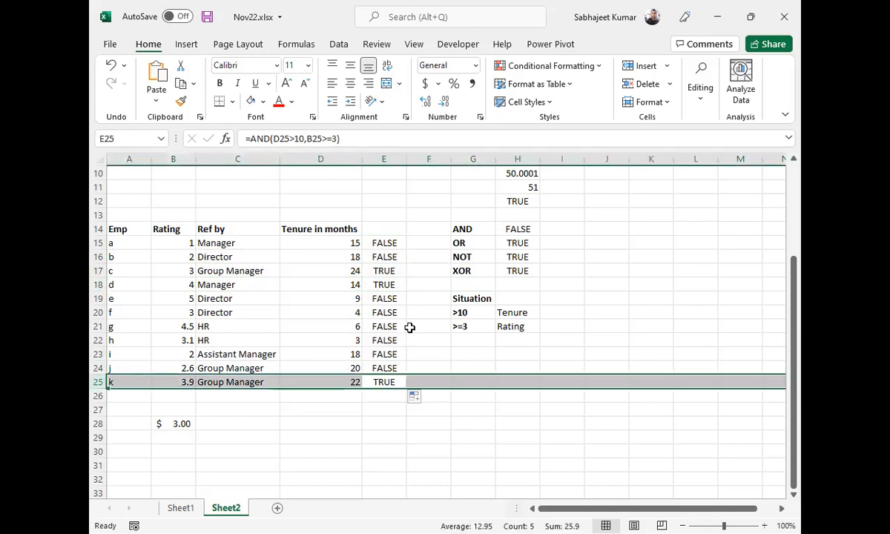
{"action": "left_click_drag", "start_coordinate": [378, 242], "coordinate": [398, 387]}
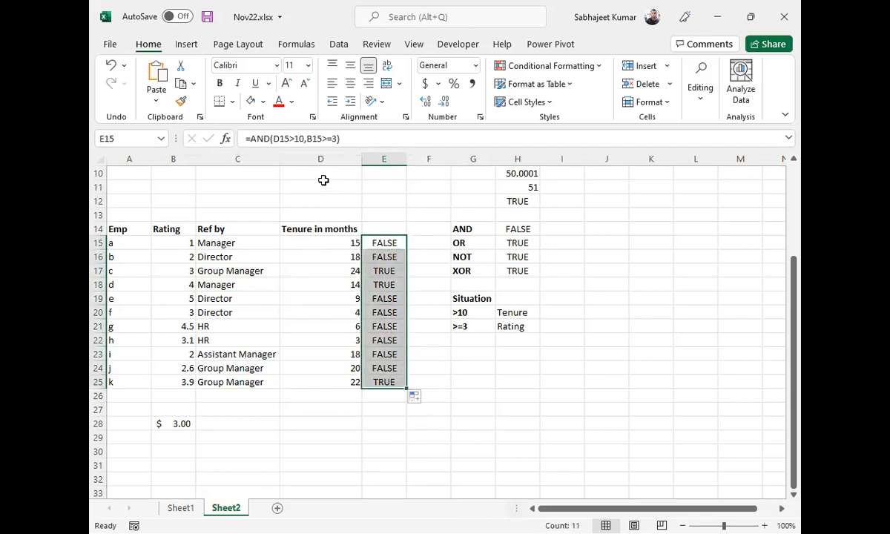
{"action": "left_click", "coordinate": [356, 140]}
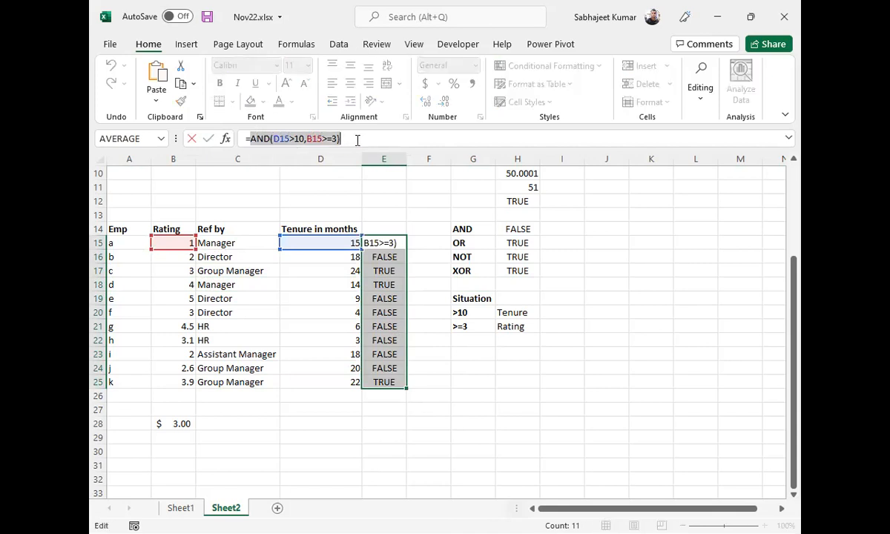
{"action": "key", "text": "Escape"}
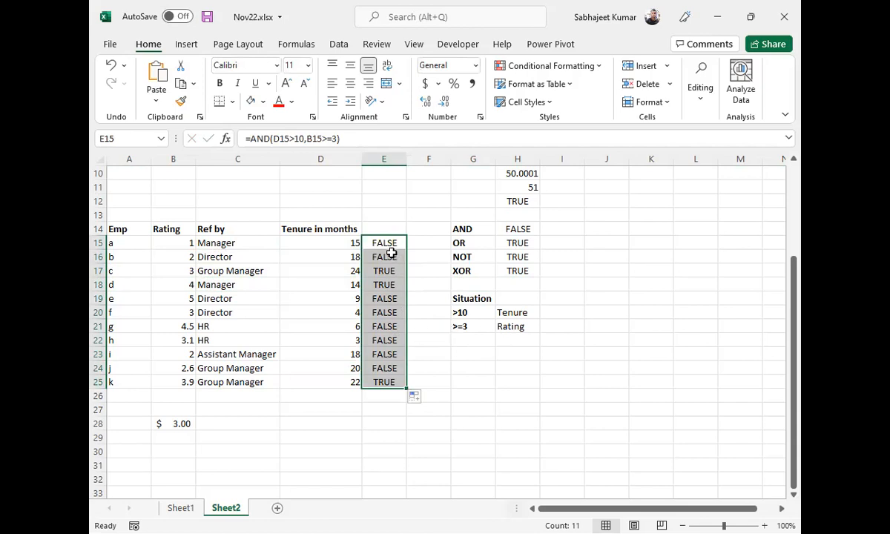
Step: Clear the AND results from E15:E25 and highlight the tenure and rating criteria in G20:H21
{"action": "key", "text": "Delete"}
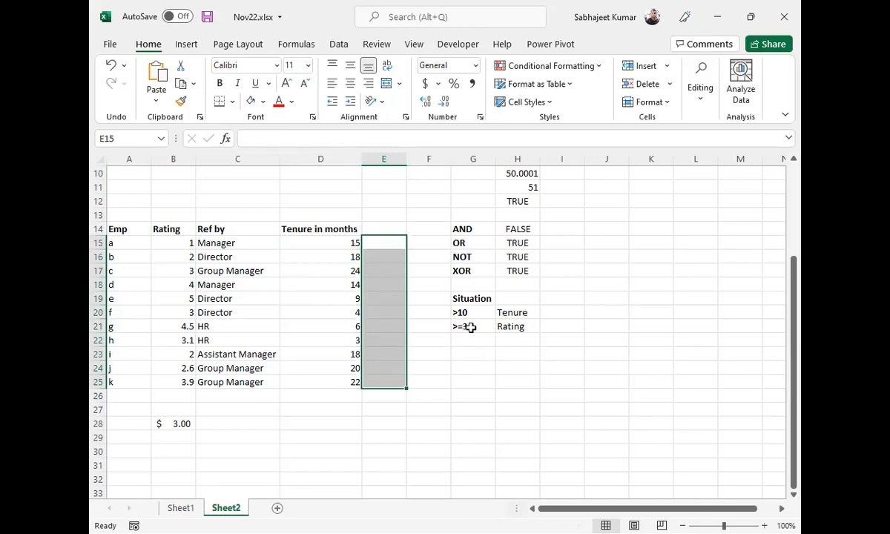
{"action": "left_click_drag", "start_coordinate": [459, 312], "coordinate": [506, 329]}
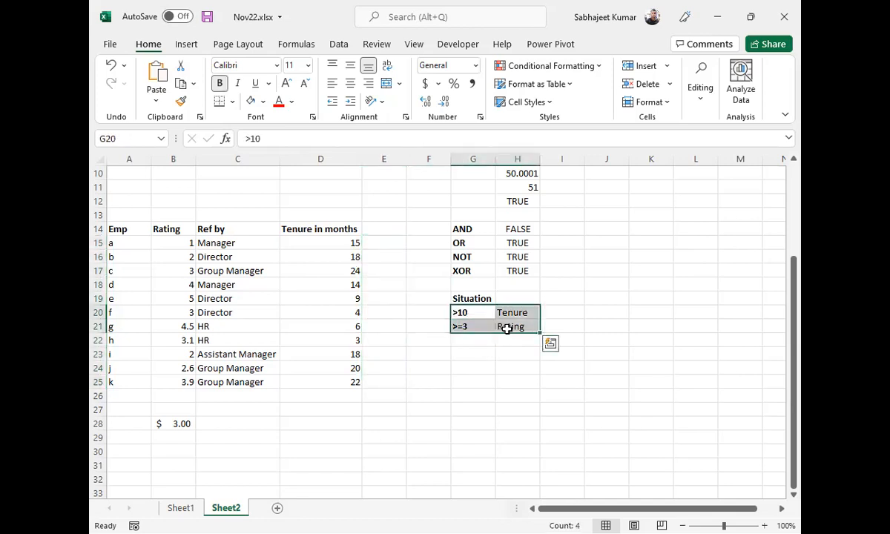
{"action": "left_click", "coordinate": [480, 350]}
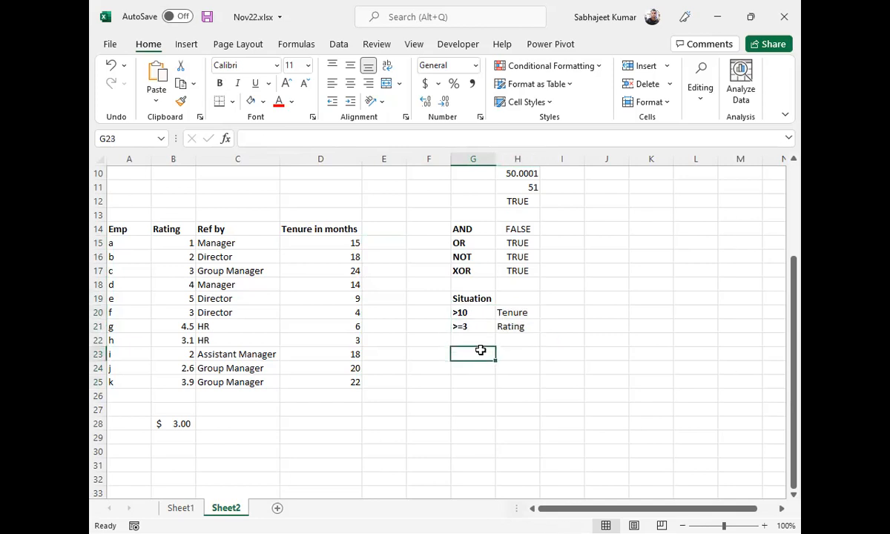
Step: Rename the heading in G19 as Situation1
{"action": "left_click", "coordinate": [486, 300]}
{"action": "double_click", "coordinate": [486, 300]}
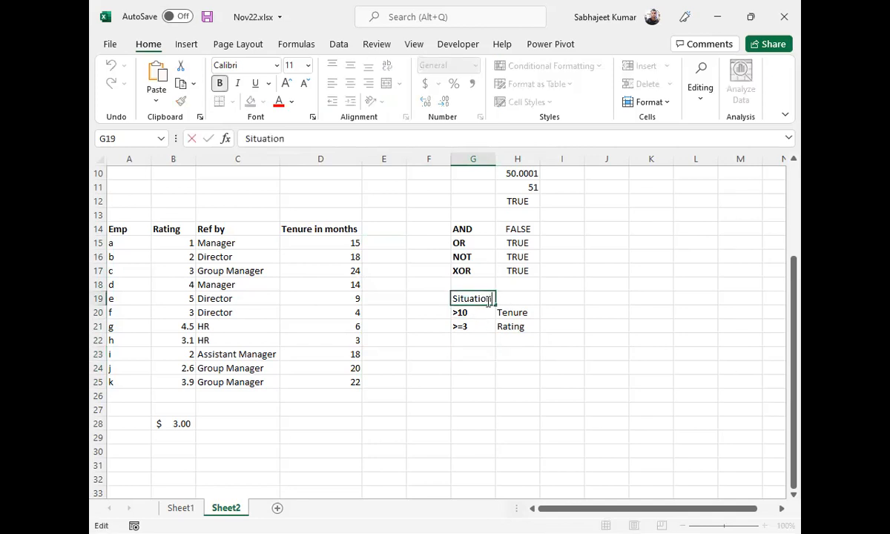
{"action": "type", "text": "1"}
{"action": "key", "text": "Return"}
{"action": "key", "text": "Return"}
{"action": "key", "text": "Return"}
{"action": "key", "text": "Return"}
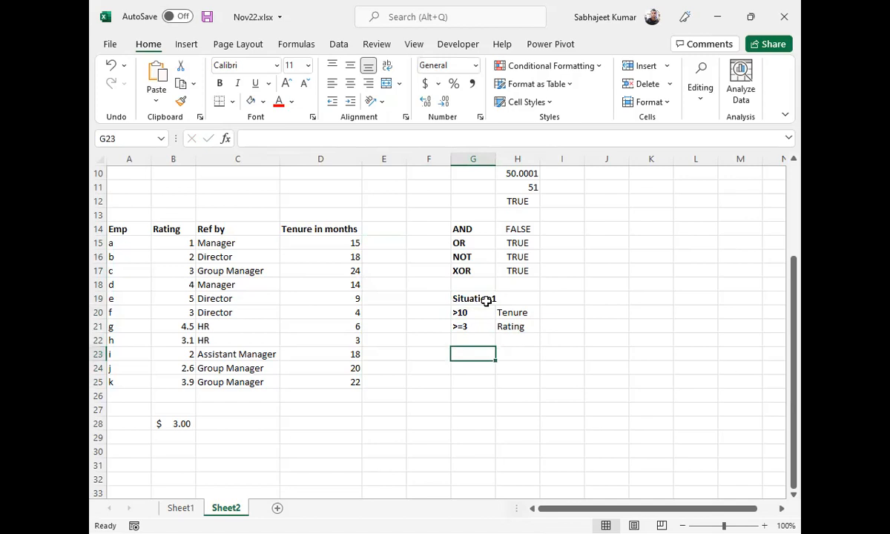
{"action": "type", "text": "Sit"}
{"action": "key", "text": "Escape"}
Step: Start a new conditional formatting rule for employee a's row, A15:D15, that uses a formula to determine the formatted cells
{"action": "left_click_drag", "start_coordinate": [475, 312], "coordinate": [476, 328]}
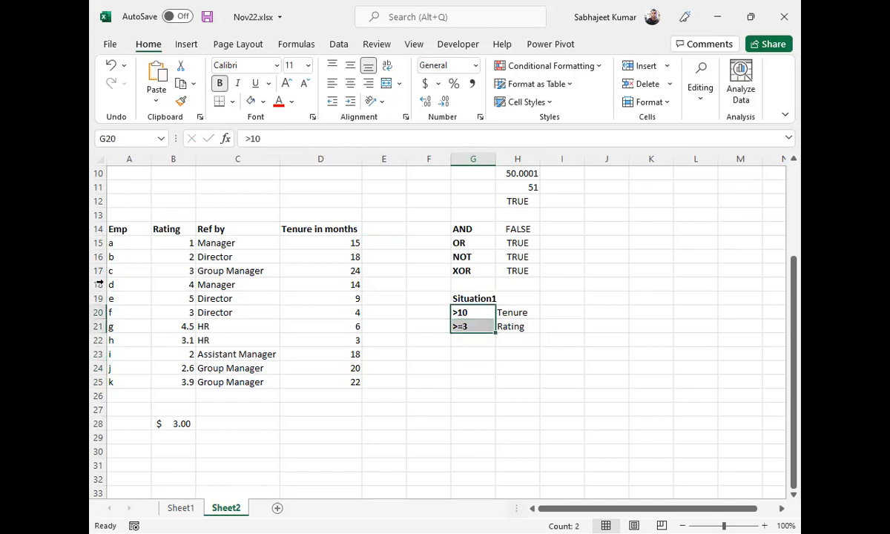
{"action": "left_click", "coordinate": [122, 240]}
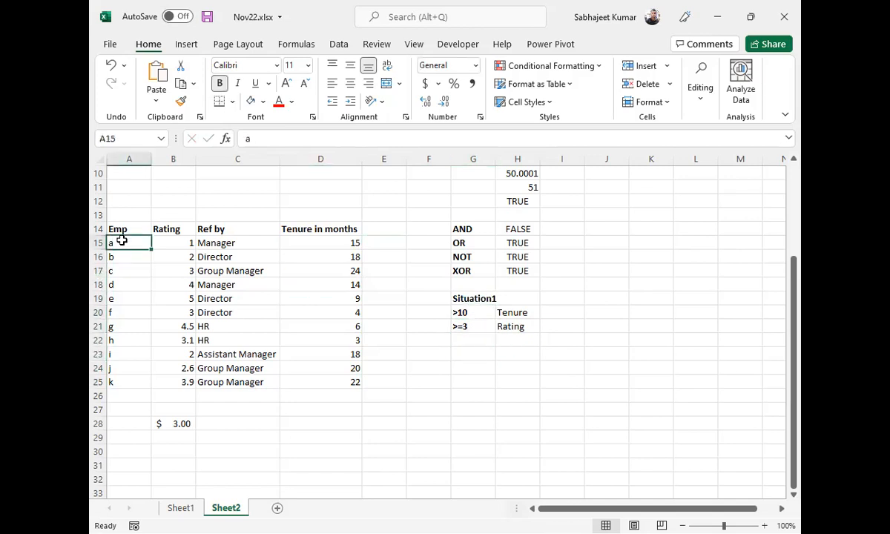
{"action": "left_click_drag", "start_coordinate": [131, 238], "coordinate": [310, 245]}
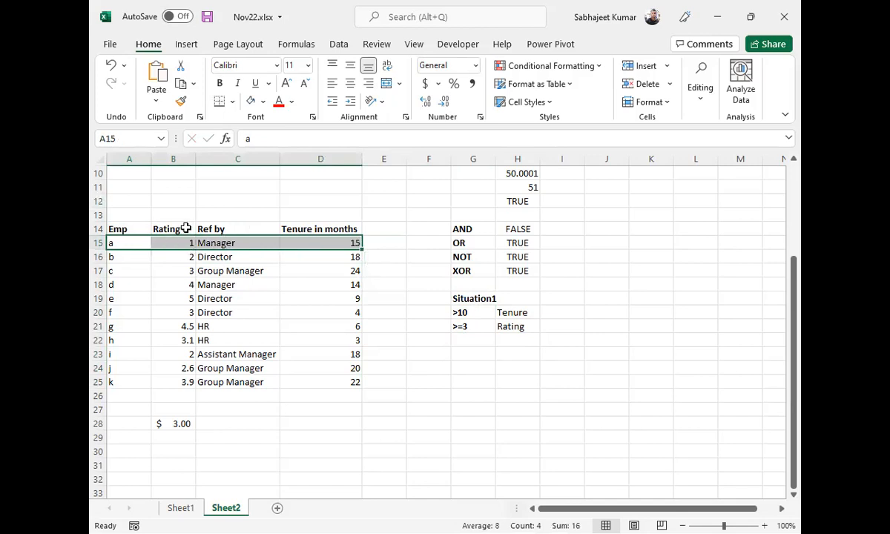
{"action": "left_click", "coordinate": [598, 66]}
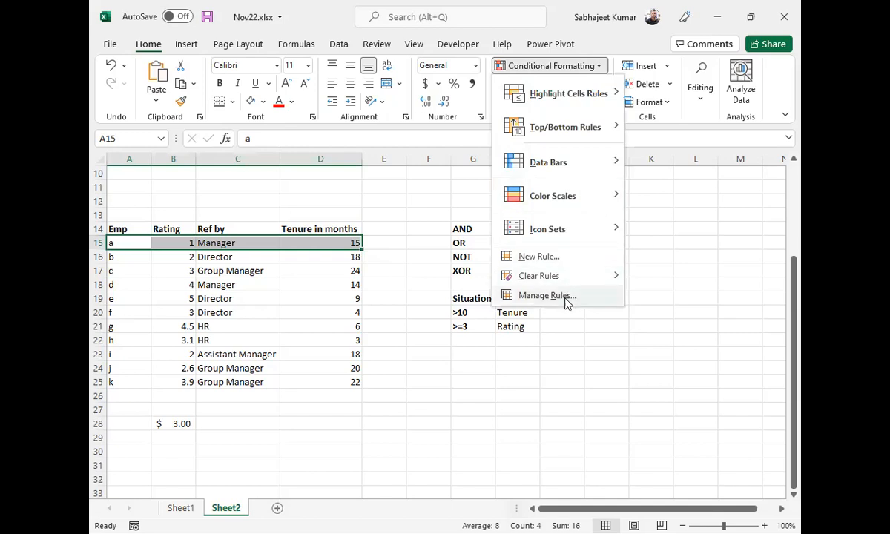
{"action": "left_click", "coordinate": [538, 256]}
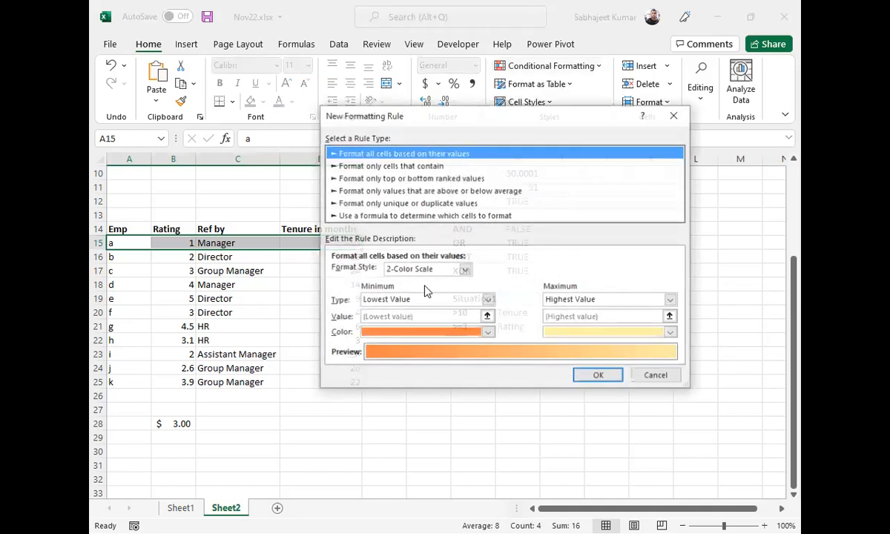
{"action": "left_click", "coordinate": [401, 215]}
{"action": "left_click", "coordinate": [398, 272]}
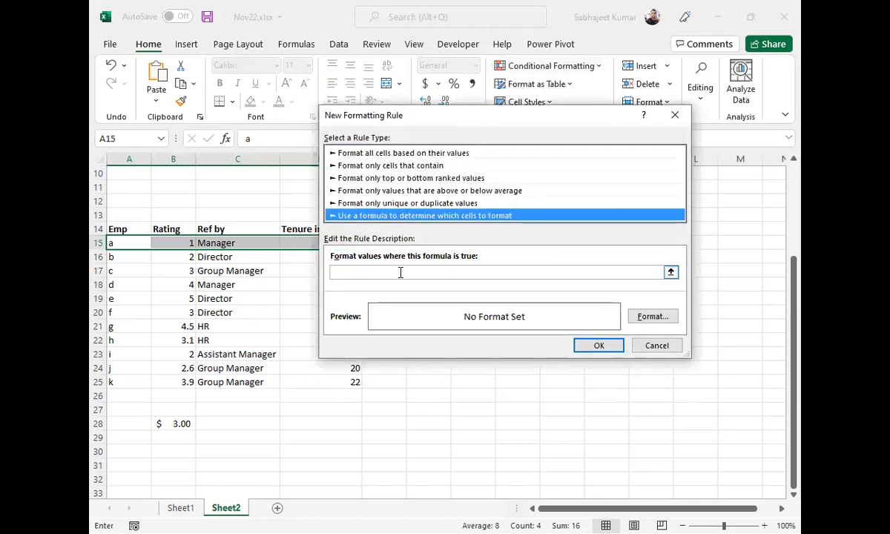
Step: Enter =AND(B15>=3,D15>10) as the rule's formula, using relative cell references
{"action": "type", "text": "="}
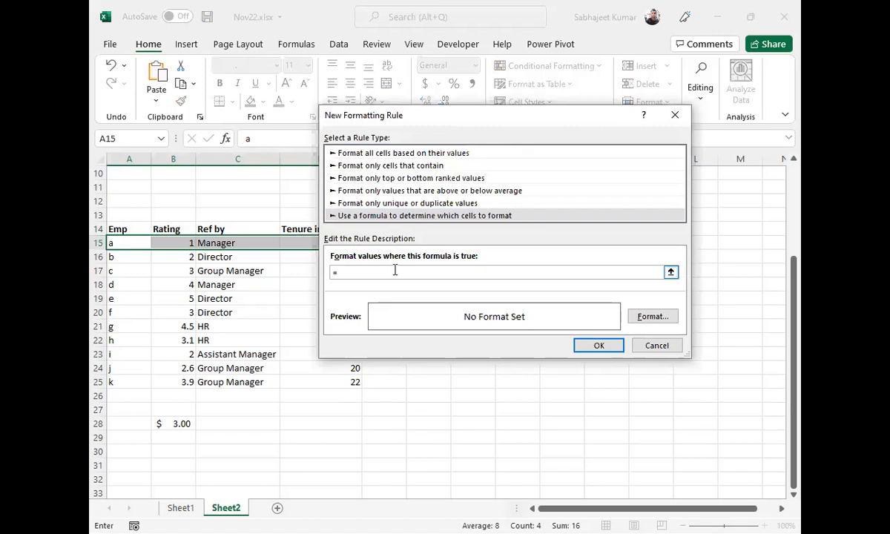
{"action": "type", "text": "AND("}
{"action": "left_click_drag", "start_coordinate": [461, 126], "coordinate": [543, 116]}
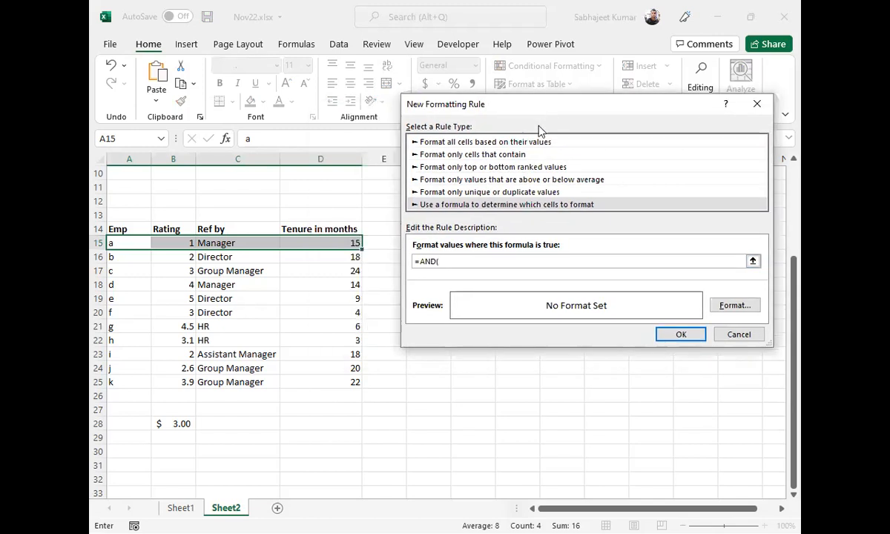
{"action": "left_click", "coordinate": [171, 244]}
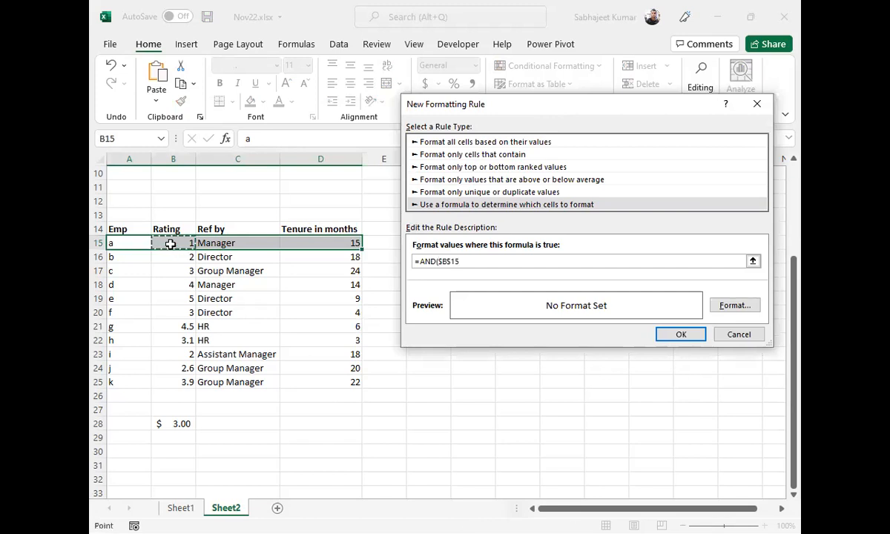
{"action": "key", "text": "F4"}
{"action": "key", "text": "F4"}
{"action": "key", "text": "F4"}
{"action": "left_click_drag", "start_coordinate": [501, 105], "coordinate": [463, 30]}
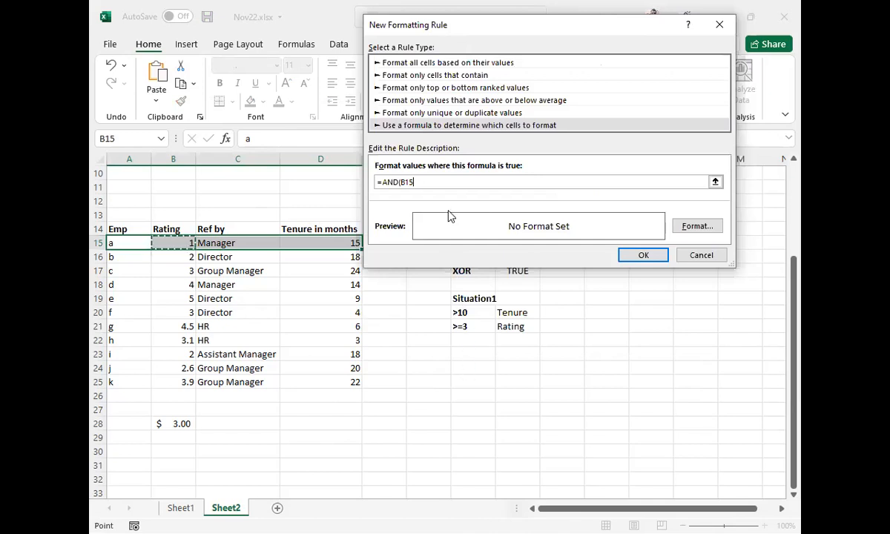
{"action": "type", "text": ">=3,"}
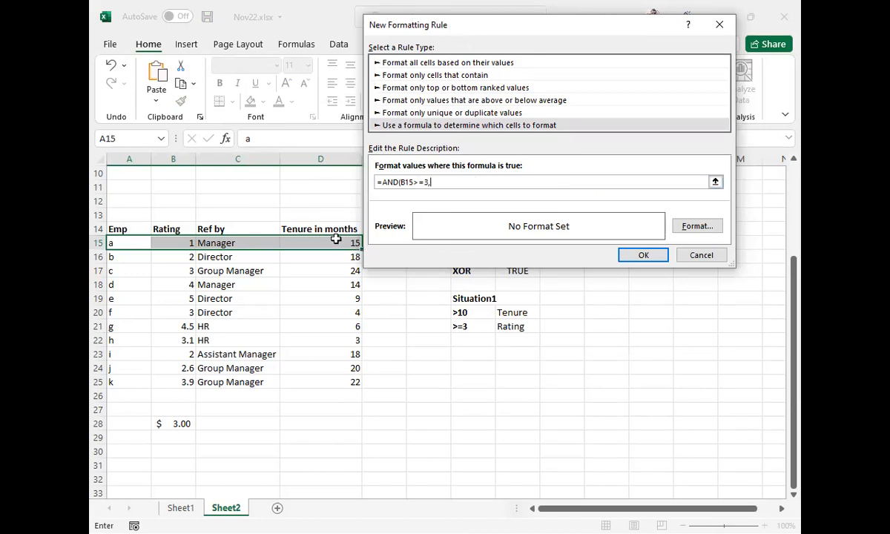
{"action": "type", "text": "15>10"}
Step: Give the AND rule a yellow fill and apply it to A15:D15
{"action": "left_click", "coordinate": [695, 227]}
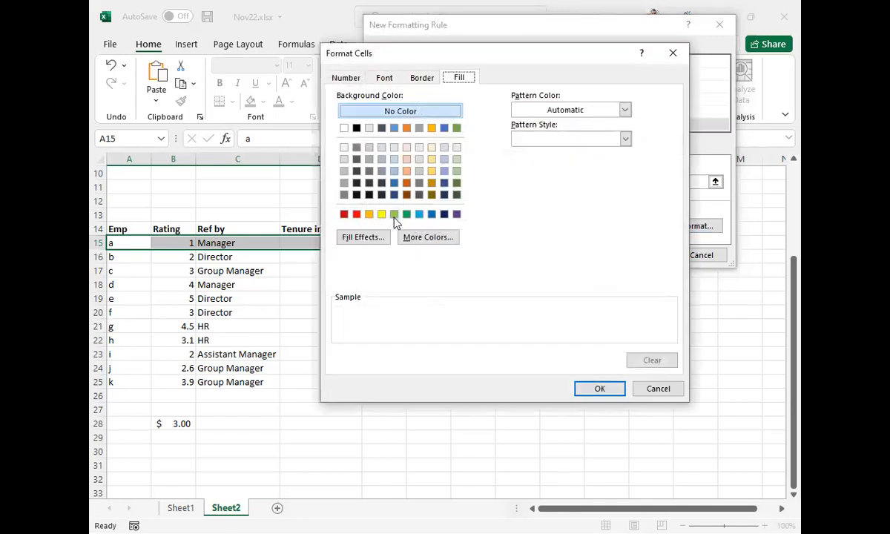
{"action": "left_click", "coordinate": [381, 214]}
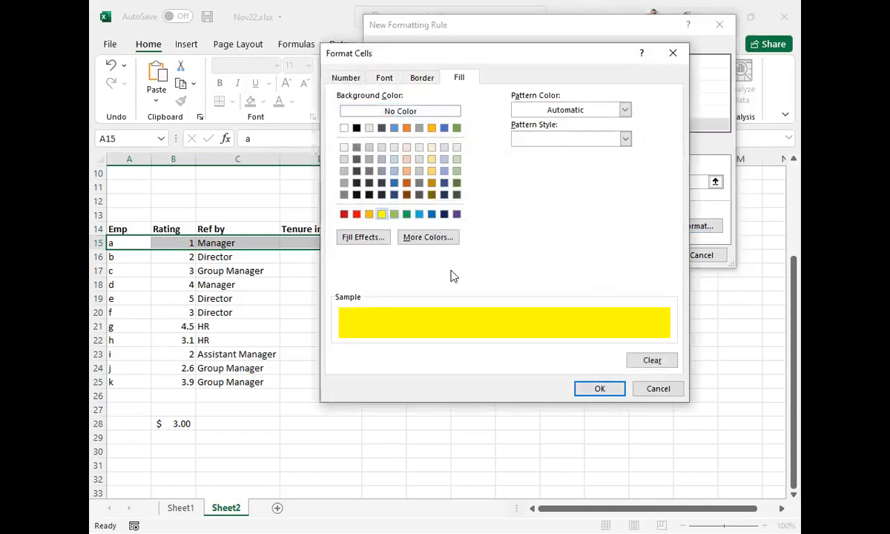
{"action": "left_click", "coordinate": [607, 391]}
{"action": "left_click", "coordinate": [637, 255]}
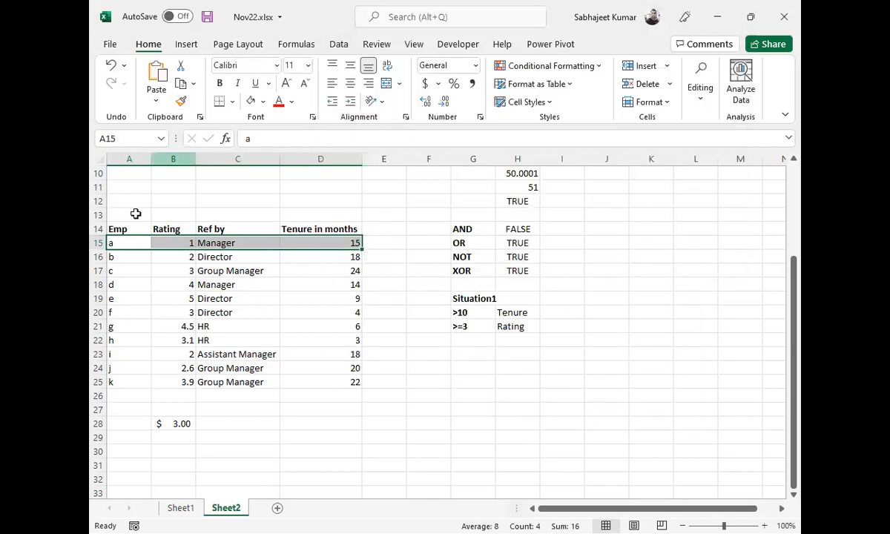
Step: Try copying the formatting of A15:D15 onto A16:D25 with Format Painter, and undo it
{"action": "left_click", "coordinate": [182, 106]}
{"action": "mouse_move", "coordinate": [123, 259]}
{"action": "left_mouse_down"}
{"action": "mouse_move", "coordinate": [187, 275]}
{"action": "mouse_move", "coordinate": [340, 389]}
{"action": "mouse_move", "coordinate": [343, 382]}
{"action": "left_mouse_up"}
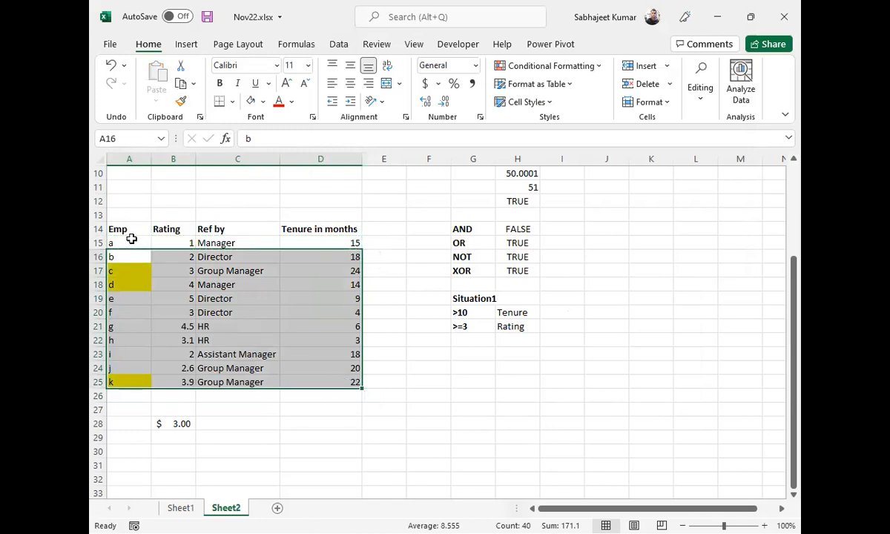
{"action": "key", "text": "ctrl+z"}
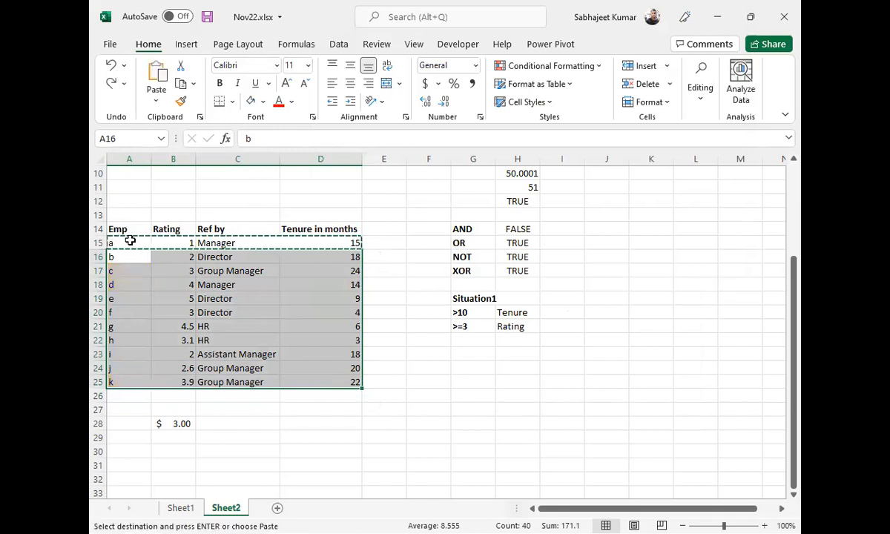
Step: Create another formula-based conditional formatting rule for A15:D15 with =and(b15>=3,D15>10), and copy the formula text
{"action": "left_click_drag", "start_coordinate": [120, 239], "coordinate": [352, 243]}
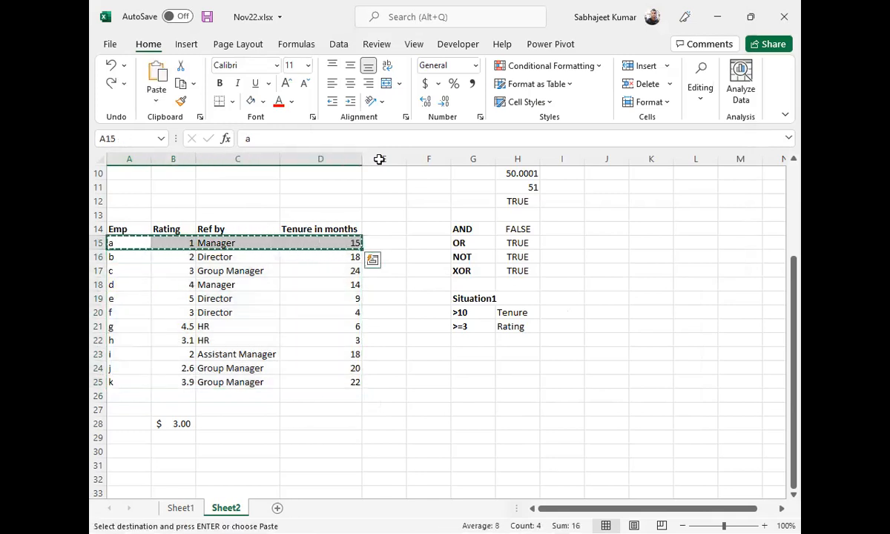
{"action": "left_click", "coordinate": [594, 67]}
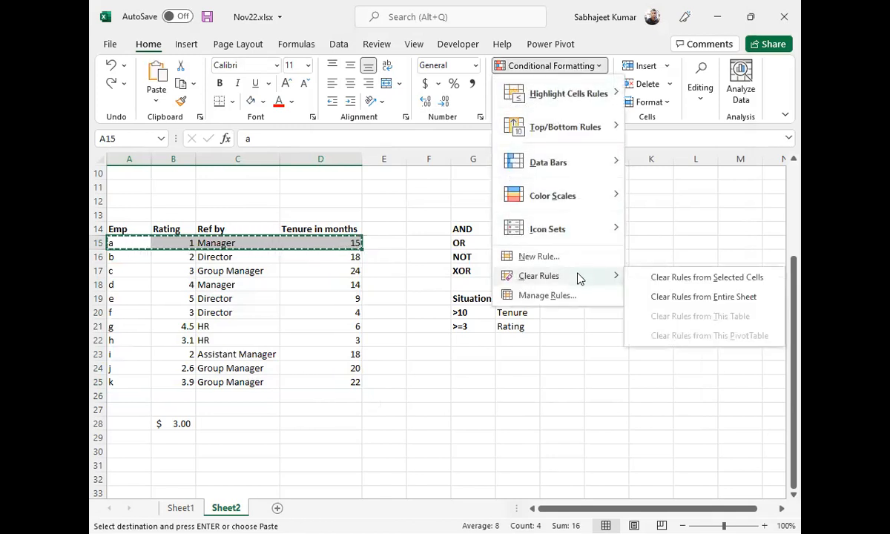
{"action": "left_click", "coordinate": [534, 254]}
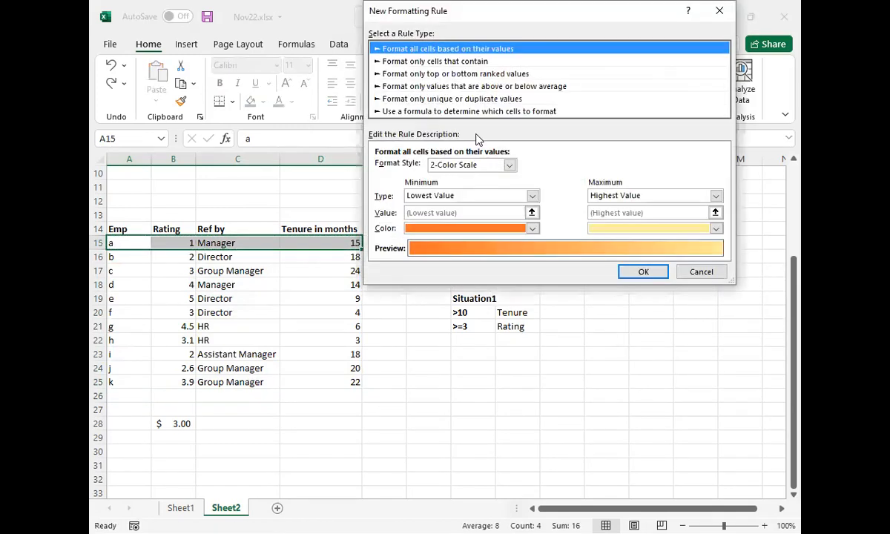
{"action": "left_click", "coordinate": [468, 111]}
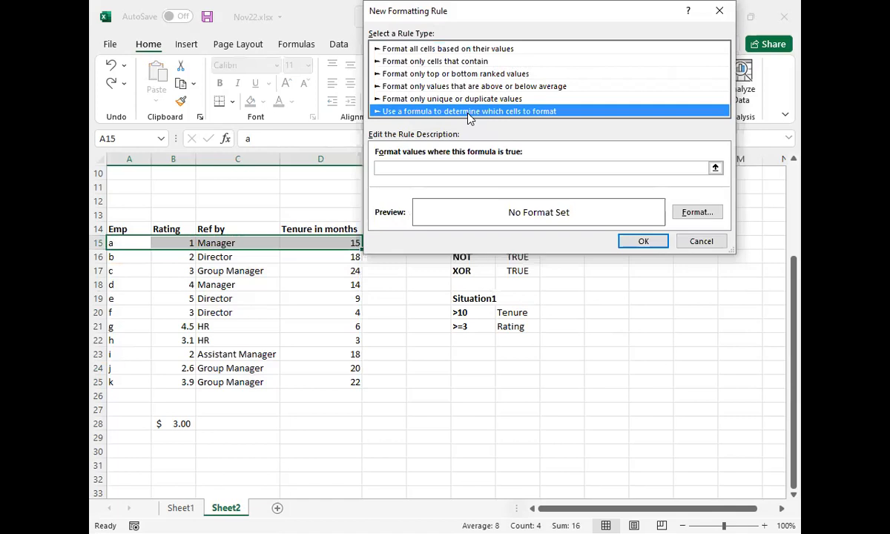
{"action": "left_click", "coordinate": [544, 166]}
{"action": "type", "text": "=and(b"}
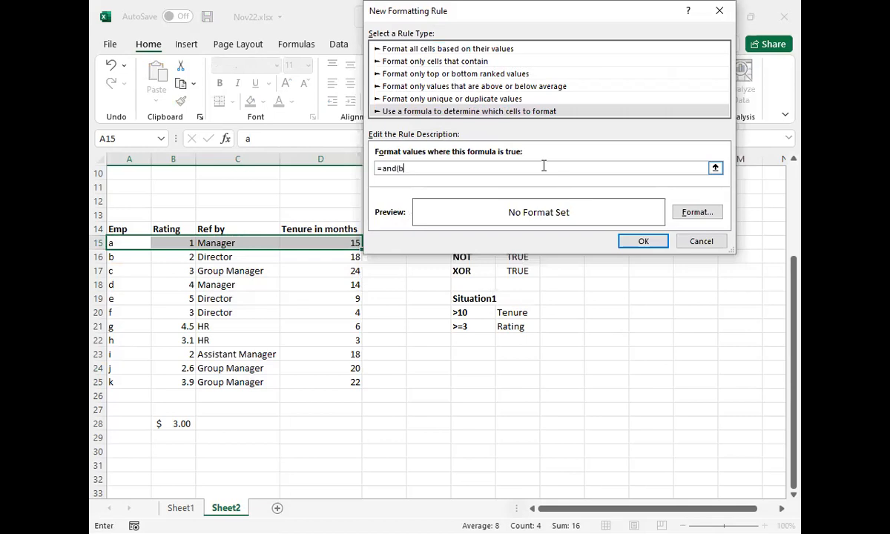
{"action": "type", "text": "15"}
{"action": "type", "text": ">=3,D15>10"}
{"action": "key", "text": "ctrl+a"}
{"action": "key", "text": "ctrl+c"}
Step: Give the second rule a yellow fill, apply it, and copy the formatting of A15:D15 onto A15:D25 with Format Painter
{"action": "left_click", "coordinate": [691, 213]}
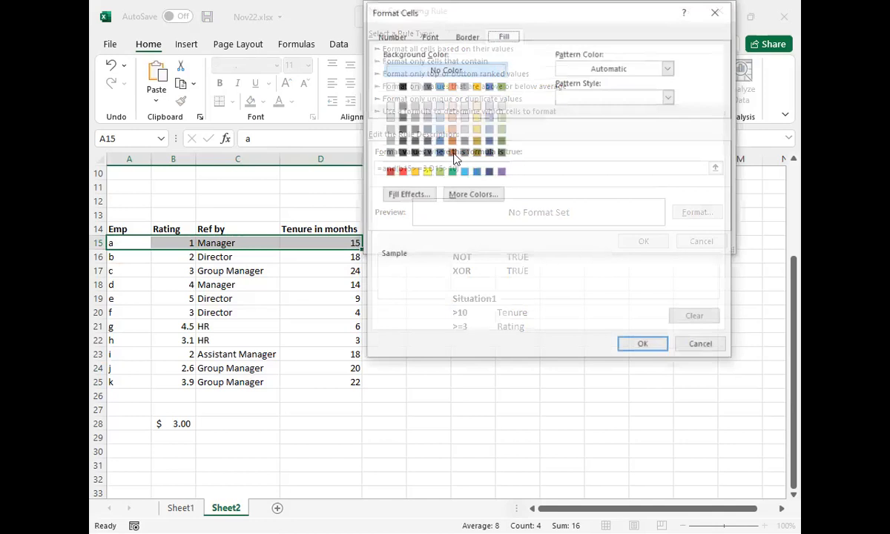
{"action": "left_click", "coordinate": [425, 171]}
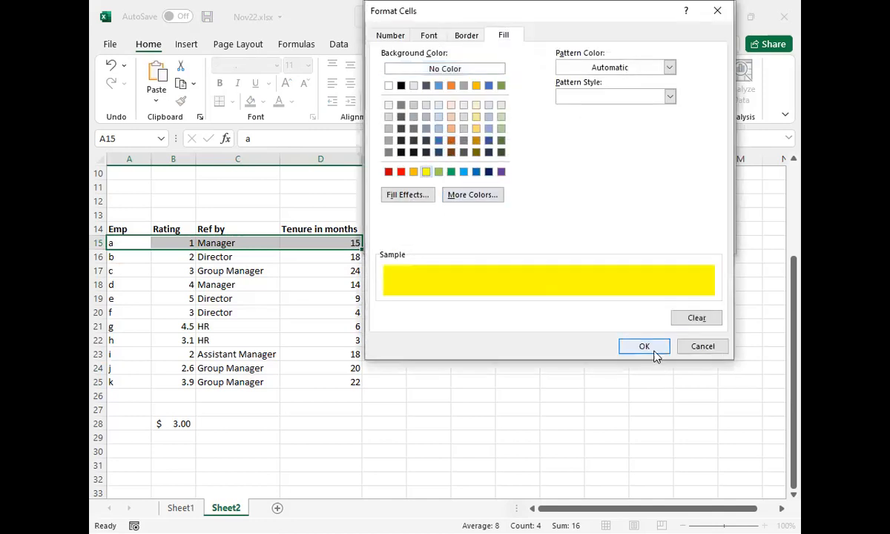
{"action": "left_click", "coordinate": [651, 348]}
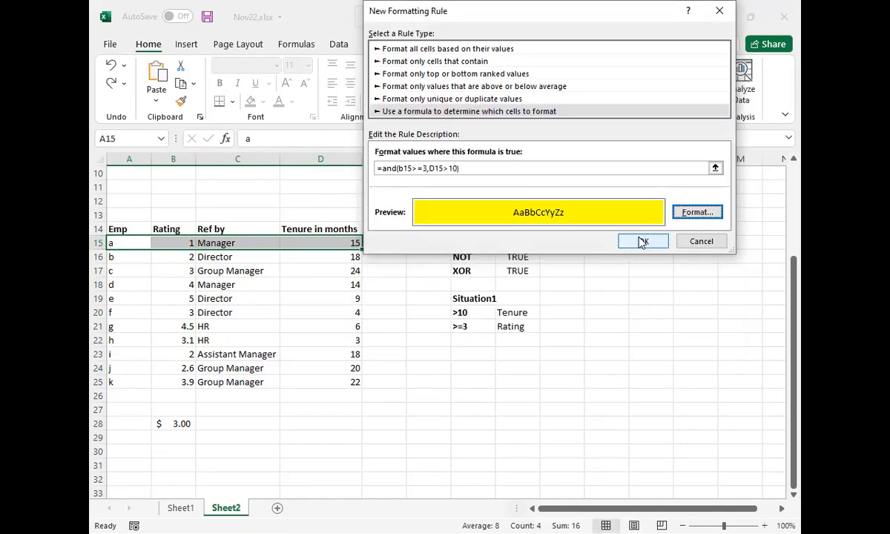
{"action": "left_click", "coordinate": [643, 241]}
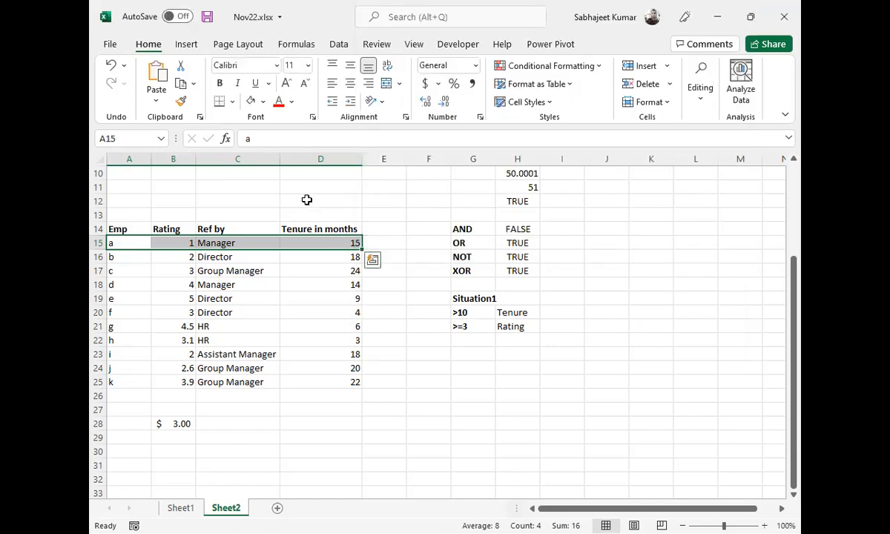
{"action": "left_click", "coordinate": [181, 101]}
{"action": "mouse_move", "coordinate": [132, 244]}
{"action": "left_mouse_down"}
{"action": "mouse_move", "coordinate": [348, 369]}
{"action": "mouse_move", "coordinate": [352, 382]}
{"action": "left_mouse_up"}
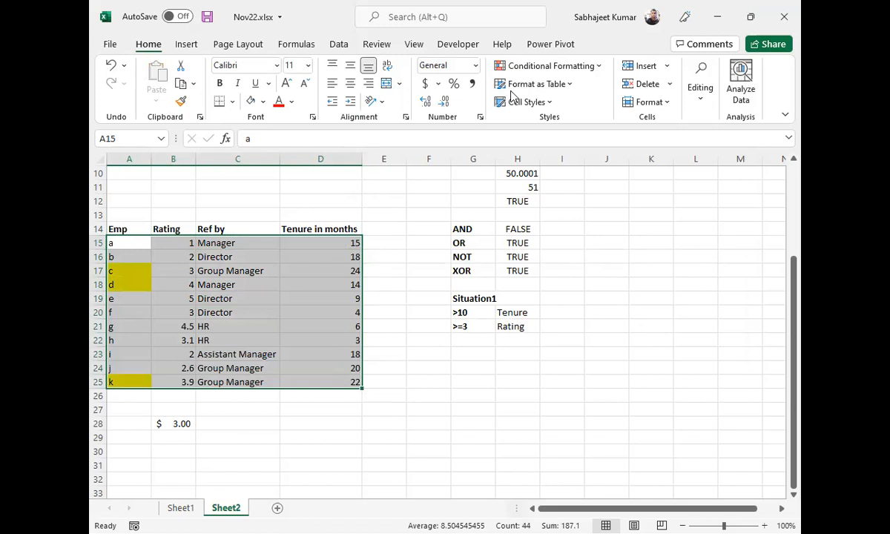
Step: Delete the duplicate =AND(B15>=3,D15>10) conditional formatting rule from A15:D25 and open the remaining rule's definition
{"action": "left_click", "coordinate": [517, 68]}
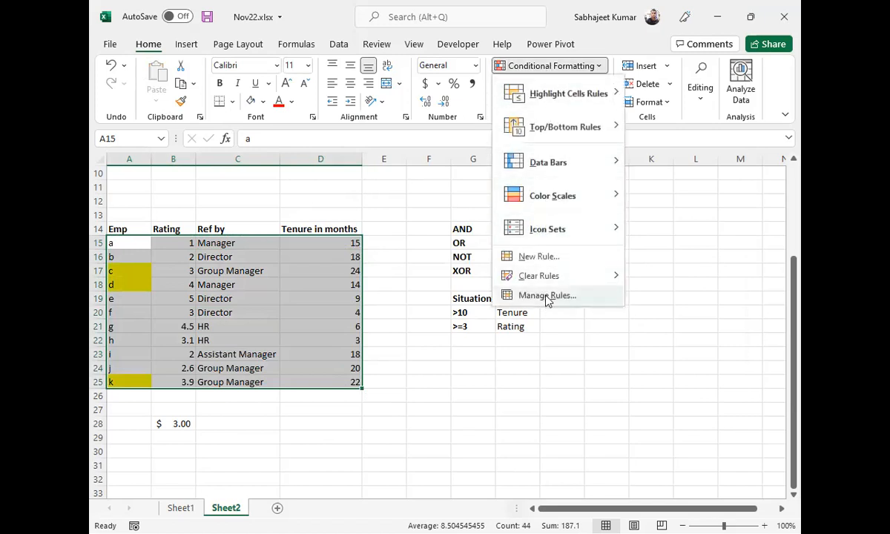
{"action": "left_click", "coordinate": [547, 296]}
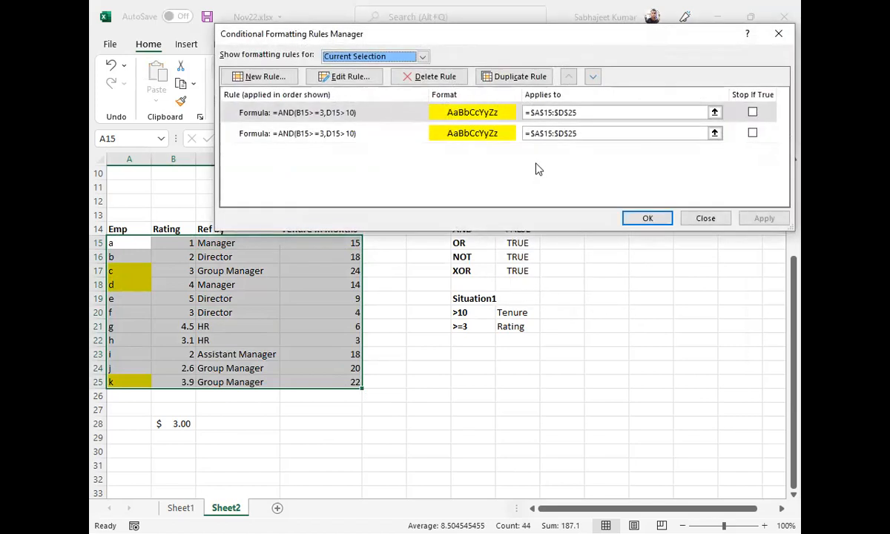
{"action": "left_click", "coordinate": [417, 133]}
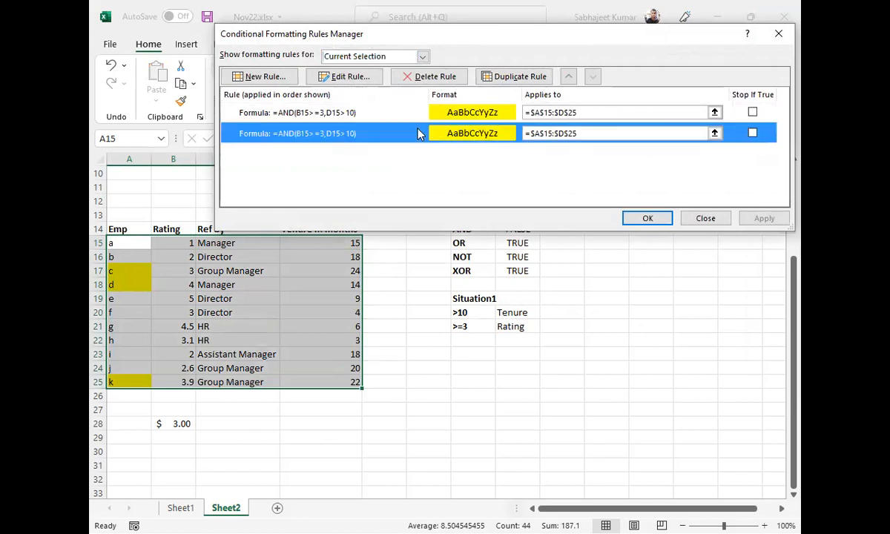
{"action": "left_click", "coordinate": [420, 78]}
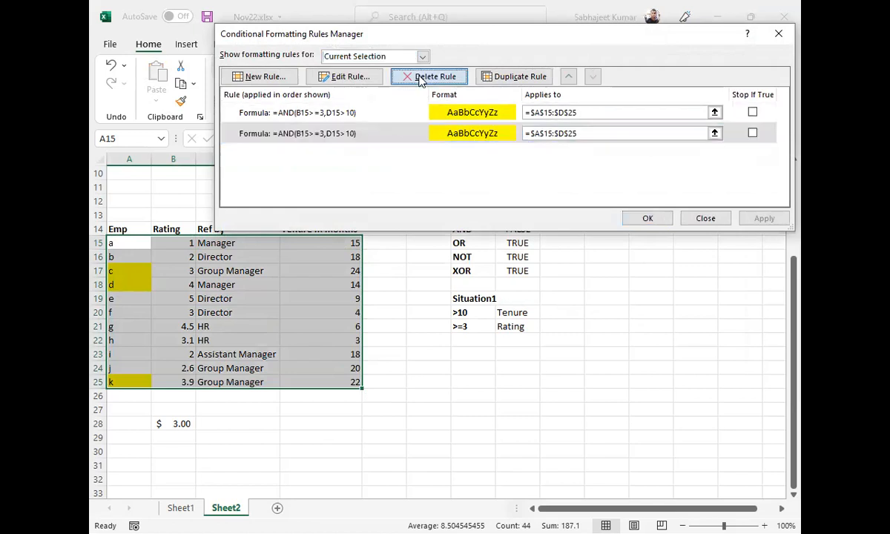
{"action": "left_click", "coordinate": [365, 79]}
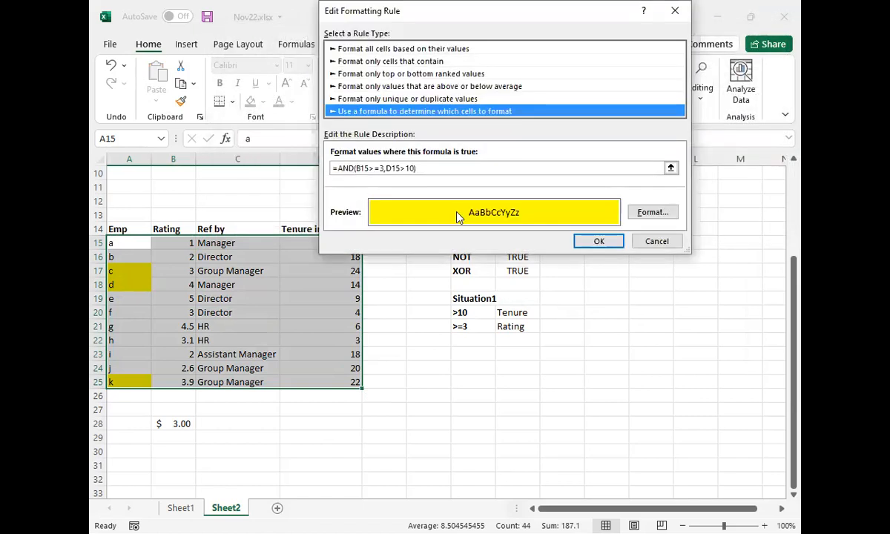
{"action": "left_click", "coordinate": [616, 242]}
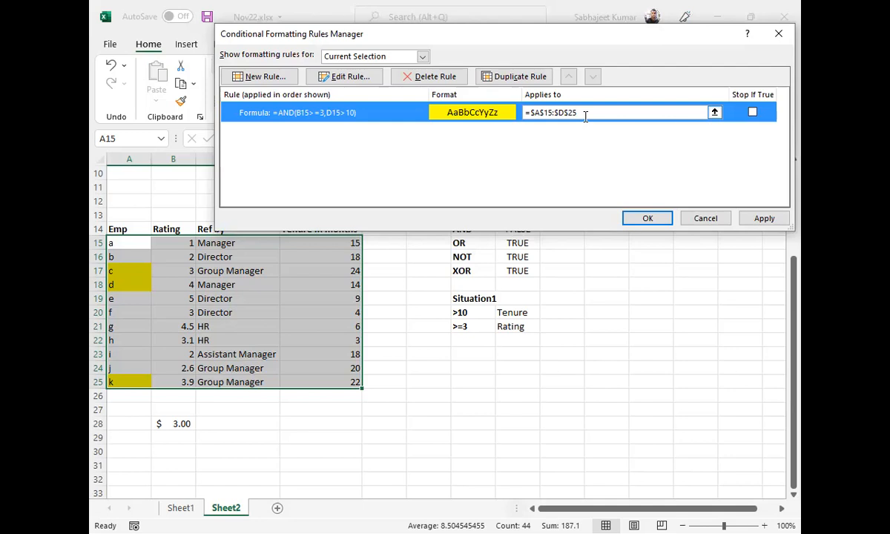
Step: Delete the remaining AND rule of A15:D25 and apply the removal
{"action": "left_click", "coordinate": [453, 82]}
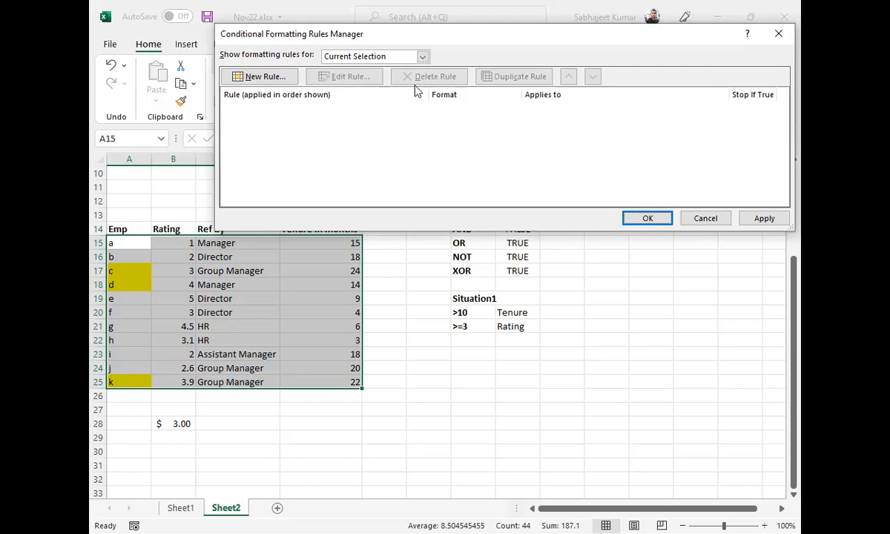
{"action": "left_click", "coordinate": [278, 79]}
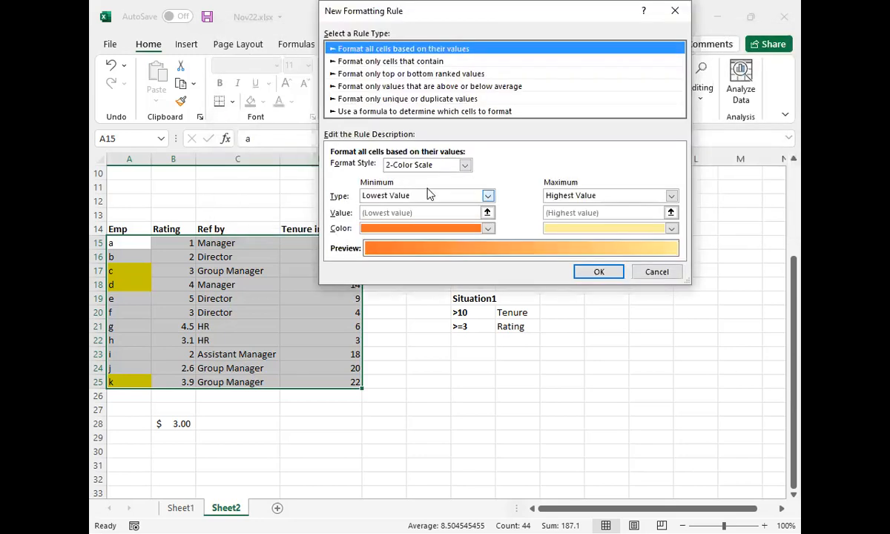
{"action": "left_click", "coordinate": [639, 273]}
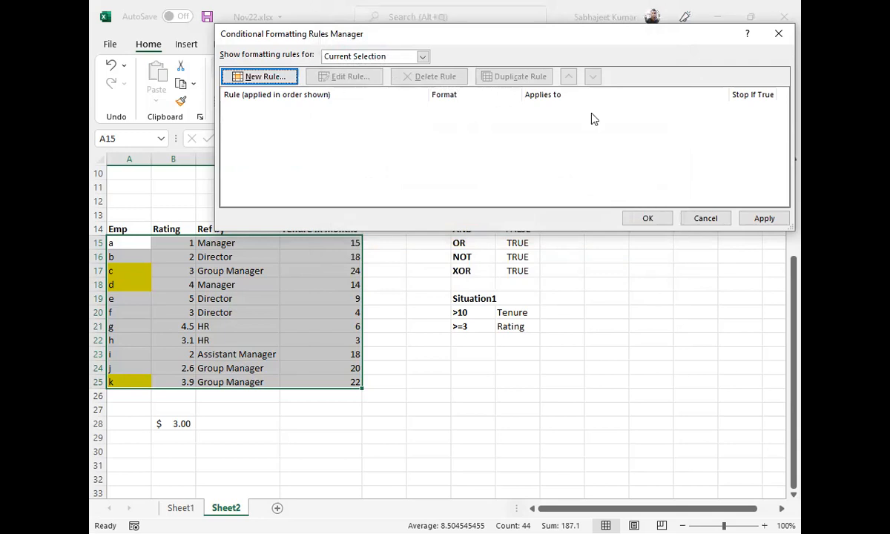
{"action": "left_click", "coordinate": [764, 218]}
{"action": "left_click", "coordinate": [705, 218]}
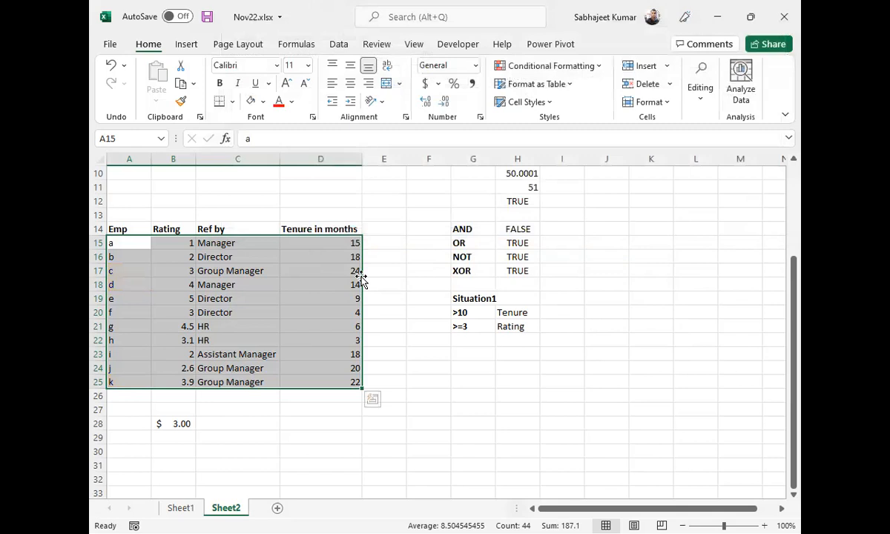
Step: Create a formula-based conditional formatting rule for A15:D15, selected from D15 back to A15, with =AND(b15>=3,d15>10)
{"action": "left_click", "coordinate": [358, 241]}
{"action": "left_click_drag", "start_coordinate": [176, 234], "coordinate": [108, 236]}
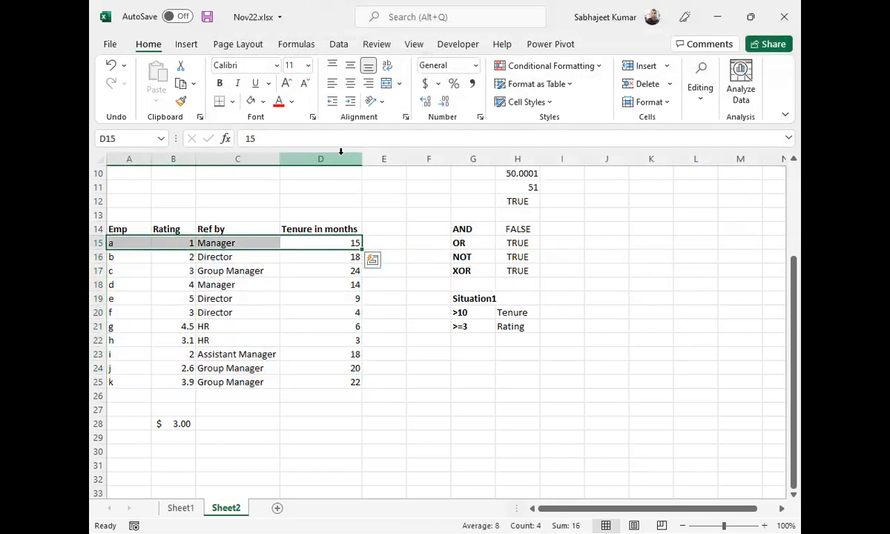
{"action": "left_click", "coordinate": [598, 67]}
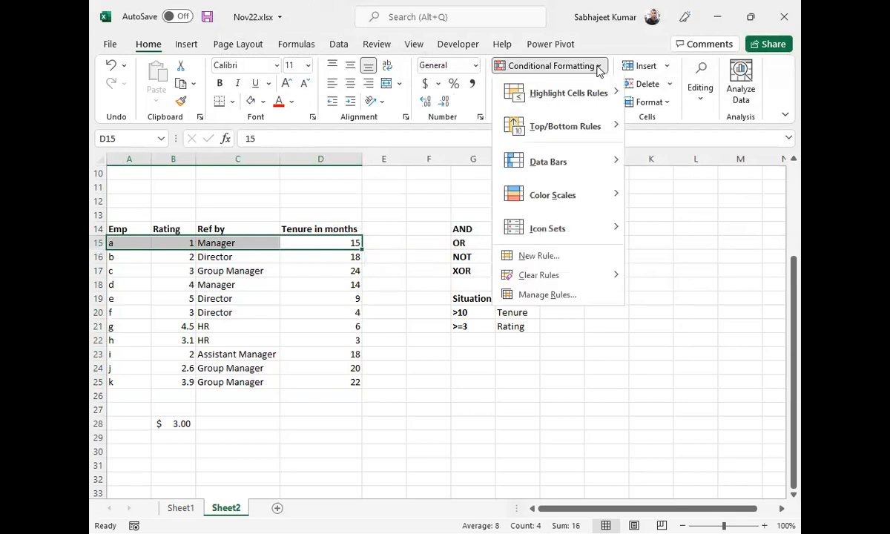
{"action": "left_click", "coordinate": [558, 262]}
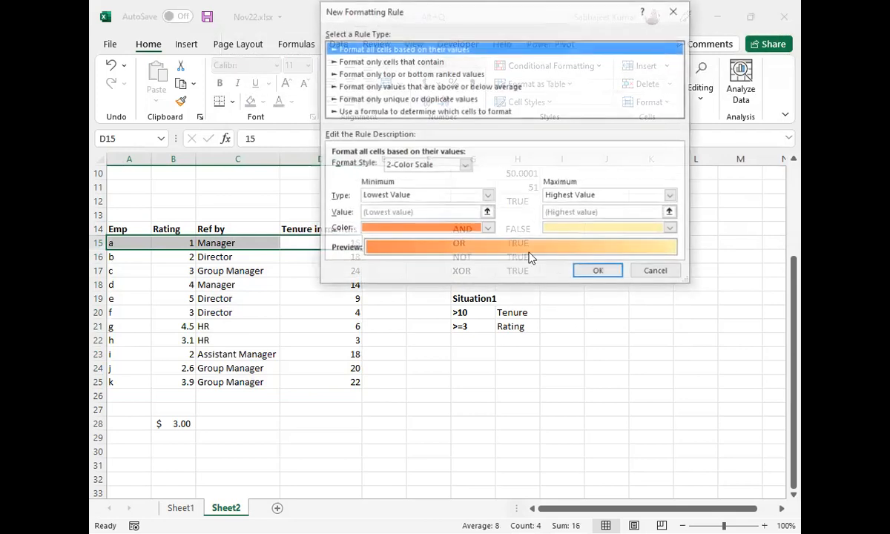
{"action": "left_click", "coordinate": [439, 111]}
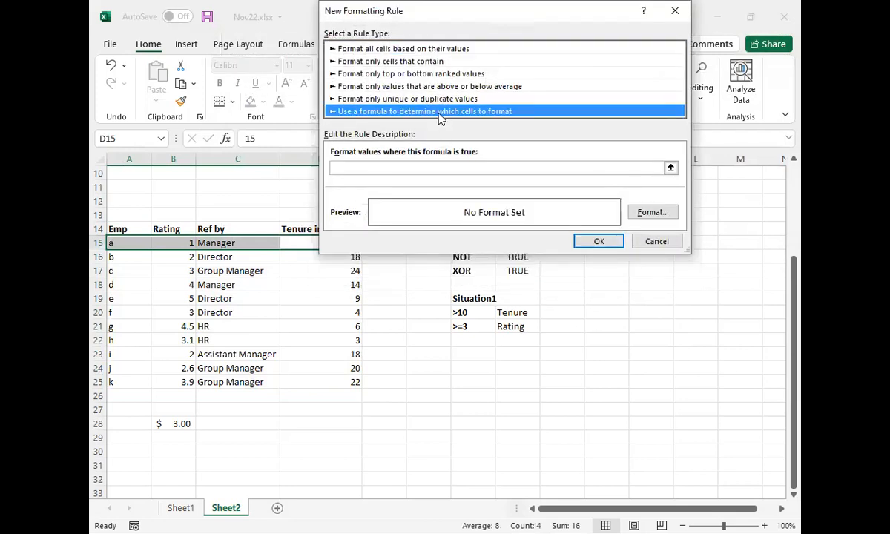
{"action": "left_click", "coordinate": [406, 169]}
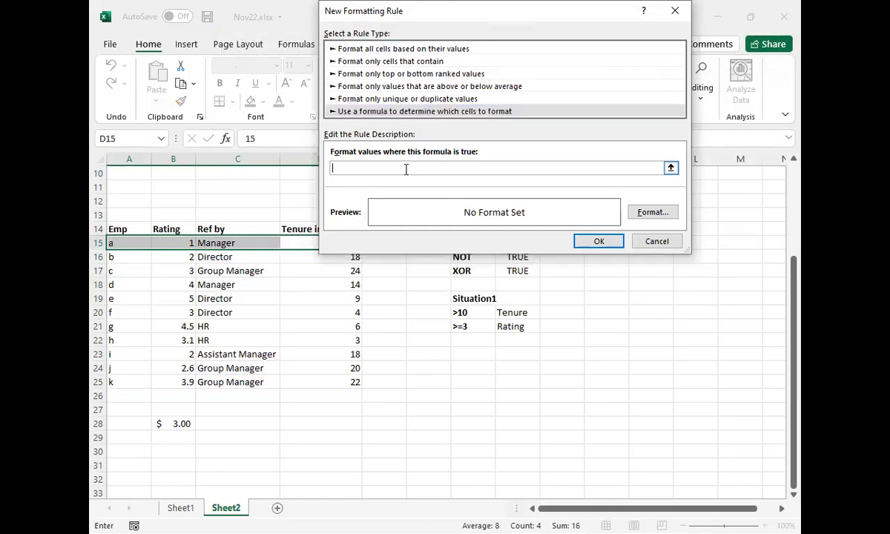
{"action": "type", "text": "=AND(b15>=3,"}
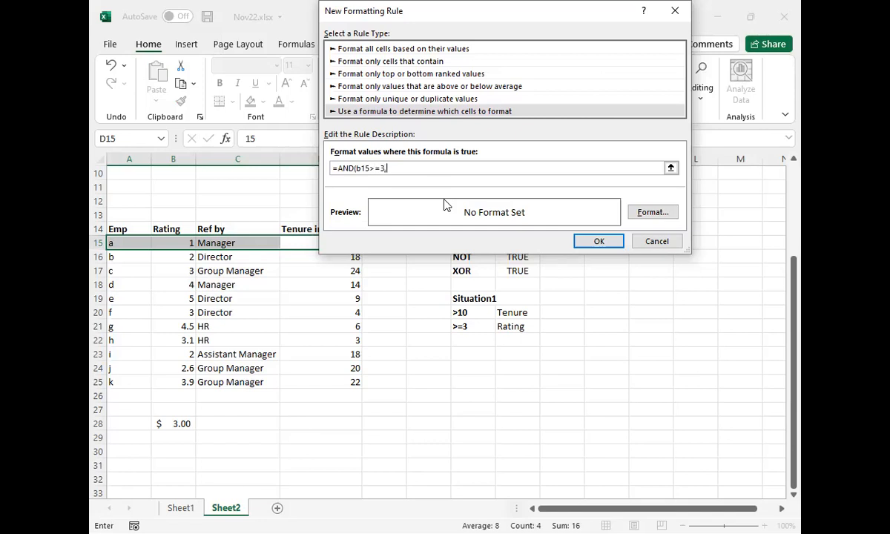
{"action": "type", "text": "g"}
{"action": "key", "text": "BackSpace"}
{"action": "type", "text": "d15>10)"}
Step: Give the new AND rule a yellow fill and apply it to A15:D15
{"action": "left_click", "coordinate": [647, 212]}
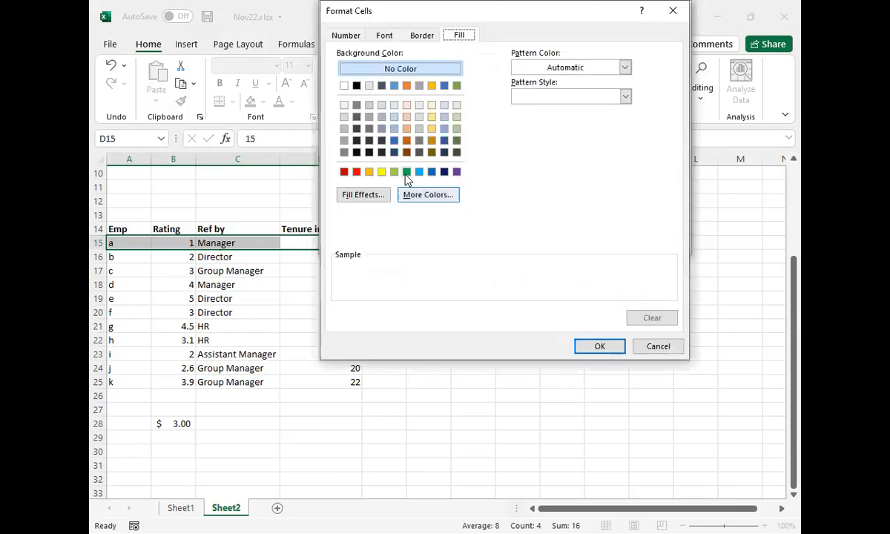
{"action": "left_click", "coordinate": [381, 172]}
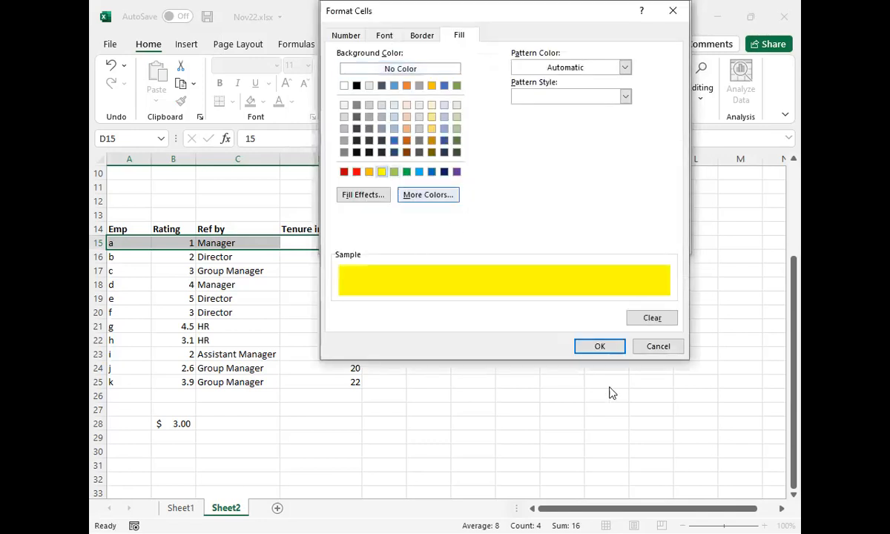
{"action": "left_click", "coordinate": [593, 347]}
{"action": "left_click", "coordinate": [598, 240]}
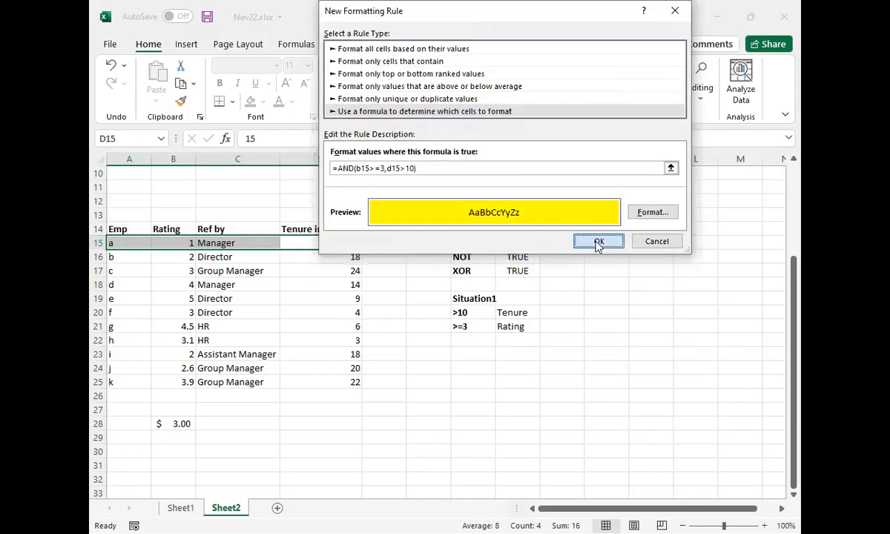
Step: Copy the formatting of A15:D15 onto A16:D25 with Format Painter
{"action": "left_click", "coordinate": [180, 101]}
{"action": "mouse_move", "coordinate": [117, 255]}
{"action": "left_mouse_down"}
{"action": "mouse_move", "coordinate": [313, 394]}
{"action": "mouse_move", "coordinate": [333, 378]}
{"action": "left_mouse_up"}
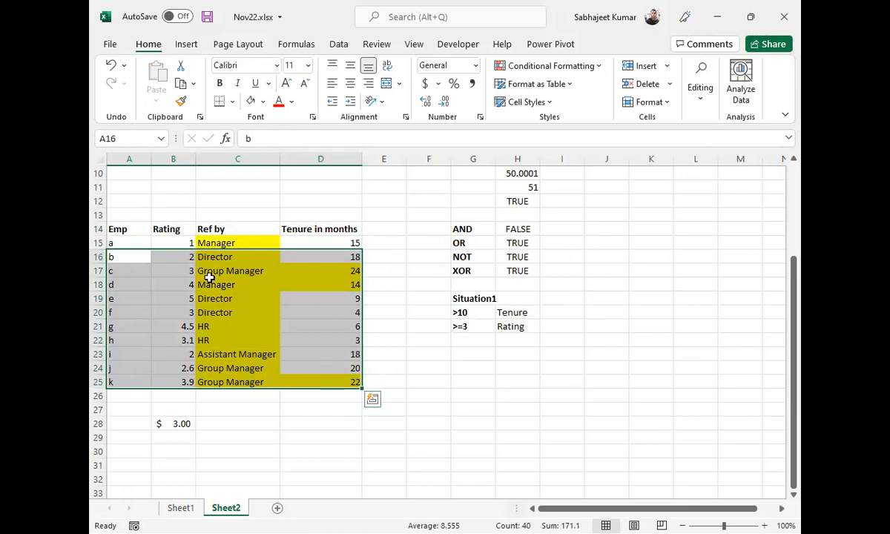
{"action": "left_click", "coordinate": [178, 256]}
Step: Examine the formula and range of the conditional formatting rule covering A15
{"action": "left_click", "coordinate": [134, 242]}
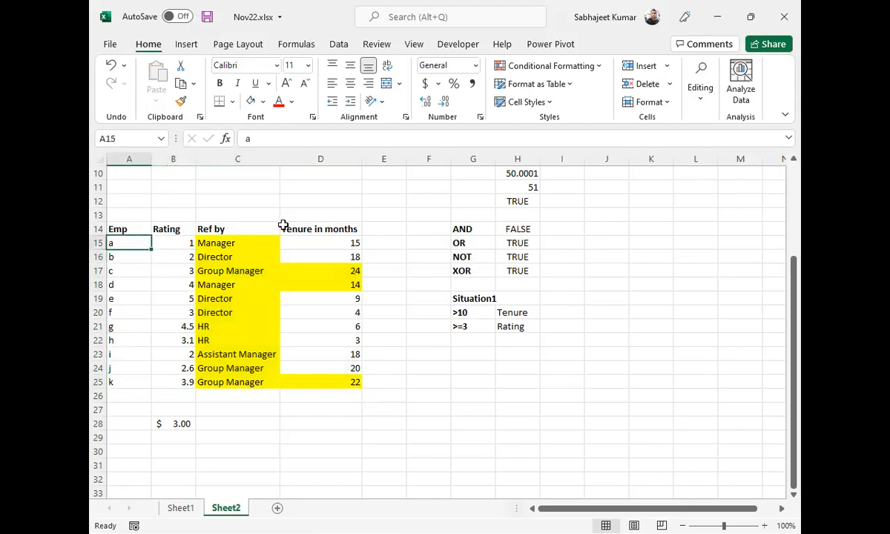
{"action": "left_click", "coordinate": [596, 67]}
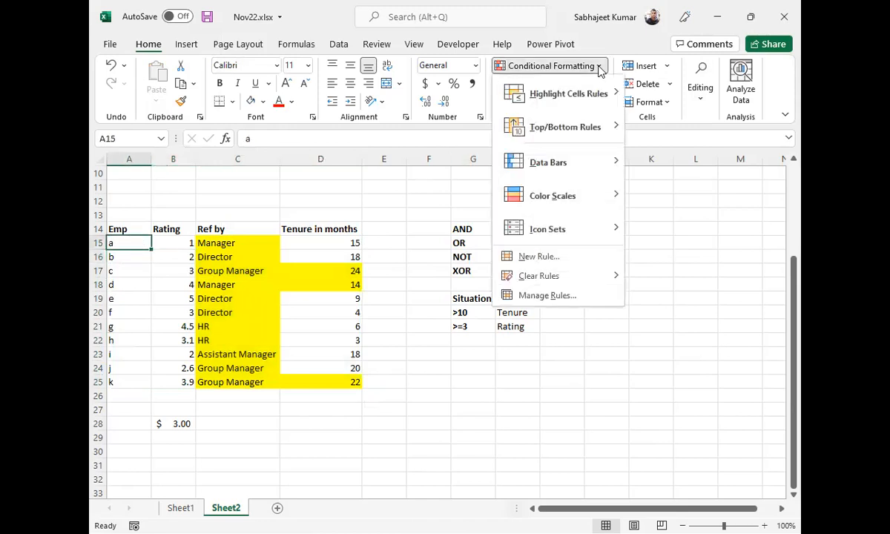
{"action": "left_click", "coordinate": [546, 295]}
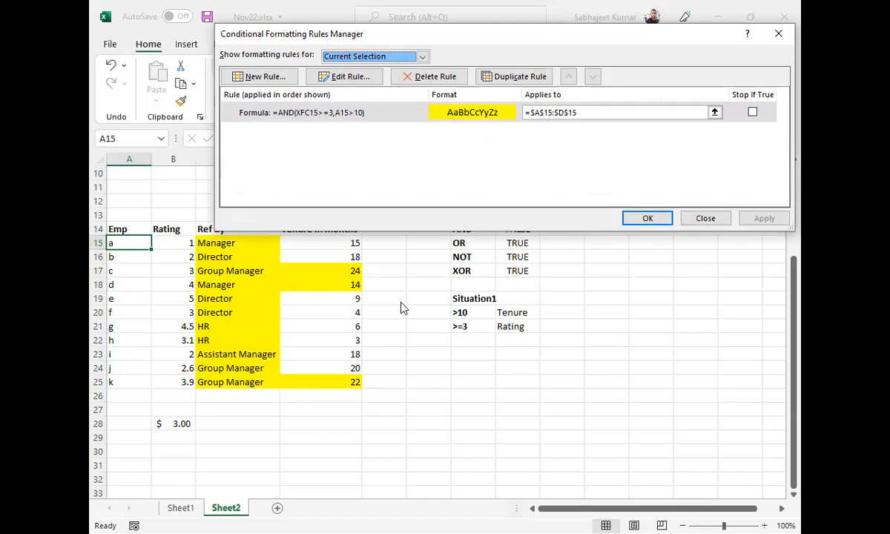
{"action": "left_click", "coordinate": [701, 220]}
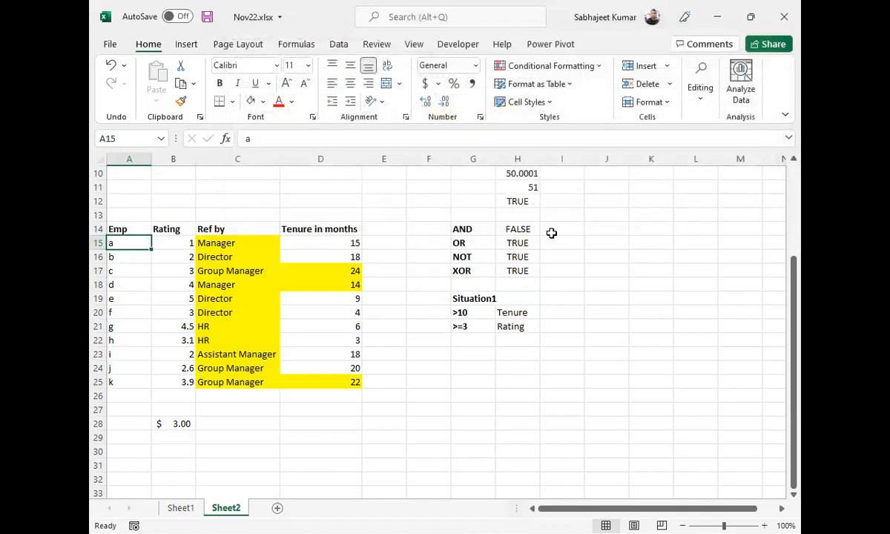
Step: Undo the Format Painter copy onto A16:D25
{"action": "key", "text": "ctrl+shift+Right"}
{"action": "key", "text": "ctrl+shift+Down"}
{"action": "key", "text": "ctrl+c"}
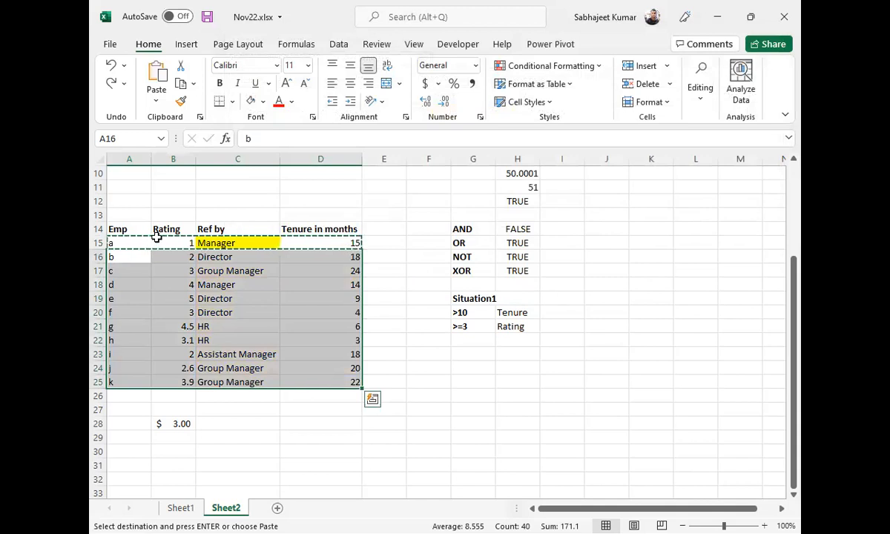
Step: Try Format Painter from A15:D15 onto A16:D25 again, starting both selections in column D, and undo it
{"action": "left_click", "coordinate": [252, 238]}
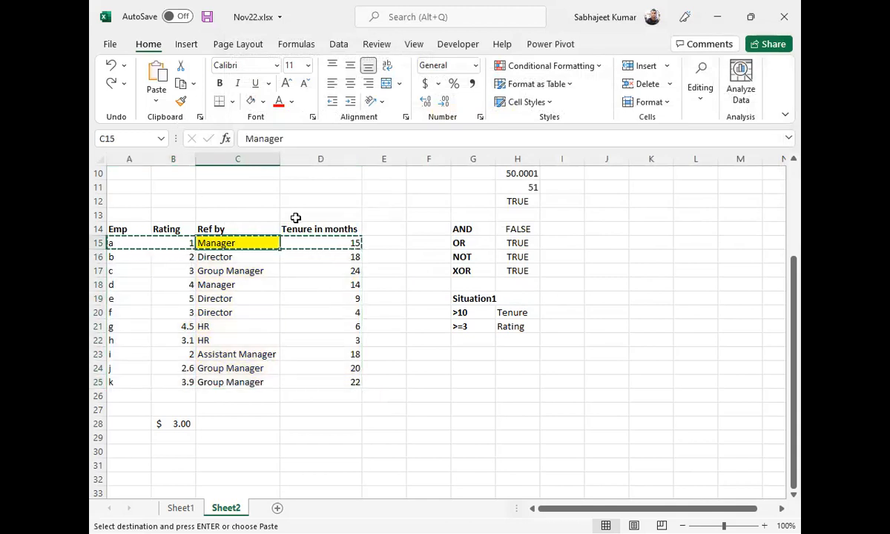
{"action": "left_click_drag", "start_coordinate": [333, 241], "coordinate": [133, 241]}
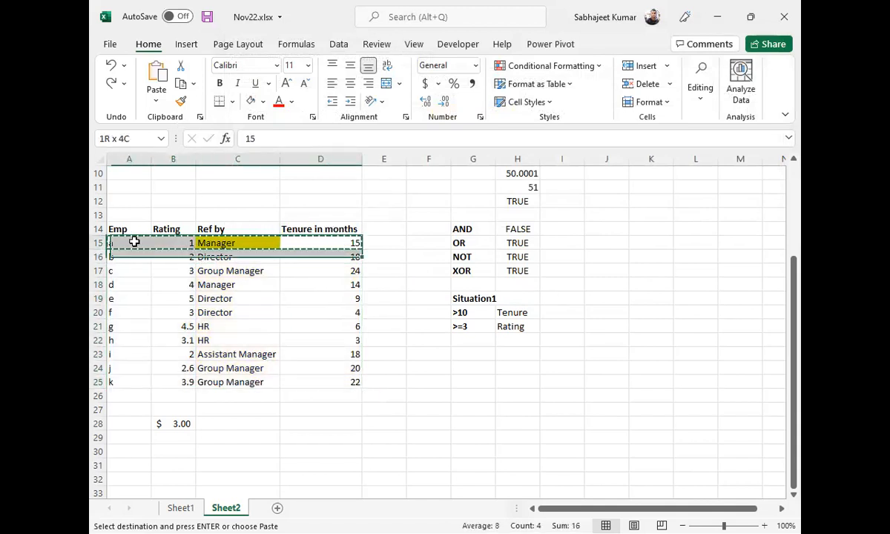
{"action": "key", "text": "ctrl+v"}
{"action": "left_click", "coordinate": [179, 101]}
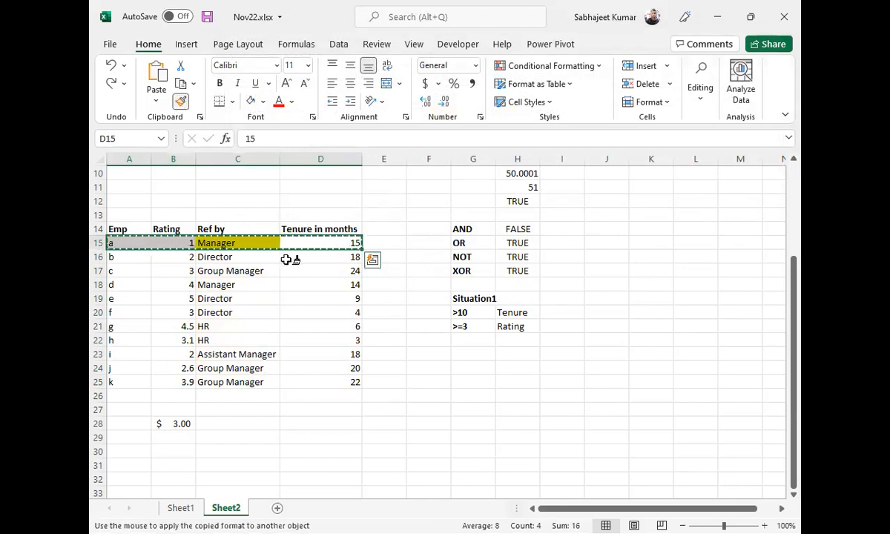
{"action": "mouse_move", "coordinate": [325, 257]}
{"action": "left_mouse_down"}
{"action": "mouse_move", "coordinate": [164, 284]}
{"action": "mouse_move", "coordinate": [121, 356]}
{"action": "mouse_move", "coordinate": [117, 382]}
{"action": "left_mouse_up"}
{"action": "key", "text": "ctrl+z"}
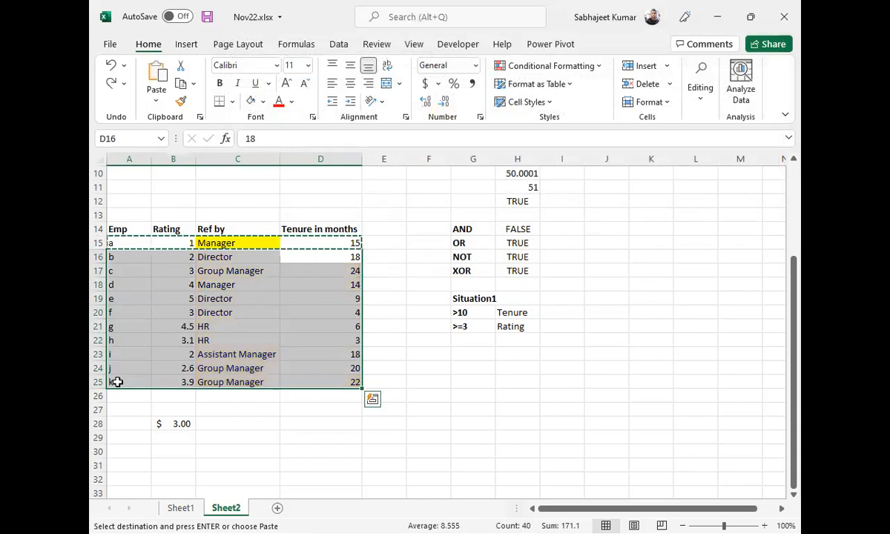
Step: Try pasting only the formats of A15:D15 onto A15:D25, and undo both the paste and the yellow rule on A15:D15
{"action": "left_click_drag", "start_coordinate": [121, 243], "coordinate": [344, 243]}
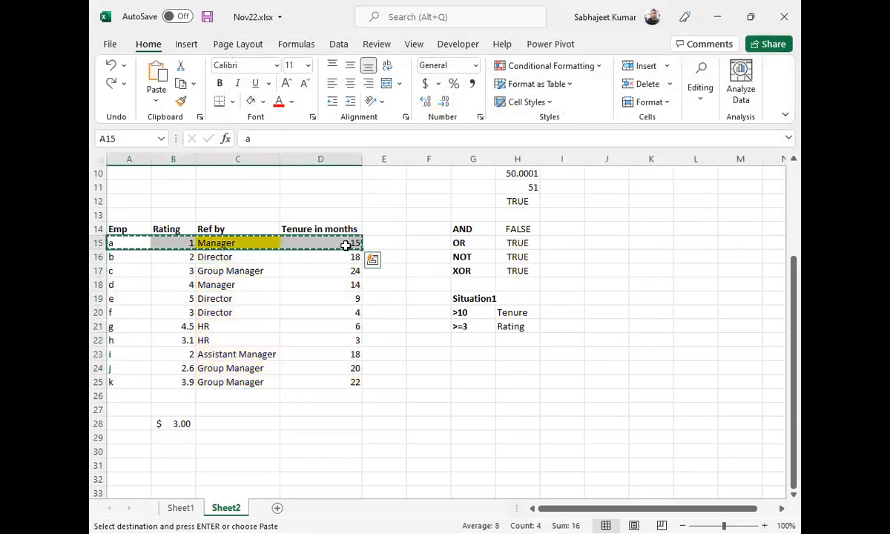
{"action": "key", "text": "ctrl+shift+Down"}
{"action": "key", "text": "ctrl+alt+v"}
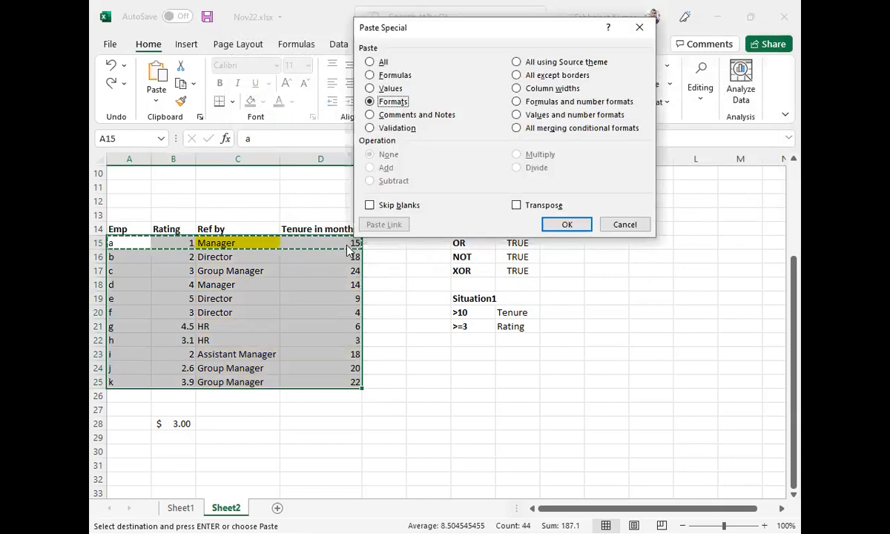
{"action": "key", "text": "Return"}
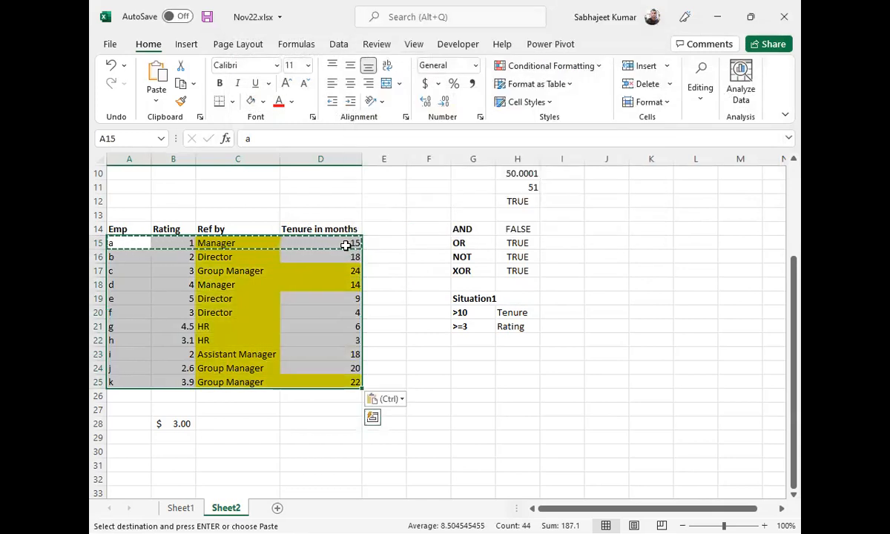
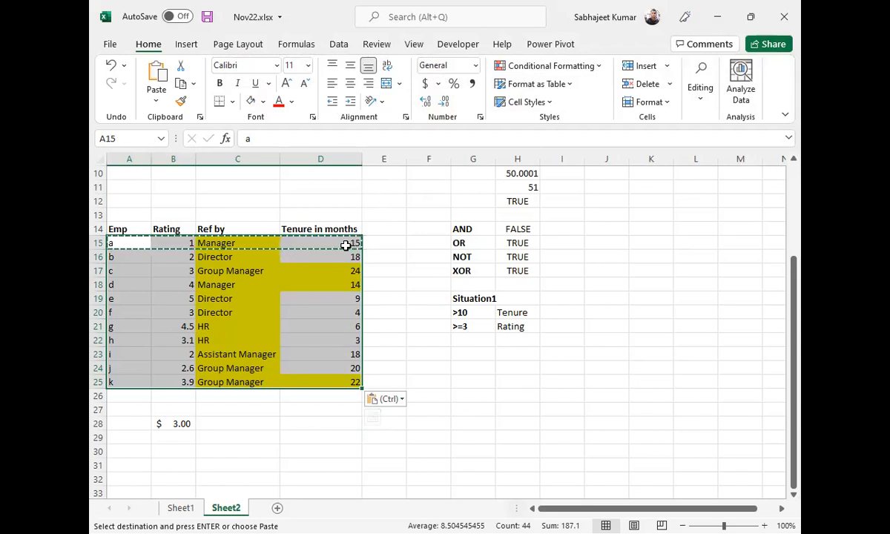
{"action": "key", "text": "ctrl+z"}
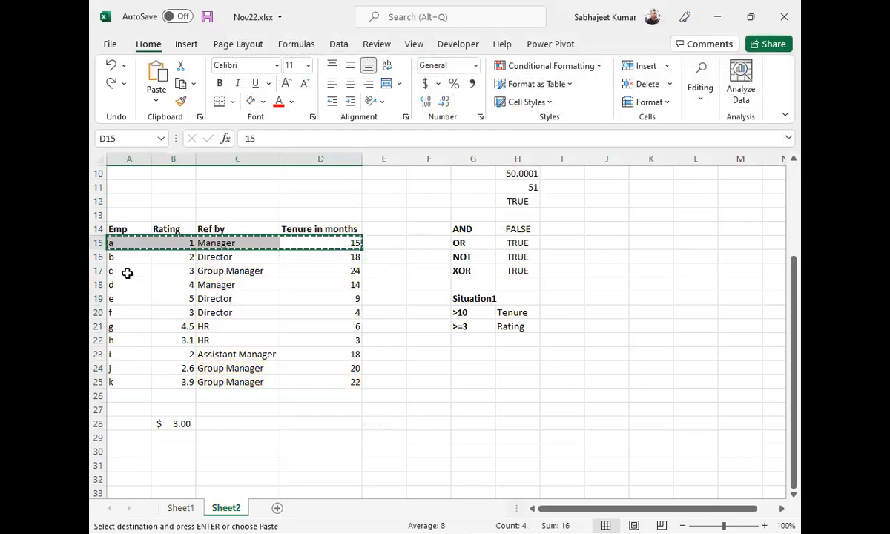
{"action": "left_click", "coordinate": [126, 243]}
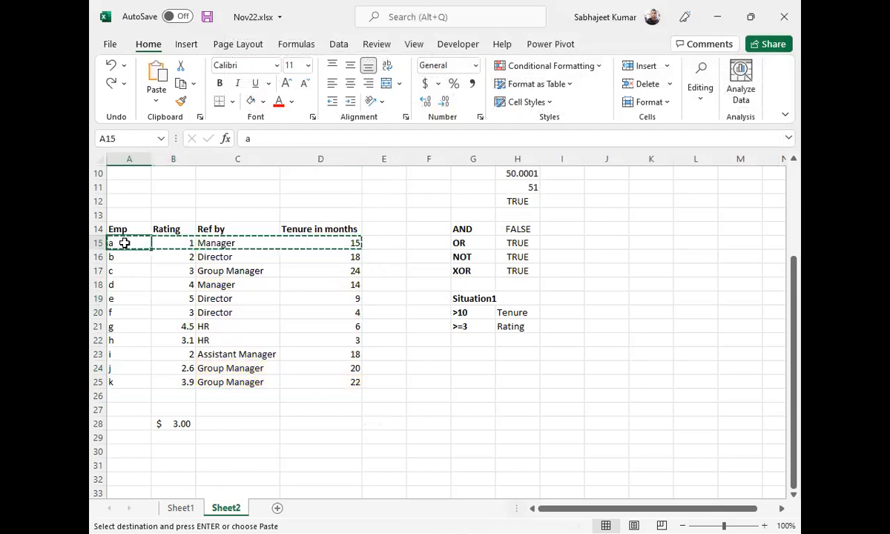
Step: Try a new formula-based conditional formatting rule on A15:D15 with the formula =B15>3
{"action": "key", "text": "Escape"}
{"action": "left_click_drag", "start_coordinate": [124, 241], "coordinate": [346, 242]}
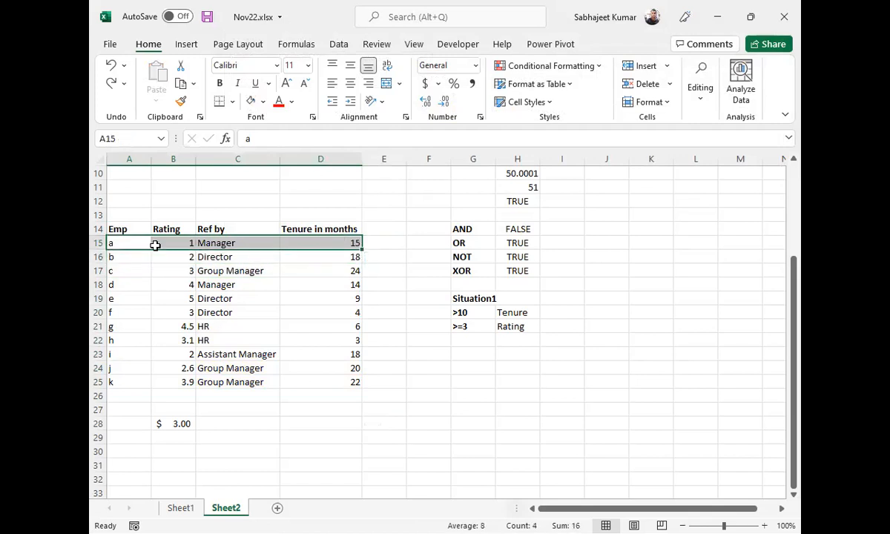
{"action": "left_click", "coordinate": [578, 67]}
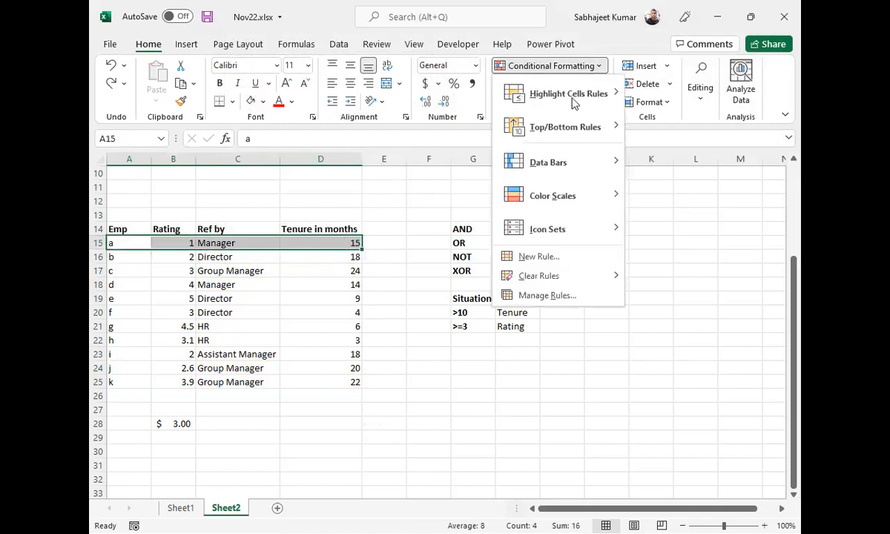
{"action": "left_click", "coordinate": [535, 297]}
{"action": "left_click", "coordinate": [257, 80]}
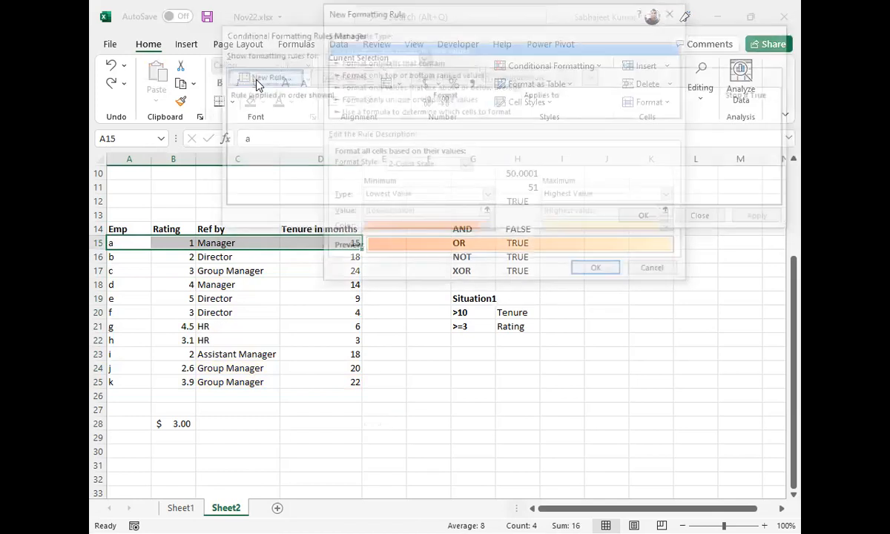
{"action": "left_click", "coordinate": [438, 111]}
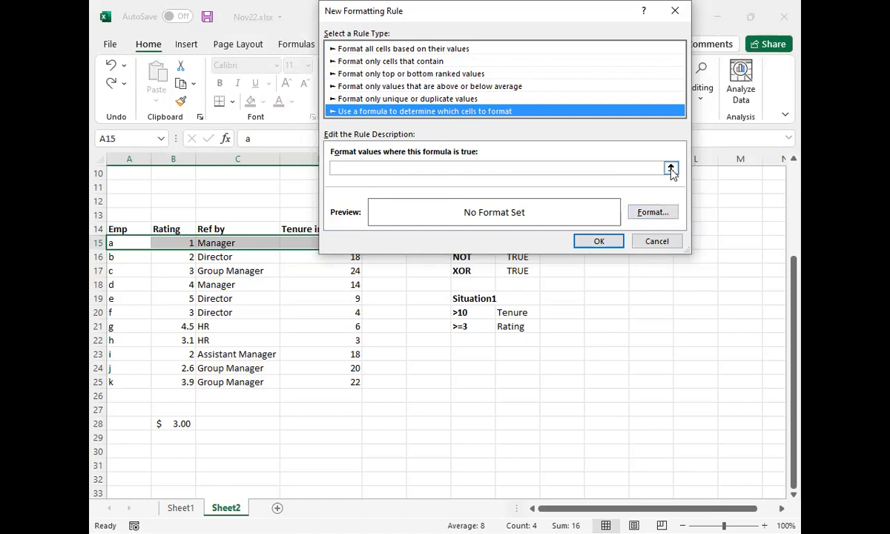
{"action": "left_click", "coordinate": [467, 167]}
{"action": "type", "text": "=B"}
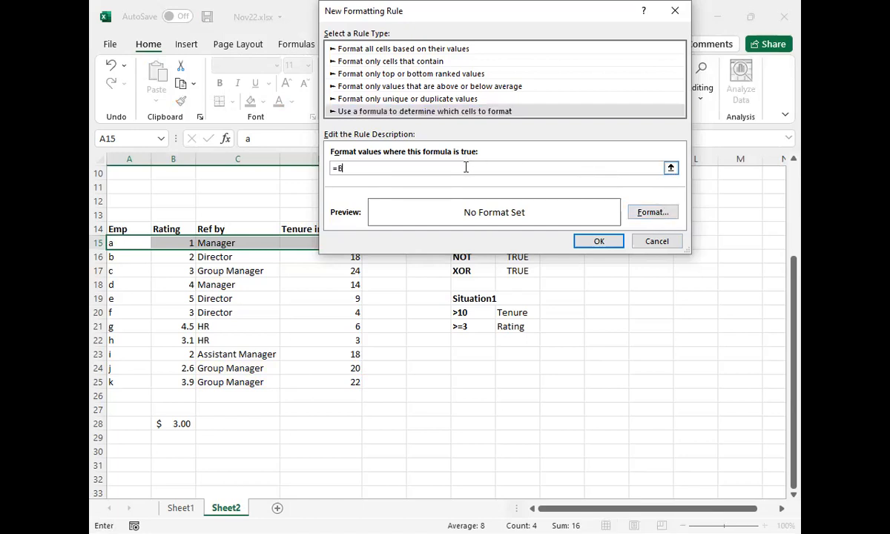
{"action": "type", "text": "15>3"}
Step: Give the =B15>3 rule a yellow fill and apply it to A15:D15
{"action": "left_click", "coordinate": [636, 211]}
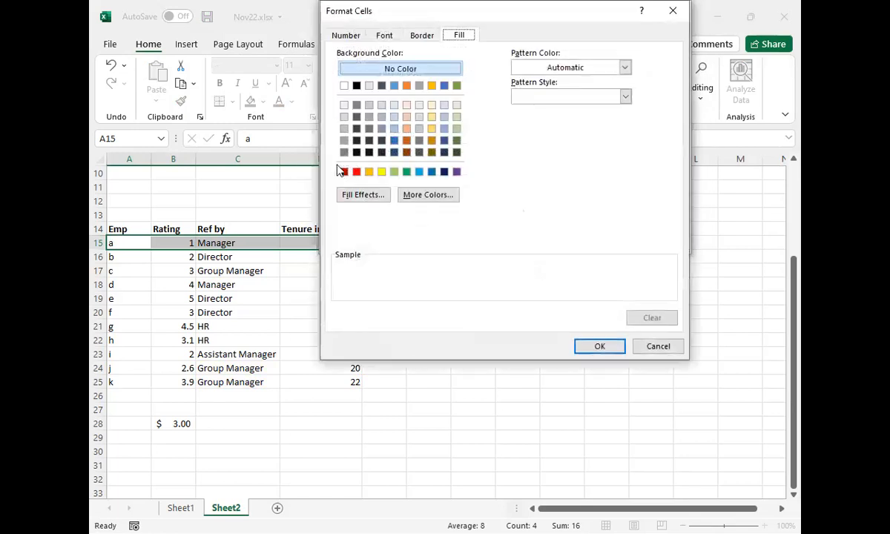
{"action": "left_click", "coordinate": [382, 171]}
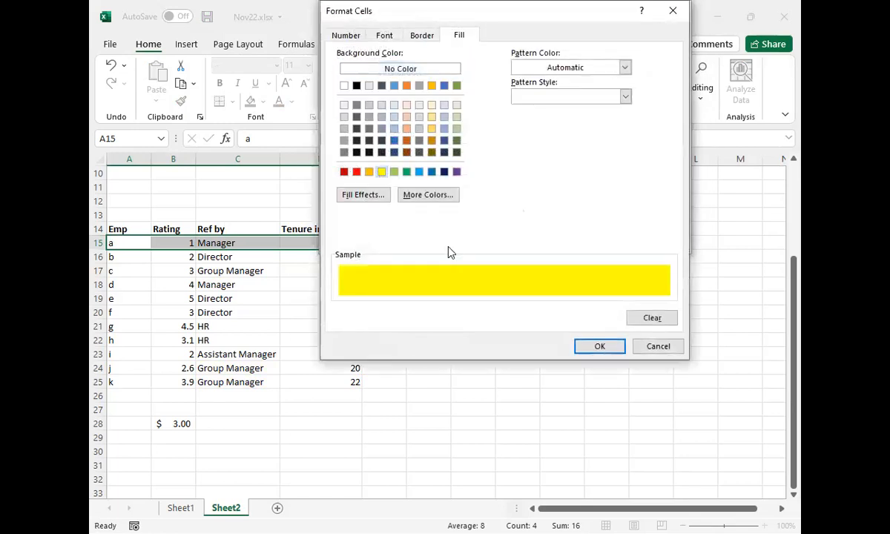
{"action": "left_click", "coordinate": [608, 348]}
{"action": "left_click", "coordinate": [615, 247]}
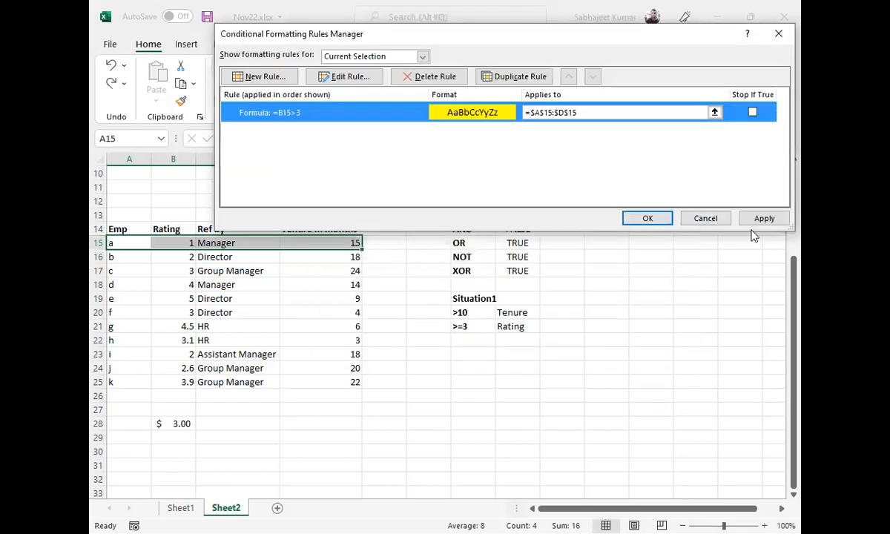
{"action": "left_click", "coordinate": [762, 222]}
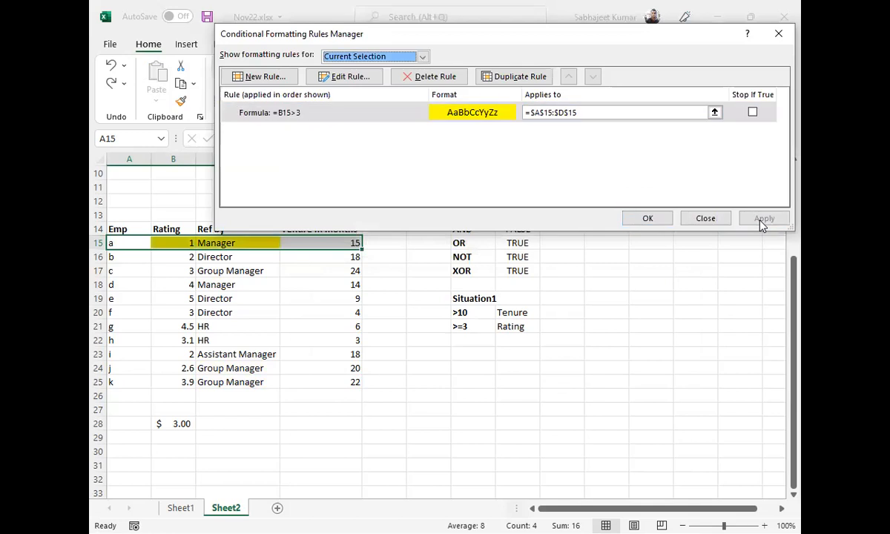
Step: Review the formula of the A15:D15 rule and delete the rule
{"action": "left_click", "coordinate": [366, 79]}
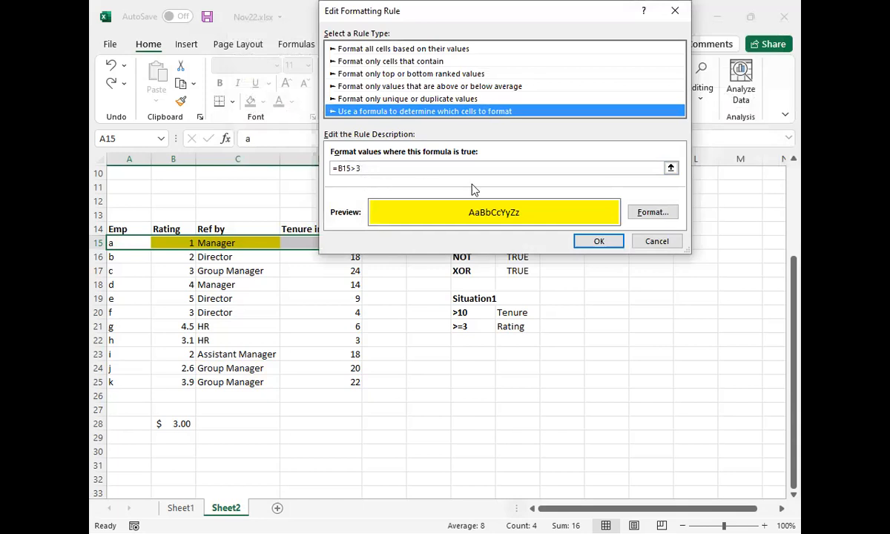
{"action": "left_click", "coordinate": [599, 242]}
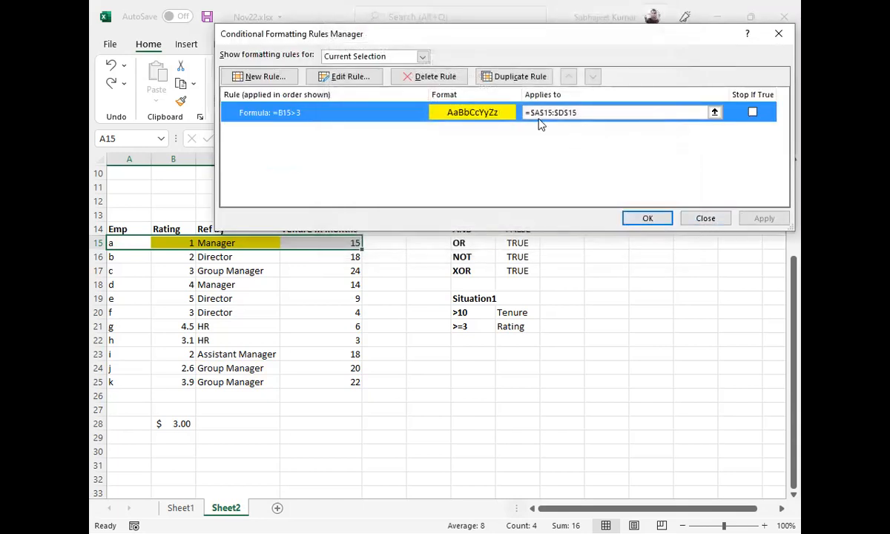
{"action": "left_click", "coordinate": [415, 78]}
{"action": "left_click", "coordinate": [784, 218]}
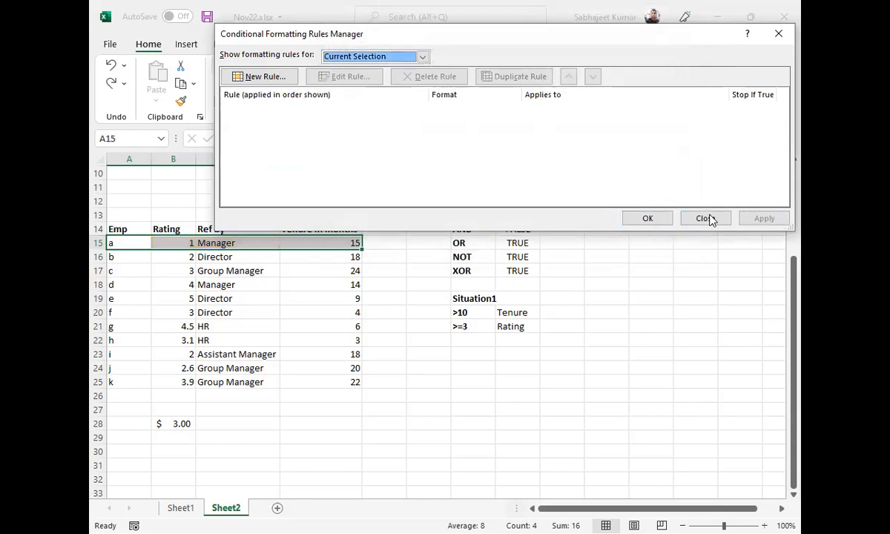
{"action": "left_click", "coordinate": [702, 217]}
Step: Copy A14:H25 from Sheet2 and paste only its values into a new worksheet starting at A1
{"action": "left_click_drag", "start_coordinate": [117, 235], "coordinate": [299, 354]}
{"action": "key", "text": "Escape"}
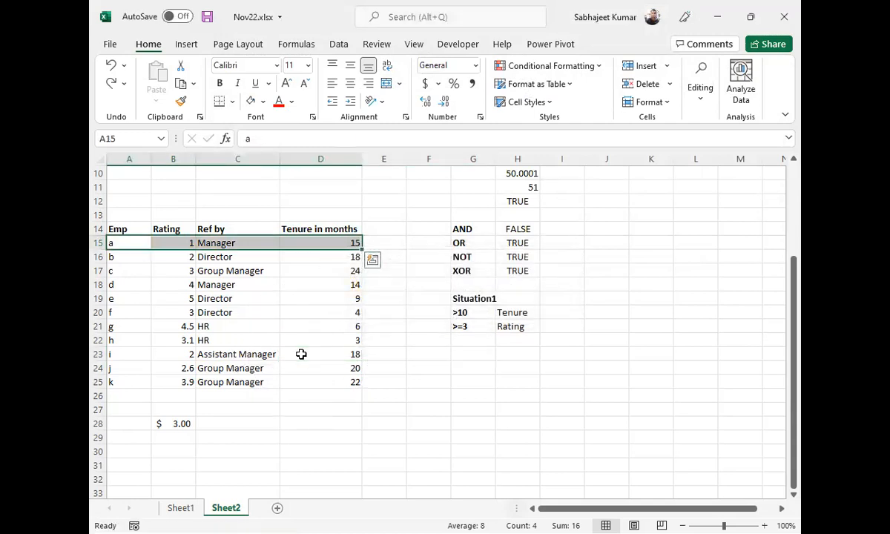
{"action": "left_click_drag", "start_coordinate": [119, 231], "coordinate": [521, 377]}
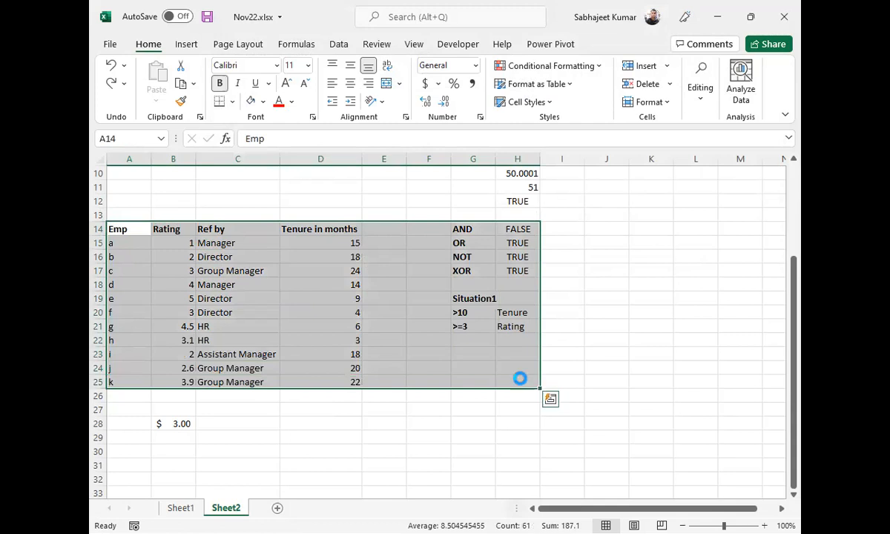
{"action": "key", "text": "ctrl+c"}
{"action": "left_click", "coordinate": [276, 509]}
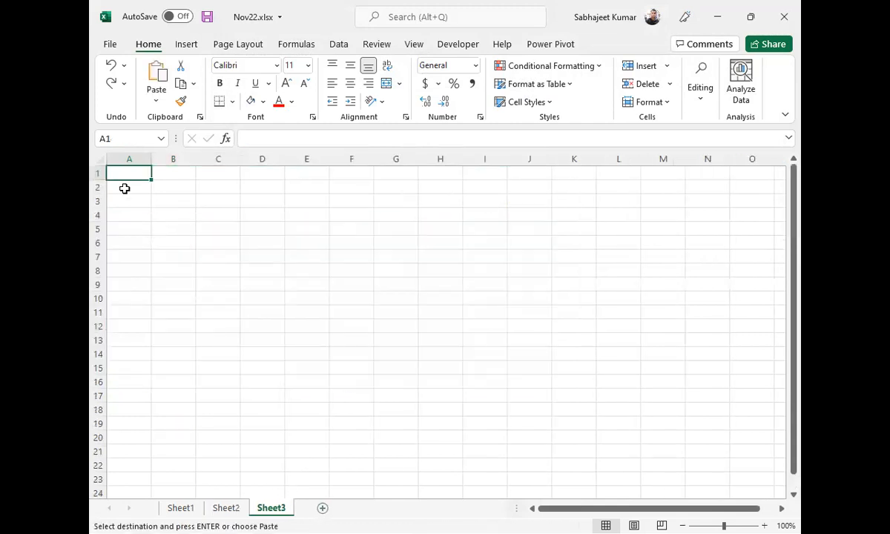
{"action": "key", "text": "ctrl+alt+v"}
{"action": "key", "text": "v"}
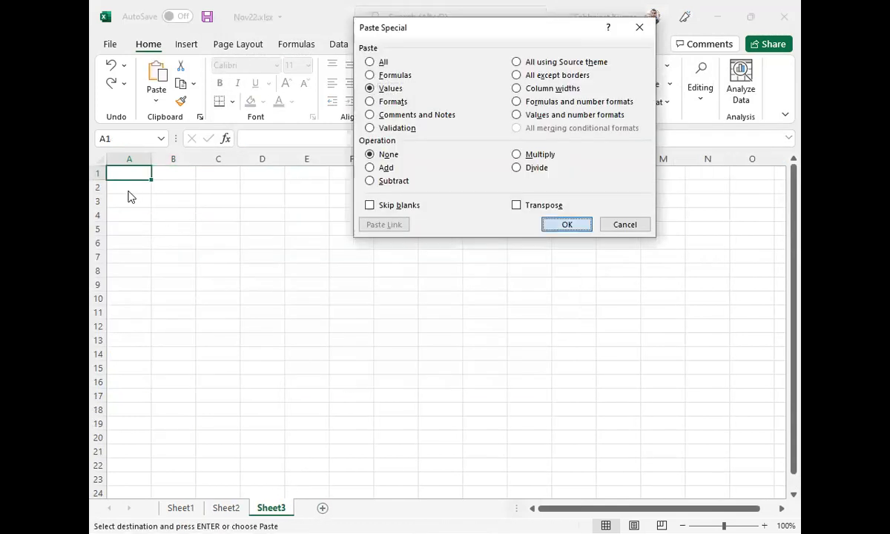
{"action": "key", "text": "Return"}
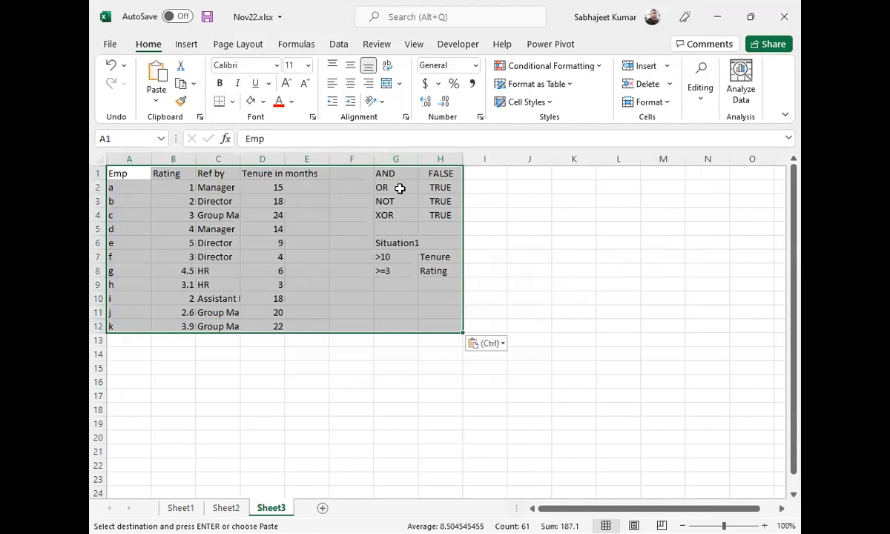
Step: Try a new formula-based conditional formatting rule on A2:E2 of Sheet3 with the formula =B2>3
{"action": "left_click", "coordinate": [392, 245]}
{"action": "left_click_drag", "start_coordinate": [113, 182], "coordinate": [312, 185]}
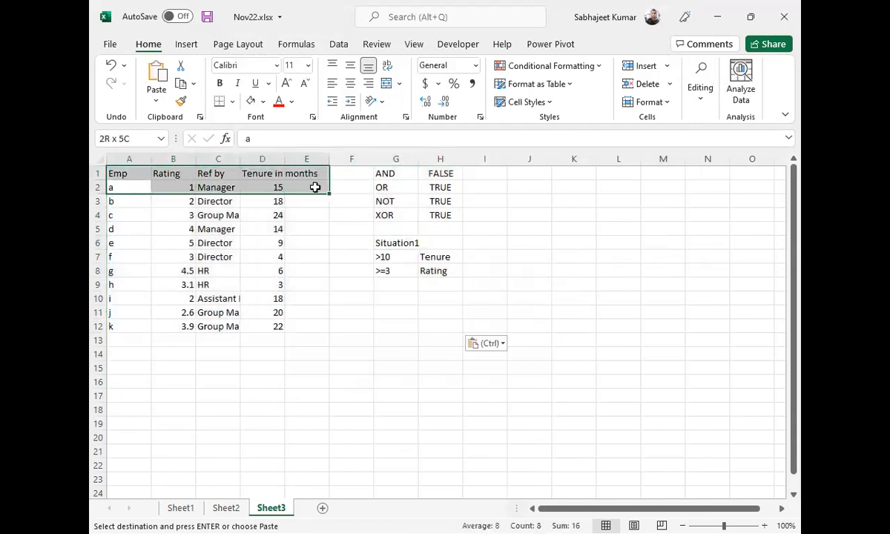
{"action": "left_click", "coordinate": [588, 67]}
{"action": "left_click", "coordinate": [549, 297]}
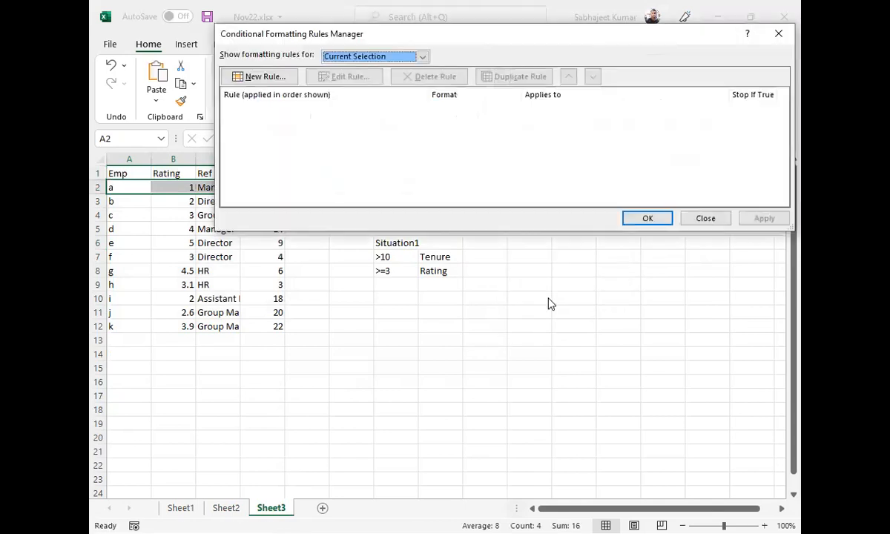
{"action": "left_click", "coordinate": [261, 82]}
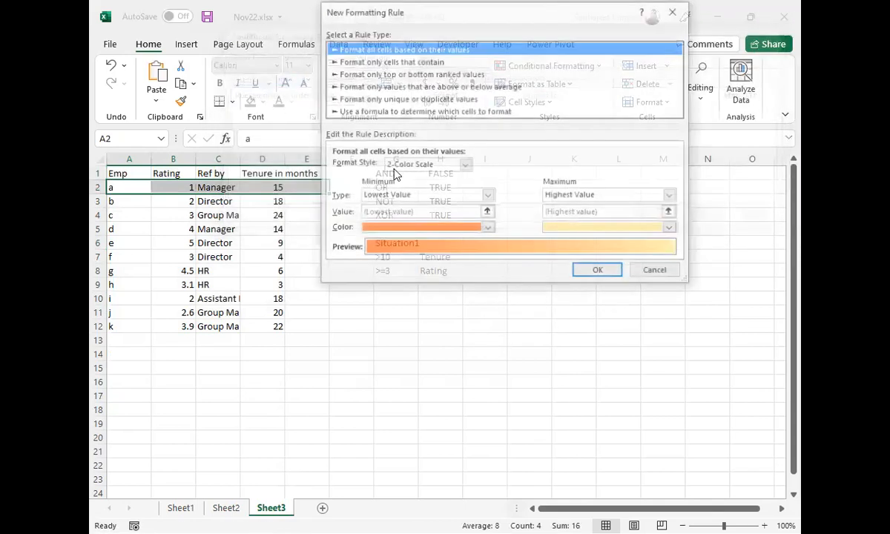
{"action": "left_click", "coordinate": [380, 111]}
{"action": "left_click", "coordinate": [403, 170]}
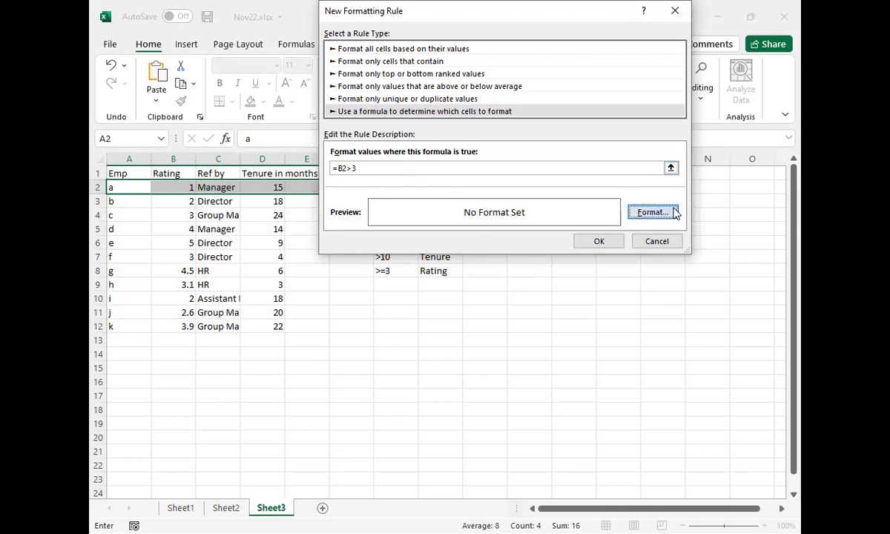
Step: Give the =B2>3 rule a yellow fill and apply it to A2:E2
{"action": "left_click", "coordinate": [653, 212]}
{"action": "left_click", "coordinate": [382, 173]}
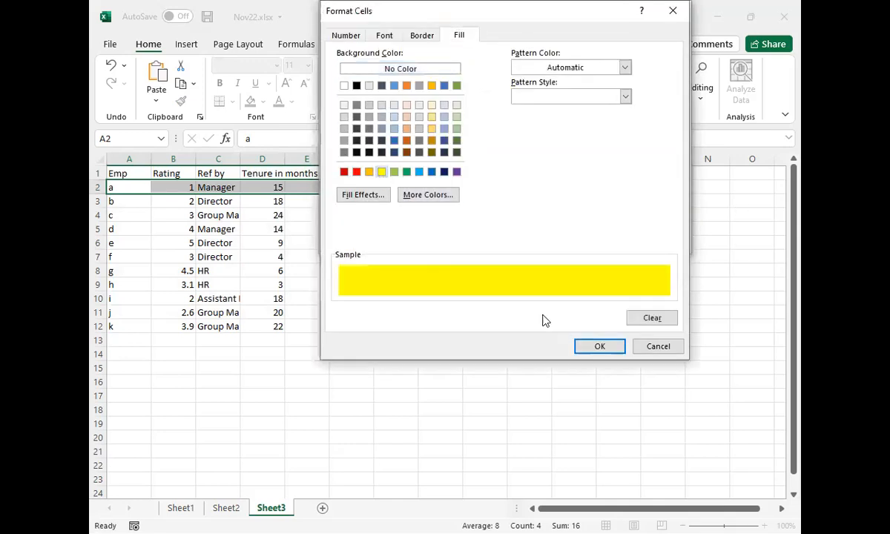
{"action": "left_click", "coordinate": [590, 346]}
{"action": "left_click", "coordinate": [598, 241]}
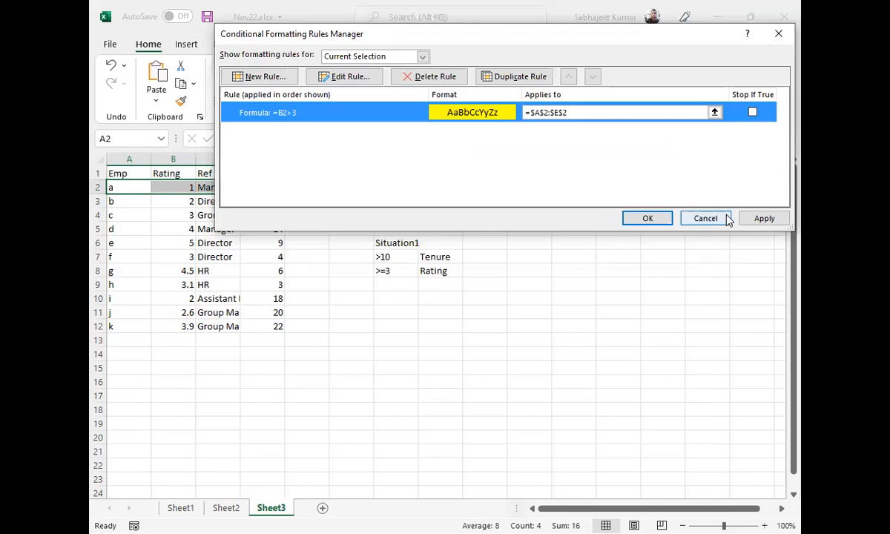
{"action": "left_click", "coordinate": [762, 218]}
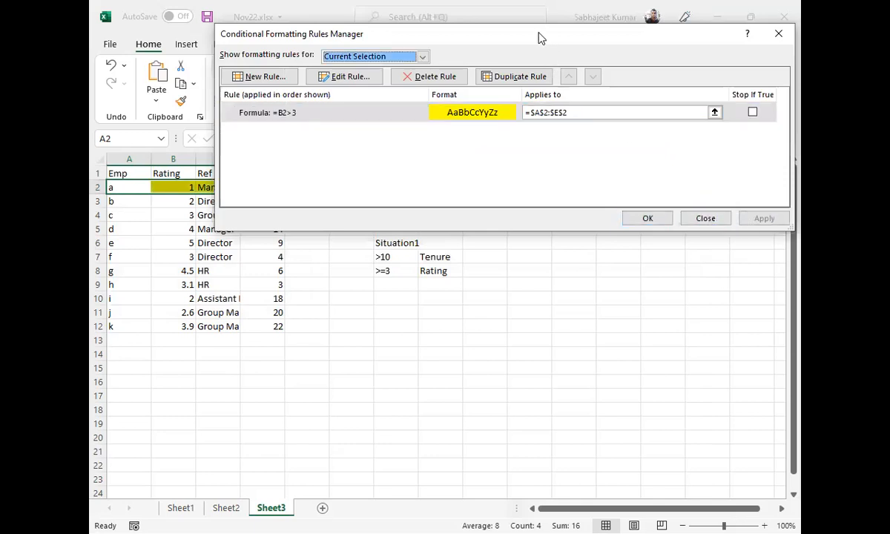
Step: Try changing the reference style of the rule's applied range, restore it by reselecting A2:E2, and apply
{"action": "left_click_drag", "start_coordinate": [540, 38], "coordinate": [456, 265]}
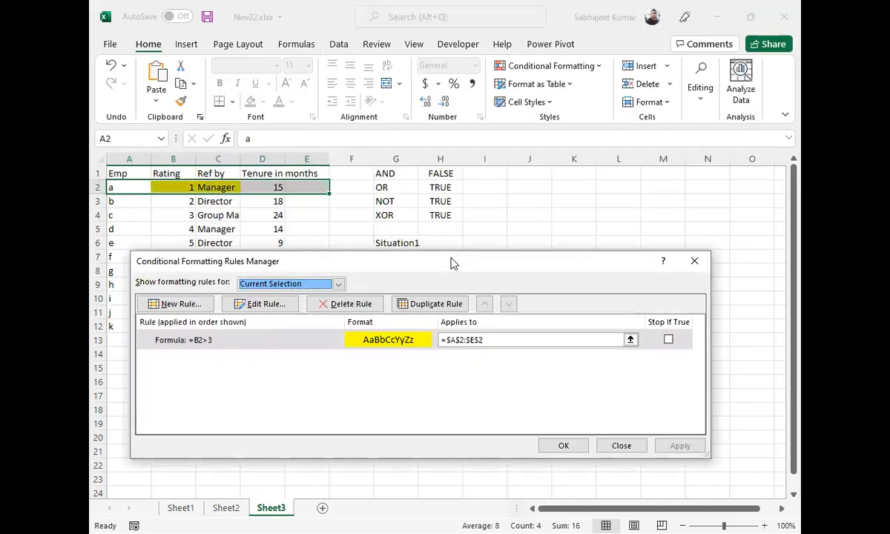
{"action": "left_click", "coordinate": [501, 339]}
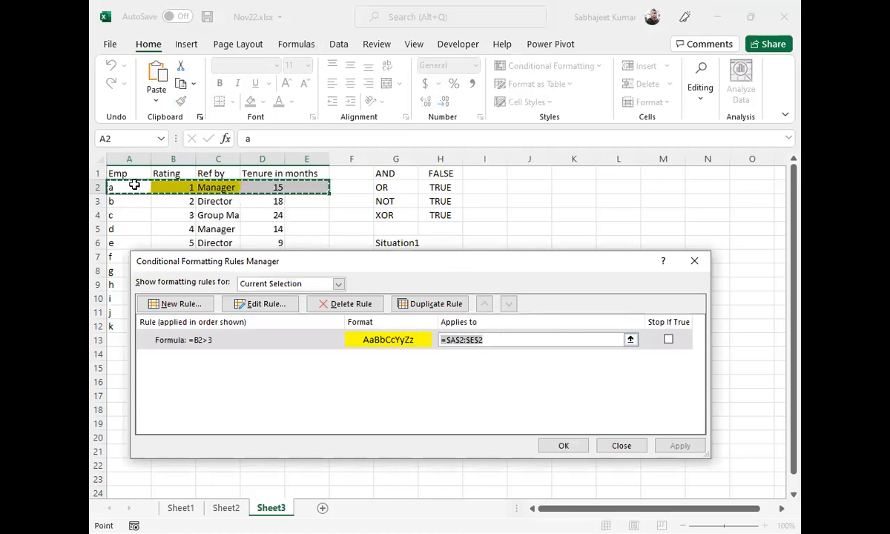
{"action": "key", "text": "F4"}
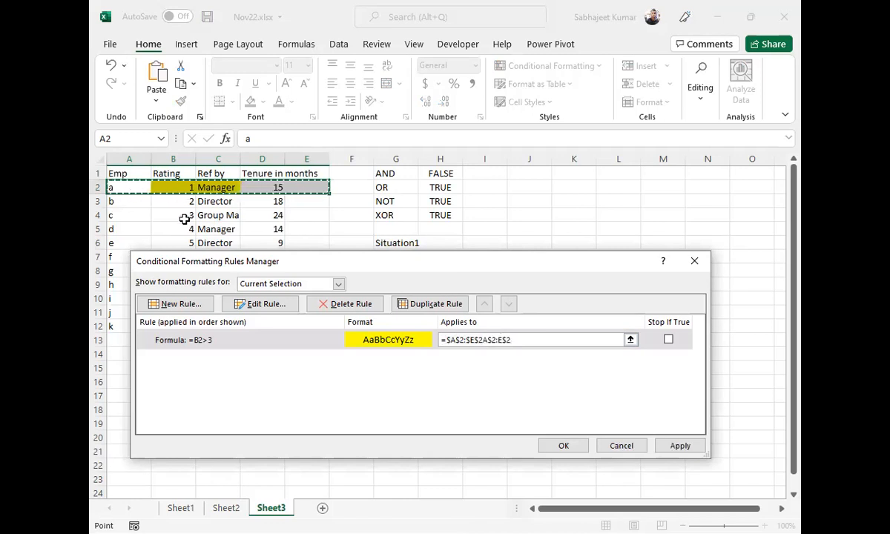
{"action": "left_click_drag", "start_coordinate": [519, 341], "coordinate": [364, 304]}
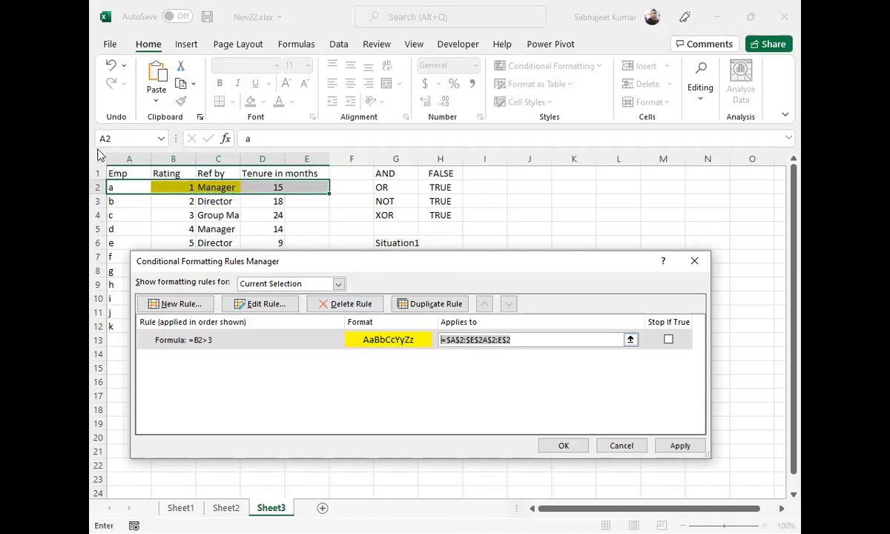
{"action": "left_click_drag", "start_coordinate": [119, 187], "coordinate": [311, 190]}
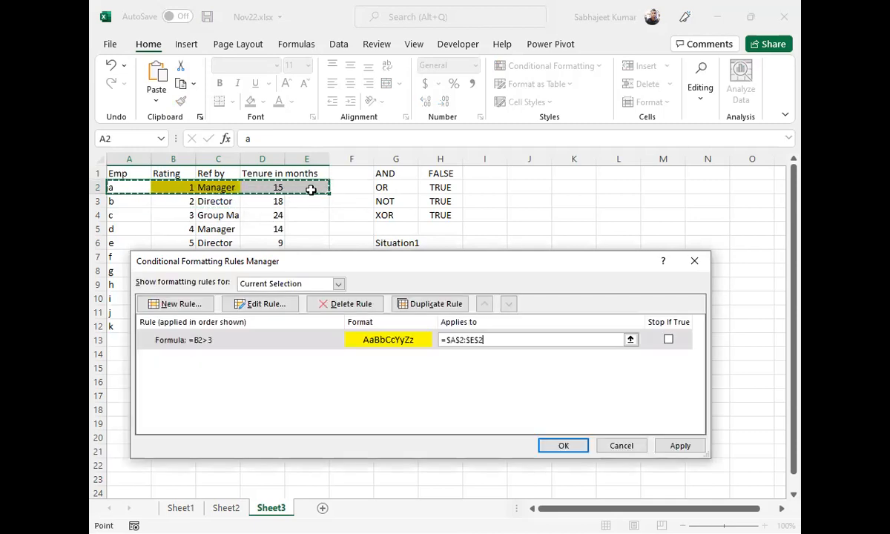
{"action": "left_click", "coordinate": [679, 446]}
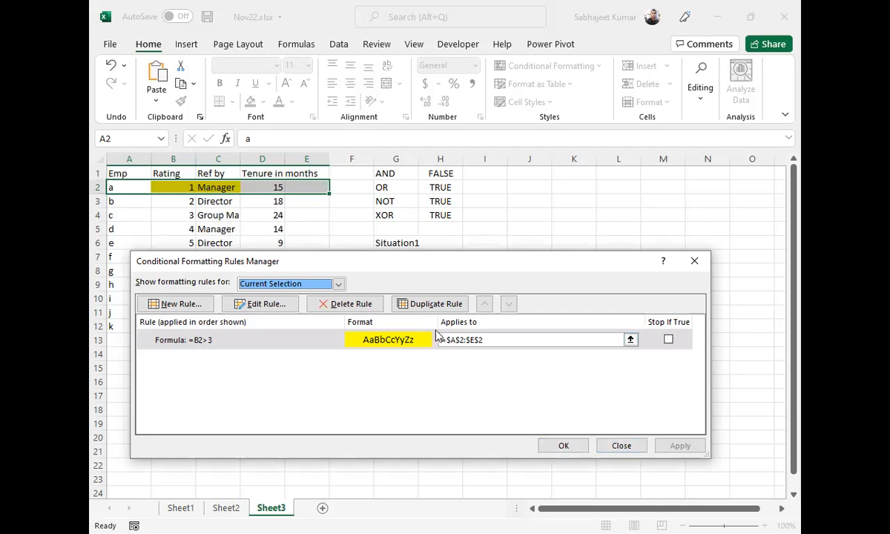
Step: Delete the =B2>3 rule from A2:E2 and apply the removal
{"action": "left_click", "coordinate": [362, 306]}
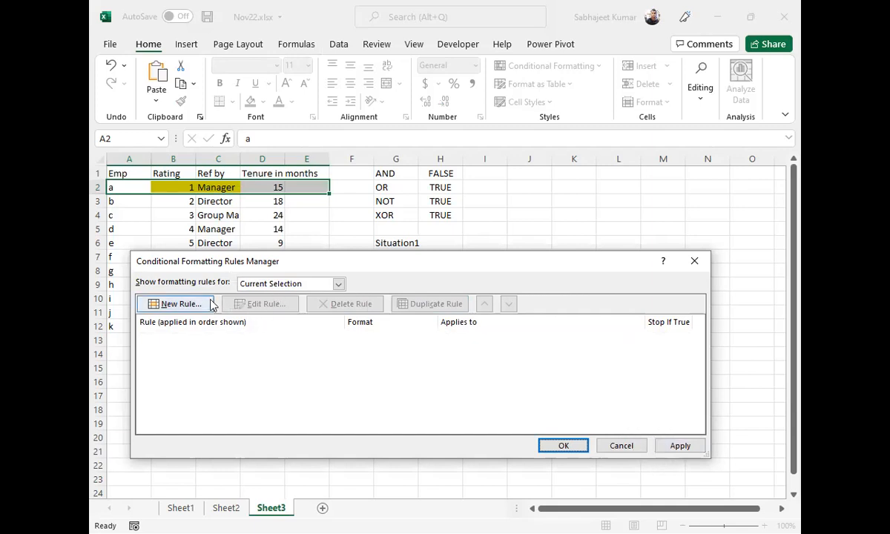
{"action": "left_click", "coordinate": [675, 447]}
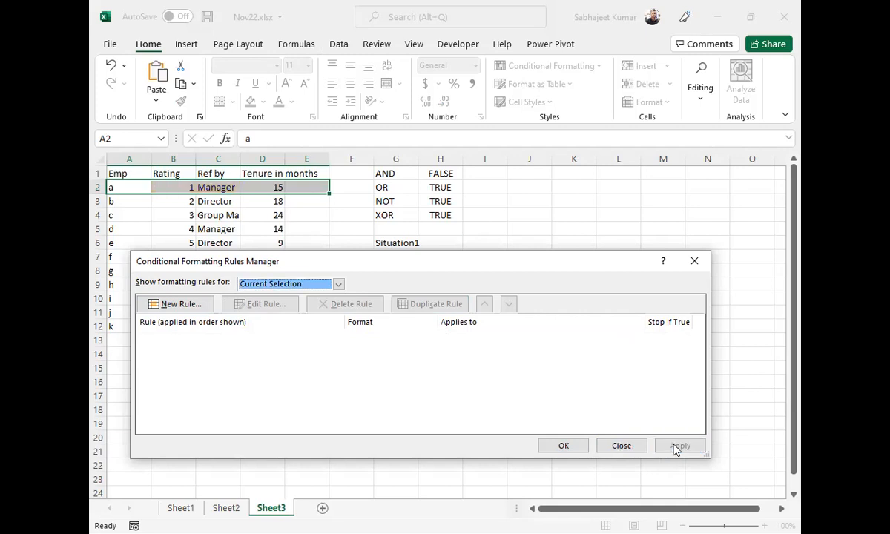
{"action": "left_click", "coordinate": [620, 445]}
Step: Autofit the width of the Tenure in months column in Sheet3
{"action": "left_click", "coordinate": [130, 188]}
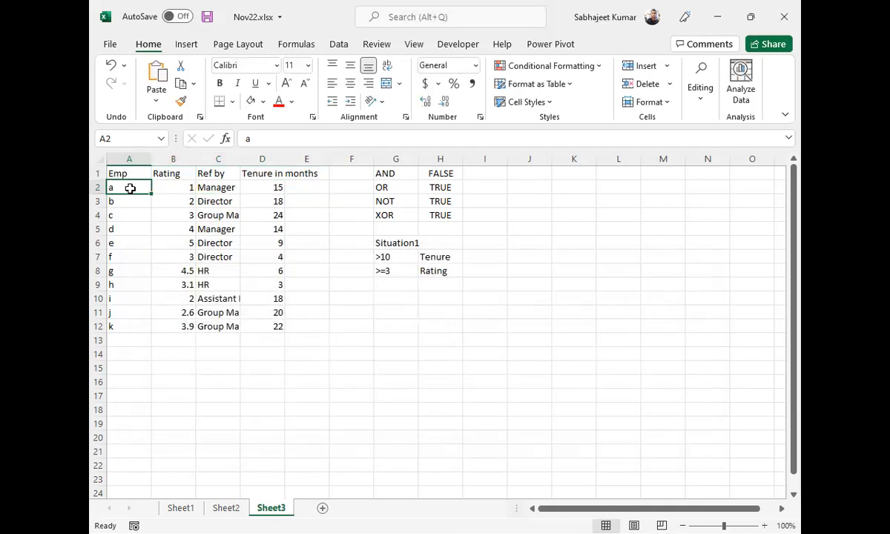
{"action": "left_click_drag", "start_coordinate": [129, 188], "coordinate": [319, 312]}
{"action": "left_click", "coordinate": [272, 188]}
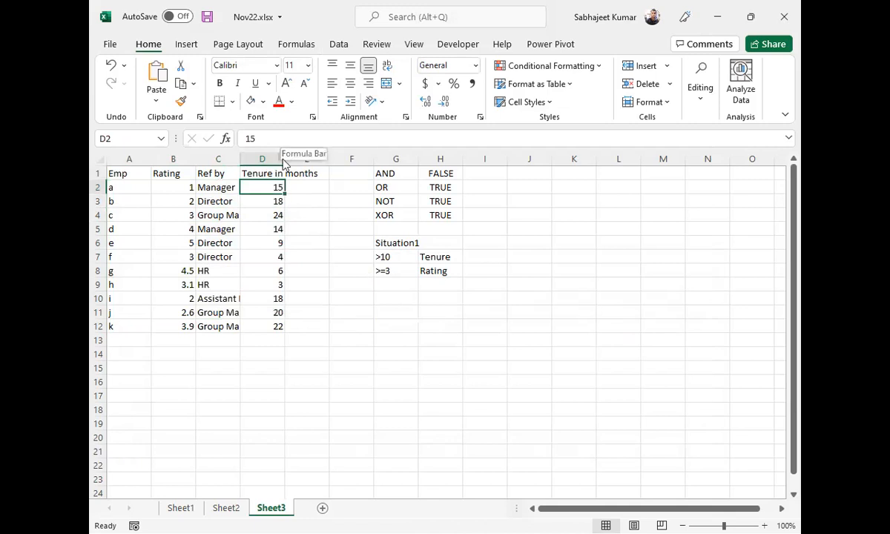
{"action": "double_click", "coordinate": [285, 161]}
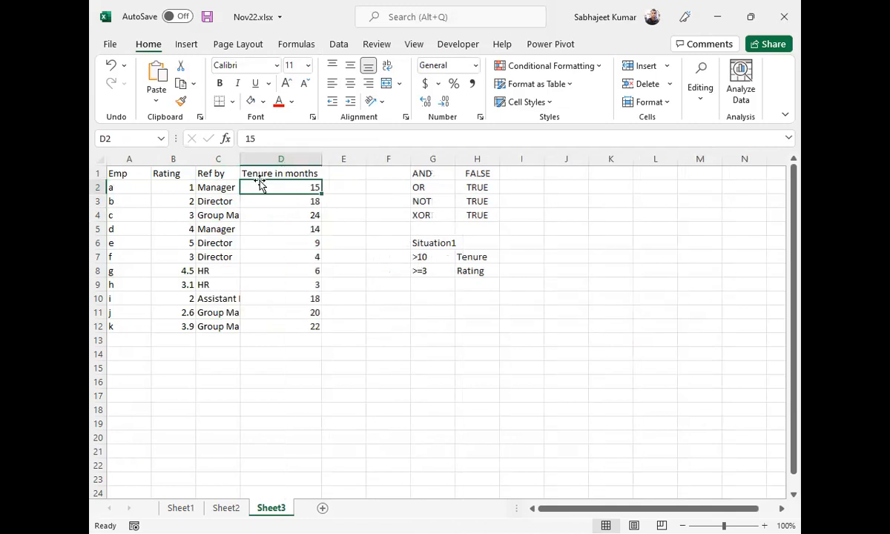
{"action": "left_click", "coordinate": [598, 66]}
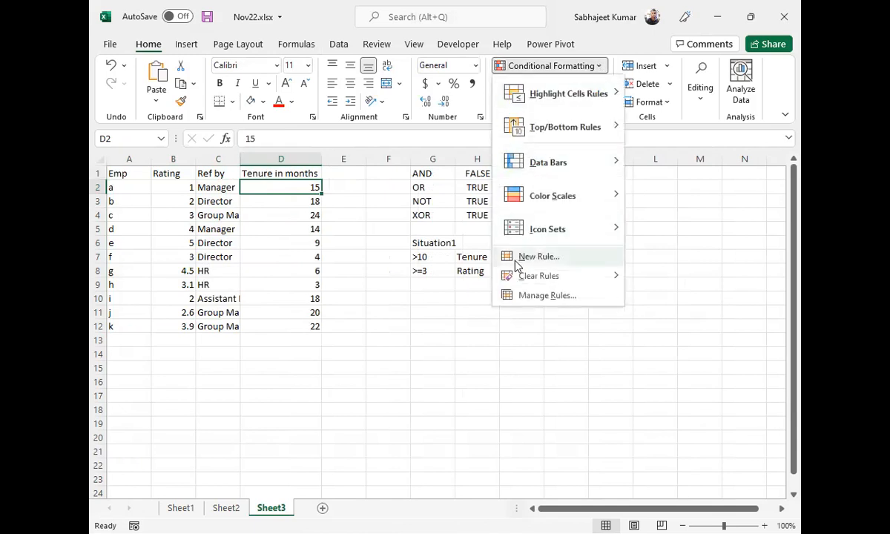
{"action": "left_click", "coordinate": [540, 296]}
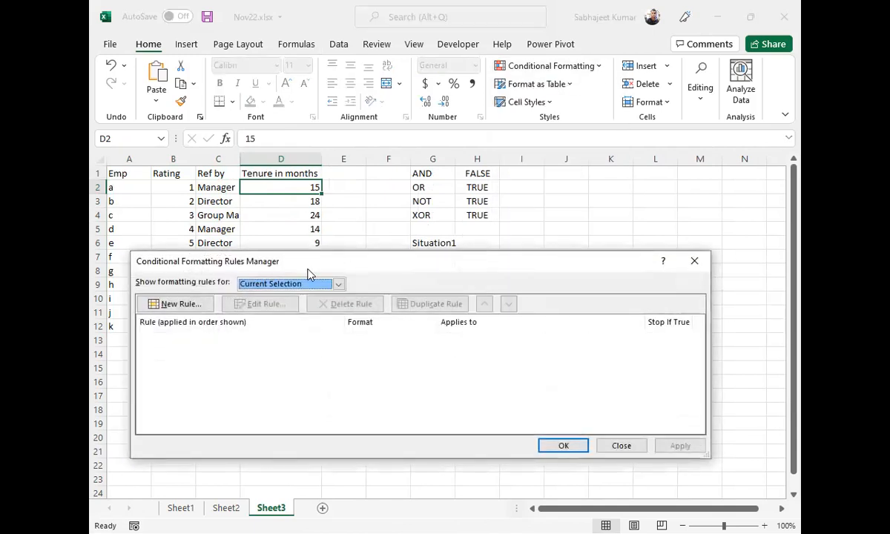
{"action": "left_click", "coordinate": [338, 284]}
{"action": "left_click", "coordinate": [303, 296]}
{"action": "left_click", "coordinate": [176, 303]}
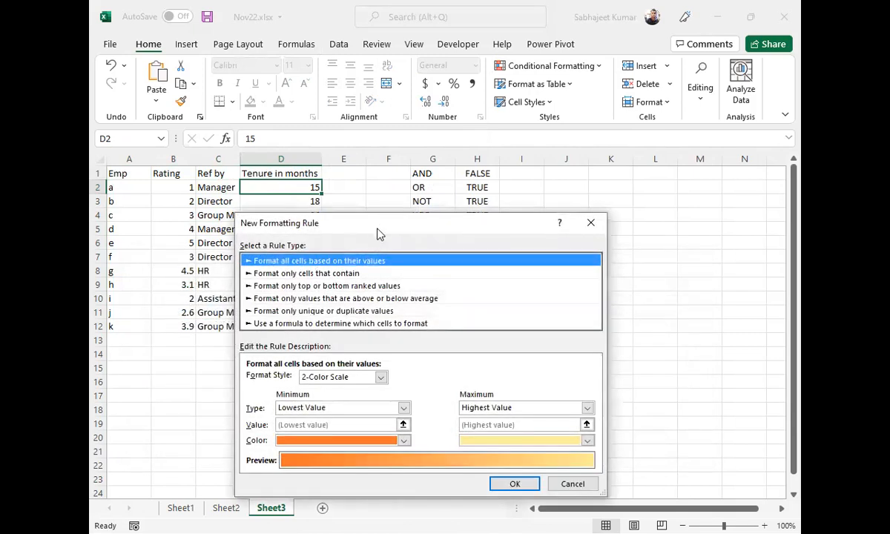
{"action": "left_click_drag", "start_coordinate": [385, 223], "coordinate": [552, 9]}
{"action": "left_click", "coordinate": [461, 108]}
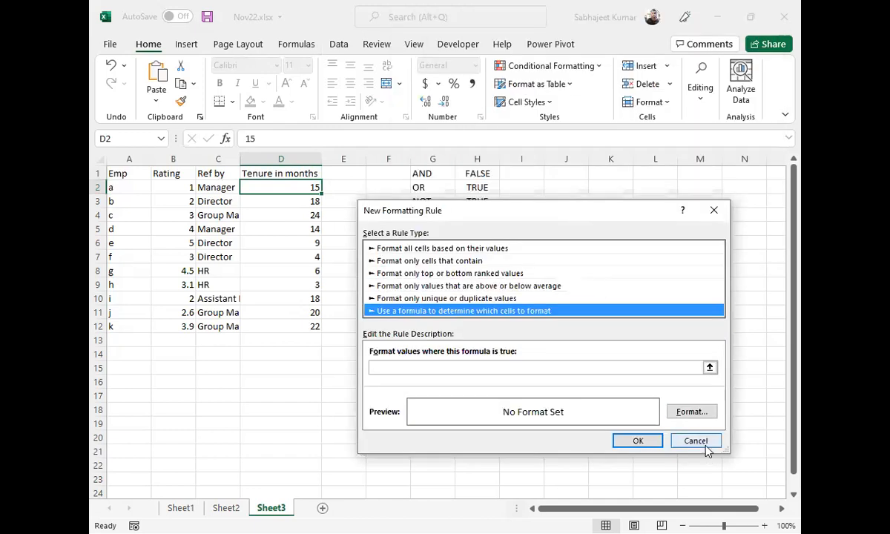
{"action": "left_click", "coordinate": [701, 445]}
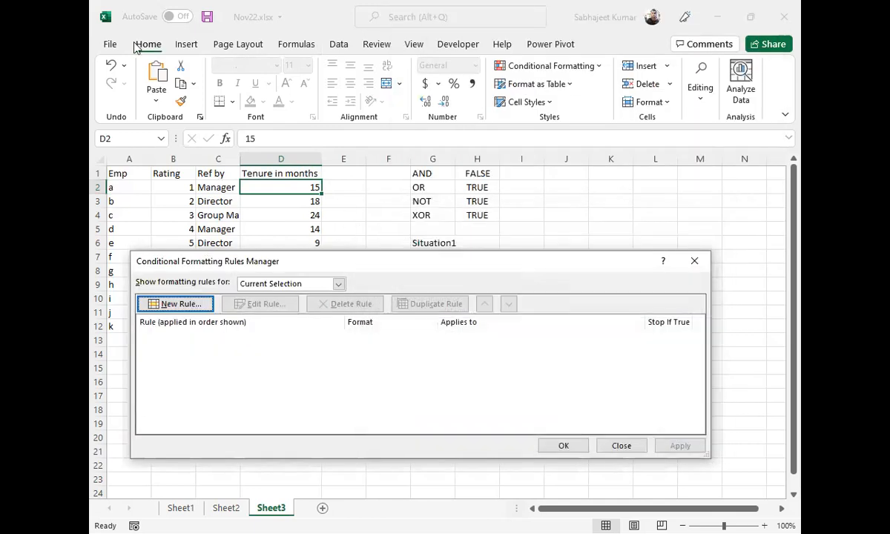
{"action": "key", "text": "Escape"}
Step: Collapse the ribbon to free up worksheet space and select the Situation1 criteria in G6:H8 for review
{"action": "double_click", "coordinate": [145, 46]}
{"action": "left_click", "coordinate": [143, 46]}
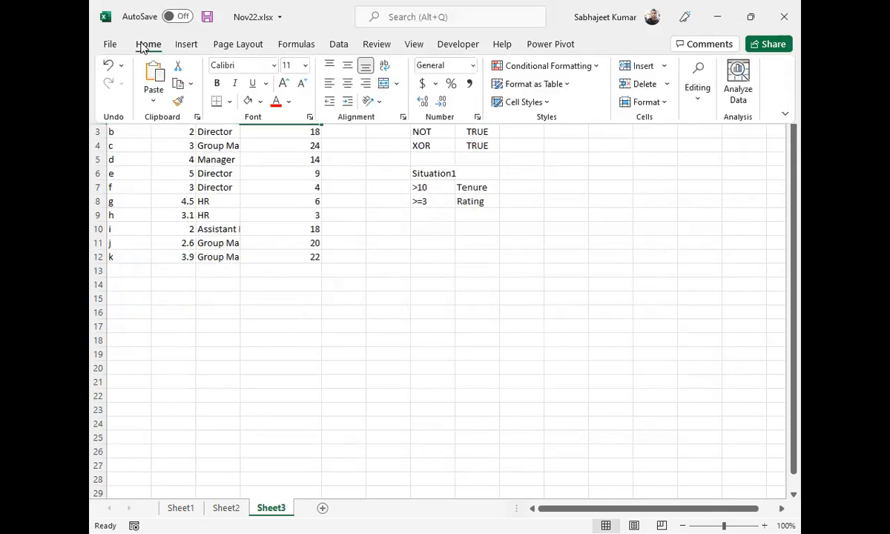
{"action": "left_click", "coordinate": [359, 258]}
{"action": "left_click", "coordinate": [386, 216]}
{"action": "left_click_drag", "start_coordinate": [427, 179], "coordinate": [487, 201]}
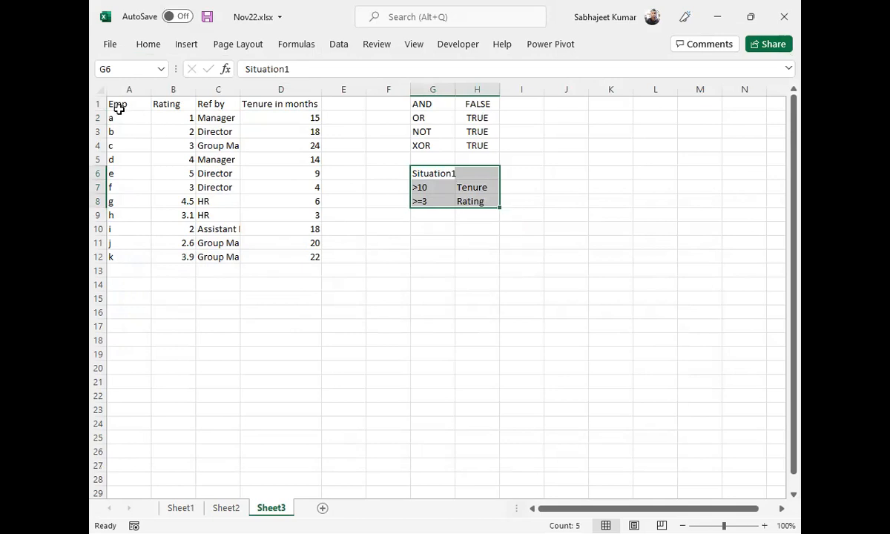
Step: Create a formula-based conditional formatting rule for cell A2 using =AND(B2>=3,D2>10)
{"action": "left_click", "coordinate": [116, 116]}
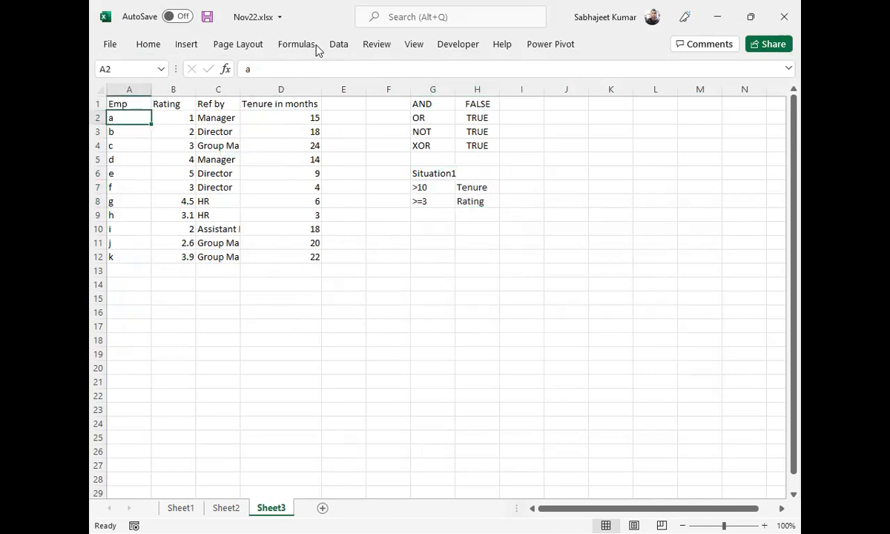
{"action": "left_click", "coordinate": [152, 45]}
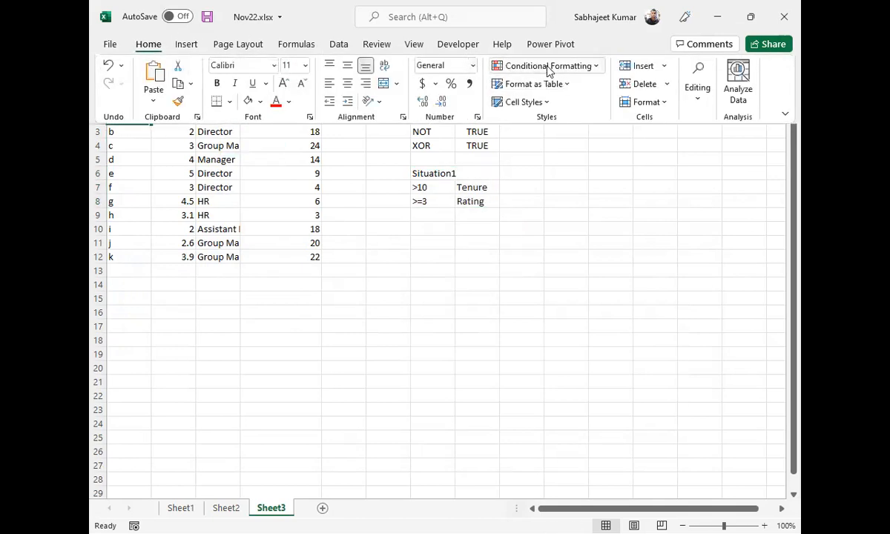
{"action": "left_click", "coordinate": [564, 65]}
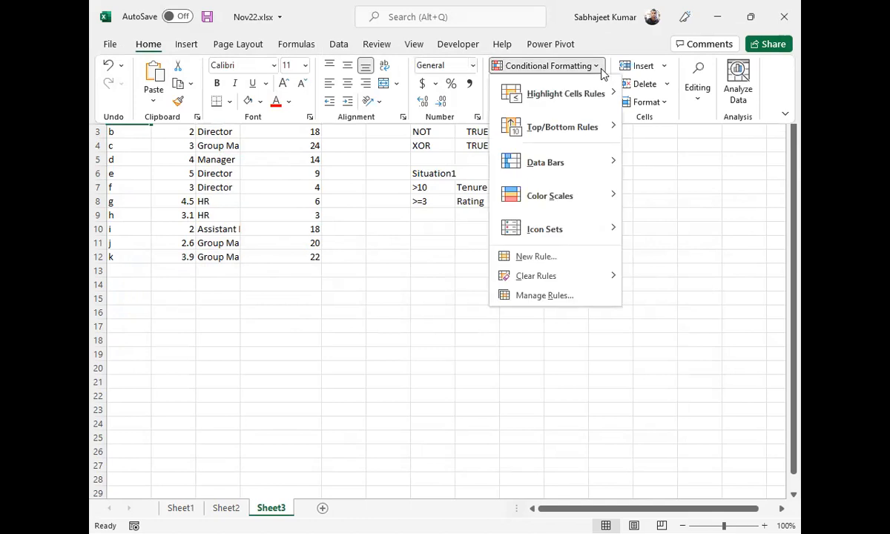
{"action": "left_click", "coordinate": [544, 297]}
{"action": "left_click", "coordinate": [188, 304]}
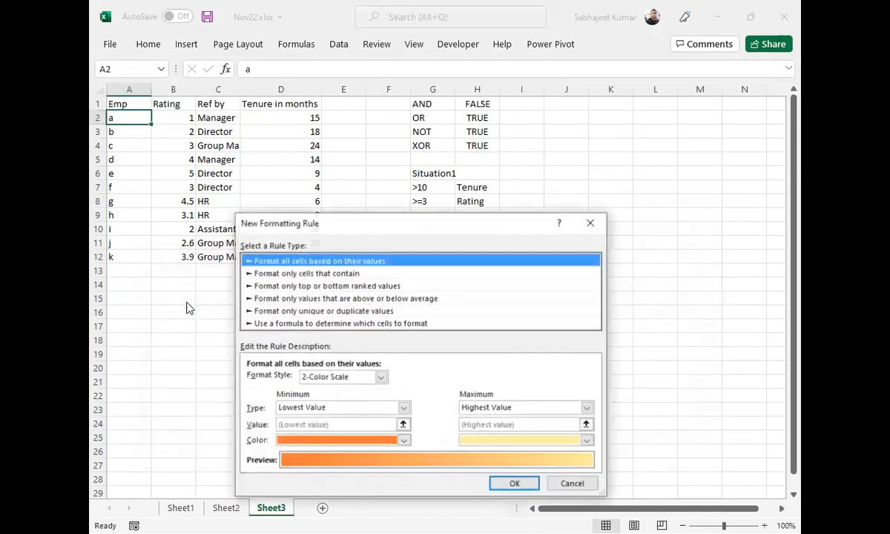
{"action": "left_click", "coordinate": [268, 323]}
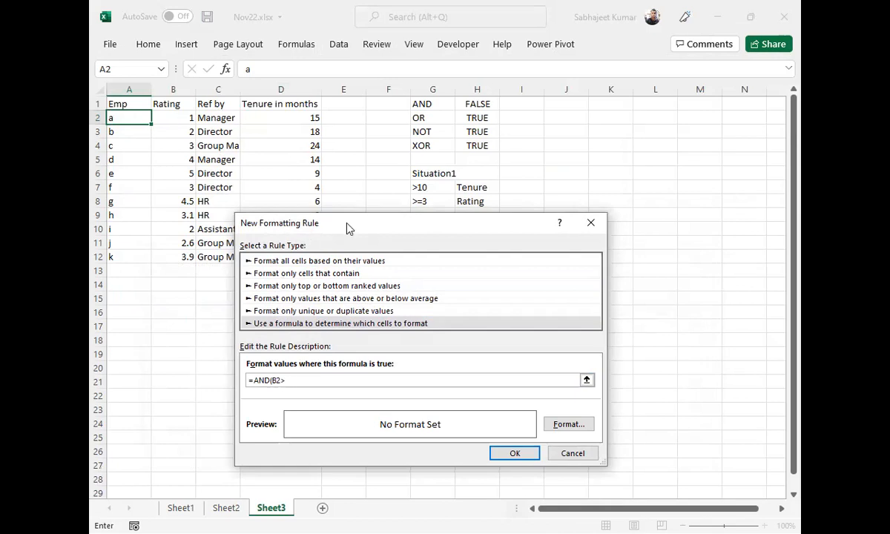
{"action": "left_click_drag", "start_coordinate": [358, 232], "coordinate": [475, 203]}
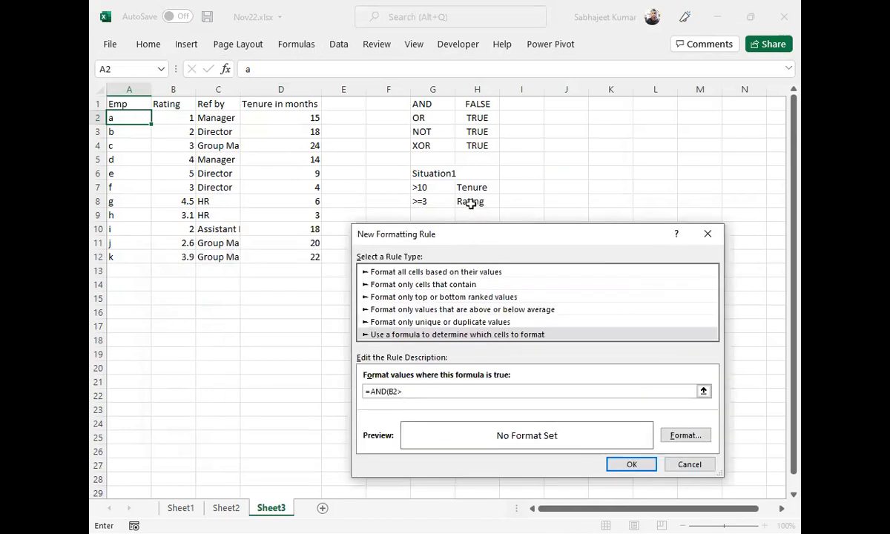
{"action": "type", "text": "3,d2>10"}
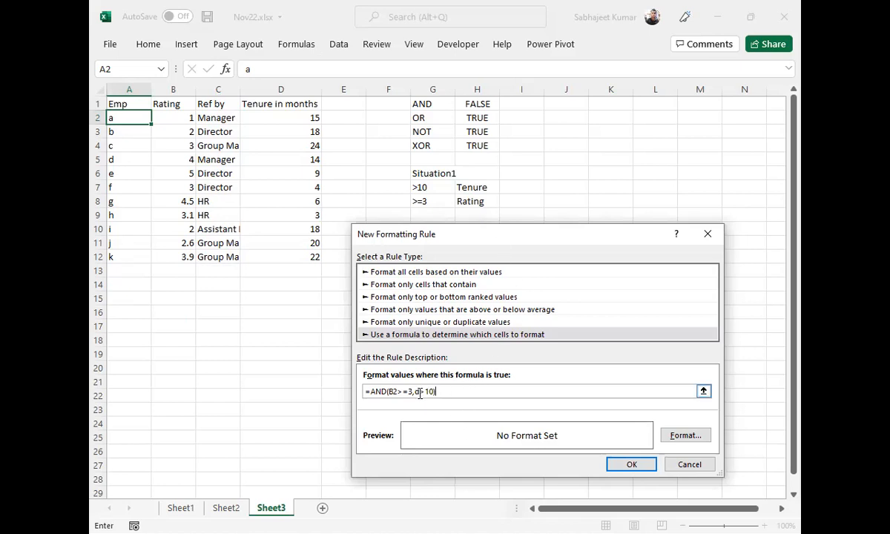
{"action": "type", "text": "2"}
Step: Give the A2 rule a yellow fill, apply it and close the rules manager
{"action": "left_click", "coordinate": [685, 436]}
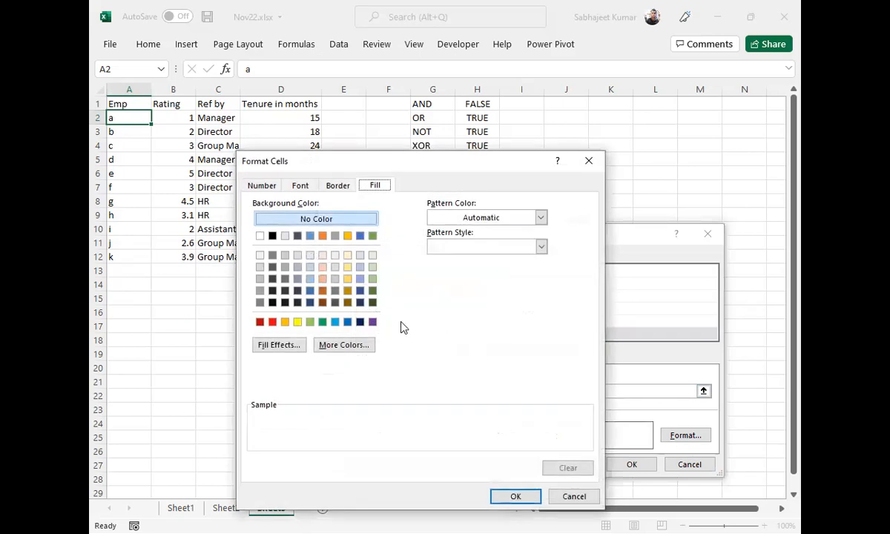
{"action": "left_click", "coordinate": [297, 321]}
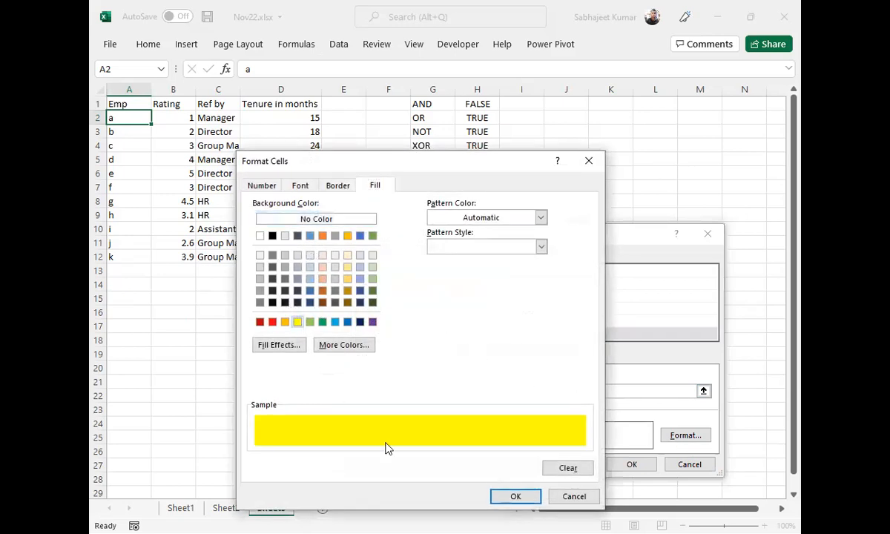
{"action": "left_click", "coordinate": [515, 497]}
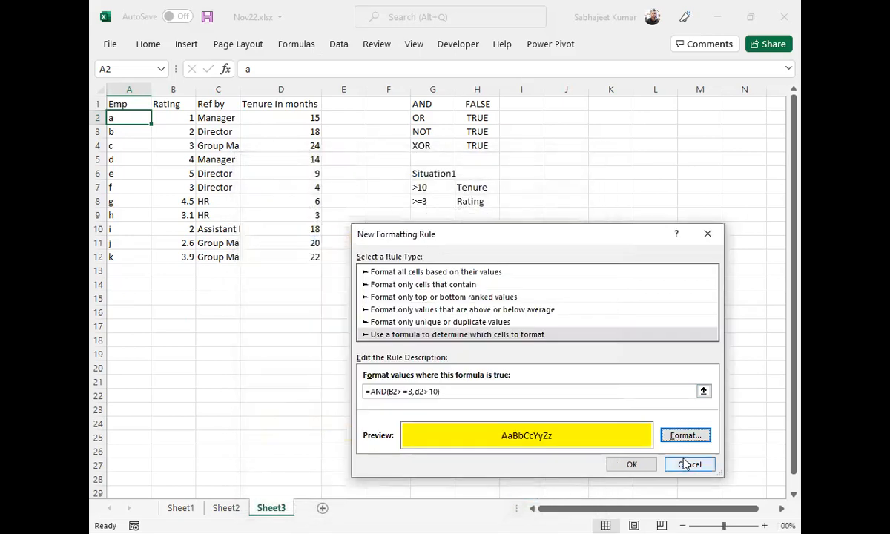
{"action": "left_click", "coordinate": [631, 465]}
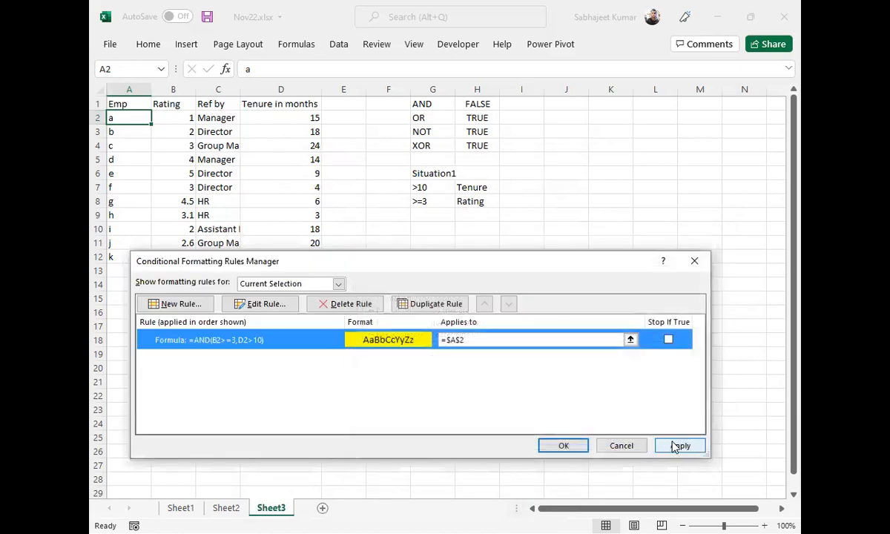
{"action": "left_click", "coordinate": [675, 446]}
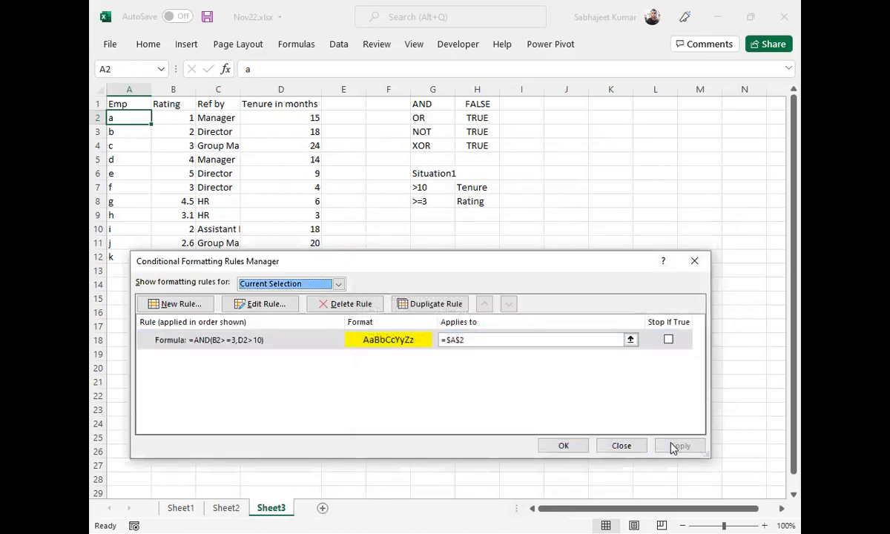
{"action": "left_click", "coordinate": [565, 447]}
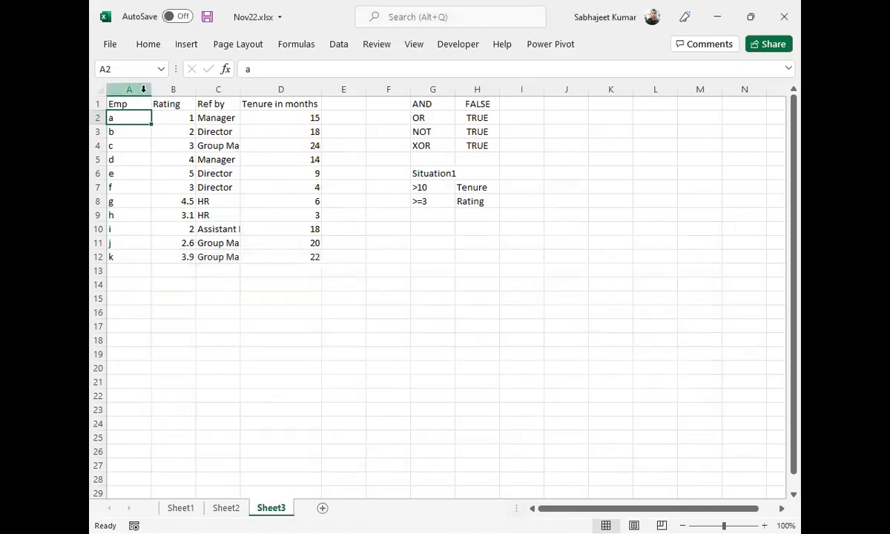
Step: Keep the ribbon expanded, copy A2's formatting onto A2:A12 with Format Painter, and compare it with the tenure and rating criteria
{"action": "left_click", "coordinate": [147, 44]}
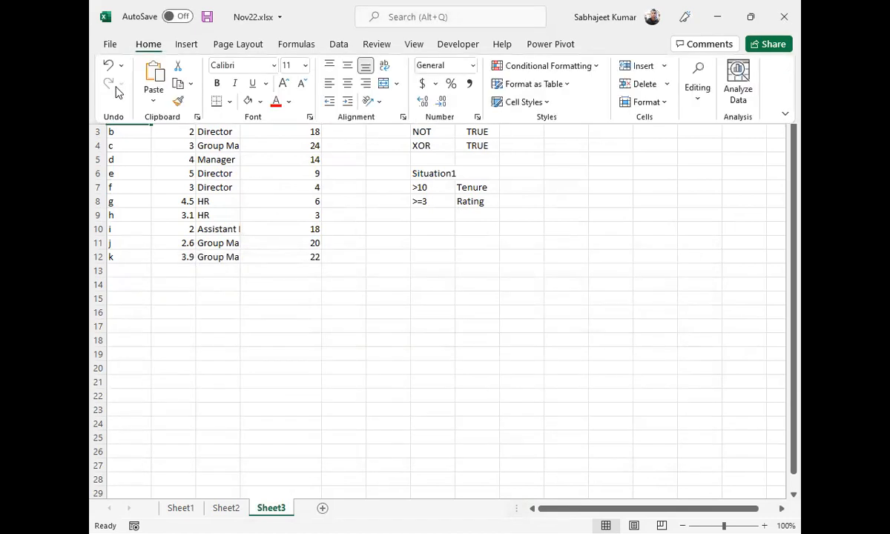
{"action": "left_click", "coordinate": [179, 102]}
{"action": "double_click", "coordinate": [148, 45]}
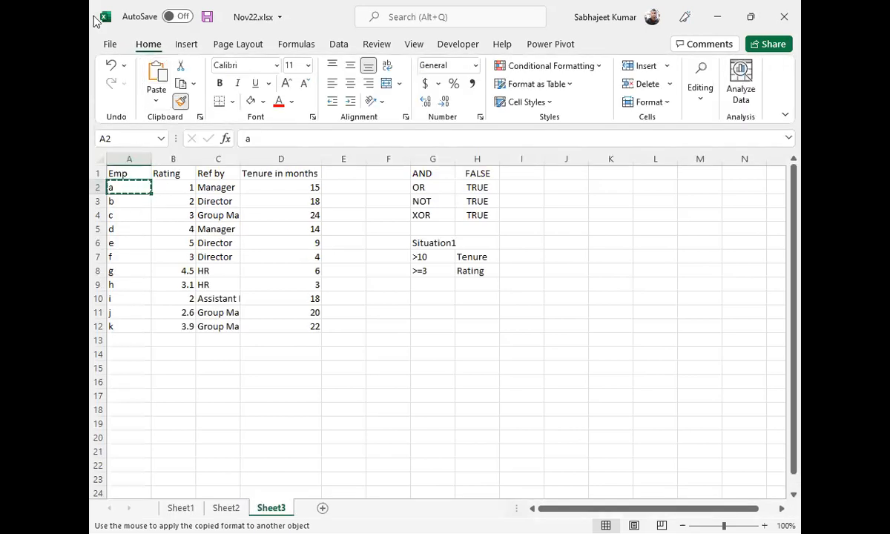
{"action": "left_click_drag", "start_coordinate": [141, 190], "coordinate": [135, 320]}
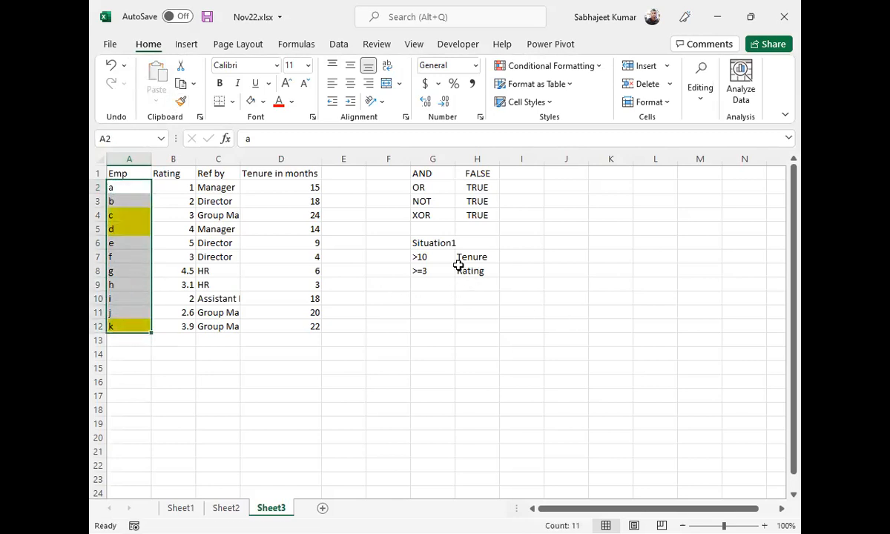
{"action": "left_click_drag", "start_coordinate": [442, 256], "coordinate": [463, 283]}
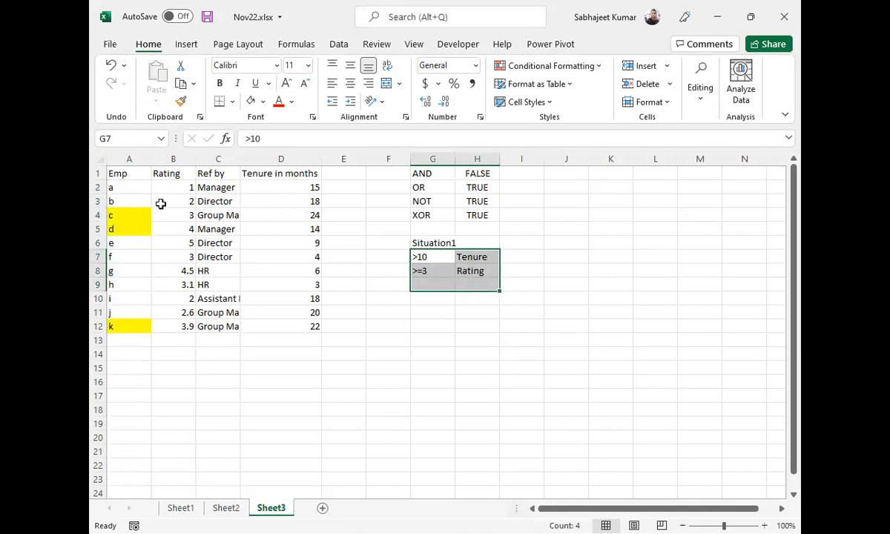
Step: Clear the conditional formatting rules from the entire sheet
{"action": "left_click", "coordinate": [138, 202]}
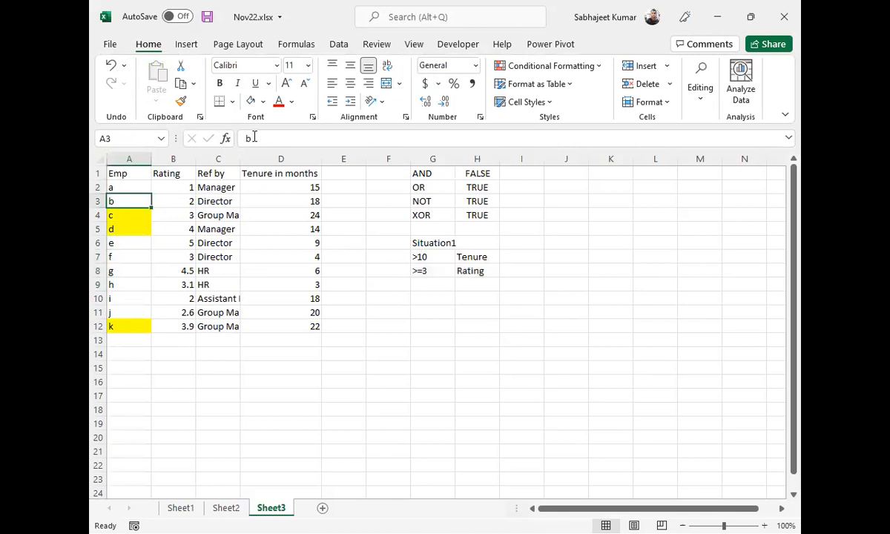
{"action": "left_click", "coordinate": [601, 66]}
{"action": "mouse_move", "coordinate": [550, 279]}
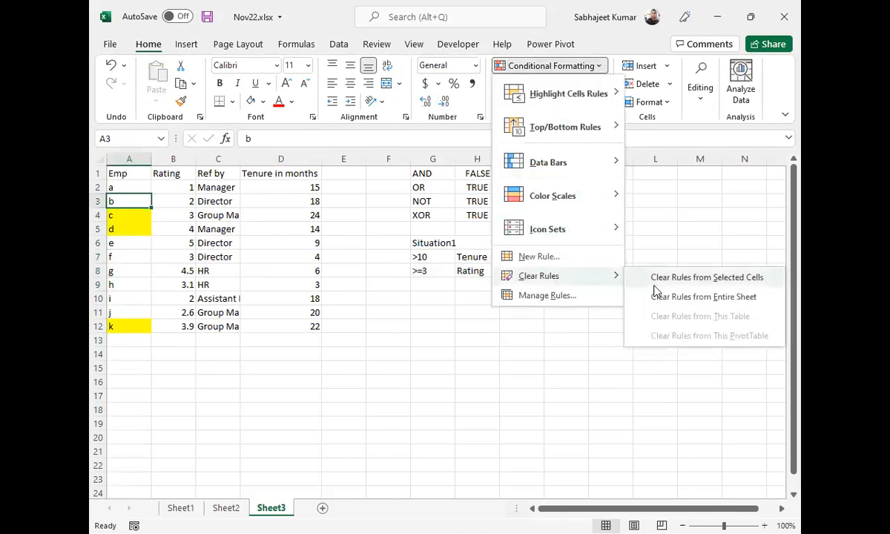
{"action": "key", "text": "Return"}
Step: Start a formula-based conditional formatting rule for A2:D2 with =AND($B2>=3,$D2>10), locking only the columns
{"action": "left_click_drag", "start_coordinate": [120, 185], "coordinate": [310, 189]}
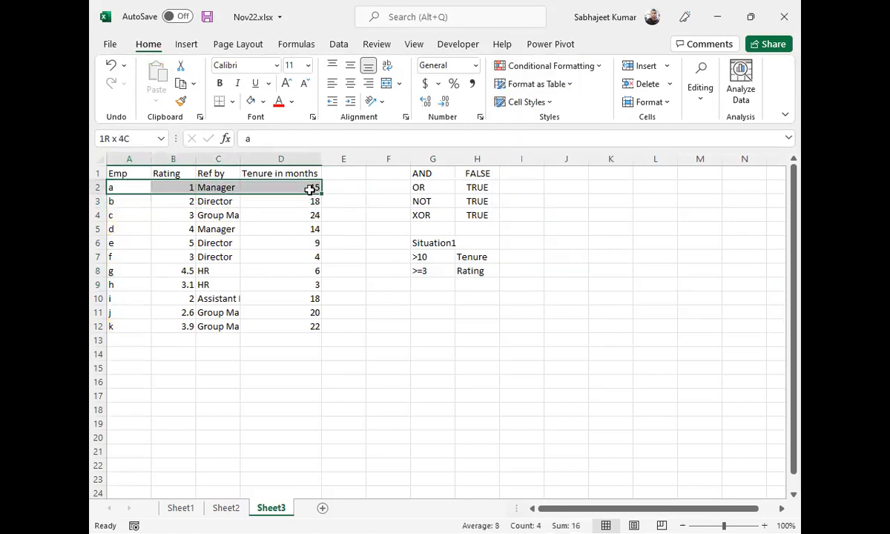
{"action": "left_click", "coordinate": [592, 66]}
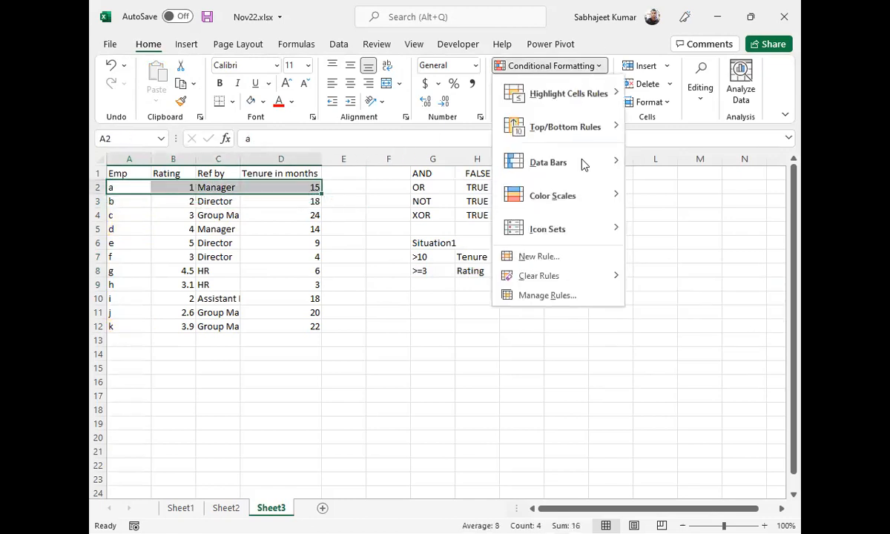
{"action": "left_click", "coordinate": [558, 295]}
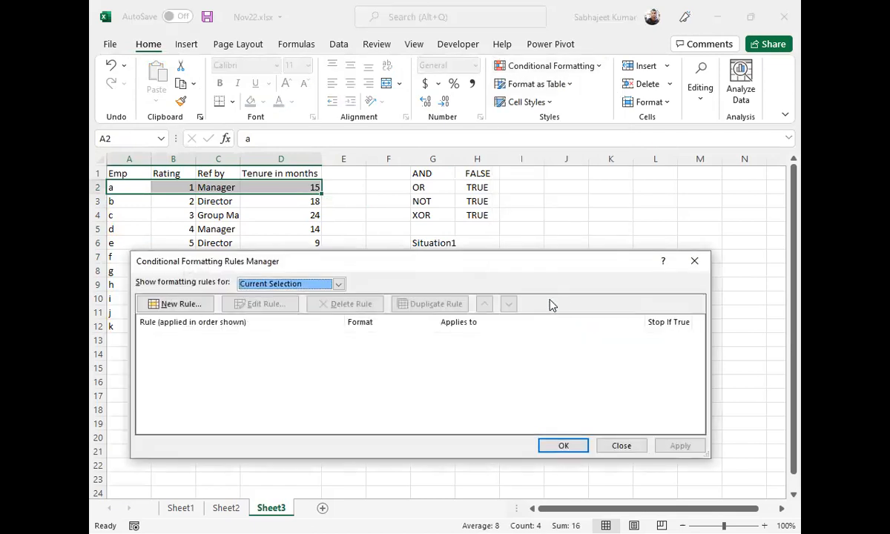
{"action": "left_click", "coordinate": [179, 303]}
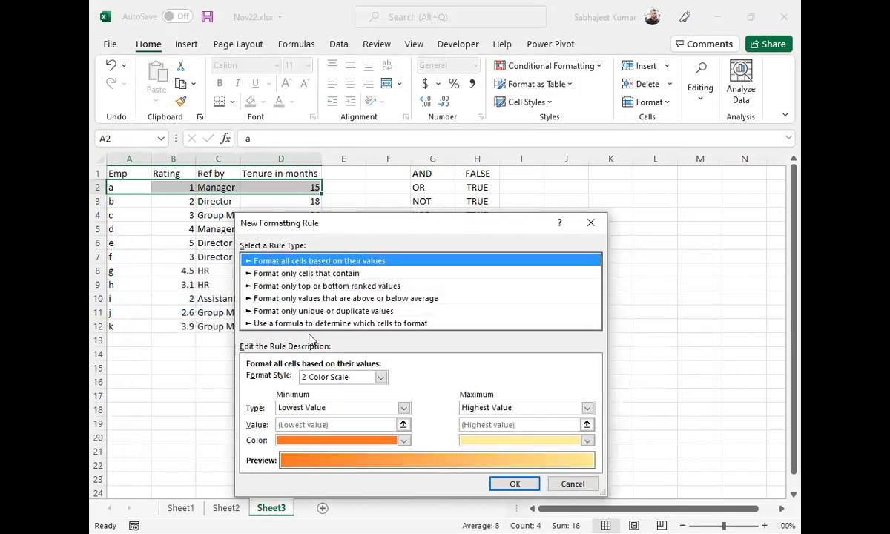
{"action": "left_click", "coordinate": [289, 323]}
{"action": "left_click", "coordinate": [304, 375]}
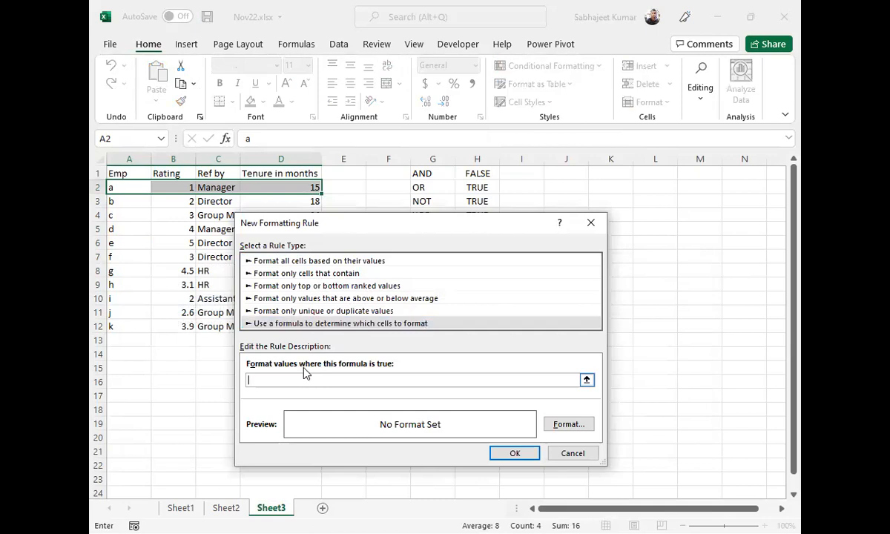
{"action": "type", "text": "=AND(B$1"}
{"action": "key", "text": "F4"}
{"action": "key", "text": "F4"}
{"action": "key", "text": "F4"}
{"action": "key", "text": "F4"}
{"action": "key", "text": "F4"}
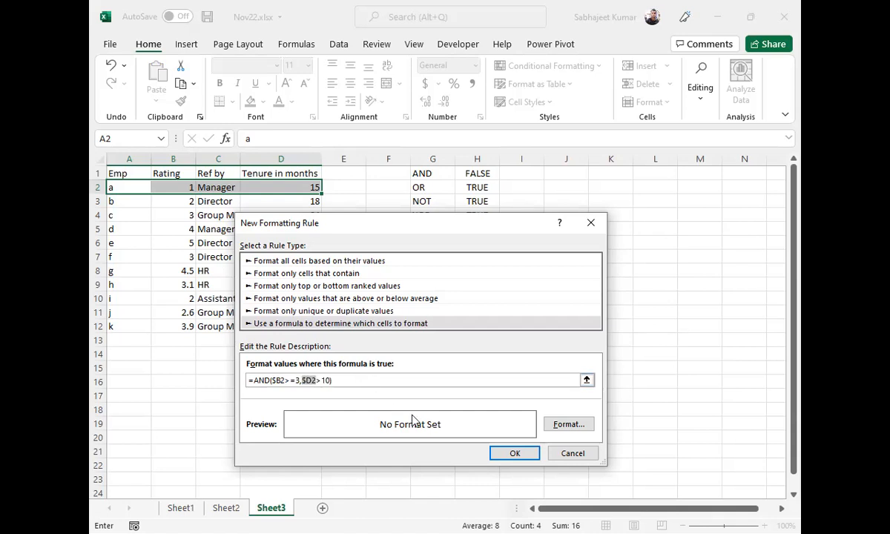
Step: Set the new rule's format to a yellow fill
{"action": "left_click", "coordinate": [564, 424]}
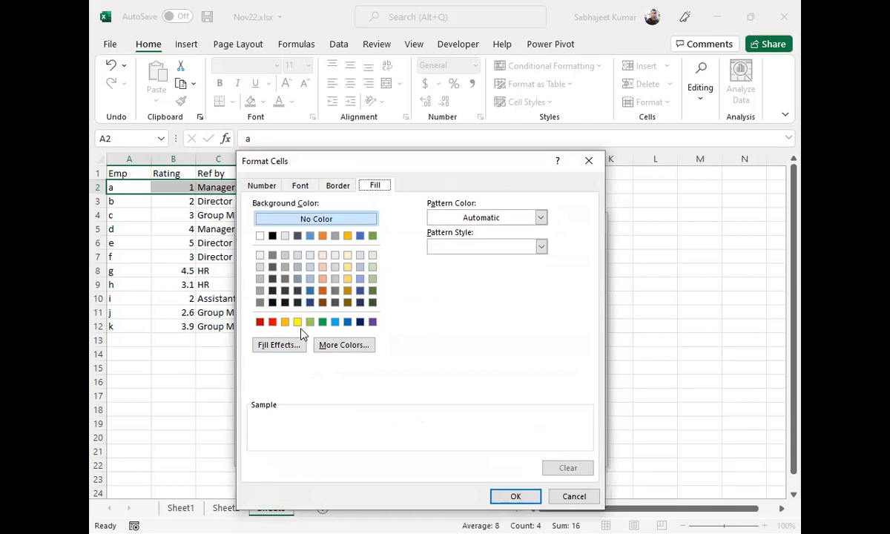
{"action": "left_click", "coordinate": [297, 321]}
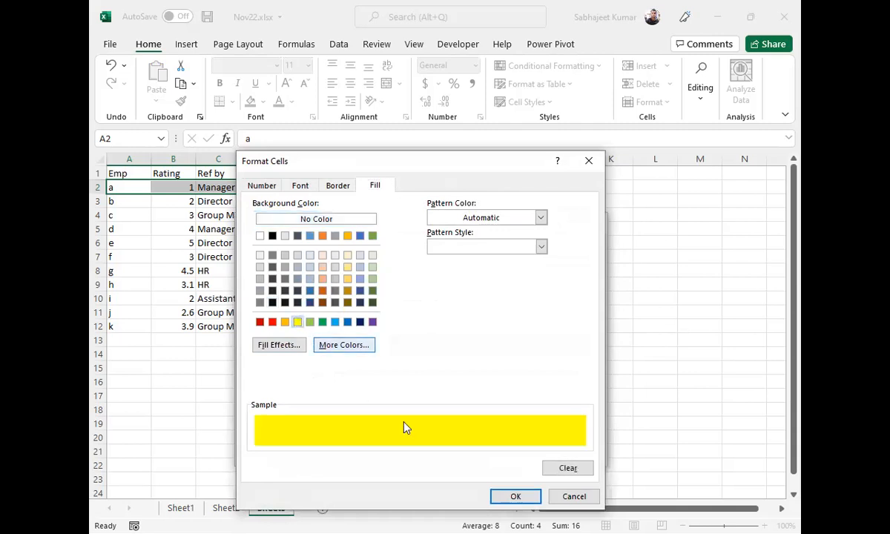
{"action": "left_click", "coordinate": [509, 497]}
Step: Change the rule's references to fully absolute, making it =AND($B$2>=3,$D$2>10), and add the rule for A2:D2
{"action": "left_click", "coordinate": [330, 380]}
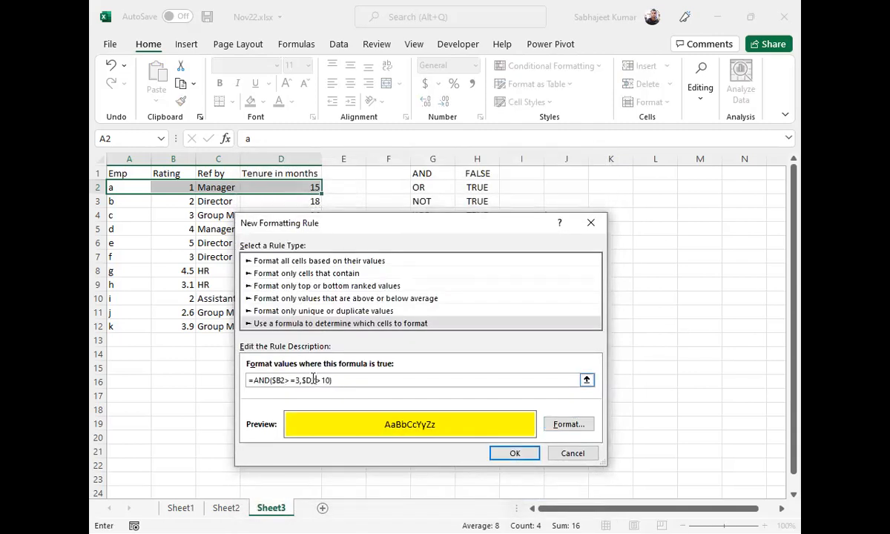
{"action": "type", "text": ")"}
{"action": "key", "text": "F4"}
{"action": "left_click", "coordinate": [278, 380]}
{"action": "key", "text": "F4"}
{"action": "key", "text": "F4"}
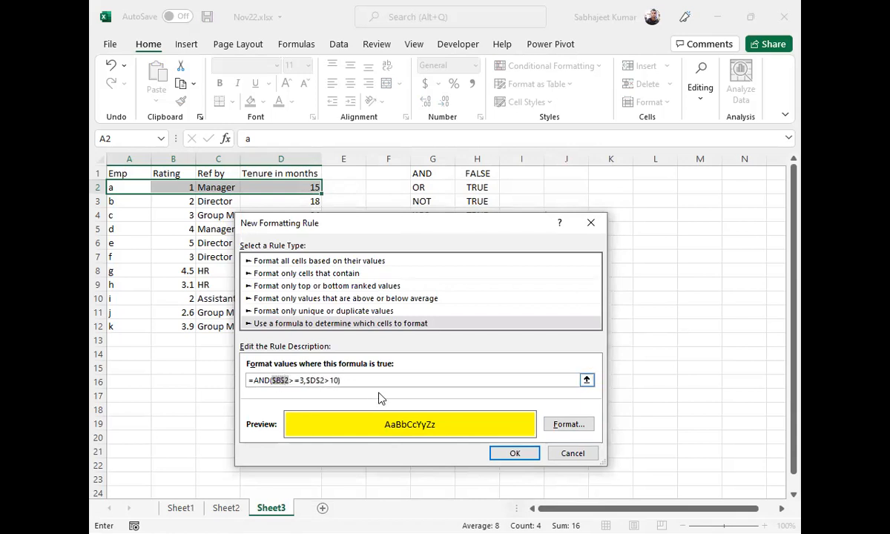
{"action": "left_click", "coordinate": [522, 454]}
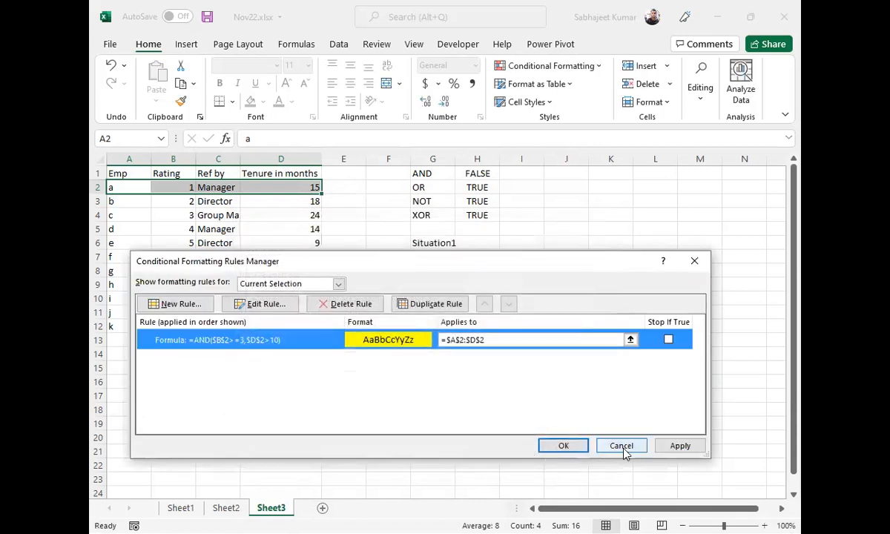
Step: Apply the yellow AND rule to A2:D2 and set employee a's rating in B2 to 4
{"action": "left_click", "coordinate": [669, 447]}
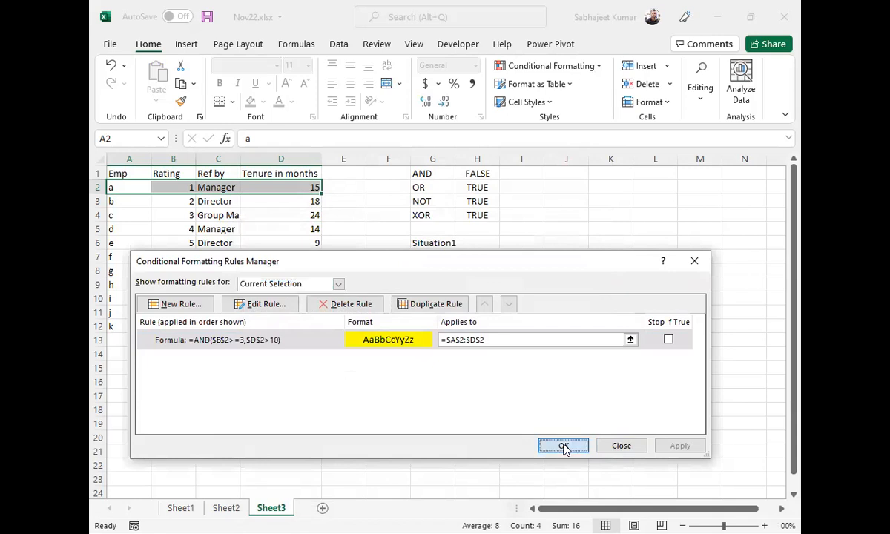
{"action": "left_click", "coordinate": [563, 446]}
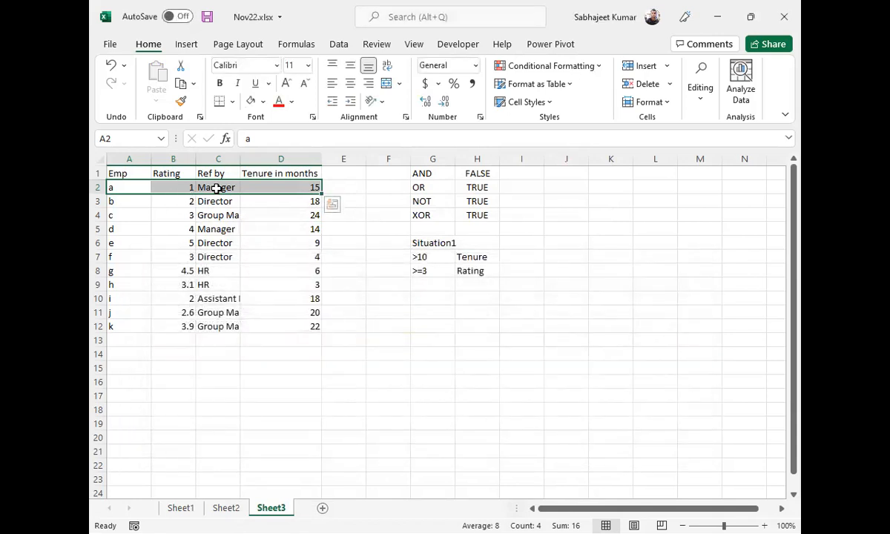
{"action": "left_click", "coordinate": [300, 188]}
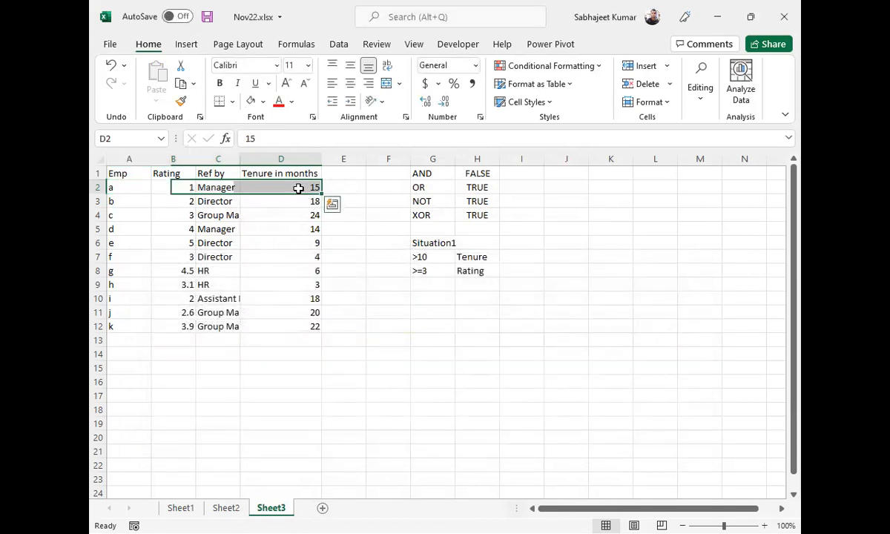
{"action": "left_click", "coordinate": [174, 186]}
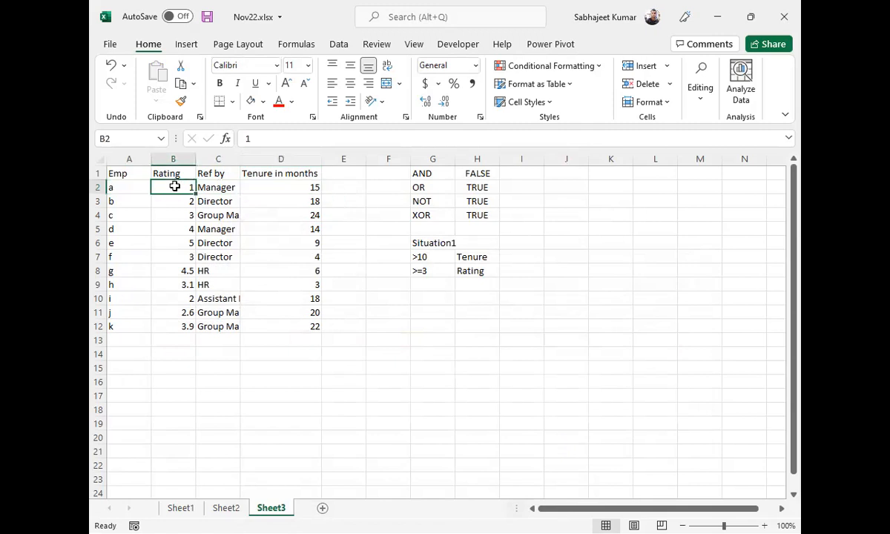
{"action": "type", "text": "4"}
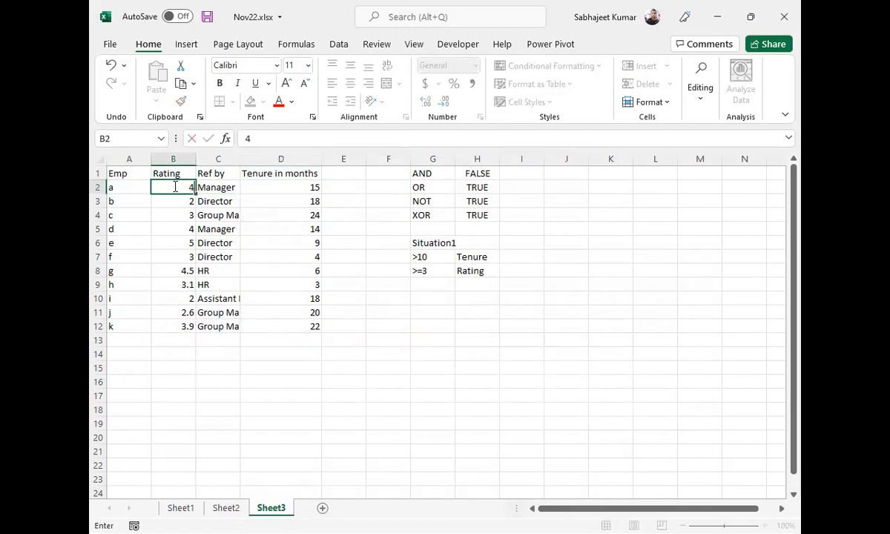
{"action": "key", "text": "Return"}
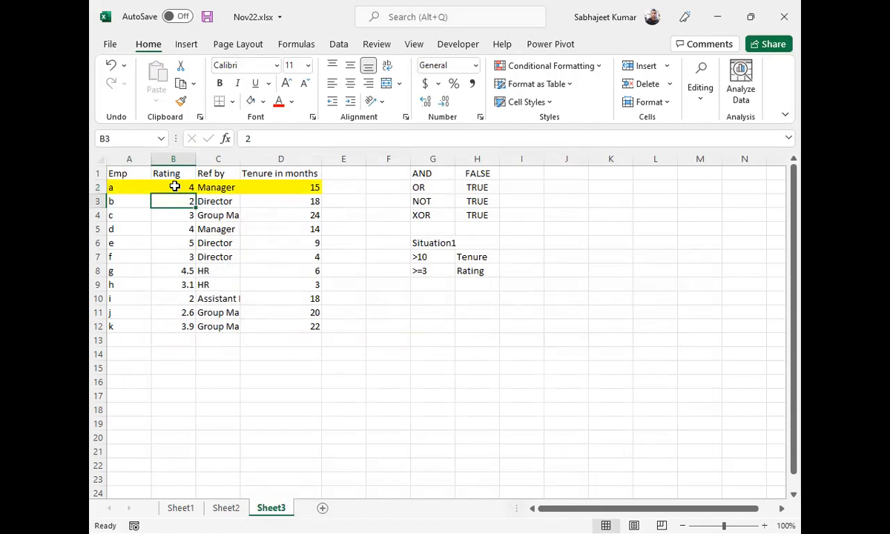
{"action": "left_click", "coordinate": [175, 186]}
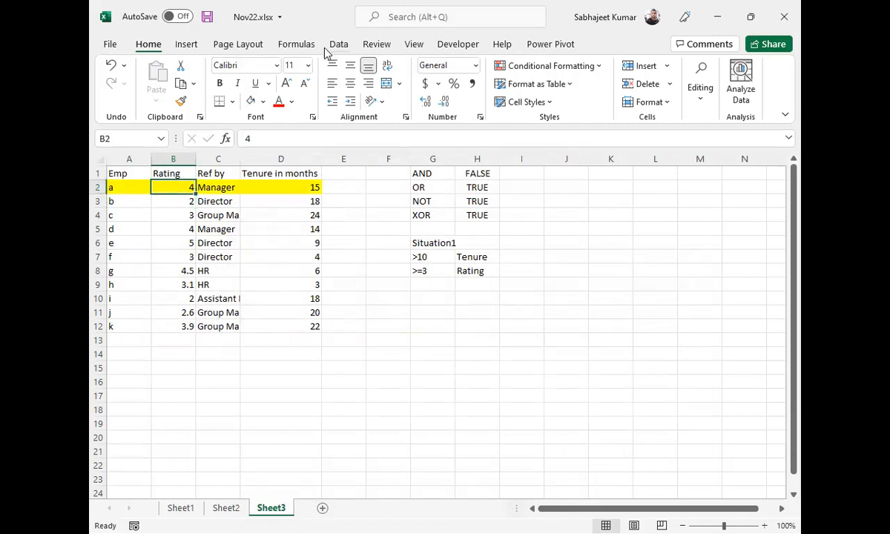
Step: Try copying the conditional formatting of A2:D2 onto A2:D12 with Format Painter, and undo it
{"action": "left_click_drag", "start_coordinate": [131, 189], "coordinate": [273, 187]}
{"action": "left_click", "coordinate": [183, 102]}
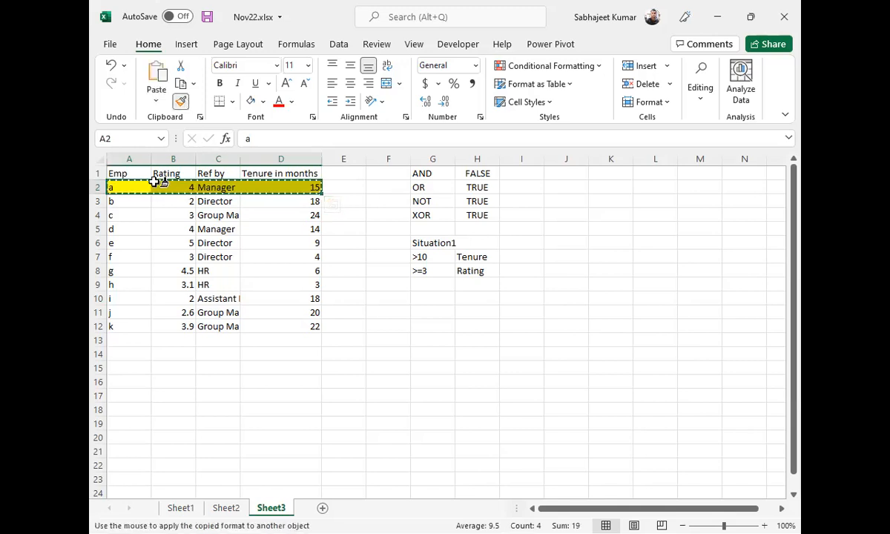
{"action": "mouse_move", "coordinate": [140, 187]}
{"action": "left_mouse_down"}
{"action": "mouse_move", "coordinate": [280, 251]}
{"action": "mouse_move", "coordinate": [333, 327]}
{"action": "mouse_move", "coordinate": [312, 329]}
{"action": "left_mouse_up"}
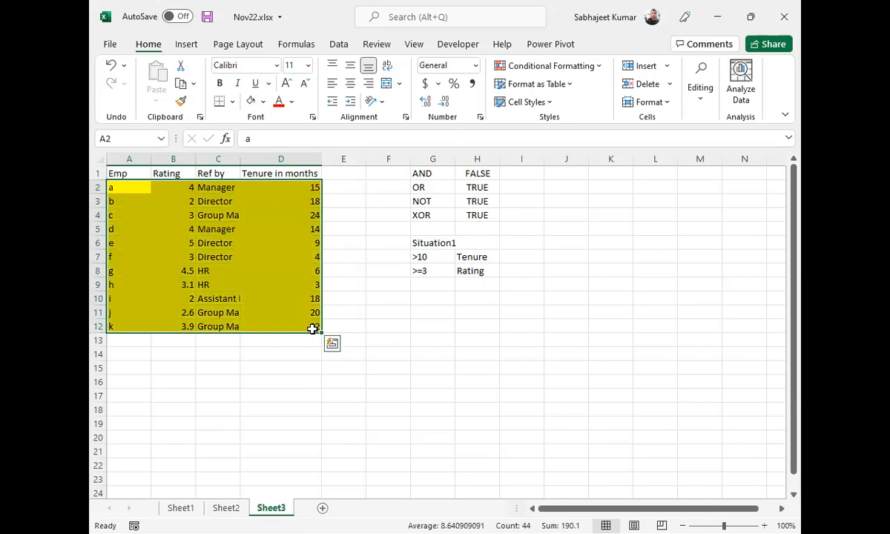
{"action": "key", "text": "ctrl+z"}
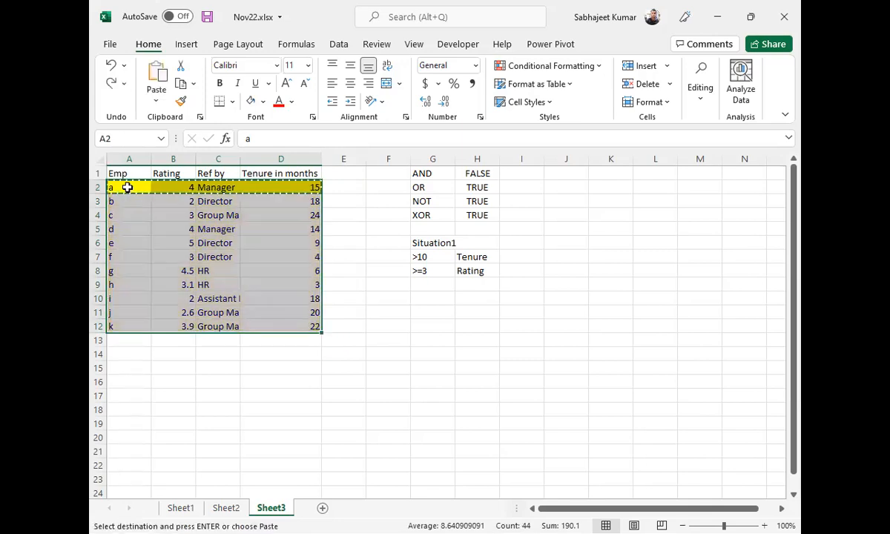
Step: Change the conditional formatting formula for A2:D2 to =AND($B2>=3,$D2>10) so the row references are relative, and apply it
{"action": "left_click_drag", "start_coordinate": [130, 190], "coordinate": [297, 185]}
{"action": "left_click", "coordinate": [599, 68]}
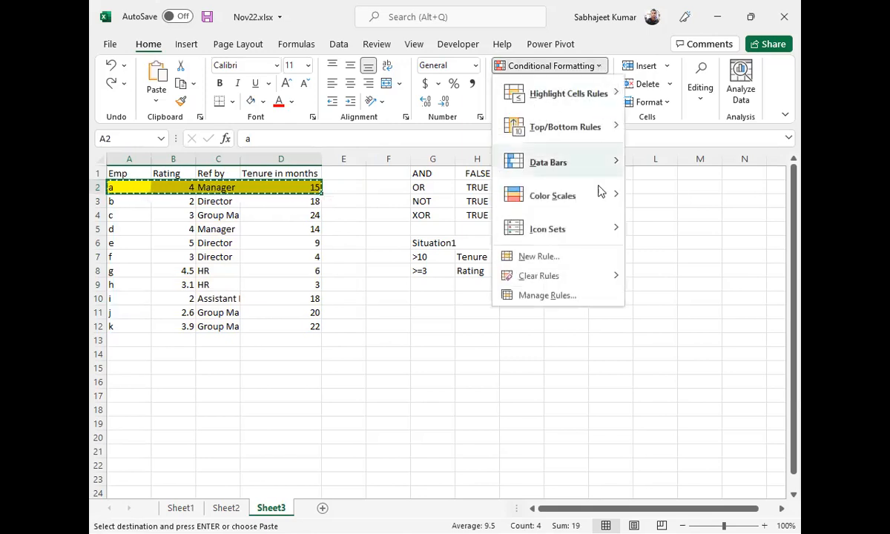
{"action": "left_click", "coordinate": [565, 300]}
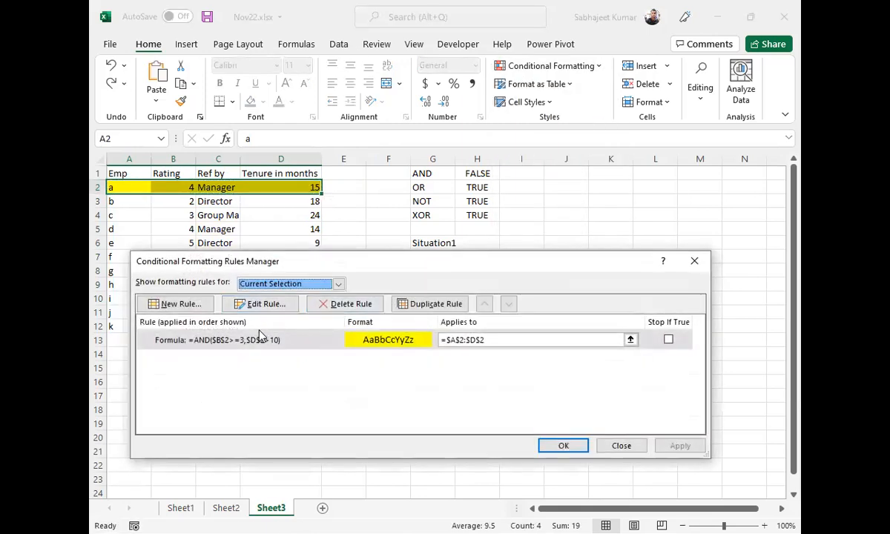
{"action": "left_click", "coordinate": [257, 304]}
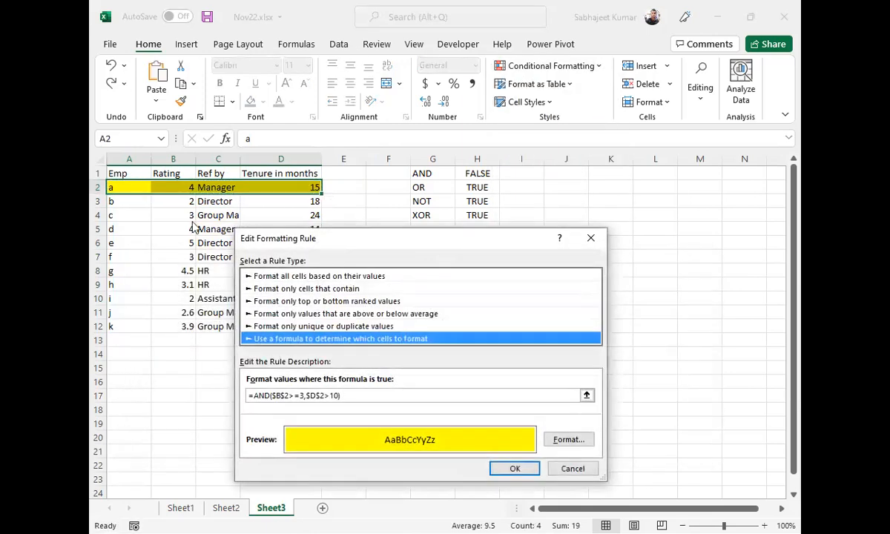
{"action": "left_click", "coordinate": [284, 395]}
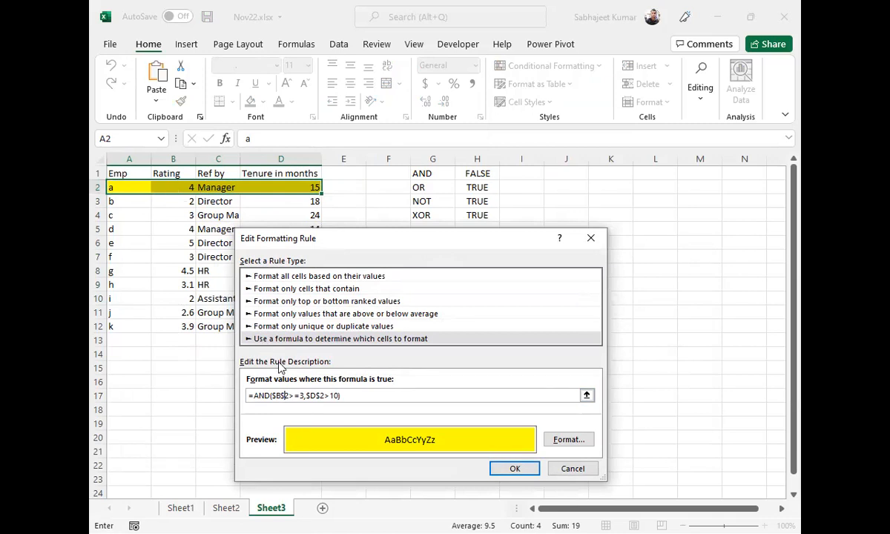
{"action": "left_click", "coordinate": [288, 396]}
{"action": "key", "text": "BackSpace"}
{"action": "left_click", "coordinate": [314, 395]}
{"action": "key", "text": "BackSpace"}
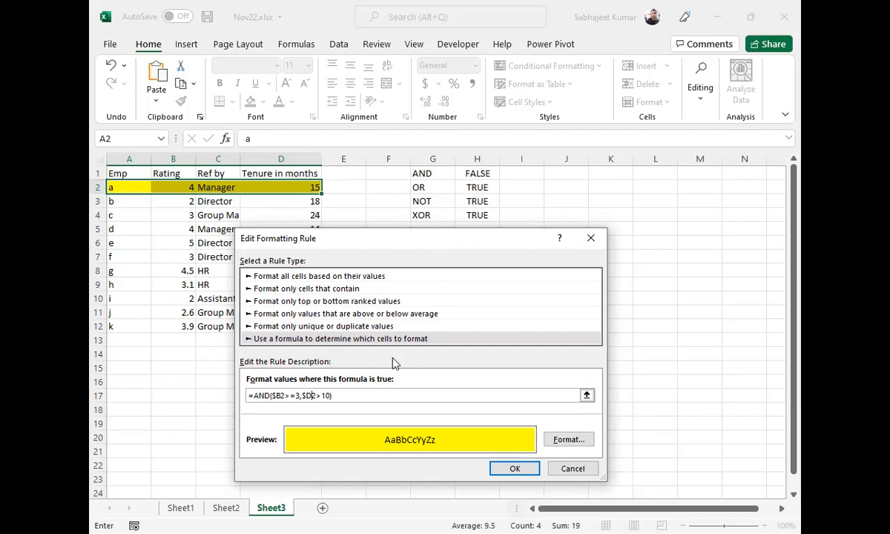
{"action": "left_click", "coordinate": [517, 470]}
{"action": "left_click", "coordinate": [679, 447]}
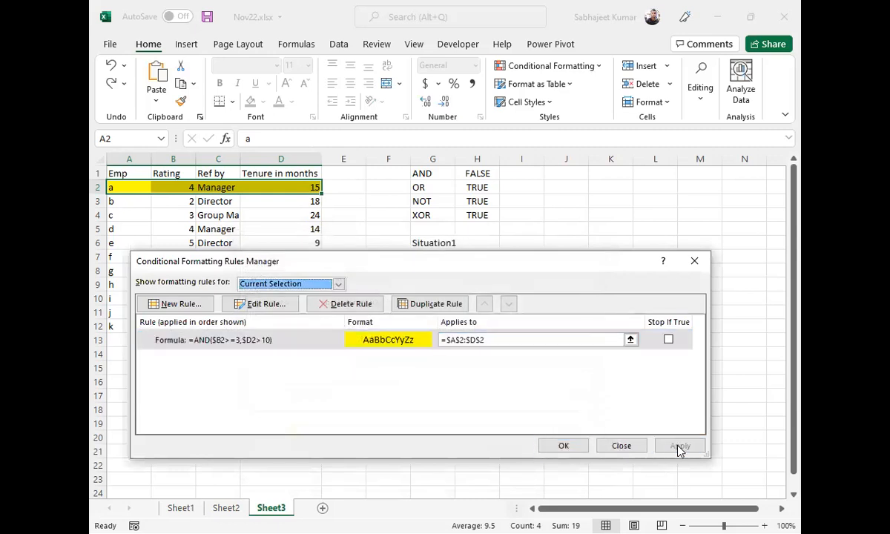
{"action": "left_click", "coordinate": [567, 448]}
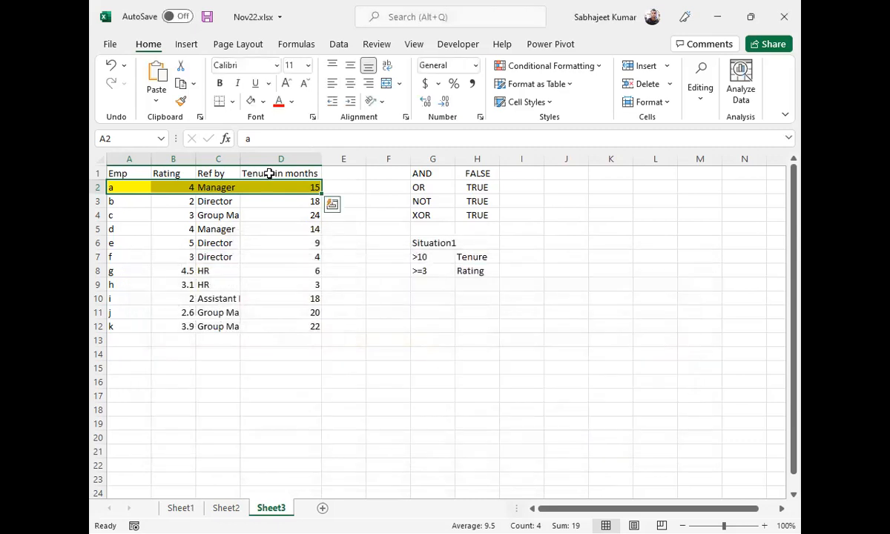
Step: Copy the conditional formatting of A2:D2 onto A3:D12 with Format Painter
{"action": "left_click", "coordinate": [180, 101]}
{"action": "left_click_drag", "start_coordinate": [119, 202], "coordinate": [304, 324]}
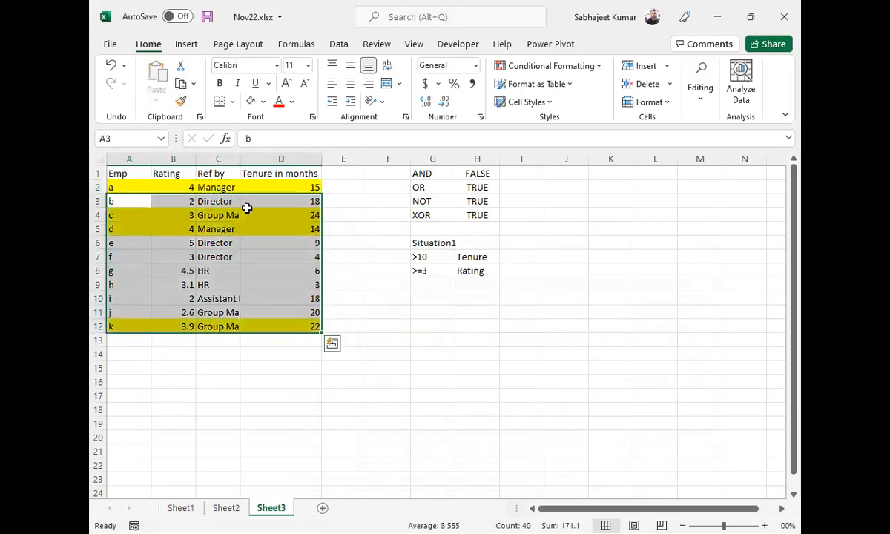
{"action": "left_click", "coordinate": [178, 186]}
Step: Review the conditional formatting rules that cover A2:D12 and close the rules manager
{"action": "left_click", "coordinate": [122, 187]}
{"action": "left_click_drag", "start_coordinate": [122, 187], "coordinate": [315, 327]}
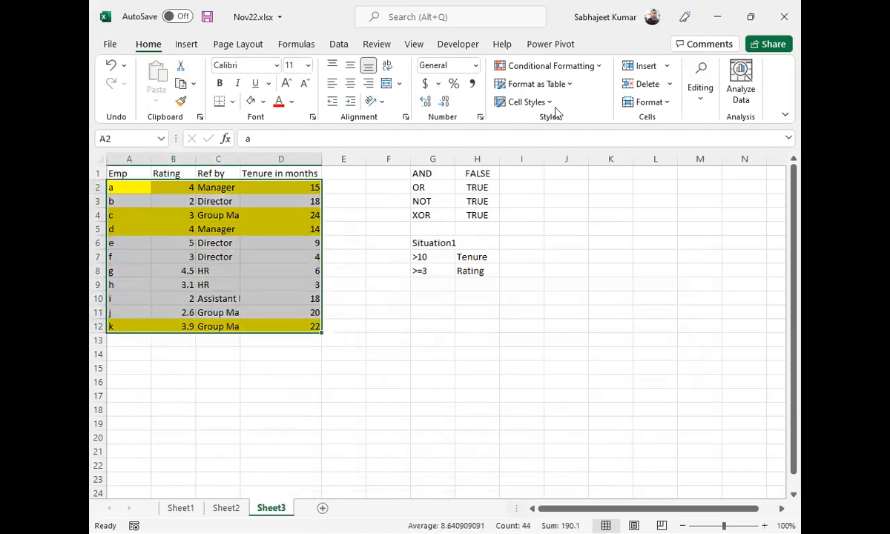
{"action": "left_click", "coordinate": [597, 67]}
{"action": "left_click", "coordinate": [564, 297]}
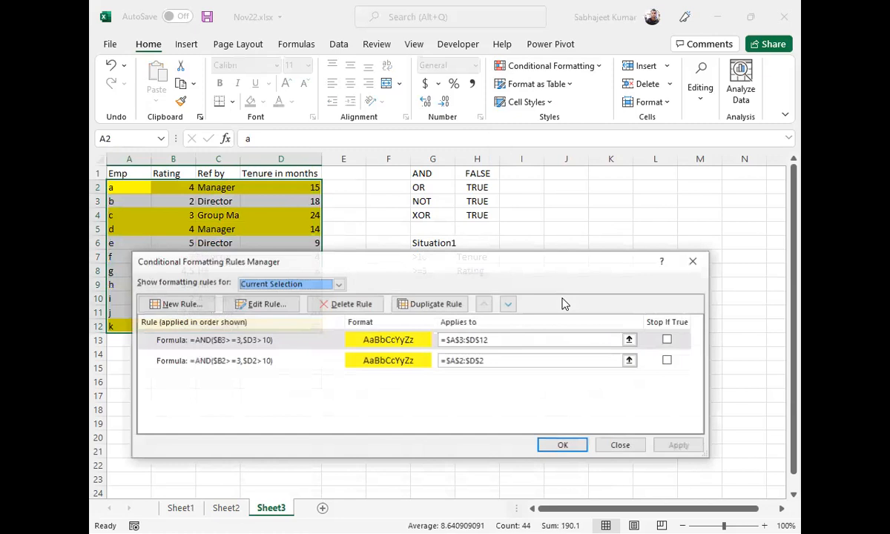
{"action": "left_click", "coordinate": [623, 447]}
{"action": "left_click", "coordinate": [131, 187]}
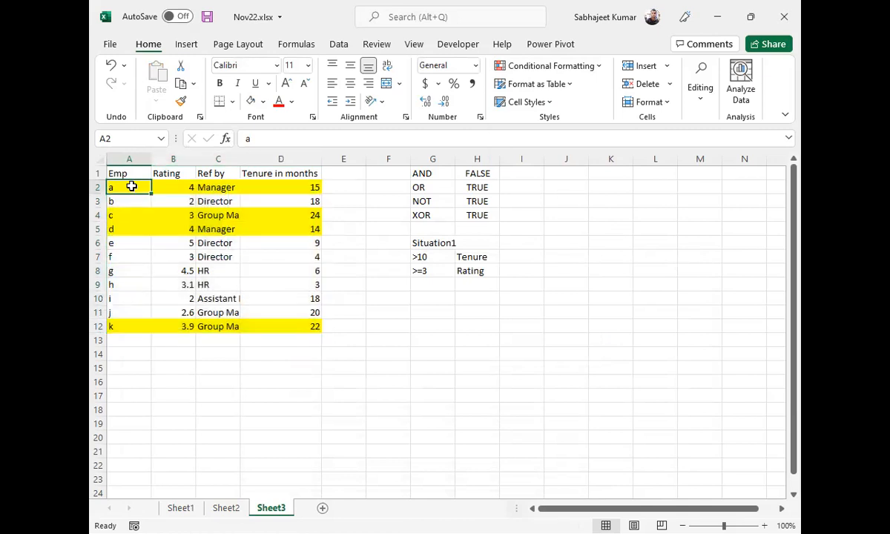
{"action": "left_click", "coordinate": [182, 186]}
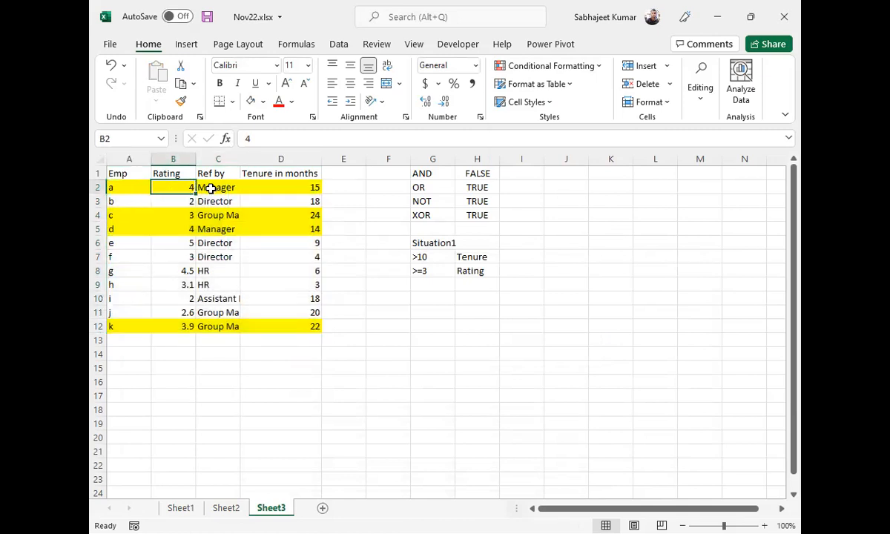
{"action": "left_click", "coordinate": [213, 188]}
{"action": "left_click", "coordinate": [280, 189]}
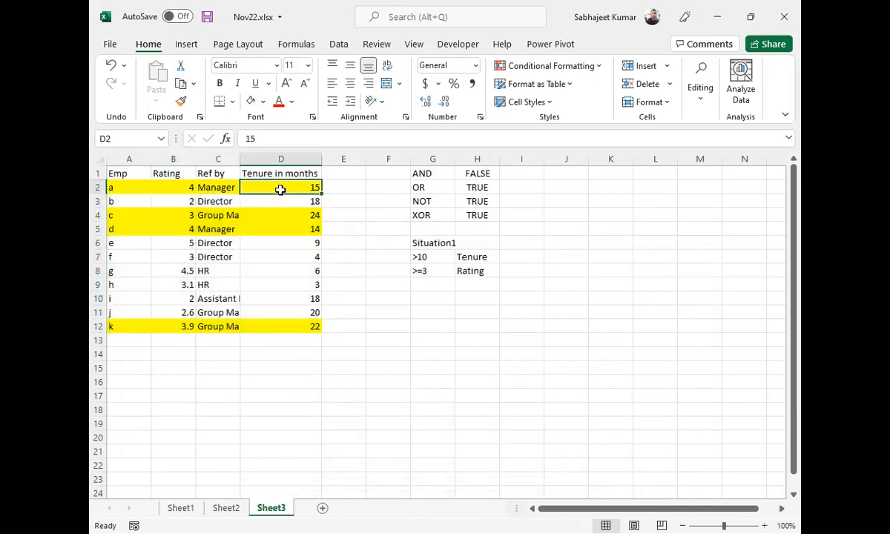
{"action": "left_click", "coordinate": [128, 186]}
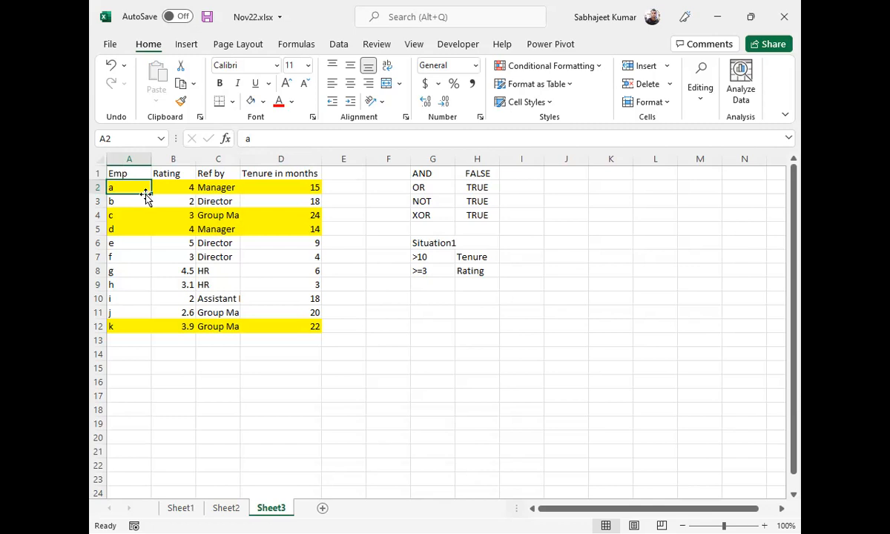
{"action": "left_click_drag", "start_coordinate": [132, 185], "coordinate": [261, 186]}
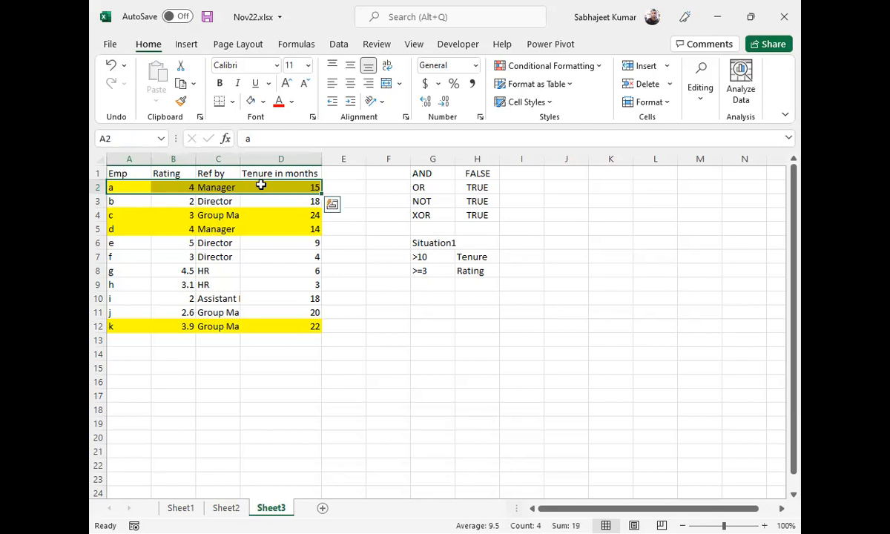
{"action": "left_click_drag", "start_coordinate": [119, 183], "coordinate": [664, 199]}
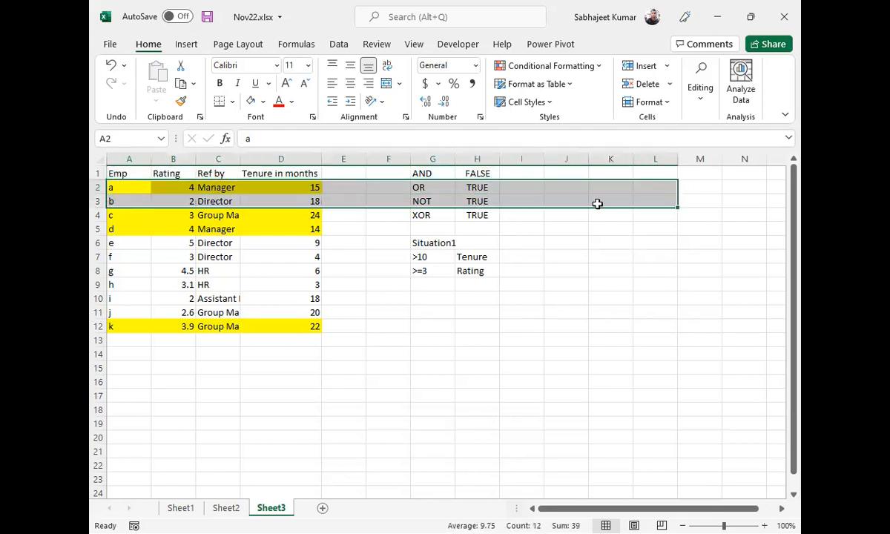
Step: Delete both conditional formatting rules from A2:D12, apply the removal and close the rules manager
{"action": "left_click_drag", "start_coordinate": [135, 183], "coordinate": [299, 324]}
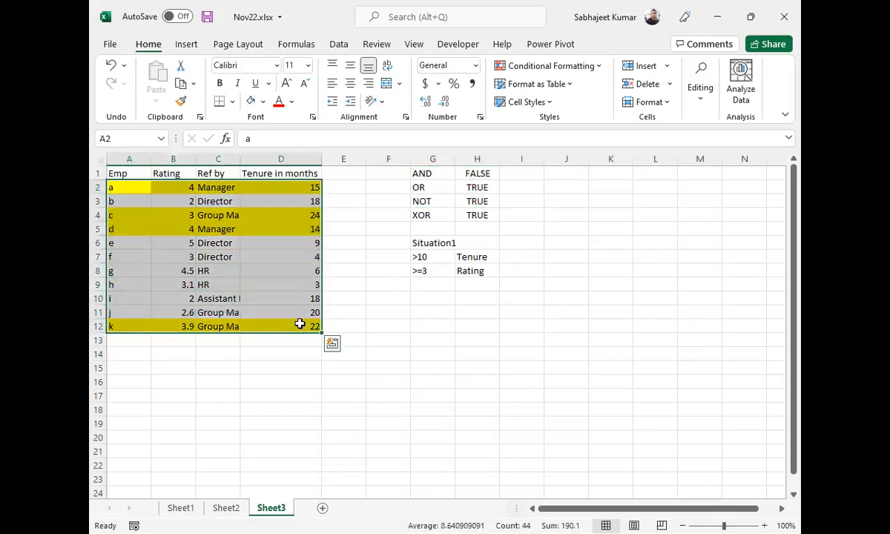
{"action": "left_click", "coordinate": [598, 68]}
{"action": "left_click", "coordinate": [549, 296]}
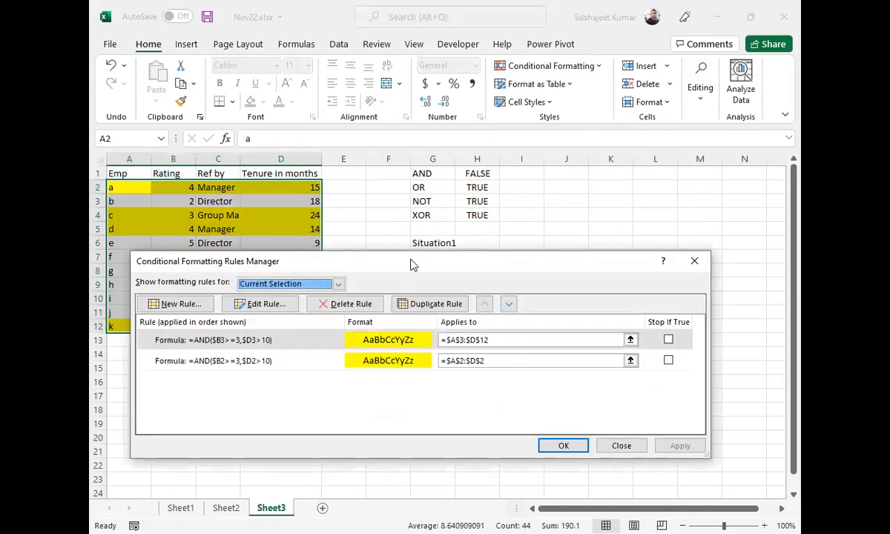
{"action": "left_click_drag", "start_coordinate": [413, 264], "coordinate": [432, 265]}
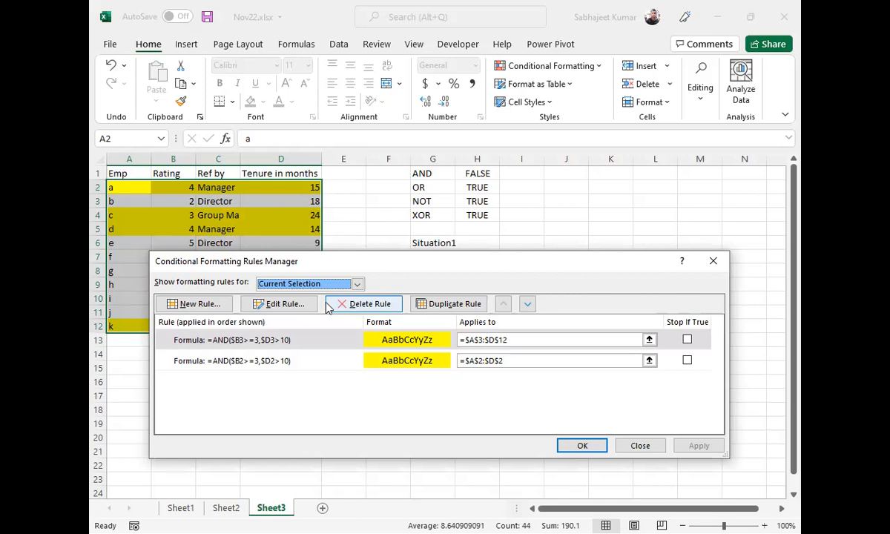
{"action": "left_click", "coordinate": [363, 305]}
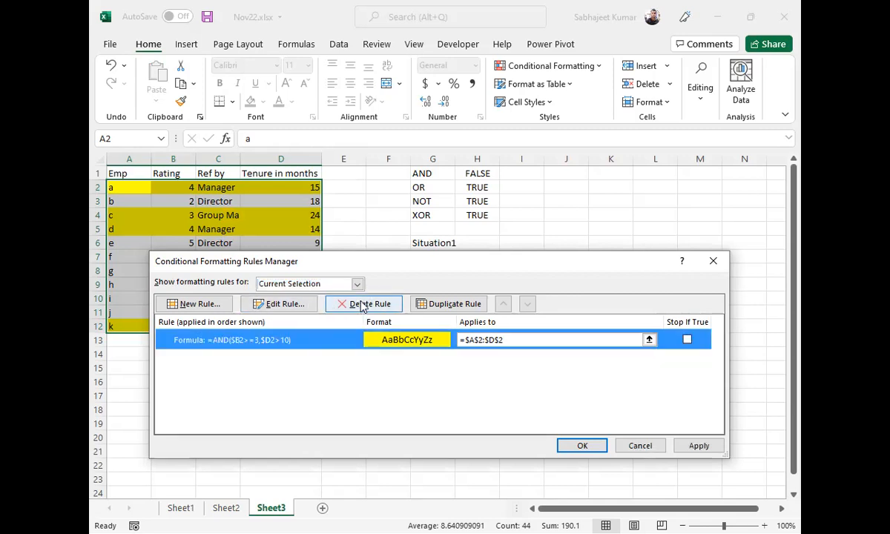
{"action": "left_click", "coordinate": [362, 305]}
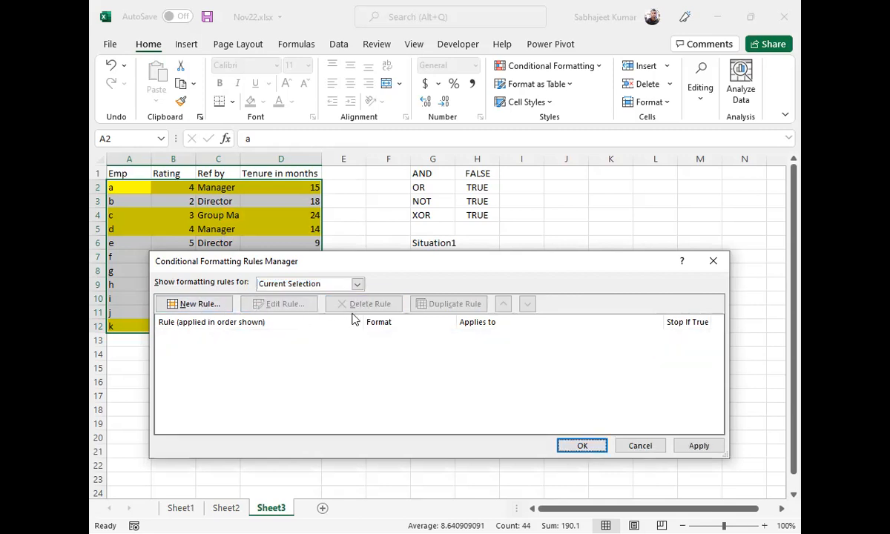
{"action": "left_click", "coordinate": [699, 446]}
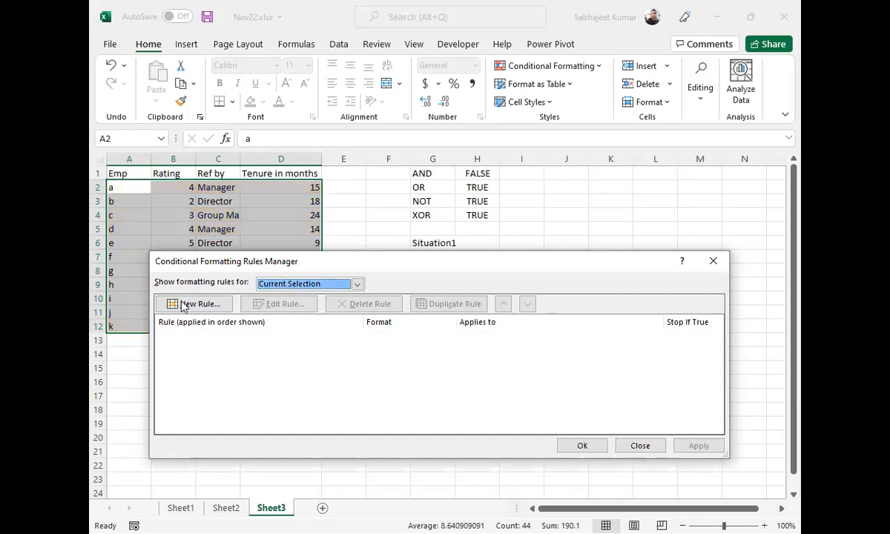
{"action": "left_click", "coordinate": [640, 445]}
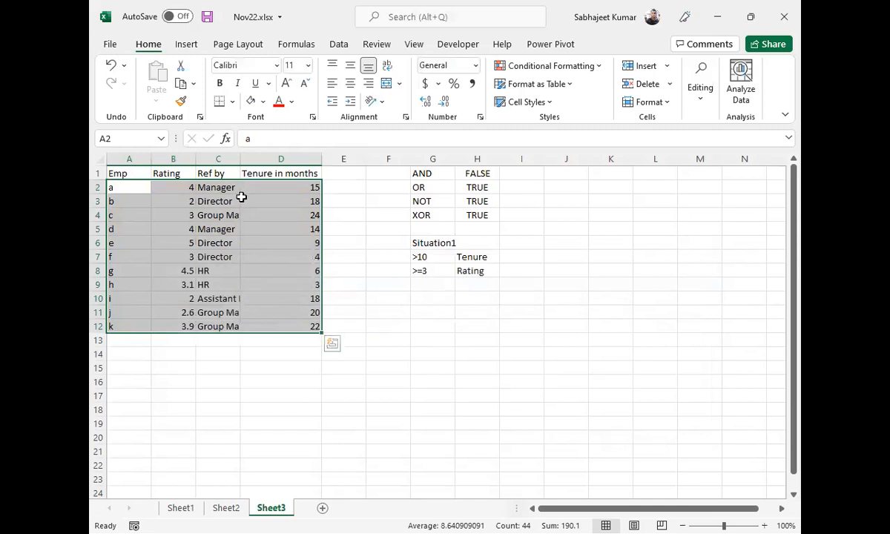
Step: Start a formula-based conditional formatting rule for A2:A12 with the relative-reference formula =B2>=3
{"action": "left_click_drag", "start_coordinate": [129, 188], "coordinate": [152, 312]}
{"action": "left_click_drag", "start_coordinate": [173, 190], "coordinate": [174, 329]}
{"action": "left_click_drag", "start_coordinate": [118, 191], "coordinate": [123, 322]}
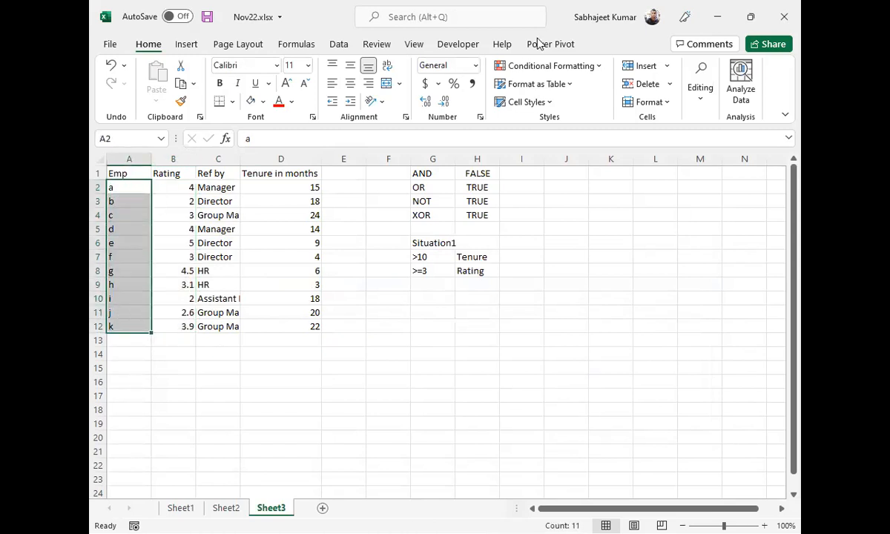
{"action": "left_click", "coordinate": [586, 66]}
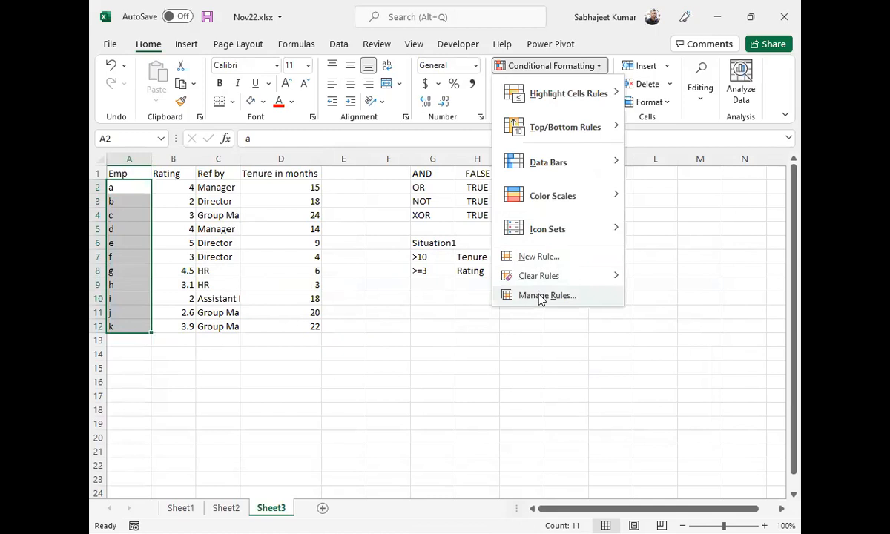
{"action": "left_click", "coordinate": [545, 257]}
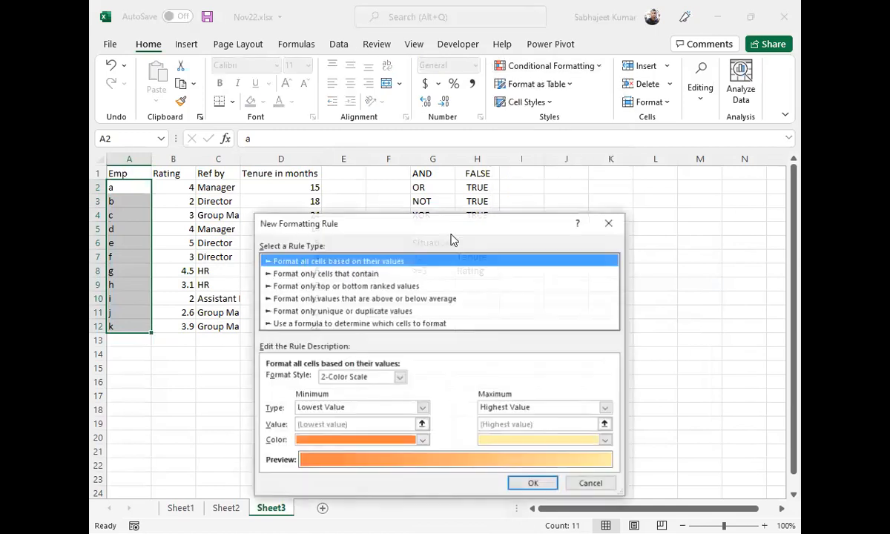
{"action": "left_click", "coordinate": [331, 322]}
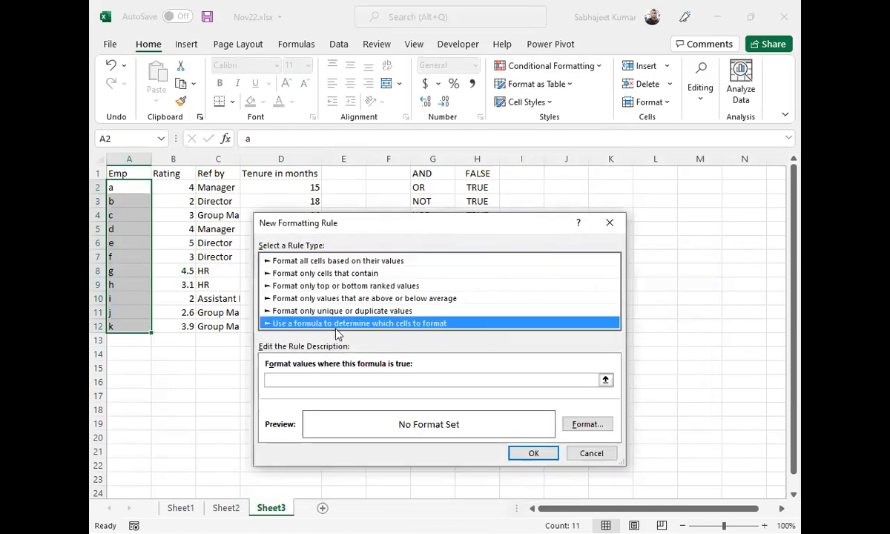
{"action": "left_click", "coordinate": [332, 381]}
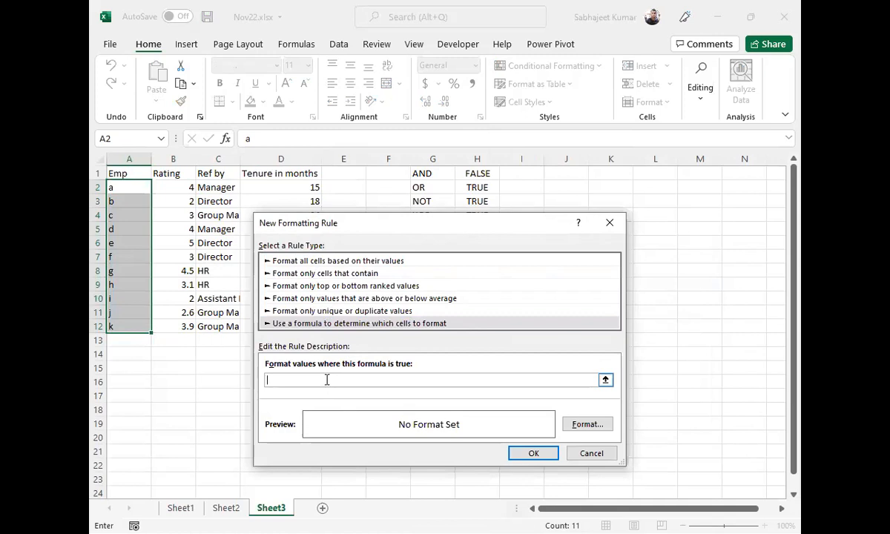
{"action": "type", "text": "="}
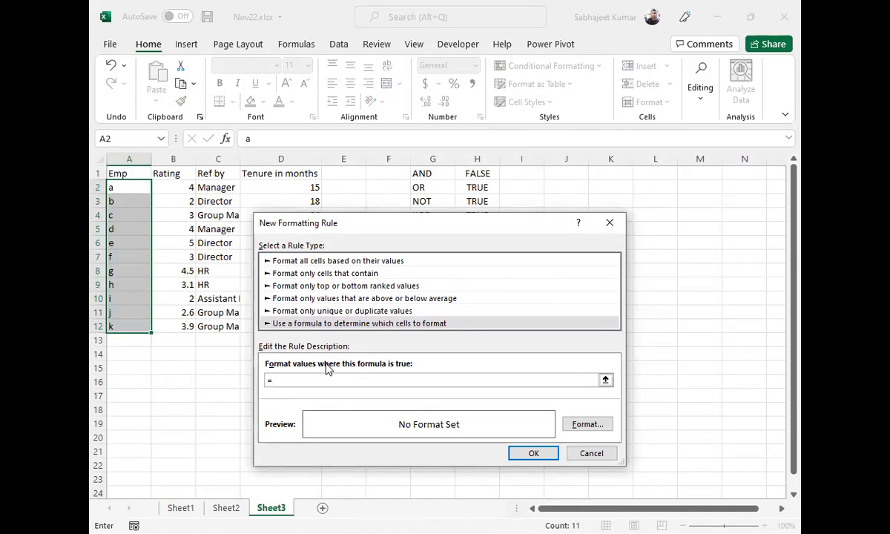
{"action": "left_click", "coordinate": [178, 183]}
{"action": "key", "text": "F4"}
{"action": "key", "text": "F4"}
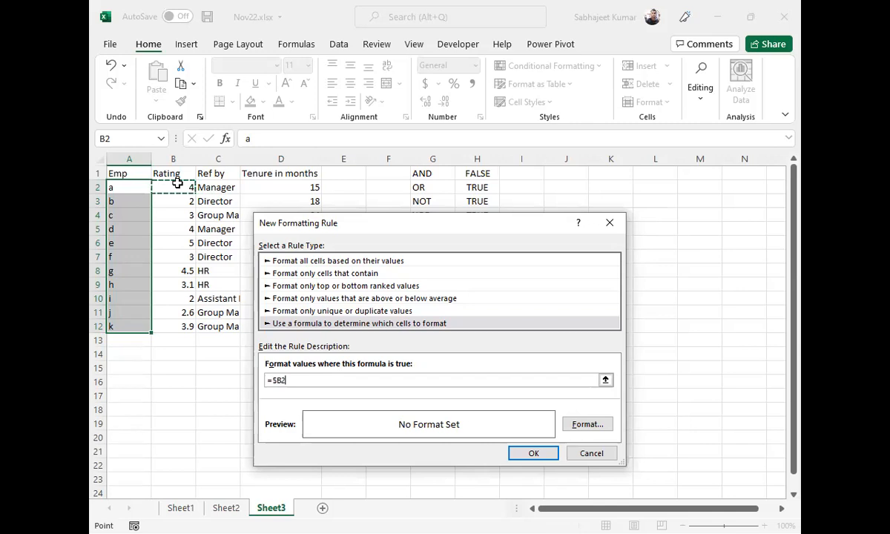
{"action": "key", "text": "F4"}
{"action": "type", "text": ">=3"}
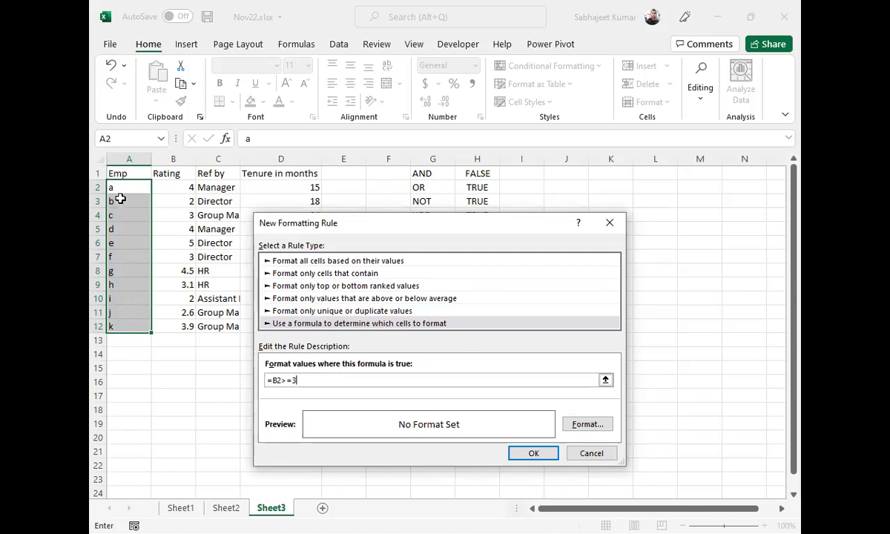
Step: Give the new formatting rule a yellow fill and apply it to A2:A12
{"action": "left_click", "coordinate": [601, 428]}
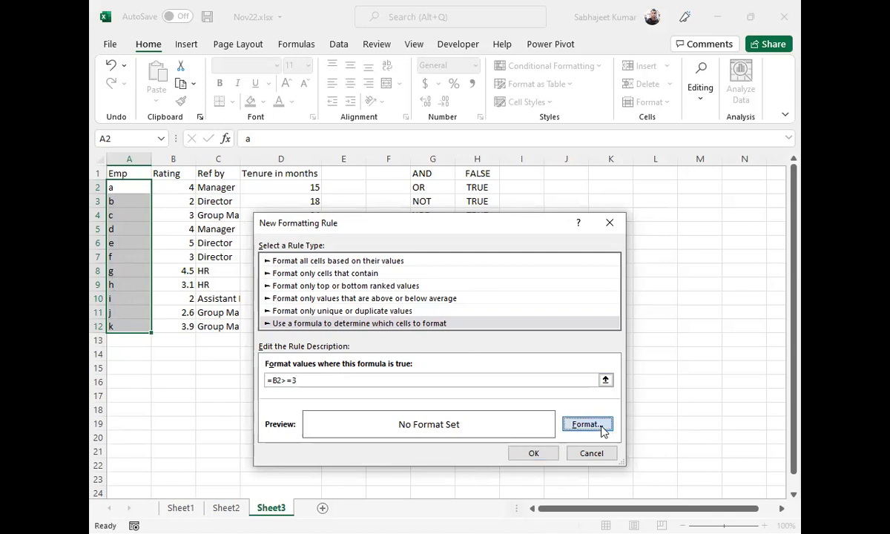
{"action": "left_click", "coordinate": [316, 321]}
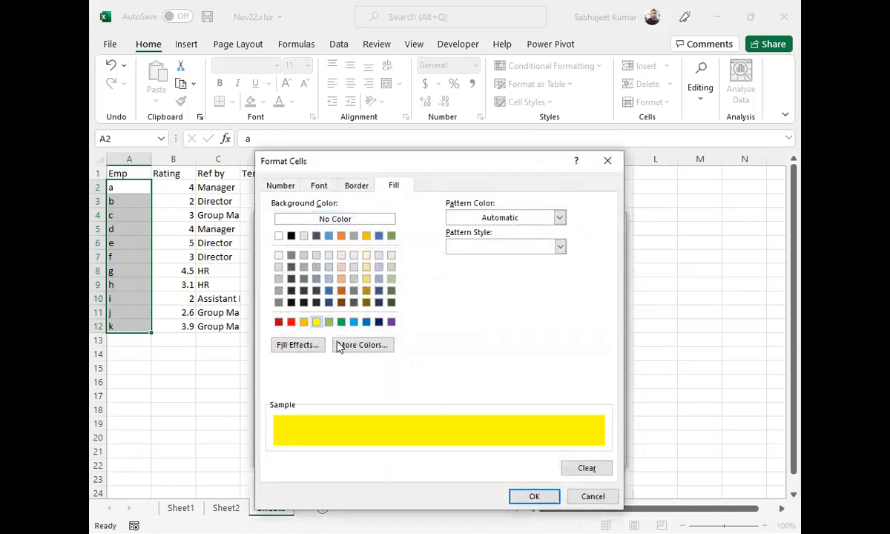
{"action": "left_click", "coordinate": [529, 497]}
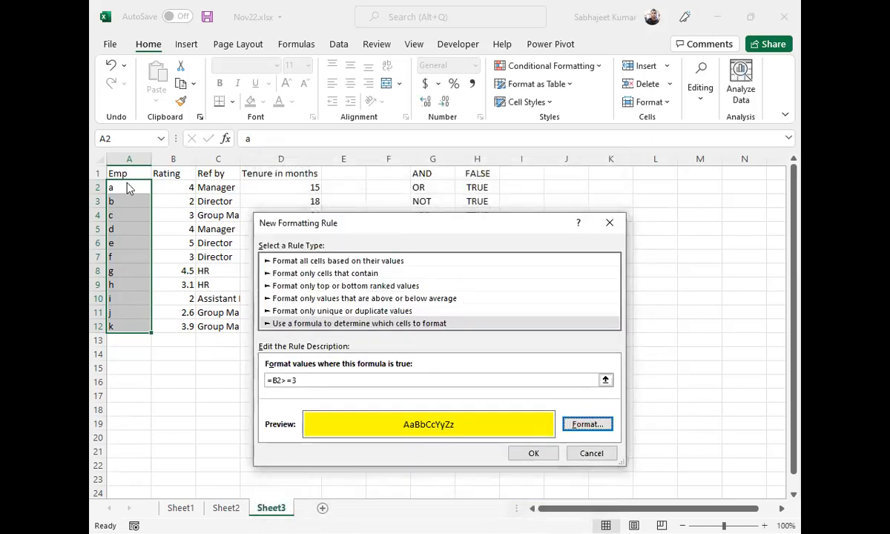
{"action": "left_click", "coordinate": [532, 455]}
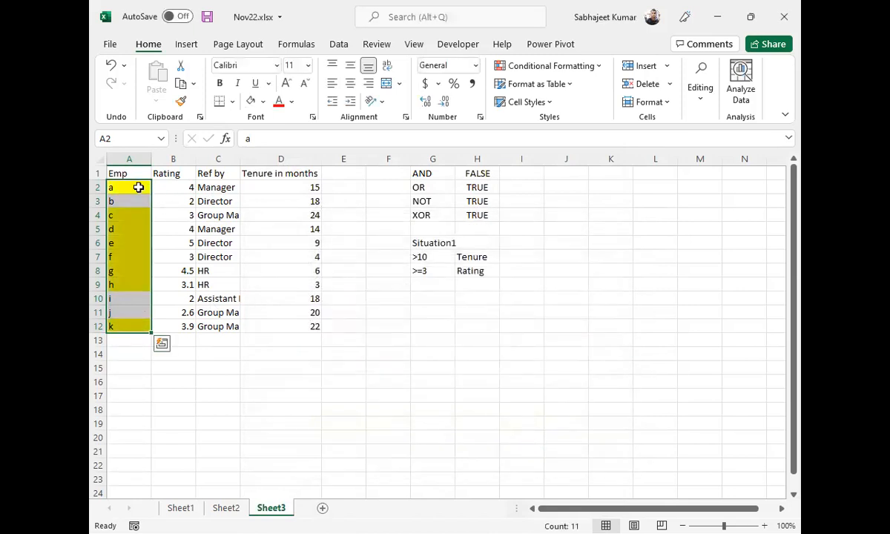
{"action": "key", "text": "ctrl+q"}
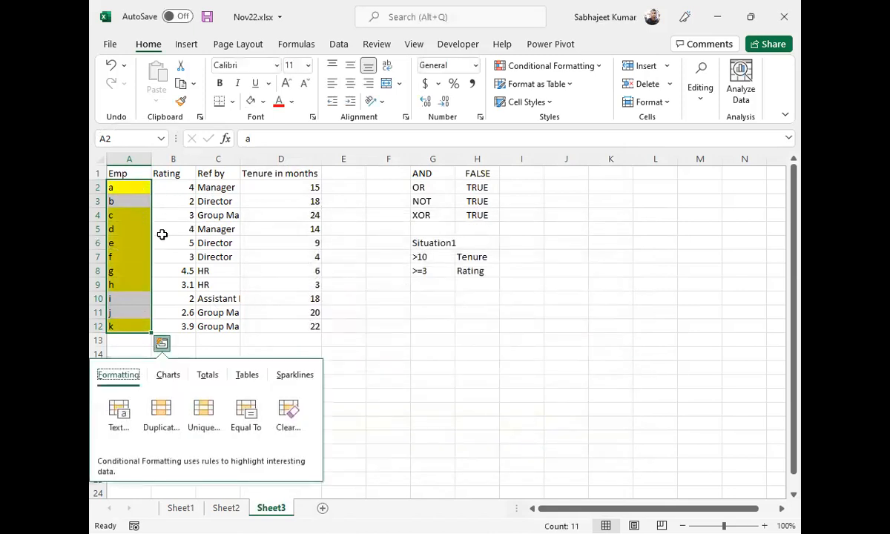
{"action": "left_click", "coordinate": [156, 227]}
{"action": "left_click_drag", "start_coordinate": [137, 190], "coordinate": [133, 325]}
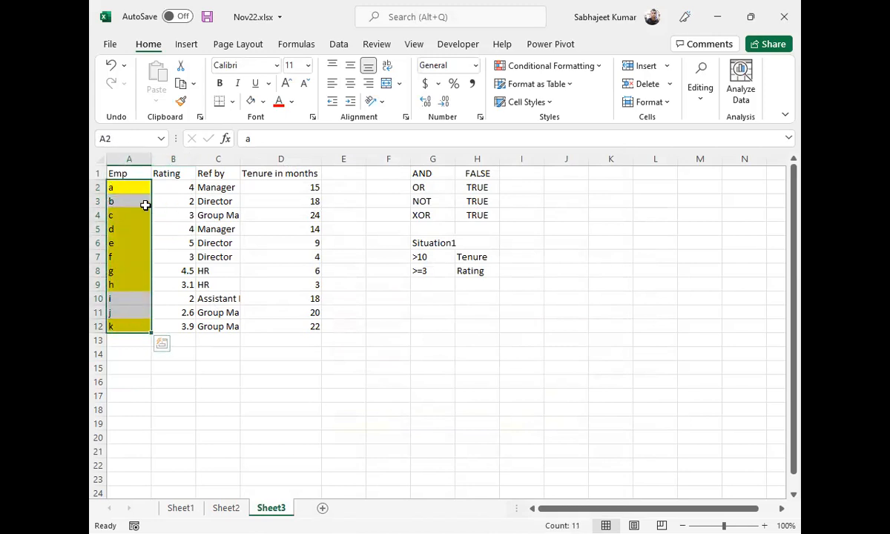
{"action": "left_click", "coordinate": [593, 68]}
{"action": "left_click", "coordinate": [570, 257]}
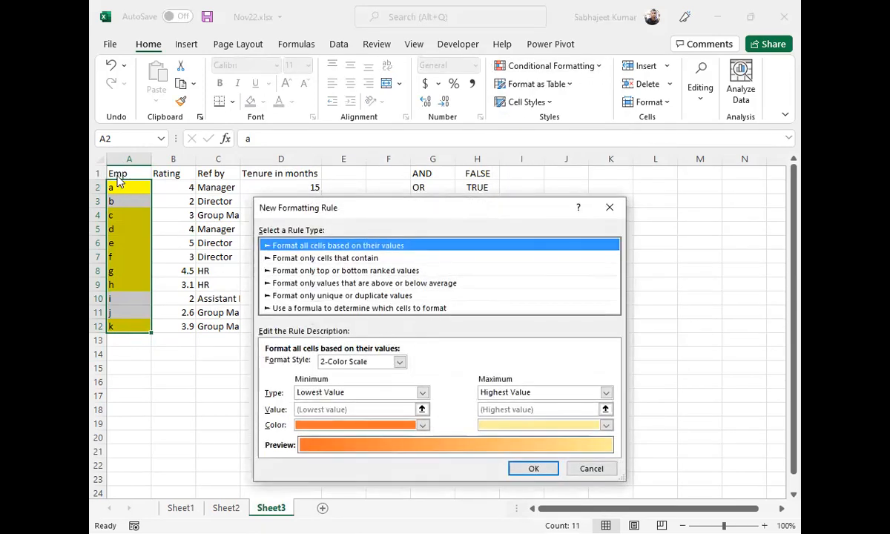
{"action": "left_click", "coordinate": [350, 309]}
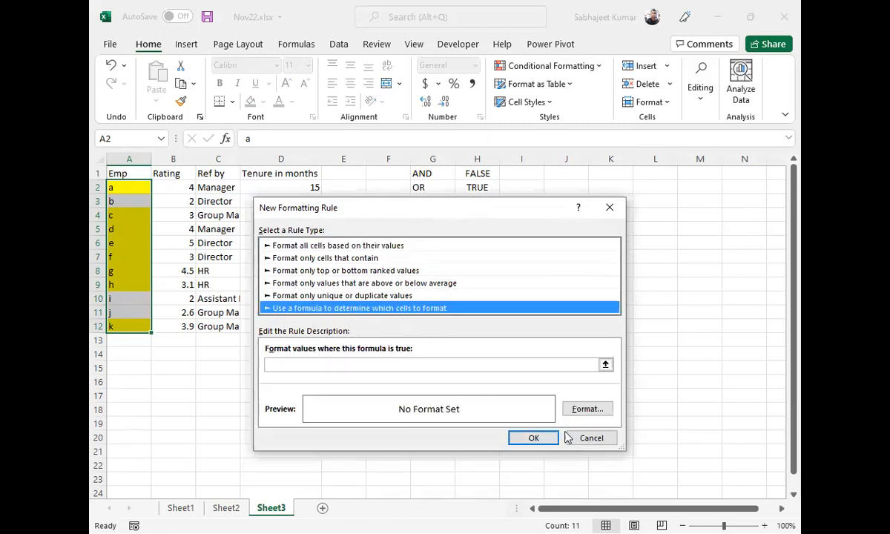
{"action": "left_click", "coordinate": [591, 438]}
{"action": "left_click", "coordinate": [583, 68]}
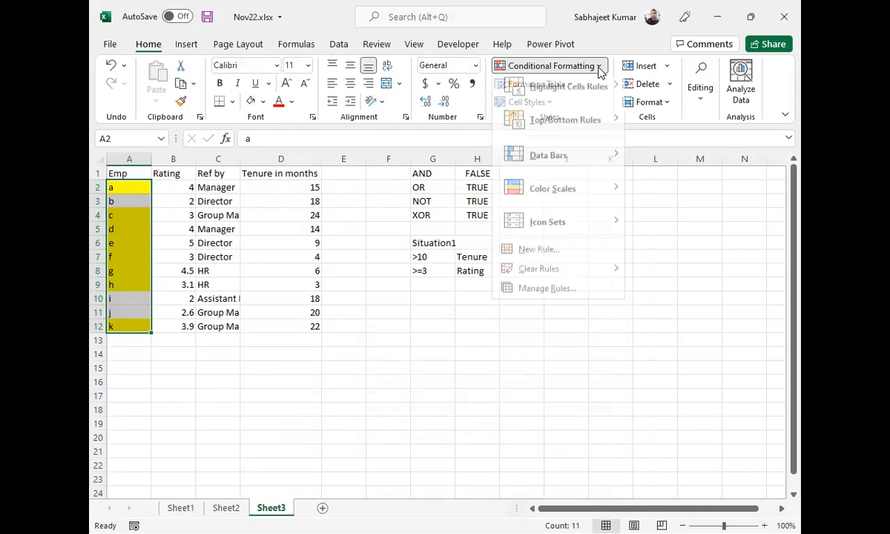
{"action": "left_click", "coordinate": [528, 256]}
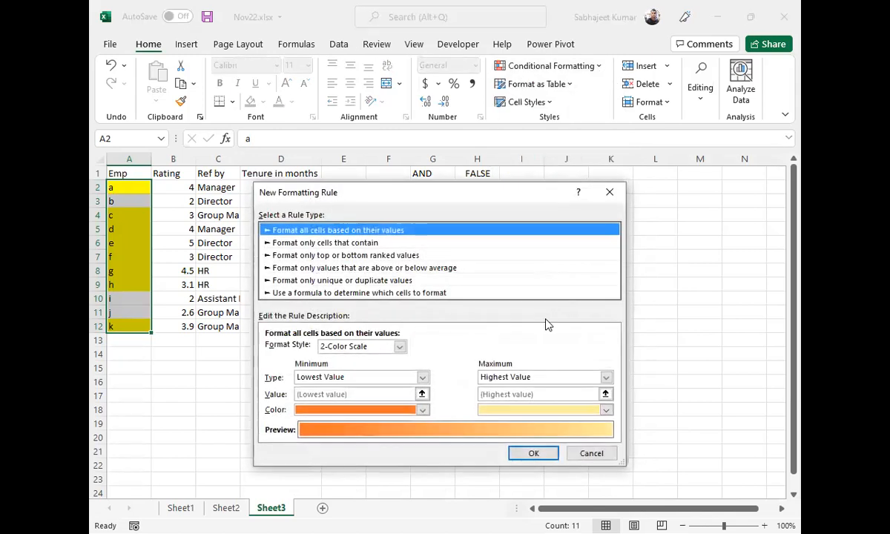
{"action": "key", "text": "Escape"}
Step: Clear the conditional formatting rules from the entire sheet
{"action": "left_click", "coordinate": [603, 68]}
{"action": "mouse_move", "coordinate": [549, 276]}
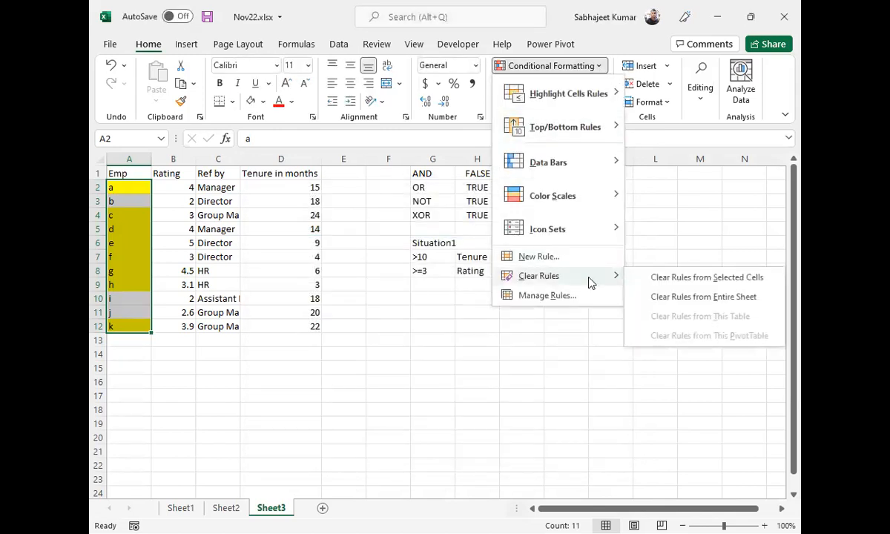
{"action": "left_click", "coordinate": [666, 298]}
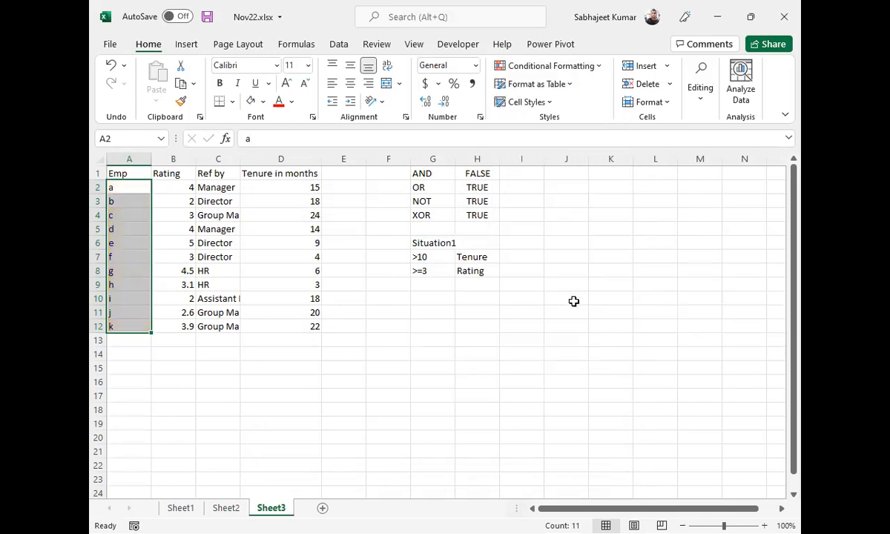
Step: Enter the heading Situation2 in cell G10
{"action": "left_click", "coordinate": [435, 296]}
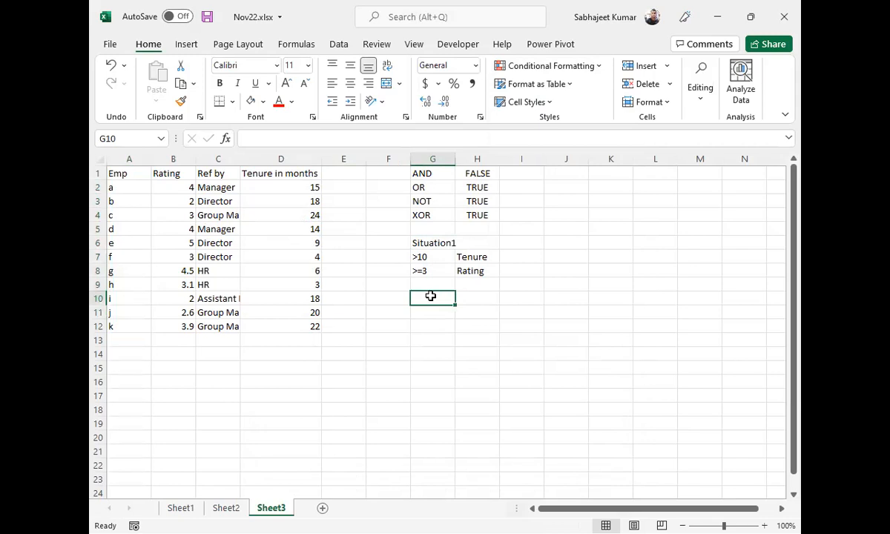
{"action": "type", "text": "sl"}
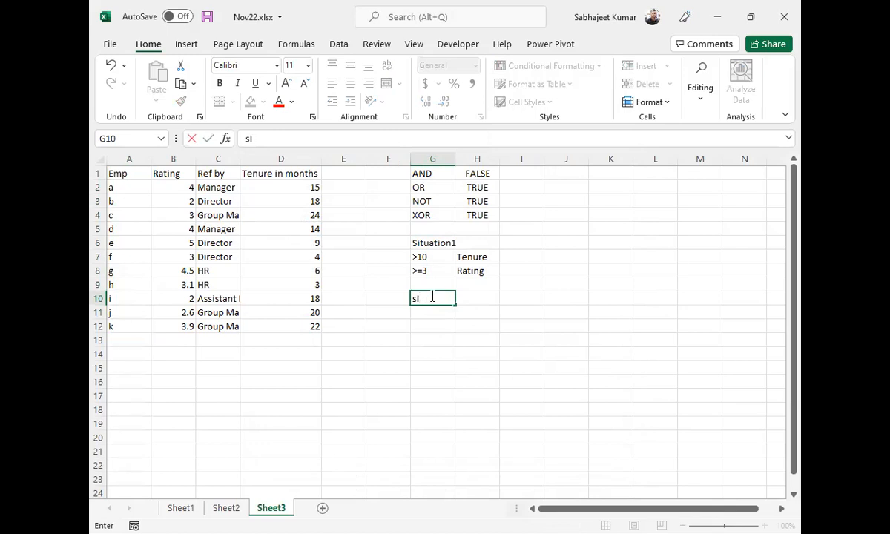
{"action": "key", "text": "Escape"}
{"action": "type", "text": "sITUATION"}
{"action": "key", "text": "Return"}
{"action": "left_click", "coordinate": [431, 296]}
{"action": "key", "text": "F2"}
{"action": "type", "text": "2"}
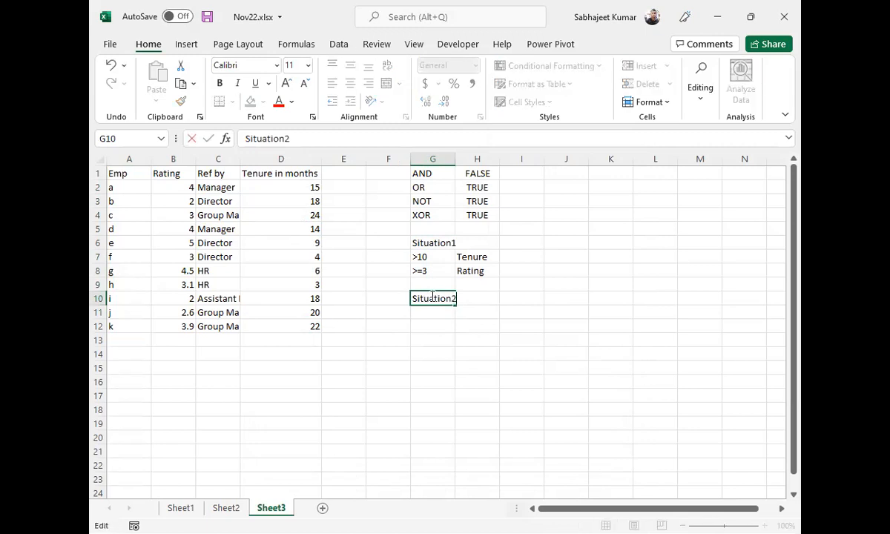
{"action": "key", "text": "Return"}
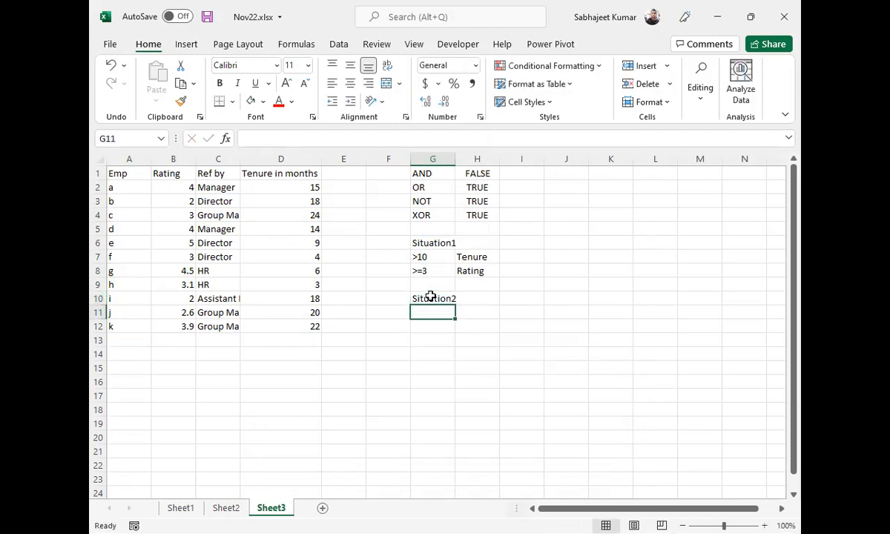
Step: Enter the criterion >=3 in G11 and its label Rating in H11
{"action": "type", "text": "Rating"}
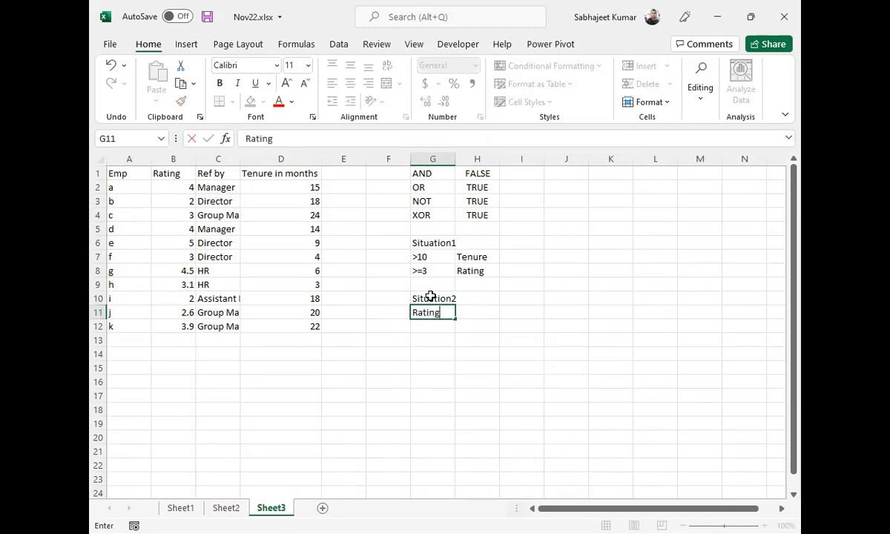
{"action": "key", "text": "Escape"}
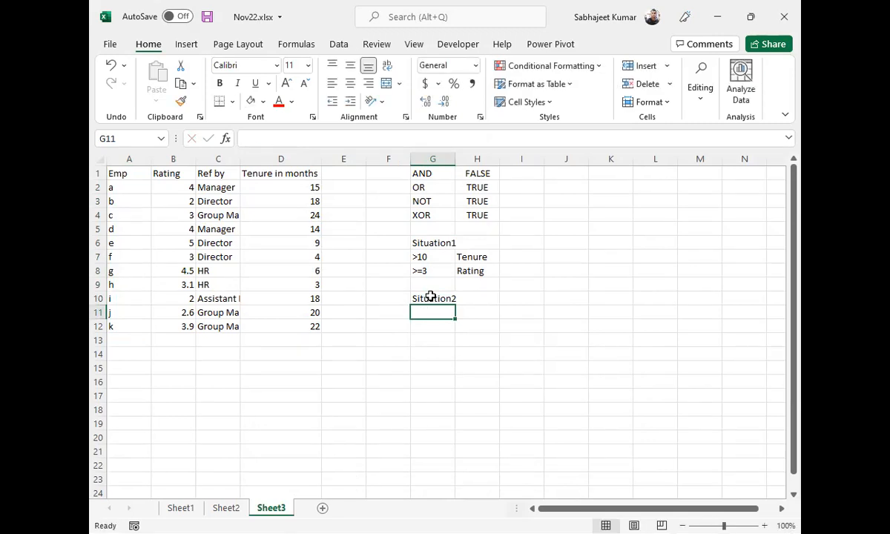
{"action": "type", "text": ">=3"}
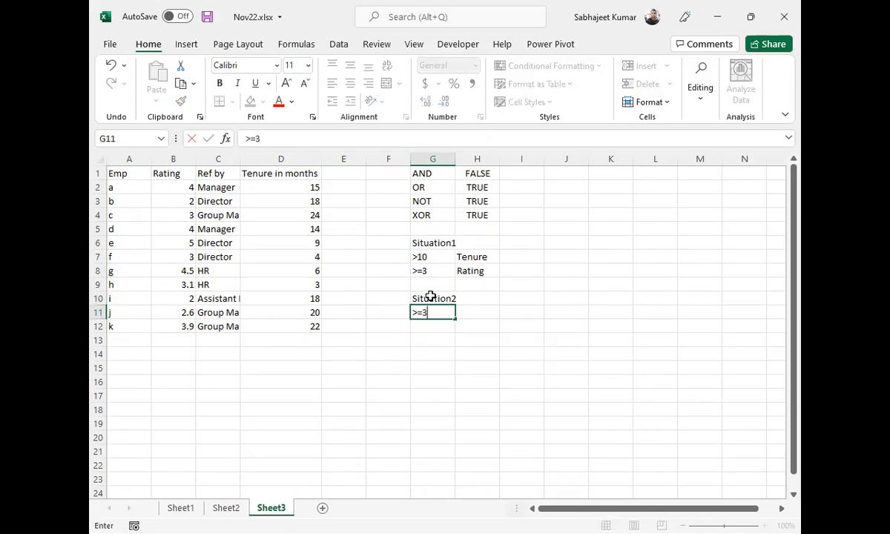
{"action": "key", "text": "Tab"}
{"action": "type", "text": "Rating"}
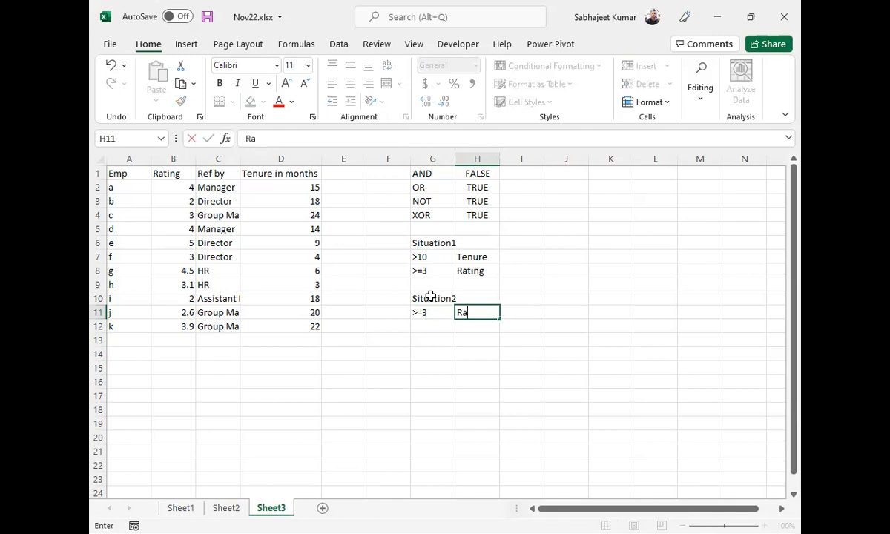
{"action": "key", "text": "Return"}
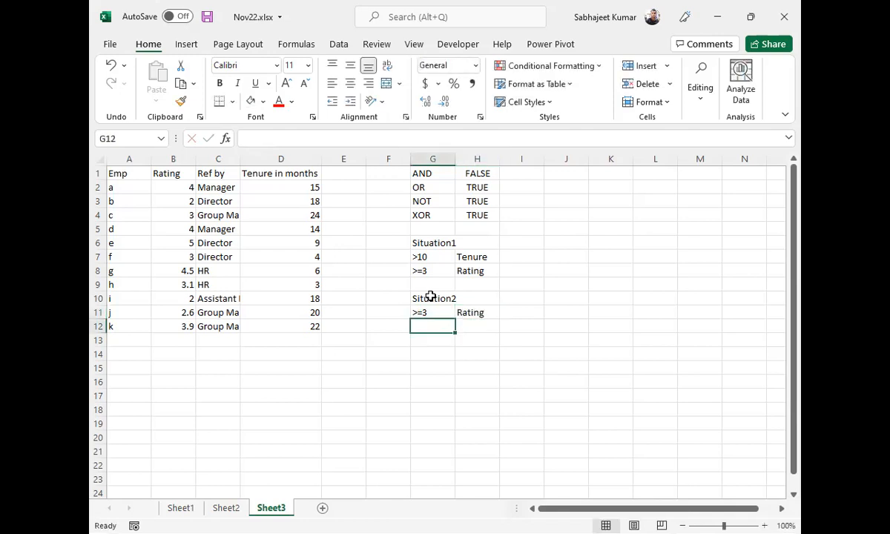
Step: Enter the criterion Director in G12 and its label Ref in H12
{"action": "type", "text": "fa"}
{"action": "key", "text": "Escape"}
{"action": "type", "text": "Dir"}
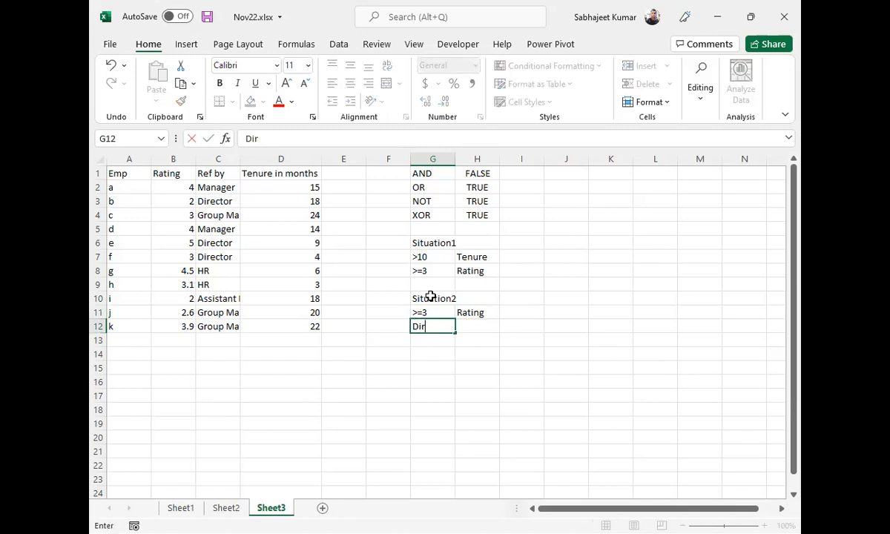
{"action": "key", "text": "Tab"}
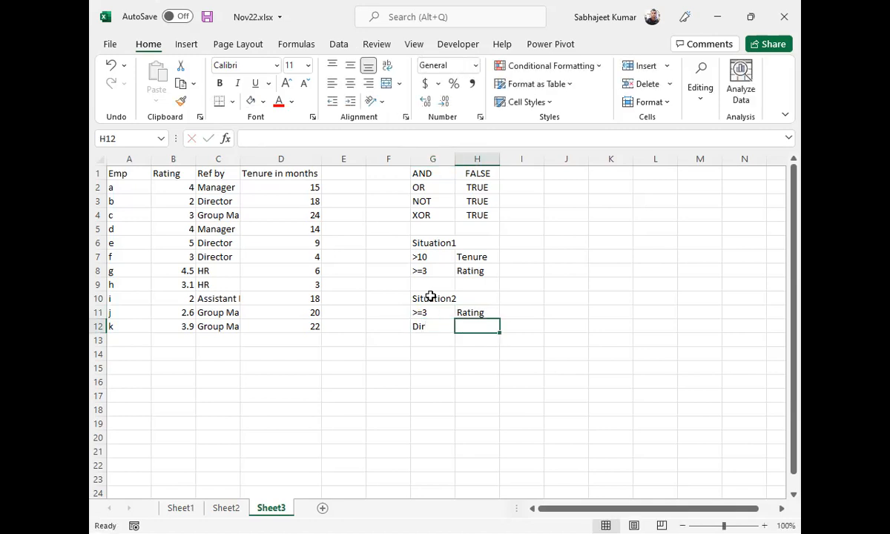
{"action": "key", "text": "Left"}
{"action": "type", "text": "Director"}
{"action": "key", "text": "Tab"}
{"action": "type", "text": "Re"}
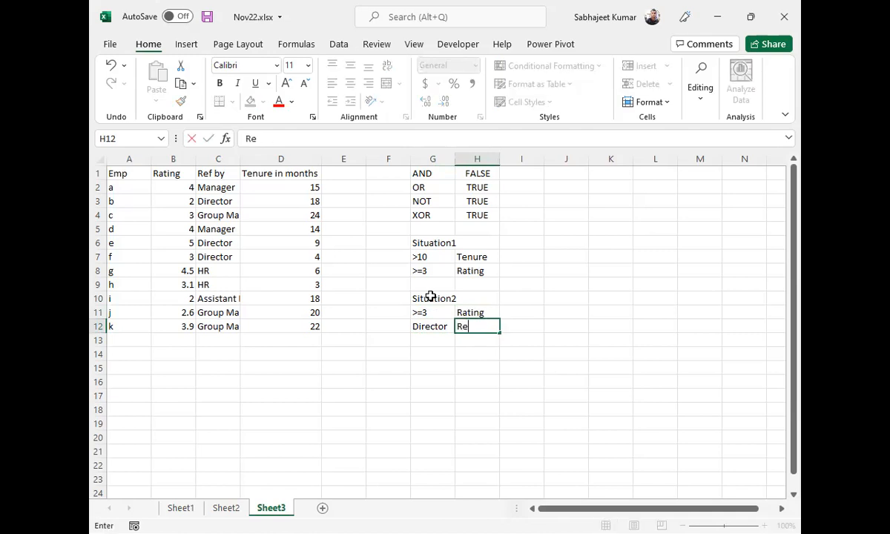
{"action": "type", "text": "f"}
{"action": "key", "text": "Return"}
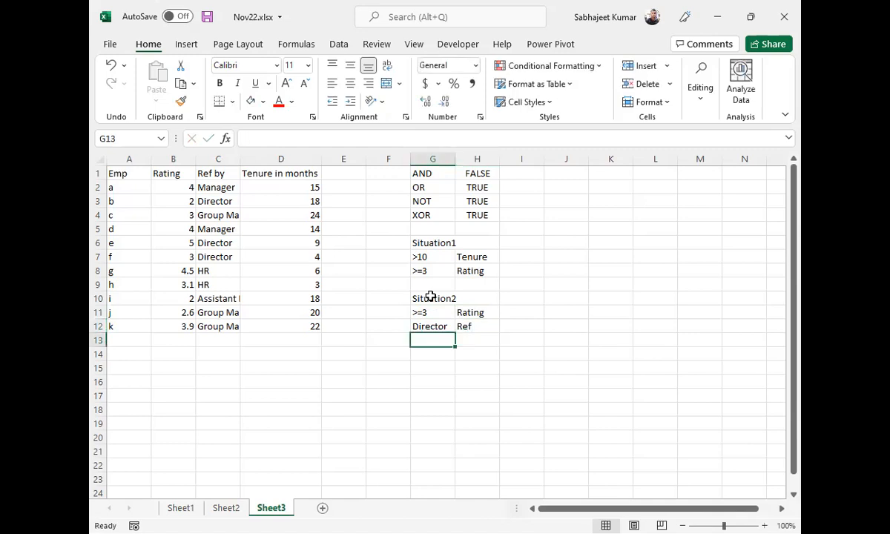
Step: Move the Director and Ref entries from G12:H12 down to G14:H14
{"action": "key", "text": "Up"}
{"action": "key", "text": "shift+Right"}
{"action": "key", "text": "ctrl+c"}
{"action": "key", "text": "Down"}
{"action": "key", "text": "Down"}
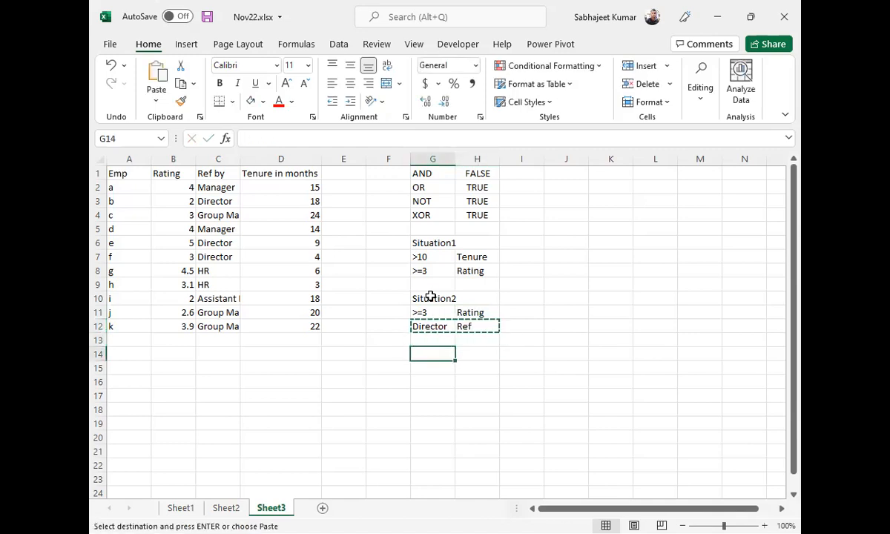
{"action": "key", "text": "ctrl+v"}
{"action": "key", "text": "Up"}
{"action": "key", "text": "Up"}
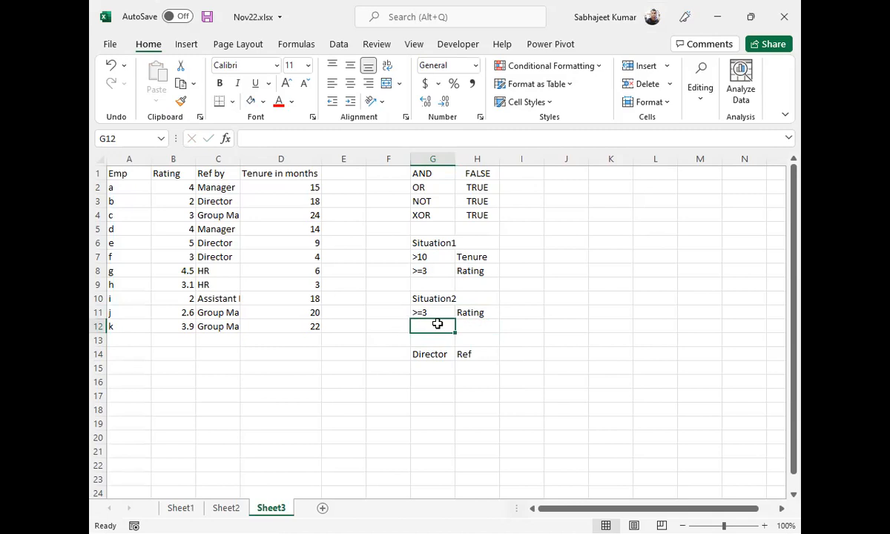
Step: Enter the criterion >10 in G12 and its label Tenure in H12
{"action": "type", "text": ">10"}
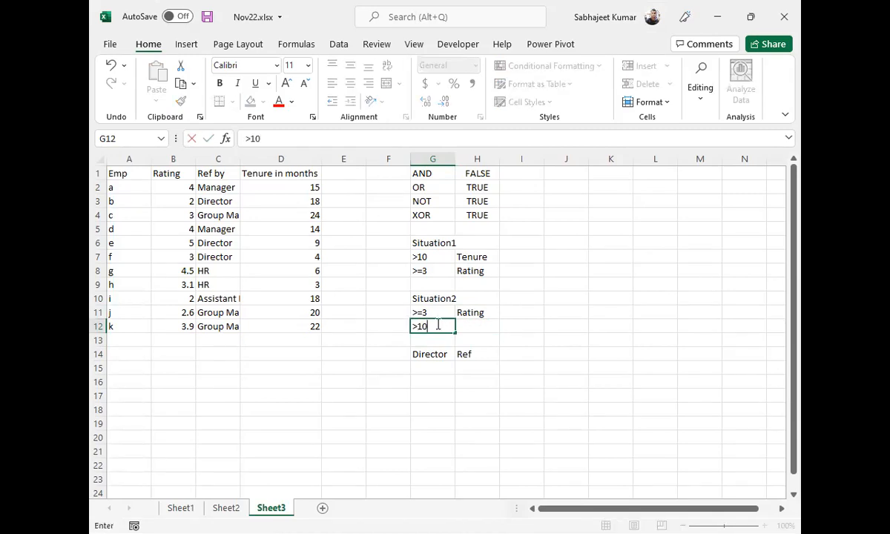
{"action": "key", "text": "Tab"}
{"action": "type", "text": "Tenure"}
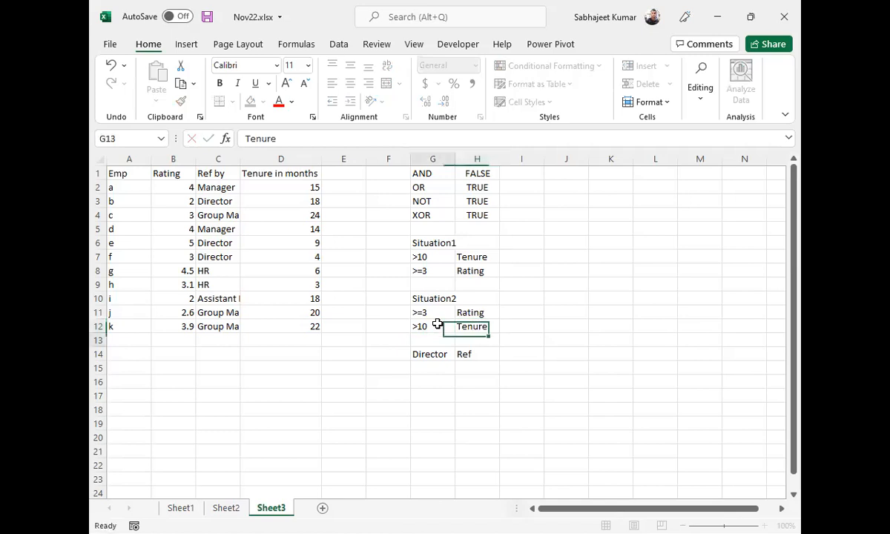
{"action": "key", "text": "Return"}
Step: Move the Director and Ref entries from G14:H14 up to G13:H13, directly below the tenure criterion
{"action": "key", "text": "Down"}
{"action": "key", "text": "ctrl+c"}
{"action": "key", "text": "Right"}
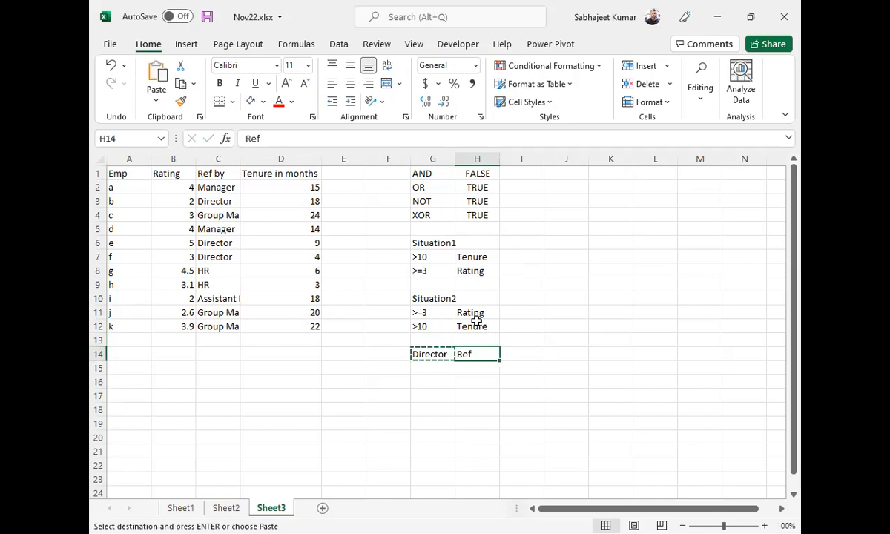
{"action": "key", "text": "shift+Left"}
{"action": "key", "text": "ctrl+c"}
{"action": "key", "text": "Up"}
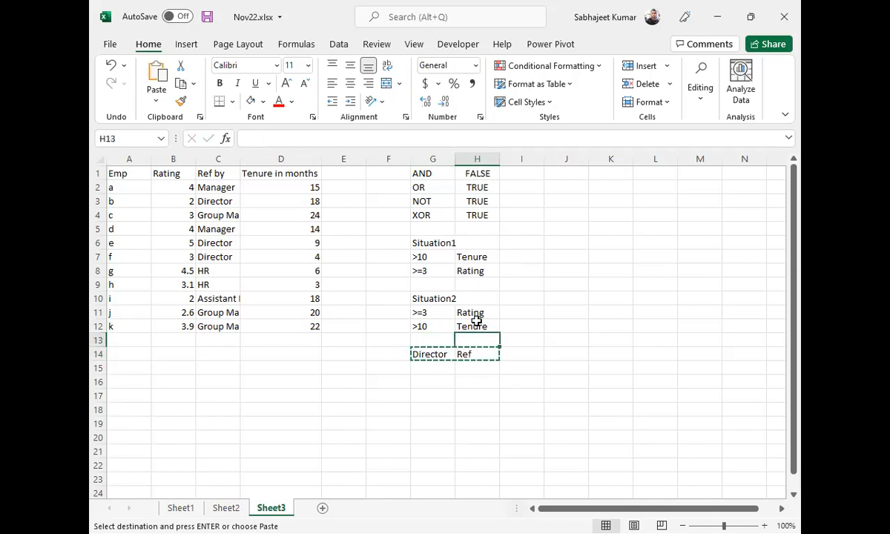
{"action": "key", "text": "Left"}
{"action": "key", "text": "ctrl+v"}
{"action": "key", "text": "Up"}
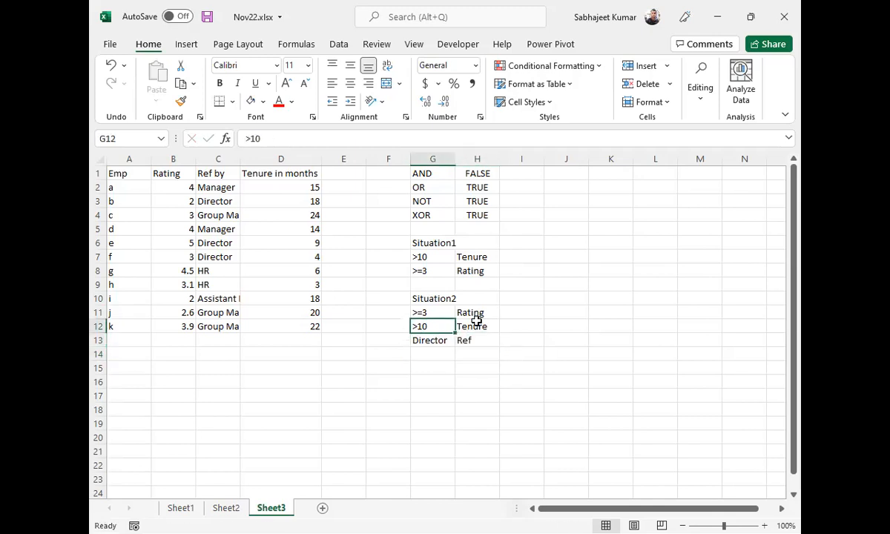
{"action": "key", "text": "shift+Up"}
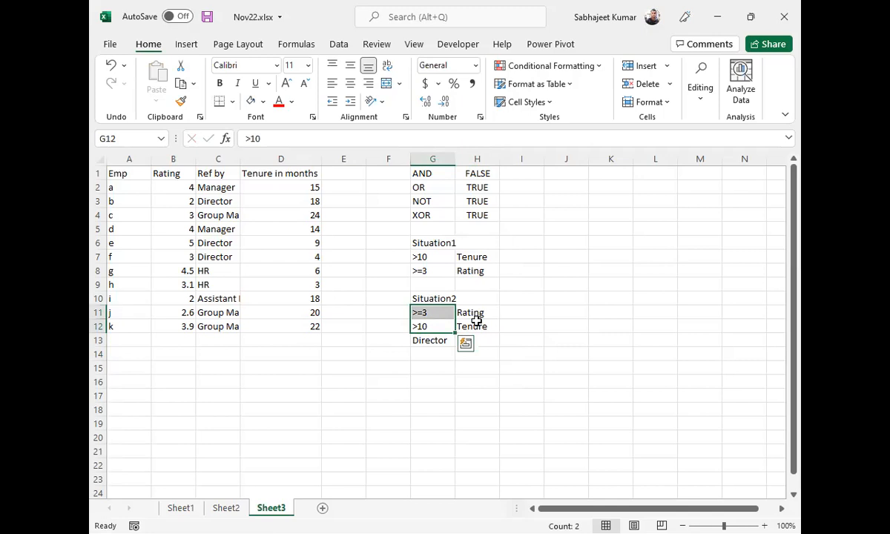
{"action": "key", "text": "Down"}
{"action": "key", "text": "Down"}
{"action": "key", "text": "Up"}
{"action": "key", "text": "Up"}
{"action": "key", "text": "Up"}
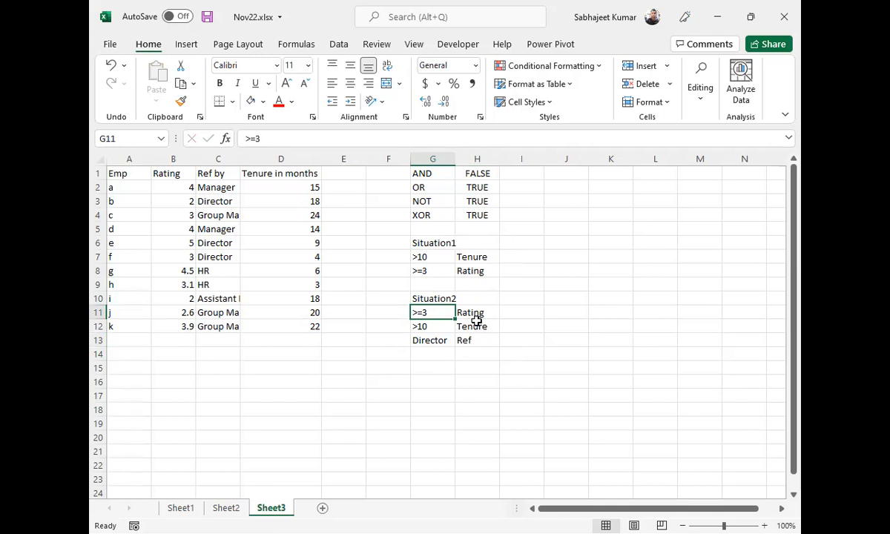
Step: Enter =AND(B2>=3,D2>10) in E2 and fill it down through E12
{"action": "left_click", "coordinate": [354, 187]}
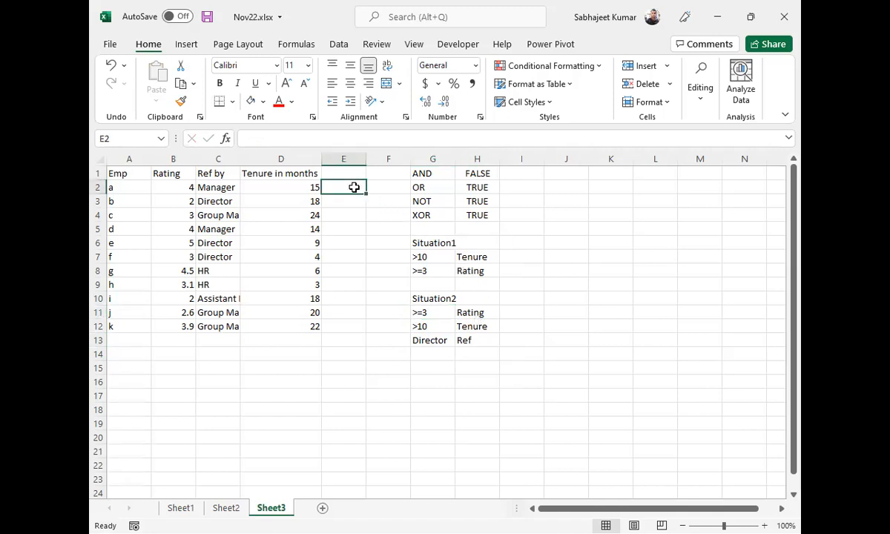
{"action": "type", "text": "=and"}
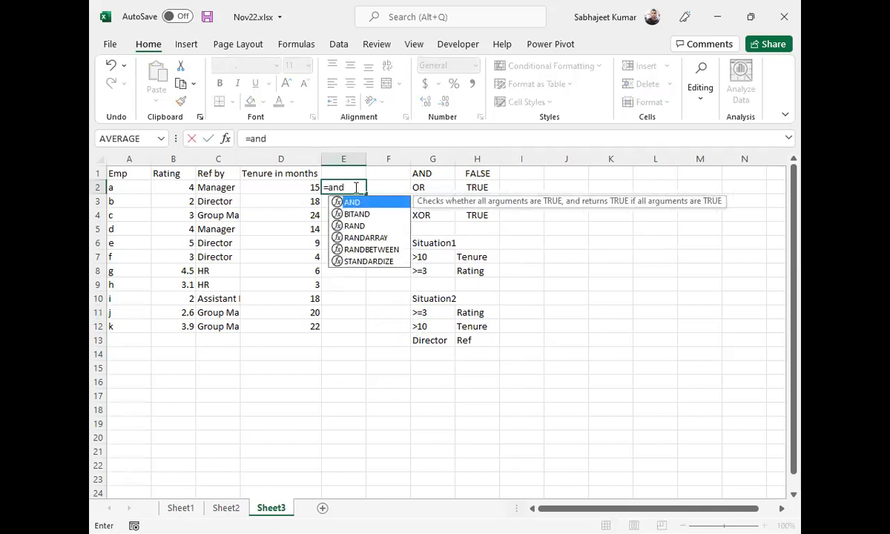
{"action": "key", "text": "Tab"}
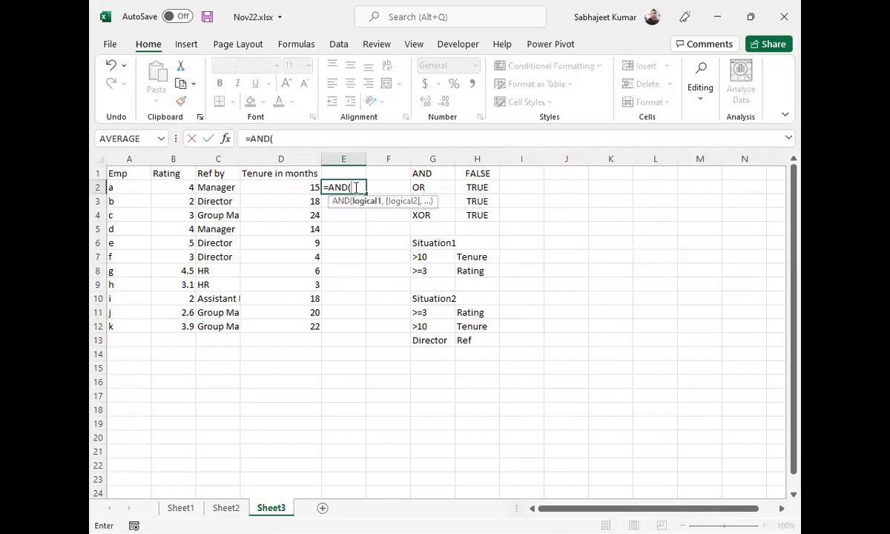
{"action": "left_click", "coordinate": [182, 190]}
{"action": "type", "text": ">="}
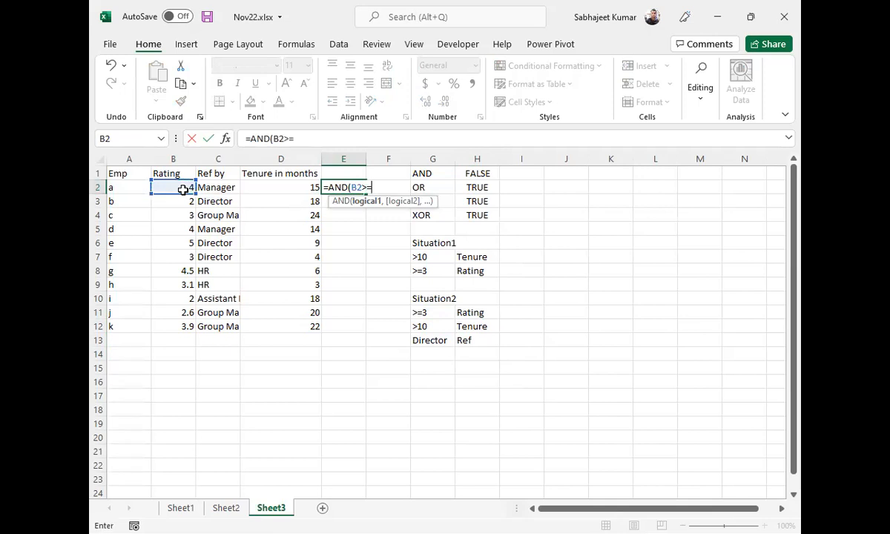
{"action": "type", "text": "3,"}
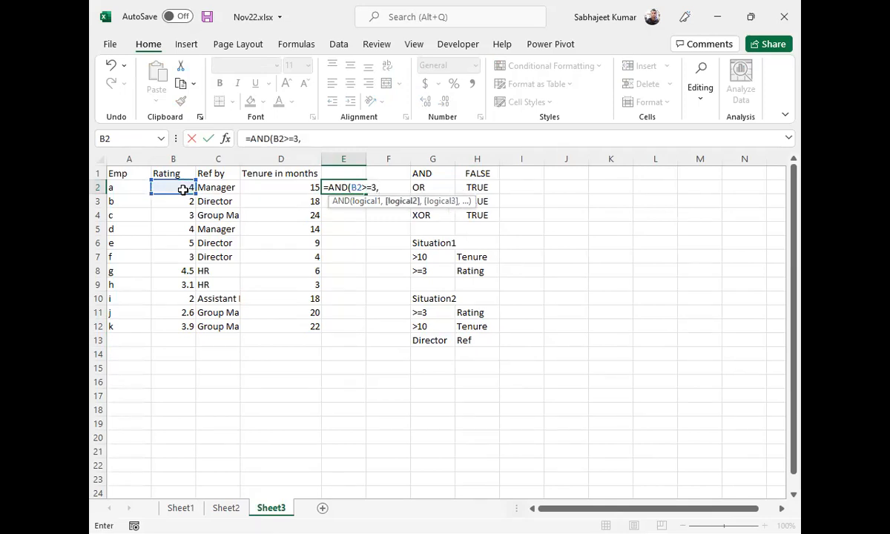
{"action": "left_click", "coordinate": [301, 187]}
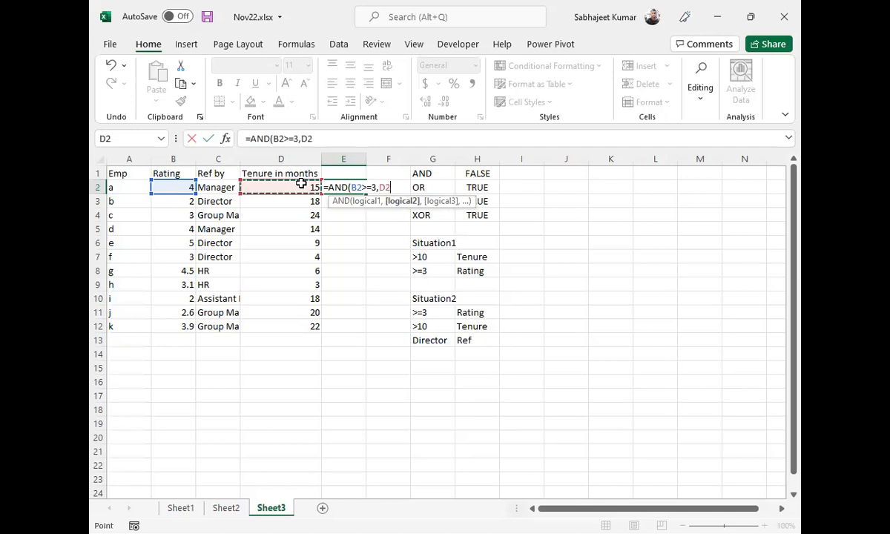
{"action": "type", "text": ">10"}
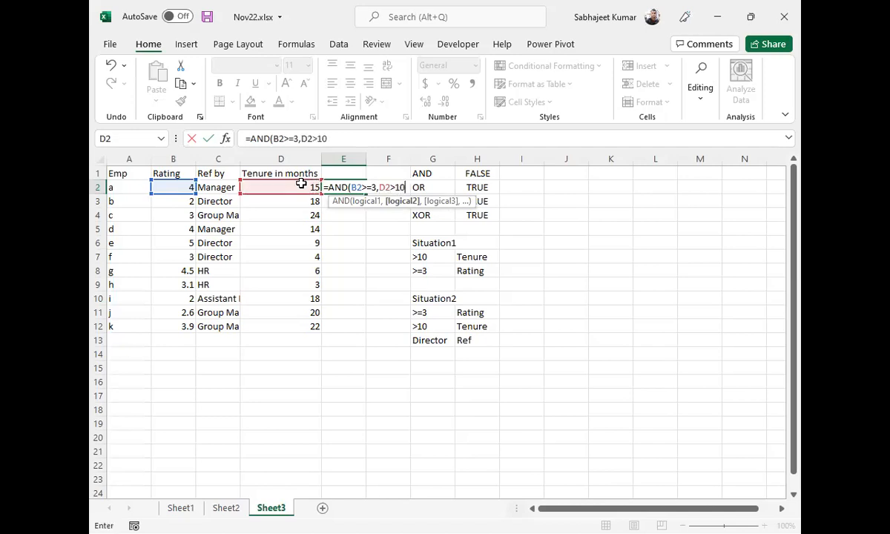
{"action": "key", "text": "ctrl+Return"}
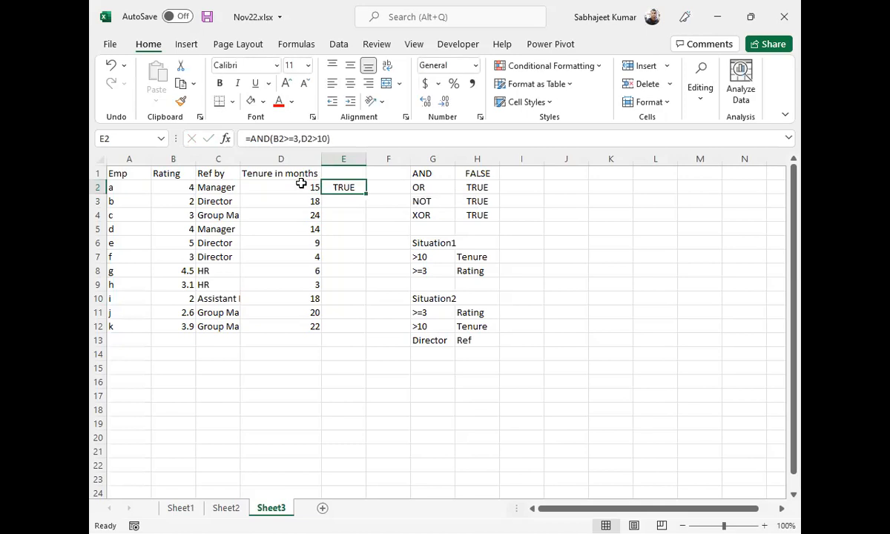
{"action": "left_click_drag", "start_coordinate": [368, 192], "coordinate": [370, 330]}
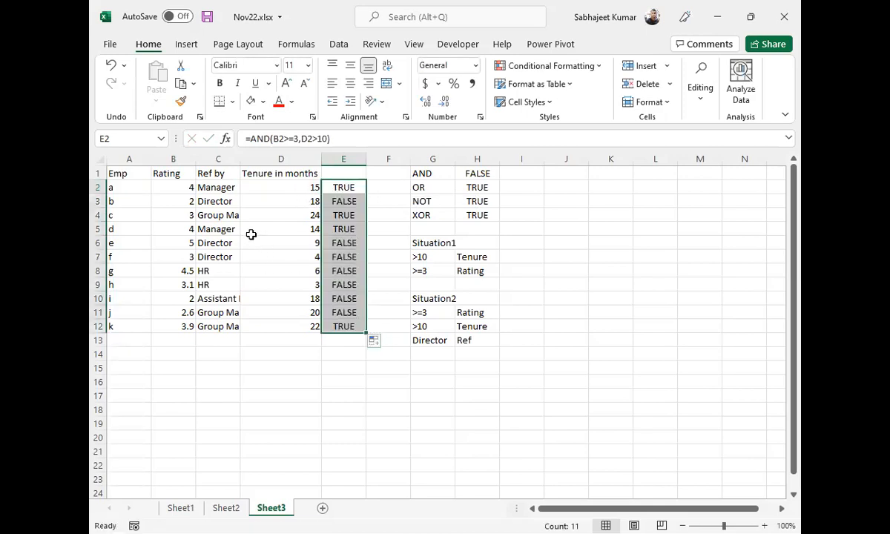
Step: Insert an OR function in front of the AND test in E3's formula
{"action": "left_click", "coordinate": [215, 202]}
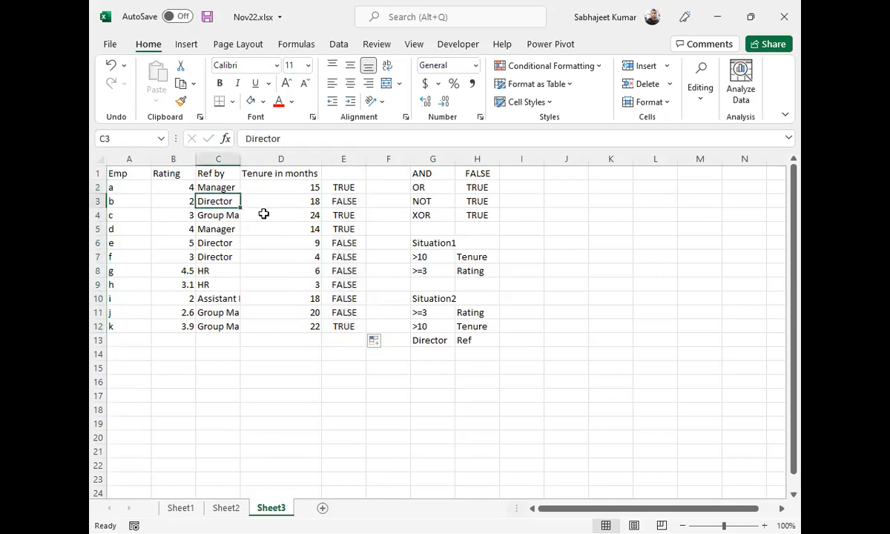
{"action": "left_click", "coordinate": [349, 201]}
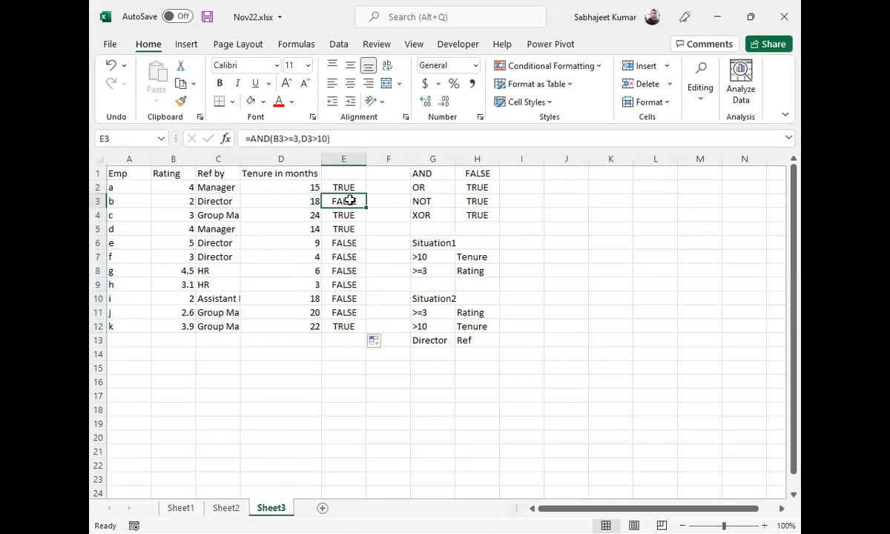
{"action": "left_click", "coordinate": [249, 138]}
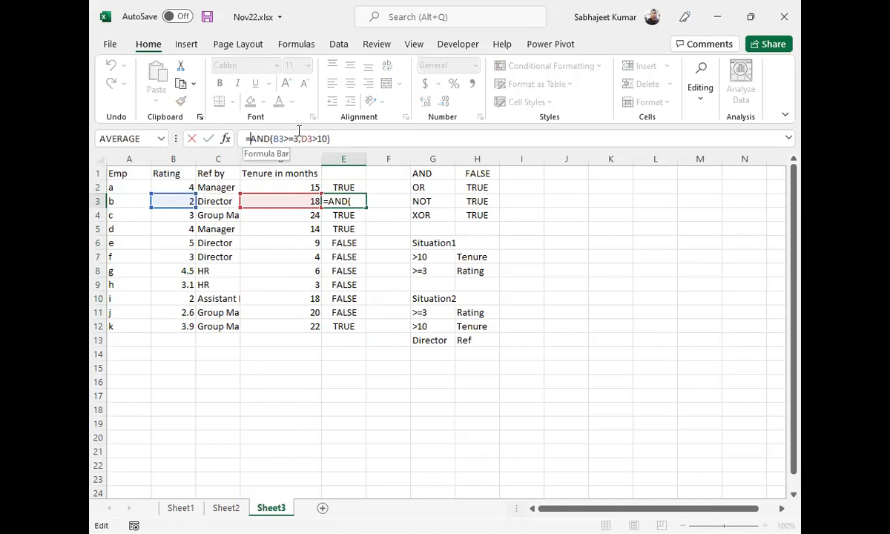
{"action": "left_click_drag", "start_coordinate": [251, 138], "coordinate": [307, 138]}
{"action": "left_click", "coordinate": [250, 143]}
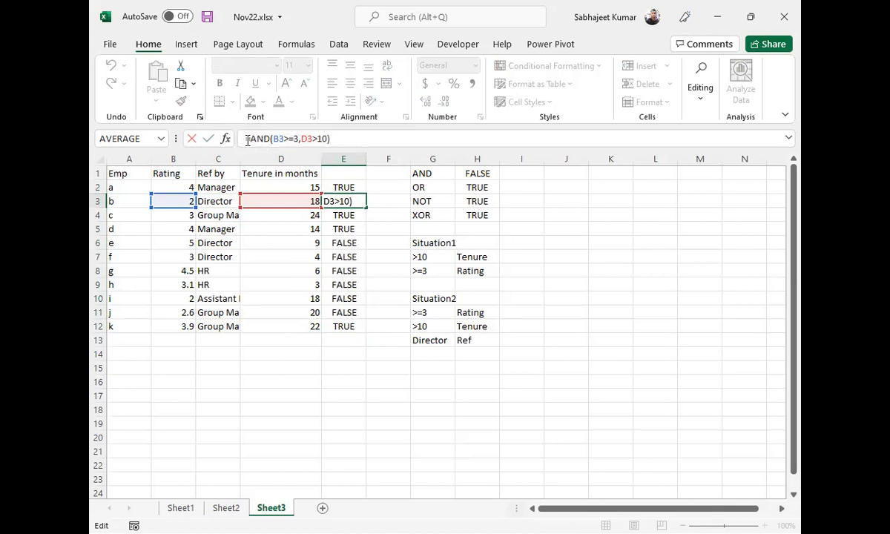
{"action": "type", "text": "or"}
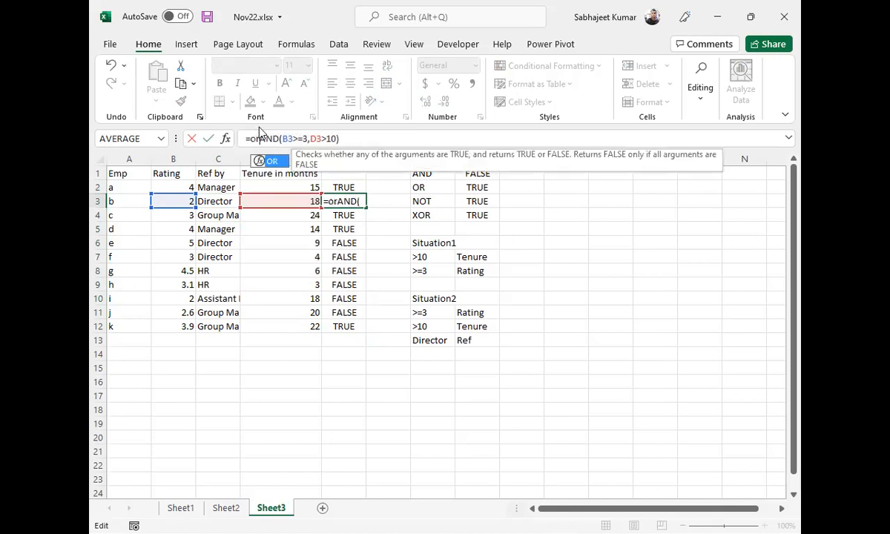
{"action": "key", "text": "Tab"}
{"action": "type", "text": "("}
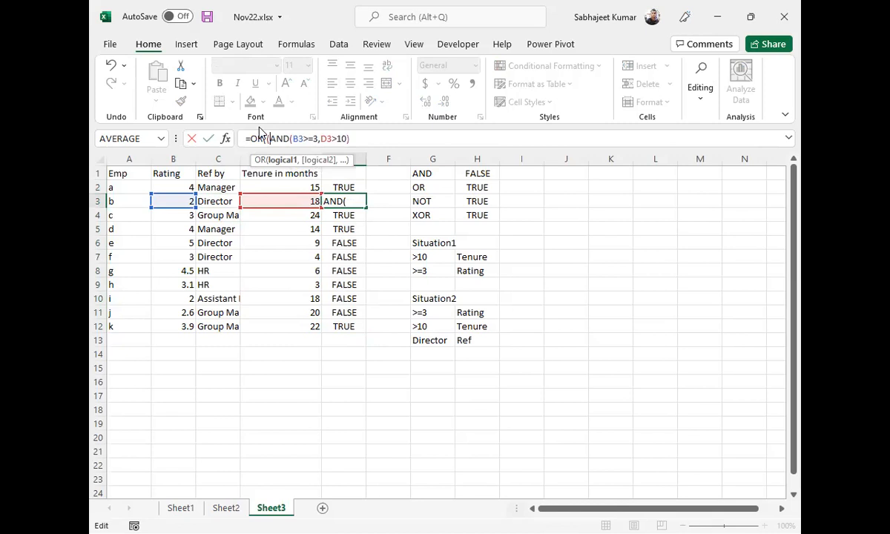
Step: Add C3="Director" as the first OR condition in E3, separated by a comma from the AND test
{"action": "left_click", "coordinate": [222, 198]}
{"action": "type", "text": "="}
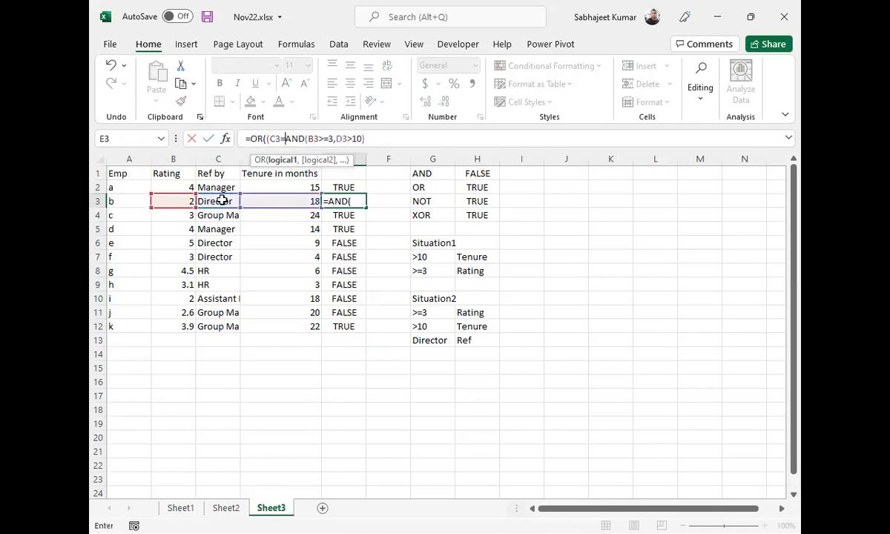
{"action": "type", "text": "r"}
{"action": "key", "text": "BackSpace"}
{"action": "type", "text": "\"Direct"}
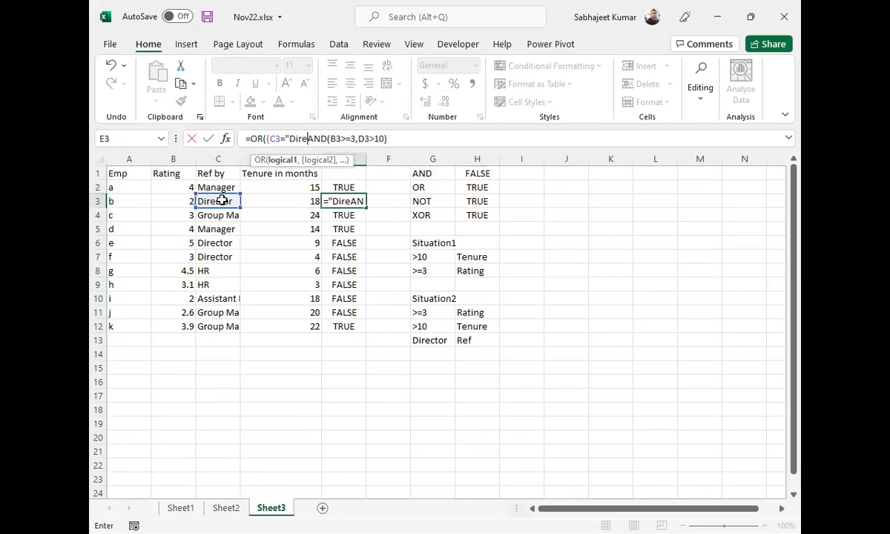
{"action": "type", "text": "or\""}
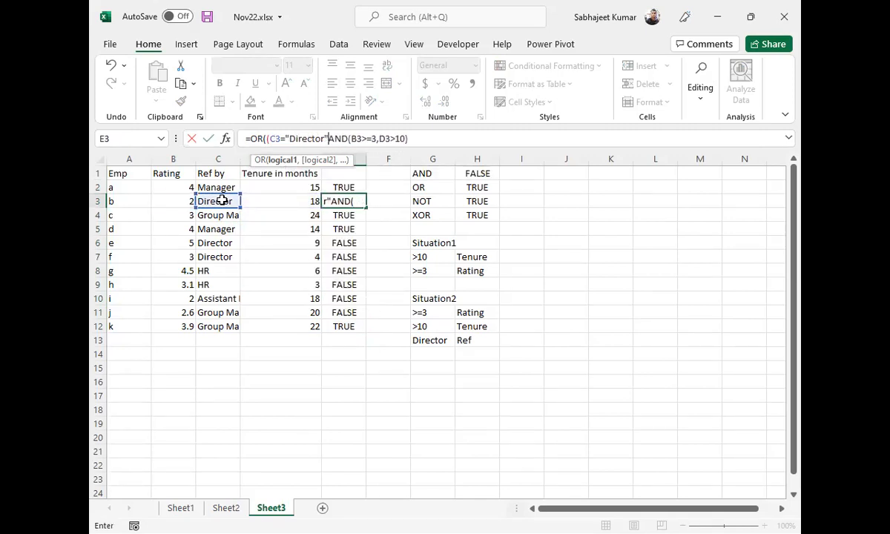
{"action": "type", "text": ","}
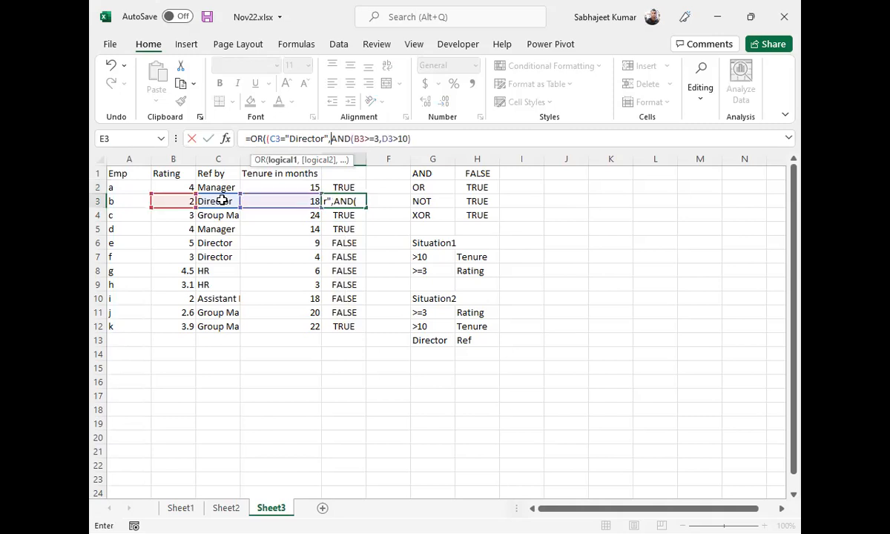
Step: Remove the extra opening parenthesis after OR and commit E3 as =OR(C3="Director",AND(B3>=3,D3>10))
{"action": "key", "text": "Return"}
{"action": "key", "text": "Return"}
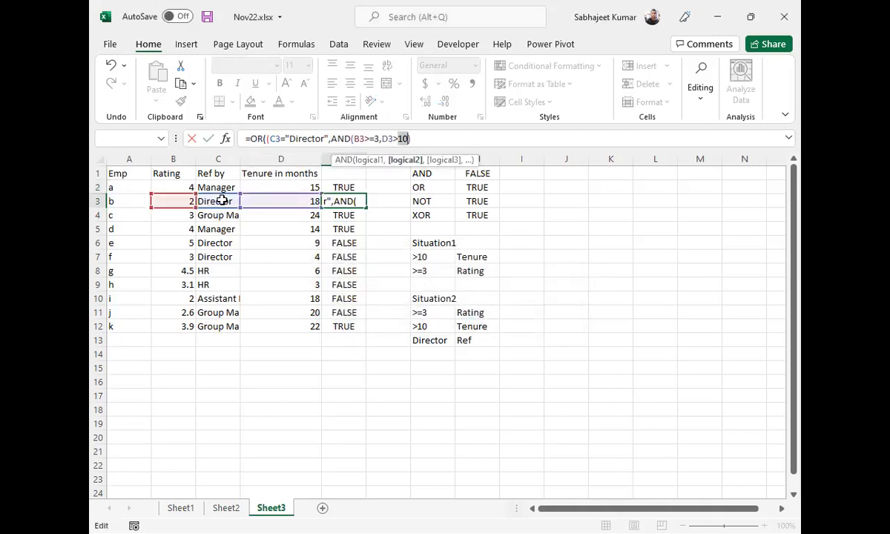
{"action": "left_click", "coordinate": [268, 139]}
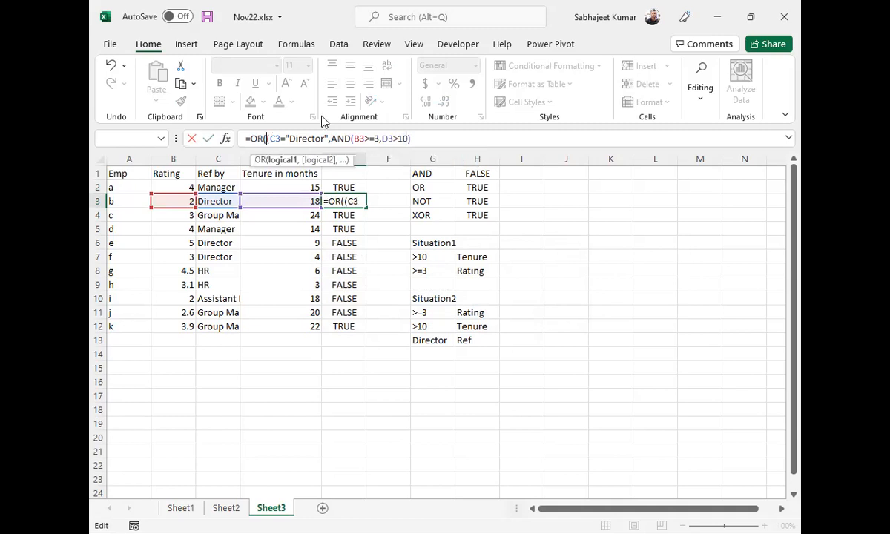
{"action": "key", "text": "BackSpace"}
{"action": "key", "text": "Return"}
{"action": "key", "text": "Return"}
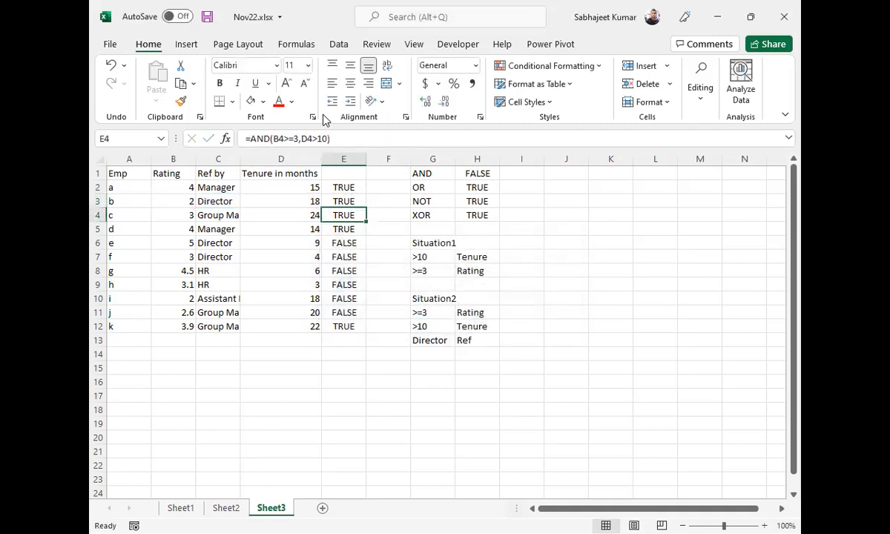
Step: Copy the OR formula from E3 into the whole range E2:E12
{"action": "key", "text": "Up"}
{"action": "key", "text": "ctrl+c"}
{"action": "key", "text": "Up"}
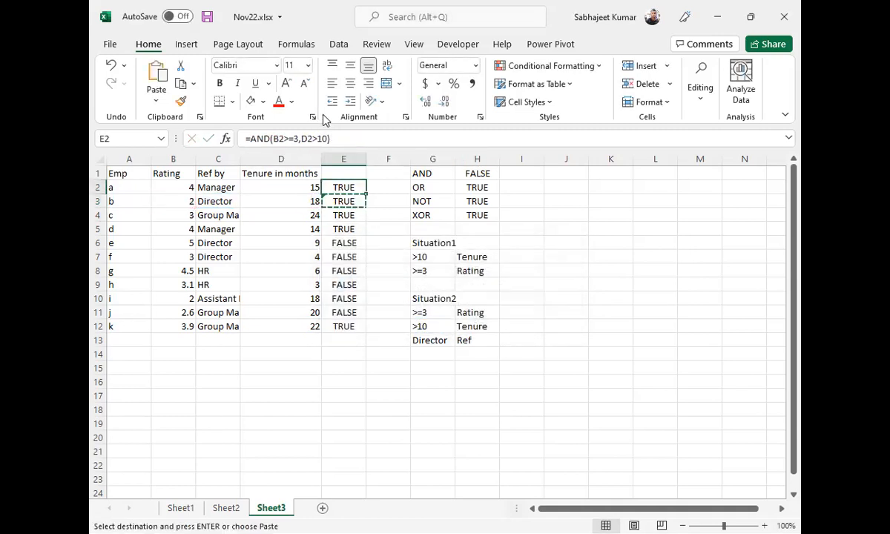
{"action": "key", "text": "ctrl+v"}
{"action": "key", "text": "ctrl+shift+Down"}
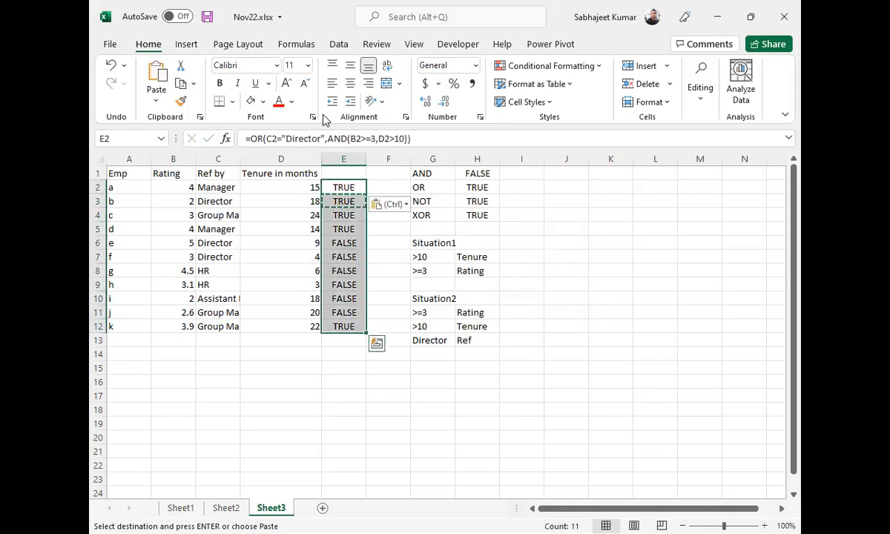
{"action": "key", "text": "Return"}
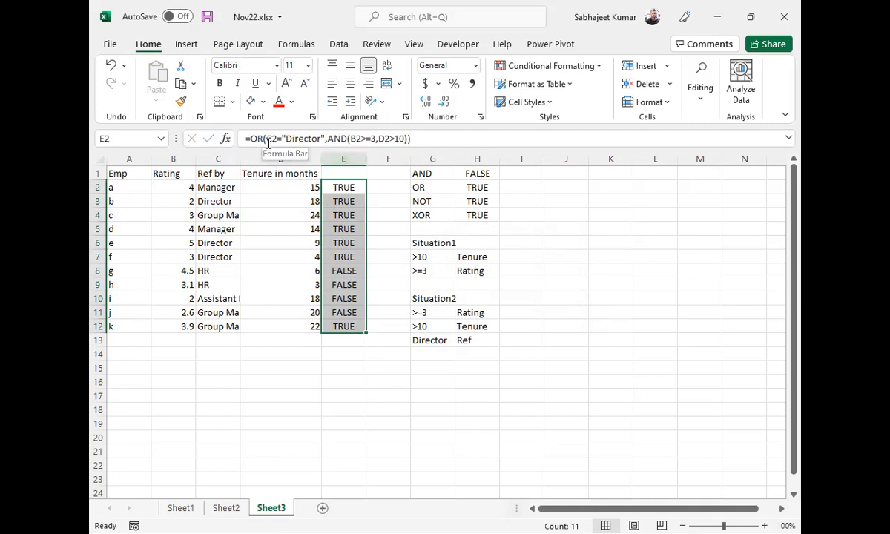
Step: Examine the Director condition and the nested AND condition within the OR formula in E2
{"action": "left_click", "coordinate": [336, 189]}
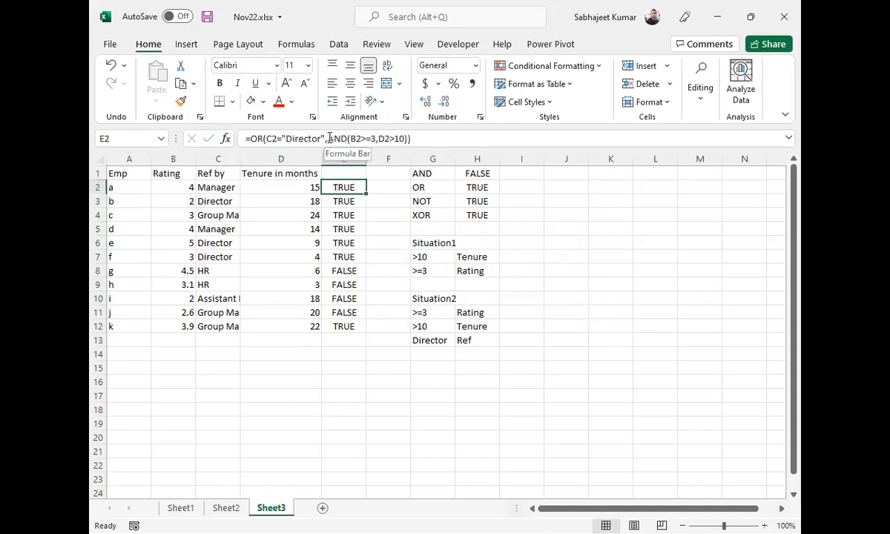
{"action": "left_click_drag", "start_coordinate": [264, 139], "coordinate": [325, 139]}
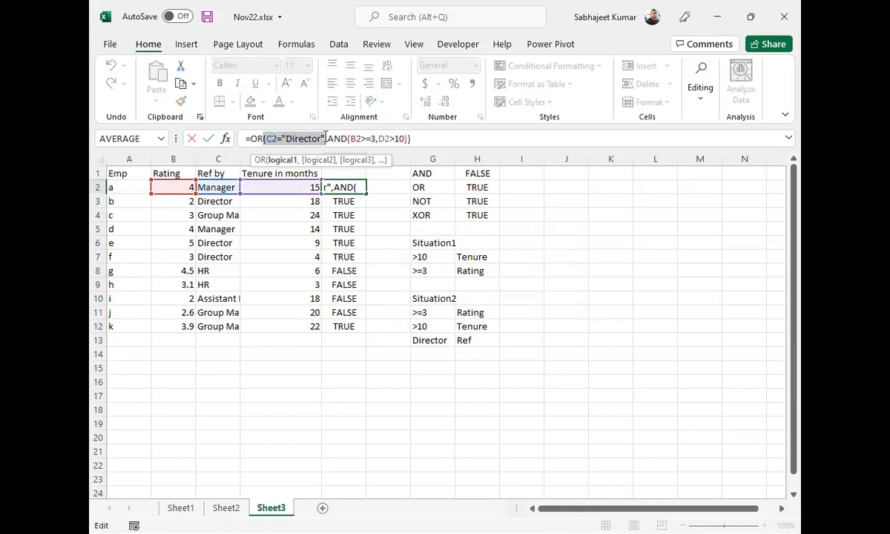
{"action": "left_click_drag", "start_coordinate": [328, 138], "coordinate": [409, 139]}
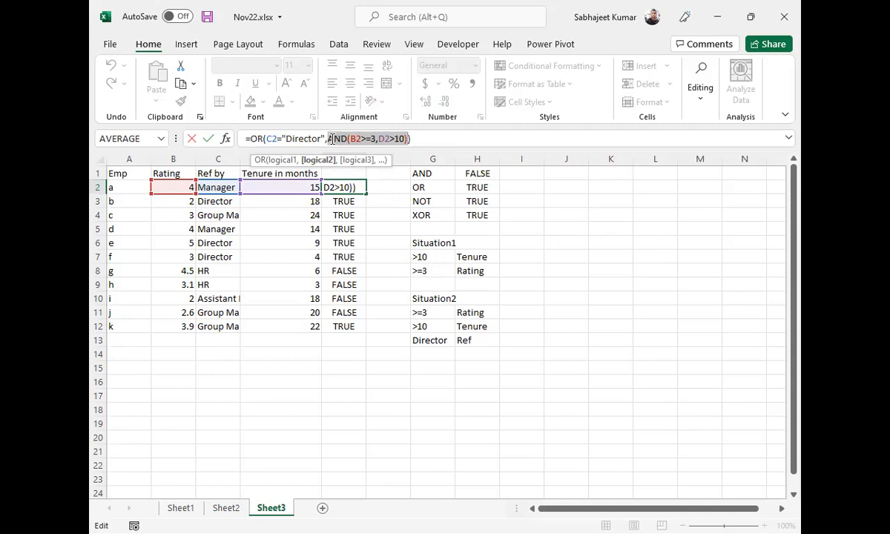
Step: Evaluate the nested AND condition in place within E2's OR formula and restore the original expression
{"action": "mouse_move", "coordinate": [329, 139]}
{"action": "left_mouse_down"}
{"action": "mouse_move", "coordinate": [406, 139]}
{"action": "mouse_move", "coordinate": [331, 139]}
{"action": "left_mouse_up"}
{"action": "left_click_drag", "start_coordinate": [329, 139], "coordinate": [413, 137]}
{"action": "key", "text": "F9"}
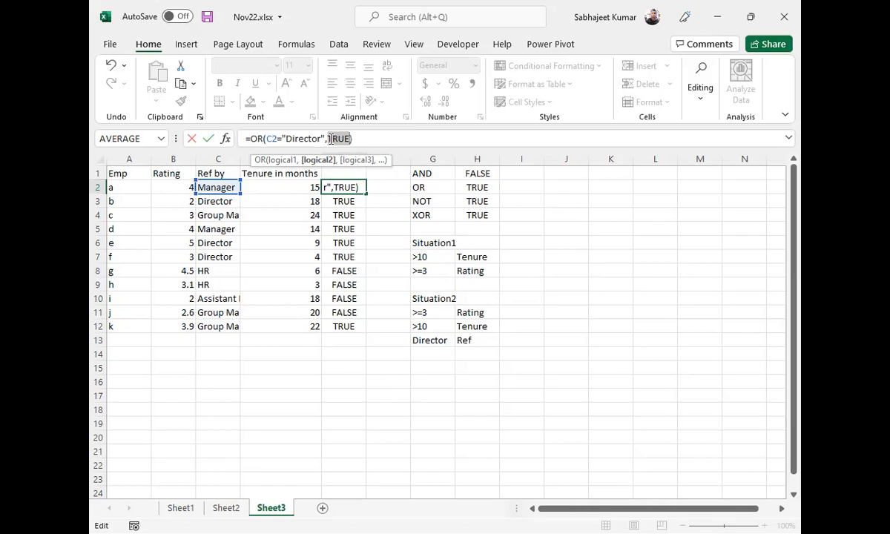
{"action": "key", "text": "ctrl+z"}
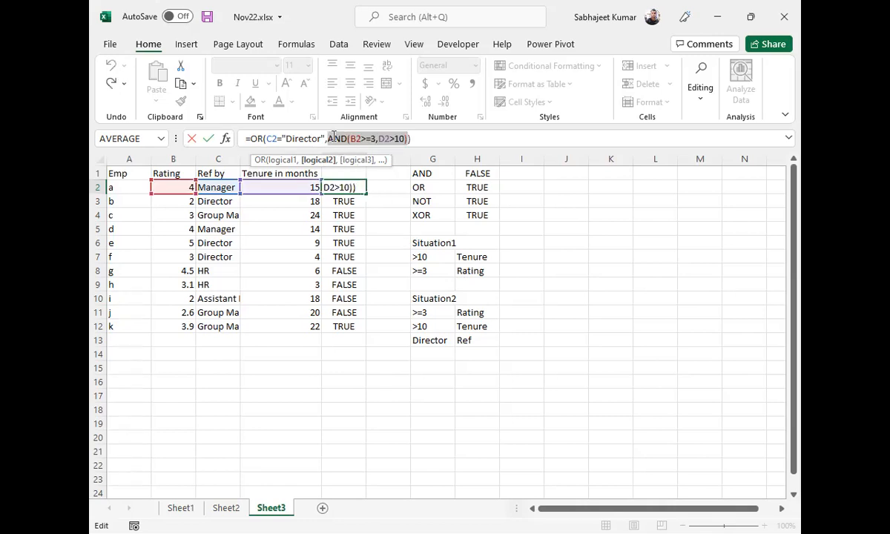
Step: Examine the AND condition, the OR function and the Director condition in E2's formula, and close the cell edit
{"action": "left_click_drag", "start_coordinate": [328, 138], "coordinate": [404, 140]}
{"action": "left_click", "coordinate": [256, 138]}
{"action": "left_click_drag", "start_coordinate": [248, 138], "coordinate": [268, 138]}
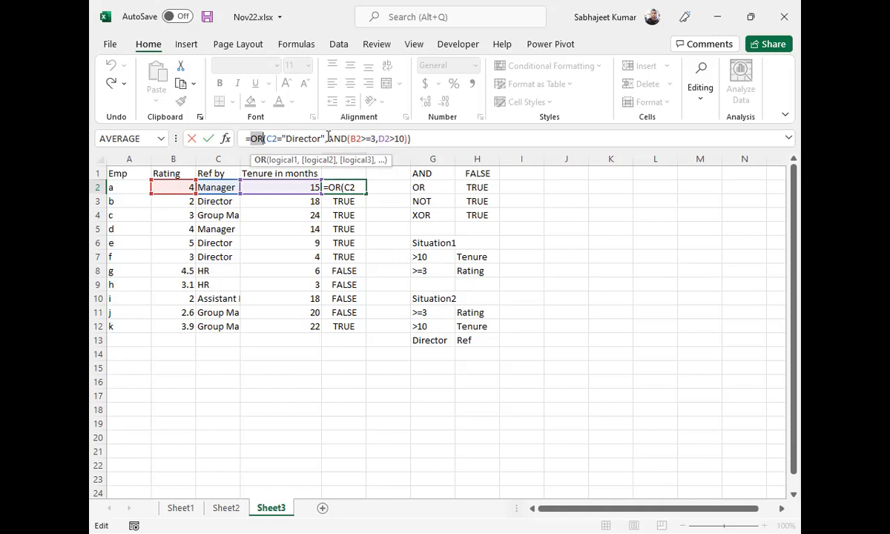
{"action": "left_click", "coordinate": [266, 139]}
{"action": "left_click_drag", "start_coordinate": [266, 139], "coordinate": [324, 138]}
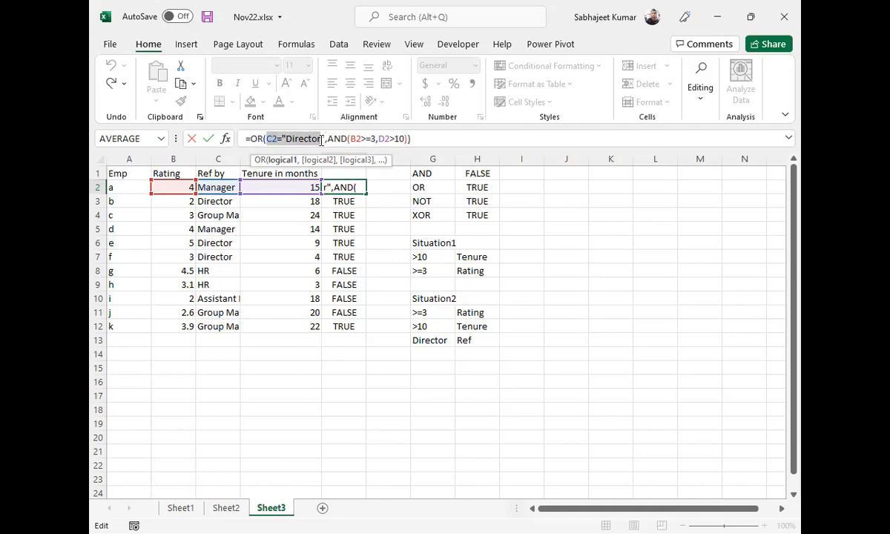
{"action": "key", "text": "Return"}
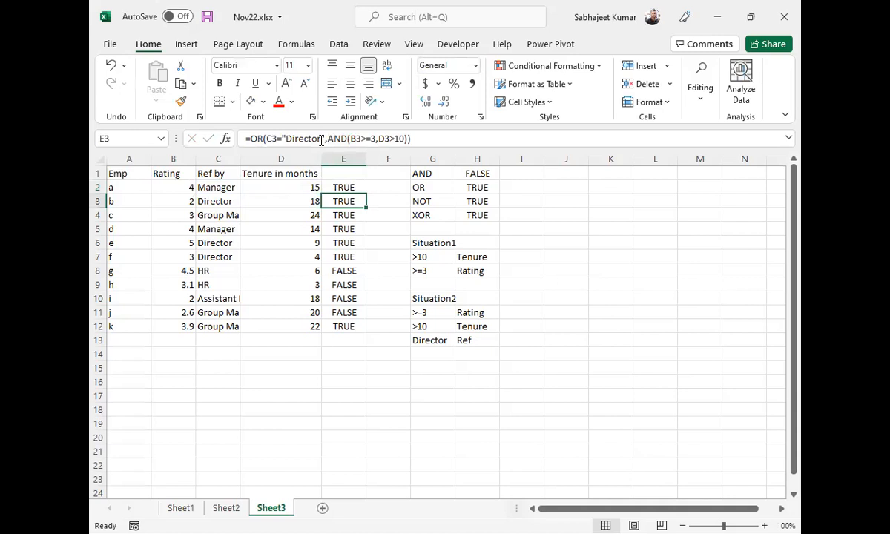
Step: Evaluate the nested AND test and the Director condition of E3's formula in place, and discard the edits
{"action": "left_click_drag", "start_coordinate": [327, 139], "coordinate": [409, 139]}
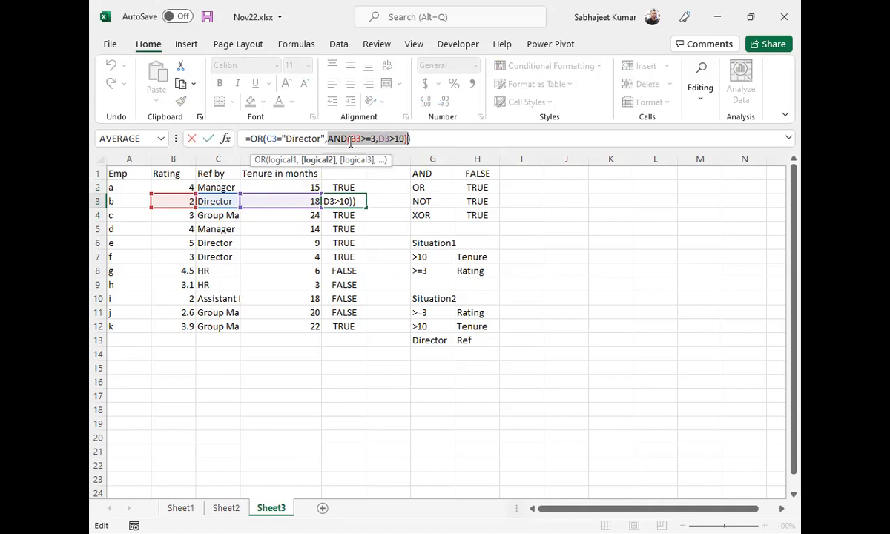
{"action": "key", "text": "F9"}
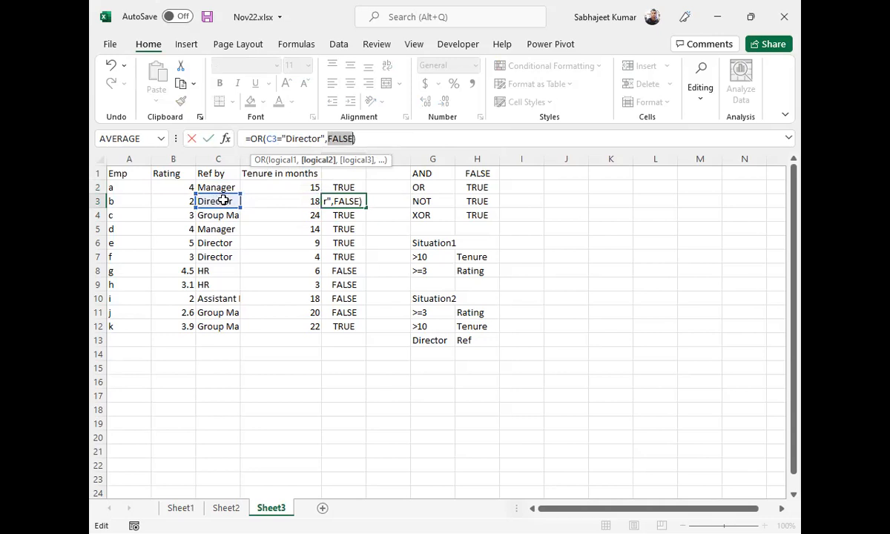
{"action": "left_click_drag", "start_coordinate": [267, 139], "coordinate": [324, 138]}
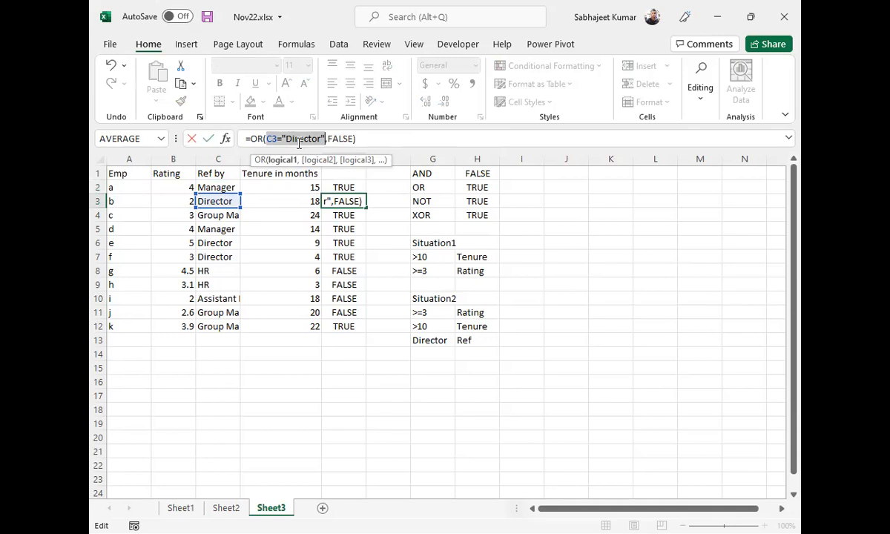
{"action": "key", "text": "F9"}
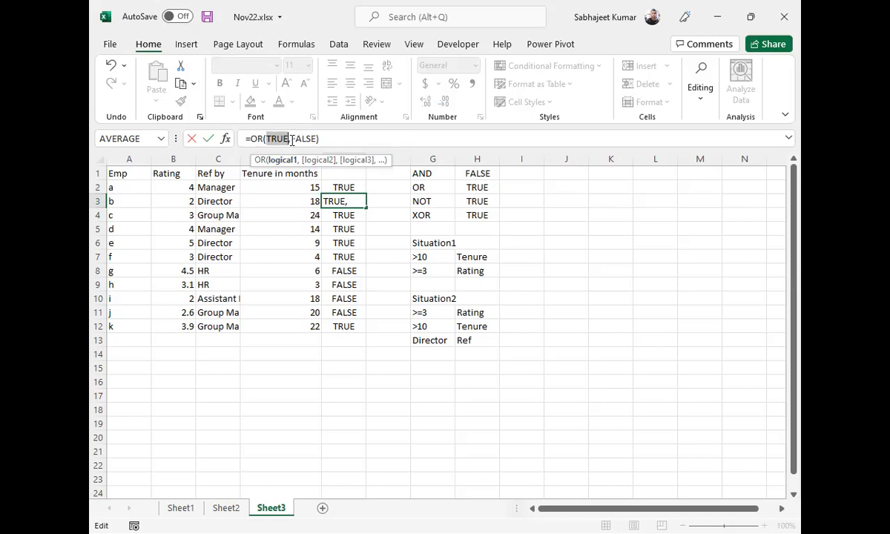
{"action": "left_click_drag", "start_coordinate": [291, 141], "coordinate": [315, 143]}
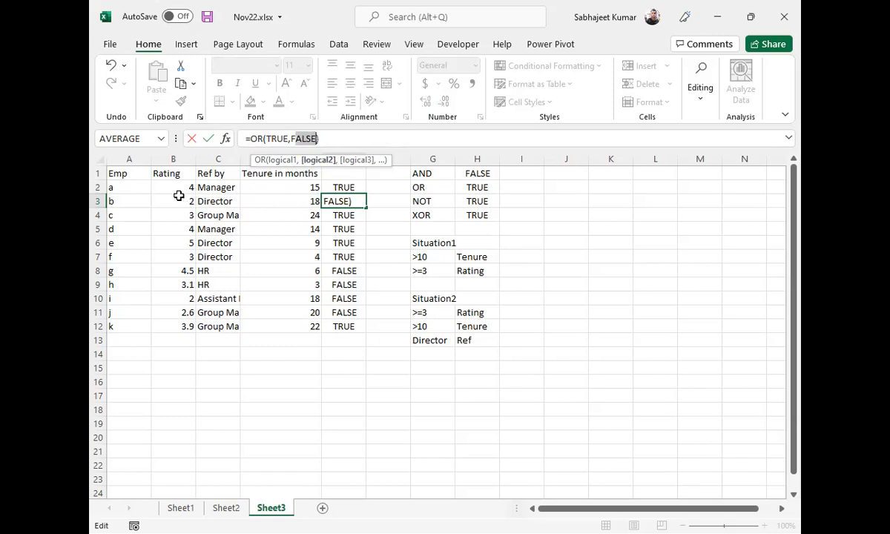
{"action": "key", "text": "Escape"}
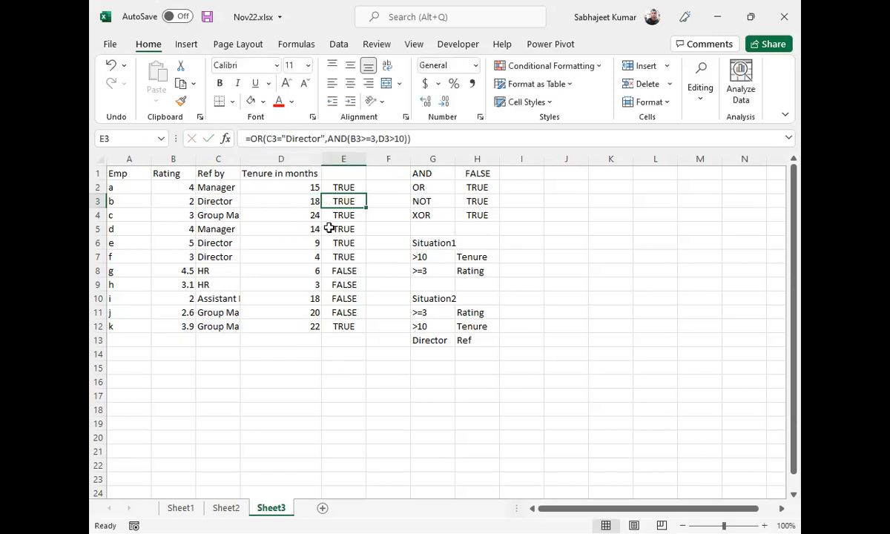
Step: Try Director as the referral in C11 to test the OR formula, and undo the entry
{"action": "left_click_drag", "start_coordinate": [339, 201], "coordinate": [353, 314]}
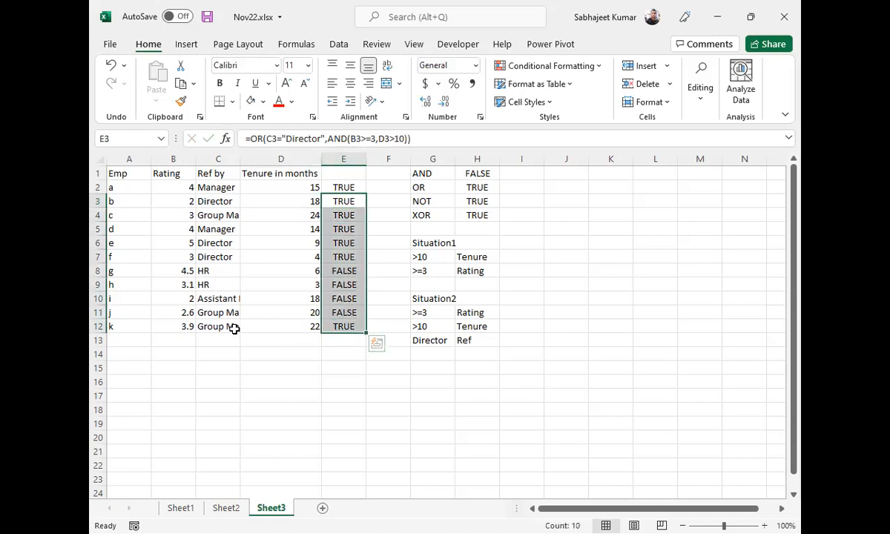
{"action": "left_click", "coordinate": [212, 315]}
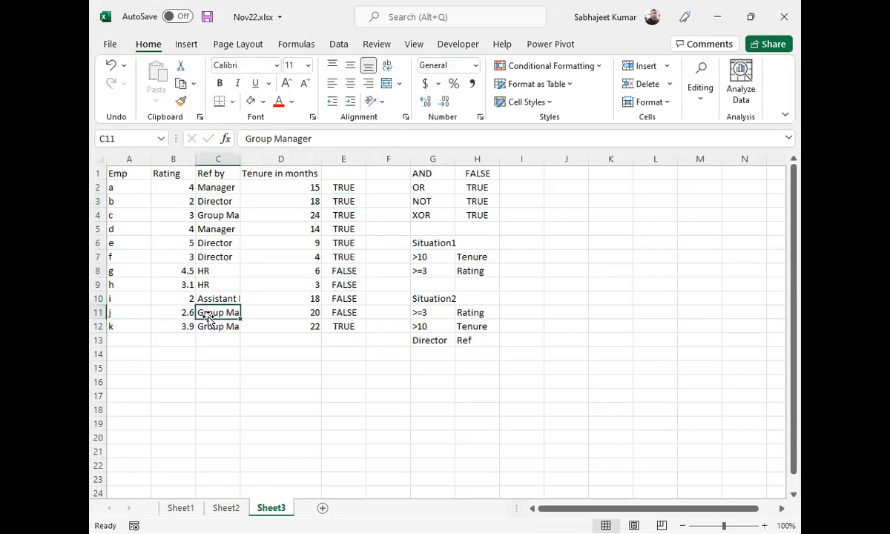
{"action": "type", "text": "Director"}
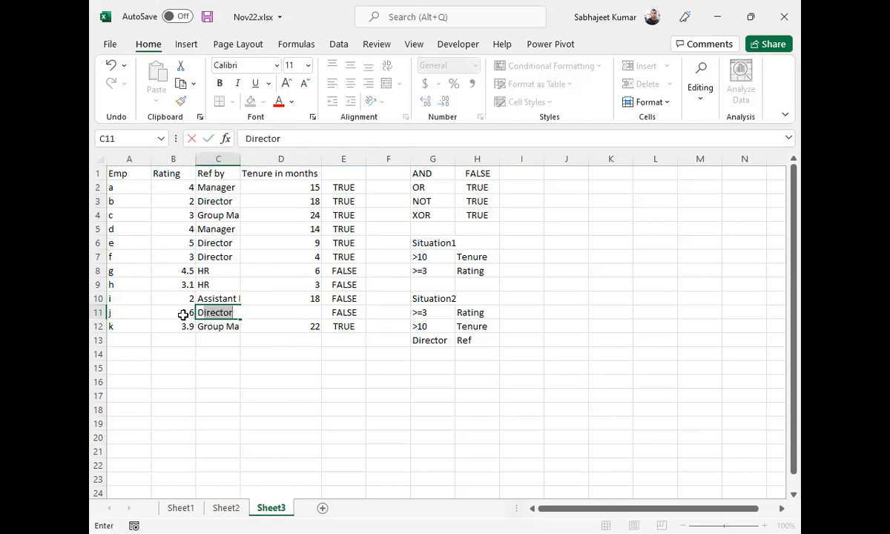
{"action": "key", "text": "Return"}
{"action": "key", "text": "Up"}
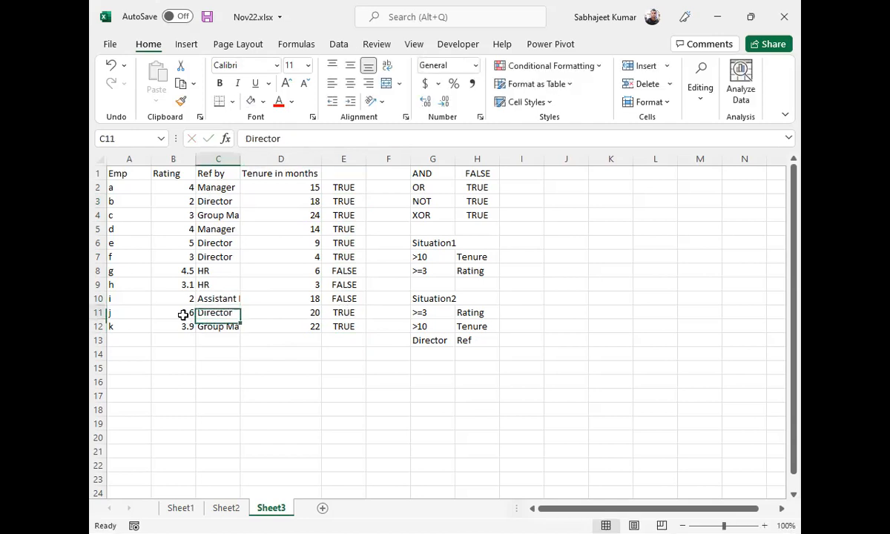
{"action": "key", "text": "ctrl+z"}
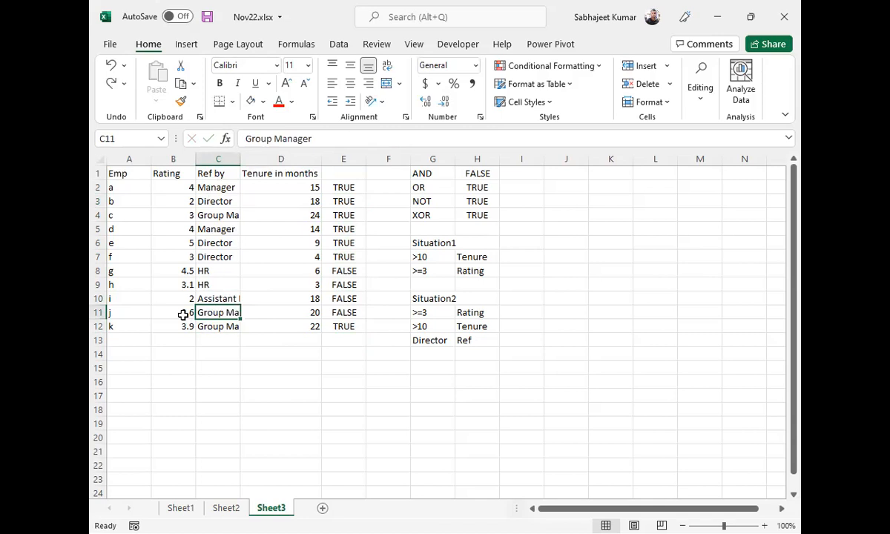
Step: Copy the OR formula text from E2 without the equals sign and select the employee row A2:D2
{"action": "left_click", "coordinate": [347, 185]}
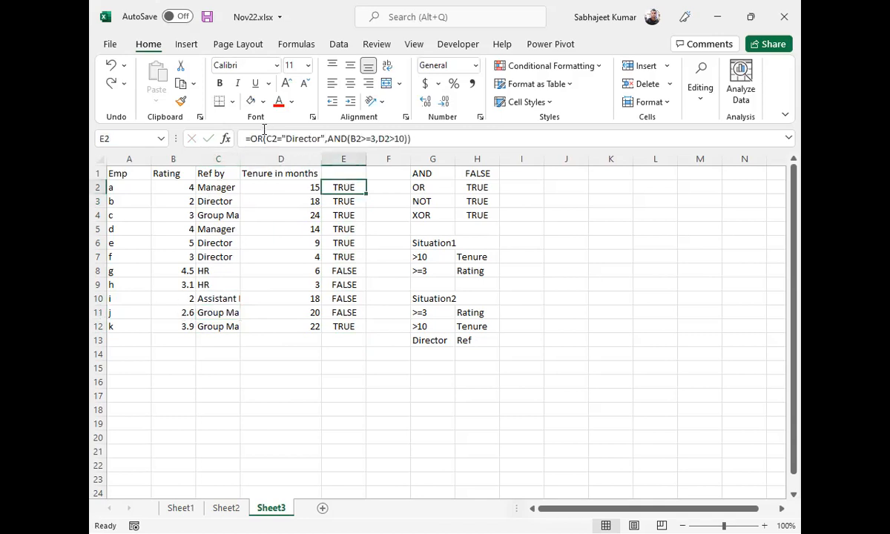
{"action": "left_click_drag", "start_coordinate": [249, 139], "coordinate": [421, 137]}
{"action": "key", "text": "ctrl+c"}
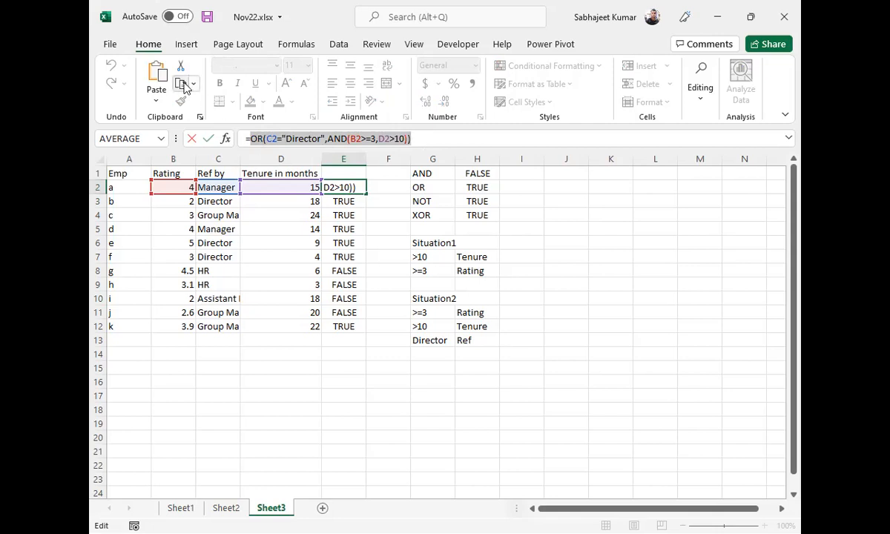
{"action": "key", "text": "Escape"}
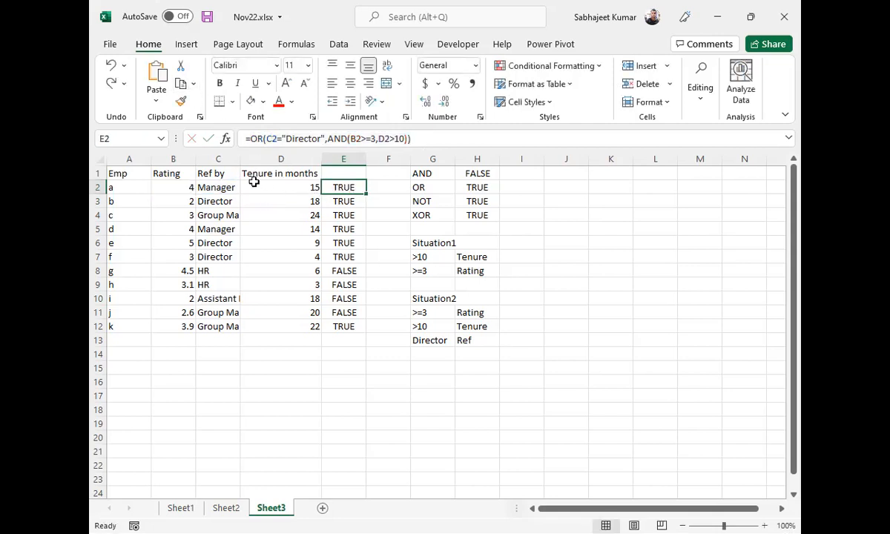
{"action": "left_click_drag", "start_coordinate": [118, 185], "coordinate": [308, 185]}
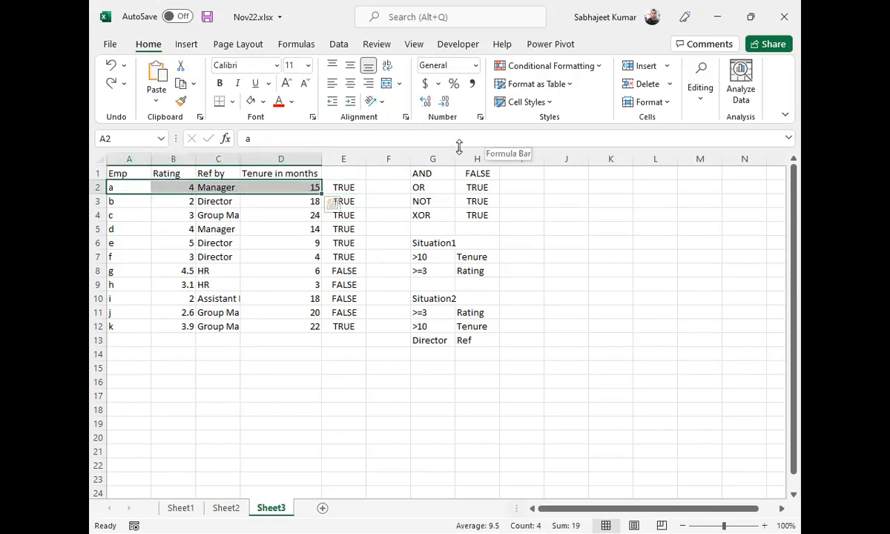
Step: Lock the columns of the referral and rating references in E2's formula as $C2 and $B2
{"action": "left_click", "coordinate": [335, 186]}
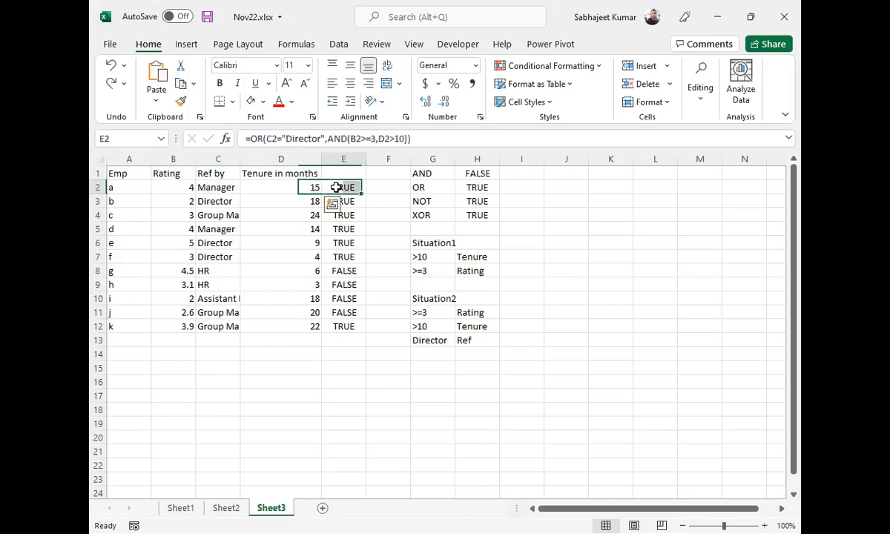
{"action": "left_click", "coordinate": [274, 138]}
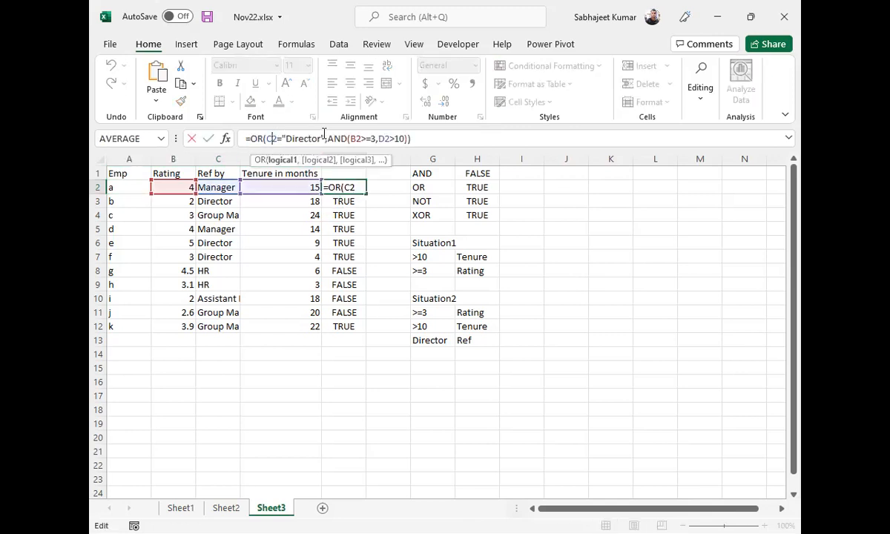
{"action": "key", "text": "F4"}
{"action": "key", "text": "F4"}
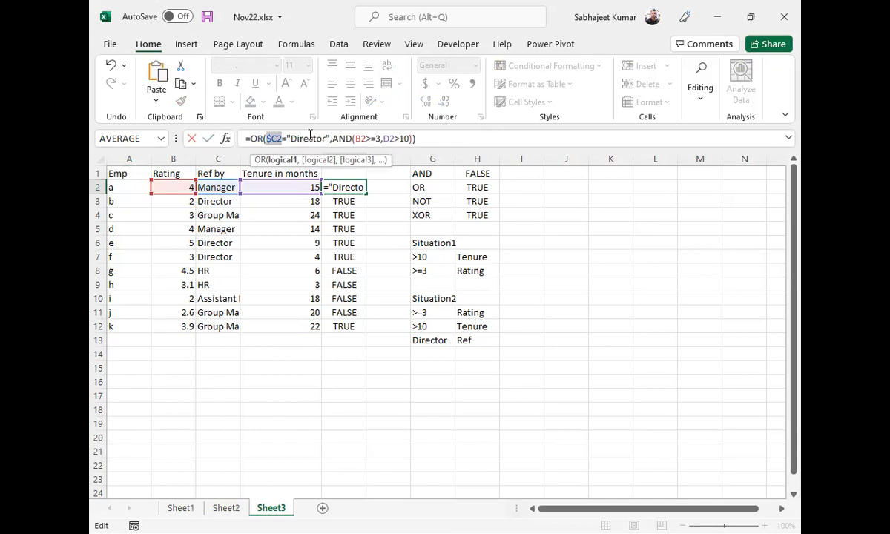
{"action": "left_click", "coordinate": [363, 139]}
{"action": "double_click", "coordinate": [365, 138]}
{"action": "key", "text": "F4"}
{"action": "key", "text": "F4"}
{"action": "key", "text": "F4"}
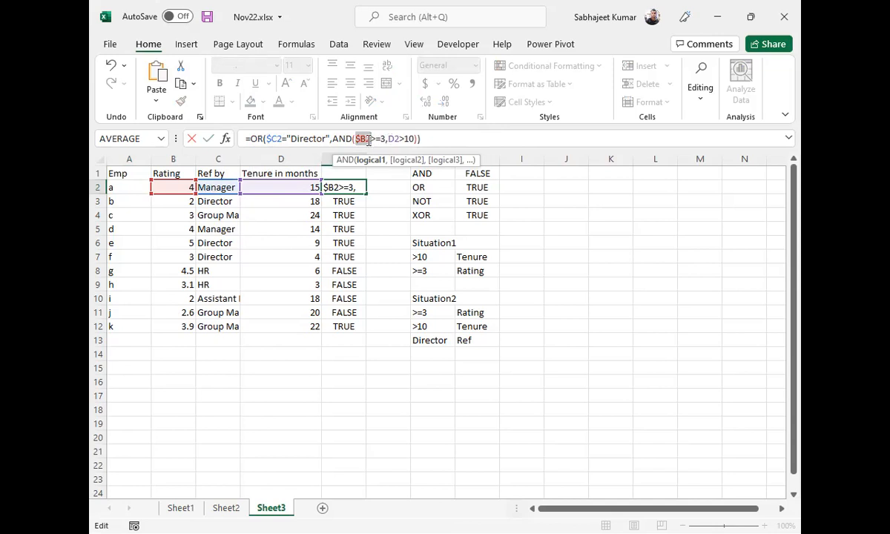
Step: Lock the column of the tenure reference as $D2 and commit E2 as =OR($C2="Director",AND($B2>=3,$D2>10))
{"action": "left_click", "coordinate": [395, 138]}
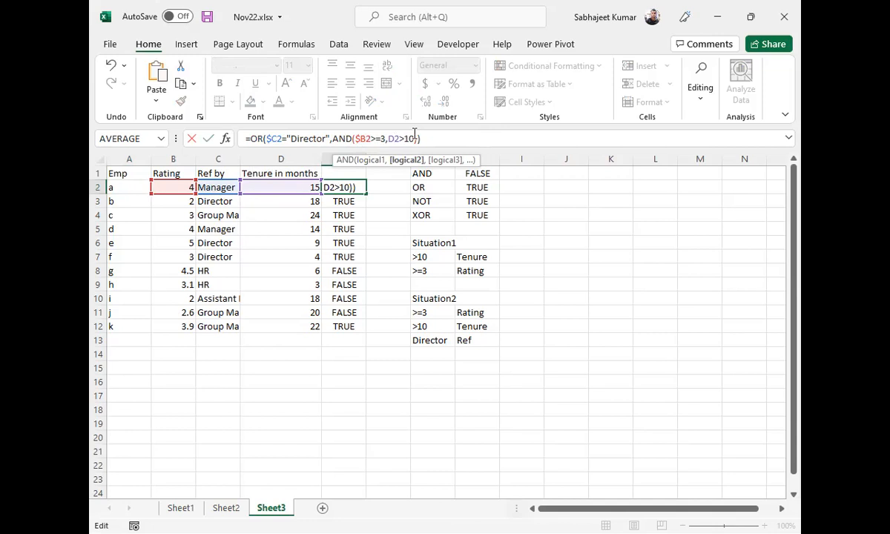
{"action": "key", "text": "F4"}
{"action": "key", "text": "F4"}
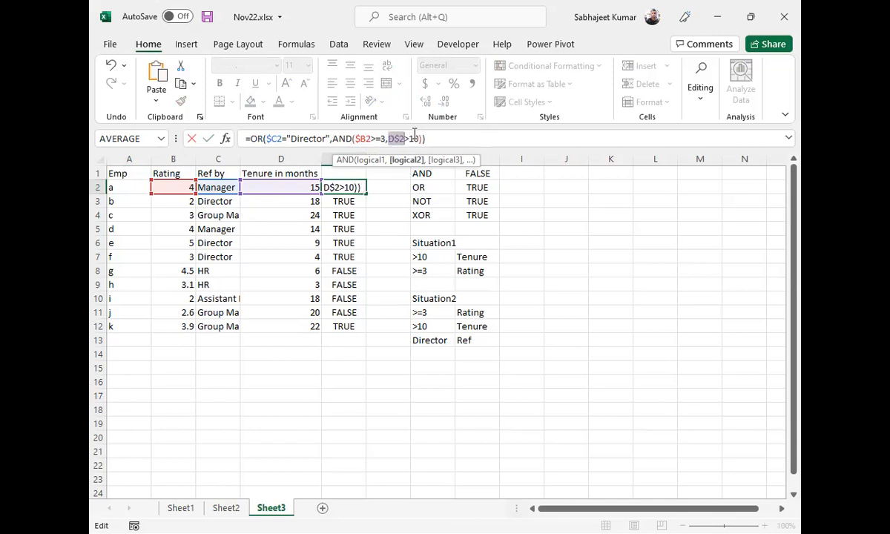
{"action": "key", "text": "F4"}
{"action": "key", "text": "Return"}
Step: Copy the column-locked OR formula text from E2 without its equals sign and leave the cell unchanged
{"action": "left_click", "coordinate": [331, 187]}
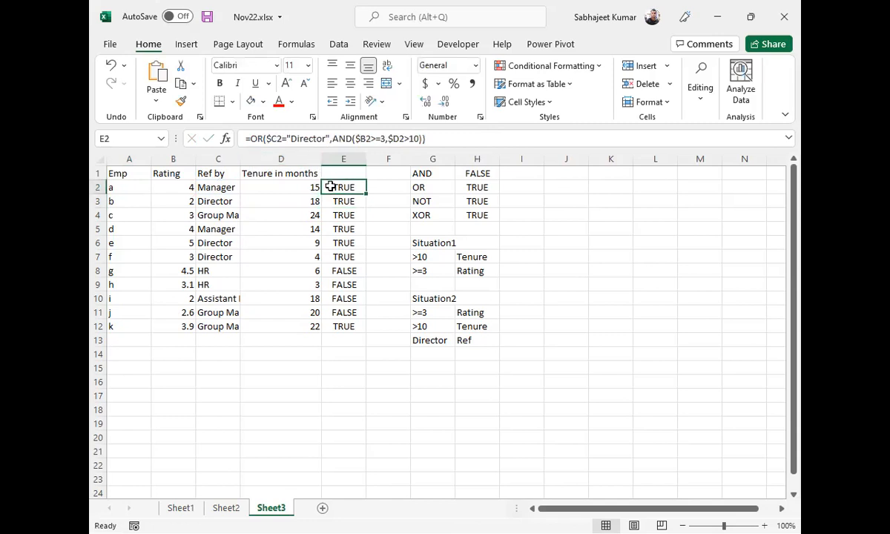
{"action": "left_click_drag", "start_coordinate": [253, 136], "coordinate": [461, 132]}
{"action": "key", "text": "ctrl+c"}
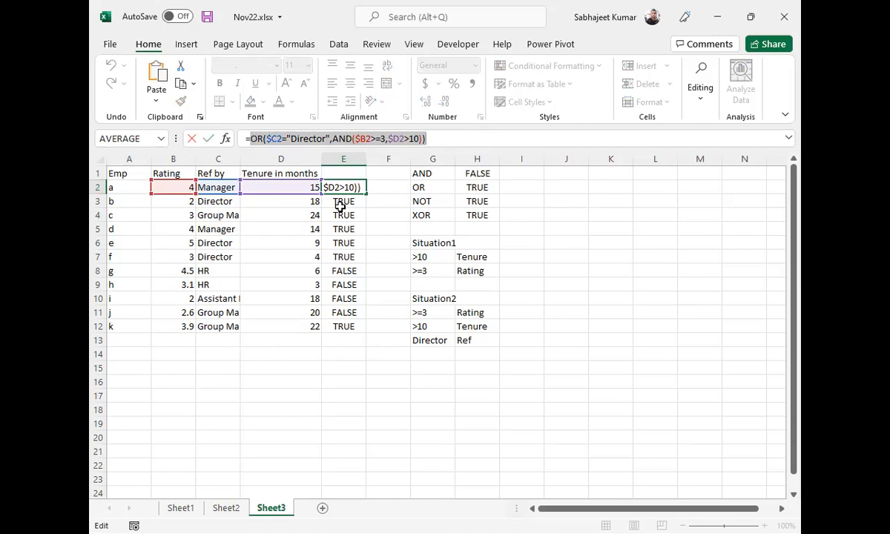
{"action": "key", "text": "Escape"}
{"action": "left_click_drag", "start_coordinate": [341, 189], "coordinate": [349, 340]}
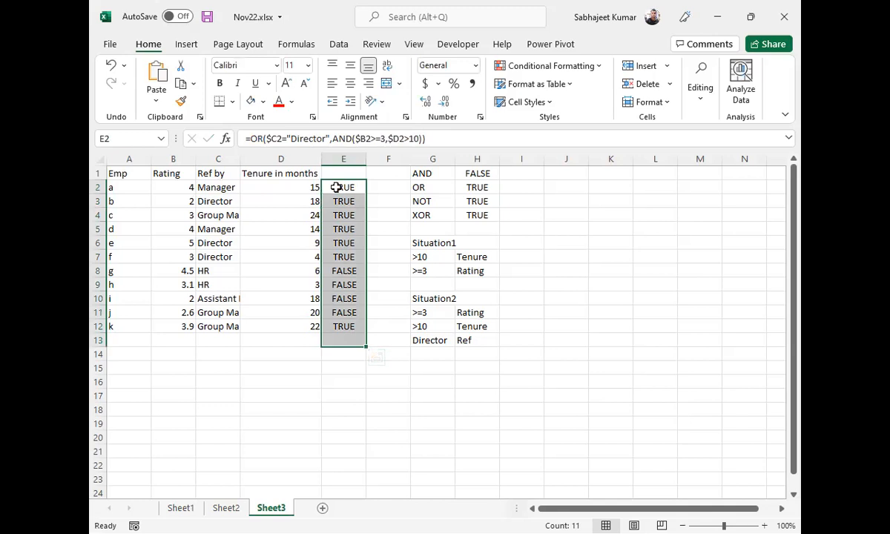
Step: Start a formula-based conditional formatting rule for A2:D2 using =OR($C2="Director",AND($B2>=3,$D2>10))
{"action": "left_click_drag", "start_coordinate": [113, 189], "coordinate": [272, 192]}
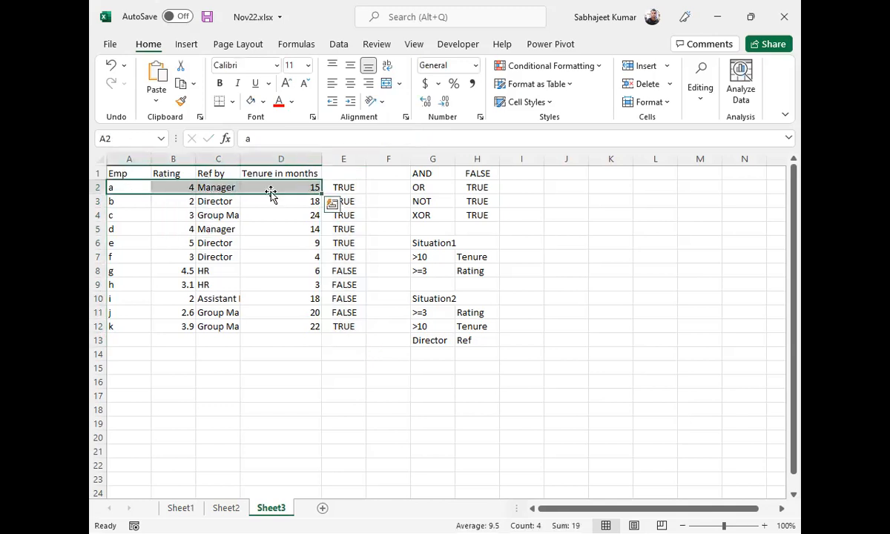
{"action": "left_click", "coordinate": [598, 68]}
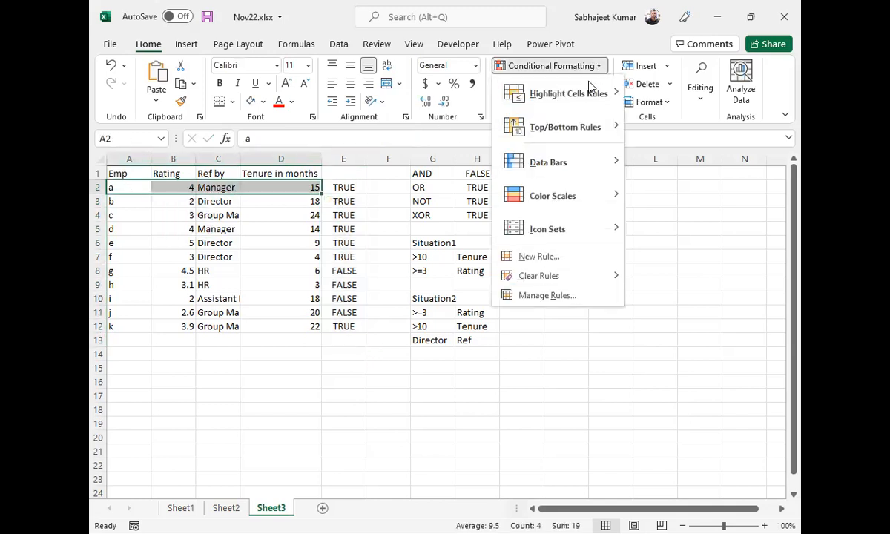
{"action": "left_click", "coordinate": [548, 260]}
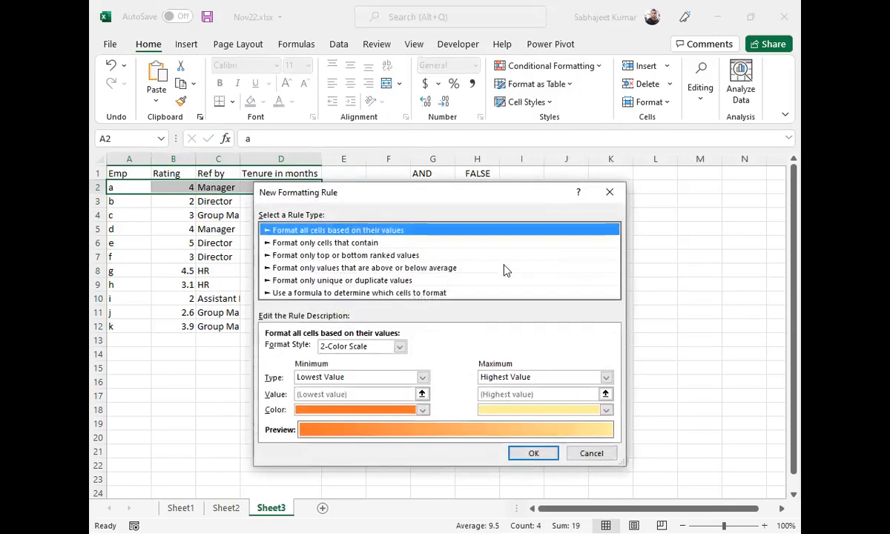
{"action": "left_click", "coordinate": [269, 292]}
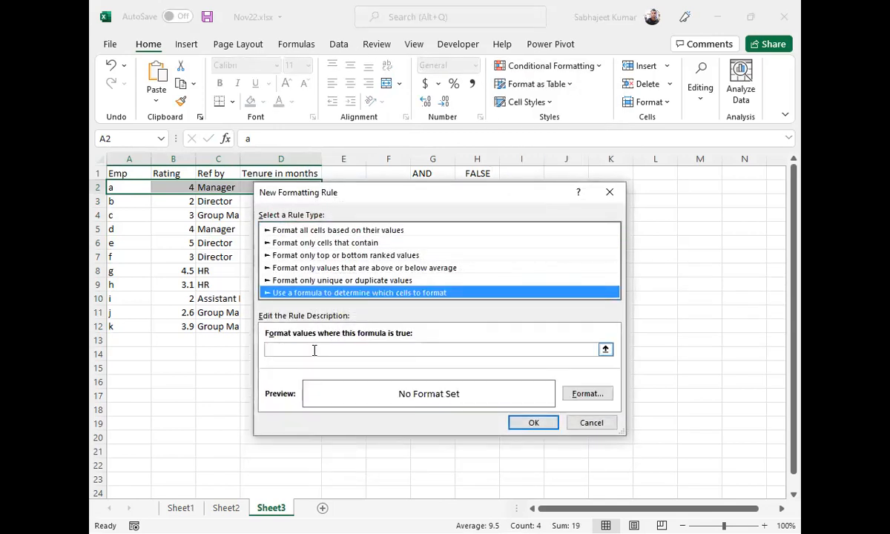
{"action": "left_click", "coordinate": [304, 348]}
{"action": "type", "text": "="}
{"action": "key", "text": "ctrl+v"}
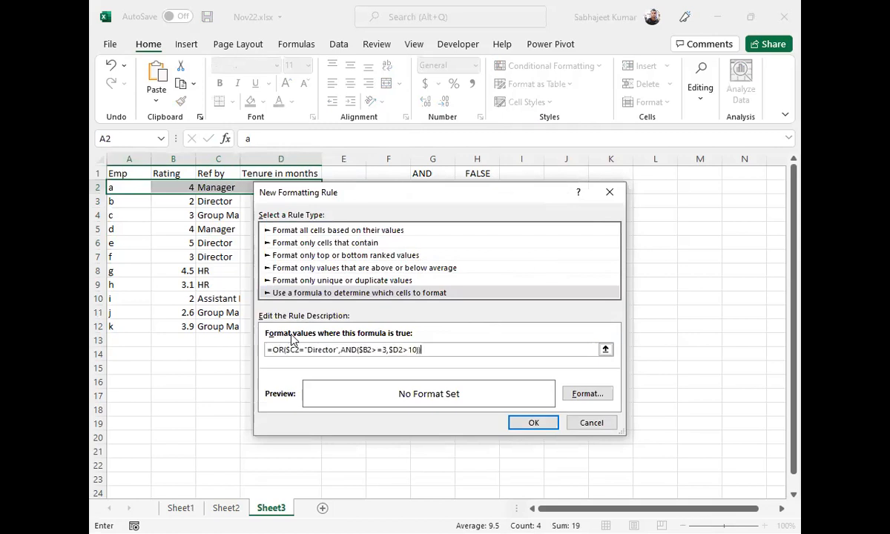
Step: Give the rule a yellow fill with a bold dark gold font and apply it to the employee row
{"action": "left_click", "coordinate": [580, 393]}
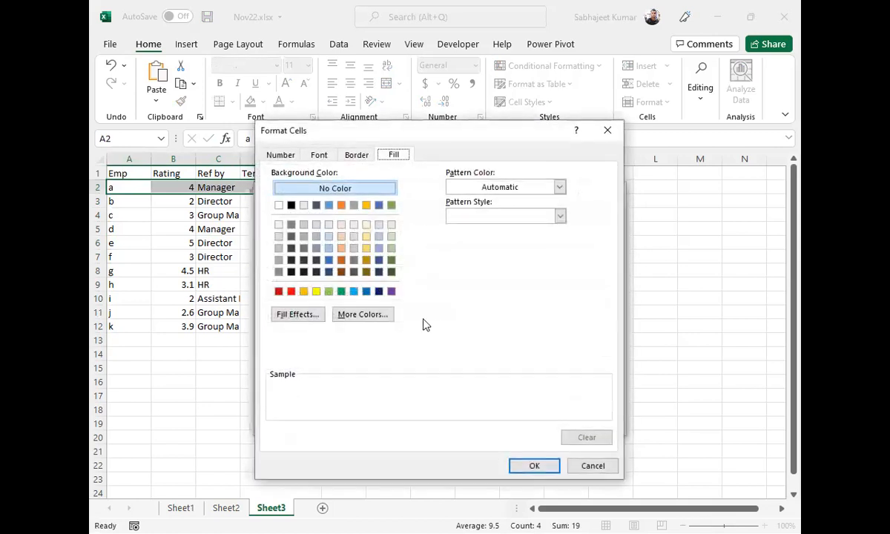
{"action": "left_click", "coordinate": [316, 291]}
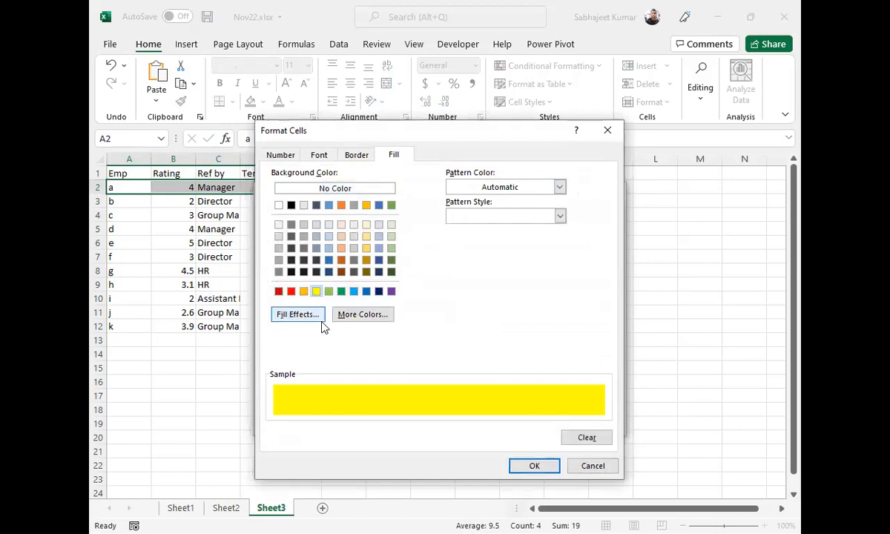
{"action": "left_click", "coordinate": [320, 155]}
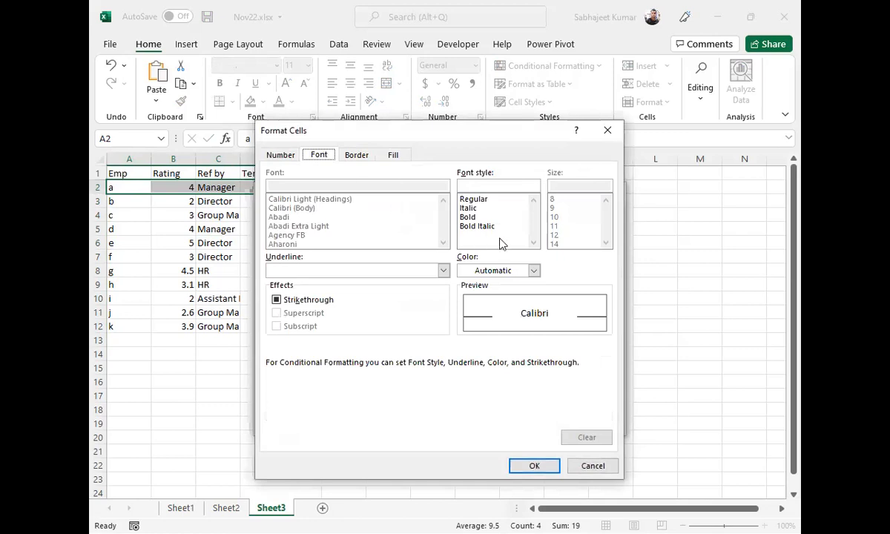
{"action": "left_click", "coordinate": [478, 217]}
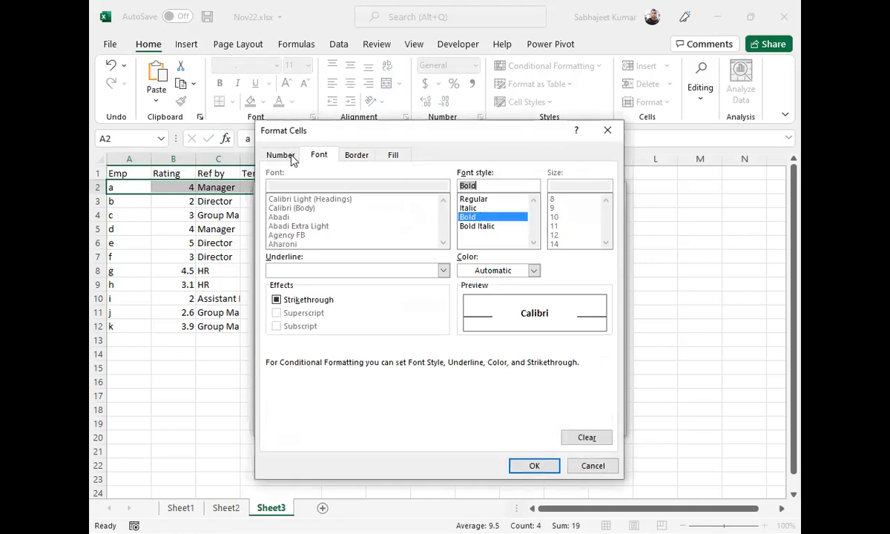
{"action": "left_click", "coordinate": [510, 272]}
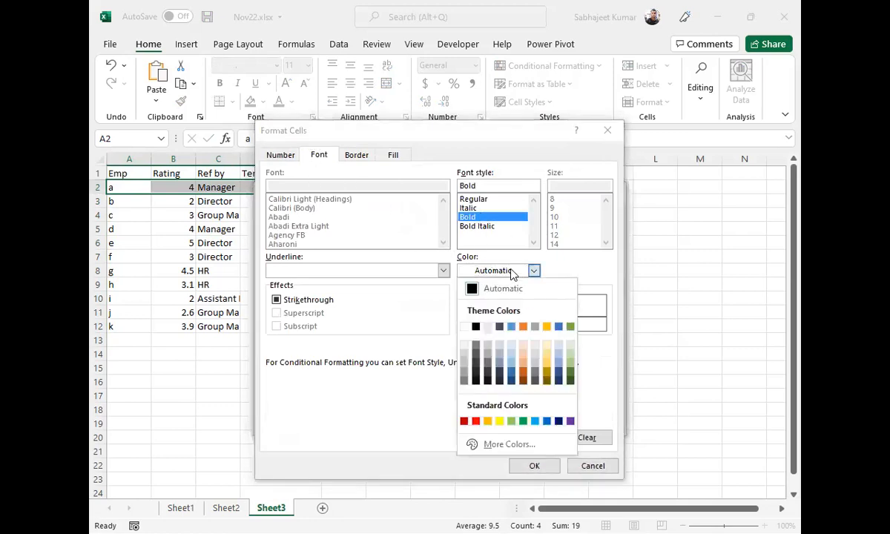
{"action": "left_click", "coordinate": [525, 377]}
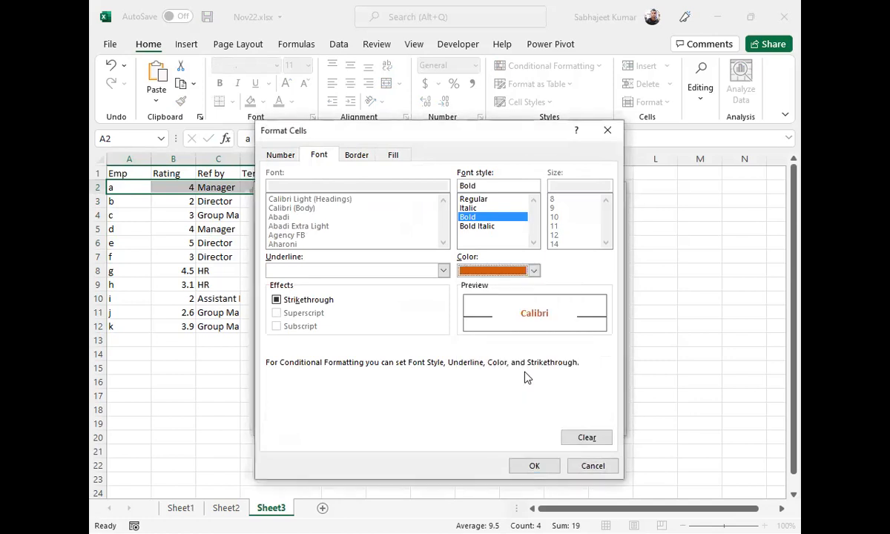
{"action": "left_click", "coordinate": [534, 271]}
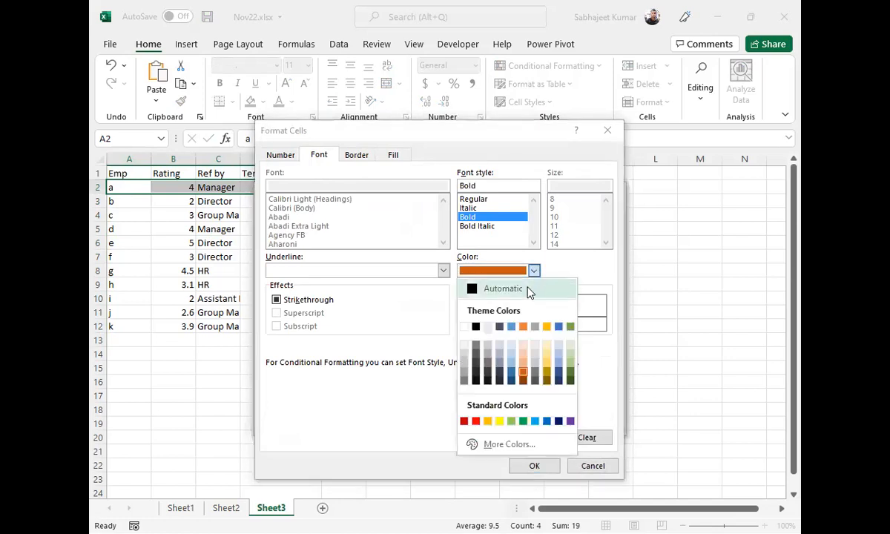
{"action": "left_click", "coordinate": [548, 371]}
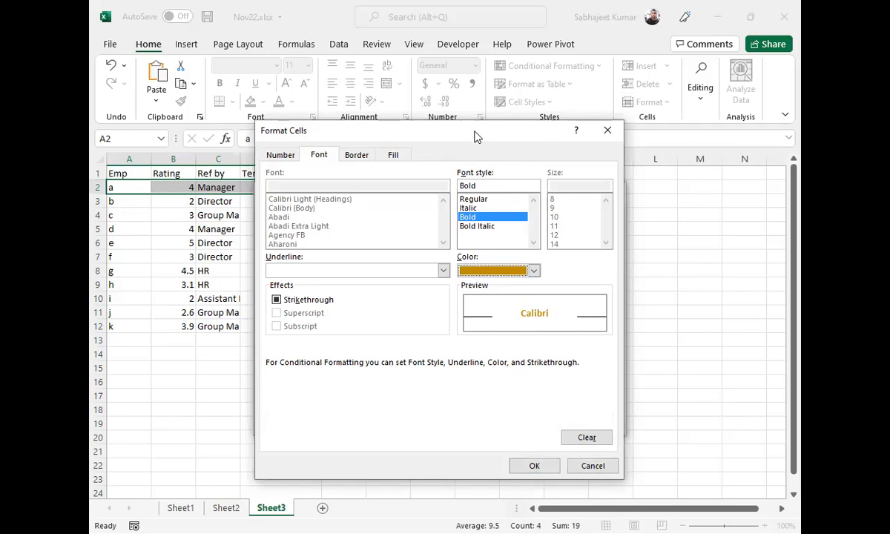
{"action": "left_click_drag", "start_coordinate": [475, 135], "coordinate": [583, 70]}
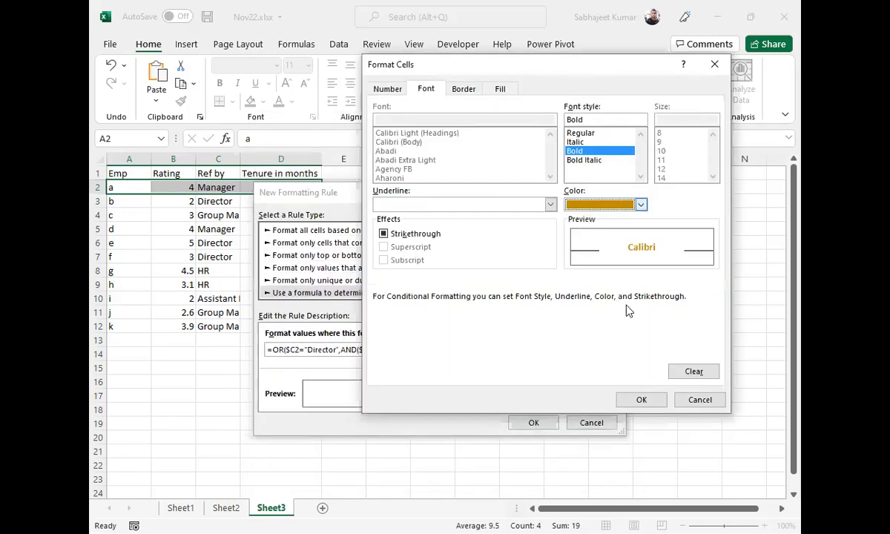
{"action": "left_click", "coordinate": [638, 400]}
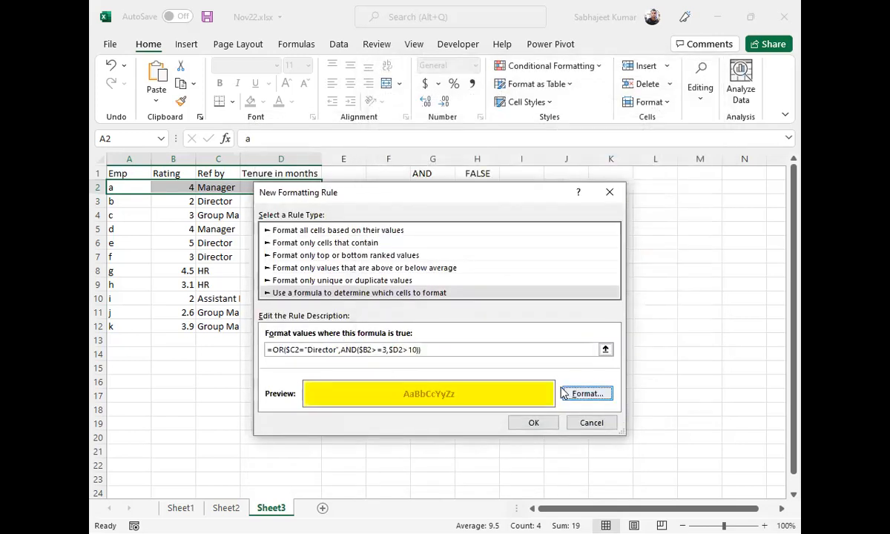
{"action": "left_click", "coordinate": [533, 423]}
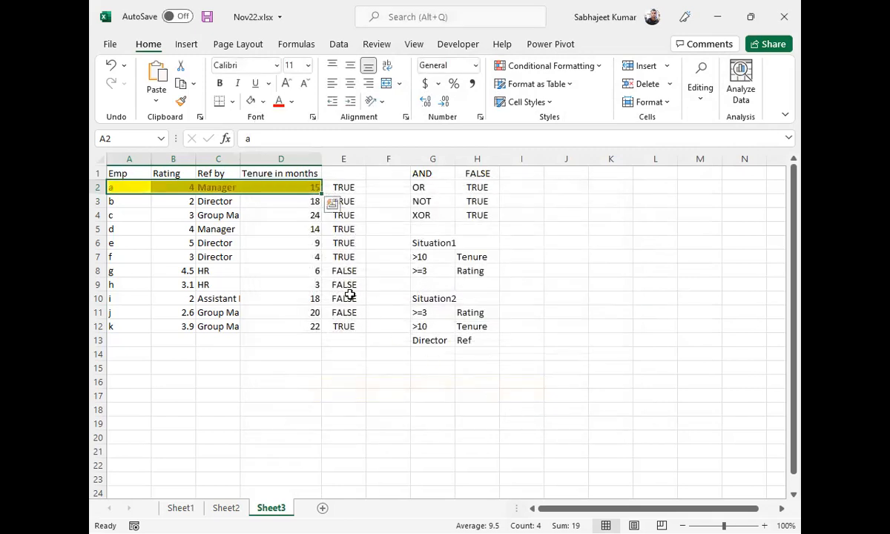
Step: Copy the conditional formatting from A2:D2 onto all employee rows in A2:D12 with Format Painter
{"action": "left_click", "coordinate": [178, 103]}
{"action": "left_click_drag", "start_coordinate": [145, 185], "coordinate": [289, 322]}
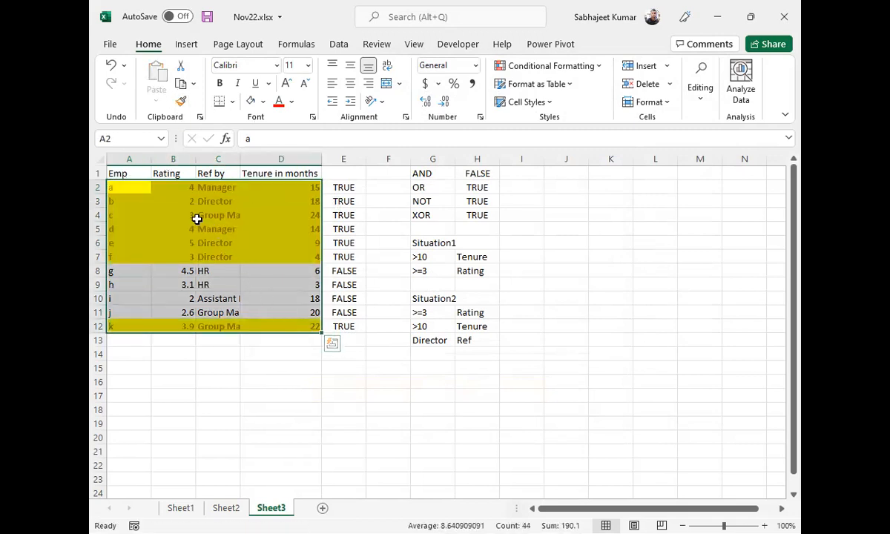
{"action": "left_click", "coordinate": [196, 254]}
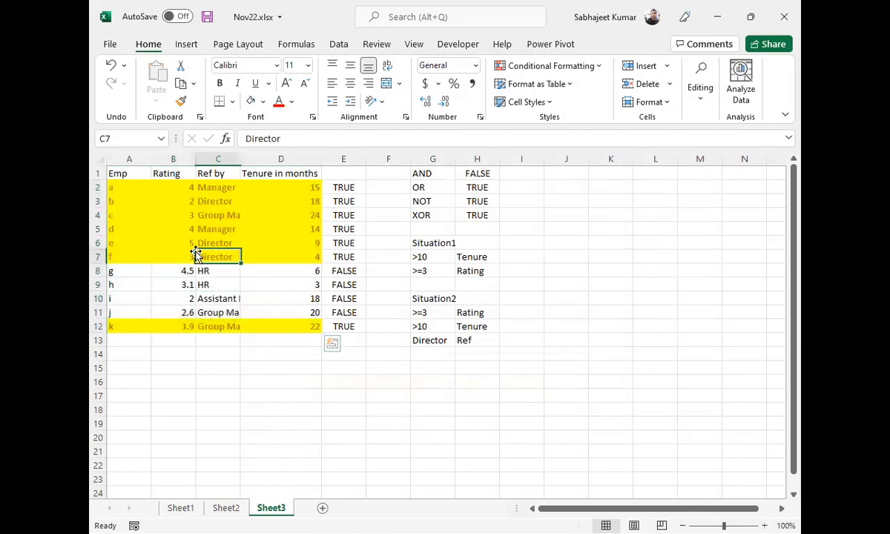
Step: Compare the highlighted employee rows with the TRUE and FALSE results in column E
{"action": "left_click", "coordinate": [117, 245]}
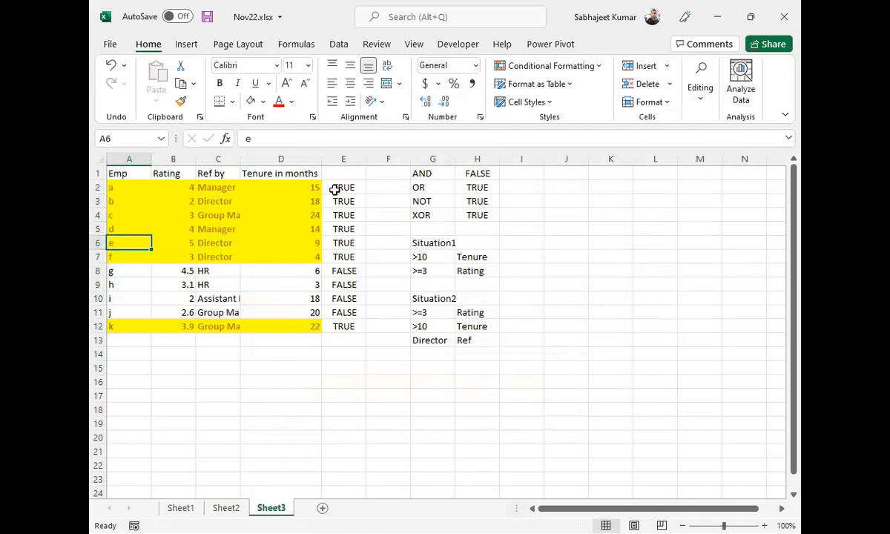
{"action": "left_click_drag", "start_coordinate": [335, 188], "coordinate": [336, 257]}
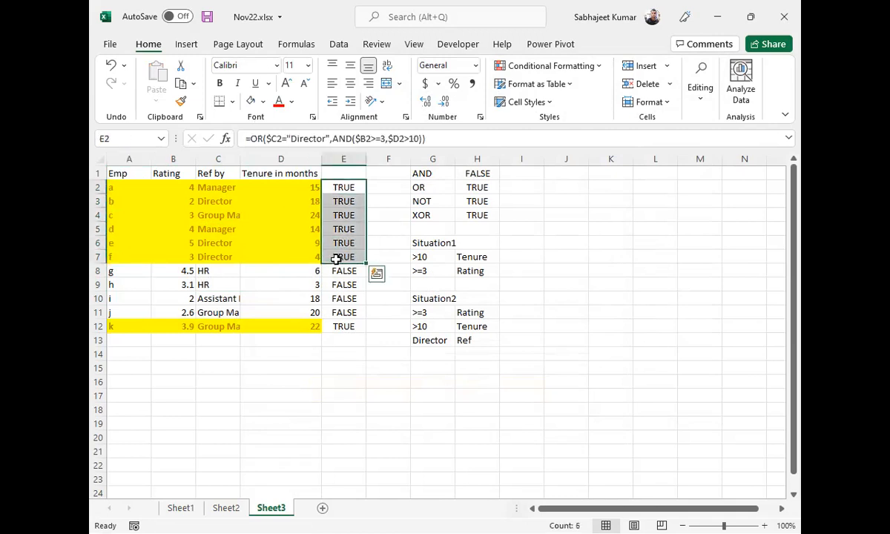
{"action": "left_click", "coordinate": [351, 330]}
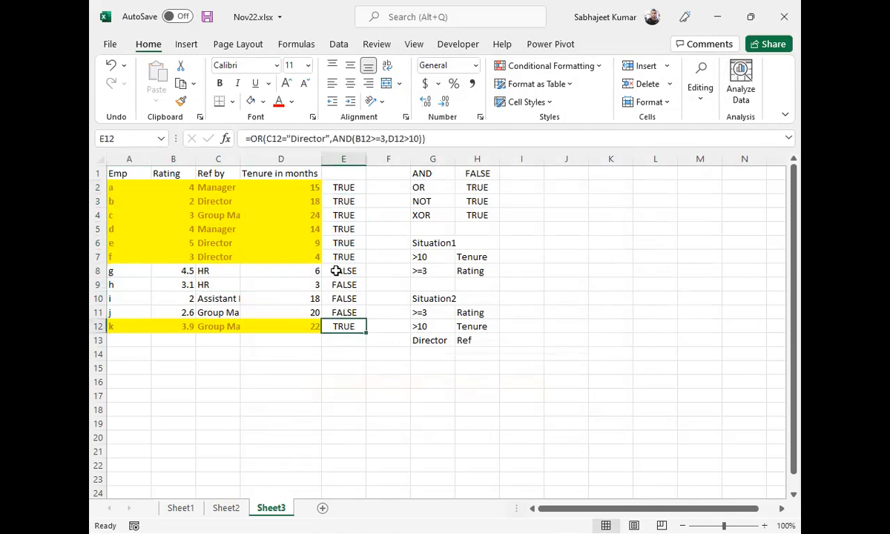
Step: Try clearing the formula results in column E, and undo the deletion
{"action": "left_click", "coordinate": [341, 159]}
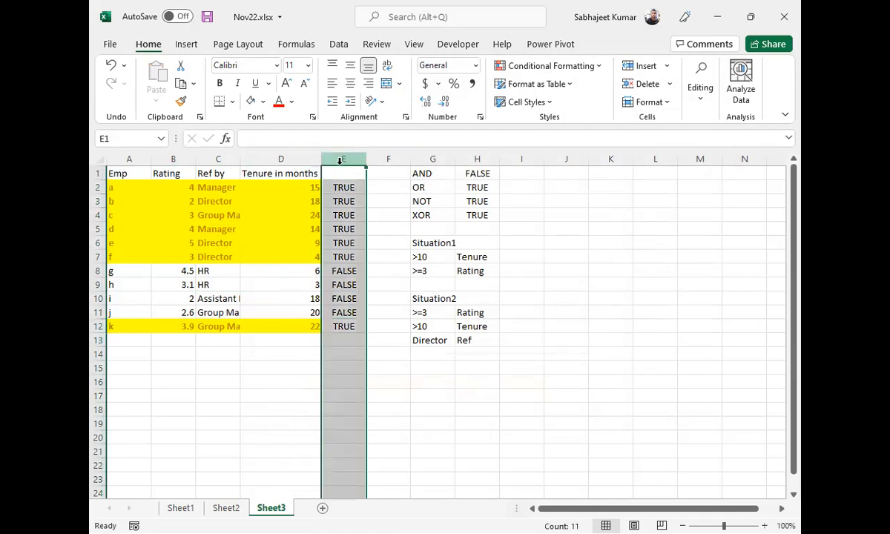
{"action": "key", "text": "Delete"}
{"action": "key", "text": "ctrl+z"}
Step: Clear the conditional formatting rules from the entire sheet and delete the formula results in column E
{"action": "left_click_drag", "start_coordinate": [123, 186], "coordinate": [350, 326]}
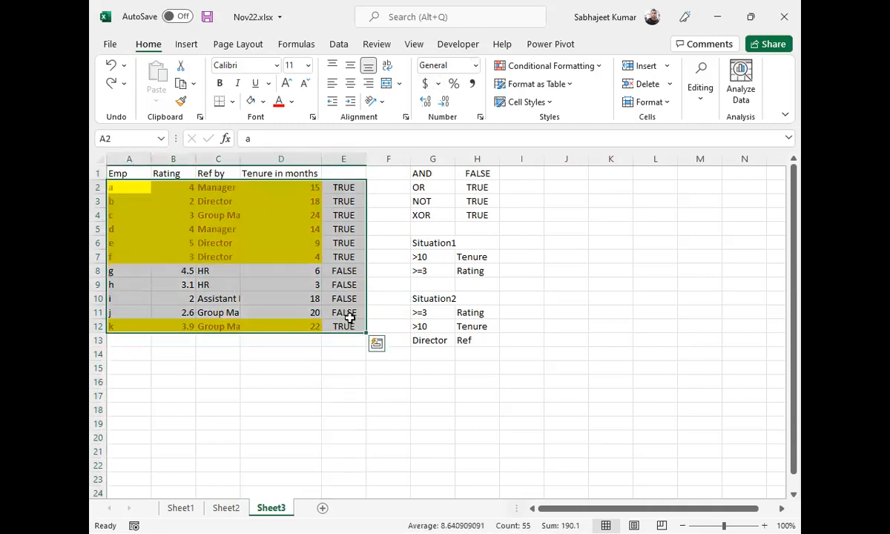
{"action": "left_click", "coordinate": [601, 68]}
{"action": "mouse_move", "coordinate": [566, 279]}
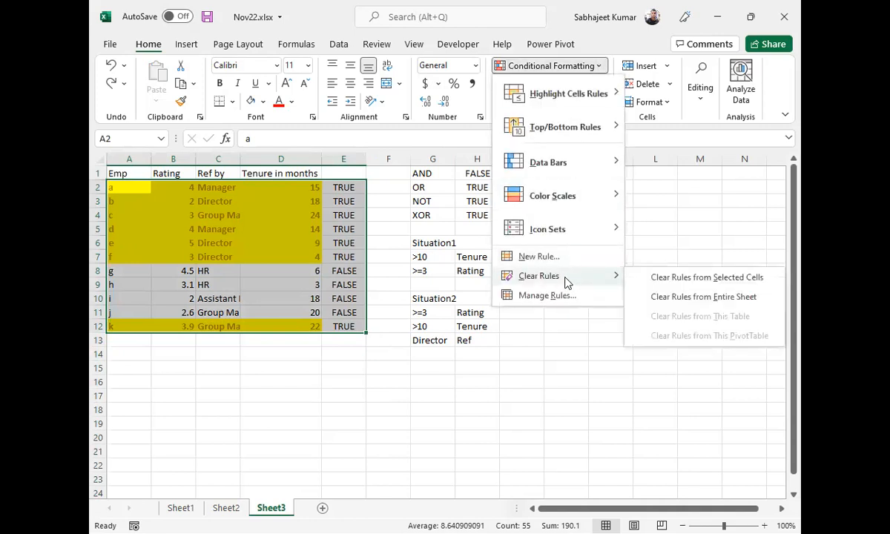
{"action": "left_click", "coordinate": [666, 297]}
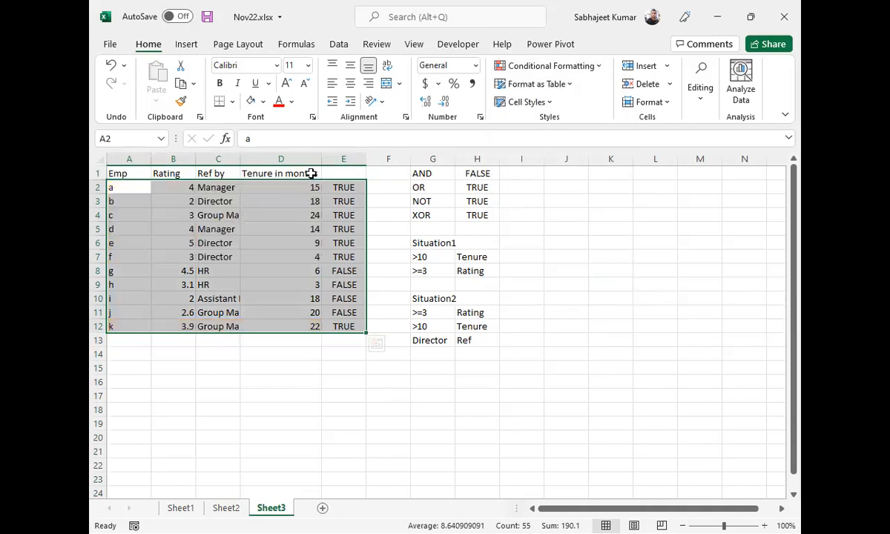
{"action": "left_click", "coordinate": [333, 159]}
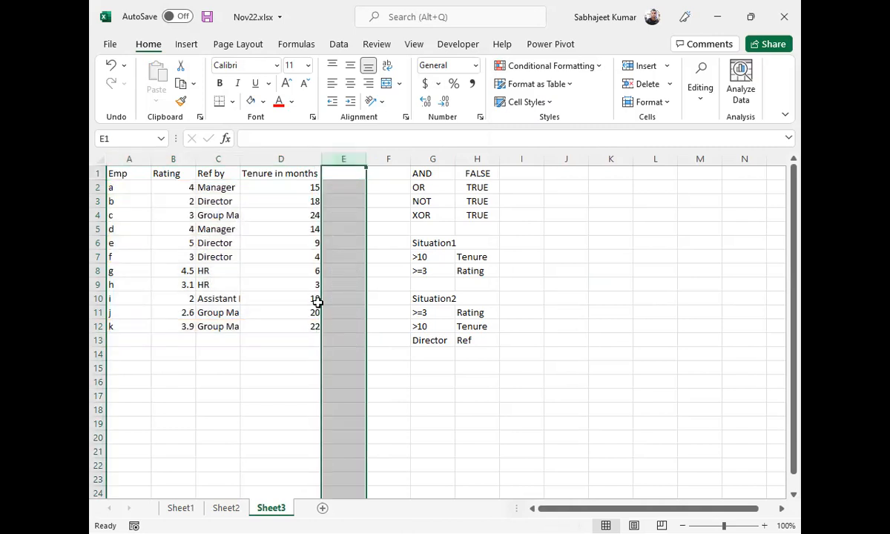
{"action": "left_click", "coordinate": [276, 285]}
Step: Switch to Contents.docx in Word and review the Module 2 topics from number format codes to hiding numbers and text based on criteria
{"action": "key", "text": "alt+Tab"}
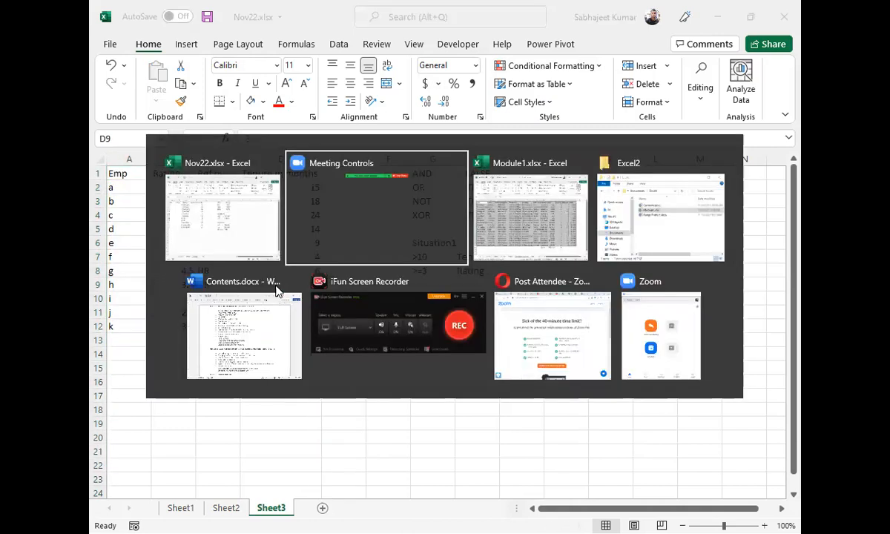
{"action": "key", "text": "Tab"}
{"action": "left_click", "coordinate": [276, 291]}
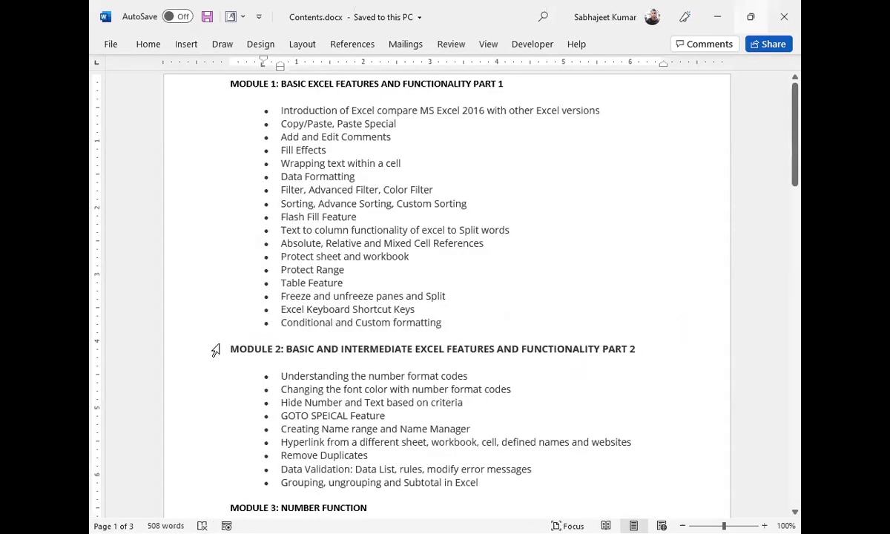
{"action": "left_click_drag", "start_coordinate": [230, 349], "coordinate": [642, 353]}
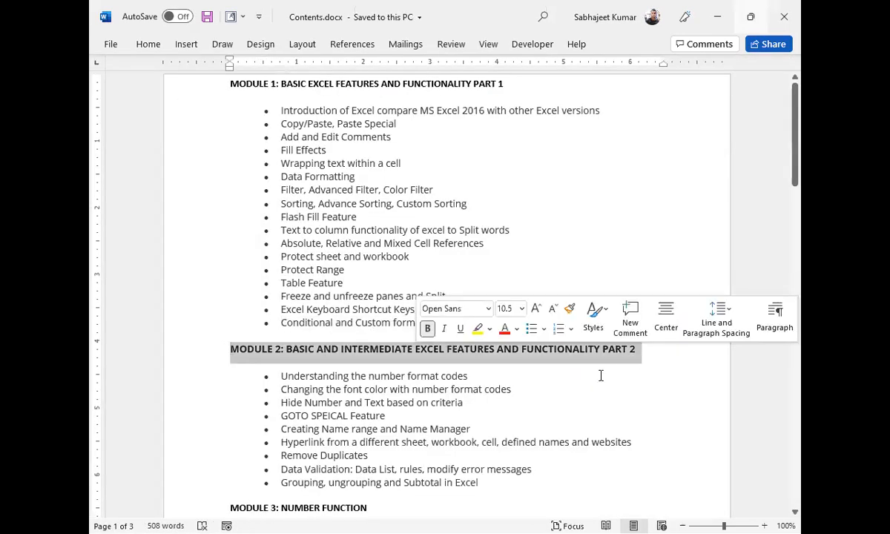
{"action": "scroll", "coordinate": [536, 381], "scroll_direction": "down", "scroll_amount": 3}
{"action": "left_click_drag", "start_coordinate": [484, 243], "coordinate": [269, 226]}
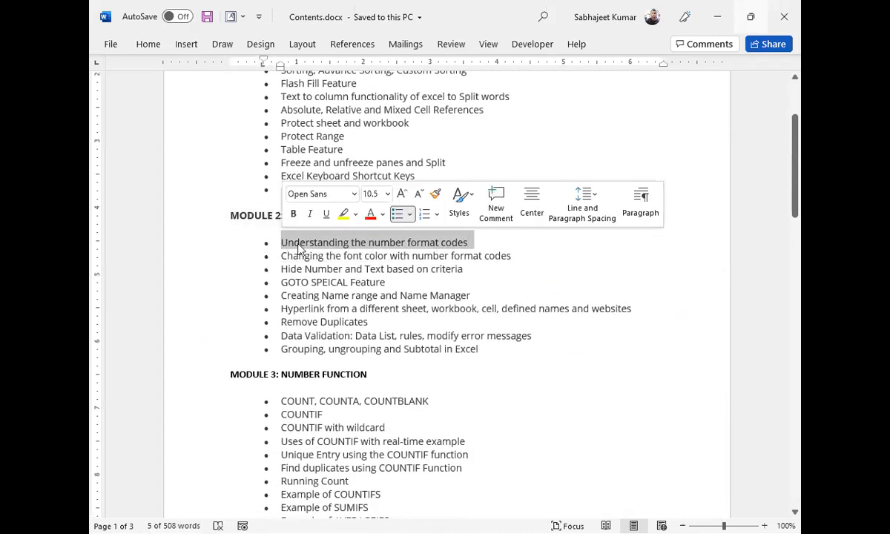
{"action": "left_click_drag", "start_coordinate": [528, 256], "coordinate": [266, 254]}
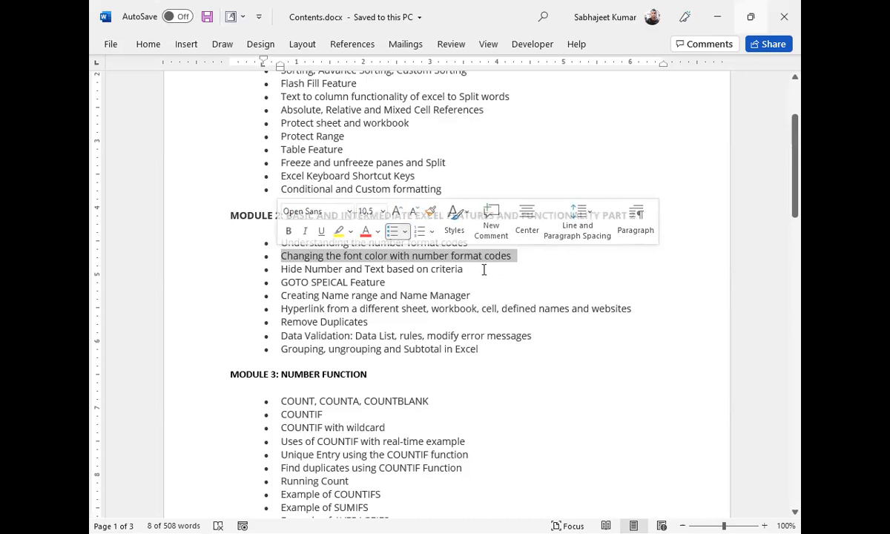
{"action": "left_click_drag", "start_coordinate": [480, 270], "coordinate": [263, 276]}
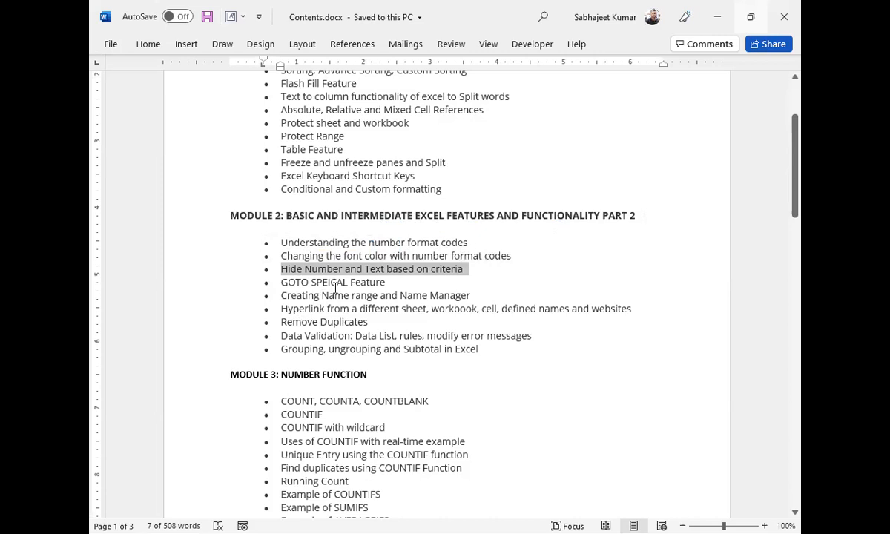
Step: Switch back to Nov22.xlsx in Excel and examine the tenure values in D2:D12 and the rating in B4
{"action": "key", "text": "alt+Tab"}
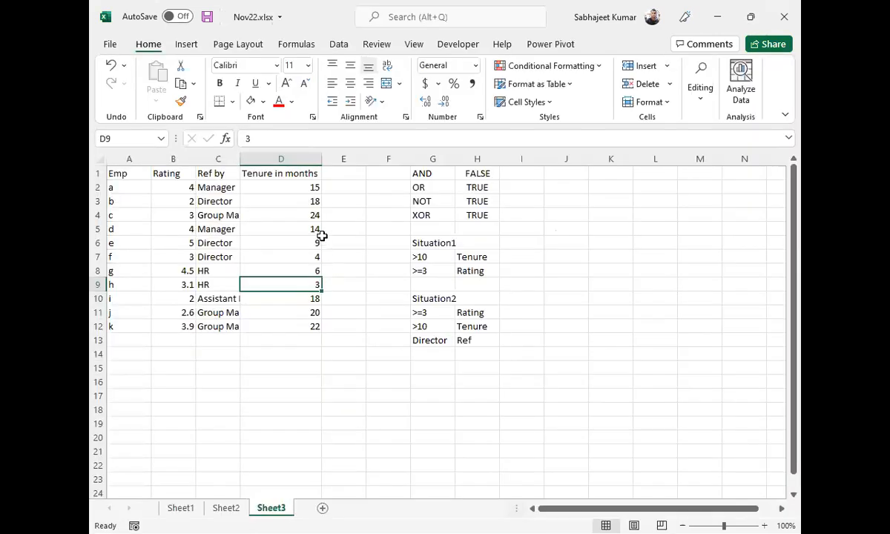
{"action": "left_click_drag", "start_coordinate": [313, 190], "coordinate": [312, 324]}
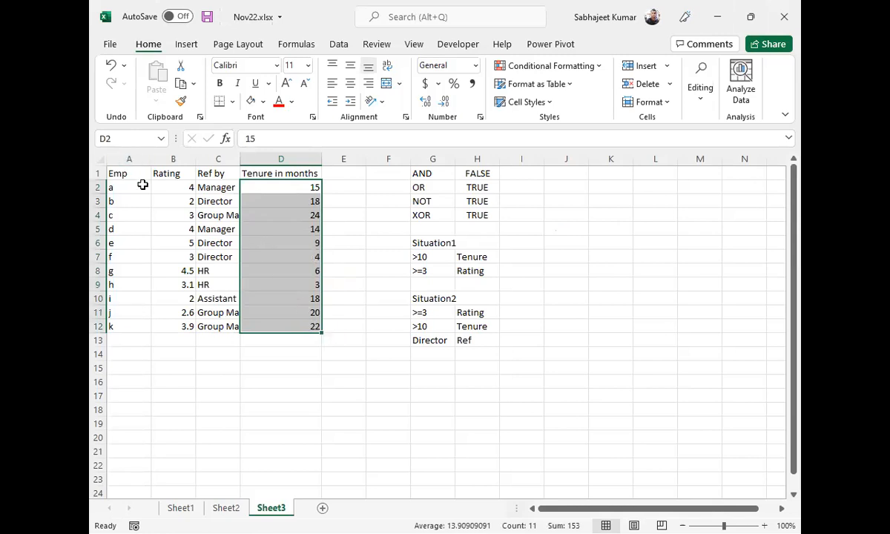
{"action": "key", "text": "ctrl+q"}
{"action": "left_click", "coordinate": [178, 219]}
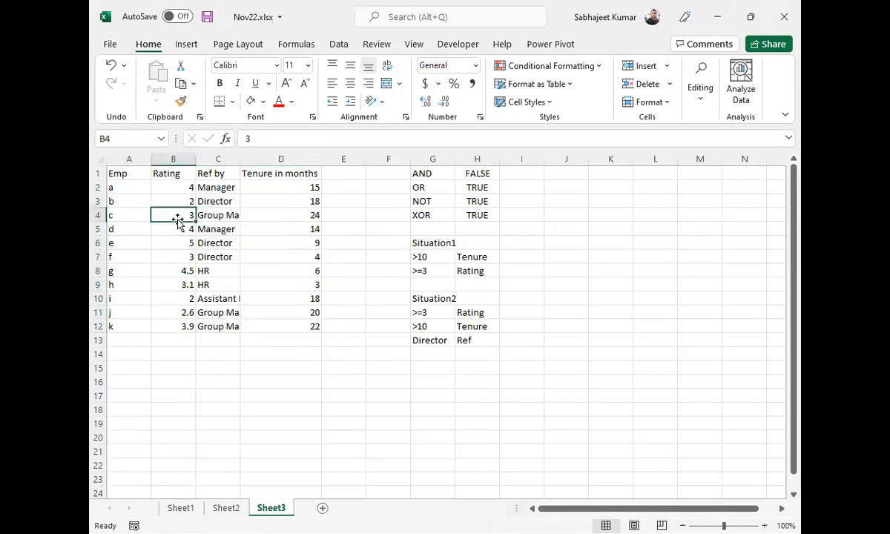
Step: Copy the employee table in A1:D12 and paste it starting at A16 on the same sheet
{"action": "left_click", "coordinate": [130, 177]}
{"action": "left_click_drag", "start_coordinate": [297, 335], "coordinate": [298, 322]}
{"action": "key", "text": "ctrl+c"}
{"action": "left_click", "coordinate": [140, 385]}
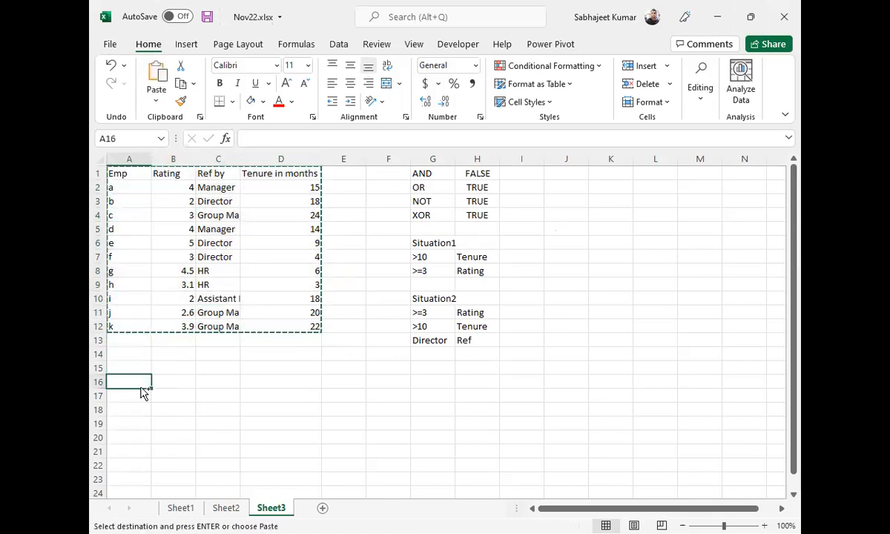
{"action": "key", "text": "ctrl+v"}
{"action": "scroll", "coordinate": [164, 395], "scroll_direction": "down", "scroll_amount": 4}
{"action": "left_click_drag", "start_coordinate": [288, 231], "coordinate": [281, 363]}
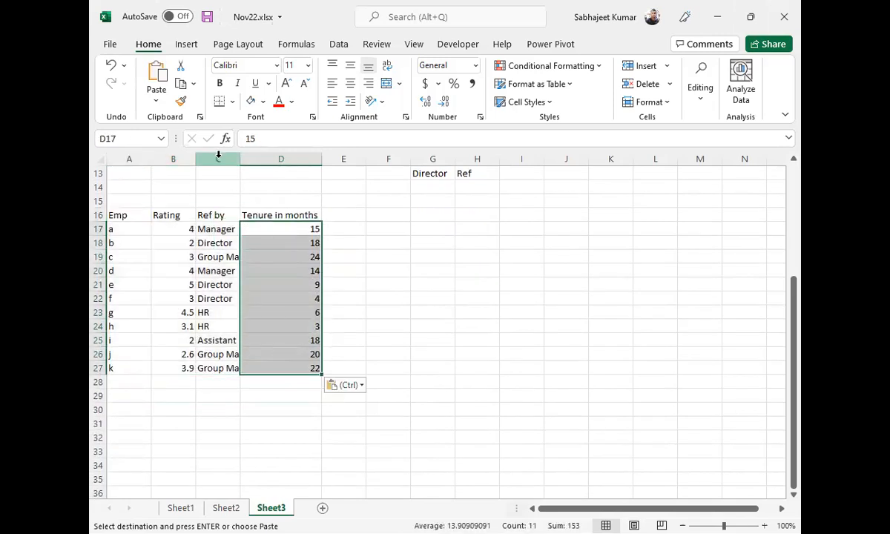
{"action": "key", "text": "ctrl+1"}
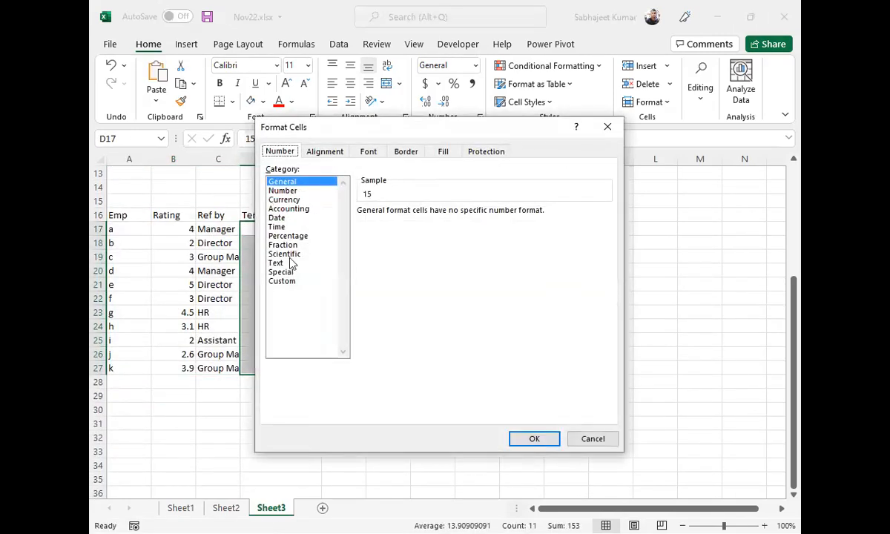
{"action": "left_click", "coordinate": [282, 280]}
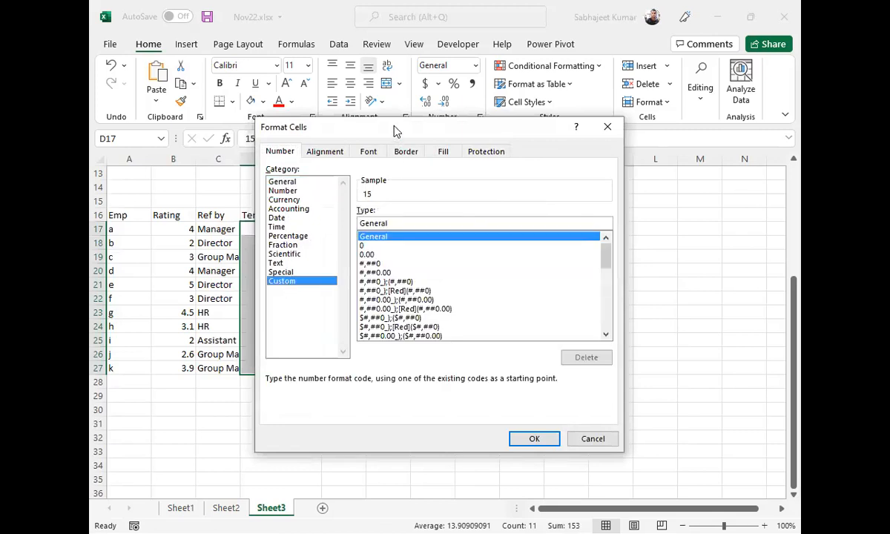
{"action": "left_click_drag", "start_coordinate": [373, 127], "coordinate": [474, 100]}
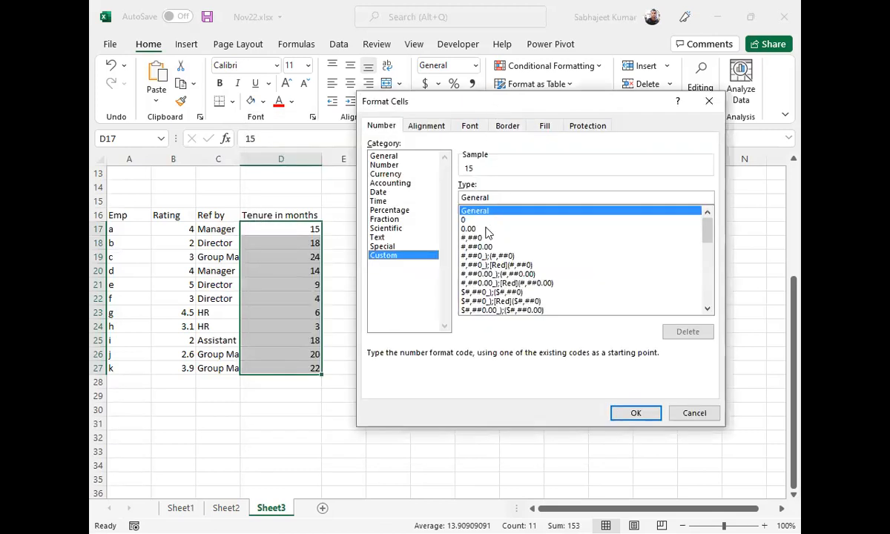
{"action": "left_click", "coordinate": [472, 229]}
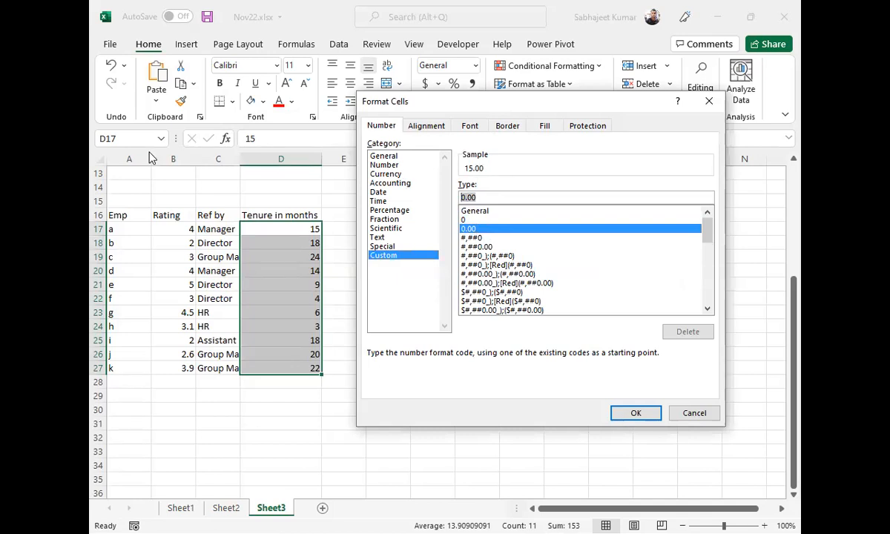
{"action": "type", "text": ";"}
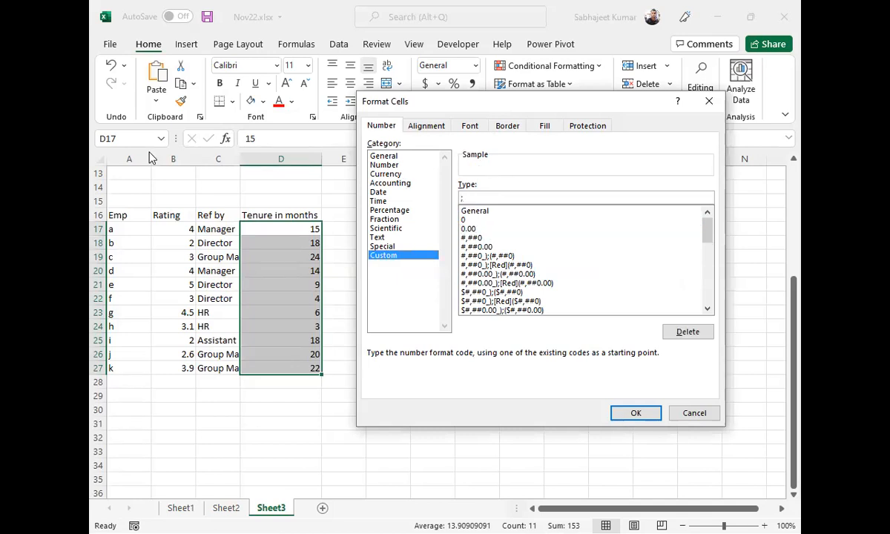
{"action": "key", "text": "Escape"}
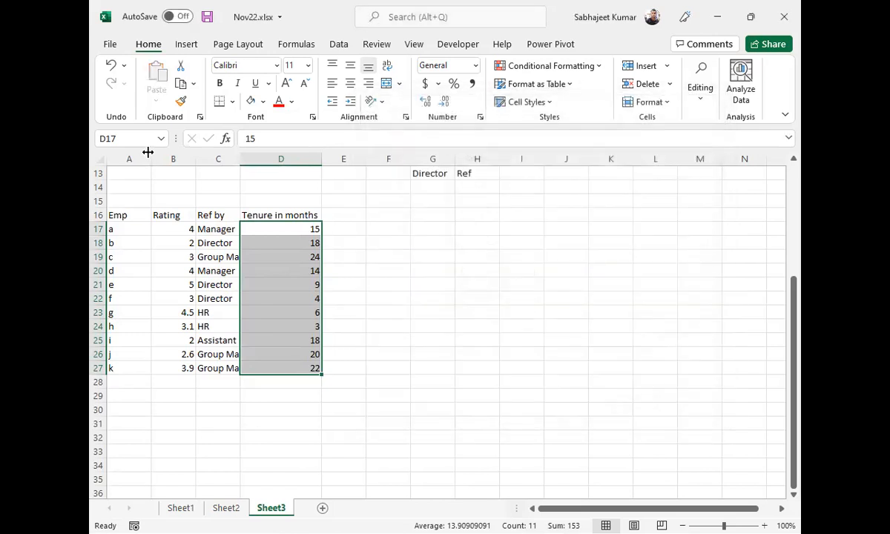
Step: Enter the format code order positive;negative;zero;text as a note in B29
{"action": "left_click", "coordinate": [155, 397]}
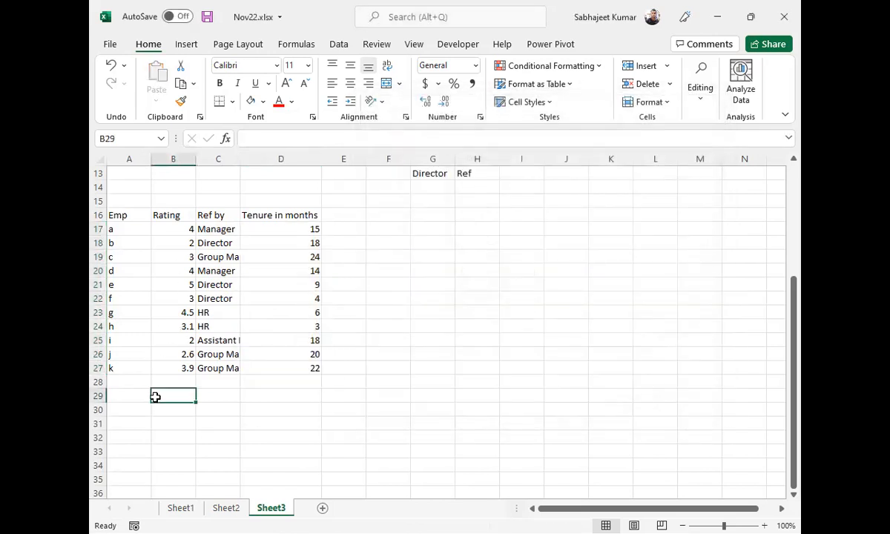
{"action": "type", "text": "positive;negative"}
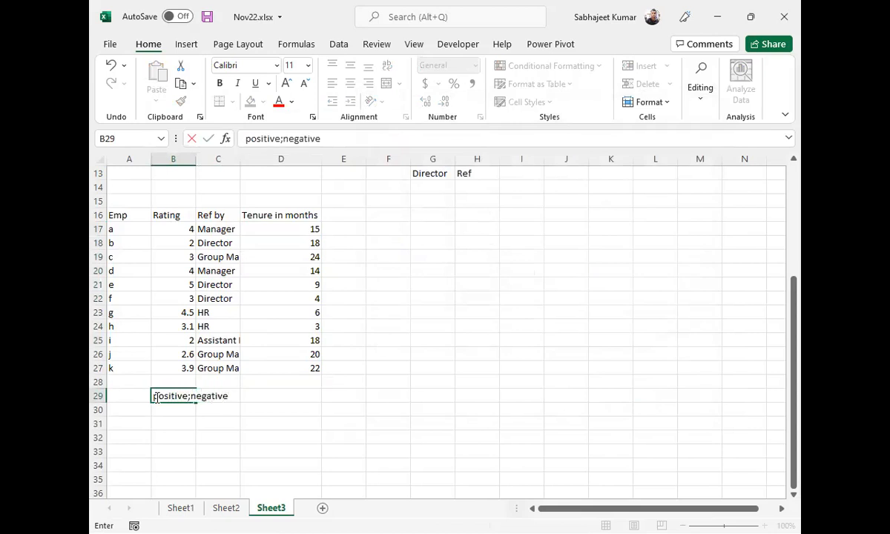
{"action": "type", "text": ";zero;text"}
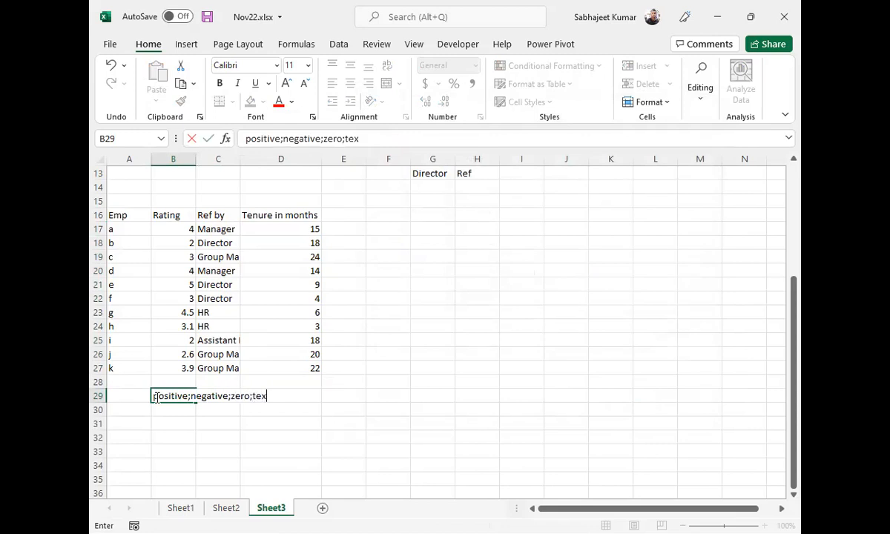
{"action": "key", "text": "Return"}
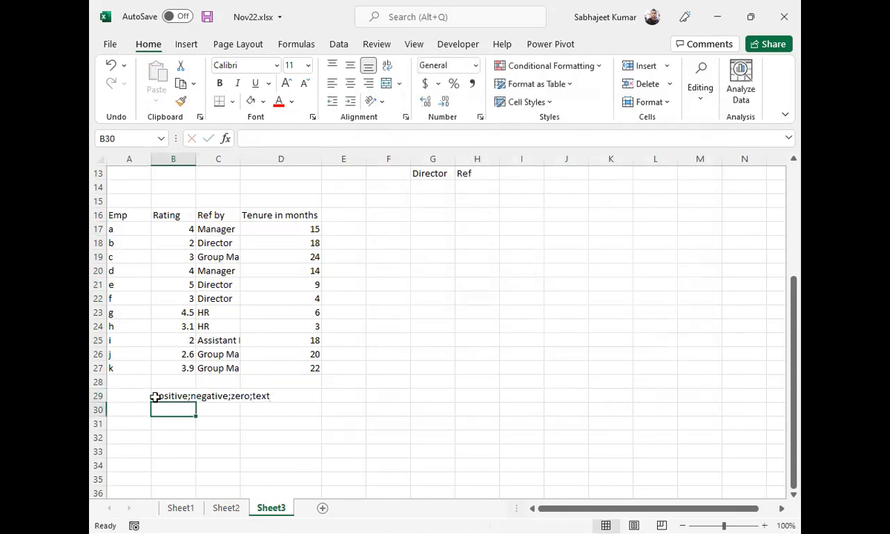
{"action": "left_click", "coordinate": [155, 397]}
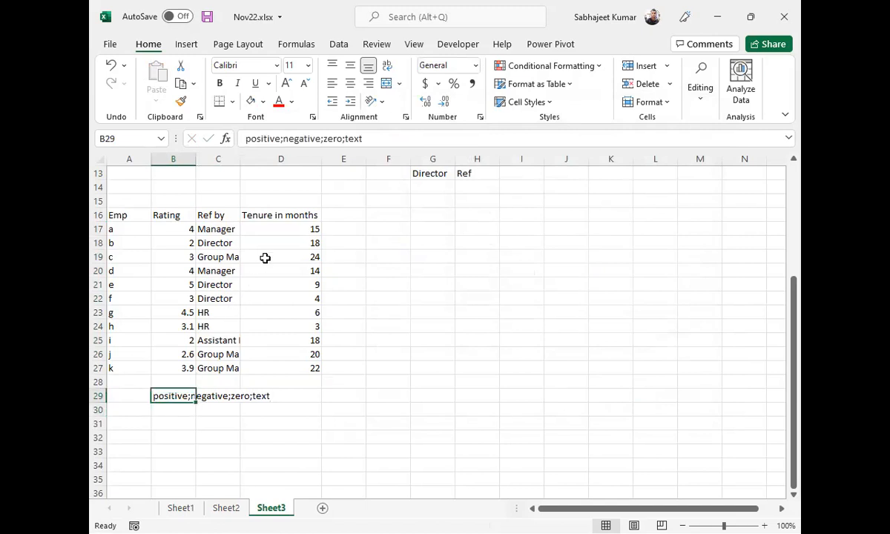
Step: Apply the custom number format ##;; to the copied tenure values in D17:D27
{"action": "left_click_drag", "start_coordinate": [267, 231], "coordinate": [273, 362]}
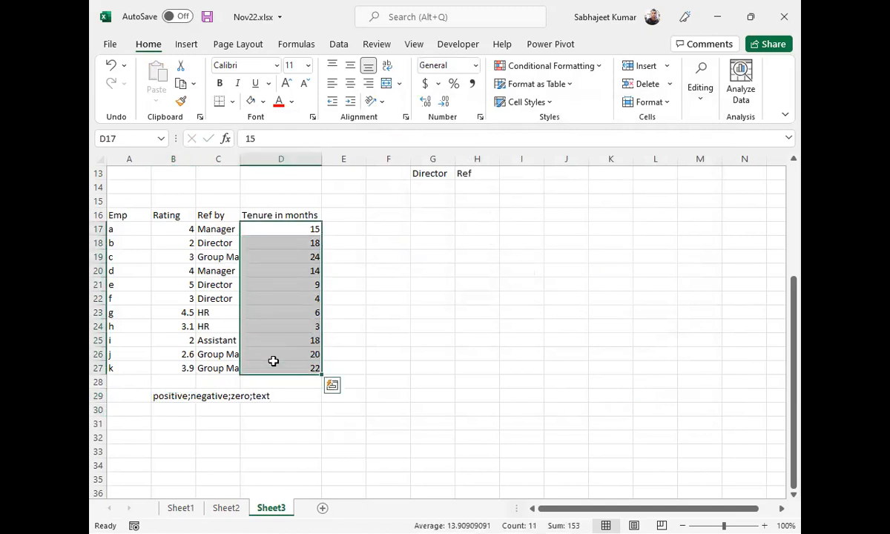
{"action": "key", "text": "ctrl+1"}
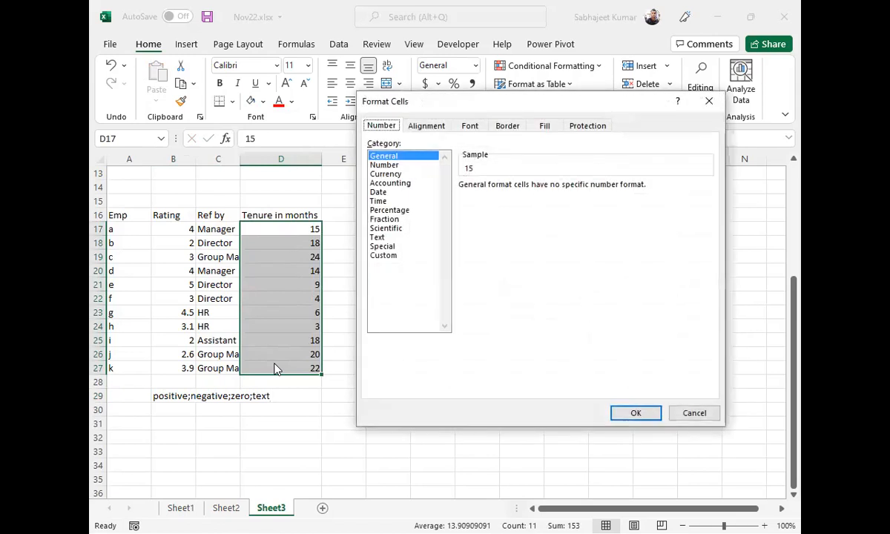
{"action": "left_click", "coordinate": [393, 256]}
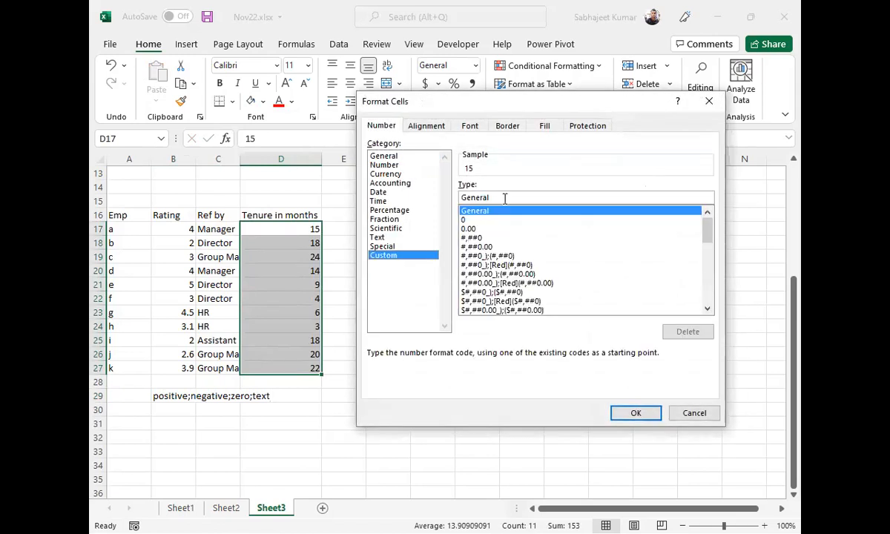
{"action": "left_click", "coordinate": [481, 238]}
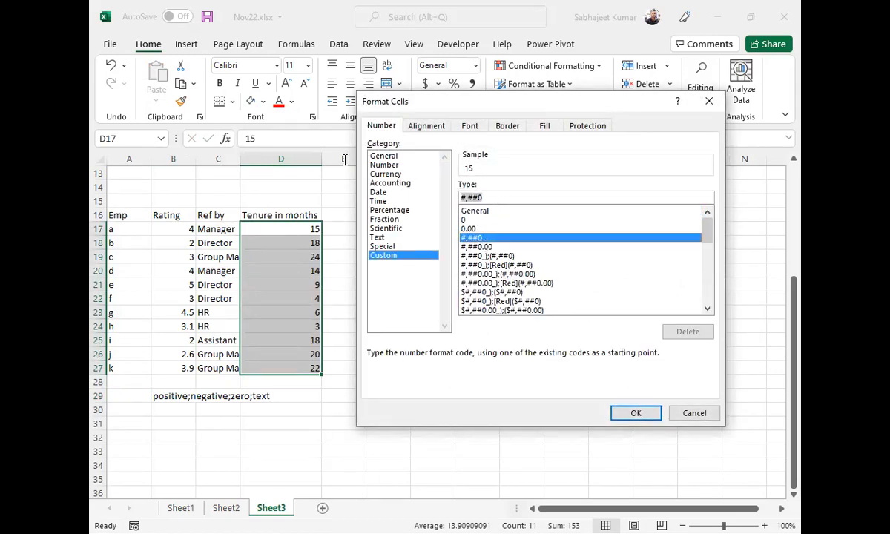
{"action": "type", "text": "##;;"}
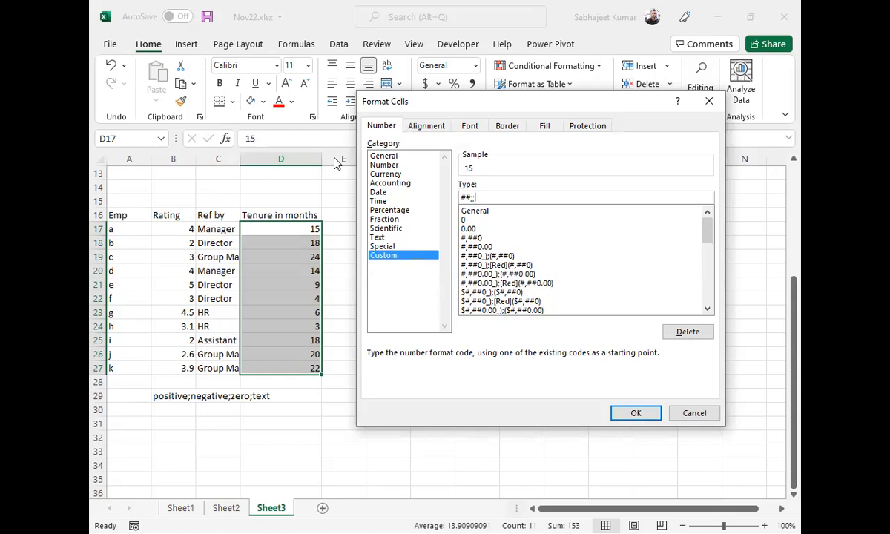
{"action": "left_click", "coordinate": [636, 416]}
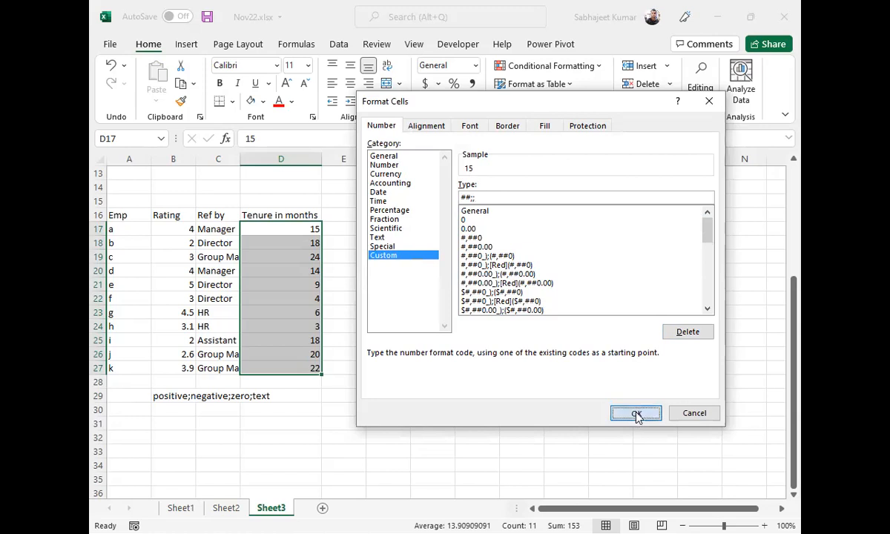
Step: Set the tenure in D18 to -20 and check the cell's display against its stored value
{"action": "left_click", "coordinate": [289, 242]}
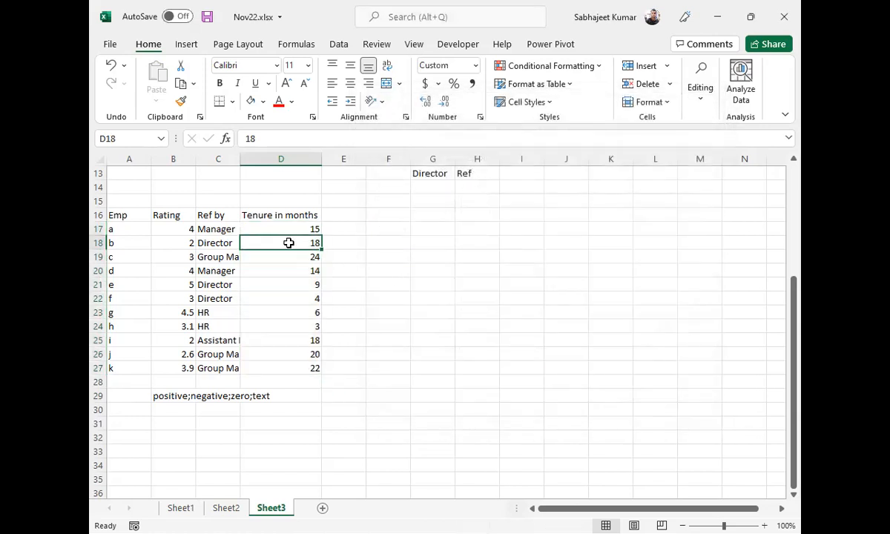
{"action": "type", "text": "-20"}
{"action": "key", "text": "Return"}
{"action": "left_click", "coordinate": [288, 242]}
{"action": "left_click", "coordinate": [293, 229]}
{"action": "left_click", "coordinate": [297, 243]}
{"action": "left_click_drag", "start_coordinate": [278, 139], "coordinate": [196, 126]}
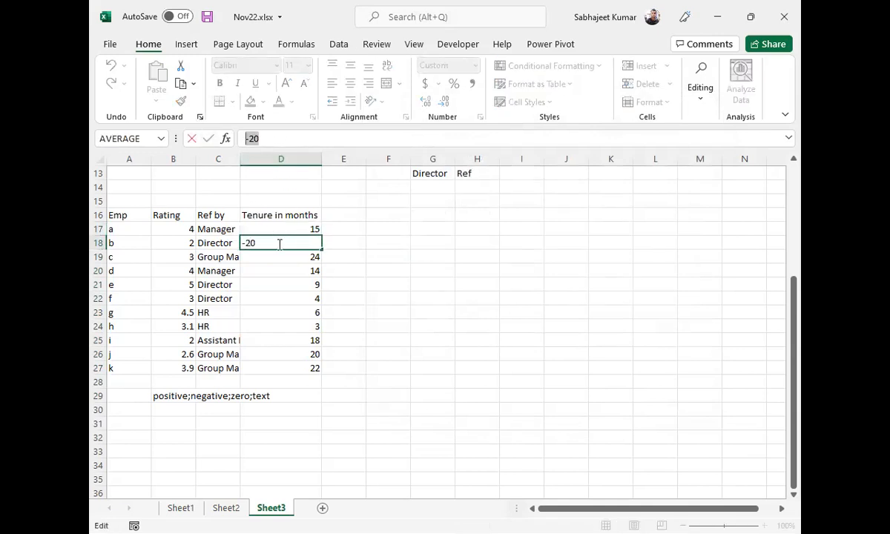
{"action": "key", "text": "Escape"}
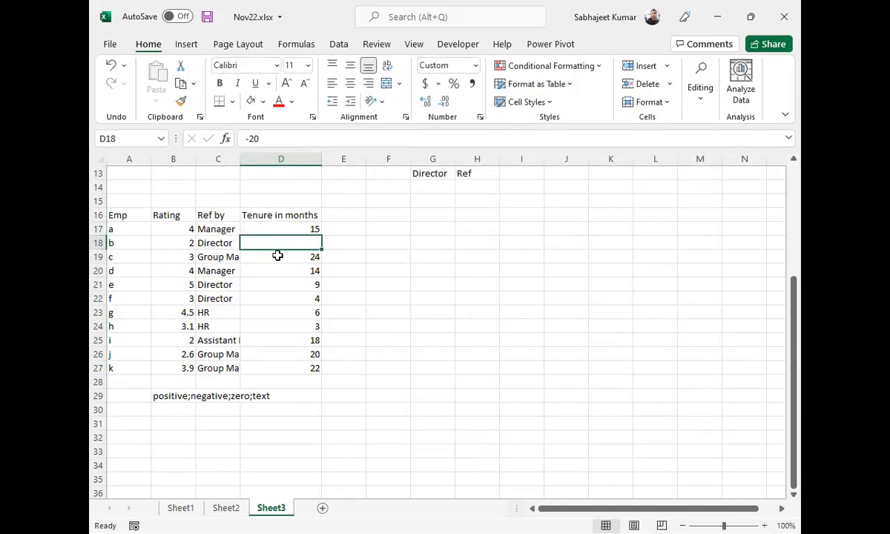
Step: Review the custom number format code applied to D17:D27
{"action": "left_click_drag", "start_coordinate": [276, 229], "coordinate": [268, 369]}
{"action": "key", "text": "ctrl+1"}
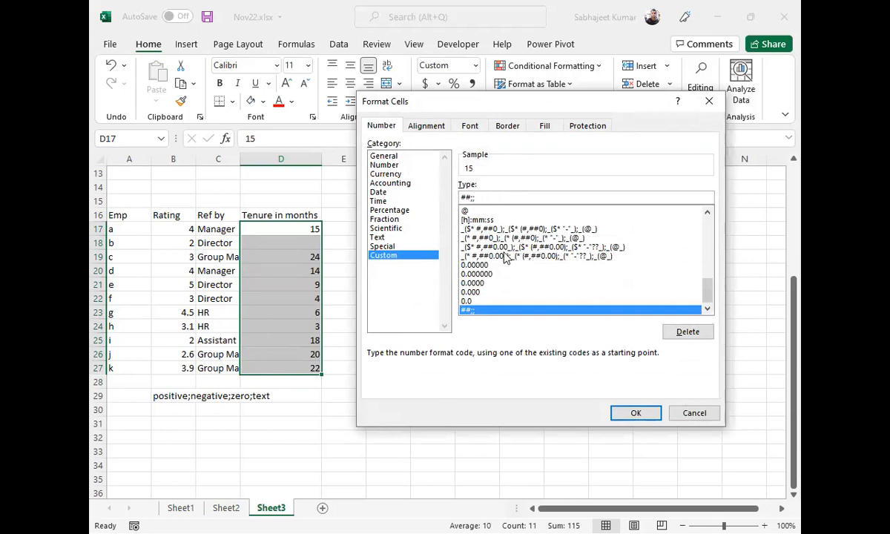
{"action": "left_click", "coordinate": [696, 416]}
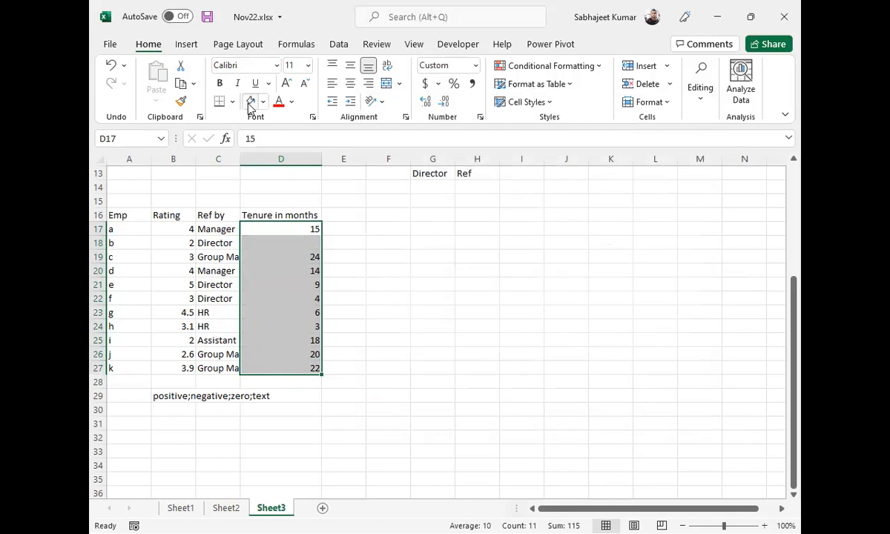
Step: Fill D17:D27 with white, try a white font color on the values, and undo the font color change
{"action": "left_click", "coordinate": [263, 103]}
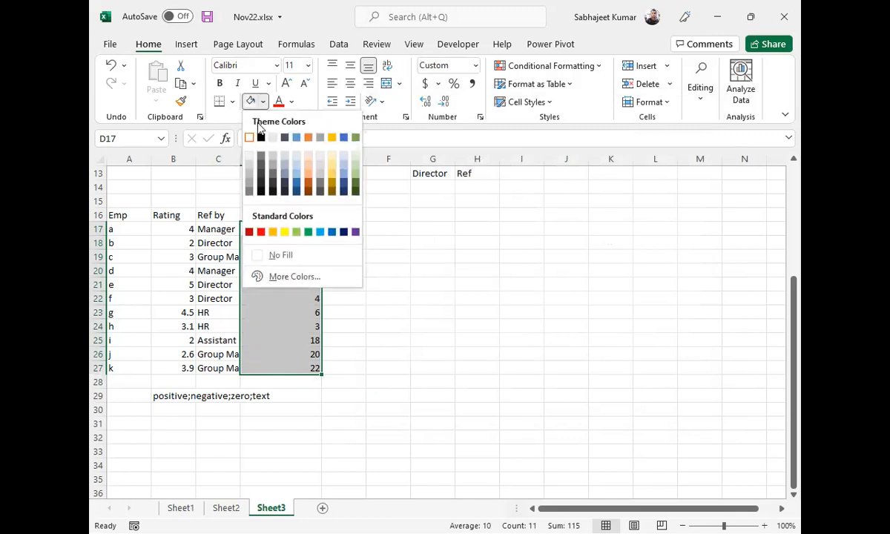
{"action": "left_click", "coordinate": [293, 103]}
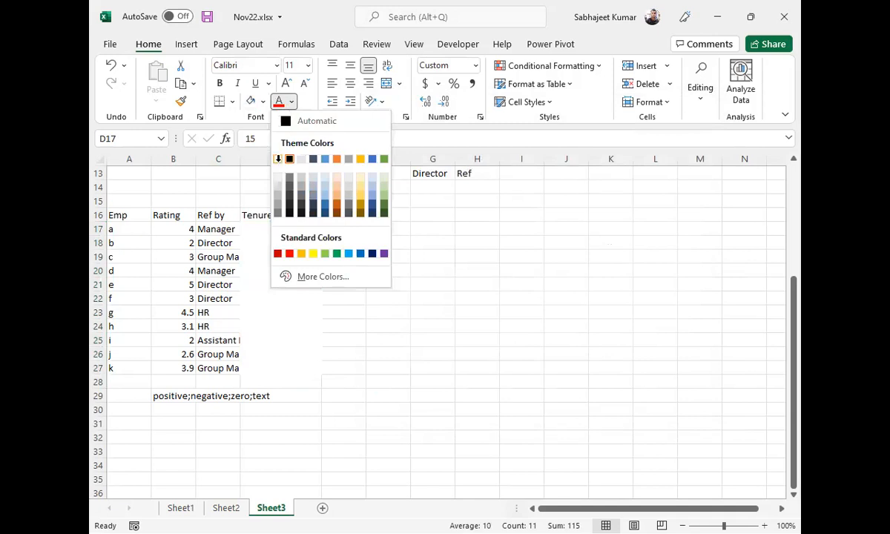
{"action": "left_click", "coordinate": [287, 168]}
{"action": "left_click", "coordinate": [280, 257]}
{"action": "left_click", "coordinate": [282, 298]}
{"action": "left_click", "coordinate": [280, 230]}
{"action": "left_click_drag", "start_coordinate": [287, 311], "coordinate": [290, 364]}
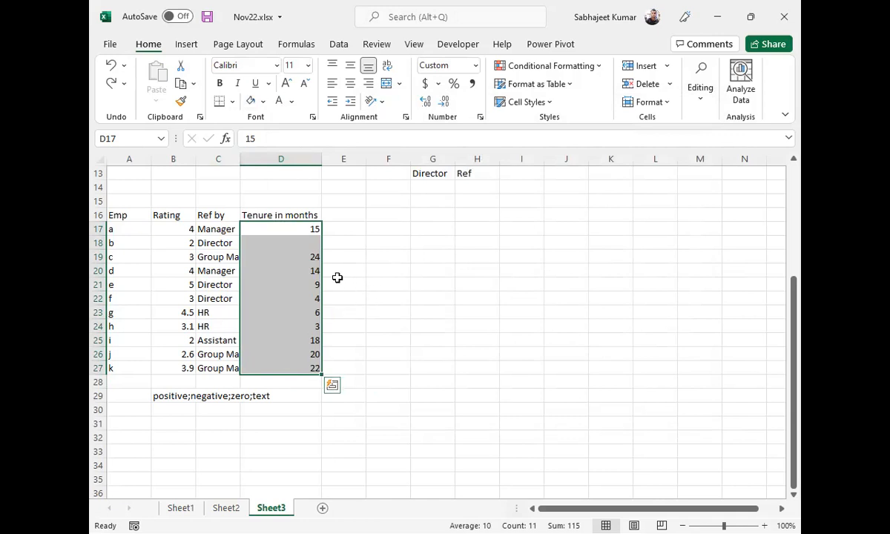
{"action": "key", "text": "ctrl+q"}
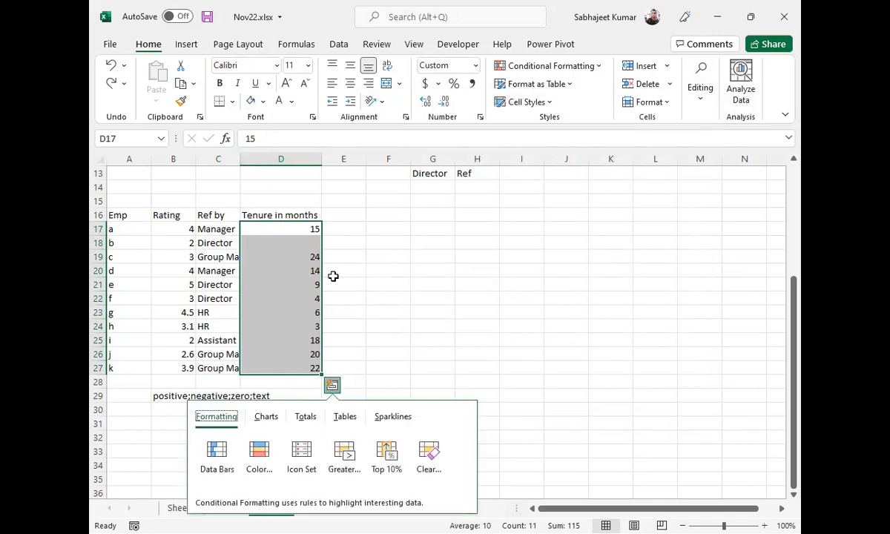
{"action": "key", "text": "Escape"}
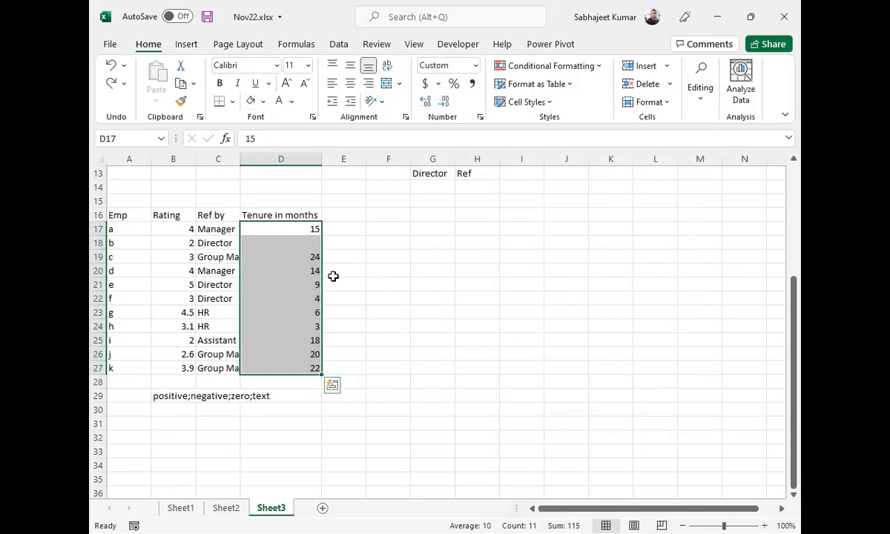
{"action": "left_click_drag", "start_coordinate": [282, 228], "coordinate": [280, 370]}
{"action": "left_click_drag", "start_coordinate": [284, 254], "coordinate": [290, 279]}
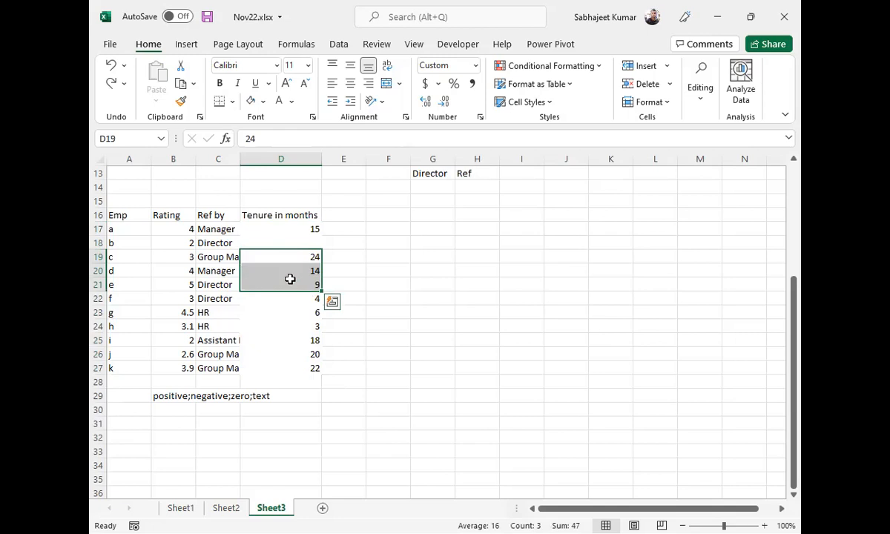
{"action": "left_click", "coordinate": [284, 238]}
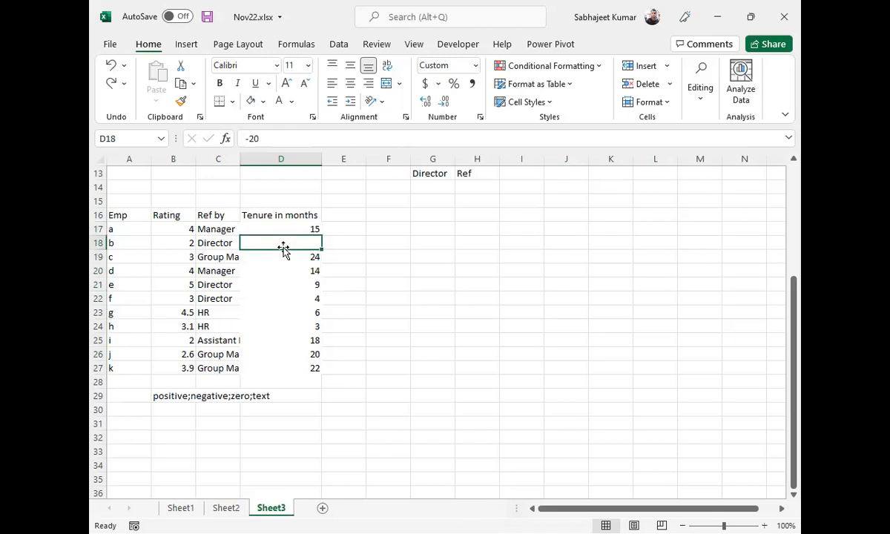
{"action": "left_click_drag", "start_coordinate": [284, 229], "coordinate": [298, 362]}
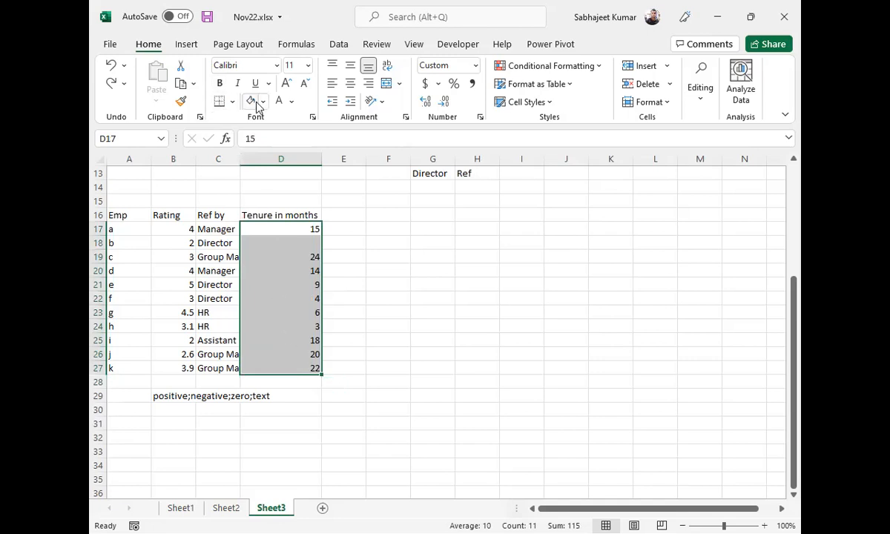
Step: Switch to Contents.docx in Word, find the GOTO SPEICAL Feature topic in Module 2, and return to Nov22.xlsx in Excel
{"action": "key", "text": "alt+Tab"}
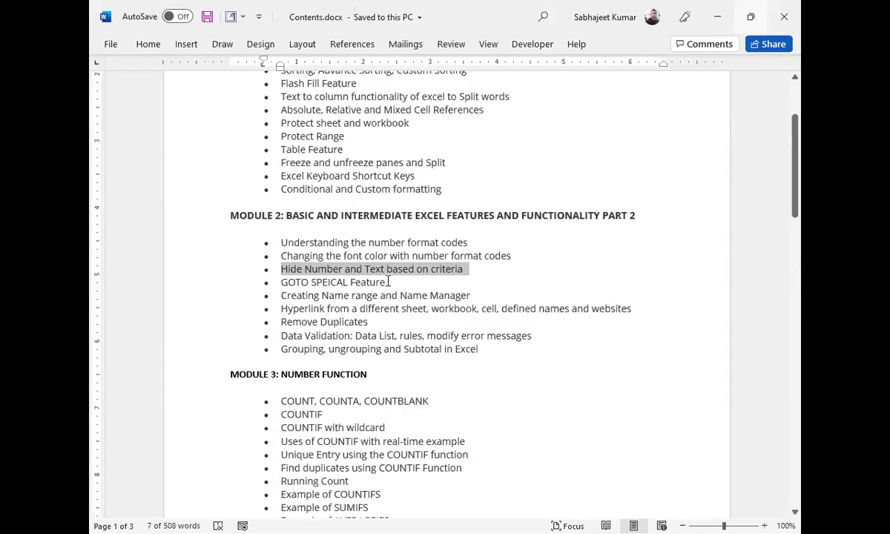
{"action": "left_click", "coordinate": [249, 282]}
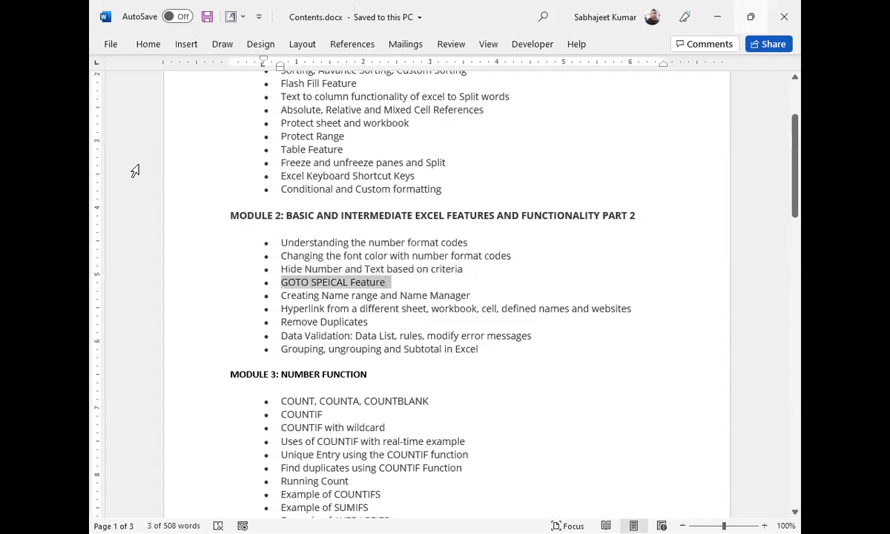
{"action": "key", "text": "alt+Tab"}
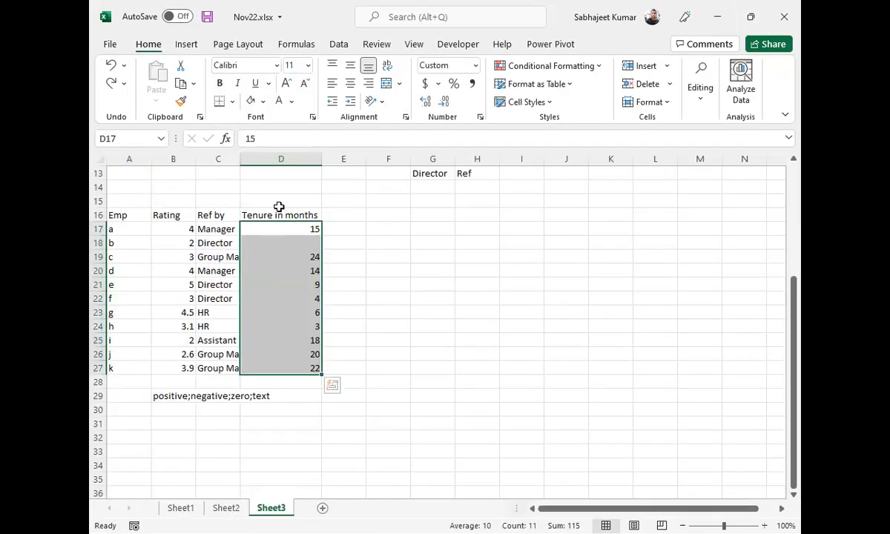
Step: Replace the tenure values from D17 down with a copy of D2:E12 from the upper table
{"action": "key", "text": "ctrl+d"}
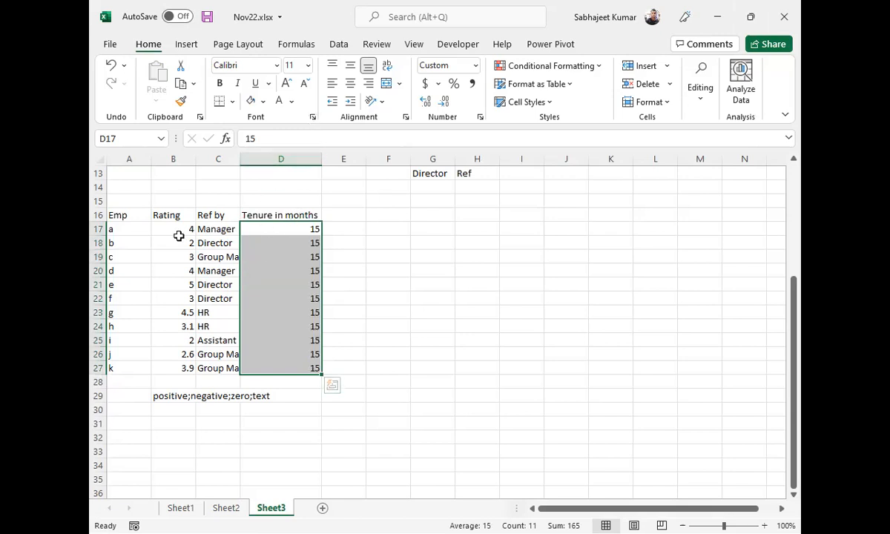
{"action": "scroll", "coordinate": [179, 236], "scroll_direction": "up", "scroll_amount": 4}
{"action": "left_click_drag", "start_coordinate": [293, 186], "coordinate": [327, 328]}
{"action": "key", "text": "ctrl+c"}
{"action": "scroll", "coordinate": [268, 328], "scroll_direction": "down", "scroll_amount": 2}
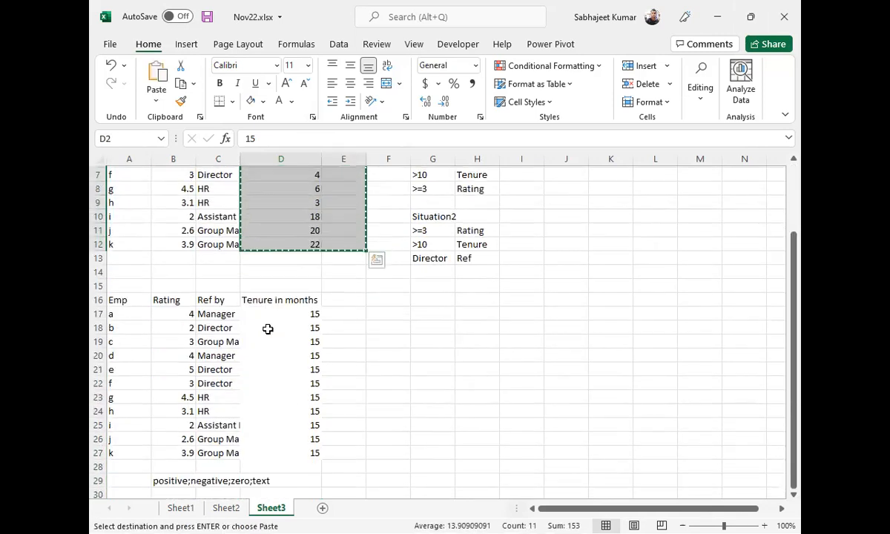
{"action": "left_click", "coordinate": [276, 313]}
{"action": "key", "text": "ctrl+v"}
{"action": "scroll", "coordinate": [276, 312], "scroll_direction": "down", "scroll_amount": 4}
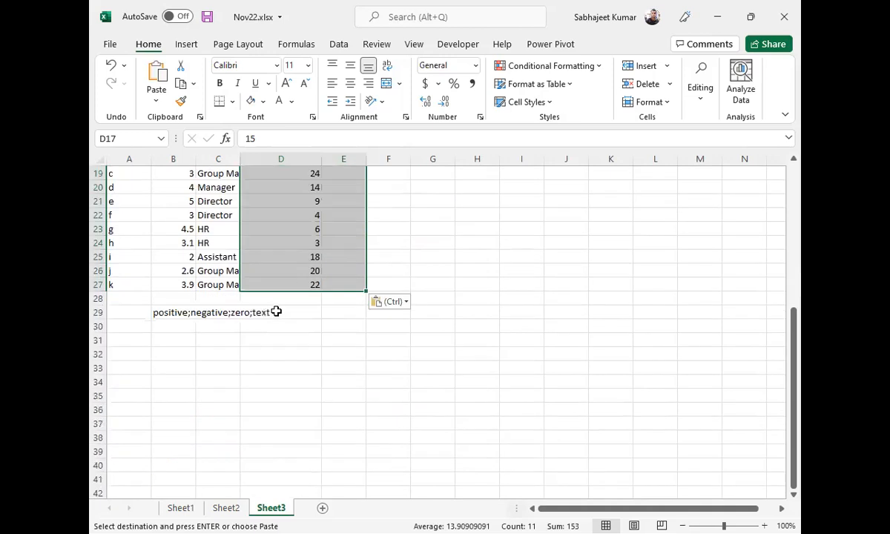
{"action": "scroll", "coordinate": [276, 312], "scroll_direction": "up", "scroll_amount": 2}
{"action": "left_click_drag", "start_coordinate": [115, 222], "coordinate": [297, 368]}
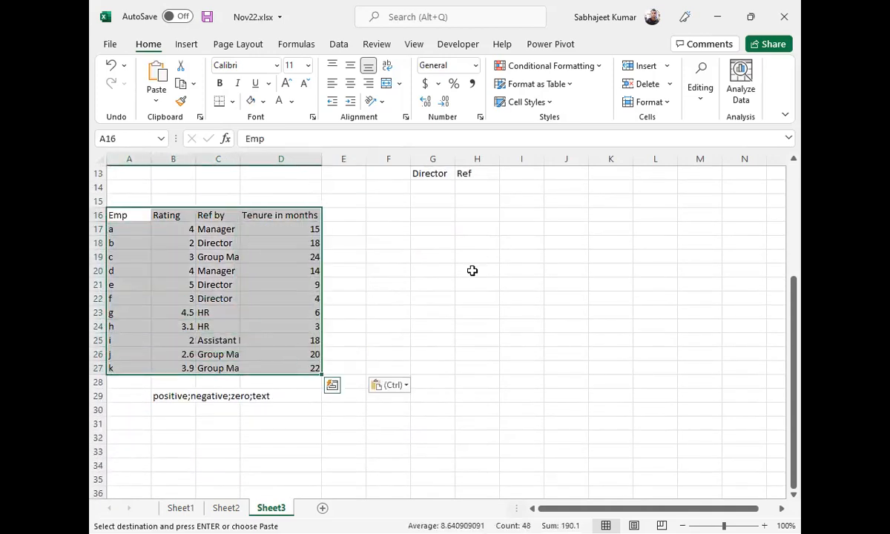
Step: Enter the labels Goto, Ctrl + G and F5 in cells G17, G18 and G19
{"action": "left_click", "coordinate": [431, 234]}
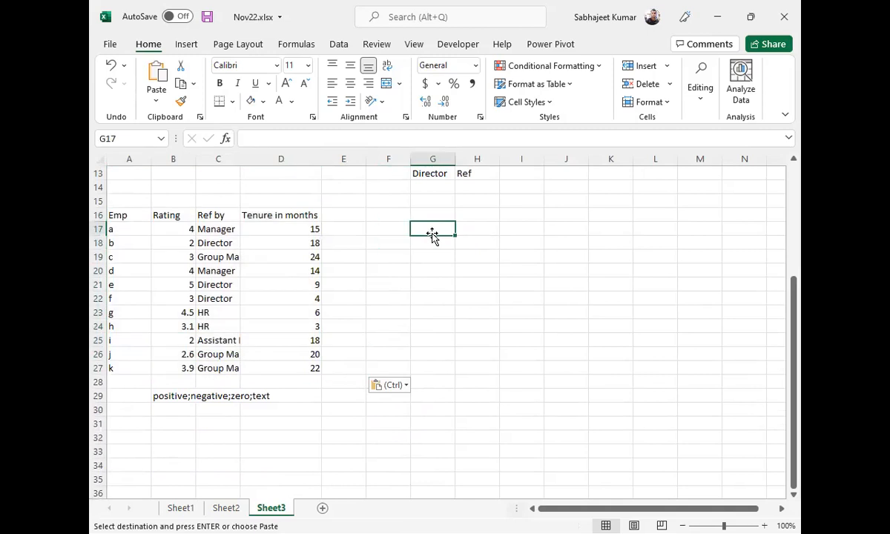
{"action": "type", "text": "Go"}
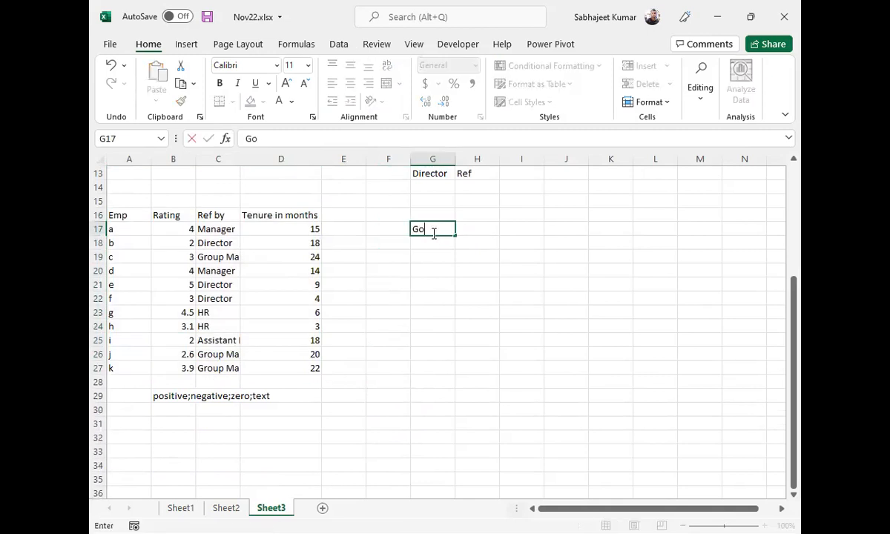
{"action": "type", "text": "to"}
{"action": "key", "text": "Return"}
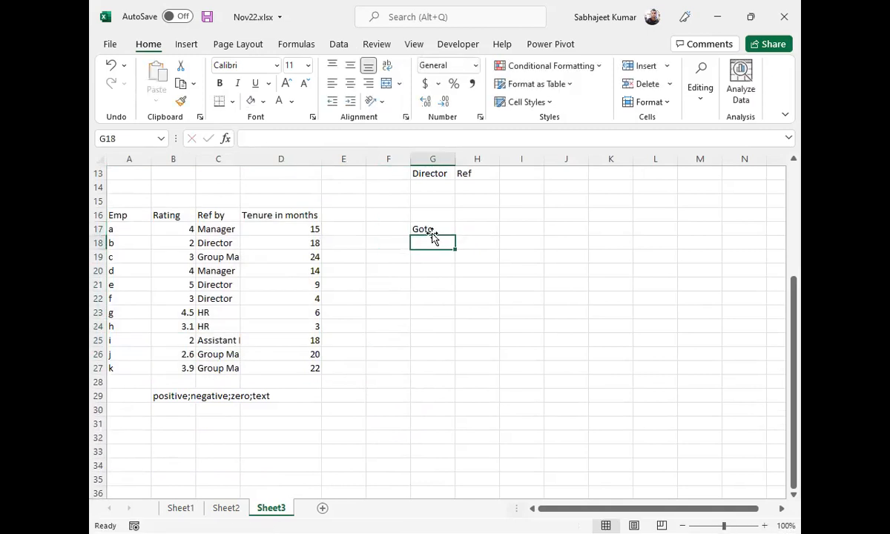
{"action": "type", "text": "Ctr"}
{"action": "type", "text": "l ="}
{"action": "type", "text": "+"}
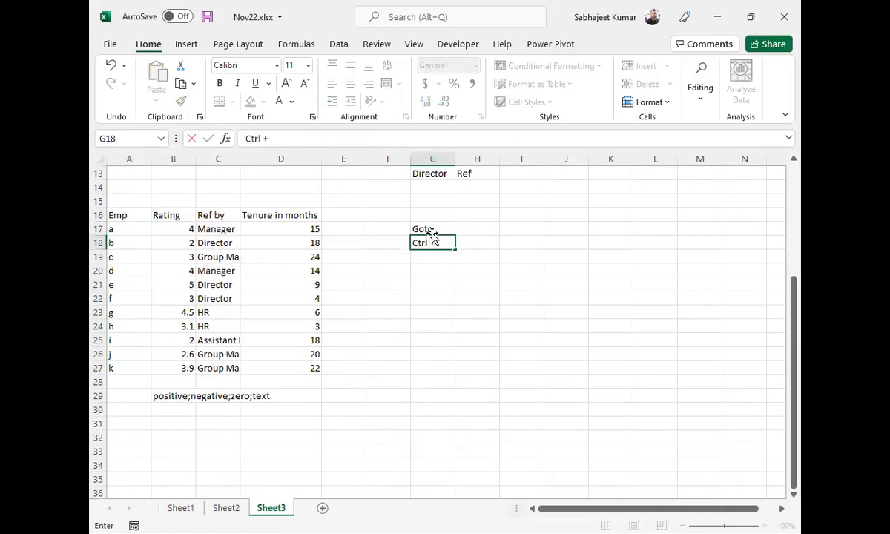
{"action": "type", "text": " G"}
{"action": "key", "text": "Return"}
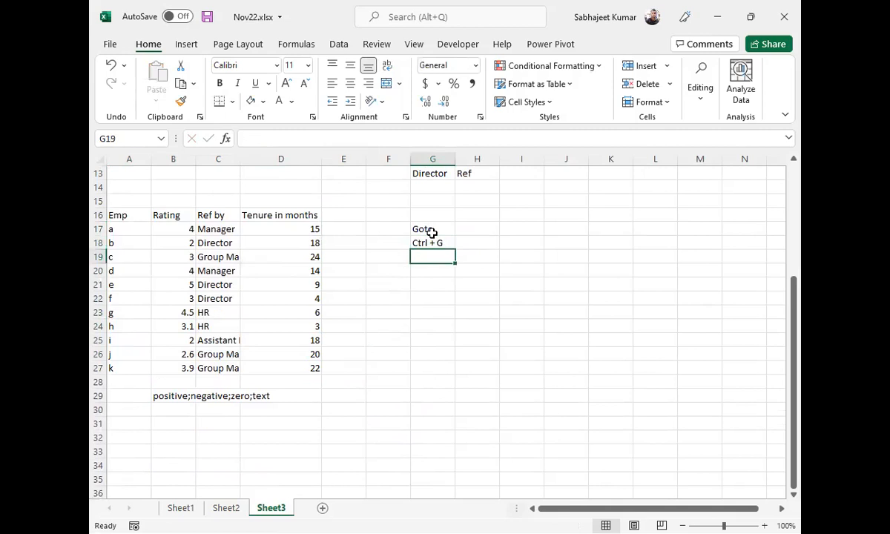
{"action": "type", "text": "F5"}
{"action": "key", "text": "Return"}
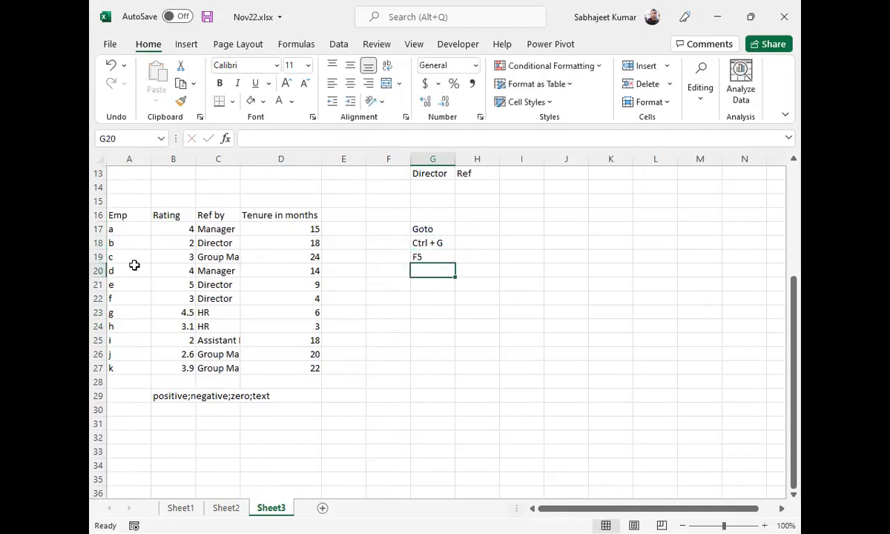
Step: Examine the Go To Special selection options with the employee table A16:D27 selected, and close without applying any
{"action": "left_click_drag", "start_coordinate": [110, 215], "coordinate": [304, 371]}
{"action": "key", "text": "ctrl+g"}
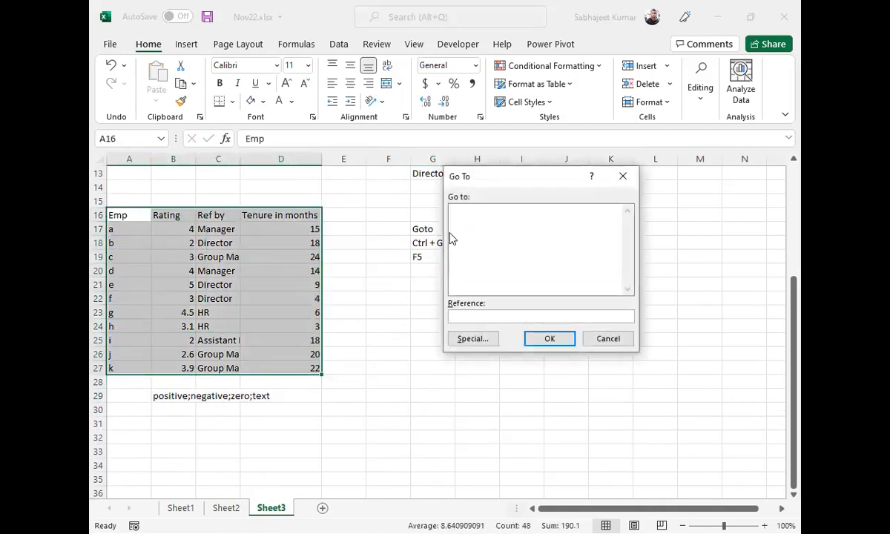
{"action": "left_click", "coordinate": [480, 343]}
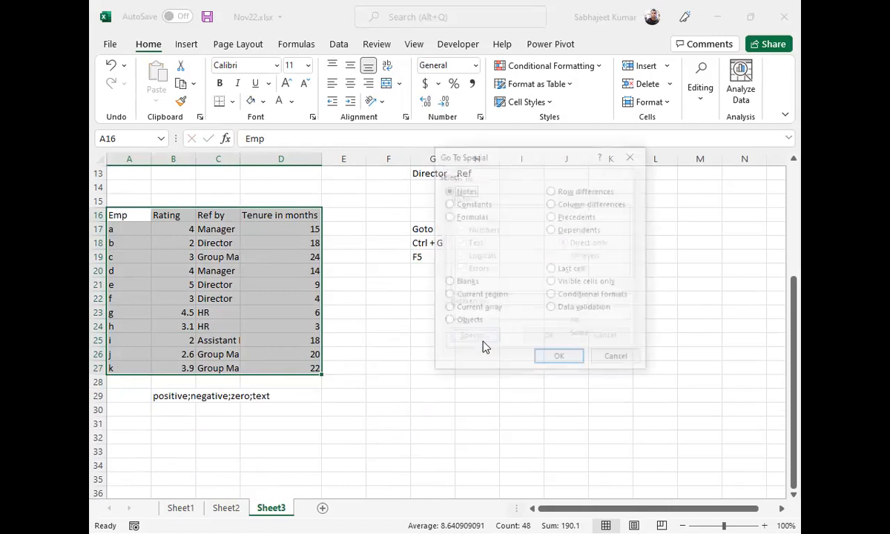
{"action": "left_click", "coordinate": [615, 356]}
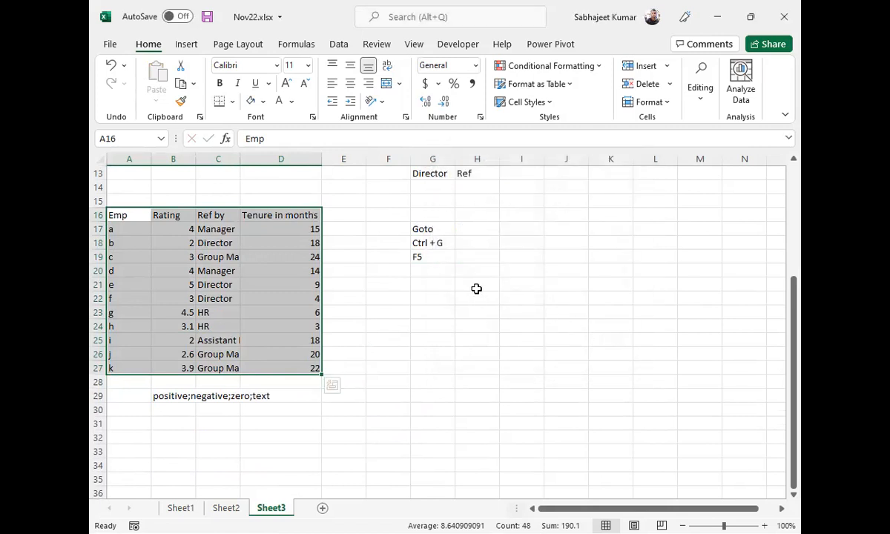
{"action": "key", "text": "F5"}
{"action": "left_click", "coordinate": [474, 218]}
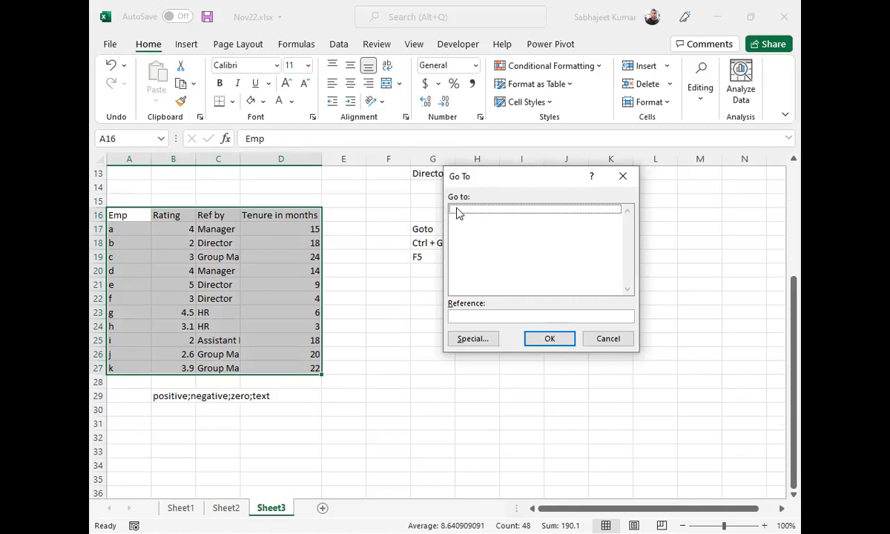
{"action": "left_click", "coordinate": [472, 340]}
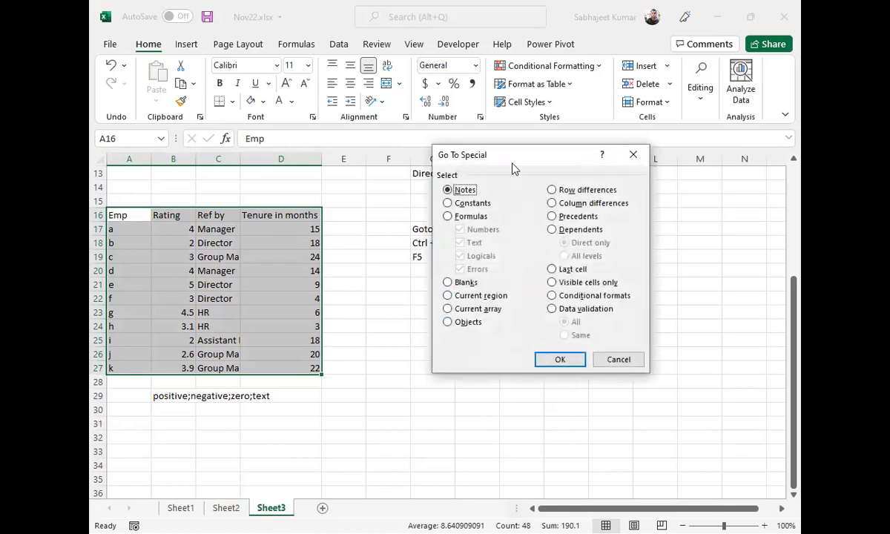
{"action": "left_click_drag", "start_coordinate": [513, 155], "coordinate": [497, 181]}
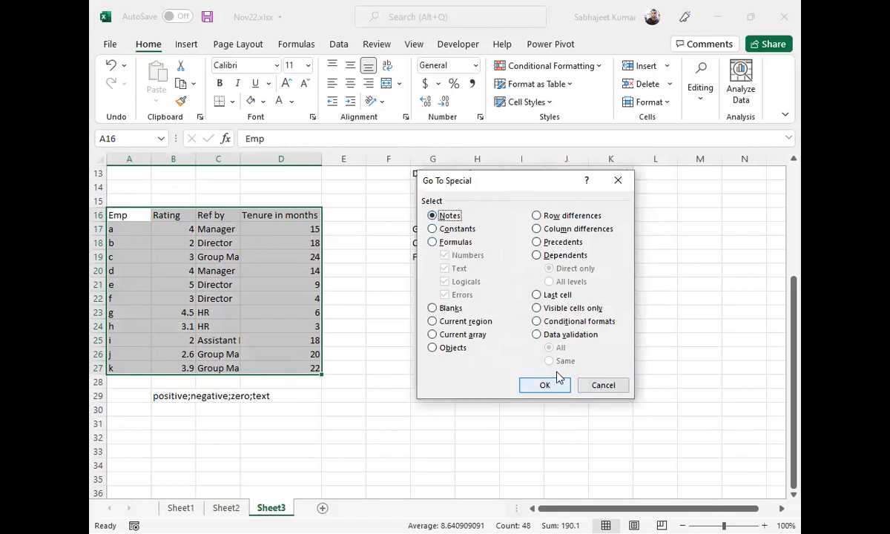
{"action": "left_click", "coordinate": [601, 385]}
Step: Add a note reading "on 2 dec" to the Director entry in C21
{"action": "left_click", "coordinate": [267, 284]}
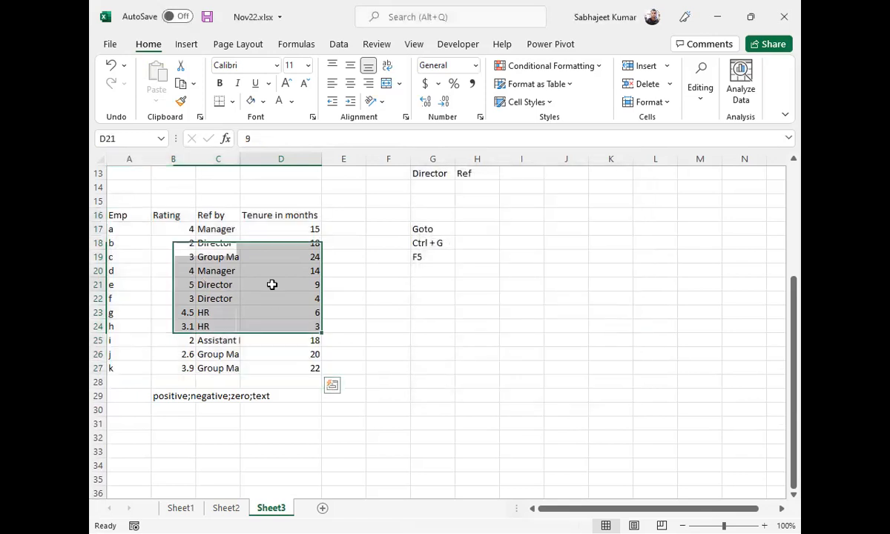
{"action": "left_click", "coordinate": [208, 285]}
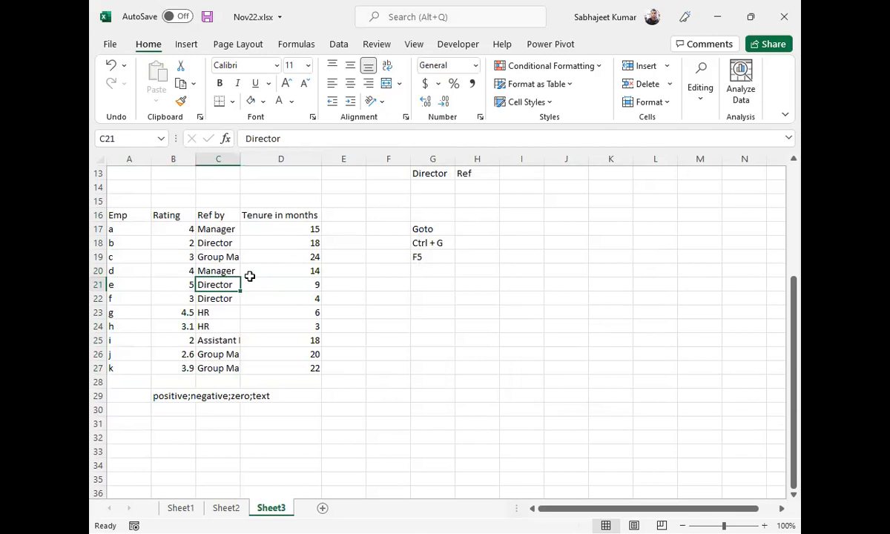
{"action": "key", "text": "shift+F2"}
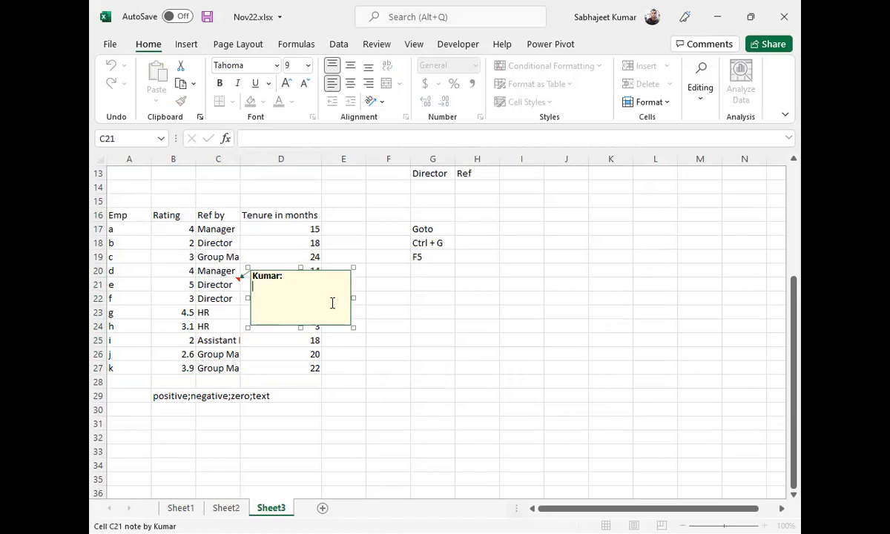
{"action": "type", "text": "0n "}
{"action": "type", "text": "2 dec"}
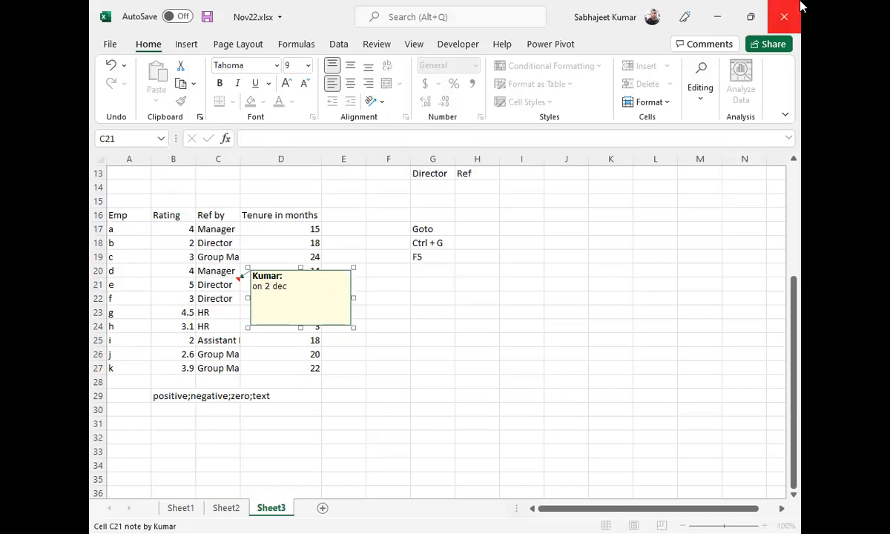
{"action": "left_click", "coordinate": [467, 355]}
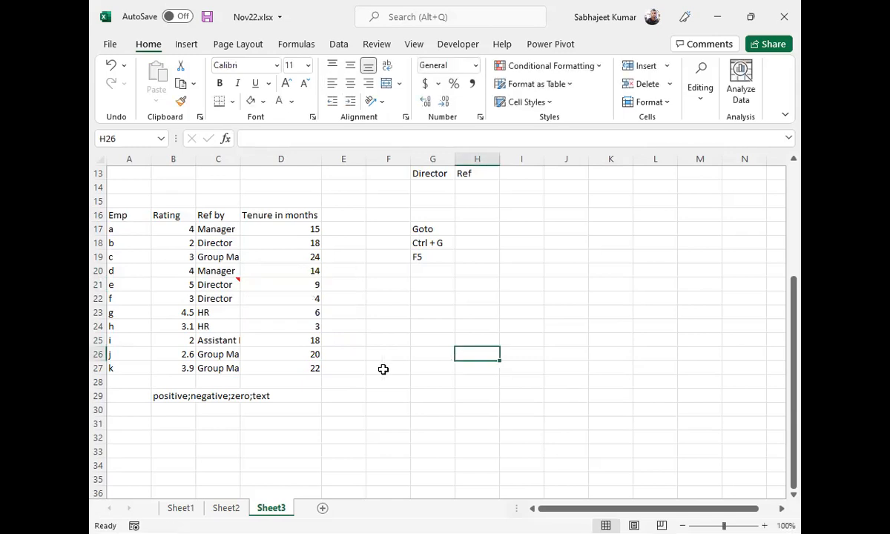
Step: Add a note reading "spend 5 month in other process" to the tenure value in D17
{"action": "left_click", "coordinate": [303, 231]}
{"action": "double_click", "coordinate": [303, 230]}
{"action": "key", "text": "Escape"}
{"action": "key", "text": "shift+F2"}
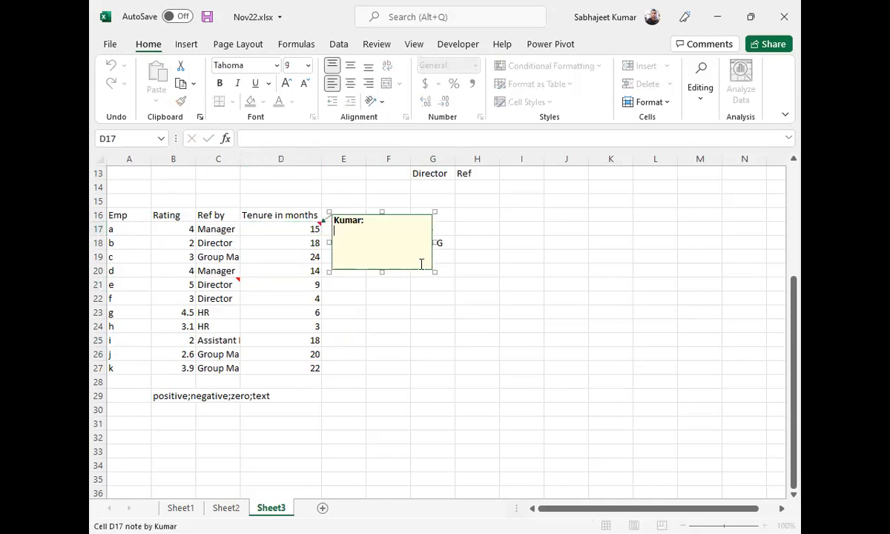
{"action": "type", "text": "spend 5 month in other process"}
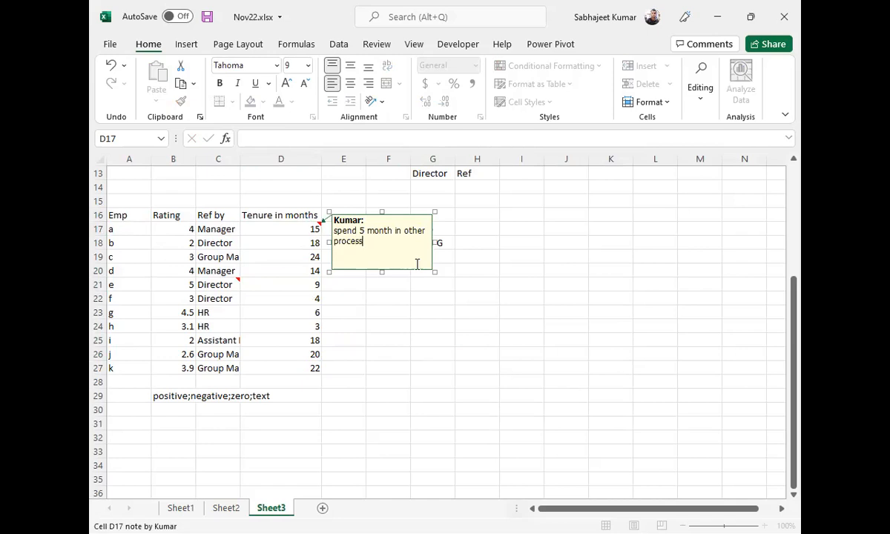
{"action": "left_click", "coordinate": [432, 404]}
Step: Review the notes attached to cells C21 and D17 in the employee table
{"action": "left_click", "coordinate": [217, 284]}
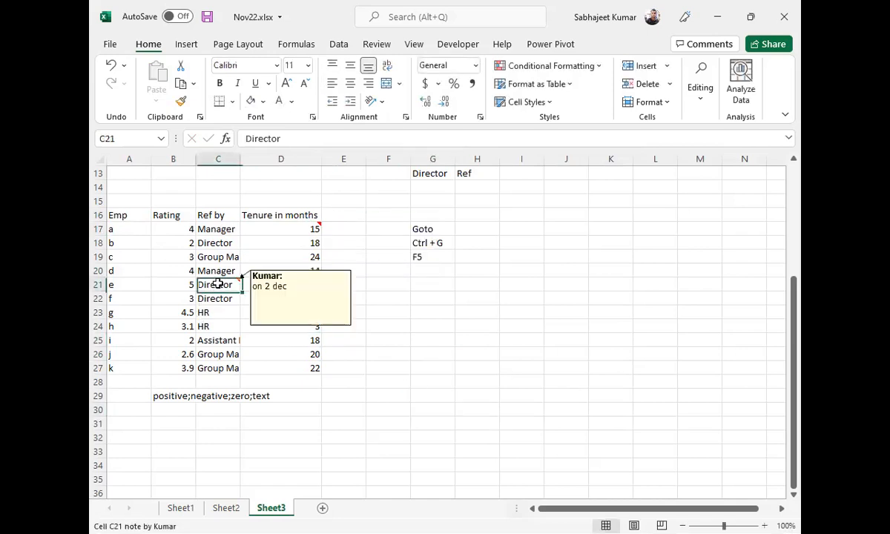
{"action": "left_click", "coordinate": [281, 228]}
{"action": "left_click_drag", "start_coordinate": [111, 229], "coordinate": [315, 367]}
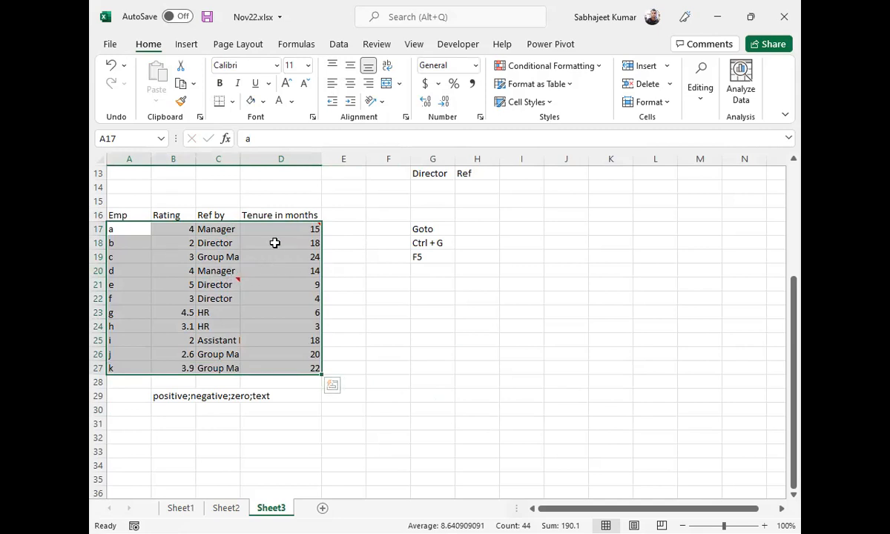
{"action": "left_click", "coordinate": [217, 275]}
{"action": "left_click", "coordinate": [214, 287]}
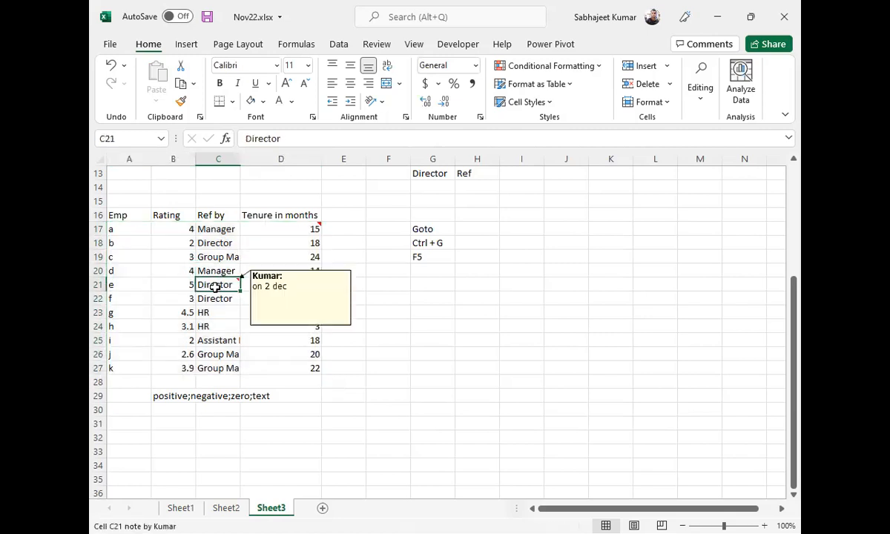
{"action": "left_click", "coordinate": [297, 230]}
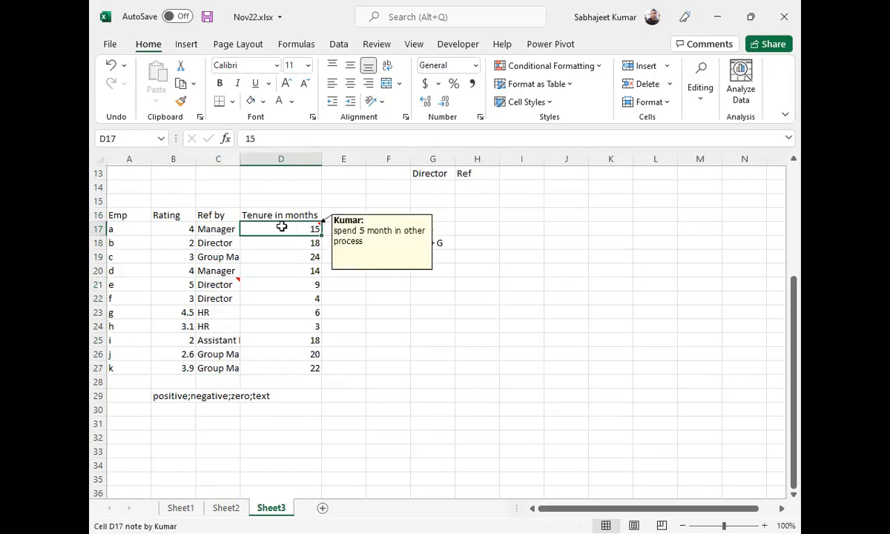
Step: Select all cells containing notes within A17:D27 using Go To Special
{"action": "left_click", "coordinate": [130, 229]}
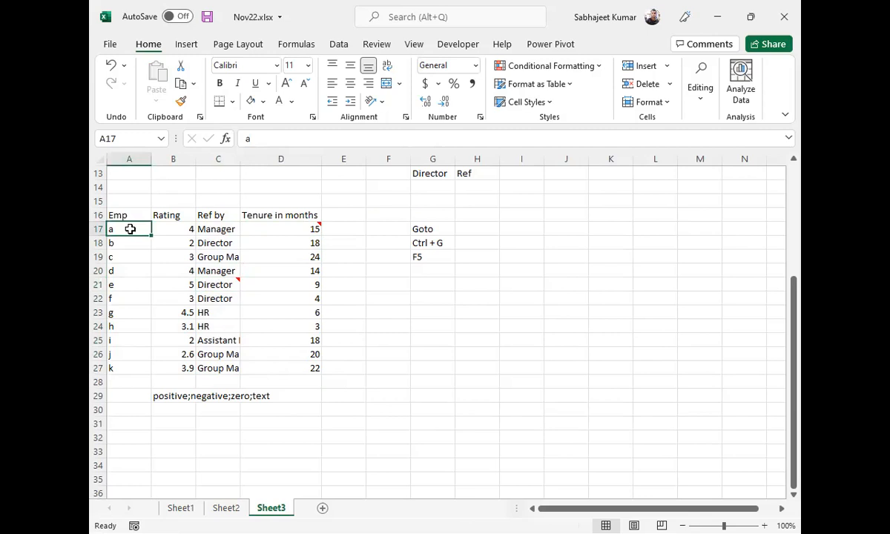
{"action": "left_click_drag", "start_coordinate": [130, 229], "coordinate": [307, 369]}
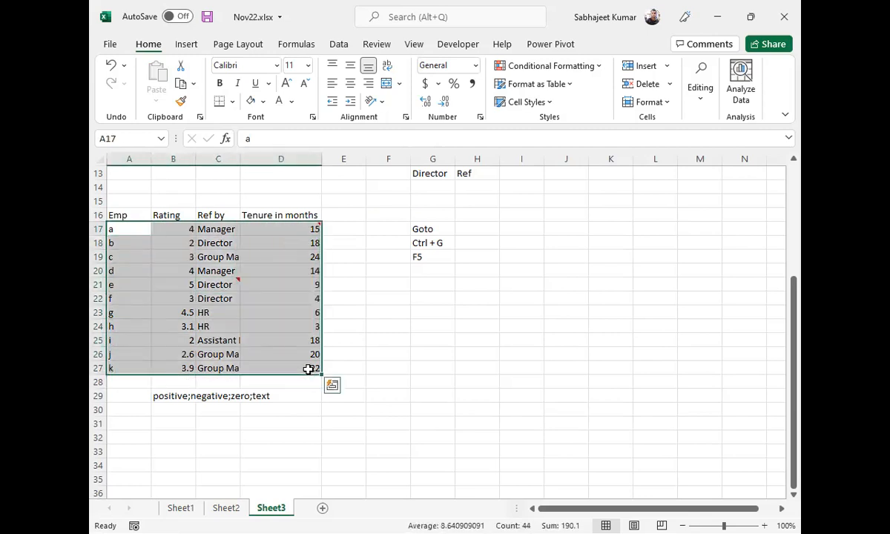
{"action": "key", "text": "ctrl+g"}
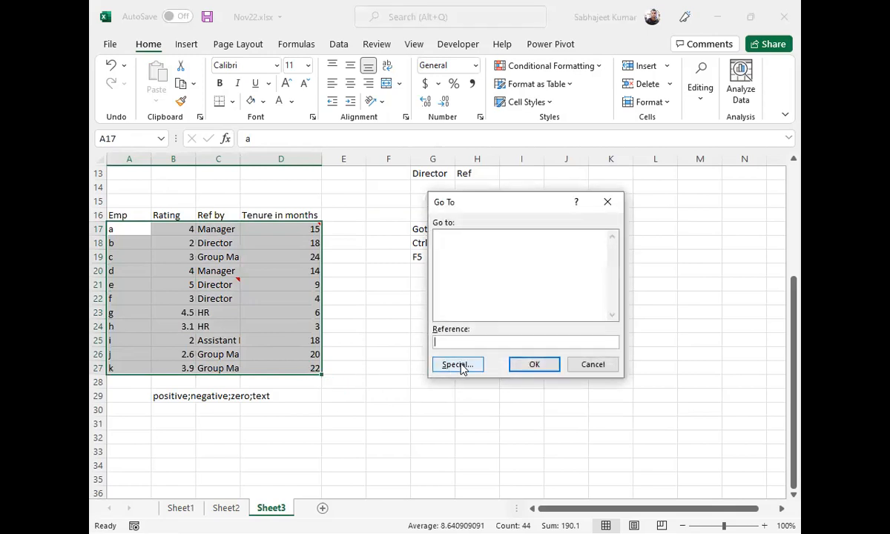
{"action": "left_click", "coordinate": [458, 364]}
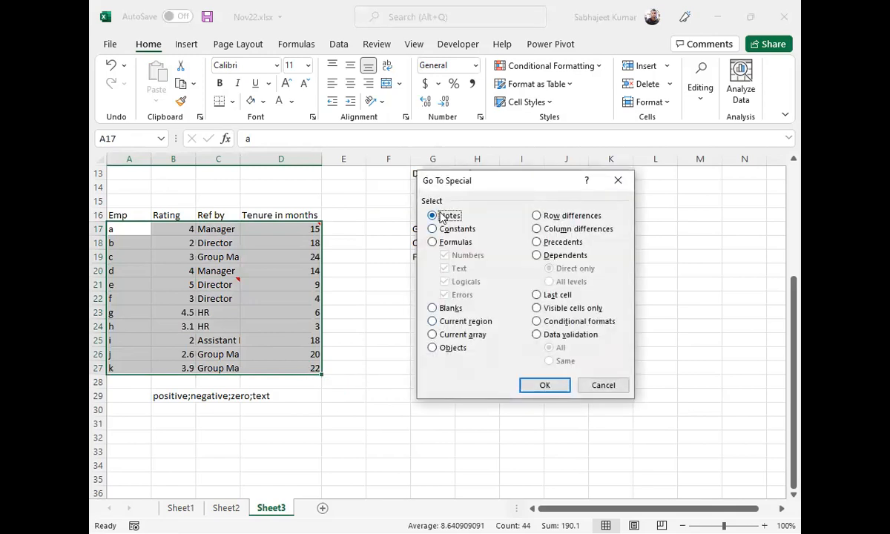
{"action": "left_click", "coordinate": [540, 385]}
Step: Delete the notes from the selected cells D17 and C21 and undo the deletion
{"action": "mouse_move", "coordinate": [281, 229]}
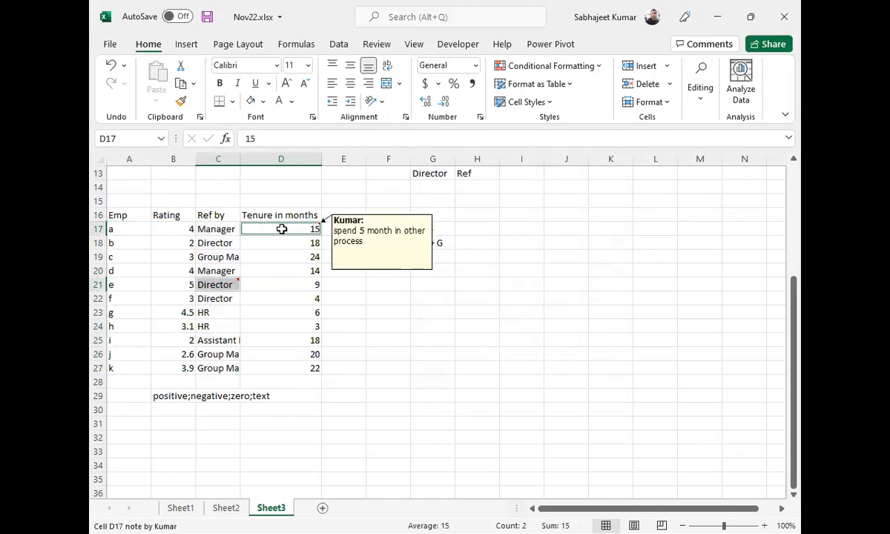
{"action": "right_click", "coordinate": [282, 230]}
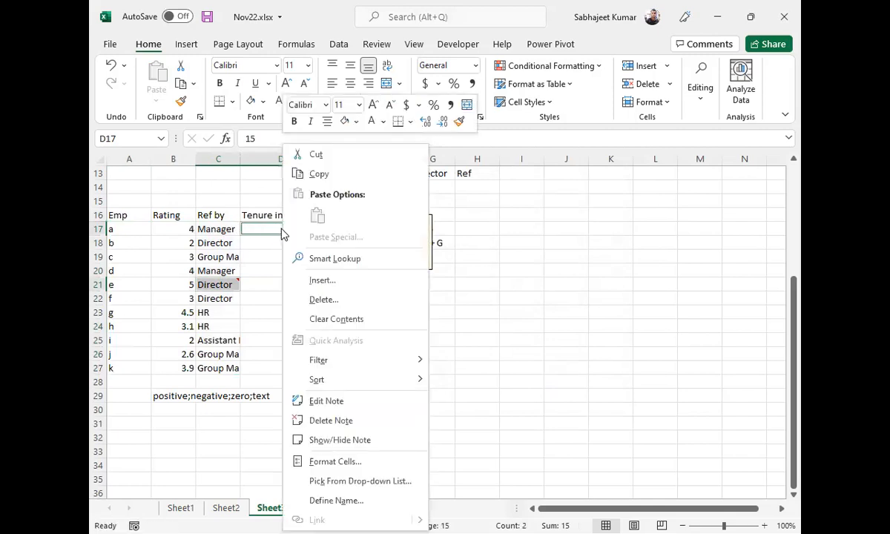
{"action": "left_click", "coordinate": [333, 421]}
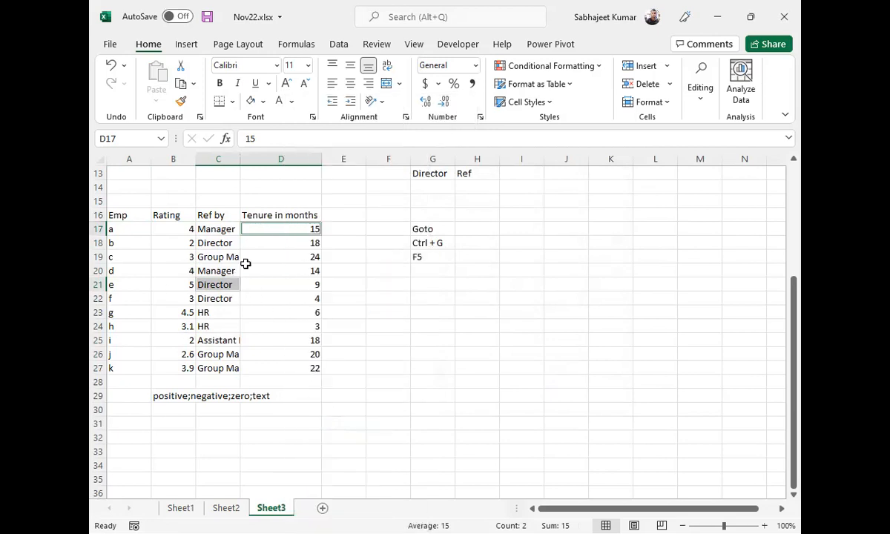
{"action": "key", "text": "ctrl+z"}
{"action": "left_click", "coordinate": [328, 284]}
{"action": "mouse_move", "coordinate": [297, 229]}
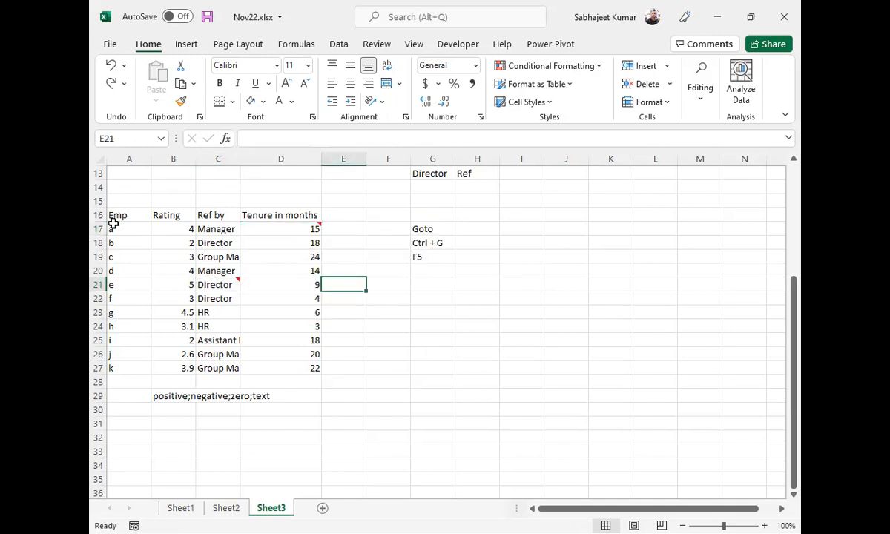
Step: Select all cells containing notes within A16:D27 using Go To Special and fill them yellow
{"action": "left_click_drag", "start_coordinate": [109, 215], "coordinate": [271, 370]}
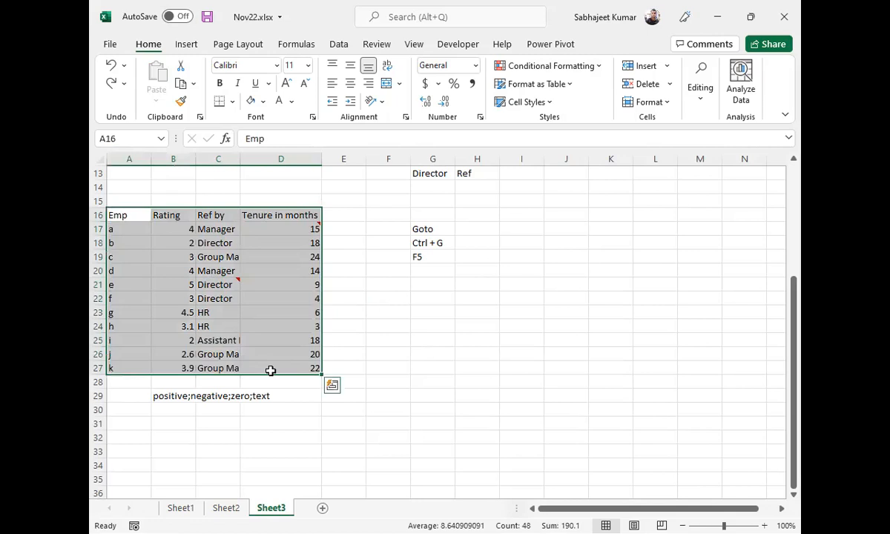
{"action": "key", "text": "ctrl+g"}
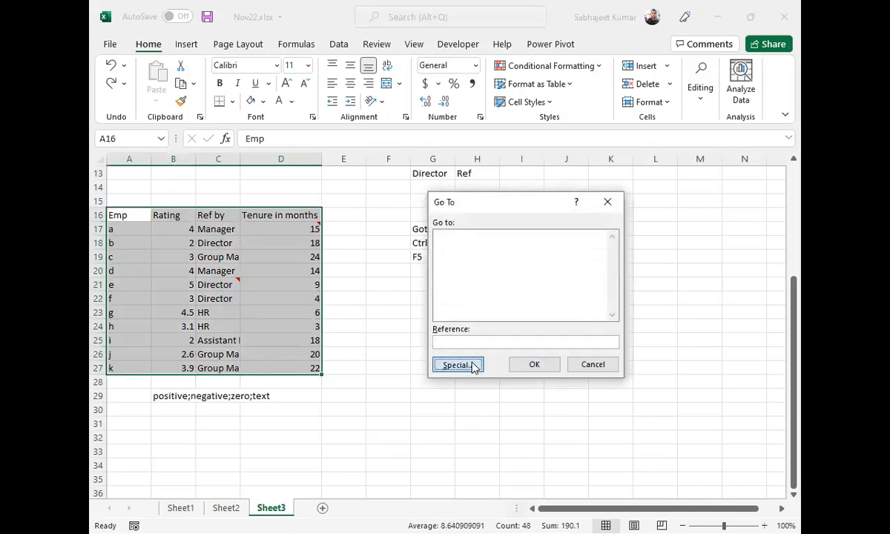
{"action": "left_click", "coordinate": [457, 364]}
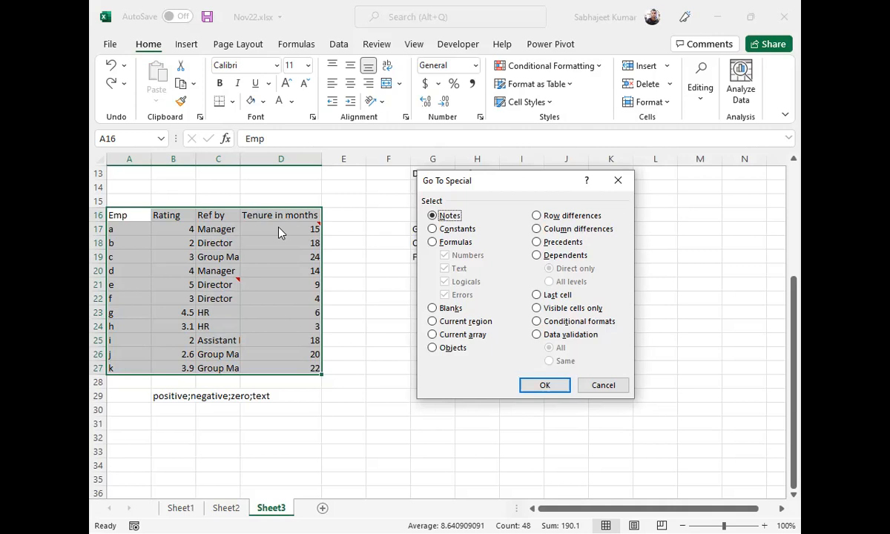
{"action": "left_click", "coordinate": [453, 218]}
{"action": "left_click", "coordinate": [452, 228]}
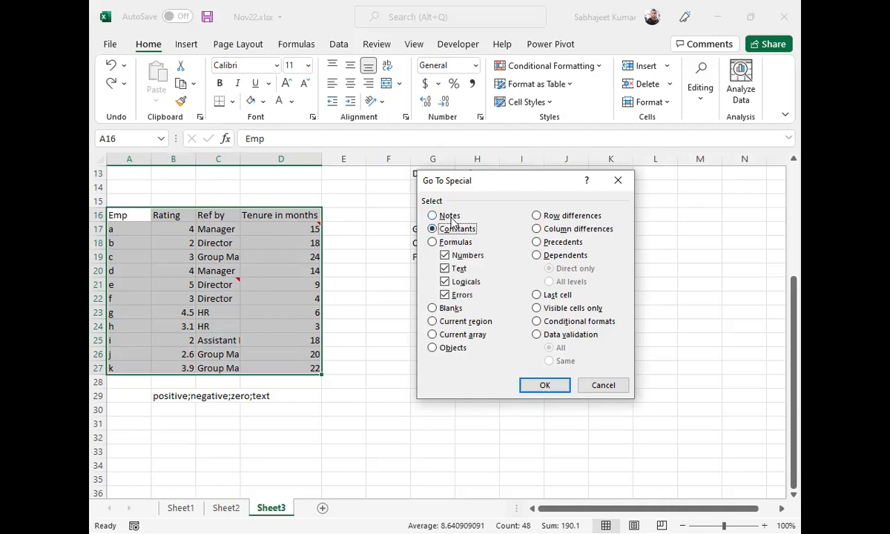
{"action": "left_click", "coordinate": [451, 220]}
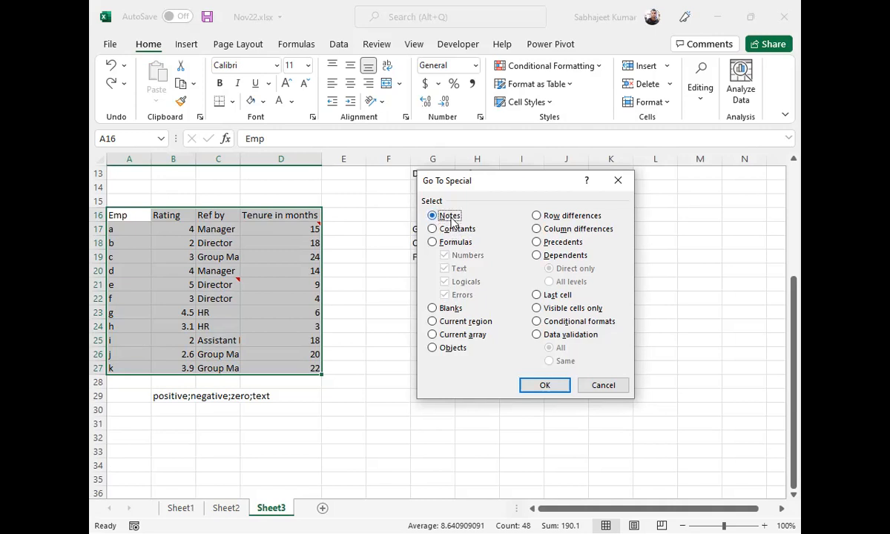
{"action": "left_click", "coordinate": [553, 385]}
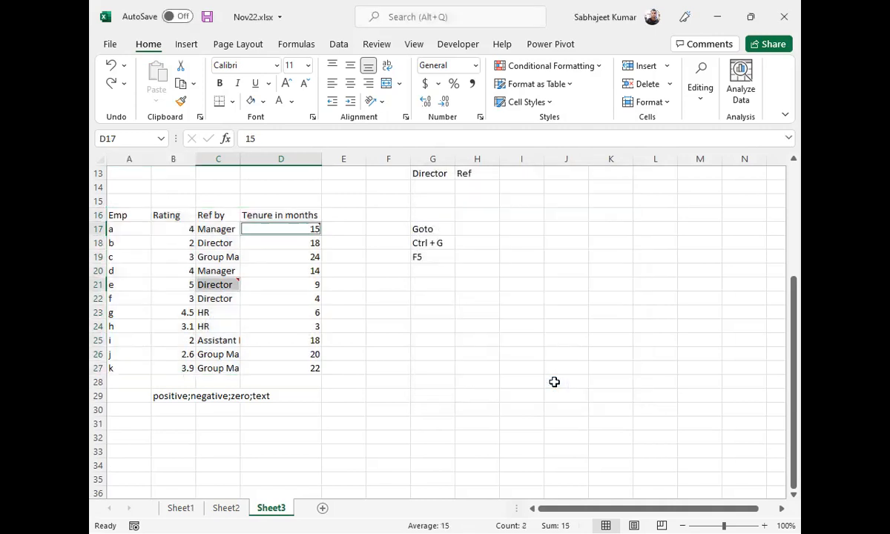
{"action": "left_click", "coordinate": [263, 102]}
{"action": "left_click", "coordinate": [285, 232]}
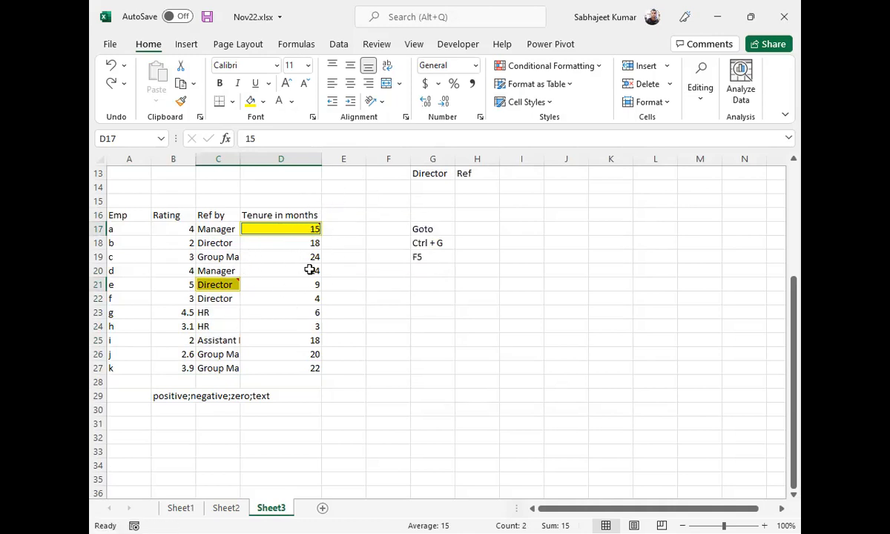
Step: Remove the notes and the yellow fill from D17 and C21, and undo the removal
{"action": "right_click", "coordinate": [291, 230]}
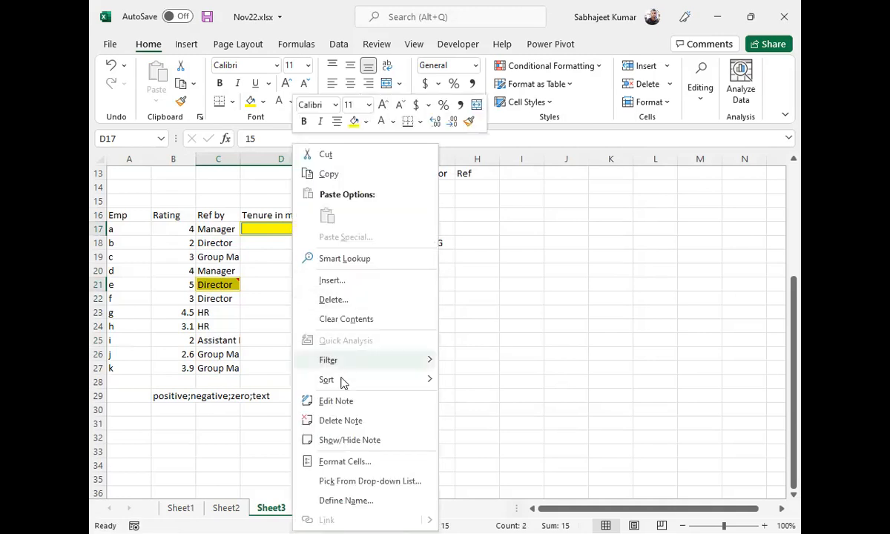
{"action": "left_click", "coordinate": [342, 421]}
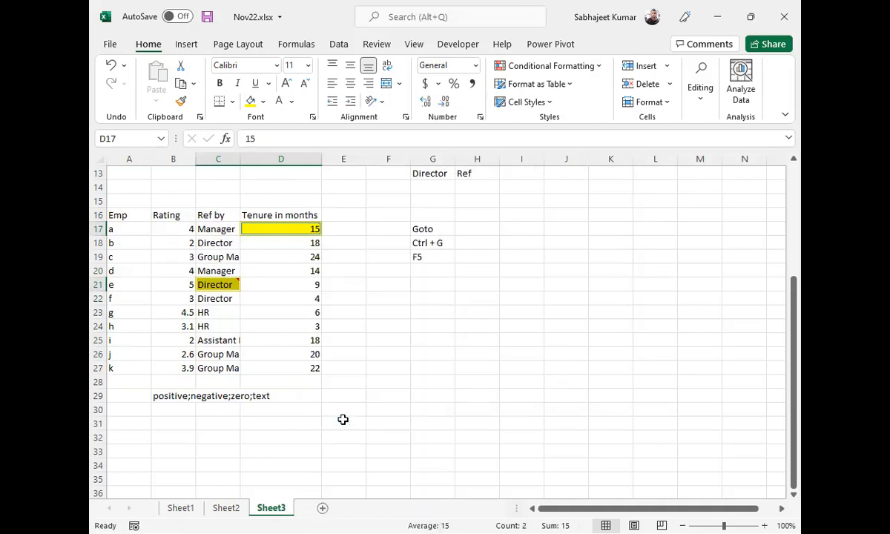
{"action": "left_click", "coordinate": [263, 102]}
{"action": "left_click", "coordinate": [249, 137]}
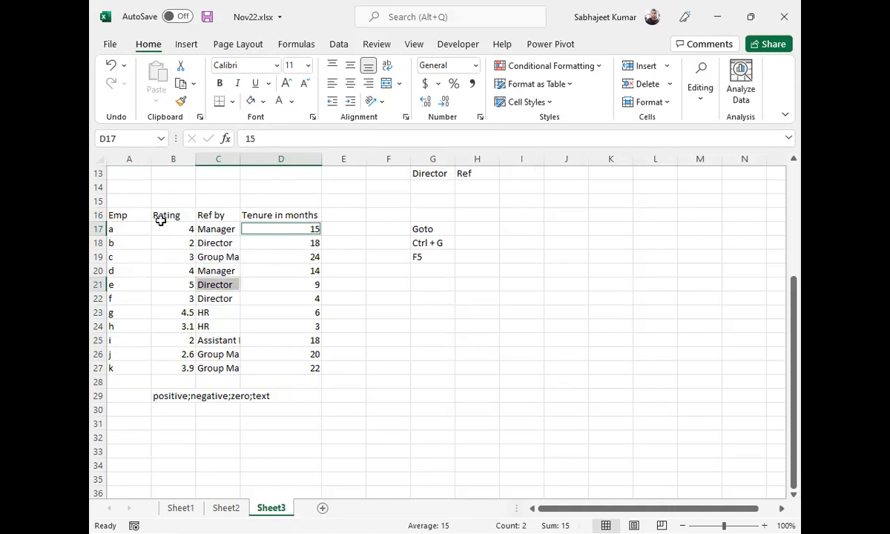
{"action": "key", "text": "ctrl+z"}
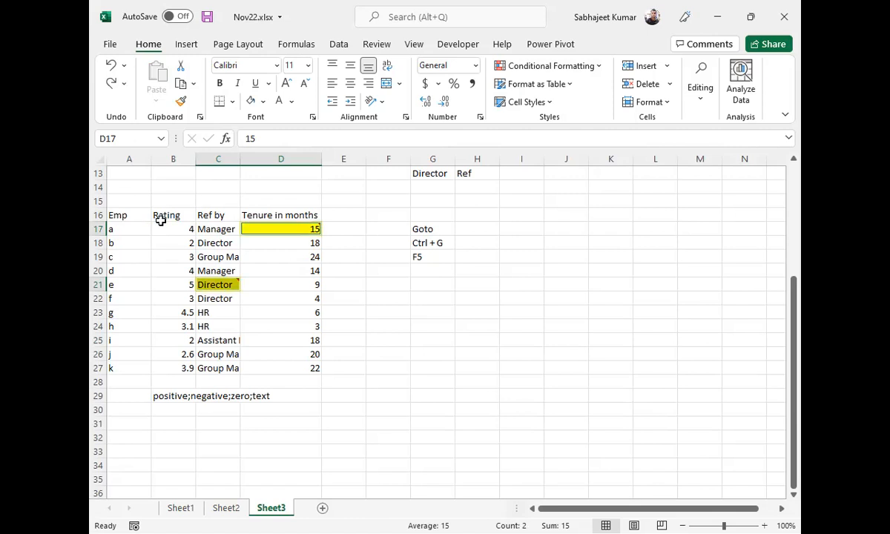
{"action": "left_click", "coordinate": [263, 101]}
Step: Select the whole employee table A16:D27 starting from a single cell inside it
{"action": "left_click", "coordinate": [133, 220]}
{"action": "left_click", "coordinate": [132, 216]}
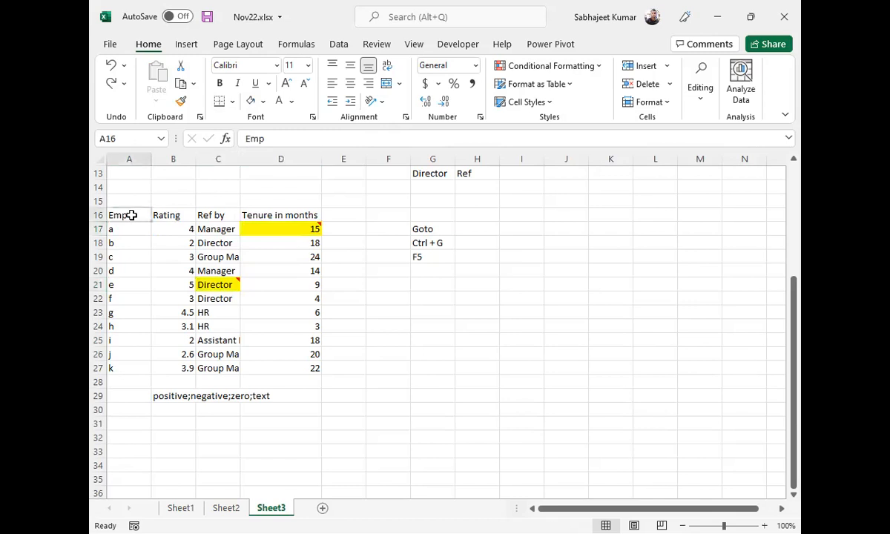
{"action": "left_click_drag", "start_coordinate": [131, 215], "coordinate": [279, 354]}
{"action": "left_click", "coordinate": [280, 356]}
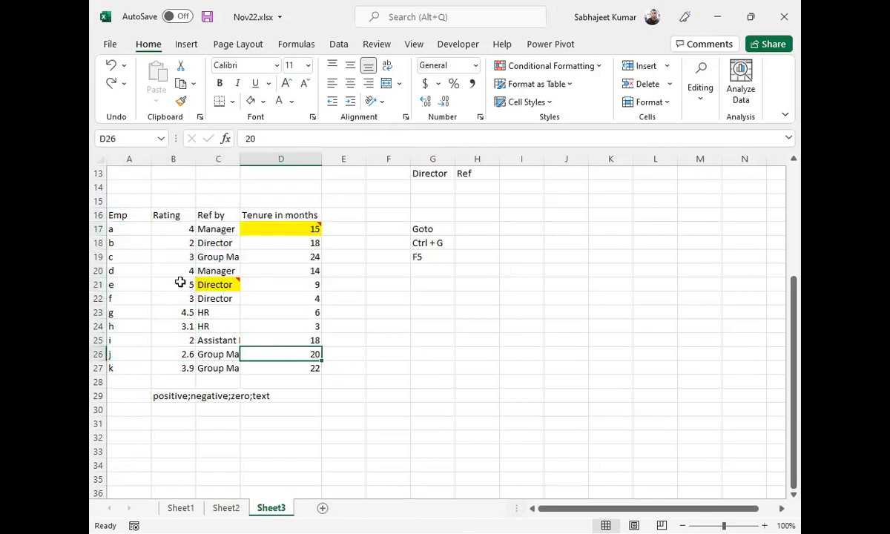
{"action": "key", "text": "ctrl+a"}
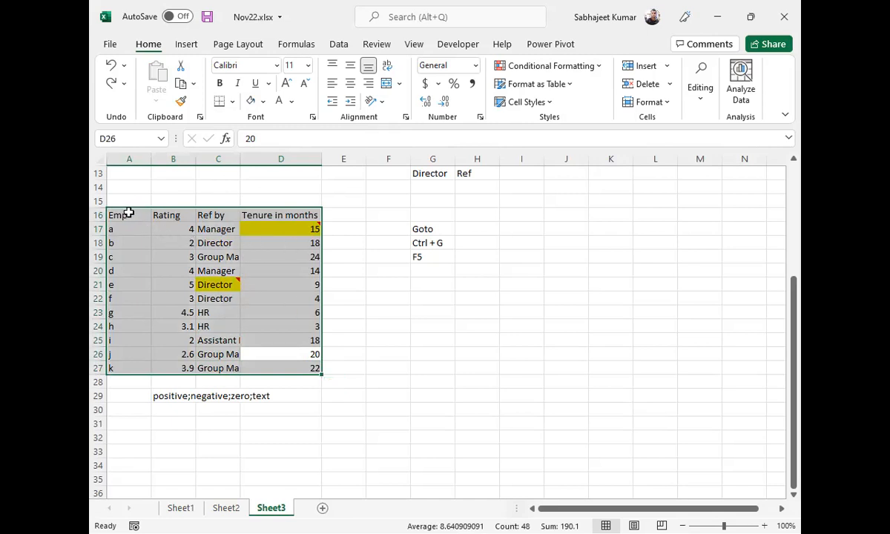
{"action": "left_click", "coordinate": [139, 242]}
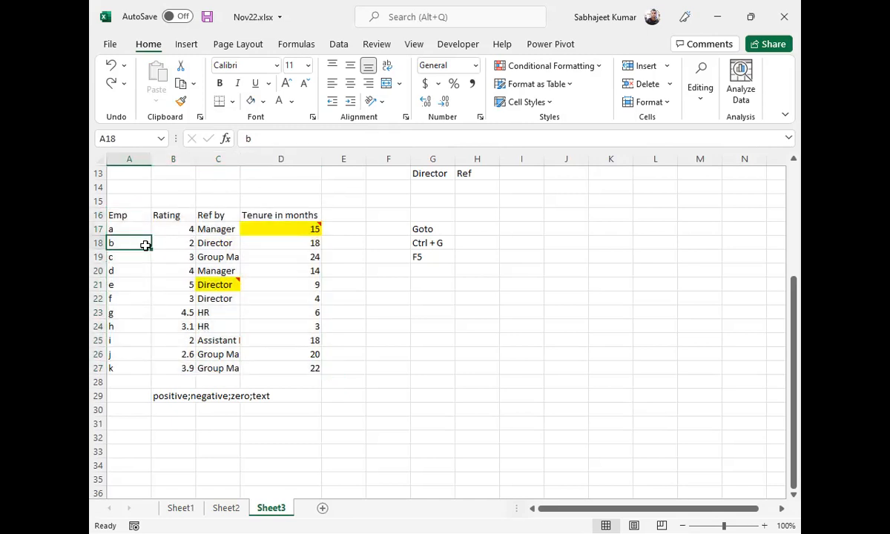
{"action": "key", "text": "ctrl+a"}
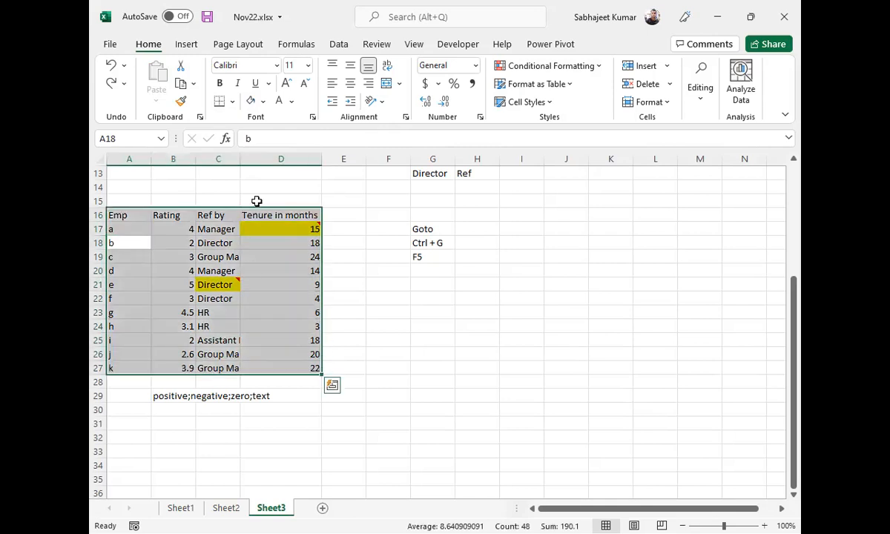
{"action": "key", "text": "ctrl+g"}
{"action": "left_click", "coordinate": [454, 365]}
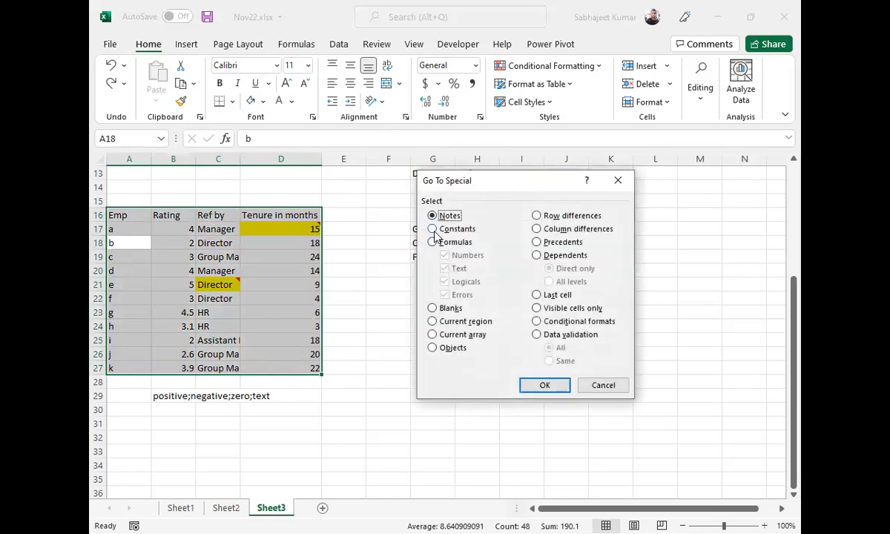
{"action": "key", "text": "Escape"}
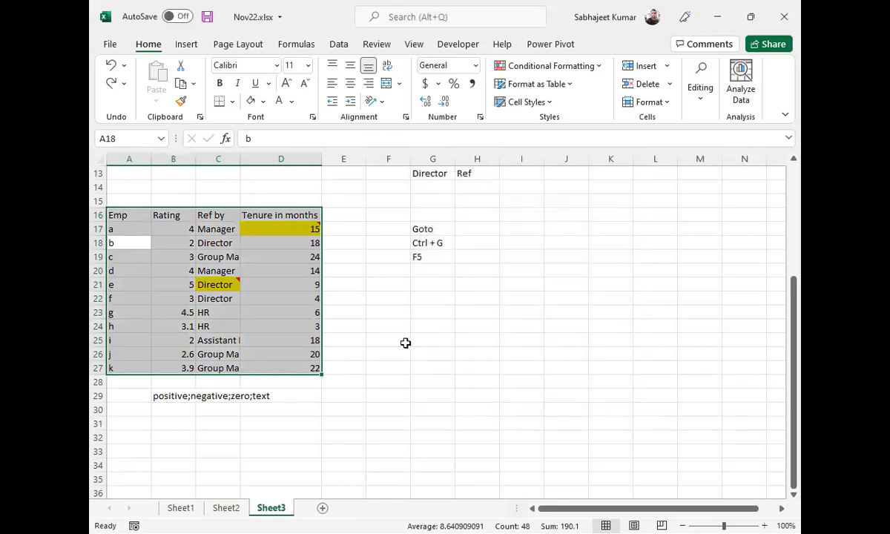
Step: Copy the student marks table A1:D6 from Sheet2 and paste it into Sheet3 starting at A31
{"action": "left_click", "coordinate": [222, 510]}
{"action": "left_click", "coordinate": [326, 242]}
{"action": "scroll", "coordinate": [312, 293], "scroll_direction": "up", "scroll_amount": 3}
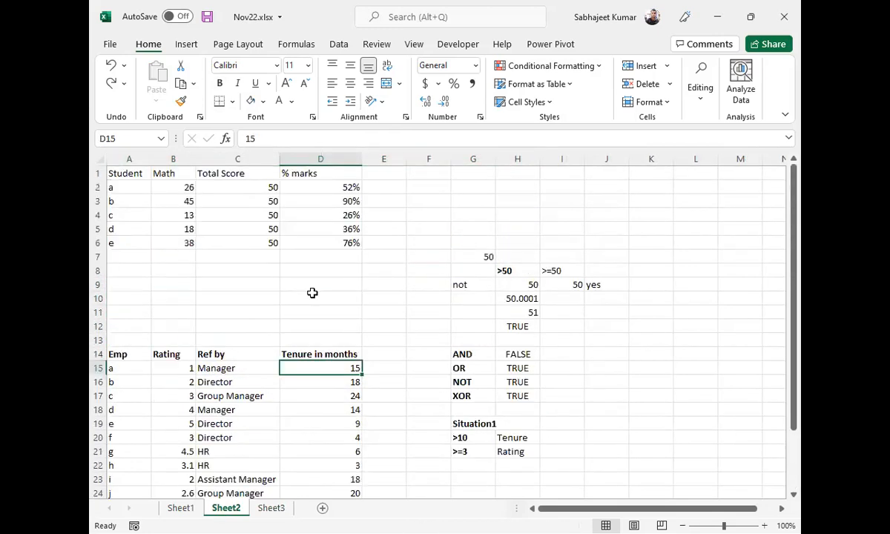
{"action": "left_click", "coordinate": [297, 199]}
{"action": "left_click_drag", "start_coordinate": [122, 178], "coordinate": [340, 242]}
{"action": "key", "text": "ctrl+c"}
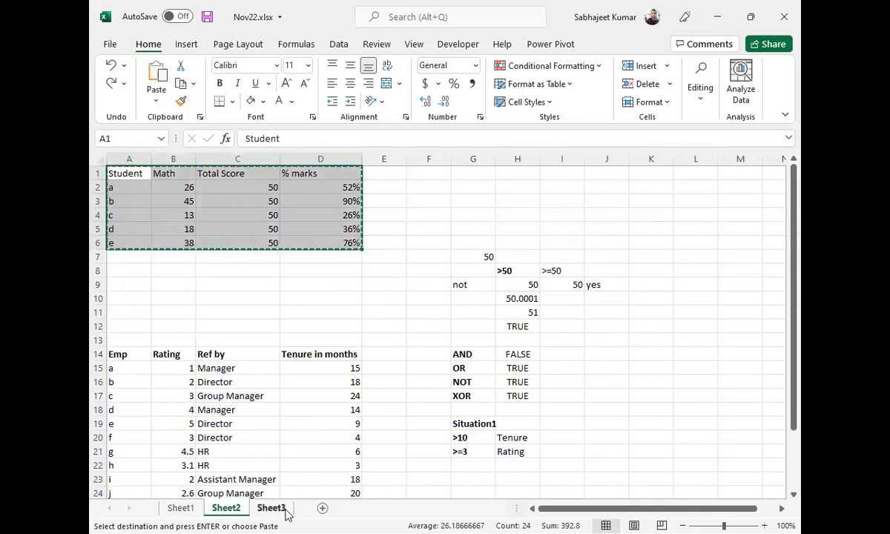
{"action": "left_click", "coordinate": [272, 509]}
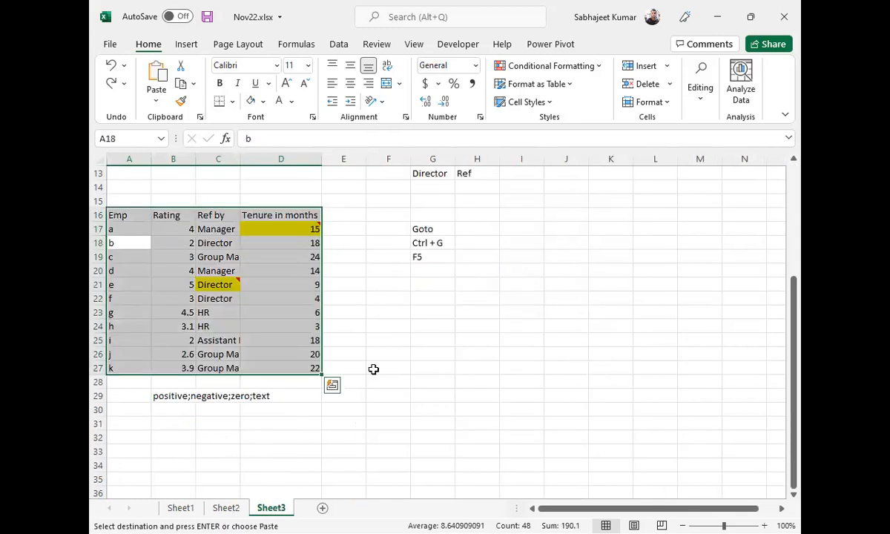
{"action": "left_click", "coordinate": [134, 426]}
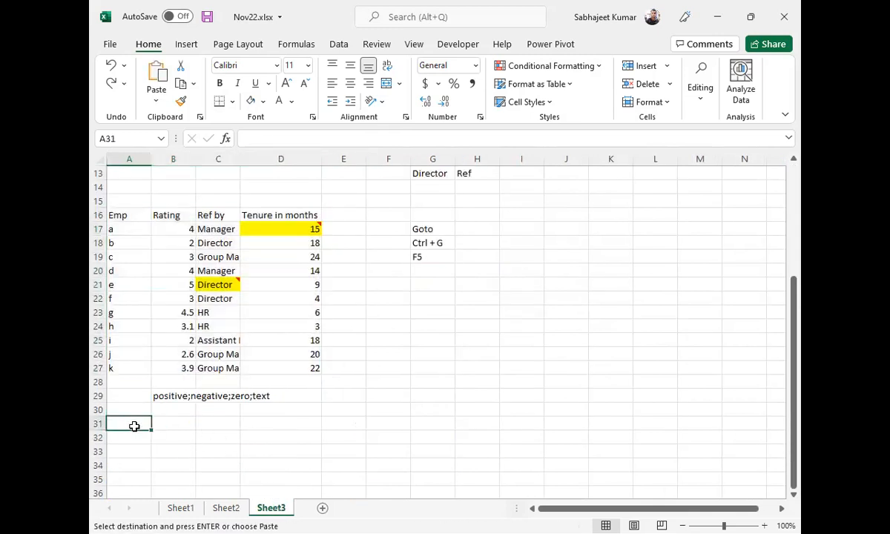
{"action": "key", "text": "ctrl+v"}
{"action": "scroll", "coordinate": [134, 426], "scroll_direction": "down", "scroll_amount": 4}
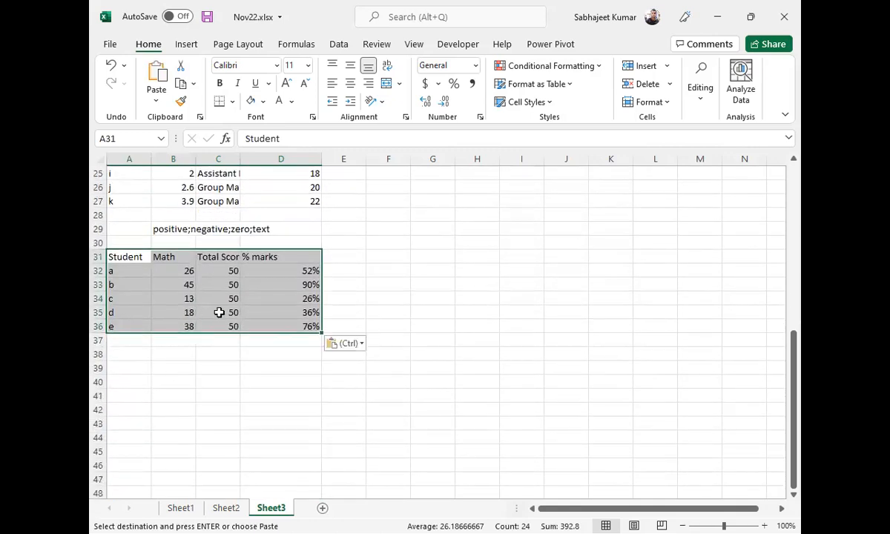
Step: Inspect the % marks formula in D32 and autofit column C to its contents
{"action": "left_click", "coordinate": [281, 270]}
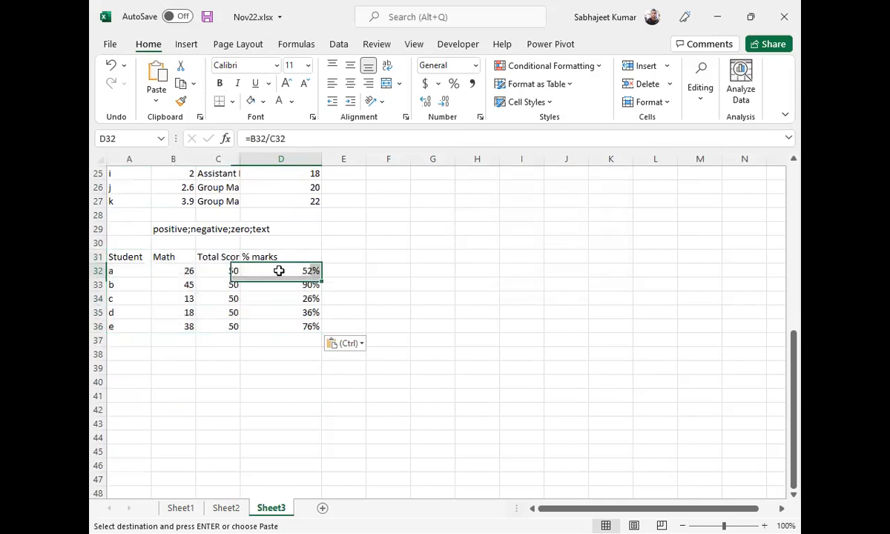
{"action": "double_click", "coordinate": [279, 271]}
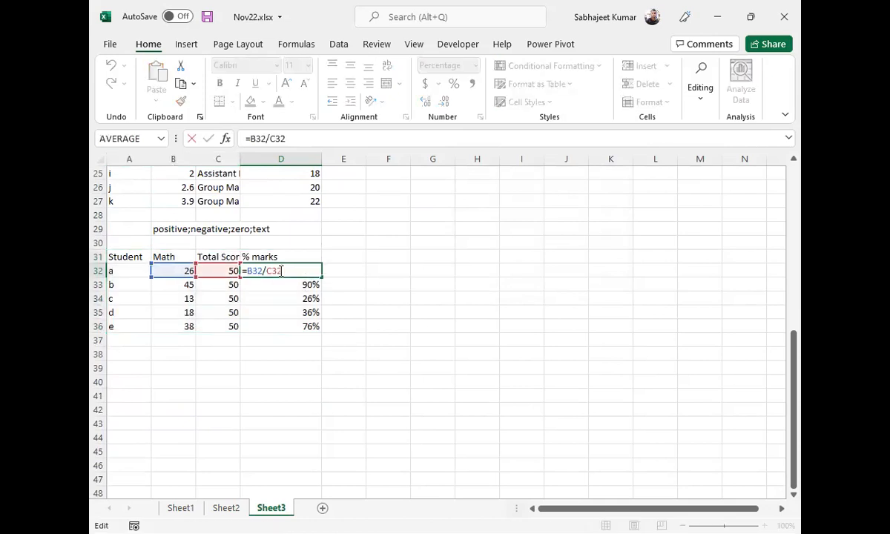
{"action": "key", "text": "Escape"}
{"action": "left_click_drag", "start_coordinate": [274, 273], "coordinate": [281, 327]}
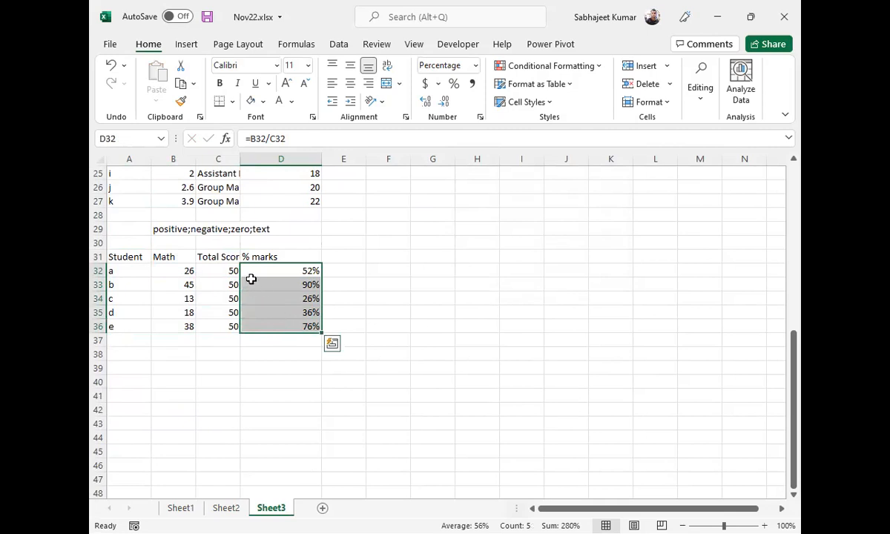
{"action": "double_click", "coordinate": [241, 158]}
Step: Compare the Math, Total Score and % marks cells in row 32 and change student a's Math score to 40
{"action": "left_click", "coordinate": [296, 272]}
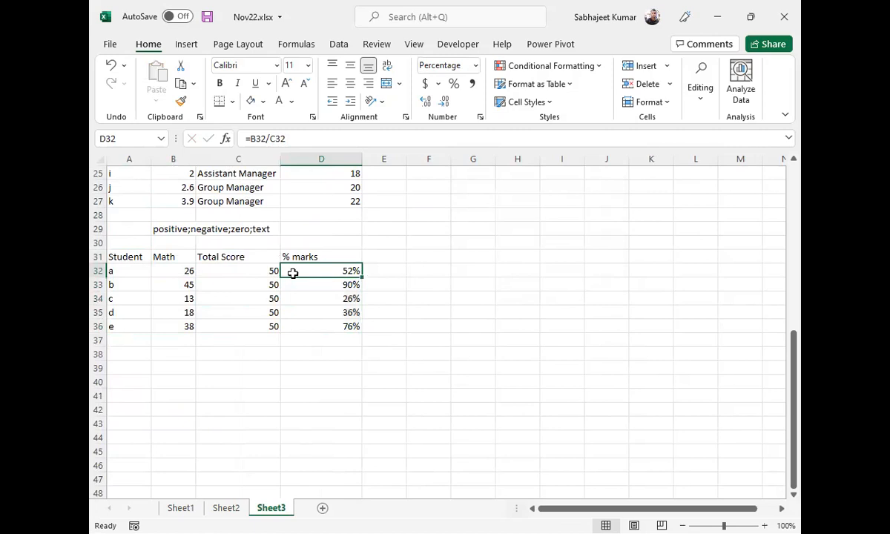
{"action": "left_click", "coordinate": [226, 268]}
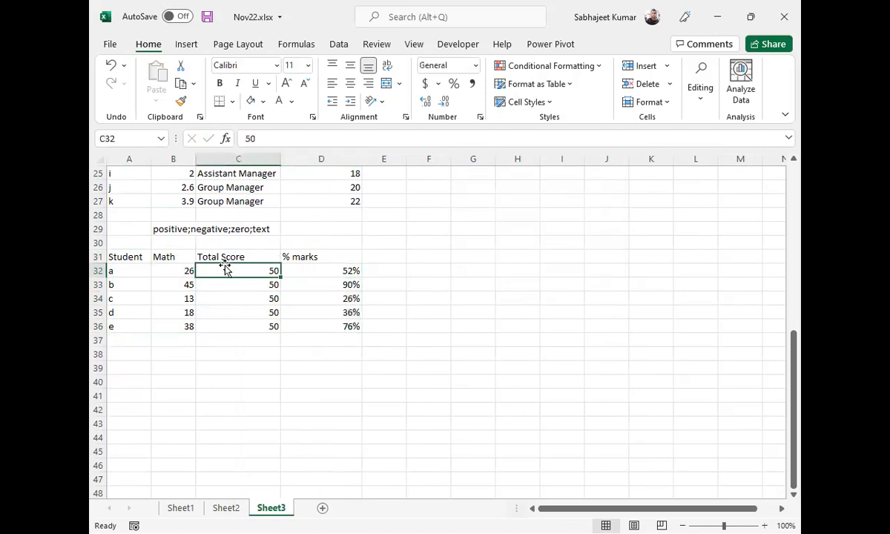
{"action": "left_click", "coordinate": [189, 271]}
{"action": "left_click", "coordinate": [226, 269]}
{"action": "left_click", "coordinate": [354, 270]}
{"action": "left_click", "coordinate": [239, 269]}
{"action": "left_click", "coordinate": [173, 273]}
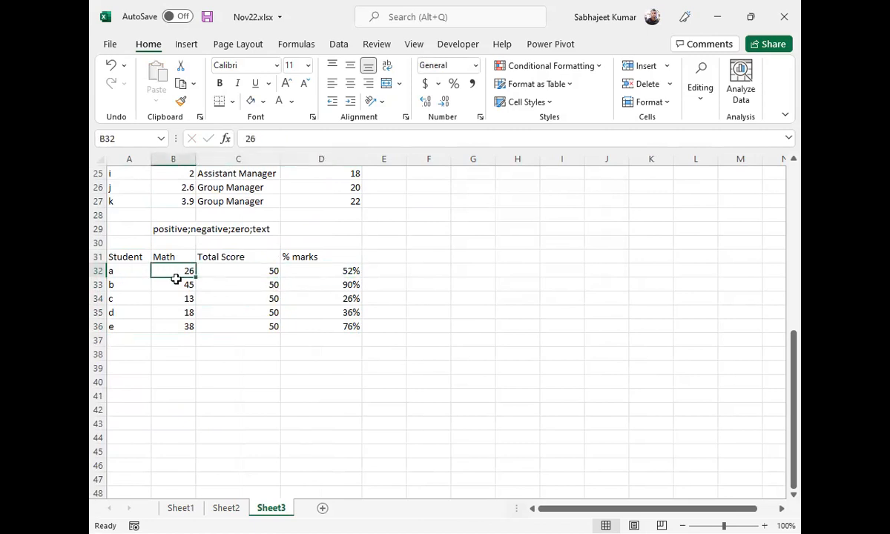
{"action": "type", "text": "40"}
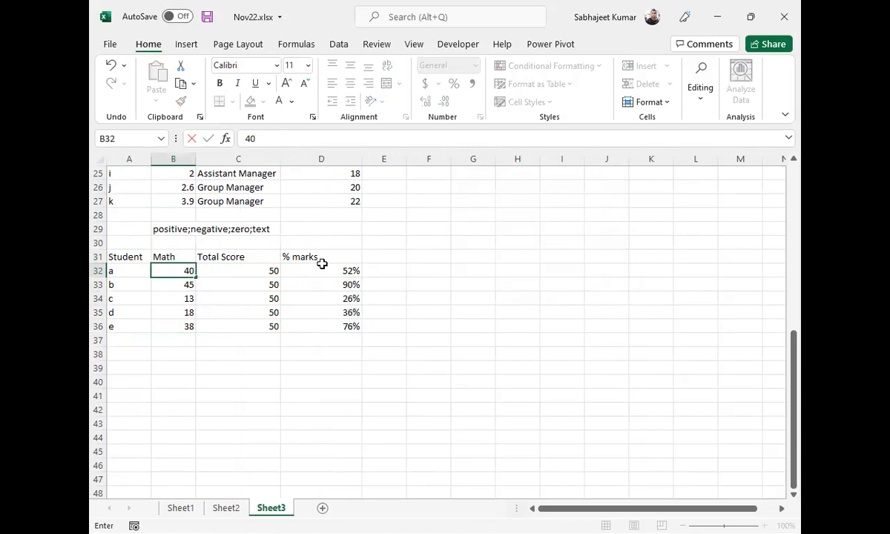
{"action": "key", "text": "Return"}
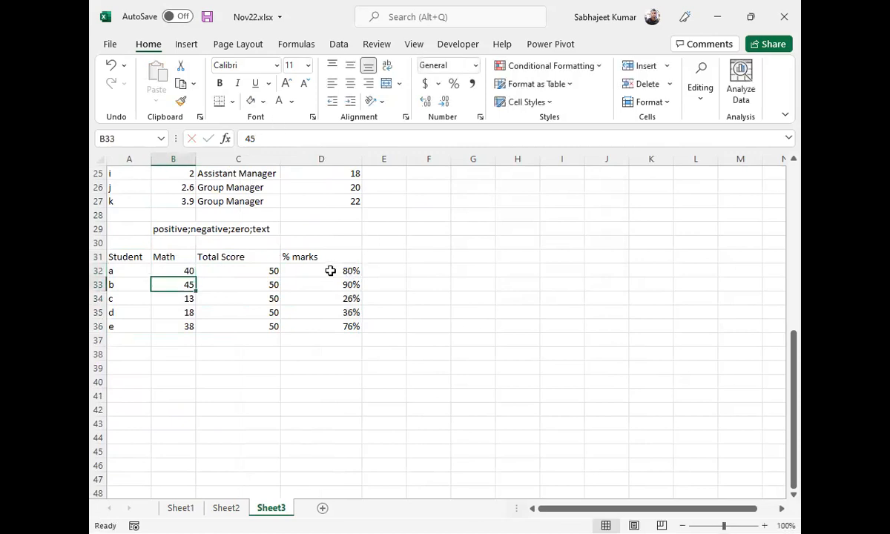
Step: Examine the calculated % marks in D32:D36 against the constant Math and Total Score values they depend on
{"action": "left_click_drag", "start_coordinate": [337, 273], "coordinate": [349, 326]}
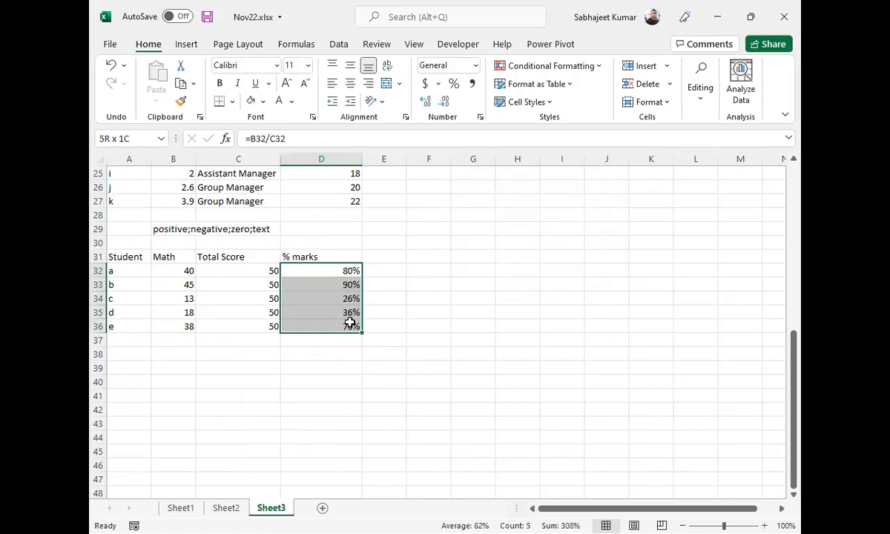
{"action": "left_click_drag", "start_coordinate": [342, 265], "coordinate": [335, 324]}
{"action": "left_click", "coordinate": [170, 267]}
{"action": "left_click", "coordinate": [222, 269]}
{"action": "left_click", "coordinate": [174, 271]}
{"action": "left_click", "coordinate": [211, 270]}
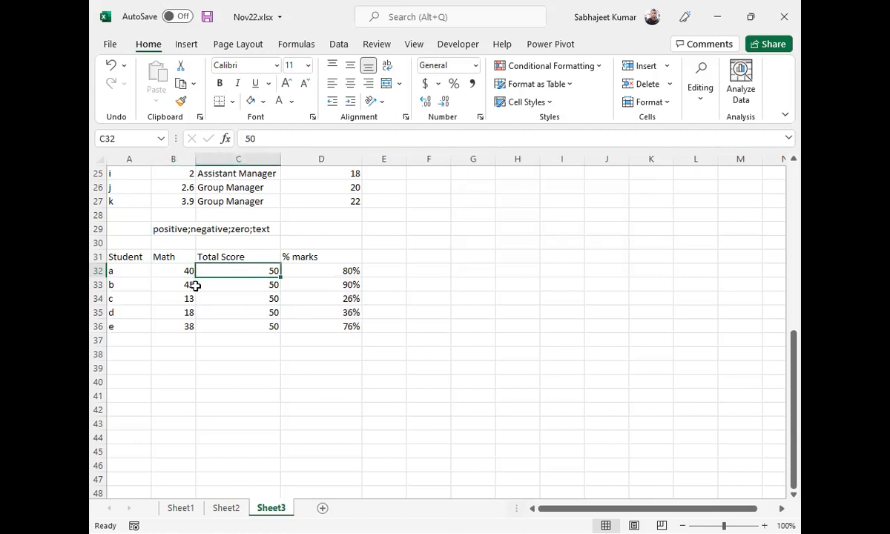
{"action": "left_click", "coordinate": [177, 287]}
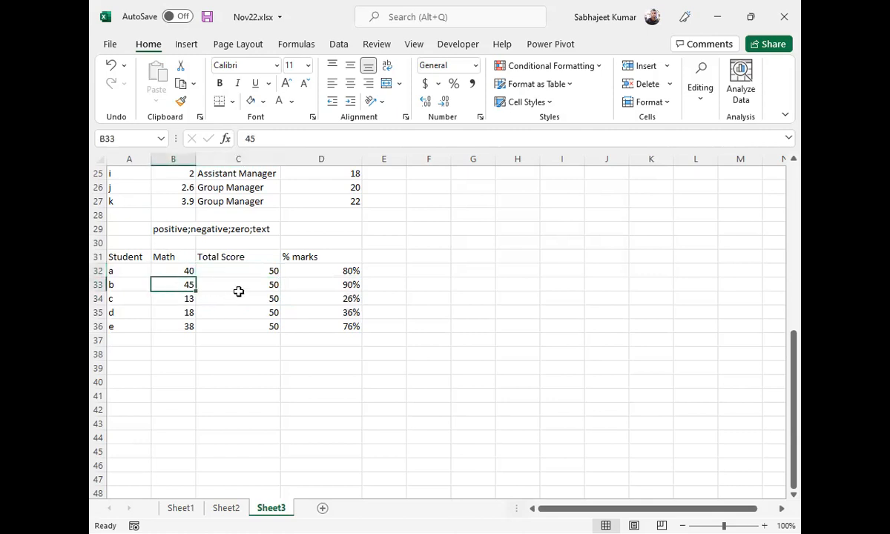
{"action": "left_click", "coordinate": [230, 297]}
Step: Make the student table's header row A31:D31 bold
{"action": "left_click_drag", "start_coordinate": [123, 255], "coordinate": [322, 252]}
{"action": "key", "text": "ctrl+b"}
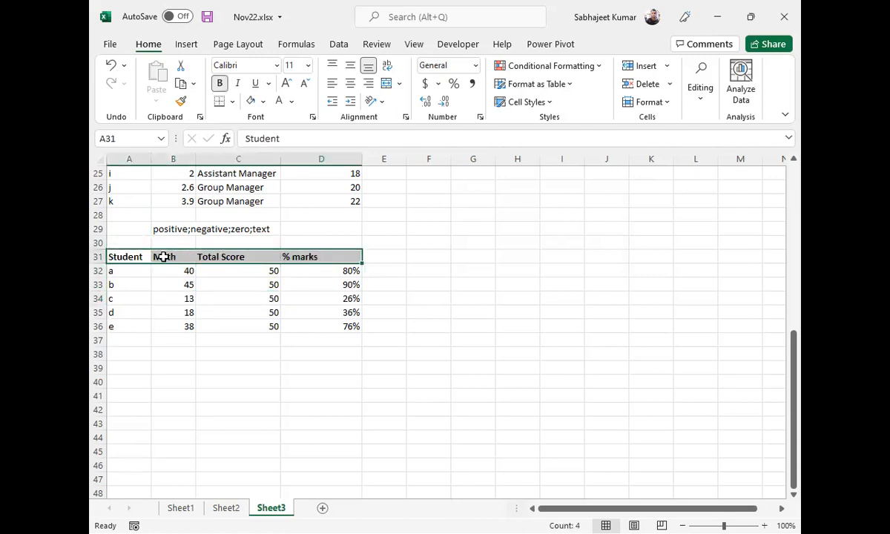
Step: Use Go To Special on A31:D36 to select only constants that are numbers, excluding text, logicals and errors
{"action": "left_click_drag", "start_coordinate": [132, 256], "coordinate": [320, 331]}
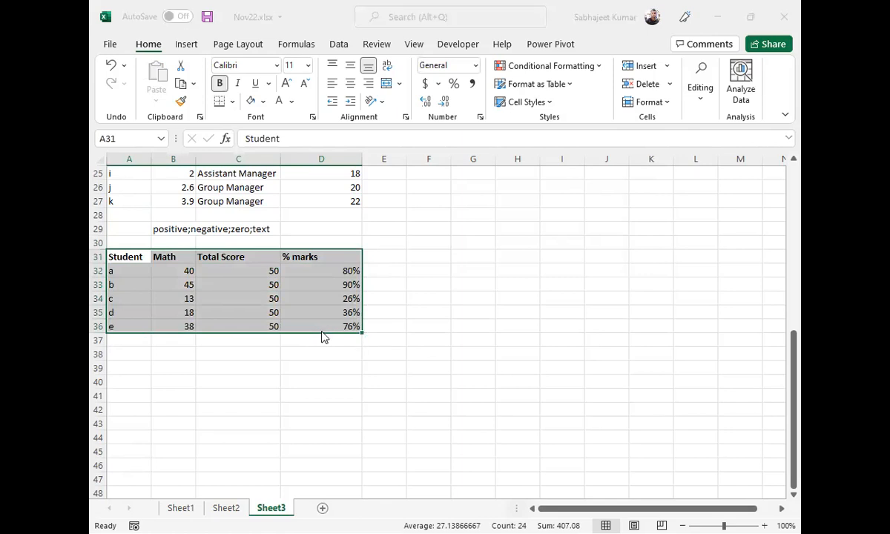
{"action": "key", "text": "ctrl+g"}
{"action": "left_click", "coordinate": [460, 363]}
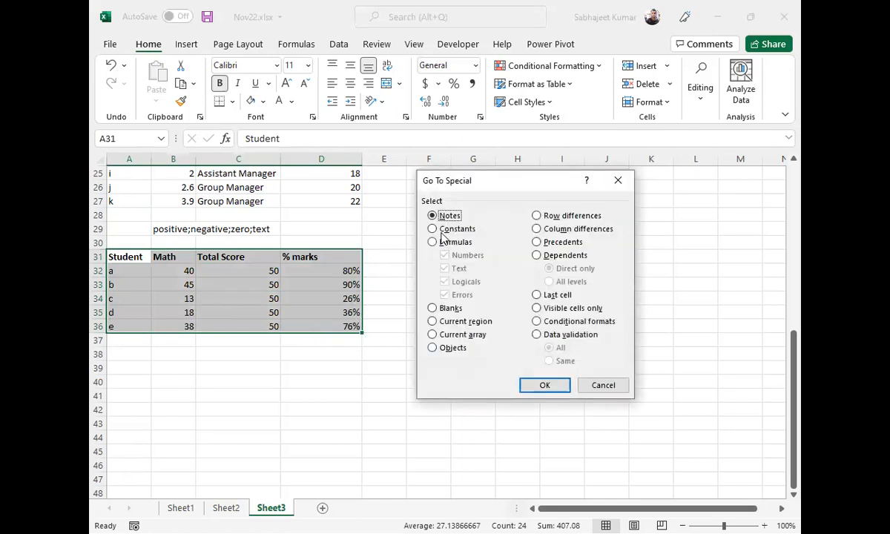
{"action": "left_click", "coordinate": [434, 229]}
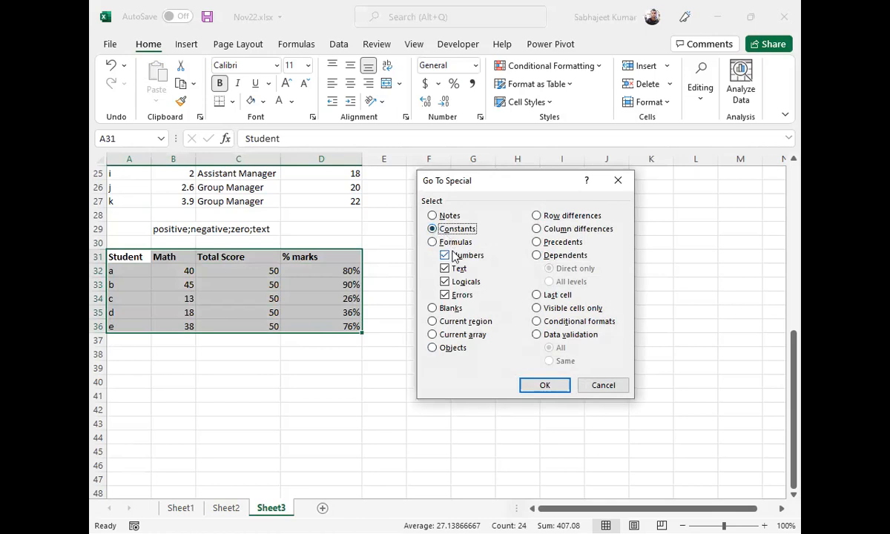
{"action": "left_click", "coordinate": [454, 257]}
{"action": "left_click", "coordinate": [448, 269]}
{"action": "left_click", "coordinate": [446, 282]}
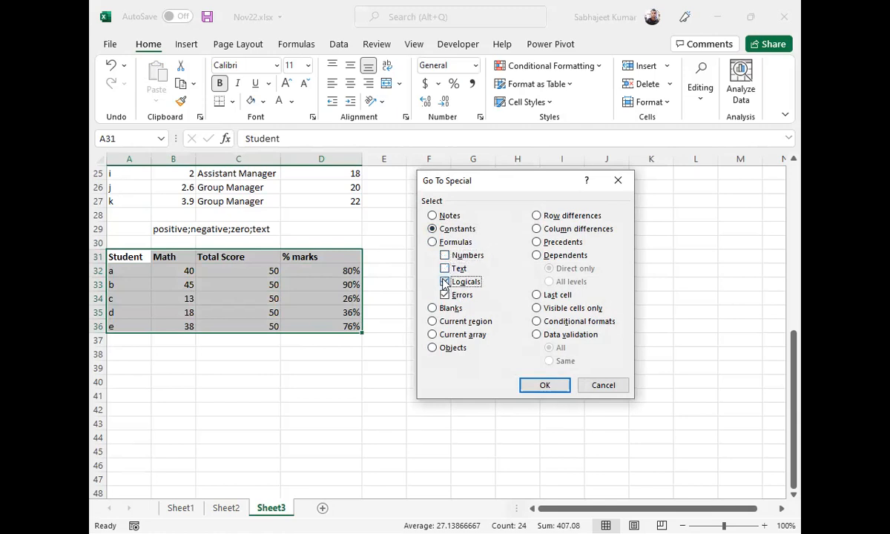
{"action": "left_click", "coordinate": [445, 295]}
{"action": "left_click", "coordinate": [445, 256]}
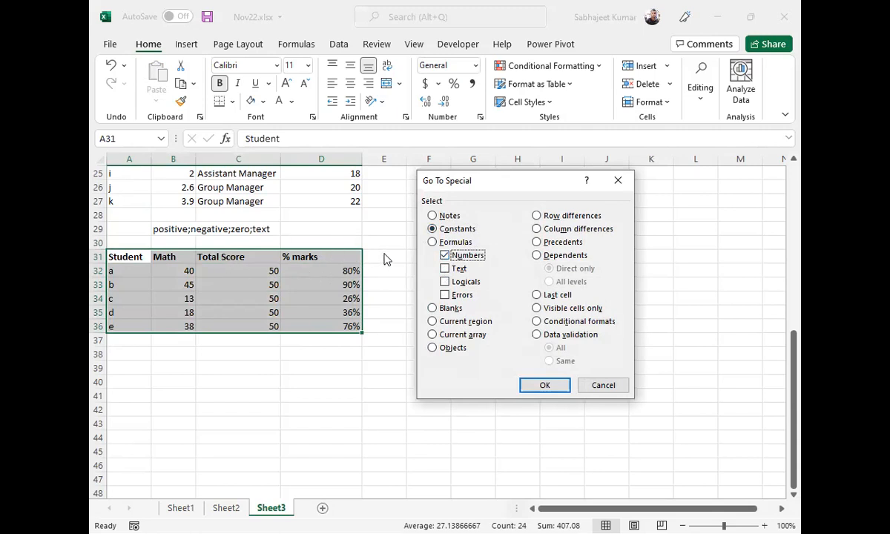
{"action": "left_click", "coordinate": [545, 386]}
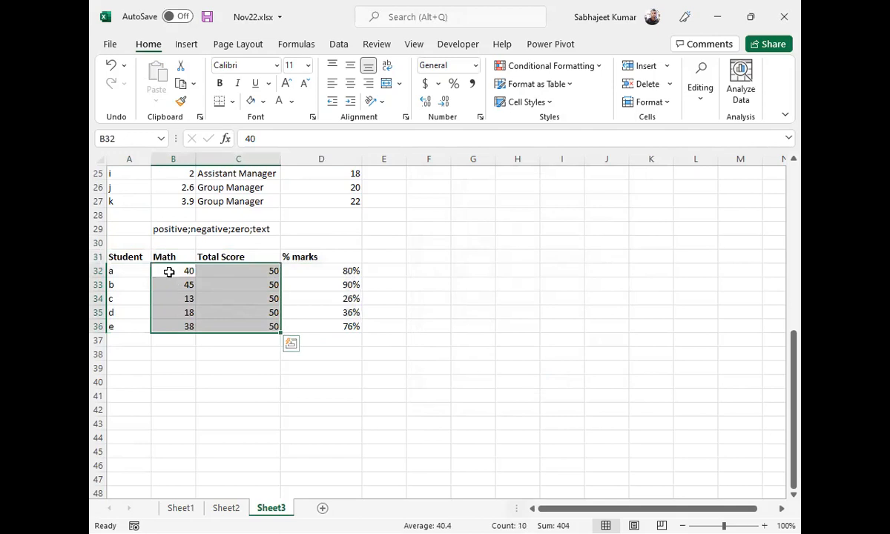
Step: Set student e's Math score in B36 to 0
{"action": "left_click", "coordinate": [182, 325]}
{"action": "type", "text": "0"}
{"action": "key", "text": "Return"}
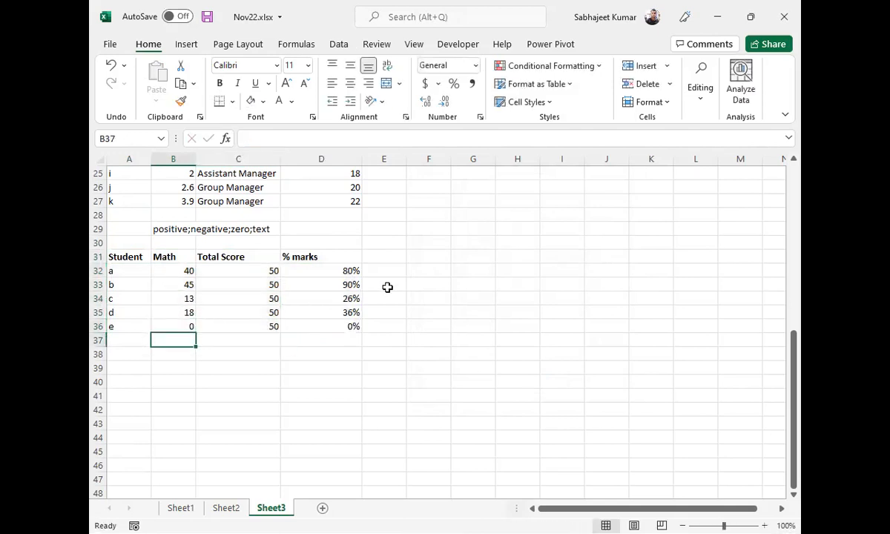
{"action": "key", "text": "Up"}
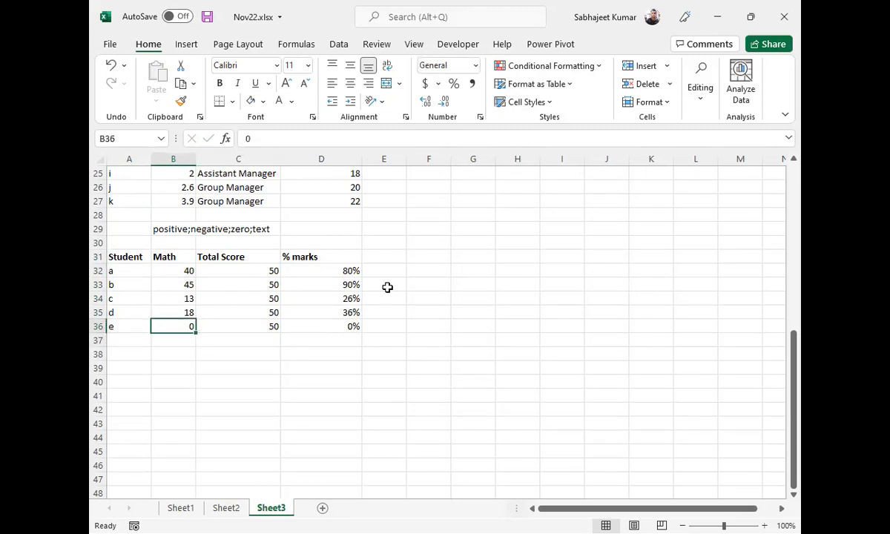
Step: Add student f in row 37 with Math entered as the text '15, Total Score 50 and the % marks formula filled down
{"action": "key", "text": "Left"}
{"action": "key", "text": "Down"}
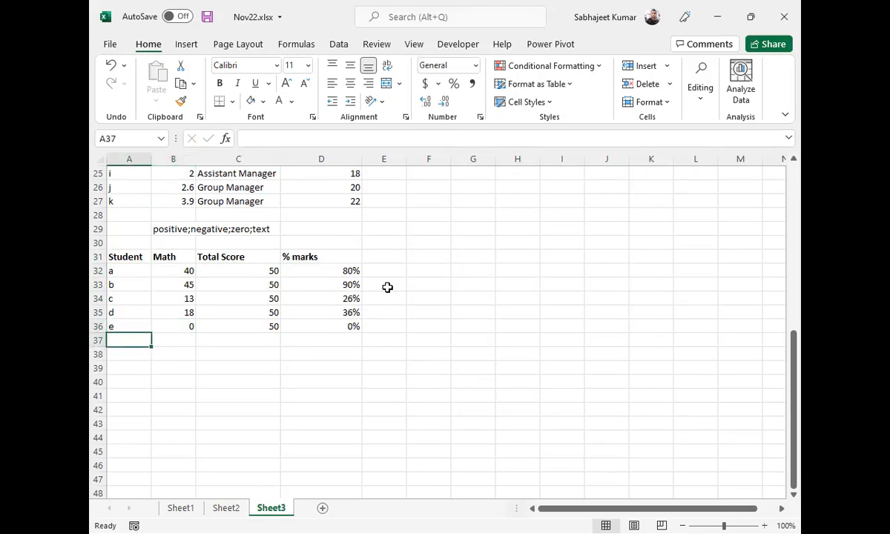
{"action": "key", "text": "Up"}
{"action": "key", "text": "Right"}
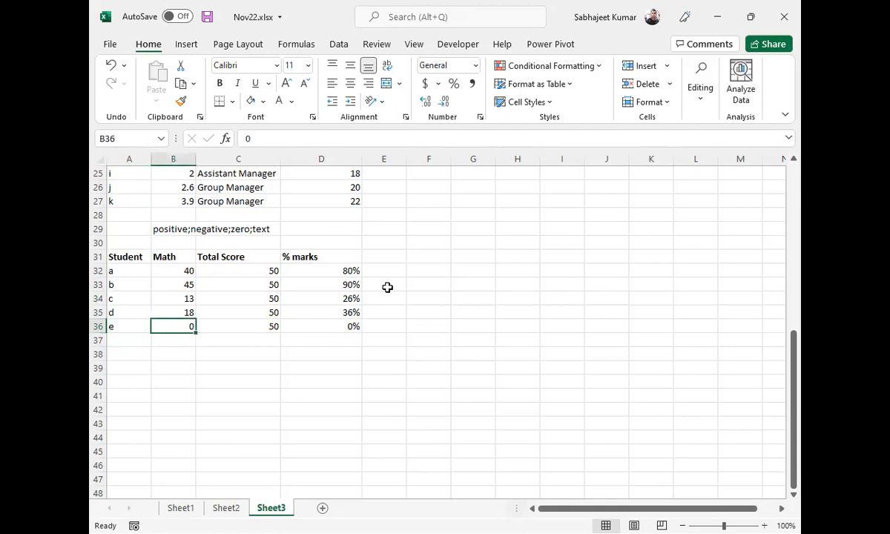
{"action": "key", "text": "Left"}
{"action": "key", "text": "Down"}
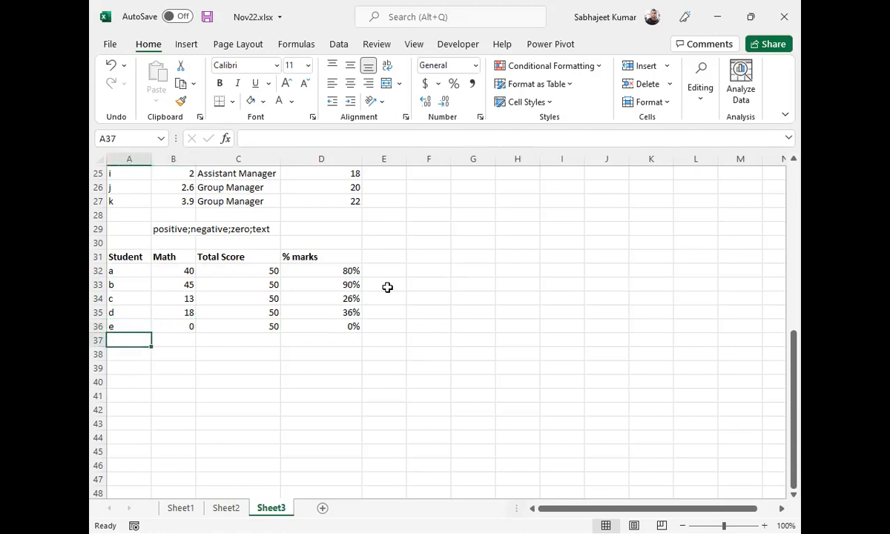
{"action": "type", "text": "f"}
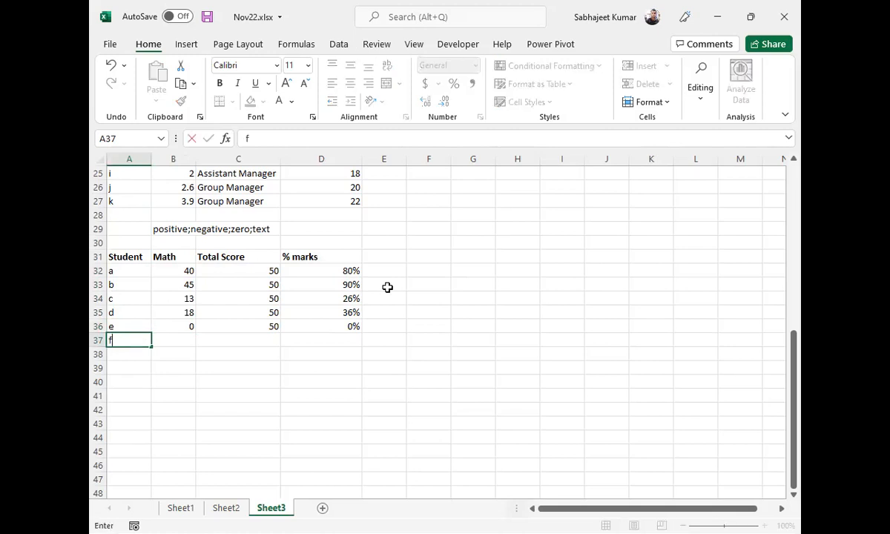
{"action": "key", "text": "Tab"}
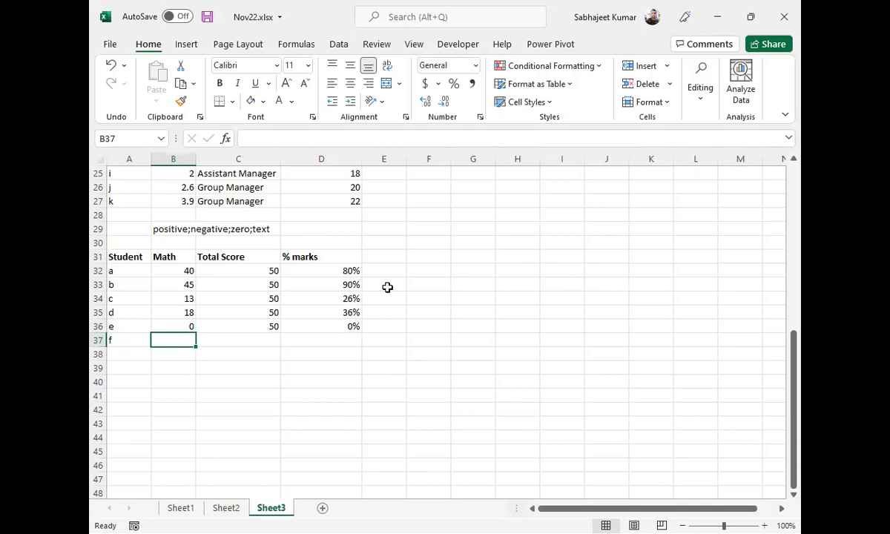
{"action": "type", "text": "'15"}
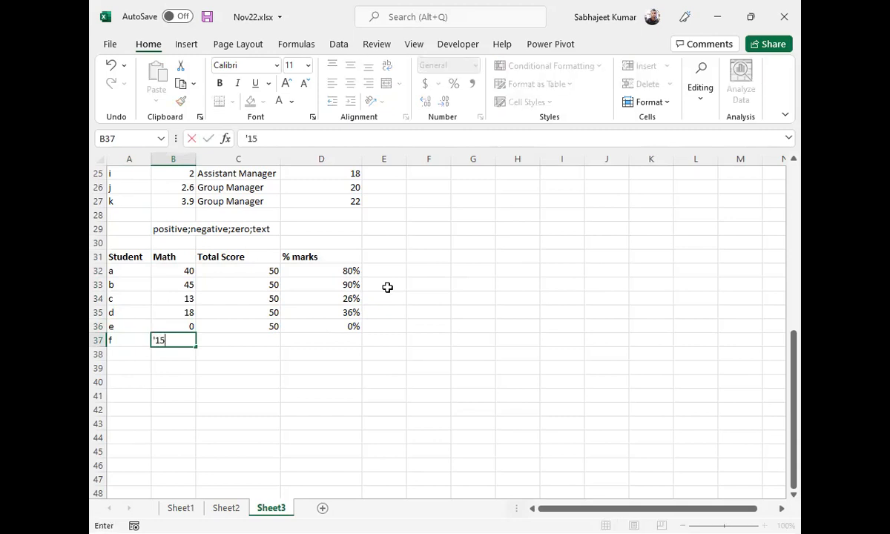
{"action": "key", "text": "Tab"}
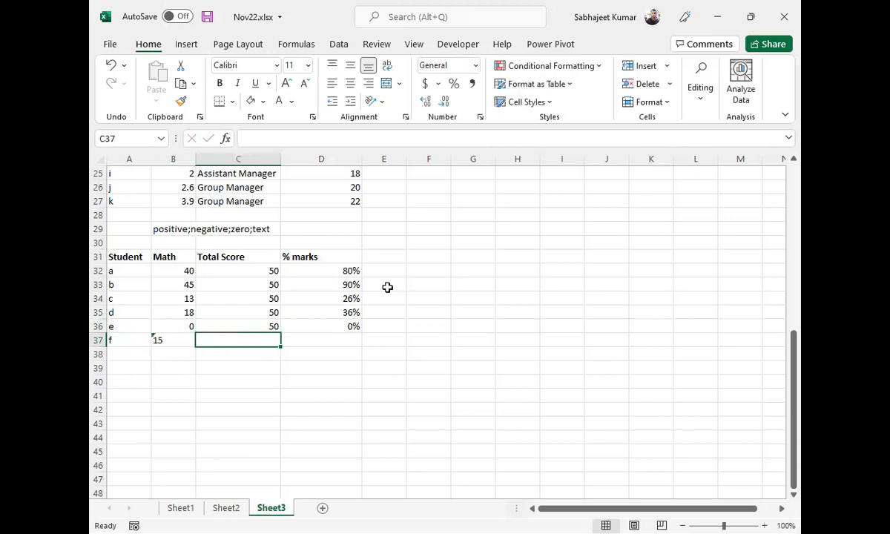
{"action": "key", "text": "Tab"}
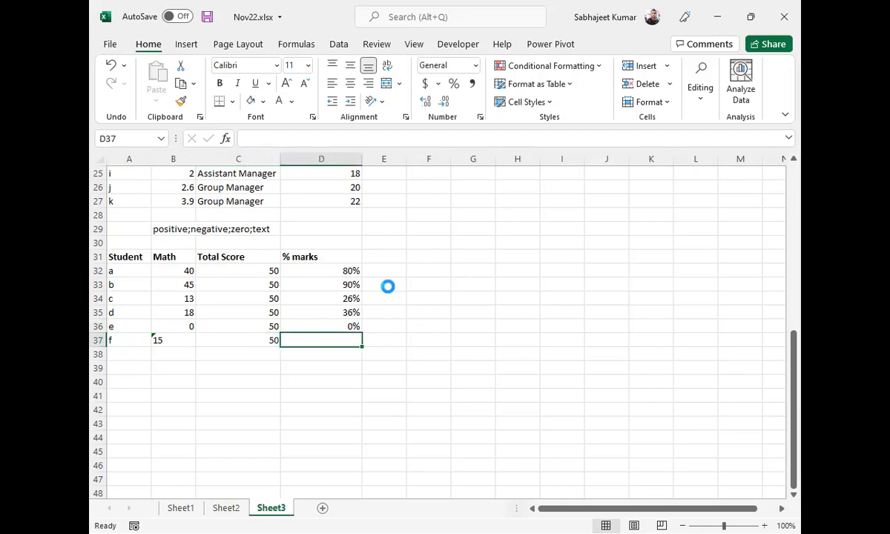
{"action": "key", "text": "ctrl+d"}
Step: Change student f's Math entry in B37 to -15, keeping it as text
{"action": "key", "text": "Left"}
{"action": "key", "text": "Left"}
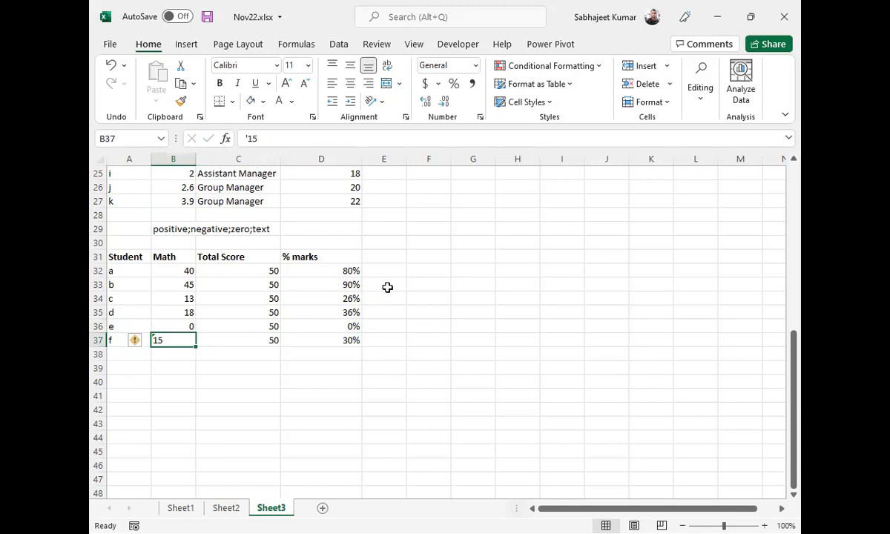
{"action": "key", "text": "F2"}
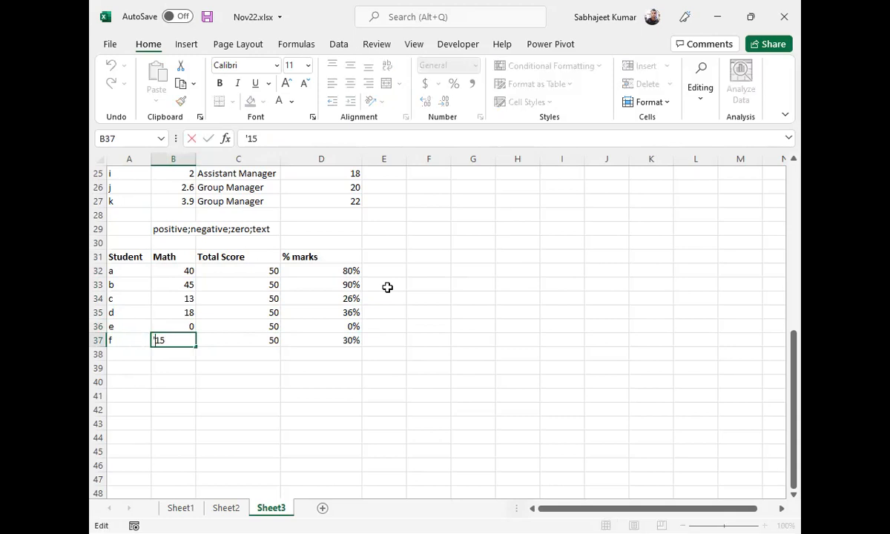
{"action": "key", "text": "BackSpace"}
{"action": "type", "text": "-"}
{"action": "key", "text": "Return"}
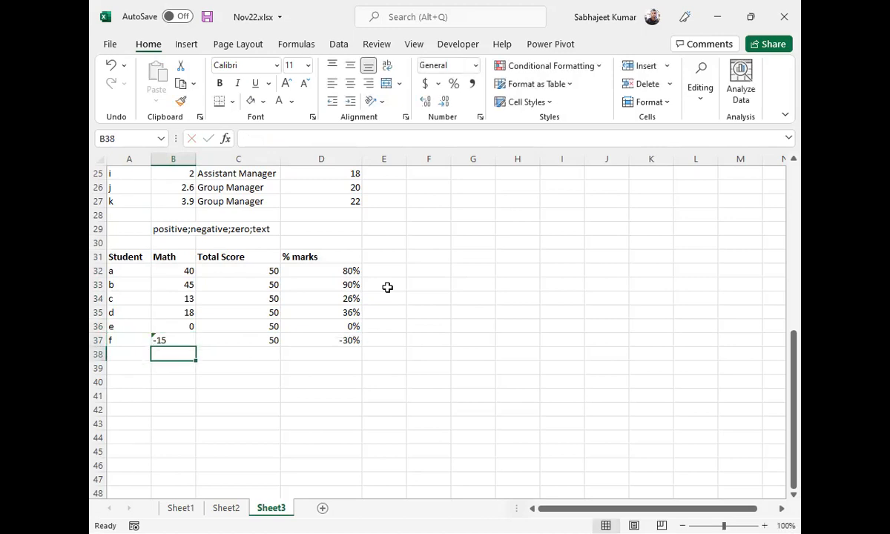
{"action": "key", "text": "Up"}
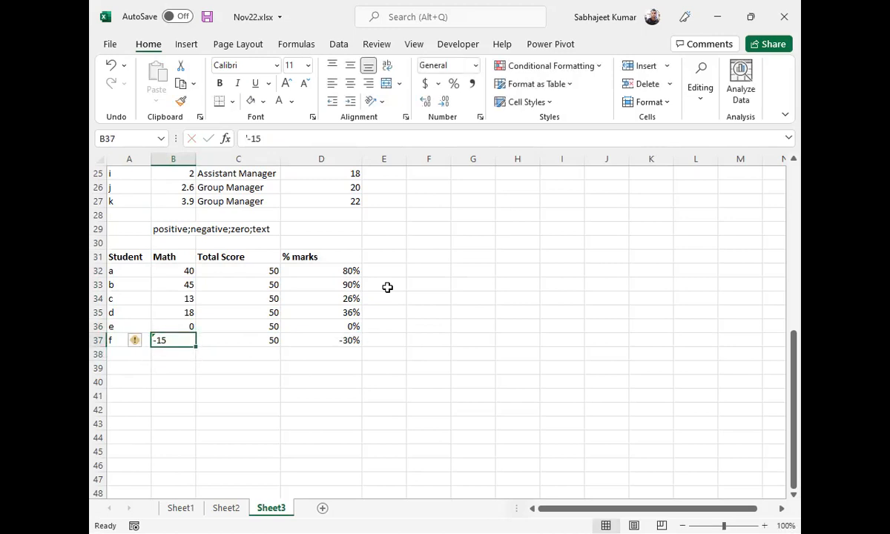
Step: Replace student f's Math entry in B37 with .15k and rework it to .1 5
{"action": "type", "text": "."}
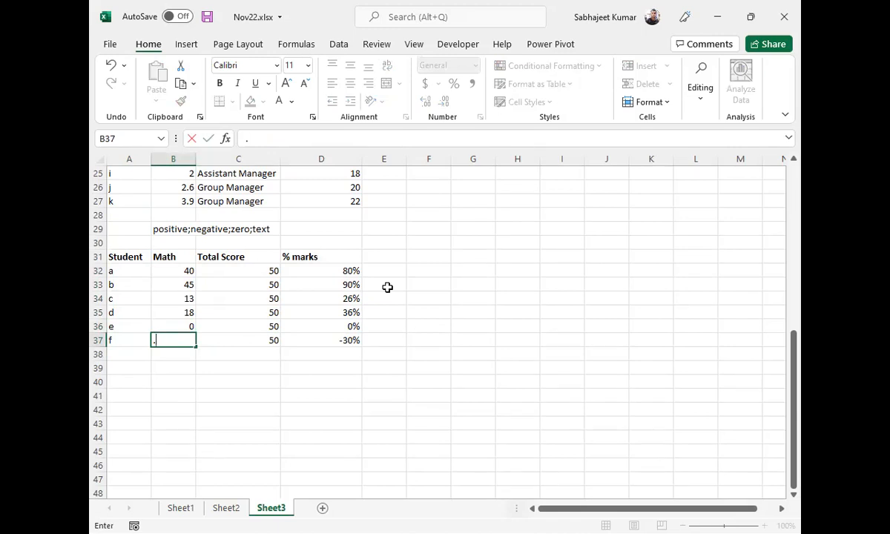
{"action": "type", "text": "15k"}
{"action": "key", "text": "Return"}
{"action": "key", "text": "Up"}
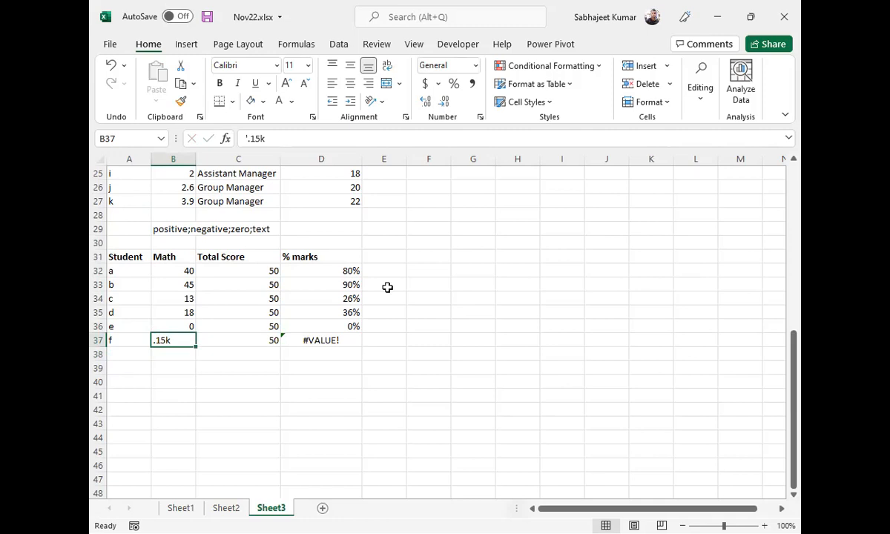
{"action": "left_click", "coordinate": [293, 133]}
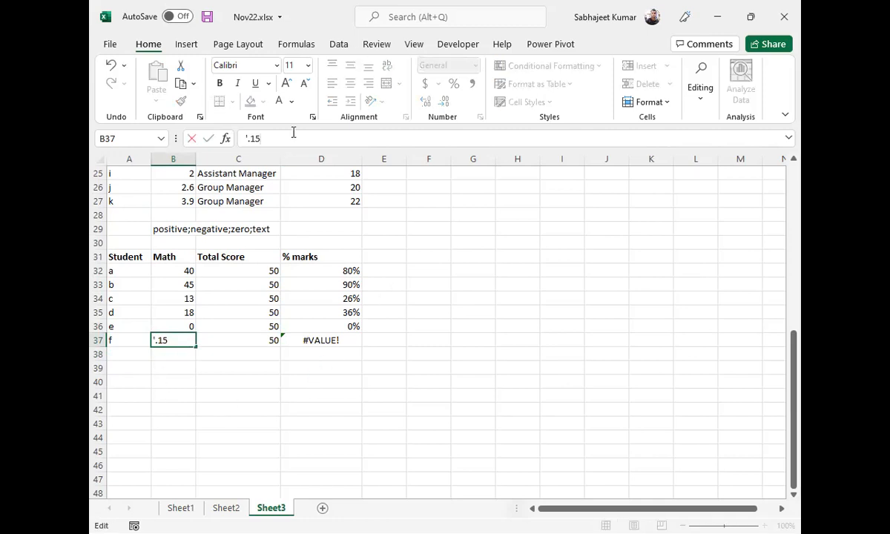
{"action": "key", "text": "Return"}
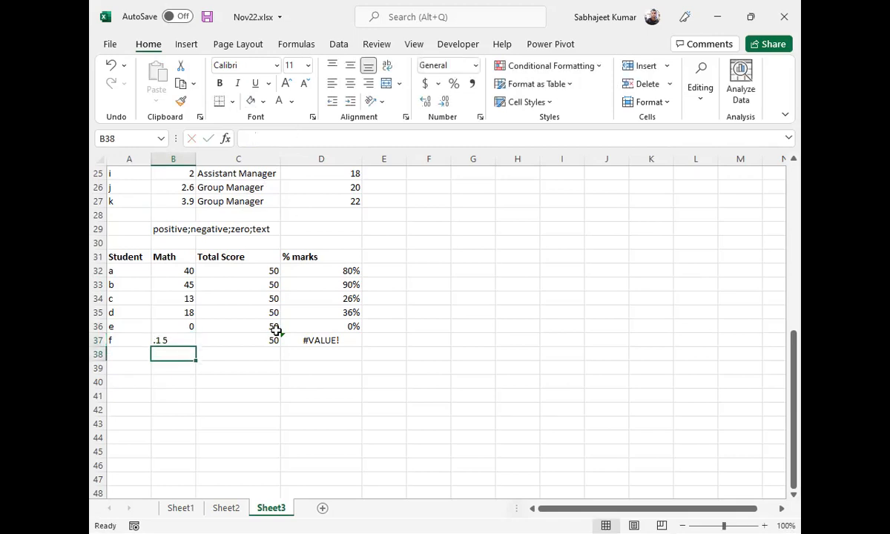
Step: Enter 1 5, with a space between the digits, as student f's Math score in B37
{"action": "left_click", "coordinate": [186, 342]}
{"action": "type", "text": "1"}
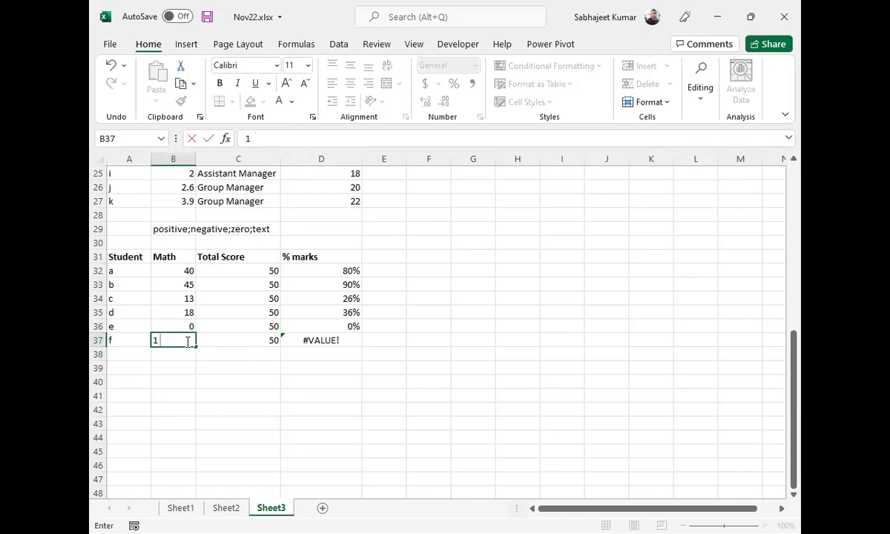
{"action": "type", "text": " 5"}
{"action": "key", "text": "Return"}
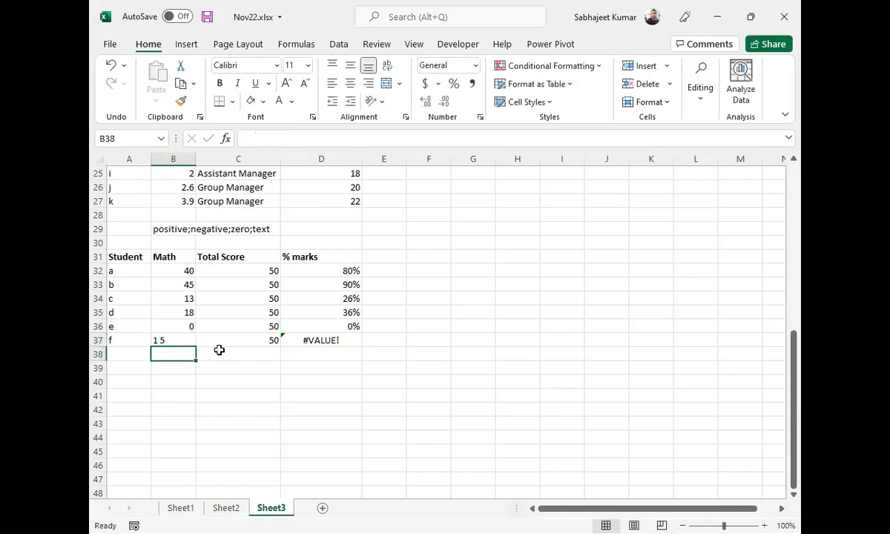
Step: Inspect the % marks formula in D37 and the Math and Total Score cells it refers to
{"action": "left_click", "coordinate": [324, 341]}
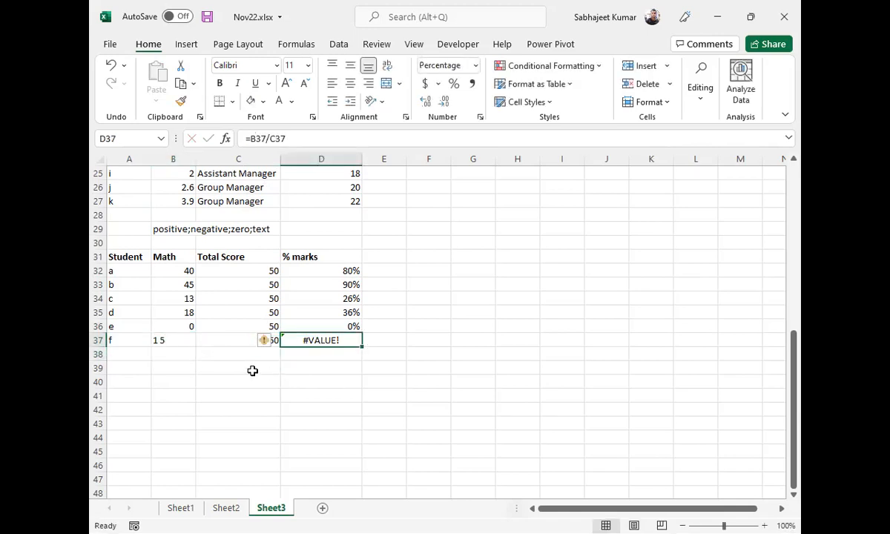
{"action": "left_click", "coordinate": [208, 381]}
{"action": "left_click", "coordinate": [159, 340]}
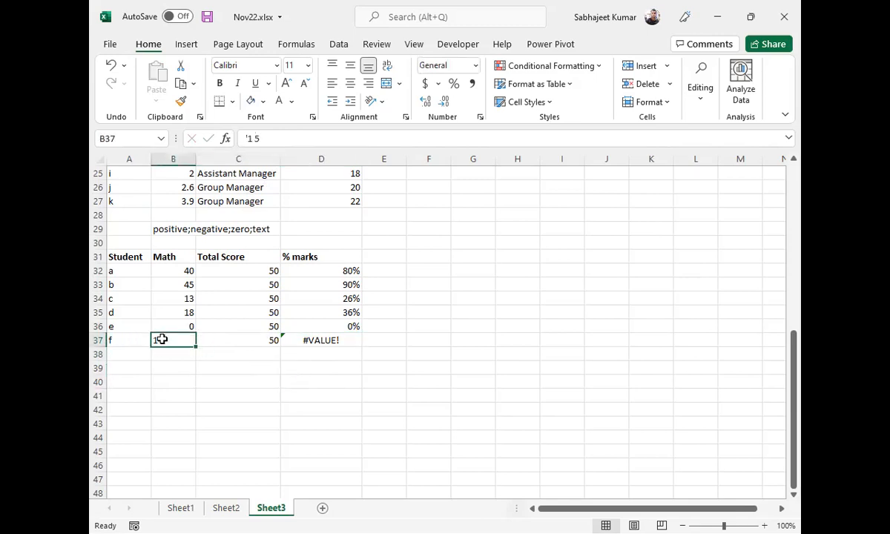
{"action": "left_click", "coordinate": [233, 339]}
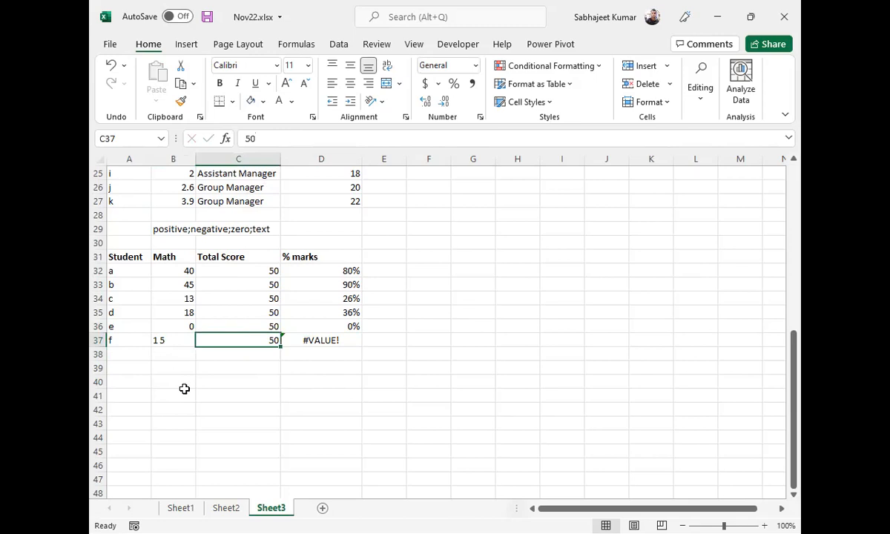
{"action": "left_click", "coordinate": [330, 340]}
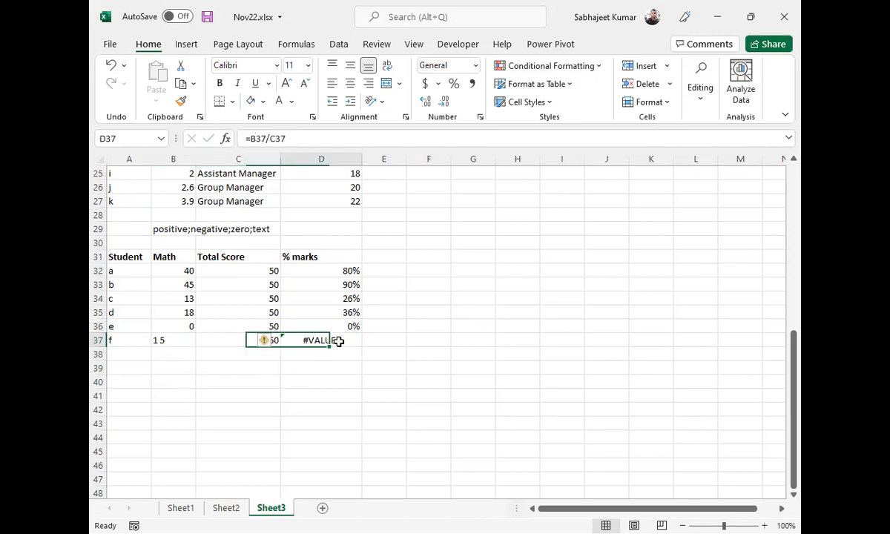
Step: Use Go To Special on A31:D37 to select only constants that are text, excluding numbers, logicals and errors
{"action": "left_click", "coordinate": [117, 256]}
{"action": "left_click_drag", "start_coordinate": [155, 276], "coordinate": [354, 337]}
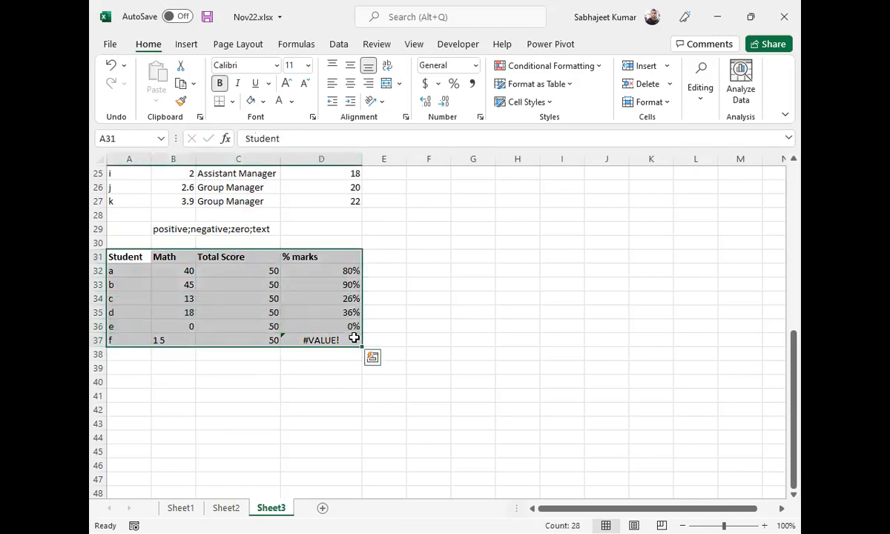
{"action": "key", "text": "ctrl+g"}
{"action": "left_click", "coordinate": [445, 361]}
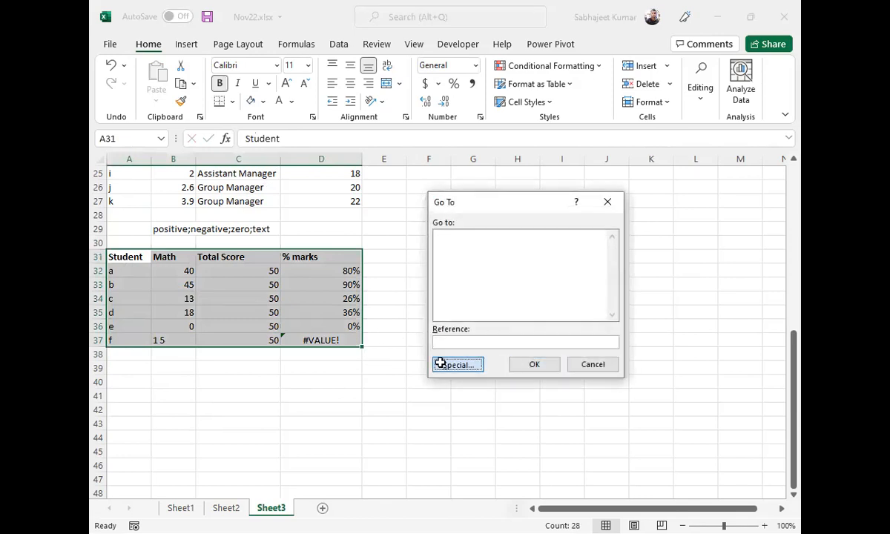
{"action": "left_click", "coordinate": [432, 228]}
{"action": "left_click", "coordinate": [445, 255]}
{"action": "left_click", "coordinate": [445, 282]}
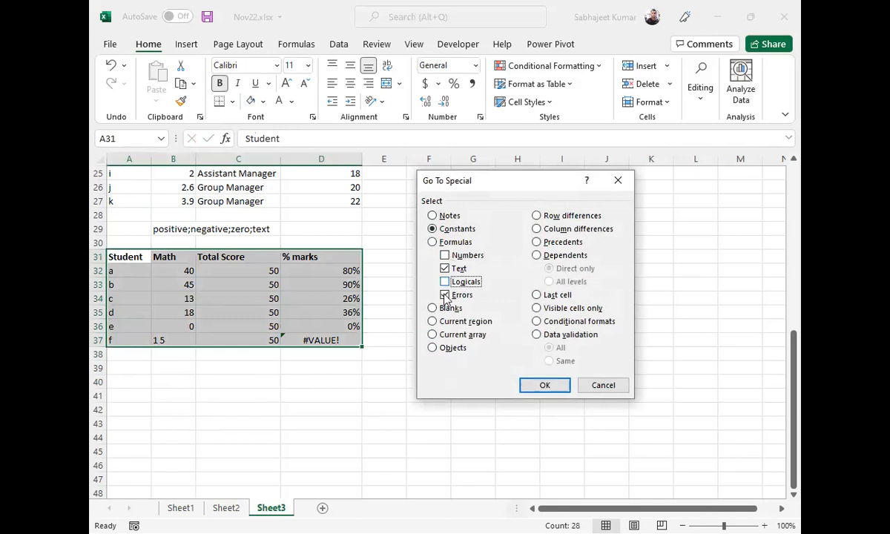
{"action": "left_click", "coordinate": [445, 295]}
{"action": "left_click", "coordinate": [543, 387]}
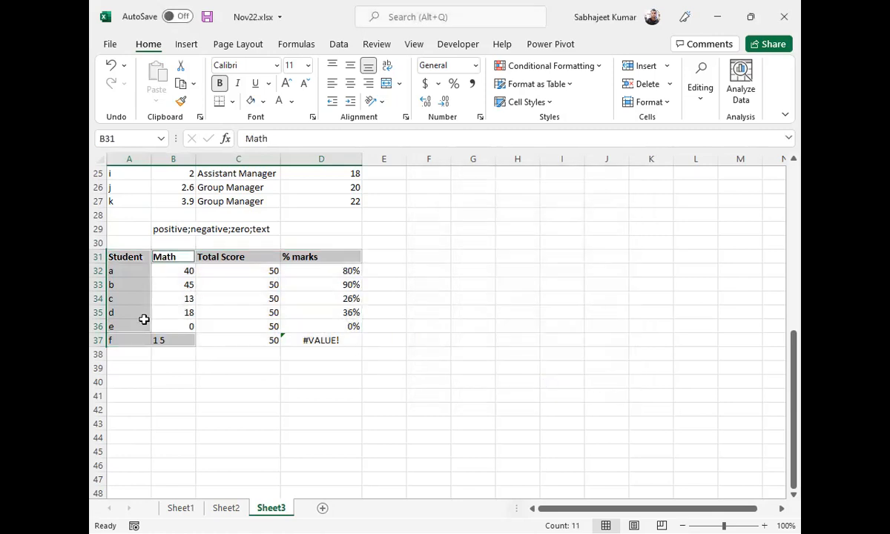
{"action": "left_click", "coordinate": [213, 282]}
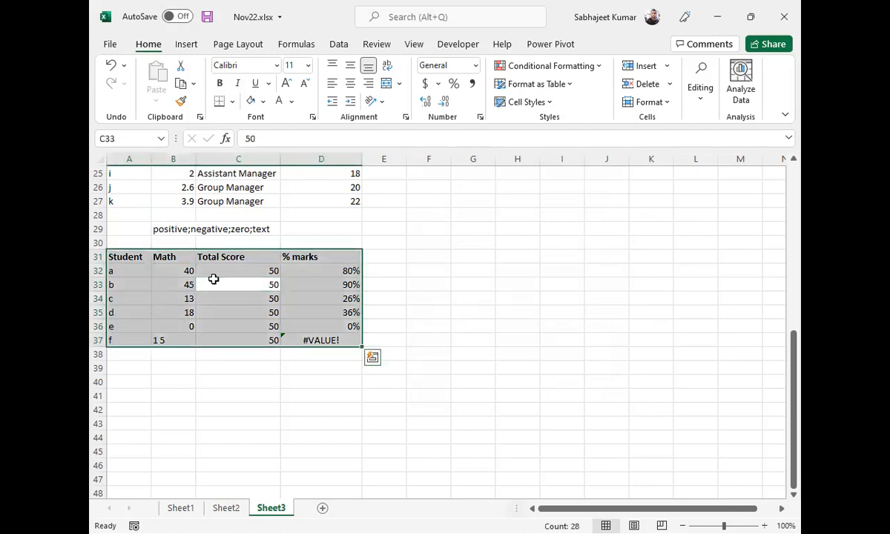
{"action": "key", "text": "ctrl+g"}
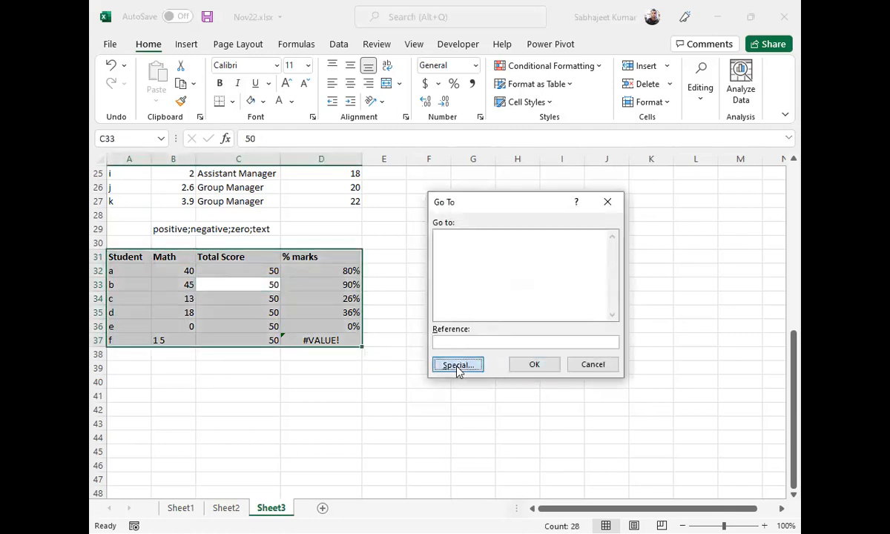
{"action": "left_click", "coordinate": [456, 364]}
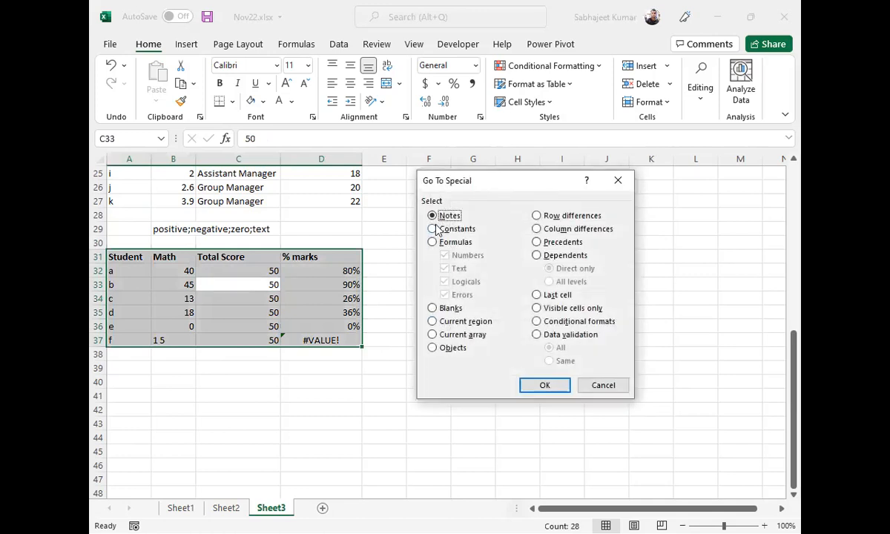
{"action": "left_click", "coordinate": [433, 229]}
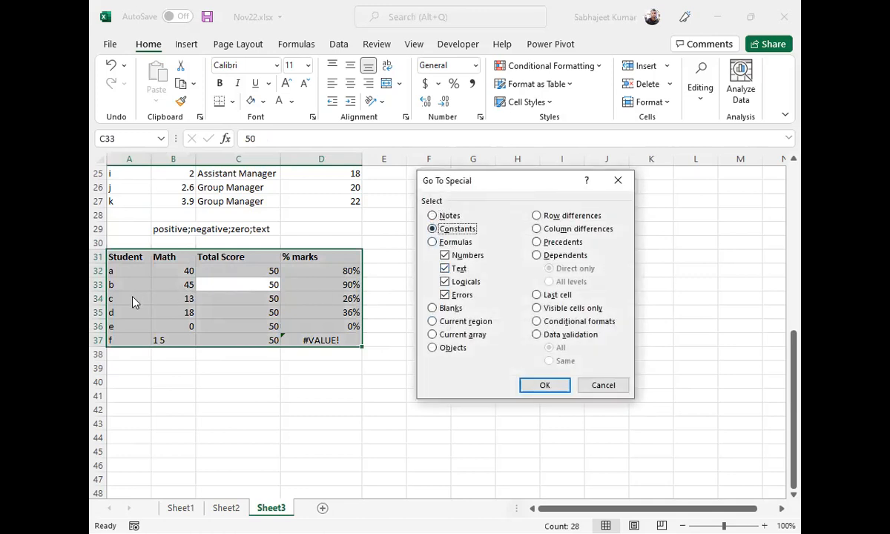
{"action": "left_click", "coordinate": [452, 256]}
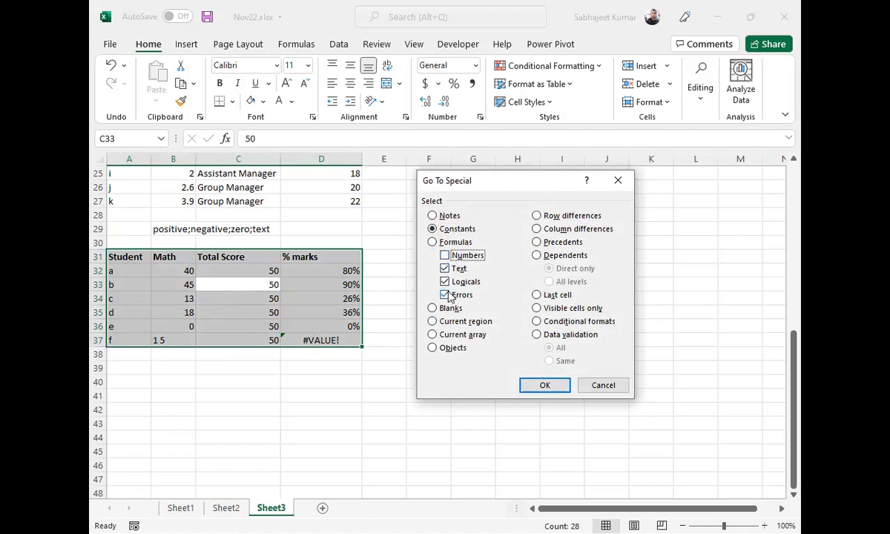
{"action": "left_click", "coordinate": [448, 270]}
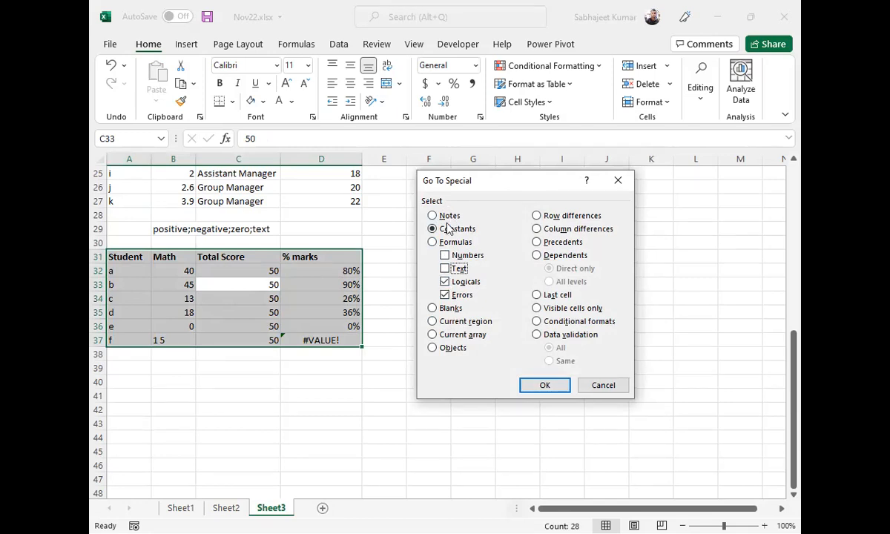
{"action": "left_click", "coordinate": [603, 385]}
{"action": "left_click", "coordinate": [349, 214]}
Step: Enter the formula =D32>50% in E32 to test whether student a's % marks exceed 50%
{"action": "scroll", "coordinate": [349, 225], "scroll_direction": "up", "scroll_amount": 2}
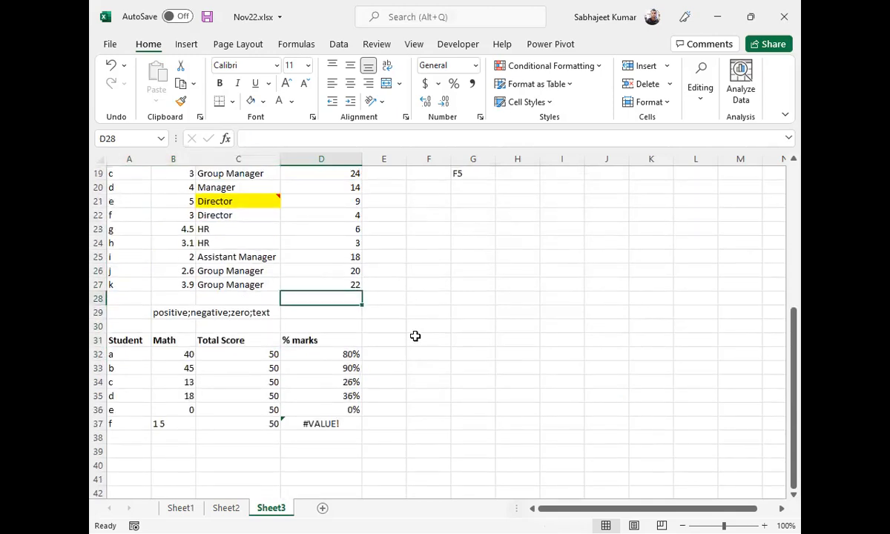
{"action": "left_click", "coordinate": [383, 352]}
{"action": "type", "text": "="}
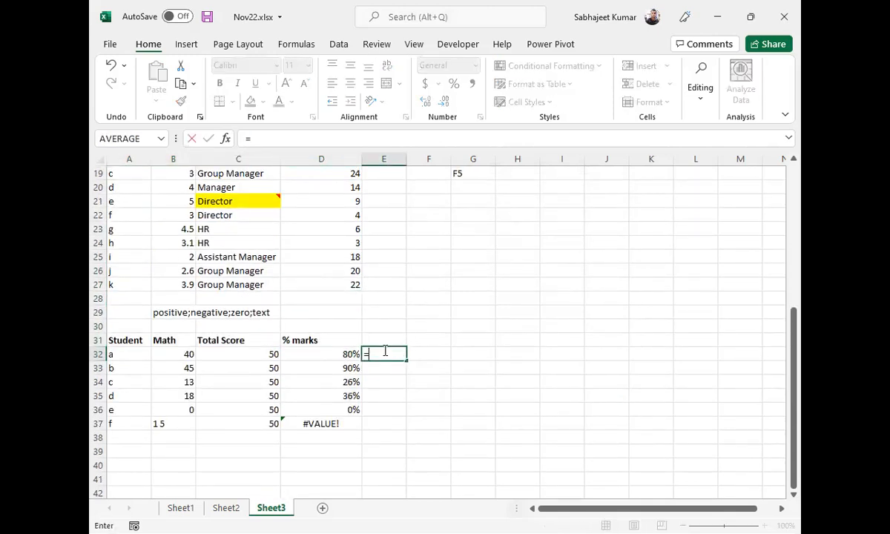
{"action": "key", "text": "Left"}
{"action": "type", "text": ">"}
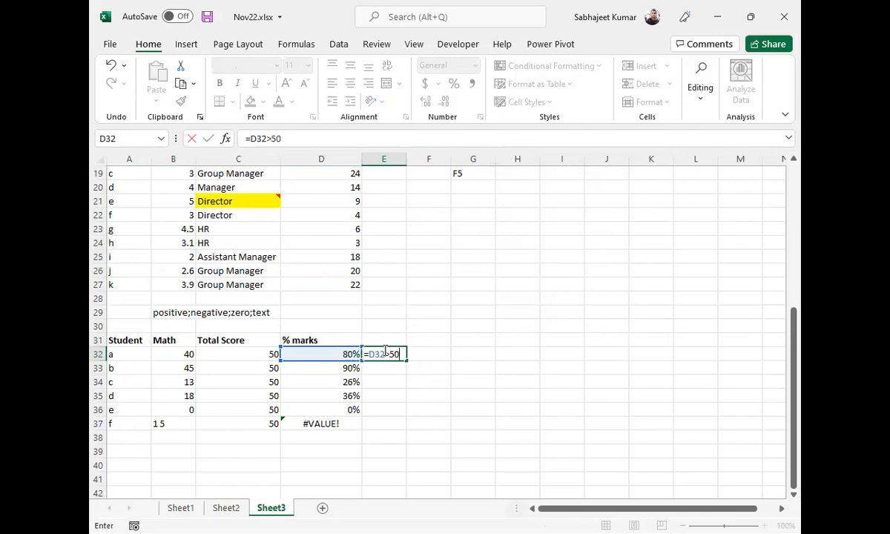
{"action": "type", "text": "50%"}
{"action": "key", "text": "Return"}
Step: Fill the comparison formula in E32 down to E37 for all students
{"action": "left_click", "coordinate": [385, 354]}
{"action": "key", "text": "shift+Down"}
{"action": "key", "text": "shift+Down"}
{"action": "key", "text": "shift+Down"}
{"action": "key", "text": "shift+Down"}
{"action": "key", "text": "shift+Down"}
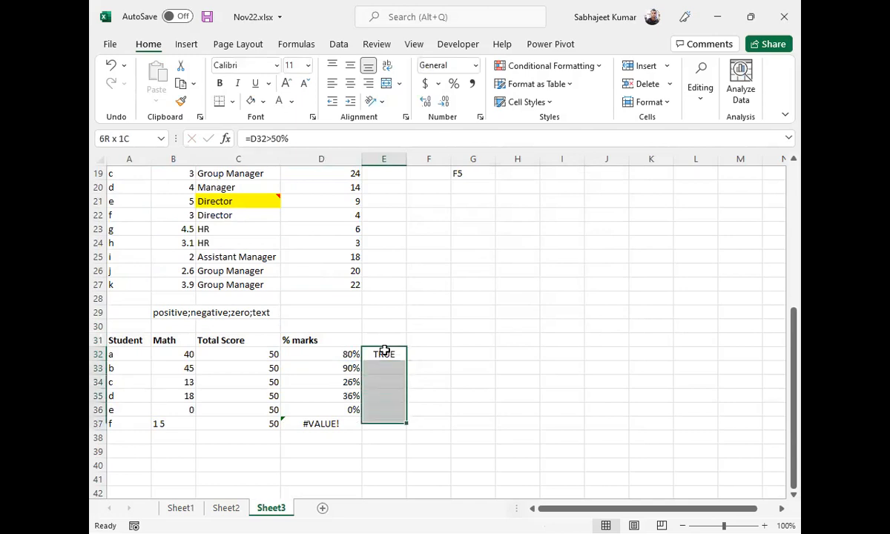
{"action": "key", "text": "ctrl+d"}
Step: Enter the column header > 50% marks in E31
{"action": "key", "text": "Up"}
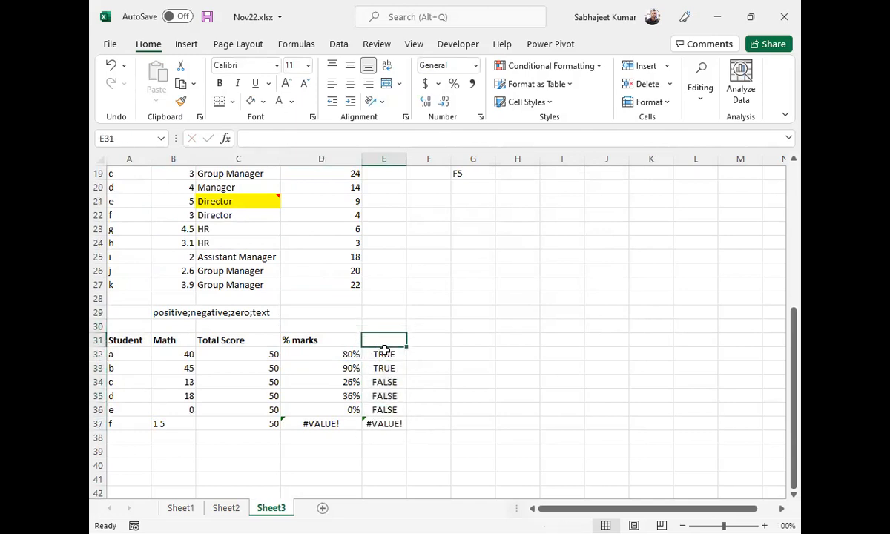
{"action": "type", "text": ">"}
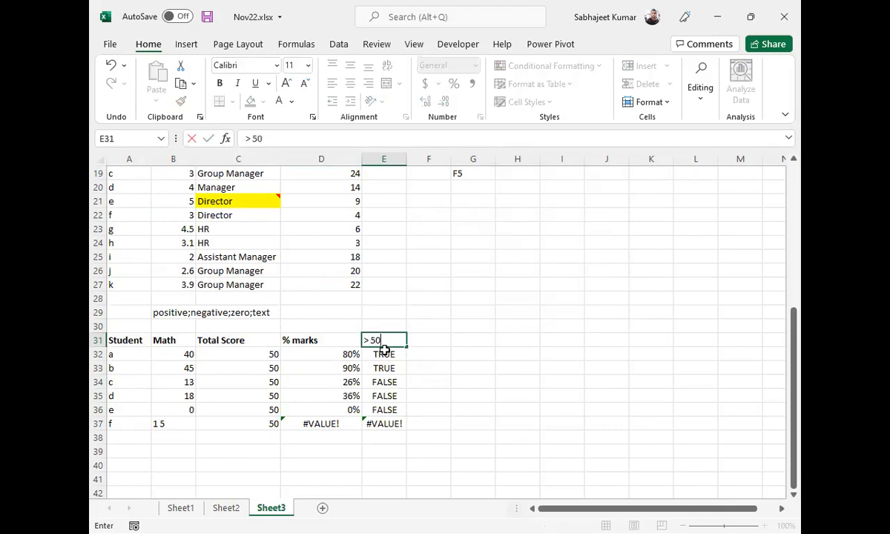
{"action": "type", "text": " 50% marks"}
{"action": "key", "text": "Return"}
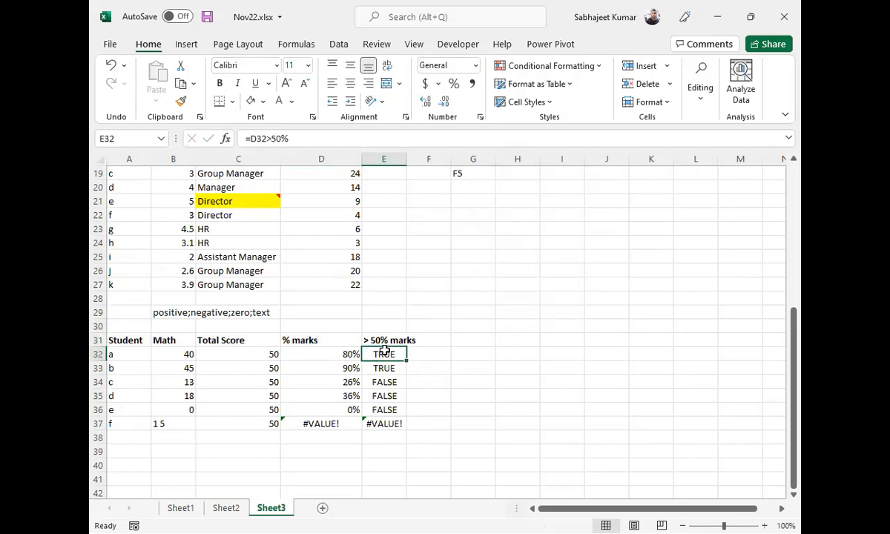
Step: Select the marks table A31:E37 and try Go To Special for constants limited to logicals, excluding numbers, text and errors
{"action": "left_click", "coordinate": [139, 340]}
{"action": "key", "text": "ctrl+a"}
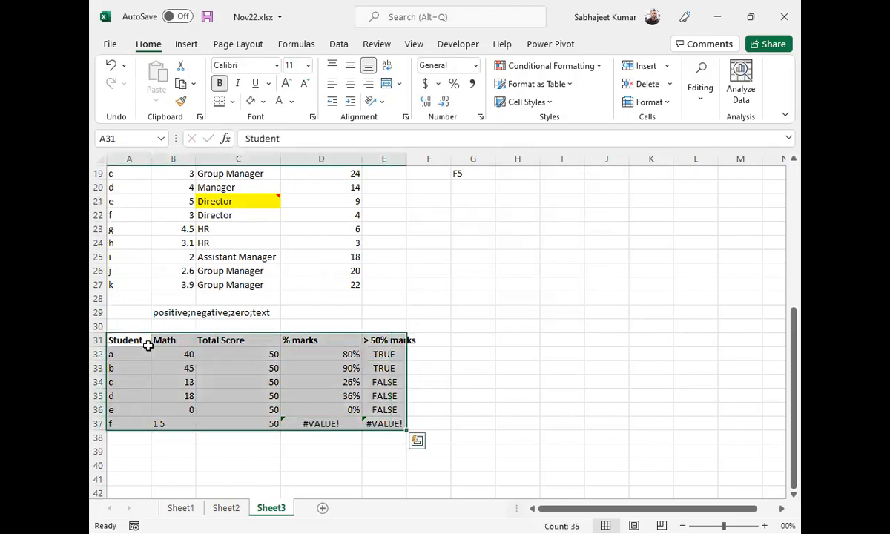
{"action": "key", "text": "F5"}
{"action": "left_click", "coordinate": [463, 364]}
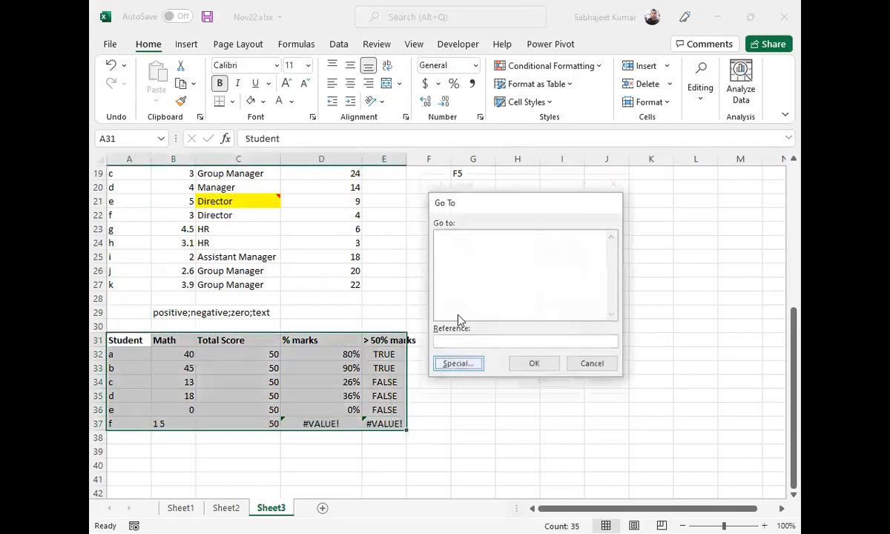
{"action": "left_click", "coordinate": [434, 229]}
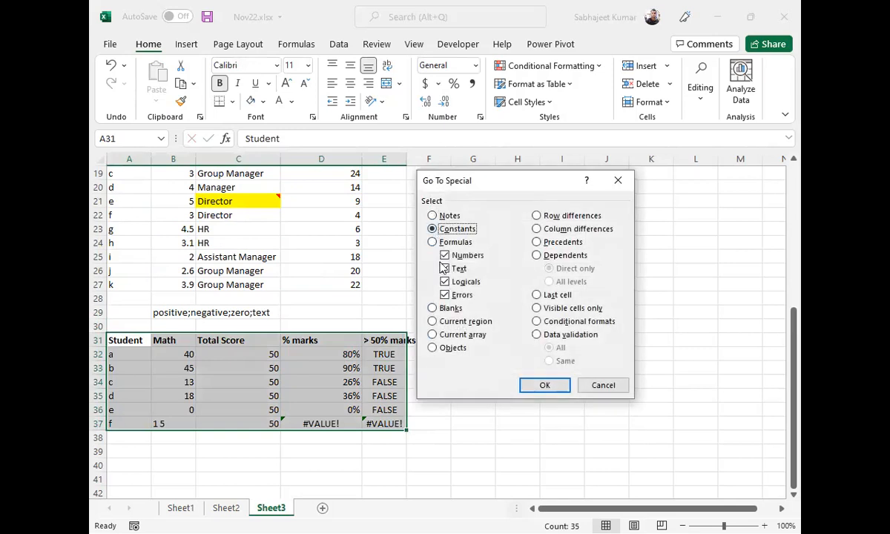
{"action": "left_click", "coordinate": [446, 256]}
{"action": "left_click", "coordinate": [446, 269]}
{"action": "left_click", "coordinate": [445, 295]}
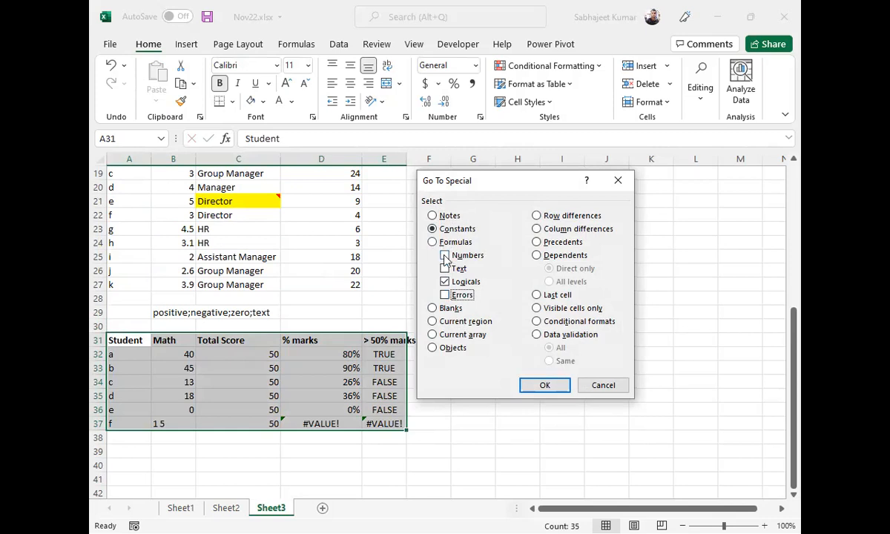
{"action": "left_click", "coordinate": [546, 386]}
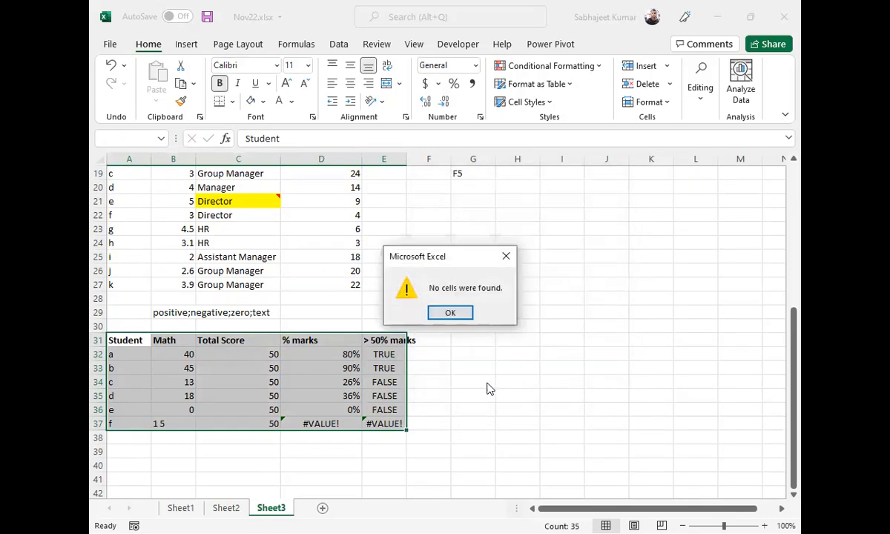
{"action": "left_click", "coordinate": [437, 313]}
Step: Try again to select only logical constants in A31:E37 with Go To Special
{"action": "key", "text": "F5"}
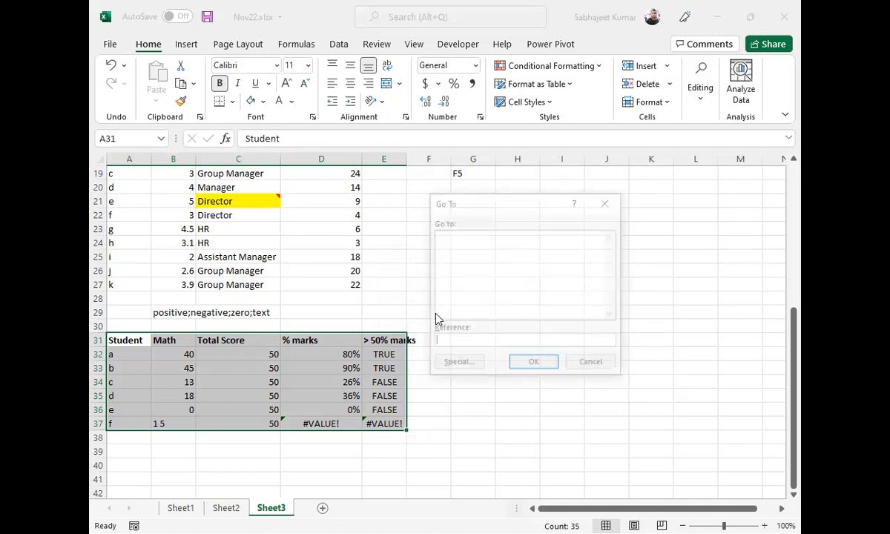
{"action": "left_click", "coordinate": [448, 363]}
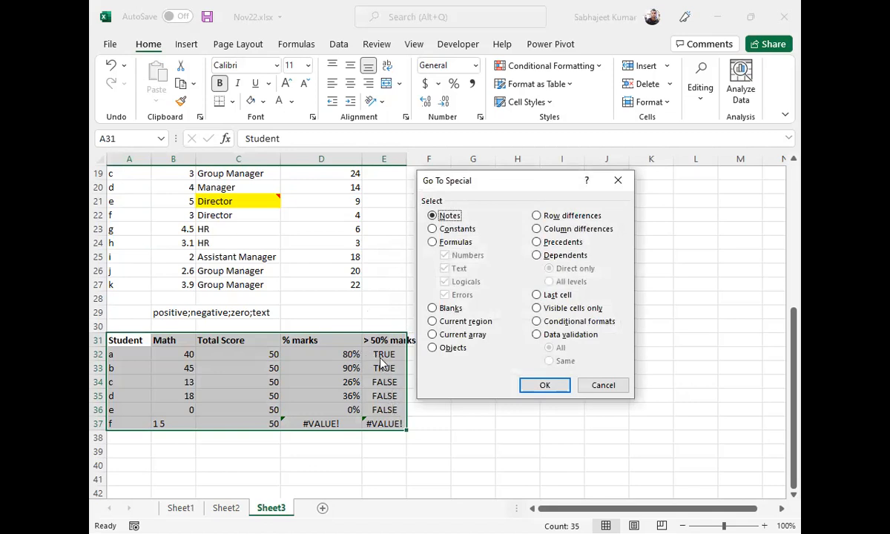
{"action": "left_click", "coordinate": [435, 231]}
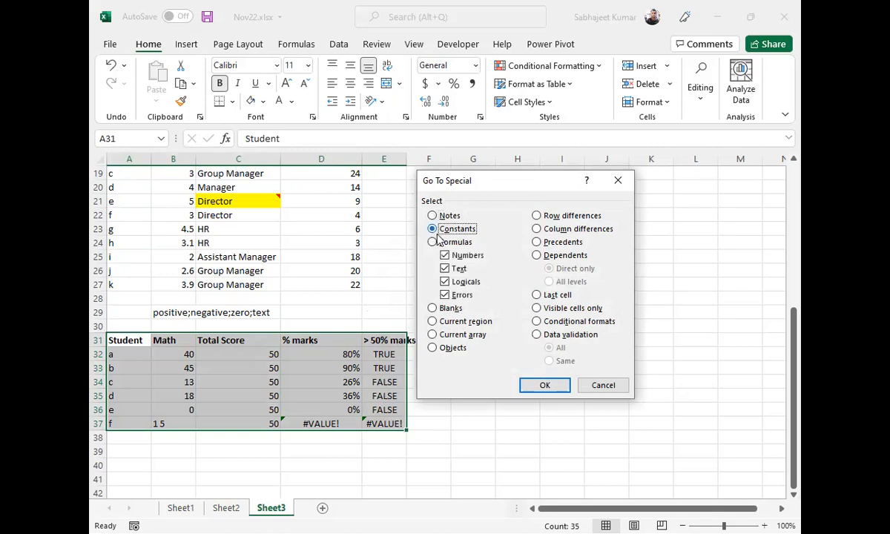
{"action": "left_click", "coordinate": [445, 256]}
{"action": "left_click", "coordinate": [446, 268]}
{"action": "left_click", "coordinate": [446, 294]}
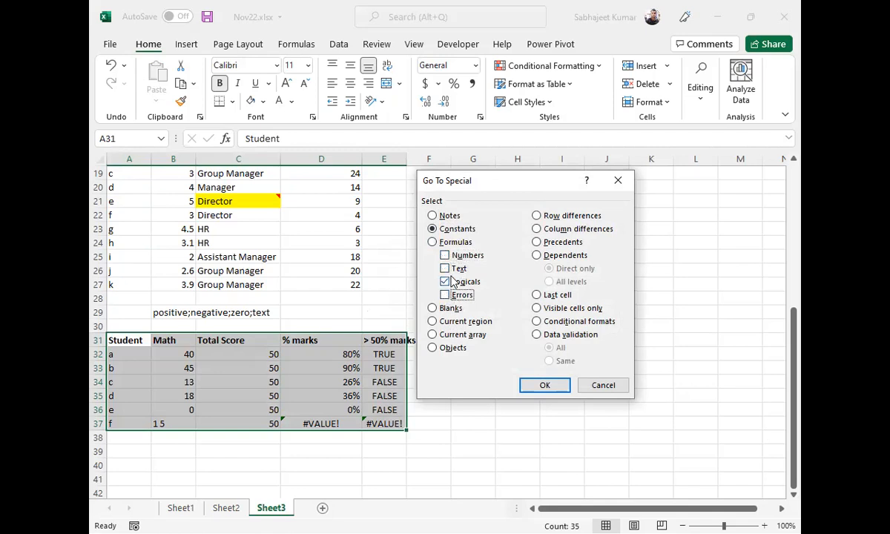
{"action": "left_click", "coordinate": [537, 386]}
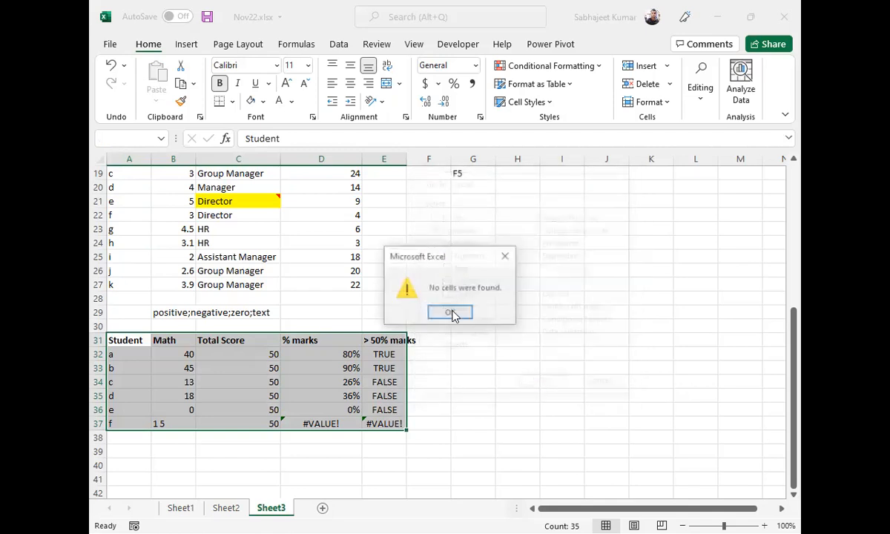
{"action": "left_click", "coordinate": [450, 313]}
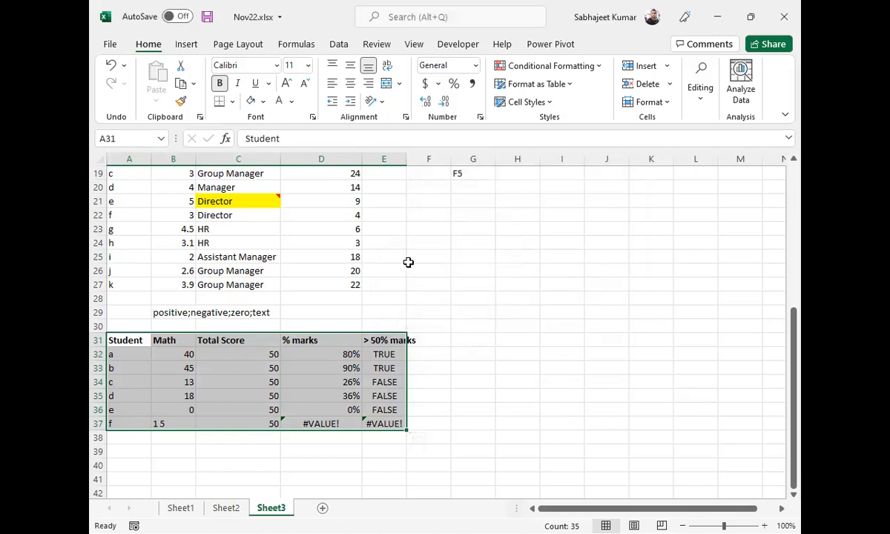
Step: Use Go To Special on A31:E37 to select only formulas returning numbers, and check the % marks formulas in D32, D33 and D35
{"action": "key", "text": "F5"}
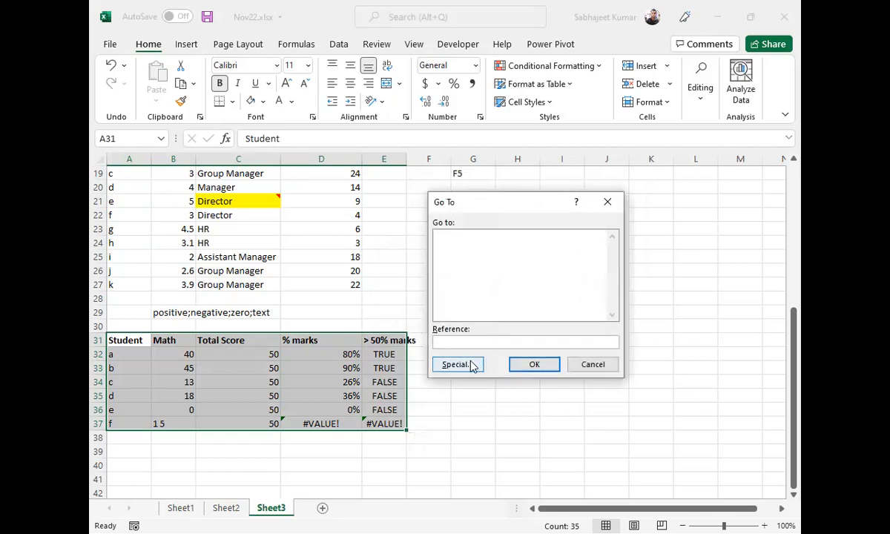
{"action": "left_click", "coordinate": [473, 364]}
{"action": "left_click", "coordinate": [432, 243]}
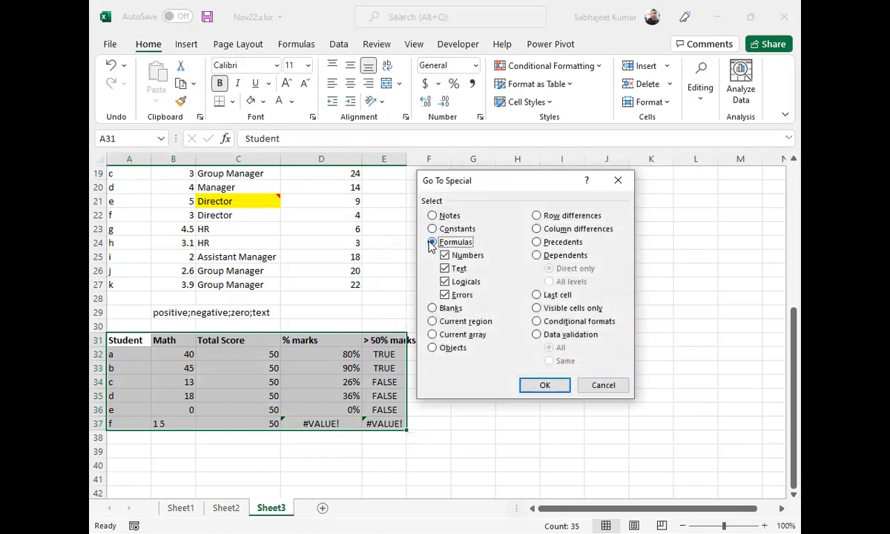
{"action": "left_click", "coordinate": [445, 268]}
{"action": "left_click", "coordinate": [444, 282]}
{"action": "left_click", "coordinate": [445, 295]}
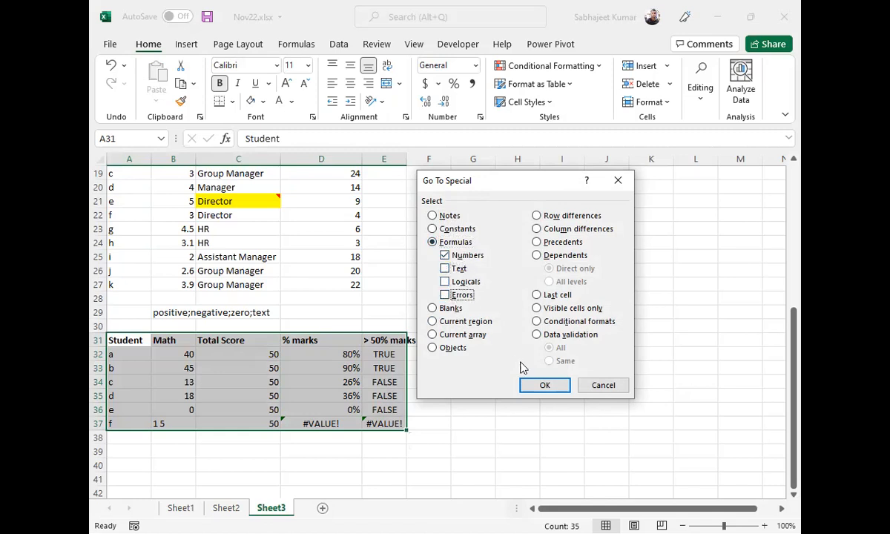
{"action": "left_click", "coordinate": [528, 385]}
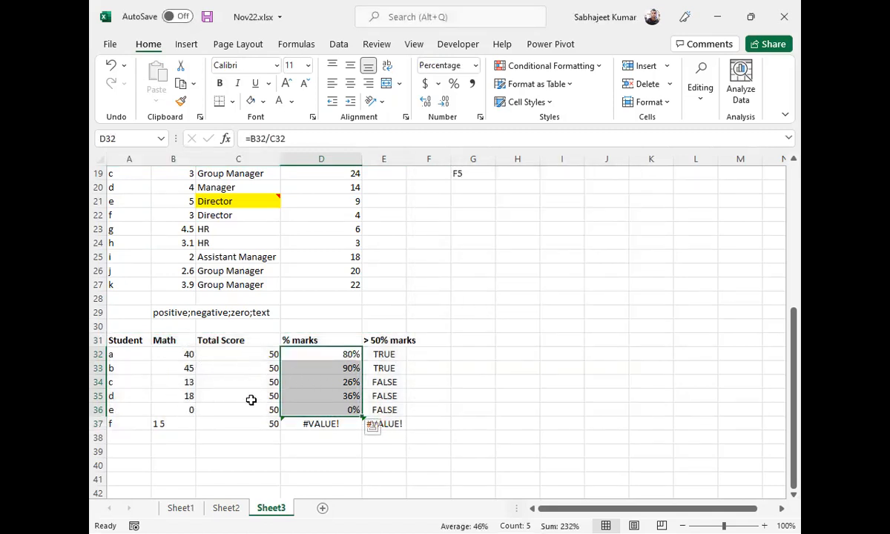
{"action": "left_click", "coordinate": [322, 356]}
{"action": "left_click", "coordinate": [321, 368]}
{"action": "left_click", "coordinate": [321, 395]}
Step: Use Go To Special on A31:E37 to select only formulas returning logicals, excluding numbers, text and errors
{"action": "left_click", "coordinate": [118, 355]}
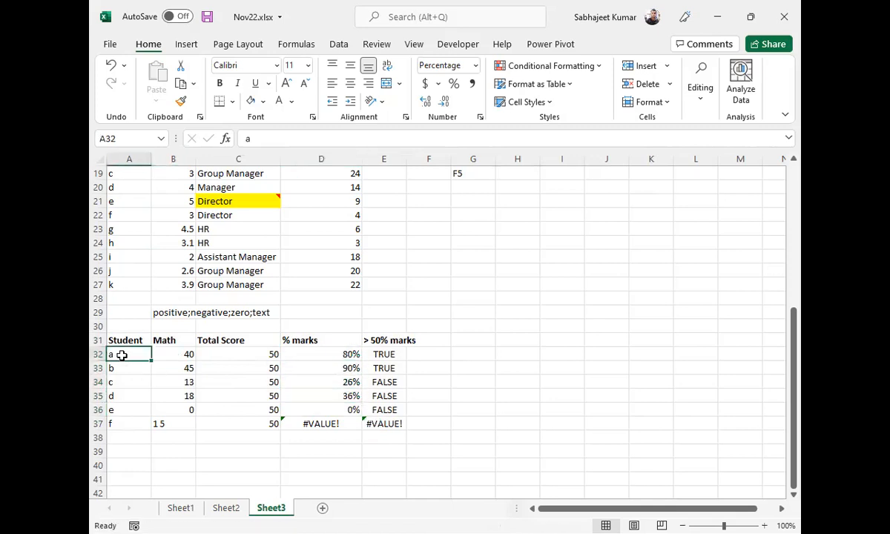
{"action": "key", "text": "ctrl+a"}
{"action": "key", "text": "F5"}
{"action": "left_click", "coordinate": [466, 364]}
{"action": "left_click", "coordinate": [433, 242]}
{"action": "left_click", "coordinate": [445, 255]}
{"action": "left_click", "coordinate": [445, 268]}
{"action": "left_click", "coordinate": [445, 294]}
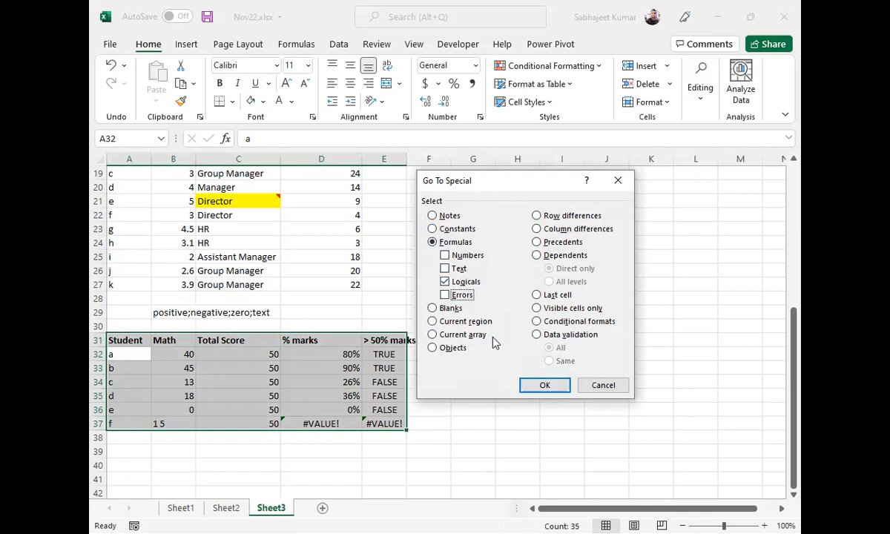
{"action": "left_click", "coordinate": [541, 385]}
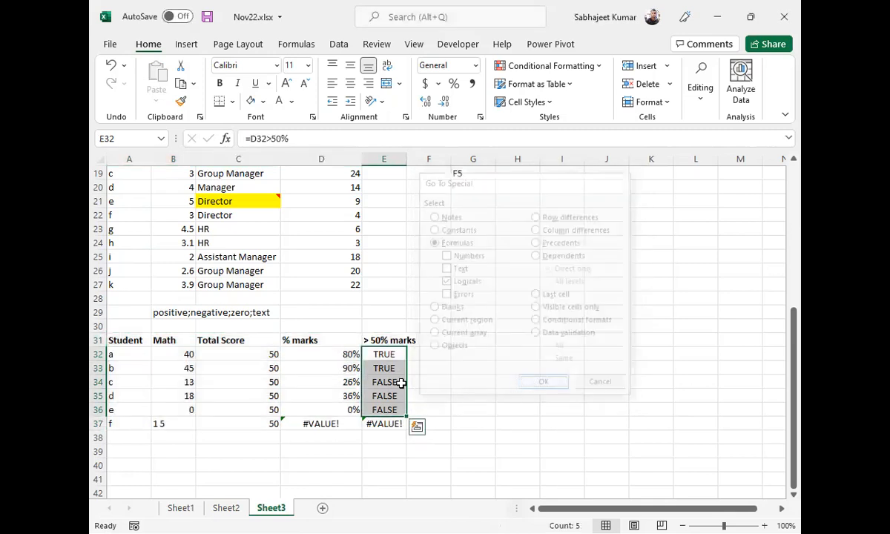
{"action": "left_click", "coordinate": [372, 422]}
Step: Use Go To Special on A31:E37 to select only formulas returning numbers or errors, excluding text and logicals
{"action": "left_click", "coordinate": [166, 357]}
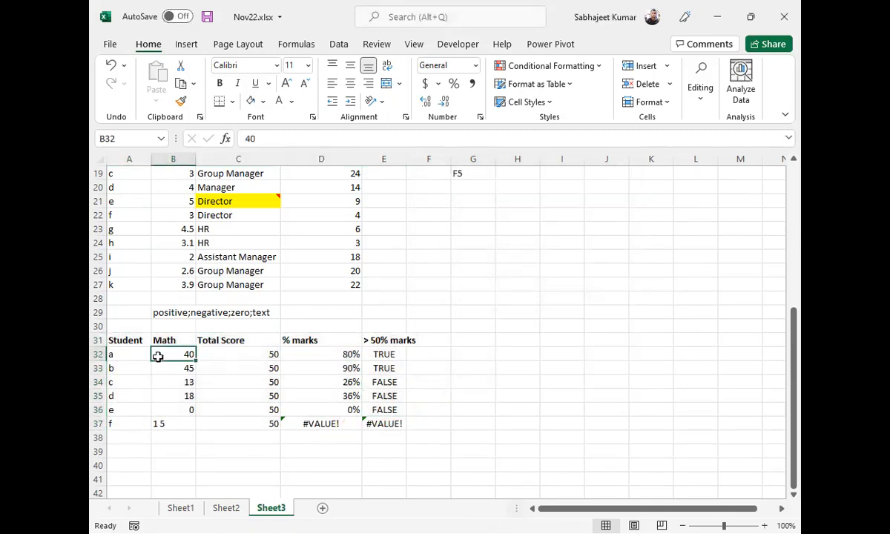
{"action": "key", "text": "ctrl+a"}
{"action": "key", "text": "F5"}
{"action": "left_click", "coordinate": [457, 364]}
{"action": "left_click", "coordinate": [444, 242]}
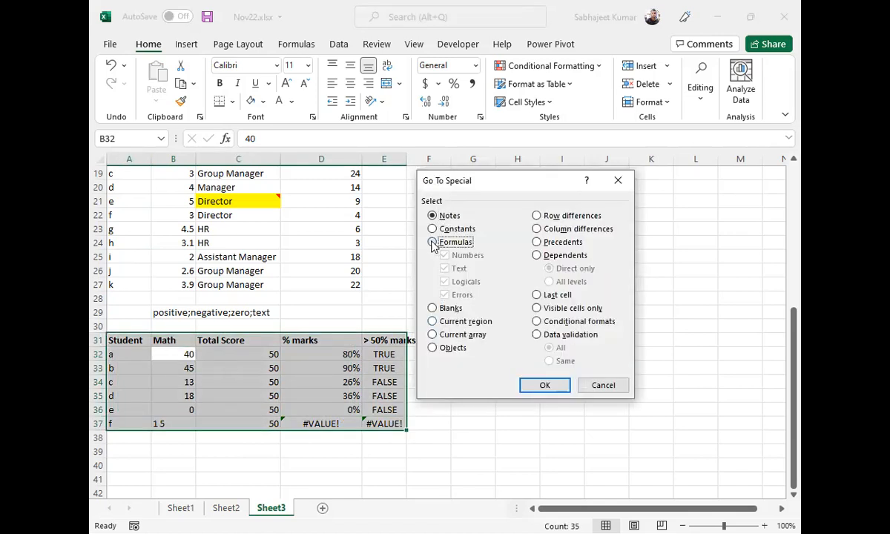
{"action": "left_click", "coordinate": [445, 255]}
{"action": "left_click", "coordinate": [445, 268]}
{"action": "left_click", "coordinate": [446, 282]}
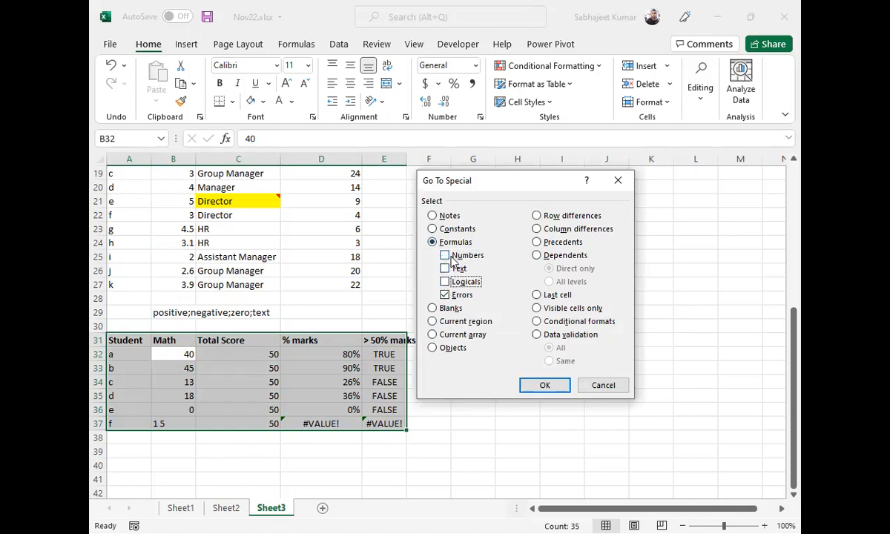
{"action": "left_click", "coordinate": [445, 255]}
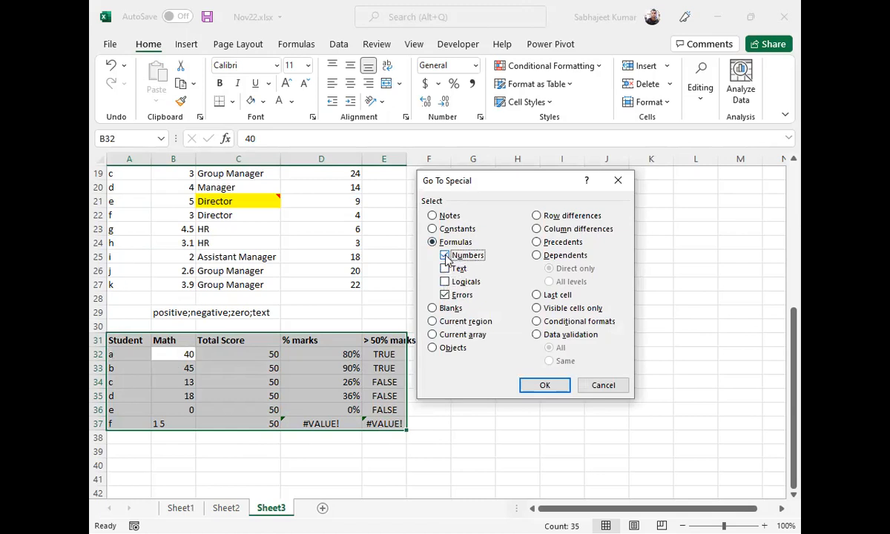
{"action": "left_click", "coordinate": [542, 390]}
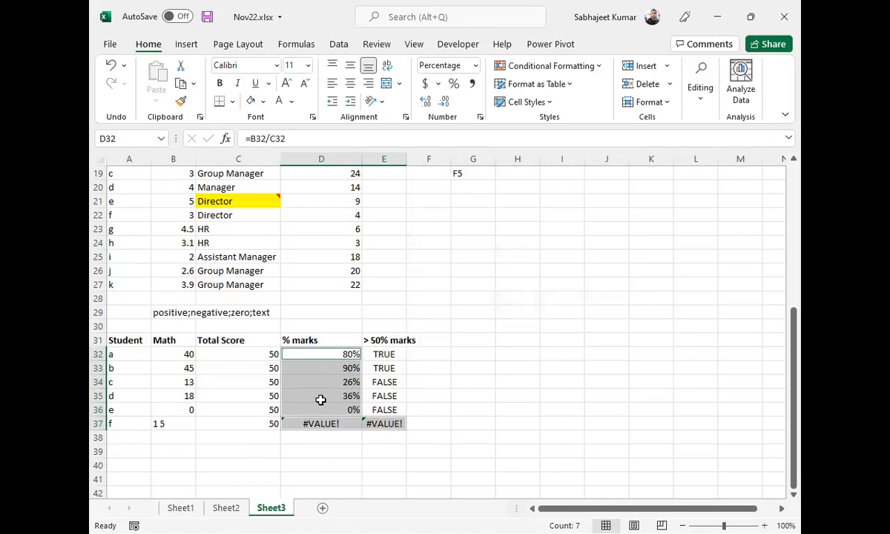
Step: Try to select the blank cells in the marks table A31:E37 with Go To Special
{"action": "left_click", "coordinate": [250, 383]}
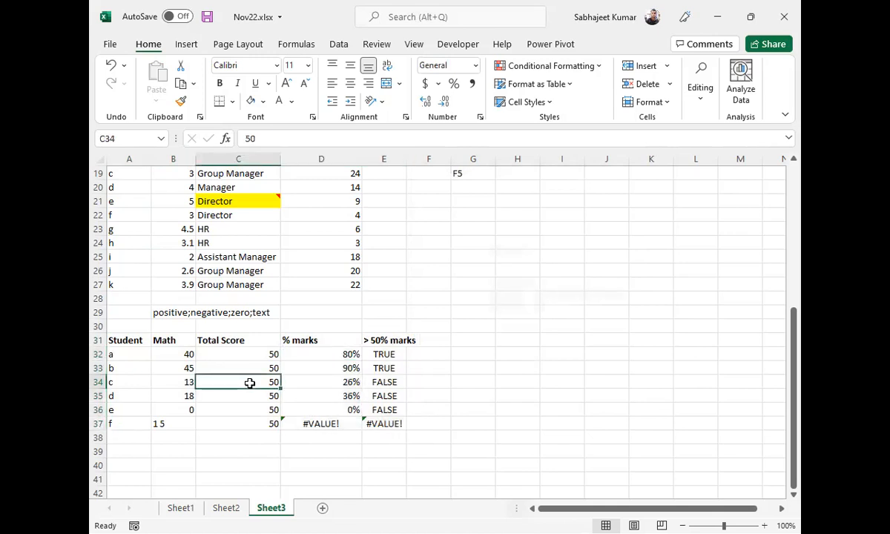
{"action": "key", "text": "ctrl+a"}
{"action": "key", "text": "F5"}
{"action": "left_click", "coordinate": [444, 362]}
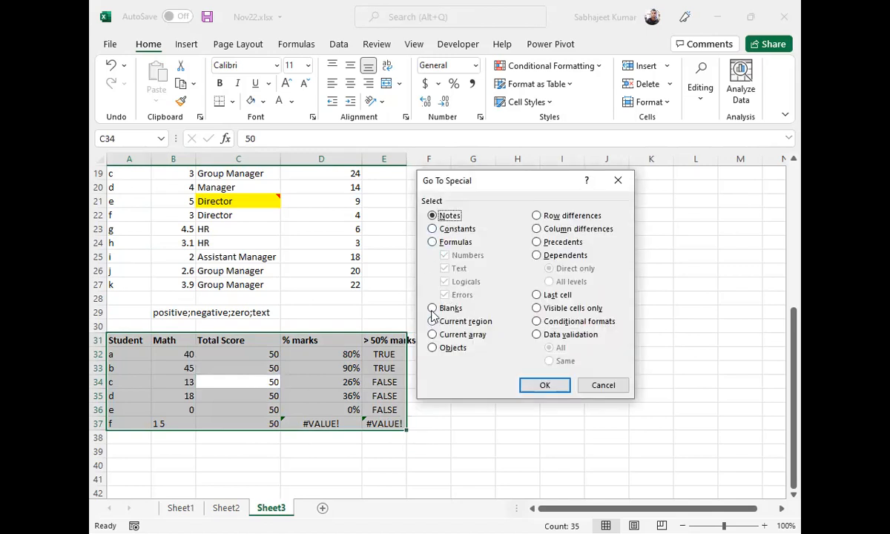
{"action": "left_click", "coordinate": [433, 308]}
{"action": "left_click", "coordinate": [537, 385]}
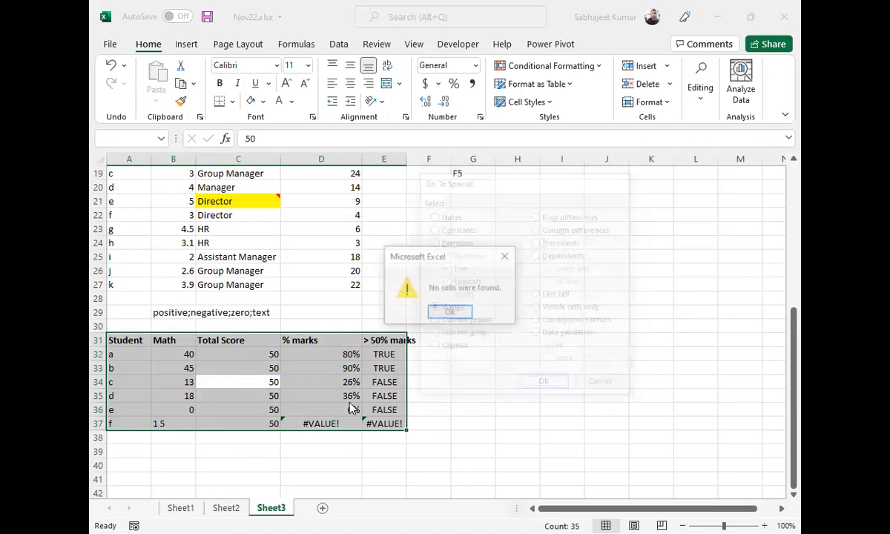
{"action": "left_click", "coordinate": [461, 313]}
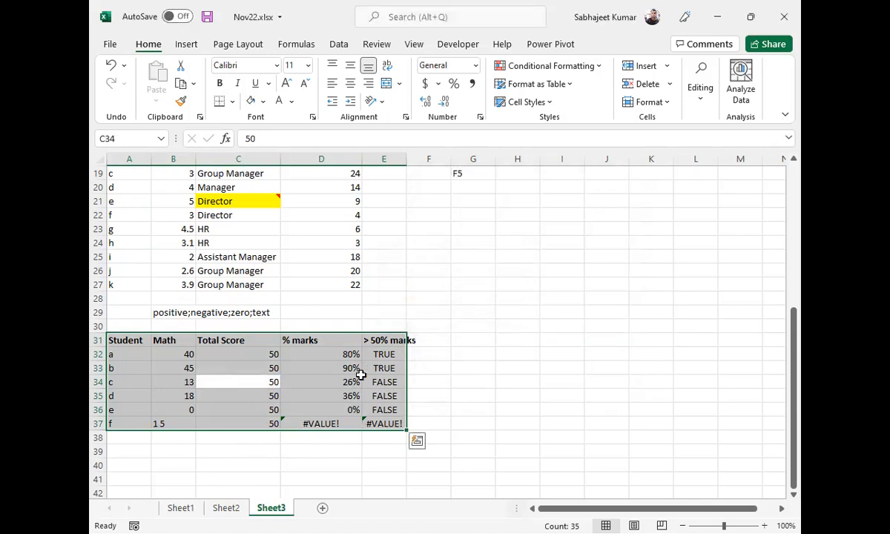
Step: Clear student f's Total Score in C37
{"action": "left_click", "coordinate": [251, 420]}
{"action": "key", "text": "Delete"}
{"action": "left_click", "coordinate": [247, 409]}
{"action": "key", "text": "ctrl+a"}
{"action": "key", "text": "F5"}
{"action": "left_click", "coordinate": [456, 364]}
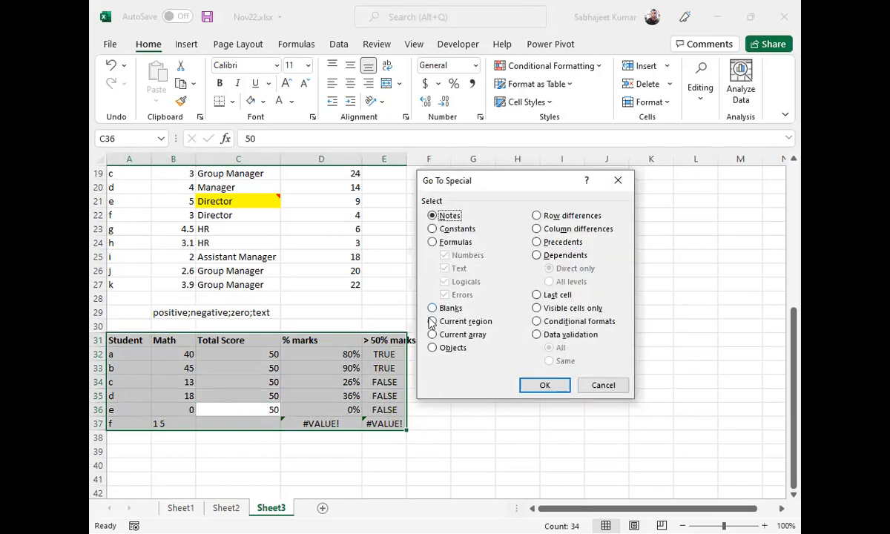
{"action": "left_click", "coordinate": [593, 385]}
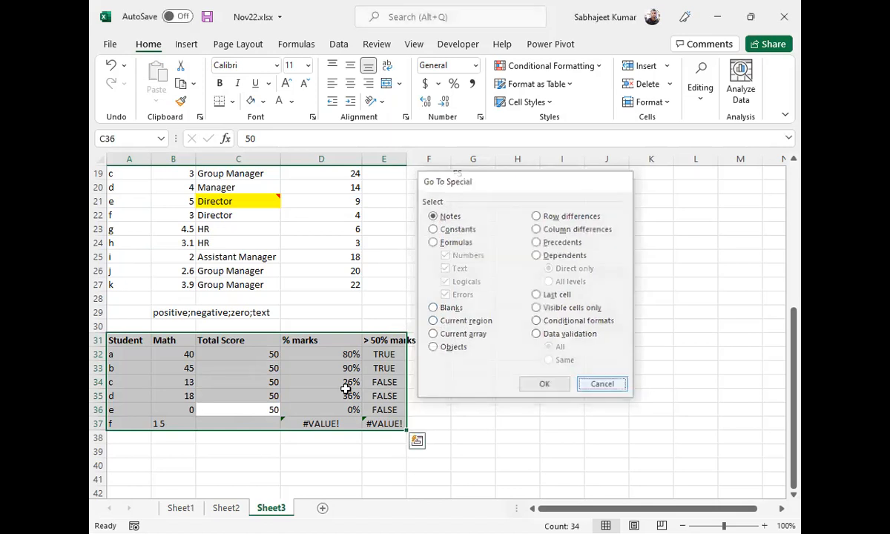
Step: Starting from cell D34, select the whole marks table using the Current region option of Go To Special
{"action": "left_click", "coordinate": [321, 380]}
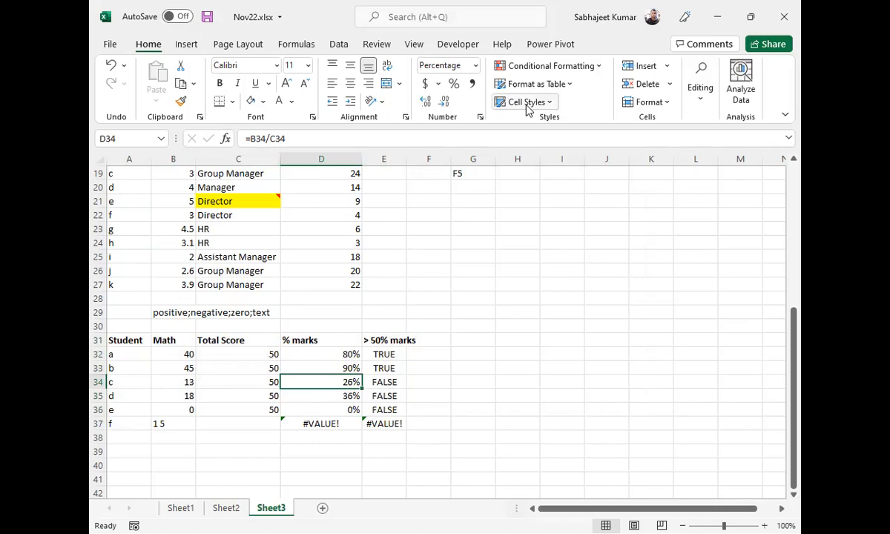
{"action": "key", "text": "F5"}
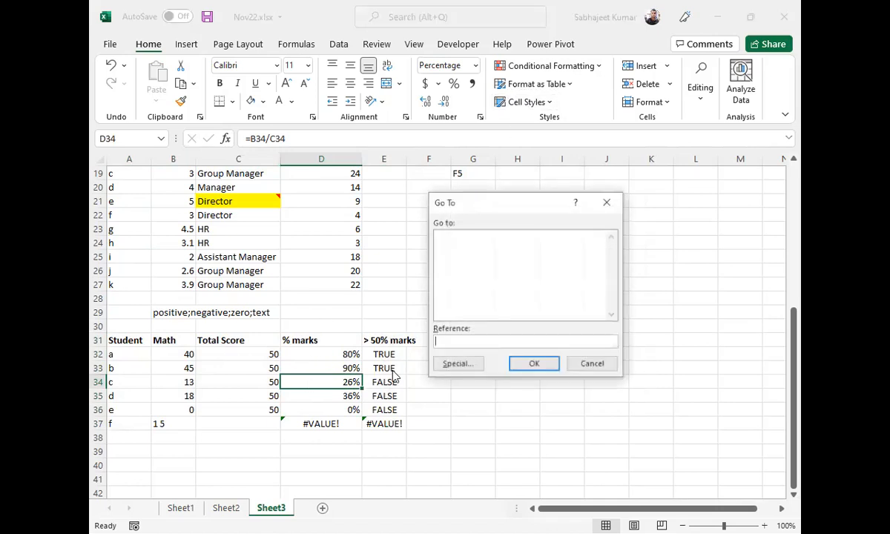
{"action": "left_click", "coordinate": [450, 364]}
{"action": "left_click", "coordinate": [433, 322]}
{"action": "left_click", "coordinate": [543, 387]}
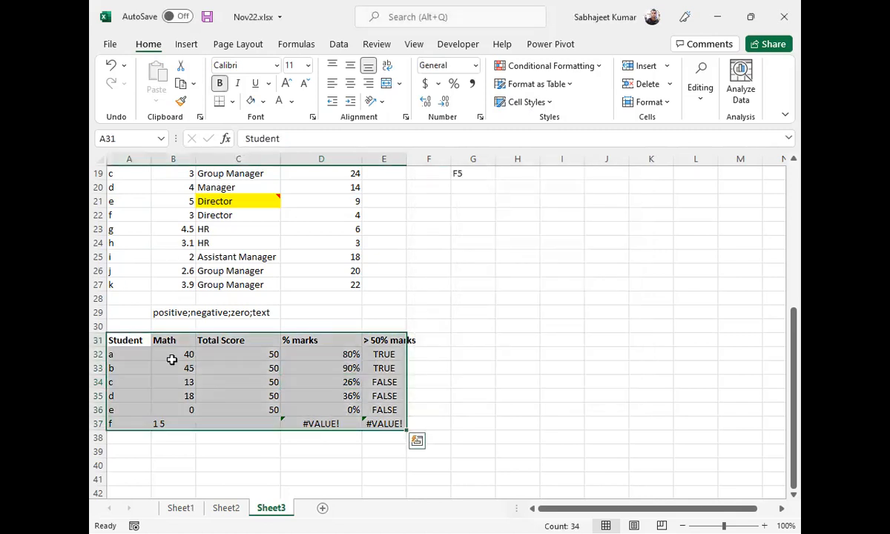
{"action": "key", "text": "F5"}
{"action": "left_click", "coordinate": [456, 364]}
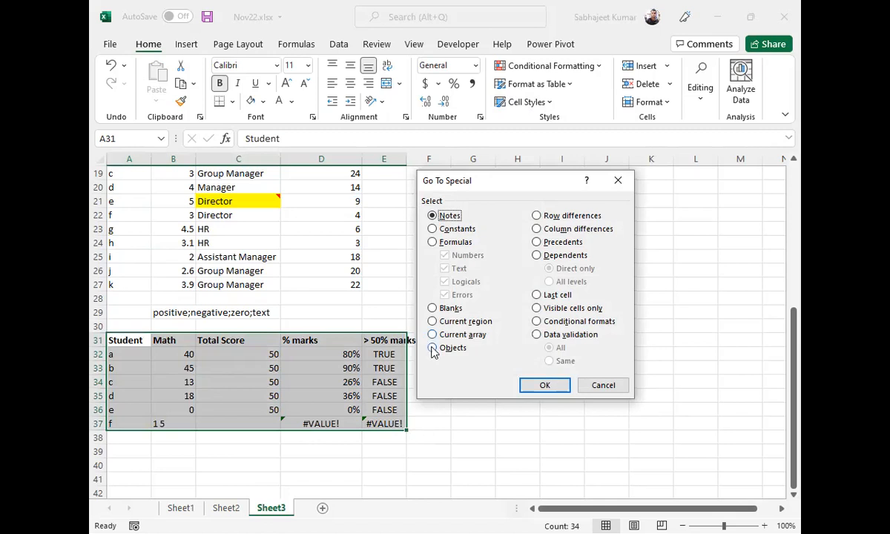
{"action": "left_click", "coordinate": [606, 387]}
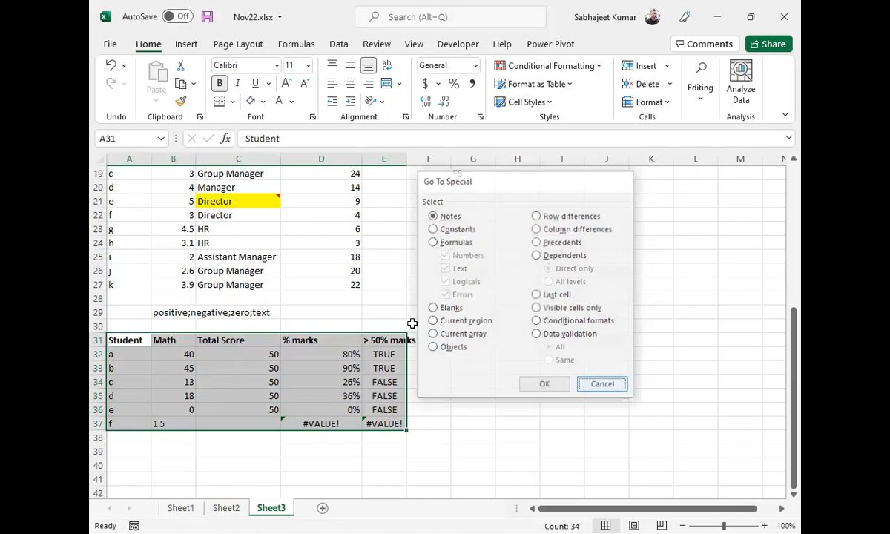
Step: Draw a rounded rectangle shape below the F5 note, spanning columns F to H at about rows 21 to 24
{"action": "left_click", "coordinate": [401, 311]}
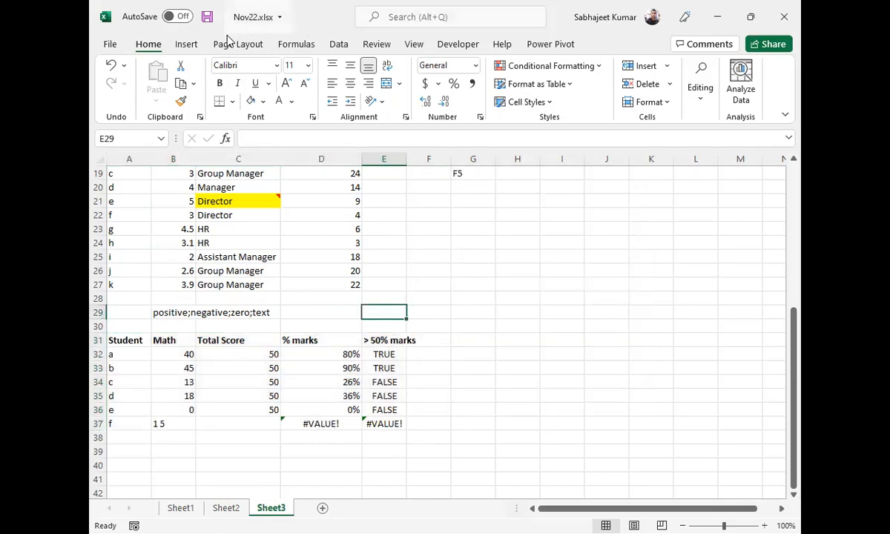
{"action": "left_click", "coordinate": [186, 44]}
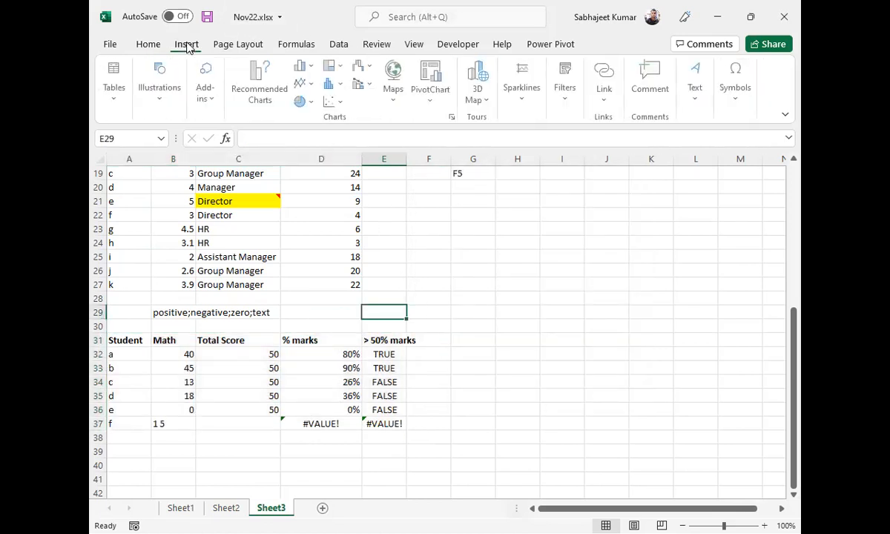
{"action": "double_click", "coordinate": [186, 45]}
{"action": "left_click", "coordinate": [187, 44]}
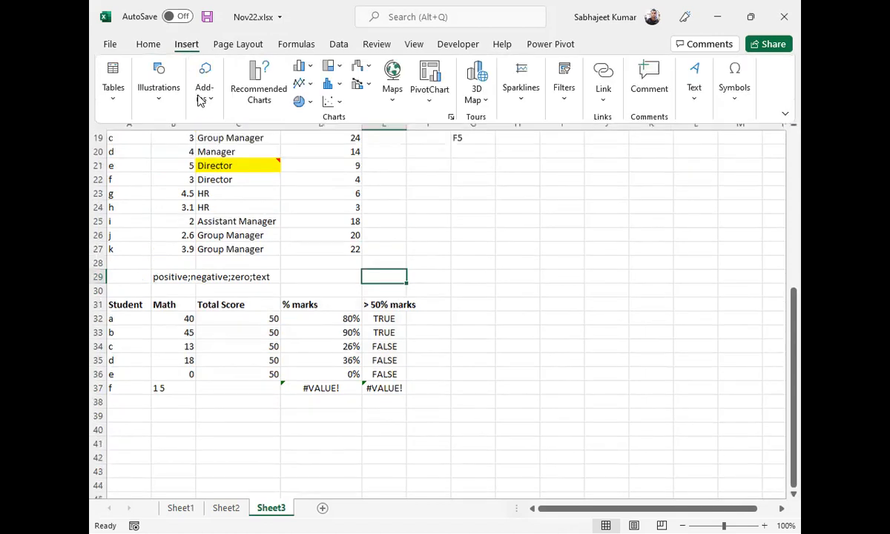
{"action": "key", "text": "ctrl+F1"}
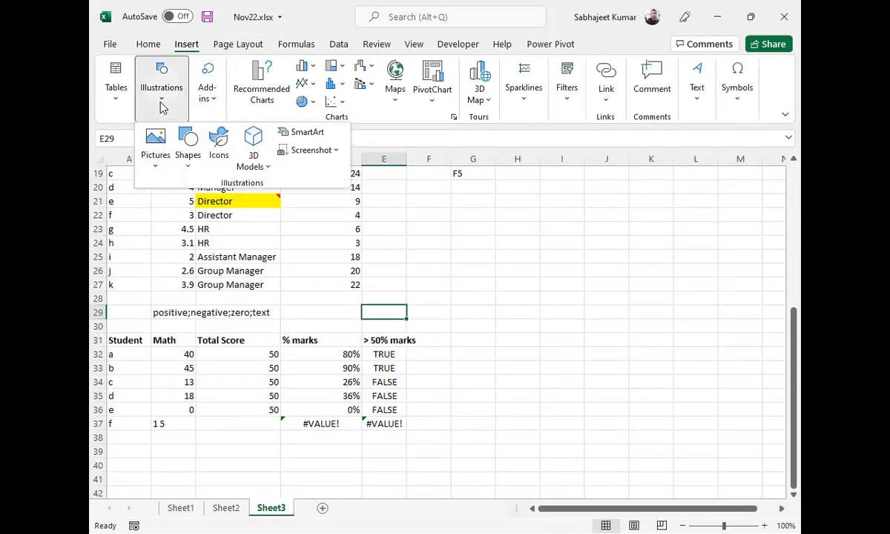
{"action": "left_click", "coordinate": [189, 144]}
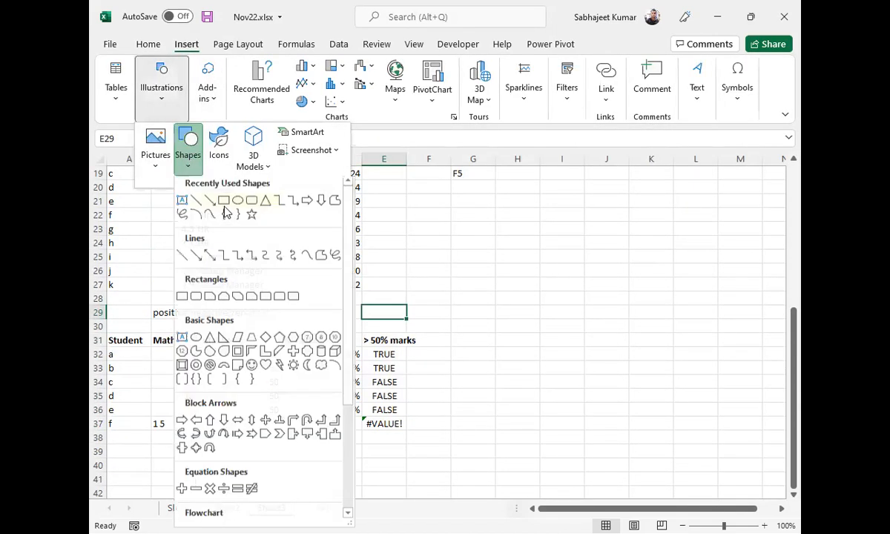
{"action": "left_click", "coordinate": [252, 205]}
{"action": "left_click_drag", "start_coordinate": [429, 207], "coordinate": [525, 238]}
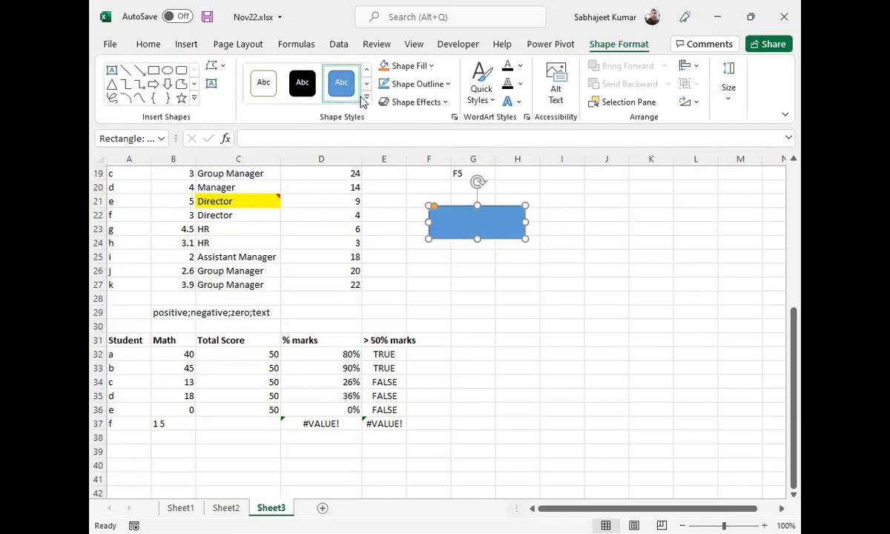
Step: Apply the orange theme style with gradient and shadow from the last theme style row to the rounded rectangle, and deselect it
{"action": "left_click", "coordinate": [366, 101]}
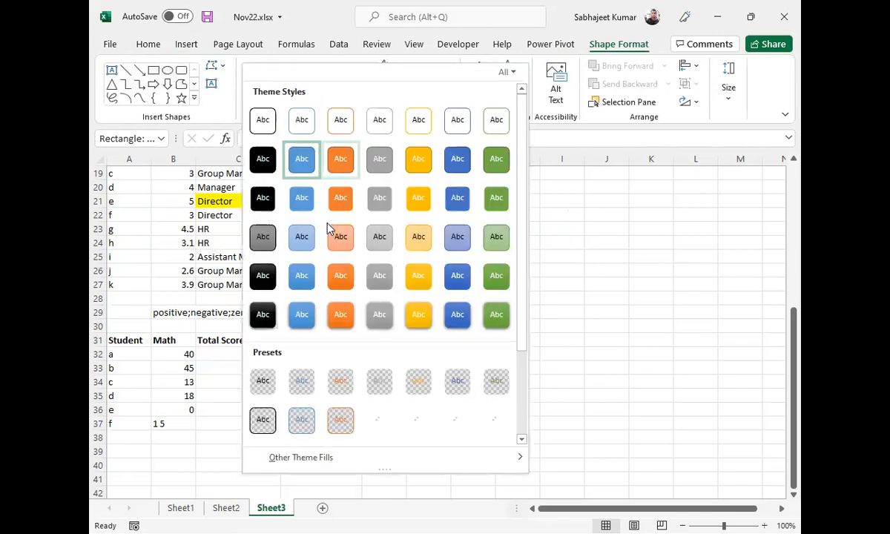
{"action": "left_click", "coordinate": [340, 316]}
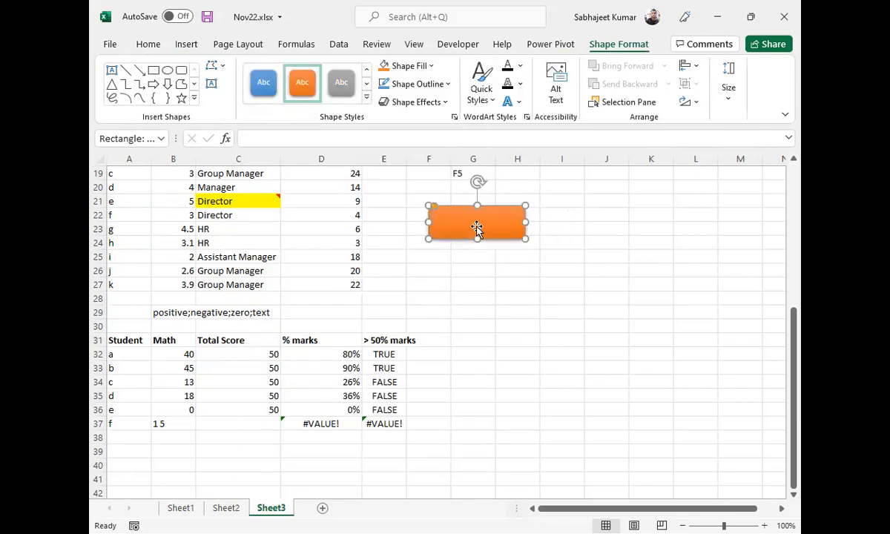
{"action": "left_click", "coordinate": [484, 311]}
{"action": "left_click", "coordinate": [469, 215]}
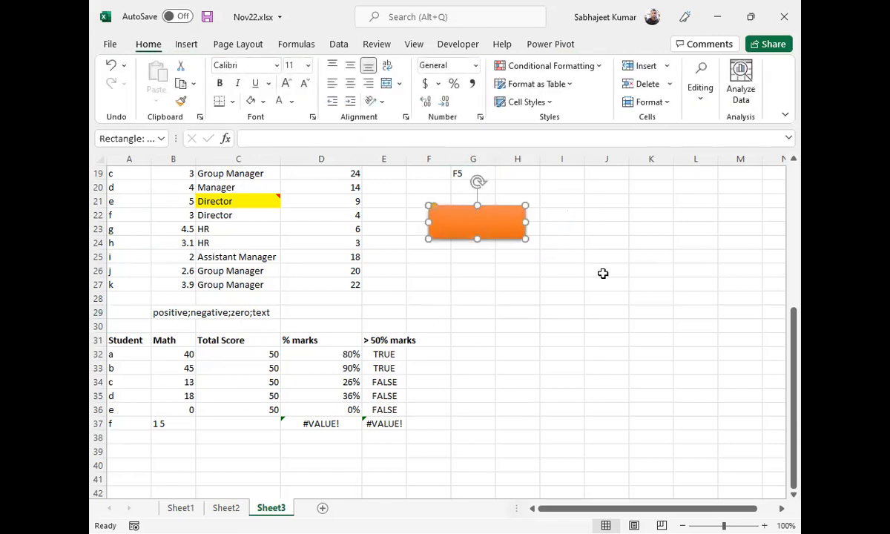
{"action": "left_click", "coordinate": [606, 270]}
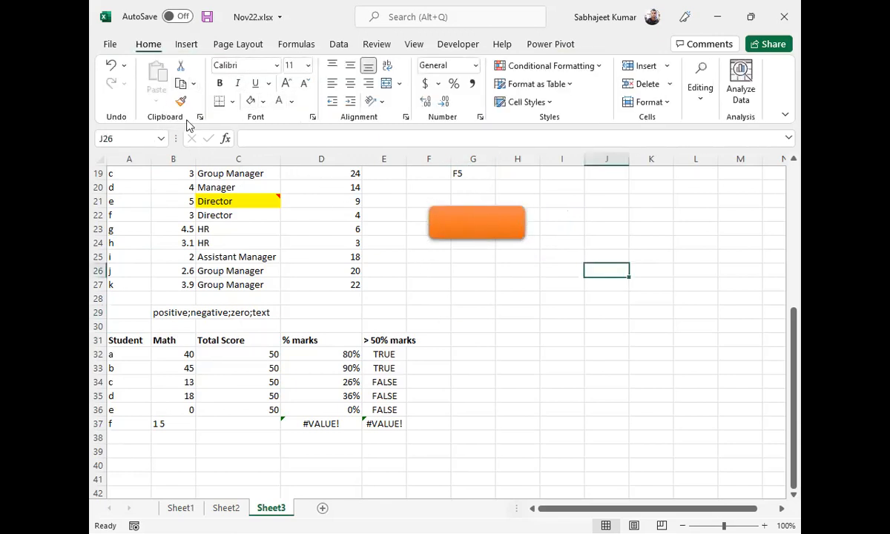
Step: Insert the picture Nature (6).jpg from this device and place it, reduced in size, beside the orange rectangle over columns I to L
{"action": "left_click", "coordinate": [188, 46]}
{"action": "left_click", "coordinate": [162, 83]}
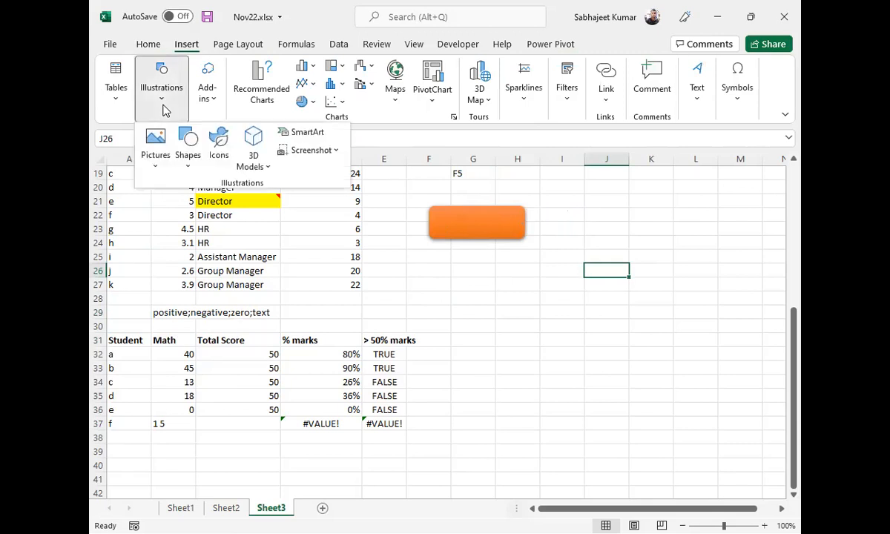
{"action": "left_click", "coordinate": [156, 152]}
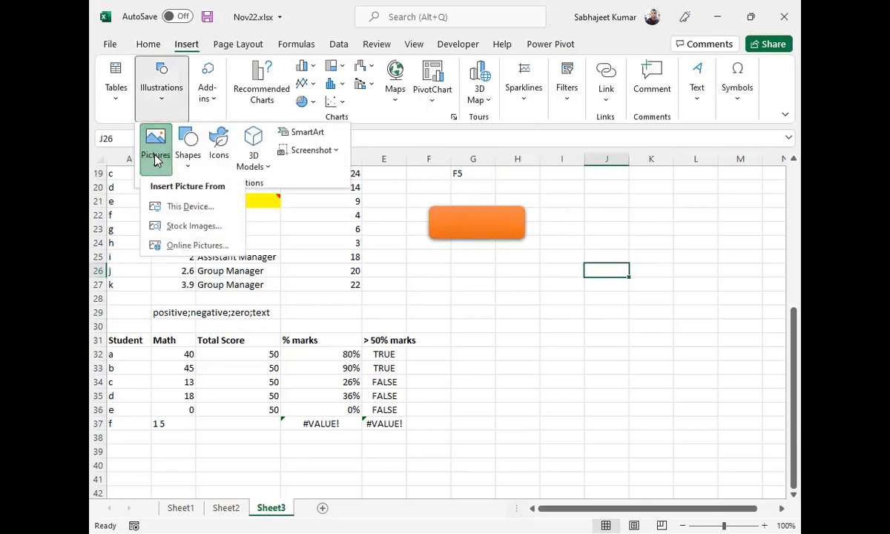
{"action": "left_click", "coordinate": [173, 212]}
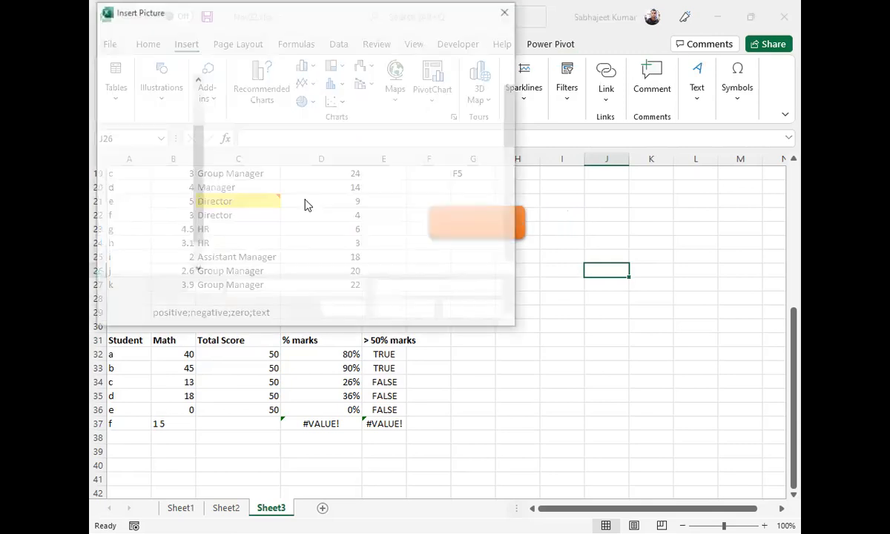
{"action": "scroll", "coordinate": [361, 224], "scroll_direction": "down", "scroll_amount": 5}
{"action": "left_click", "coordinate": [251, 160]}
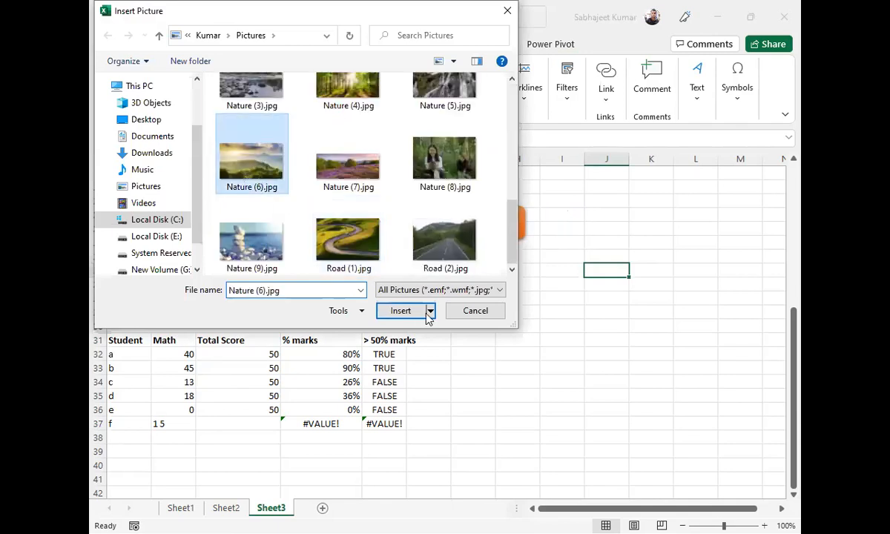
{"action": "left_click", "coordinate": [421, 314]}
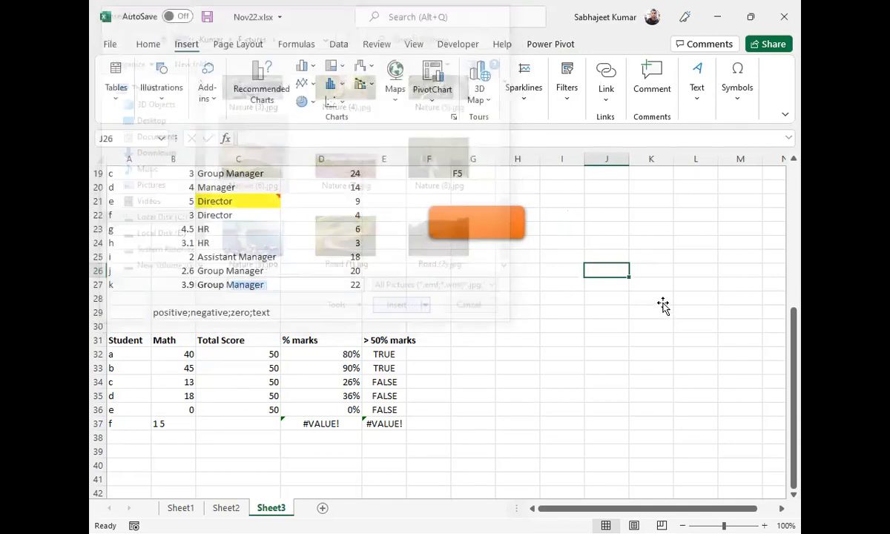
{"action": "left_click_drag", "start_coordinate": [467, 287], "coordinate": [530, 327]}
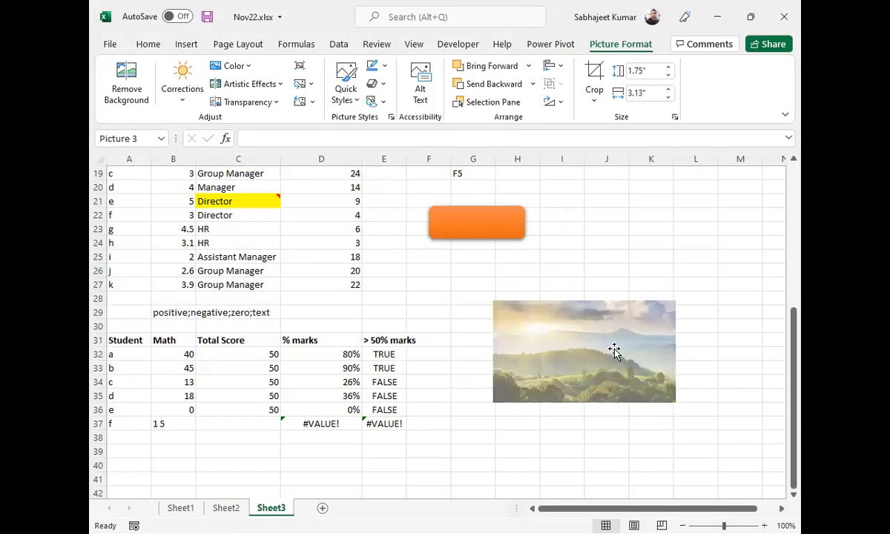
{"action": "left_click", "coordinate": [527, 331]}
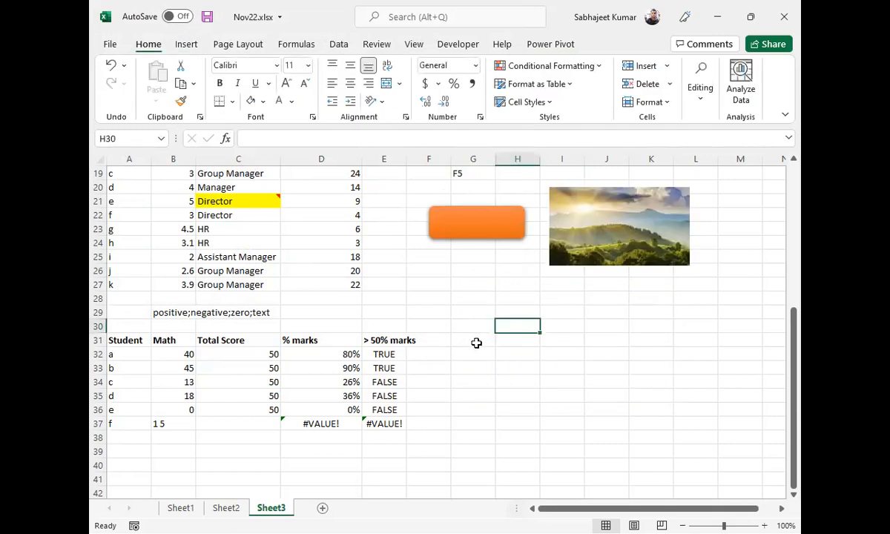
Step: Open Go To Special with cell H30 selected
{"action": "key", "text": "F5"}
{"action": "left_click", "coordinate": [456, 360]}
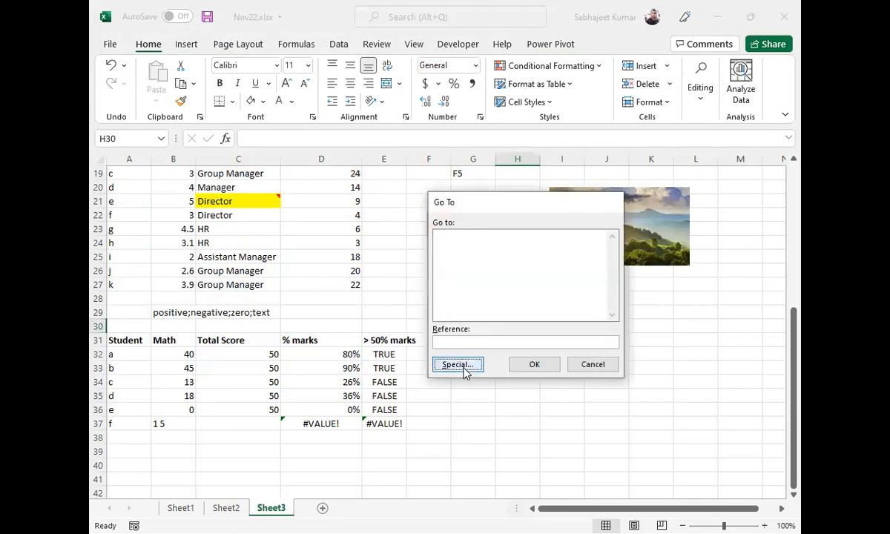
Step: Select all objects on the sheet with Go To Special, delete them, and undo the deletion
{"action": "left_click", "coordinate": [432, 349]}
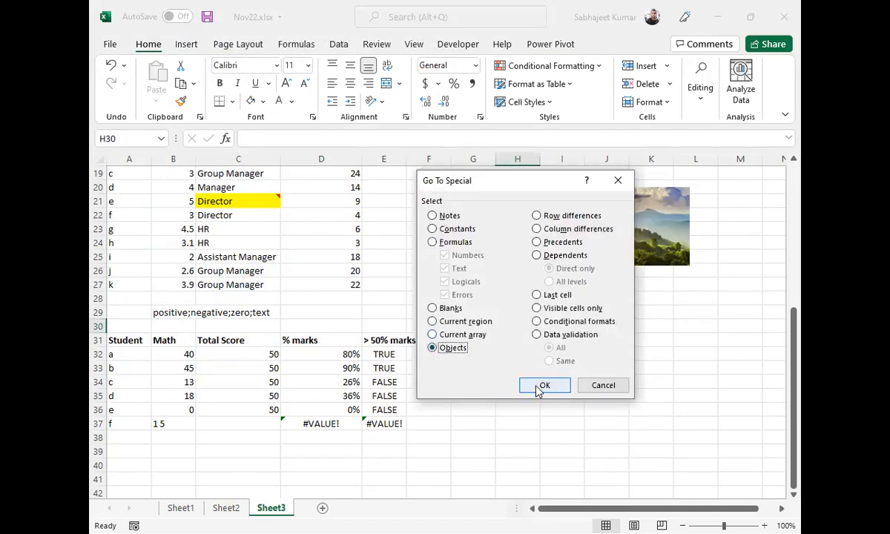
{"action": "left_click", "coordinate": [538, 384]}
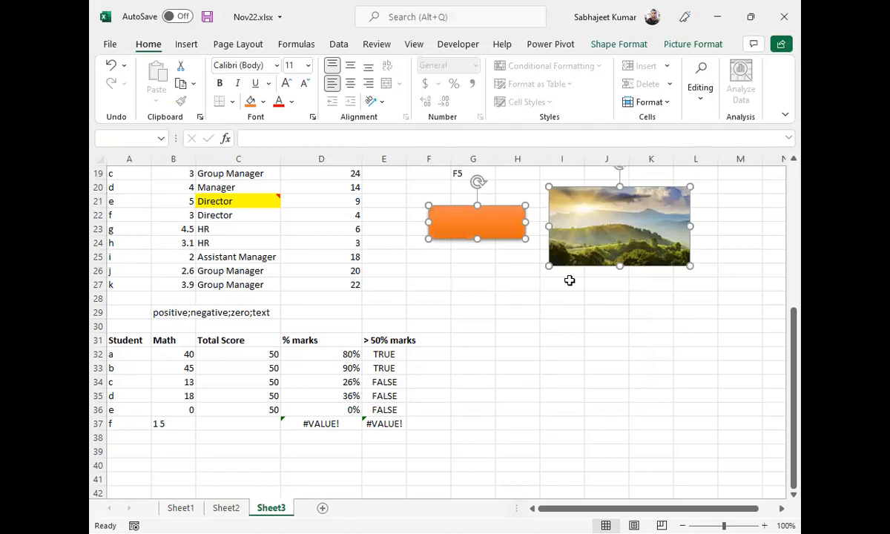
{"action": "key", "text": "Delete"}
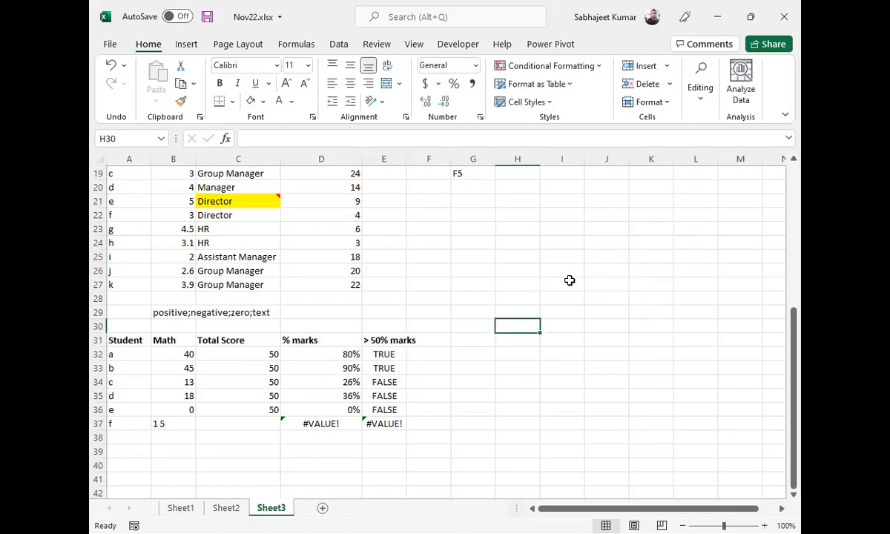
{"action": "key", "text": "ctrl+z"}
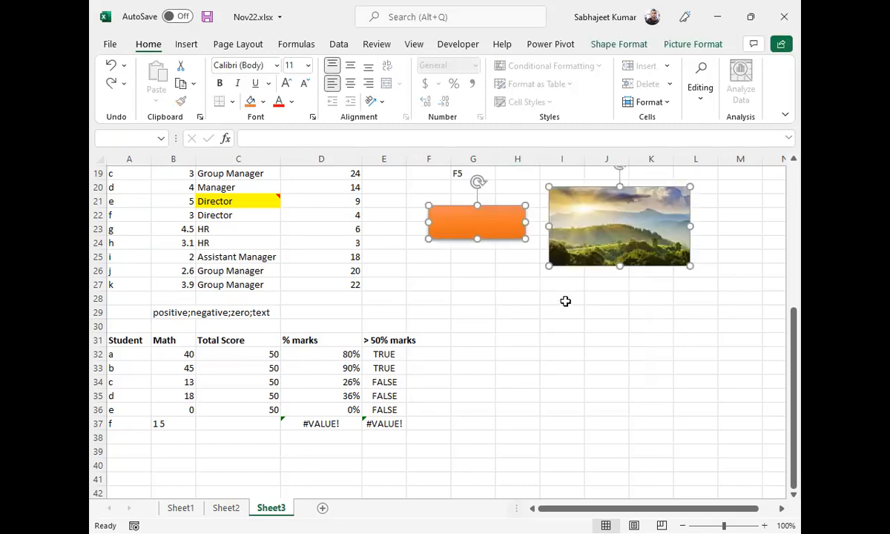
{"action": "left_click", "coordinate": [491, 337]}
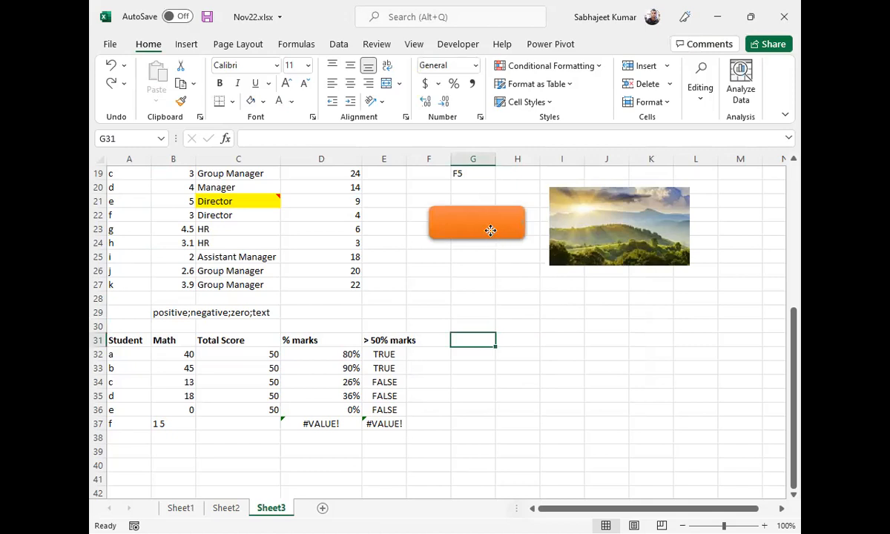
Step: Select the orange rounded rectangle and the landscape picture together by hand, and clear the selection
{"action": "left_click", "coordinate": [490, 231]}
{"action": "left_click", "coordinate": [568, 223], "text": "ctrl"}
{"action": "left_click", "coordinate": [604, 295], "text": "ctrl"}
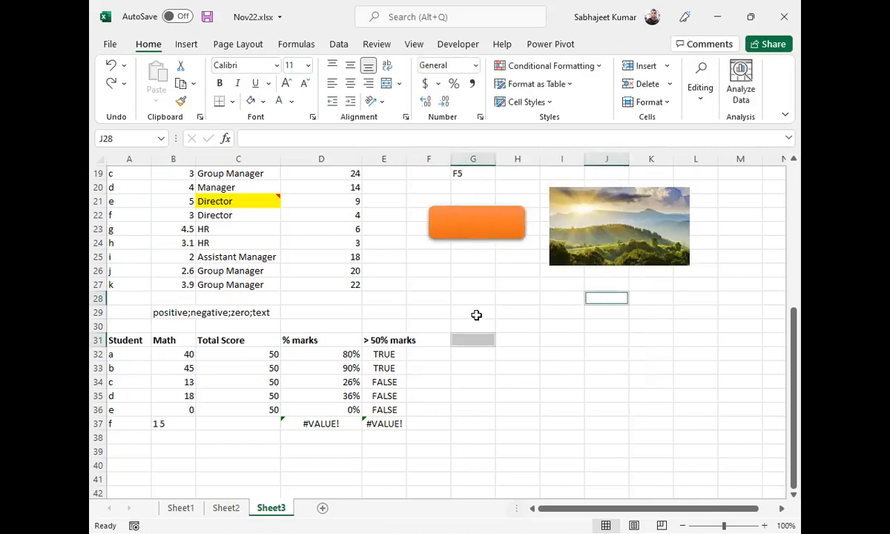
{"action": "left_click", "coordinate": [457, 226]}
{"action": "left_click", "coordinate": [629, 260], "text": "ctrl"}
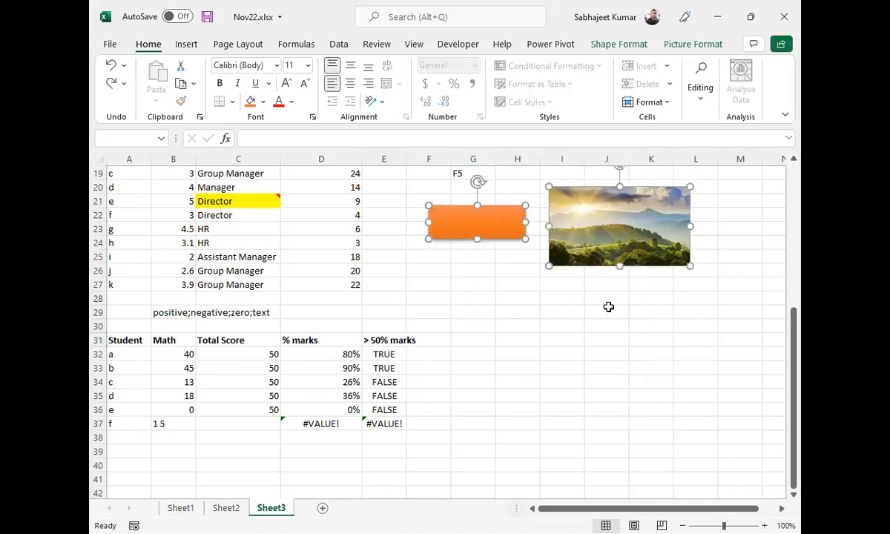
{"action": "left_click", "coordinate": [486, 325]}
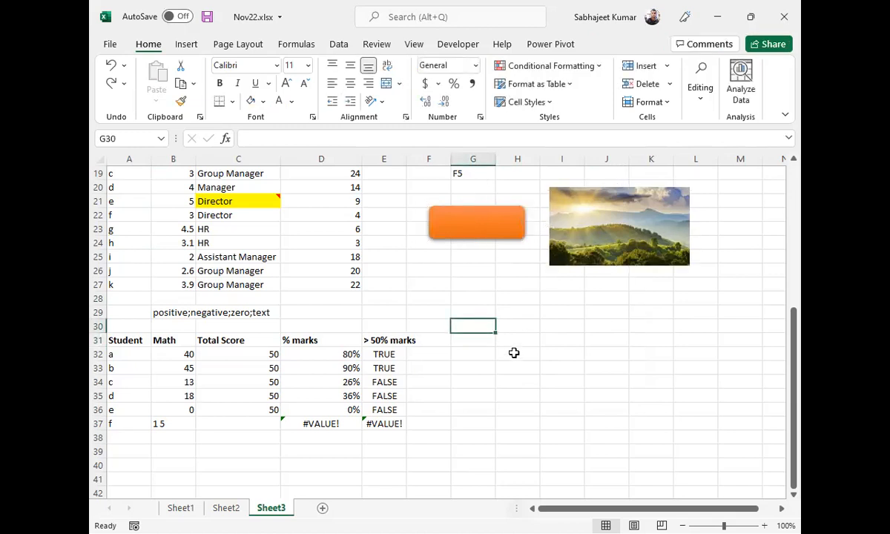
{"action": "key", "text": "F5"}
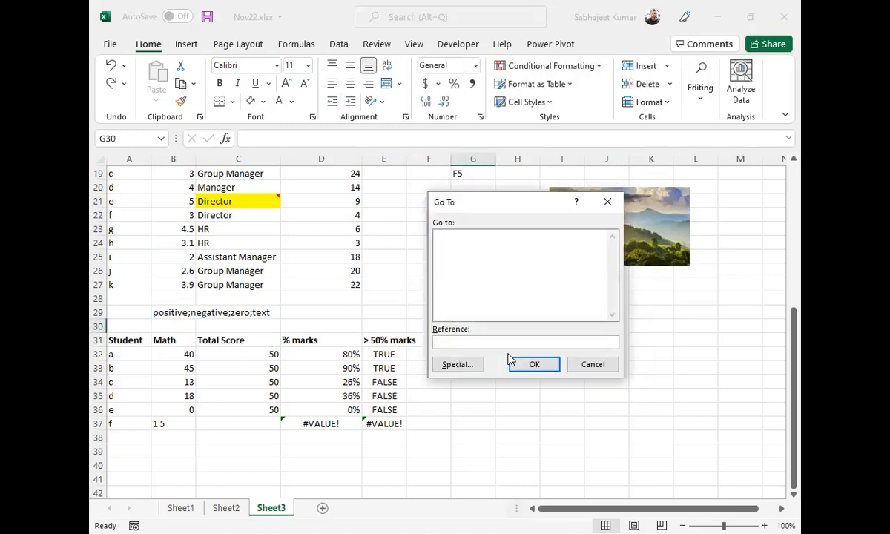
{"action": "left_click", "coordinate": [458, 368]}
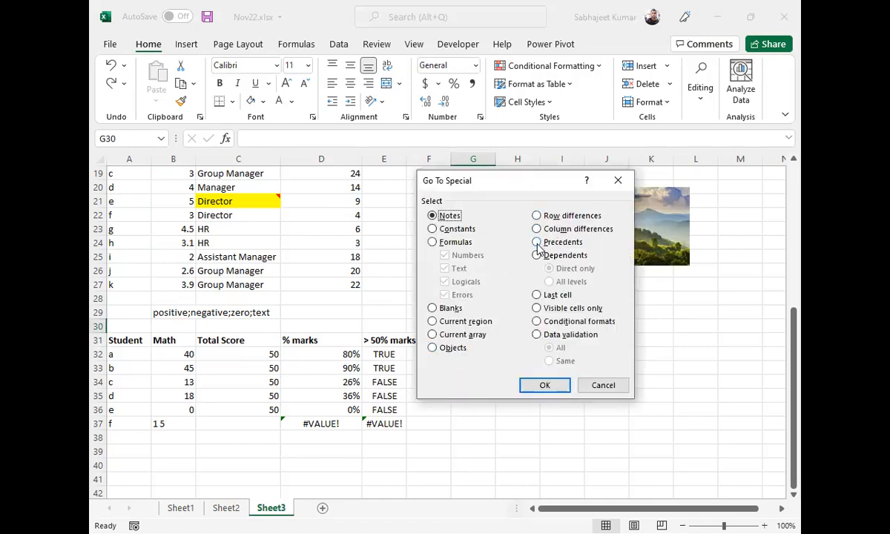
{"action": "left_click", "coordinate": [603, 385]}
{"action": "scroll", "coordinate": [417, 395], "scroll_direction": "down", "scroll_amount": 6}
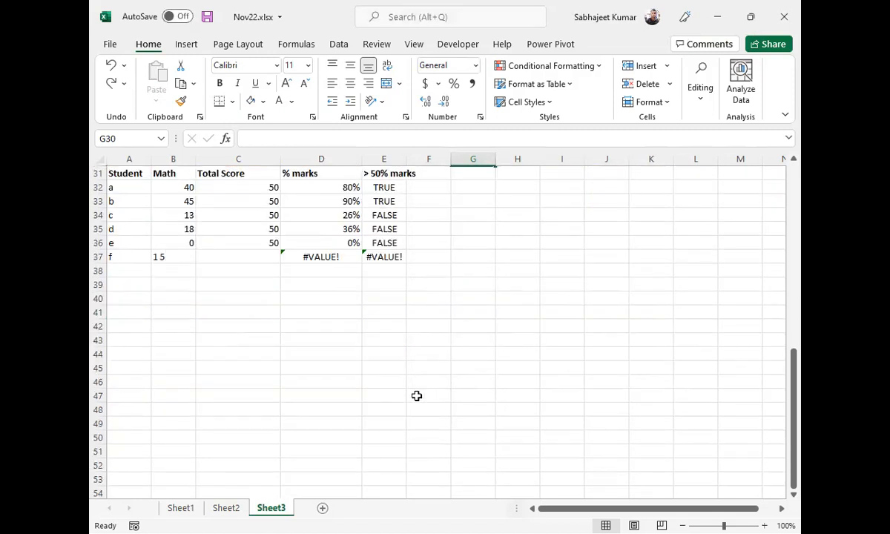
{"action": "scroll", "coordinate": [398, 393], "scroll_direction": "up", "scroll_amount": 10}
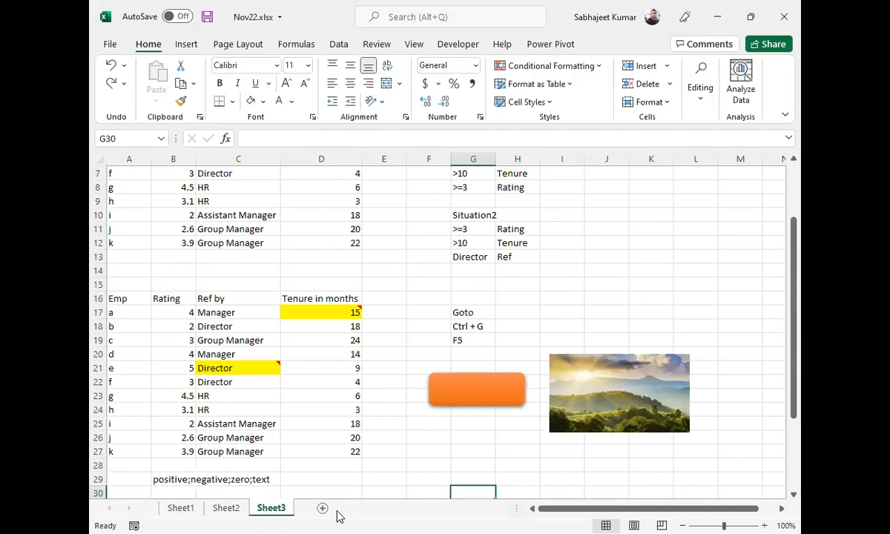
Step: Add a new worksheet and enter a sample first name in cell A1
{"action": "key", "text": "shift+F11"}
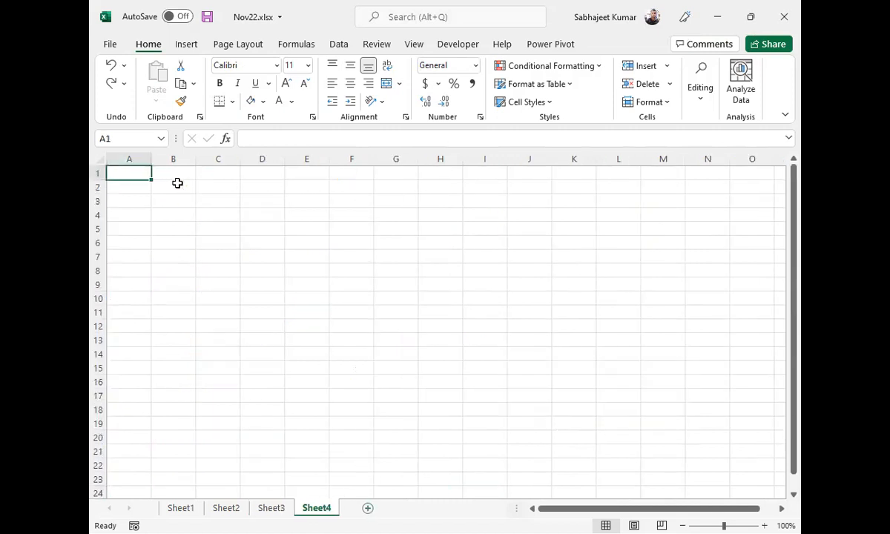
{"action": "key", "text": "Down"}
{"action": "type", "text": "a"}
{"action": "key", "text": "Escape"}
{"action": "key", "text": "Up"}
{"action": "type", "text": "Aman"}
{"action": "key", "text": "Return"}
Step: Link cell B4 to the name in A1 with the formula =A1
{"action": "key", "text": "Down"}
{"action": "key", "text": "Down"}
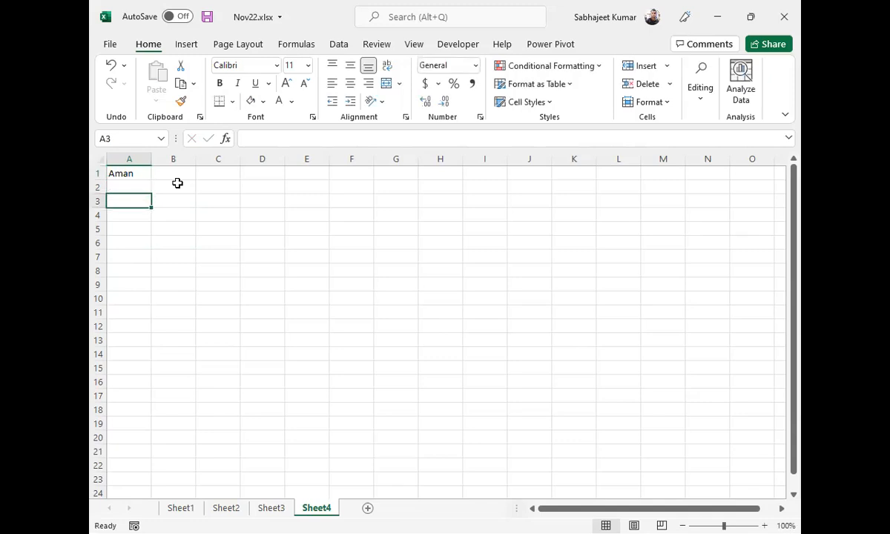
{"action": "key", "text": "Right"}
{"action": "type", "text": "="}
{"action": "key", "text": "Up"}
{"action": "key", "text": "Up"}
{"action": "key", "text": "Up"}
{"action": "key", "text": "Left"}
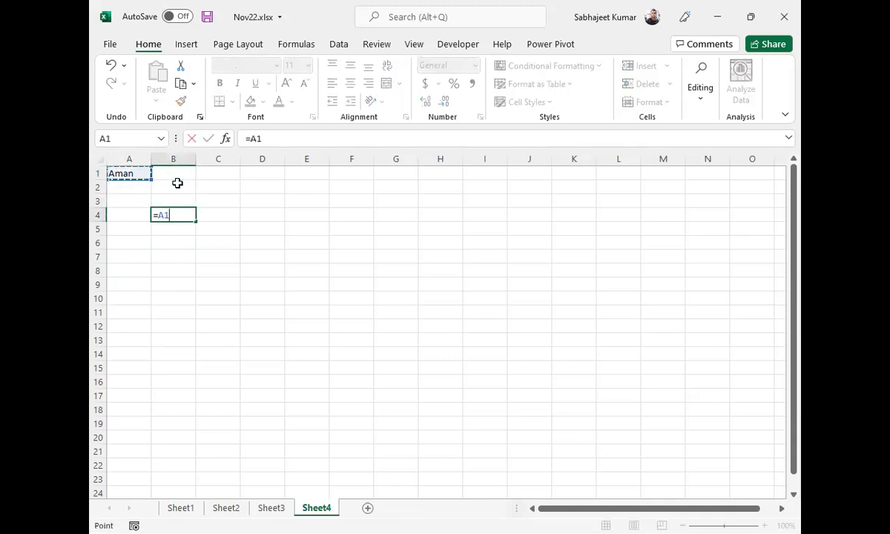
{"action": "key", "text": "Return"}
Step: Link cell C7 to cell B4 with the formula =B4
{"action": "key", "text": "Up"}
{"action": "key", "text": "Down"}
{"action": "key", "text": "Down"}
{"action": "key", "text": "Down"}
{"action": "key", "text": "Down"}
{"action": "key", "text": "Right"}
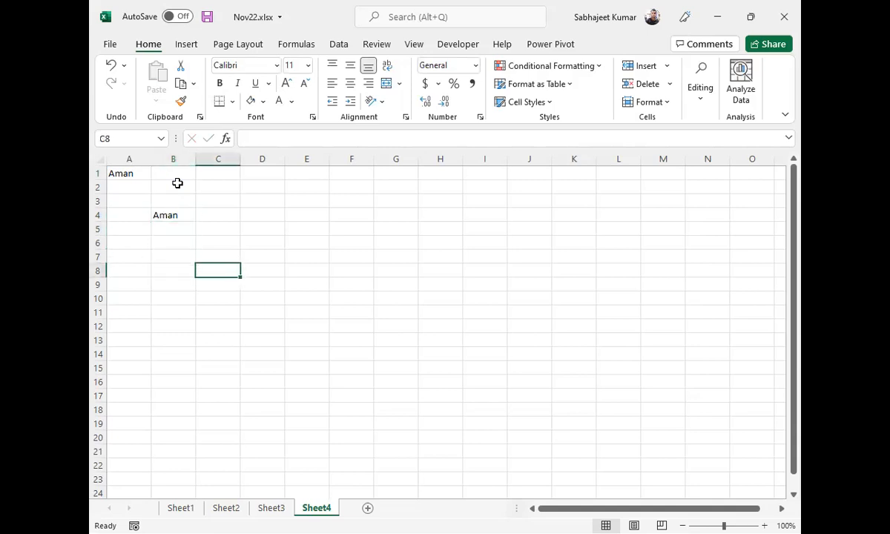
{"action": "key", "text": "Right"}
{"action": "key", "text": "Up"}
{"action": "key", "text": "Left"}
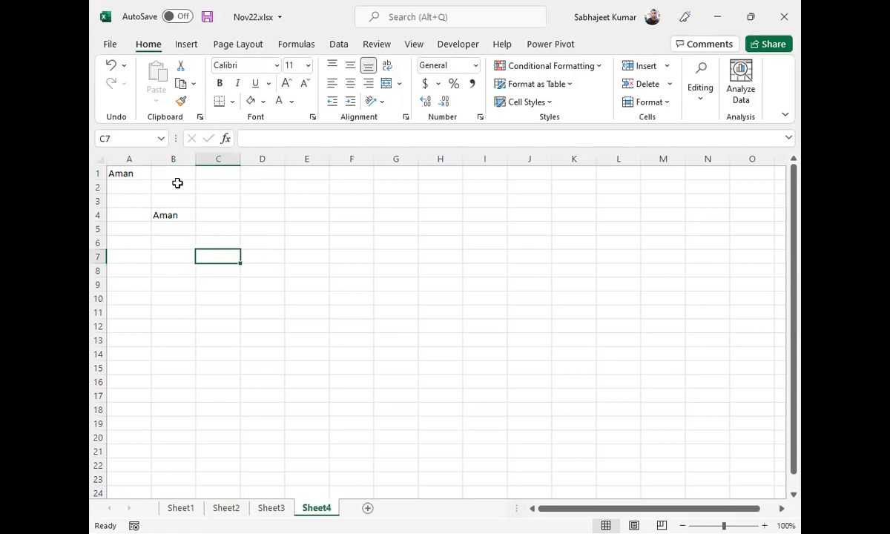
{"action": "type", "text": "="}
{"action": "key", "text": "Up"}
{"action": "key", "text": "Up"}
{"action": "key", "text": "Up"}
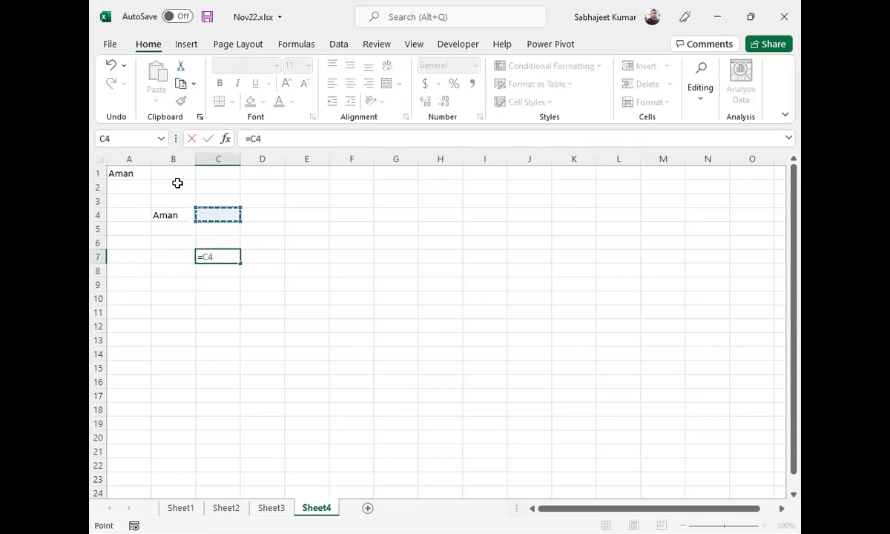
{"action": "key", "text": "Left"}
{"action": "key", "text": "Return"}
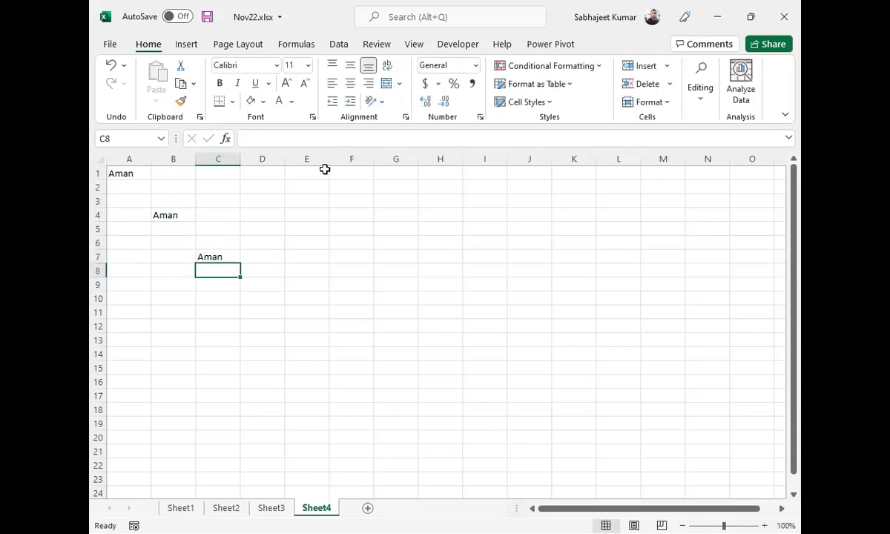
Step: Inspect which cells the formulas in C7 and B4 refer to
{"action": "left_click", "coordinate": [215, 254]}
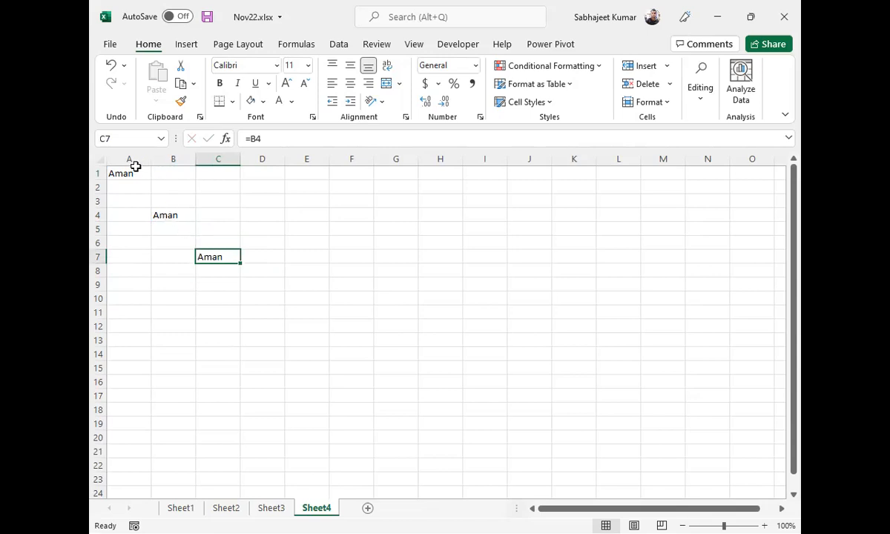
{"action": "key", "text": "F2"}
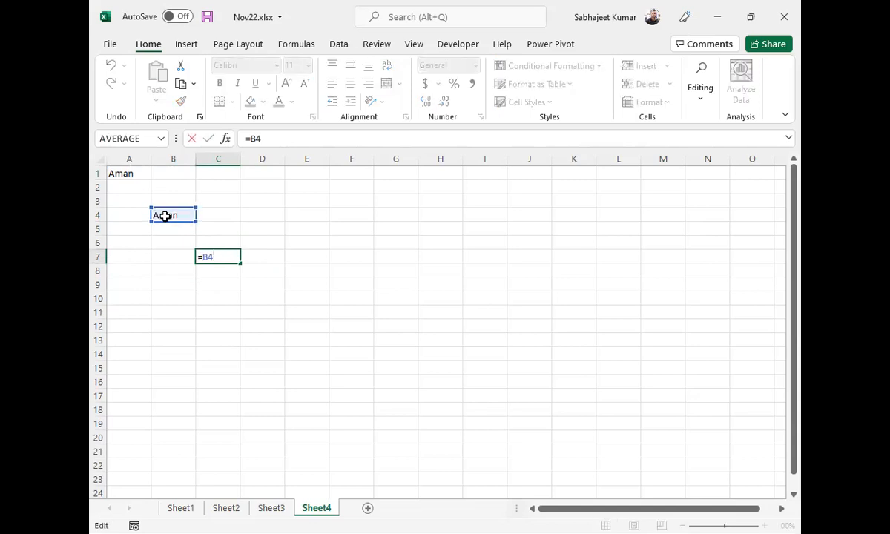
{"action": "left_click", "coordinate": [165, 215]}
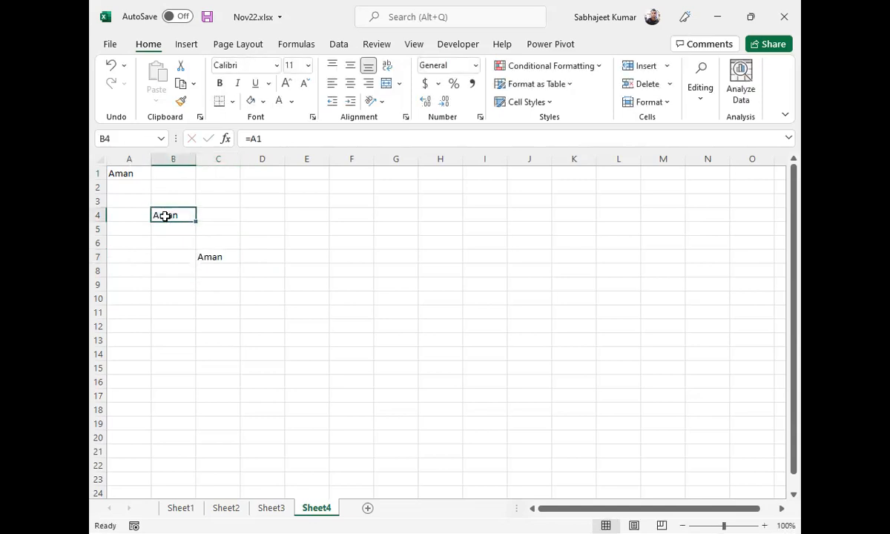
{"action": "key", "text": "F2"}
{"action": "key", "text": "Escape"}
{"action": "key", "text": "ctrl+g"}
{"action": "left_click", "coordinate": [459, 368]}
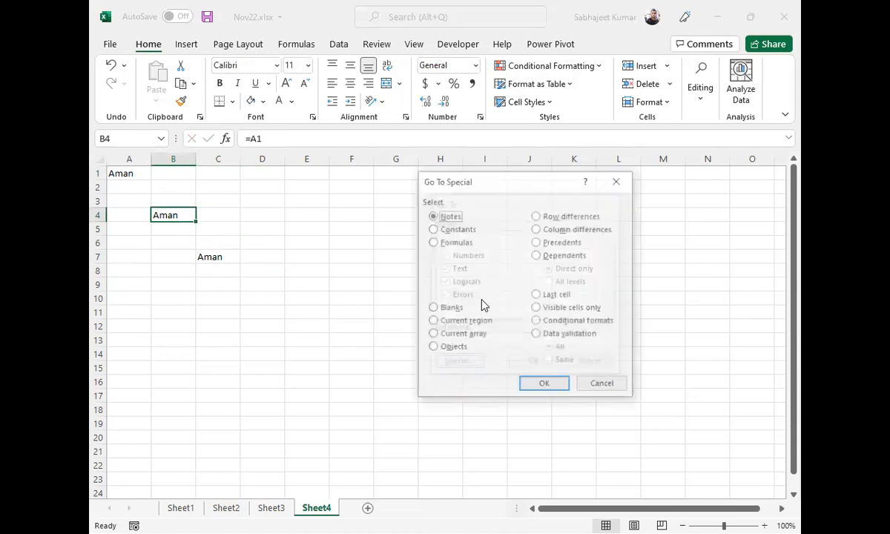
{"action": "left_click", "coordinate": [537, 243]}
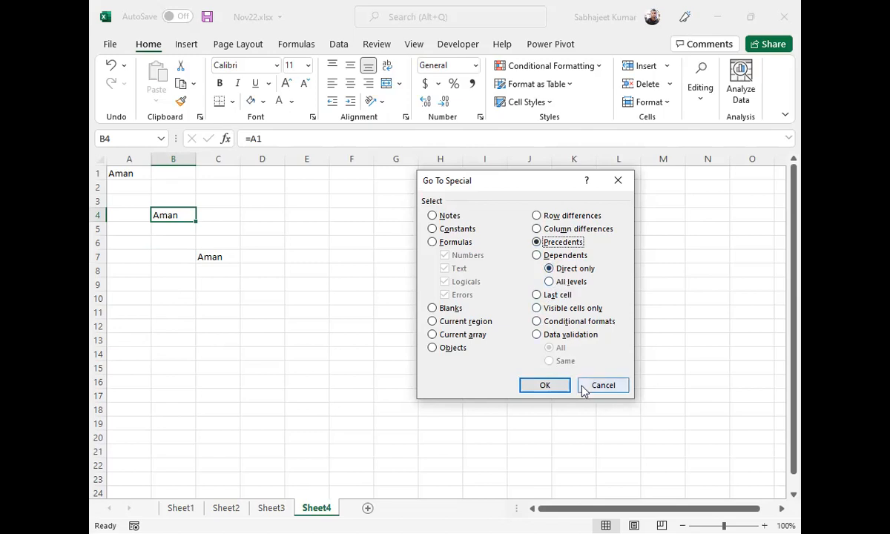
{"action": "left_click", "coordinate": [606, 386]}
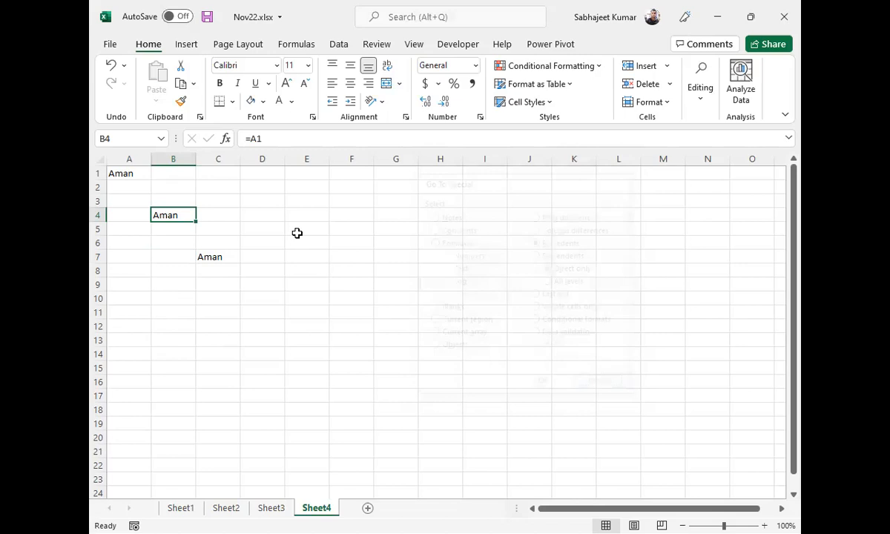
Step: Try to select direct precedents from the empty cell E5 using Go To Special
{"action": "left_click", "coordinate": [300, 232]}
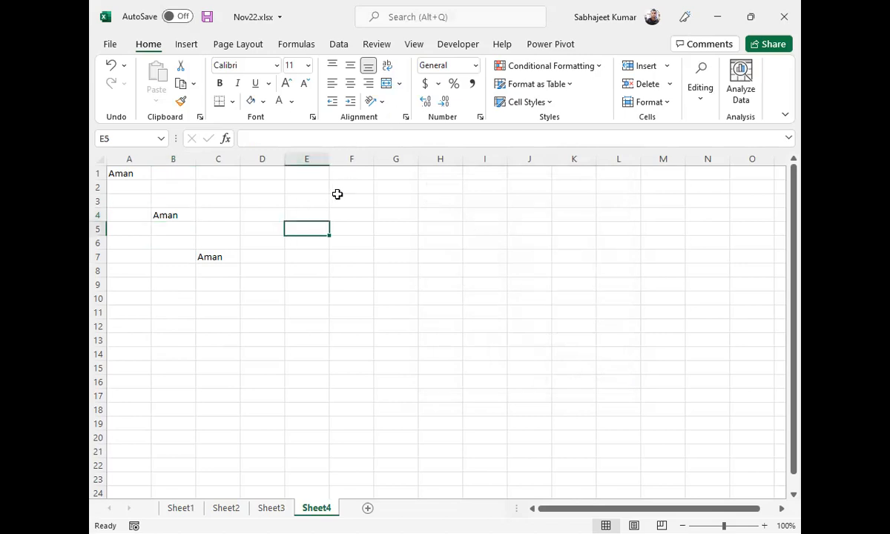
{"action": "key", "text": "ctrl+g"}
{"action": "left_click", "coordinate": [457, 365]}
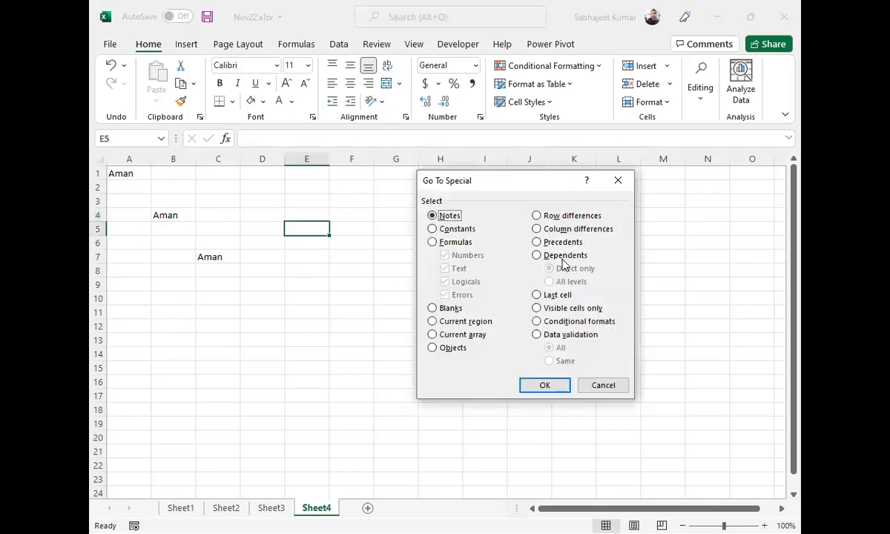
{"action": "left_click", "coordinate": [557, 245]}
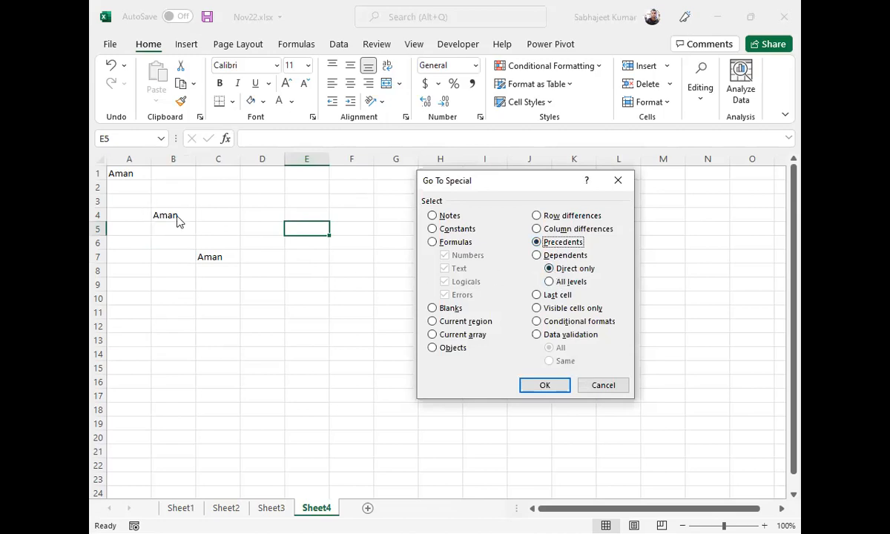
{"action": "left_click", "coordinate": [531, 387]}
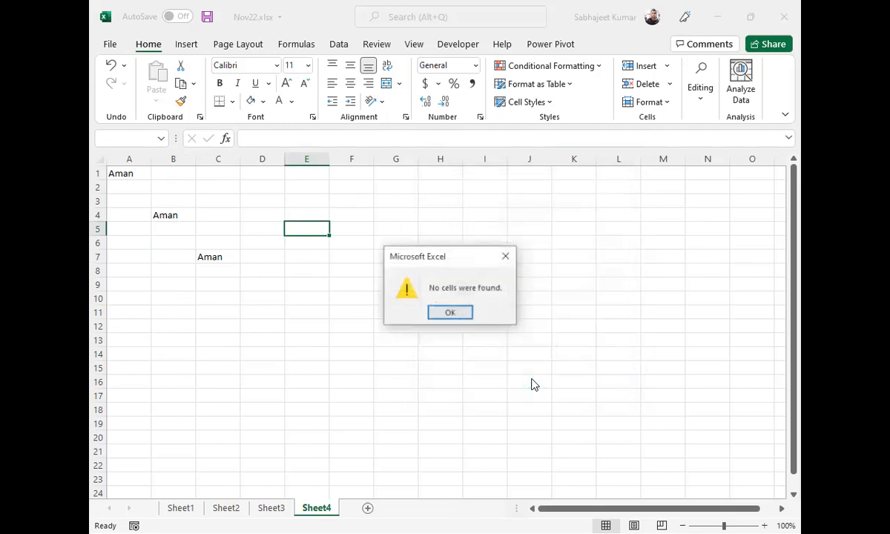
{"action": "left_click", "coordinate": [447, 314]}
Step: Select the direct precedents of the range A1:C9 using Go To Special
{"action": "left_click_drag", "start_coordinate": [118, 172], "coordinate": [207, 283]}
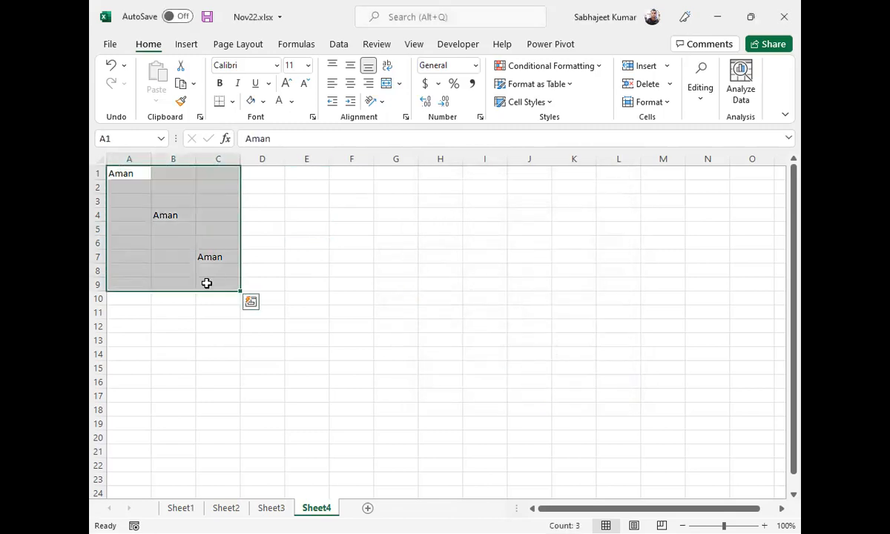
{"action": "key", "text": "F5"}
{"action": "left_click", "coordinate": [469, 365]}
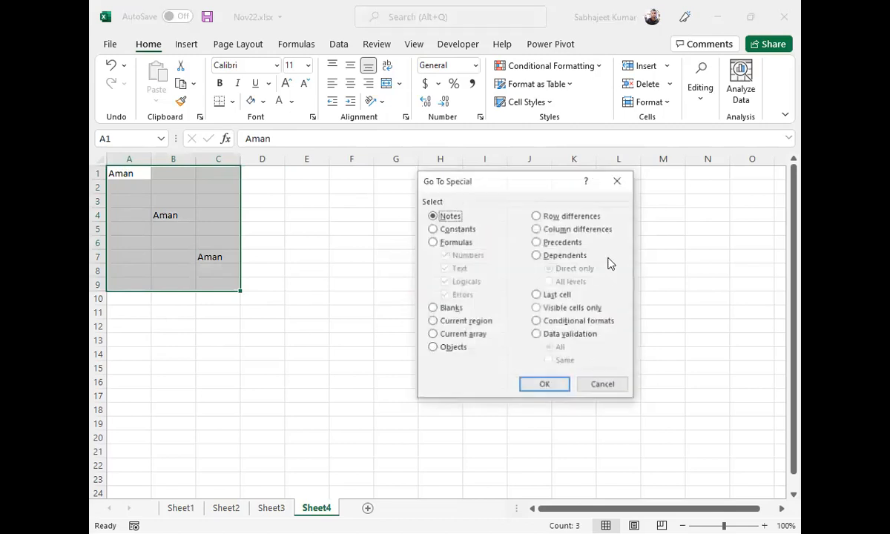
{"action": "left_click", "coordinate": [538, 242]}
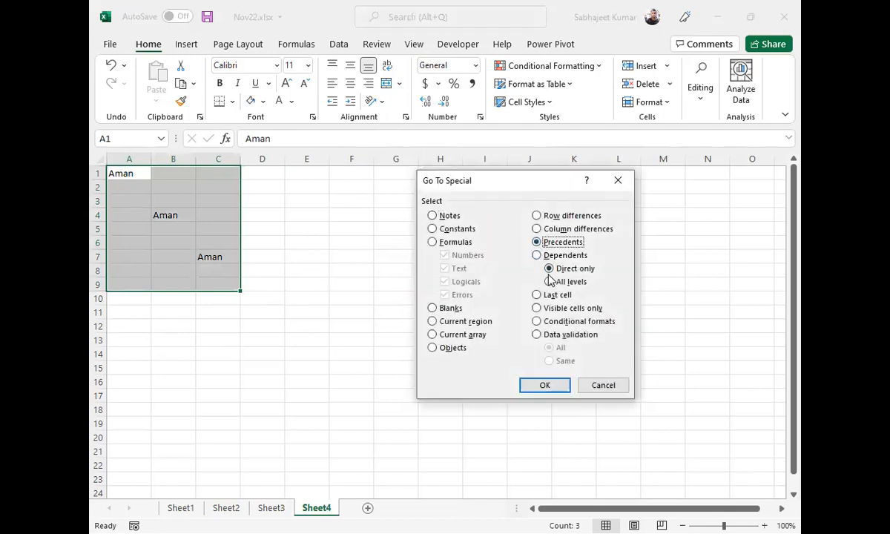
{"action": "left_click", "coordinate": [552, 387]}
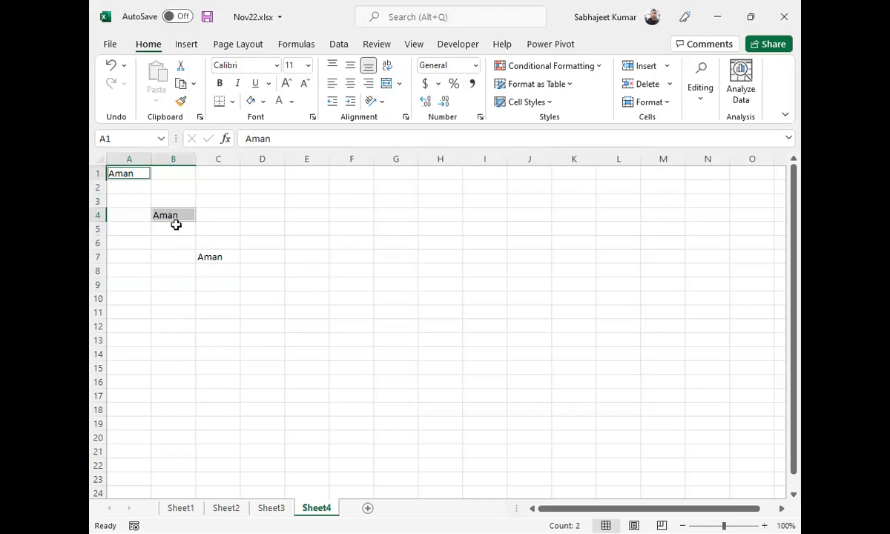
Step: Check the formulas in C7 and B4 to trace the references back to A1
{"action": "left_click", "coordinate": [212, 256]}
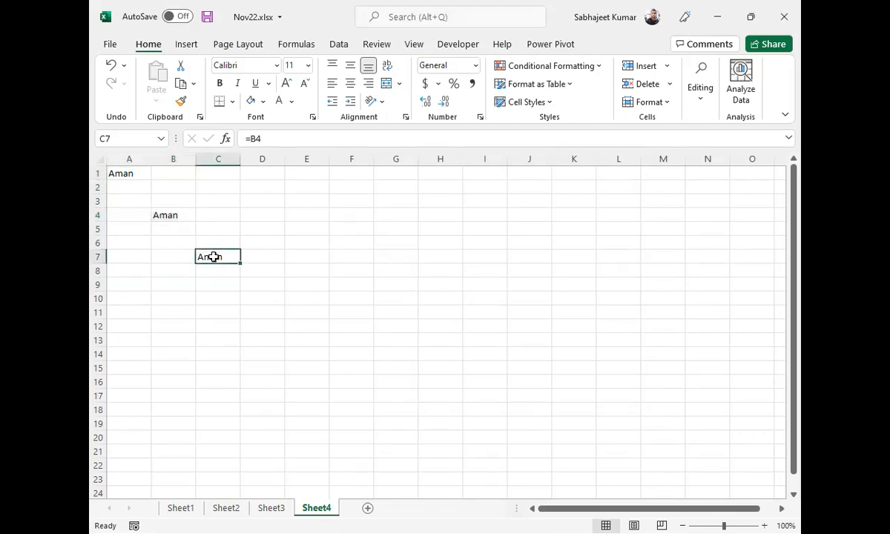
{"action": "left_click_drag", "start_coordinate": [165, 215], "coordinate": [116, 171]}
{"action": "left_click", "coordinate": [157, 212]}
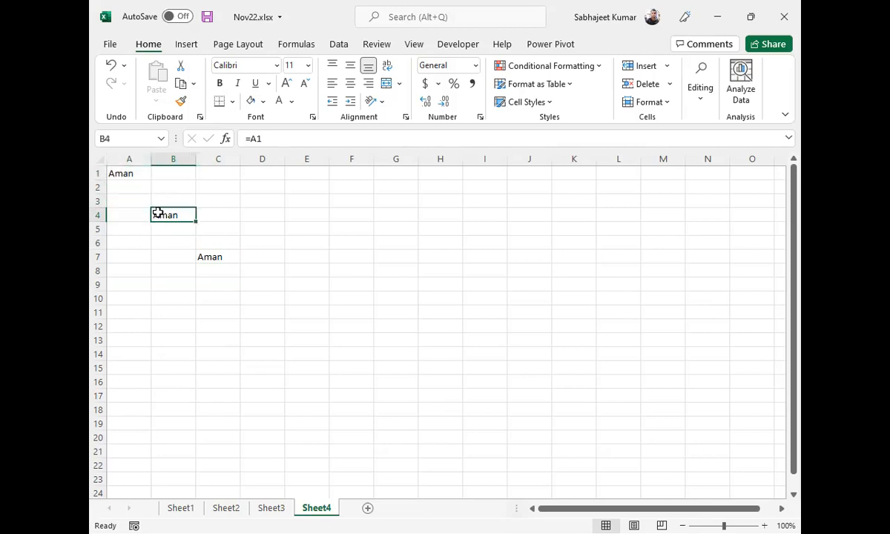
Step: Select the dependents at all levels of the range A1:D8 using Go To Special
{"action": "left_click_drag", "start_coordinate": [242, 269], "coordinate": [99, 171]}
{"action": "key", "text": "F5"}
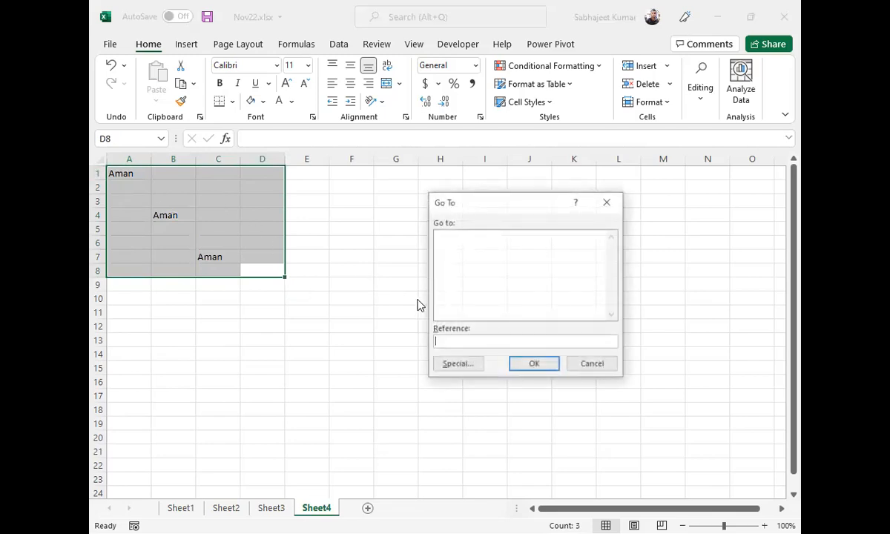
{"action": "left_click", "coordinate": [460, 361]}
{"action": "left_click", "coordinate": [537, 256]}
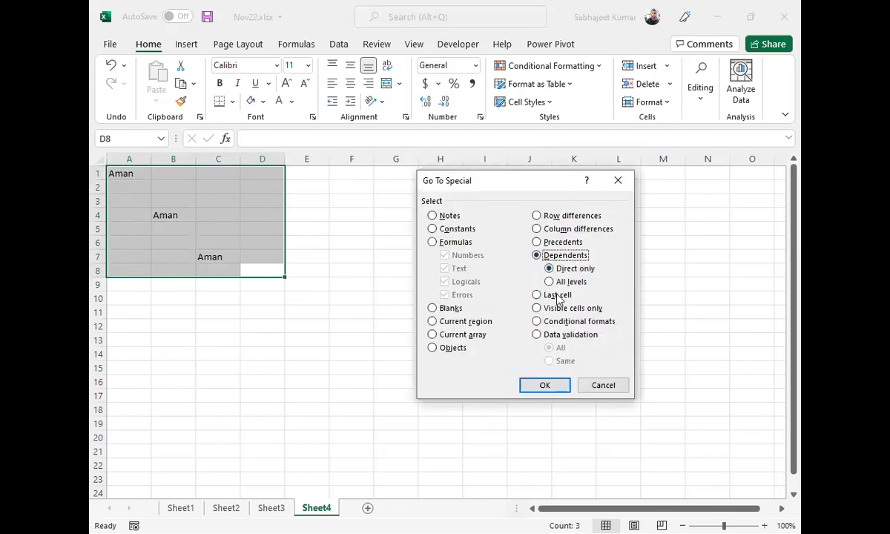
{"action": "left_click", "coordinate": [549, 271]}
{"action": "left_click", "coordinate": [549, 283]}
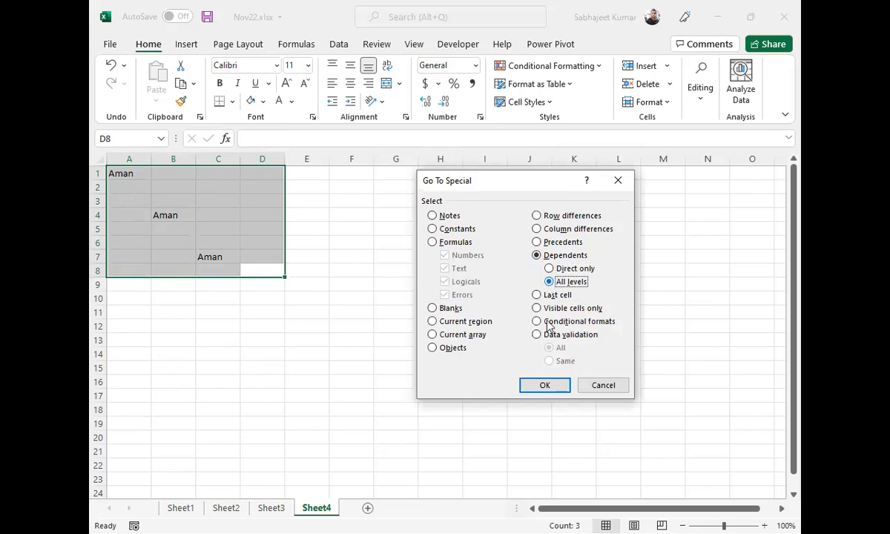
{"action": "left_click", "coordinate": [525, 383]}
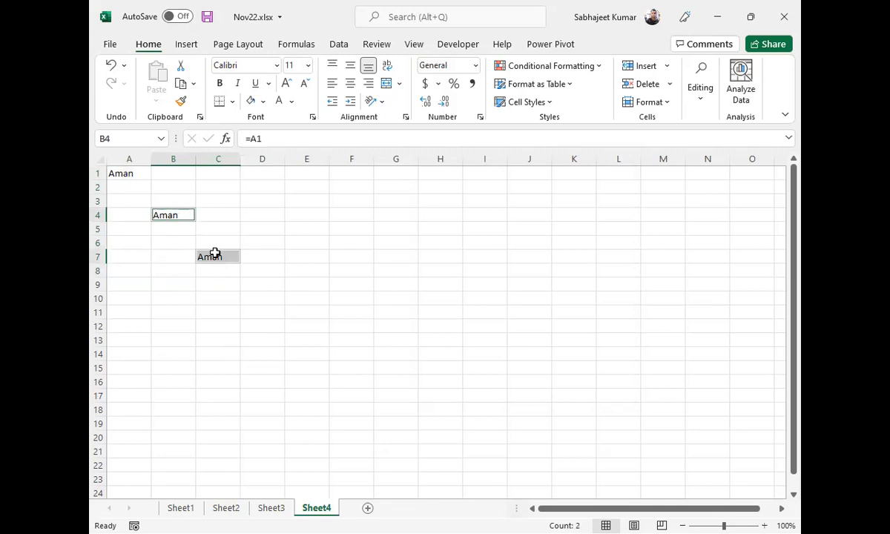
Step: Check the contents of A1, B4 and C7 to trace which cells depend on A1
{"action": "left_click", "coordinate": [132, 176]}
{"action": "left_click", "coordinate": [161, 214]}
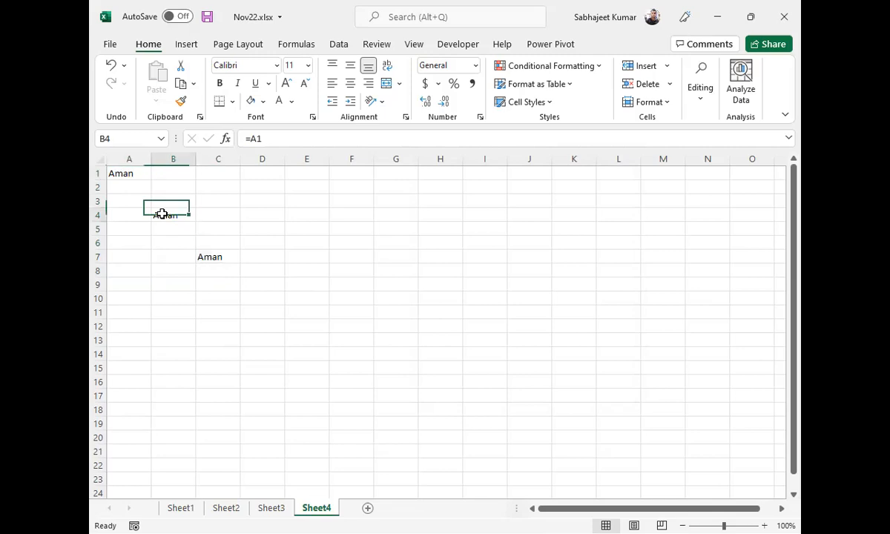
{"action": "left_click", "coordinate": [220, 258]}
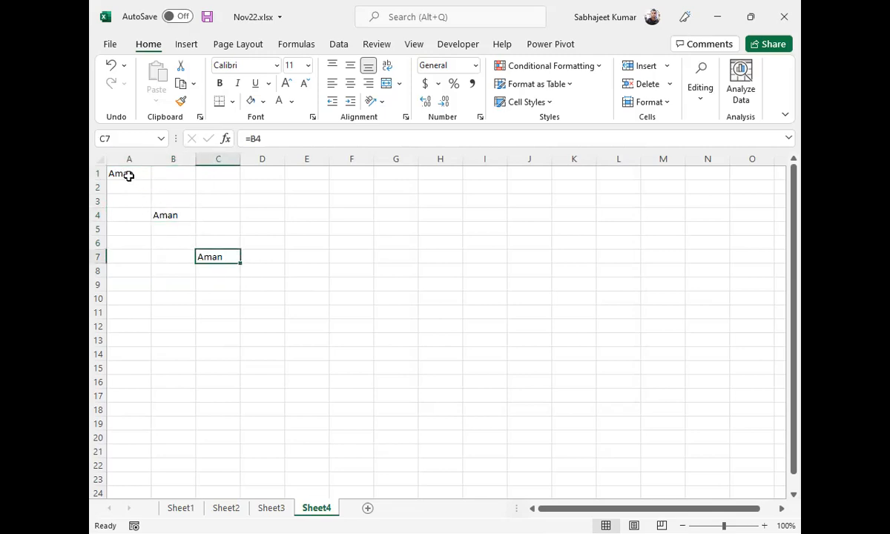
{"action": "left_click", "coordinate": [159, 214]}
{"action": "left_click", "coordinate": [127, 174]}
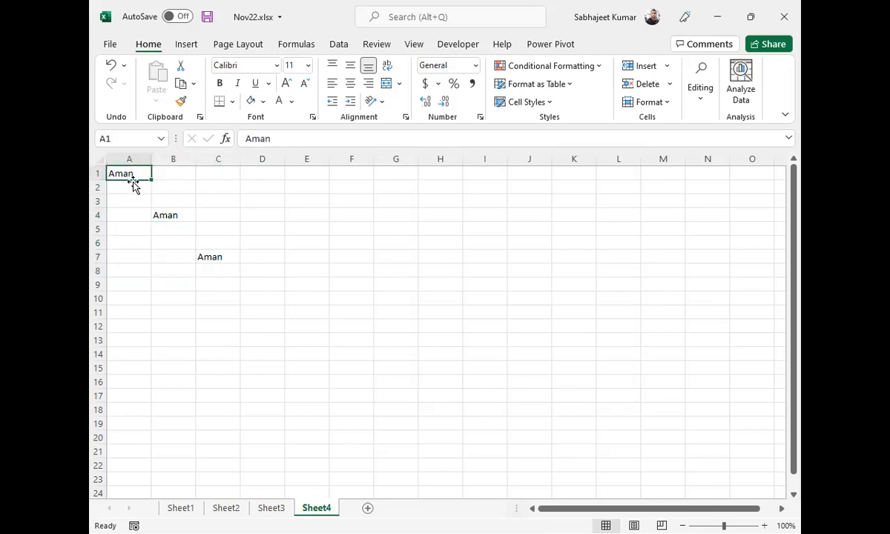
{"action": "left_click_drag", "start_coordinate": [126, 173], "coordinate": [165, 226]}
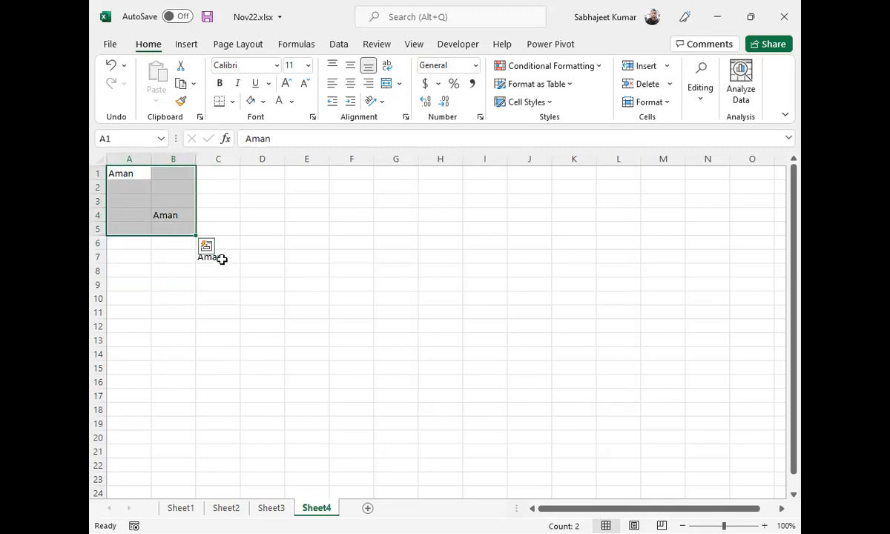
{"action": "left_click", "coordinate": [221, 257]}
{"action": "left_click", "coordinate": [190, 215]}
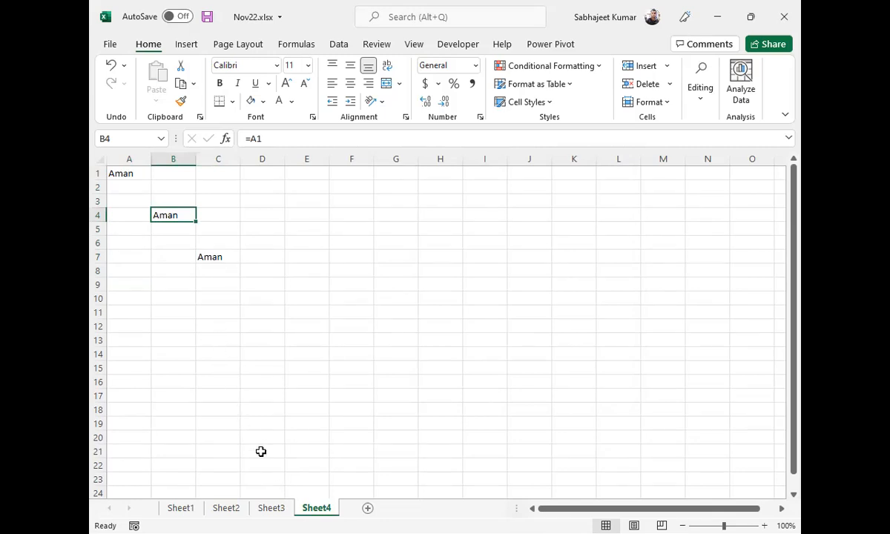
Step: Jump to the last used cell of Sheet3 using the Last cell option of Go To Special
{"action": "left_click", "coordinate": [271, 508]}
{"action": "left_click", "coordinate": [233, 398]}
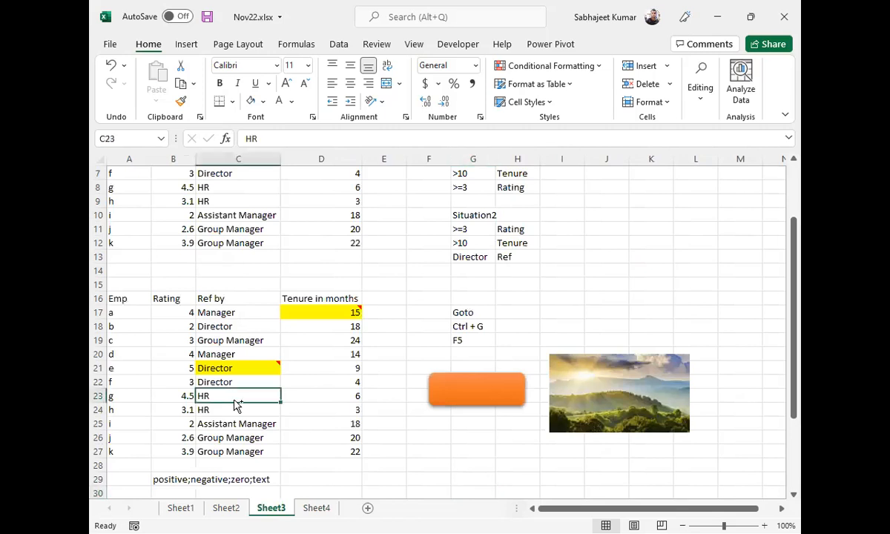
{"action": "key", "text": "ctrl+g"}
{"action": "left_click", "coordinate": [443, 364]}
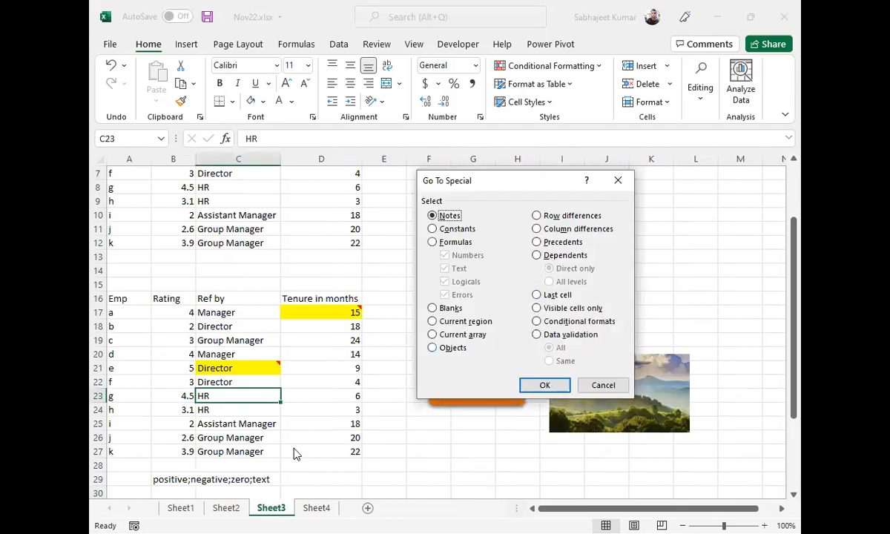
{"action": "left_click", "coordinate": [537, 295]}
{"action": "left_click", "coordinate": [547, 384]}
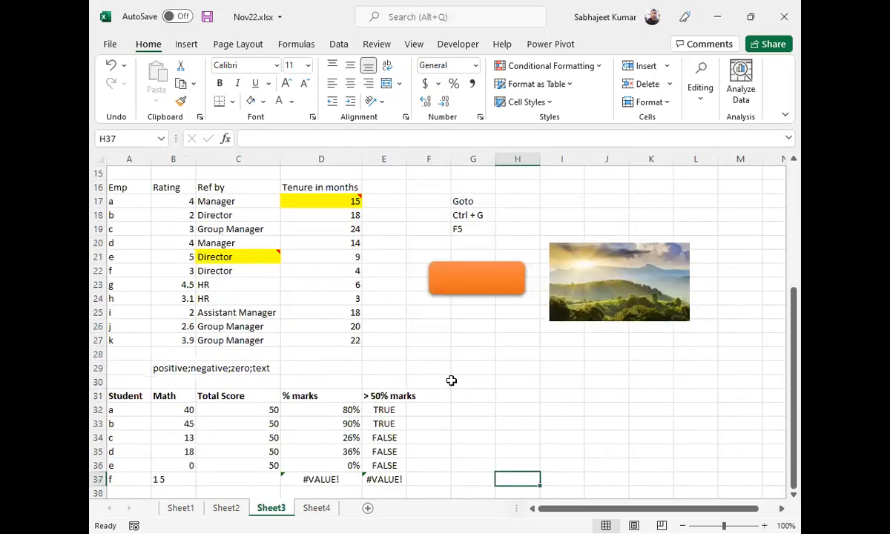
{"action": "scroll", "coordinate": [349, 416], "scroll_direction": "down", "scroll_amount": 2}
Step: Copy the employee table A1:D12 from Sheet3 and paste it at A1 of a new worksheet
{"action": "scroll", "coordinate": [348, 411], "scroll_direction": "up", "scroll_amount": 4}
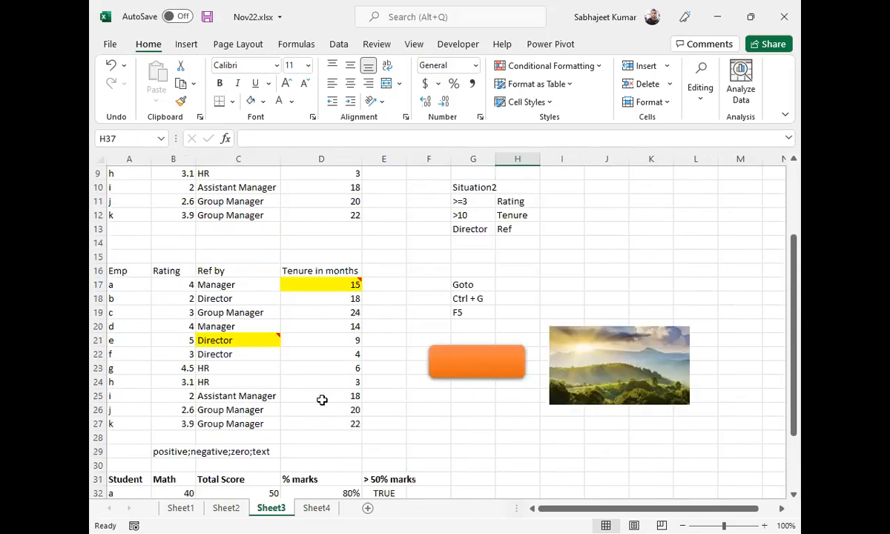
{"action": "scroll", "coordinate": [171, 246], "scroll_direction": "up", "scroll_amount": 3}
{"action": "left_click", "coordinate": [171, 249]}
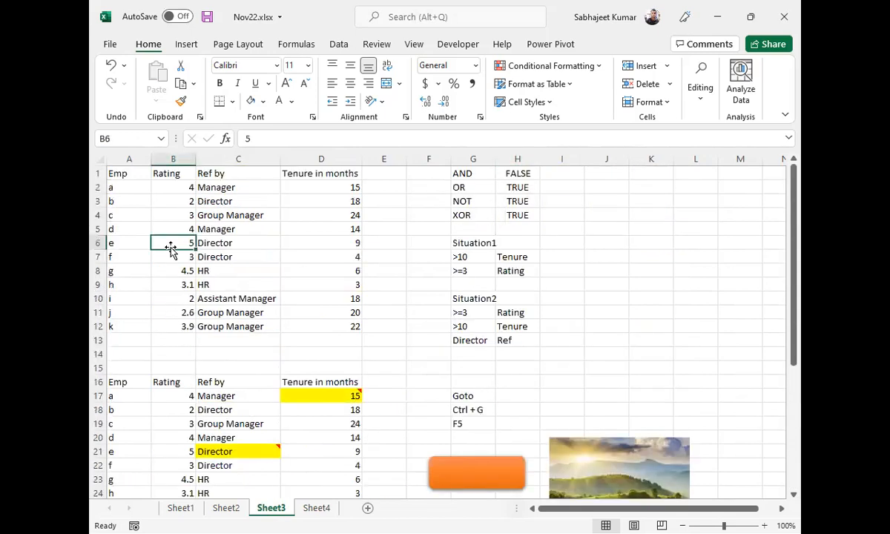
{"action": "key", "text": "ctrl+a"}
{"action": "key", "text": "ctrl+c"}
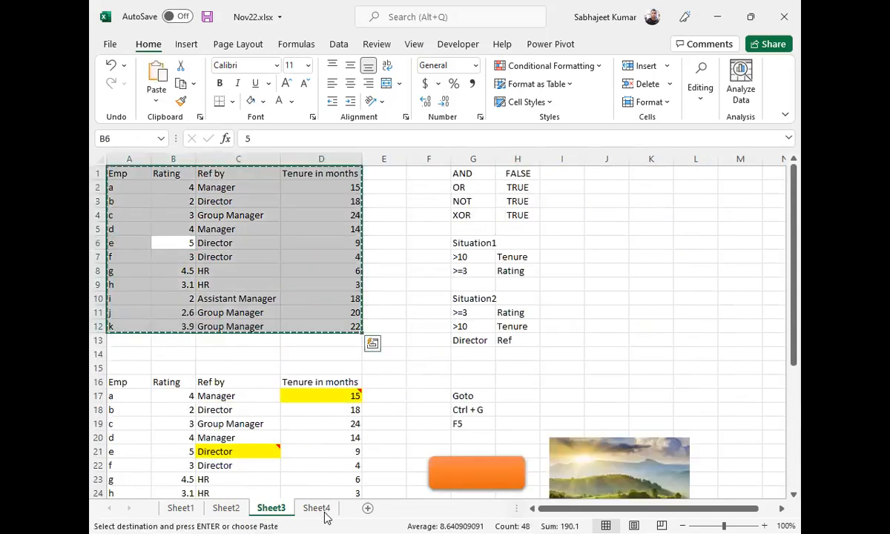
{"action": "left_click", "coordinate": [317, 509]}
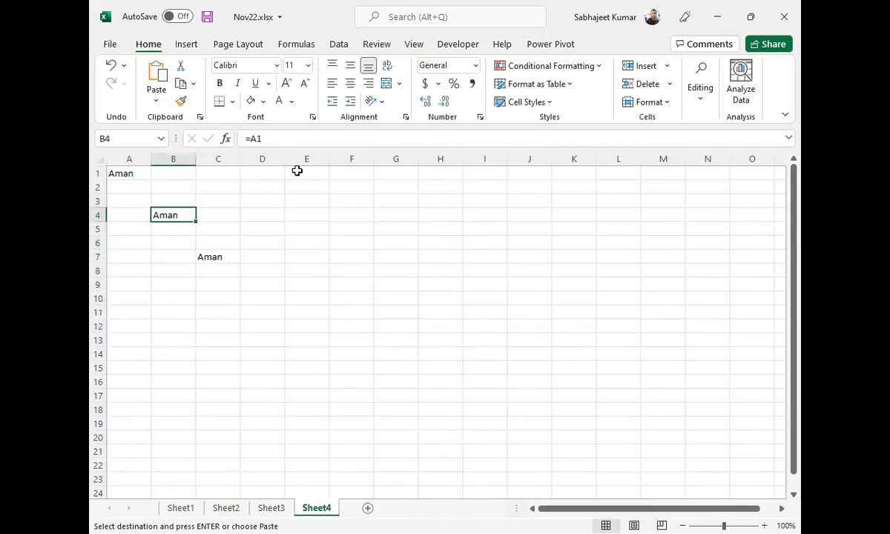
{"action": "left_click", "coordinate": [368, 508]}
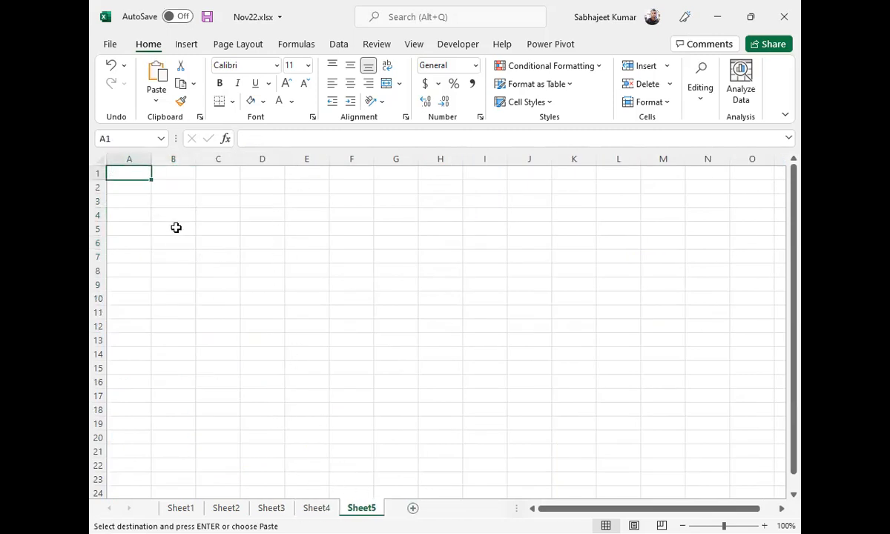
{"action": "key", "text": "ctrl+v"}
{"action": "left_click", "coordinate": [178, 202]}
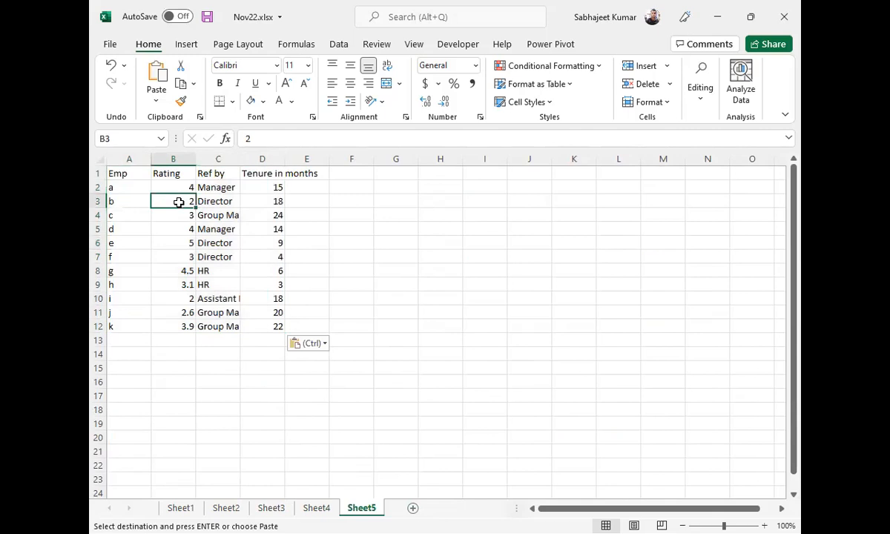
{"action": "key", "text": "ctrl+a"}
{"action": "key", "text": "ctrl+g"}
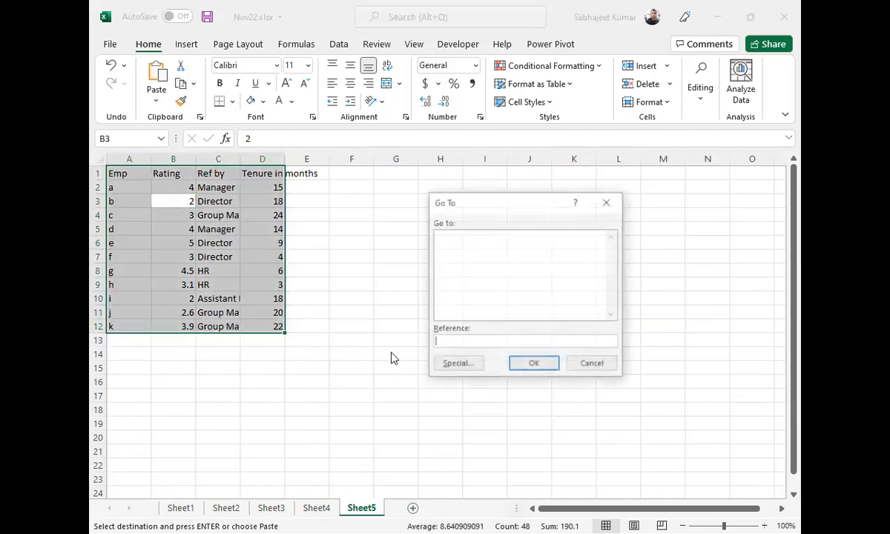
{"action": "left_click", "coordinate": [455, 362]}
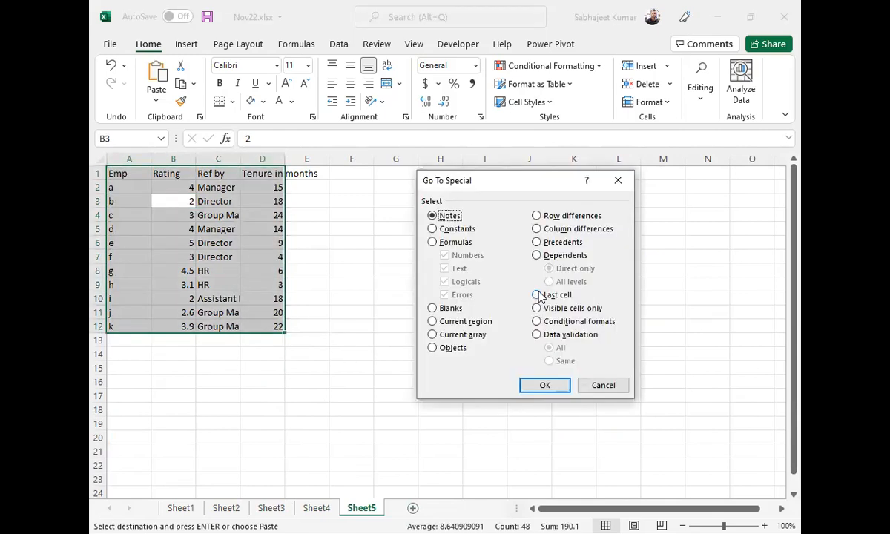
{"action": "left_click", "coordinate": [613, 388]}
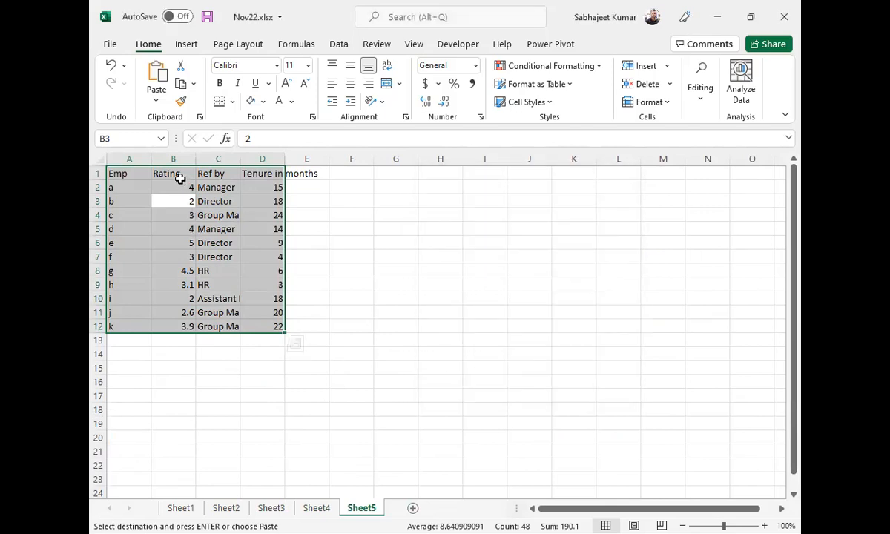
Step: Filter the pasted table to exclude Assistant Manager in the Ref by column and c in the Emp column
{"action": "key", "text": "ctrl+shift+l"}
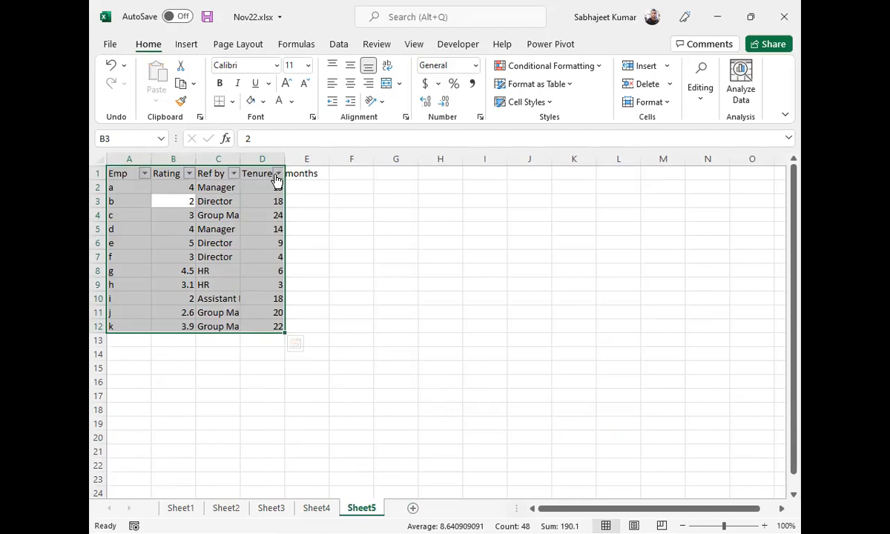
{"action": "left_click", "coordinate": [234, 173]}
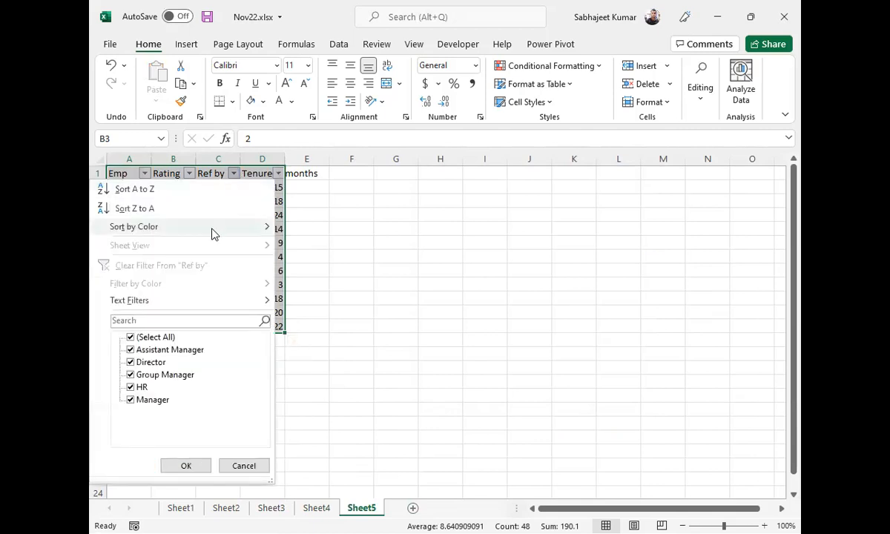
{"action": "left_click", "coordinate": [130, 350]}
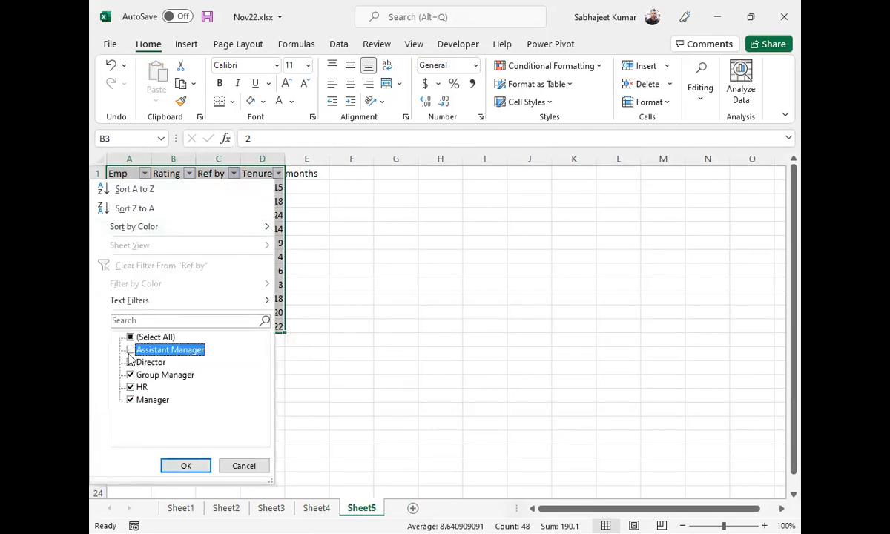
{"action": "left_click", "coordinate": [184, 466]}
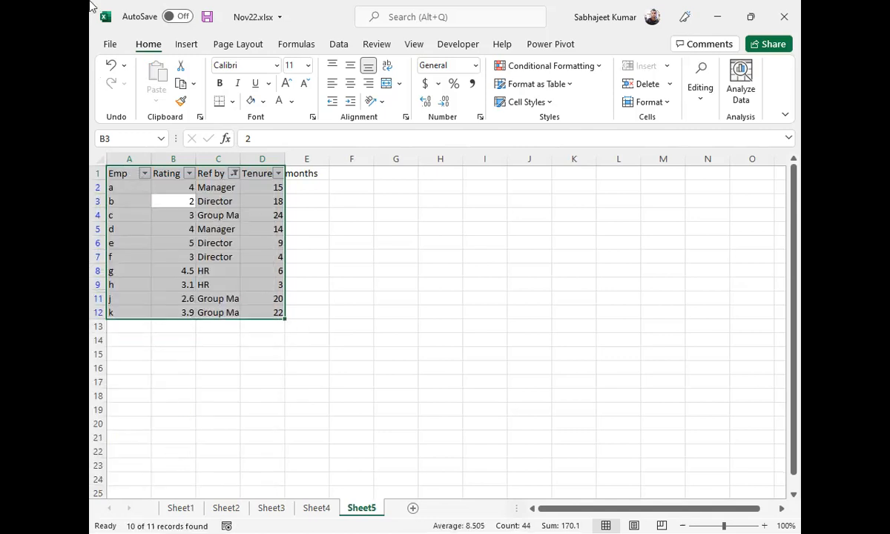
{"action": "left_click", "coordinate": [145, 173]}
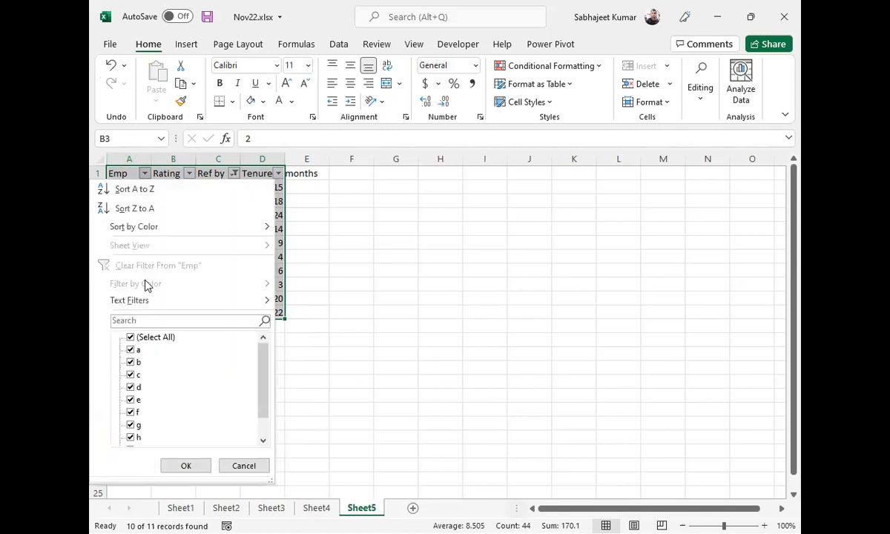
{"action": "left_click", "coordinate": [132, 376]}
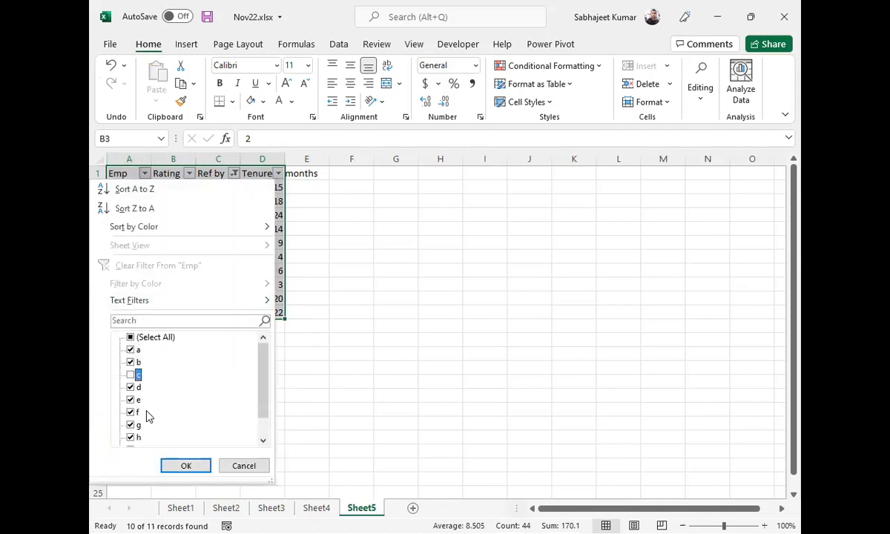
{"action": "left_click", "coordinate": [185, 465]}
{"action": "left_click", "coordinate": [178, 213]}
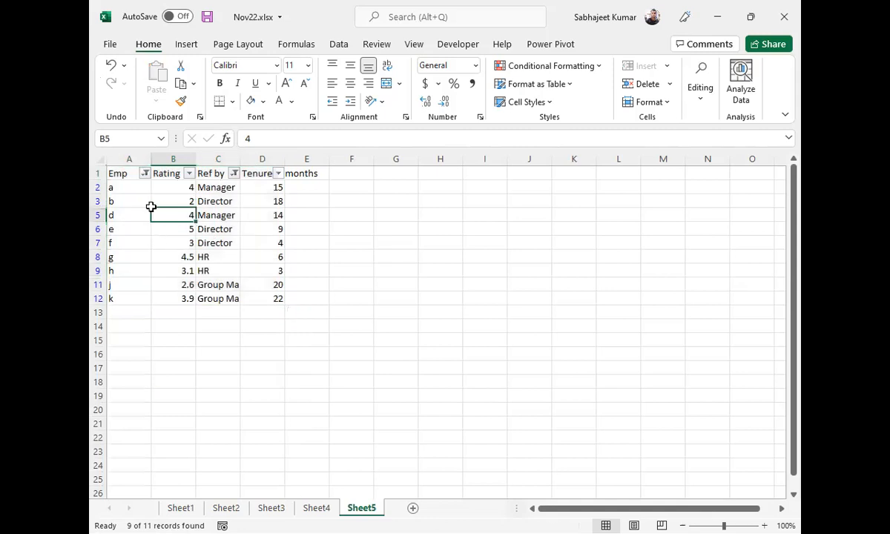
{"action": "key", "text": "ctrl+a"}
{"action": "key", "text": "ctrl+c"}
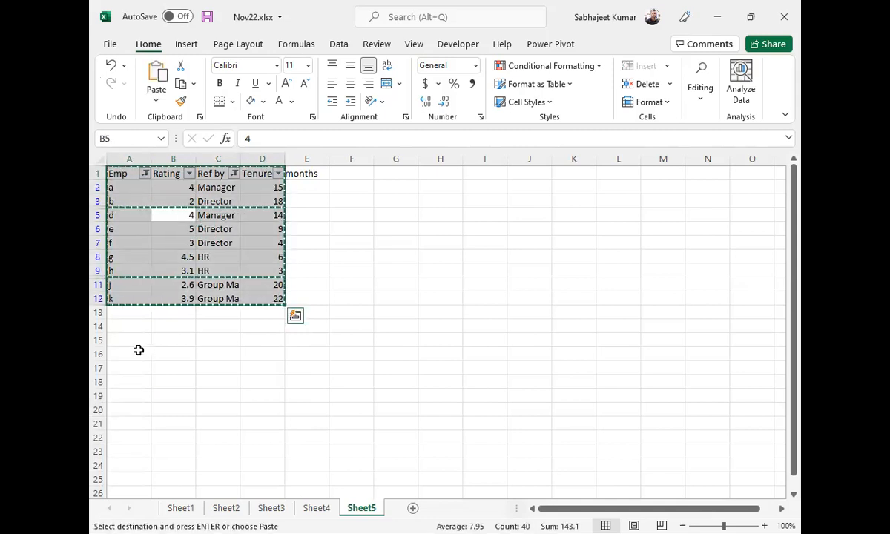
{"action": "left_click", "coordinate": [123, 337]}
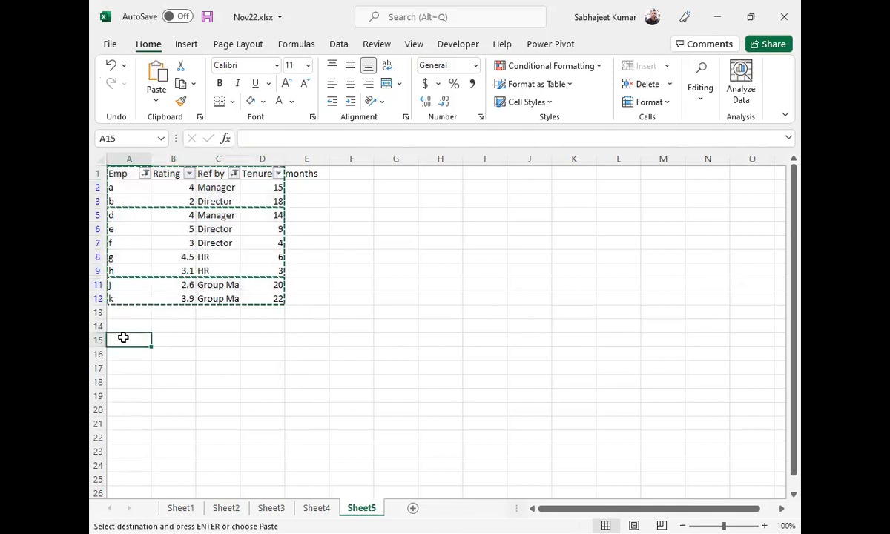
Step: Remove the filters from the table and paste a copy of the full table at A16
{"action": "left_click", "coordinate": [137, 241]}
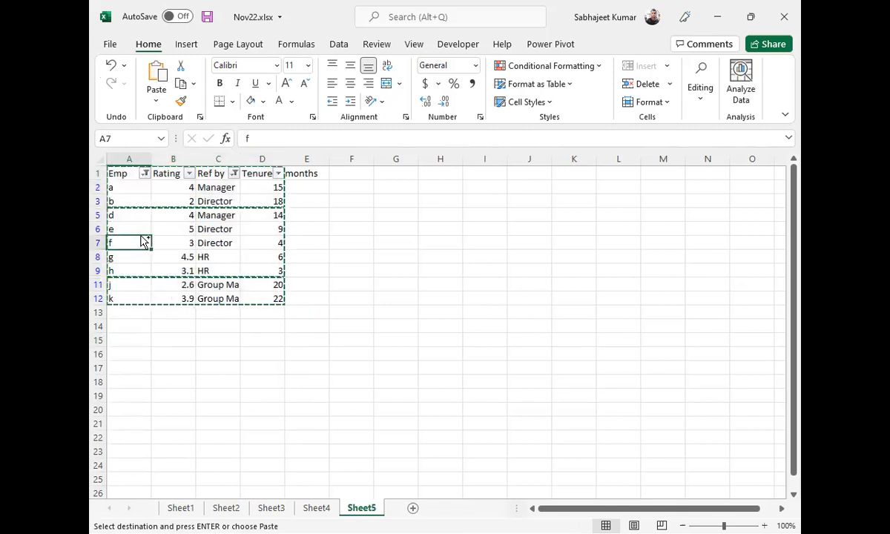
{"action": "key", "text": "ctrl+shift+l"}
{"action": "key", "text": "ctrl+a"}
{"action": "key", "text": "ctrl+c"}
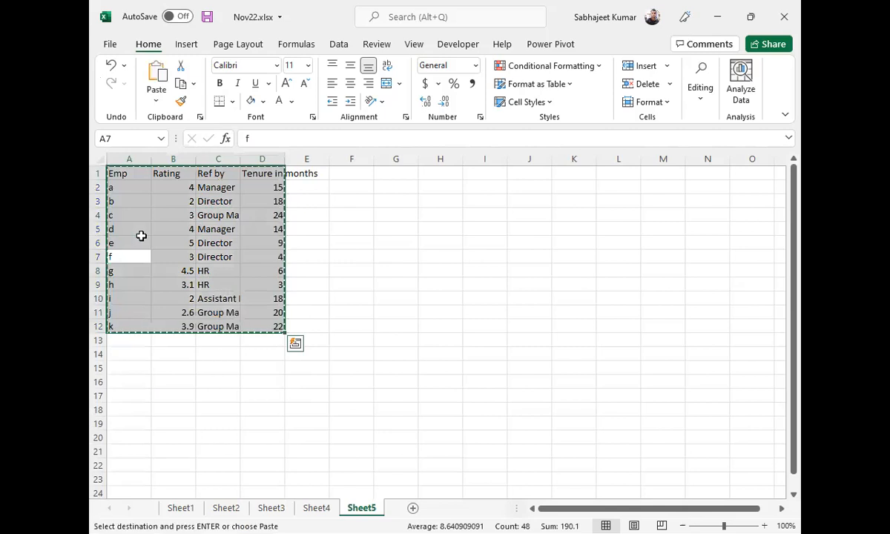
{"action": "left_click", "coordinate": [121, 380]}
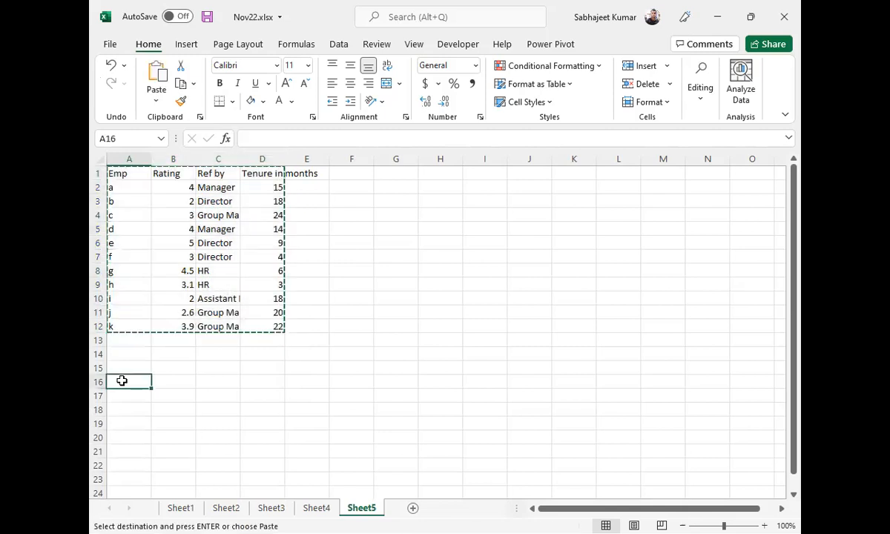
{"action": "key", "text": "ctrl+v"}
Step: Filter the upper table to exclude d and f in the Emp column and Assistant Manager in the Ref by column
{"action": "left_click", "coordinate": [123, 170]}
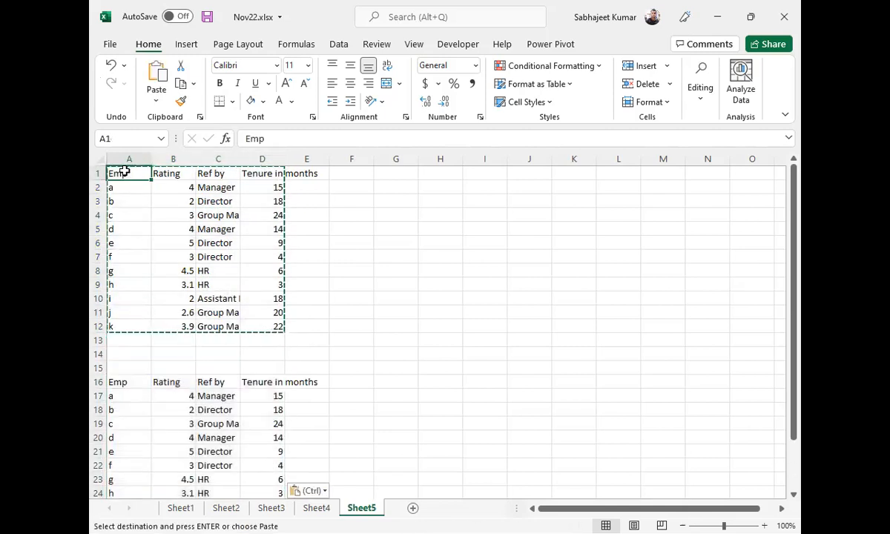
{"action": "key", "text": "ctrl+shift+l"}
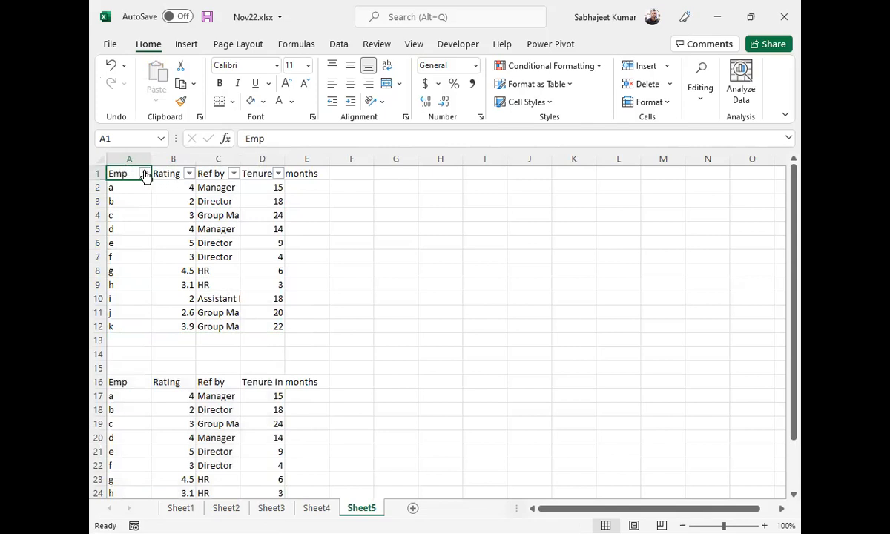
{"action": "left_click", "coordinate": [145, 173]}
{"action": "left_click", "coordinate": [131, 386]}
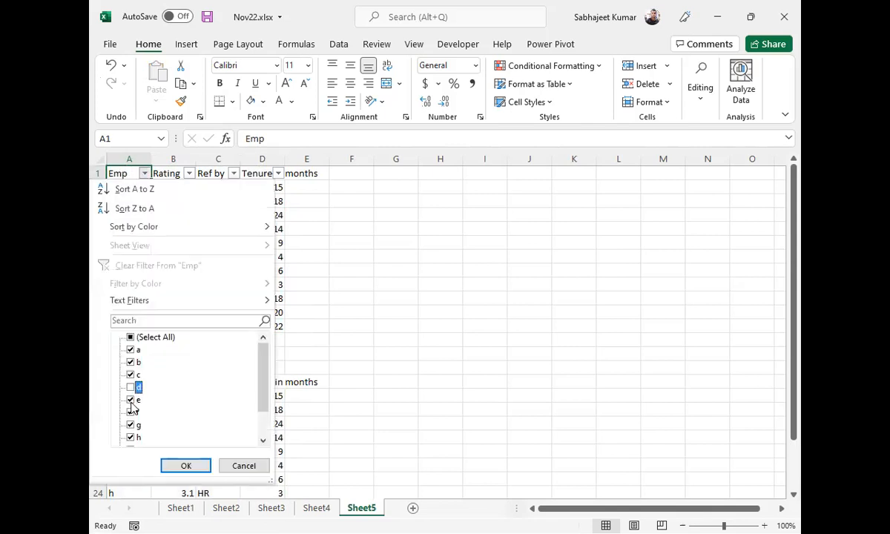
{"action": "left_click", "coordinate": [130, 412]}
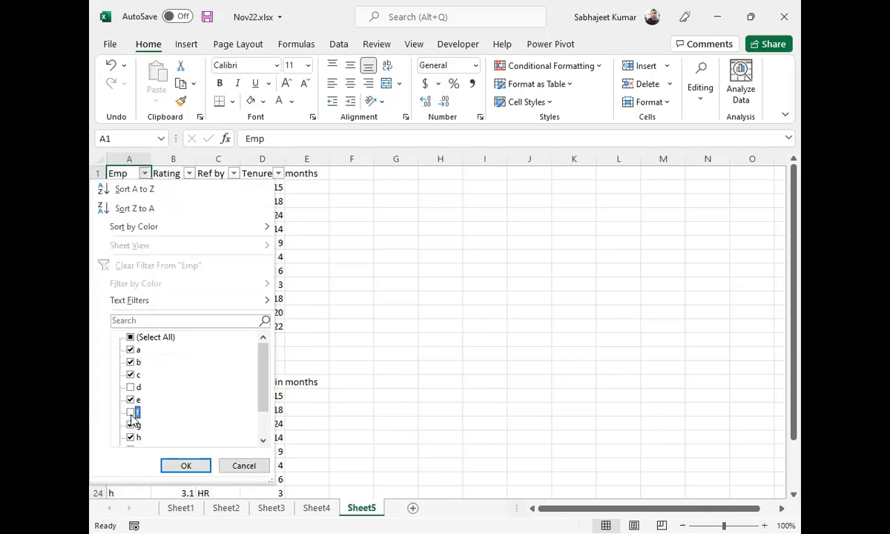
{"action": "left_click", "coordinate": [185, 465]}
{"action": "left_click", "coordinate": [233, 174]}
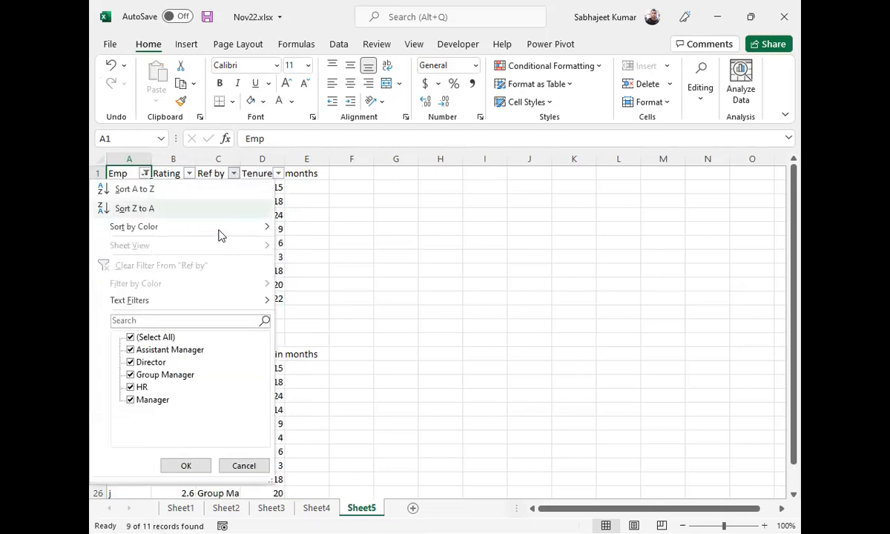
{"action": "left_click", "coordinate": [131, 349]}
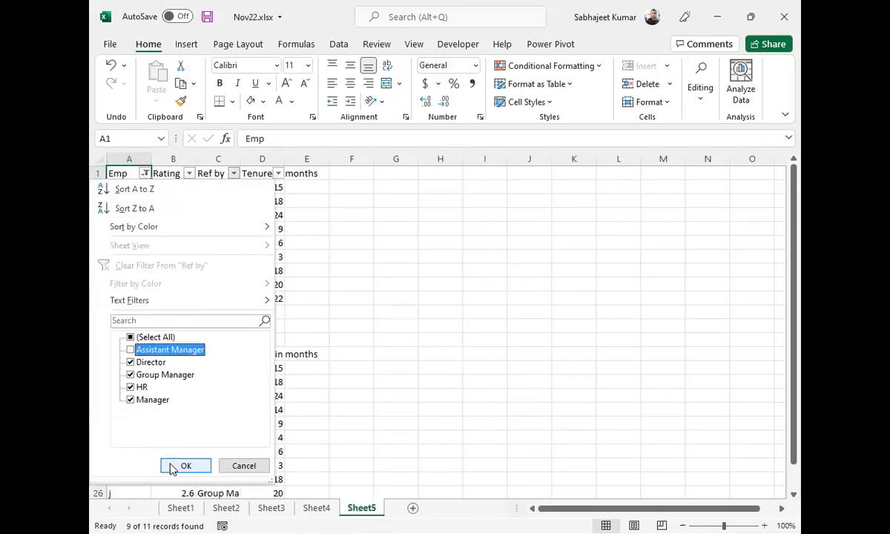
{"action": "left_click", "coordinate": [185, 466]}
Step: Widen column D to fit the Tenure in months header
{"action": "left_click_drag", "start_coordinate": [115, 190], "coordinate": [270, 285]}
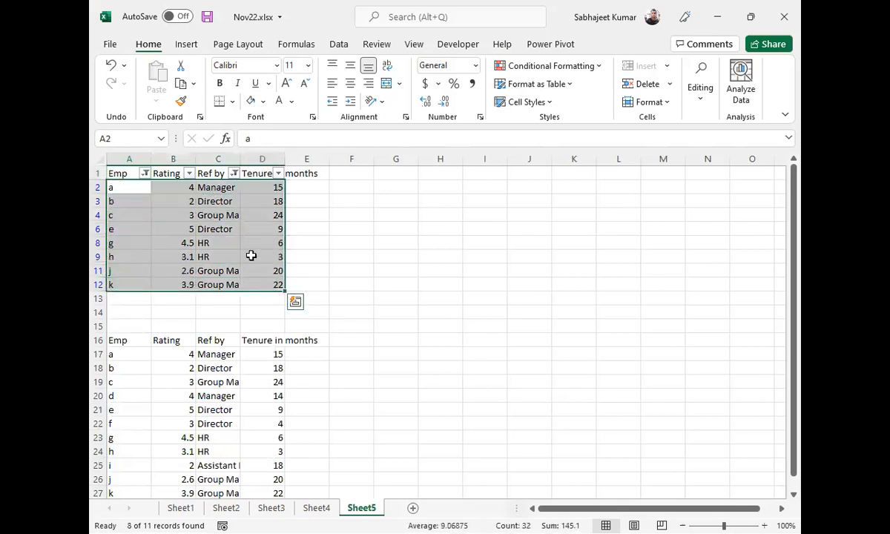
{"action": "left_click_drag", "start_coordinate": [286, 158], "coordinate": [322, 159]}
{"action": "left_click", "coordinate": [228, 227]}
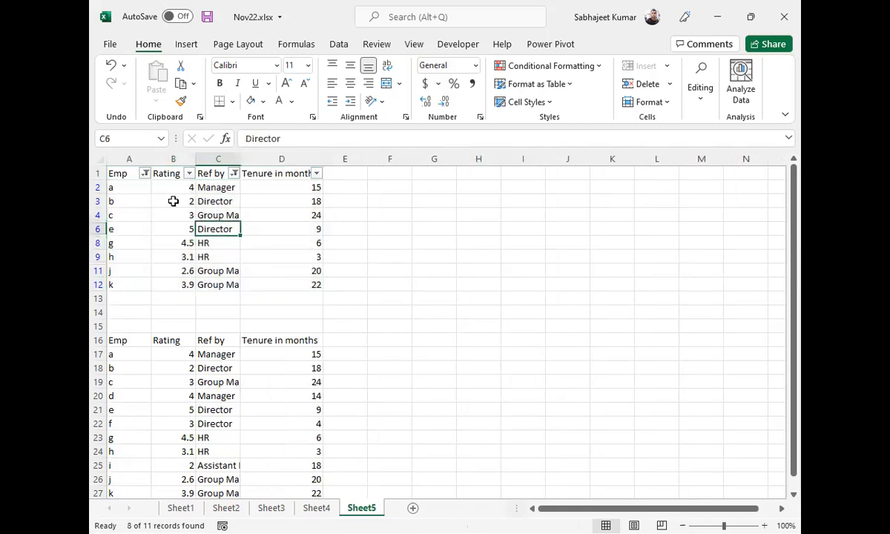
{"action": "key", "text": "ctrl+a"}
Step: Clear the contents of the filtered data rows in A2:D12 and remove the filter from the table
{"action": "left_click_drag", "start_coordinate": [115, 187], "coordinate": [298, 282]}
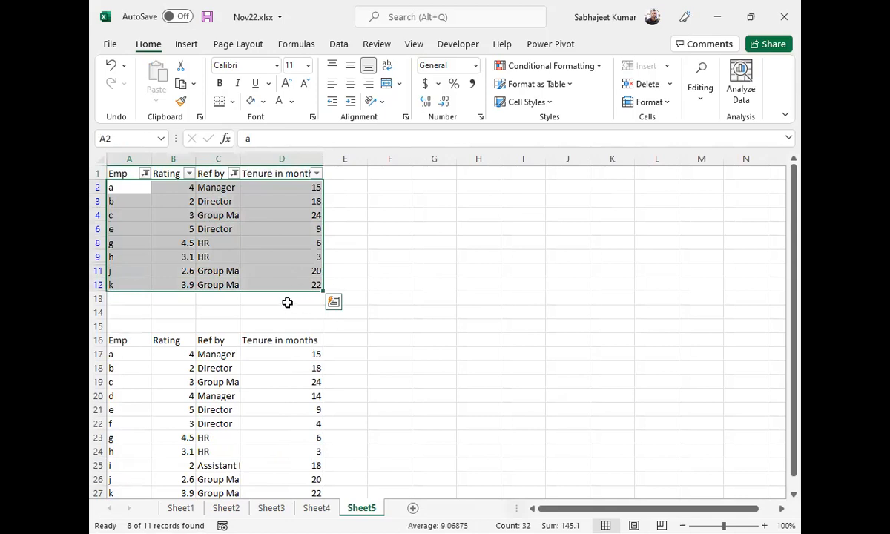
{"action": "key", "text": "Delete"}
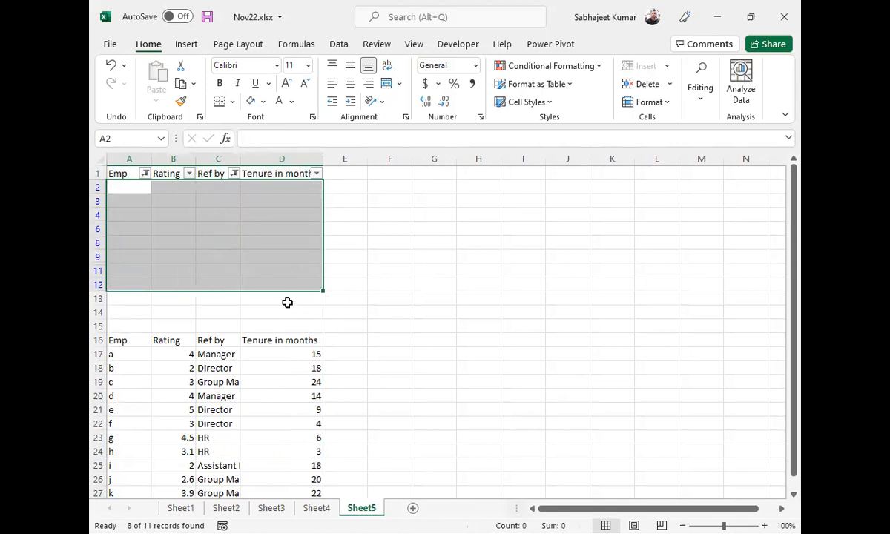
{"action": "key", "text": "Up"}
{"action": "key", "text": "ctrl+shift+l"}
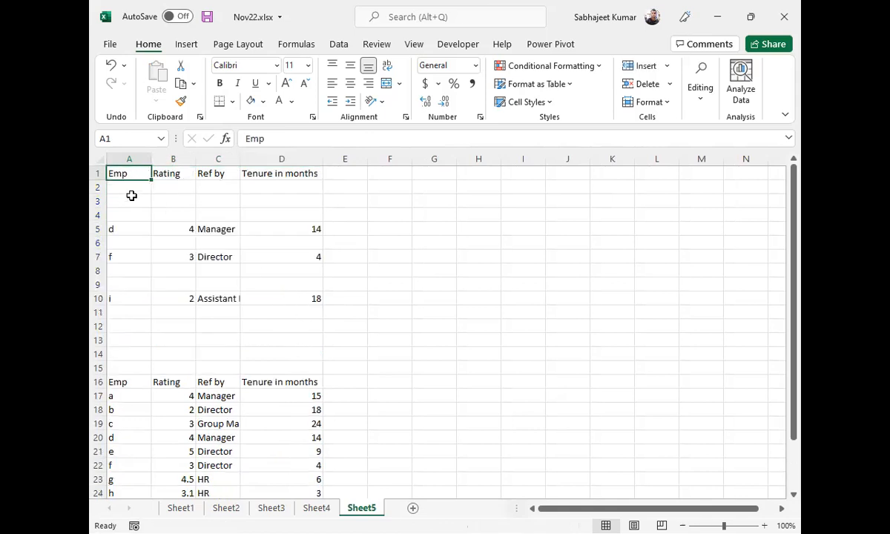
Step: Undo the changes back to the filled filtered table, and turn its filter off
{"action": "key", "text": "ctrl+z"}
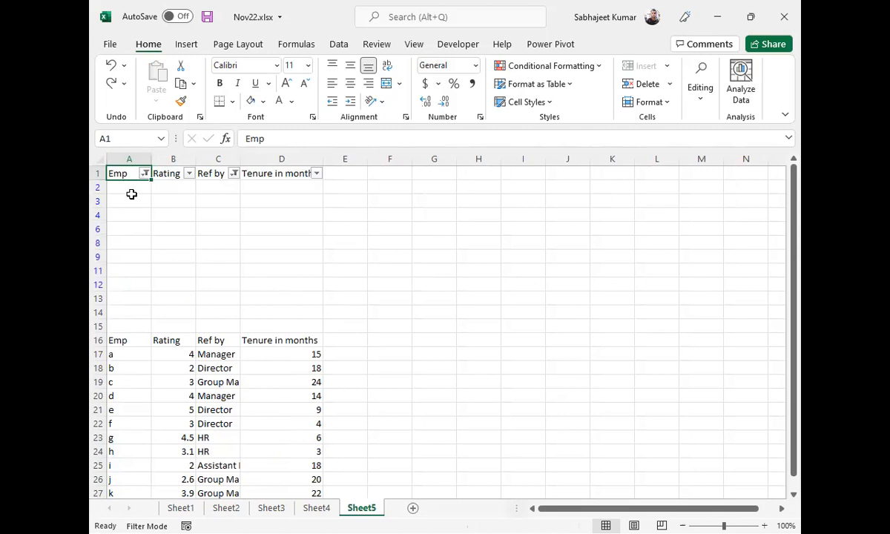
{"action": "key", "text": "ctrl+v"}
{"action": "key", "text": "ctrl+z"}
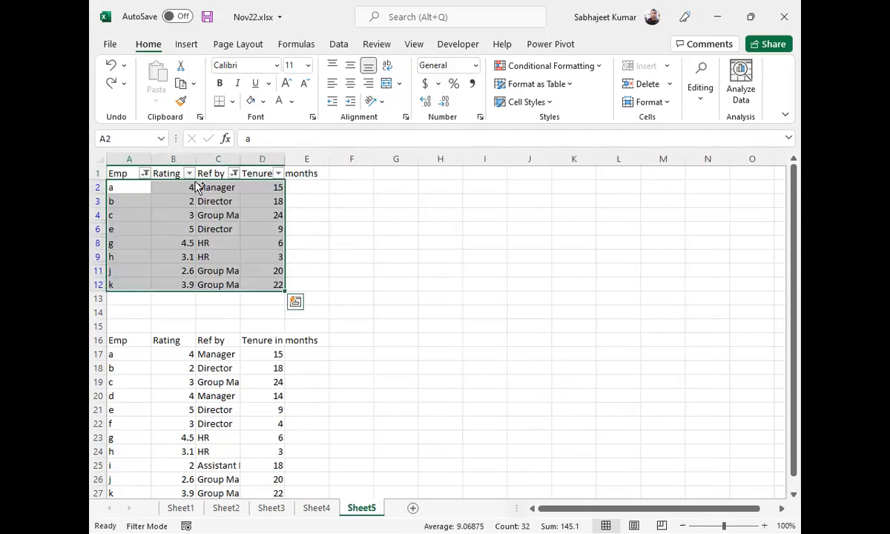
{"action": "key", "text": "ctrl+shift+l"}
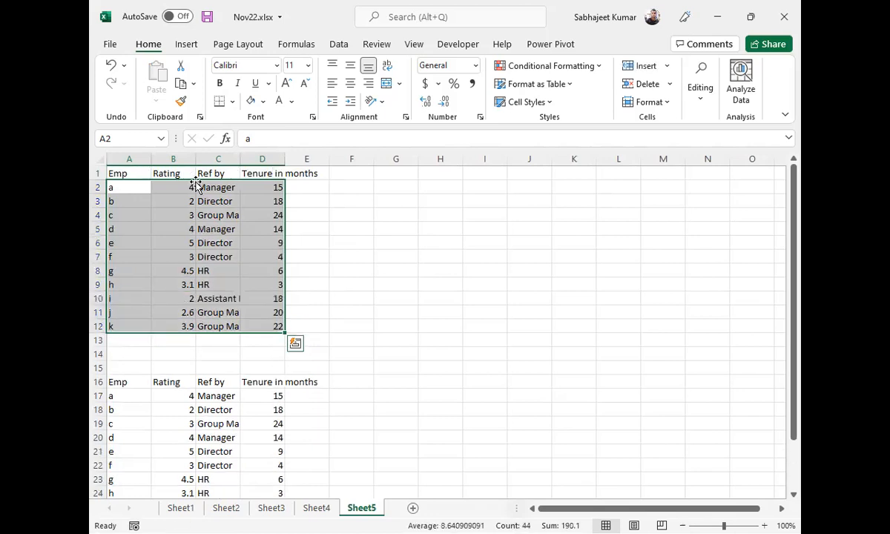
Step: Widen columns D, C and B so the headers and entries are easier to read
{"action": "left_click_drag", "start_coordinate": [285, 160], "coordinate": [318, 159]}
{"action": "left_click_drag", "start_coordinate": [240, 159], "coordinate": [255, 160]}
{"action": "left_click_drag", "start_coordinate": [195, 159], "coordinate": [210, 159]}
{"action": "left_click", "coordinate": [235, 188]}
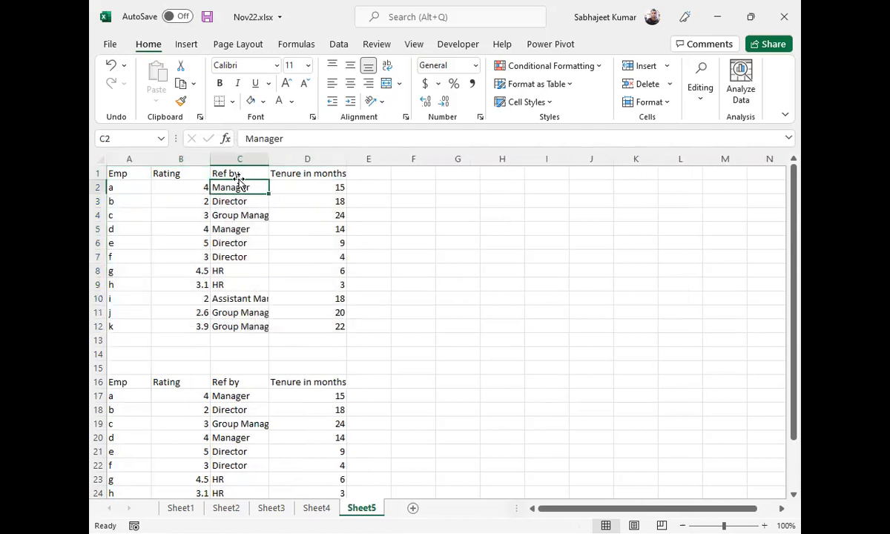
{"action": "left_click", "coordinate": [244, 243]}
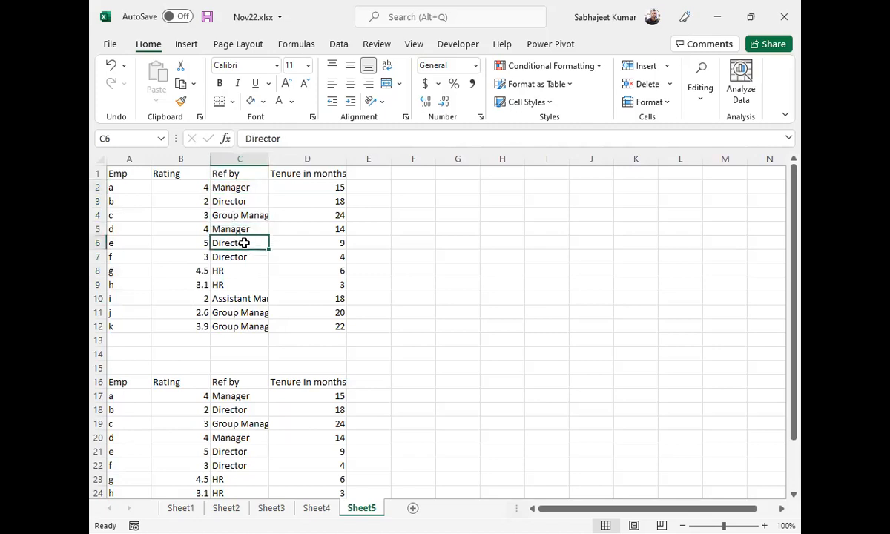
{"action": "key", "text": "shift+Down"}
{"action": "key", "text": "shift+space"}
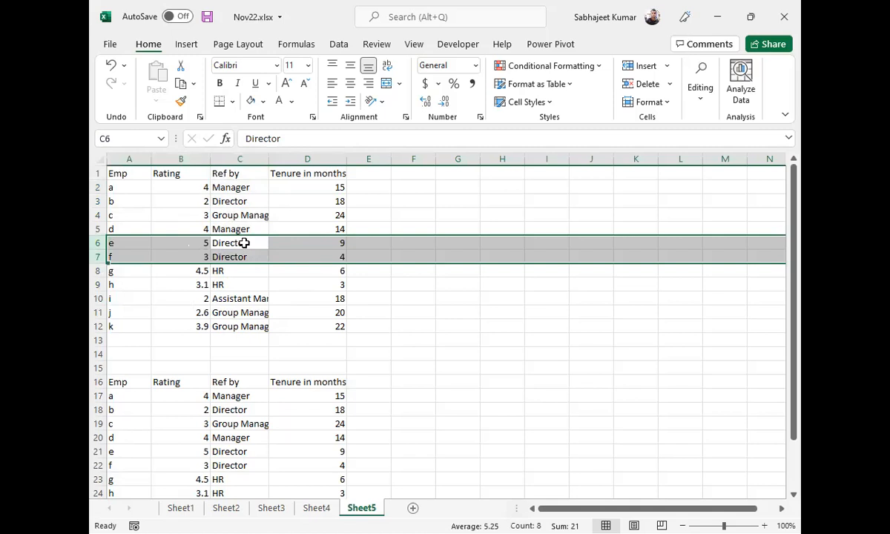
{"action": "left_click", "coordinate": [249, 201]}
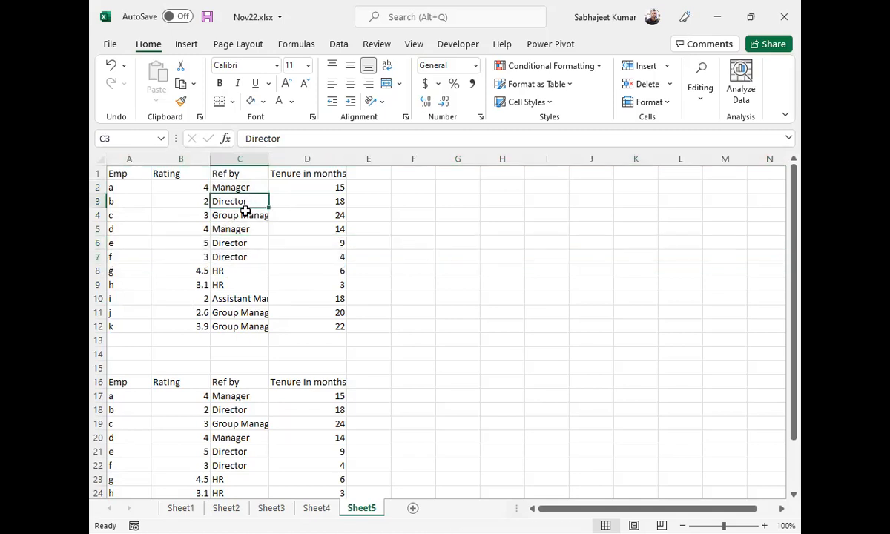
{"action": "left_click", "coordinate": [245, 246]}
{"action": "left_click", "coordinate": [252, 256], "text": "shift"}
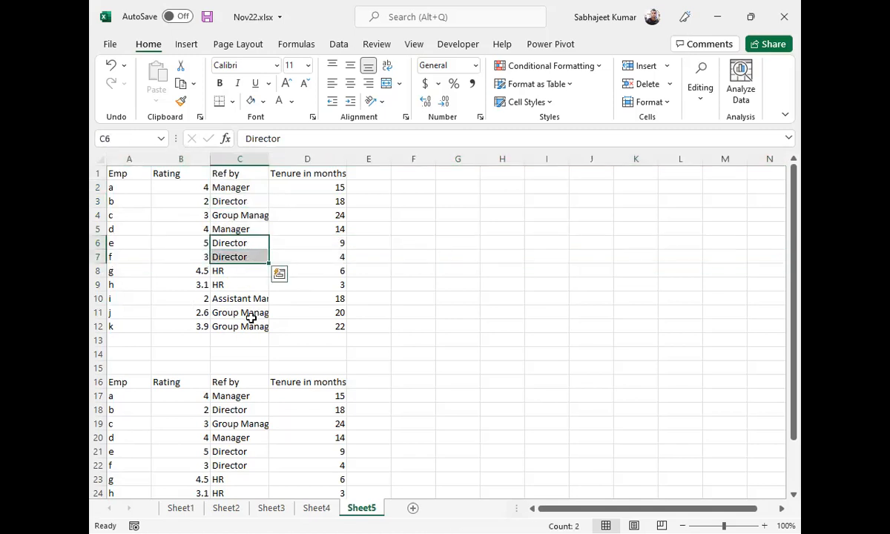
{"action": "key", "text": "ctrl+q"}
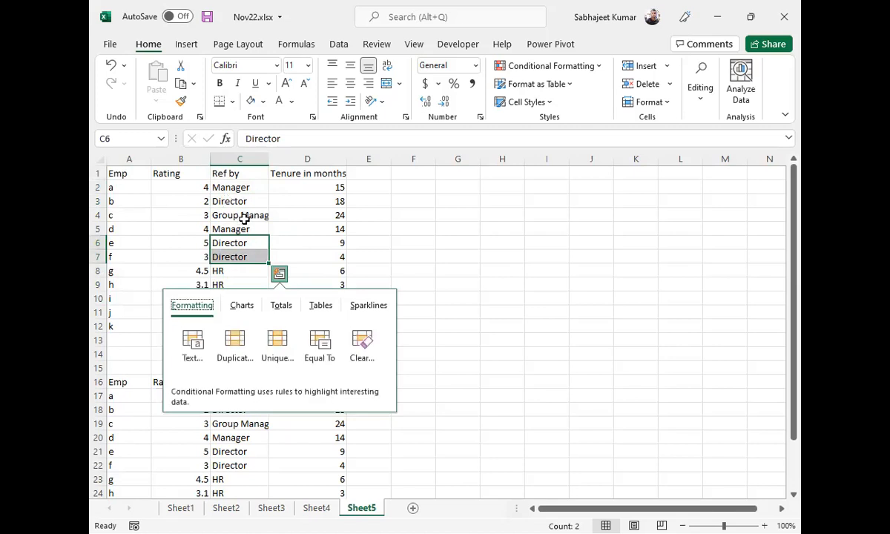
{"action": "key", "text": "Escape"}
Step: Filter the upper table to show only Director in the Ref by column
{"action": "left_click", "coordinate": [244, 172]}
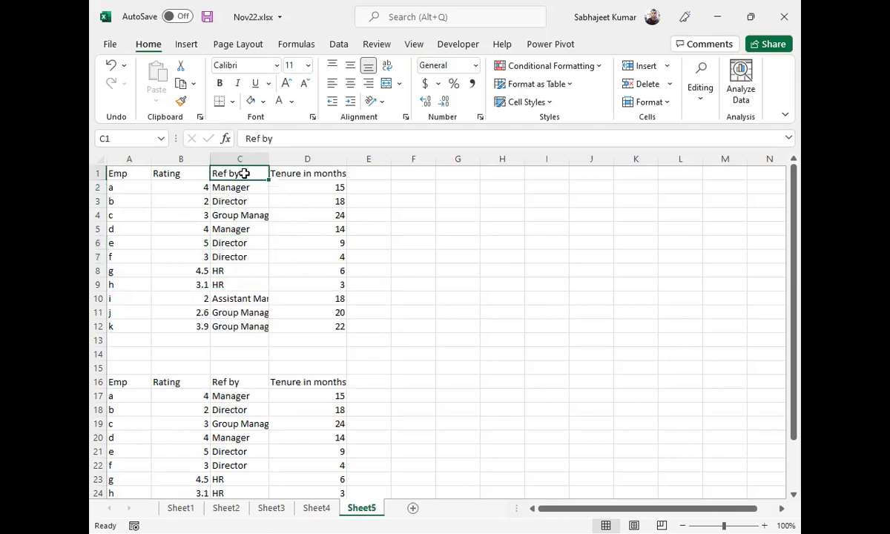
{"action": "key", "text": "ctrl+shift+l"}
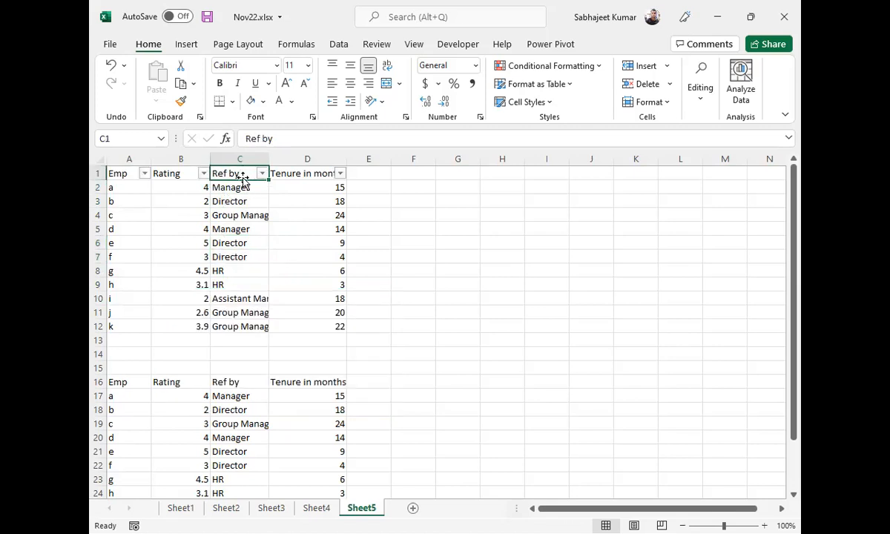
{"action": "left_click", "coordinate": [263, 176]}
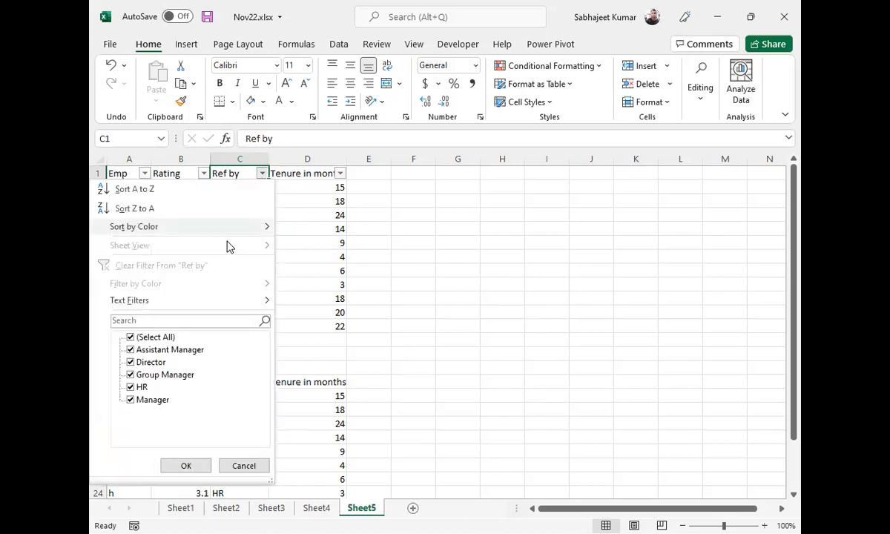
{"action": "left_click", "coordinate": [135, 340]}
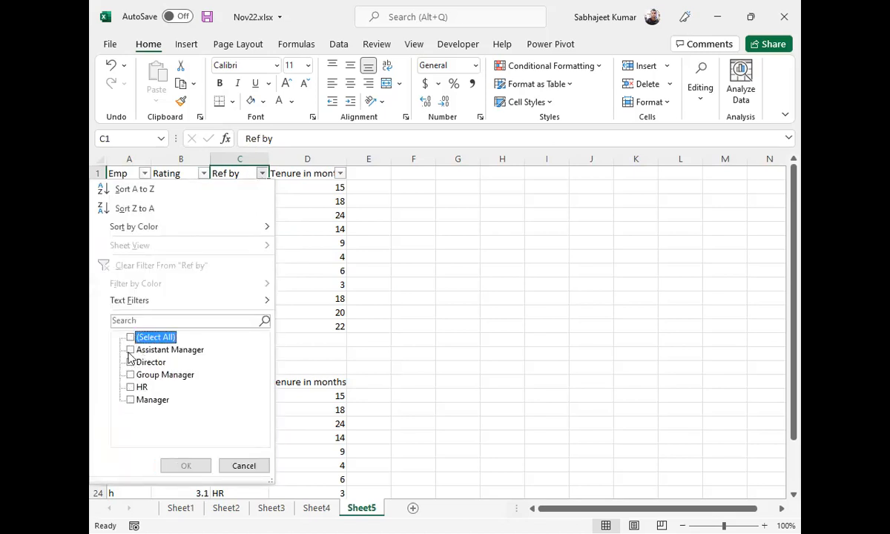
{"action": "left_click", "coordinate": [131, 339]}
{"action": "left_click", "coordinate": [131, 341]}
{"action": "left_click", "coordinate": [132, 363]}
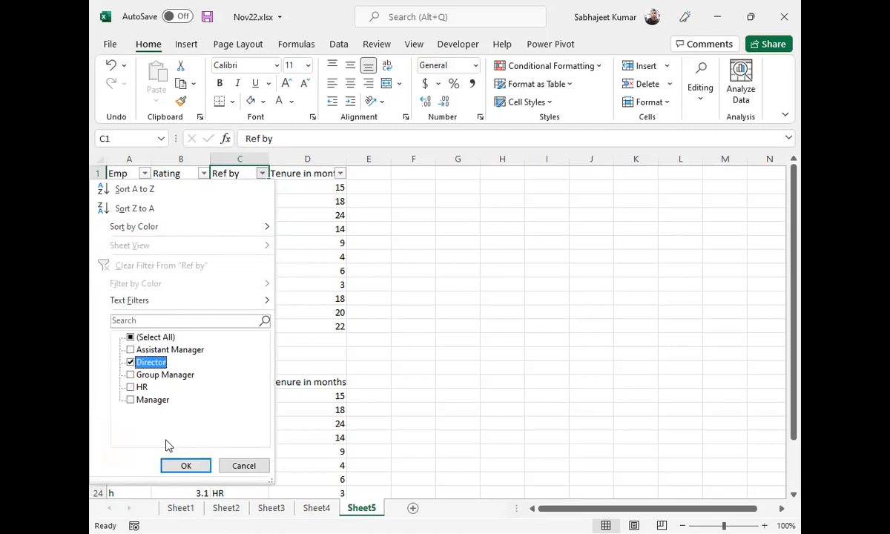
{"action": "left_click", "coordinate": [184, 466]}
Step: Select the filtered Director rows across columns A to D and restrict the selection to Visible cells only with Go To Special
{"action": "left_click", "coordinate": [216, 190]}
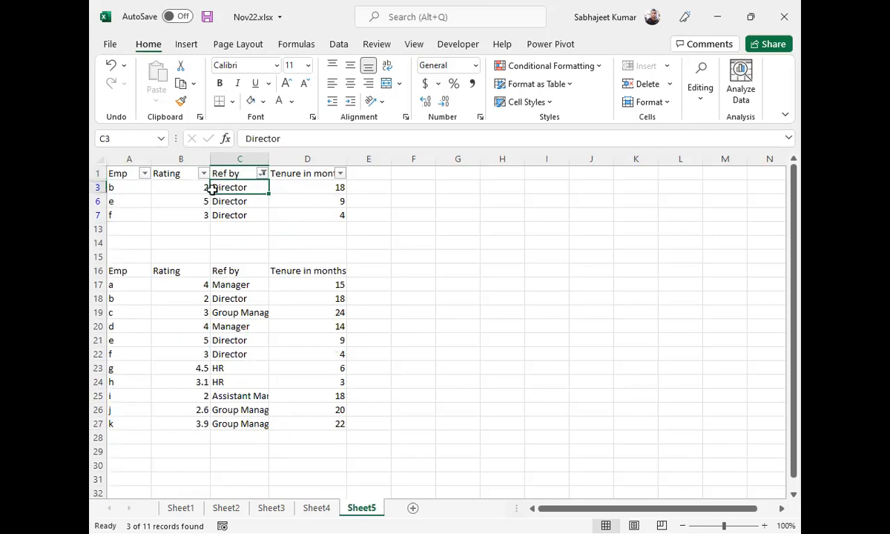
{"action": "key", "text": "Left"}
{"action": "key", "text": "Left"}
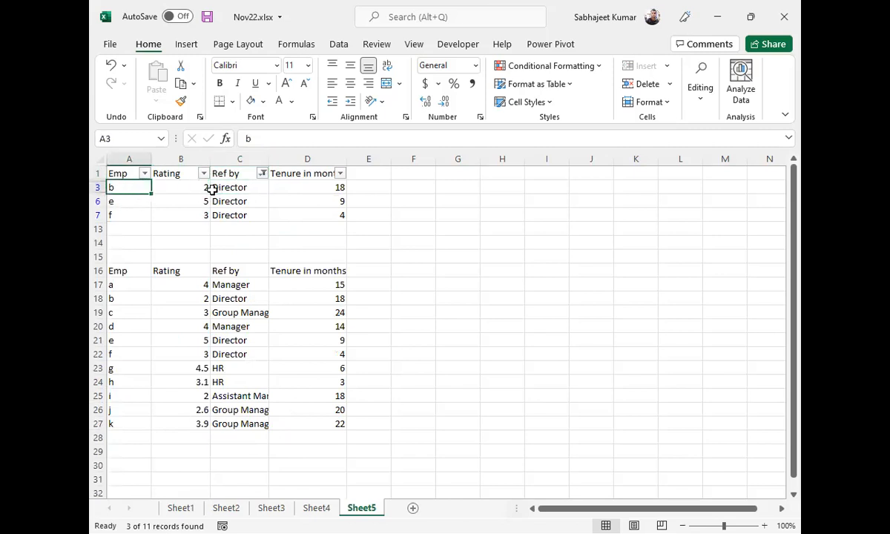
{"action": "key", "text": "ctrl+shift+Right"}
{"action": "key", "text": "ctrl+shift+Down"}
{"action": "key", "text": "ctrl+g"}
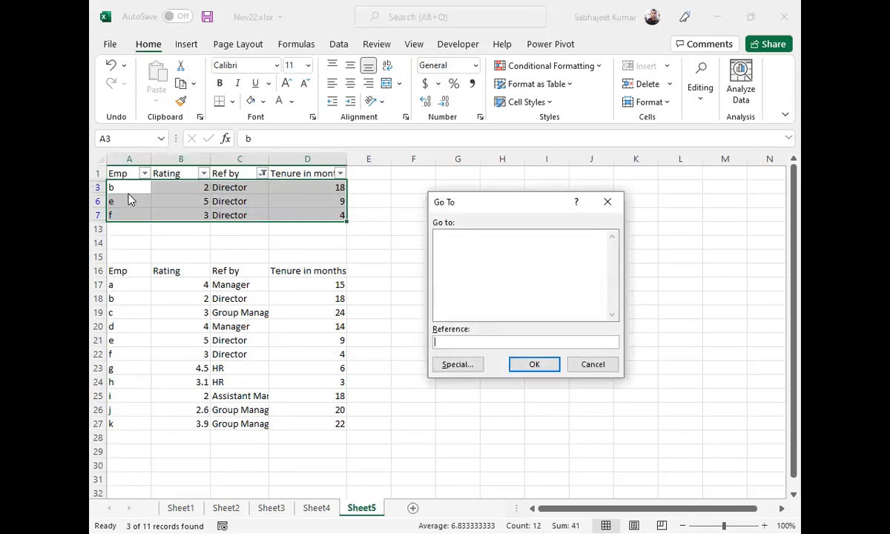
{"action": "left_click", "coordinate": [441, 366]}
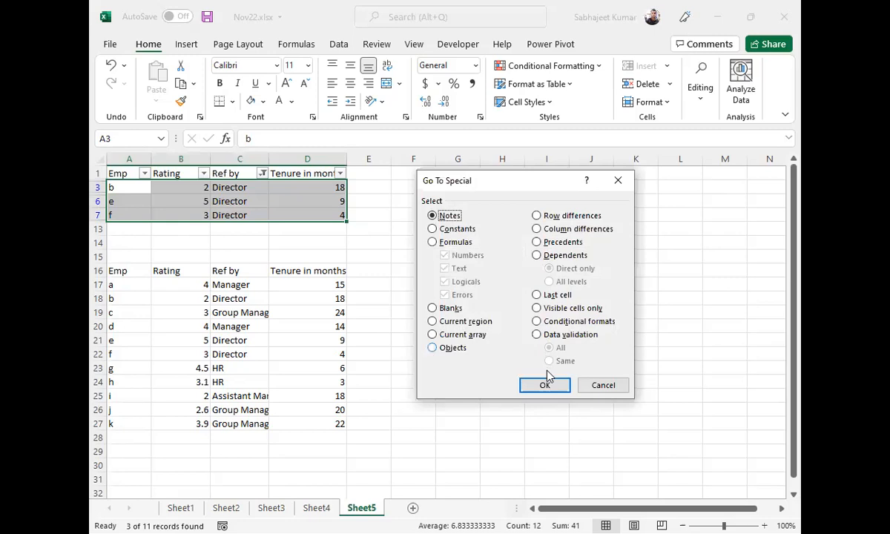
{"action": "key", "text": "alt+y"}
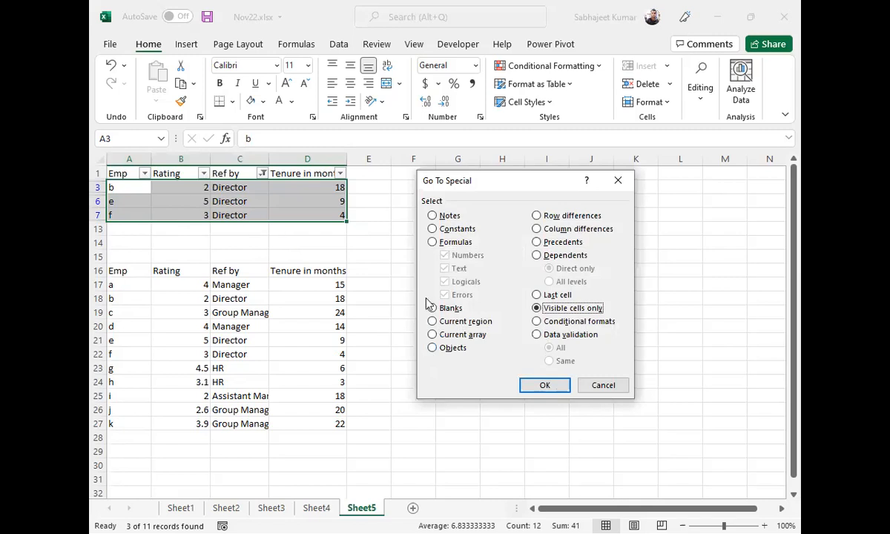
{"action": "key", "text": "Return"}
Step: Delete the entire sheet rows of the selected visible cells and remove the filter from the table
{"action": "key", "text": "ctrl+minus"}
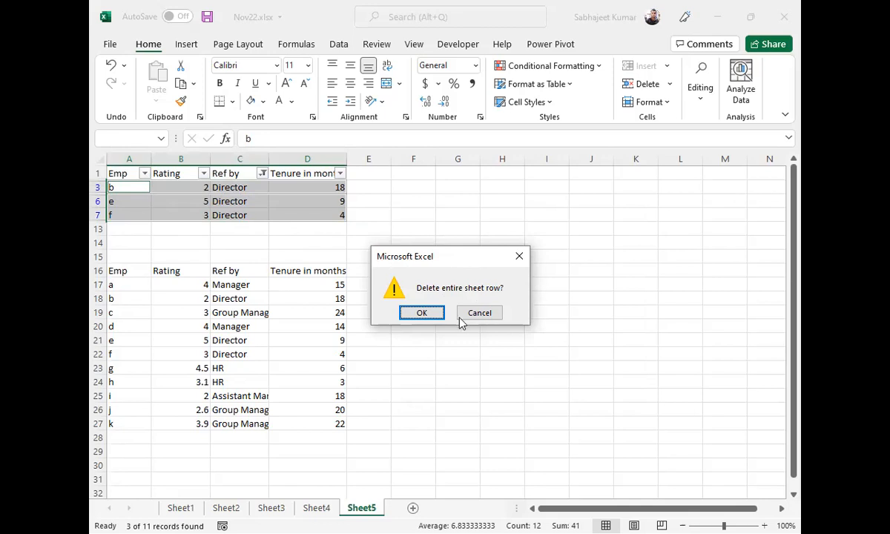
{"action": "left_click", "coordinate": [415, 318]}
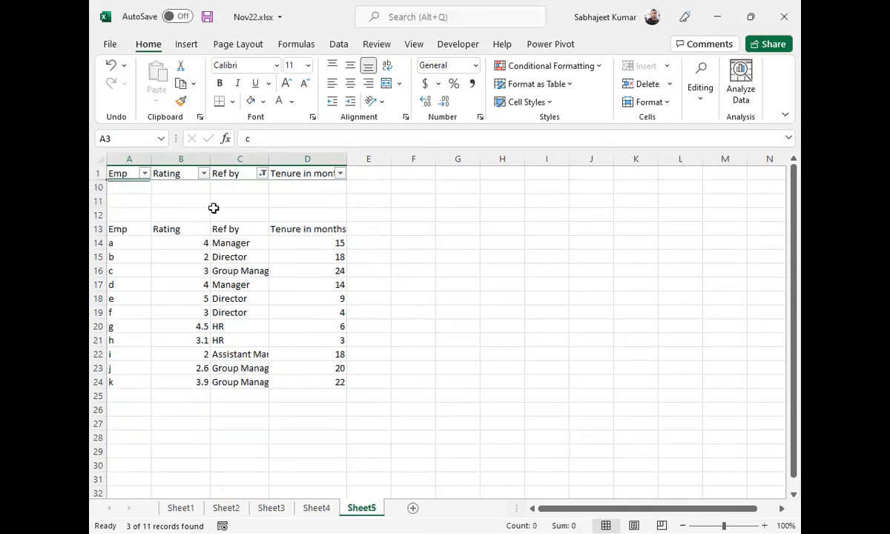
{"action": "left_click", "coordinate": [228, 174]}
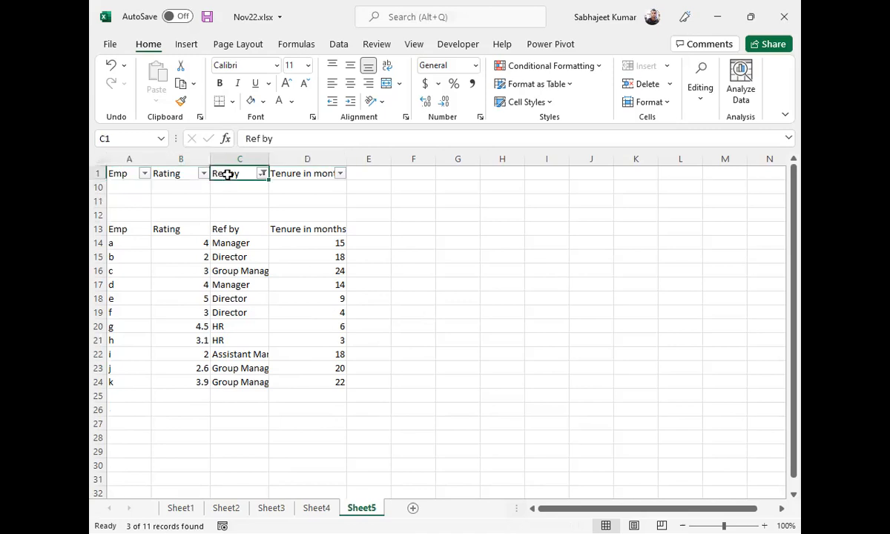
{"action": "key", "text": "ctrl+shift+l"}
{"action": "key", "text": "Down"}
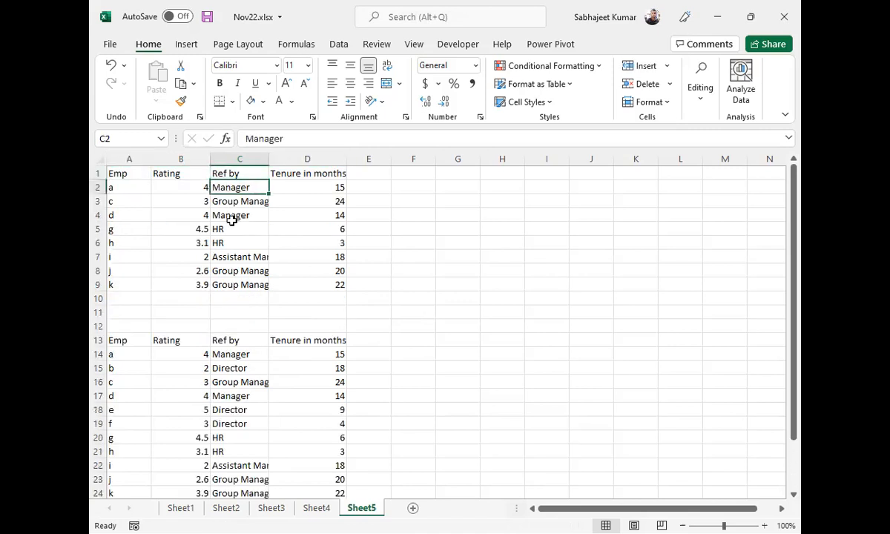
{"action": "left_click", "coordinate": [229, 215]}
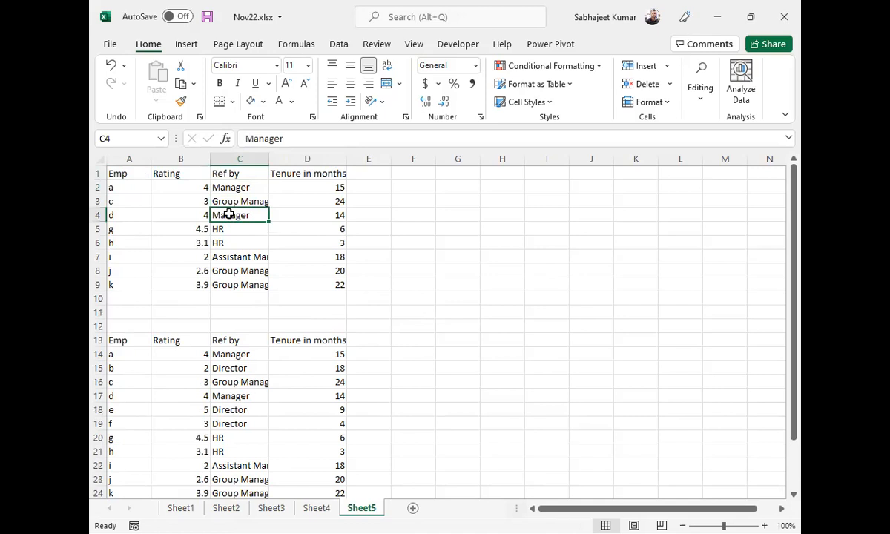
Step: Collapse the ribbon so that both tables on Sheet5 fit in view, and select the Ref by entry in row 3
{"action": "key", "text": "shift+space"}
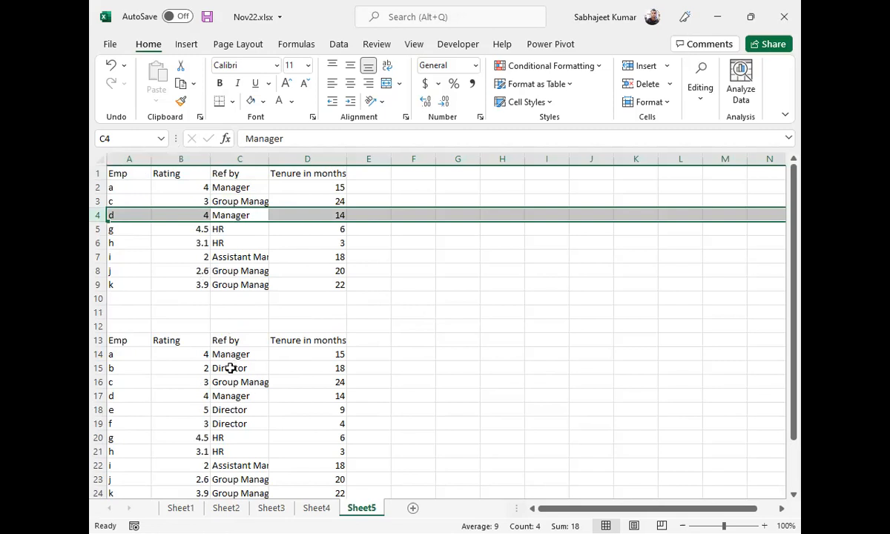
{"action": "scroll", "coordinate": [230, 368], "scroll_direction": "down", "scroll_amount": 2}
{"action": "scroll", "coordinate": [230, 368], "scroll_direction": "up", "scroll_amount": 2}
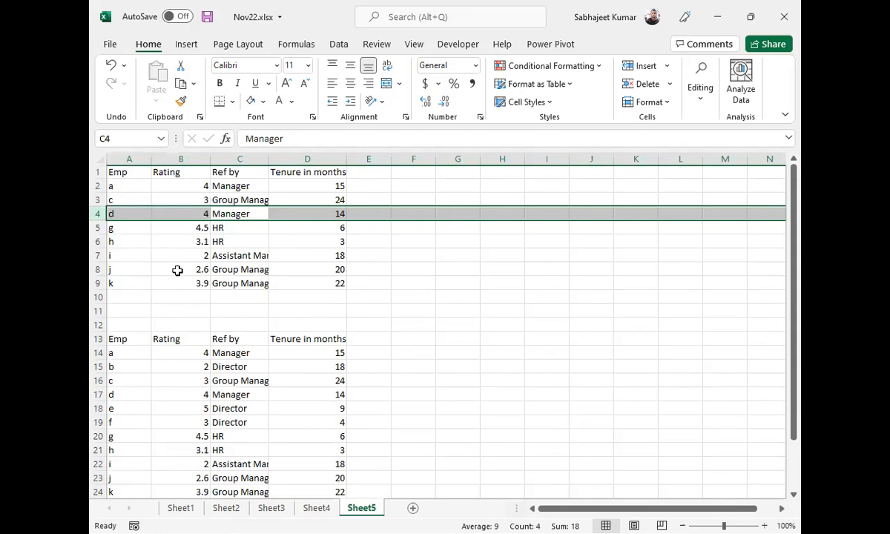
{"action": "key", "text": "ctrl+F1"}
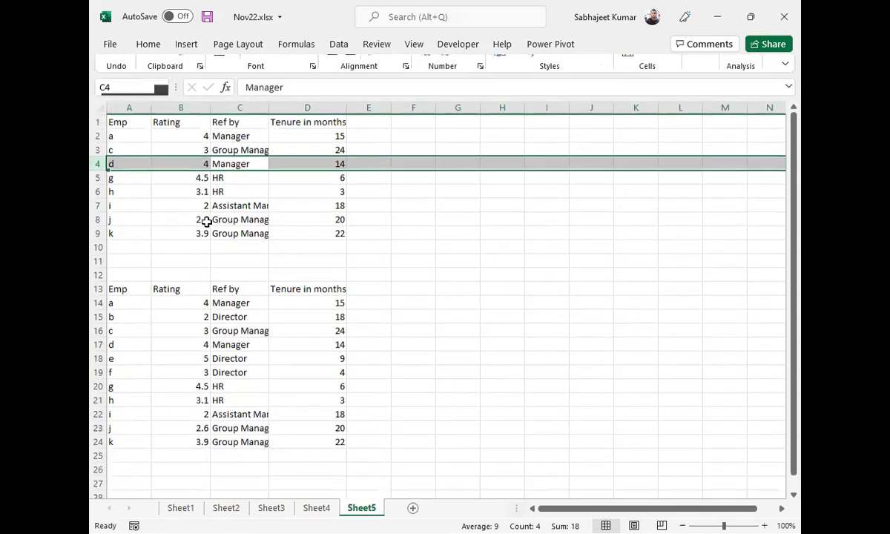
{"action": "left_click", "coordinate": [228, 130]}
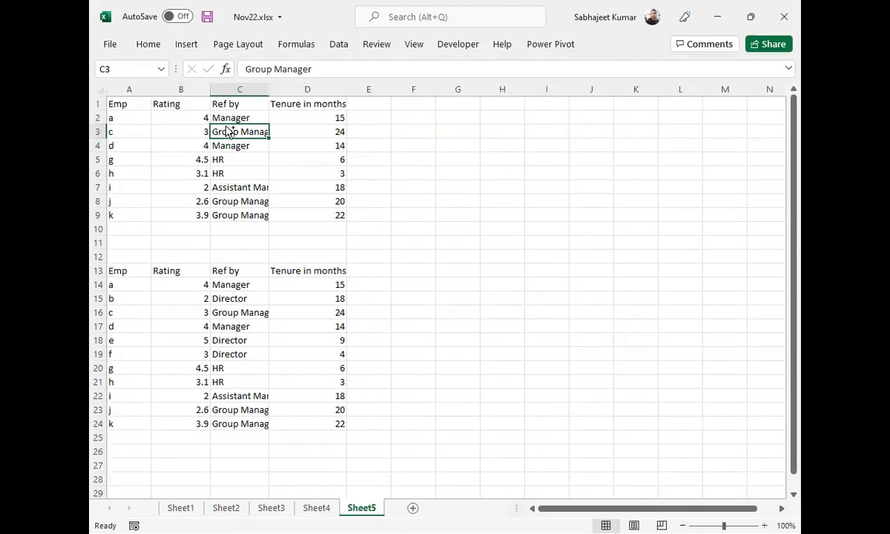
Step: Undo the filter removal, the deletion of the Director rows and the Director filter on the upper table
{"action": "key", "text": "ctrl+shift+l"}
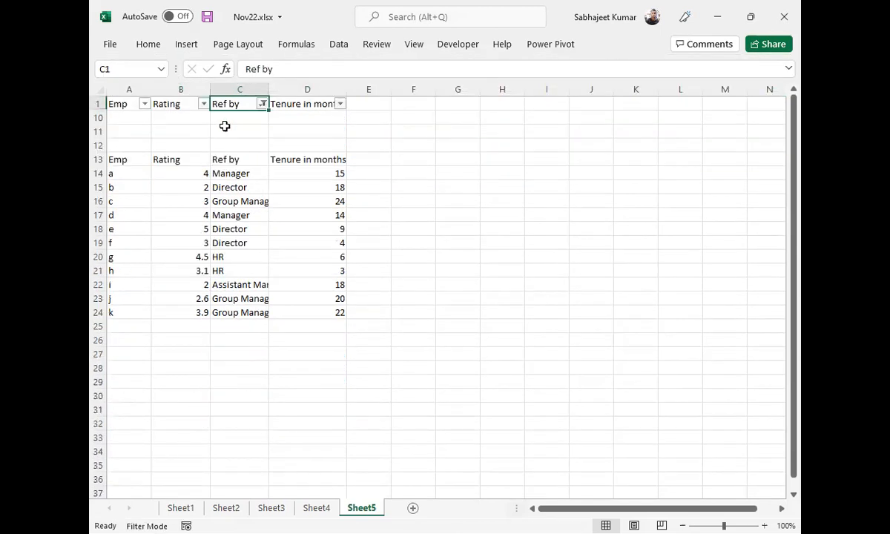
{"action": "key", "text": "ctrl+z"}
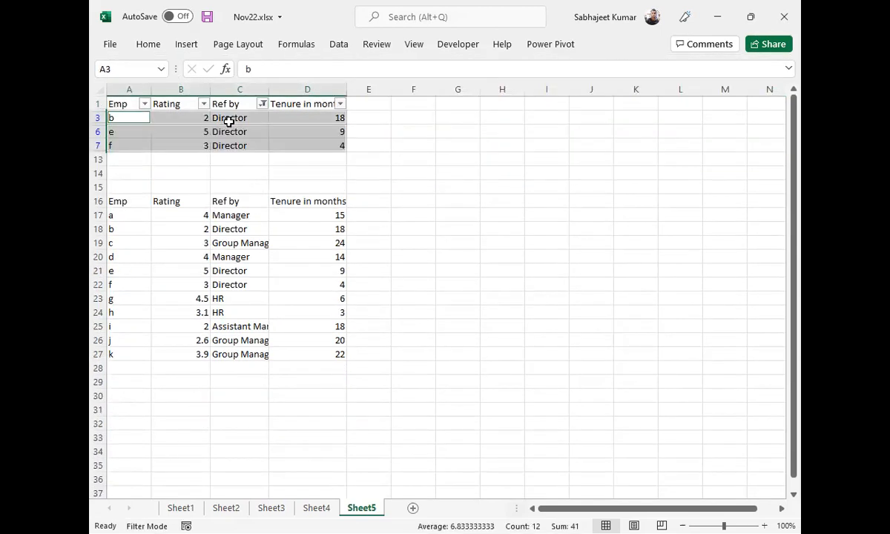
{"action": "key", "text": "ctrl+z"}
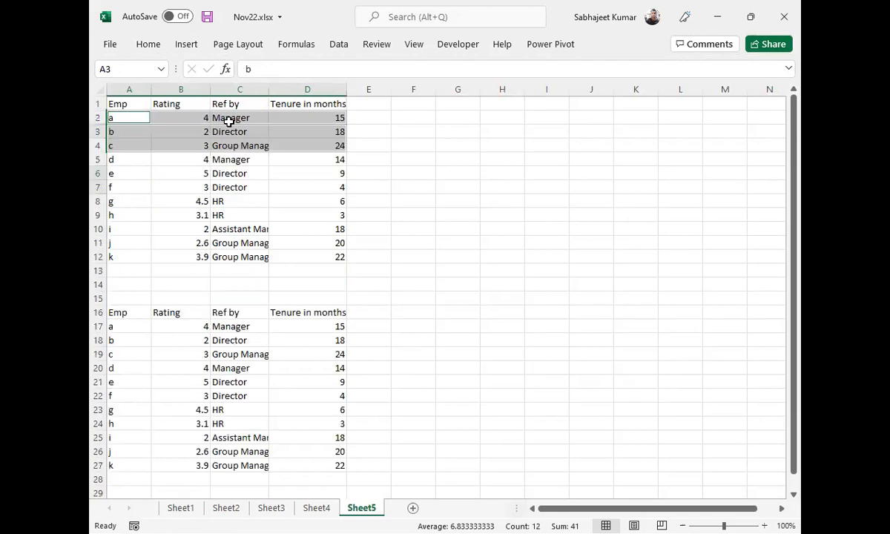
{"action": "left_click", "coordinate": [238, 172]}
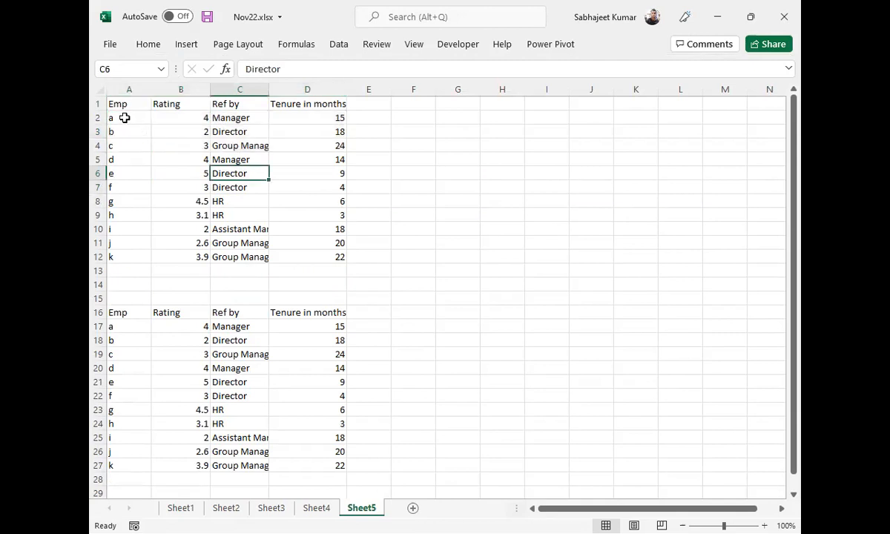
Step: Delete the entire sheet row of the Director entry for employee b in the unfiltered upper table
{"action": "left_click_drag", "start_coordinate": [124, 118], "coordinate": [298, 265]}
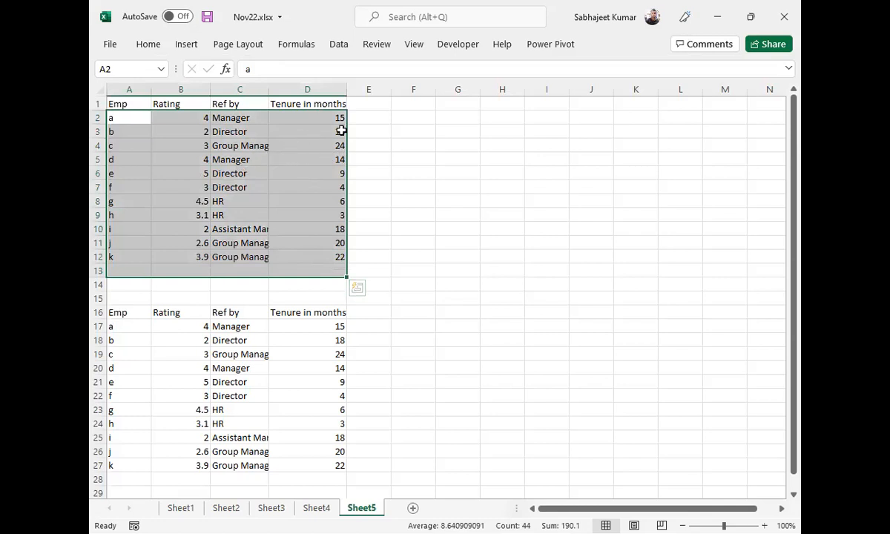
{"action": "left_click", "coordinate": [232, 127]}
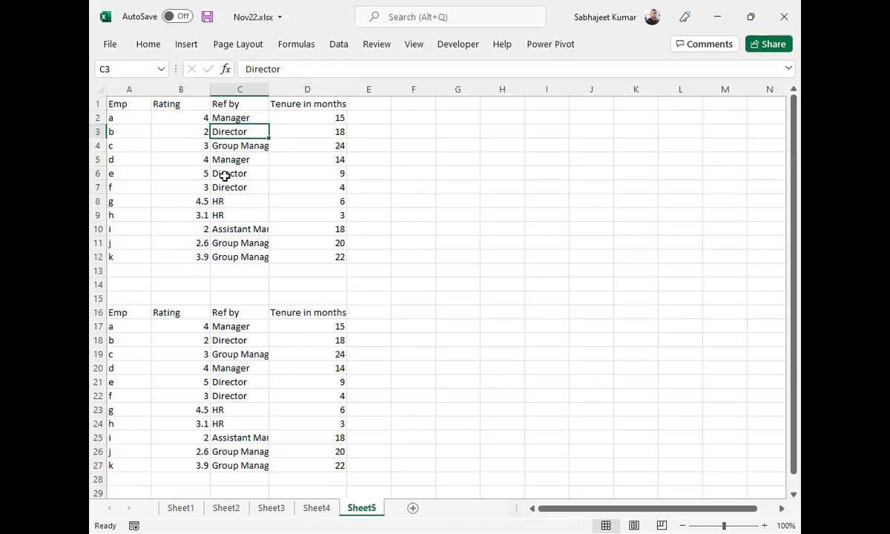
{"action": "key", "text": "shift+space"}
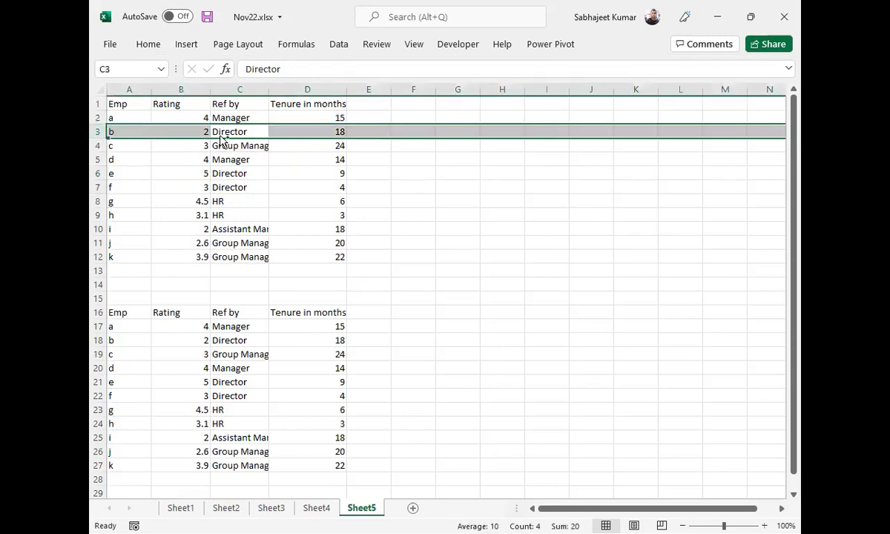
{"action": "key", "text": "ctrl+minus"}
{"action": "key", "text": "Left"}
{"action": "key", "text": "Down"}
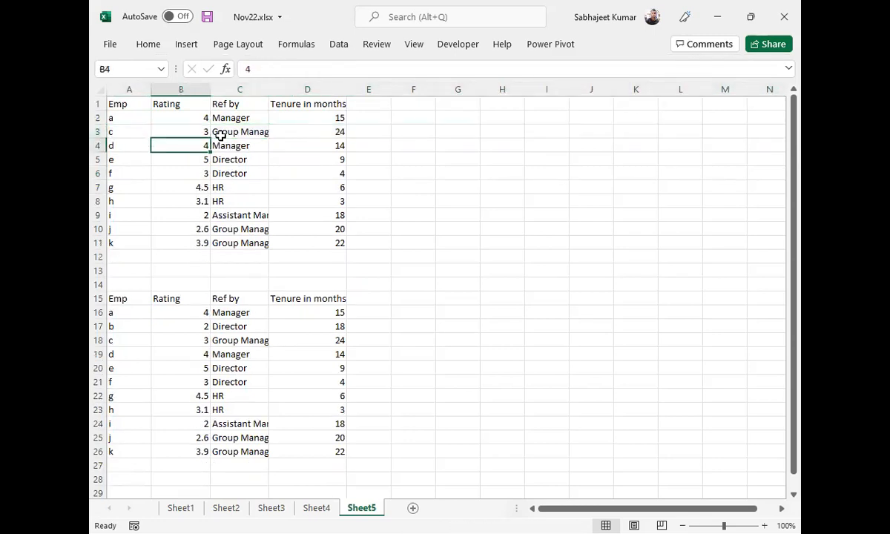
Step: Delete the adjacent Director rows for employees e and f in the upper table, and undo the manual row deletions
{"action": "key", "text": "Down"}
{"action": "key", "text": "Right"}
{"action": "key", "text": "shift+Down"}
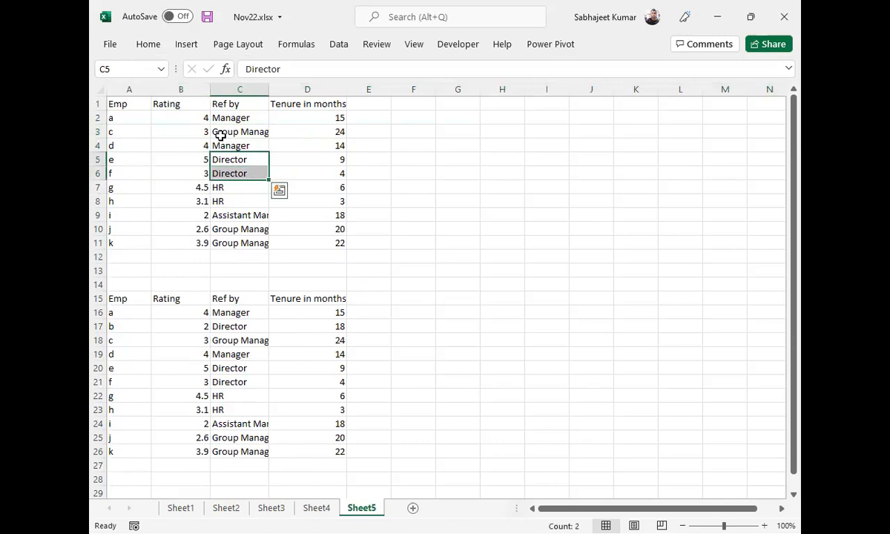
{"action": "key", "text": "ctrl+space"}
{"action": "key", "text": "shift+BackSpace"}
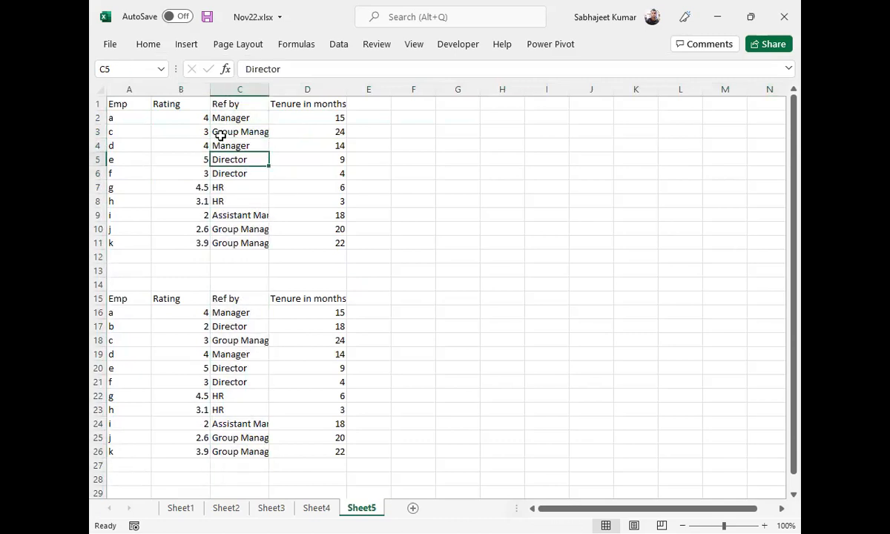
{"action": "key", "text": "shift+space"}
{"action": "key", "text": "shift+Down"}
{"action": "key", "text": "ctrl+minus"}
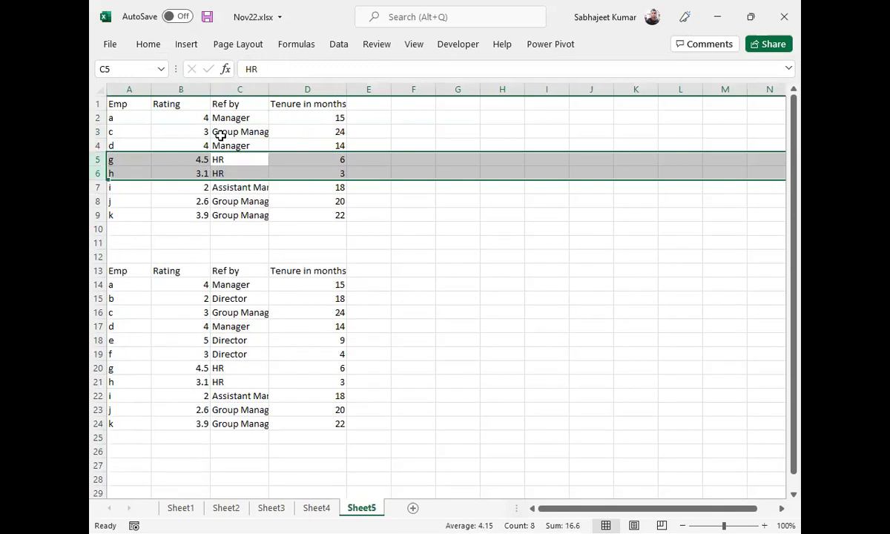
{"action": "key", "text": "ctrl+z"}
{"action": "key", "text": "ctrl+z"}
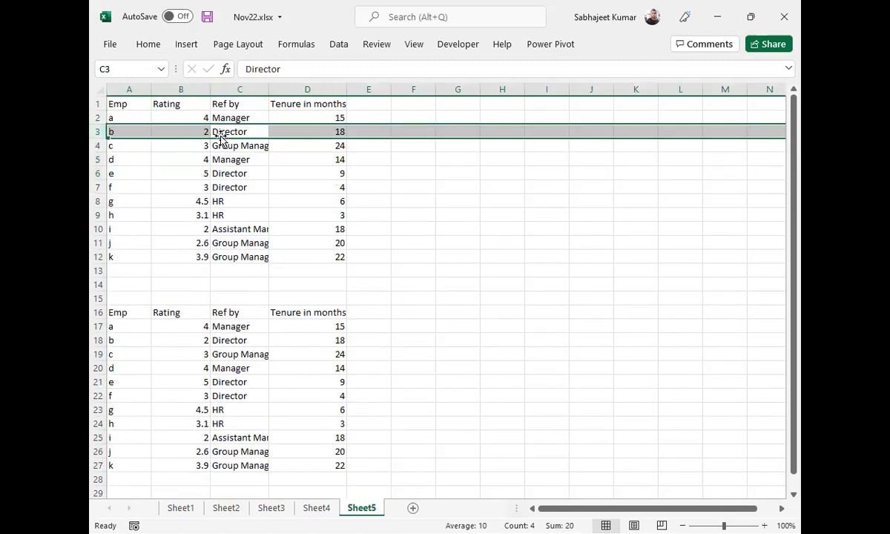
Step: Turn on the filter for the upper table and exclude Director from the Ref by column
{"action": "left_click", "coordinate": [232, 105]}
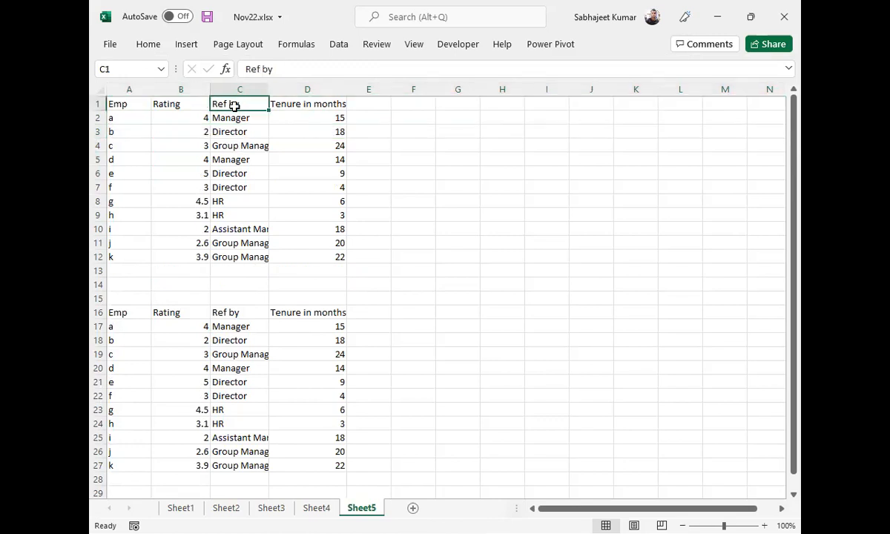
{"action": "key", "text": "ctrl+shift+l"}
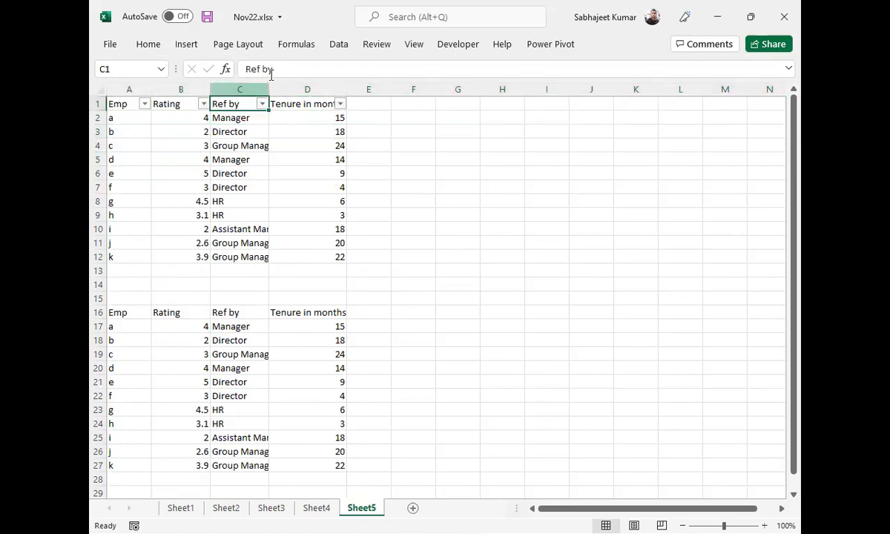
{"action": "left_click", "coordinate": [263, 104]}
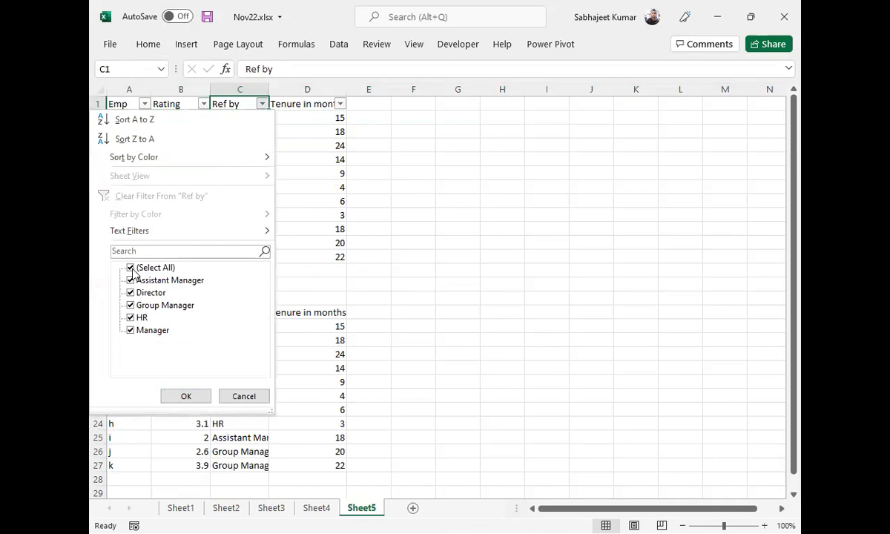
{"action": "left_click", "coordinate": [131, 293]}
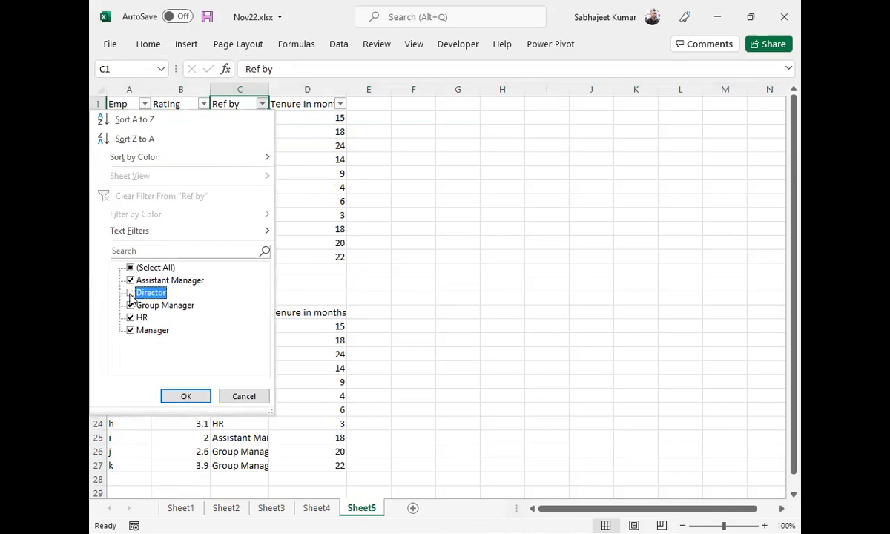
{"action": "left_click", "coordinate": [185, 396]}
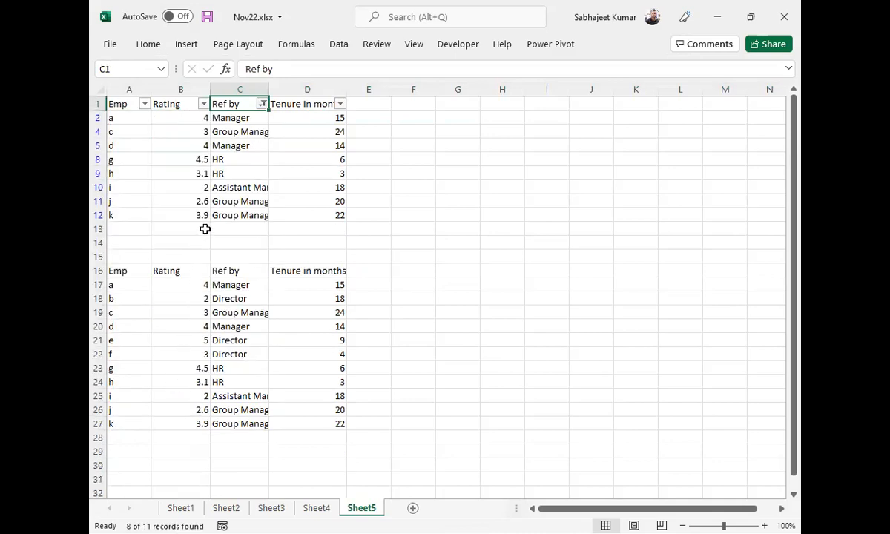
{"action": "left_click_drag", "start_coordinate": [113, 116], "coordinate": [312, 218]}
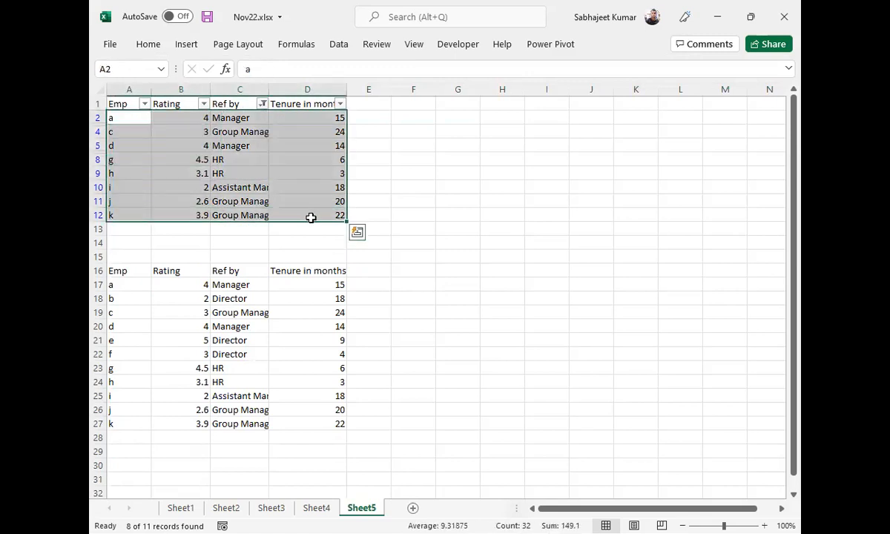
{"action": "key", "text": "F5"}
{"action": "left_click", "coordinate": [449, 364]}
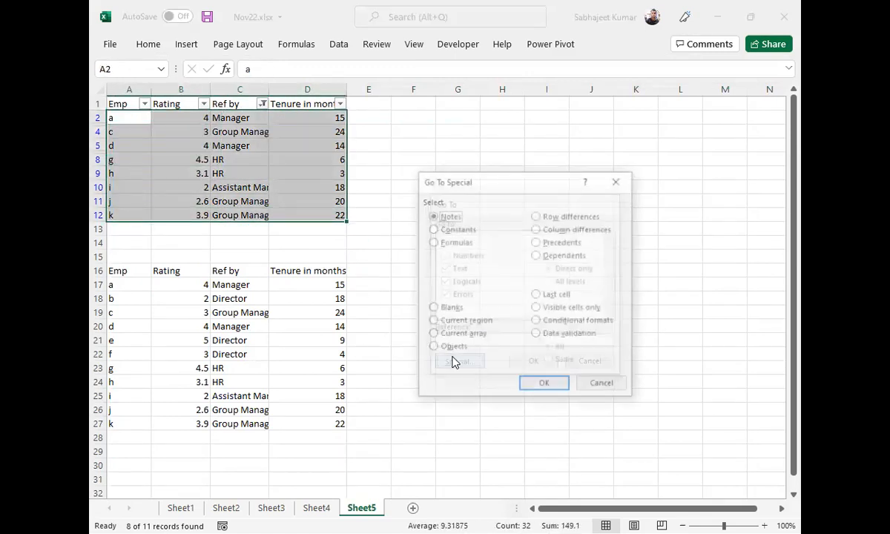
{"action": "left_click", "coordinate": [537, 309]}
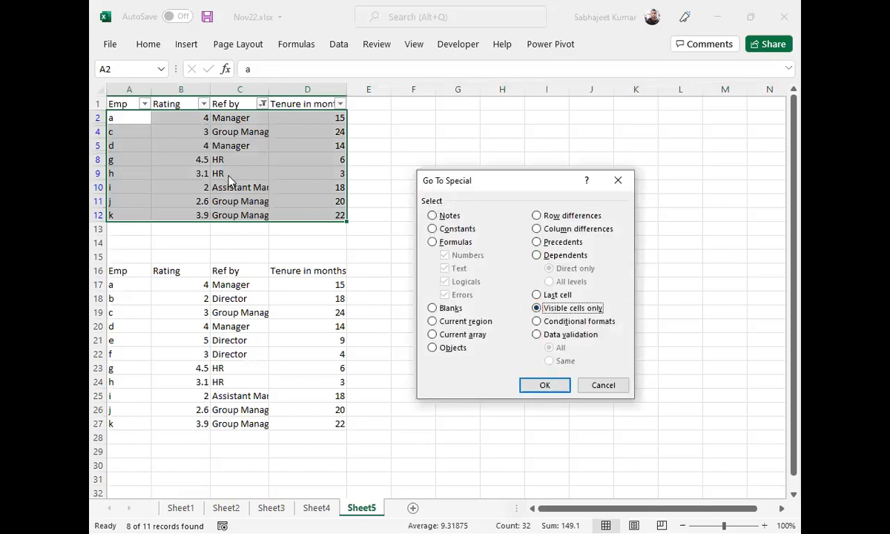
{"action": "left_click", "coordinate": [603, 386]}
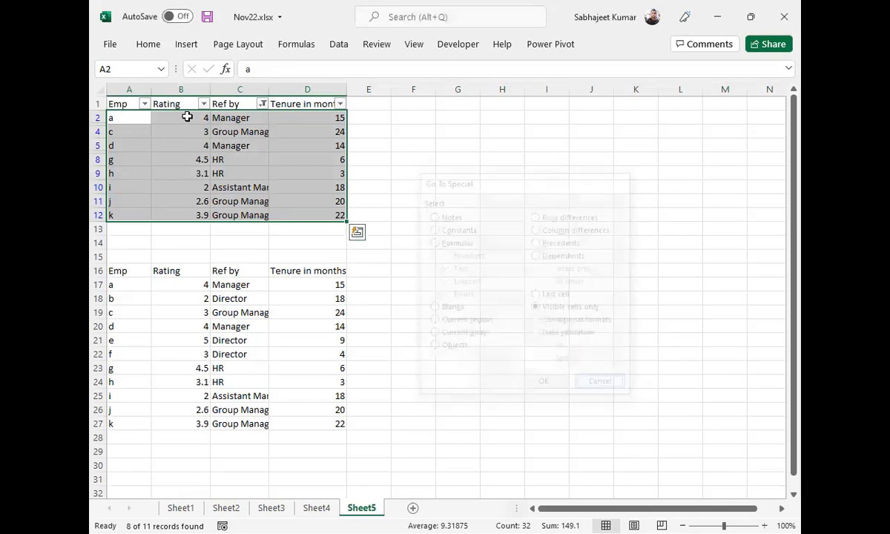
Step: Change the Ref by filter of the upper table to show only Director
{"action": "left_click", "coordinate": [262, 104]}
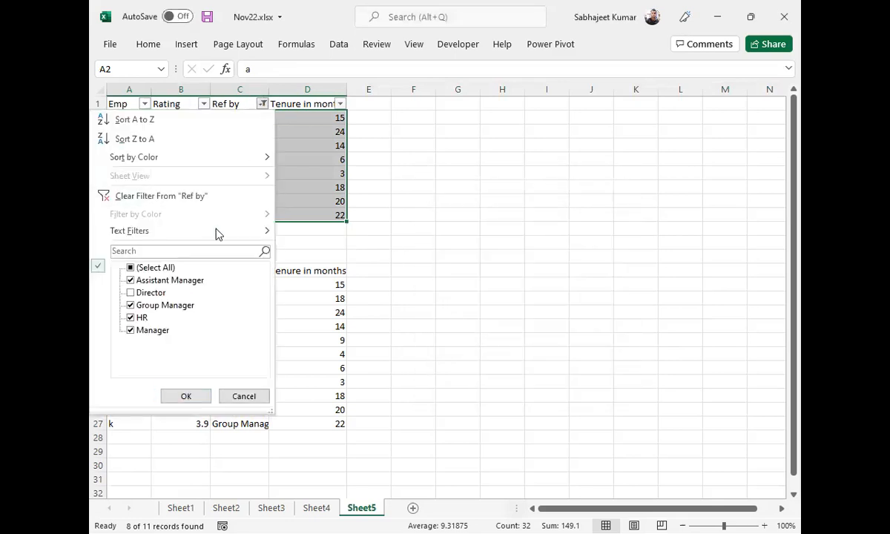
{"action": "left_click", "coordinate": [132, 268]}
{"action": "left_click", "coordinate": [132, 268]}
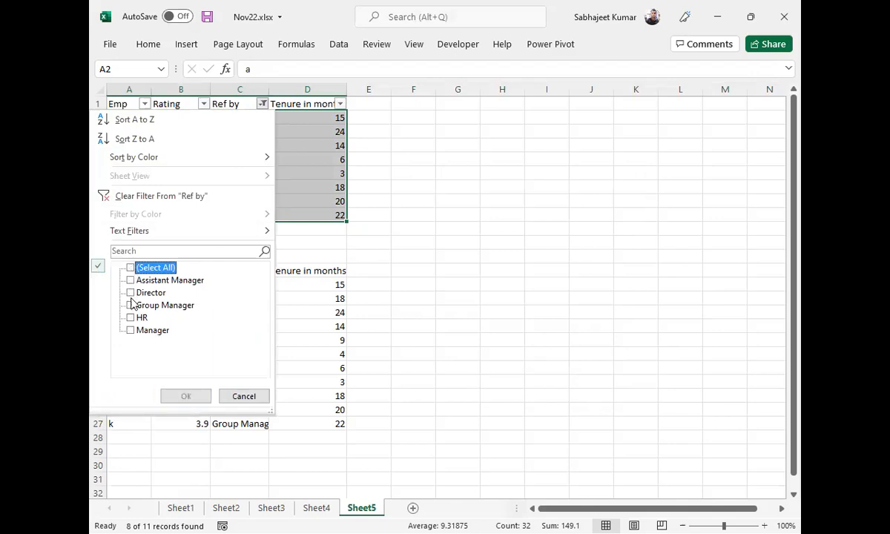
{"action": "left_click", "coordinate": [130, 293]}
{"action": "left_click", "coordinate": [175, 399]}
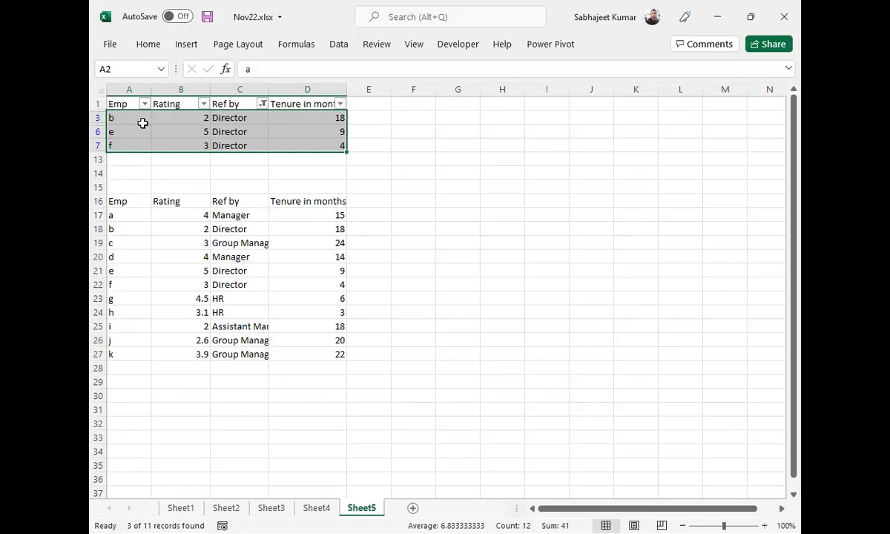
Step: Delete the entire sheet rows of the filtered Director entries and remove the filter from the upper table
{"action": "key", "text": "ctrl+q"}
{"action": "key", "text": "Escape"}
{"action": "key", "text": "ctrl+minus"}
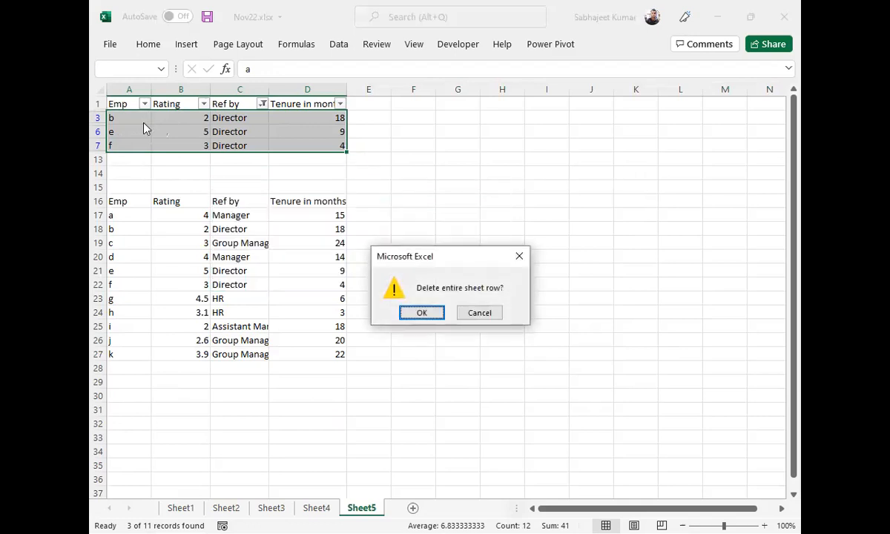
{"action": "key", "text": "Return"}
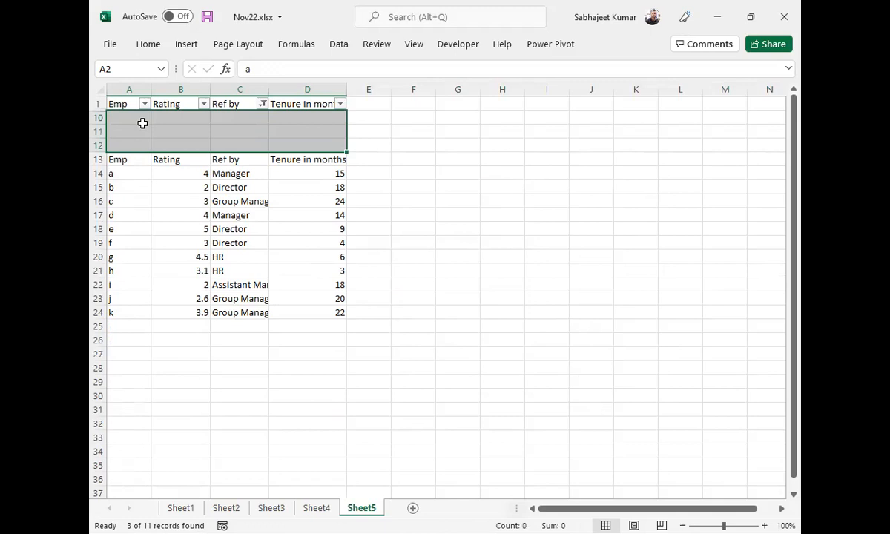
{"action": "key", "text": "ctrl+Home"}
{"action": "key", "text": "ctrl+shift+l"}
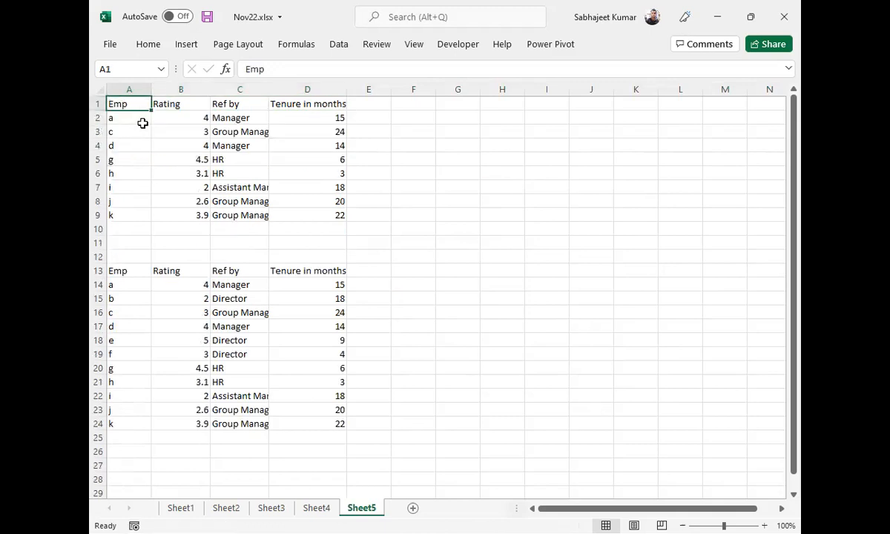
Step: Compare the remaining employees in the upper table with the full employee list in the lower table
{"action": "left_click_drag", "start_coordinate": [115, 120], "coordinate": [131, 215]}
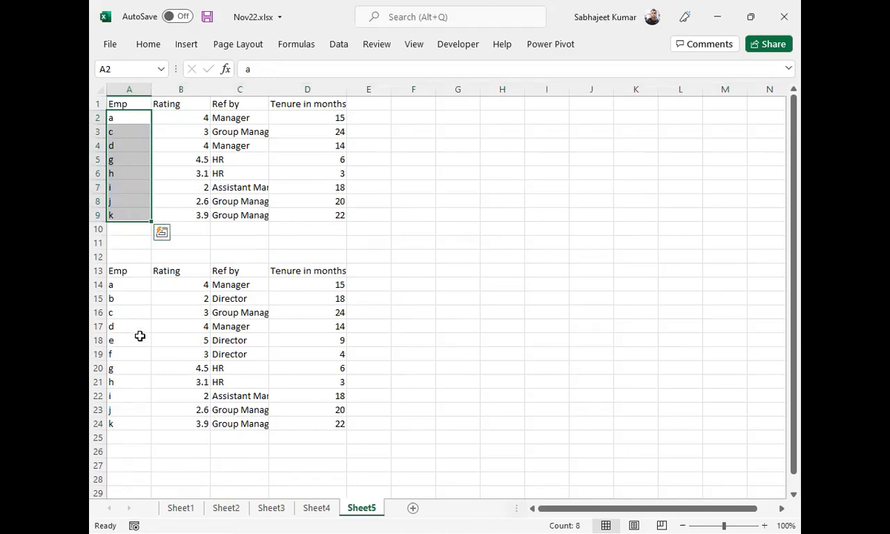
{"action": "left_click_drag", "start_coordinate": [115, 286], "coordinate": [131, 427]}
{"action": "left_click_drag", "start_coordinate": [131, 125], "coordinate": [304, 213]}
Step: Toggle the filter on and off, and turn it on again from the upper table's Emp header
{"action": "key", "text": "ctrl+shift+l"}
{"action": "key", "text": "ctrl+shift+l"}
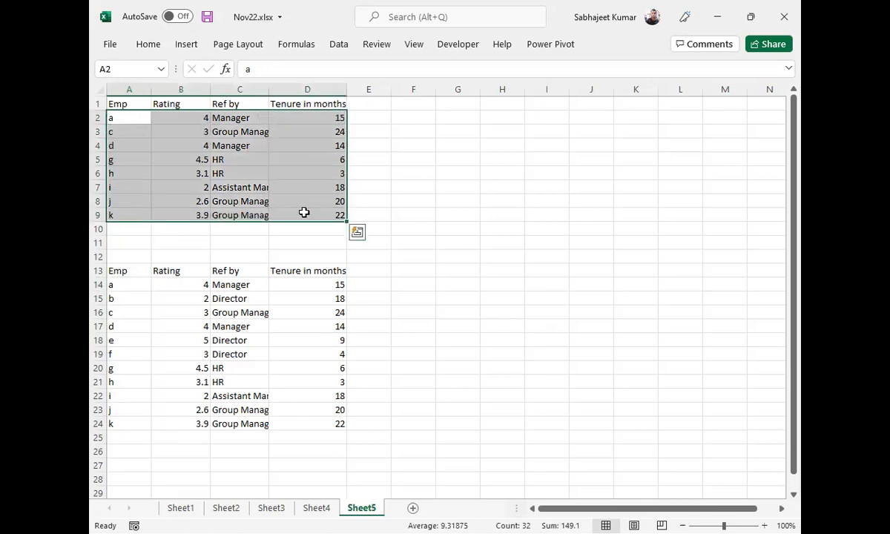
{"action": "key", "text": "ctrl+Home"}
{"action": "key", "text": "ctrl+shift+l"}
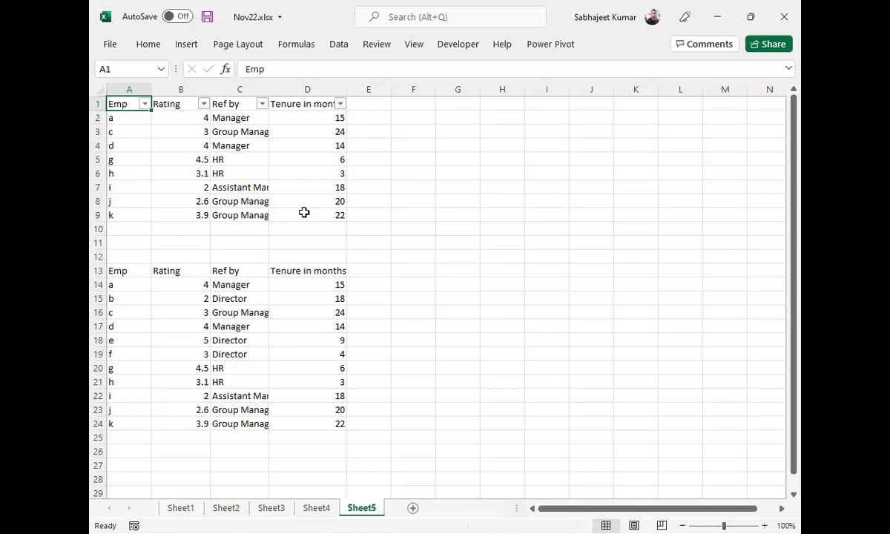
Step: Undo the latest filter toggles and the removal of the Director filter from the upper table
{"action": "key", "text": "ctrl+z"}
{"action": "key", "text": "ctrl+z"}
{"action": "key", "text": "ctrl+z"}
{"action": "key", "text": "ctrl+z"}
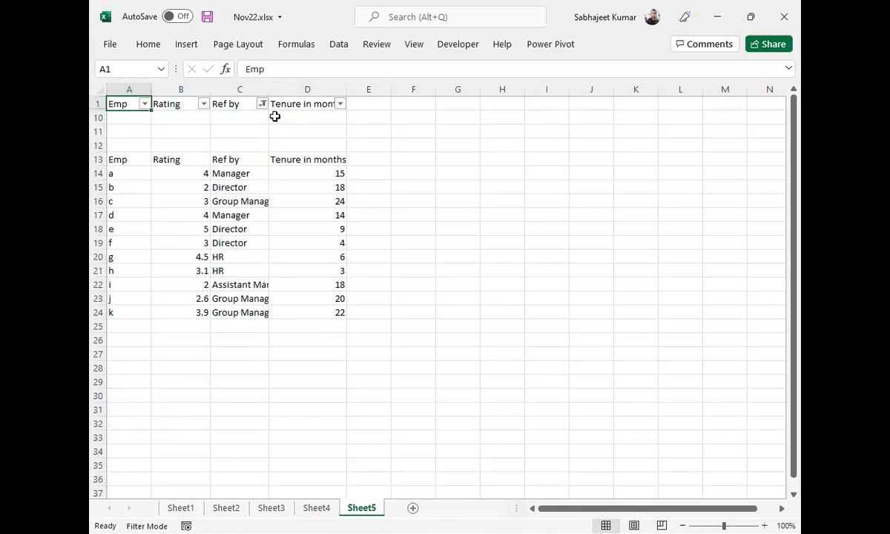
Step: Undo the deletion of the Director rows and the filtering of the upper table, restoring the full unfiltered list
{"action": "key", "text": "ctrl+z"}
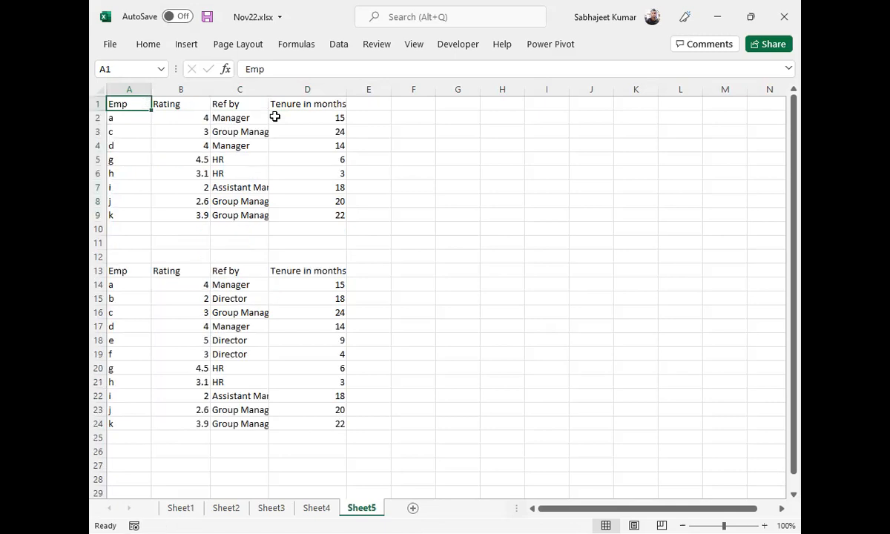
{"action": "key", "text": "ctrl+y"}
{"action": "key", "text": "ctrl+y"}
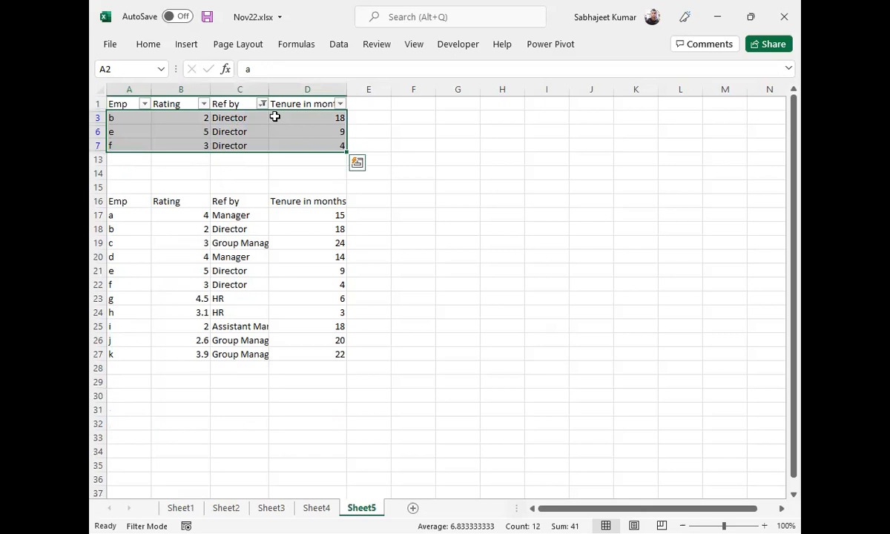
{"action": "key", "text": "ctrl+z"}
{"action": "key", "text": "ctrl+z"}
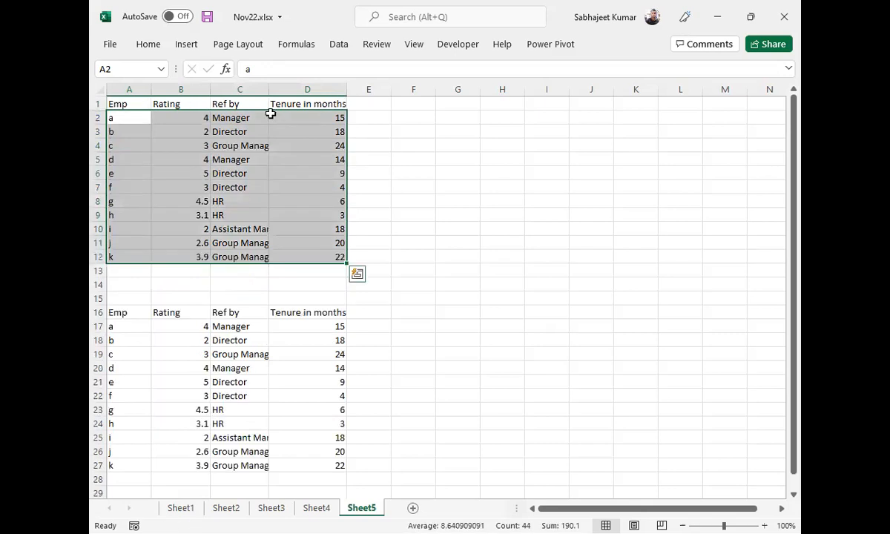
Step: Filter the upper table's Ref by column to exclude Director
{"action": "left_click", "coordinate": [261, 105]}
{"action": "key", "text": "ctrl+shift+l"}
{"action": "left_click", "coordinate": [262, 105]}
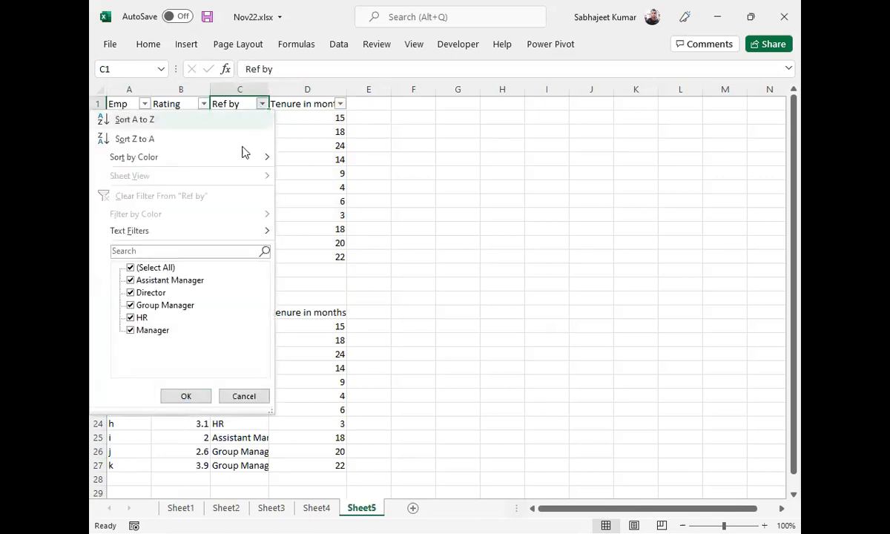
{"action": "left_click", "coordinate": [131, 292]}
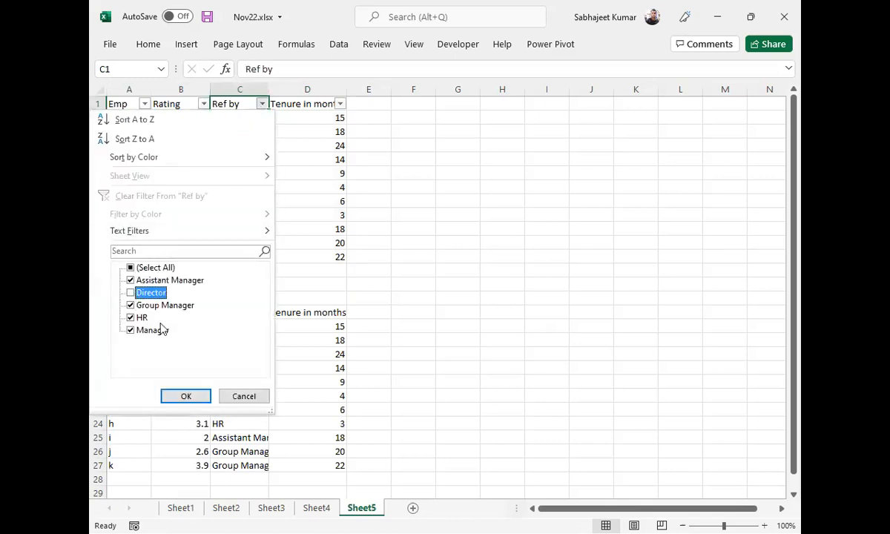
{"action": "left_click", "coordinate": [186, 396]}
Step: Copy the filtered upper table, paste it at G1 and clear the pasted copy
{"action": "left_click", "coordinate": [208, 158]}
{"action": "key", "text": "ctrl+a"}
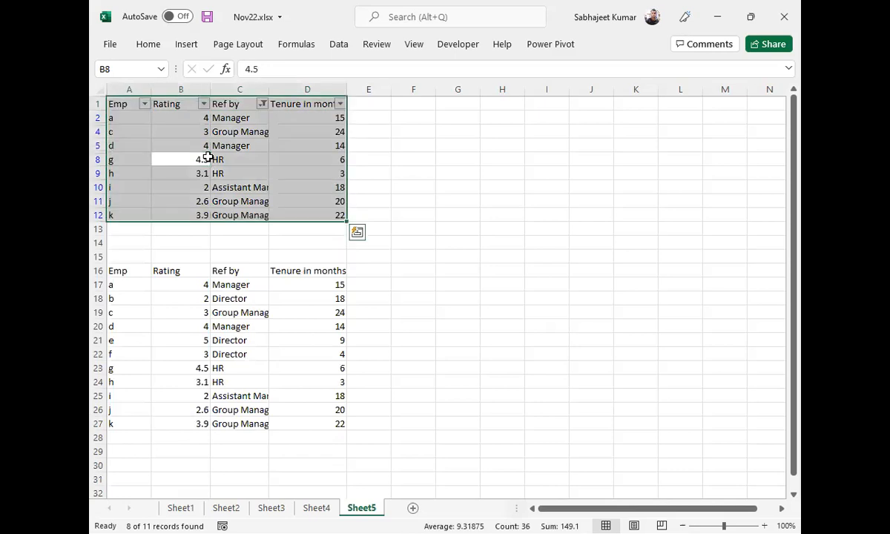
{"action": "key", "text": "ctrl+c"}
{"action": "left_click", "coordinate": [490, 107]}
{"action": "left_click", "coordinate": [450, 103]}
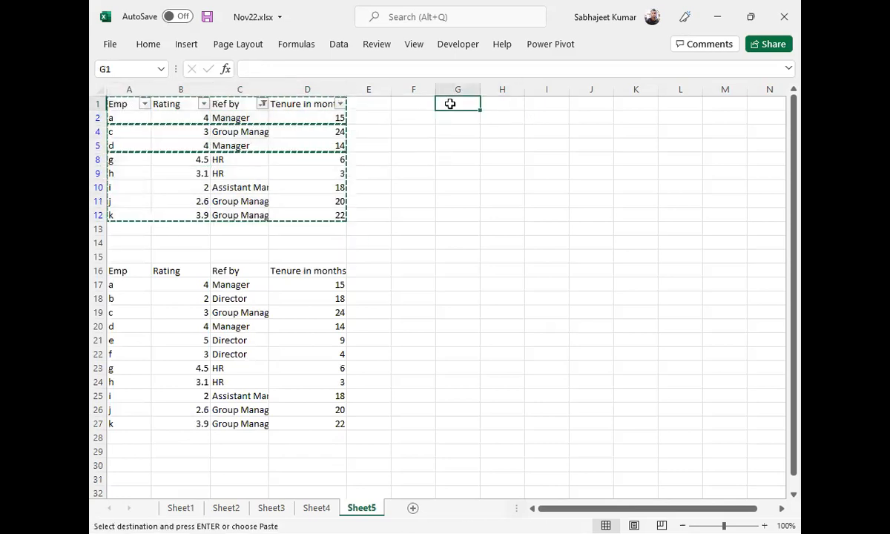
{"action": "key", "text": "ctrl+v"}
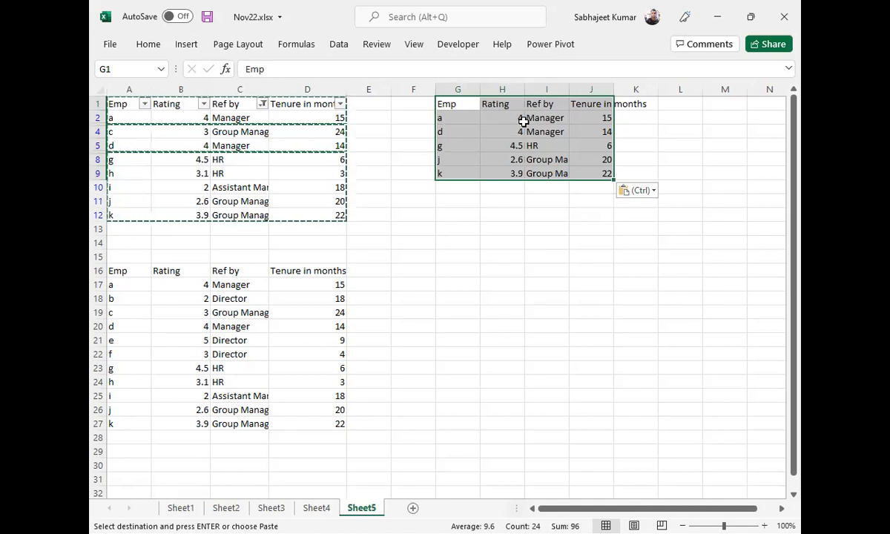
{"action": "key", "text": "Delete"}
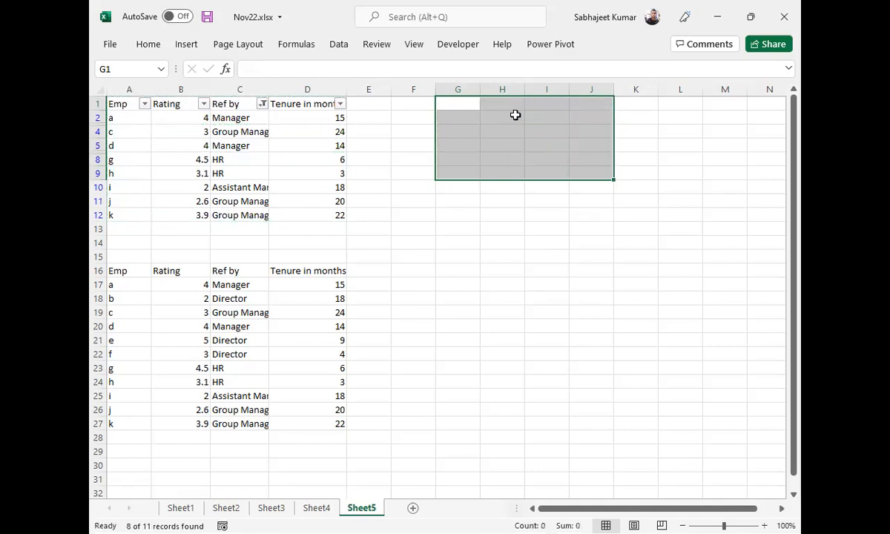
Step: Copy the filtered upper table, paste it at G15 below the hidden rows and clear the pasted copy
{"action": "left_click", "coordinate": [206, 146]}
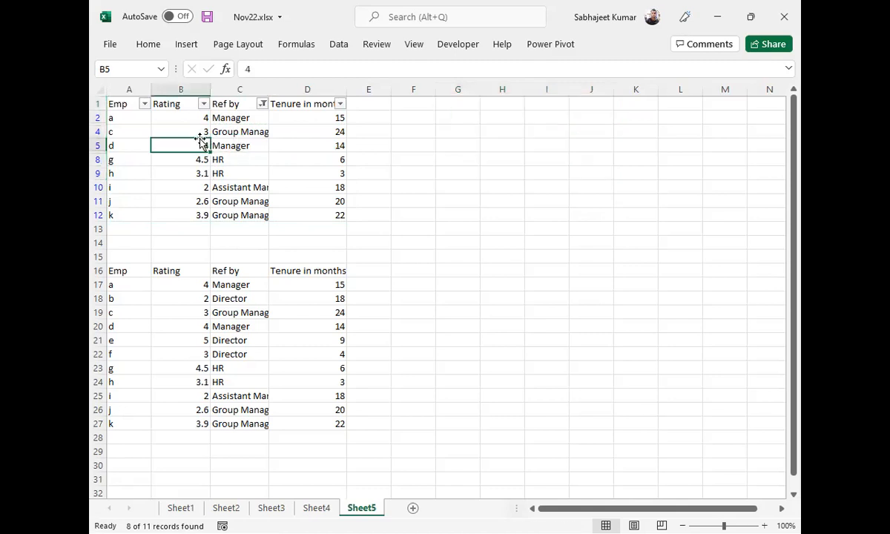
{"action": "key", "text": "ctrl+a"}
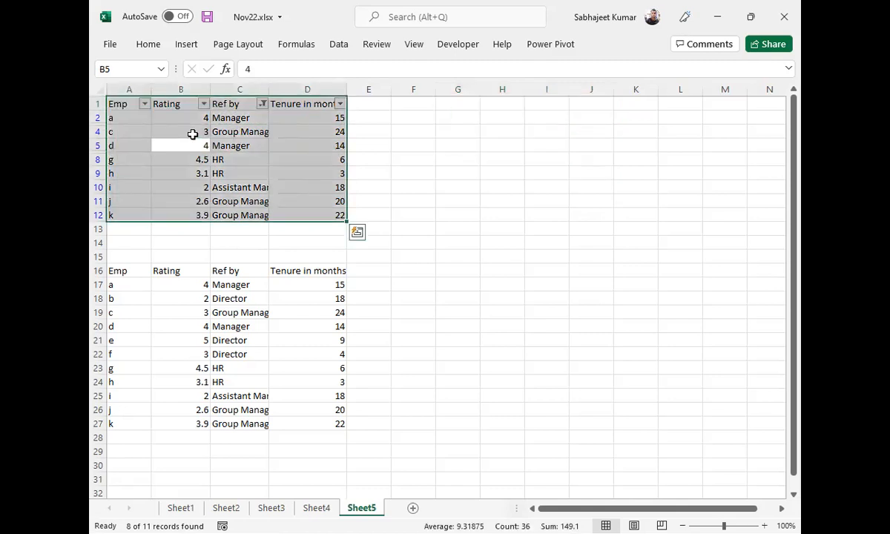
{"action": "key", "text": "ctrl+c"}
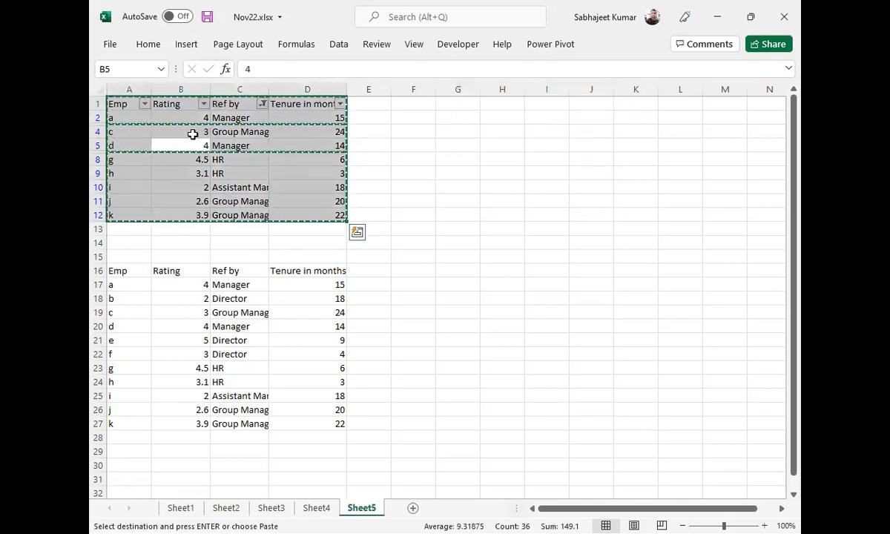
{"action": "left_click", "coordinate": [450, 256]}
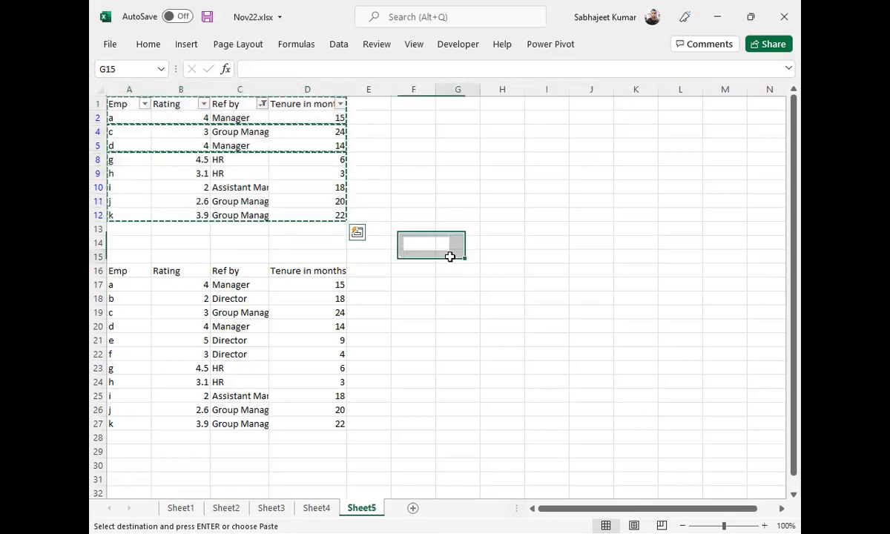
{"action": "key", "text": "ctrl+v"}
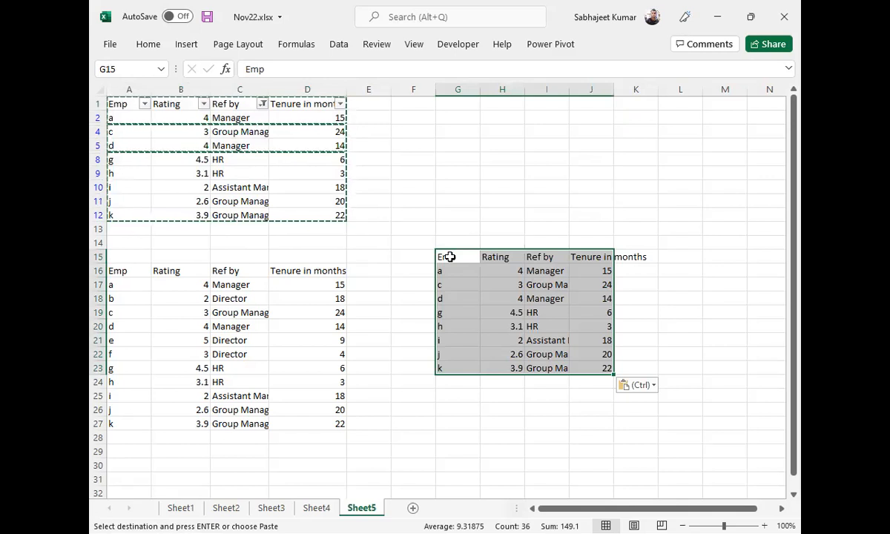
{"action": "key", "text": "Delete"}
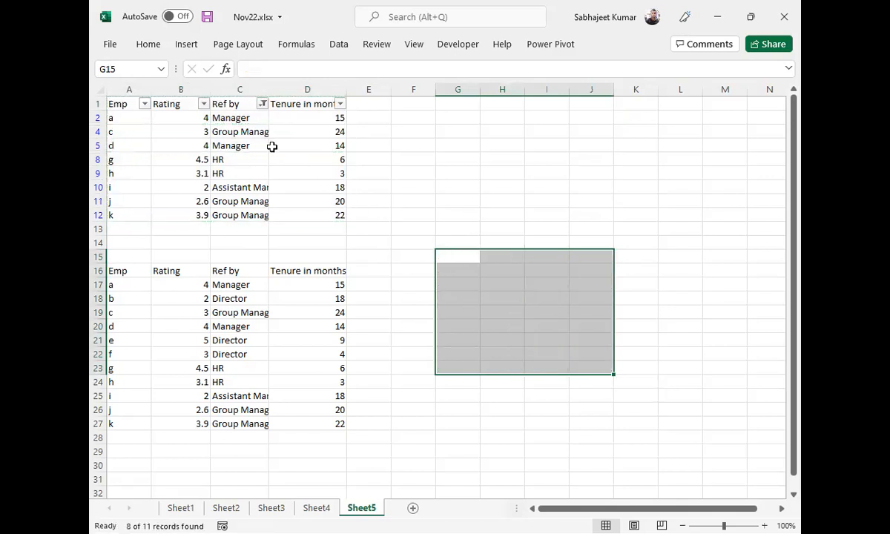
Step: Copy the filtered upper table again and paste it at G1 beside the original
{"action": "left_click", "coordinate": [449, 104]}
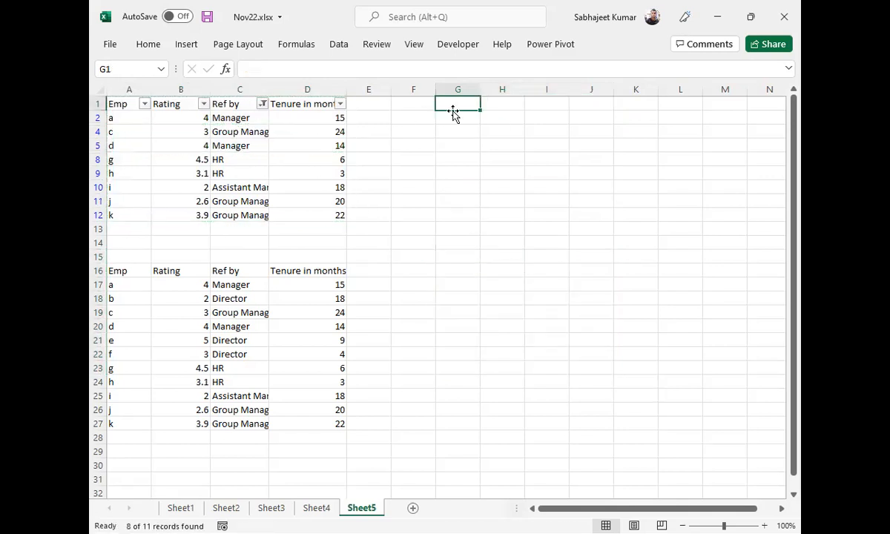
{"action": "left_click", "coordinate": [227, 118]}
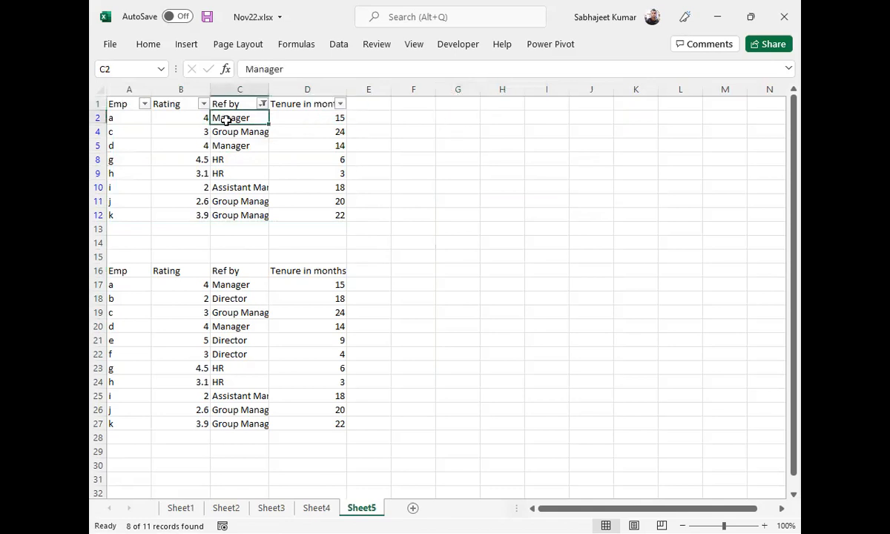
{"action": "key", "text": "ctrl+a"}
{"action": "key", "text": "ctrl+c"}
{"action": "left_click", "coordinate": [458, 107]}
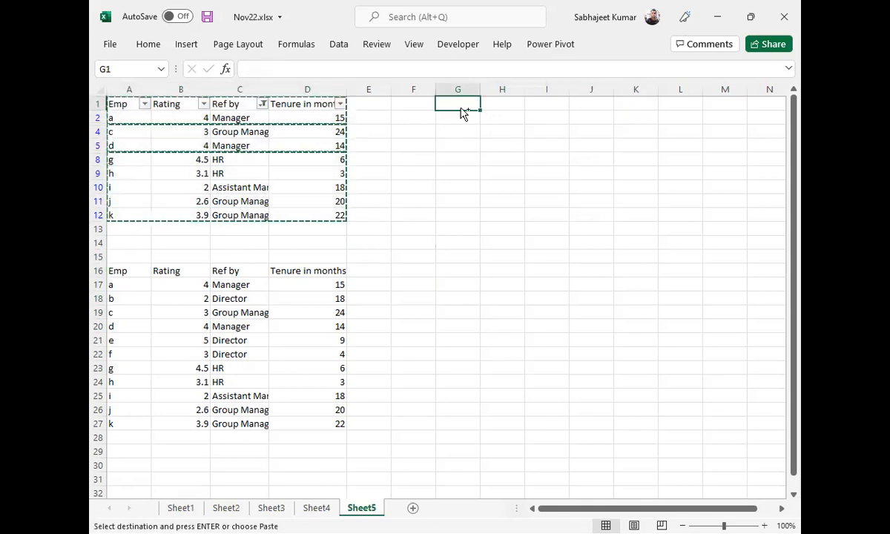
{"action": "key", "text": "ctrl+v"}
Step: Compare the pasted Ref by entries with the filtered original and widen column I
{"action": "left_click_drag", "start_coordinate": [536, 119], "coordinate": [546, 132]}
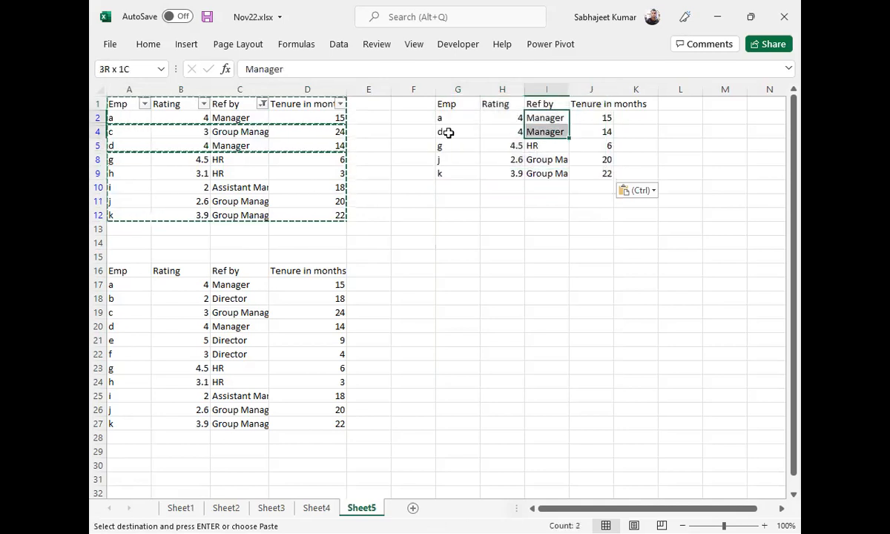
{"action": "left_click", "coordinate": [221, 130]}
{"action": "left_click", "coordinate": [550, 135]}
{"action": "left_click_drag", "start_coordinate": [568, 90], "coordinate": [585, 89]}
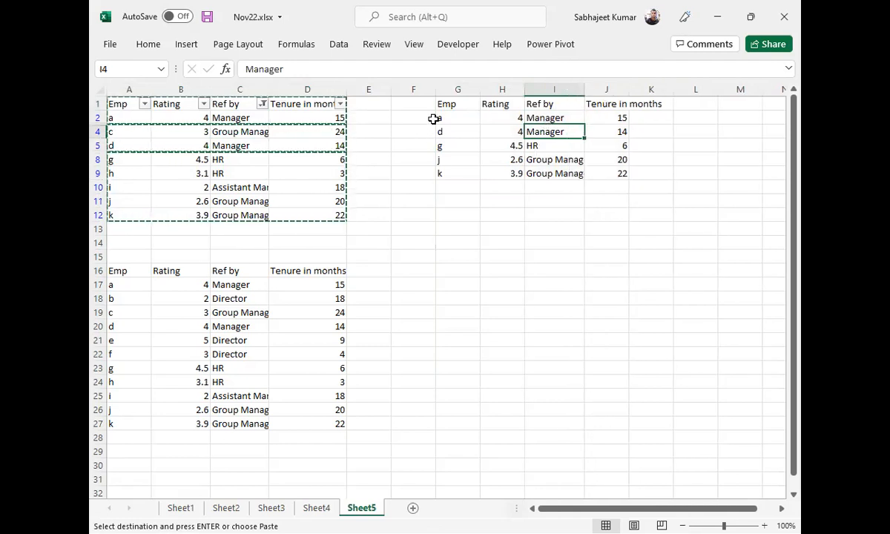
Step: Remove the filter from the upper table and clear the pasted copy that starts at G1
{"action": "left_click", "coordinate": [203, 115]}
{"action": "left_click_drag", "start_coordinate": [203, 115], "coordinate": [201, 112]}
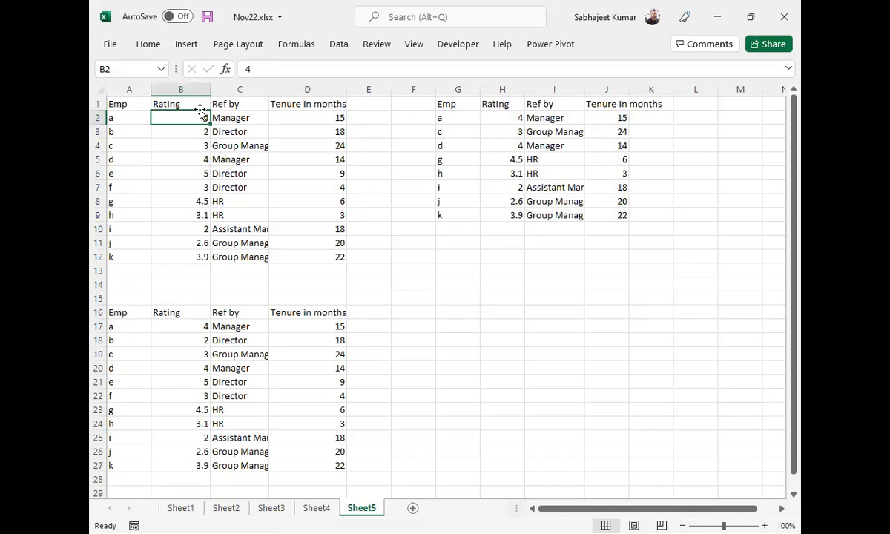
{"action": "left_click", "coordinate": [229, 130]}
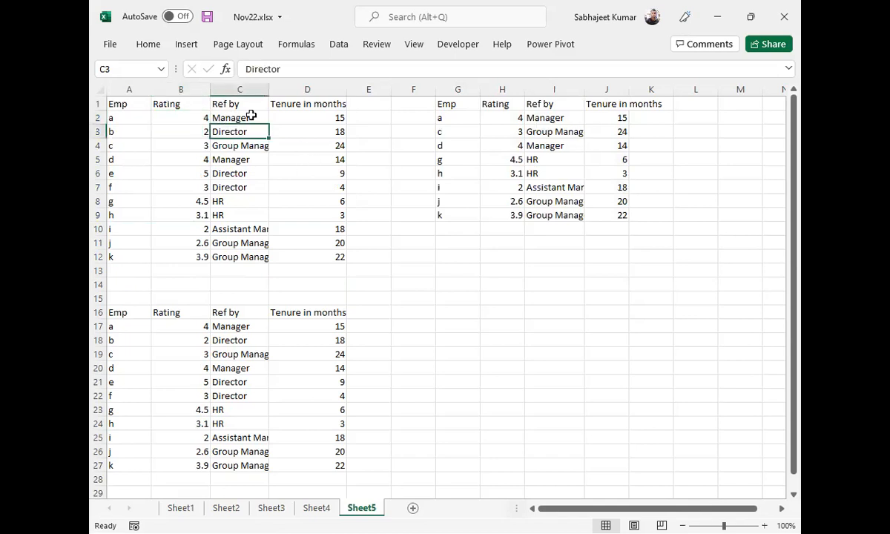
{"action": "left_click_drag", "start_coordinate": [458, 106], "coordinate": [621, 232]}
{"action": "key", "text": "Delete"}
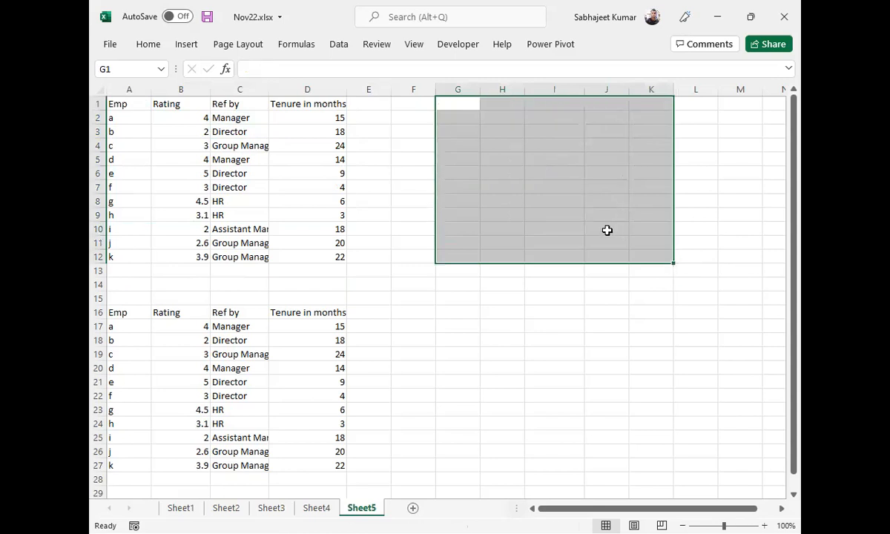
Step: Turn on the filter for the upper table and show only Director in the Ref by column
{"action": "left_click", "coordinate": [192, 129]}
{"action": "key", "text": "ctrl+shift+l"}
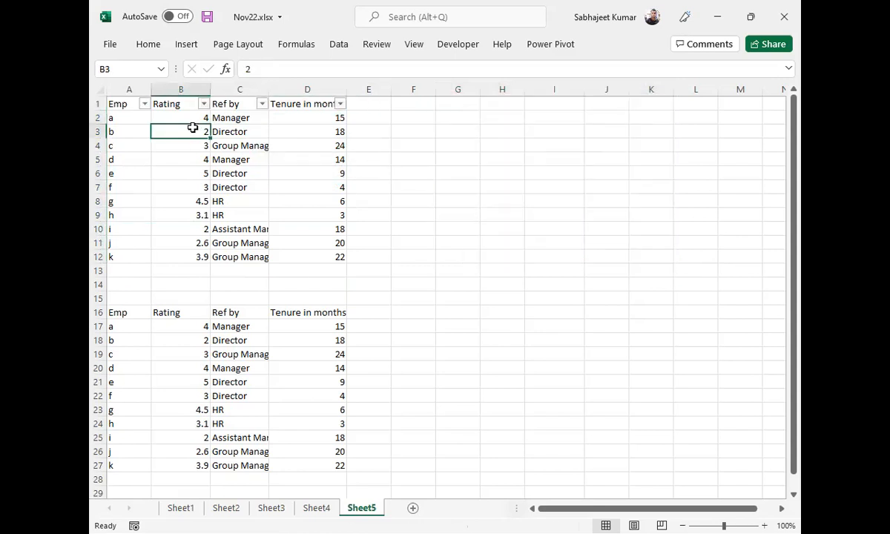
{"action": "left_click", "coordinate": [262, 104]}
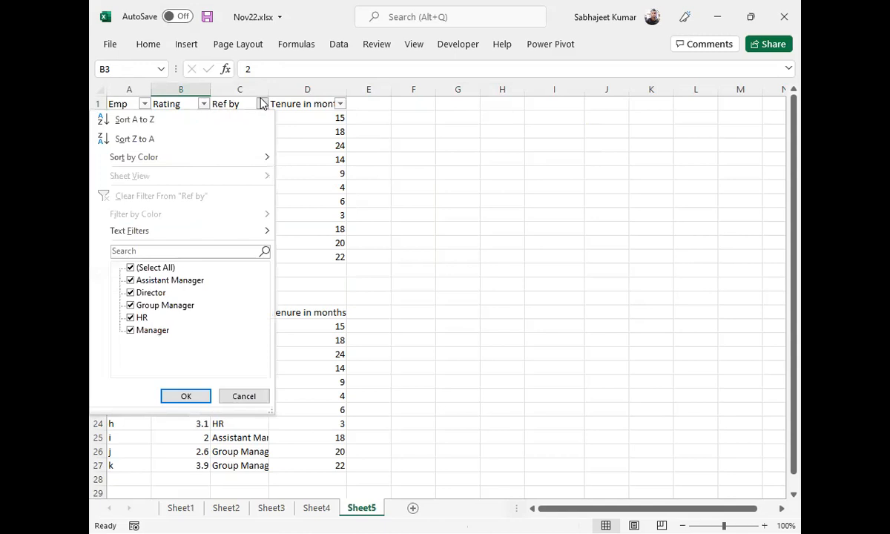
{"action": "left_click", "coordinate": [130, 268]}
{"action": "left_click", "coordinate": [130, 293]}
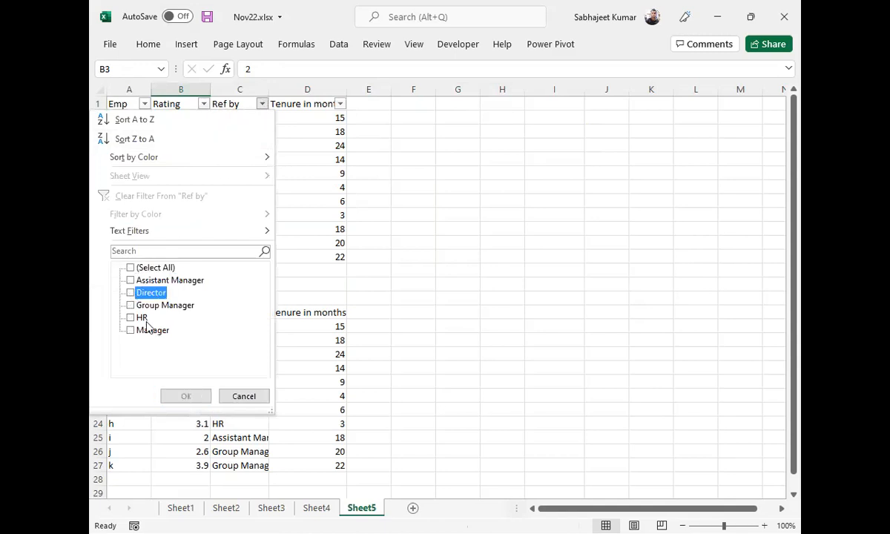
{"action": "left_click", "coordinate": [178, 397]}
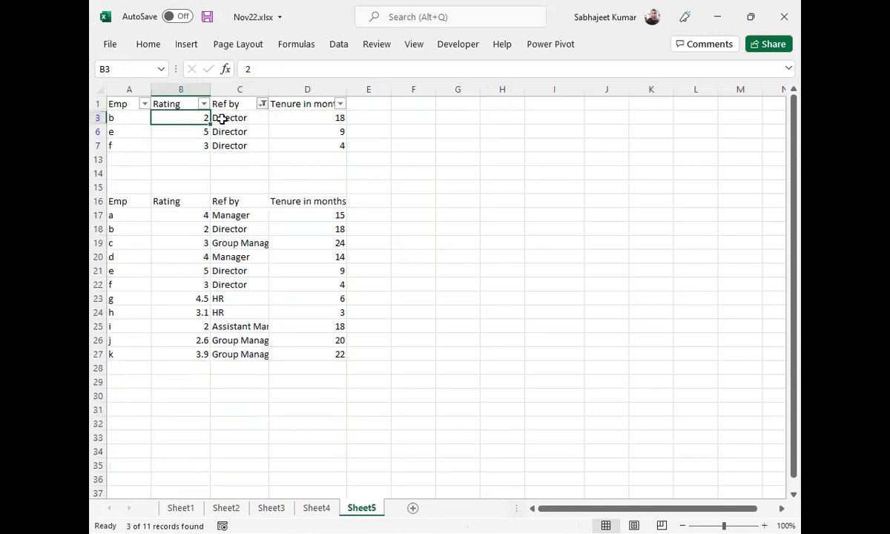
Step: Select the filtered Director rows across columns A to E and limit the selection to visible cells only with Go To Special
{"action": "left_click_drag", "start_coordinate": [221, 117], "coordinate": [238, 132]}
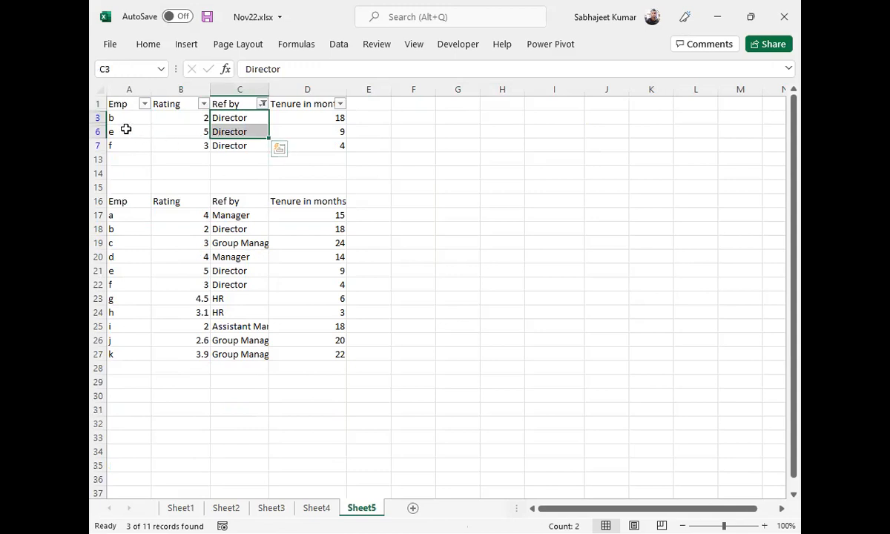
{"action": "left_click_drag", "start_coordinate": [116, 120], "coordinate": [343, 148]}
{"action": "key", "text": "ctrl+g"}
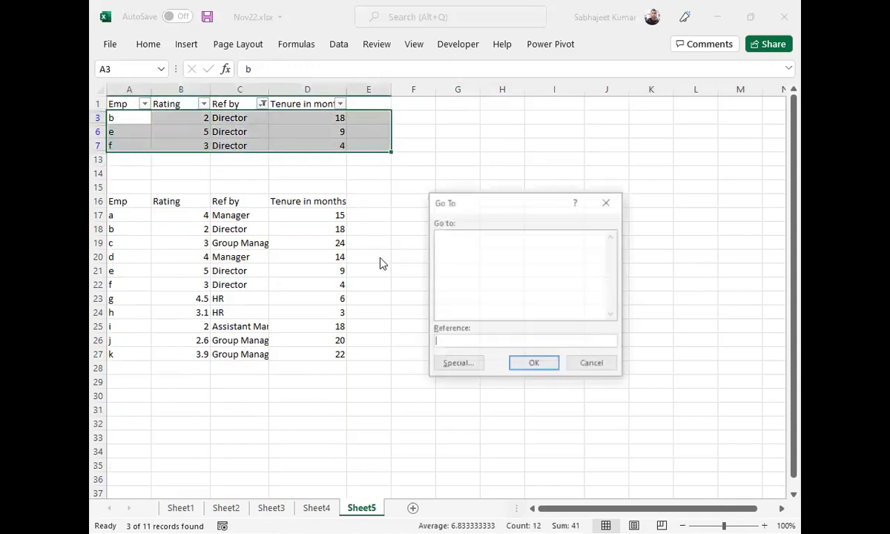
{"action": "left_click", "coordinate": [460, 365]}
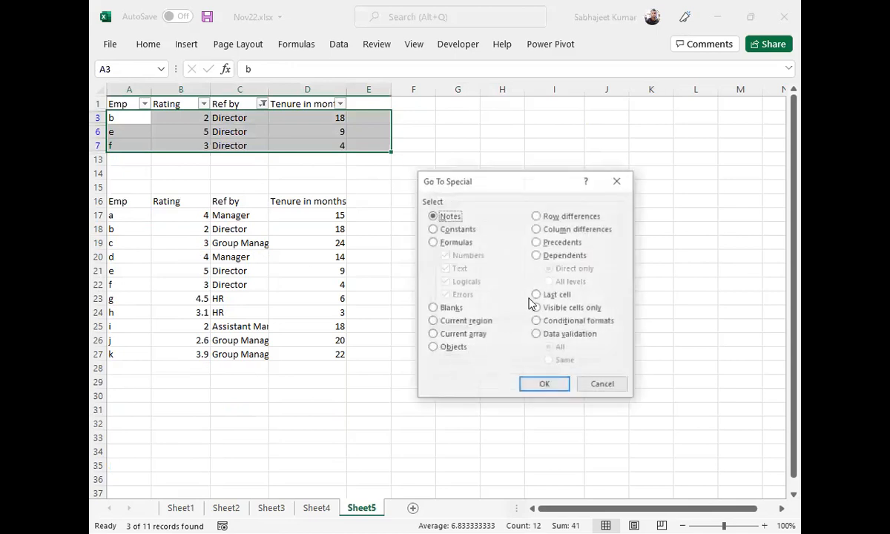
{"action": "left_click", "coordinate": [539, 310]}
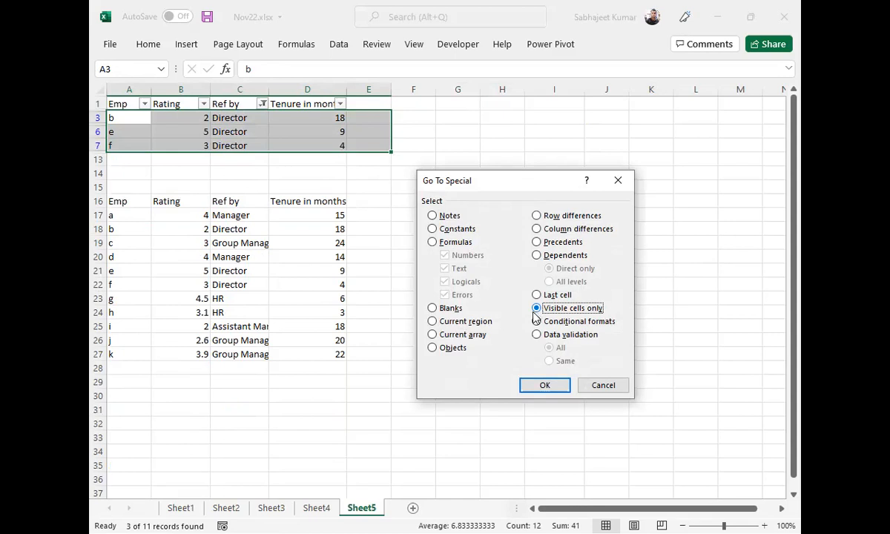
{"action": "left_click", "coordinate": [544, 386]}
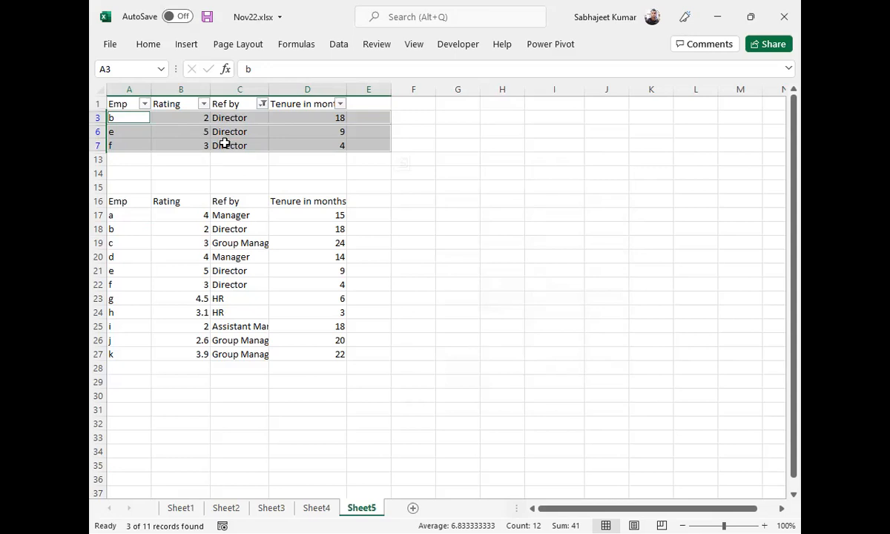
Step: Delete the entire sheet rows of the selected Director entries, remove the filter and select the remaining Ref by values
{"action": "key", "text": "ctrl+minus"}
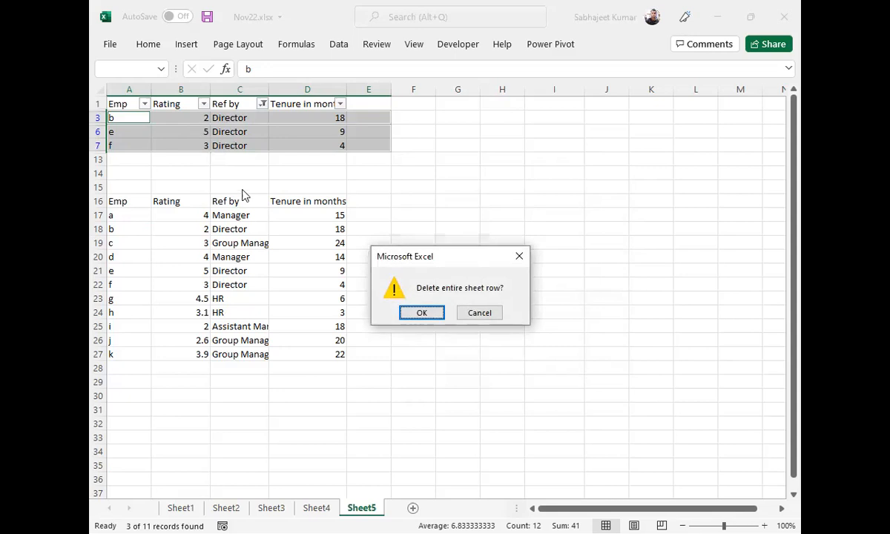
{"action": "left_click", "coordinate": [421, 313]}
{"action": "left_click", "coordinate": [228, 104]}
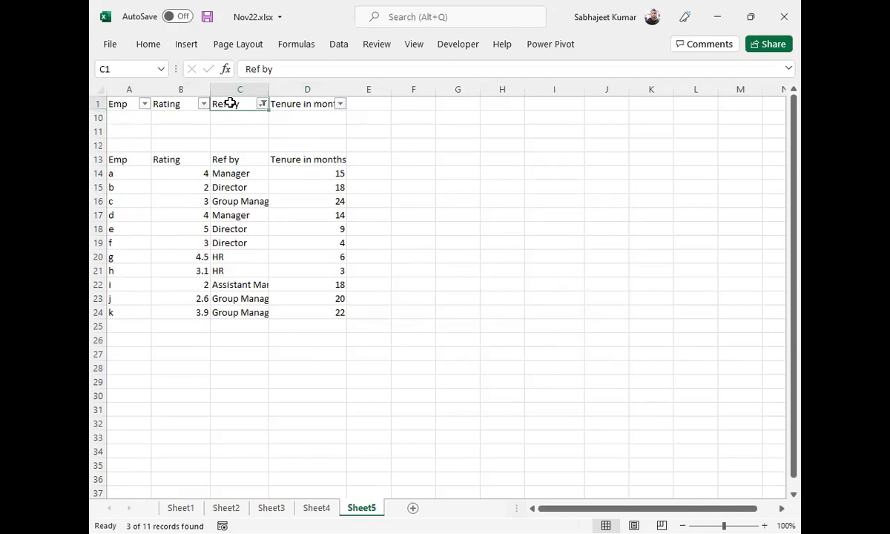
{"action": "key", "text": "ctrl+shift+l"}
{"action": "key", "text": "Down"}
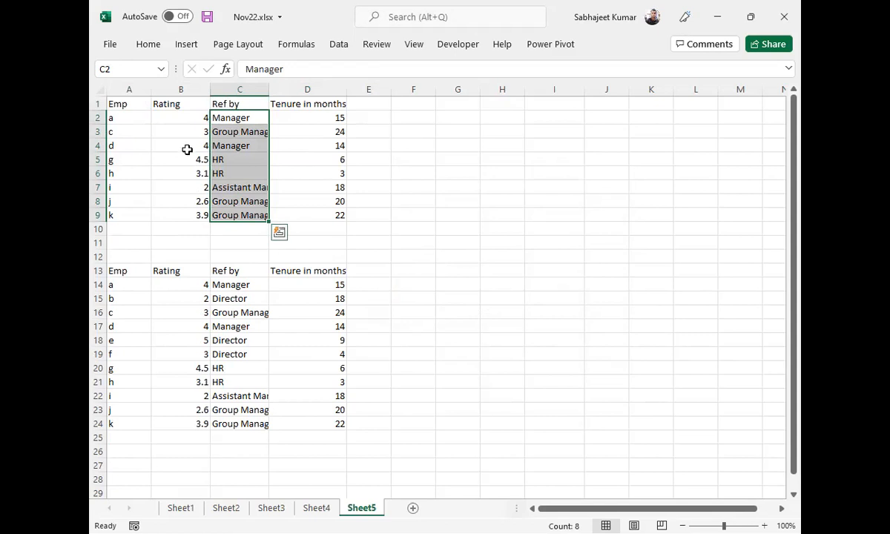
{"action": "left_click_drag", "start_coordinate": [256, 280], "coordinate": [246, 422]}
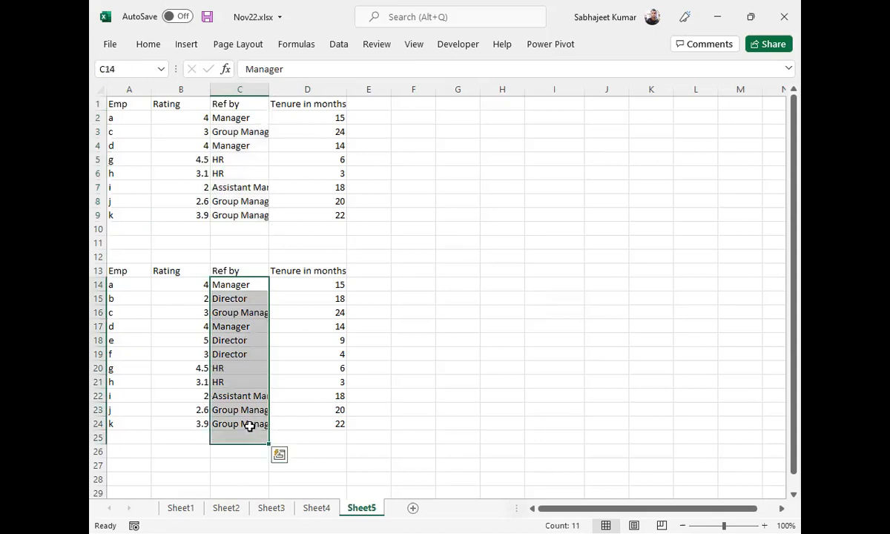
{"action": "left_click", "coordinate": [231, 88]}
{"action": "left_click", "coordinate": [238, 143]}
{"action": "left_click", "coordinate": [188, 406]}
Step: Select the whole upper table and search it for cells with conditional formats using Go To Special
{"action": "left_click", "coordinate": [182, 173]}
{"action": "key", "text": "ctrl+a"}
{"action": "key", "text": "F5"}
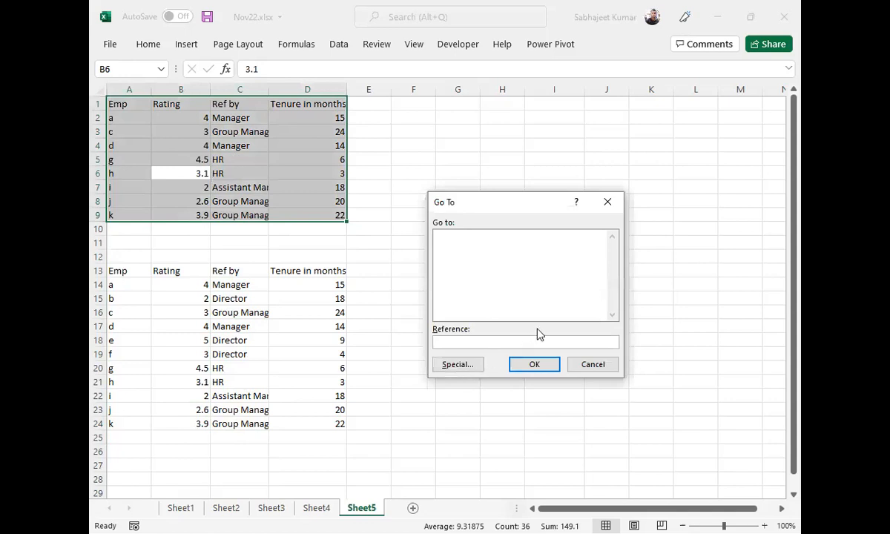
{"action": "key", "text": "alt+s"}
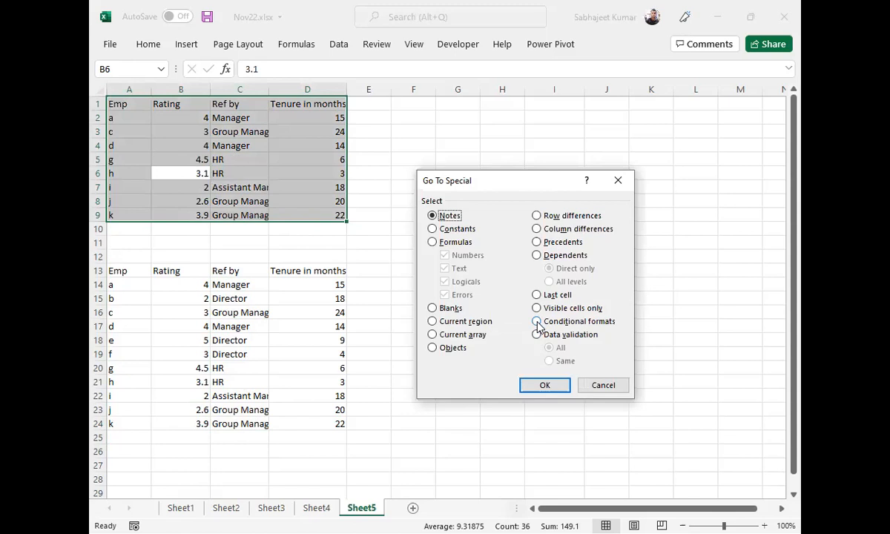
{"action": "left_click", "coordinate": [537, 324]}
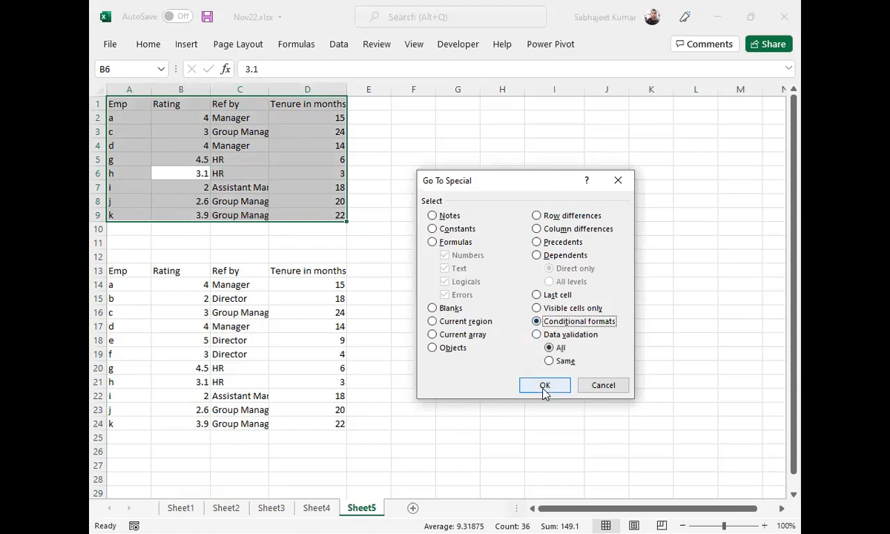
{"action": "left_click", "coordinate": [545, 387]}
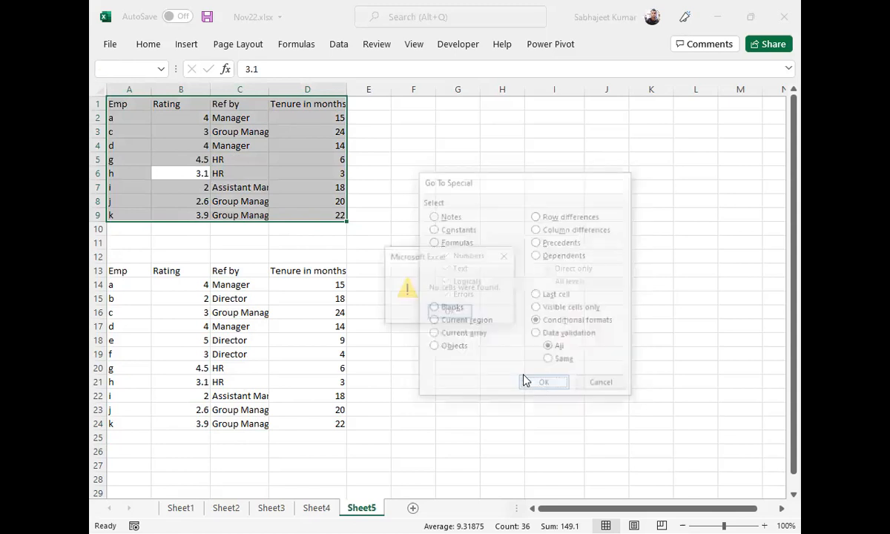
{"action": "left_click", "coordinate": [438, 314]}
Step: Add a Greater Than 25 conditional format with Light Red Fill with Dark Red Text to the upper table's tenure values D2:D9
{"action": "left_click_drag", "start_coordinate": [308, 115], "coordinate": [325, 210]}
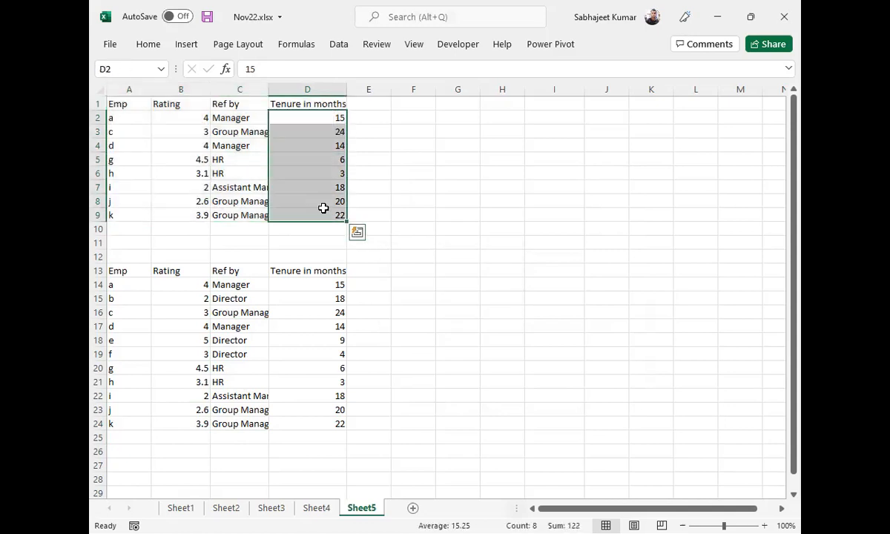
{"action": "left_click", "coordinate": [147, 46]}
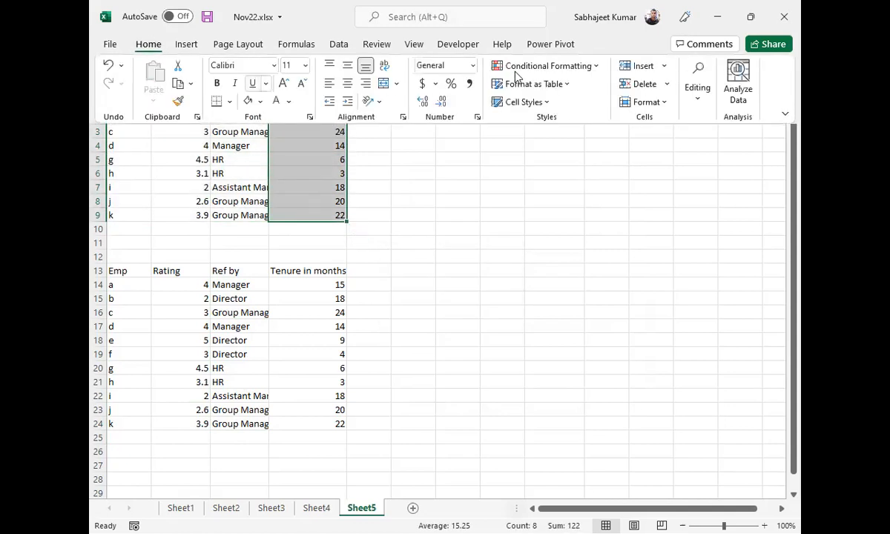
{"action": "left_click", "coordinate": [596, 67]}
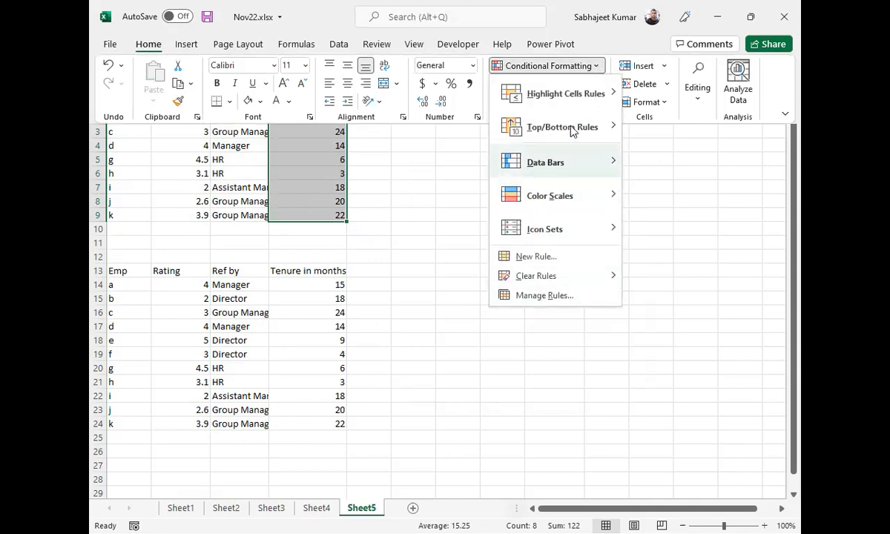
{"action": "mouse_move", "coordinate": [556, 127]}
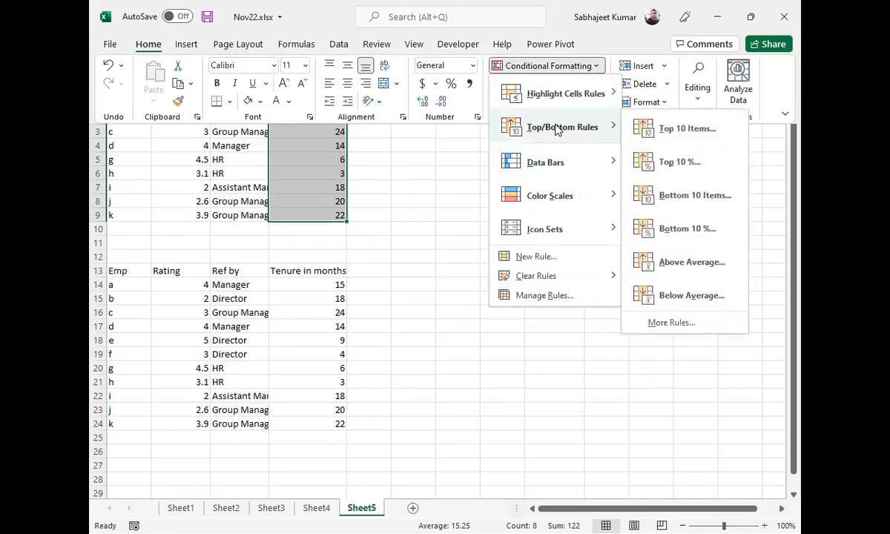
{"action": "mouse_move", "coordinate": [594, 101]}
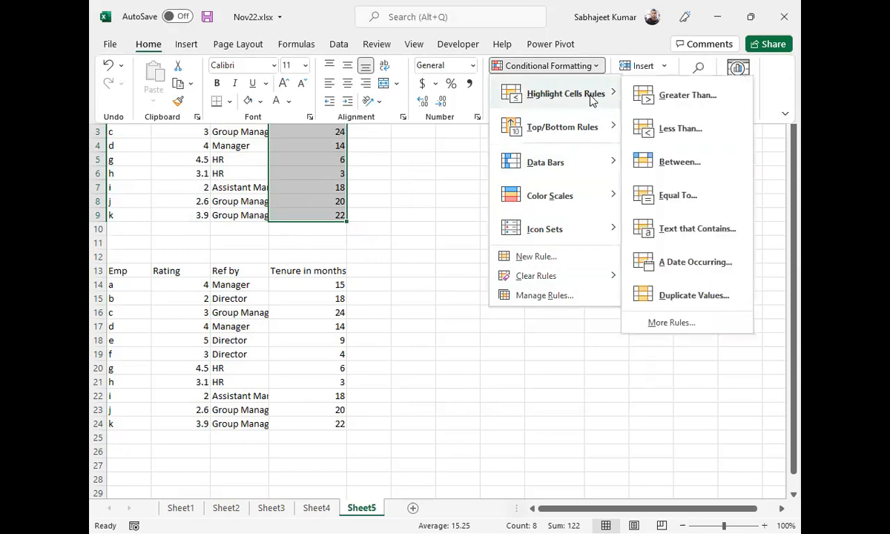
{"action": "left_click", "coordinate": [685, 96]}
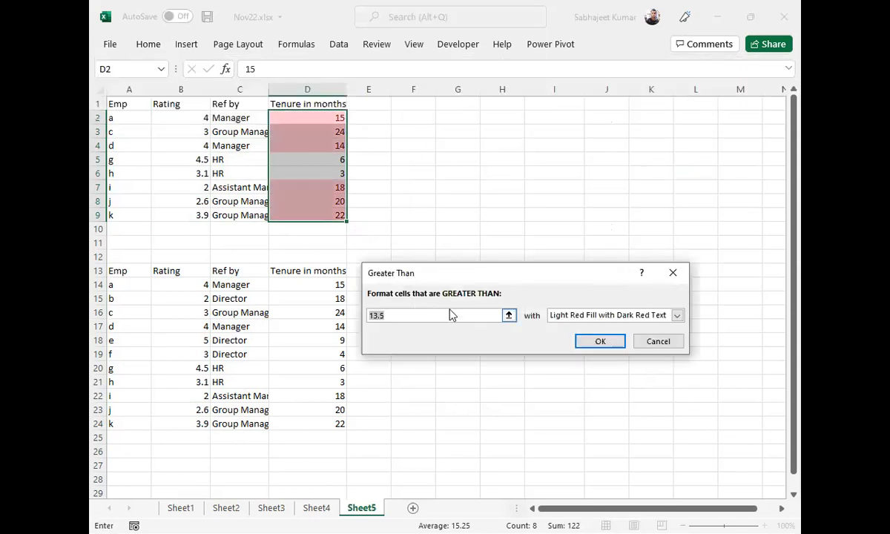
{"action": "type", "text": "25"}
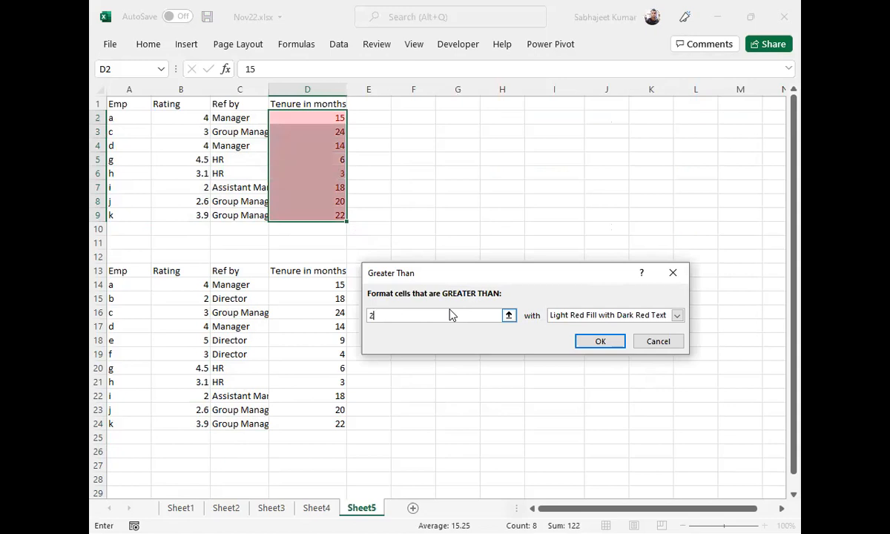
{"action": "left_click", "coordinate": [605, 343]}
{"action": "left_click", "coordinate": [321, 143]}
{"action": "left_click", "coordinate": [308, 173]}
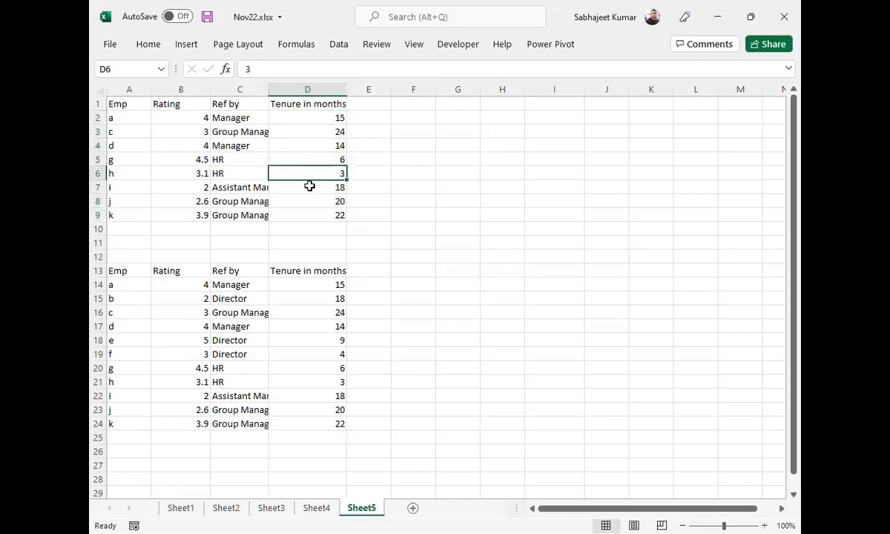
{"action": "left_click", "coordinate": [322, 115]}
{"action": "left_click_drag", "start_coordinate": [322, 115], "coordinate": [301, 211]}
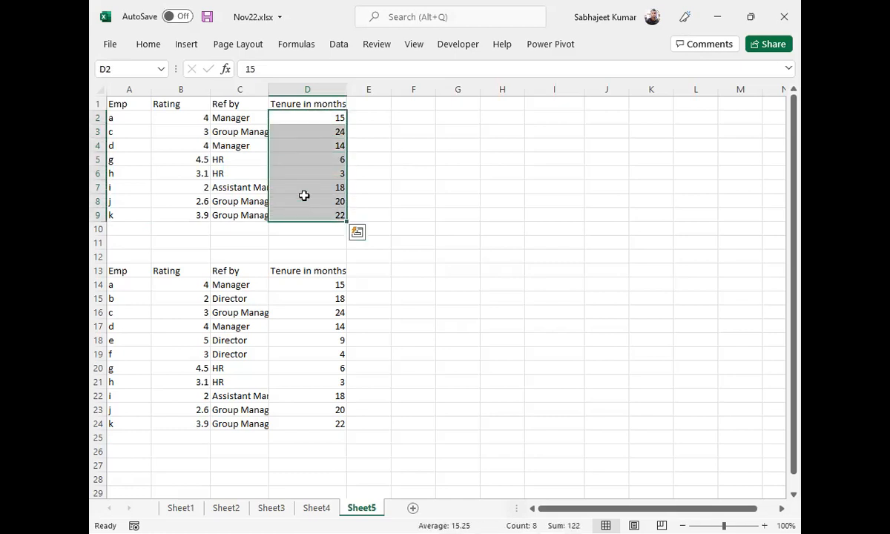
Step: Set the tenure of employee h in cell D6 to 30
{"action": "left_click", "coordinate": [312, 176]}
{"action": "type", "text": "258"}
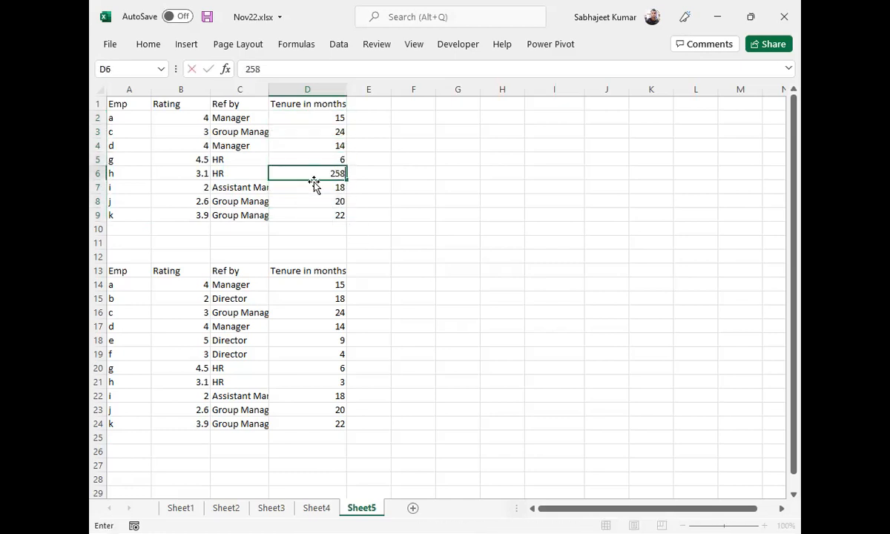
{"action": "key", "text": "BackSpace"}
{"action": "key", "text": "BackSpace"}
{"action": "key", "text": "Escape"}
{"action": "type", "text": "30"}
{"action": "key", "text": "Return"}
{"action": "key", "text": "Up"}
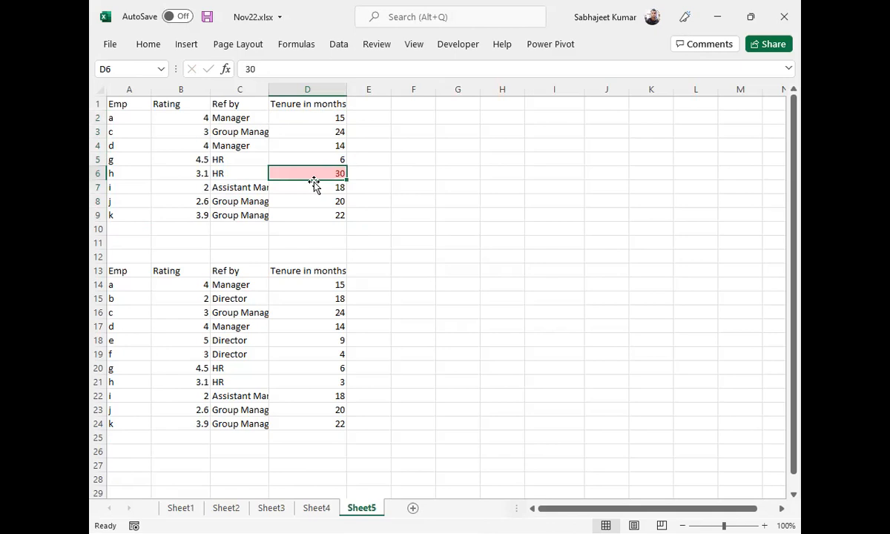
Step: Select the upper table and locate all its conditionally formatted cells with Go To Special, using Conditional formats with the All option
{"action": "left_click_drag", "start_coordinate": [121, 113], "coordinate": [292, 199]}
{"action": "left_click", "coordinate": [270, 153]}
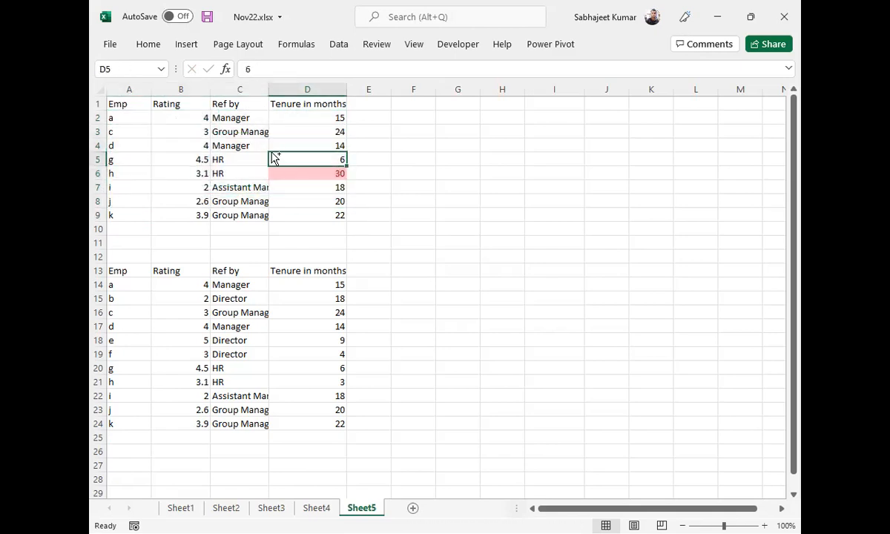
{"action": "key", "text": "ctrl+a"}
{"action": "key", "text": "ctrl+g"}
{"action": "left_click", "coordinate": [458, 366]}
{"action": "left_click", "coordinate": [549, 321]}
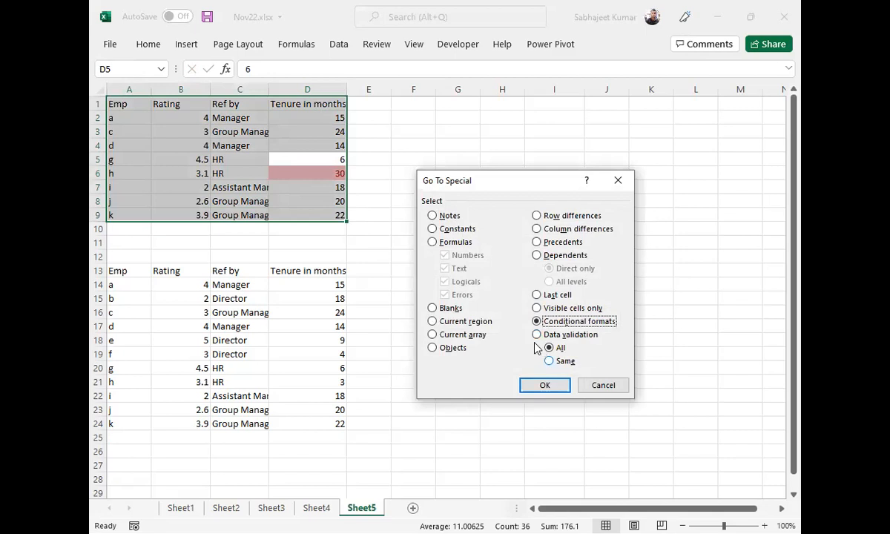
{"action": "left_click", "coordinate": [549, 361]}
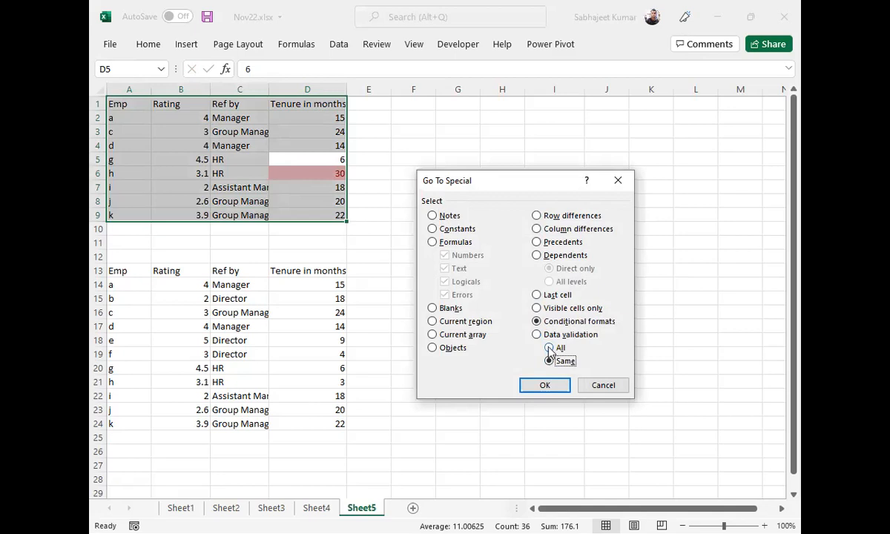
{"action": "left_click", "coordinate": [549, 347]}
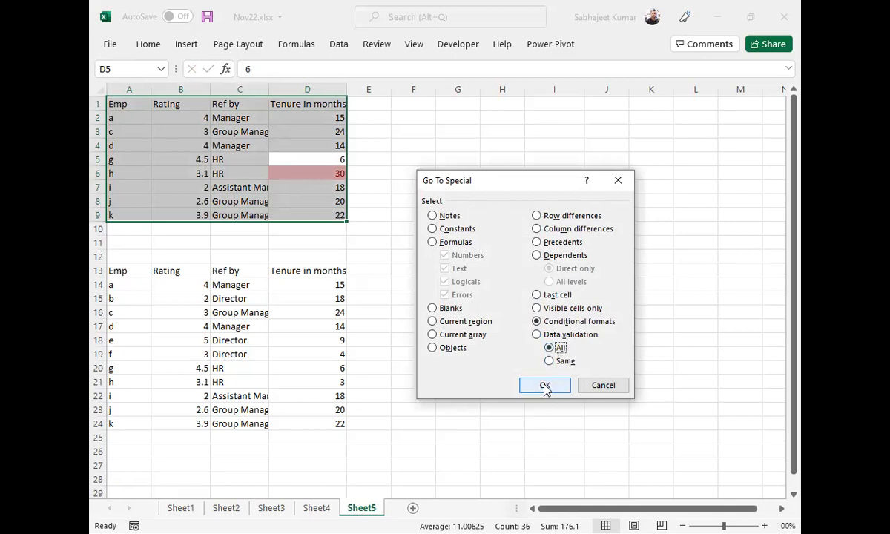
{"action": "left_click", "coordinate": [536, 334]}
{"action": "left_click", "coordinate": [536, 321]}
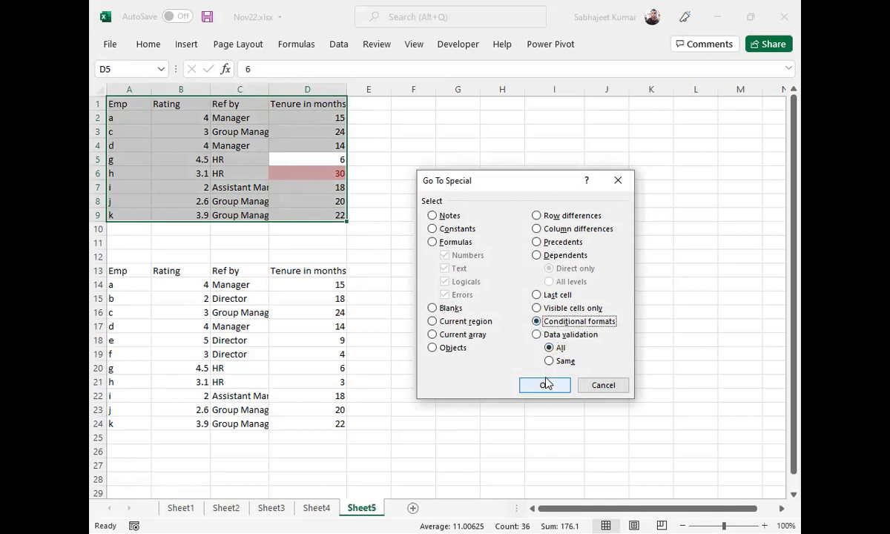
{"action": "left_click", "coordinate": [545, 385]}
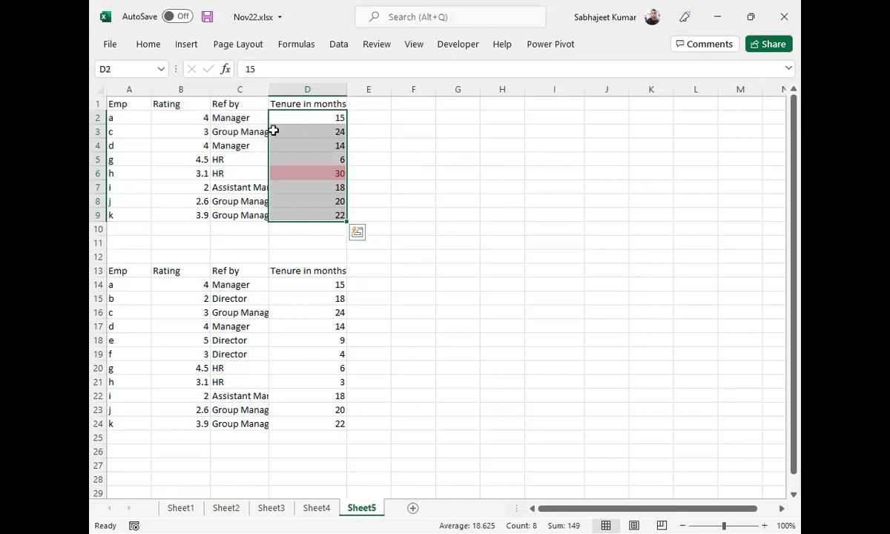
{"action": "key", "text": "ctrl+q"}
{"action": "key", "text": "Escape"}
Step: Set the tenure of employee h in cell D6 to 25
{"action": "left_click", "coordinate": [301, 171]}
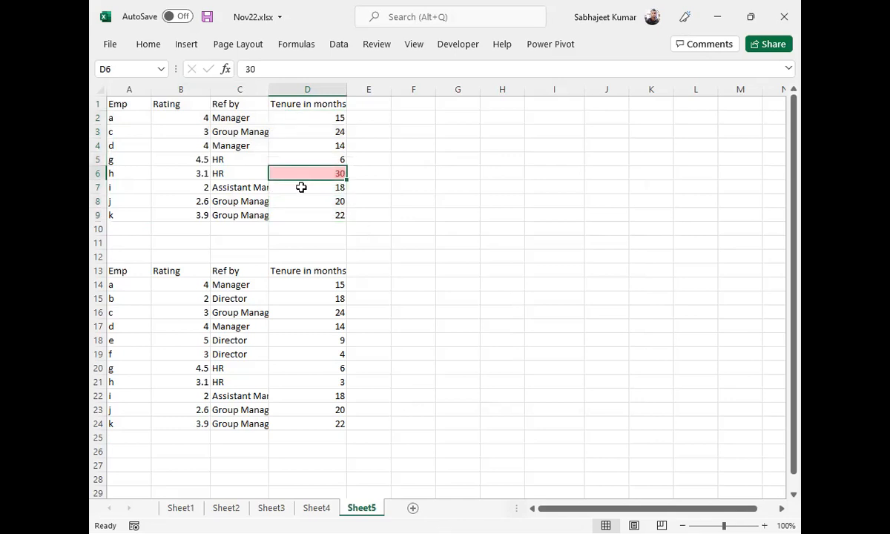
{"action": "type", "text": "25"}
{"action": "key", "text": "Return"}
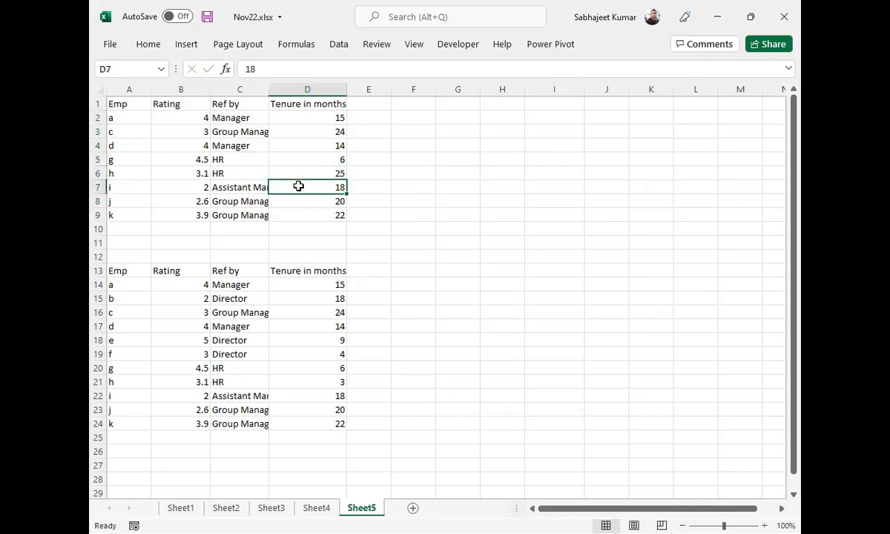
{"action": "key", "text": "Up"}
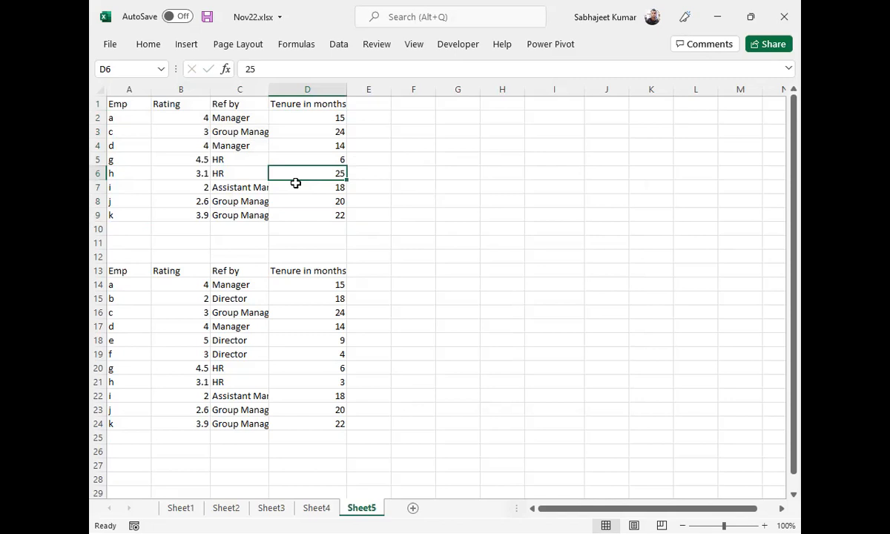
Step: Locate the upper table's conditionally formatted cells again with Go To Special, then reselect cell D6
{"action": "key", "text": "ctrl+a"}
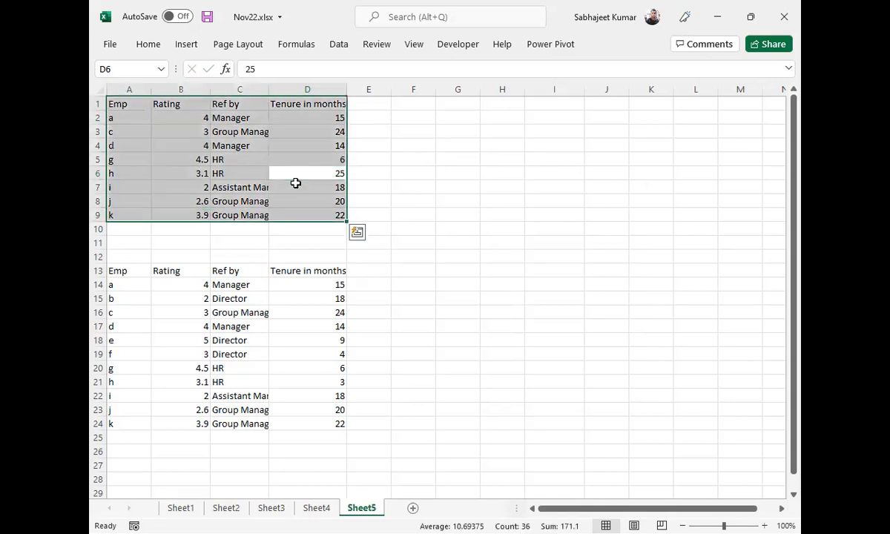
{"action": "key", "text": "ctrl+g"}
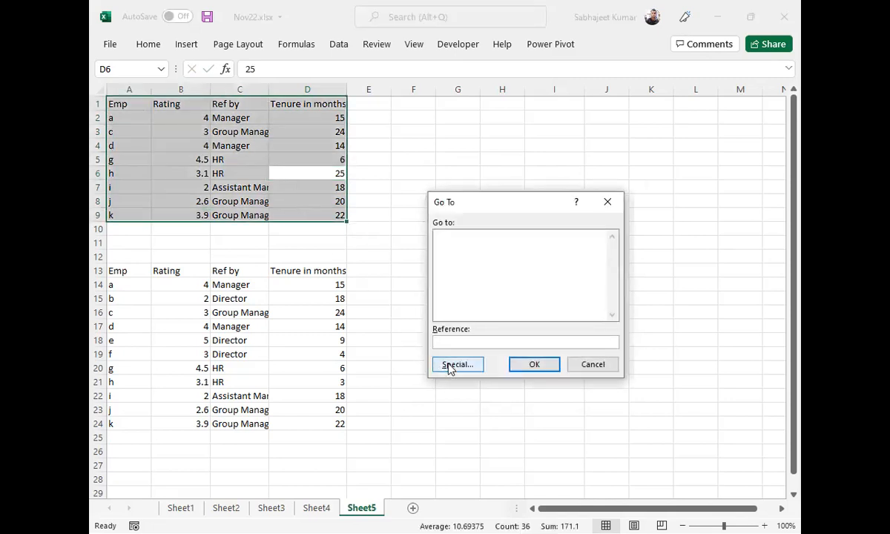
{"action": "left_click", "coordinate": [450, 367]}
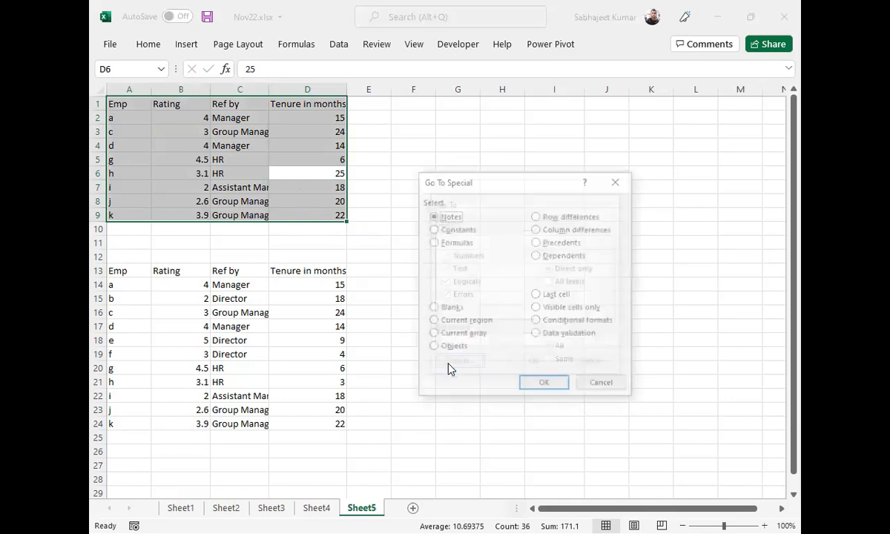
{"action": "left_click", "coordinate": [538, 322]}
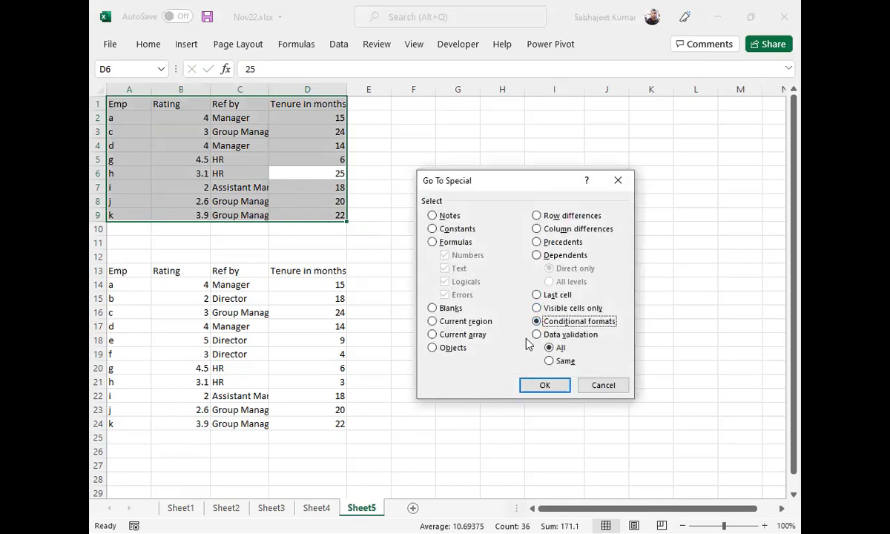
{"action": "left_click", "coordinate": [545, 386]}
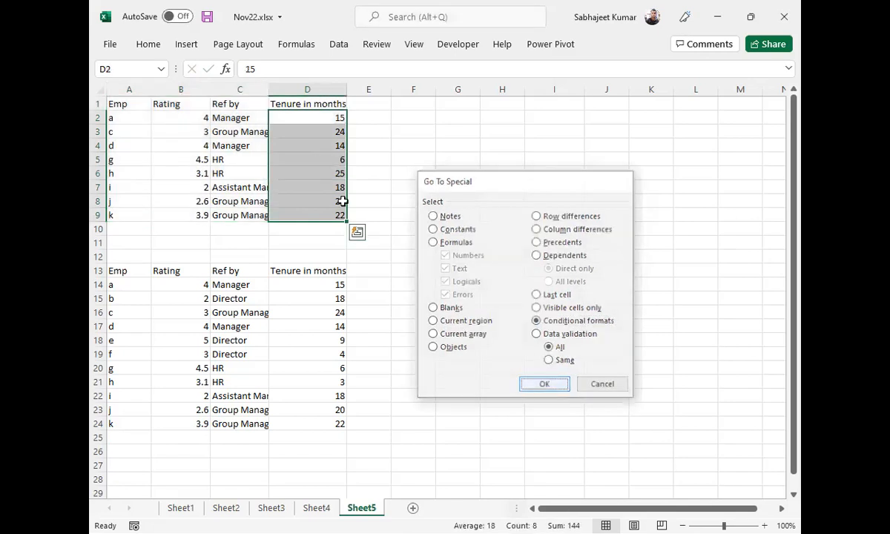
{"action": "left_click", "coordinate": [311, 173]}
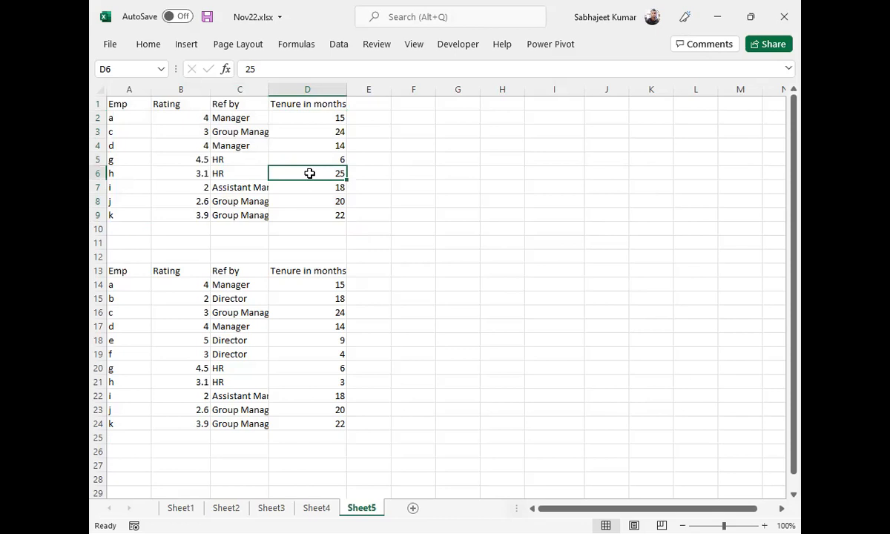
Step: Set the tenure of employee a in cell D2 to 30
{"action": "left_click", "coordinate": [308, 118]}
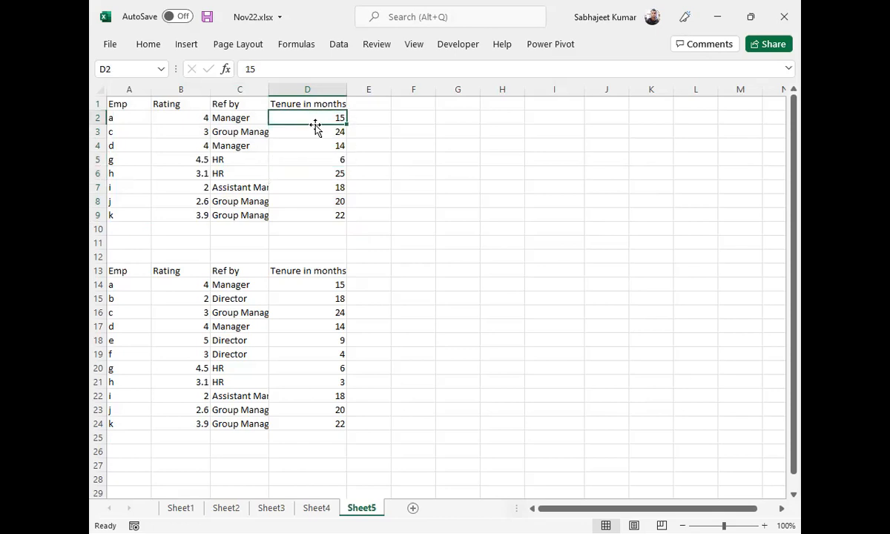
{"action": "type", "text": "30"}
{"action": "key", "text": "Return"}
{"action": "left_click", "coordinate": [314, 124]}
Step: Select the whole upper table and choose Conditional formats with the All option in Go To Special
{"action": "key", "text": "ctrl+shift+Down"}
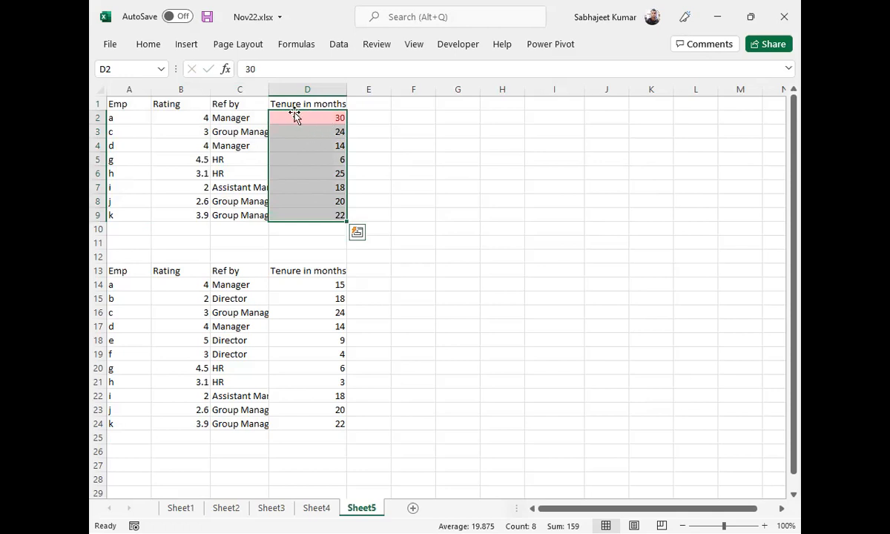
{"action": "key", "text": "ctrl+a"}
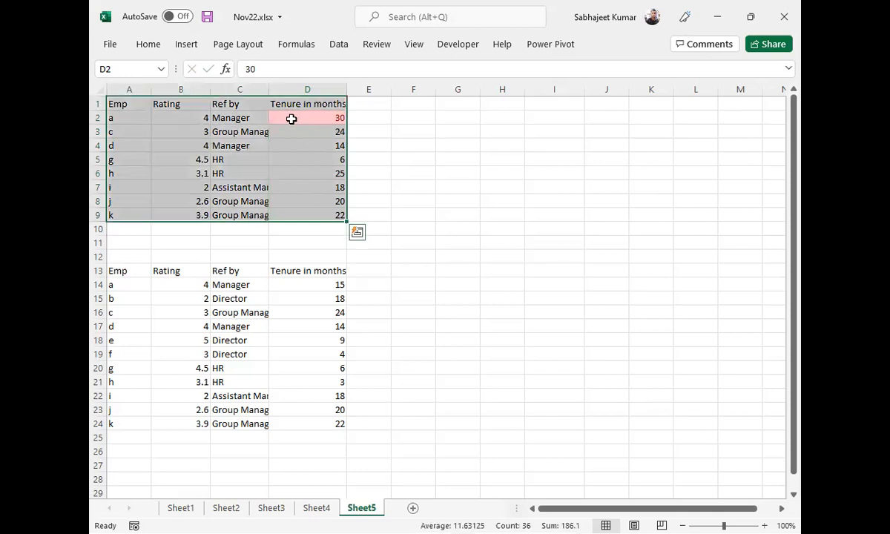
{"action": "key", "text": "ctrl+g"}
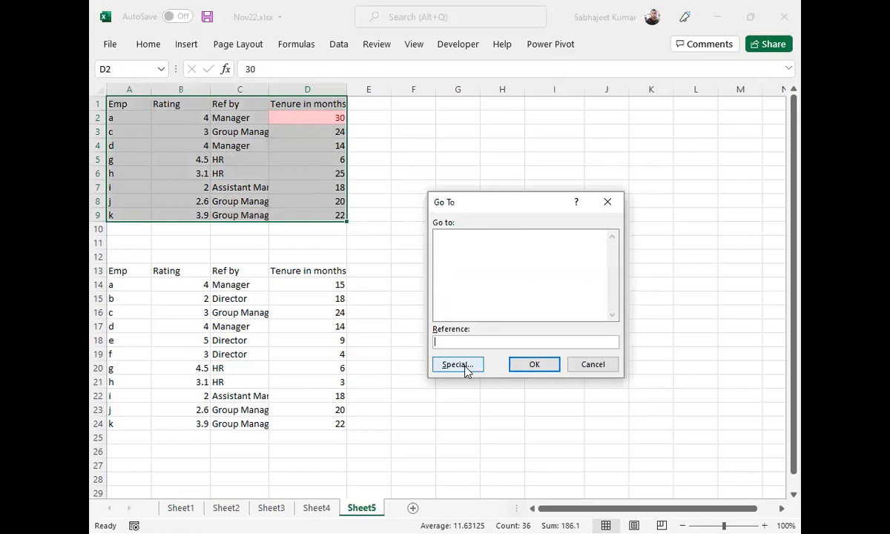
{"action": "left_click", "coordinate": [467, 363]}
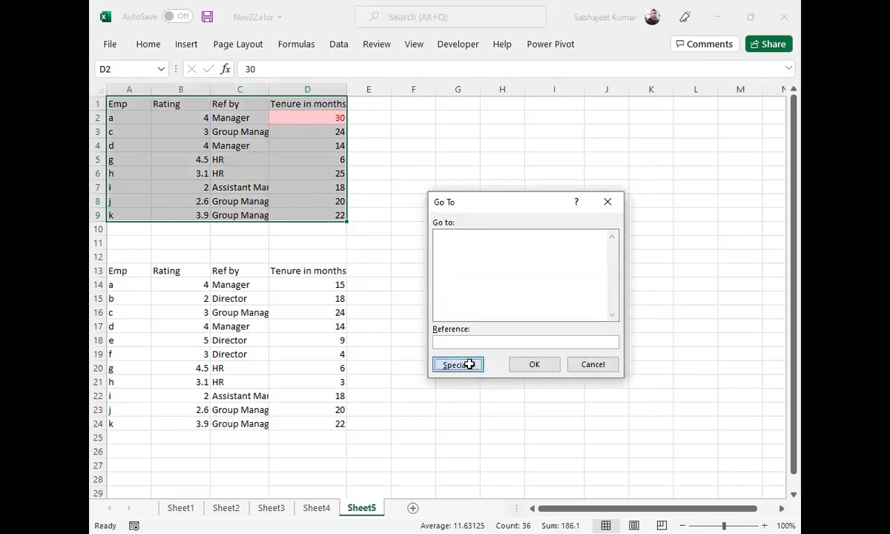
{"action": "left_click", "coordinate": [537, 324]}
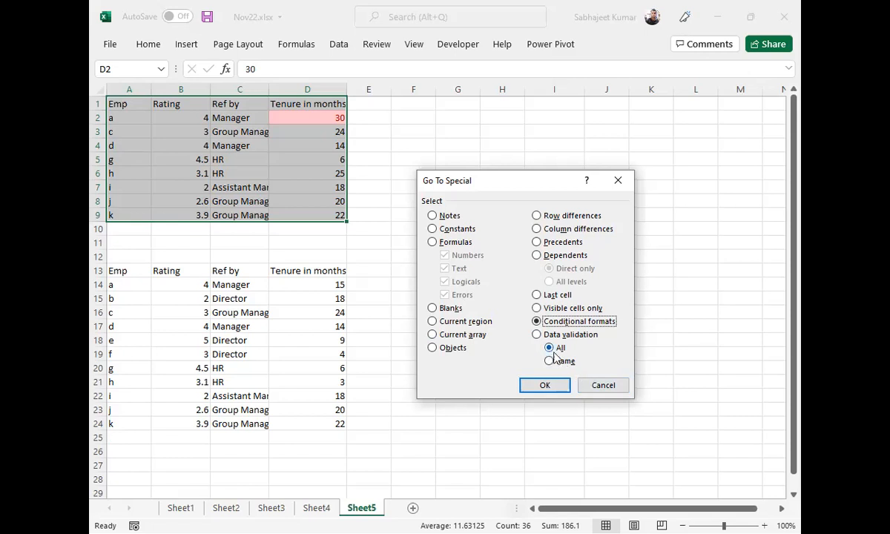
Step: Switch to the Contents.docx outline in Word, highlight the Data Validation and Grouping topics of Module 2, and return to Excel
{"action": "key", "text": "alt+Tab"}
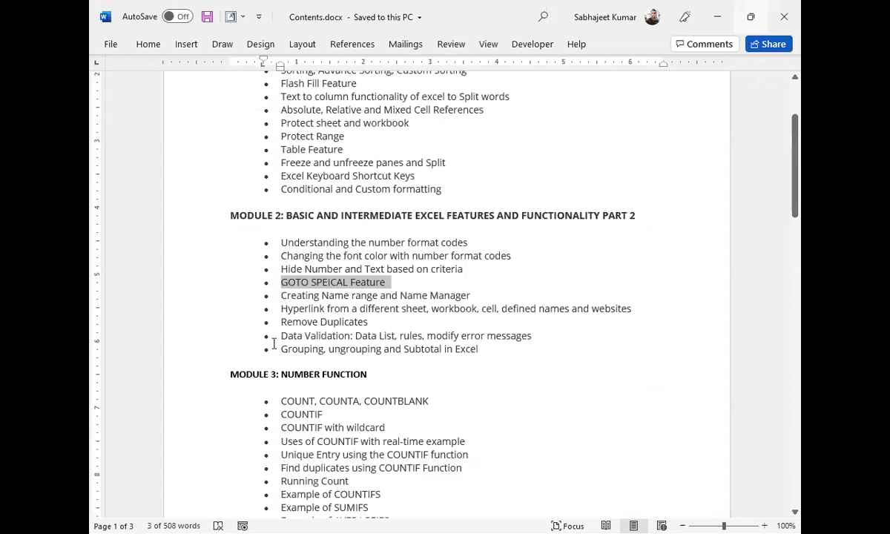
{"action": "left_click_drag", "start_coordinate": [274, 337], "coordinate": [523, 357]}
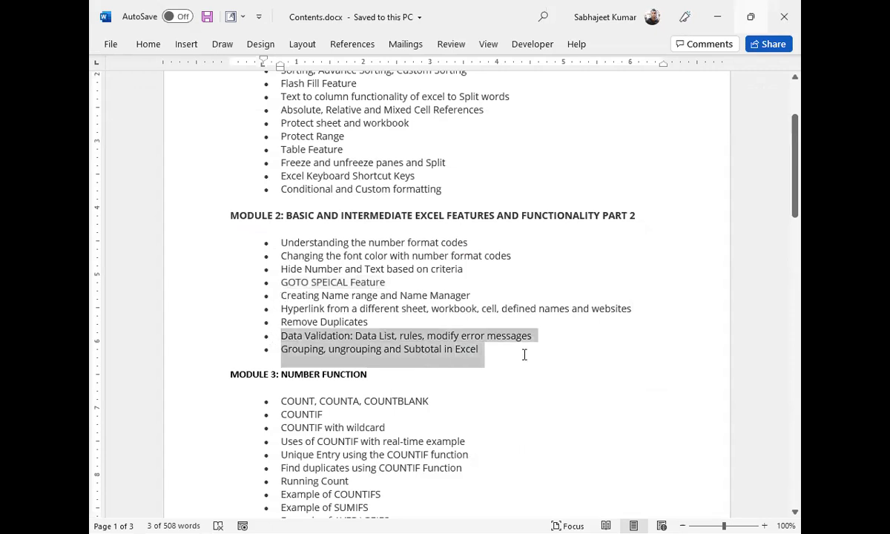
{"action": "key", "text": "alt+Tab"}
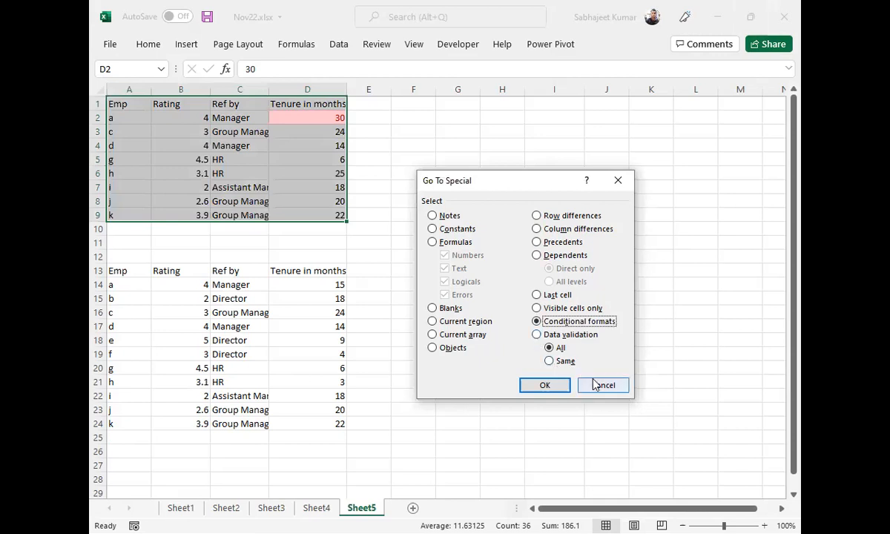
Step: Try the Same and All options for Conditional formats, and close Go To Special without applying it
{"action": "left_click", "coordinate": [549, 360]}
{"action": "left_click", "coordinate": [549, 348]}
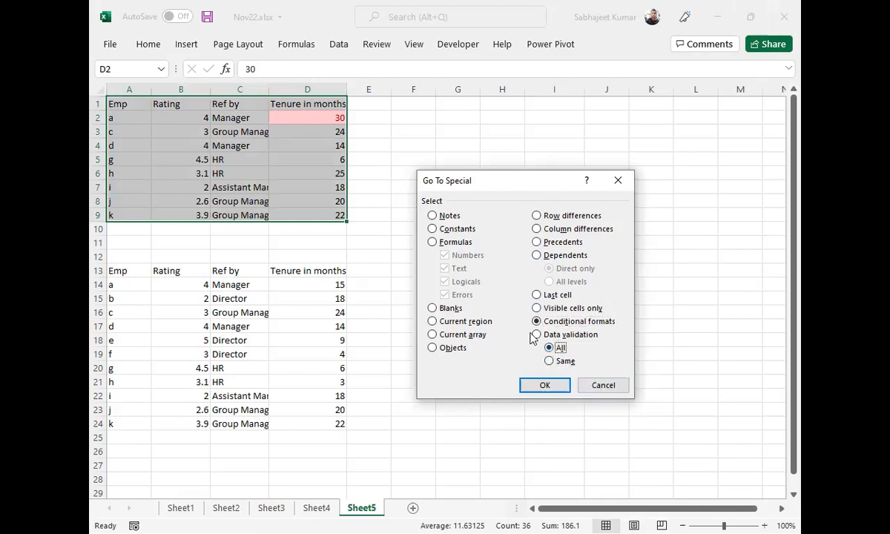
{"action": "left_click", "coordinate": [596, 387]}
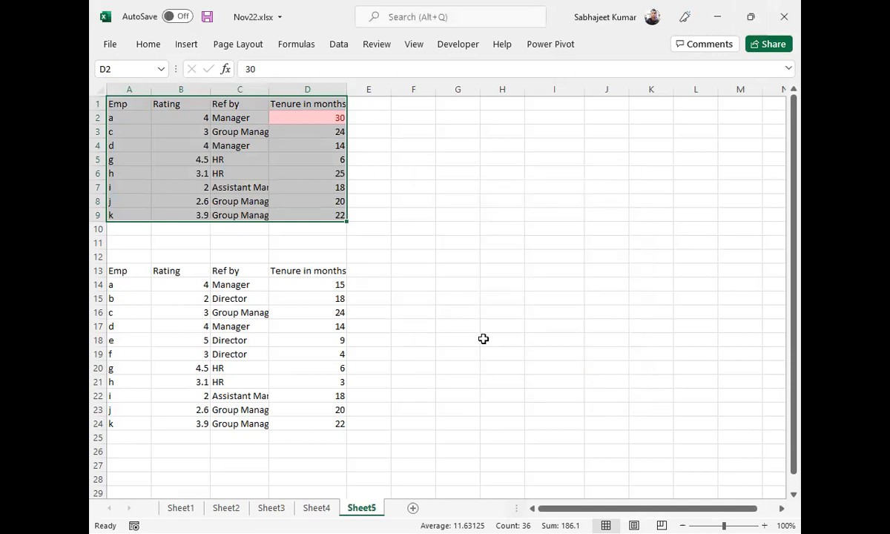
Step: Clear the conditional formatting rules from the selected upper table and deselect it at cell D11
{"action": "left_click", "coordinate": [149, 46]}
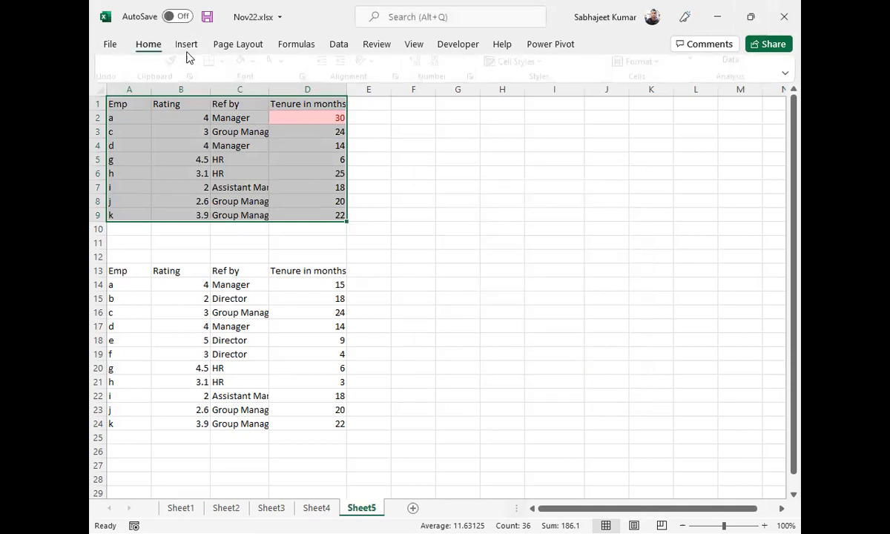
{"action": "left_click", "coordinate": [587, 68]}
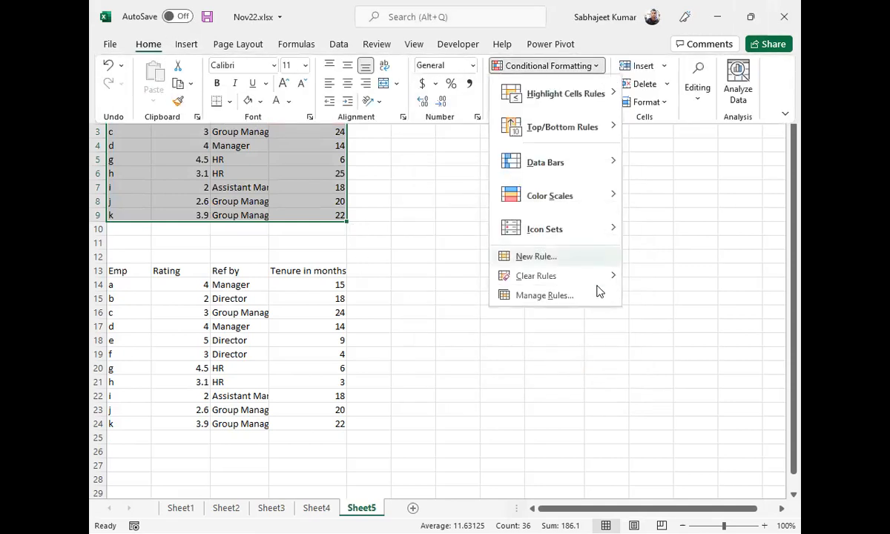
{"action": "mouse_move", "coordinate": [572, 284]}
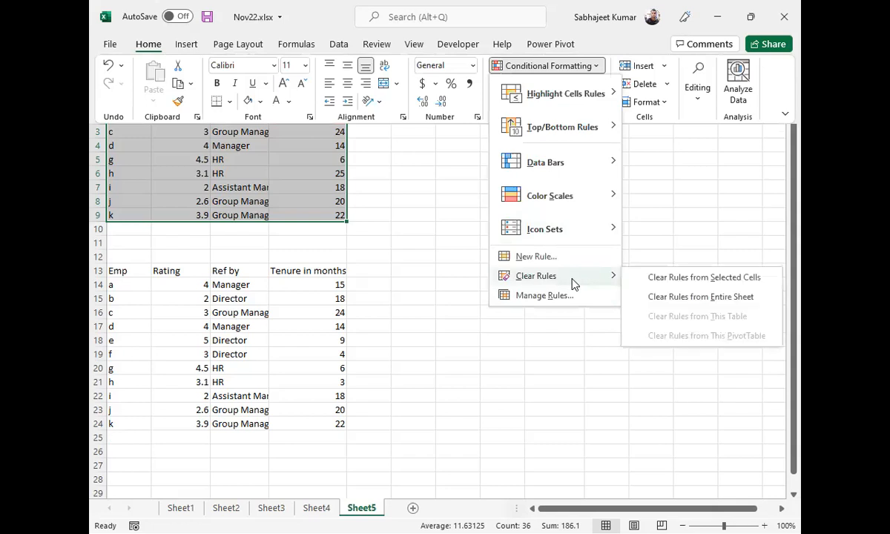
{"action": "left_click", "coordinate": [657, 285]}
{"action": "left_click", "coordinate": [288, 240]}
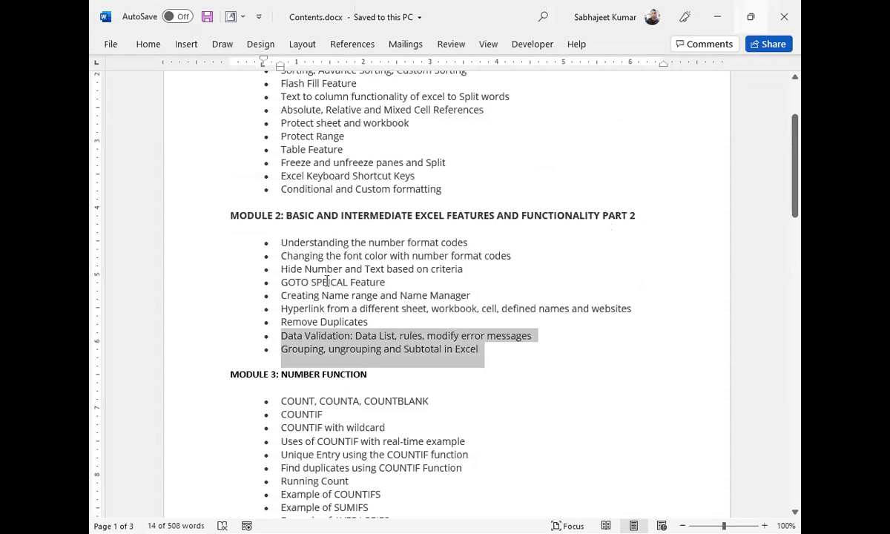
Step: Check the Creating Name range and Name Manager topic in the Word outline, and return to the Excel workbook
{"action": "left_click_drag", "start_coordinate": [390, 282], "coordinate": [267, 252]}
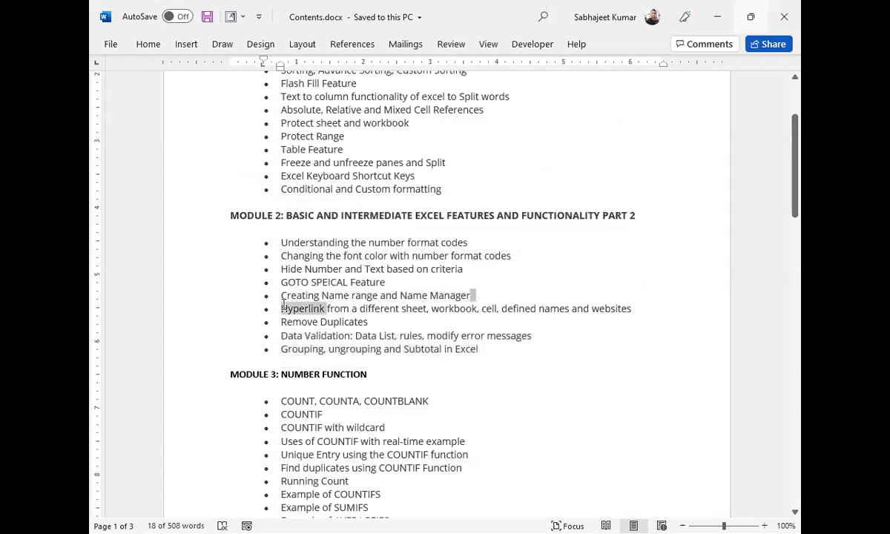
{"action": "left_click", "coordinate": [241, 295]}
{"action": "key", "text": "alt+Tab"}
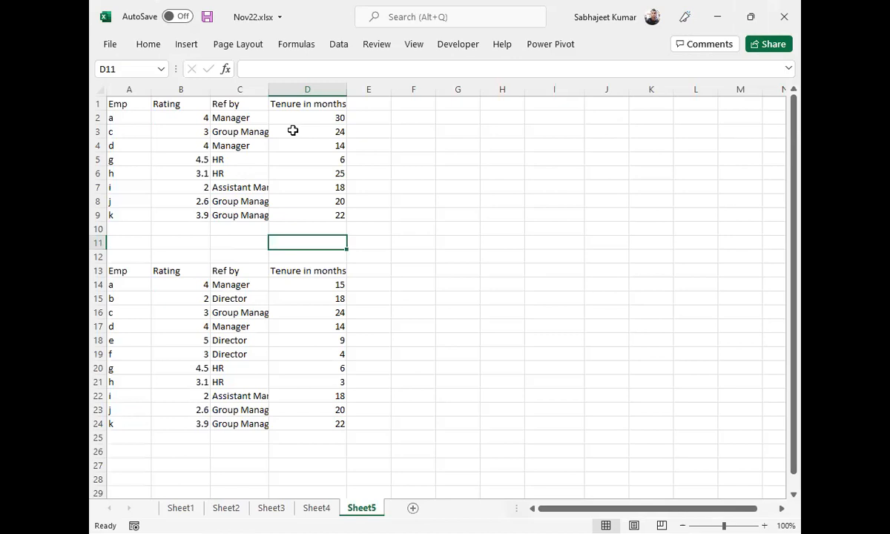
Step: Enter the shortcut notes "Ctrl + G" in cell G2 and "F5" in cell G3
{"action": "left_click_drag", "start_coordinate": [292, 117], "coordinate": [290, 208]}
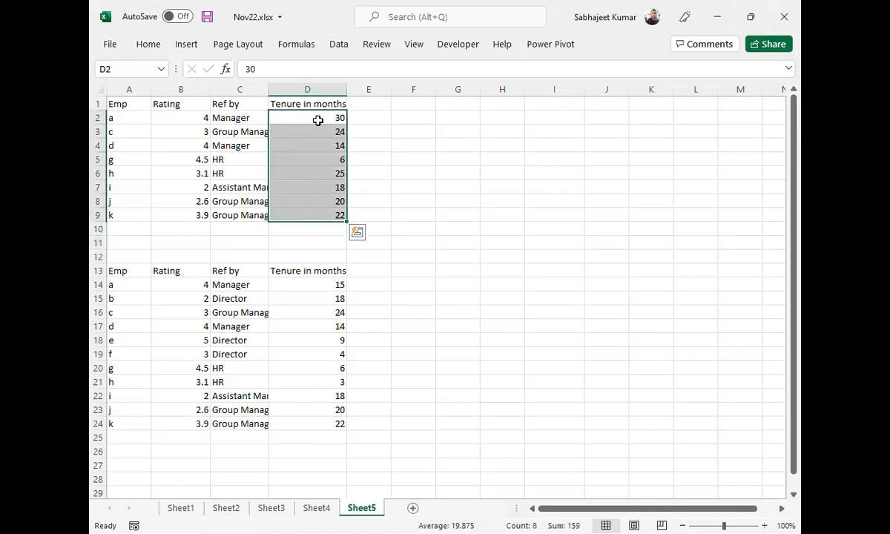
{"action": "left_click", "coordinate": [461, 114]}
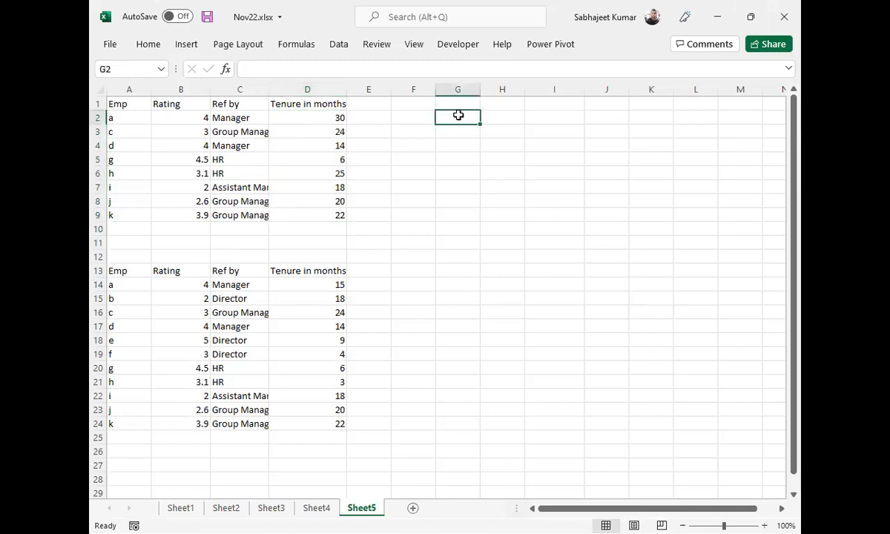
{"action": "type", "text": "Ctr"}
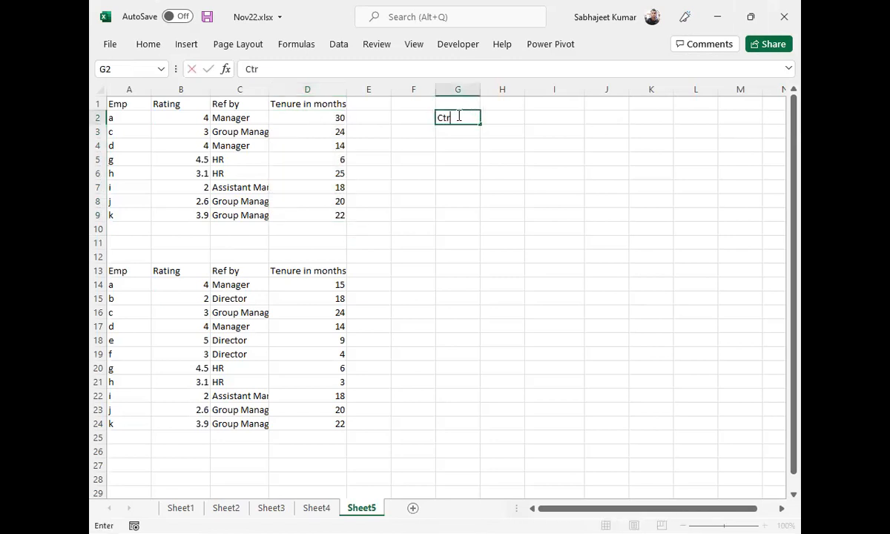
{"action": "type", "text": "l + G"}
{"action": "key", "text": "Tab"}
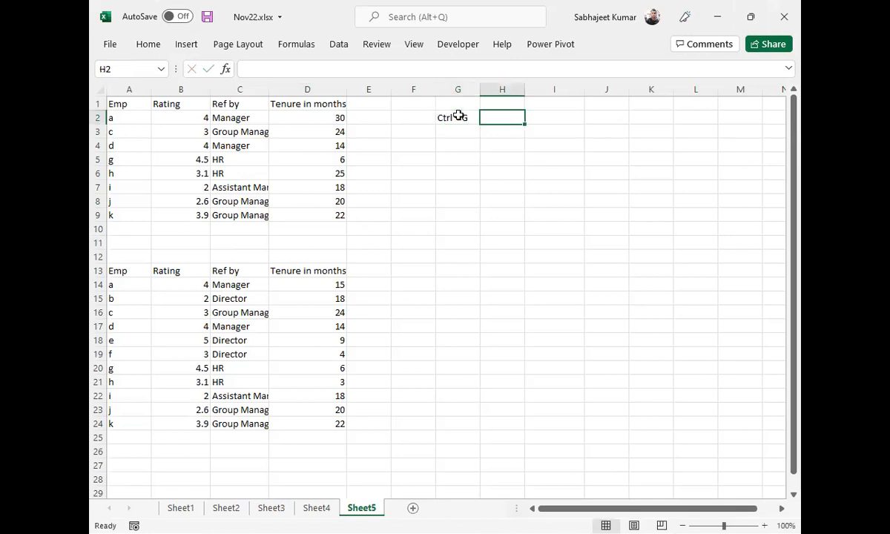
{"action": "left_click", "coordinate": [458, 117]}
{"action": "key", "text": "Down"}
{"action": "type", "text": "F6"}
{"action": "key", "text": "BackSpace"}
{"action": "type", "text": "5"}
{"action": "key", "text": "Tab"}
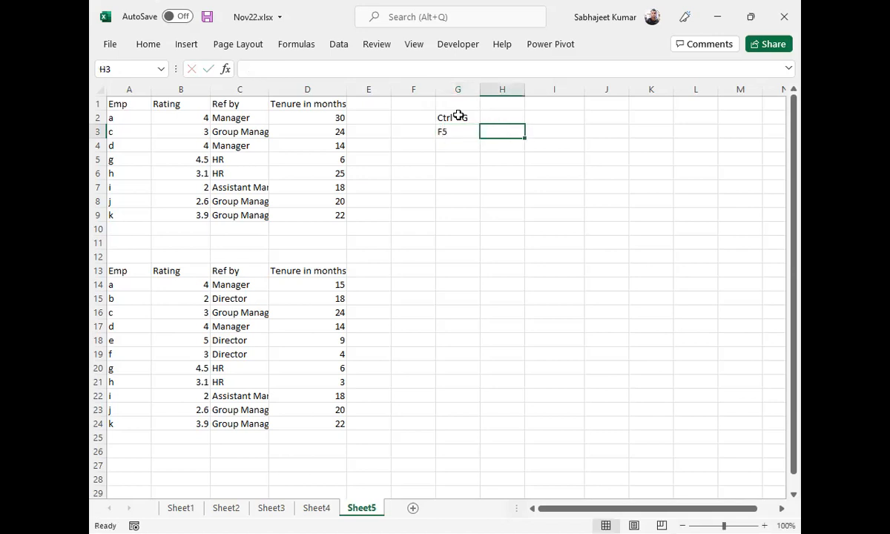
Step: Label both shortcuts "Goto special" by filling in H3, copying it to H2, and making both labels bold
{"action": "type", "text": "G"}
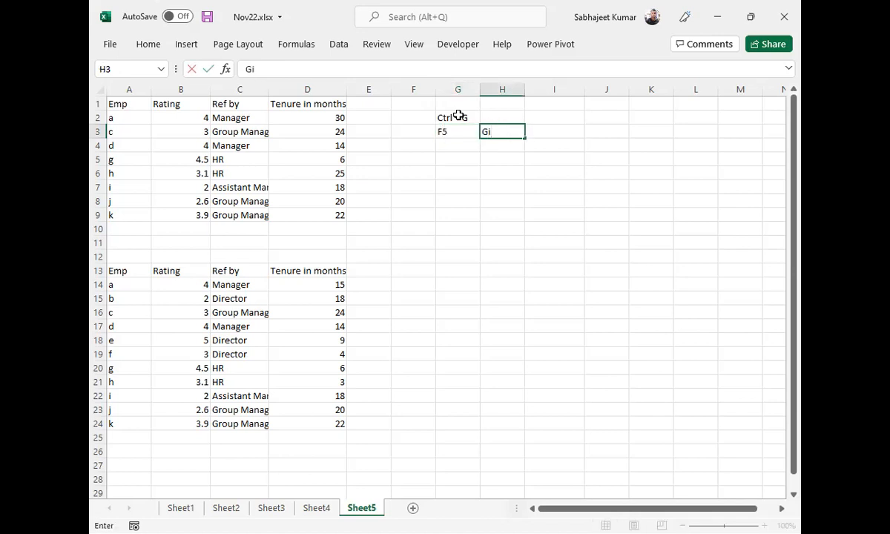
{"action": "type", "text": "oto special"}
{"action": "key", "text": "Left"}
{"action": "key", "text": "Right"}
{"action": "key", "text": "ctrl+c"}
{"action": "key", "text": "Up"}
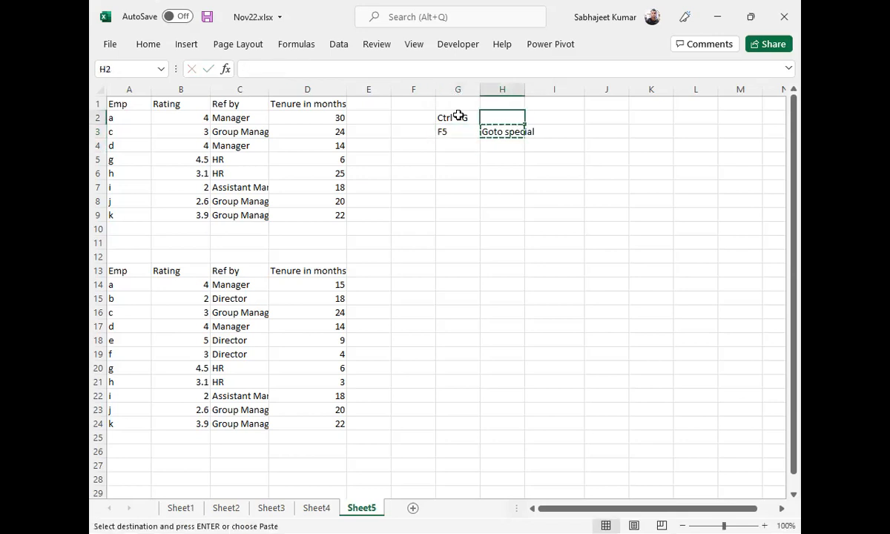
{"action": "key", "text": "ctrl+v"}
{"action": "key", "text": "shift+Down"}
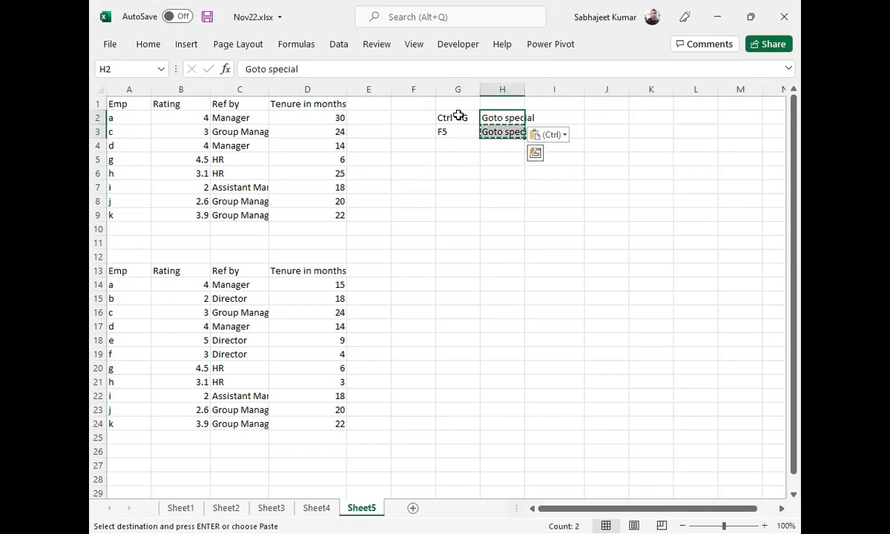
{"action": "key", "text": "ctrl+b"}
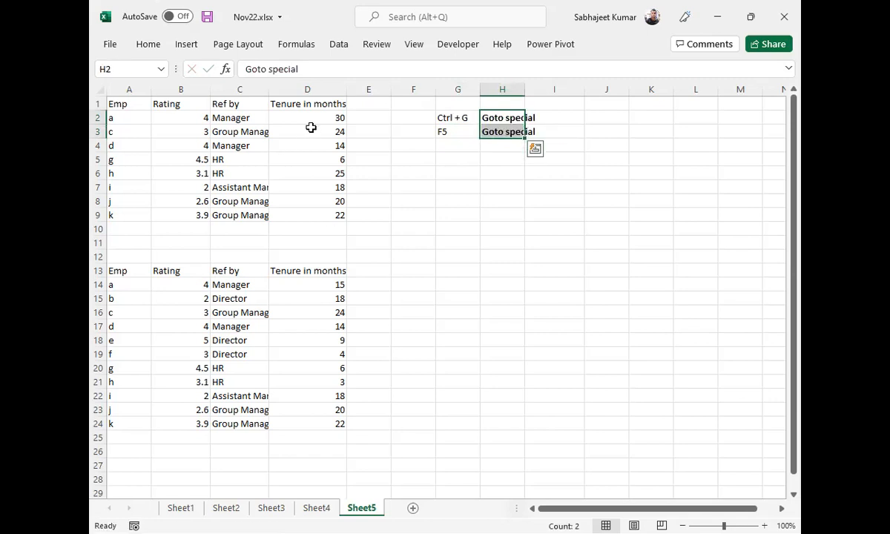
Step: Sum the upper table's tenure values in cell G7 with =SUM(D2:D9)
{"action": "left_click", "coordinate": [452, 183]}
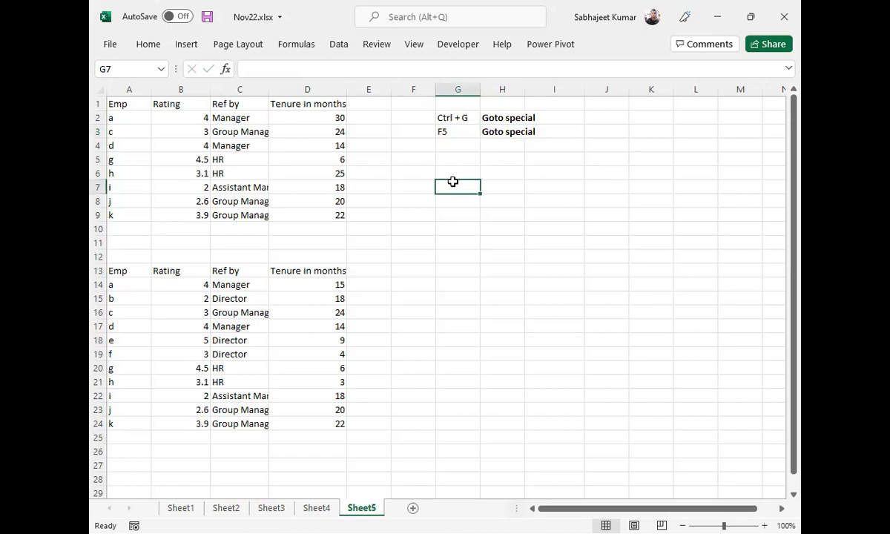
{"action": "type", "text": "=sum"}
{"action": "key", "text": "Tab"}
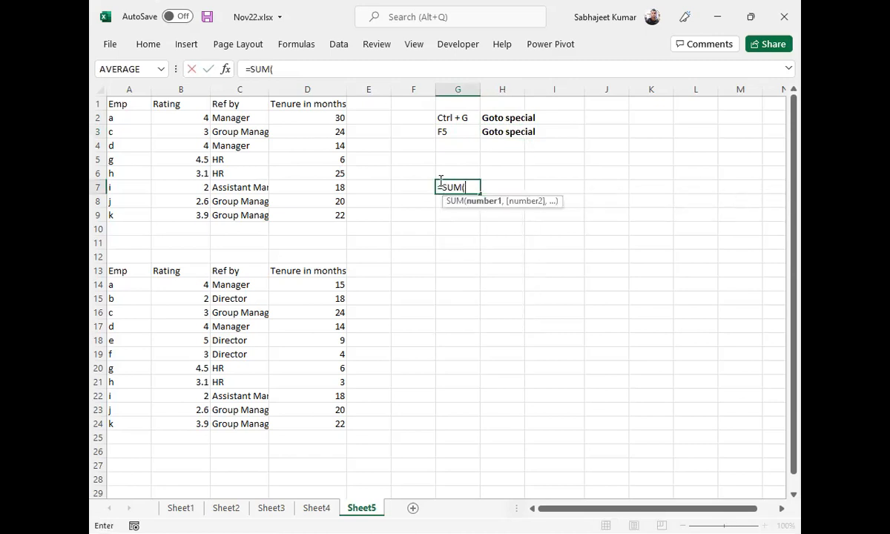
{"action": "left_click_drag", "start_coordinate": [284, 115], "coordinate": [308, 217]}
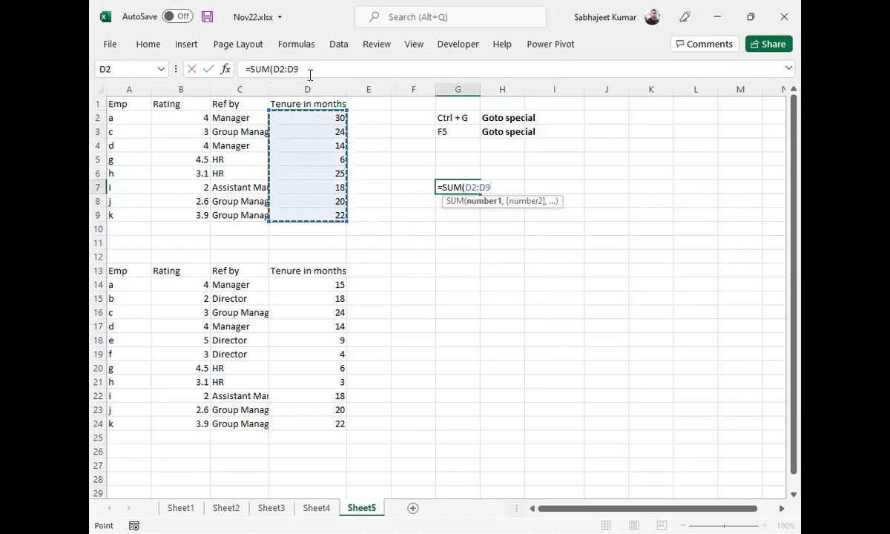
{"action": "key", "text": "Return"}
{"action": "key", "text": "Up"}
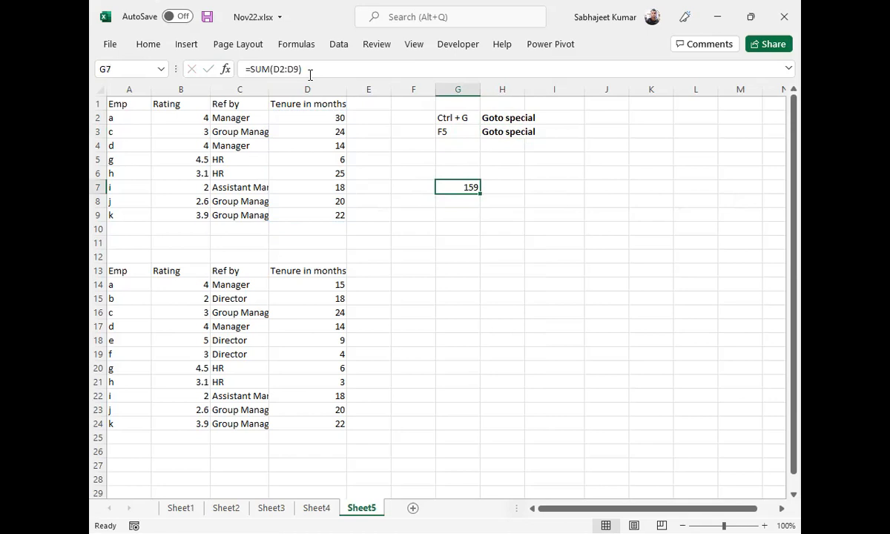
Step: Select the upper table A1:D9, including its headers, and define it as the named range Range1
{"action": "left_click_drag", "start_coordinate": [180, 117], "coordinate": [189, 214]}
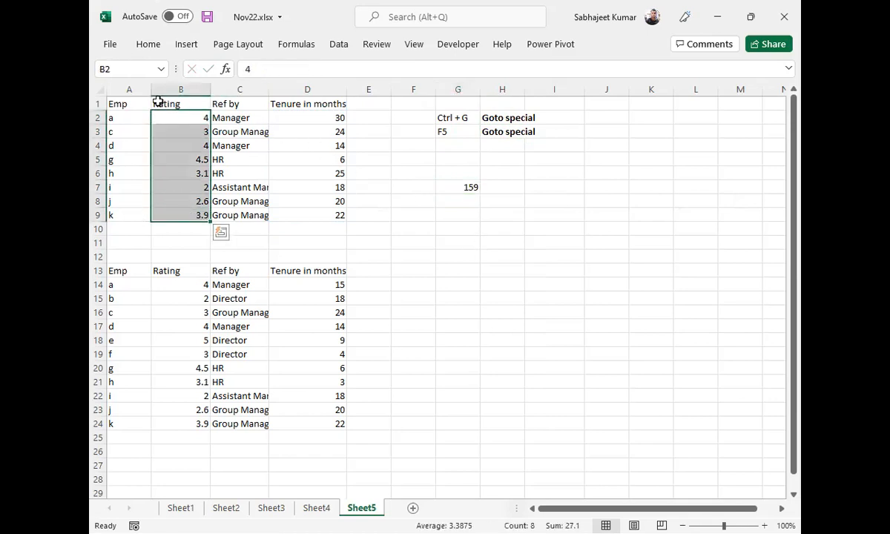
{"action": "left_click_drag", "start_coordinate": [113, 101], "coordinate": [305, 218]}
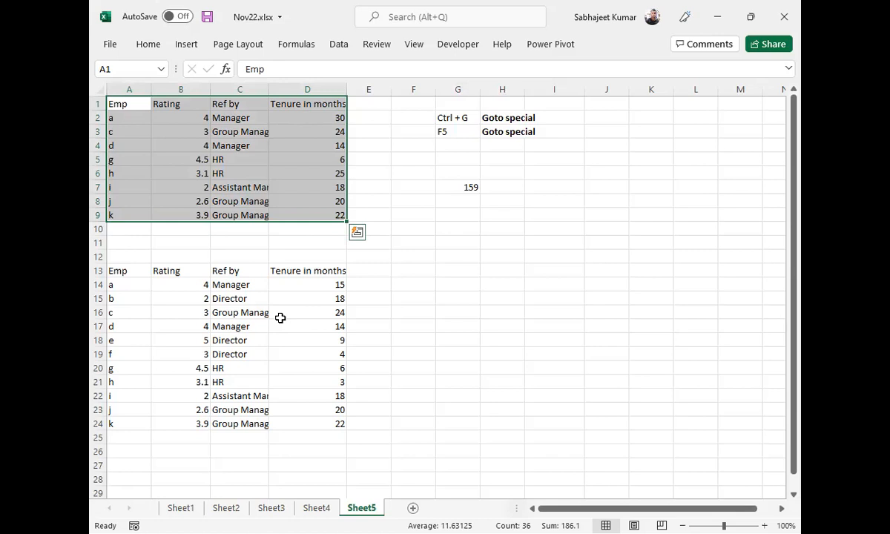
{"action": "left_click", "coordinate": [184, 46]}
{"action": "left_click", "coordinate": [295, 48]}
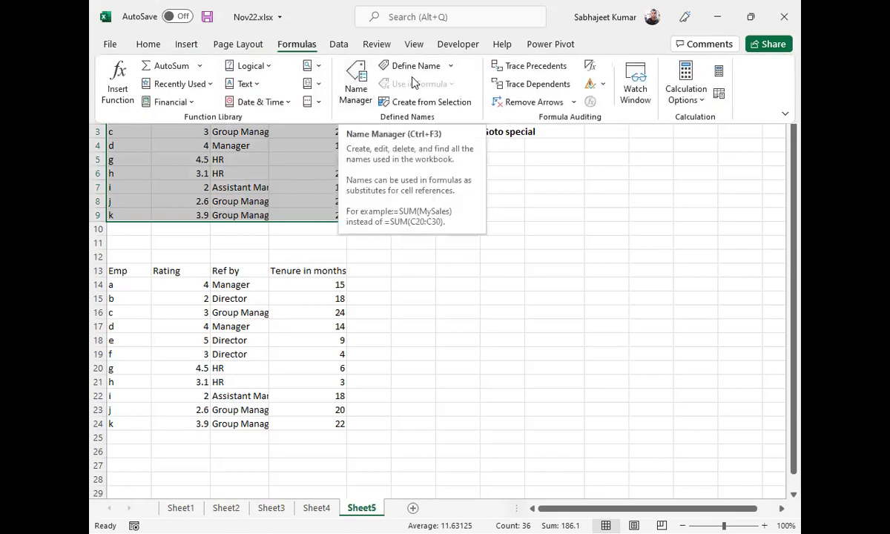
{"action": "left_click", "coordinate": [452, 67]}
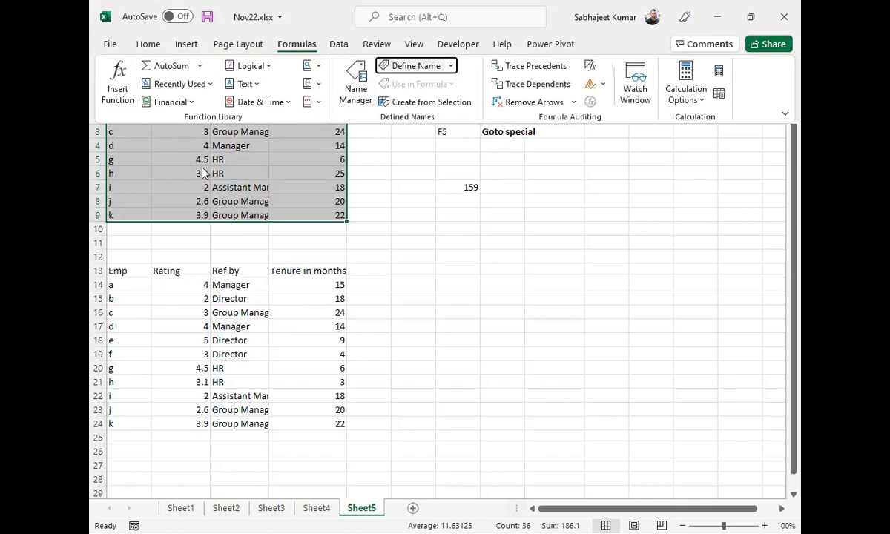
{"action": "left_click", "coordinate": [128, 117]}
{"action": "left_click", "coordinate": [126, 69]}
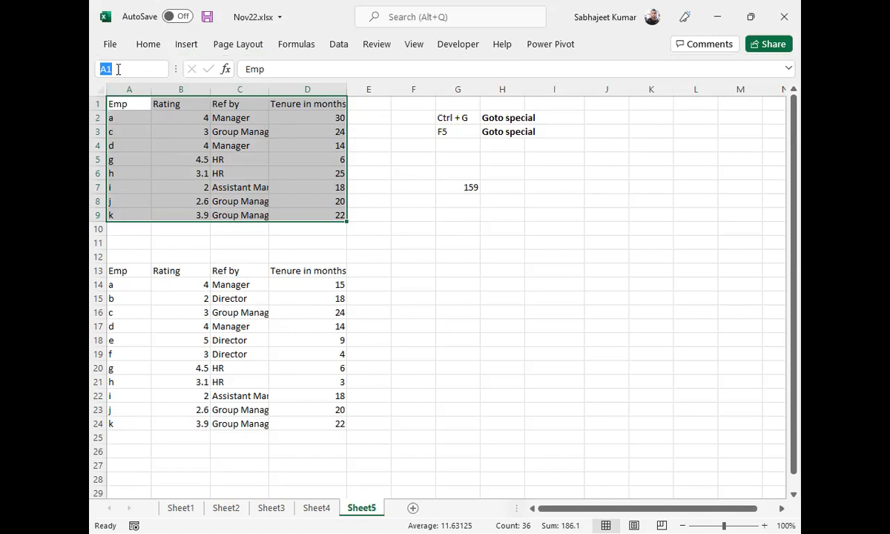
{"action": "type", "text": "Range"}
{"action": "key", "text": "Return"}
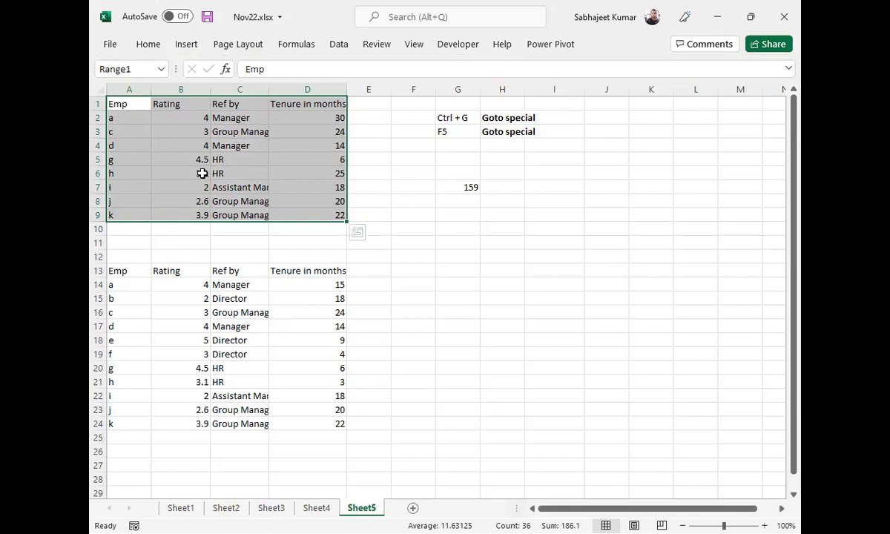
Step: Define the upper table's tenure values D2:D9 as the named range RngMonth
{"action": "left_click_drag", "start_coordinate": [312, 119], "coordinate": [313, 215]}
{"action": "left_click", "coordinate": [135, 71]}
{"action": "type", "text": "RngMonth"}
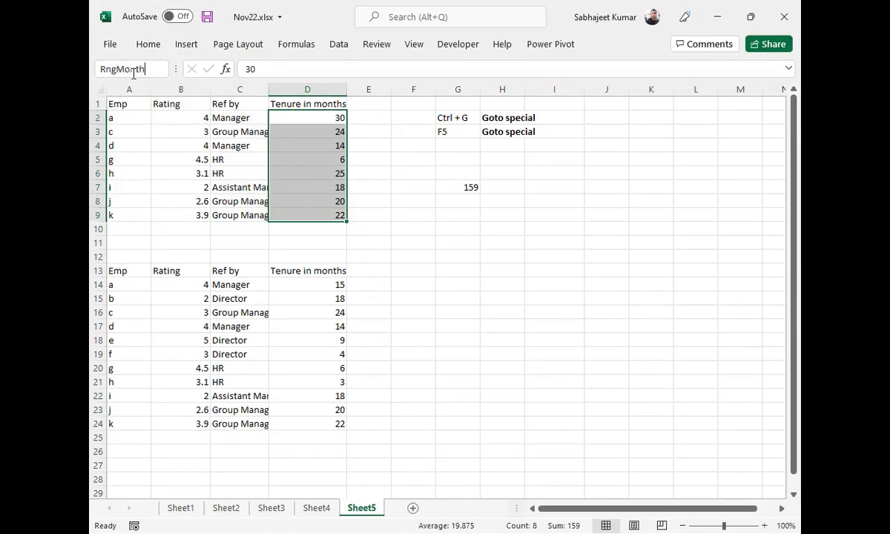
{"action": "key", "text": "Return"}
Step: Jump to the named range Range1 and to RngMonth by choosing their defined names
{"action": "left_click", "coordinate": [161, 68]}
{"action": "left_click", "coordinate": [140, 87]}
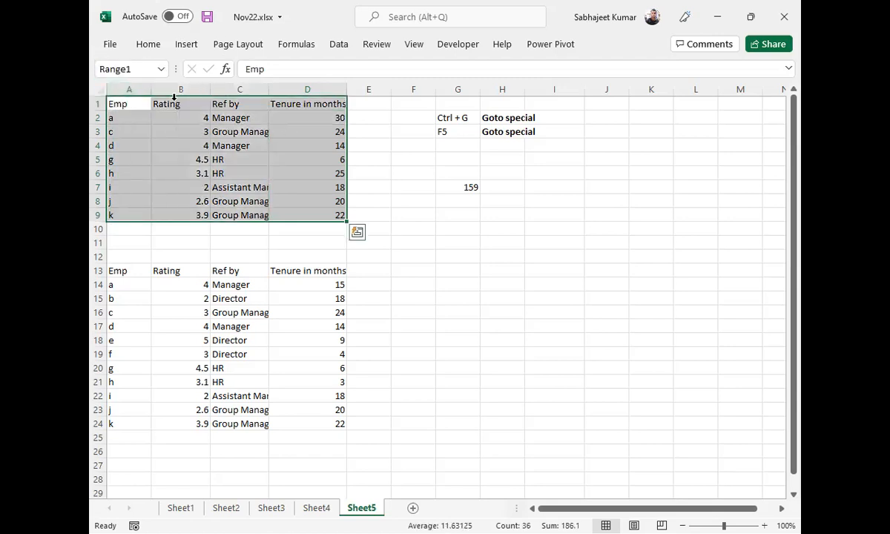
{"action": "left_click", "coordinate": [161, 68]}
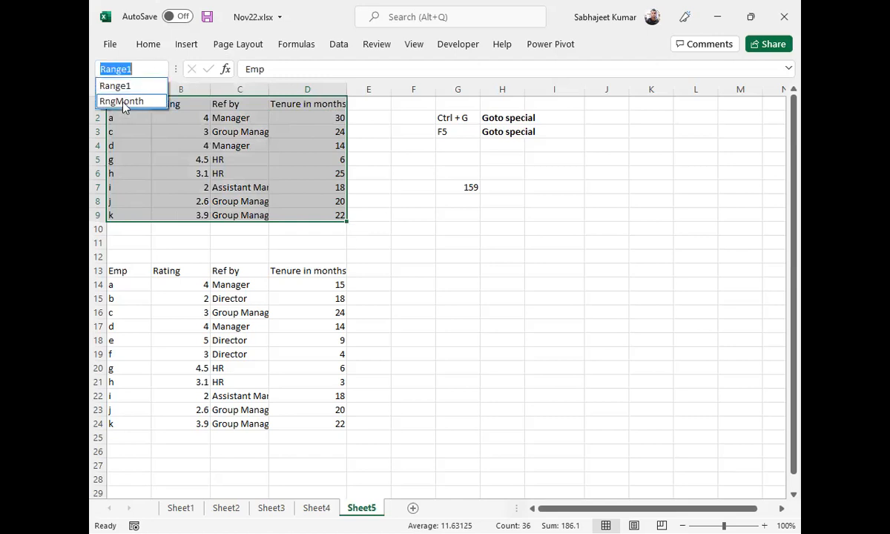
{"action": "left_click", "coordinate": [124, 101]}
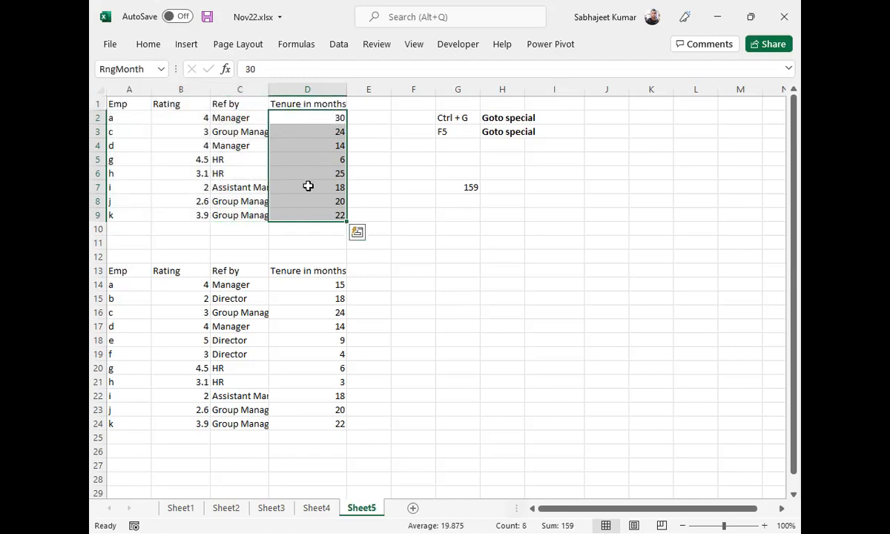
{"action": "left_click", "coordinate": [328, 368]}
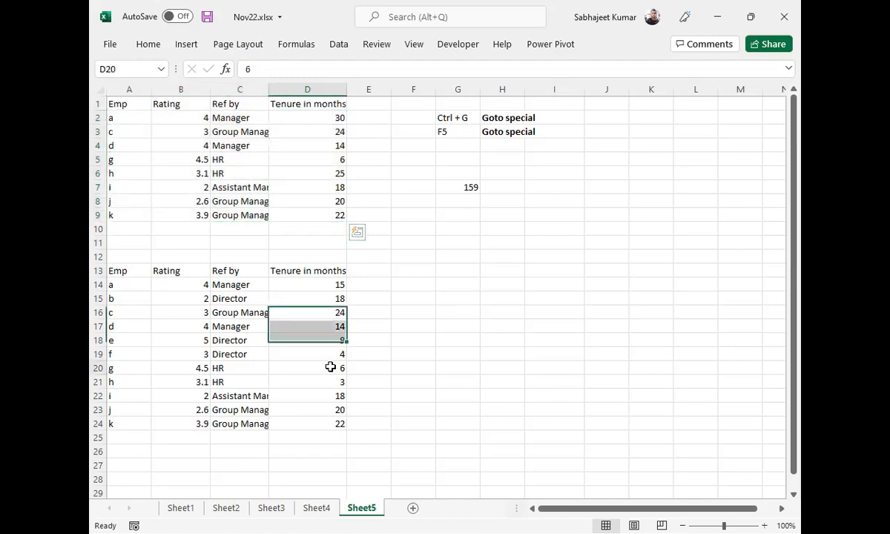
{"action": "left_click", "coordinate": [161, 68]}
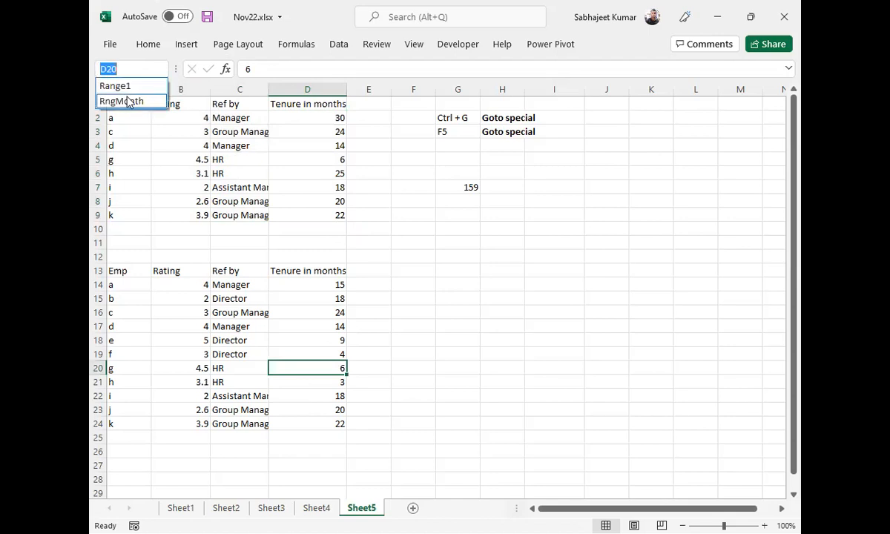
{"action": "left_click", "coordinate": [128, 102]}
Step: From cell D5, use Go To to jump to the named range RngMonth
{"action": "left_click", "coordinate": [301, 160]}
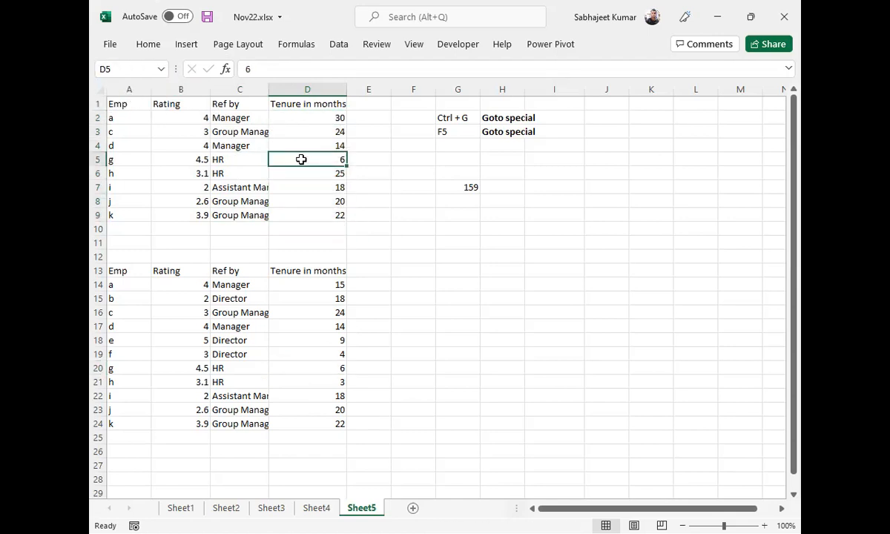
{"action": "key", "text": "ctrl+g"}
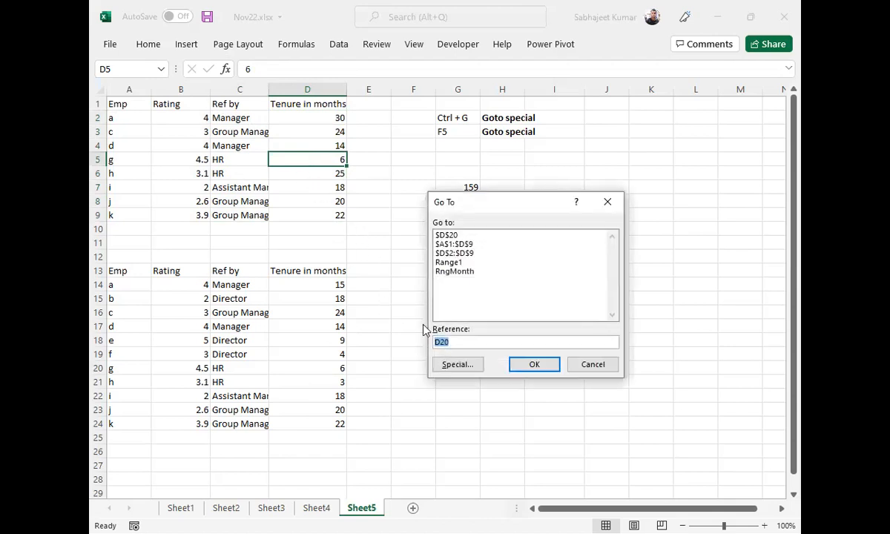
{"action": "left_click", "coordinate": [454, 264]}
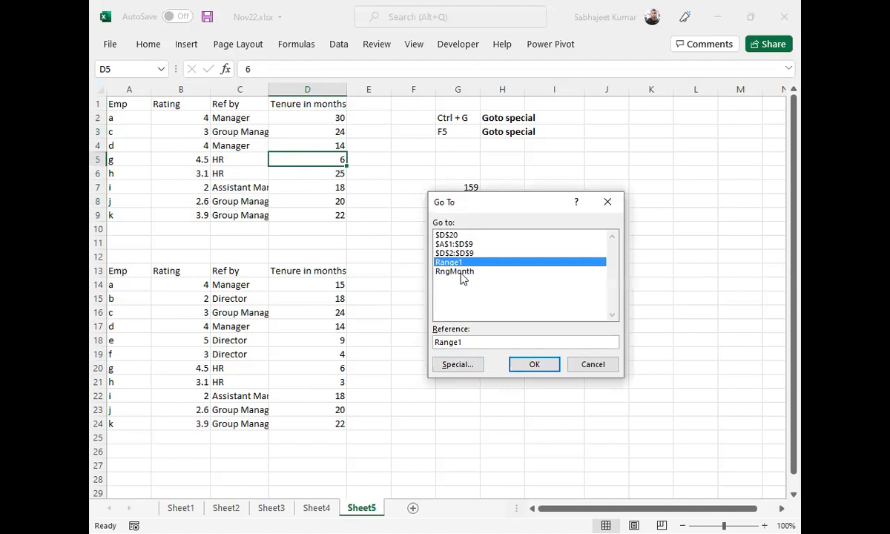
{"action": "left_click", "coordinate": [463, 274]}
{"action": "left_click", "coordinate": [524, 365]}
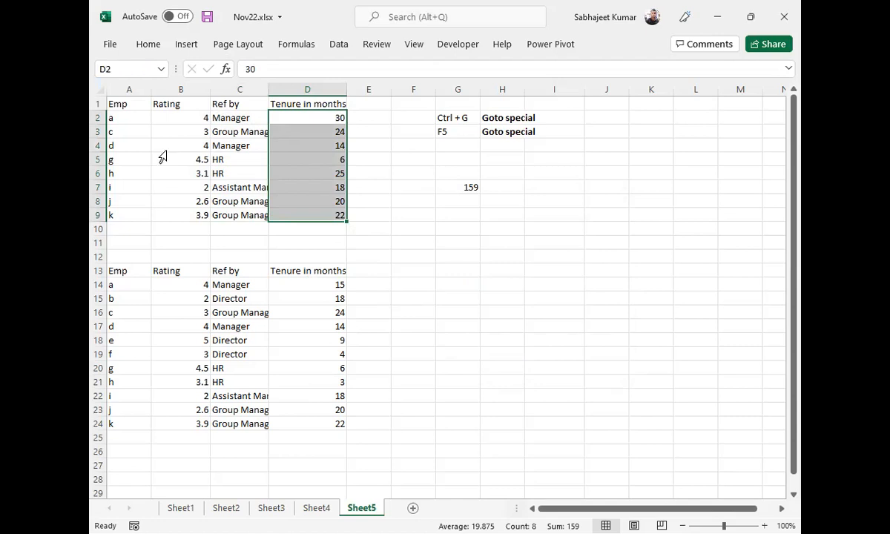
Step: From cell E7, use Go To with the reference a2 to jump to cell A2
{"action": "left_click", "coordinate": [387, 186]}
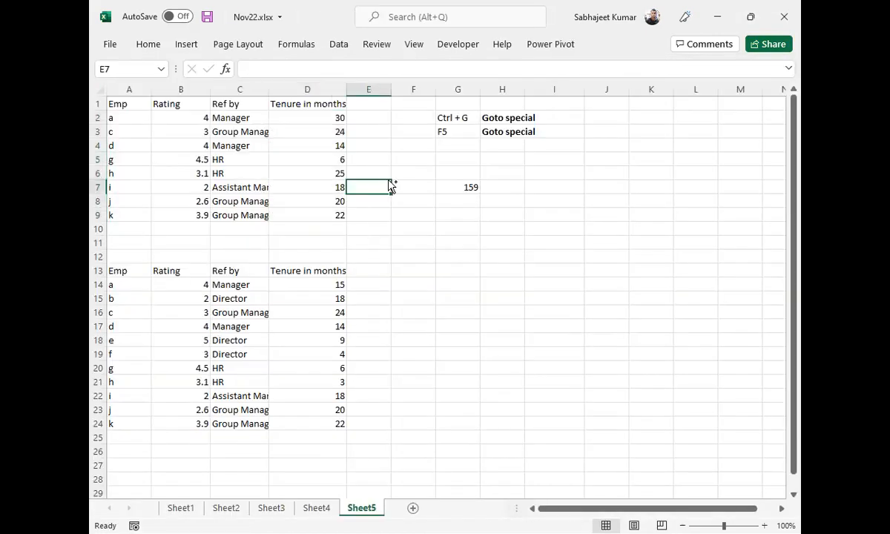
{"action": "key", "text": "F5"}
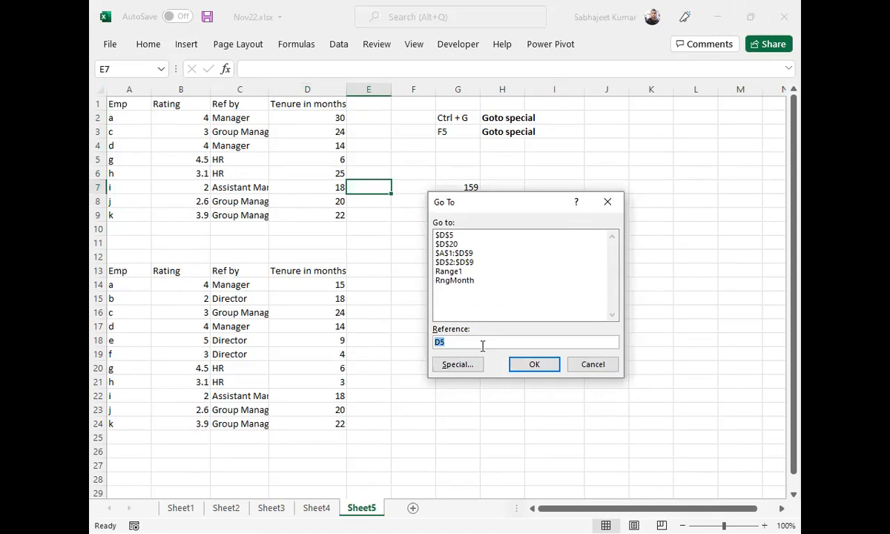
{"action": "type", "text": "a2"}
{"action": "left_click", "coordinate": [531, 364]}
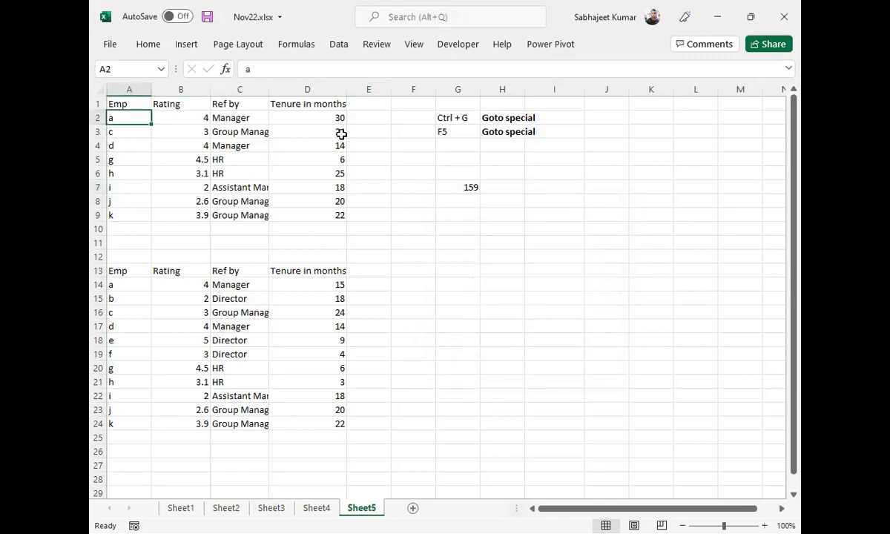
{"action": "left_click_drag", "start_coordinate": [311, 117], "coordinate": [334, 213]}
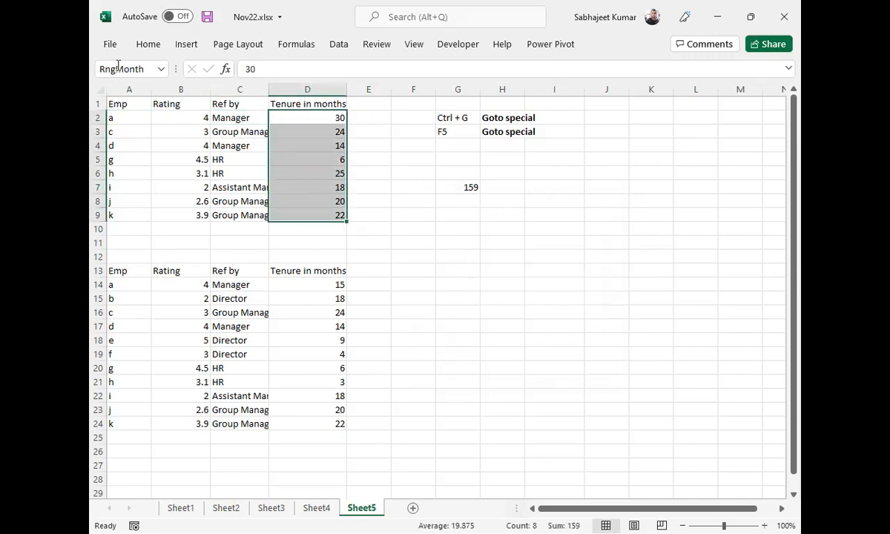
{"action": "left_click", "coordinate": [474, 215]}
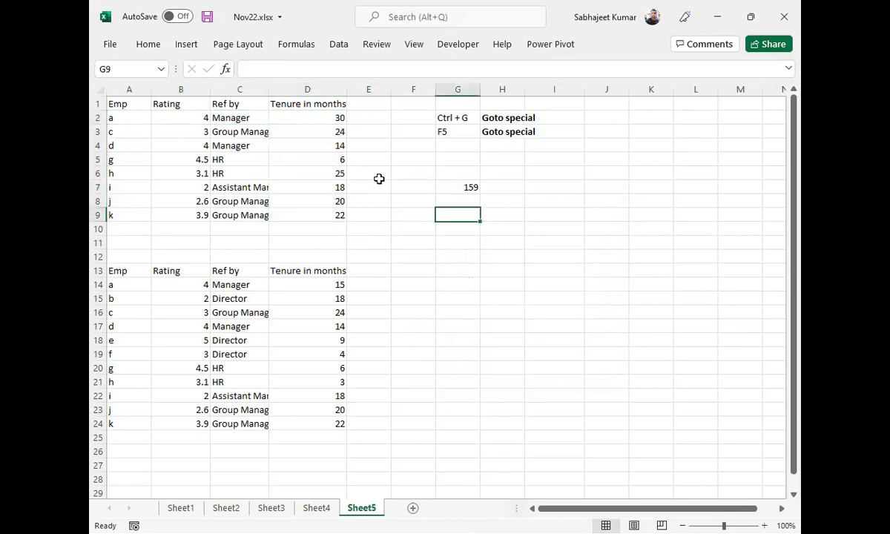
{"action": "type", "text": "=sum"}
{"action": "key", "text": "Tab"}
{"action": "type", "text": "ran"}
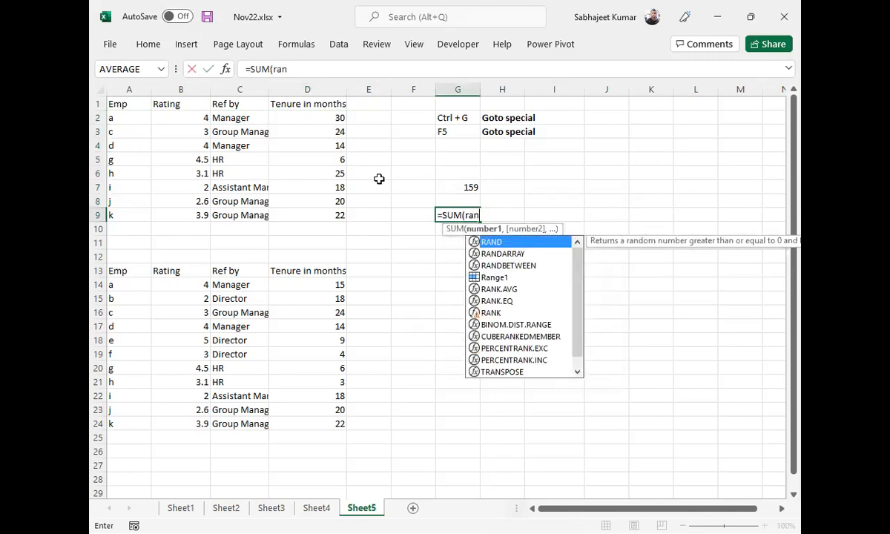
{"action": "type", "text": "ge"}
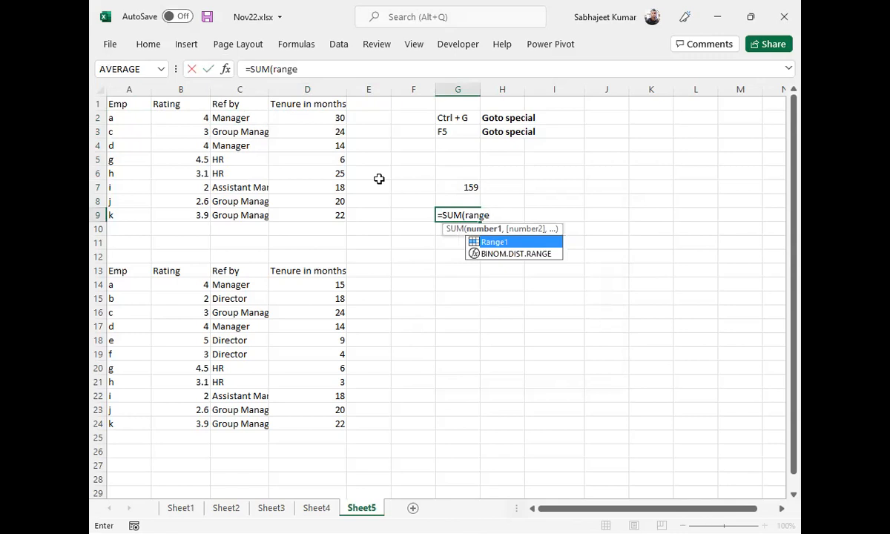
{"action": "key", "text": "BackSpace"}
{"action": "key", "text": "BackSpace"}
{"action": "key", "text": "BackSpace"}
{"action": "key", "text": "BackSpace"}
{"action": "key", "text": "BackSpace"}
{"action": "type", "text": "mot"}
{"action": "key", "text": "Escape"}
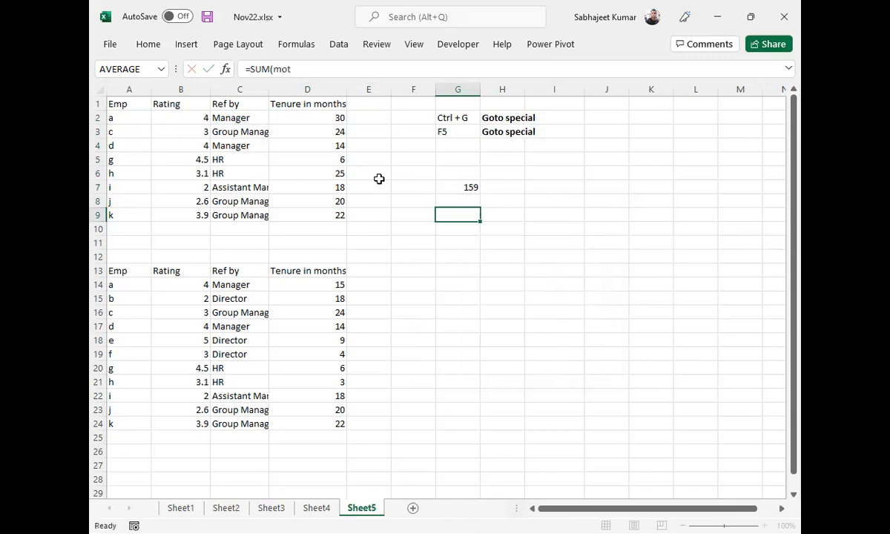
Step: Look up the defined names and total the named tenure range in cell G9 with =SUM(RngMonth)
{"action": "left_click", "coordinate": [159, 72]}
{"action": "left_click", "coordinate": [161, 69]}
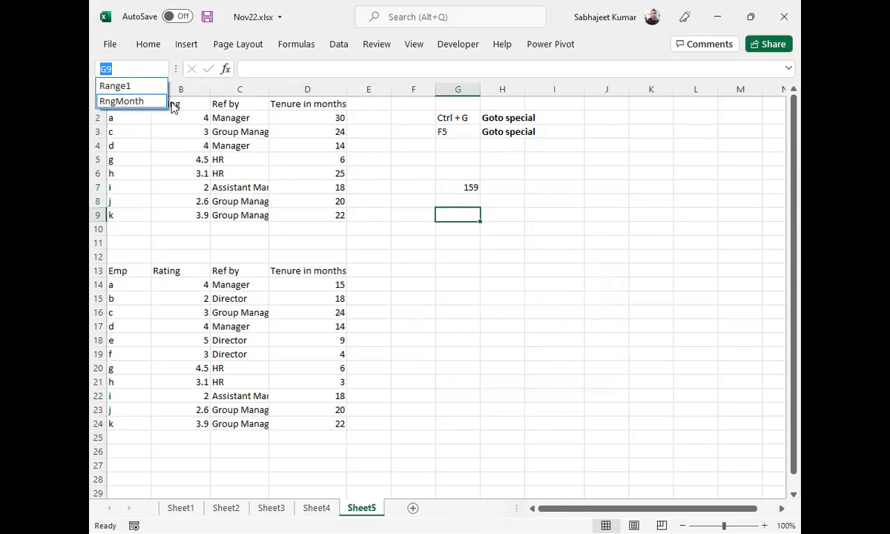
{"action": "key", "text": "Escape"}
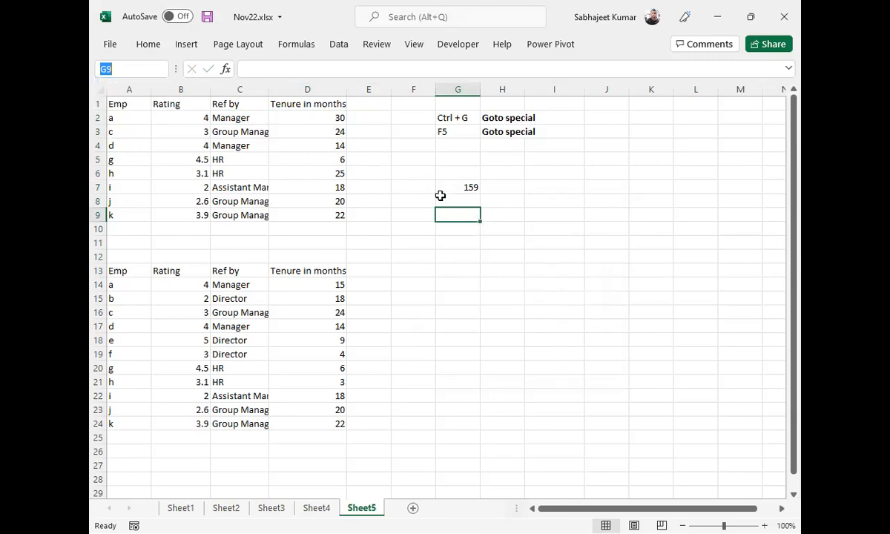
{"action": "type", "text": "=sum"}
{"action": "key", "text": "Escape"}
{"action": "type", "text": "=sum"}
{"action": "key", "text": "Tab"}
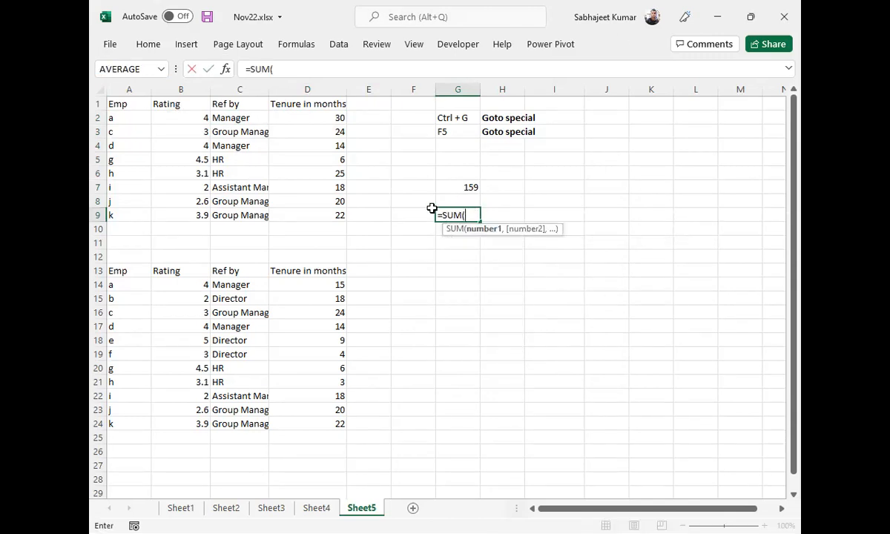
{"action": "type", "text": "rng"}
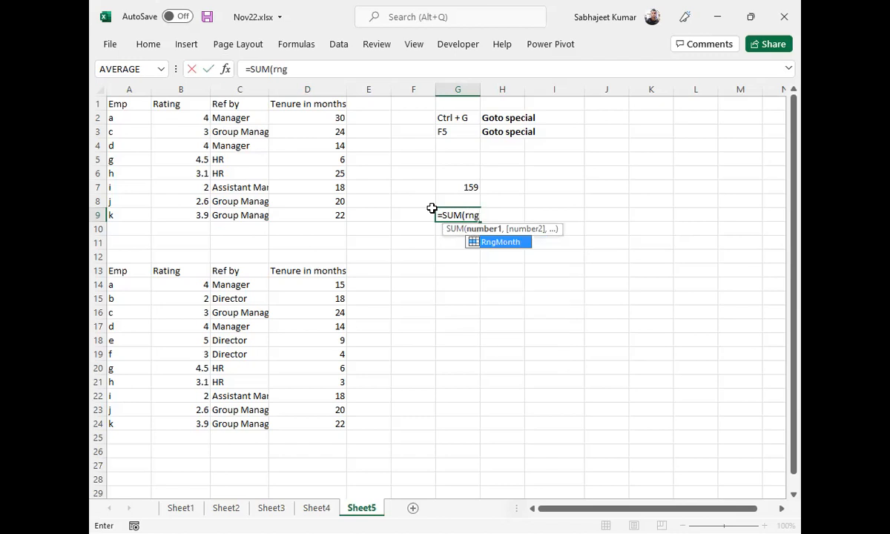
{"action": "double_click", "coordinate": [489, 248]}
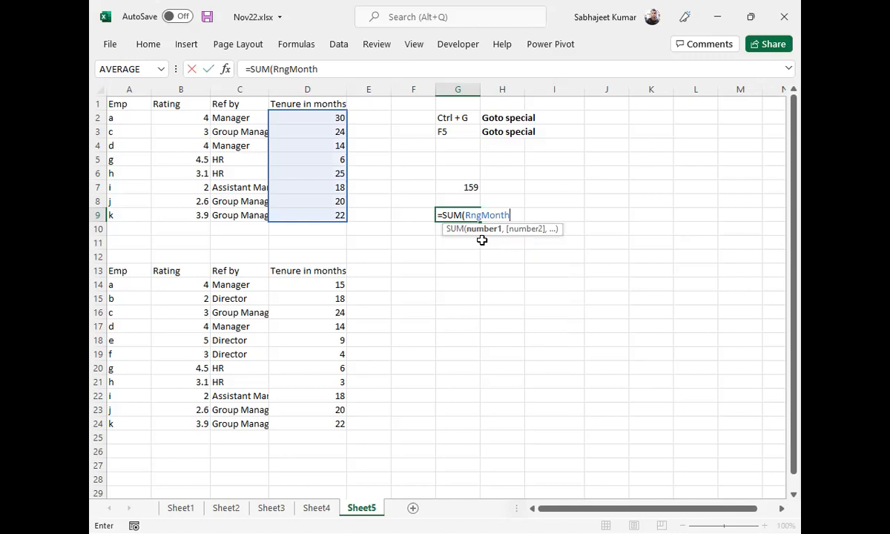
{"action": "type", "text": ")"}
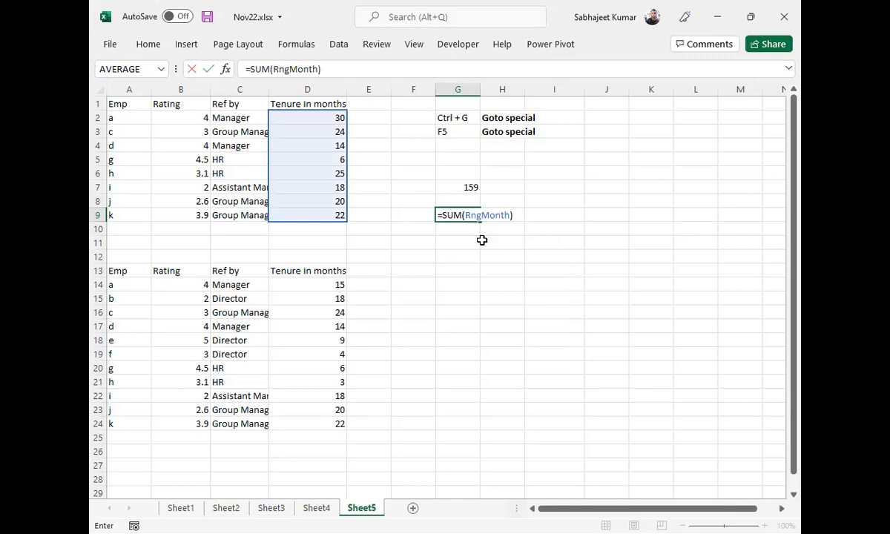
{"action": "key", "text": "Return"}
{"action": "key", "text": "Up"}
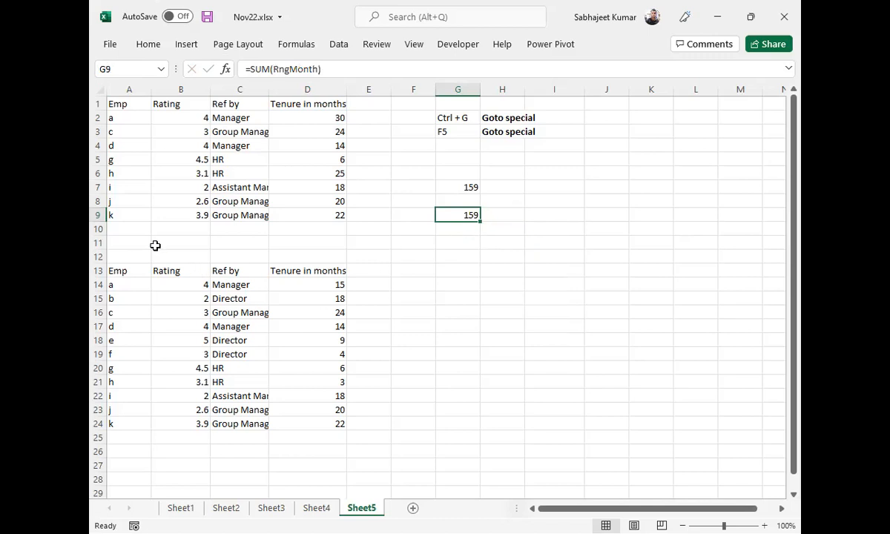
Step: Fill the upper table's last record down into A10:D10 and check the named-range formula in G9
{"action": "left_click_drag", "start_coordinate": [115, 226], "coordinate": [325, 226]}
{"action": "key", "text": "ctrl+d"}
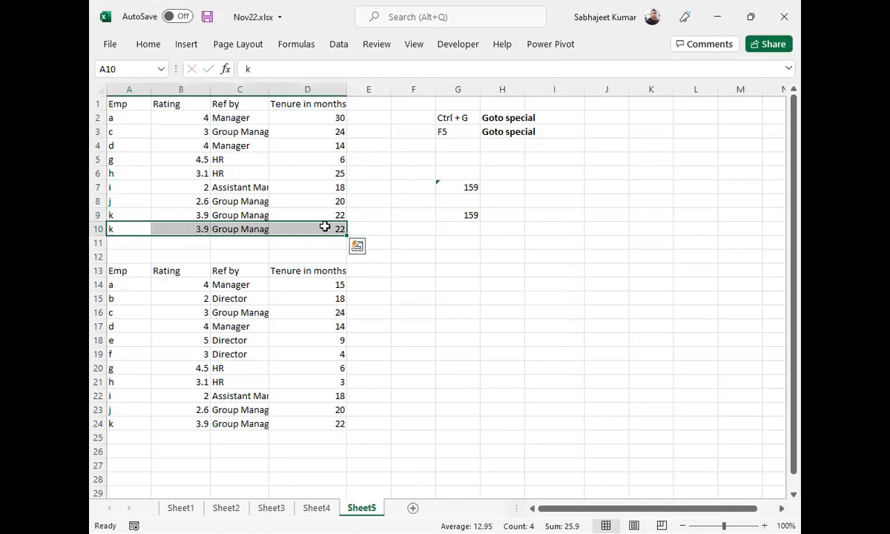
{"action": "left_click", "coordinate": [448, 217]}
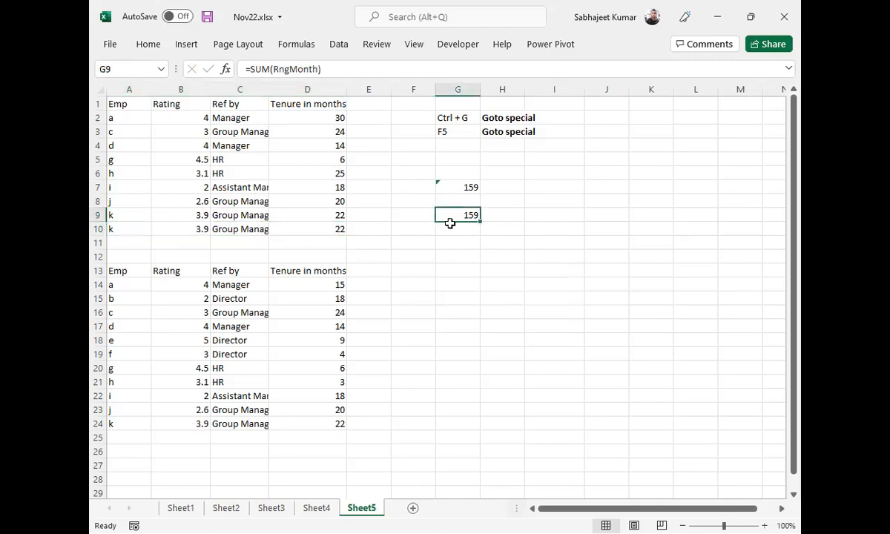
{"action": "key", "text": "F2"}
{"action": "key", "text": "ctrl+g"}
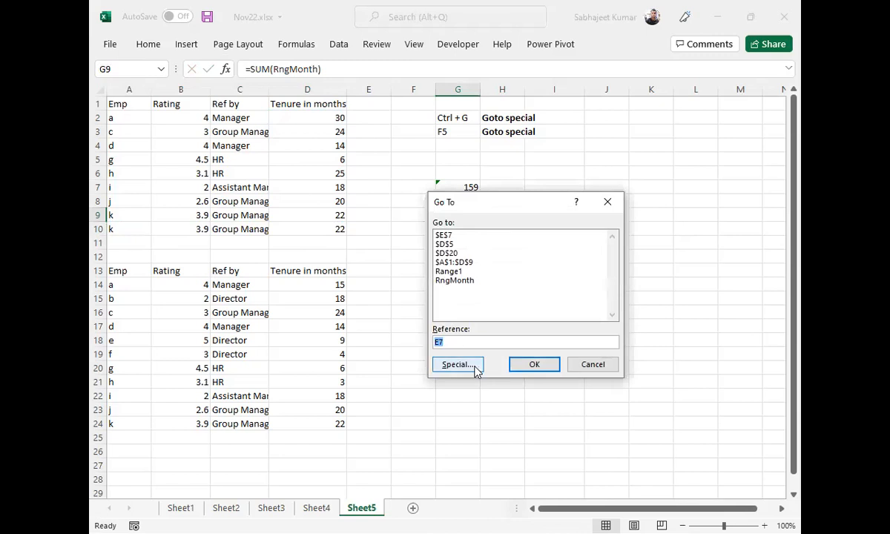
{"action": "key", "text": "Escape"}
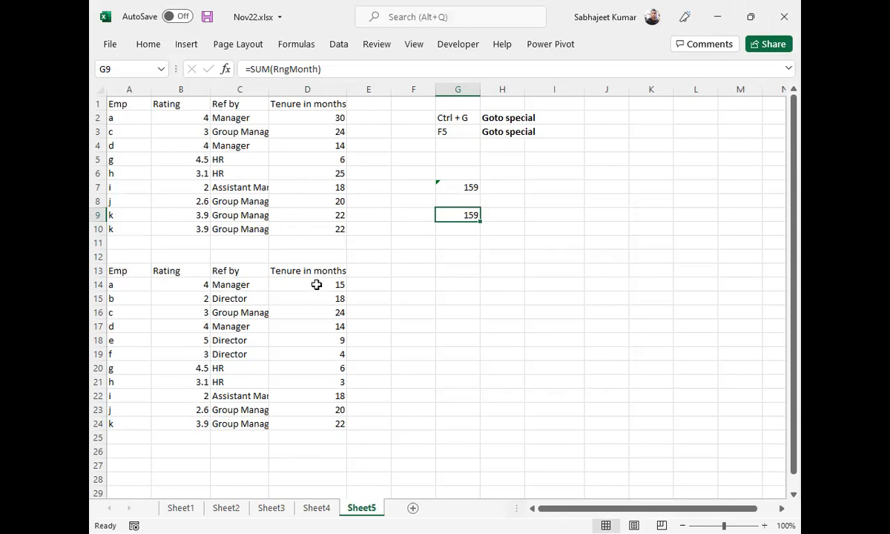
{"action": "left_click_drag", "start_coordinate": [316, 285], "coordinate": [324, 422]}
{"action": "left_click", "coordinate": [291, 205]}
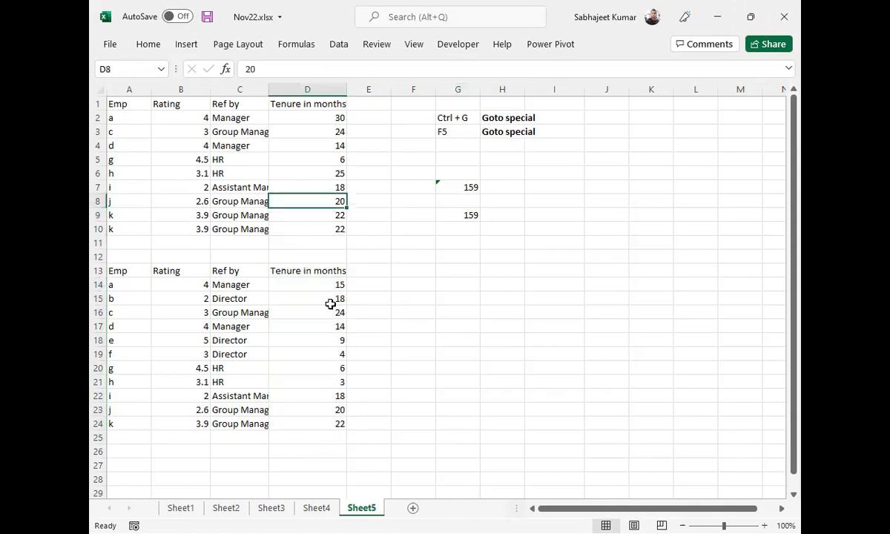
{"action": "left_click_drag", "start_coordinate": [112, 279], "coordinate": [340, 431]}
{"action": "left_click", "coordinate": [241, 355]}
Step: Select the lower table's employee entries A14:A24, open the Name Manager, and widen and reposition its window to review the defined names
{"action": "left_click_drag", "start_coordinate": [115, 286], "coordinate": [131, 425]}
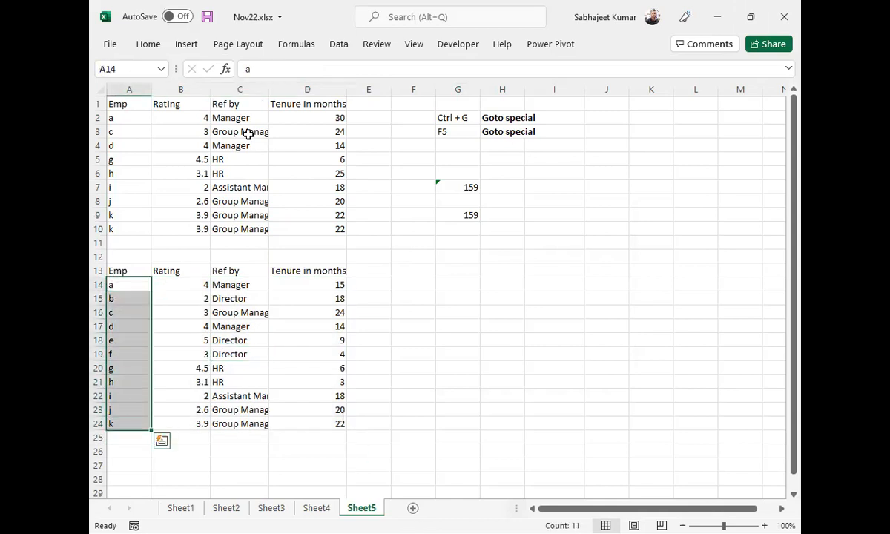
{"action": "left_click", "coordinate": [297, 46]}
{"action": "left_click", "coordinate": [297, 46]}
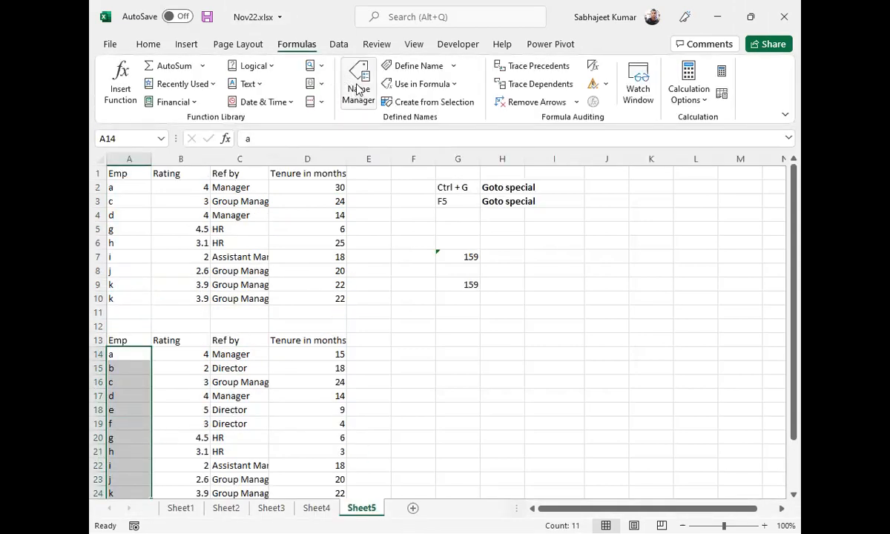
{"action": "left_click", "coordinate": [357, 89]}
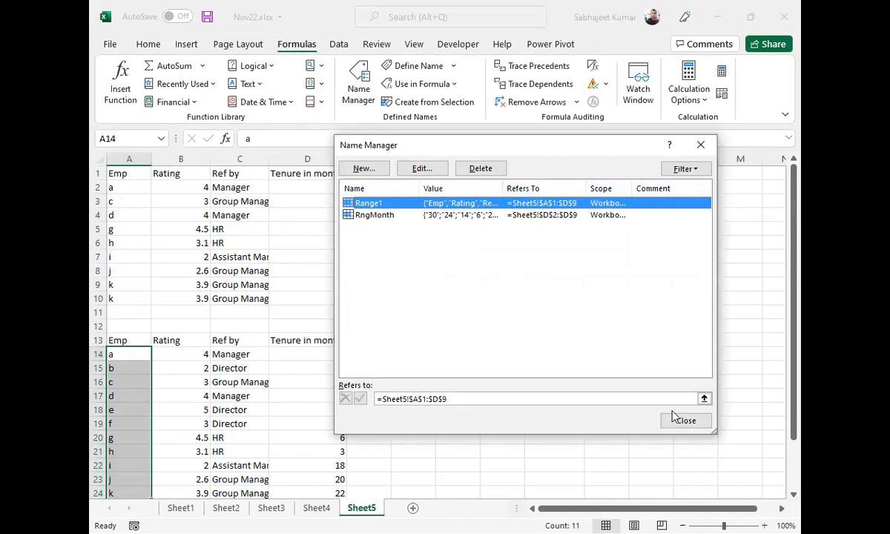
{"action": "left_click_drag", "start_coordinate": [712, 433], "coordinate": [798, 418]}
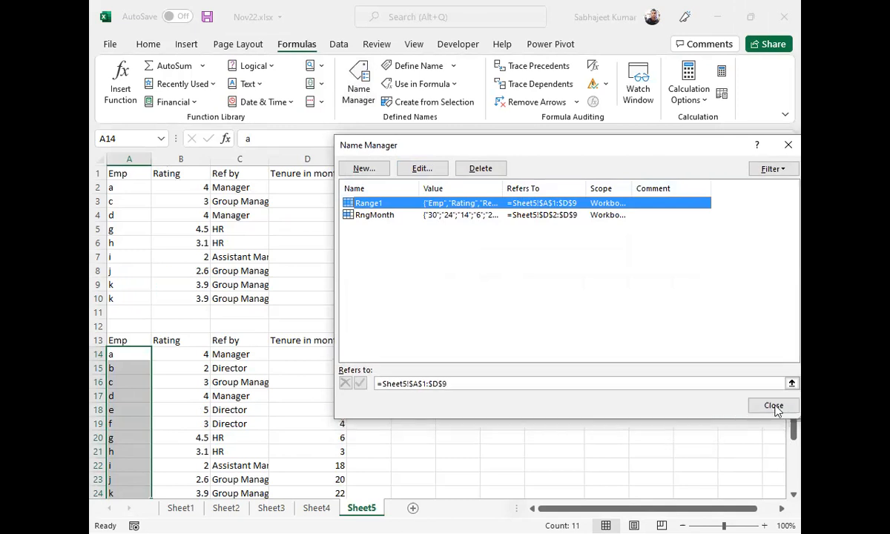
{"action": "left_click_drag", "start_coordinate": [508, 153], "coordinate": [375, 144]}
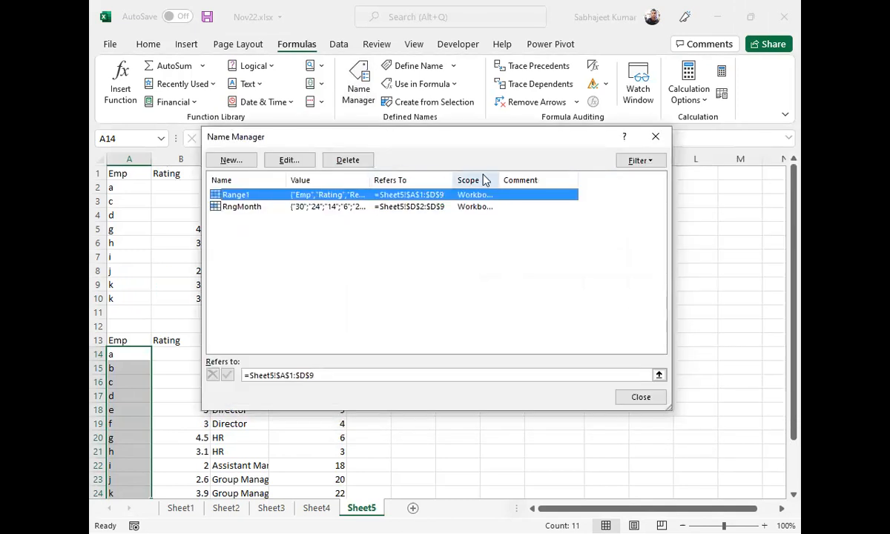
Step: Widen the Scope, Refers To and Value columns of the Name Manager list so their entries can be read
{"action": "mouse_move", "coordinate": [498, 180]}
{"action": "left_mouse_down"}
{"action": "mouse_move", "coordinate": [563, 179]}
{"action": "mouse_move", "coordinate": [510, 179]}
{"action": "left_mouse_up"}
{"action": "left_click_drag", "start_coordinate": [453, 180], "coordinate": [469, 179]}
{"action": "left_click_drag", "start_coordinate": [364, 178], "coordinate": [467, 186]}
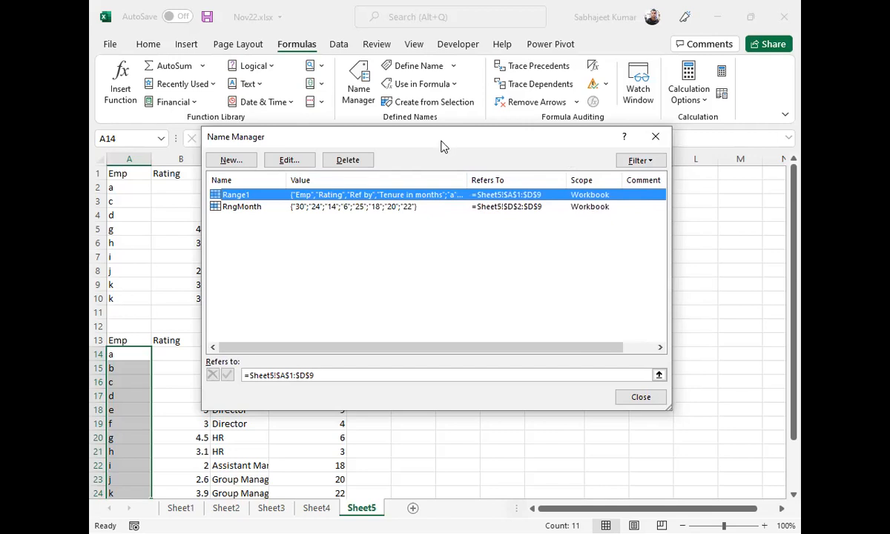
Step: Reposition the Name Manager around the tables and compare the values and references of RngMonth and Range1 with the sheet data
{"action": "left_click_drag", "start_coordinate": [443, 146], "coordinate": [593, 119]}
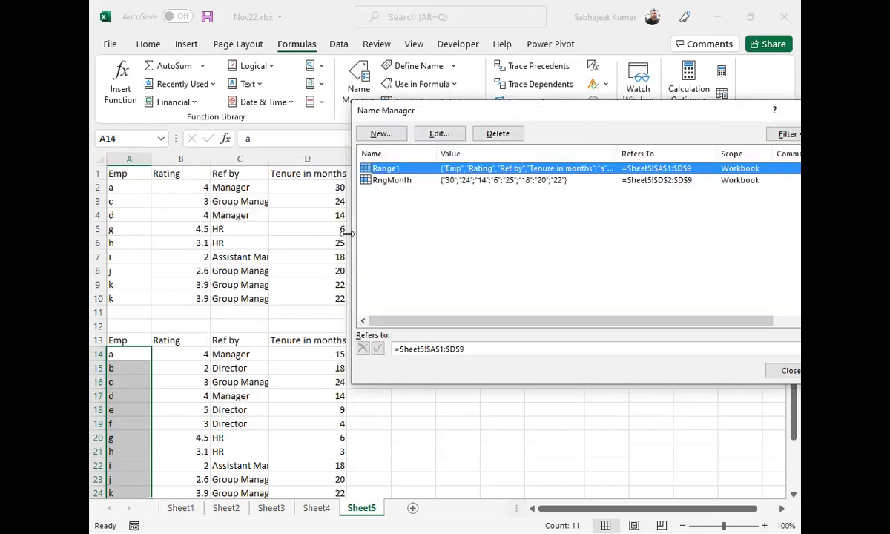
{"action": "left_click_drag", "start_coordinate": [519, 125], "coordinate": [469, 210]}
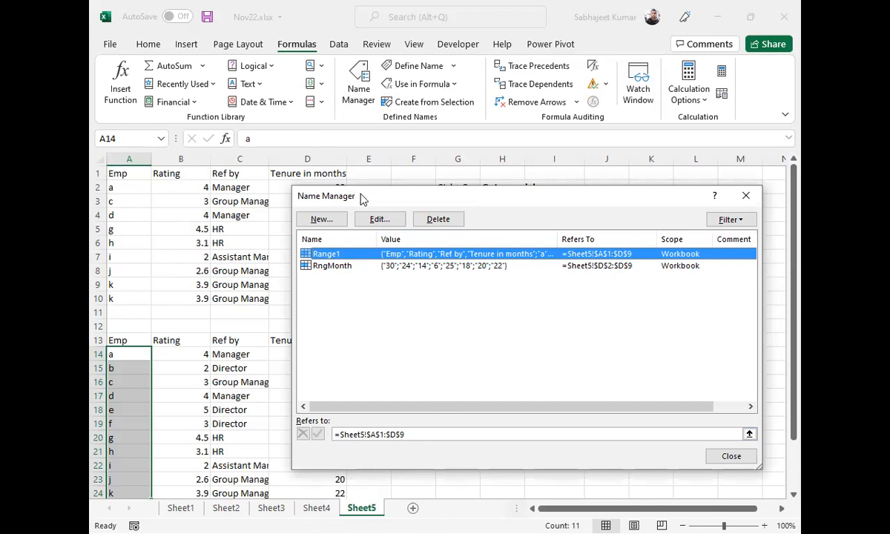
{"action": "left_click_drag", "start_coordinate": [362, 199], "coordinate": [435, 187]}
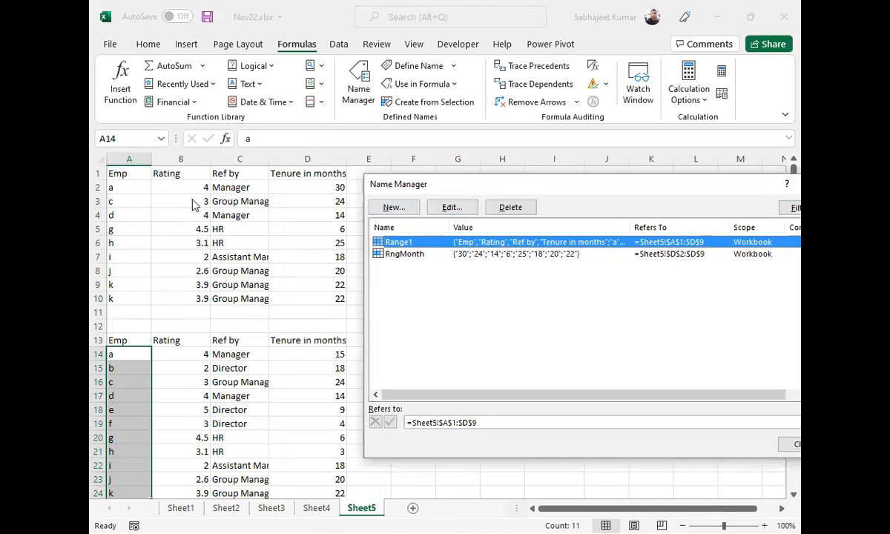
{"action": "left_click", "coordinate": [413, 255]}
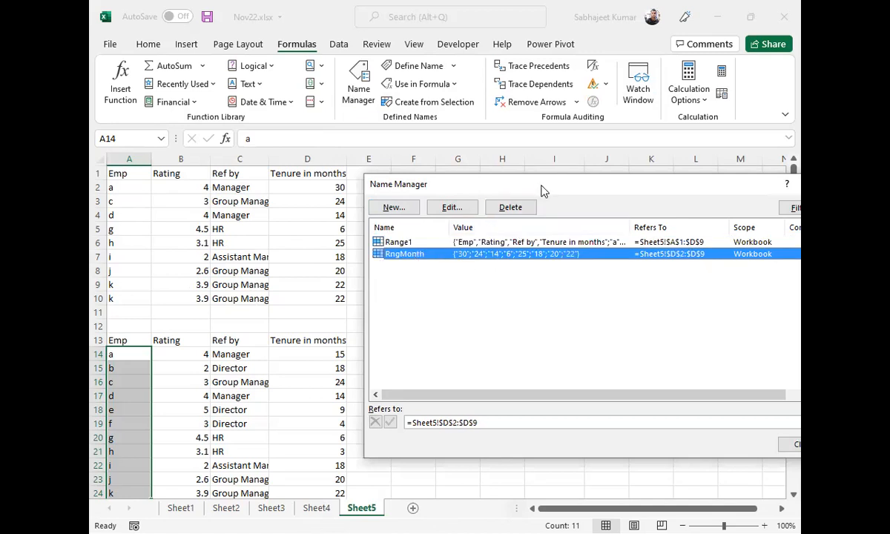
{"action": "left_click_drag", "start_coordinate": [541, 188], "coordinate": [520, 181]}
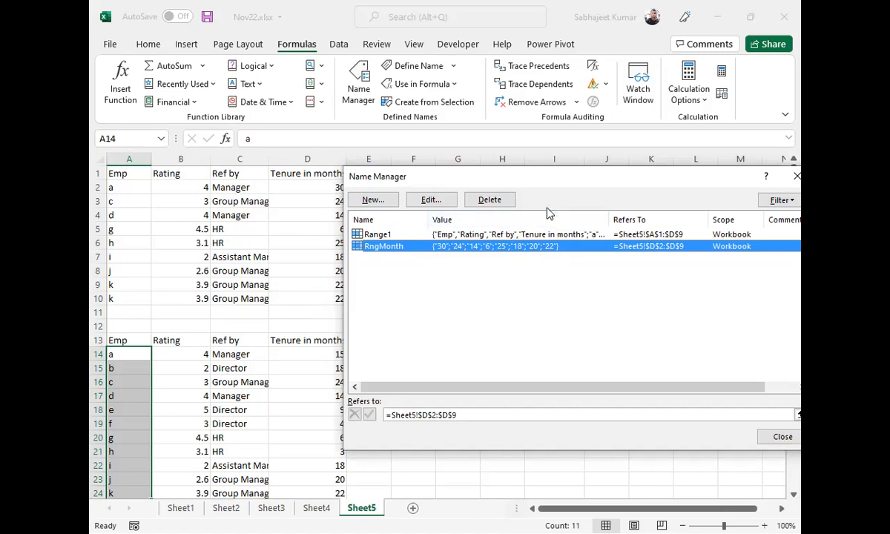
{"action": "left_click_drag", "start_coordinate": [541, 179], "coordinate": [517, 169]}
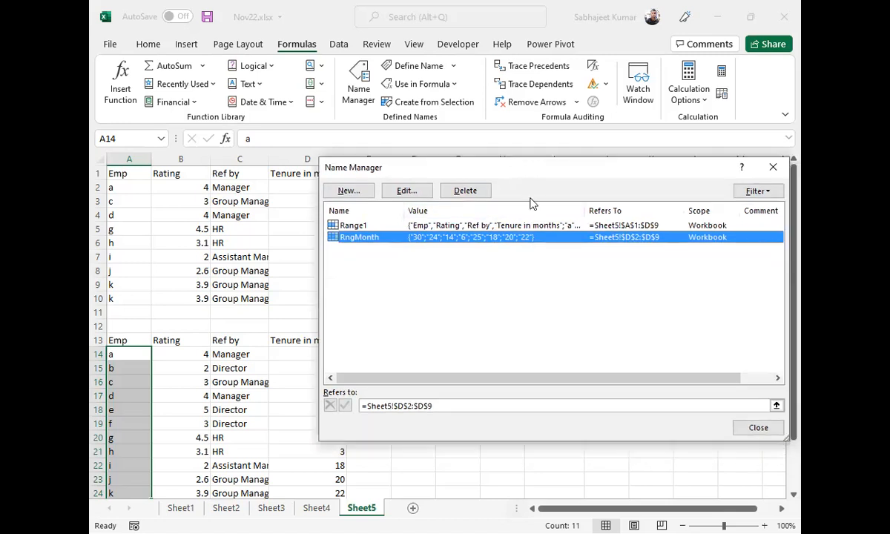
{"action": "left_click", "coordinate": [475, 225]}
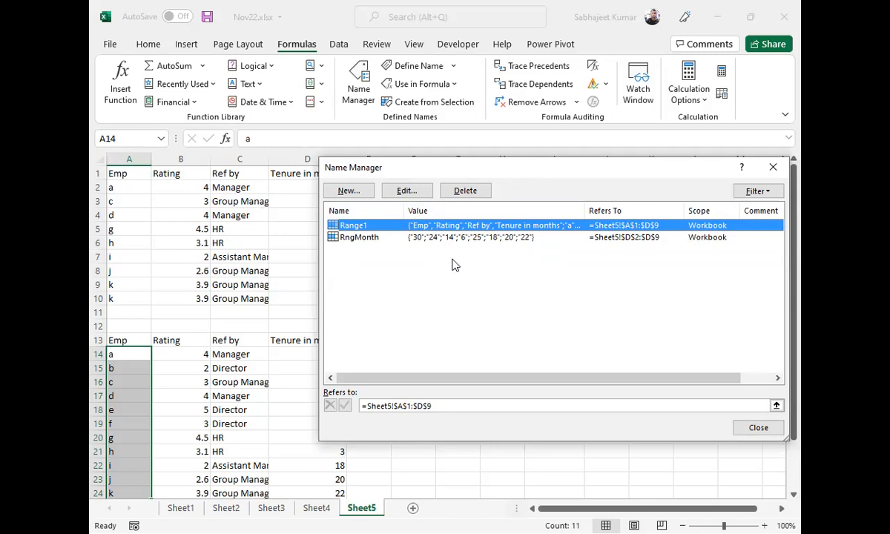
{"action": "left_click_drag", "start_coordinate": [469, 378], "coordinate": [522, 382]}
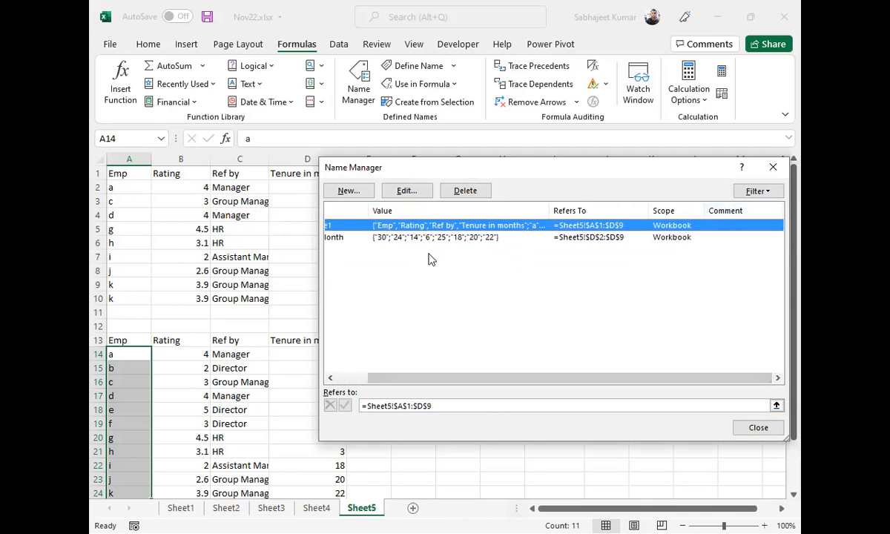
{"action": "left_click_drag", "start_coordinate": [460, 379], "coordinate": [430, 380]}
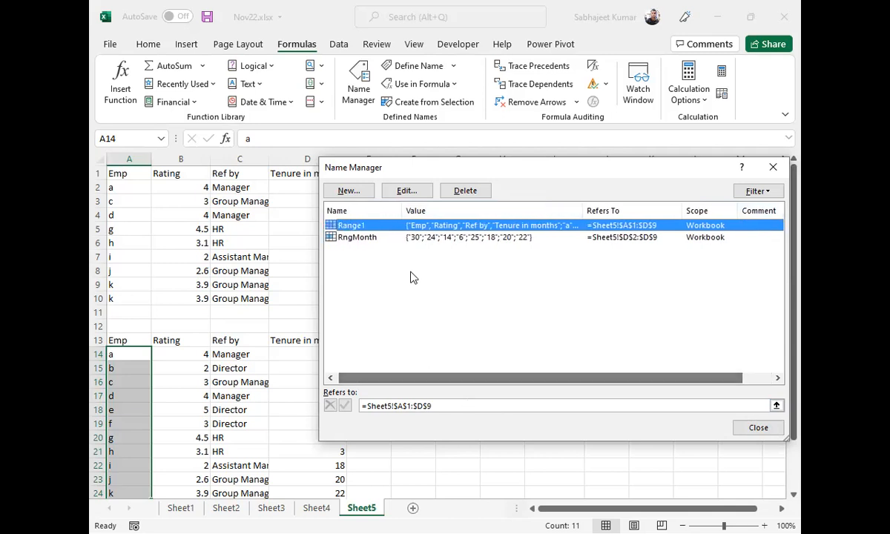
Step: Inspect the editable details of Range1 and RngMonth in turn, cancelling each without changes
{"action": "left_click", "coordinate": [410, 191]}
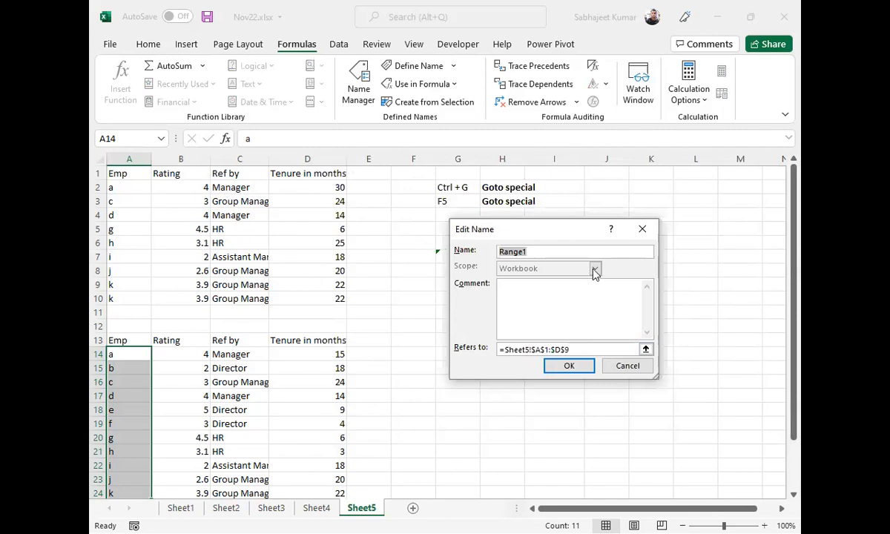
{"action": "left_click", "coordinate": [628, 366]}
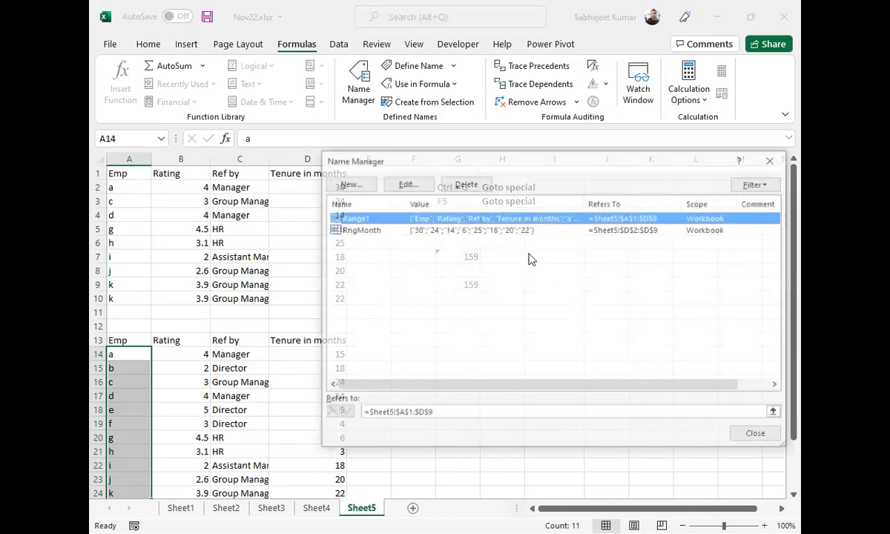
{"action": "left_click", "coordinate": [460, 231]}
{"action": "left_click", "coordinate": [407, 184]}
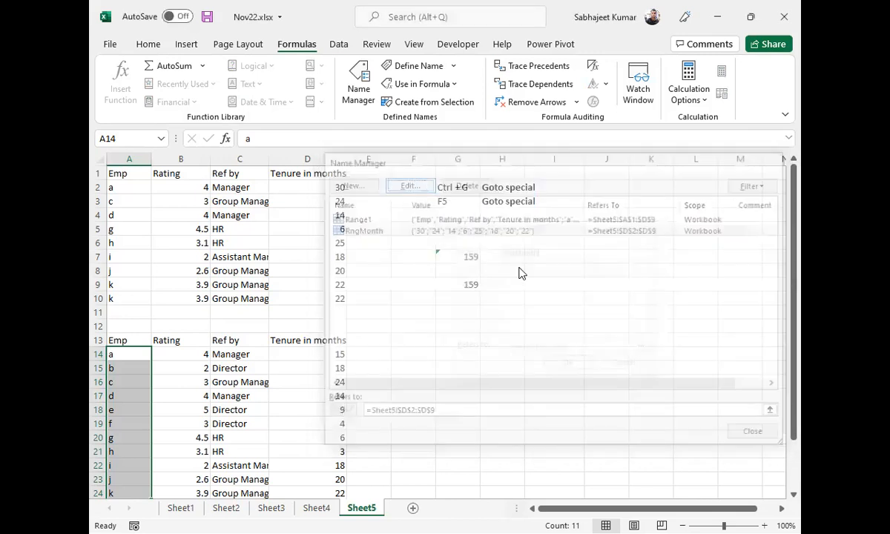
{"action": "left_click", "coordinate": [626, 367]}
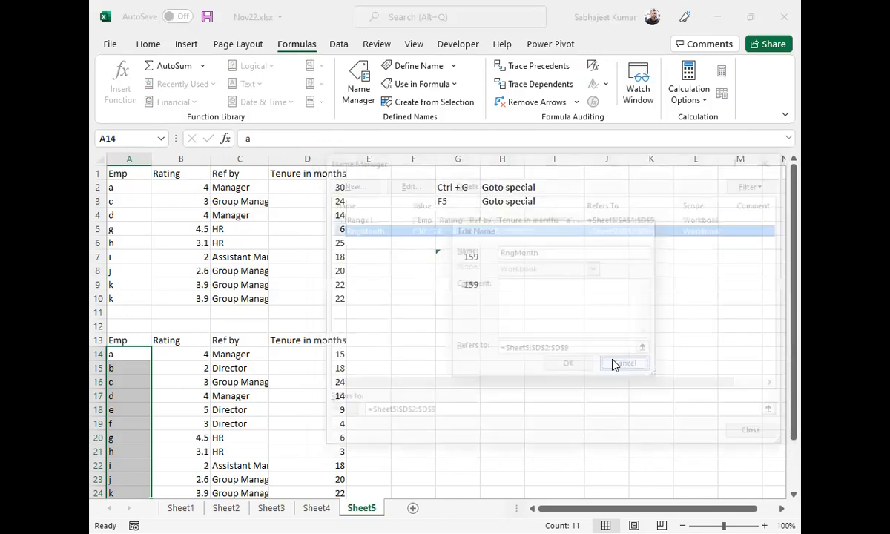
Step: Delete the defined names RngMonth and Range1, and close the Name Manager
{"action": "left_click", "coordinate": [463, 184]}
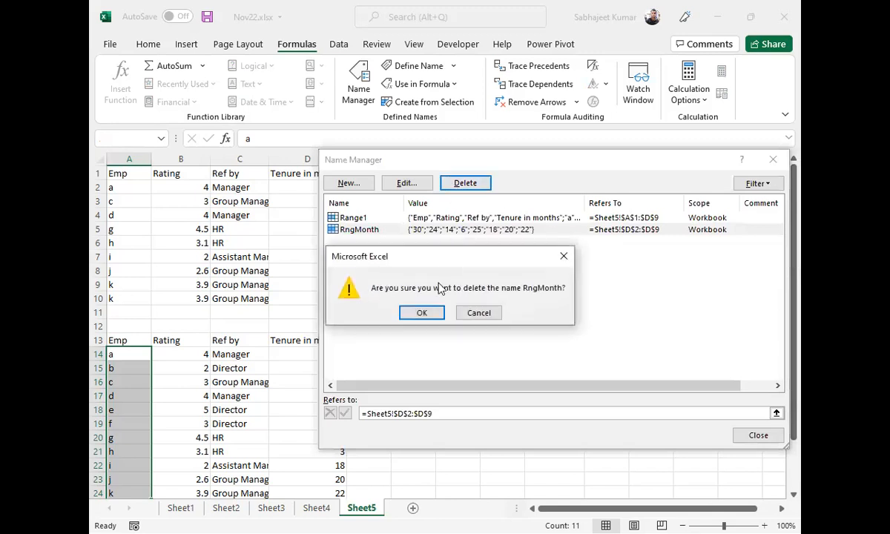
{"action": "left_click", "coordinate": [420, 311]}
{"action": "left_click_drag", "start_coordinate": [477, 170], "coordinate": [436, 344]}
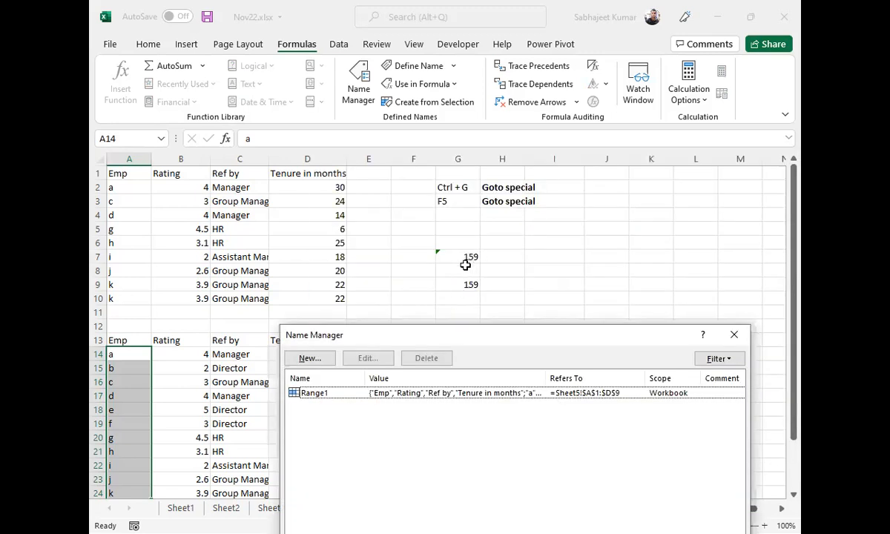
{"action": "left_click", "coordinate": [354, 393]}
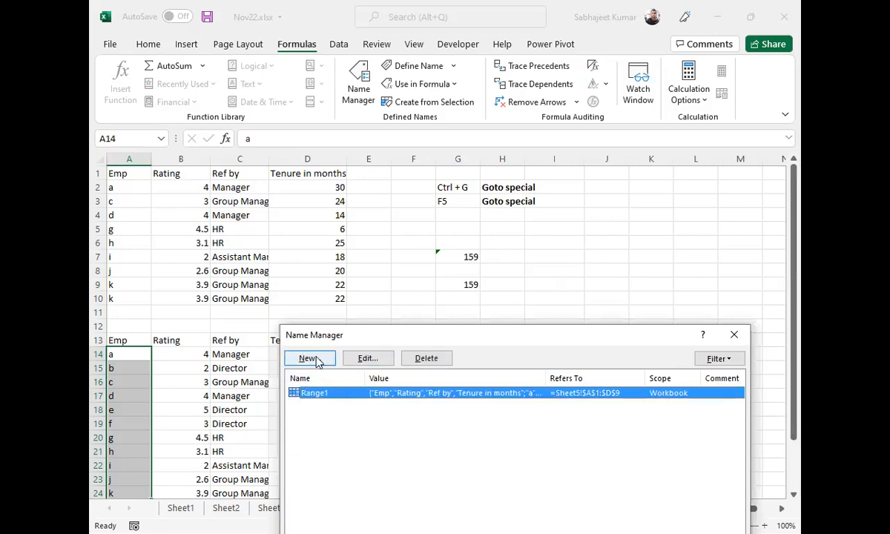
{"action": "left_click", "coordinate": [429, 361]}
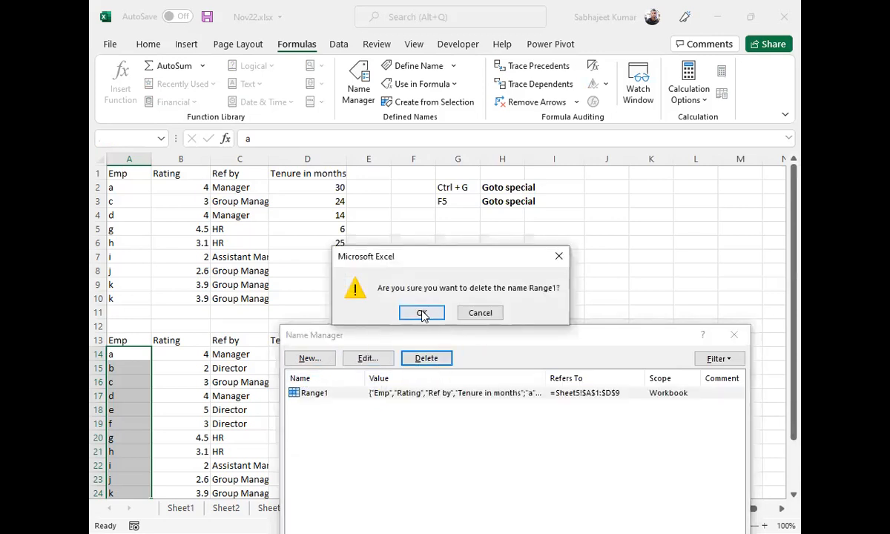
{"action": "left_click", "coordinate": [420, 312]}
{"action": "left_click_drag", "start_coordinate": [479, 340], "coordinate": [400, 222]}
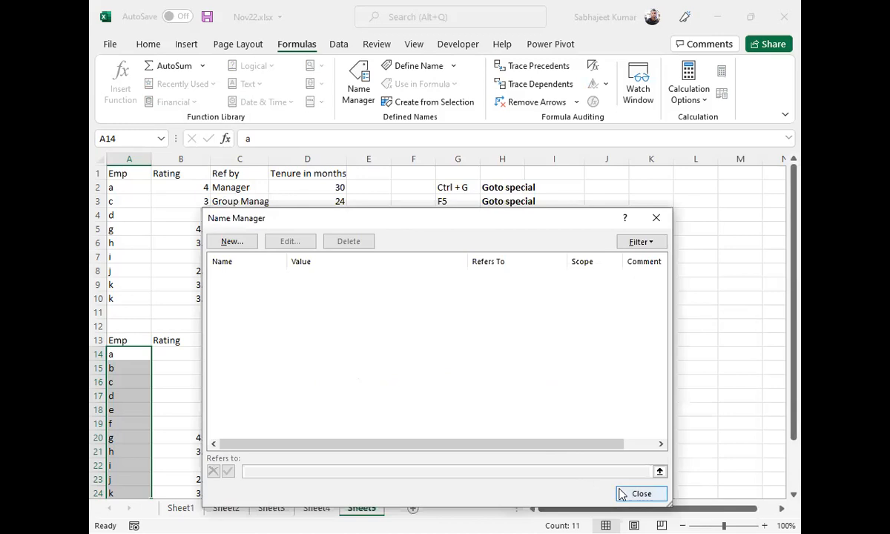
{"action": "left_click", "coordinate": [627, 492]}
Step: Replace the deleted name in G9's formula with the upper table's tenure cells, making it =SUM(D2:D10)
{"action": "left_click", "coordinate": [455, 284]}
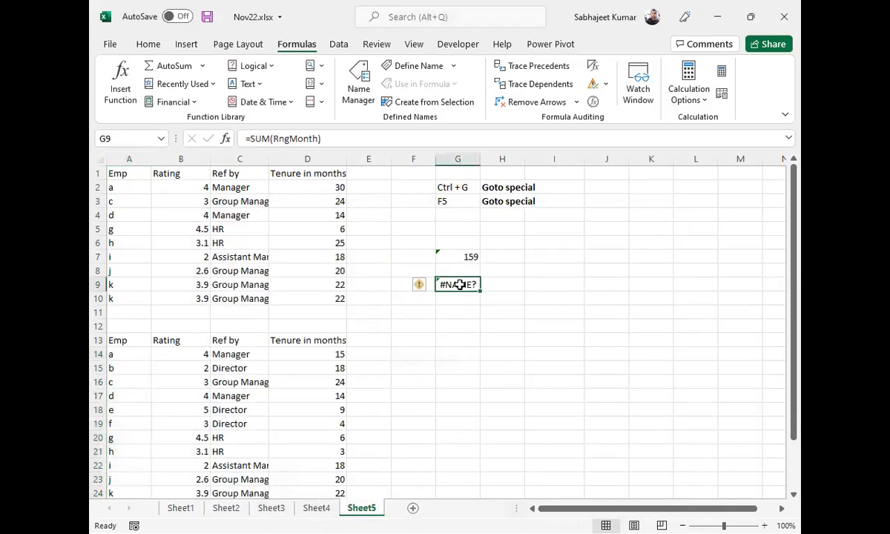
{"action": "left_click_drag", "start_coordinate": [275, 139], "coordinate": [312, 138]}
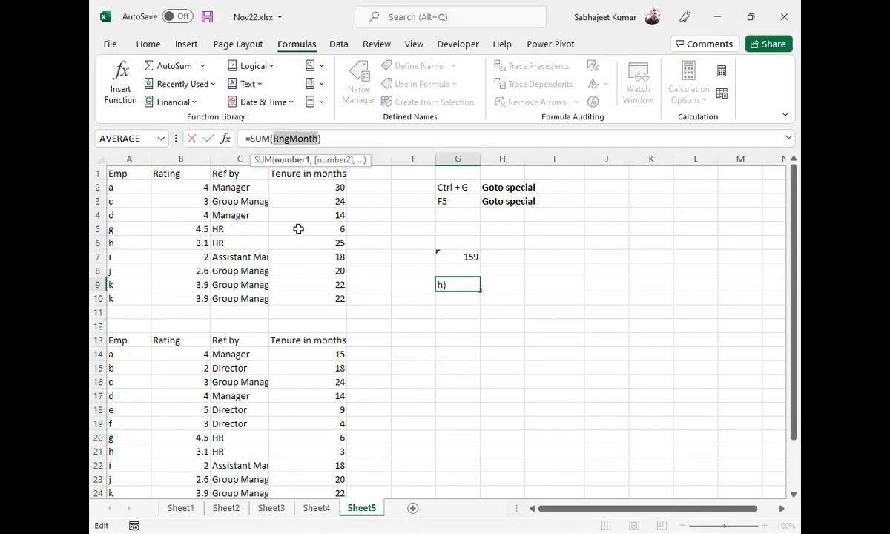
{"action": "type", "text": "=SUM(="}
{"action": "left_click_drag", "start_coordinate": [304, 188], "coordinate": [305, 294]}
{"action": "key", "text": "Return"}
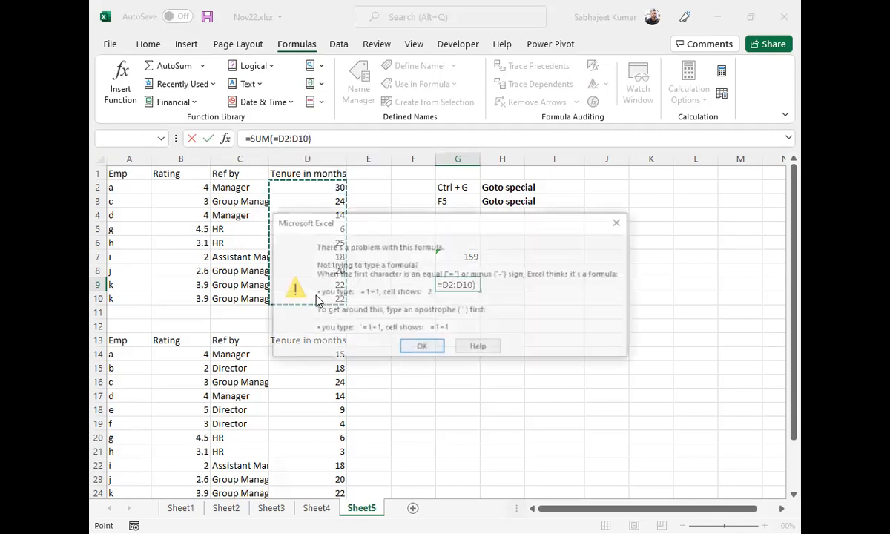
{"action": "key", "text": "Return"}
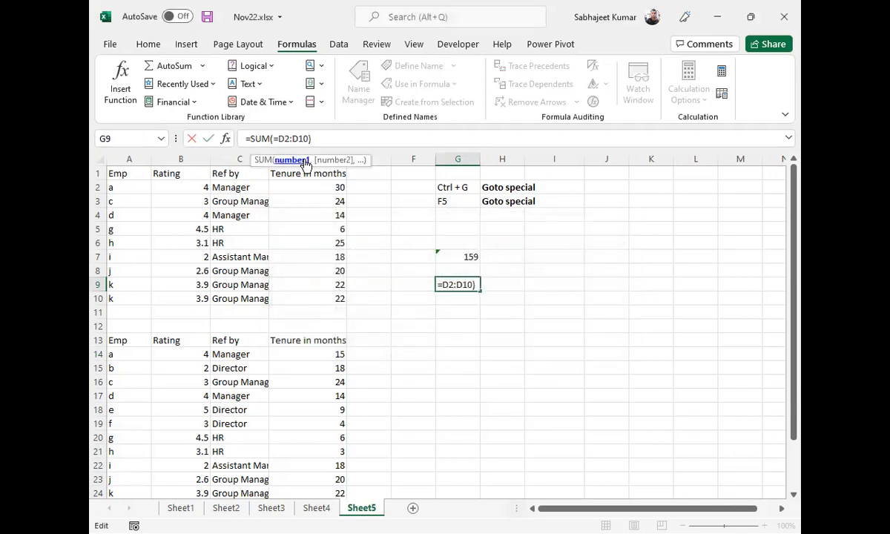
{"action": "left_click", "coordinate": [298, 161]}
{"action": "key", "text": "Return"}
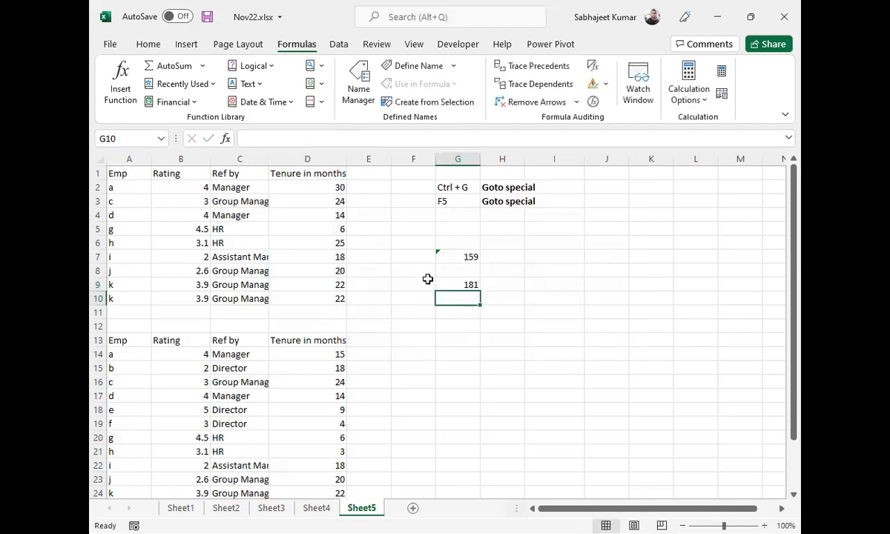
{"action": "left_click", "coordinate": [444, 284]}
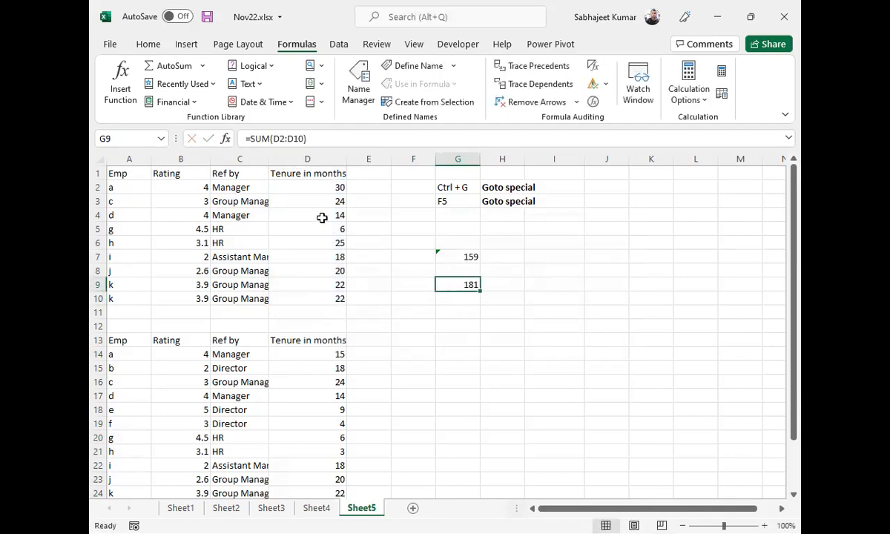
Step: Start a new defined name MonthRng for the tenure values D2:D10 and limit its scope to Sheet5
{"action": "left_click_drag", "start_coordinate": [330, 187], "coordinate": [322, 294]}
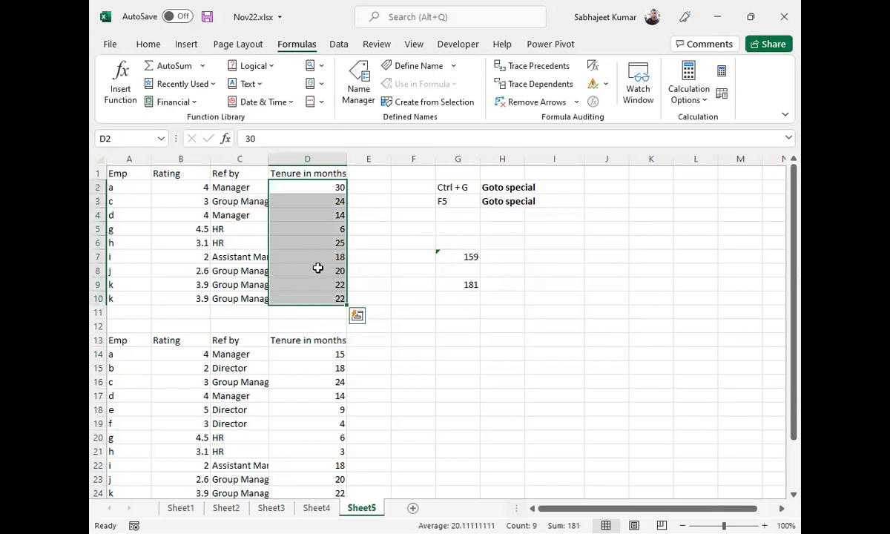
{"action": "left_click", "coordinate": [342, 74]}
{"action": "left_click", "coordinate": [232, 243]}
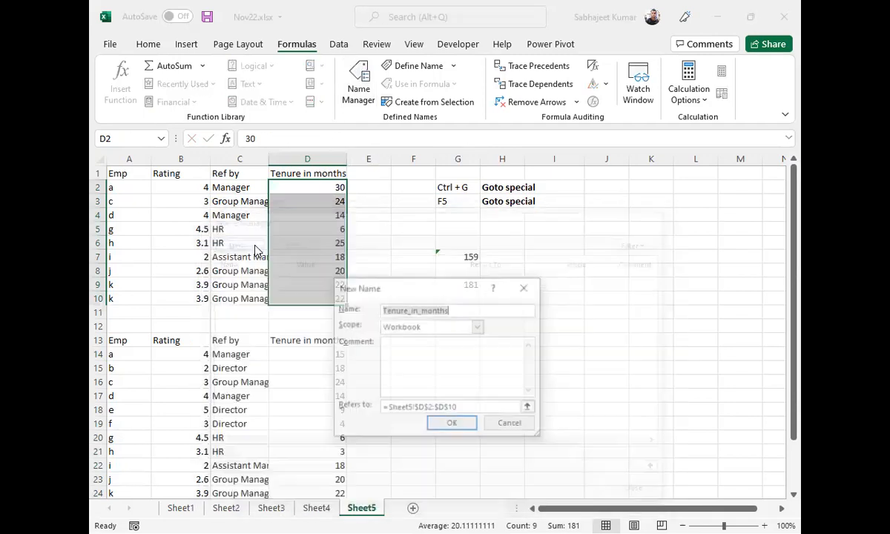
{"action": "left_click_drag", "start_coordinate": [423, 286], "coordinate": [475, 141]}
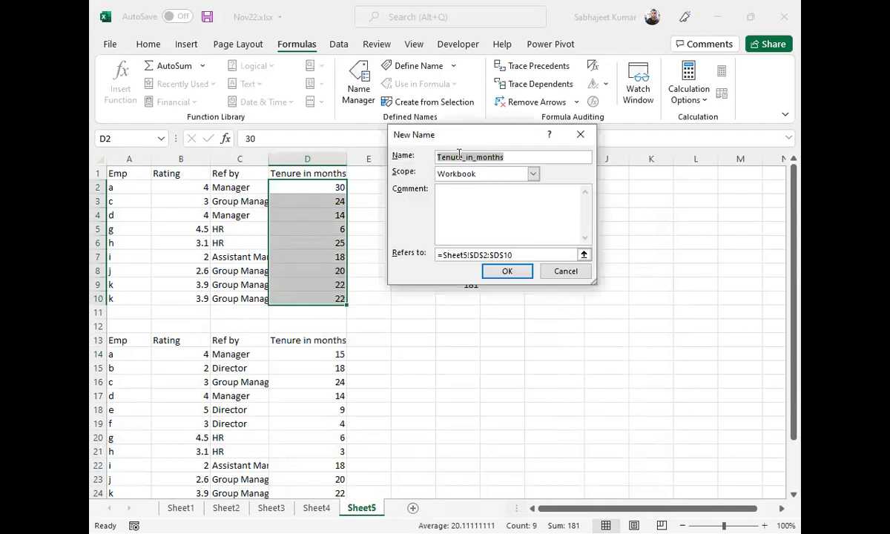
{"action": "key", "text": "shift+Home"}
{"action": "type", "text": "M"}
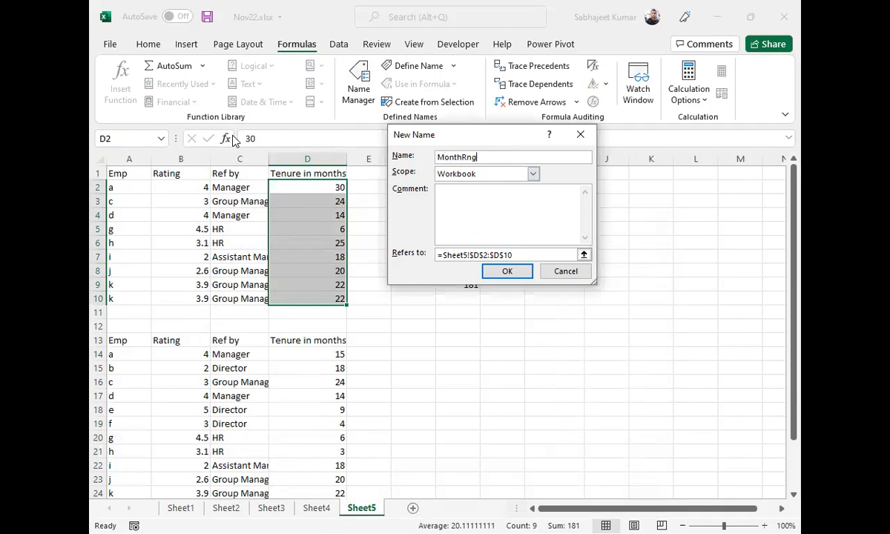
{"action": "left_click", "coordinate": [533, 174]}
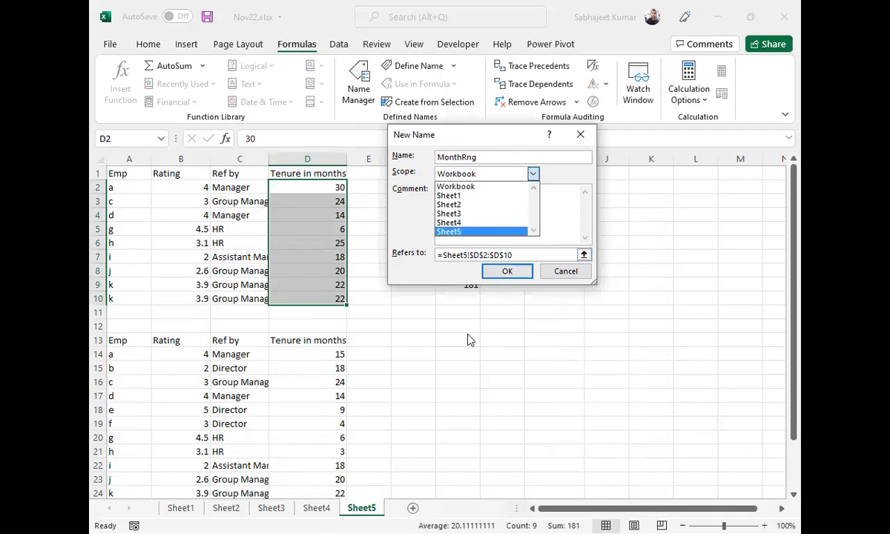
{"action": "left_click", "coordinate": [465, 232]}
Step: Add the comment "Only for Sheet5" to the new name, create it, and close the Name Manager after checking the entry
{"action": "left_click", "coordinate": [466, 223]}
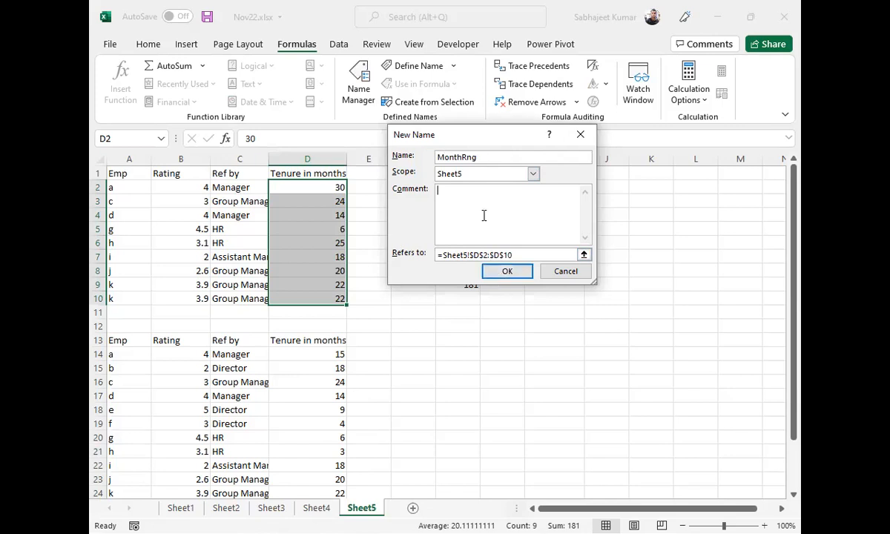
{"action": "type", "text": "Only for "}
{"action": "type", "text": "Sheet fo"}
{"action": "key", "text": "BackSpace"}
{"action": "key", "text": "BackSpace"}
{"action": "key", "text": "BackSpace"}
{"action": "type", "text": "5"}
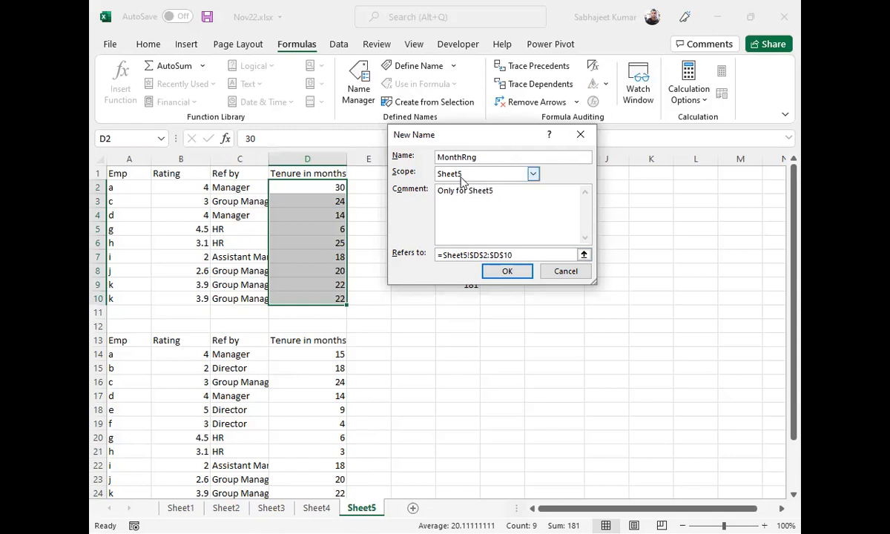
{"action": "left_click", "coordinate": [507, 273]}
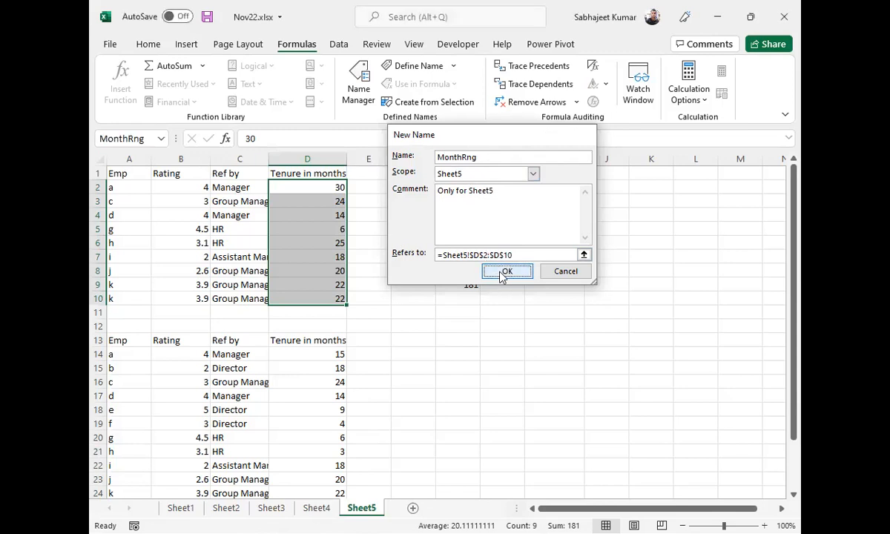
{"action": "key", "text": "ctrl+F3"}
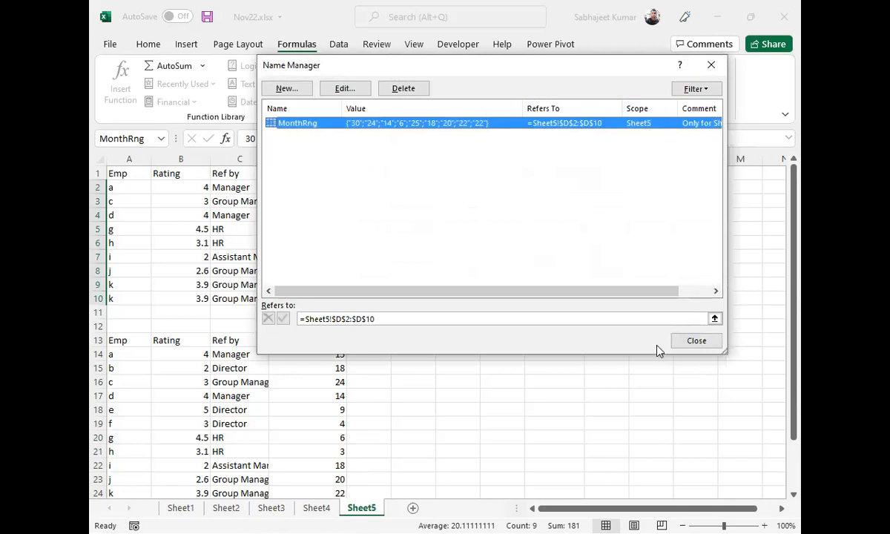
{"action": "left_click", "coordinate": [695, 341]}
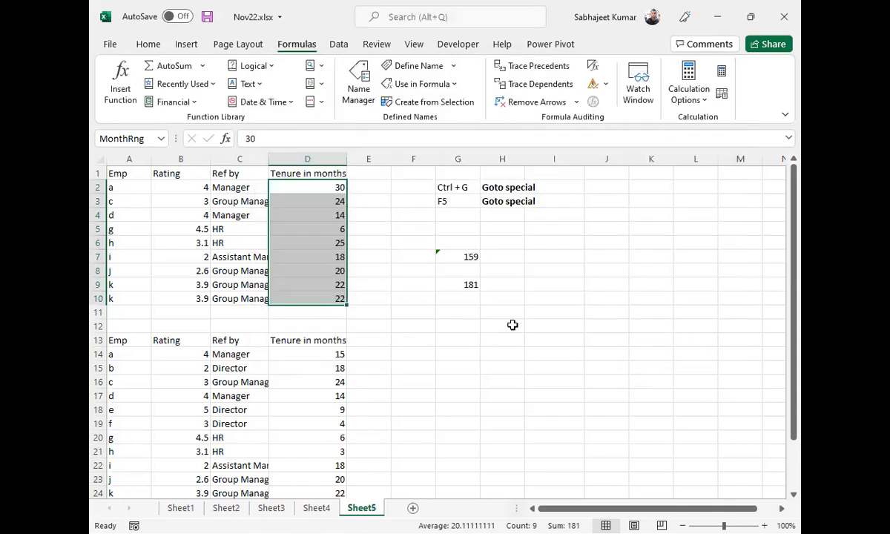
Step: Enter =SUM(MonthRng) in cell G11 of Sheet5 to total the upper table's tenure values through the sheet-scoped name
{"action": "left_click", "coordinate": [455, 298]}
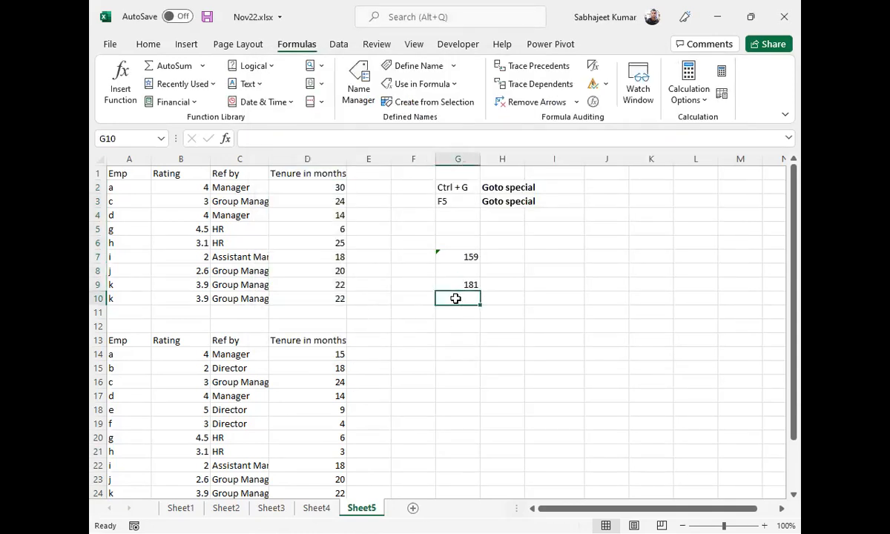
{"action": "key", "text": "Down"}
{"action": "type", "text": "=sum"}
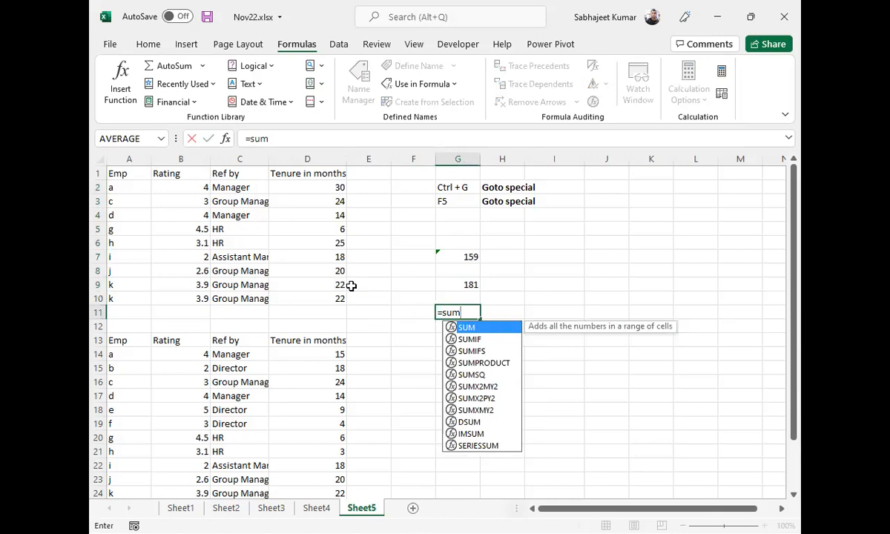
{"action": "key", "text": "Tab"}
{"action": "type", "text": "mont"}
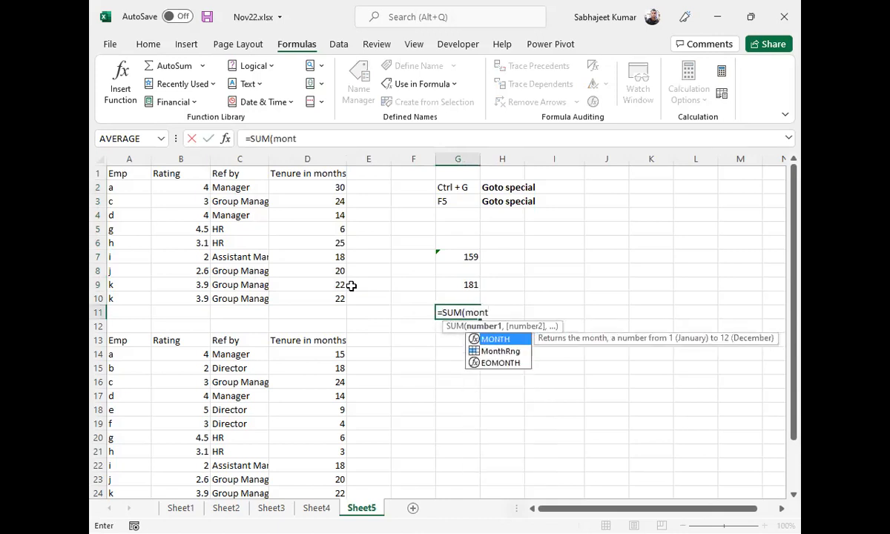
{"action": "key", "text": "Down"}
{"action": "key", "text": "Tab"}
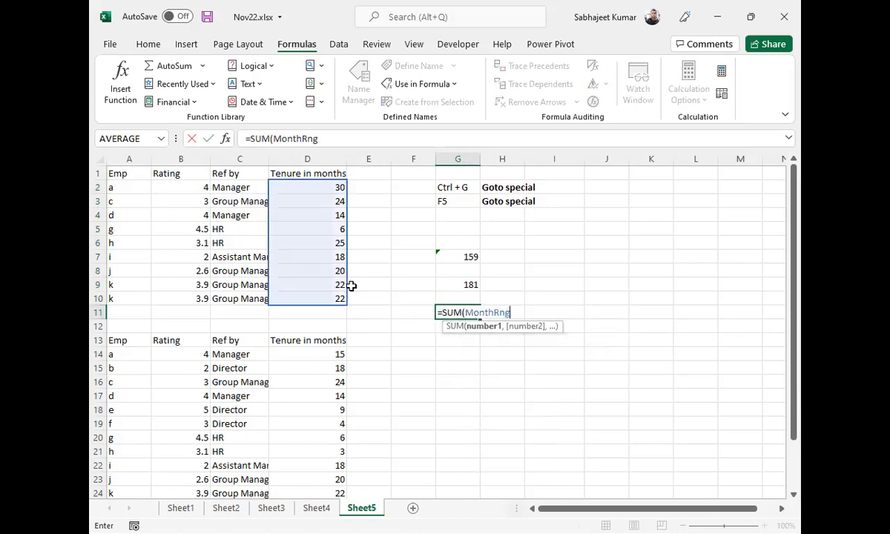
{"action": "key", "text": "Return"}
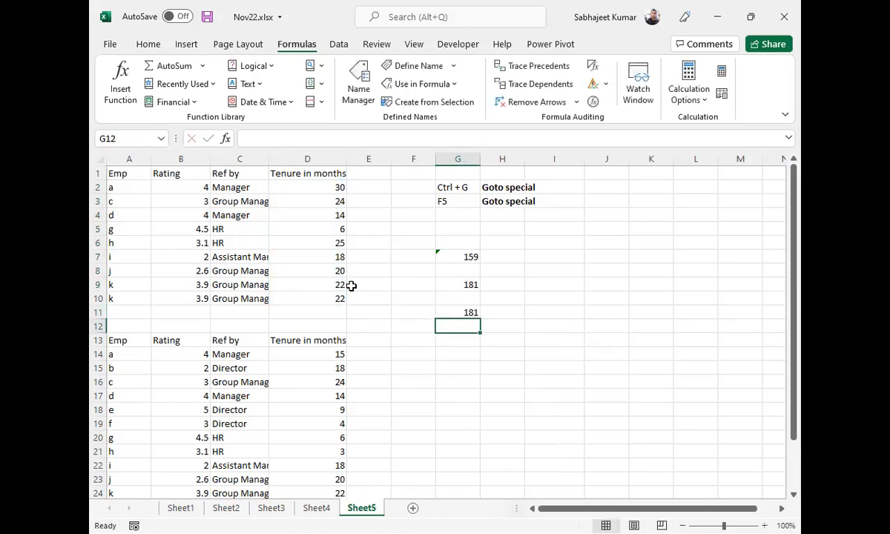
{"action": "key", "text": "Up"}
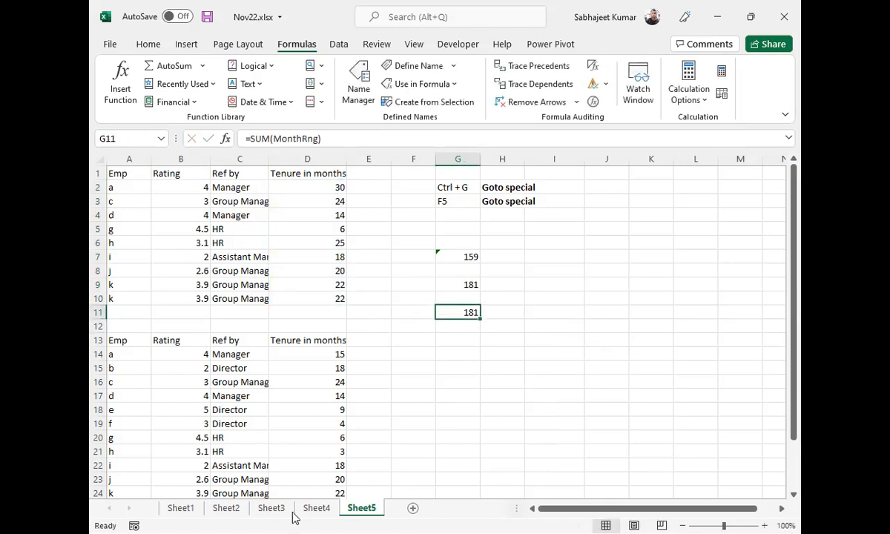
Step: Try to use the Sheet5-scoped name on Sheet4 by entering =SUM(monthrng) in F6, and clear the cell again
{"action": "left_click", "coordinate": [316, 508]}
{"action": "left_click", "coordinate": [348, 244]}
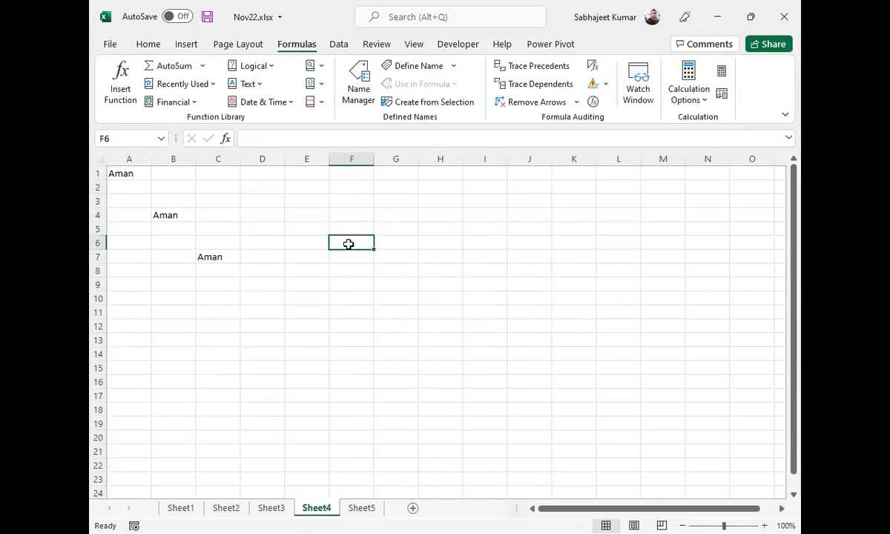
{"action": "type", "text": "=sum(mo"}
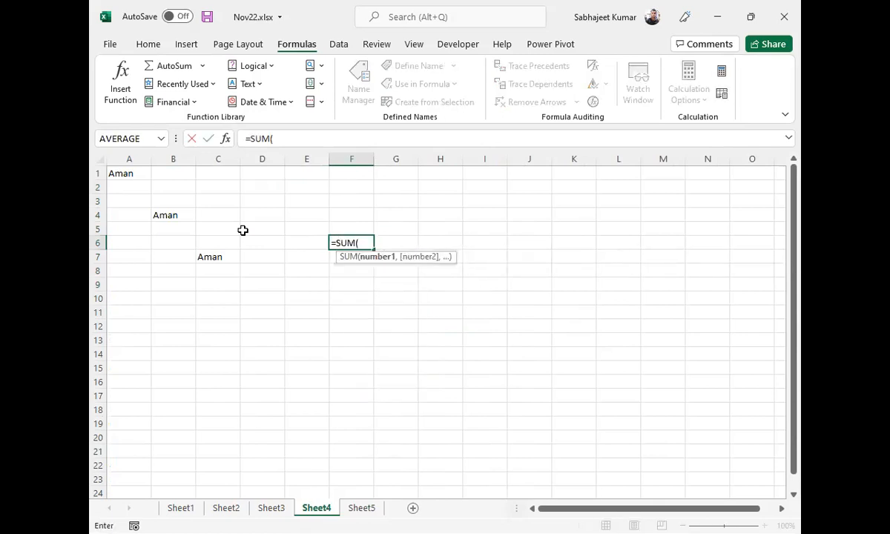
{"action": "type", "text": "n"}
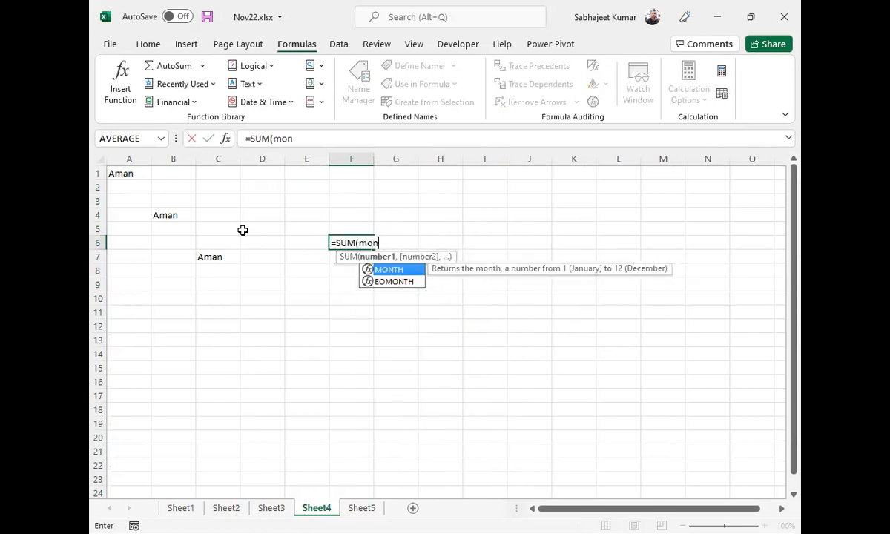
{"action": "type", "text": "thr"}
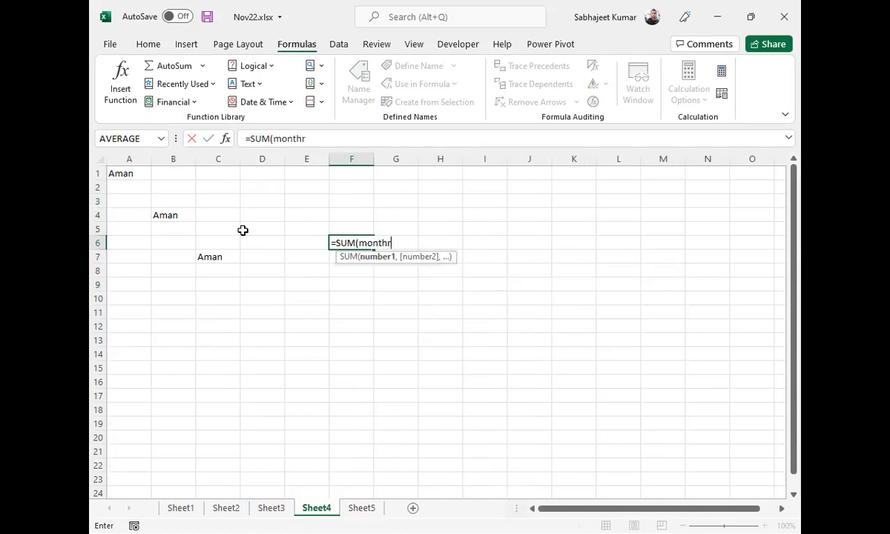
{"action": "type", "text": "ng)"}
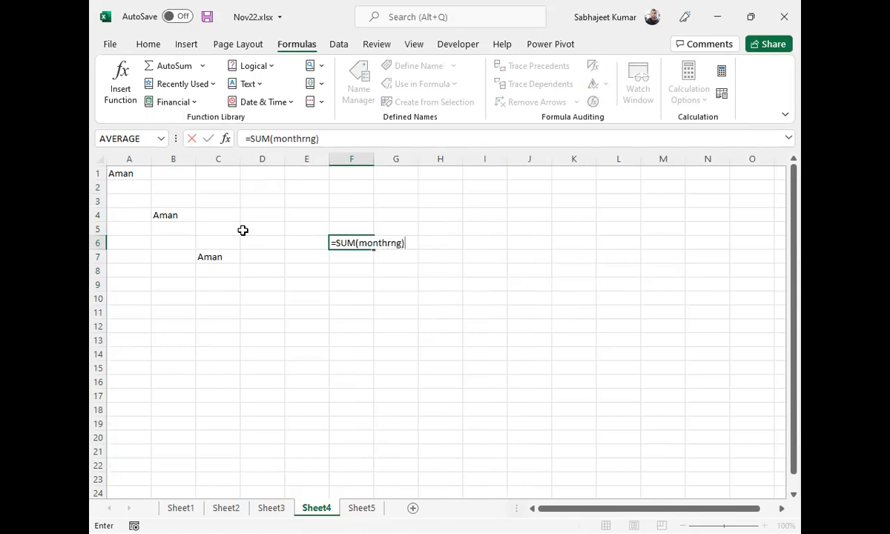
{"action": "key", "text": "Return"}
{"action": "key", "text": "Up"}
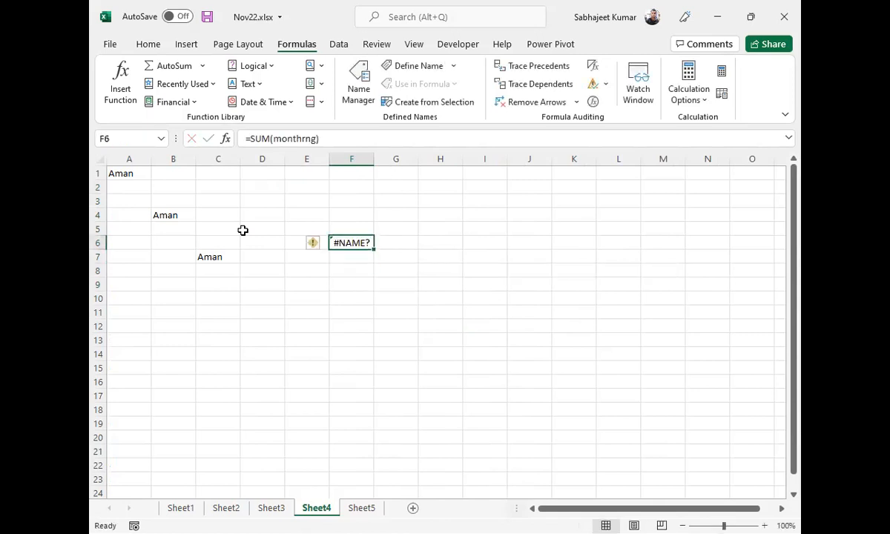
{"action": "key", "text": "Delete"}
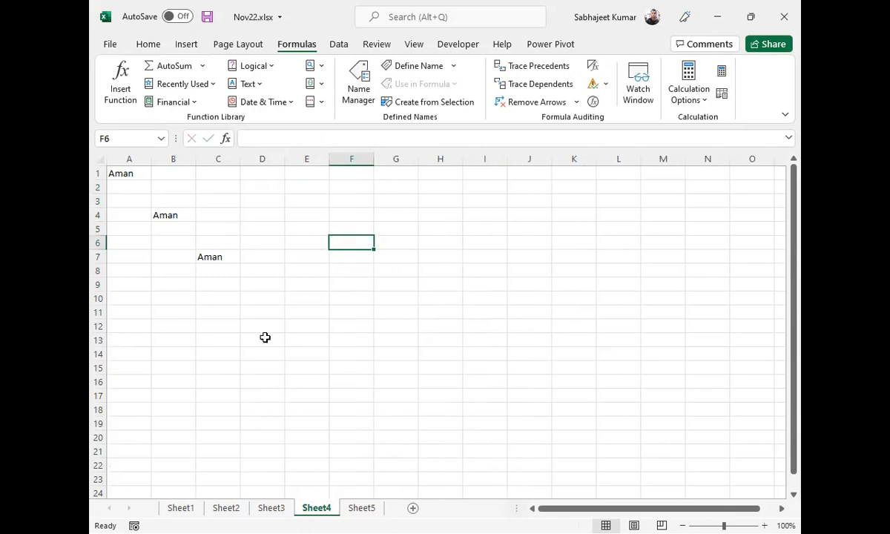
Step: Review the MonthRng sum on Sheet5 and the % marks values D2:D6 on Sheet2
{"action": "left_click", "coordinate": [361, 508]}
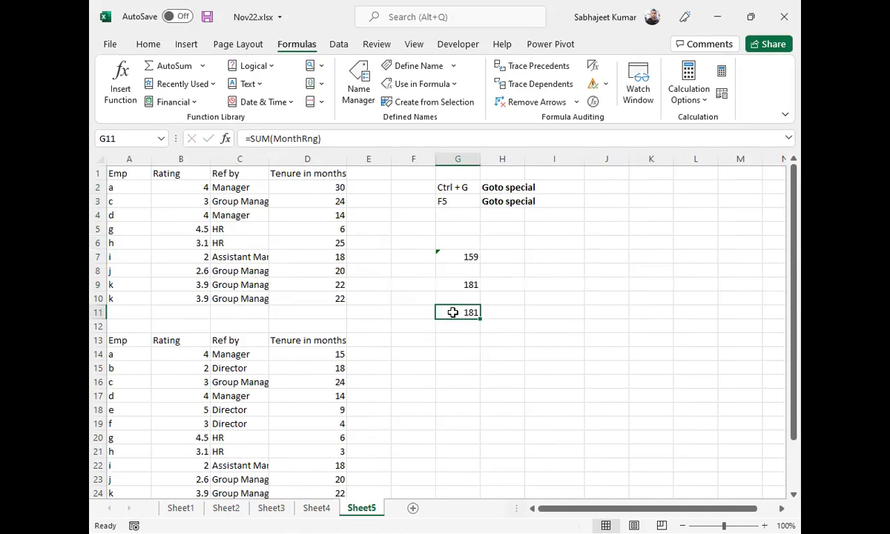
{"action": "left_click", "coordinate": [225, 508]}
{"action": "left_click_drag", "start_coordinate": [327, 188], "coordinate": [319, 236]}
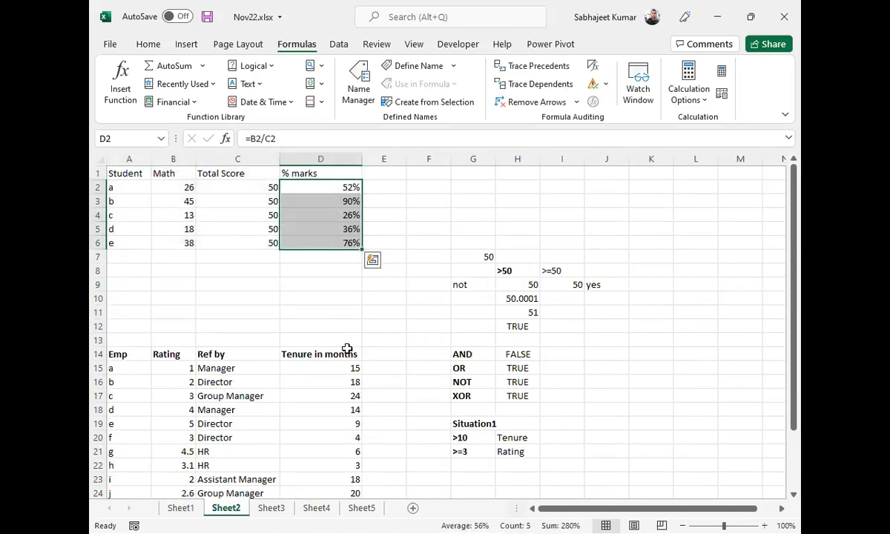
Step: Note the Name Manager shortcut on Sheet5 by entering "Name Manager" in I7 and "Ctrl+F3" in K7
{"action": "left_click", "coordinate": [362, 509]}
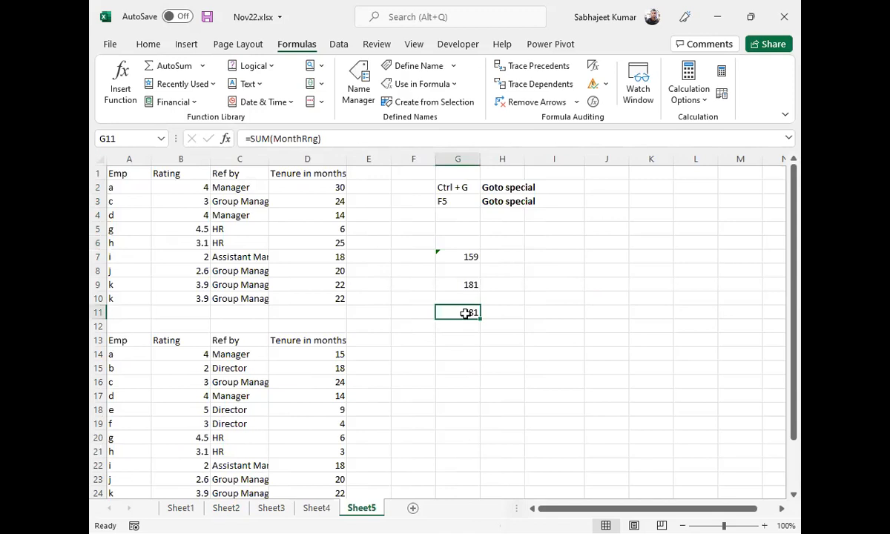
{"action": "left_click", "coordinate": [553, 257]}
{"action": "type", "text": "Na"}
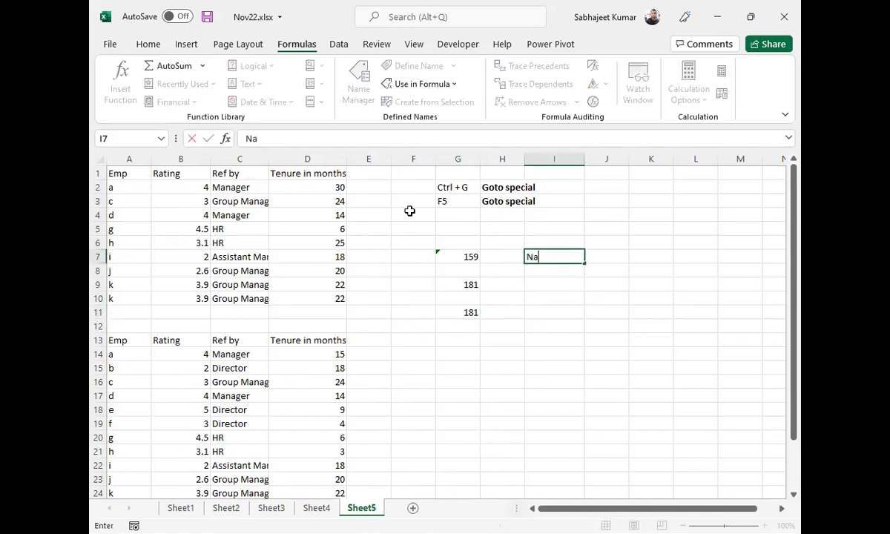
{"action": "type", "text": "me Manager"}
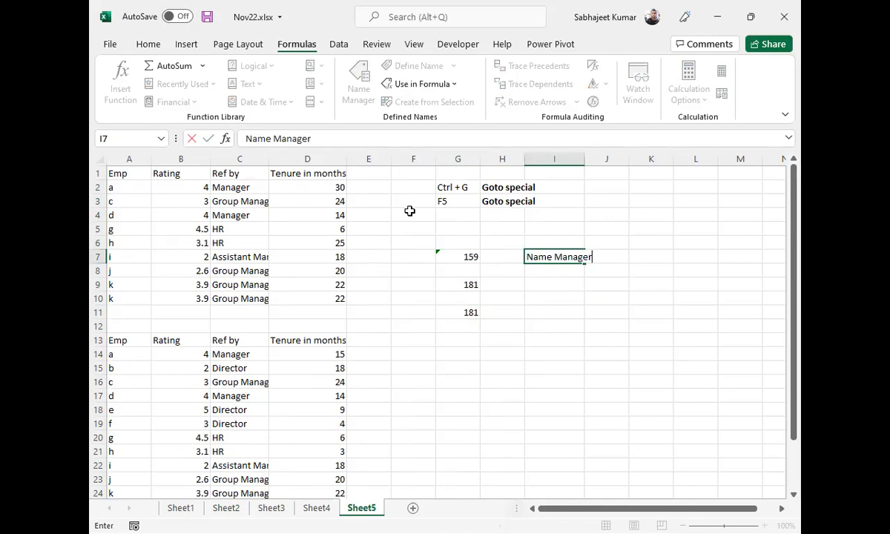
{"action": "key", "text": "Tab"}
{"action": "key", "text": "Tab"}
{"action": "type", "text": "Ctr"}
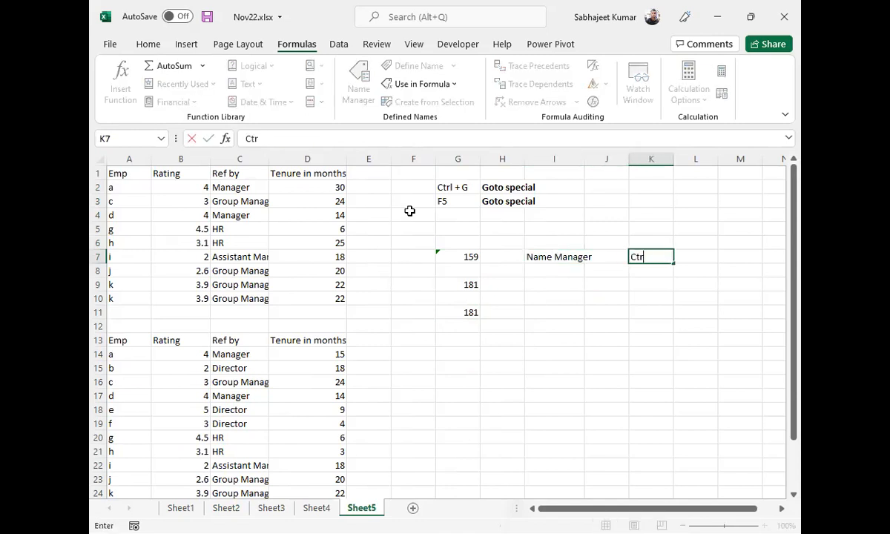
{"action": "type", "text": "l+F3"}
{"action": "key", "text": "Return"}
{"action": "key", "text": "Up"}
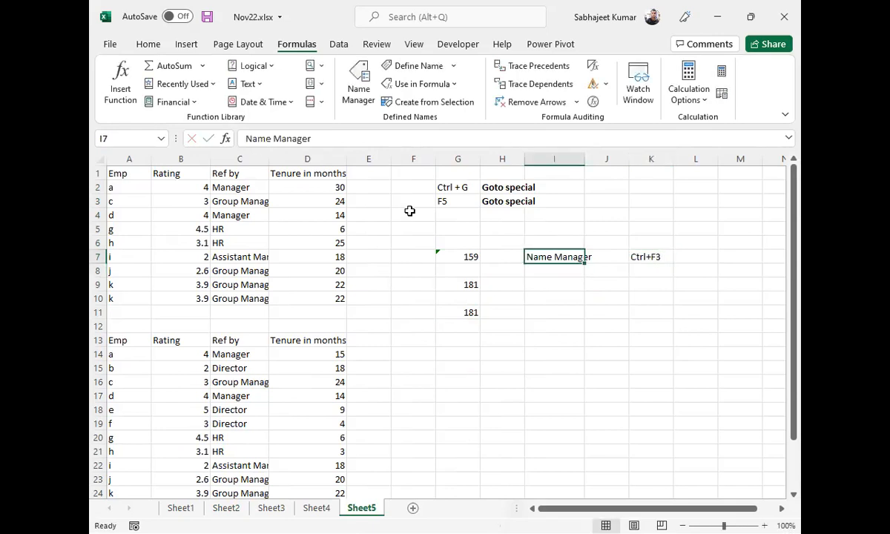
Step: Make the shortcut text in cell K7 bold
{"action": "key", "text": "Right"}
{"action": "key", "text": "Right"}
{"action": "key", "text": "ctrl+b"}
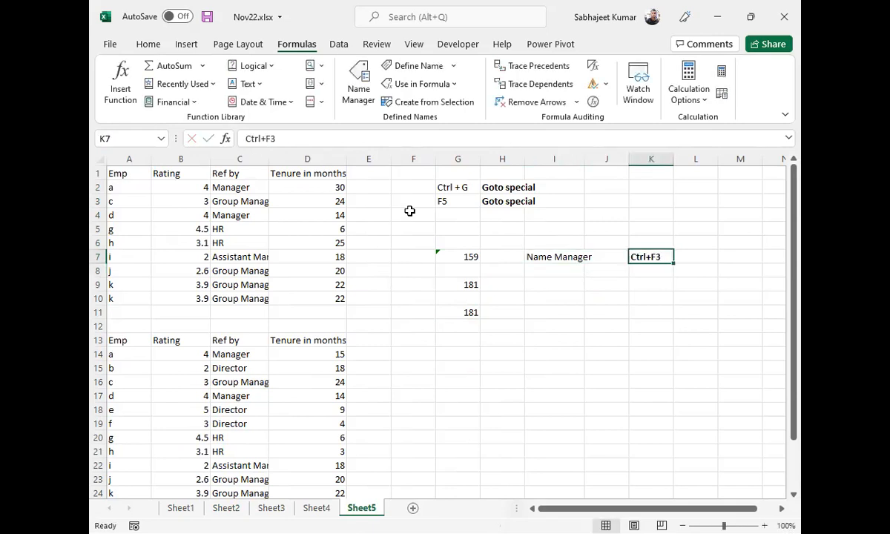
Step: Examine the Create from Selection options, the names available for formulas, the Define Name choices and the MonthRng entry in the Name Manager
{"action": "key", "text": "Left"}
{"action": "key", "text": "Left"}
{"action": "key", "text": "Left"}
{"action": "key", "text": "Left"}
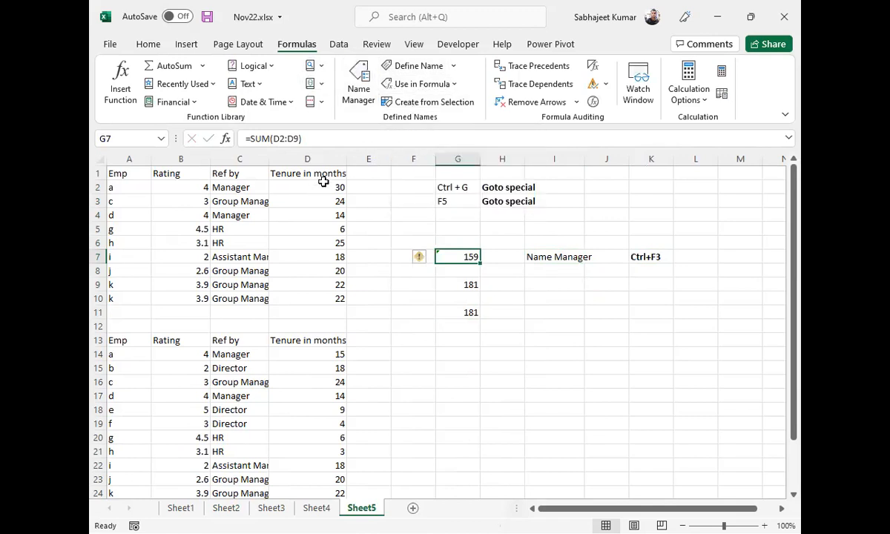
{"action": "left_click", "coordinate": [401, 102]}
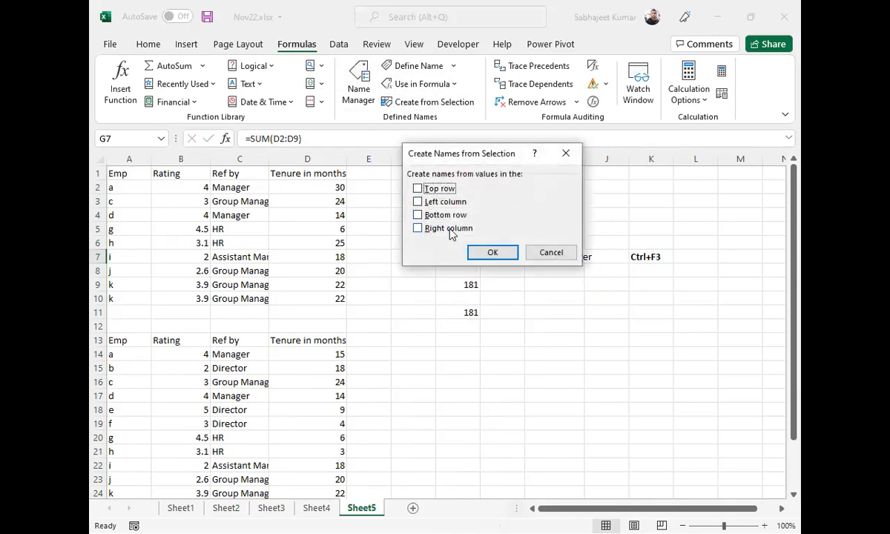
{"action": "left_click", "coordinate": [568, 255]}
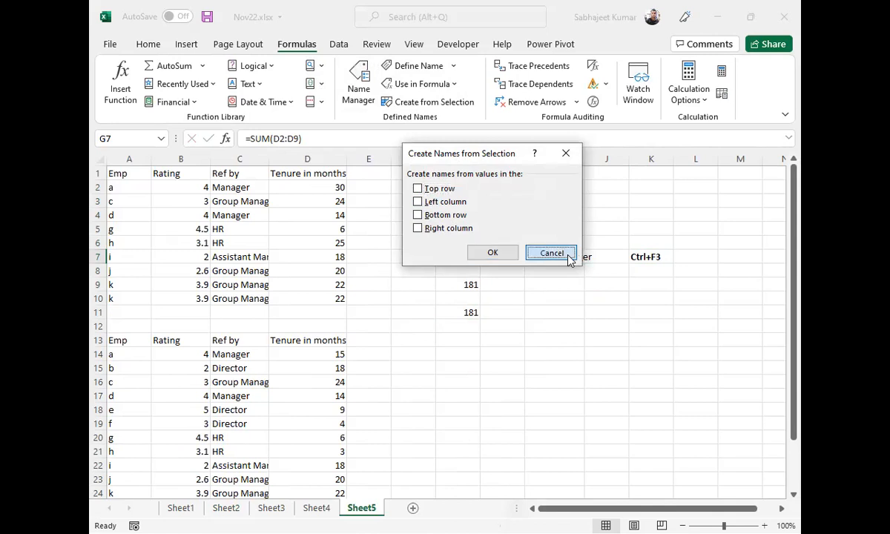
{"action": "left_click", "coordinate": [453, 86]}
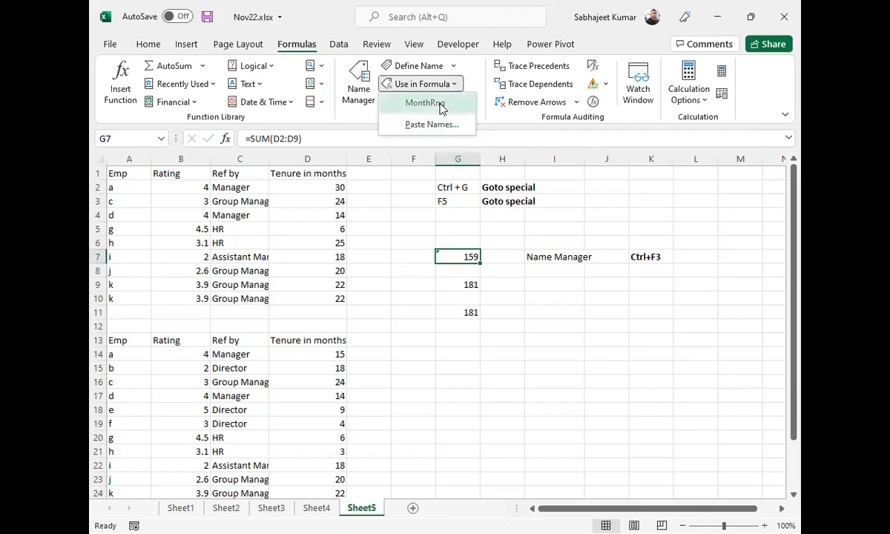
{"action": "left_click", "coordinate": [453, 66]}
{"action": "left_click", "coordinate": [454, 66]}
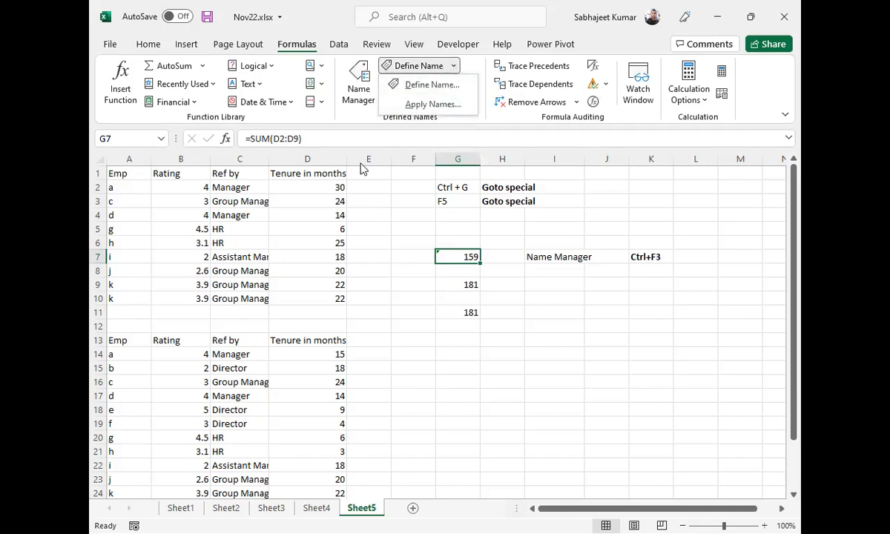
{"action": "left_click", "coordinate": [359, 86]}
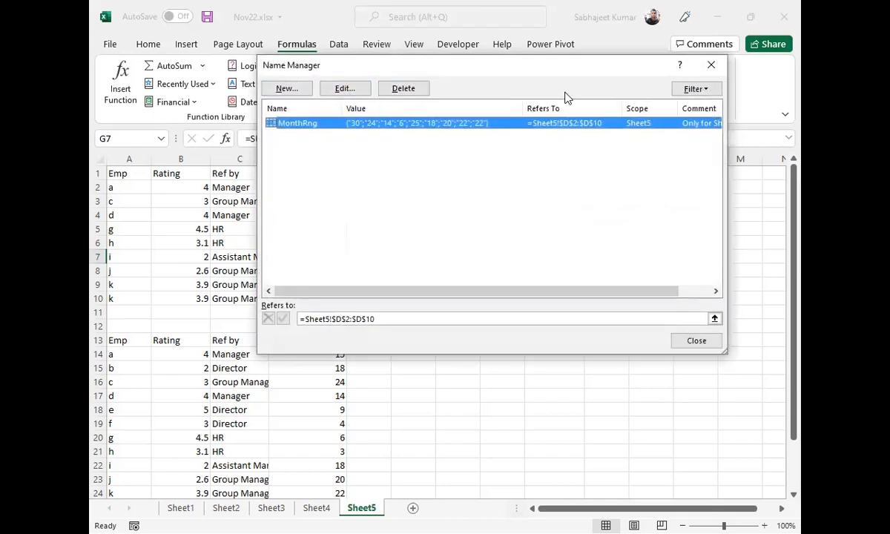
{"action": "left_click", "coordinate": [696, 341]}
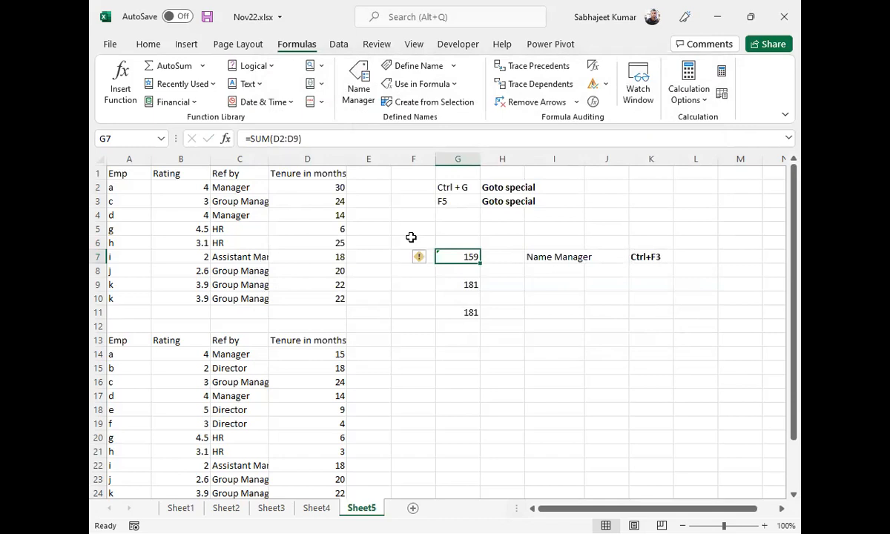
Step: Switch to Contents.docx in Word and review the hyperlink topic and the topics already covered in Modules 1 and 2
{"action": "key", "text": "alt+Tab"}
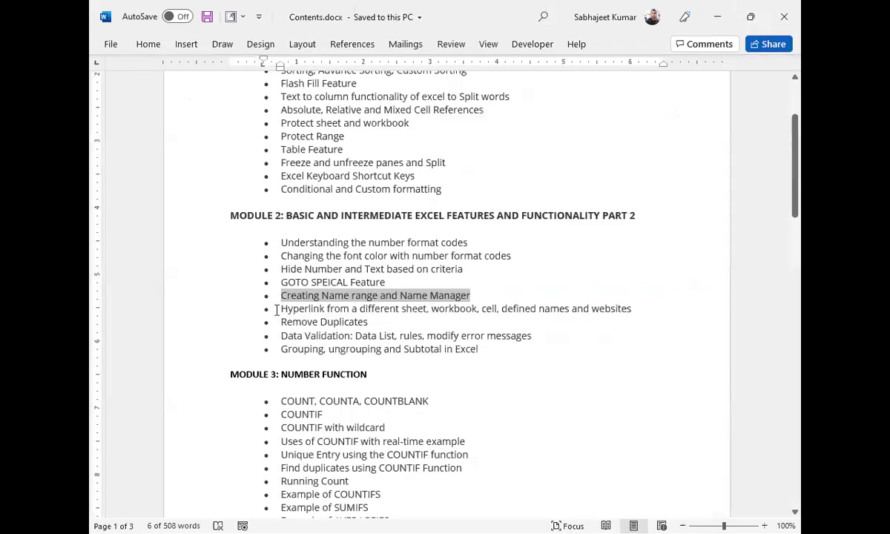
{"action": "left_click_drag", "start_coordinate": [282, 309], "coordinate": [644, 310]}
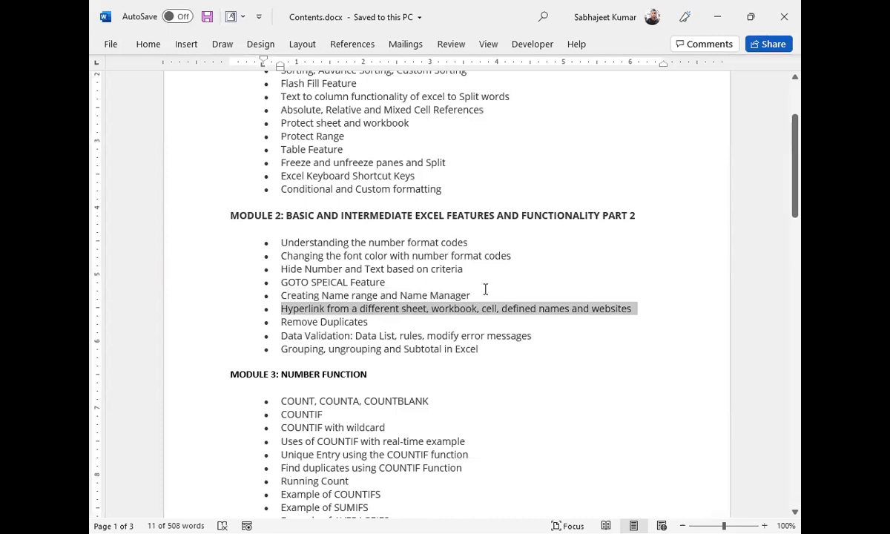
{"action": "left_click_drag", "start_coordinate": [481, 294], "coordinate": [267, 236]}
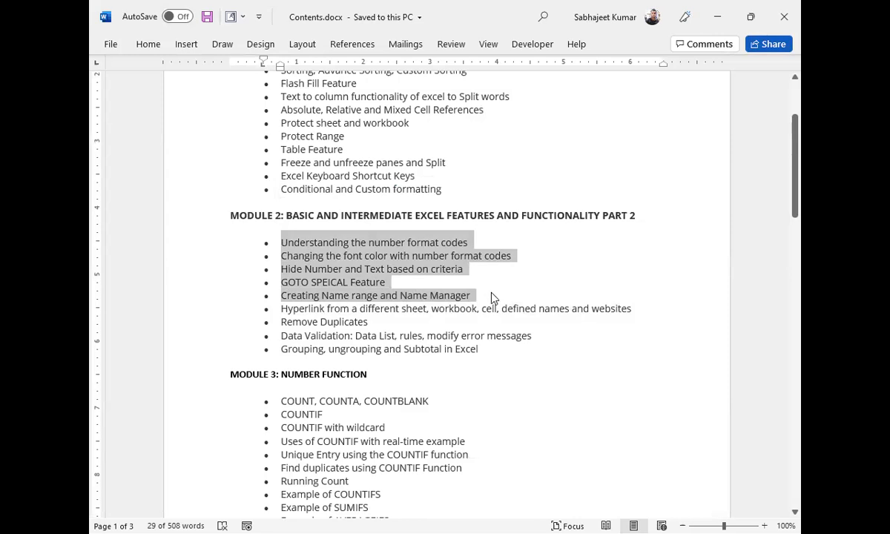
{"action": "left_click", "coordinate": [395, 285]}
{"action": "left_click_drag", "start_coordinate": [394, 285], "coordinate": [227, 86]}
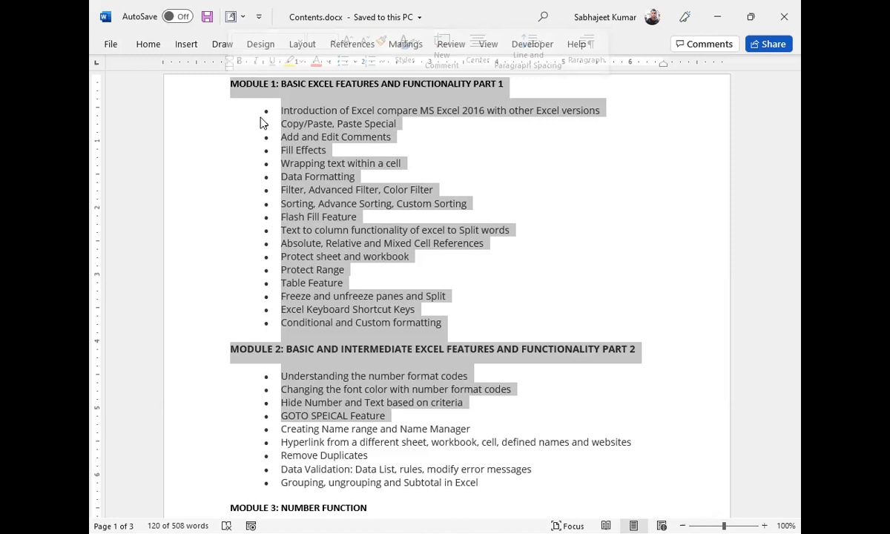
{"action": "key", "text": "alt+Tab"}
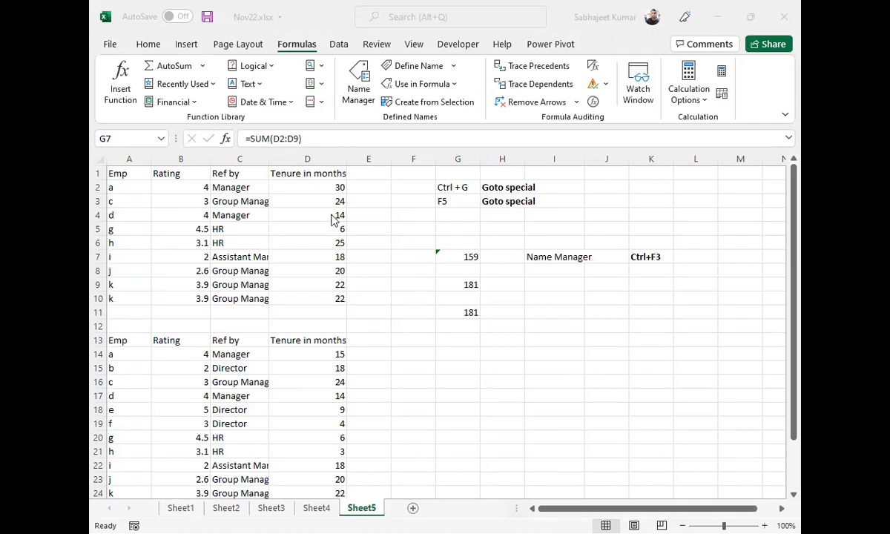
{"action": "key", "text": "alt+Tab"}
{"action": "key", "text": "alt+Tab"}
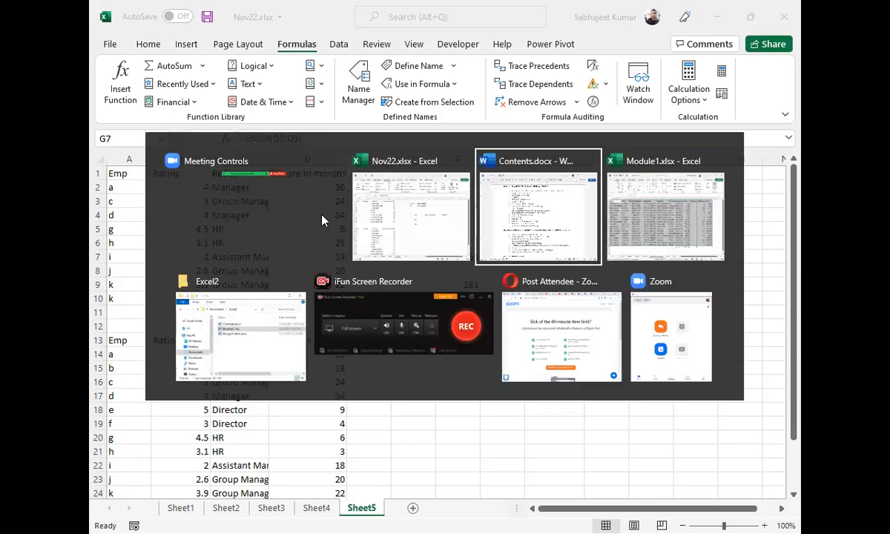
{"action": "left_click", "coordinate": [408, 244]}
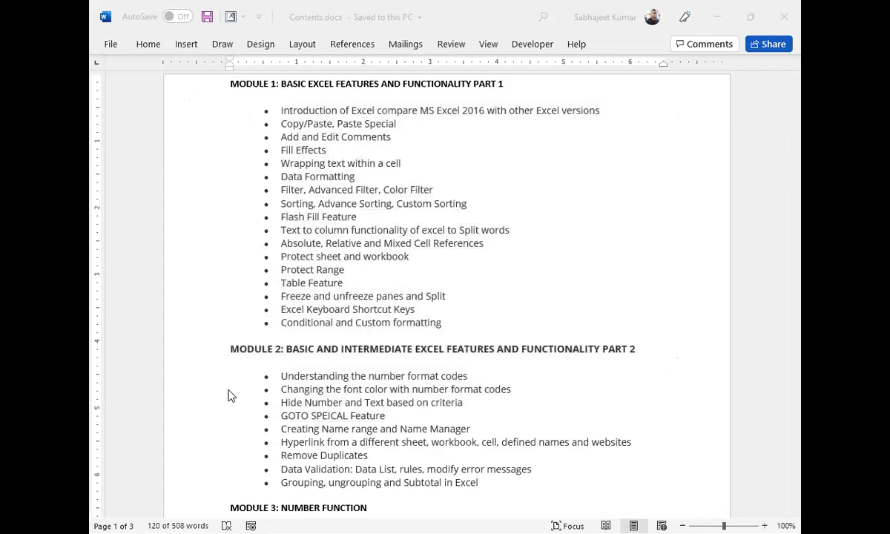
Step: Review the remaining Module 2 topics and the Module 3 number function topics, from COUNT through DAVERAGE, in the contents document
{"action": "left_click", "coordinate": [345, 270]}
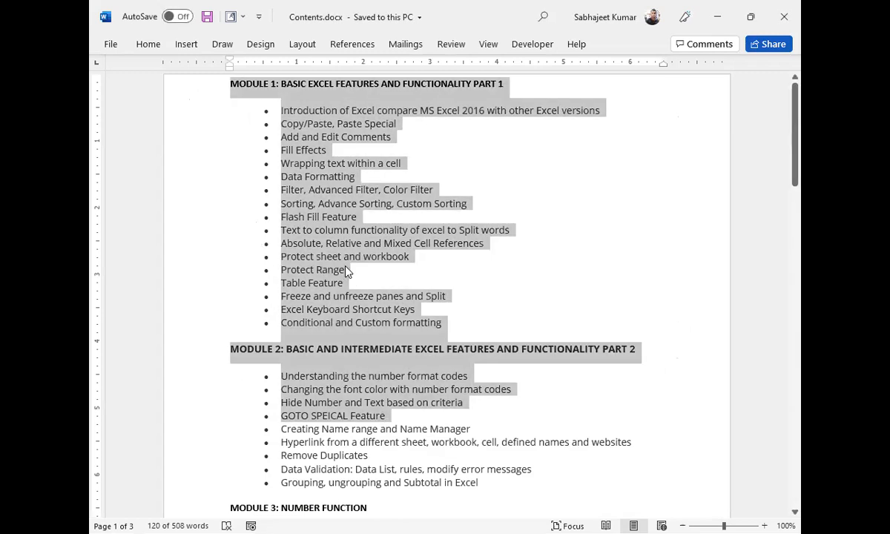
{"action": "left_click", "coordinate": [356, 270]}
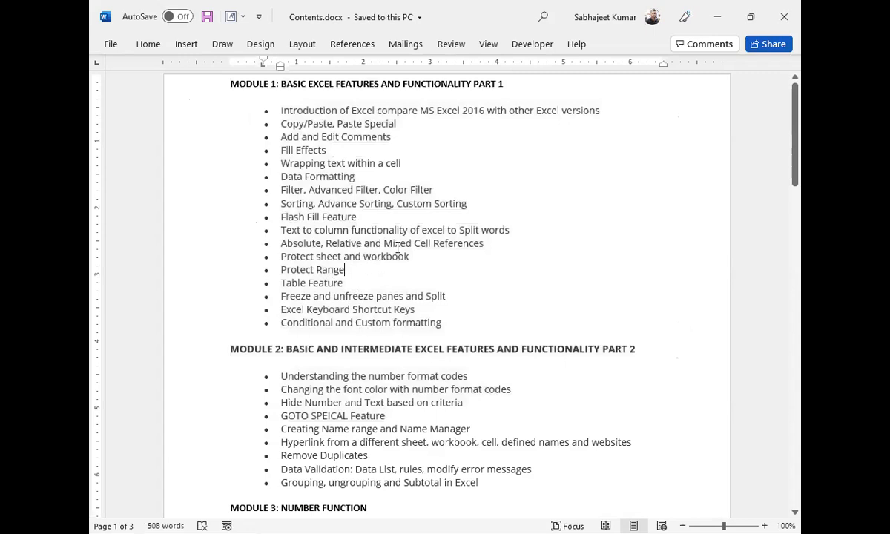
{"action": "scroll", "coordinate": [398, 246], "scroll_direction": "down", "scroll_amount": 5}
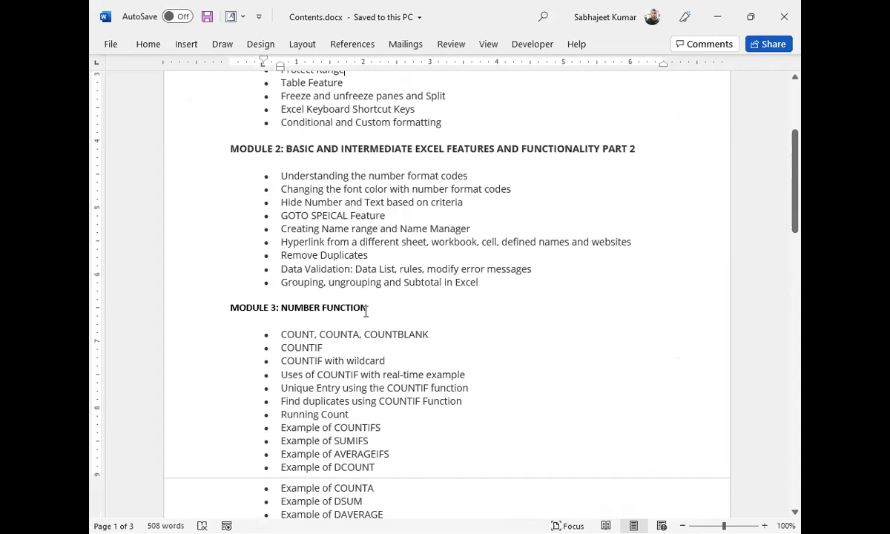
{"action": "scroll", "coordinate": [391, 338], "scroll_direction": "up", "scroll_amount": 2}
{"action": "scroll", "coordinate": [389, 339], "scroll_direction": "down", "scroll_amount": 4}
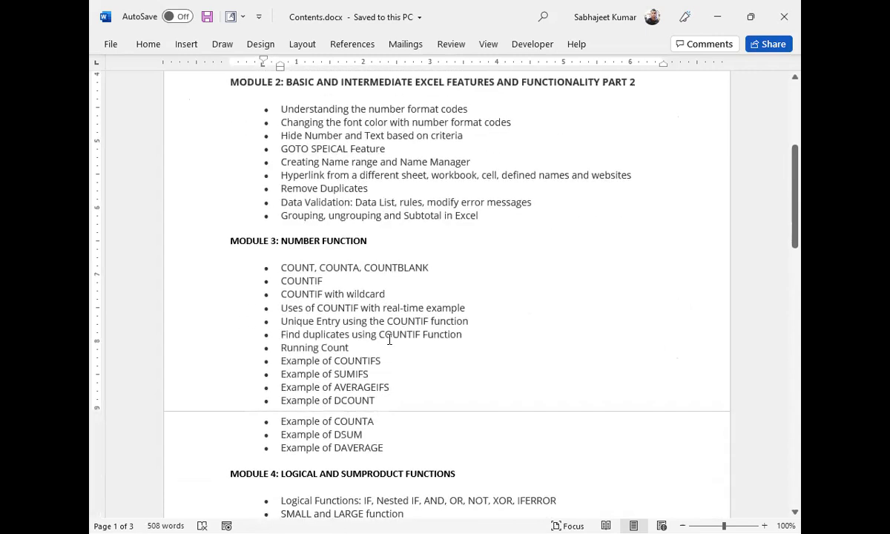
{"action": "left_click_drag", "start_coordinate": [392, 358], "coordinate": [287, 267]}
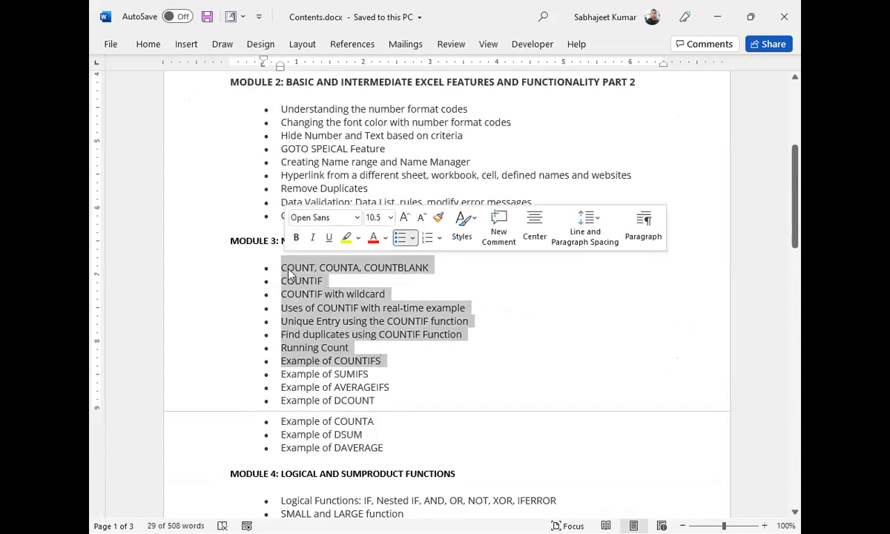
{"action": "left_click_drag", "start_coordinate": [384, 451], "coordinate": [254, 260]}
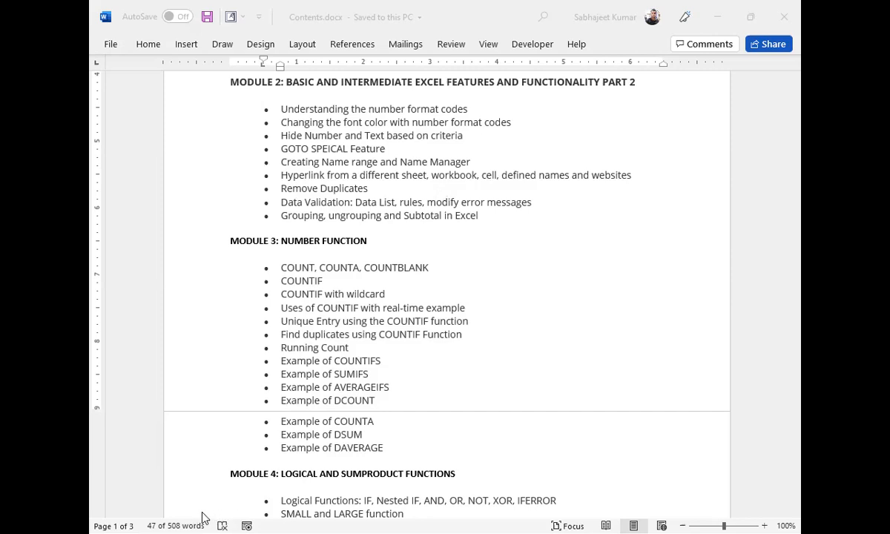
Step: Switch to the Nov22.xlsx workbook in Excel
{"action": "key", "text": "super"}
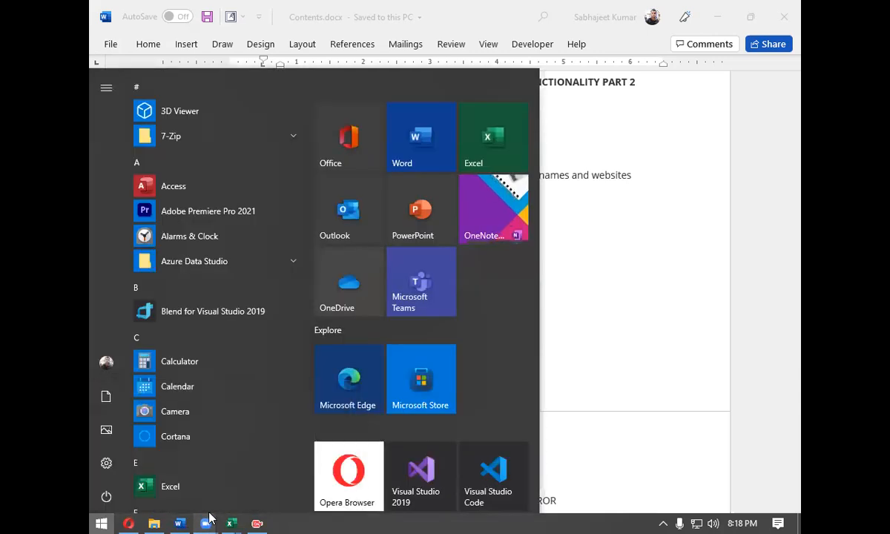
{"action": "key", "text": "super+r"}
{"action": "left_click", "coordinate": [269, 505]}
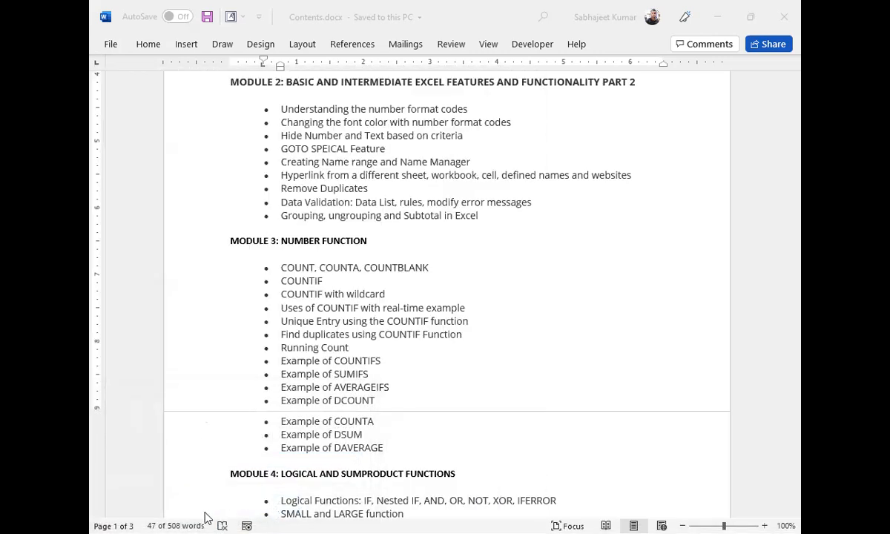
{"action": "key", "text": "super"}
{"action": "mouse_move", "coordinate": [233, 522]}
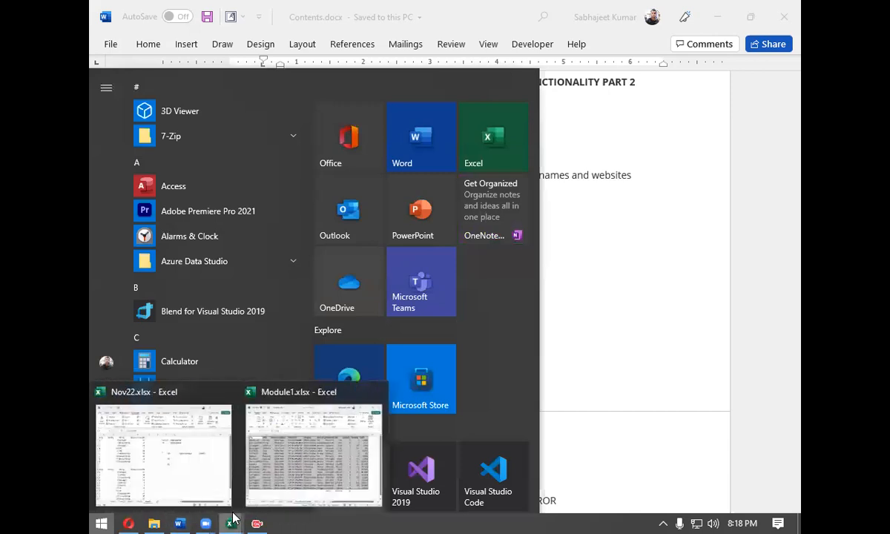
{"action": "left_click", "coordinate": [181, 477]}
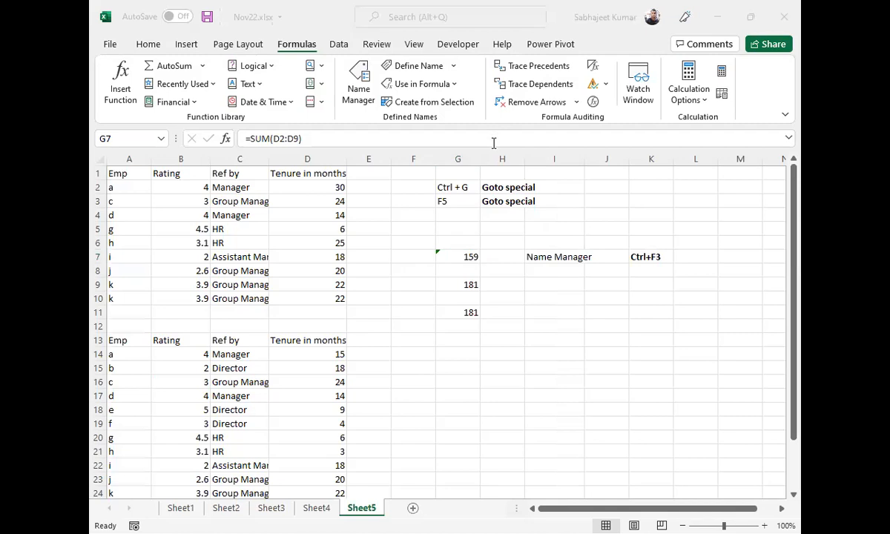
Step: Enter a messy sample record in G14 of Sheet5: a first name, abc, 150, new delhi and Nokia, separated and ended by runs of commas
{"action": "left_click", "coordinate": [459, 355]}
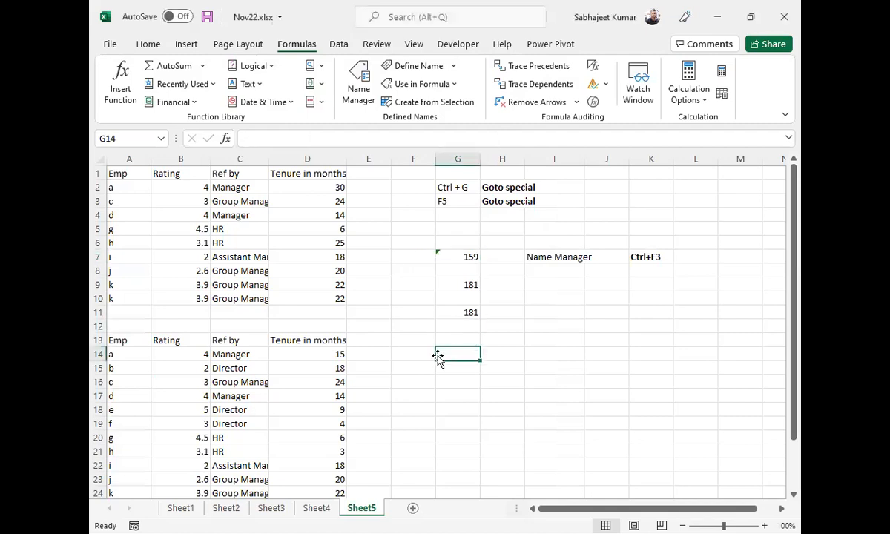
{"action": "type", "text": "ram,,,,,,abc, ,,,,150"}
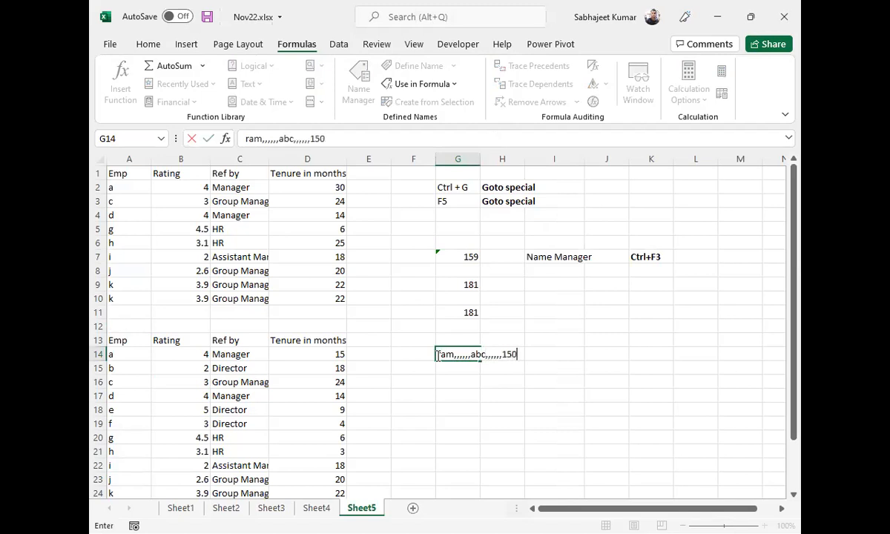
{"action": "type", "text": ",,,"}
{"action": "type", "text": ",,,,,,,,,,,new delhi,,,Nokia,,,,,,,,,,"}
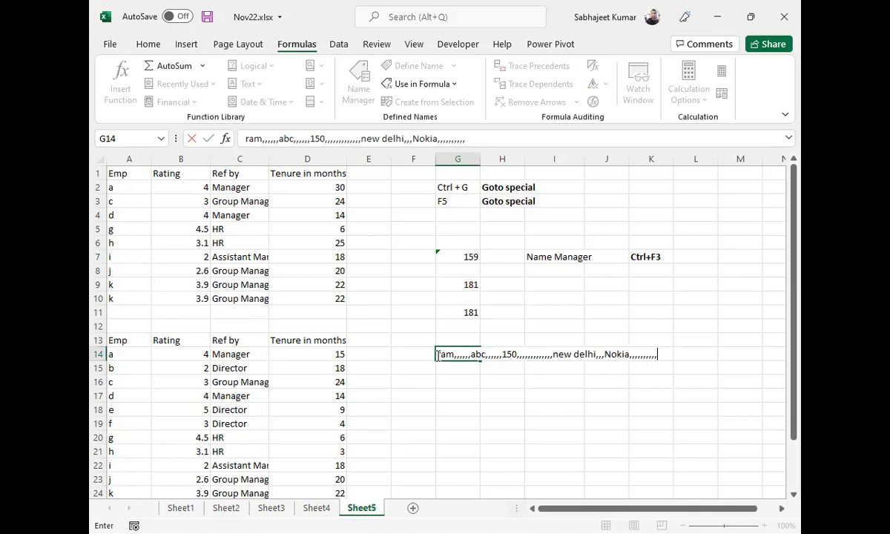
{"action": "key", "text": "Return"}
{"action": "left_click", "coordinate": [438, 356]}
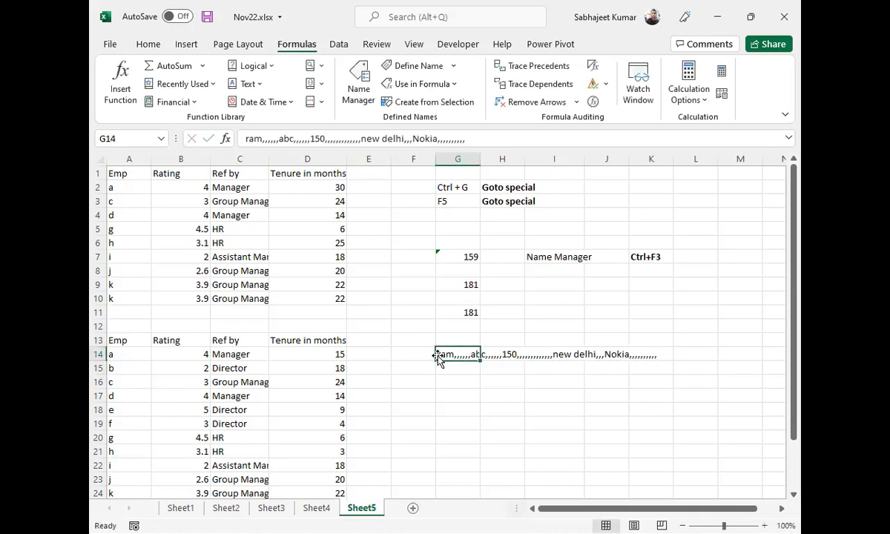
Step: Enter the clean version of the record in G16, with single commas between the first name, abc, 150, new delhi and nokia
{"action": "left_click", "coordinate": [468, 379]}
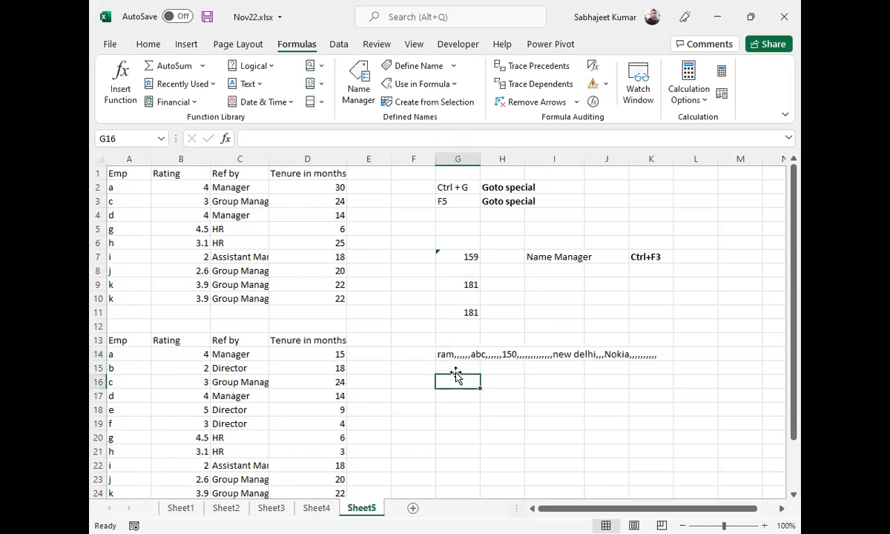
{"action": "type", "text": "ram,abc,150,new"}
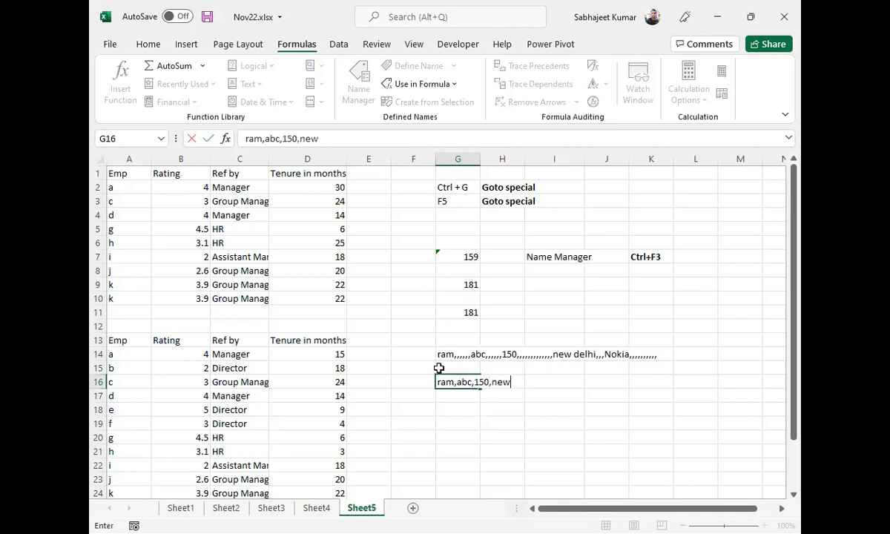
{"action": "type", "text": " delhi,nokia"}
{"action": "key", "text": "Return"}
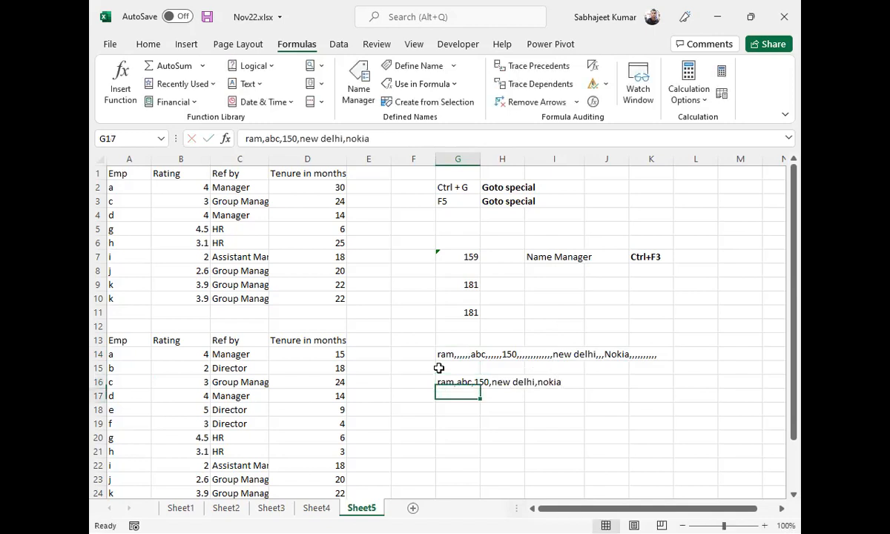
{"action": "key", "text": "Up"}
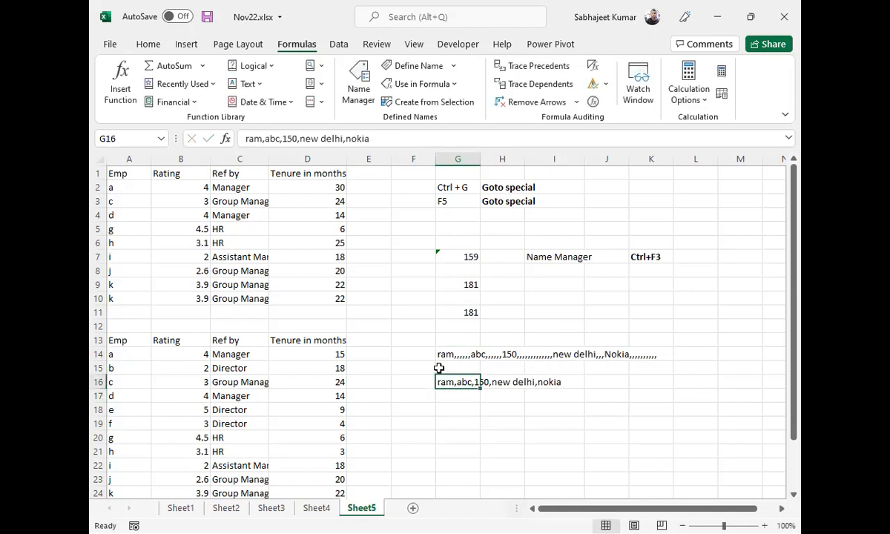
{"action": "left_click", "coordinate": [473, 401]}
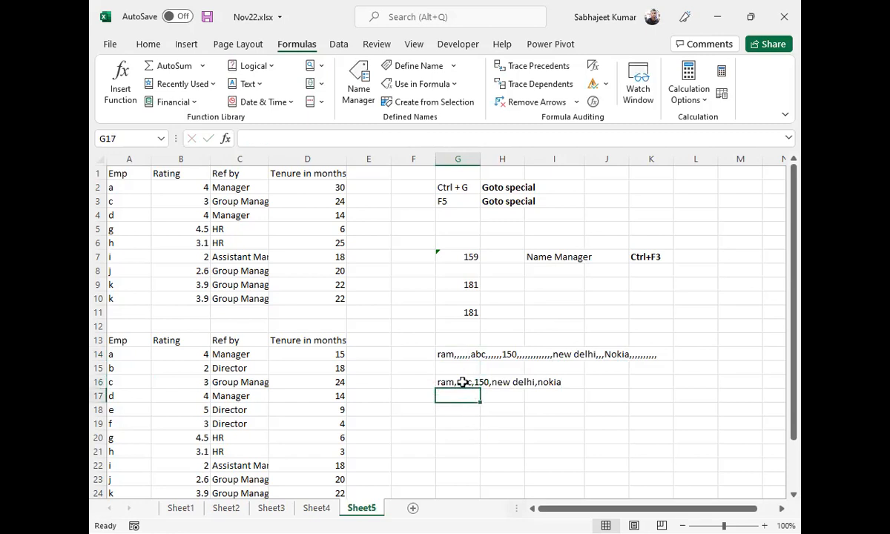
{"action": "left_click", "coordinate": [463, 382]}
{"action": "left_click", "coordinate": [495, 397]}
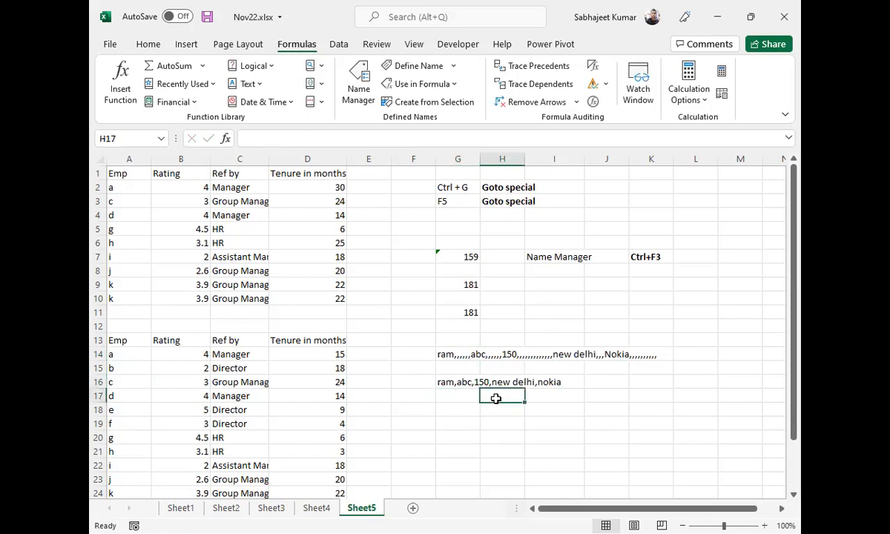
{"action": "left_click", "coordinate": [451, 396]}
{"action": "left_click", "coordinate": [465, 408]}
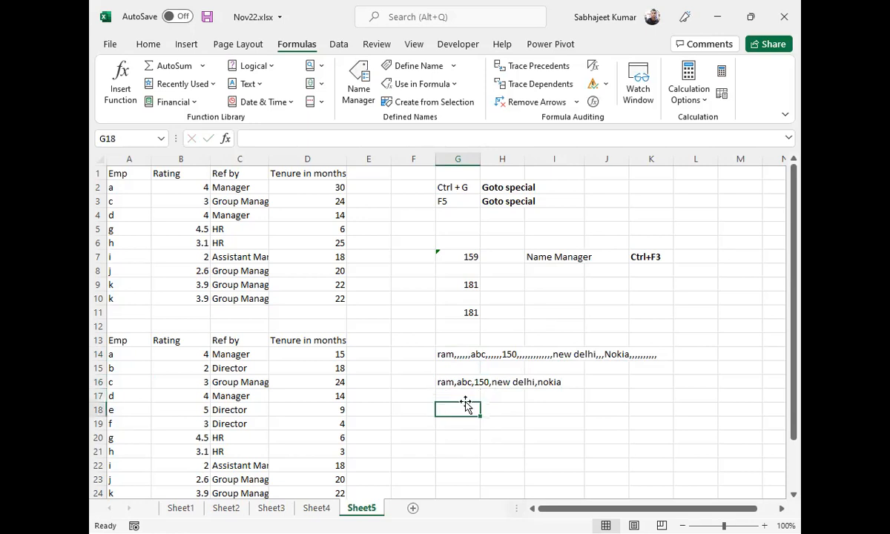
{"action": "left_click", "coordinate": [463, 382]}
{"action": "left_click", "coordinate": [462, 407]}
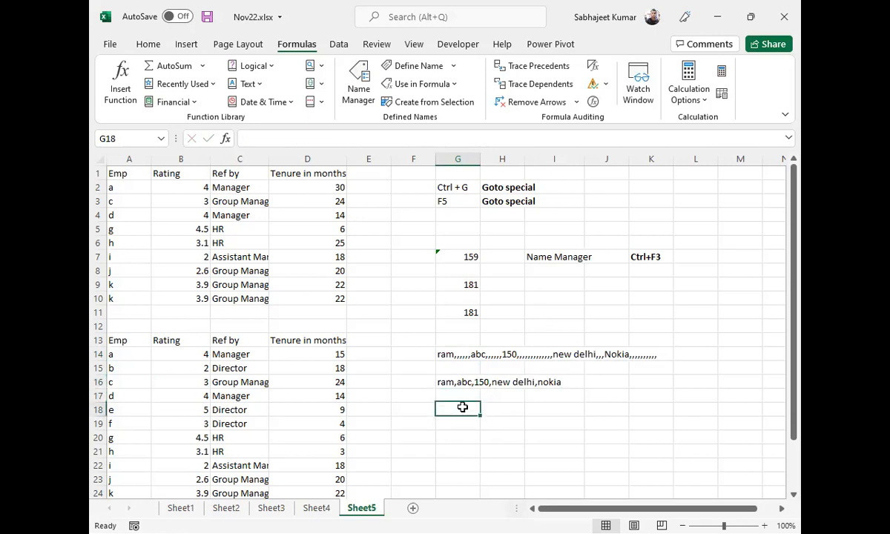
{"action": "left_click", "coordinate": [459, 381]}
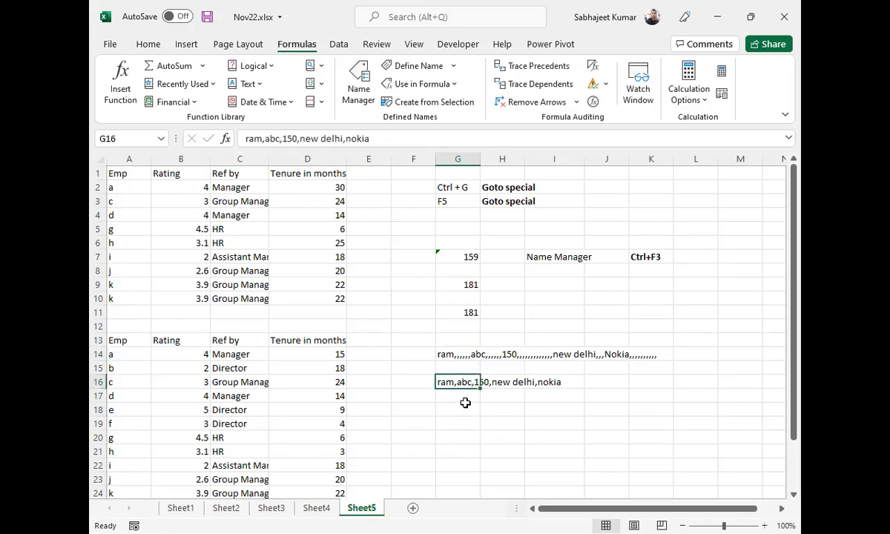
{"action": "left_click", "coordinate": [462, 400]}
{"action": "left_click", "coordinate": [460, 383]}
{"action": "left_click", "coordinate": [457, 399]}
{"action": "left_click", "coordinate": [456, 382]}
{"action": "left_click", "coordinate": [459, 406]}
{"action": "left_click", "coordinate": [461, 381]}
{"action": "left_click", "coordinate": [455, 398]}
{"action": "left_click", "coordinate": [456, 409]}
{"action": "left_click", "coordinate": [462, 384]}
{"action": "left_click", "coordinate": [461, 407]}
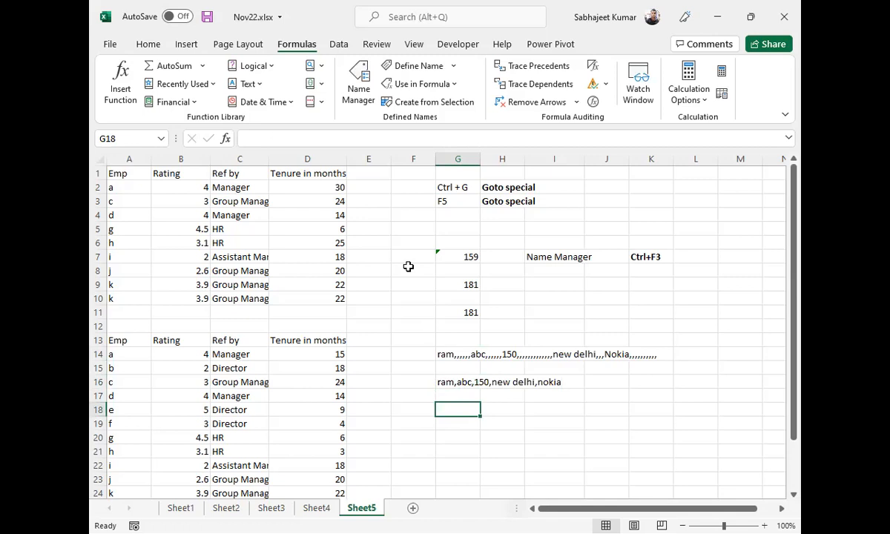
{"action": "key", "text": "ctrl+g"}
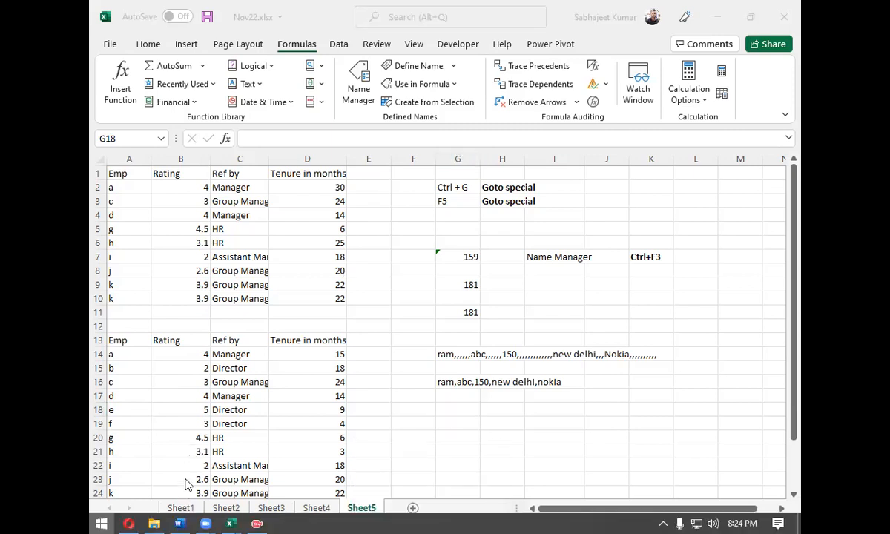
{"action": "key", "text": "super"}
{"action": "mouse_move", "coordinate": [211, 519]}
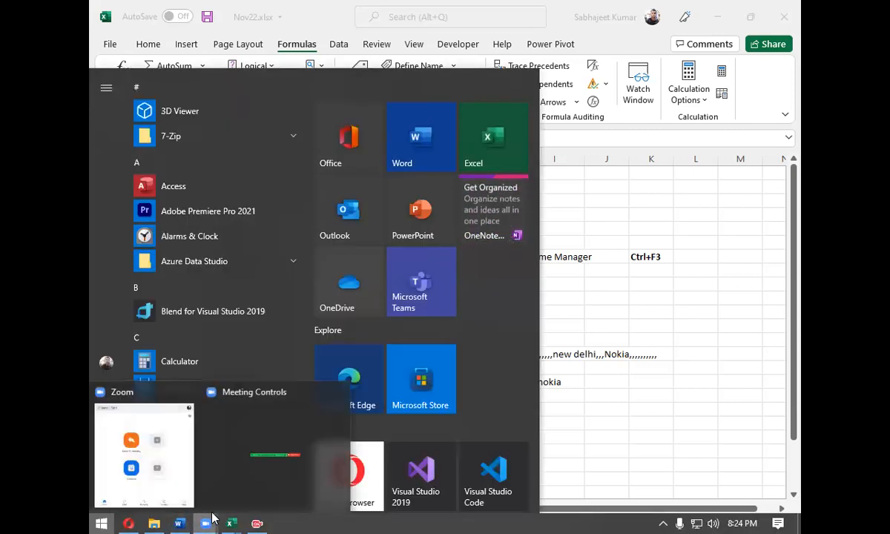
{"action": "left_click", "coordinate": [215, 437]}
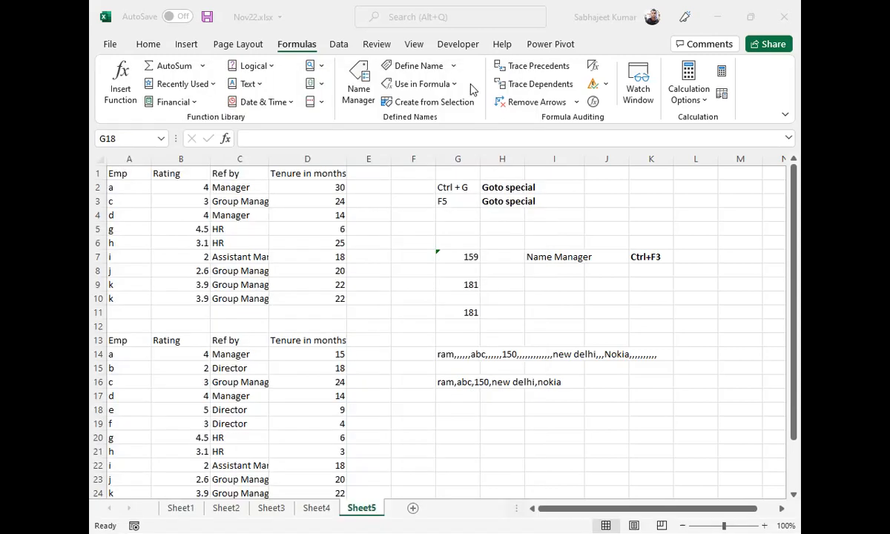